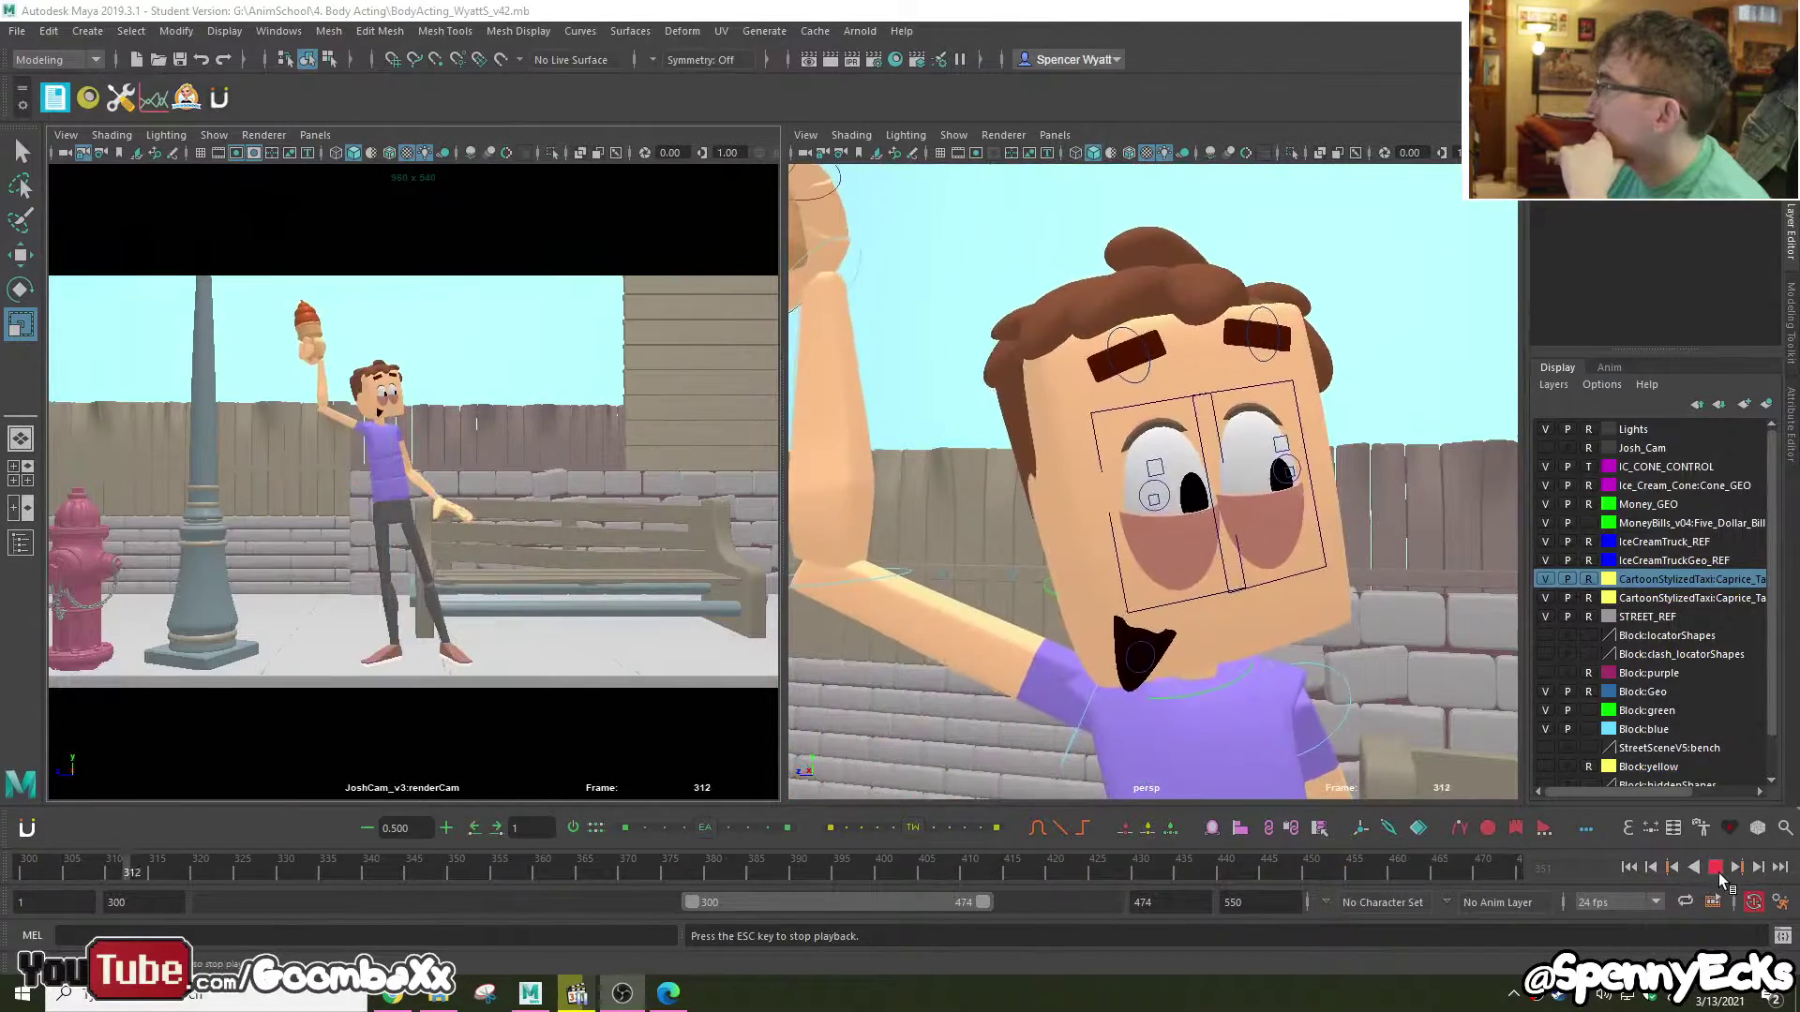
# Step: Stop playback and scrub through the character's head and face motion between about frames 334 and 371
pyautogui.click(1717, 870)
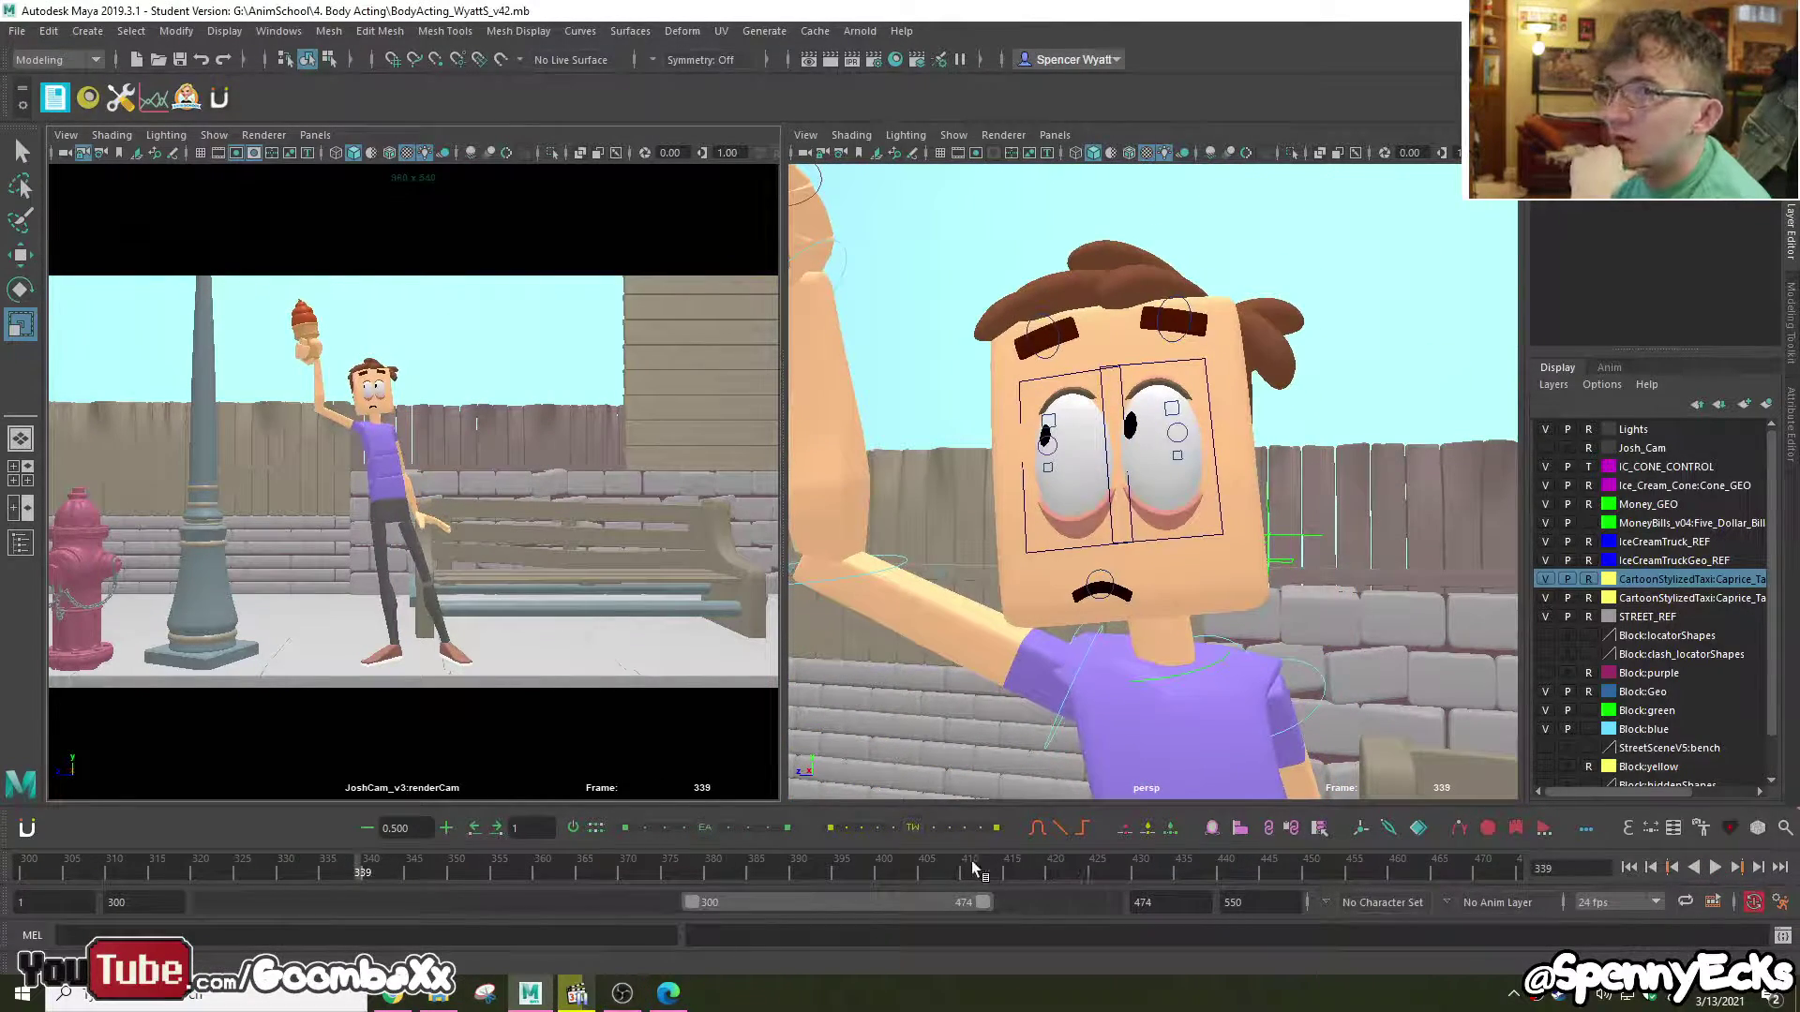
pyautogui.moveTo(971, 861); pyautogui.dragTo(622, 888)
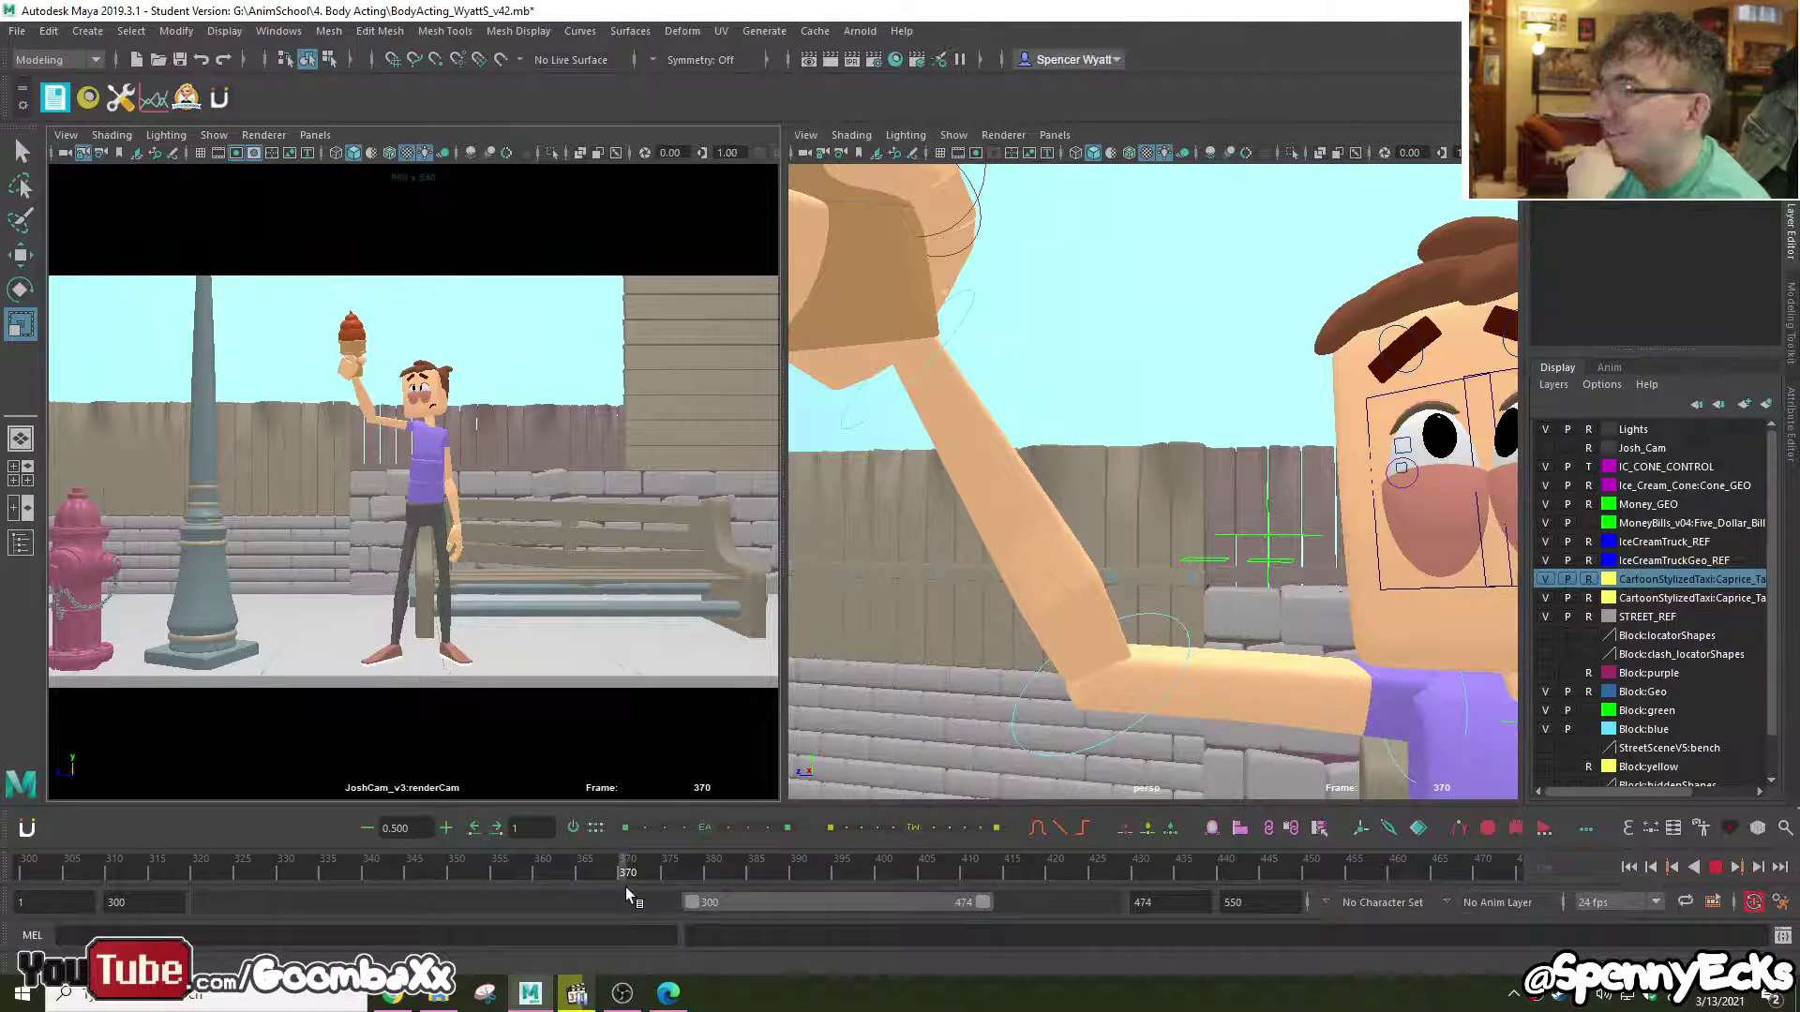
pyautogui.moveTo(626, 887)
pyautogui.mouseDown()
pyautogui.moveTo(466, 864)
pyautogui.moveTo(632, 860)
pyautogui.mouseUp()
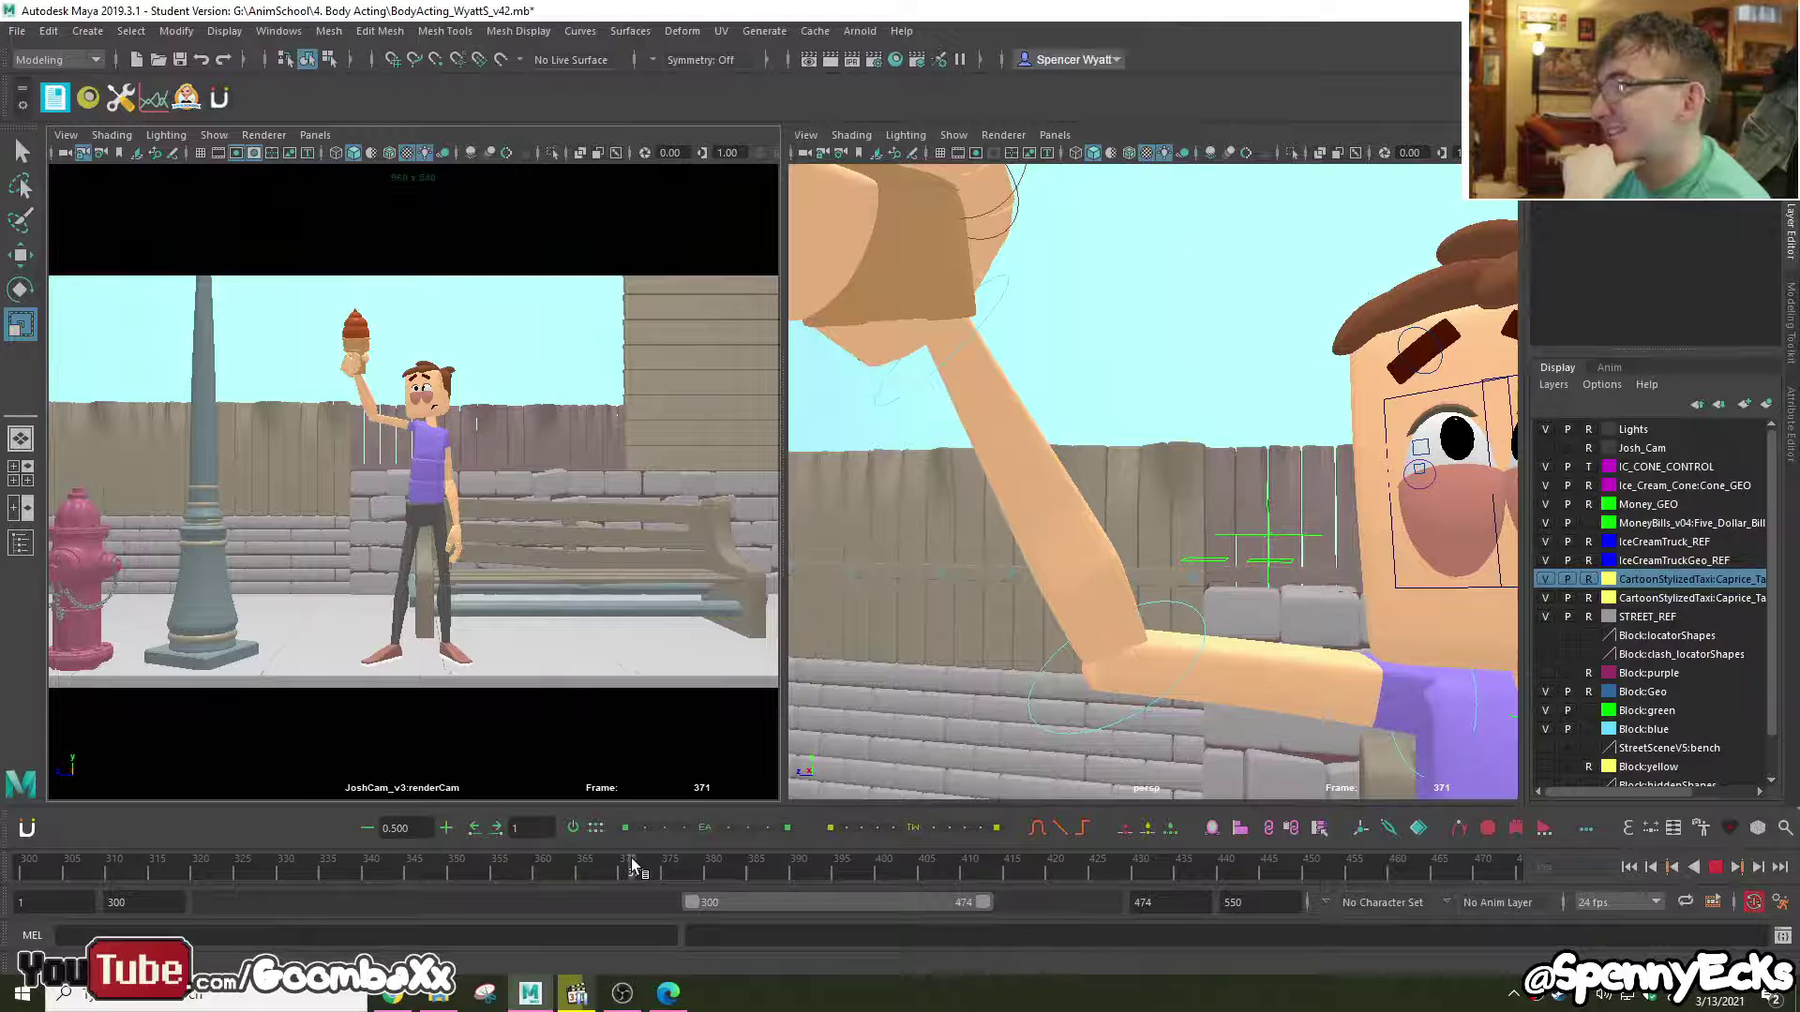
pyautogui.click(319, 867)
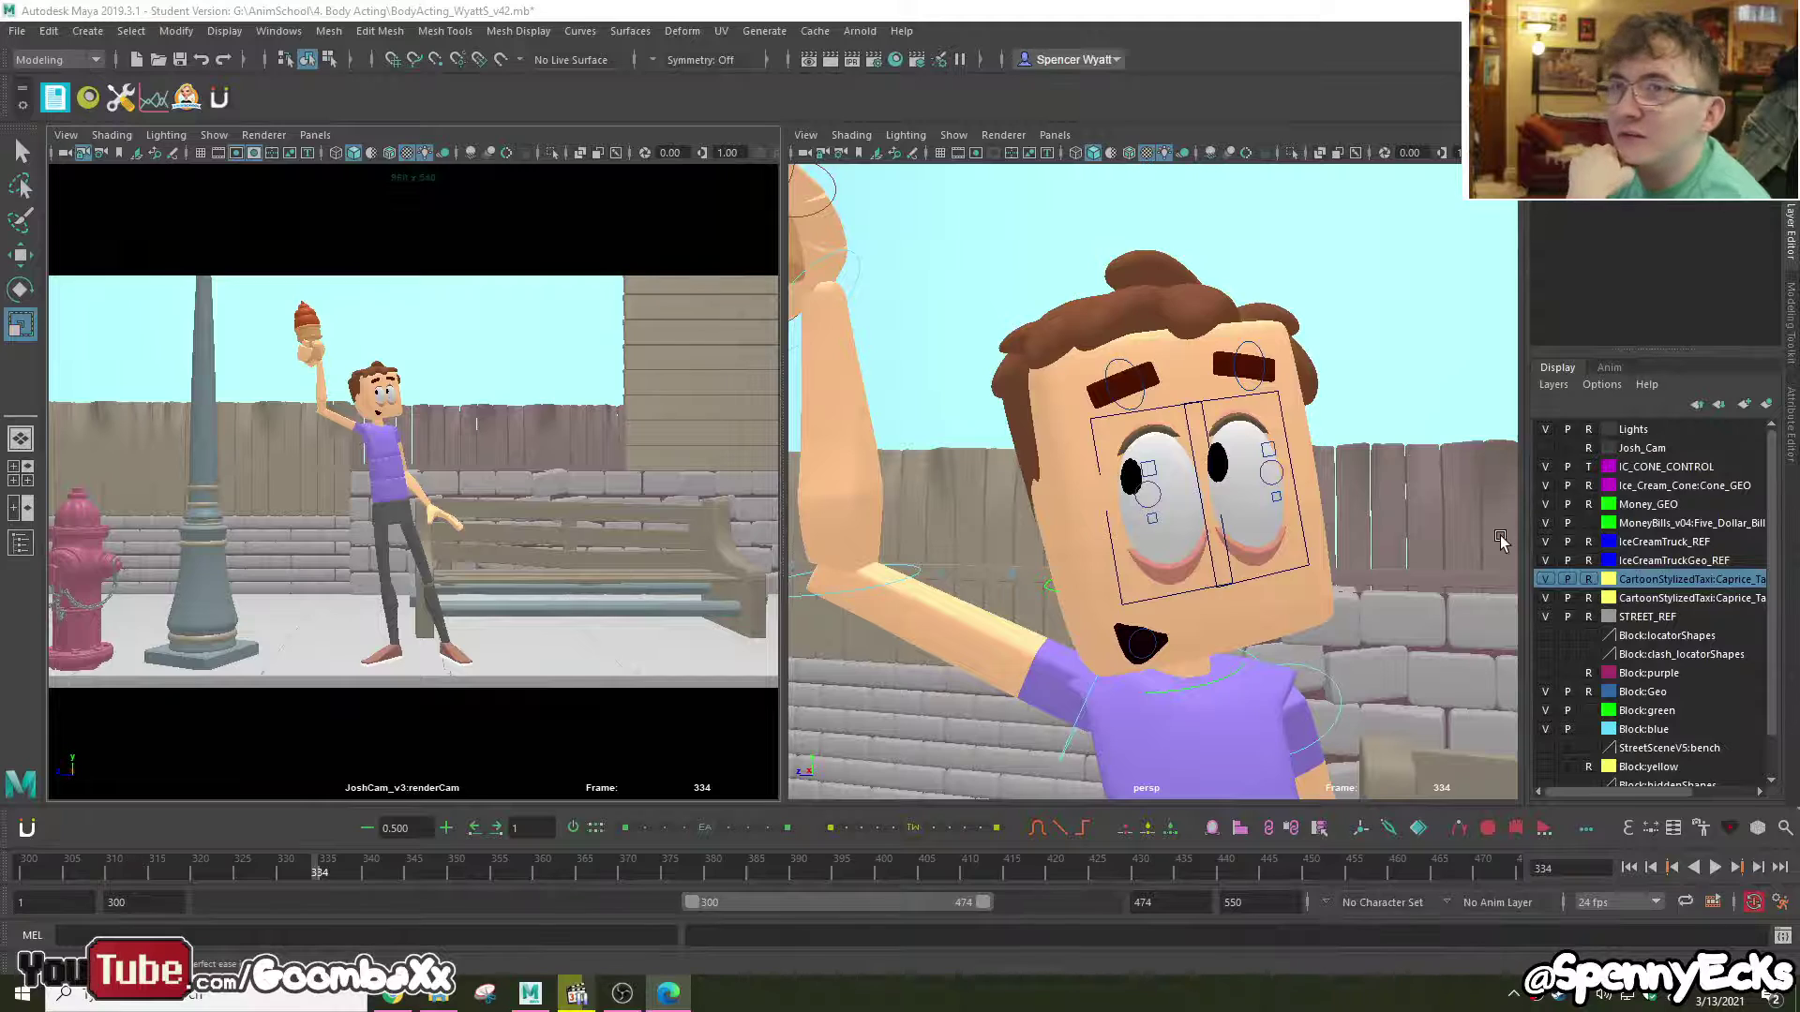
pyautogui.moveTo(335, 870); pyautogui.dragTo(390, 876)
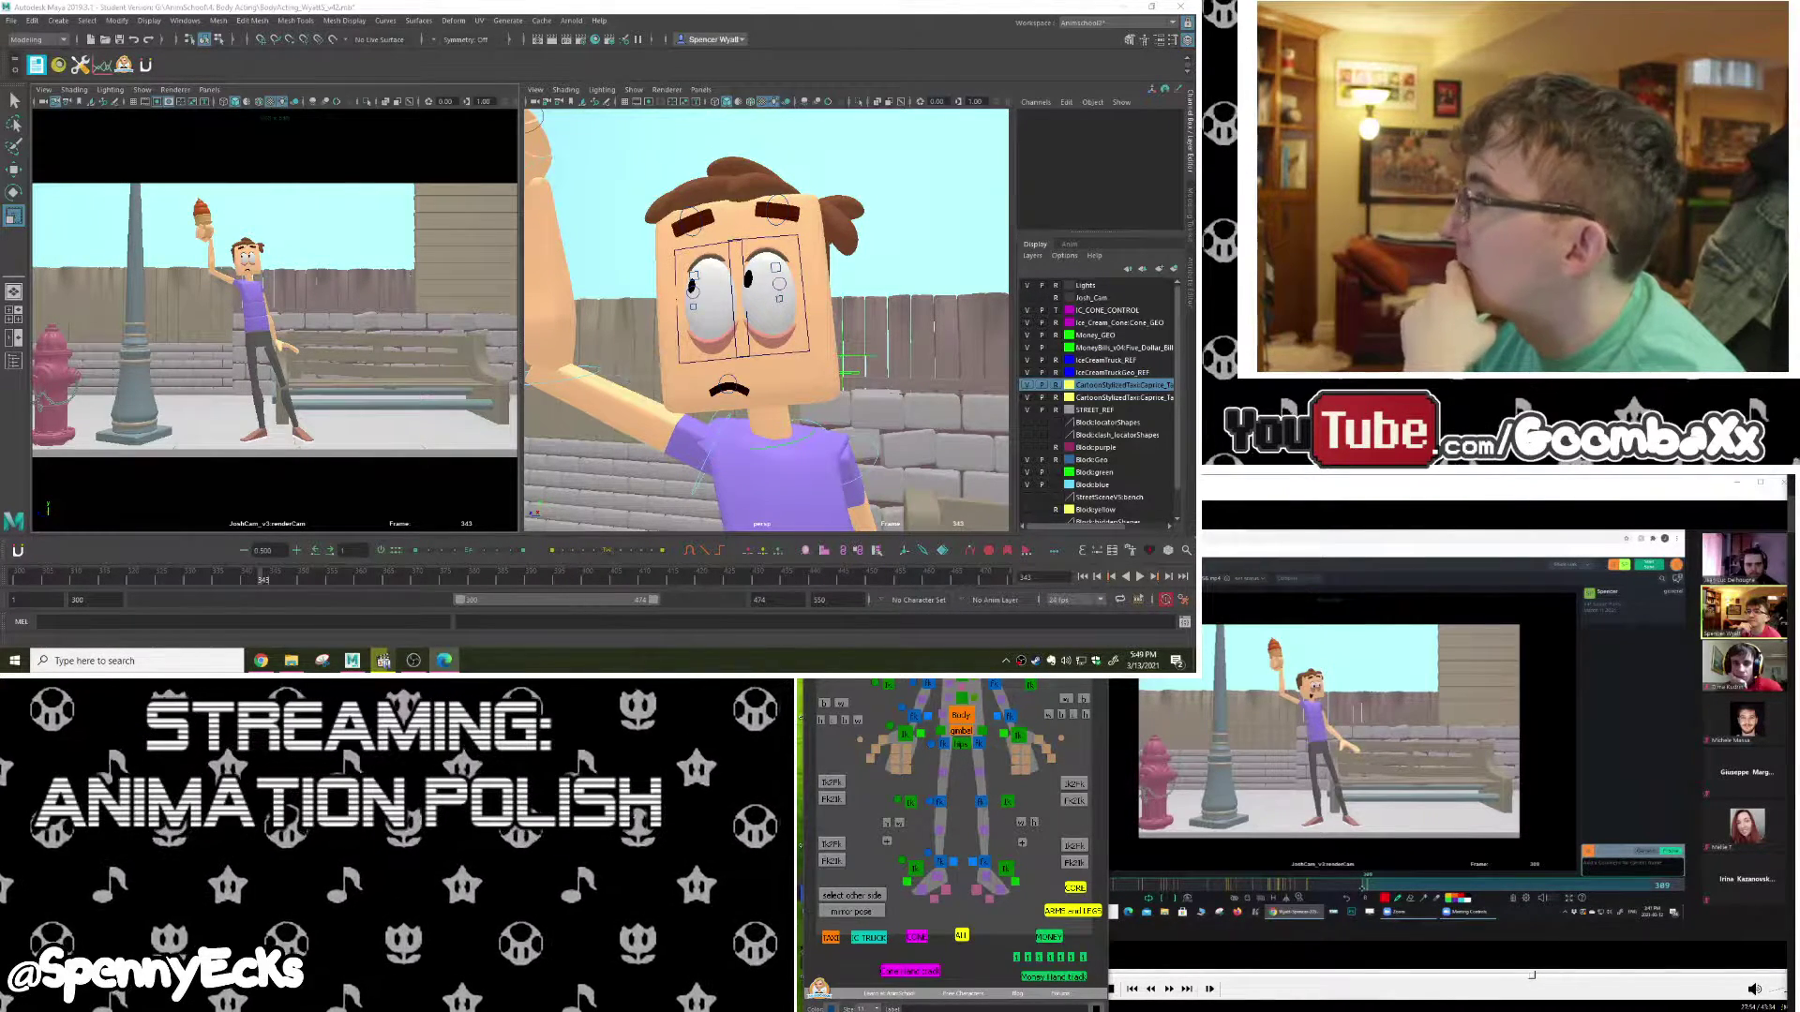
# Step: Switch to the recorded critique video, play a short section of the feedback and pause it
pyautogui.click(1331, 812)
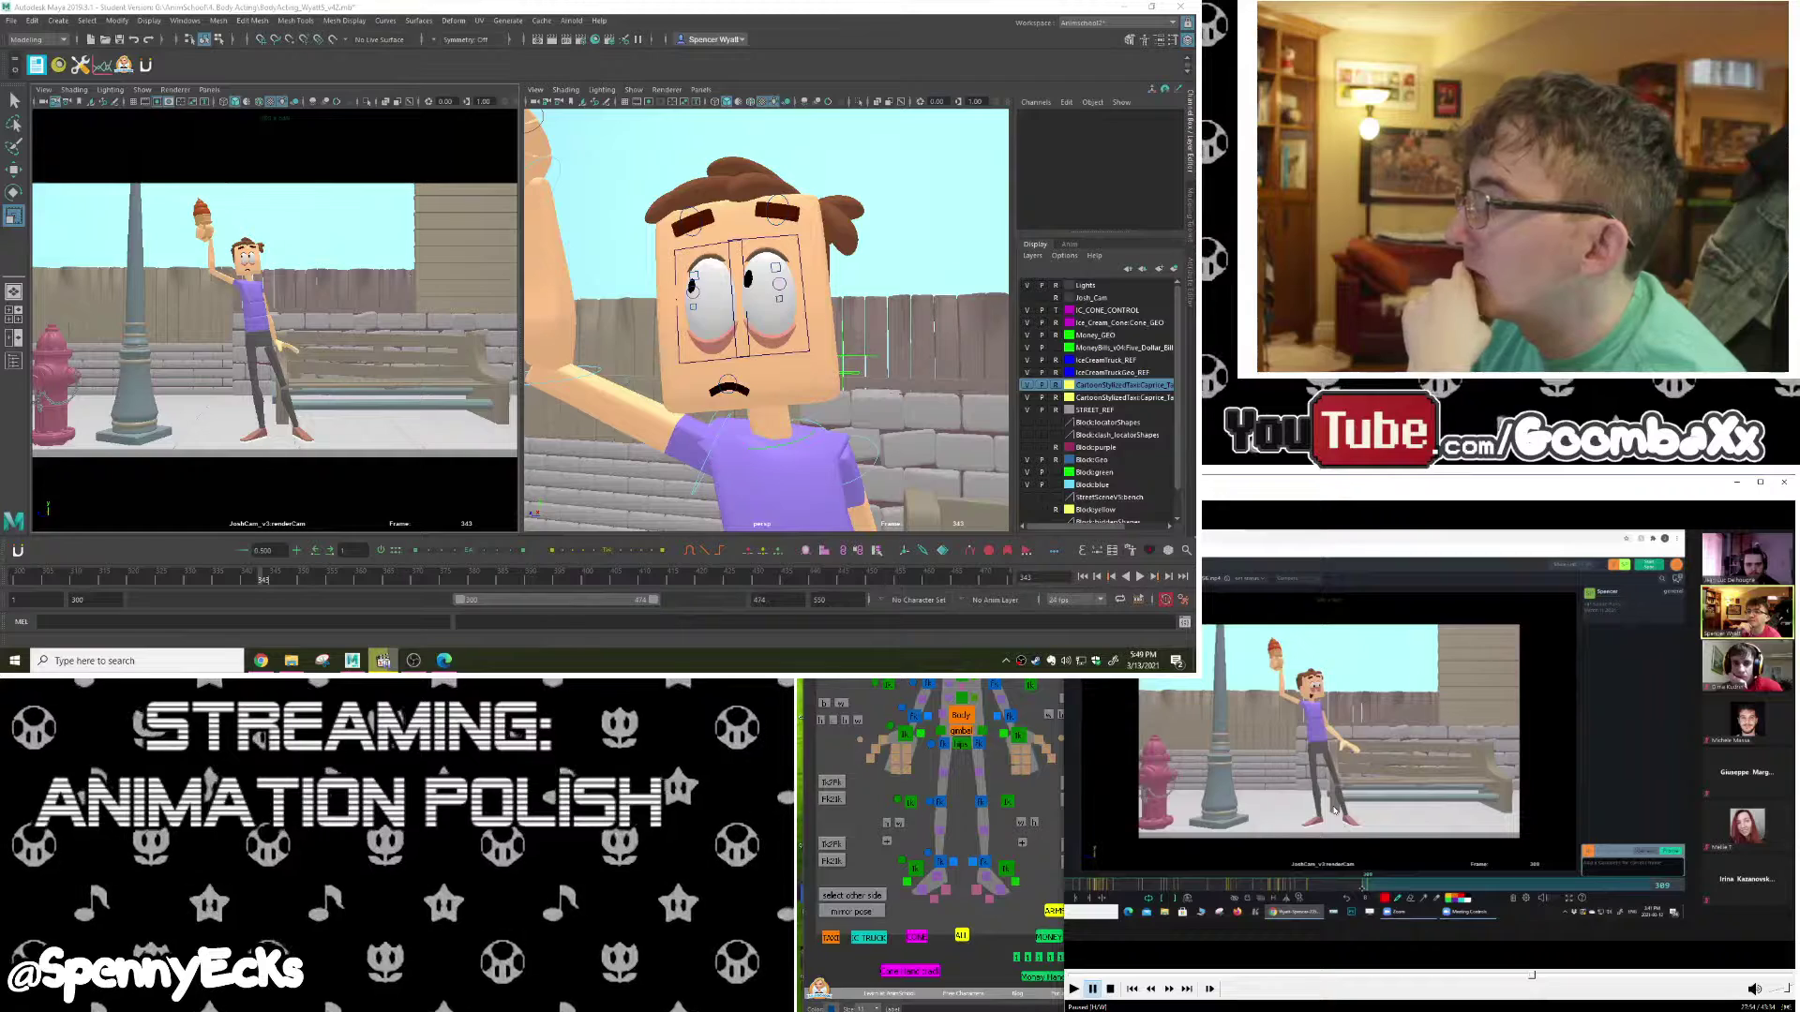
pyautogui.click(1075, 992)
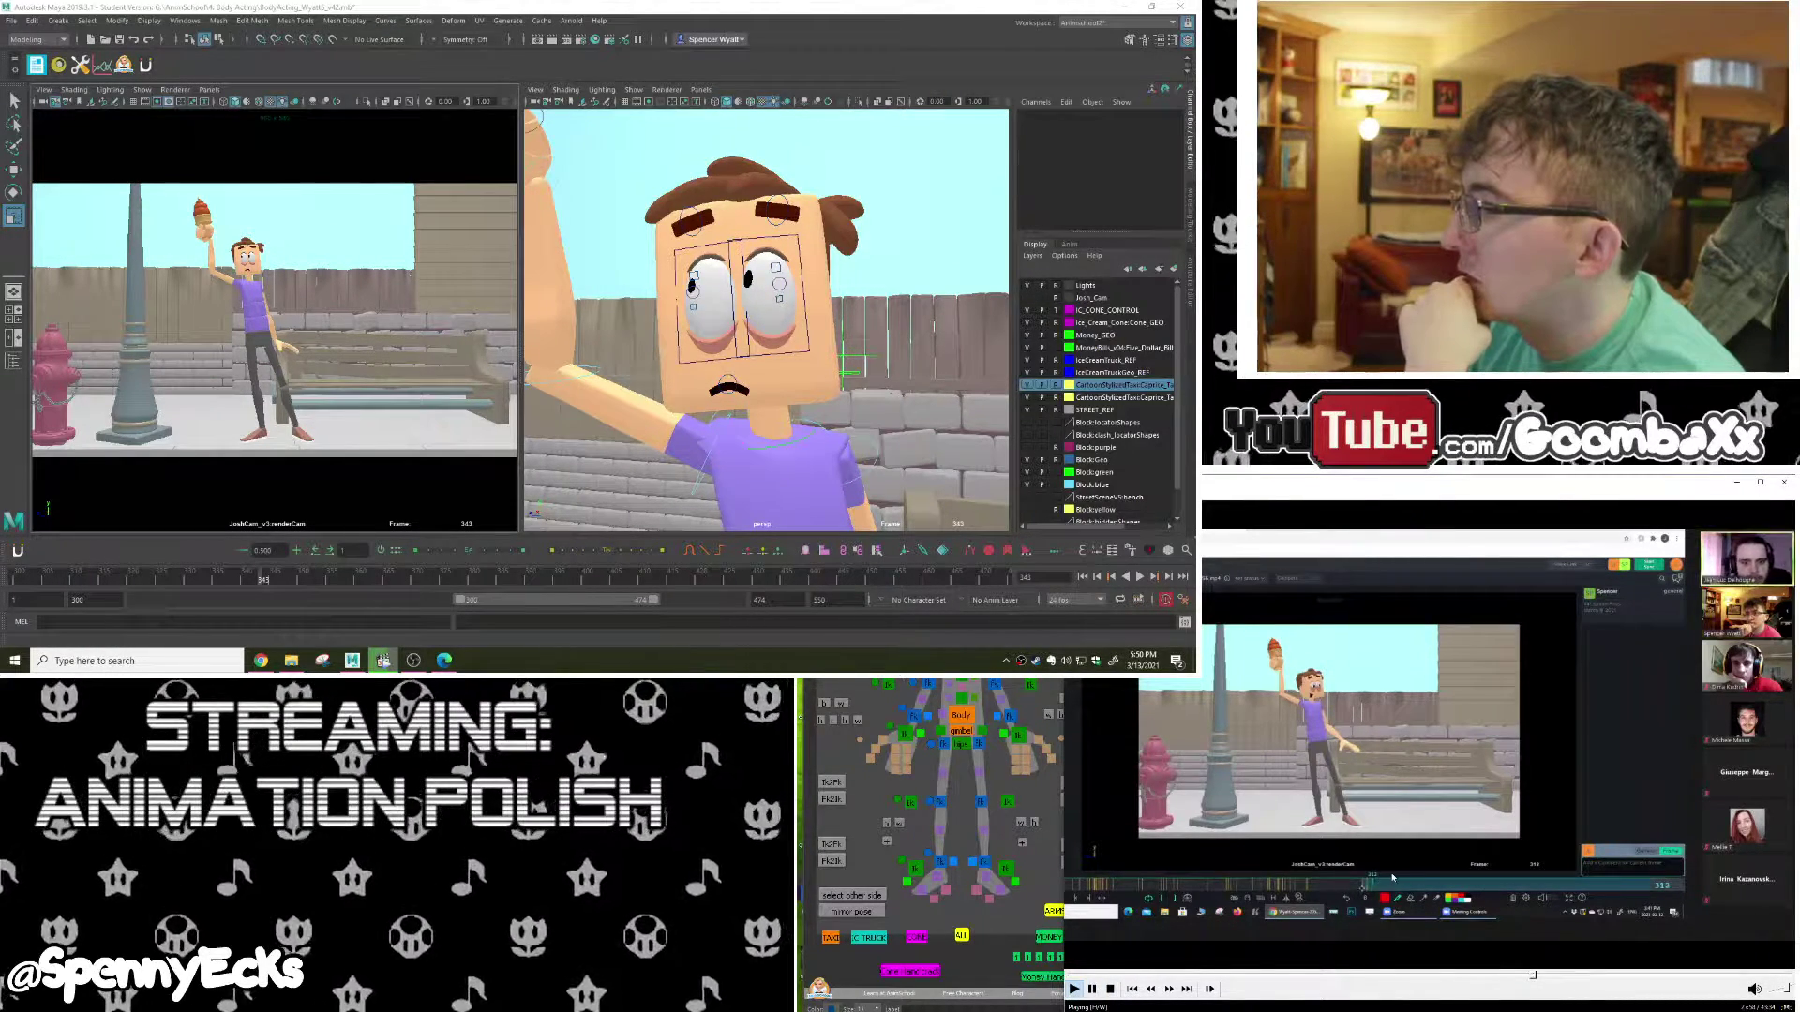
pyautogui.click(1458, 865)
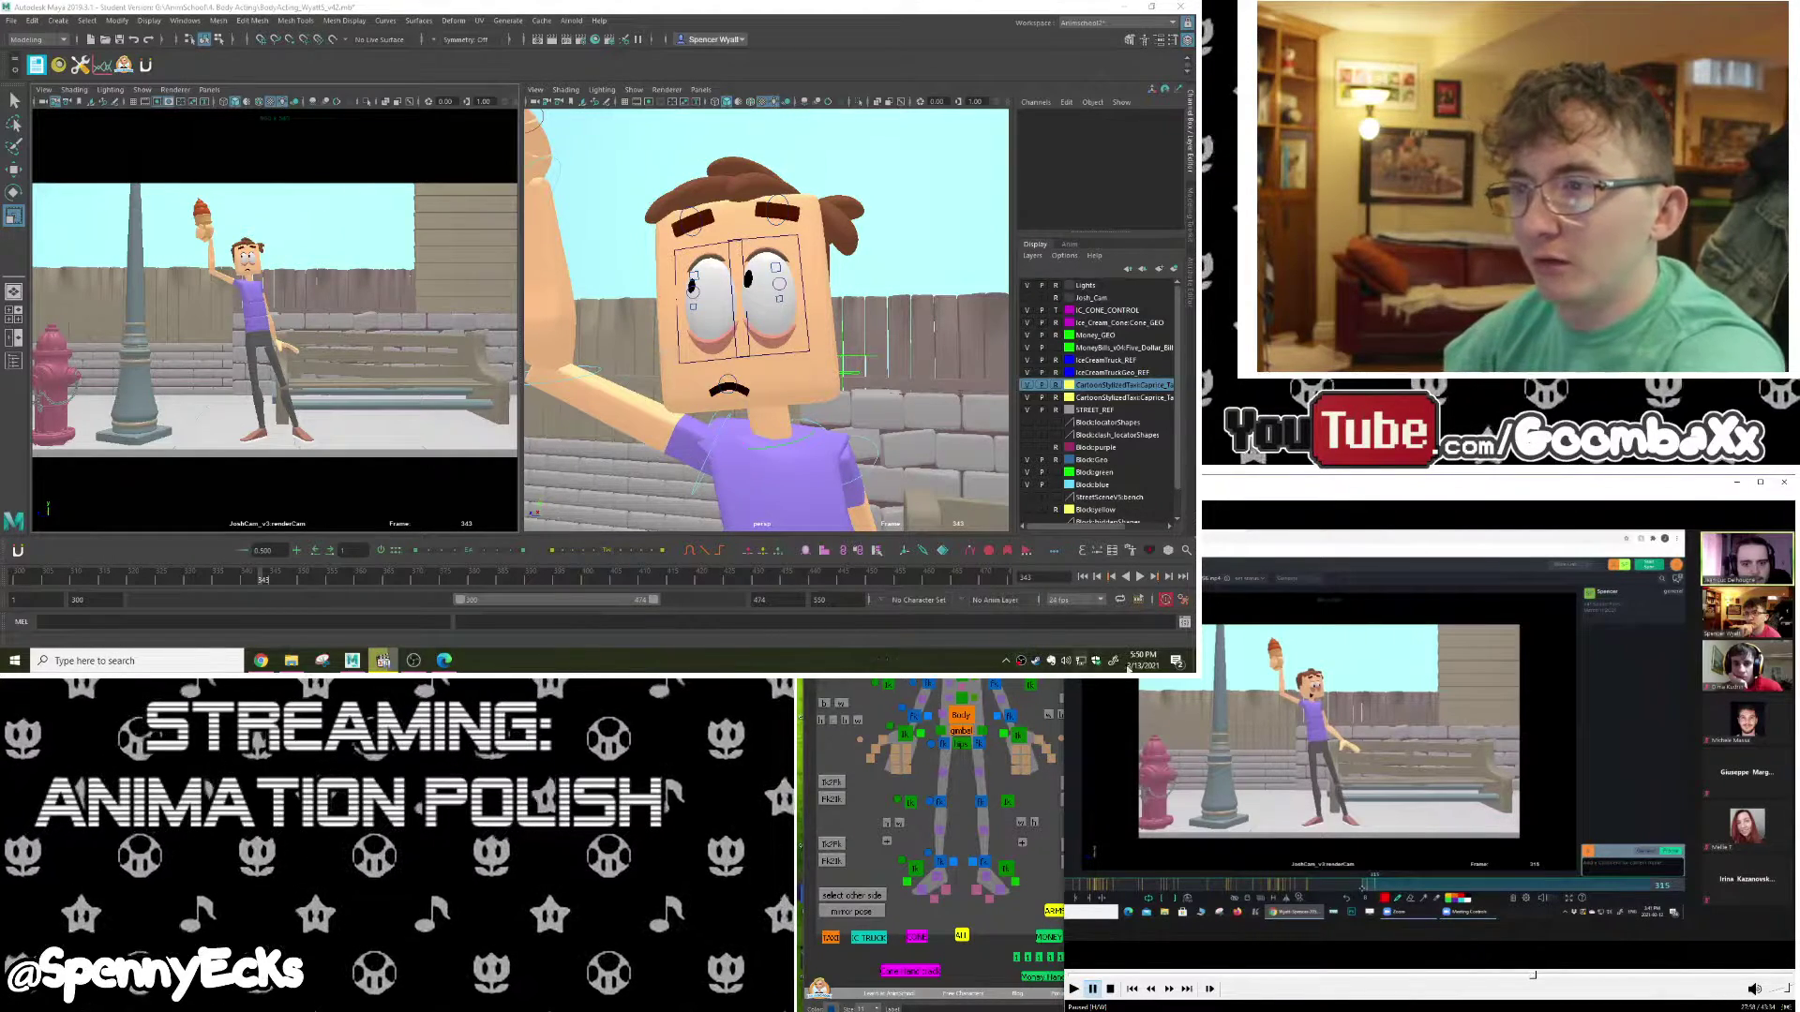
# Step: Lower the Microsoft Edge volume almost to zero in the system volume mixer and widen the mixer to show more applications
pyautogui.rightClick(1074, 662)
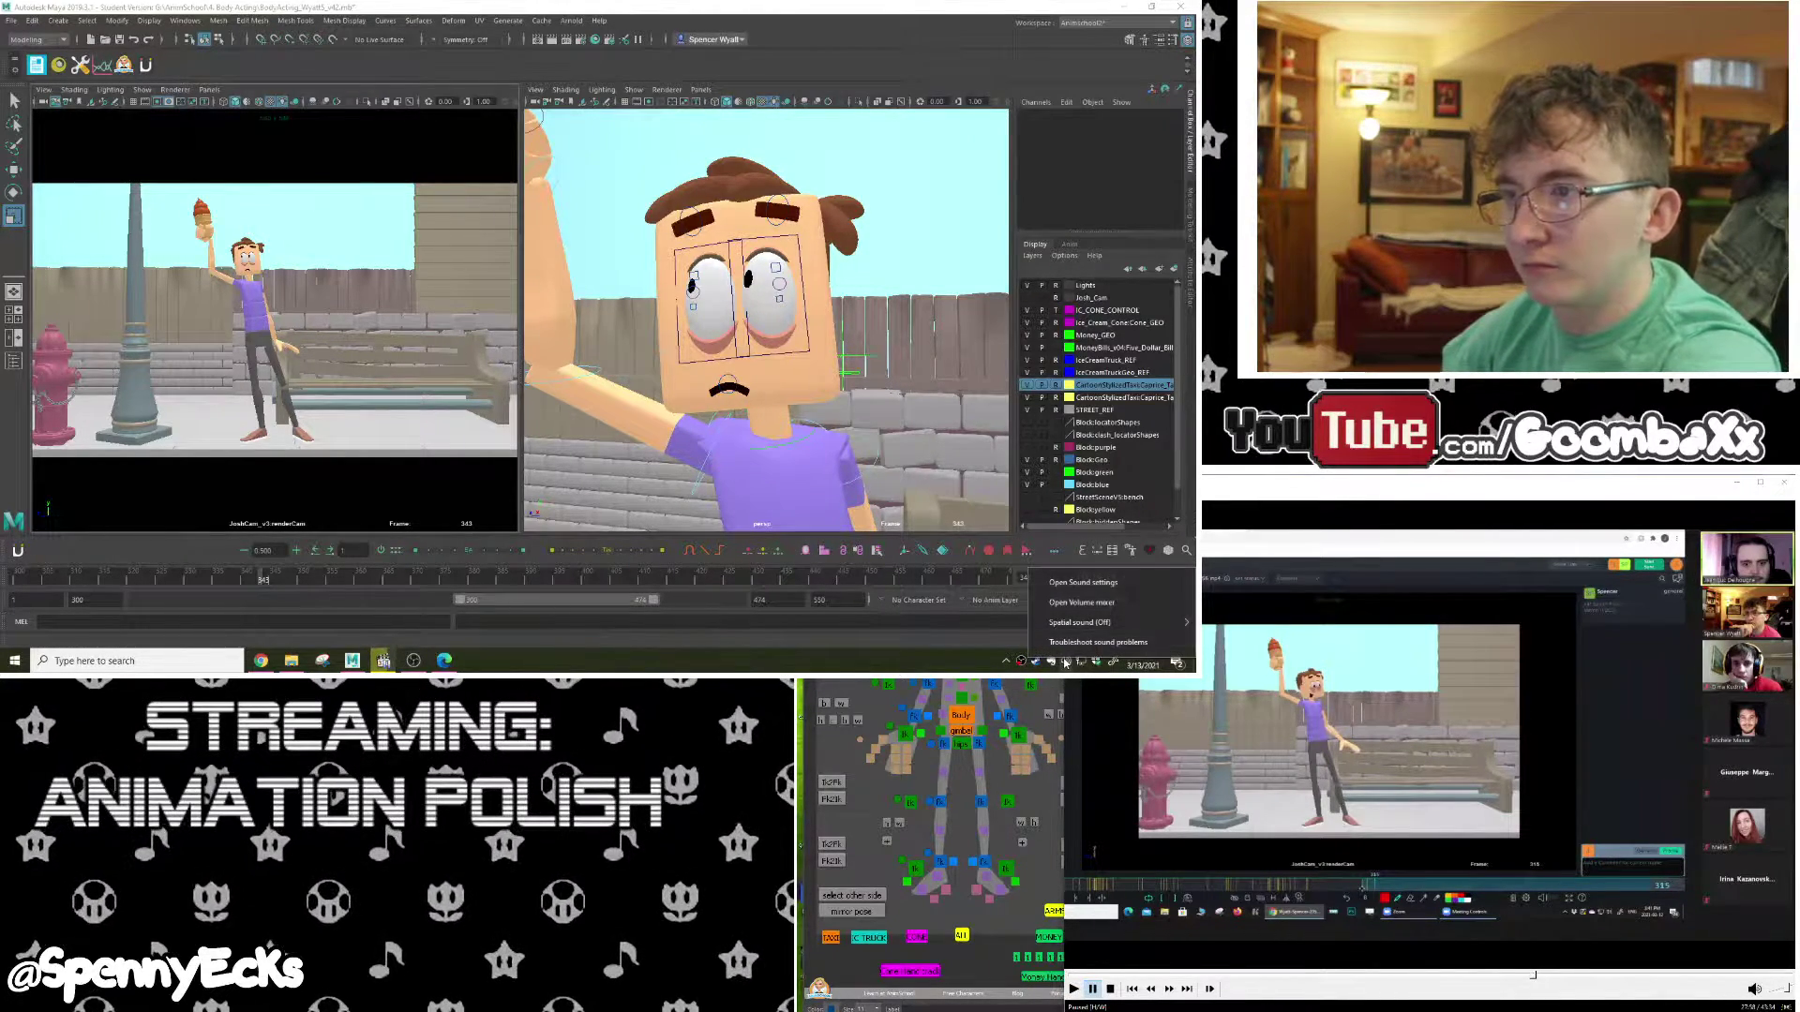
pyautogui.click(1082, 602)
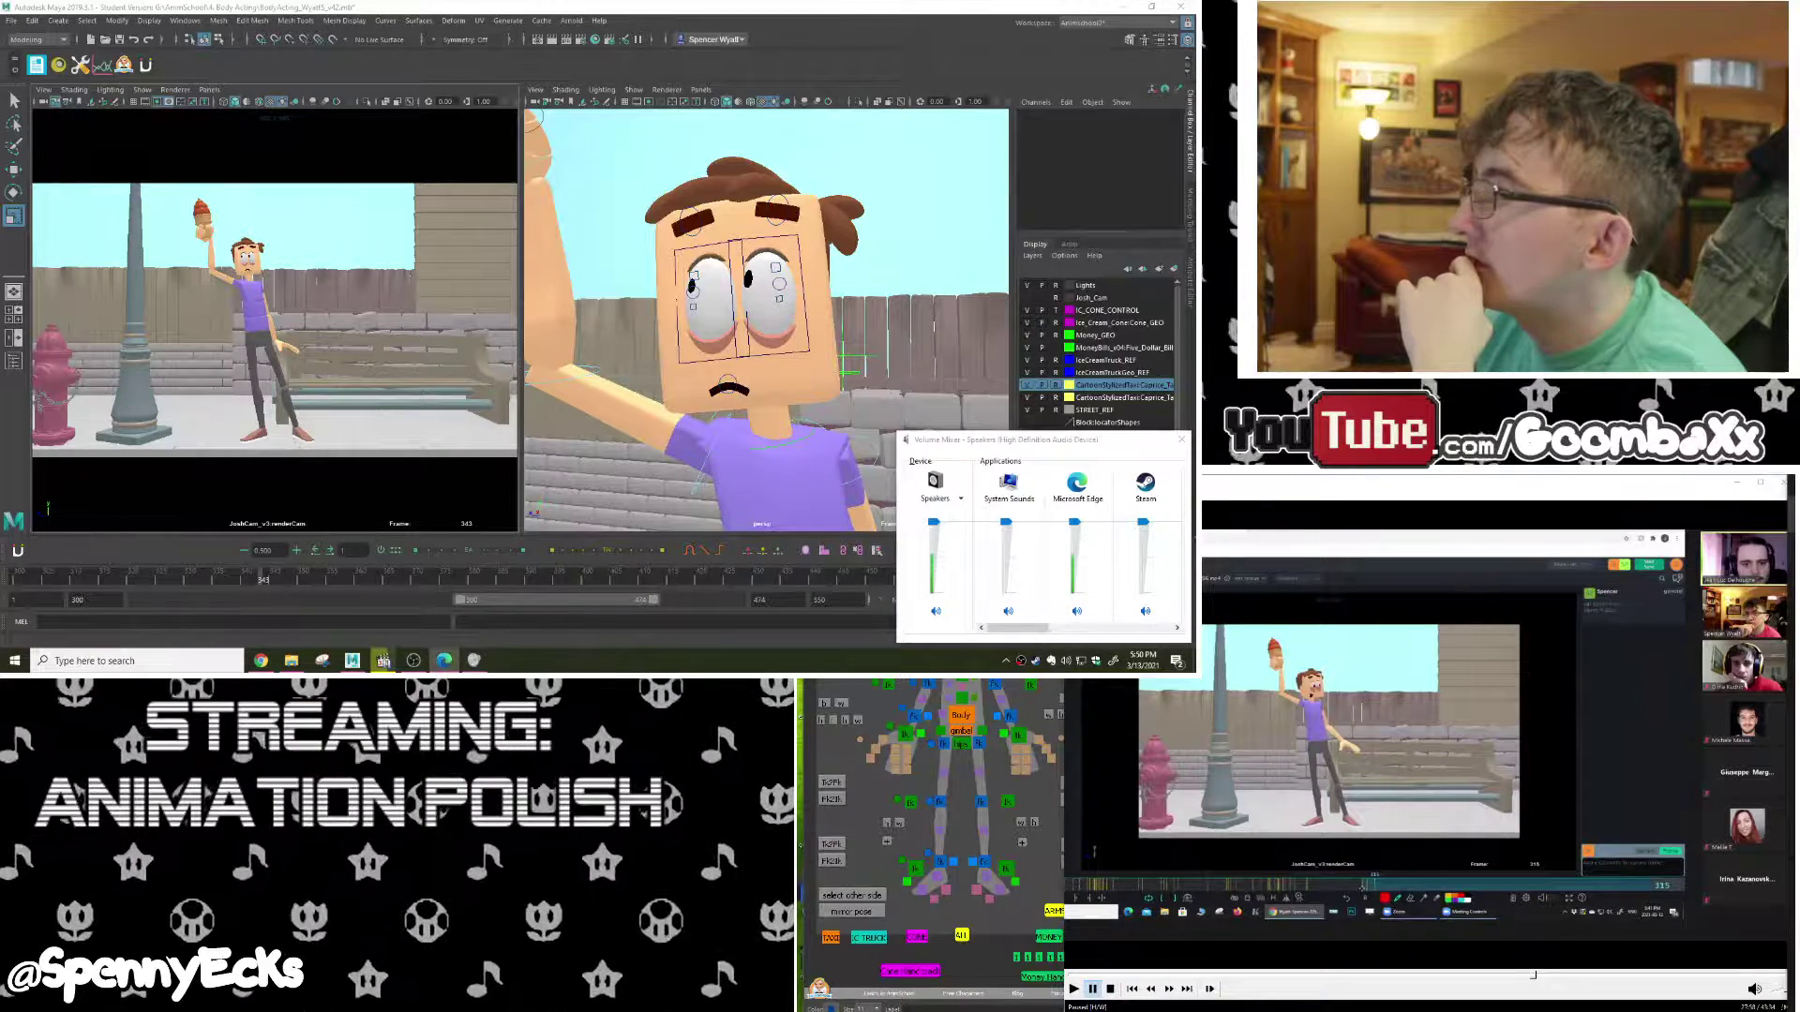
pyautogui.moveTo(1074, 522); pyautogui.dragTo(1074, 597)
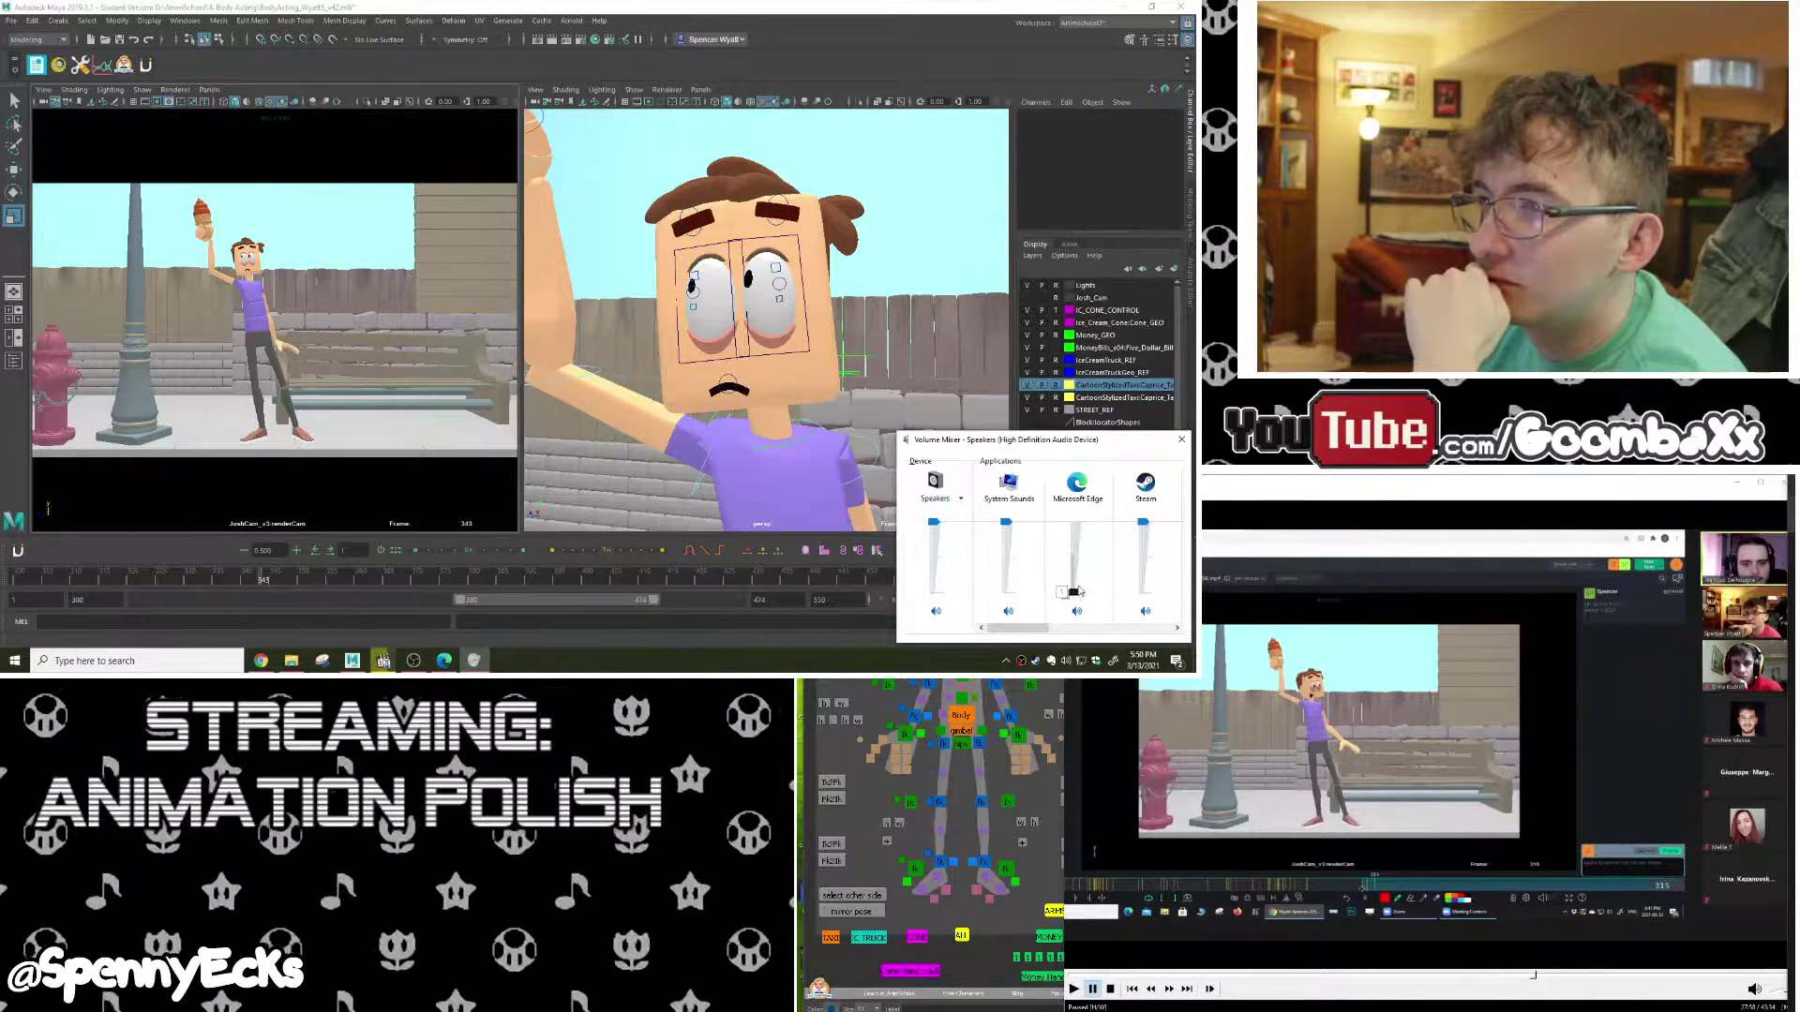
pyautogui.moveTo(897, 549); pyautogui.dragTo(682, 548)
# Step: Play the critique video, skip back a little and replay the feedback on the raised ice cream pose
pyautogui.click(1377, 844)
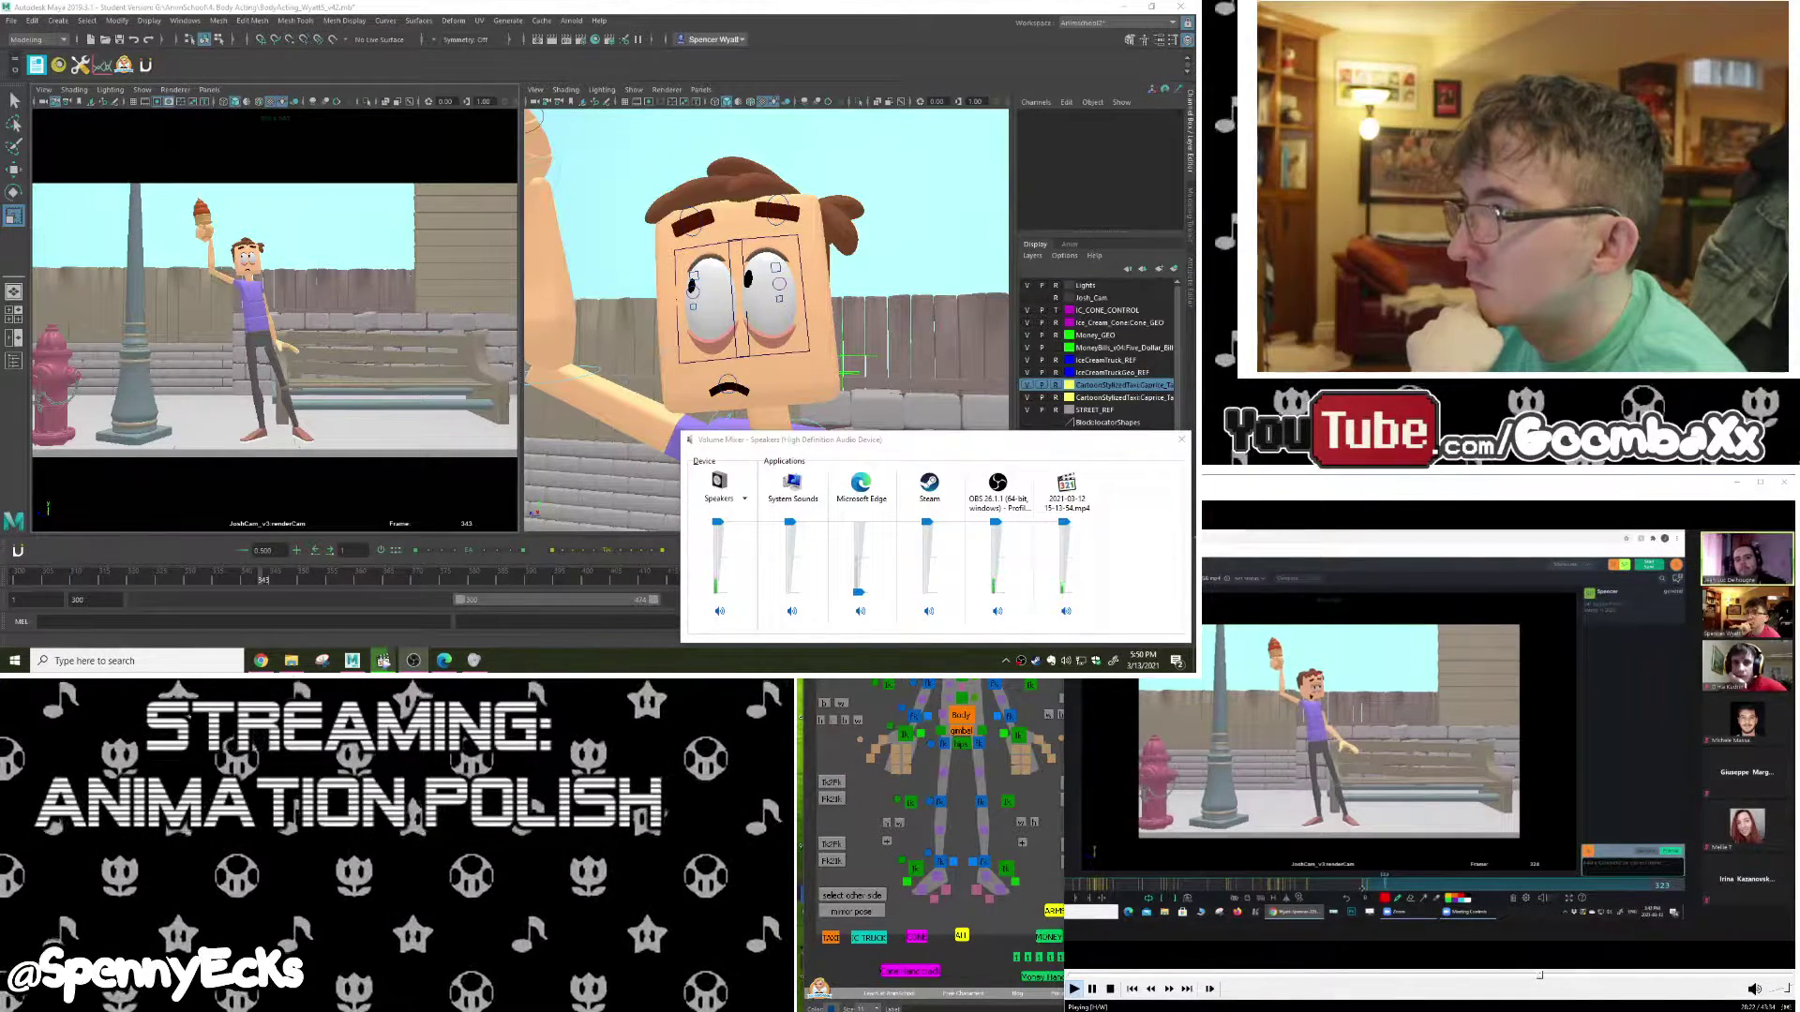
pyautogui.click(1415, 826)
pyautogui.press('Left')
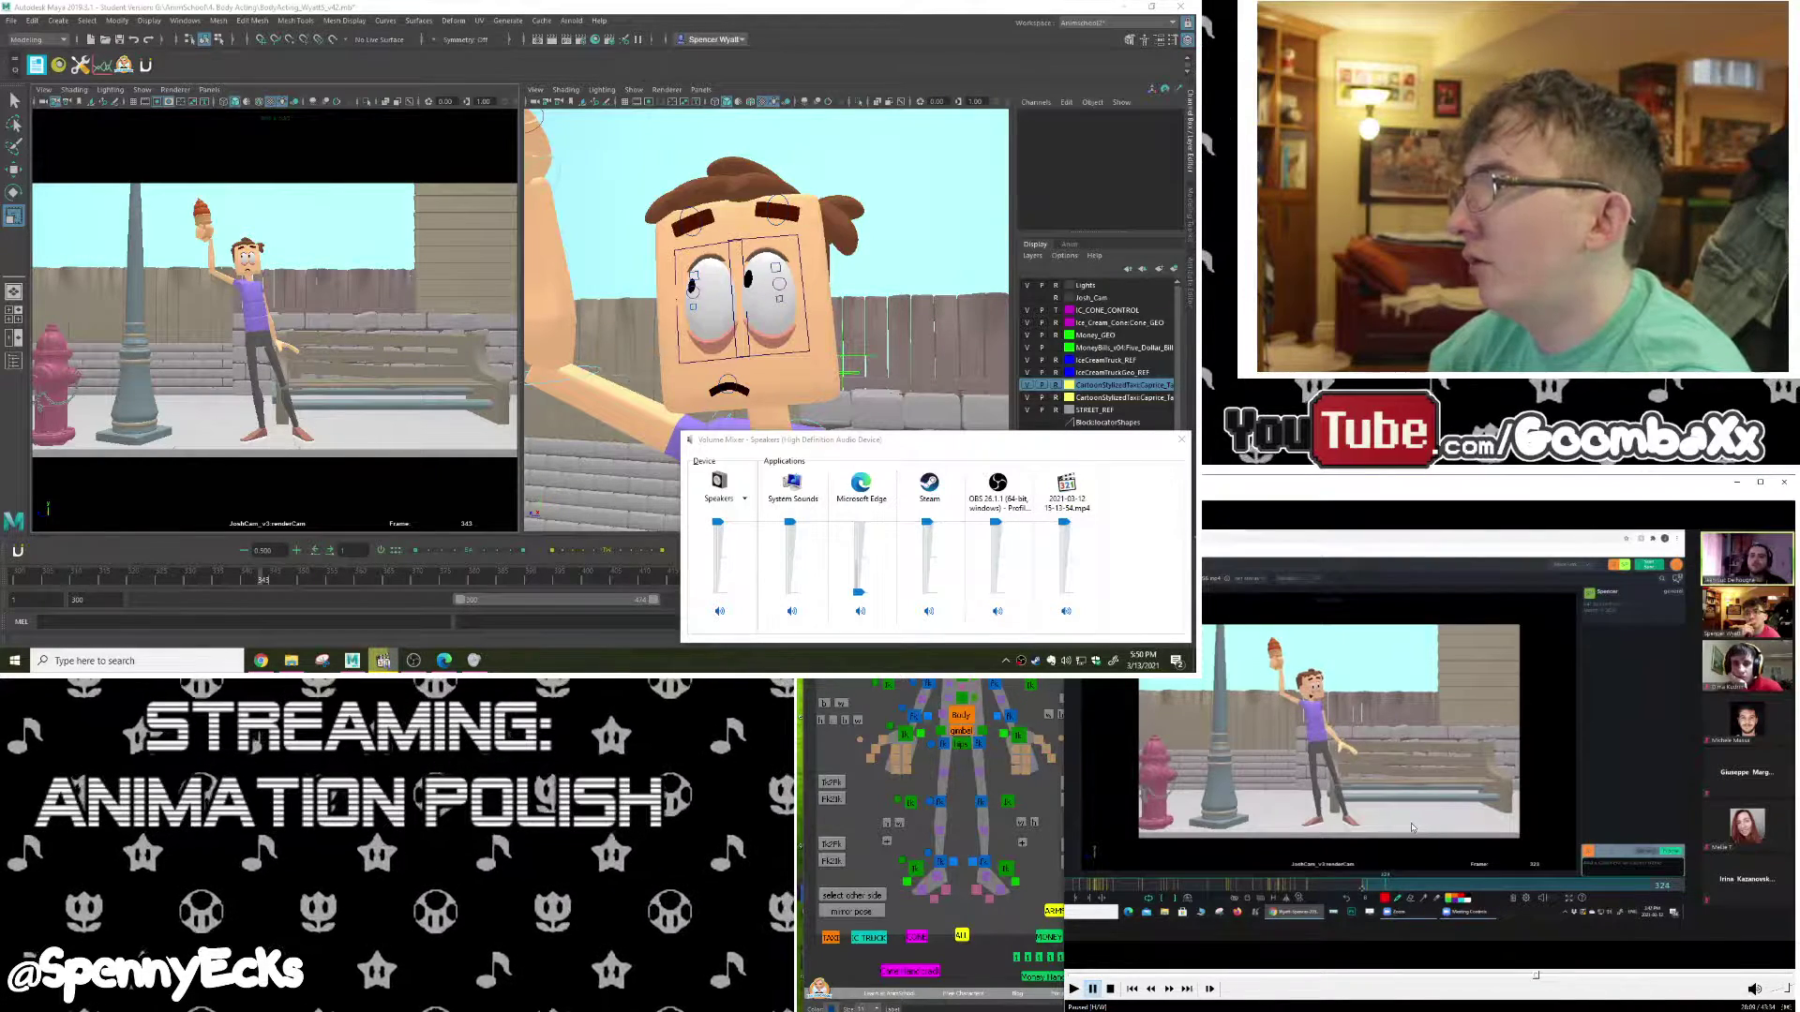
pyautogui.click(1411, 827)
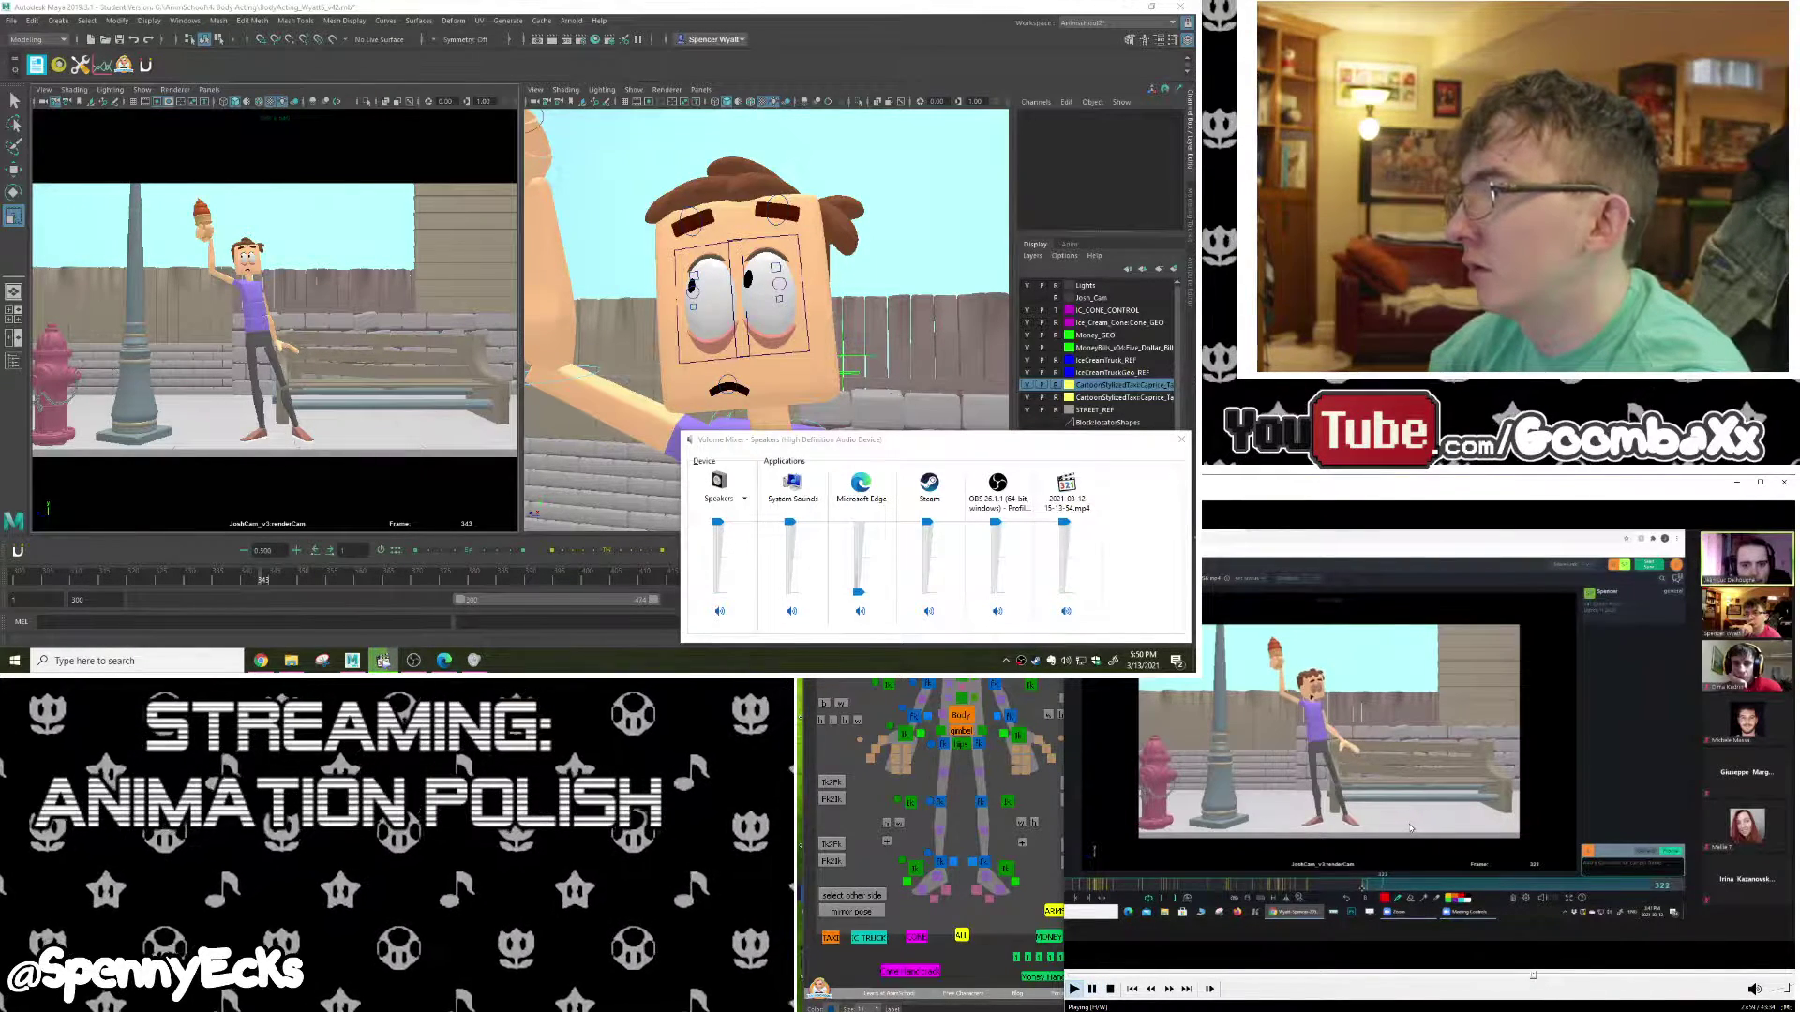
# Step: Switch back to Maya, play the shot from frame 300 and scrub the facial motion up to about frame 325
pyautogui.hotkey('alt', 'Tab')
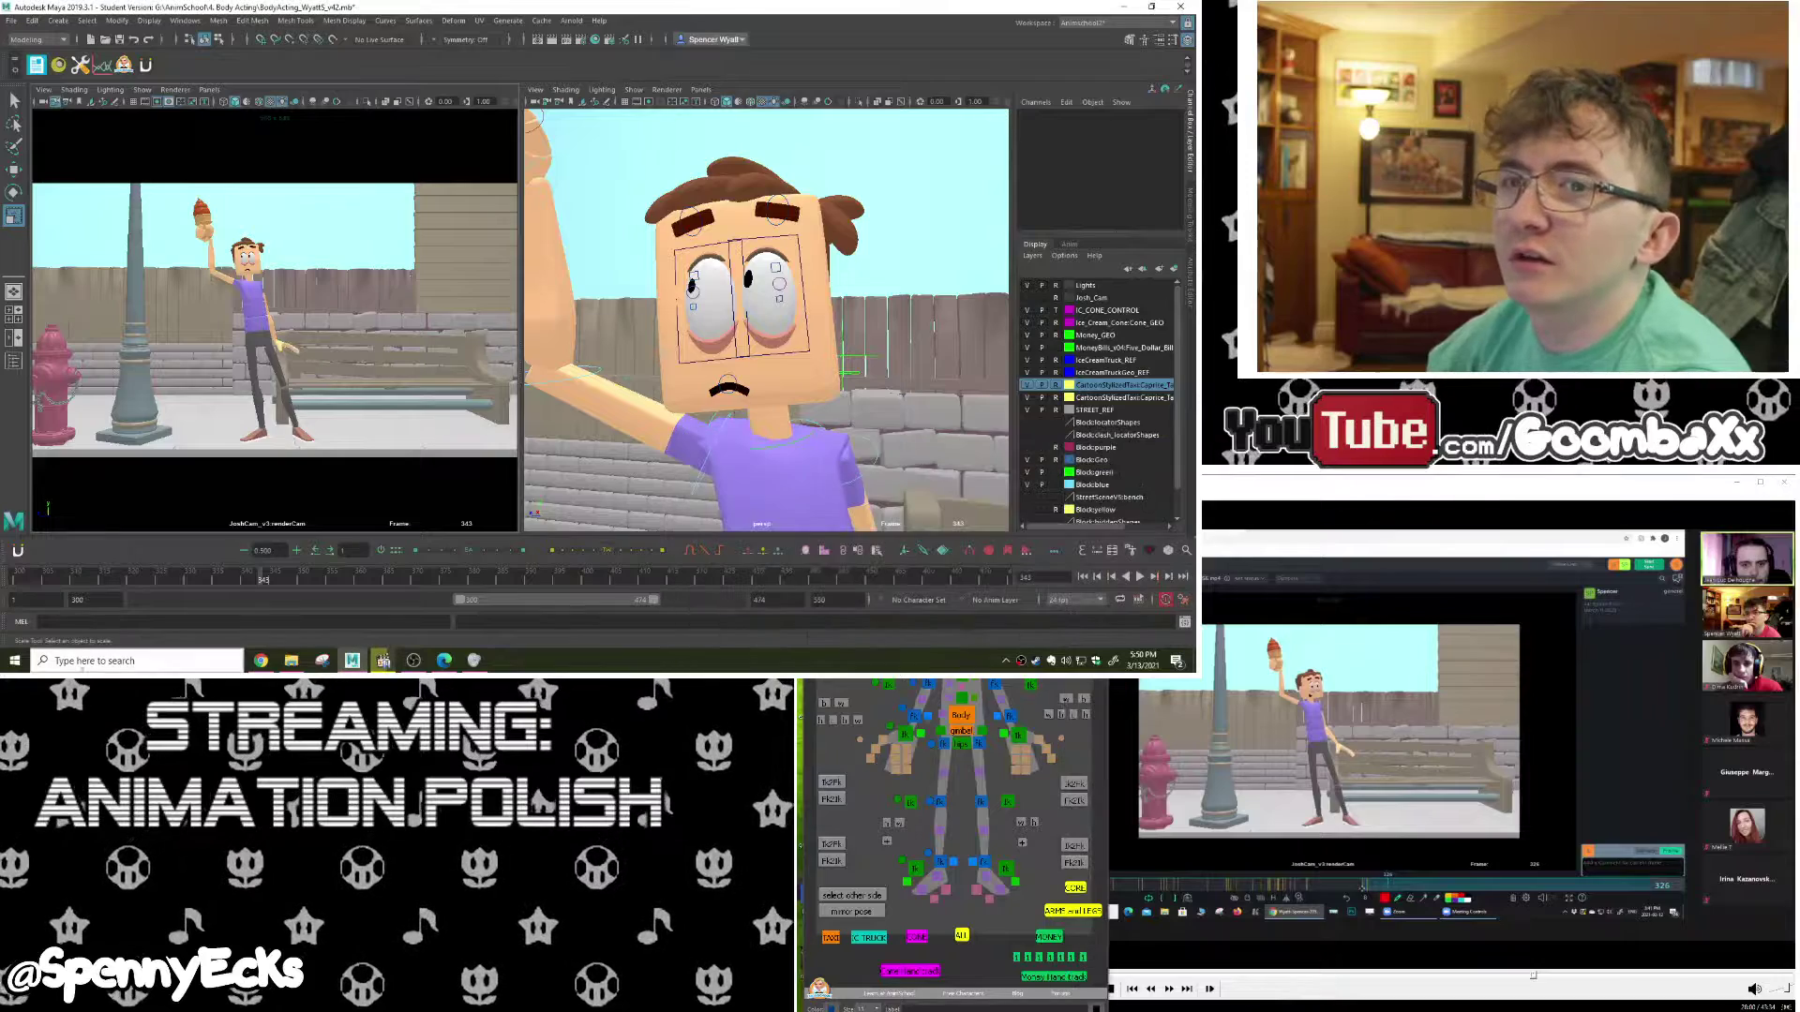
pyautogui.hotkey('alt', 'shift', 'v')
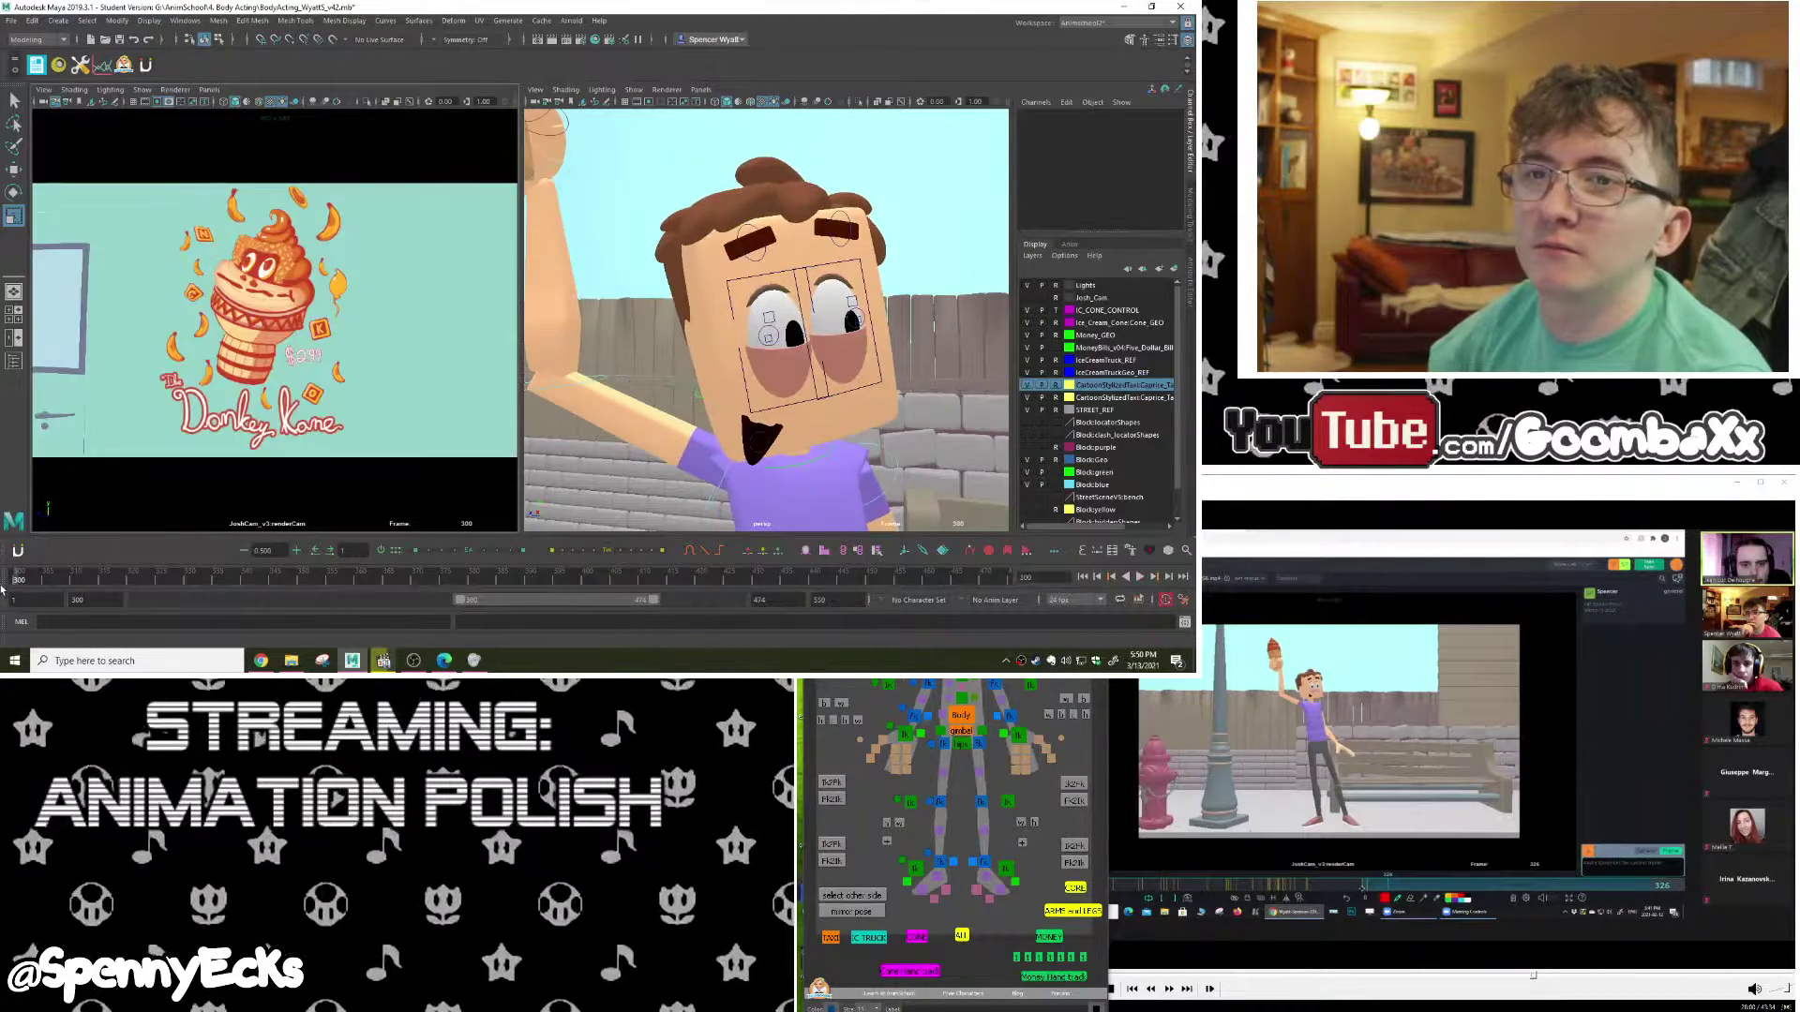
pyautogui.click(1143, 579)
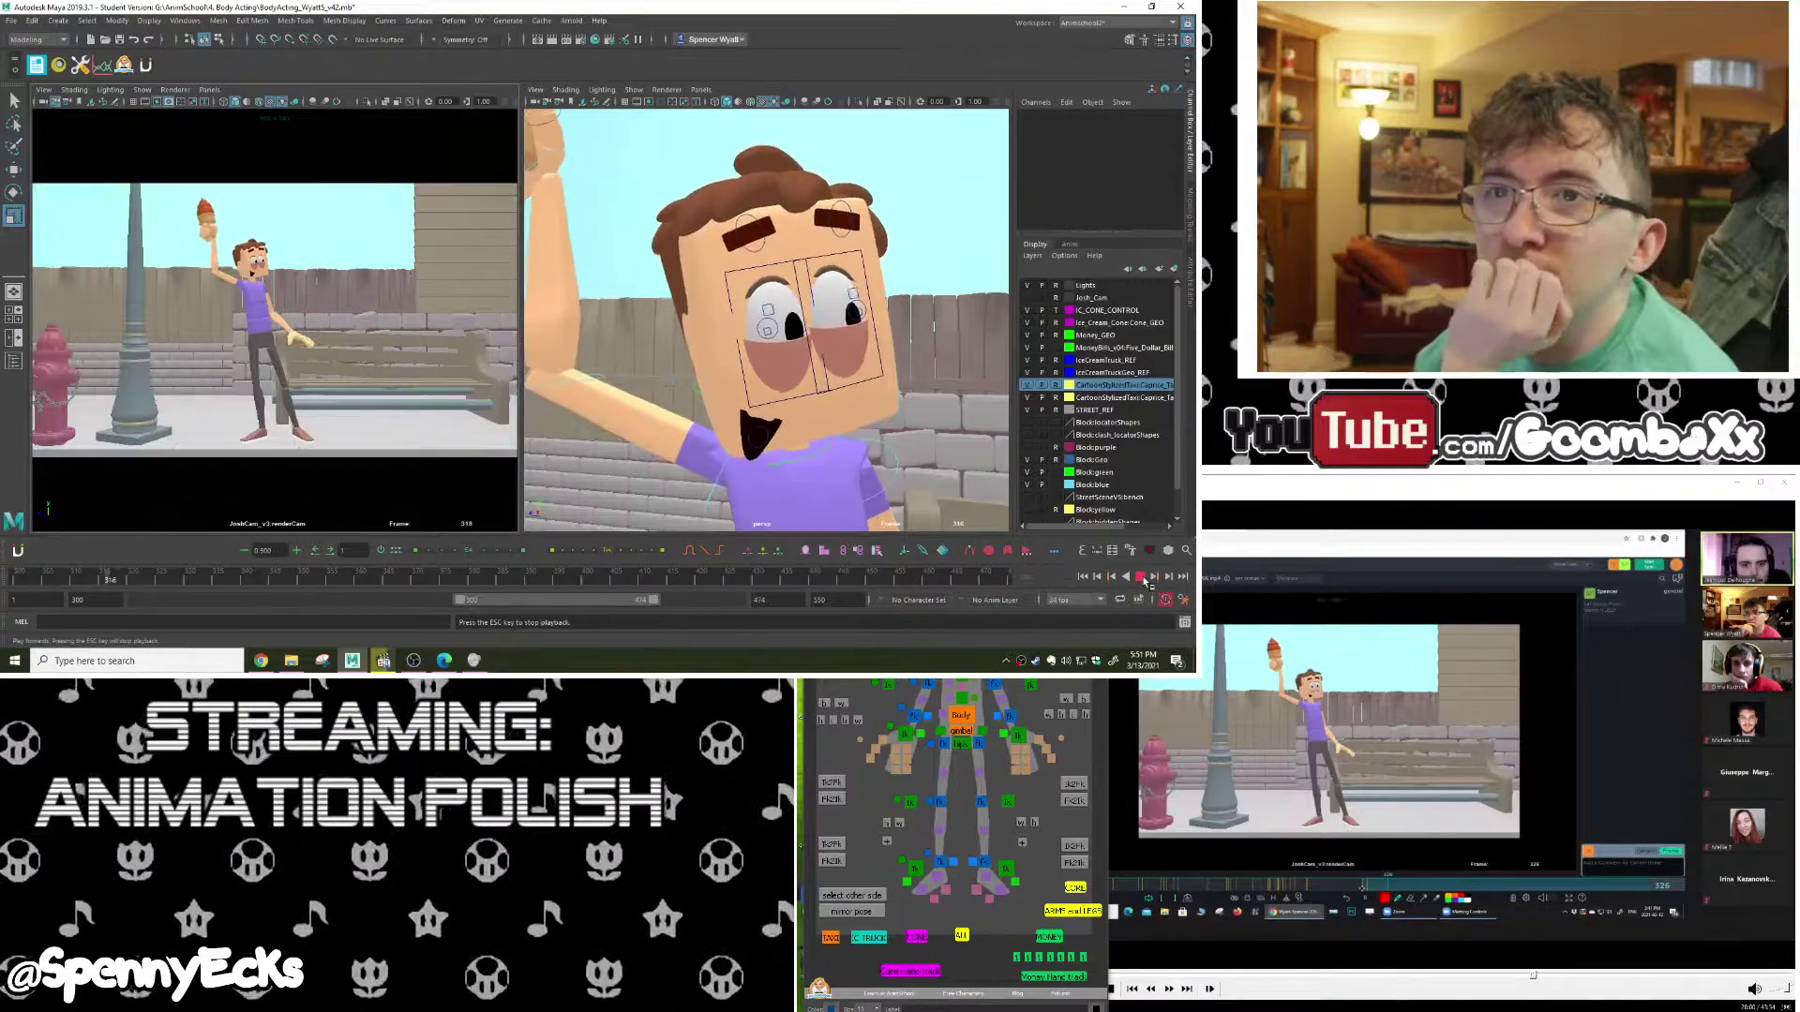
pyautogui.click(1143, 578)
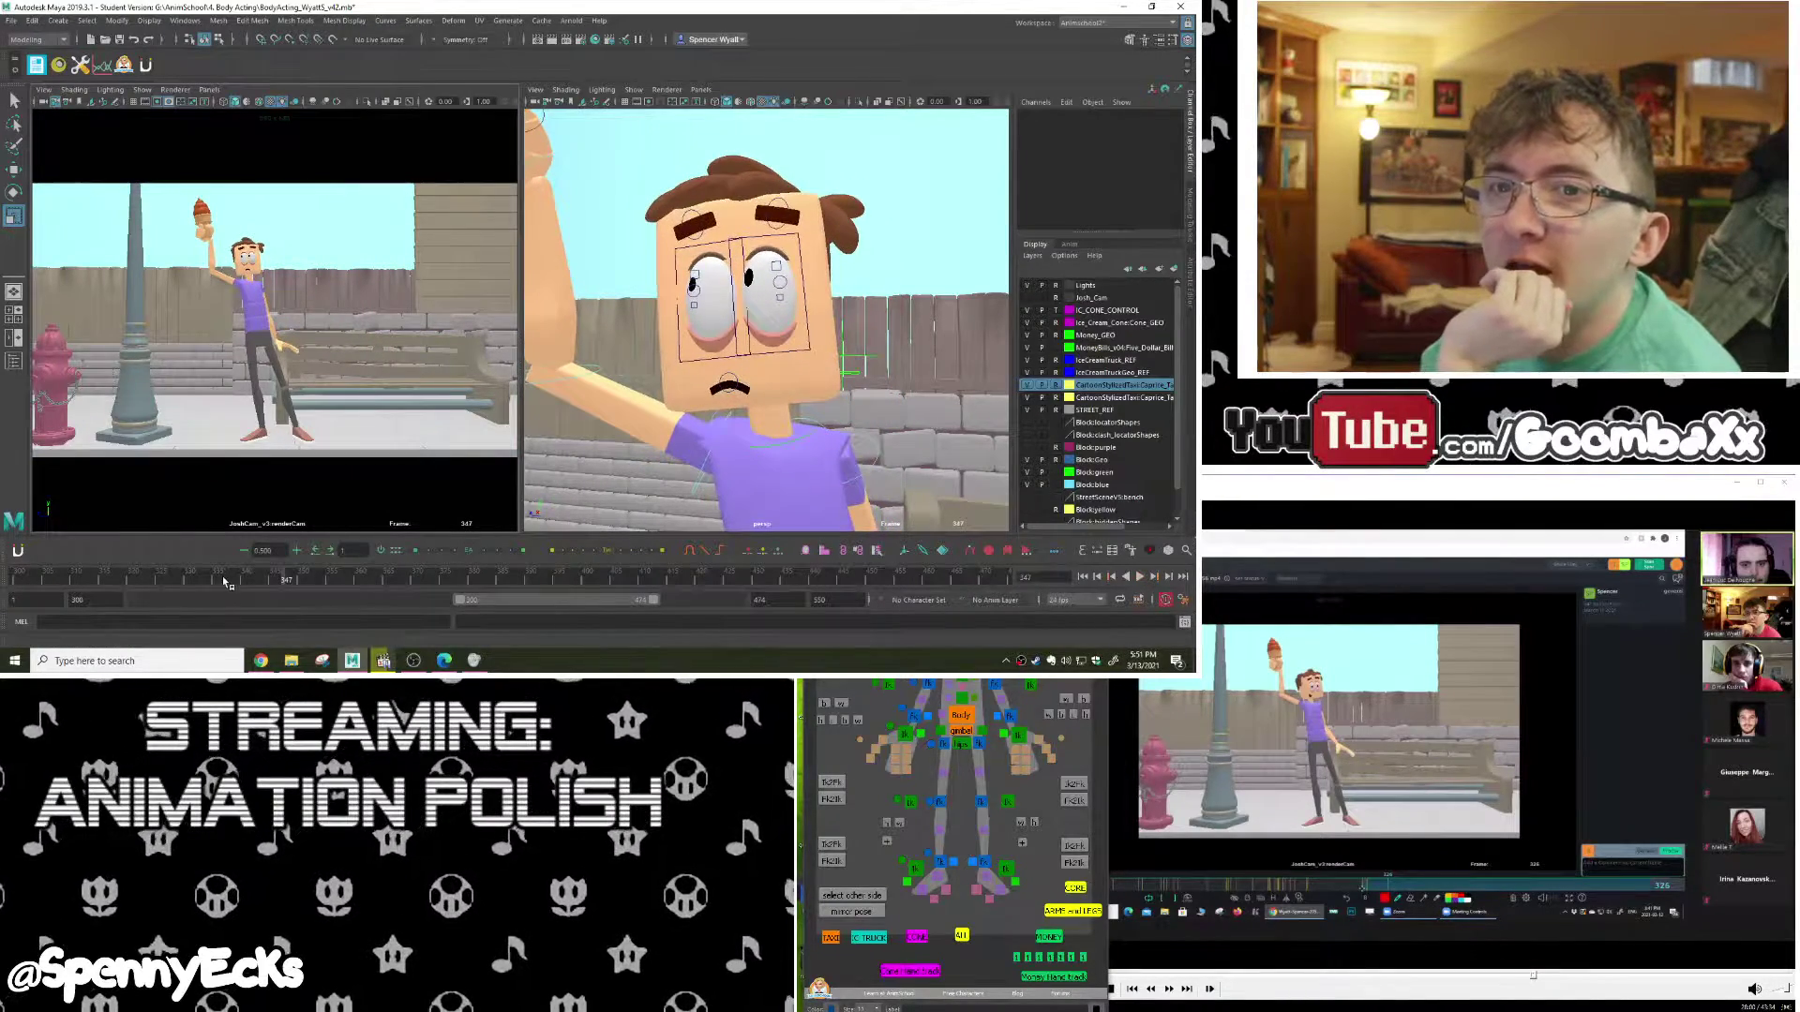
pyautogui.moveTo(225, 581); pyautogui.dragTo(136, 581)
pyautogui.hotkey('alt', 'v')
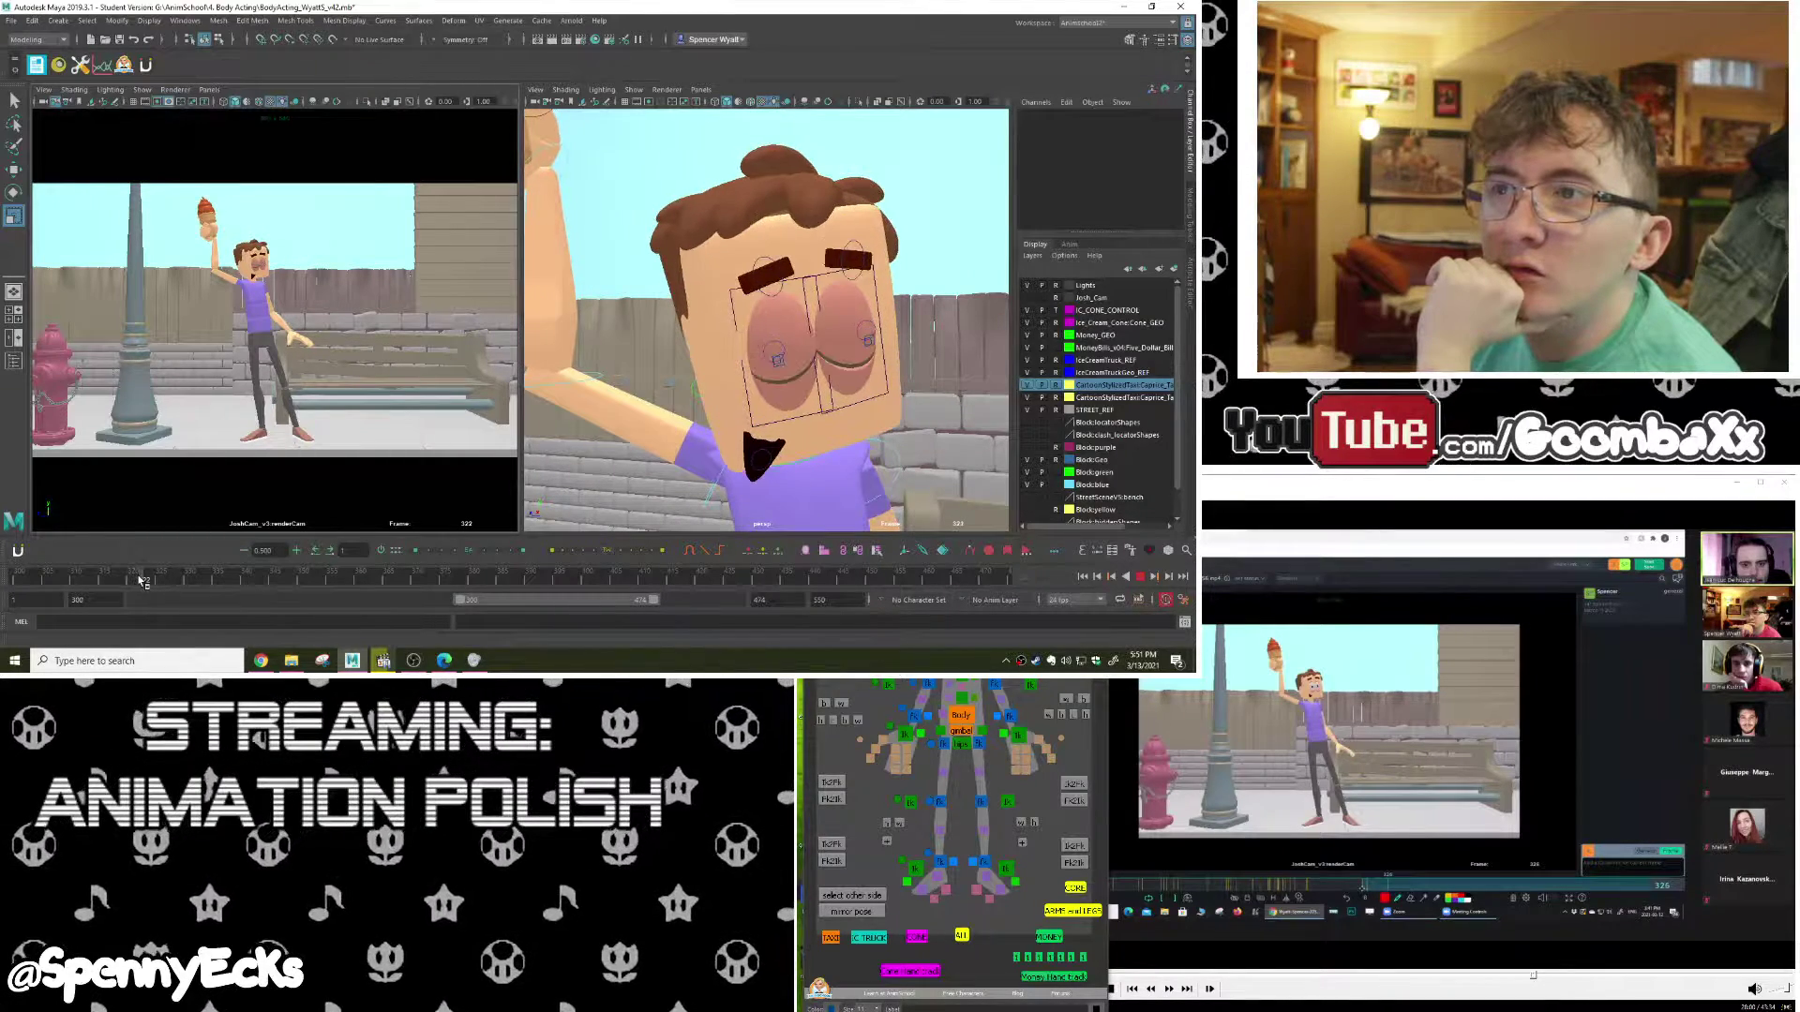
pyautogui.moveTo(147, 582)
pyautogui.mouseDown()
pyautogui.moveTo(169, 581)
pyautogui.moveTo(103, 581)
pyautogui.moveTo(161, 582)
pyautogui.mouseUp()
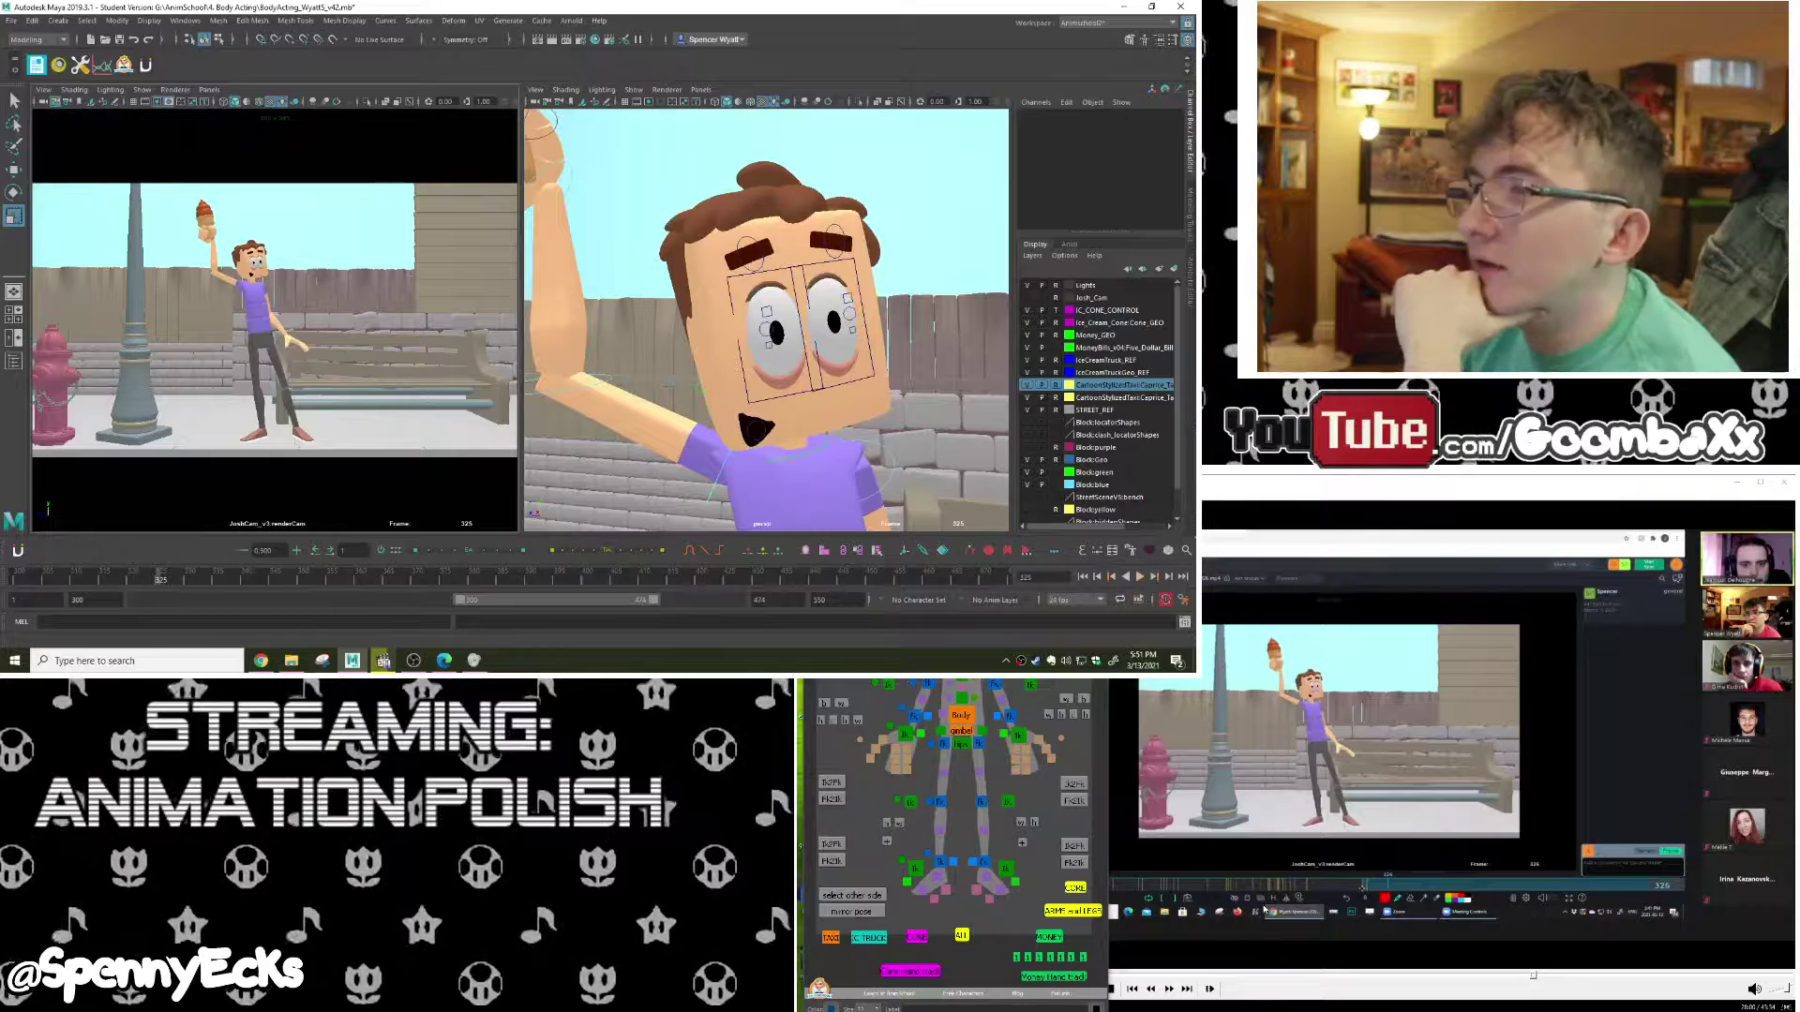
# Step: Select the character's controls in the picker and replay the motion between about frames 310 and 326
pyautogui.moveTo(994, 930); pyautogui.dragTo(972, 943)
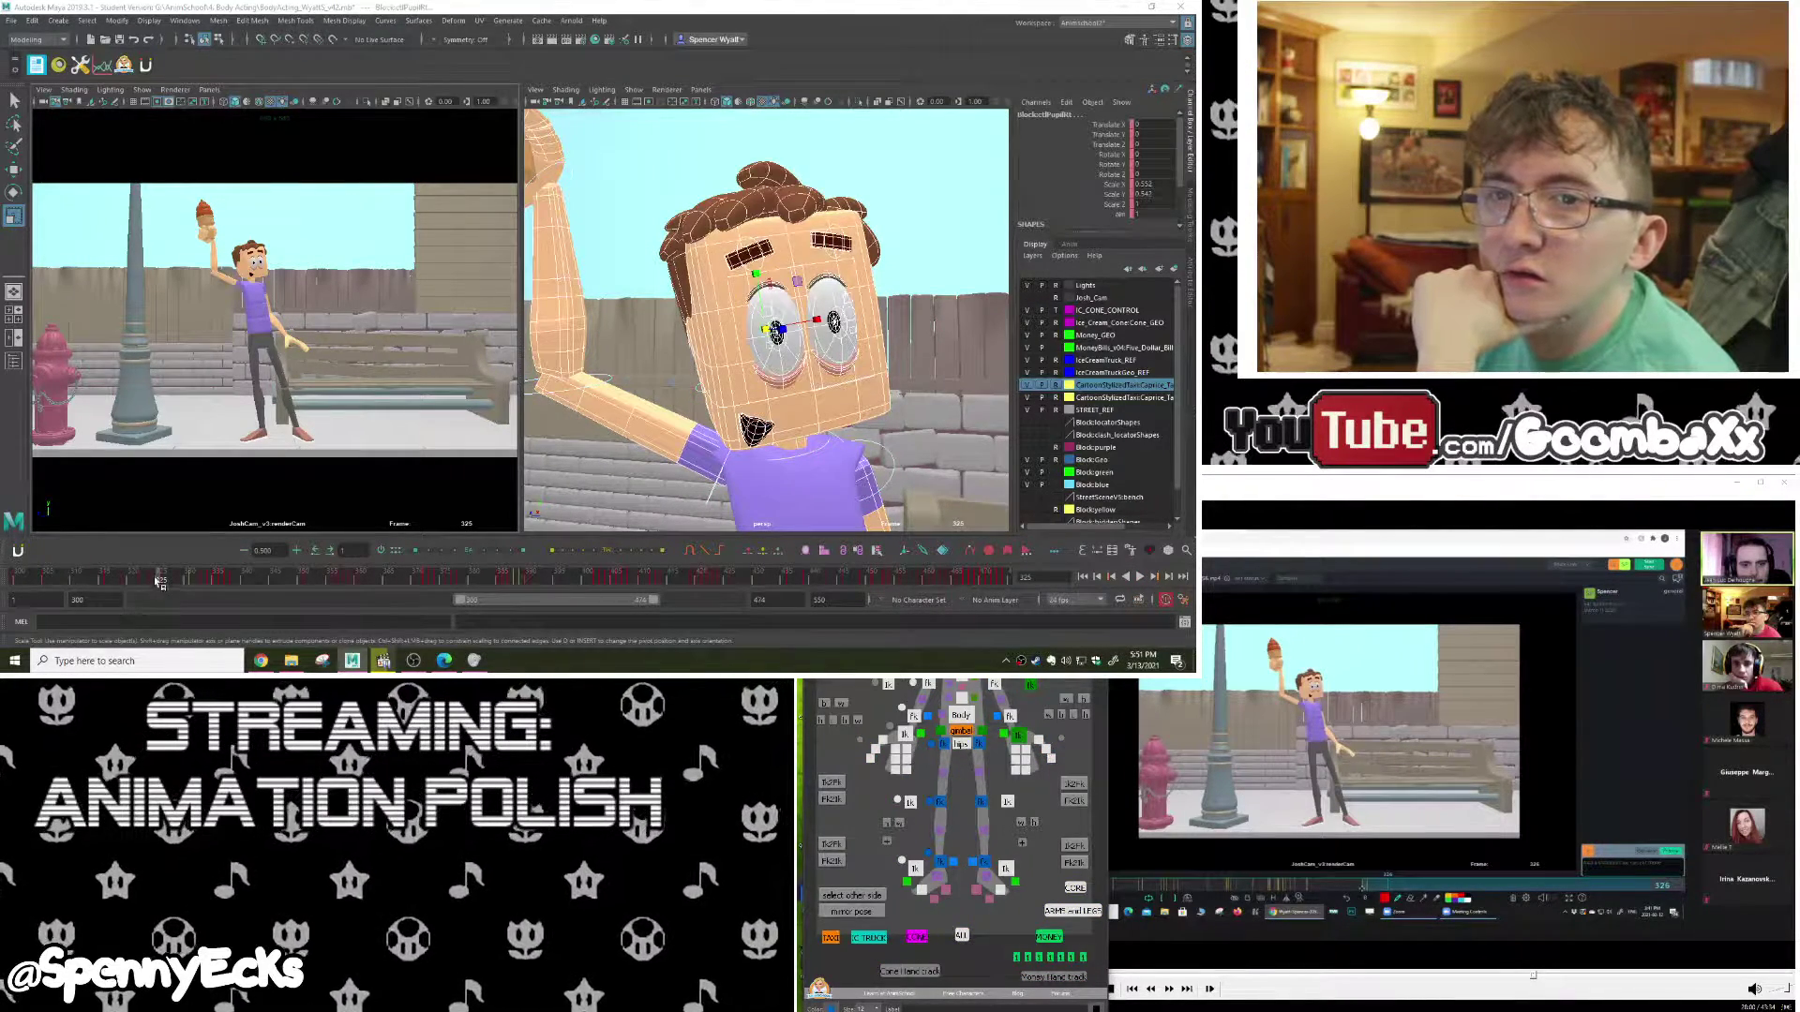
pyautogui.moveTo(162, 582); pyautogui.dragTo(116, 584)
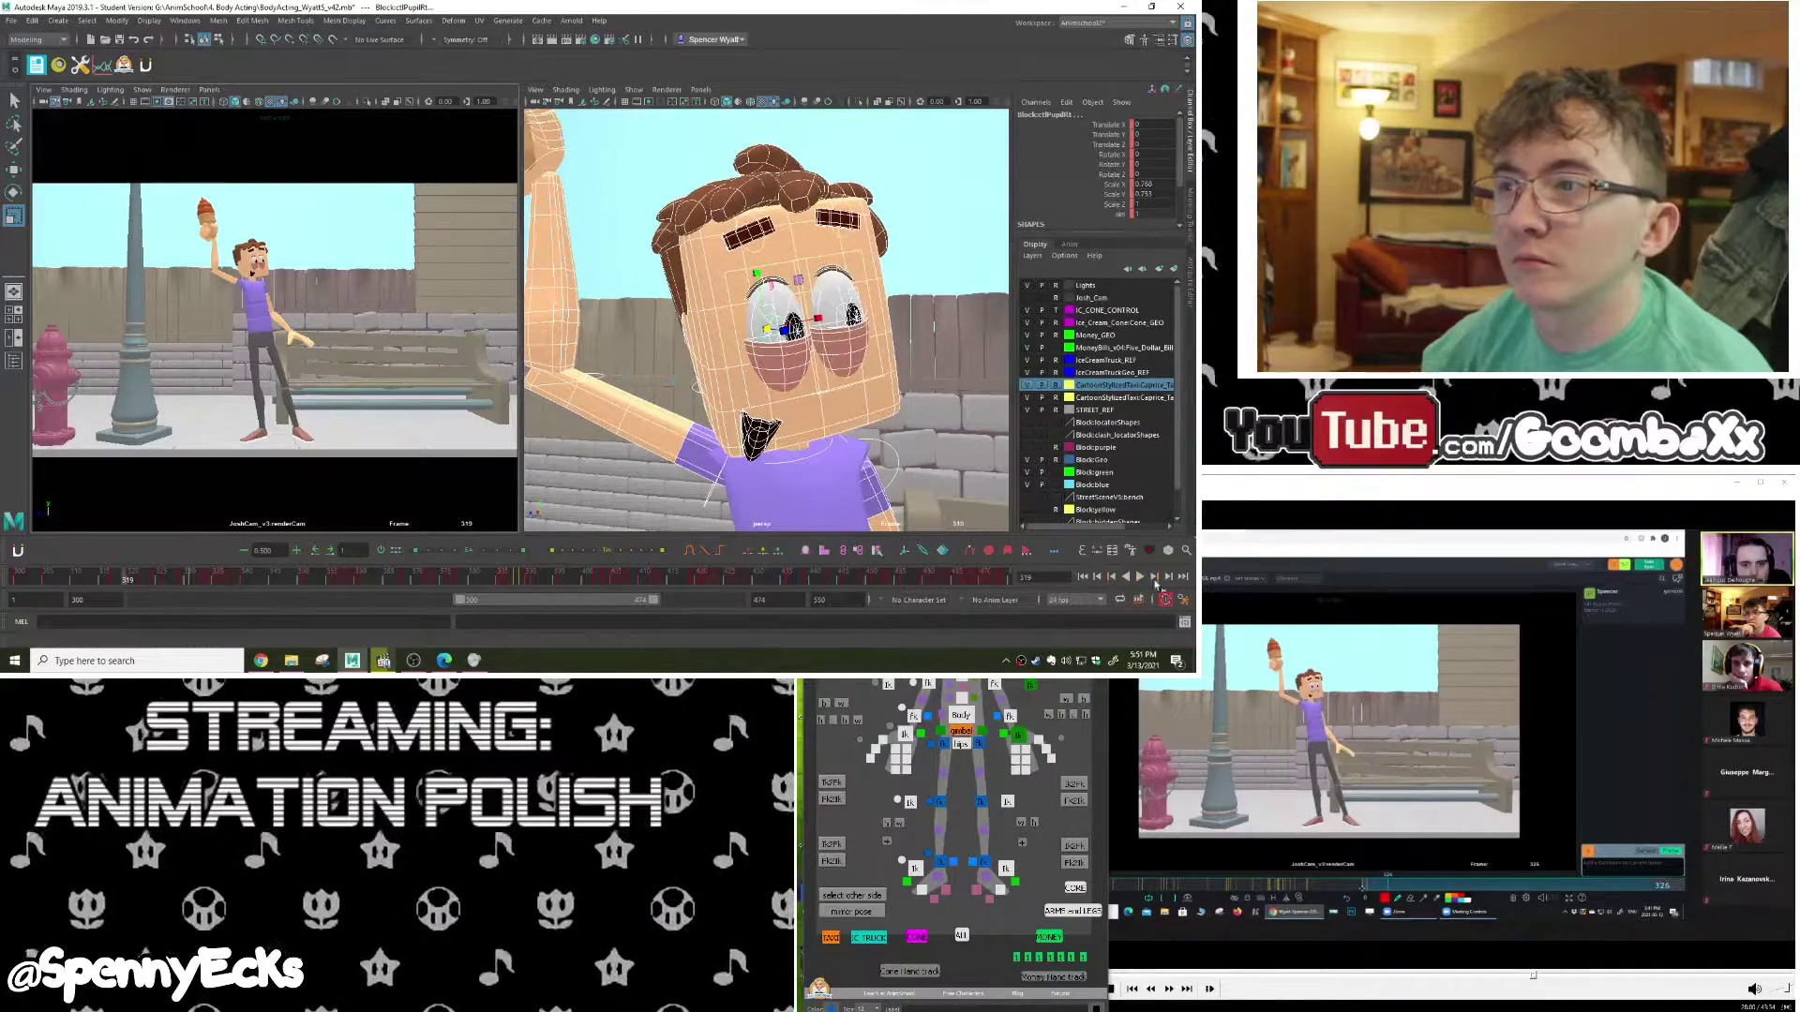
pyautogui.click(1139, 579)
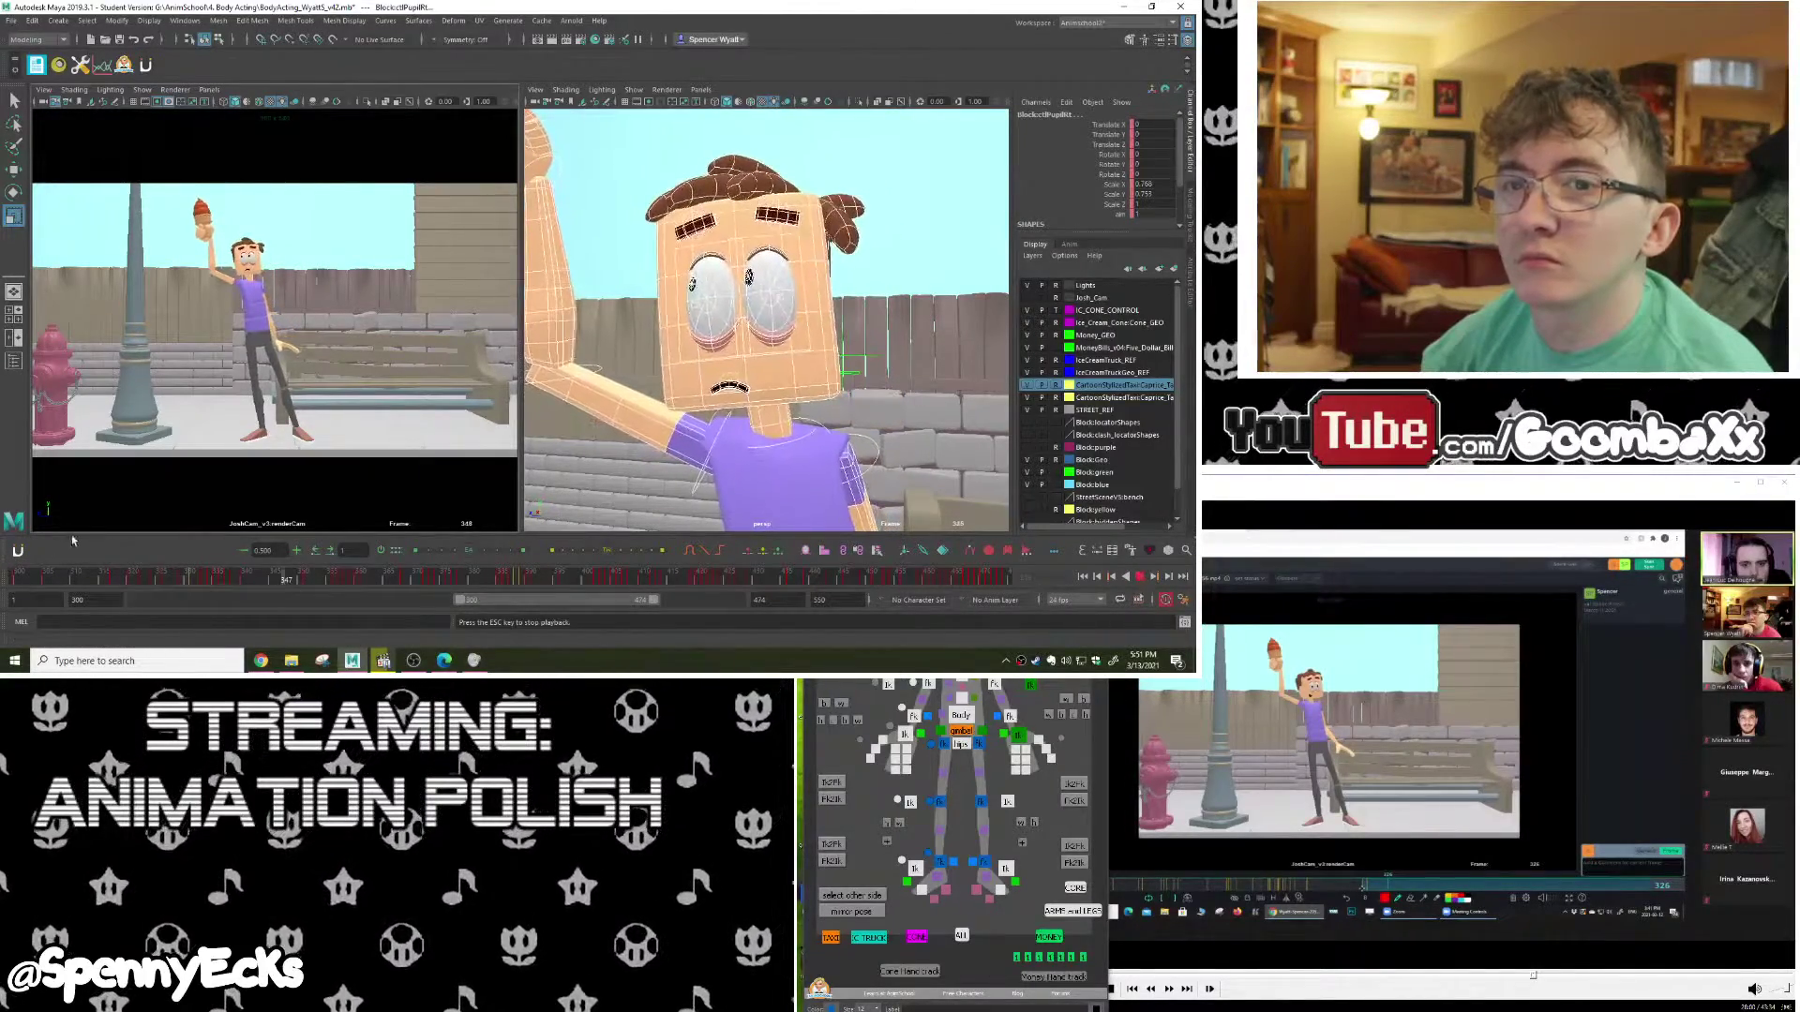
pyautogui.click(90, 579)
pyautogui.click(90, 579)
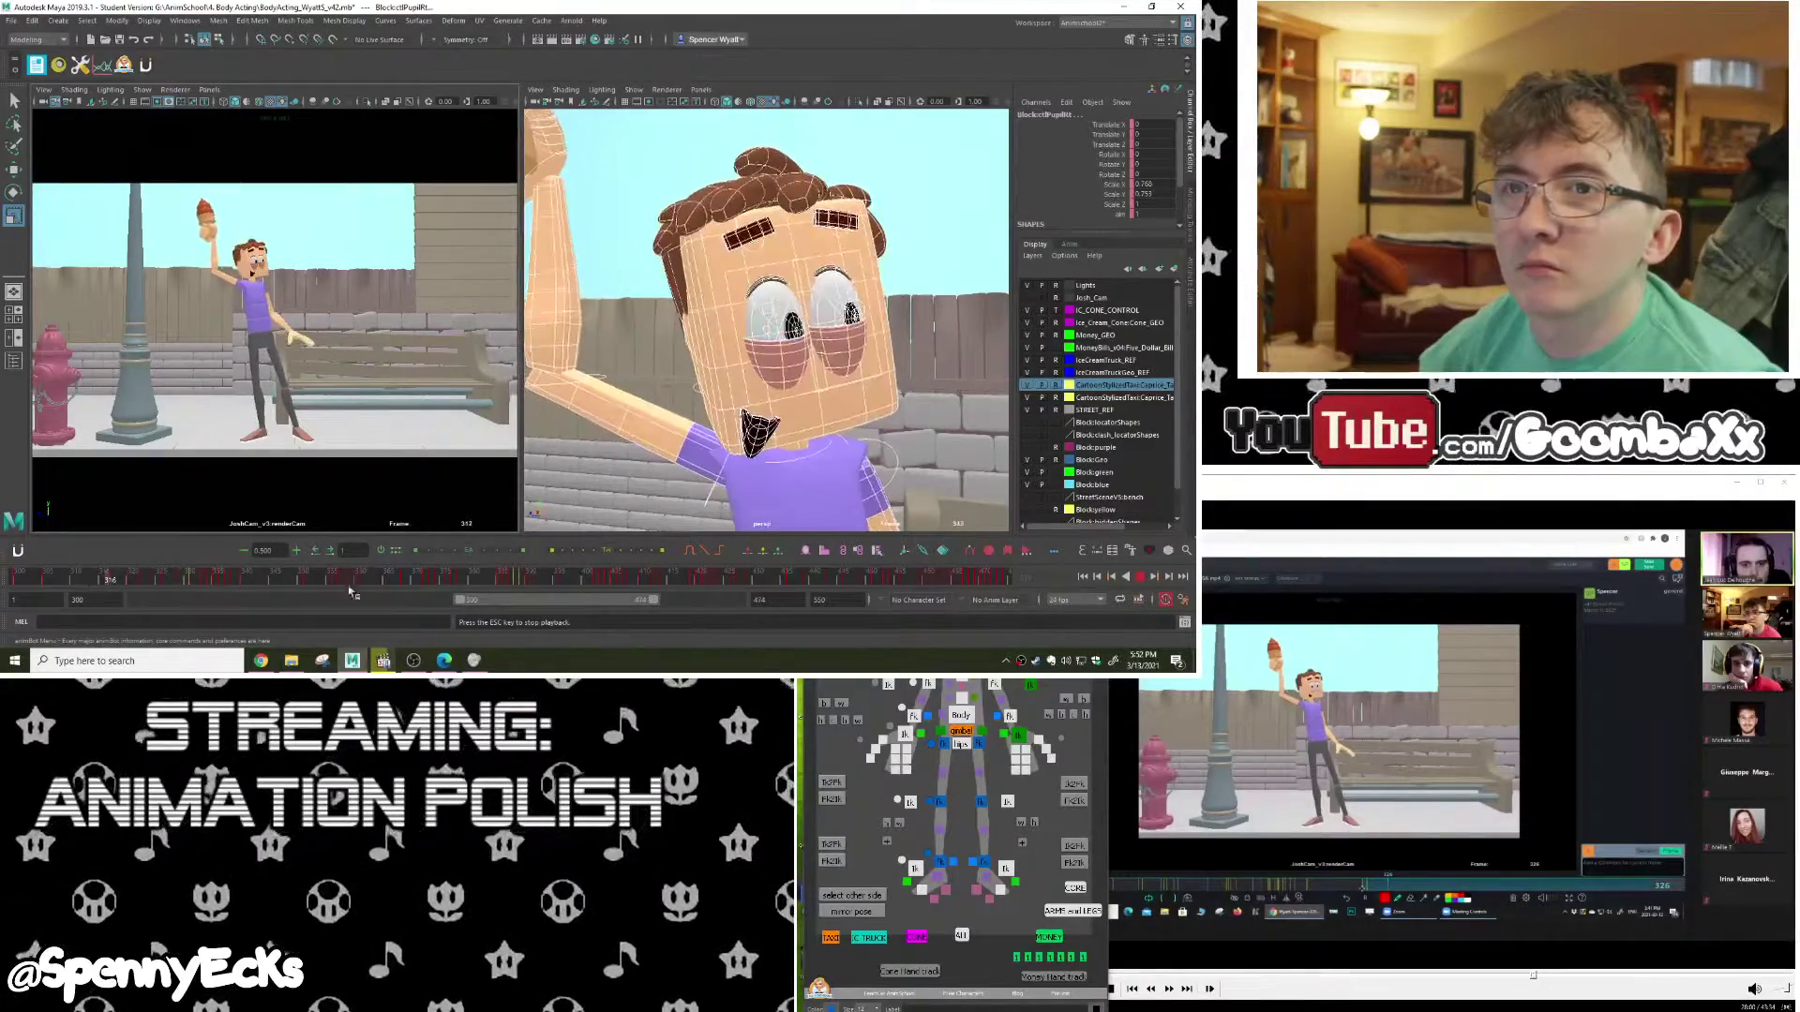
pyautogui.click(73, 578)
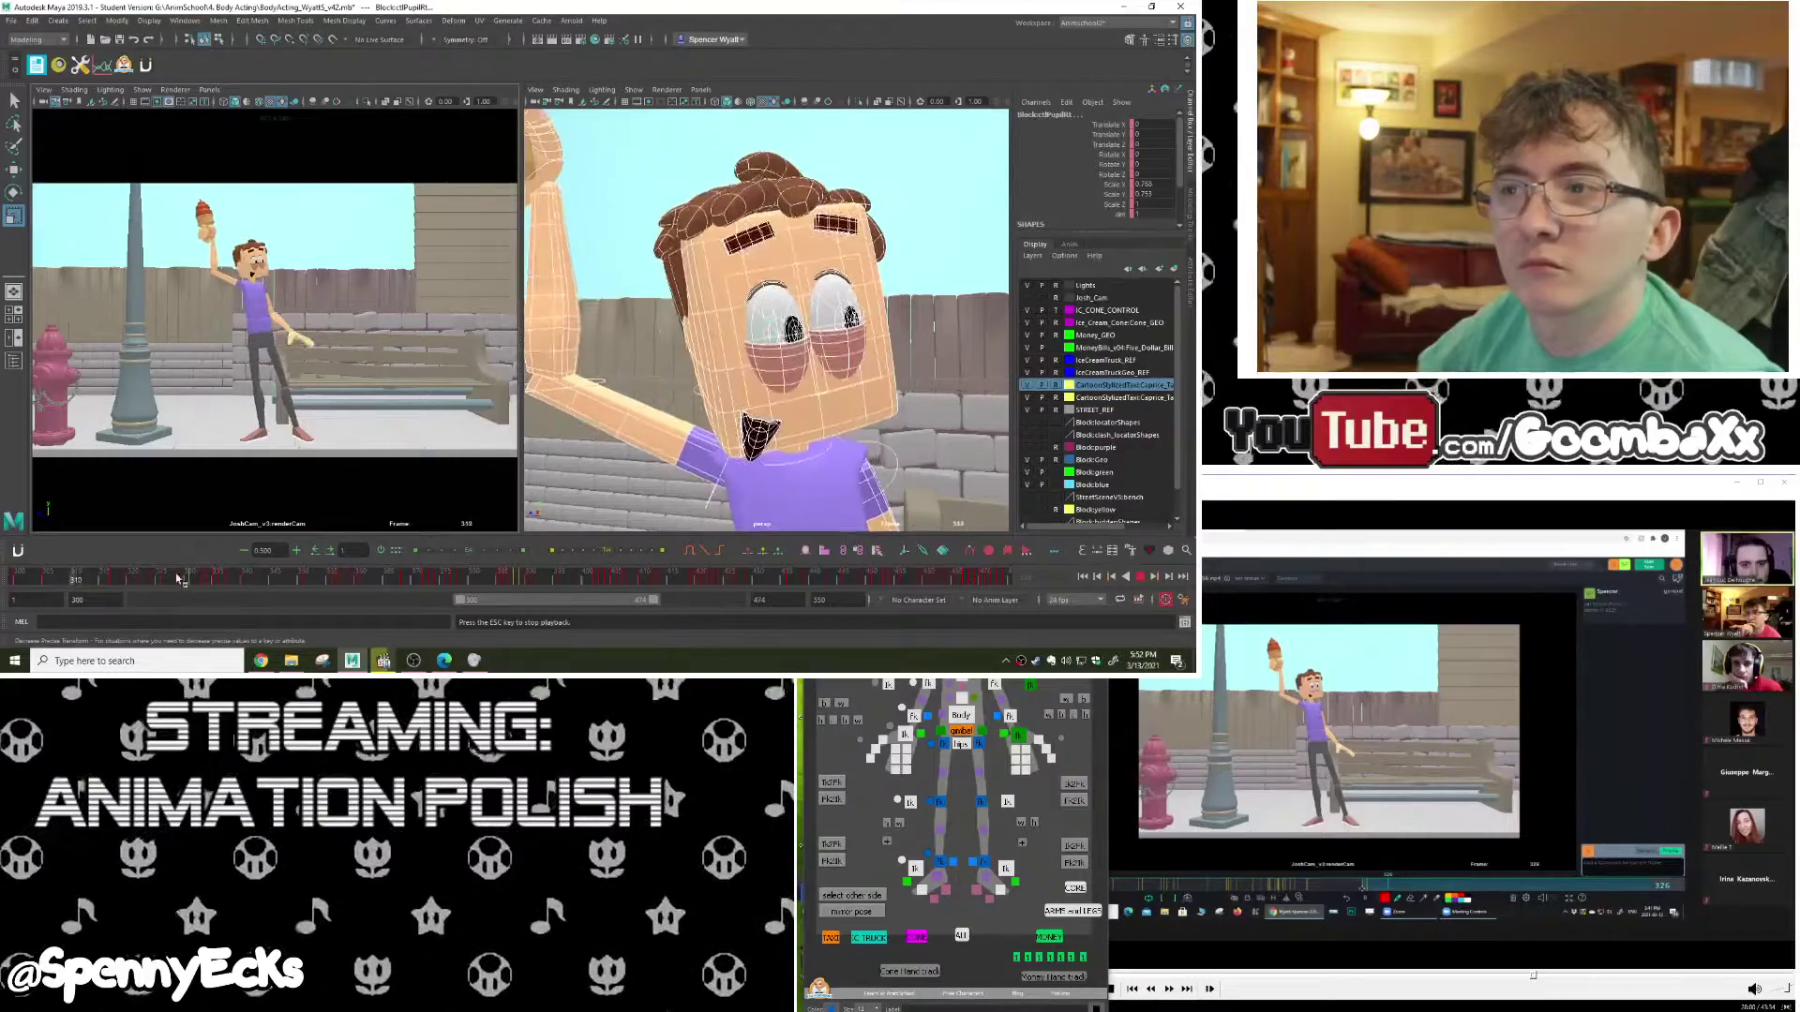
pyautogui.click(1141, 577)
pyautogui.moveTo(148, 577)
pyautogui.mouseDown()
pyautogui.moveTo(128, 578)
pyautogui.moveTo(164, 579)
pyautogui.mouseUp()
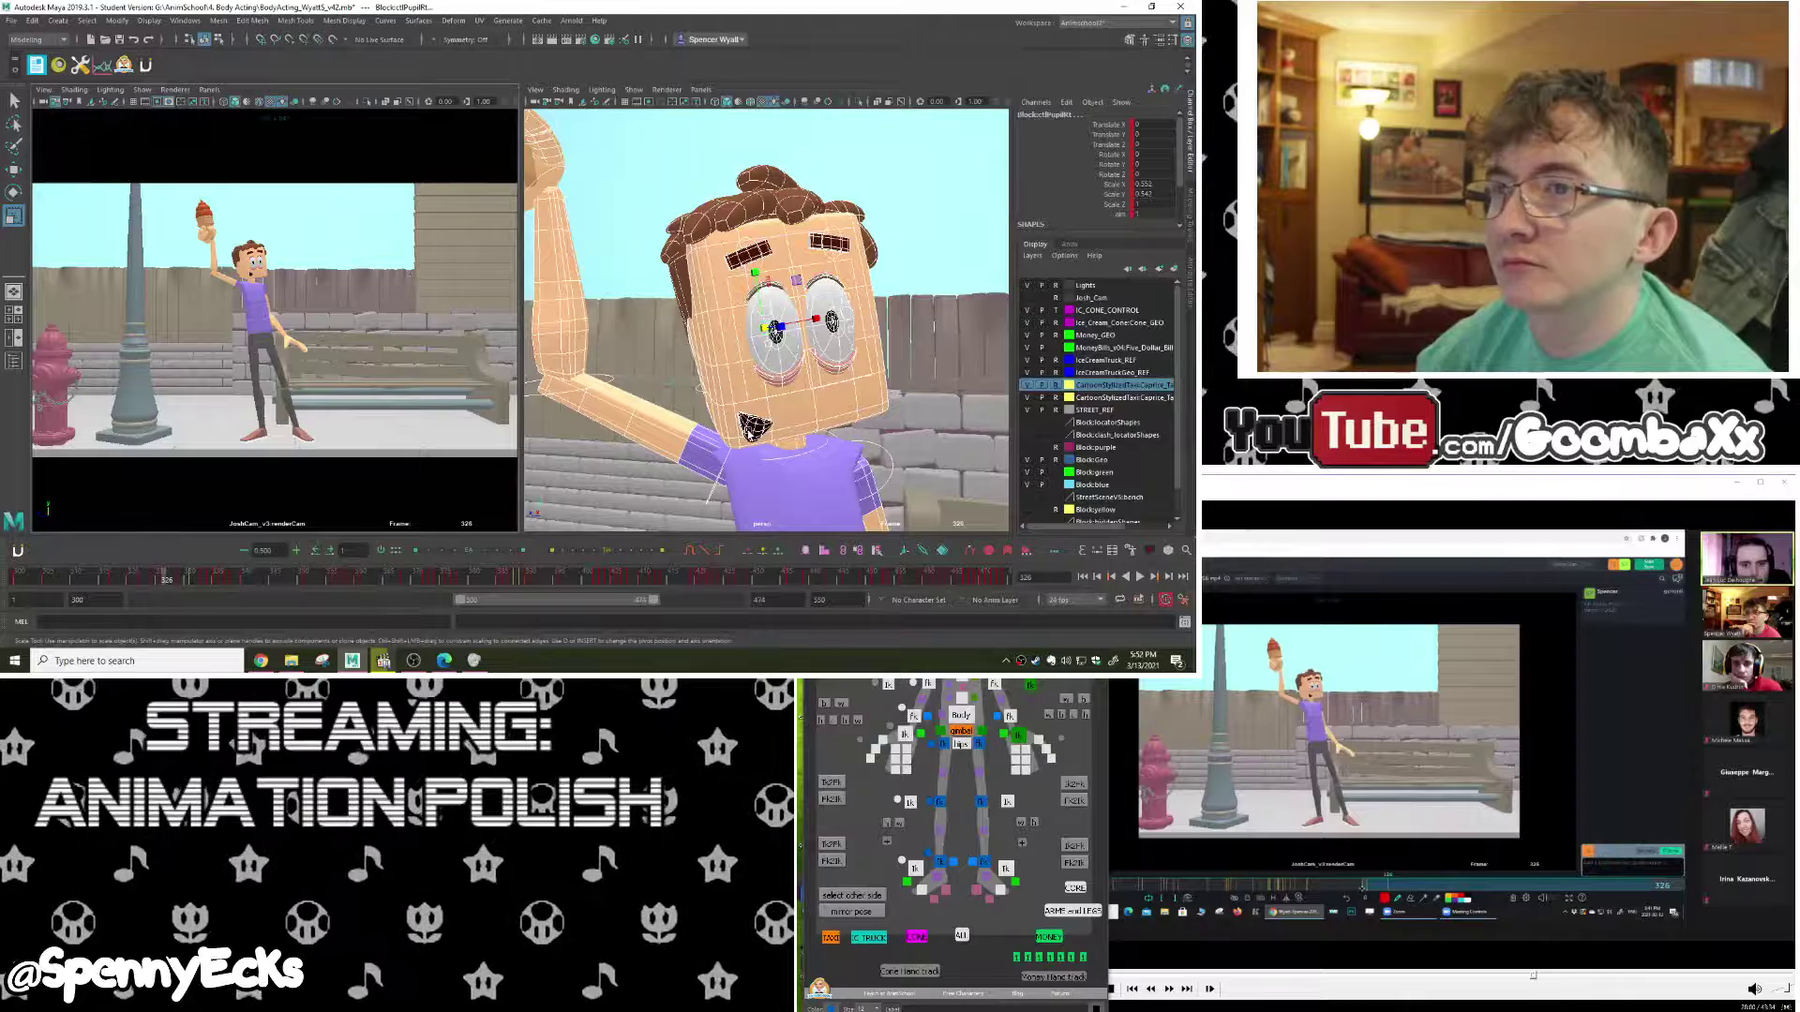
# Step: Select the mouth control at frame 326 and reduce its opening to a smaller, flatter mouth shape
pyautogui.middleClick(748, 432)
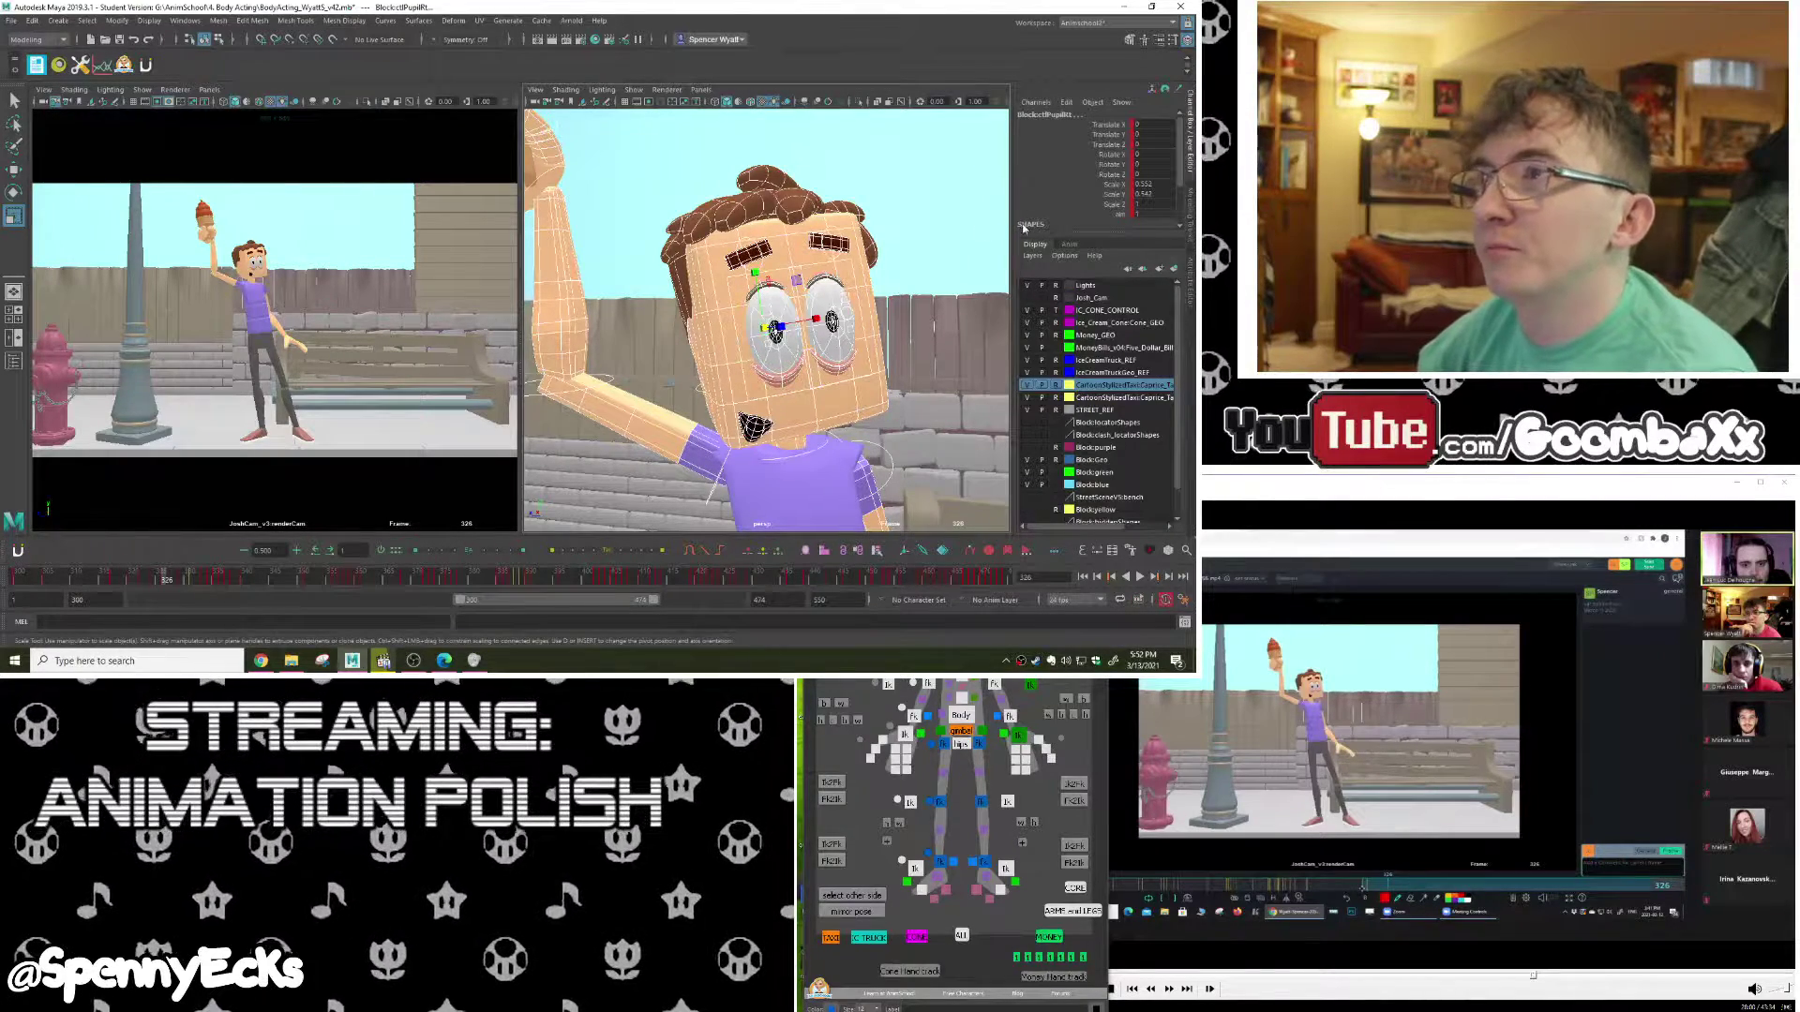
pyautogui.click(753, 426)
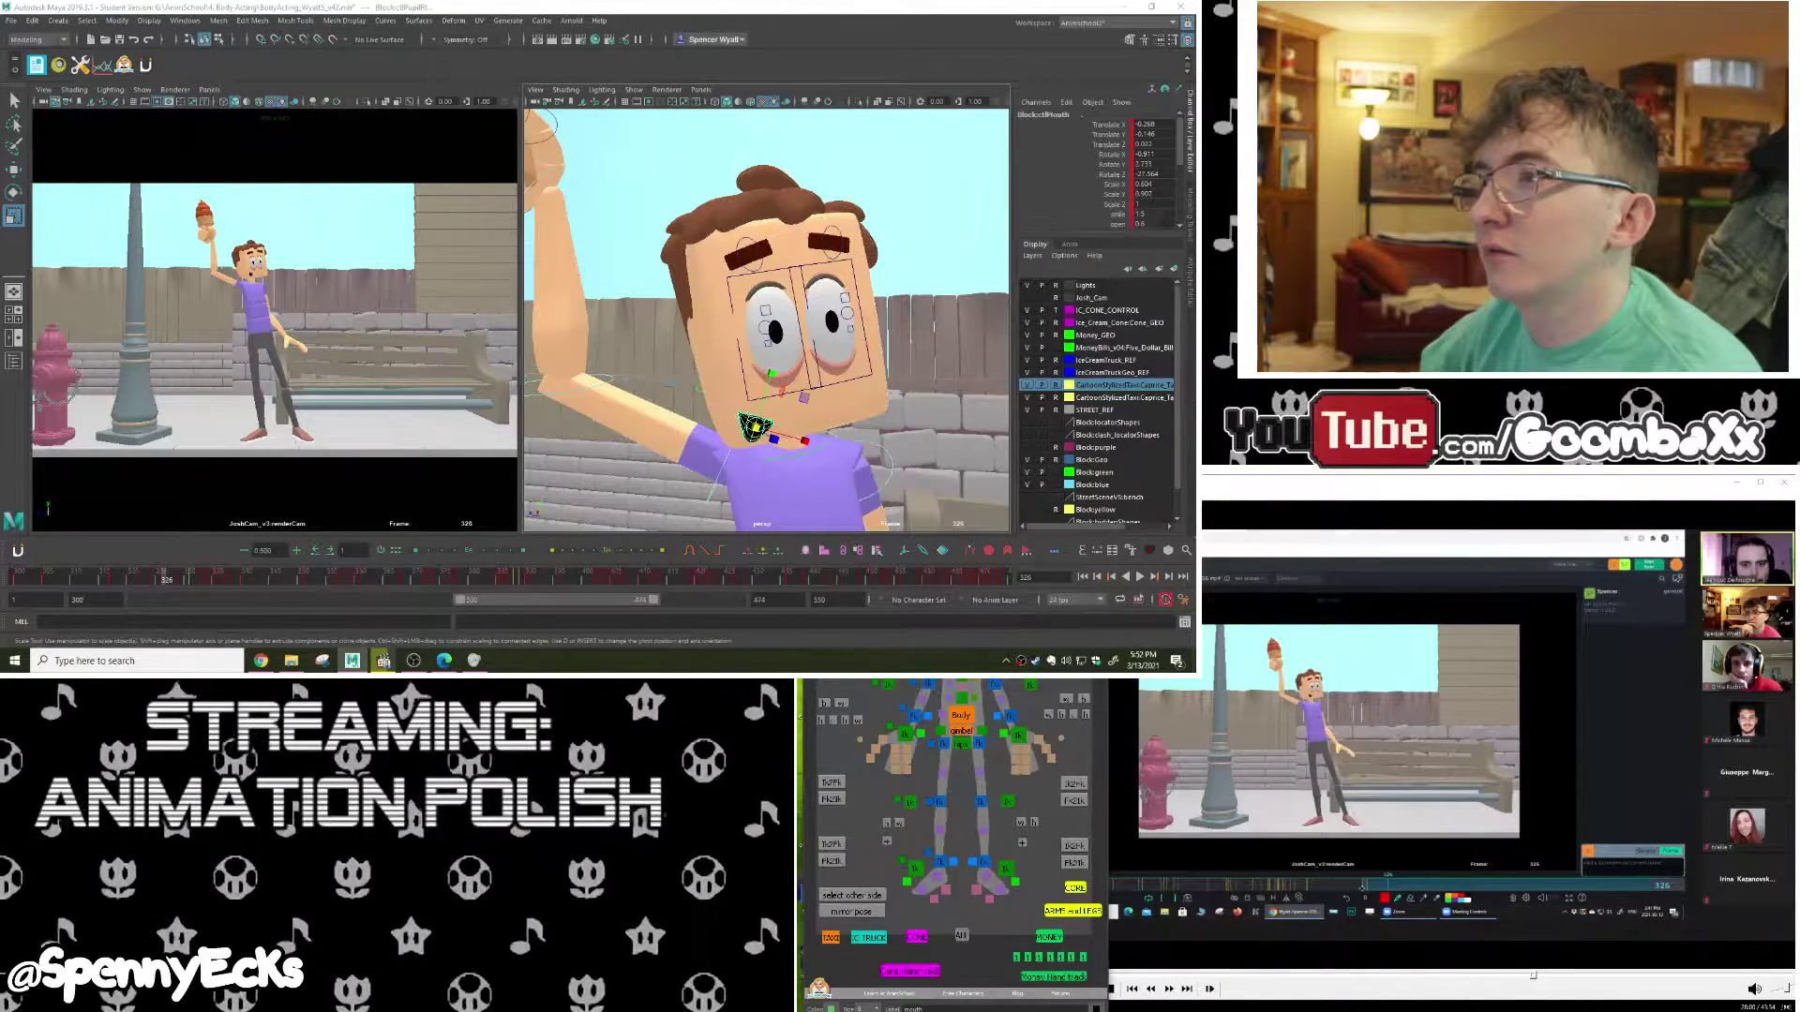
pyautogui.scroll(-3, 1129, 203)
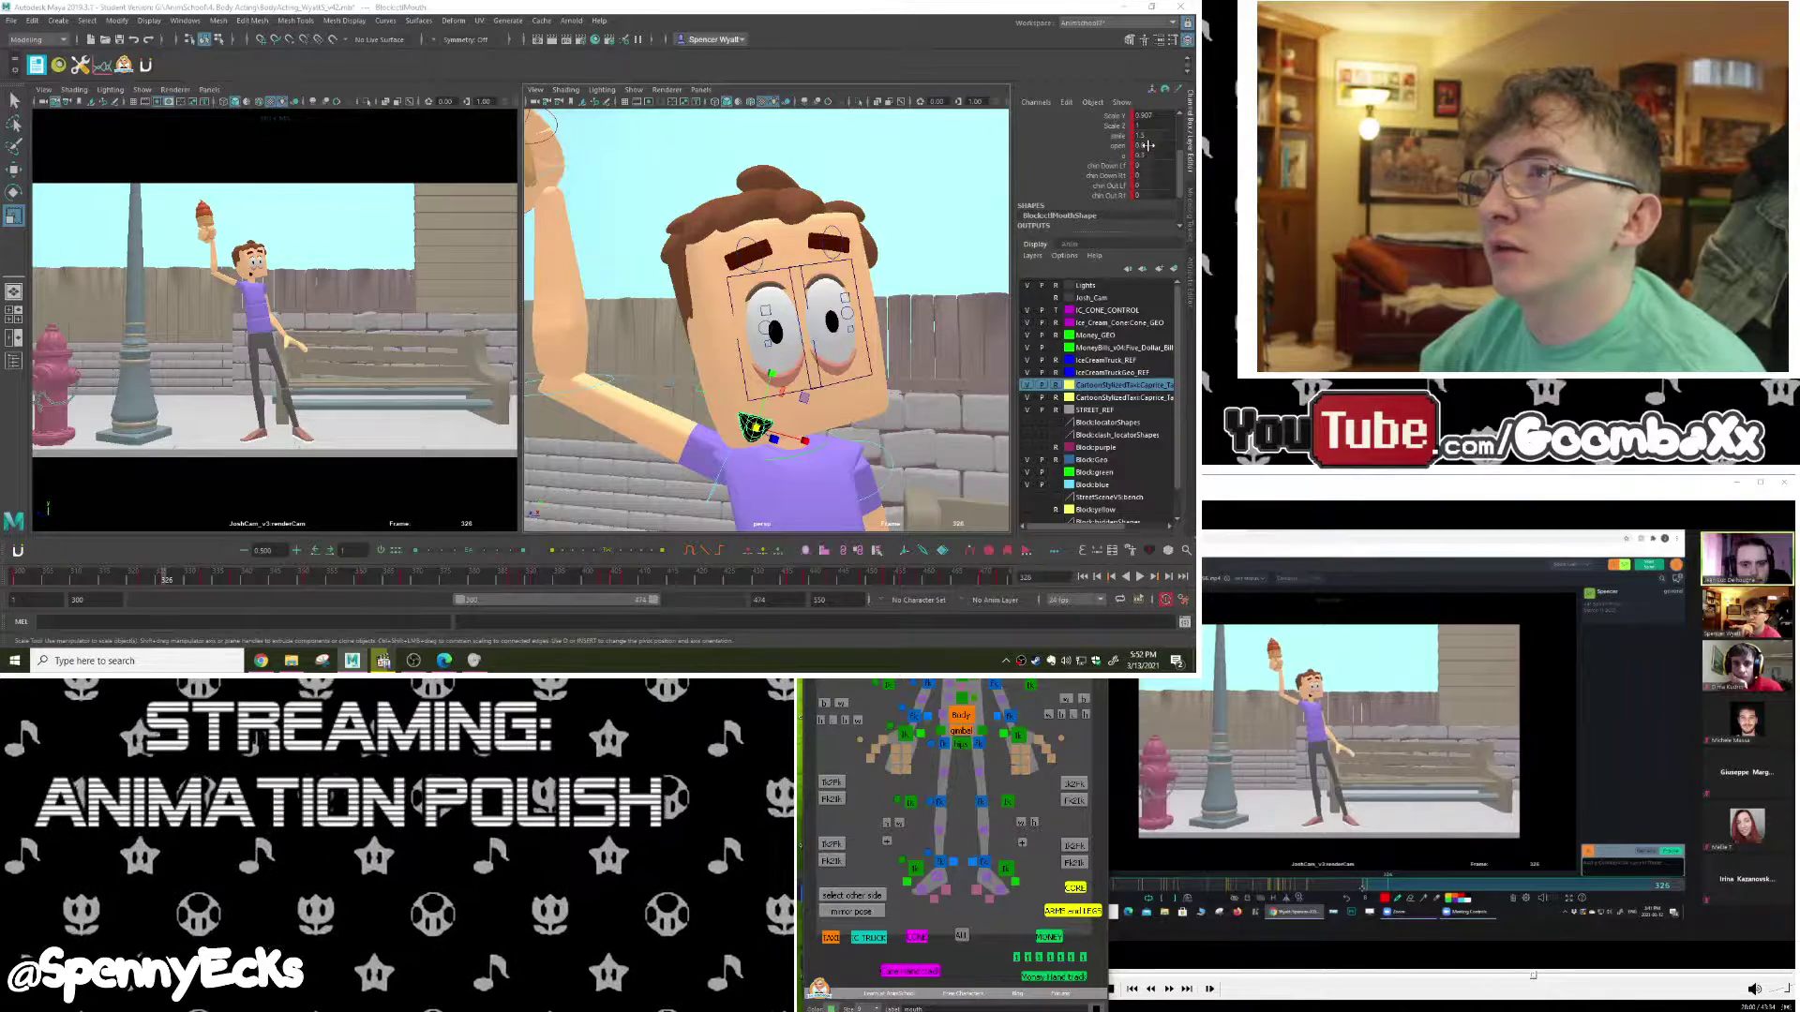
pyautogui.moveTo(170, 578); pyautogui.dragTo(164, 581)
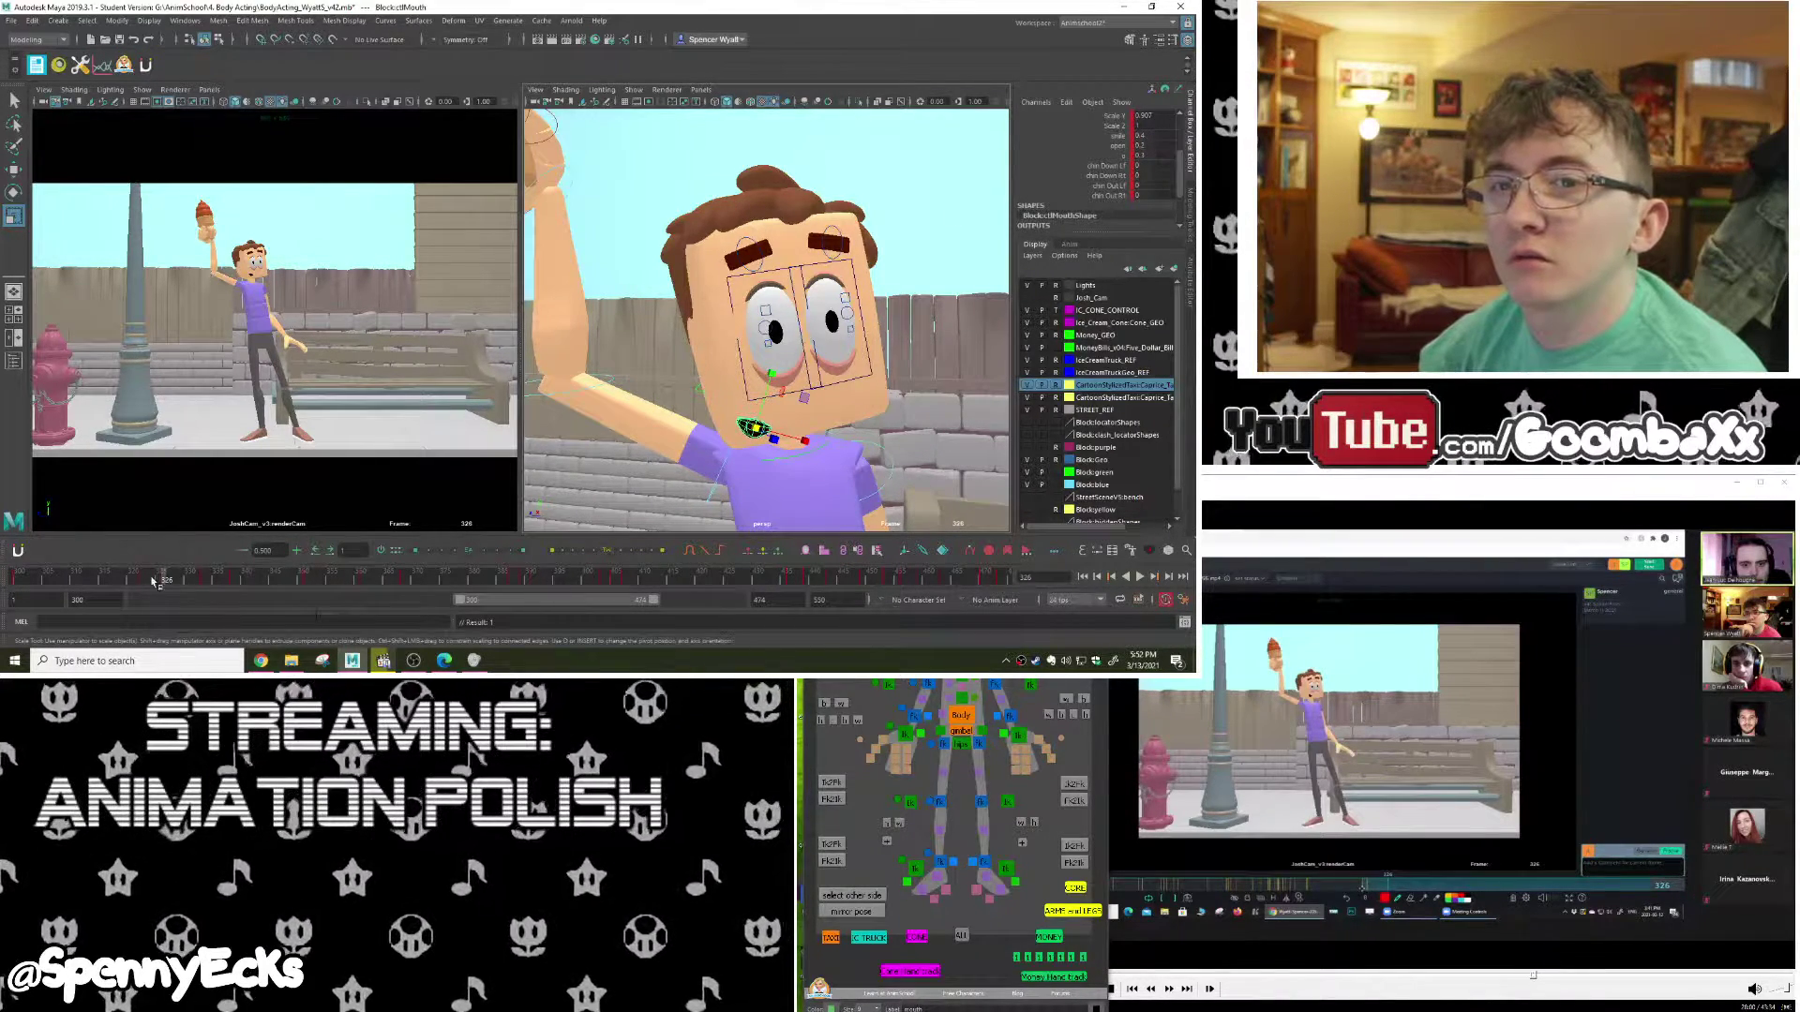
# Step: Tween the mouth control at frame 333 fully toward its previous key's smaller mouth shape
pyautogui.click(184, 578)
pyautogui.moveTo(181, 582); pyautogui.dragTo(205, 581)
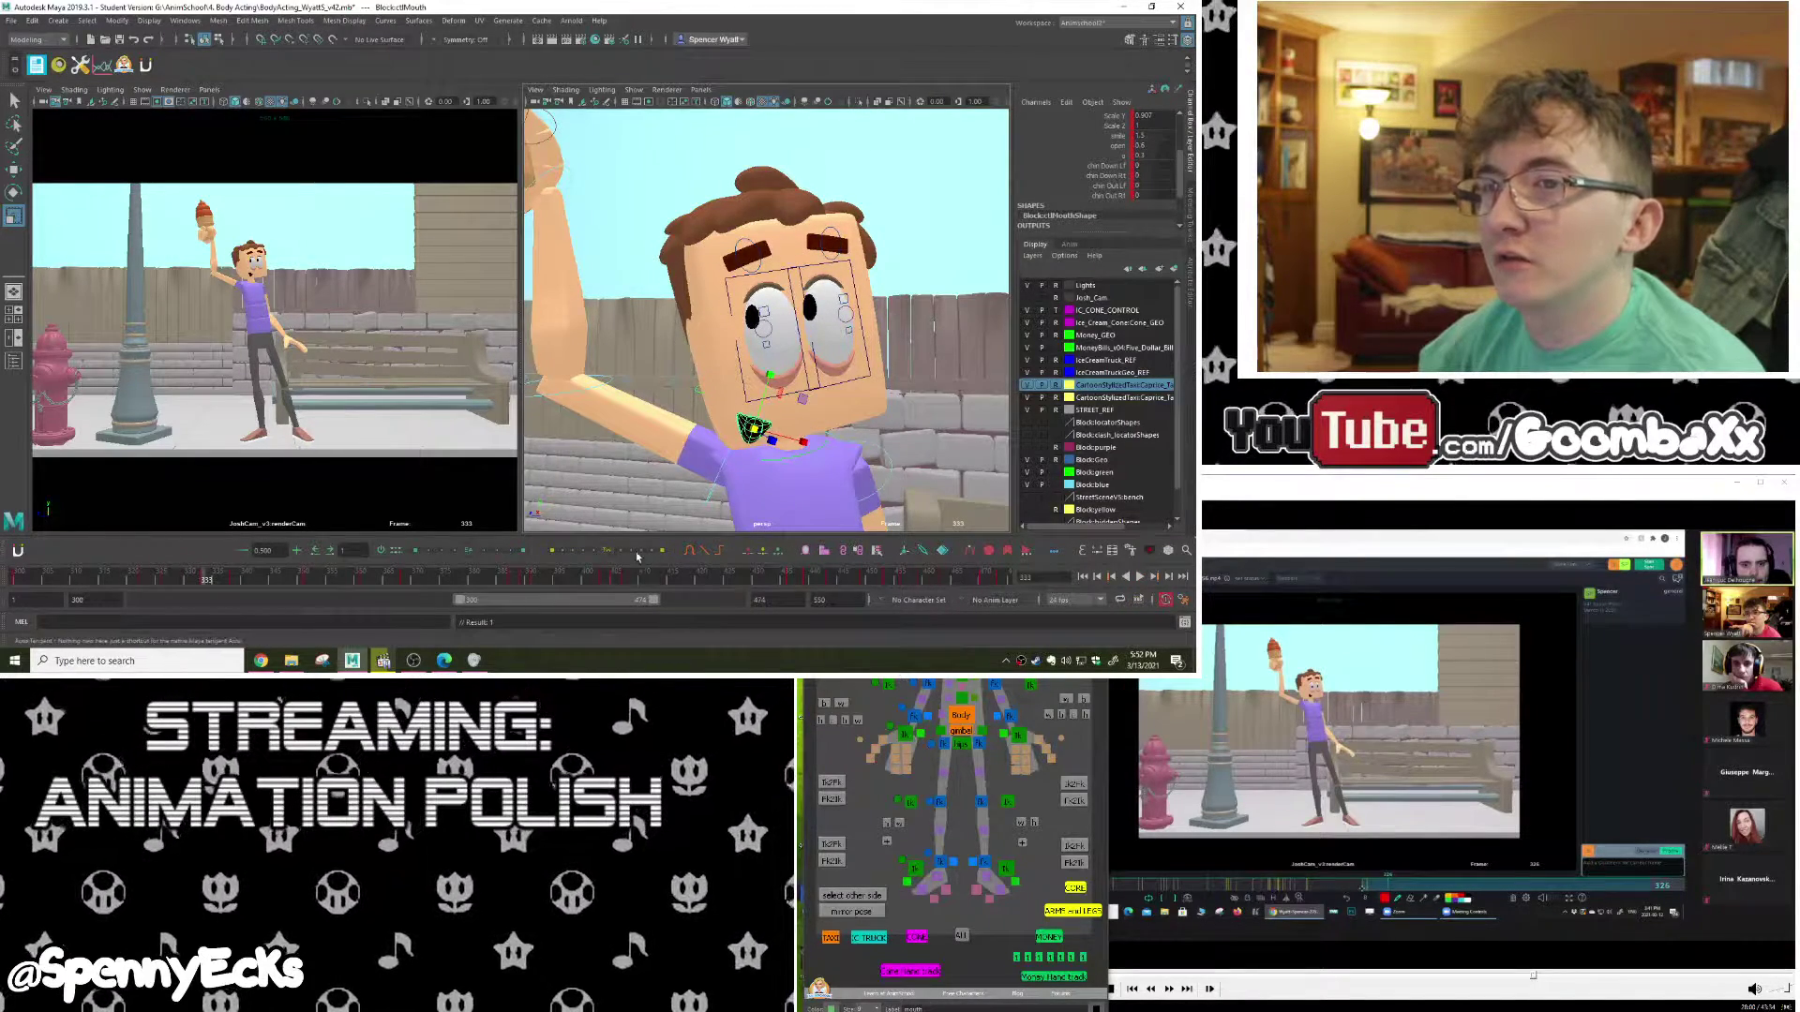
pyautogui.click(553, 551)
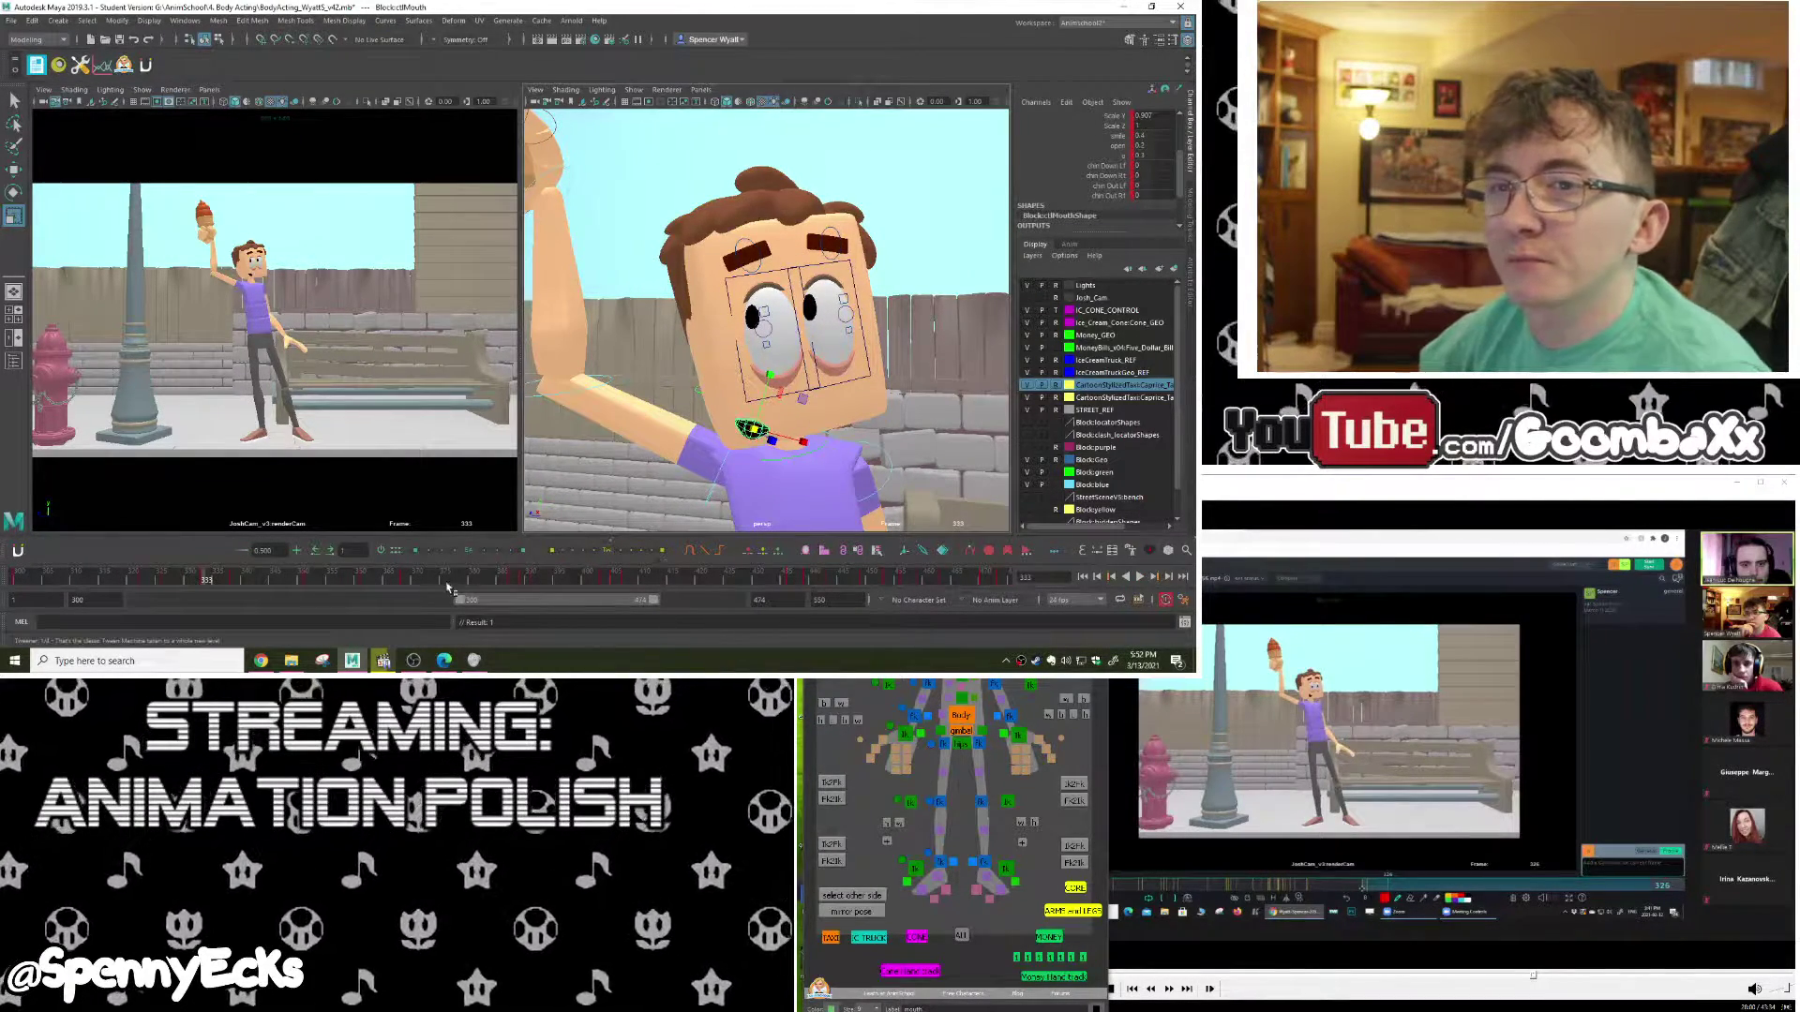
# Step: Scrub through the mouth animation between frame 300 and about frame 348 to review the new shapes
pyautogui.moveTo(208, 578); pyautogui.dragTo(185, 626)
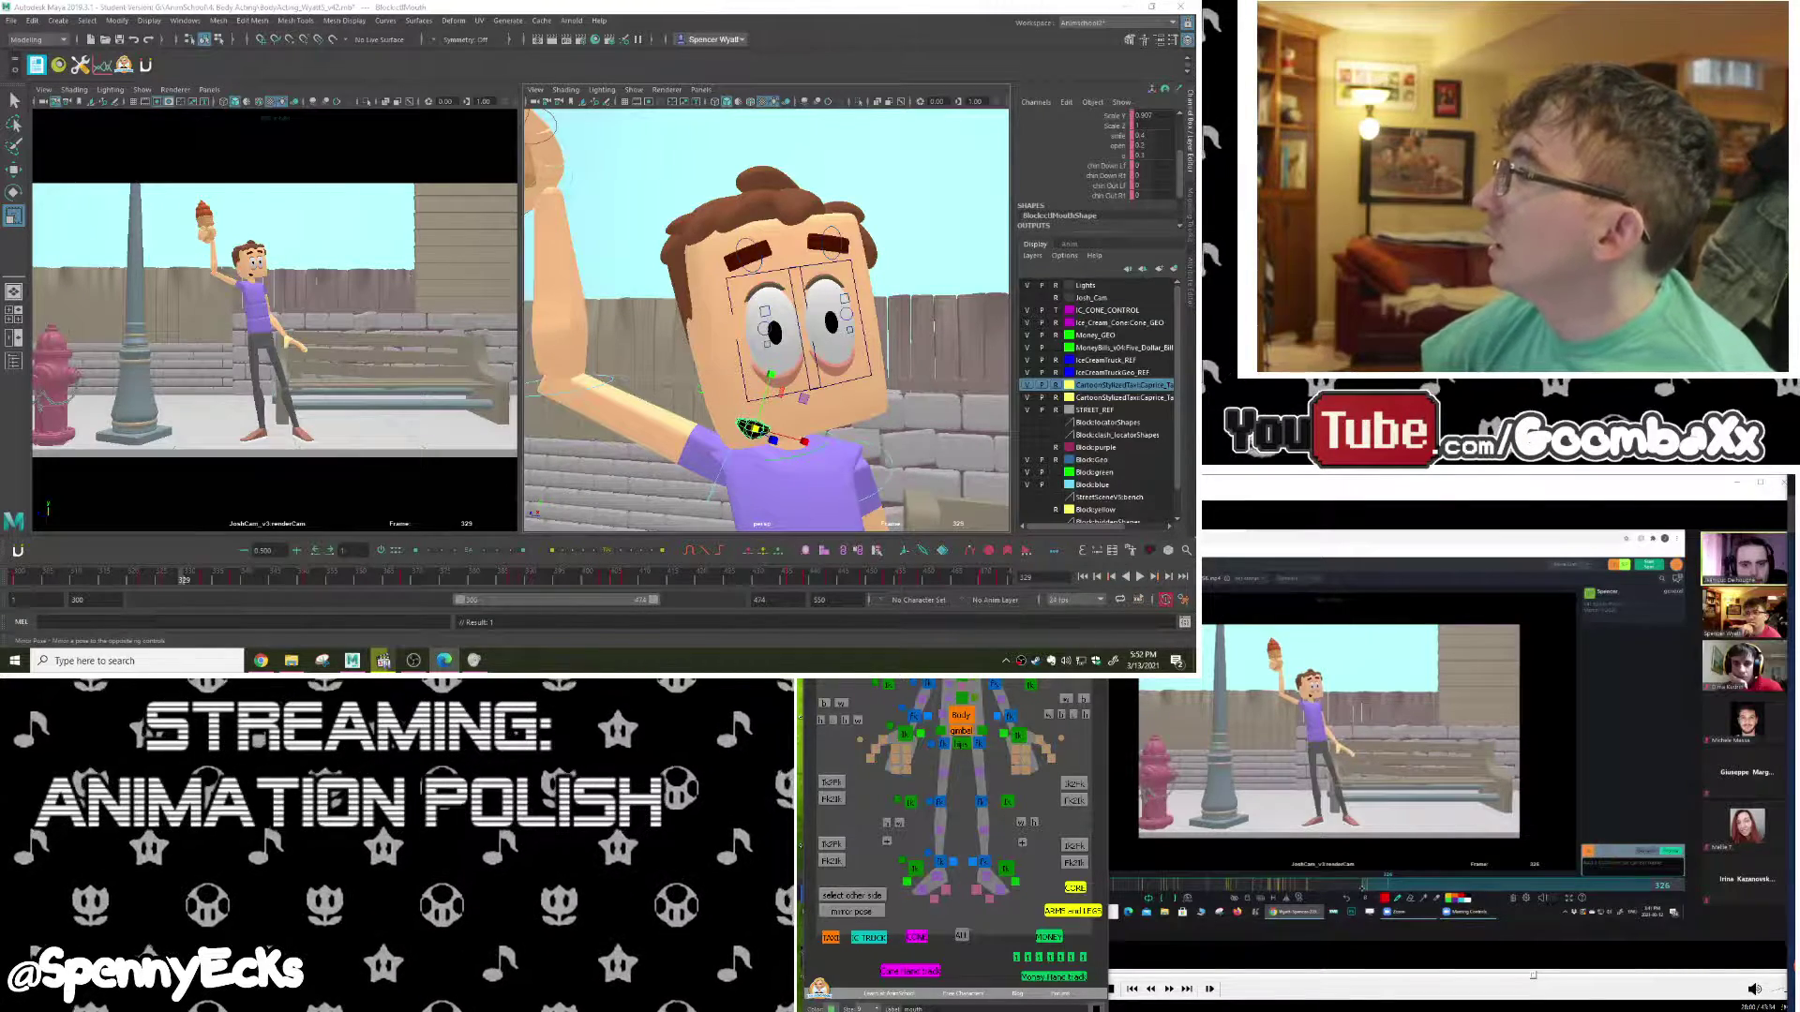
pyautogui.moveTo(261, 587); pyautogui.dragTo(150, 585)
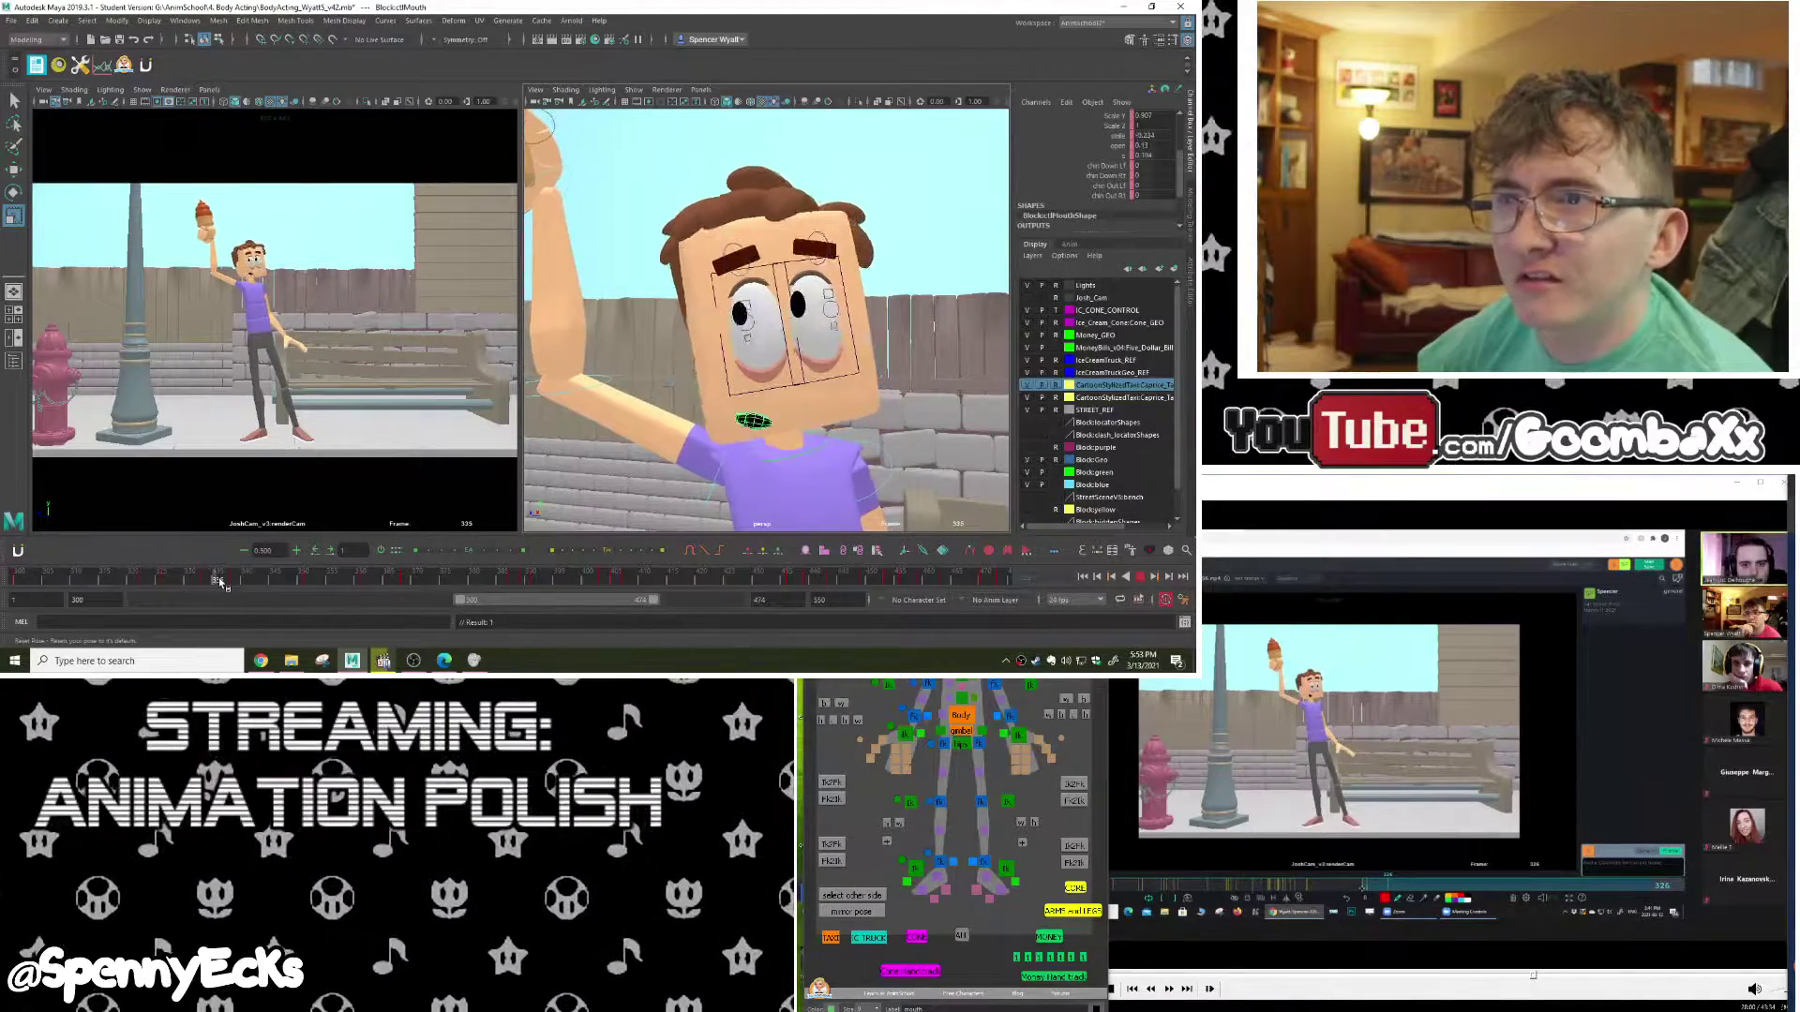
pyautogui.moveTo(290, 578); pyautogui.dragTo(7, 598)
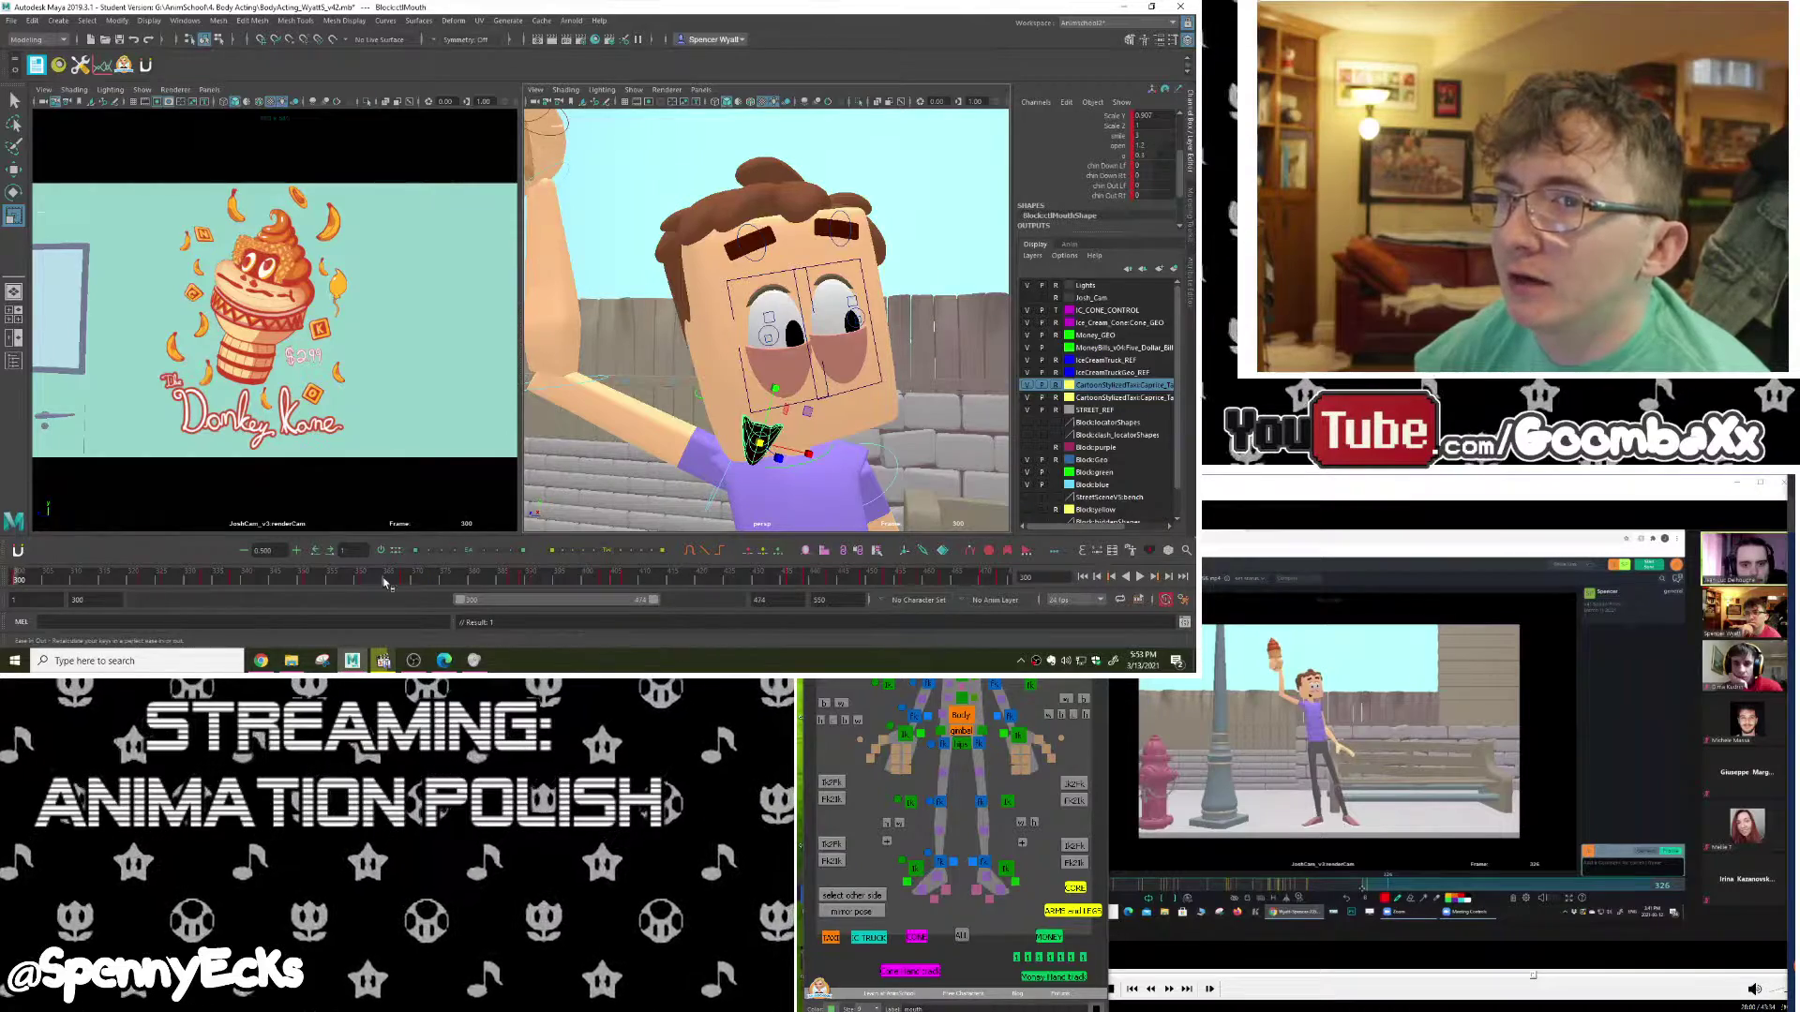
# Step: Scrub through the facial animation from frame 300 to about frame 394, then stop at frame 337
pyautogui.moveTo(384, 581); pyautogui.dragTo(551, 581)
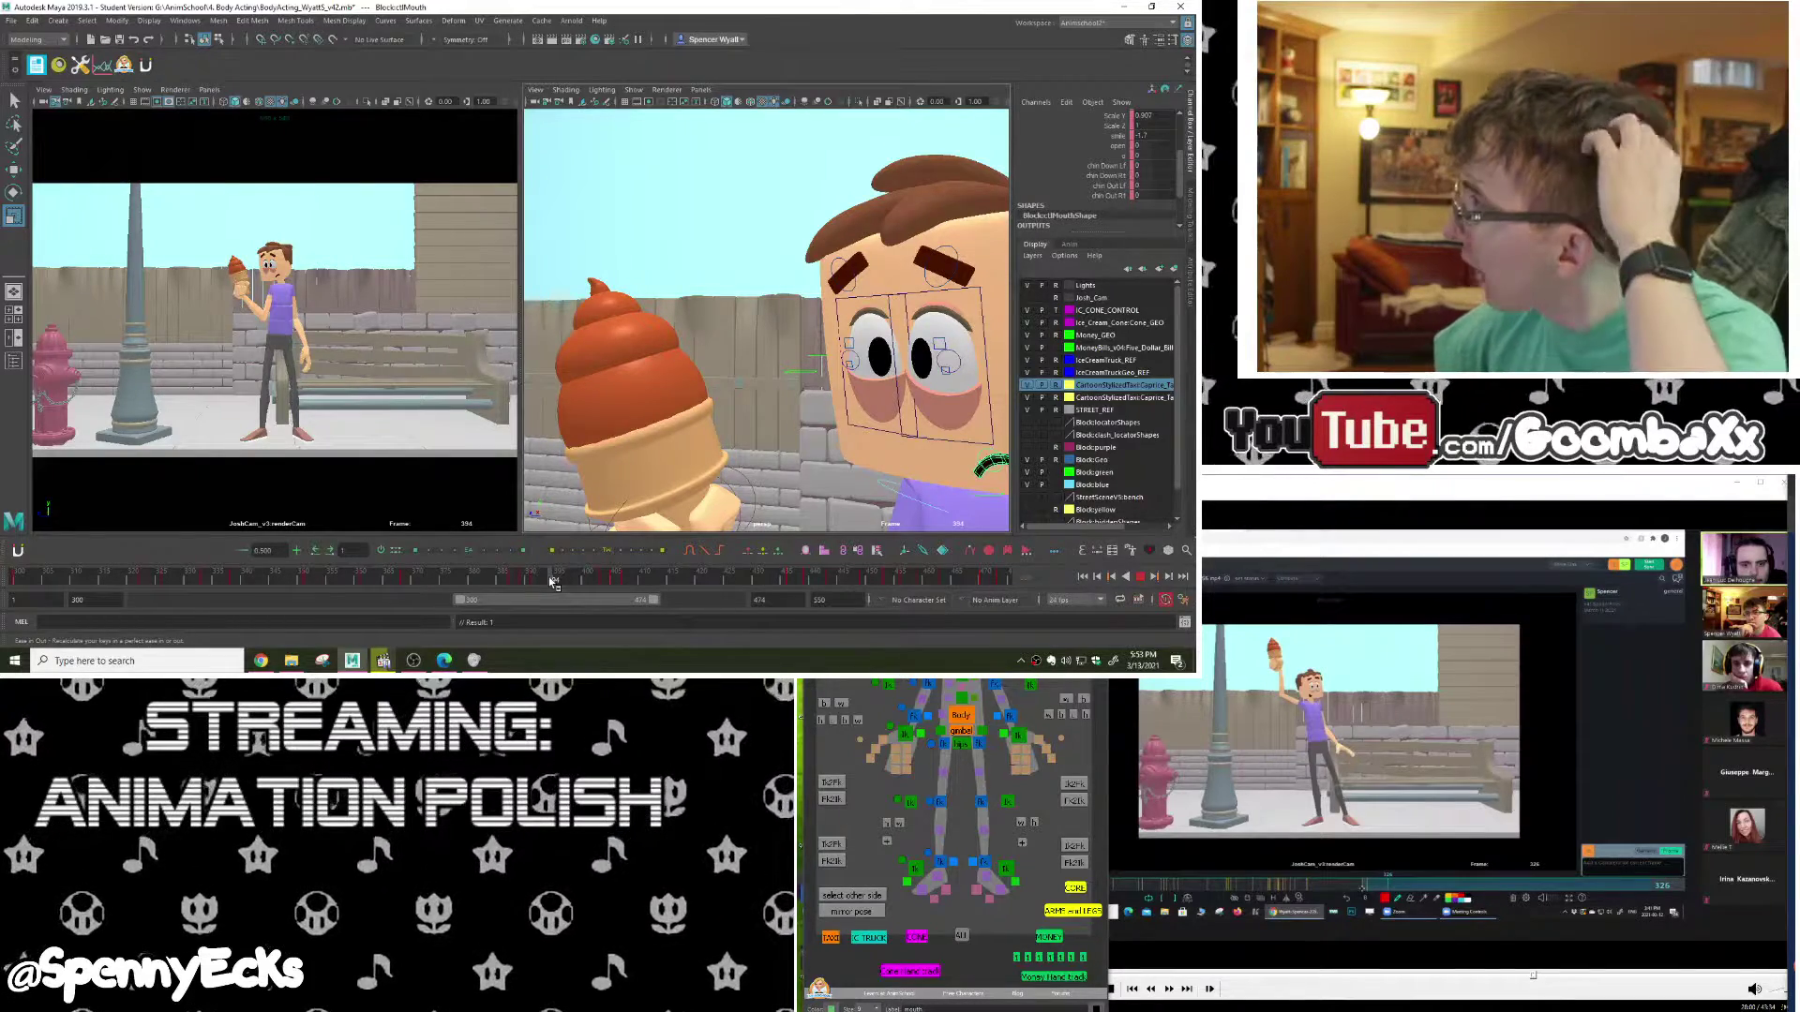
pyautogui.moveTo(551, 580); pyautogui.dragTo(255, 572)
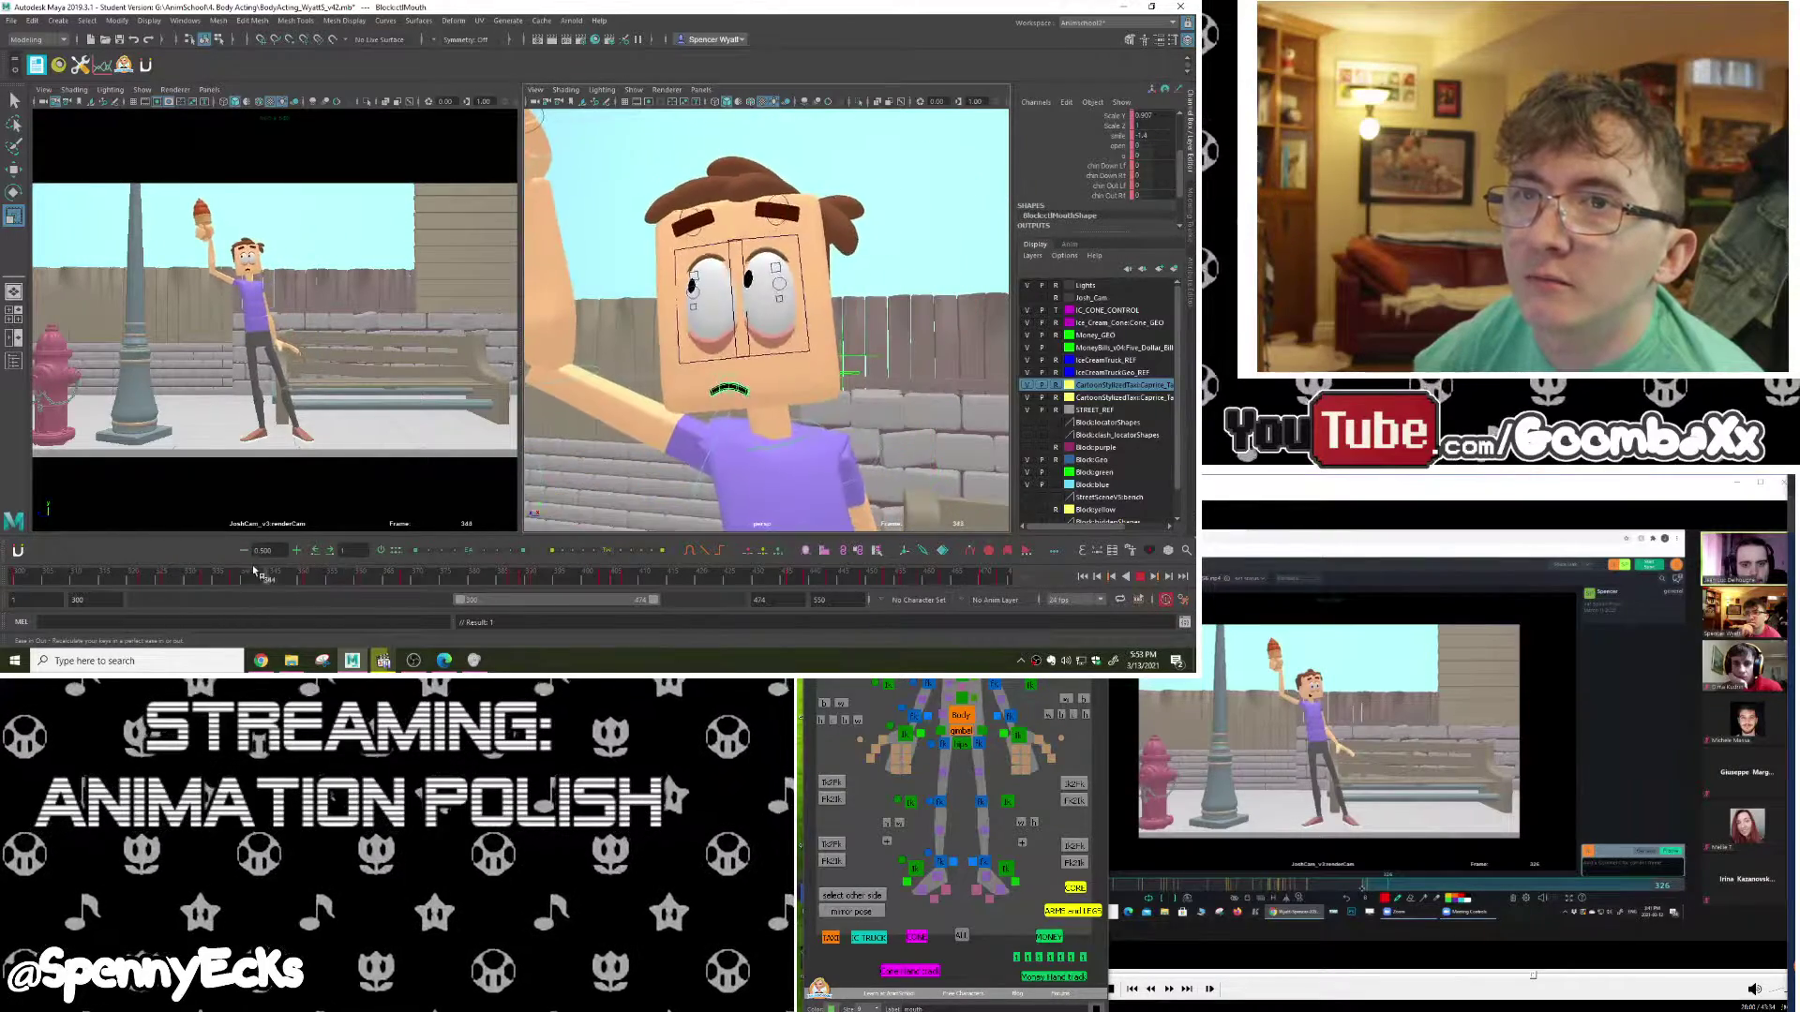
pyautogui.moveTo(62, 569); pyautogui.dragTo(128, 569)
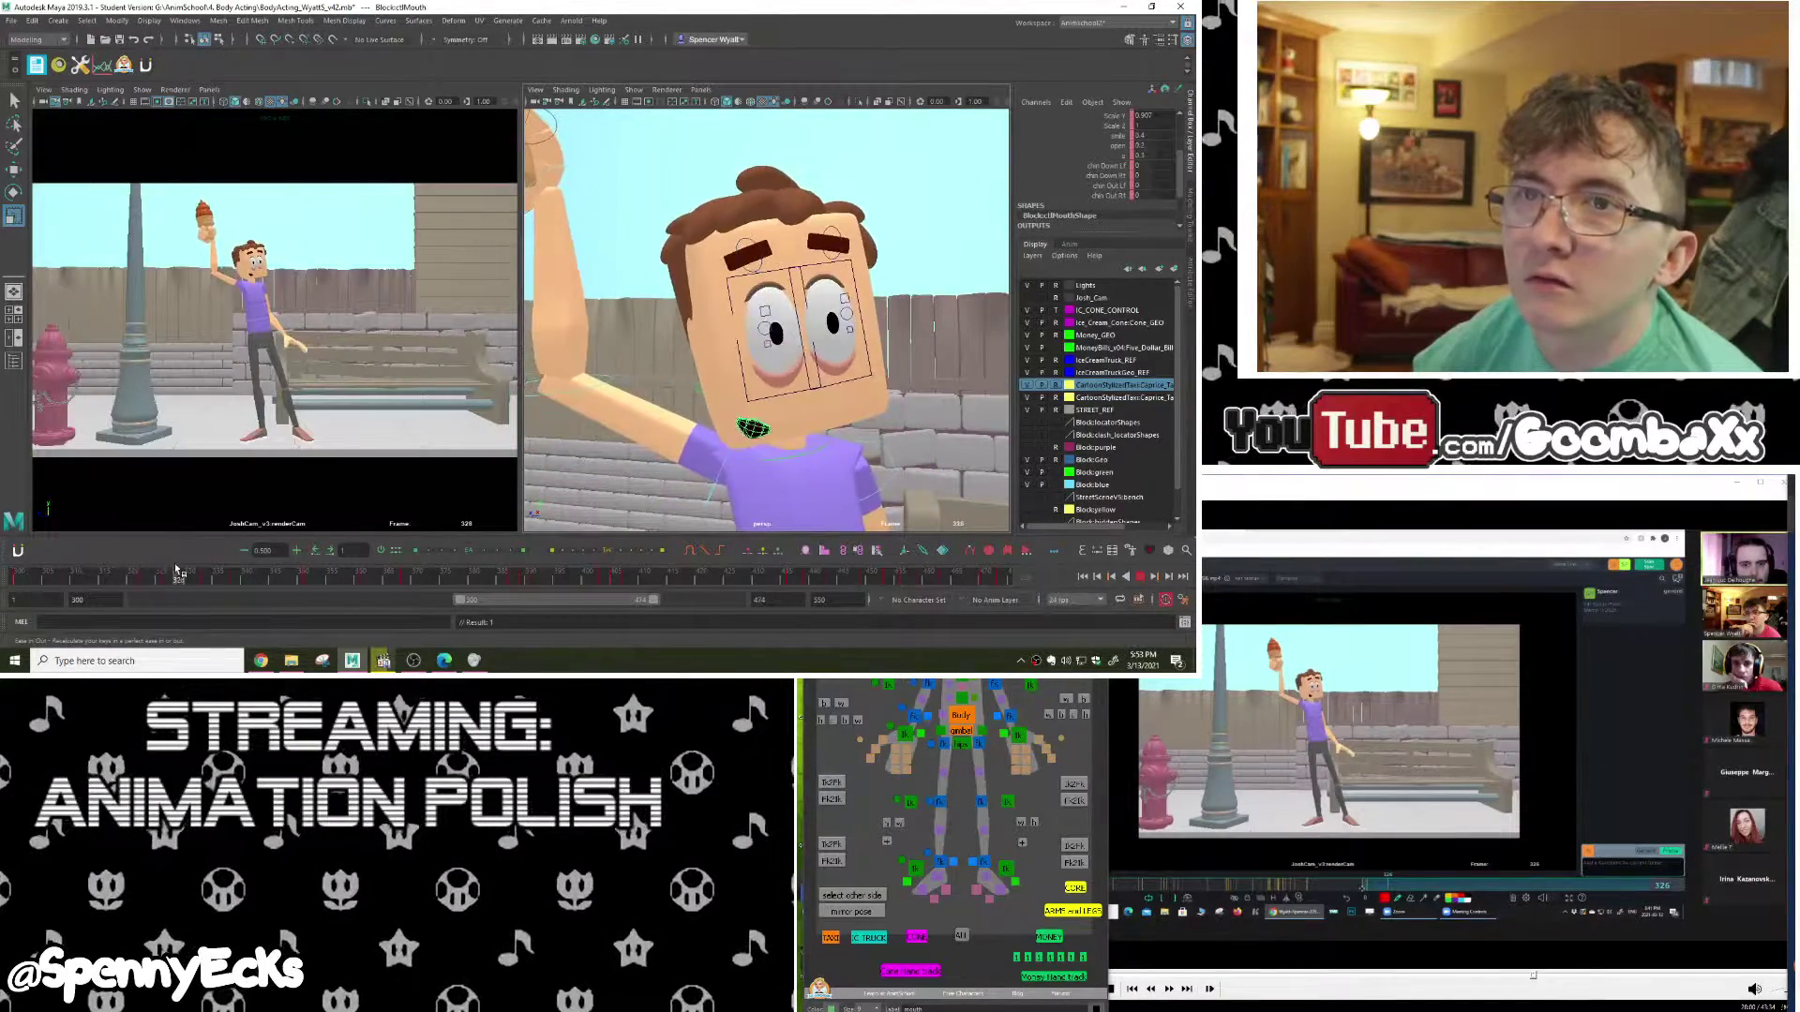
pyautogui.moveTo(310, 569); pyautogui.dragTo(172, 563)
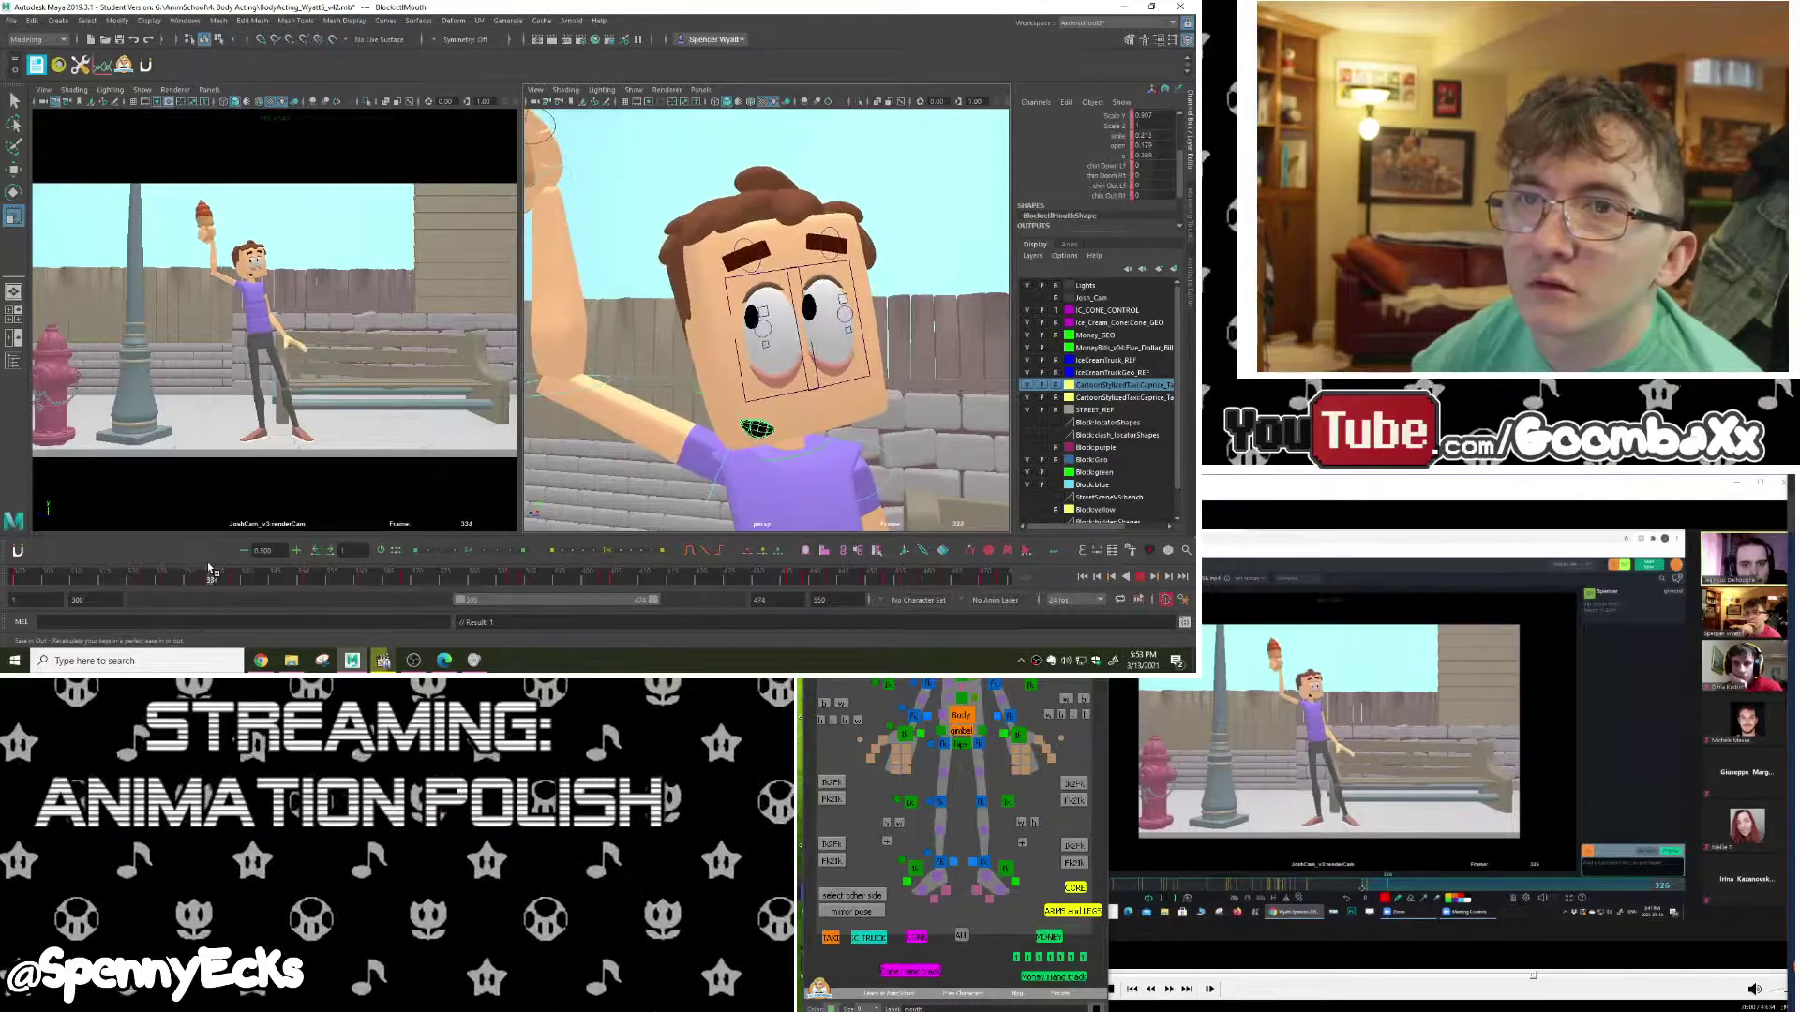
pyautogui.moveTo(260, 567)
pyautogui.mouseDown()
pyautogui.moveTo(190, 569)
pyautogui.moveTo(228, 567)
pyautogui.mouseUp()
pyautogui.click(225, 569)
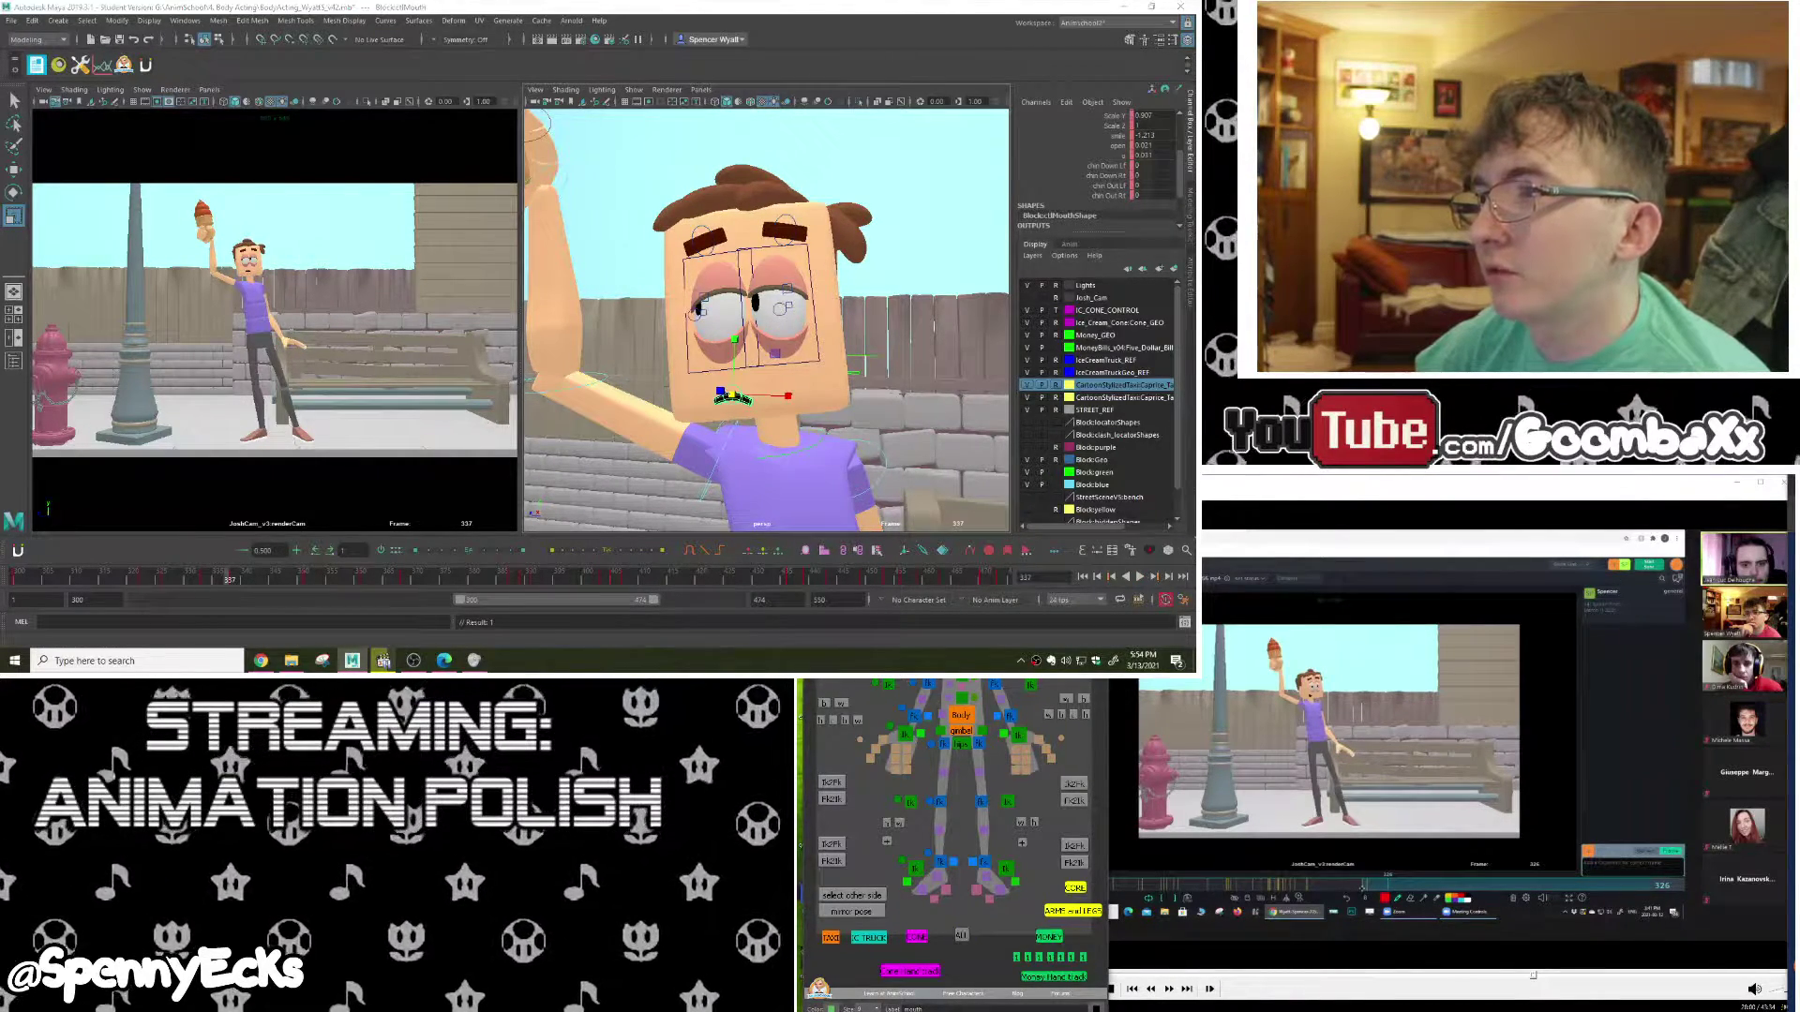
# Step: Raise the character's upper eyelids at frame 337 for a more open eye shape and compare it with the neighbouring frames
pyautogui.click(786, 307)
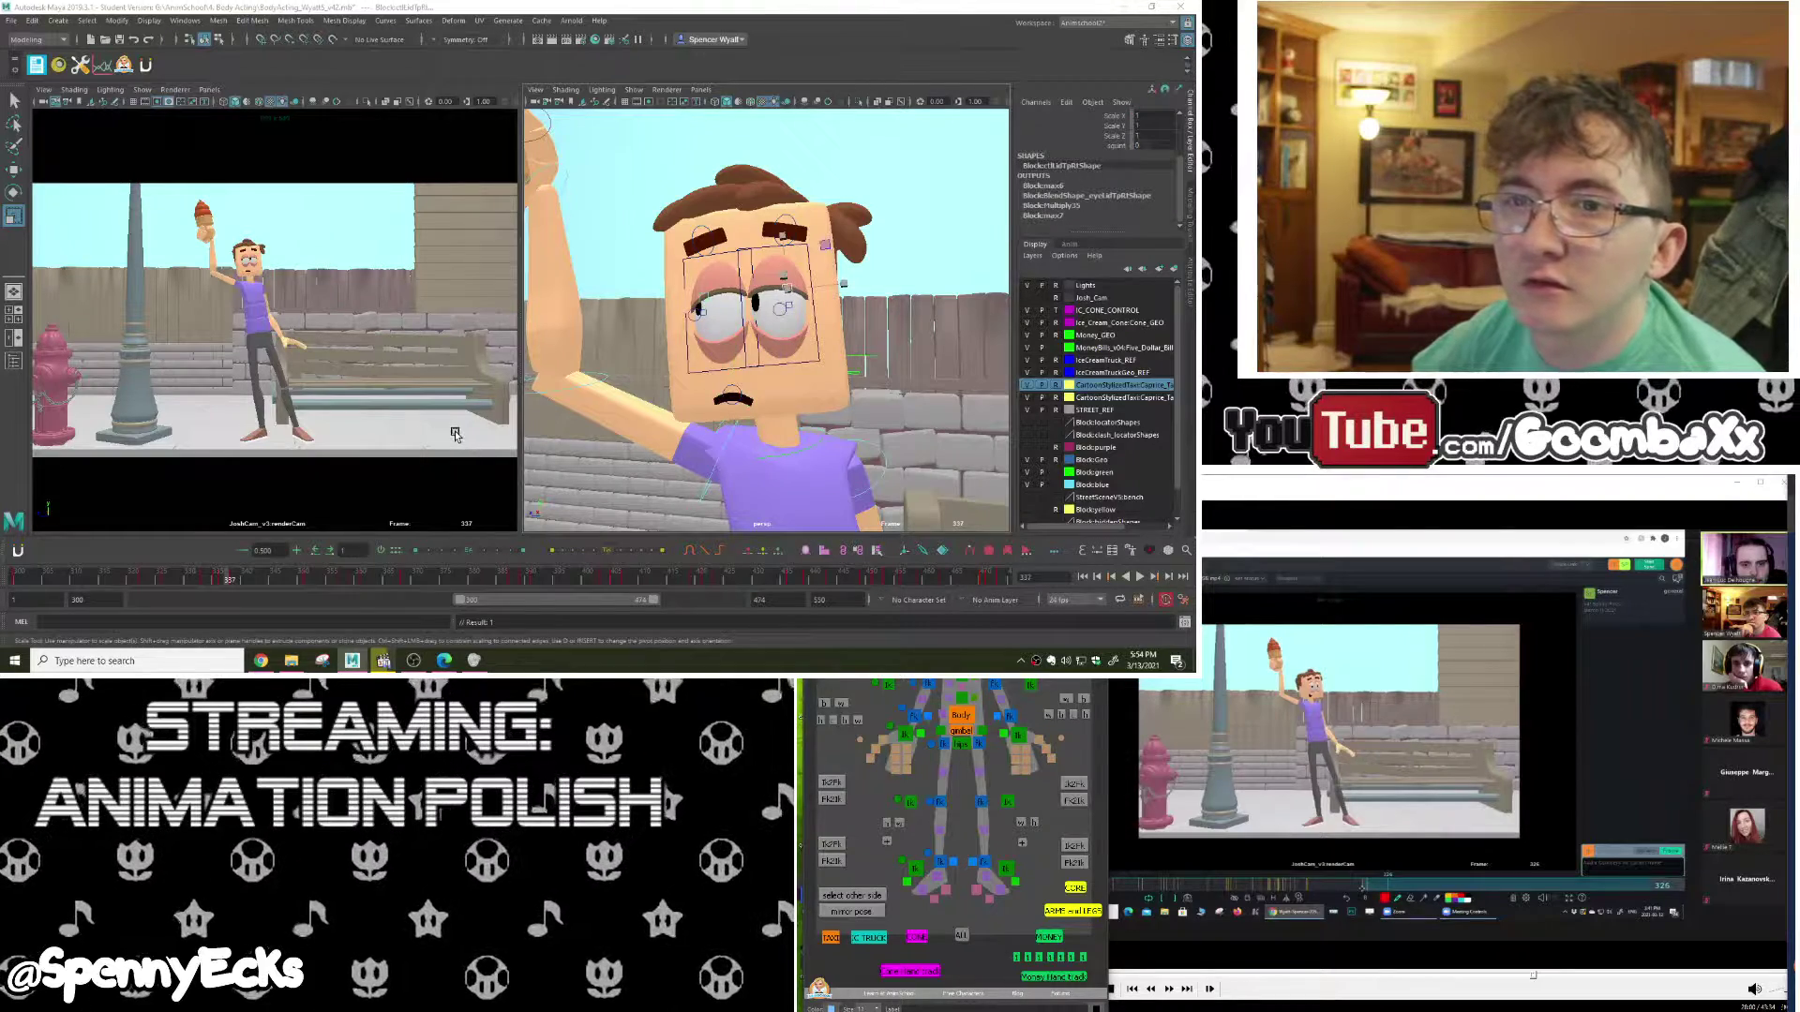
pyautogui.click(14, 171)
pyautogui.moveTo(668, 261); pyautogui.dragTo(669, 245)
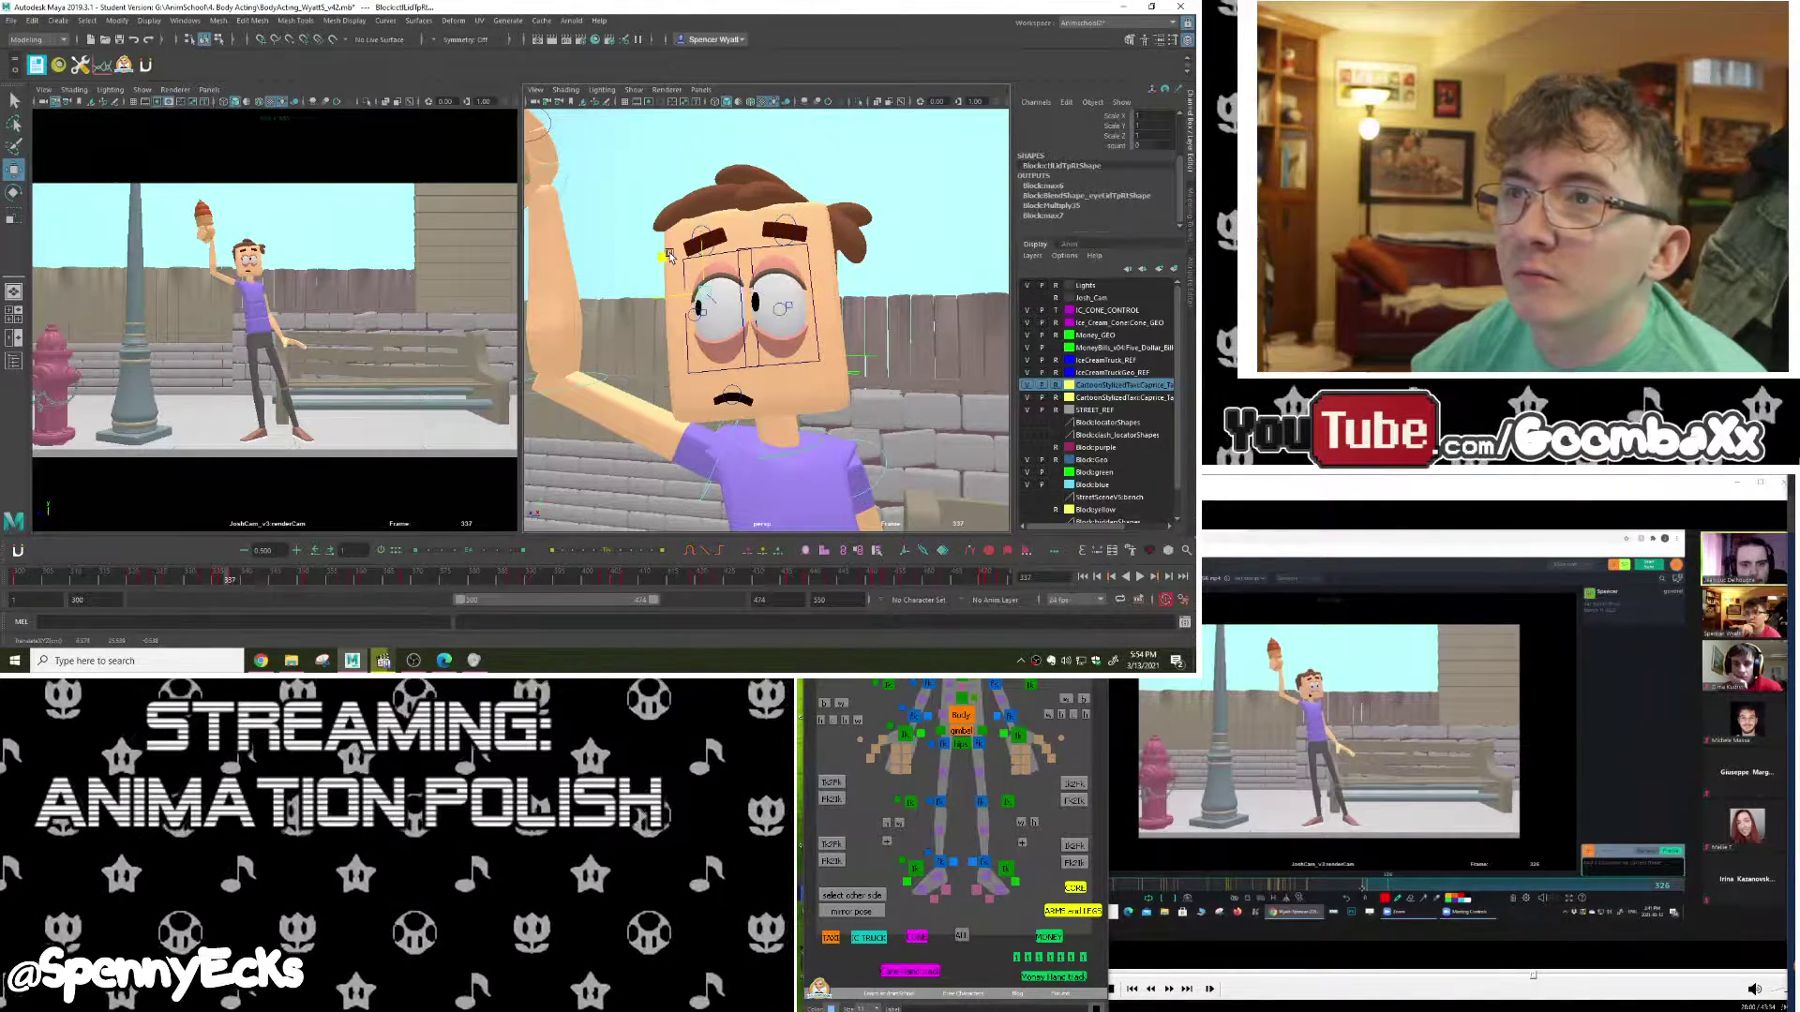
pyautogui.hotkey('alt', 'v')
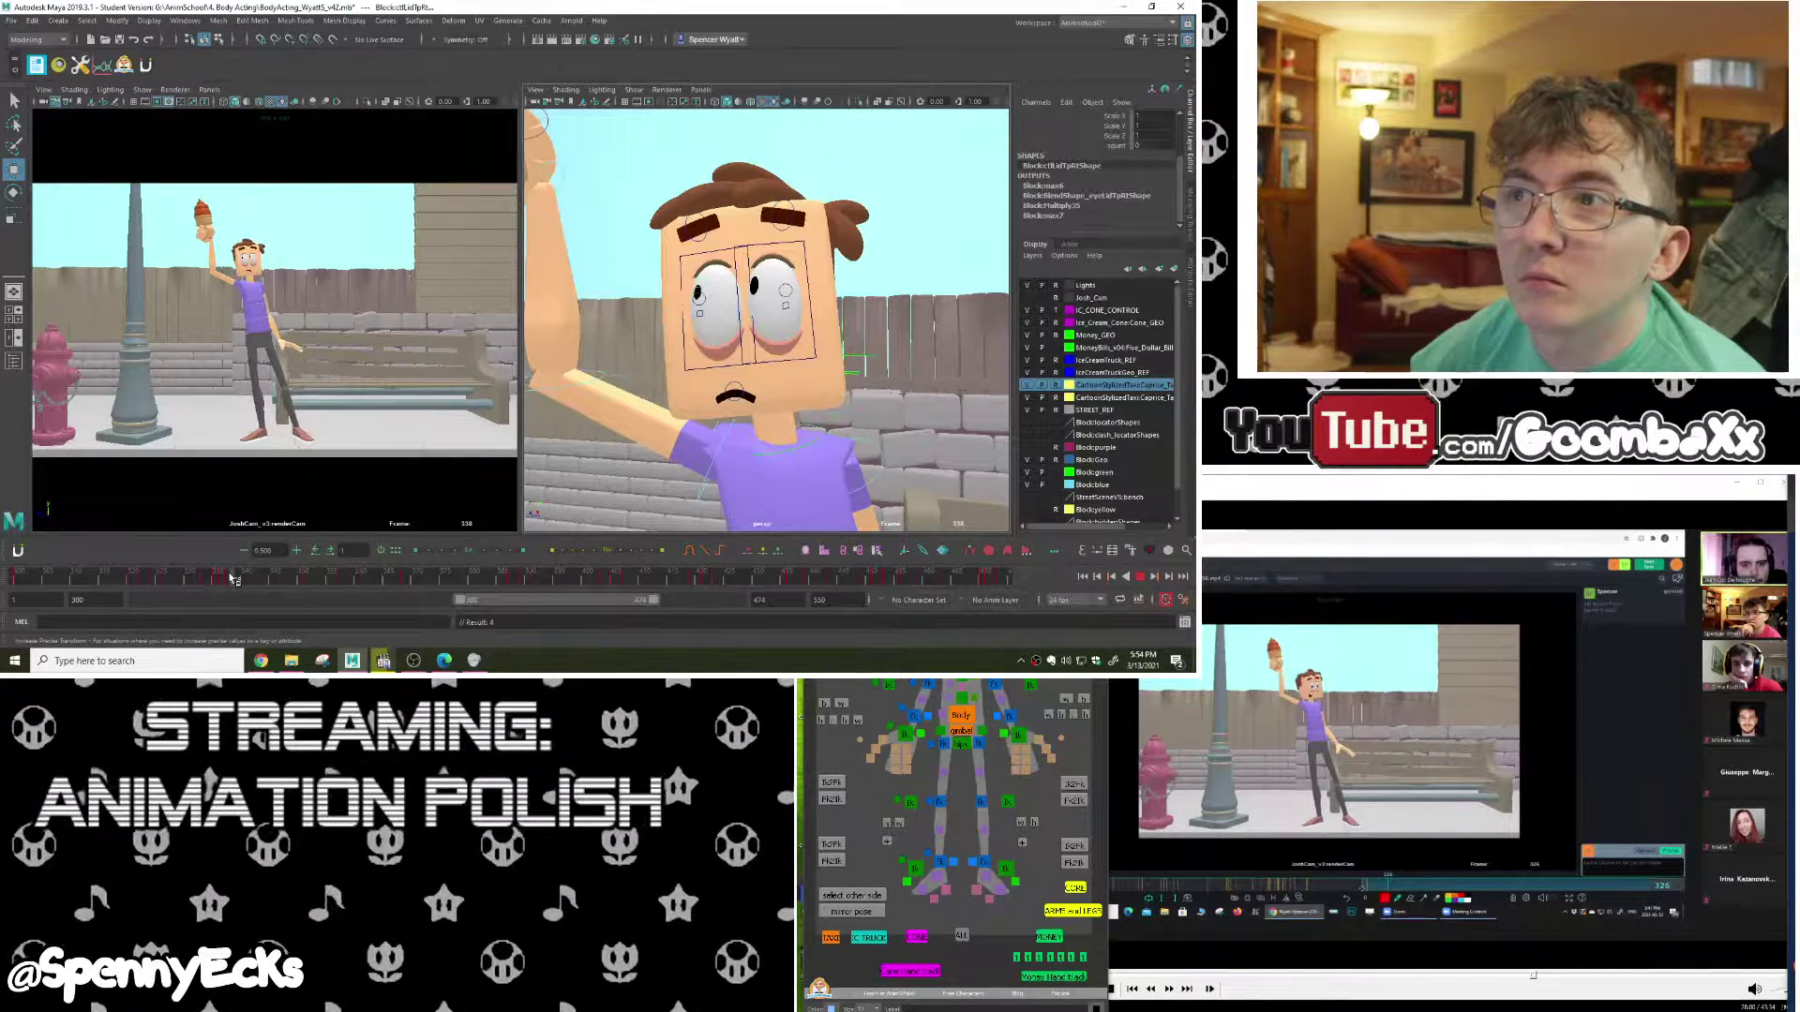
pyautogui.hotkey('alt', 'v')
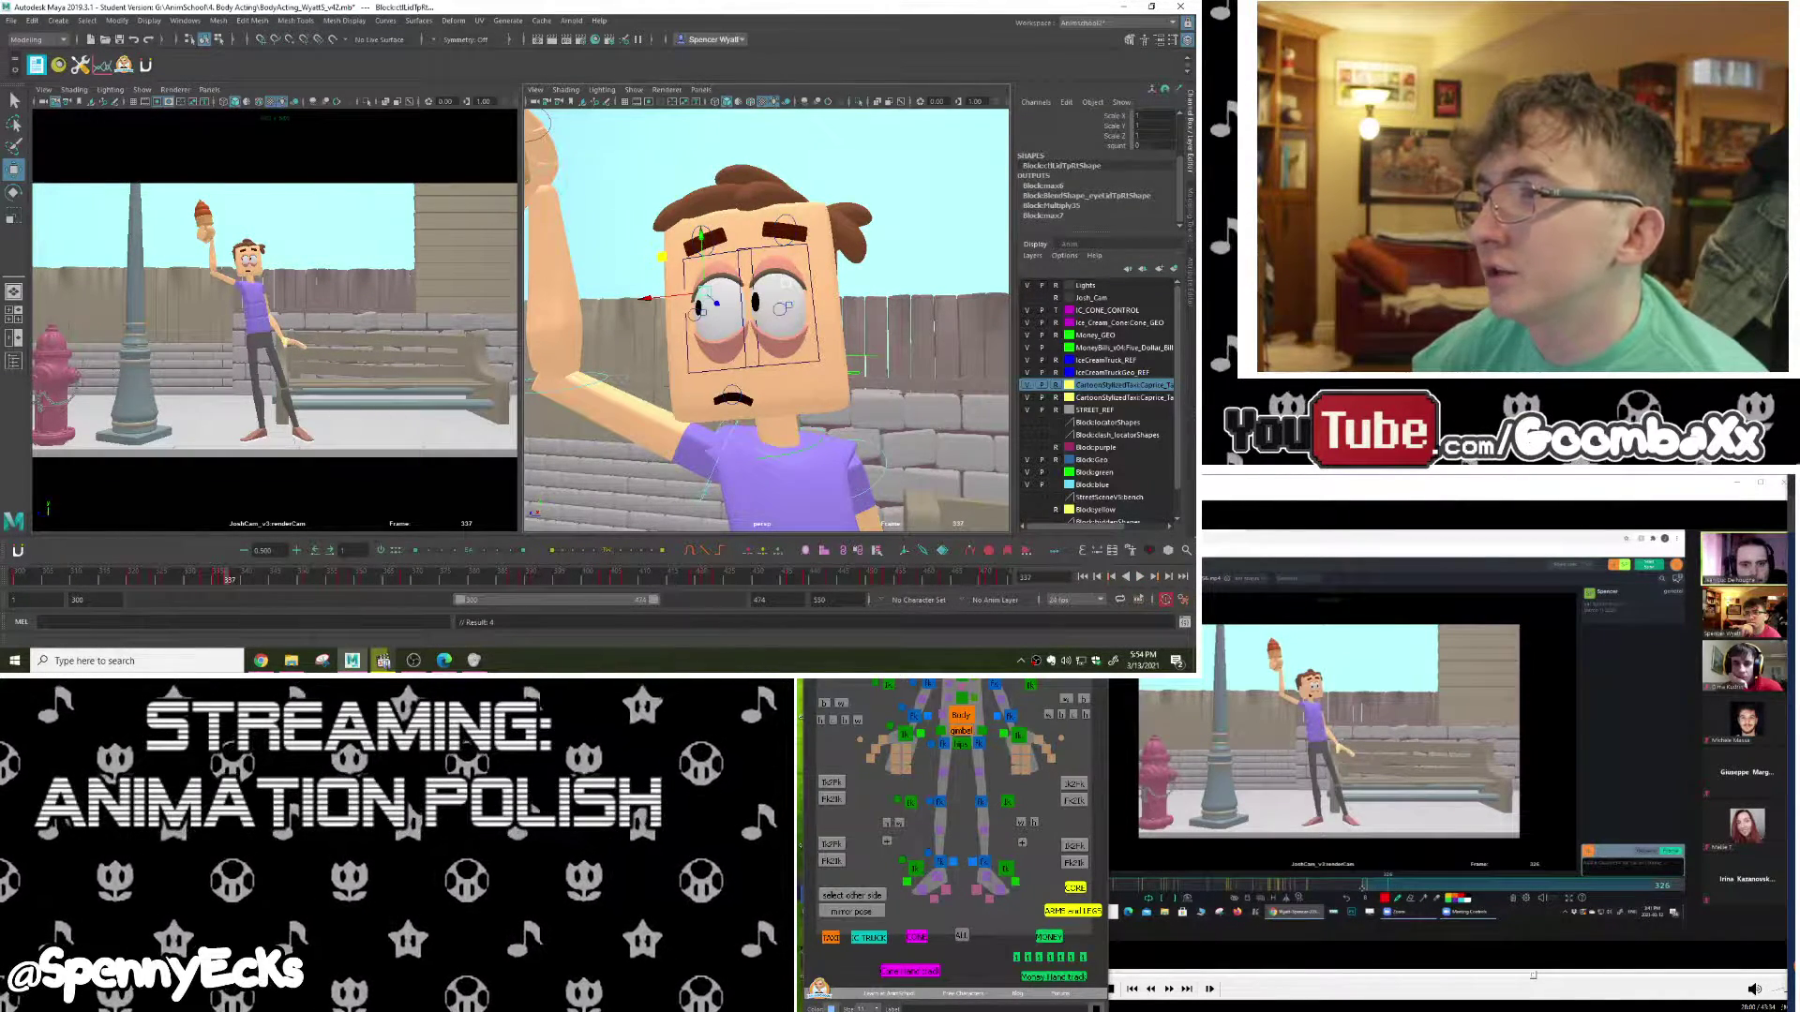
# Step: Tween the eye aim control at frame 337 fully toward its next key and compare frames 337 and 338
pyautogui.click(961, 683)
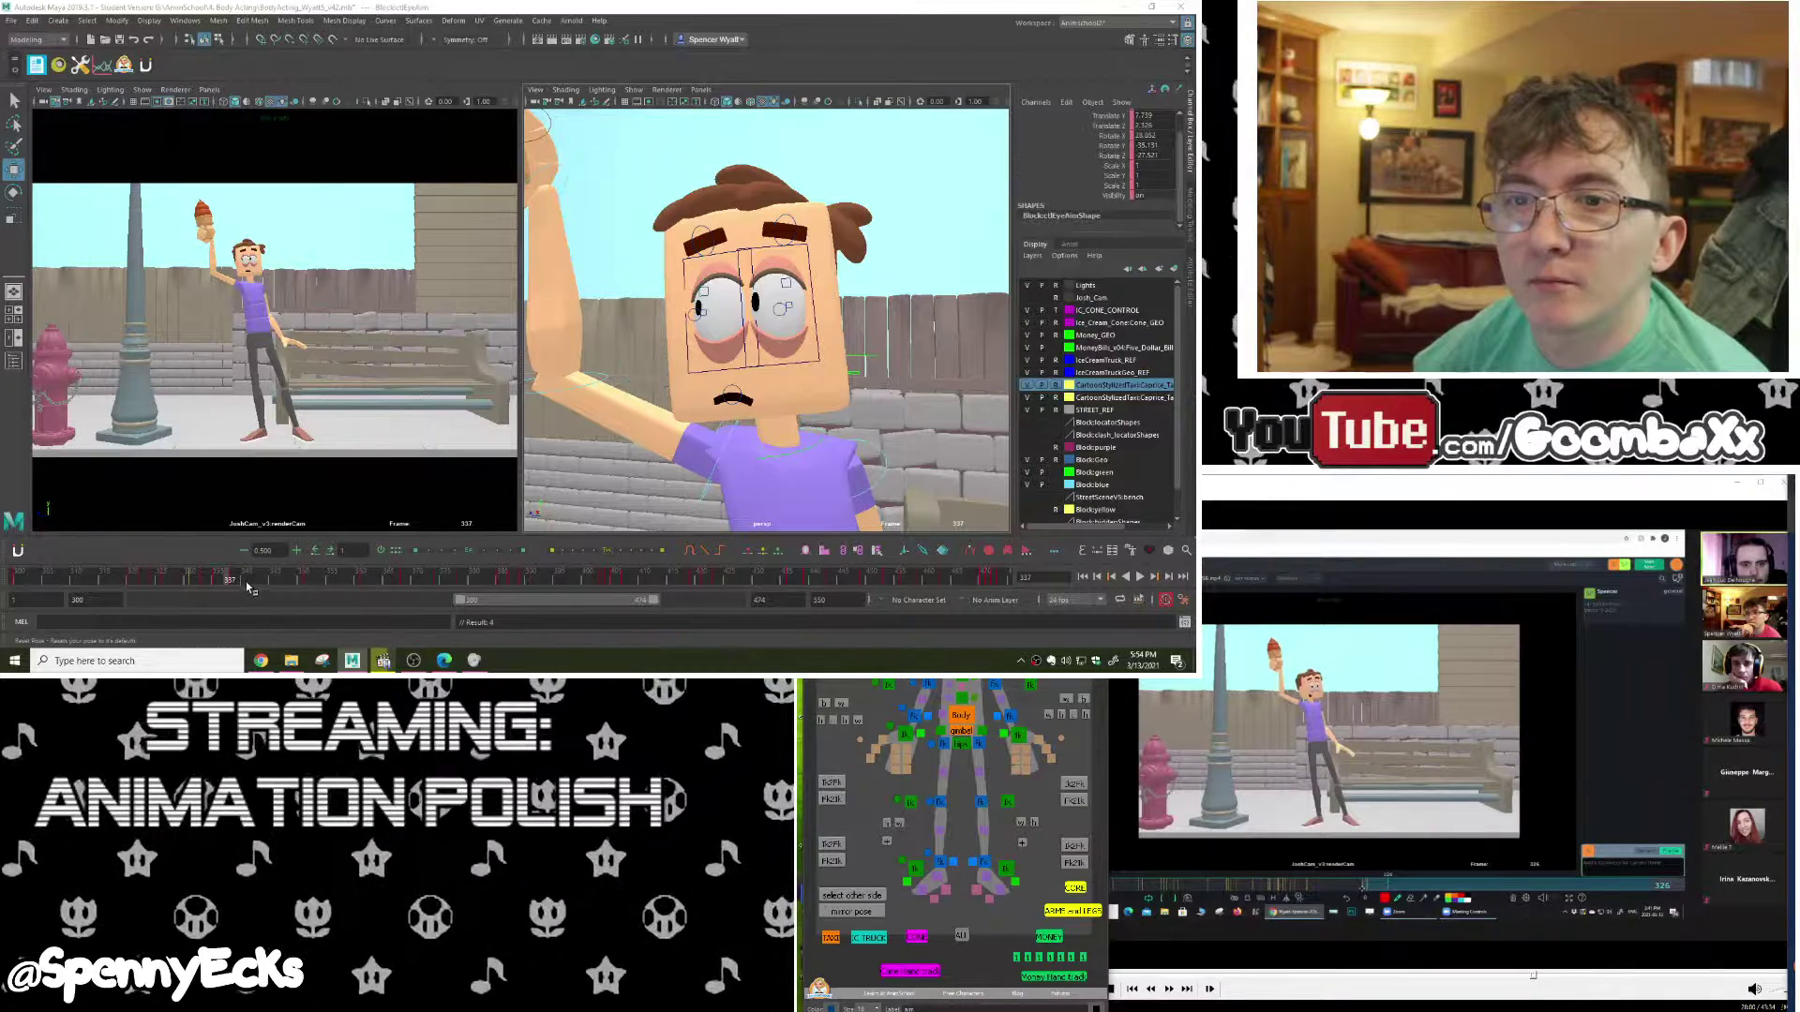
pyautogui.click(662, 550)
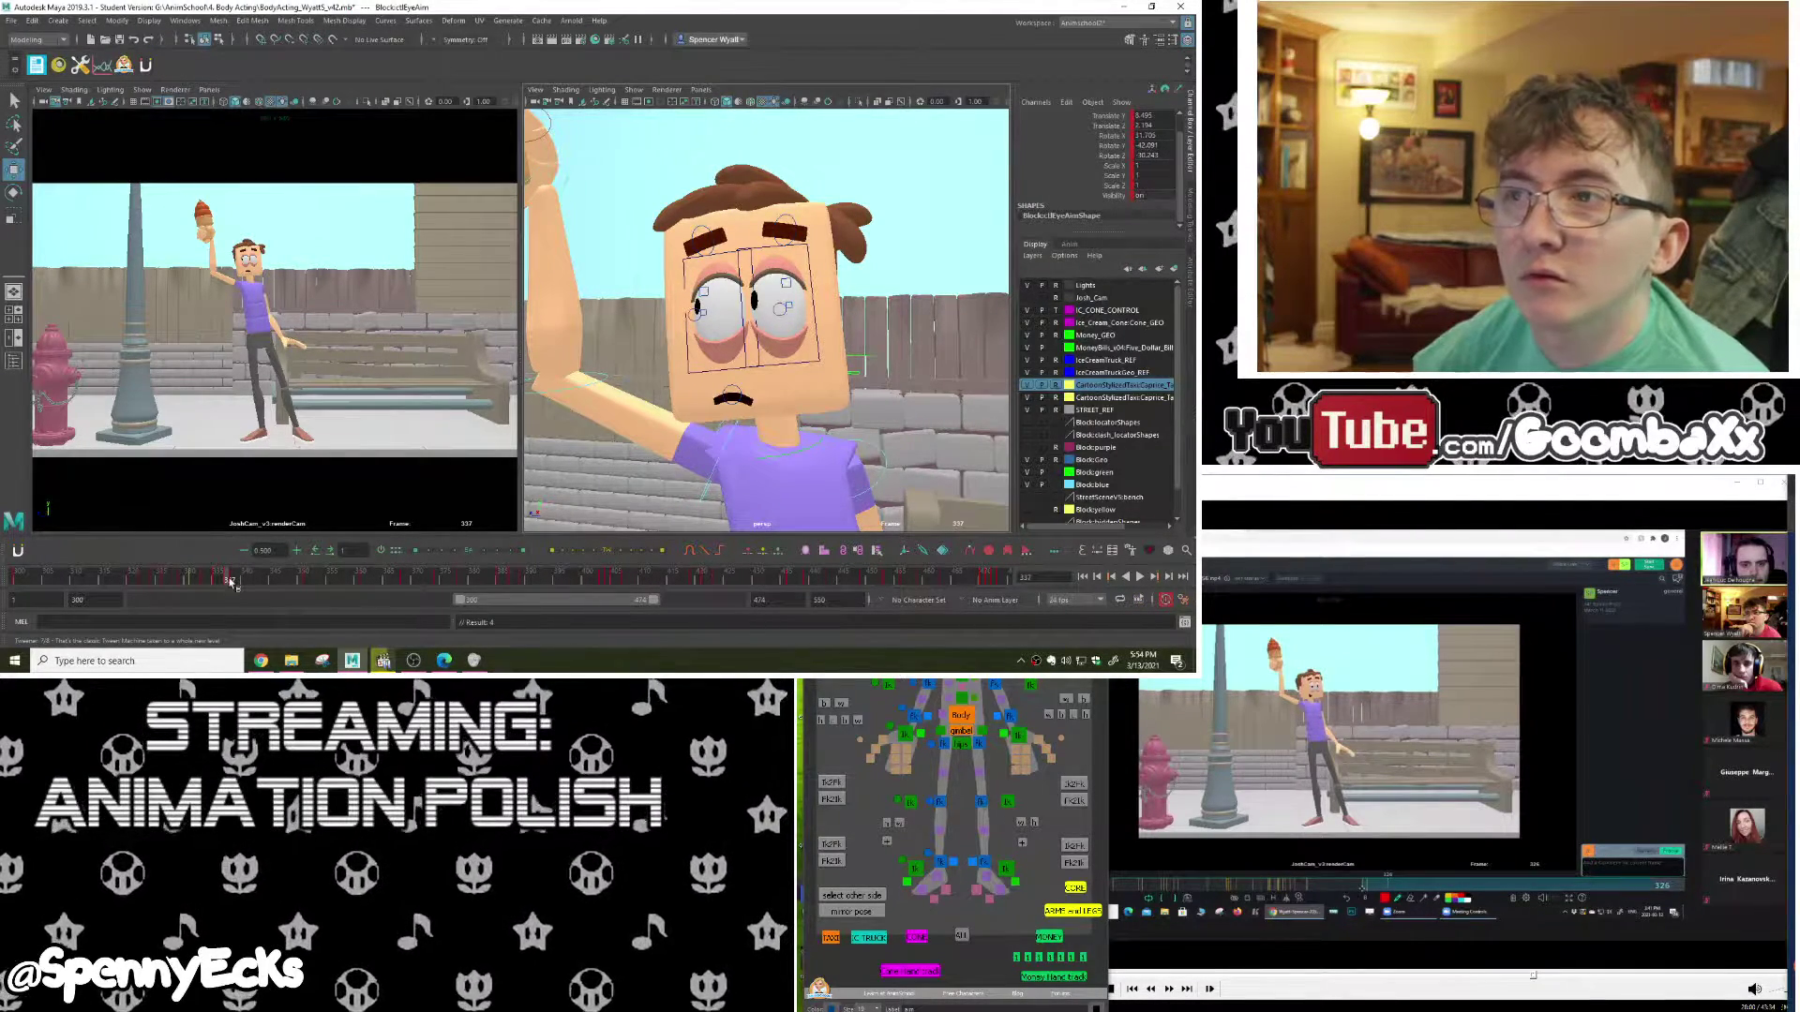
pyautogui.click(234, 579)
pyautogui.hotkey('alt', ',')
pyautogui.hotkey('alt', '.')
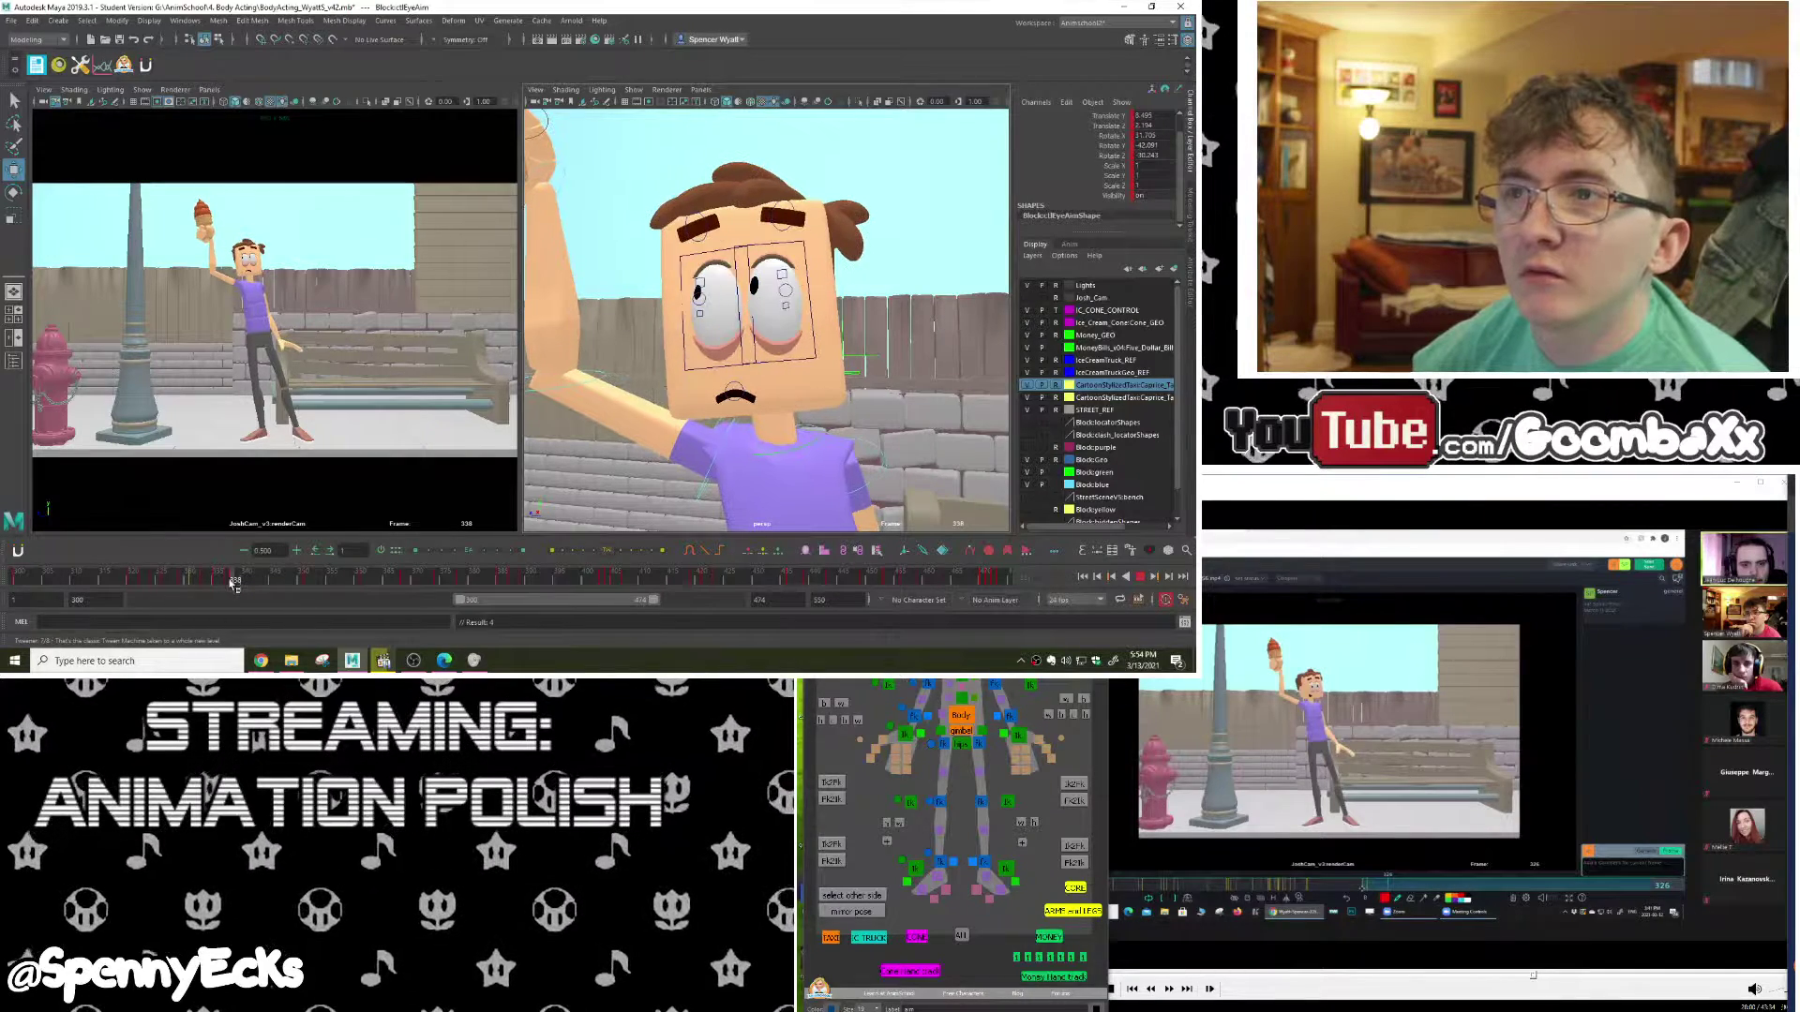
pyautogui.hotkey('alt', ',')
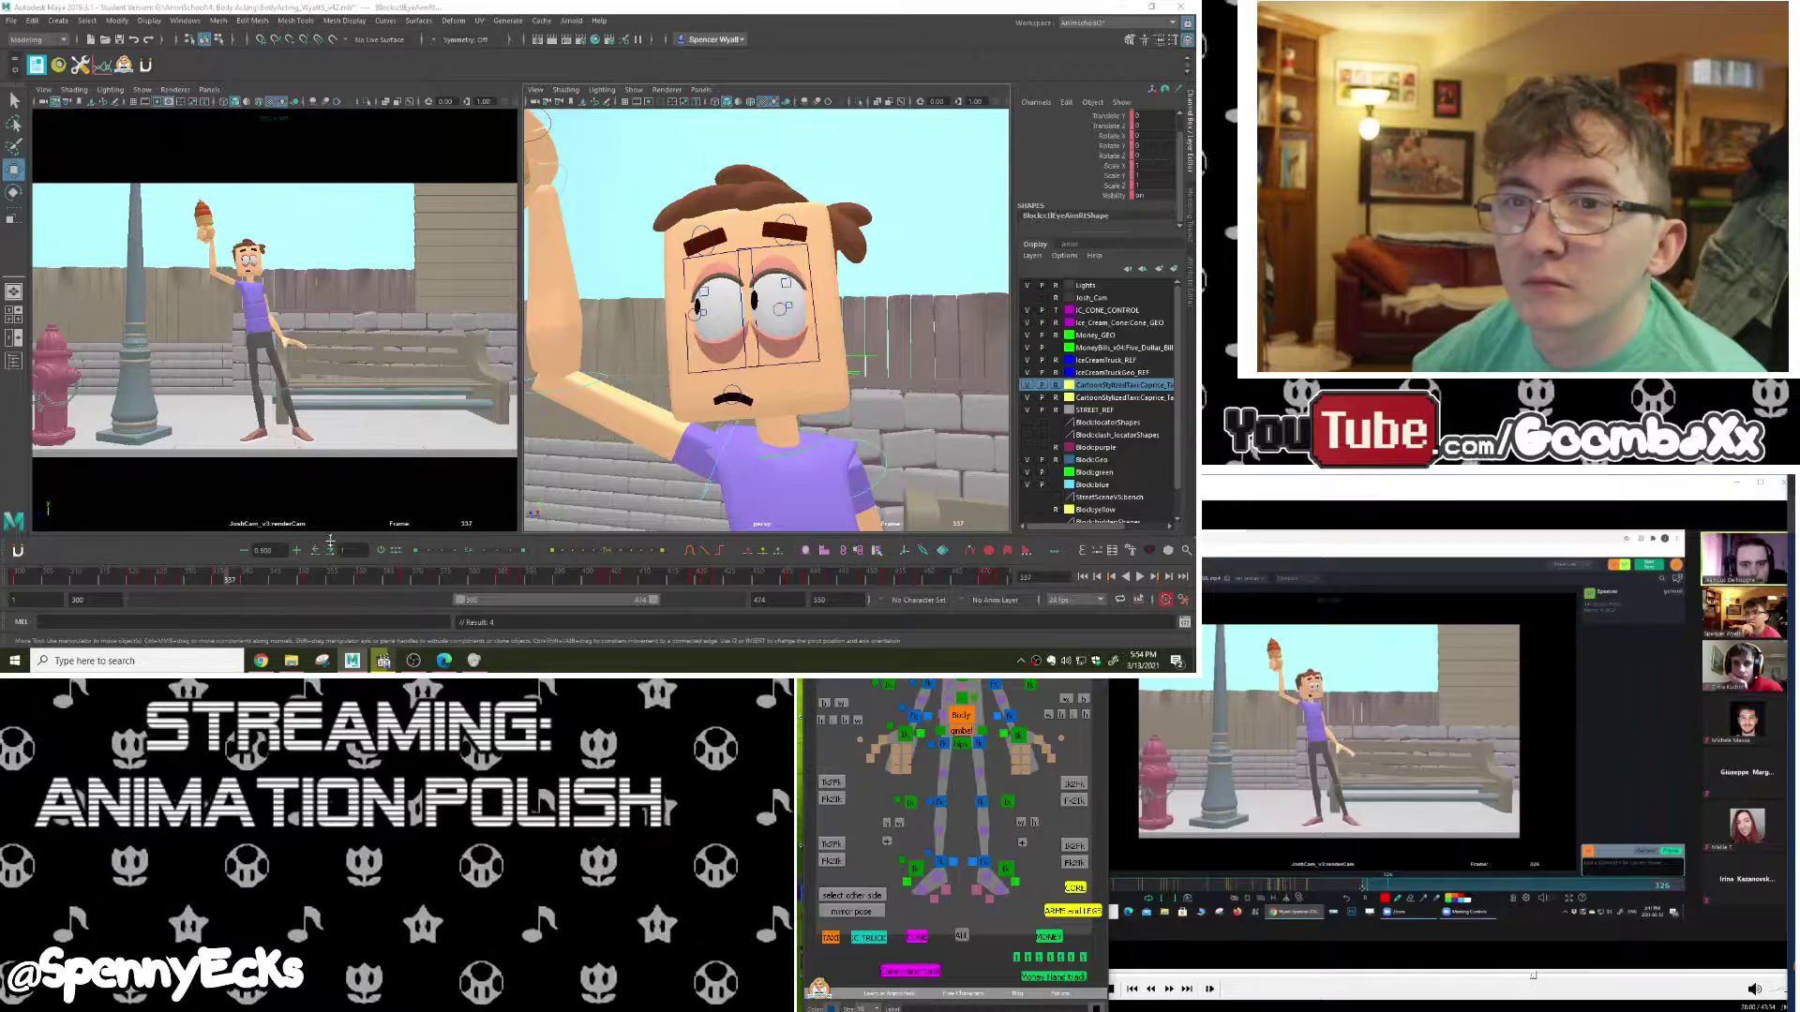
pyautogui.hotkey('alt', 'v')
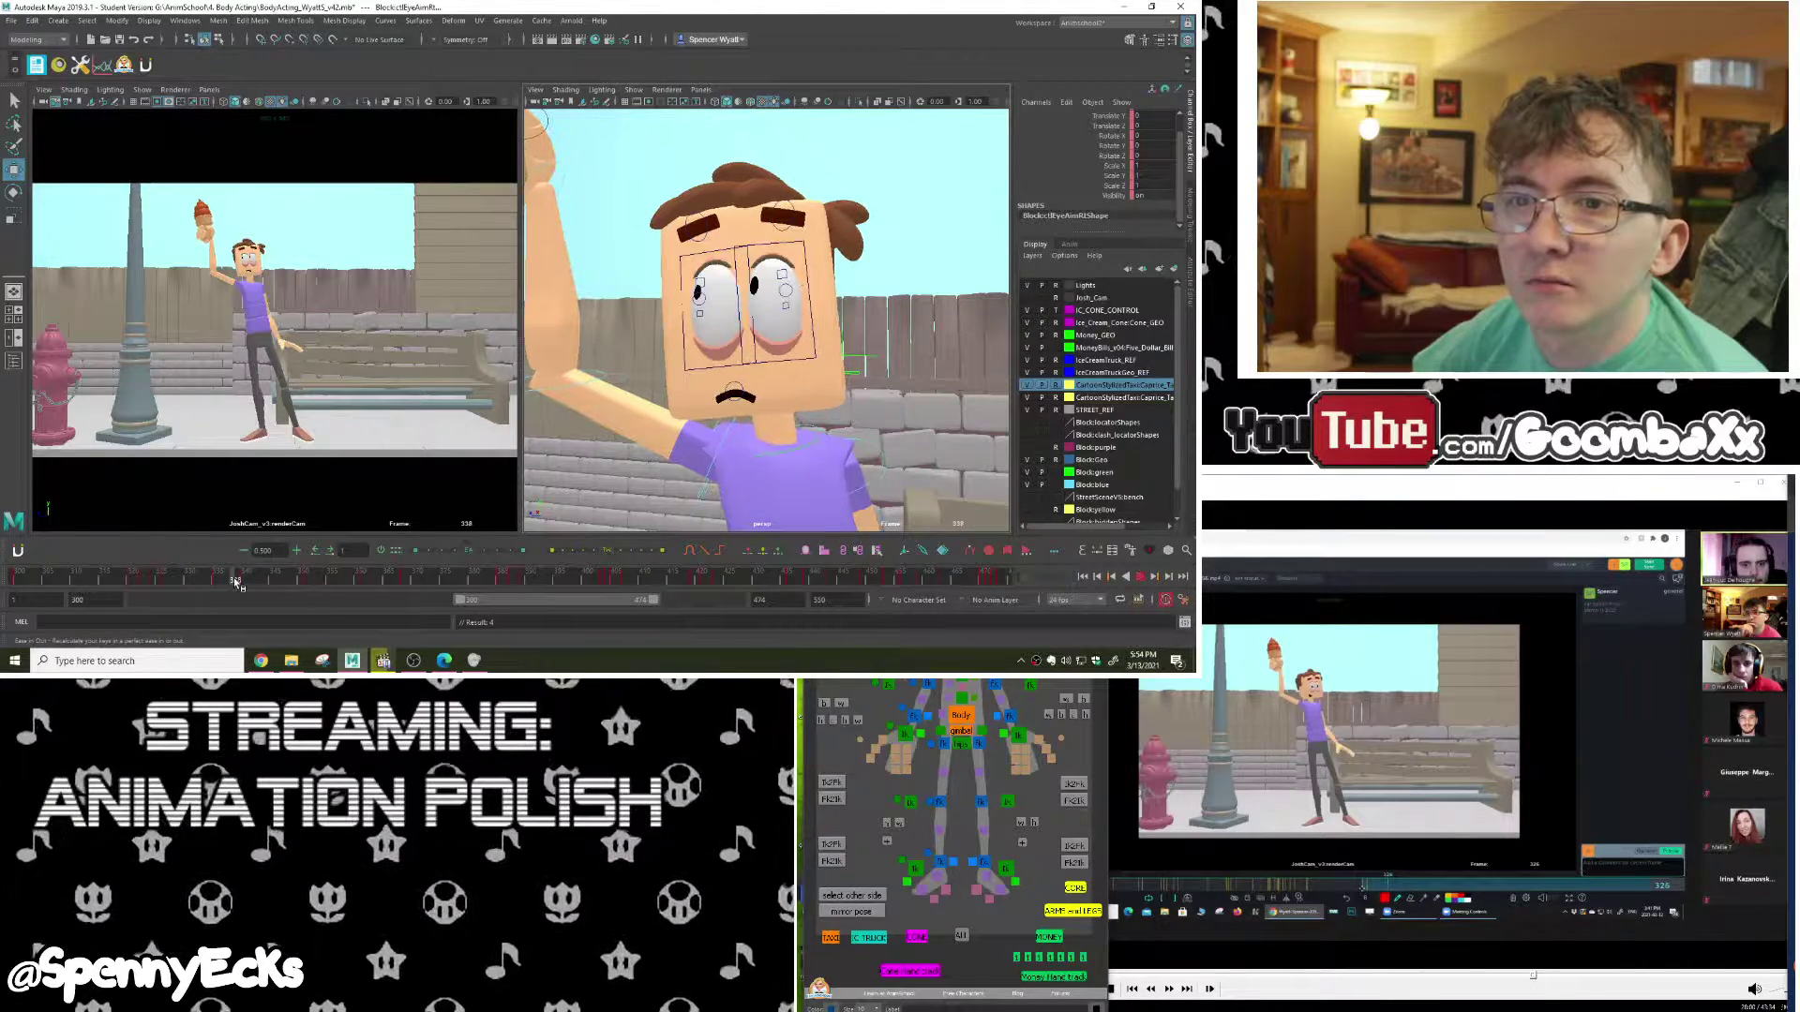
# Step: Select both pupil controls at frame 338 and scrub between about frames 340 and 320 to check the eyes
pyautogui.click(236, 579)
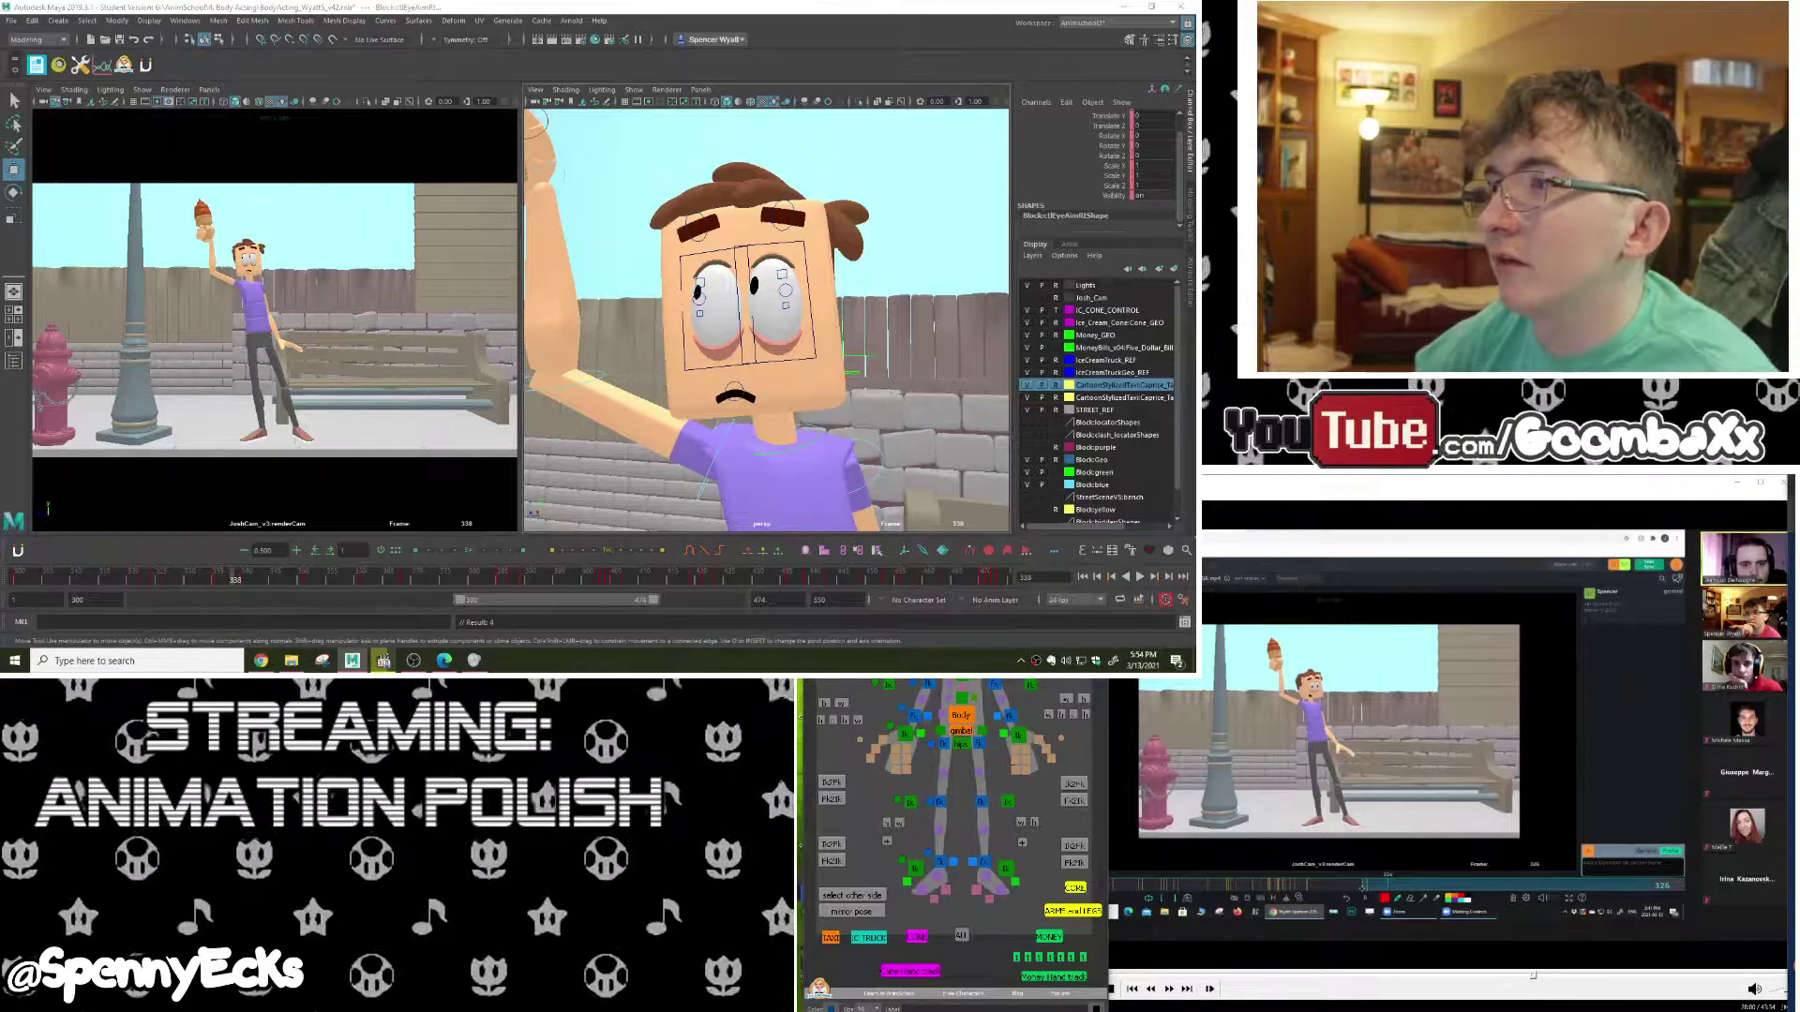
pyautogui.click(786, 291)
pyautogui.keyDown('shift'); pyautogui.click(698, 299); pyautogui.keyUp('shift')
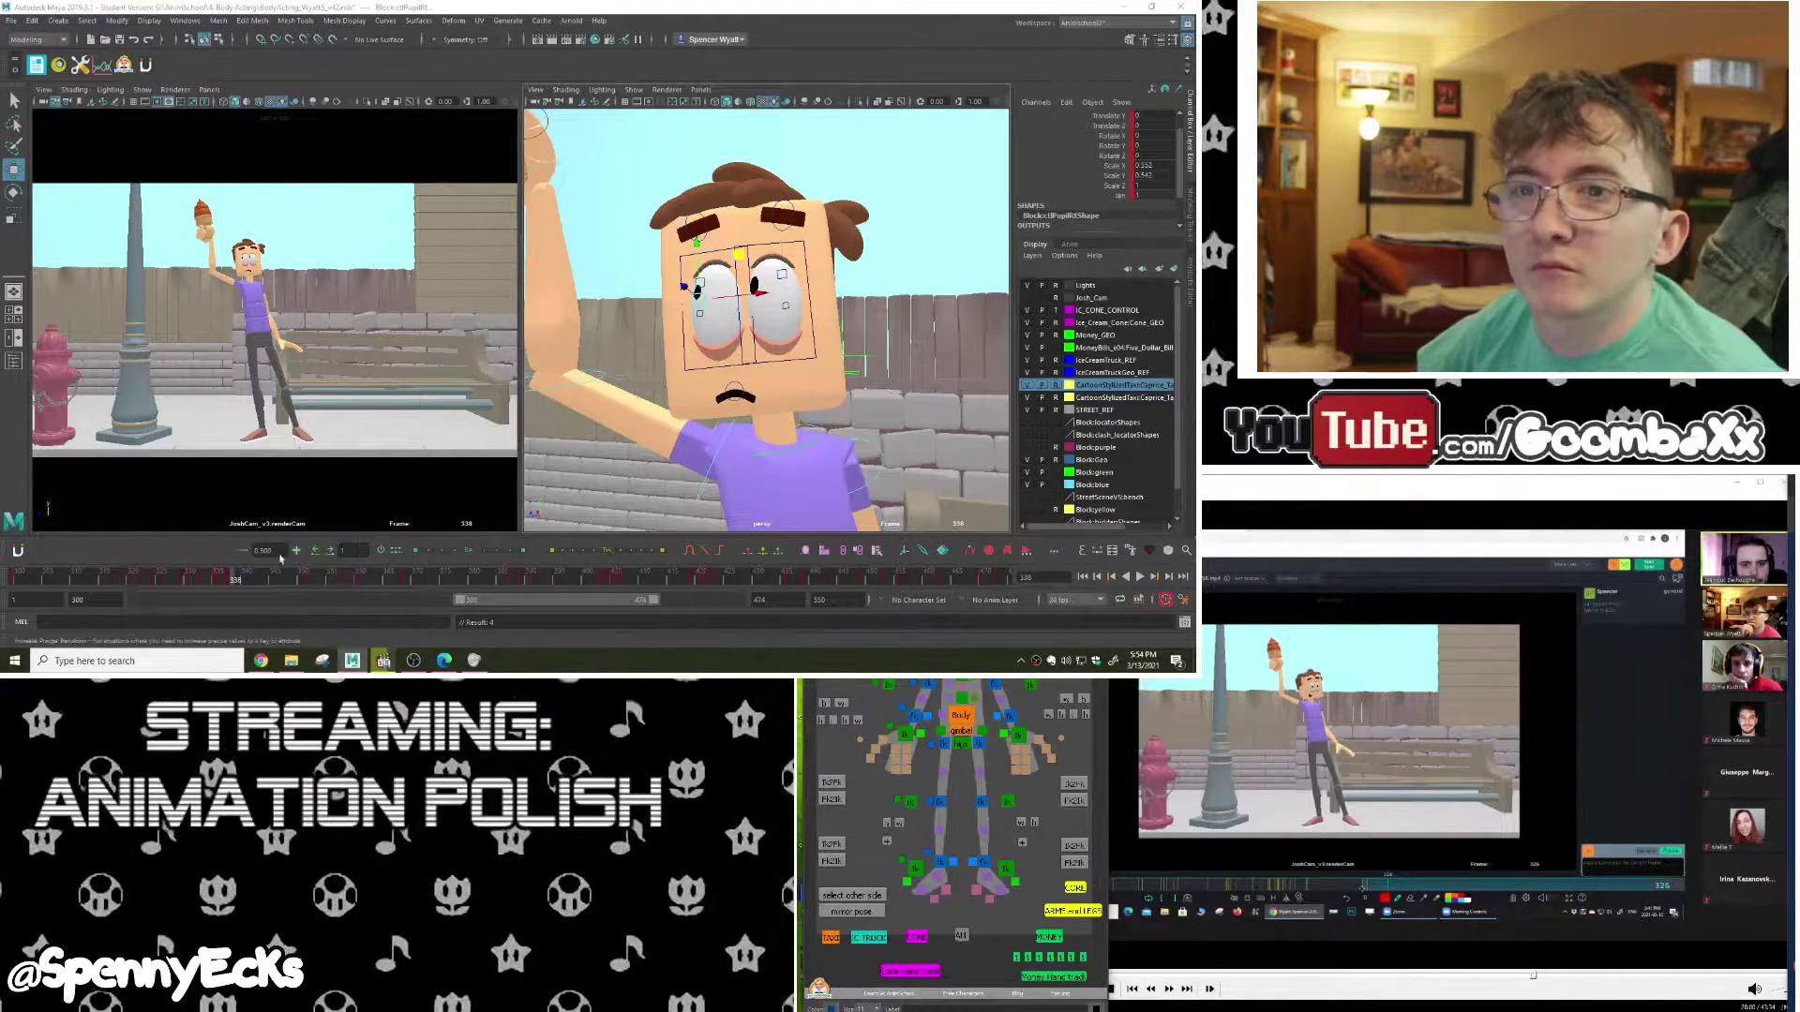
pyautogui.moveTo(238, 580); pyautogui.dragTo(232, 582)
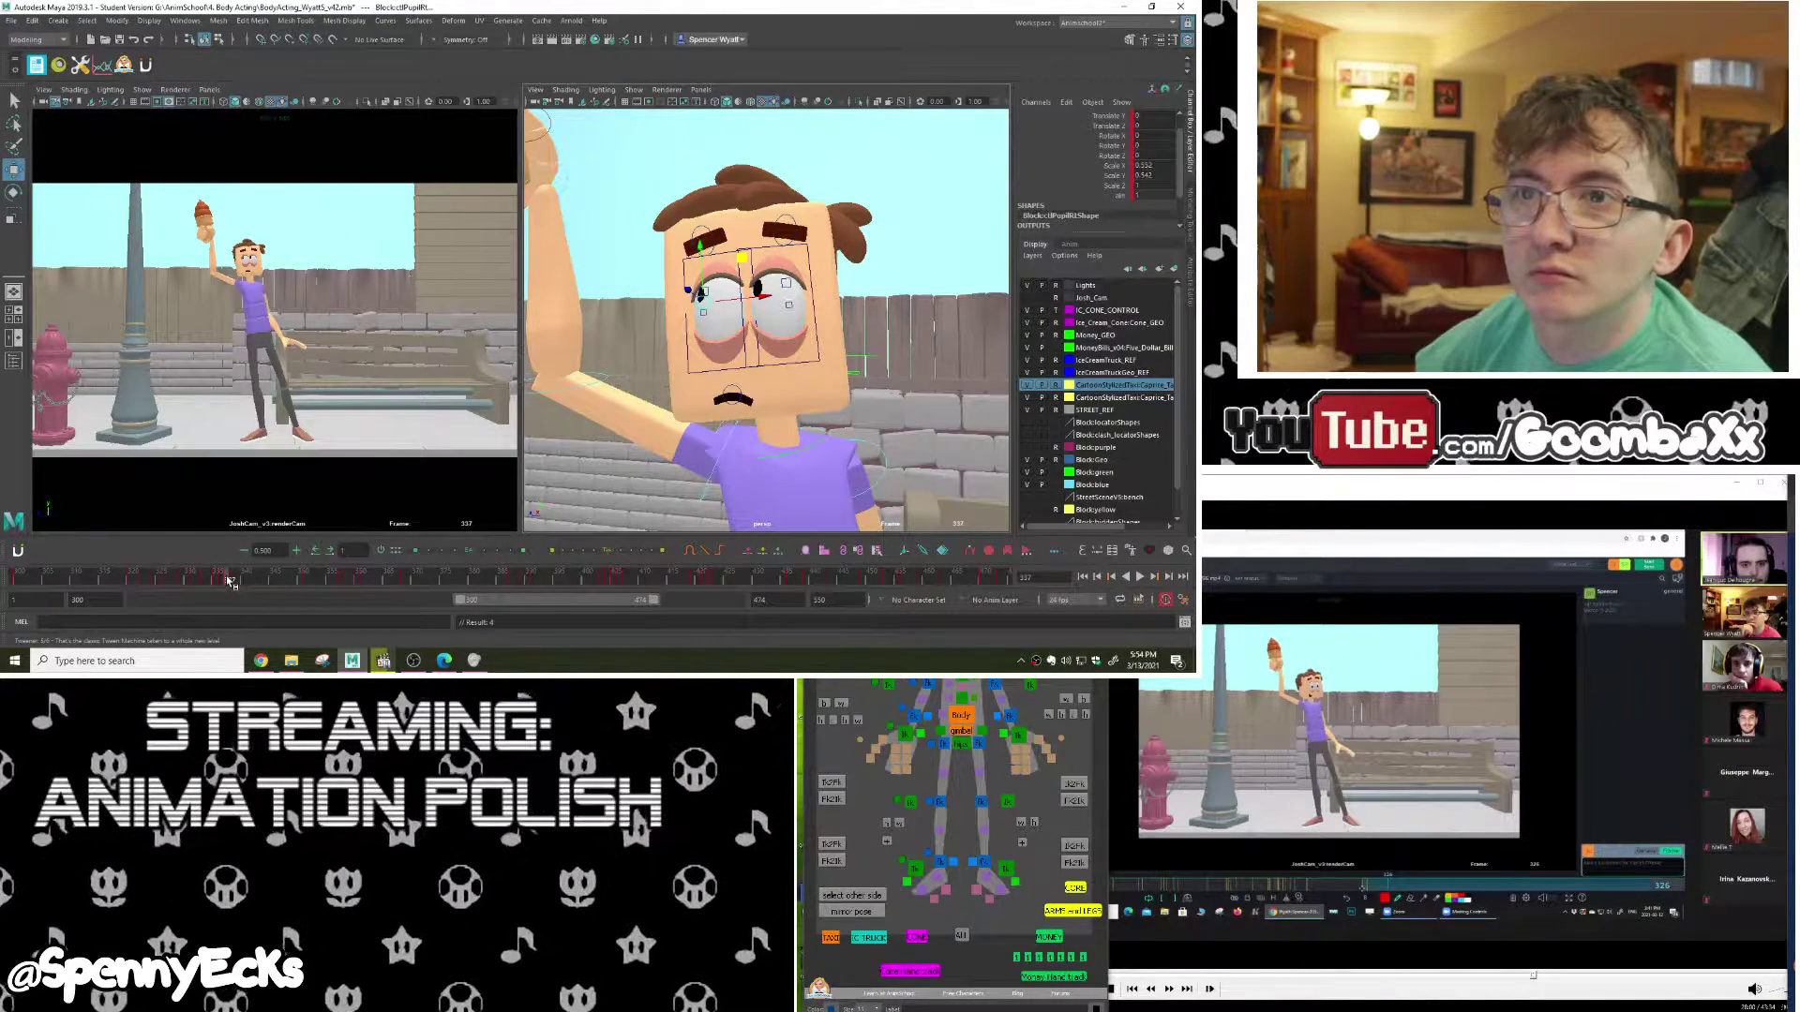
pyautogui.hotkey('alt', 'v')
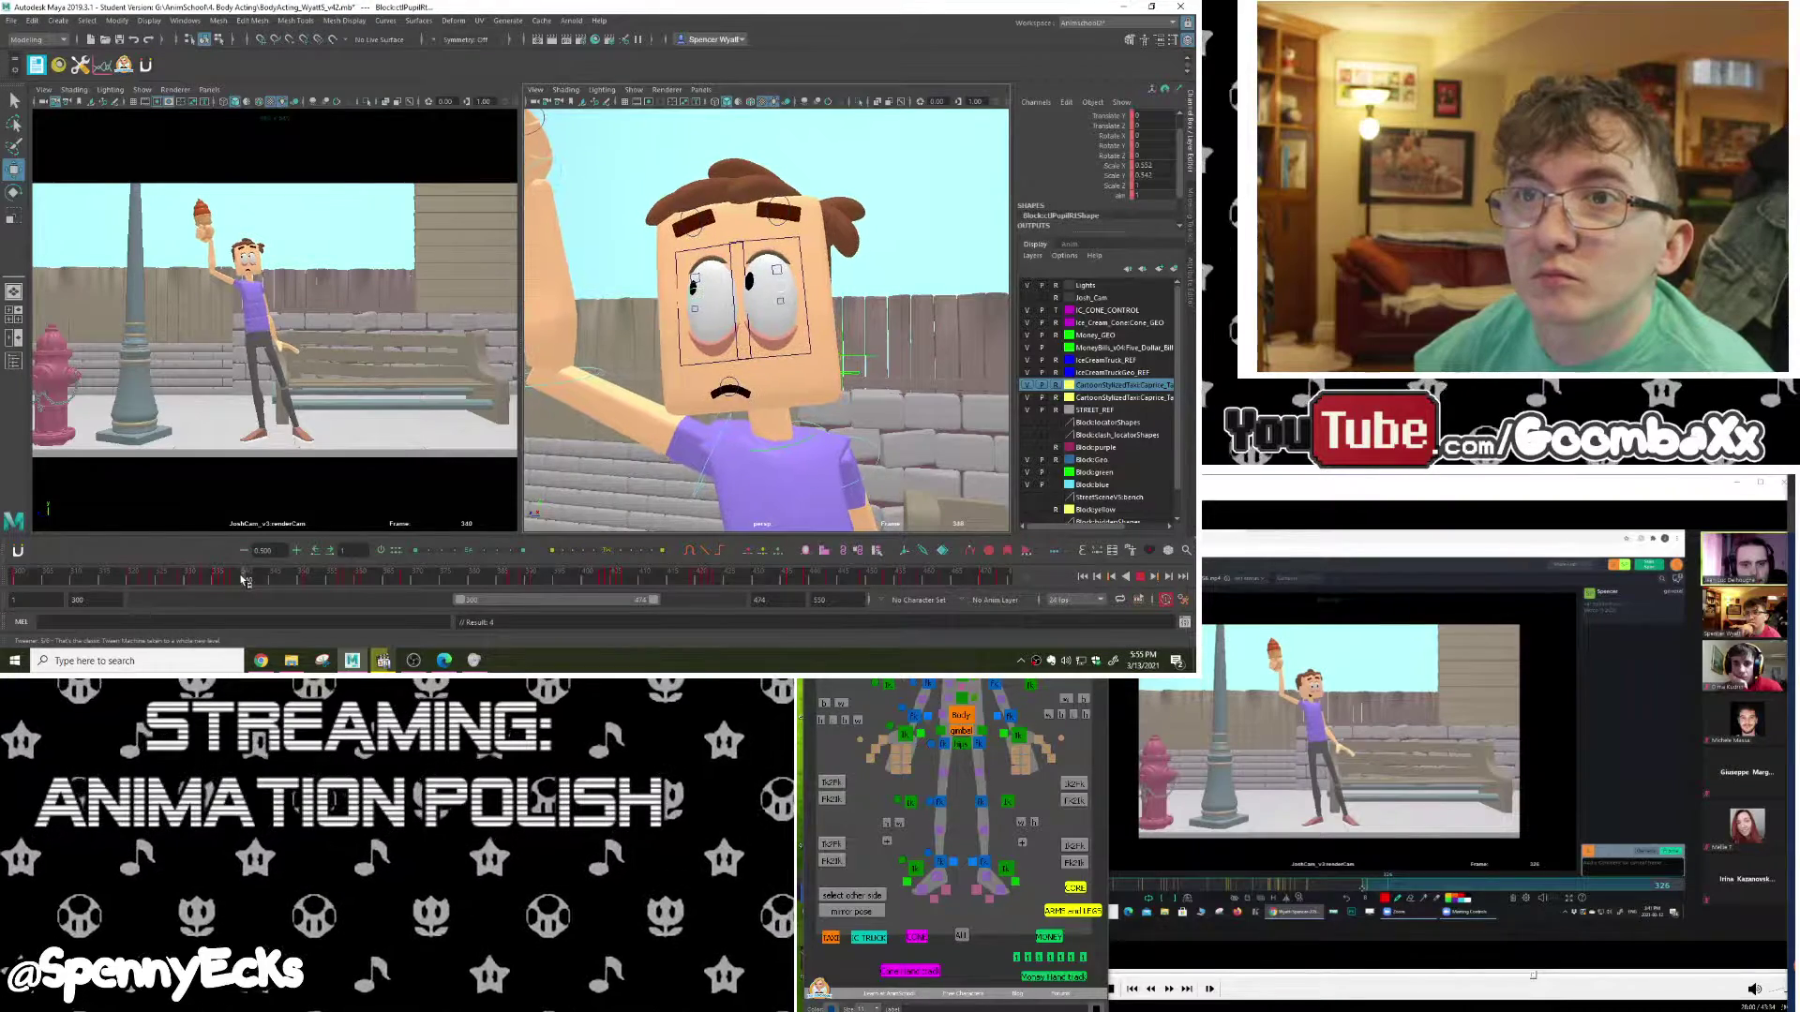
pyautogui.moveTo(240, 577); pyautogui.dragTo(133, 578)
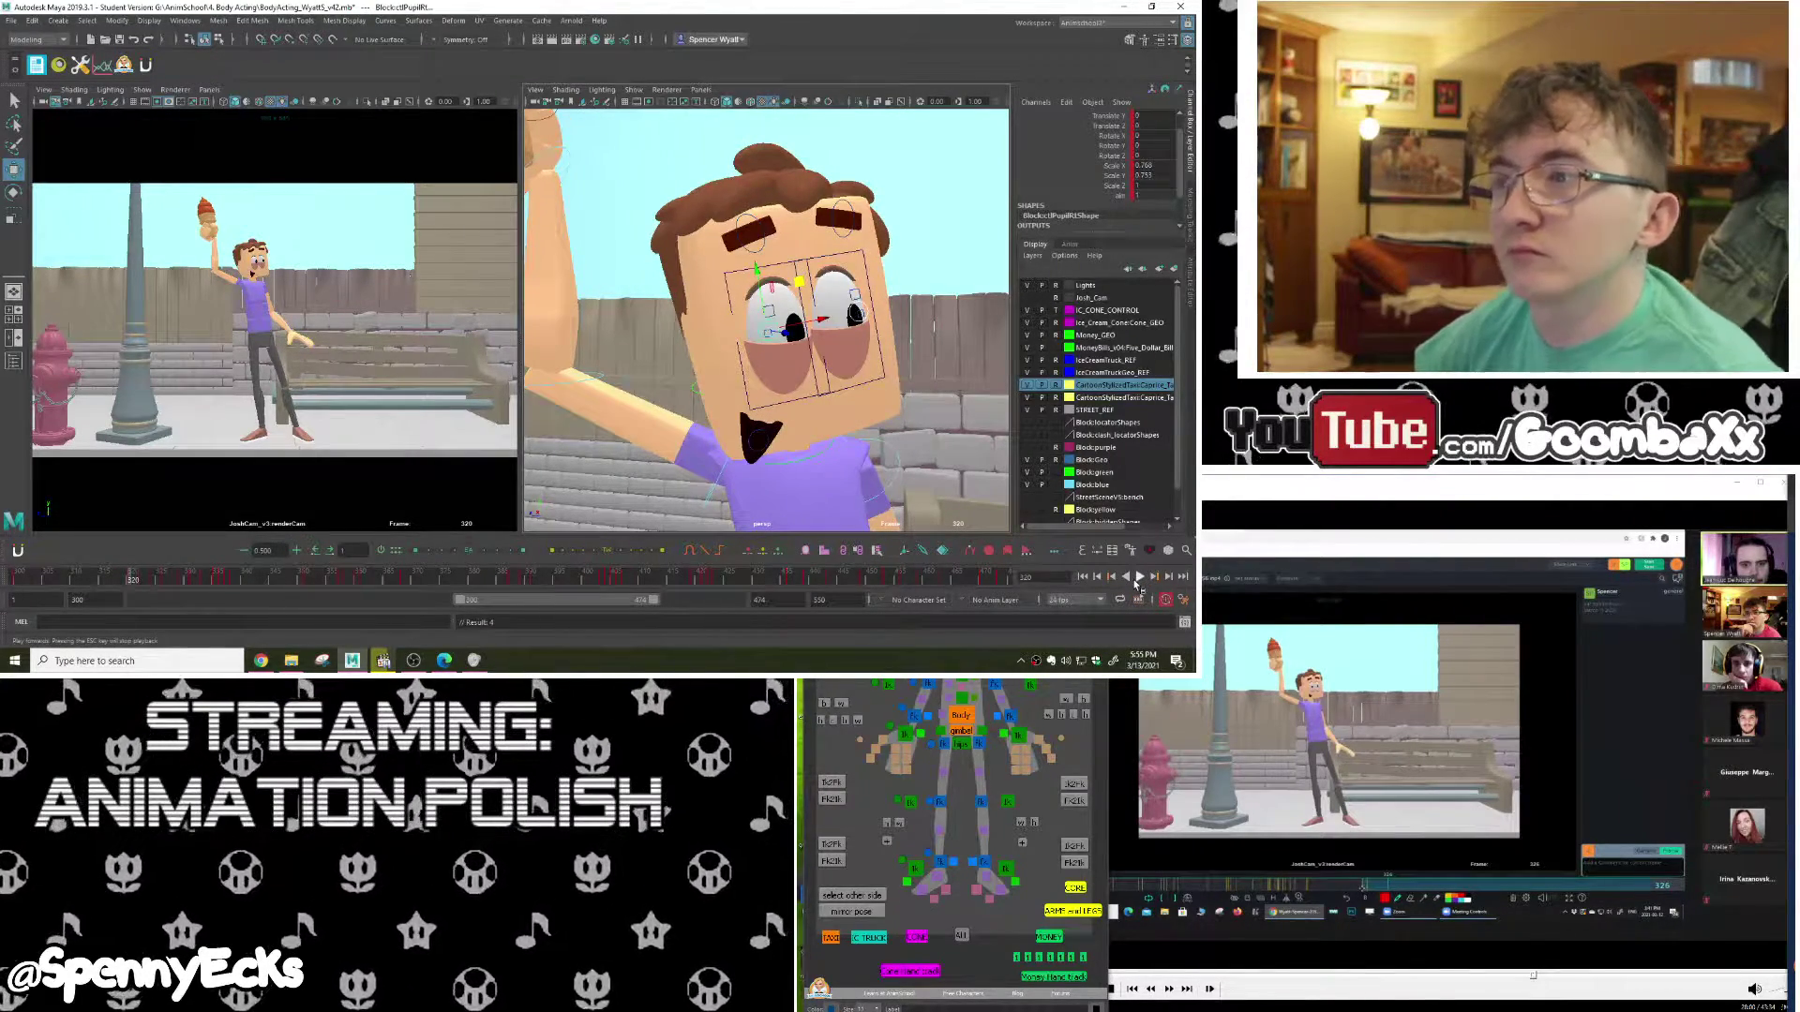
# Step: Shorten the playback range to end at frame 407 and play the shot from frame 300 to review the face
pyautogui.click(1139, 577)
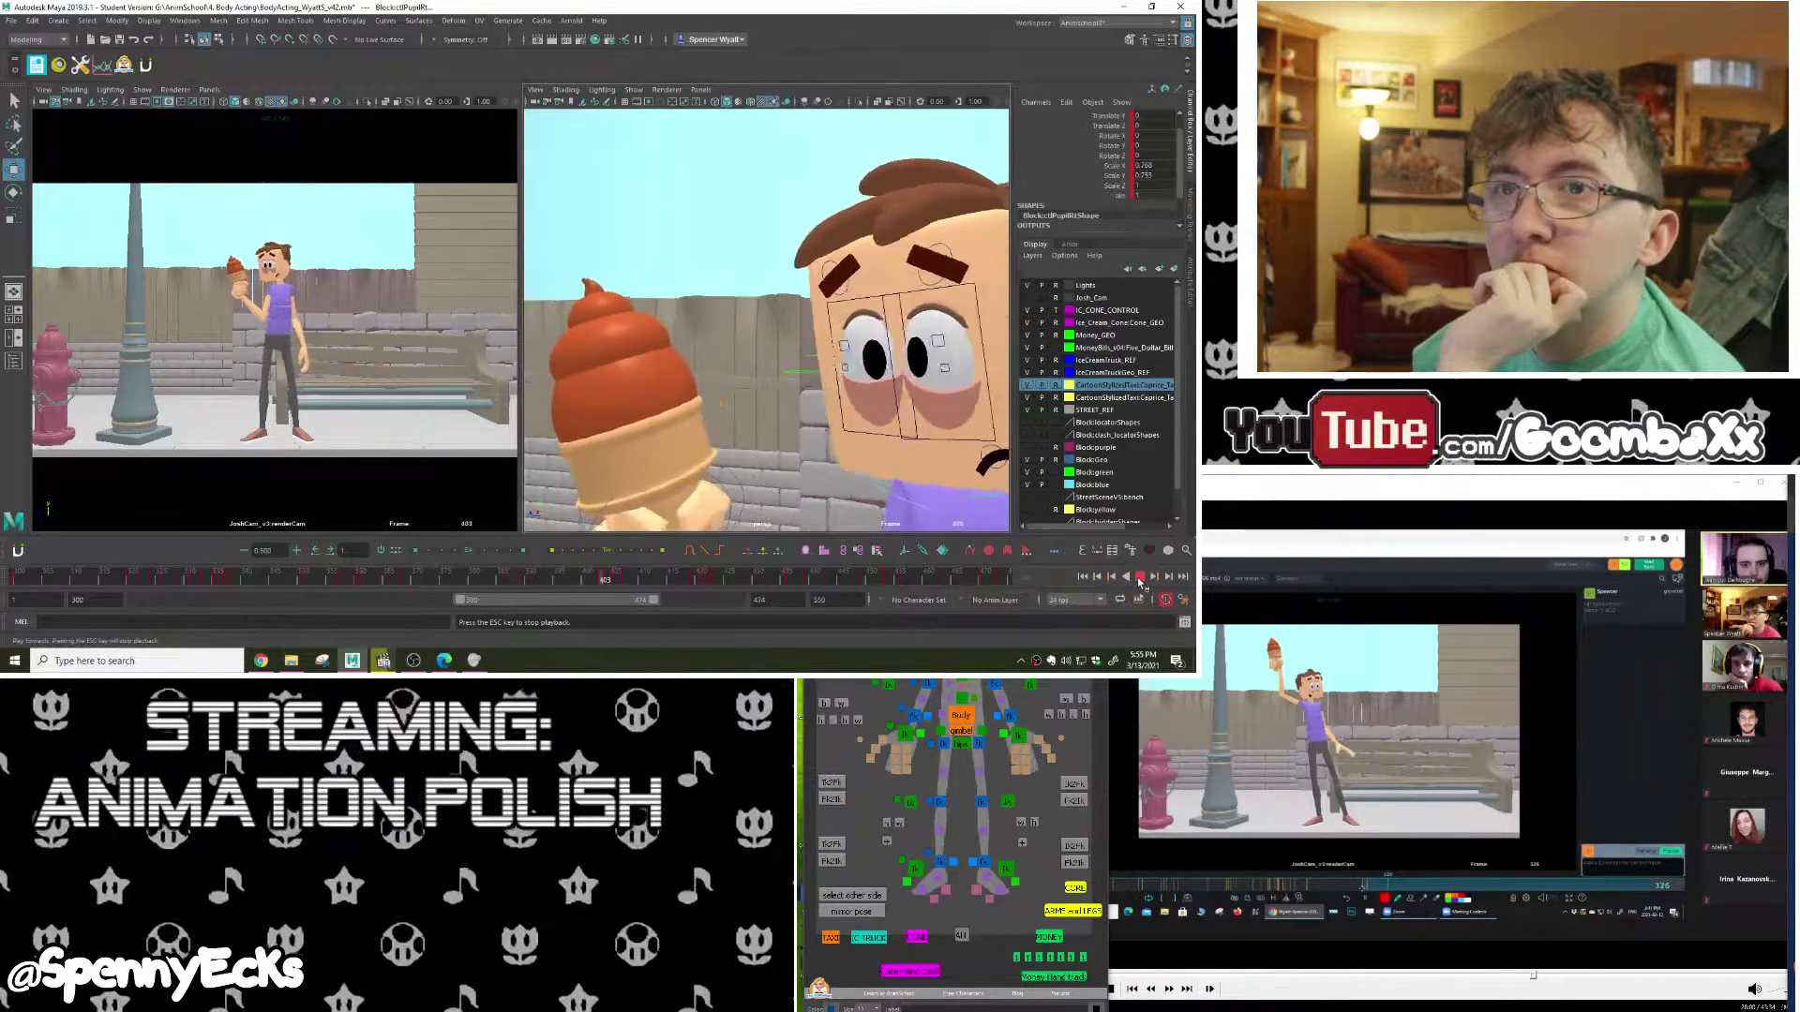
pyautogui.moveTo(536, 581); pyautogui.dragTo(513, 582)
pyautogui.moveTo(654, 605); pyautogui.dragTo(17, 581)
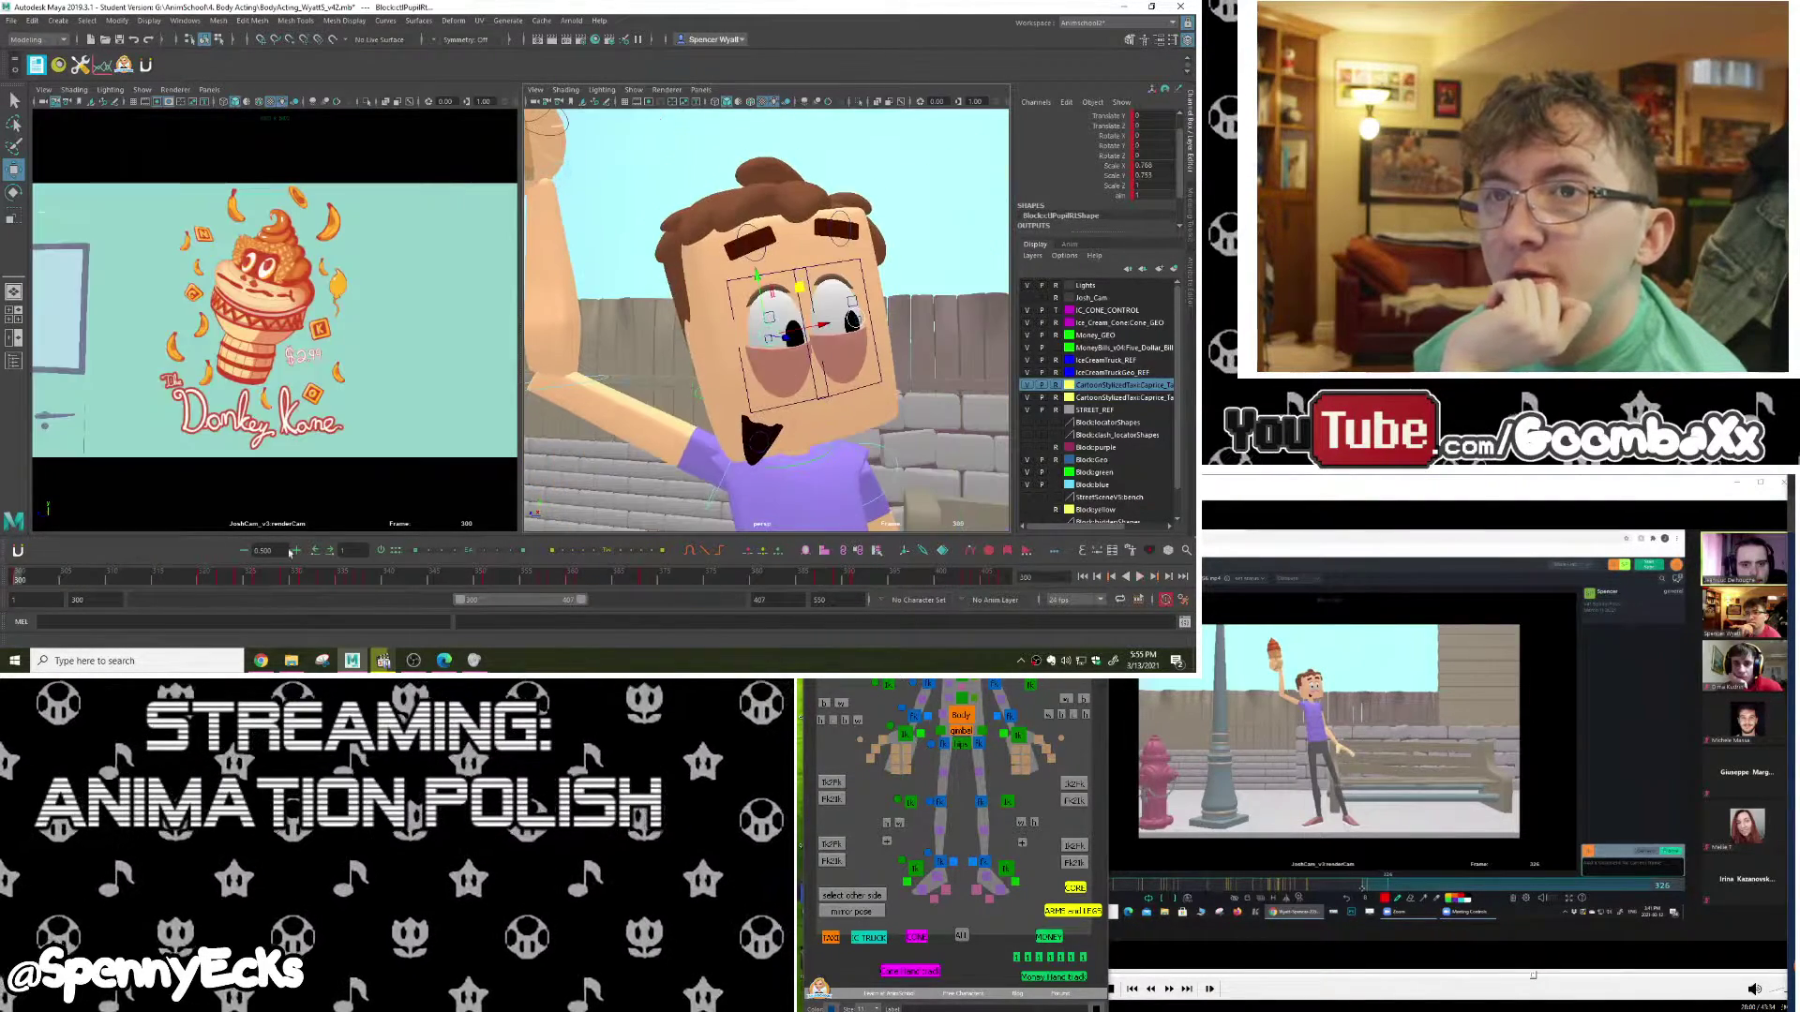
pyautogui.click(1140, 578)
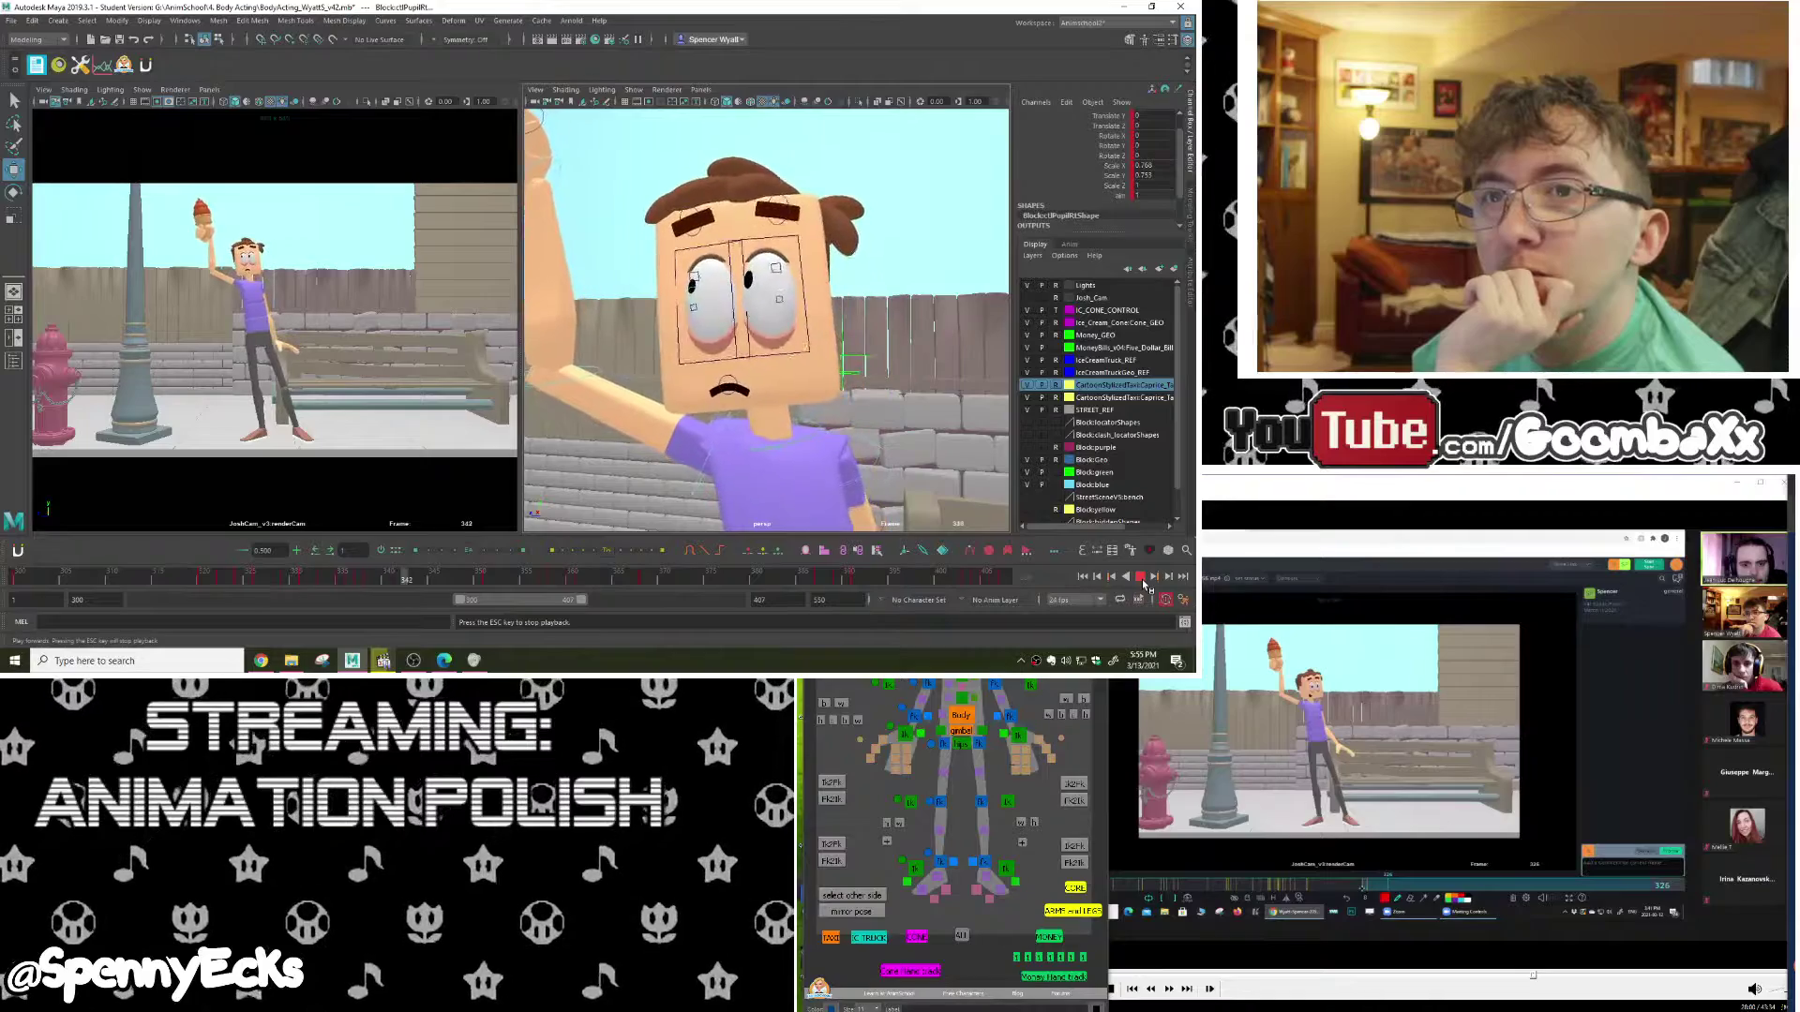
pyautogui.click(1139, 576)
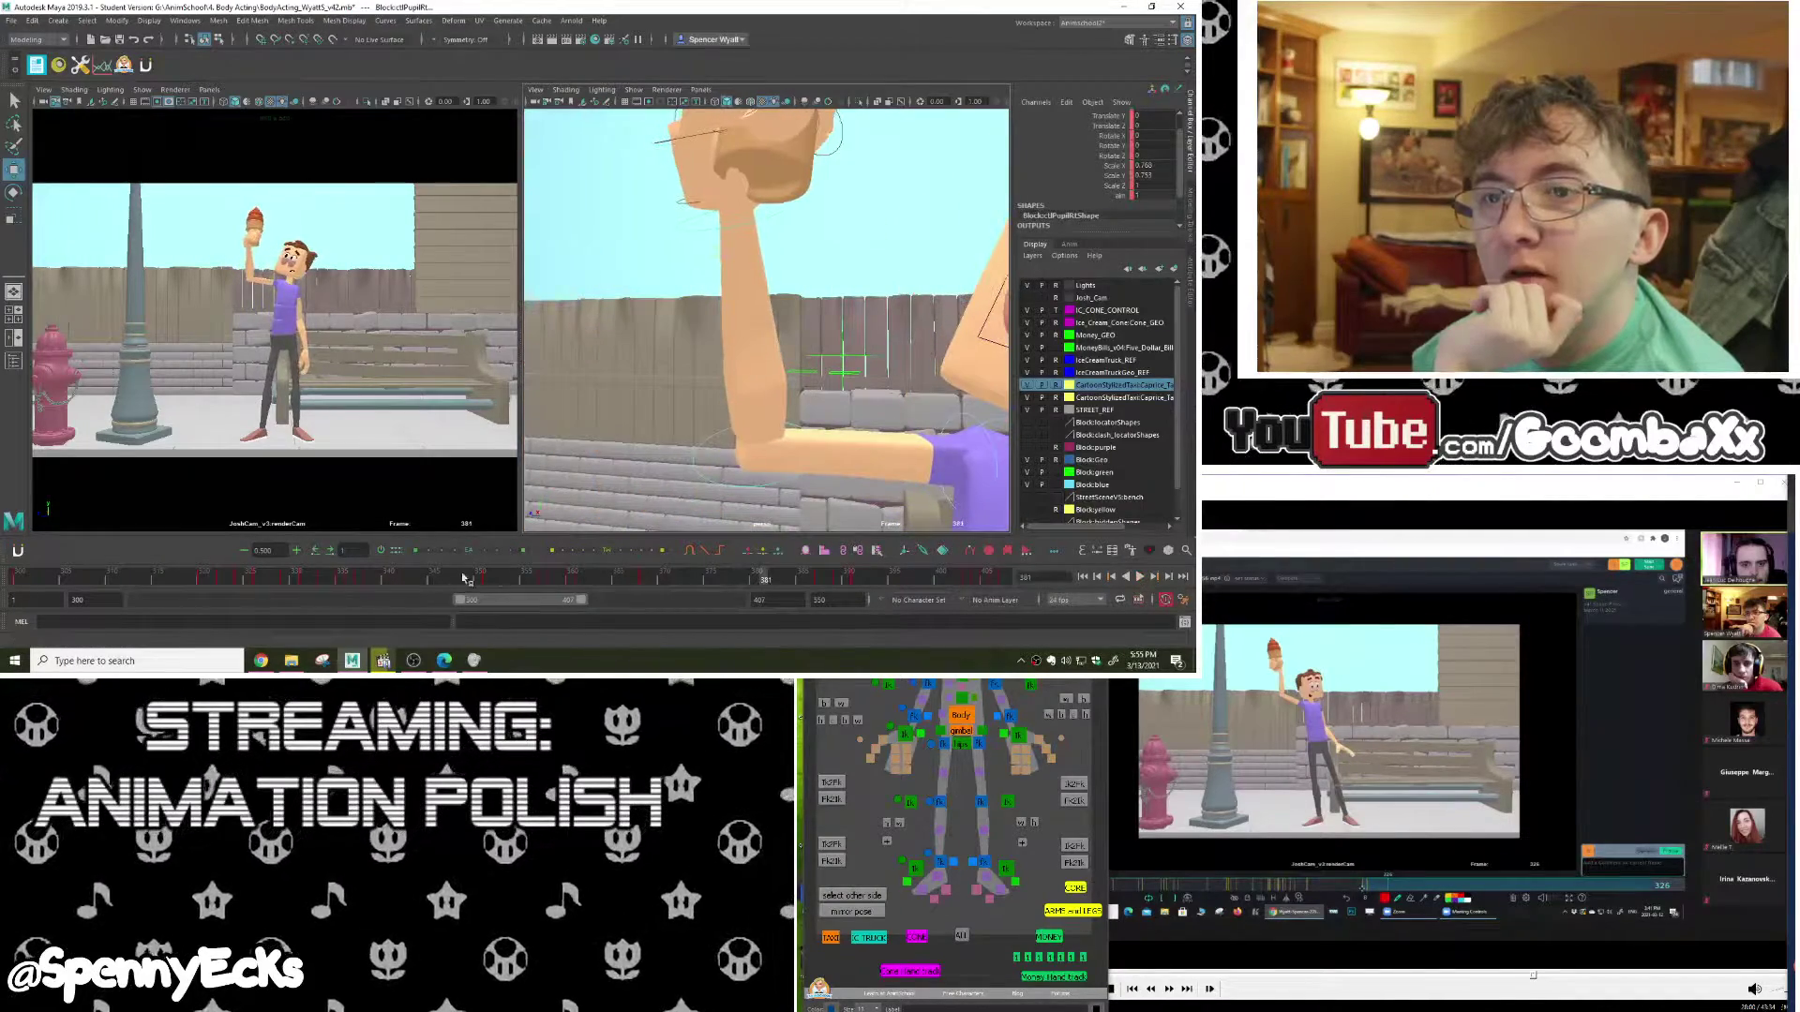
# Step: Return to frame 325 and continue playing the recorded critique for the next note
pyautogui.moveTo(535, 574)
pyautogui.mouseDown()
pyautogui.moveTo(299, 575)
pyautogui.moveTo(577, 593)
pyautogui.moveTo(553, 576)
pyautogui.moveTo(239, 575)
pyautogui.moveTo(85, 544)
pyautogui.moveTo(385, 567)
pyautogui.moveTo(194, 569)
pyautogui.moveTo(252, 564)
pyautogui.mouseUp()
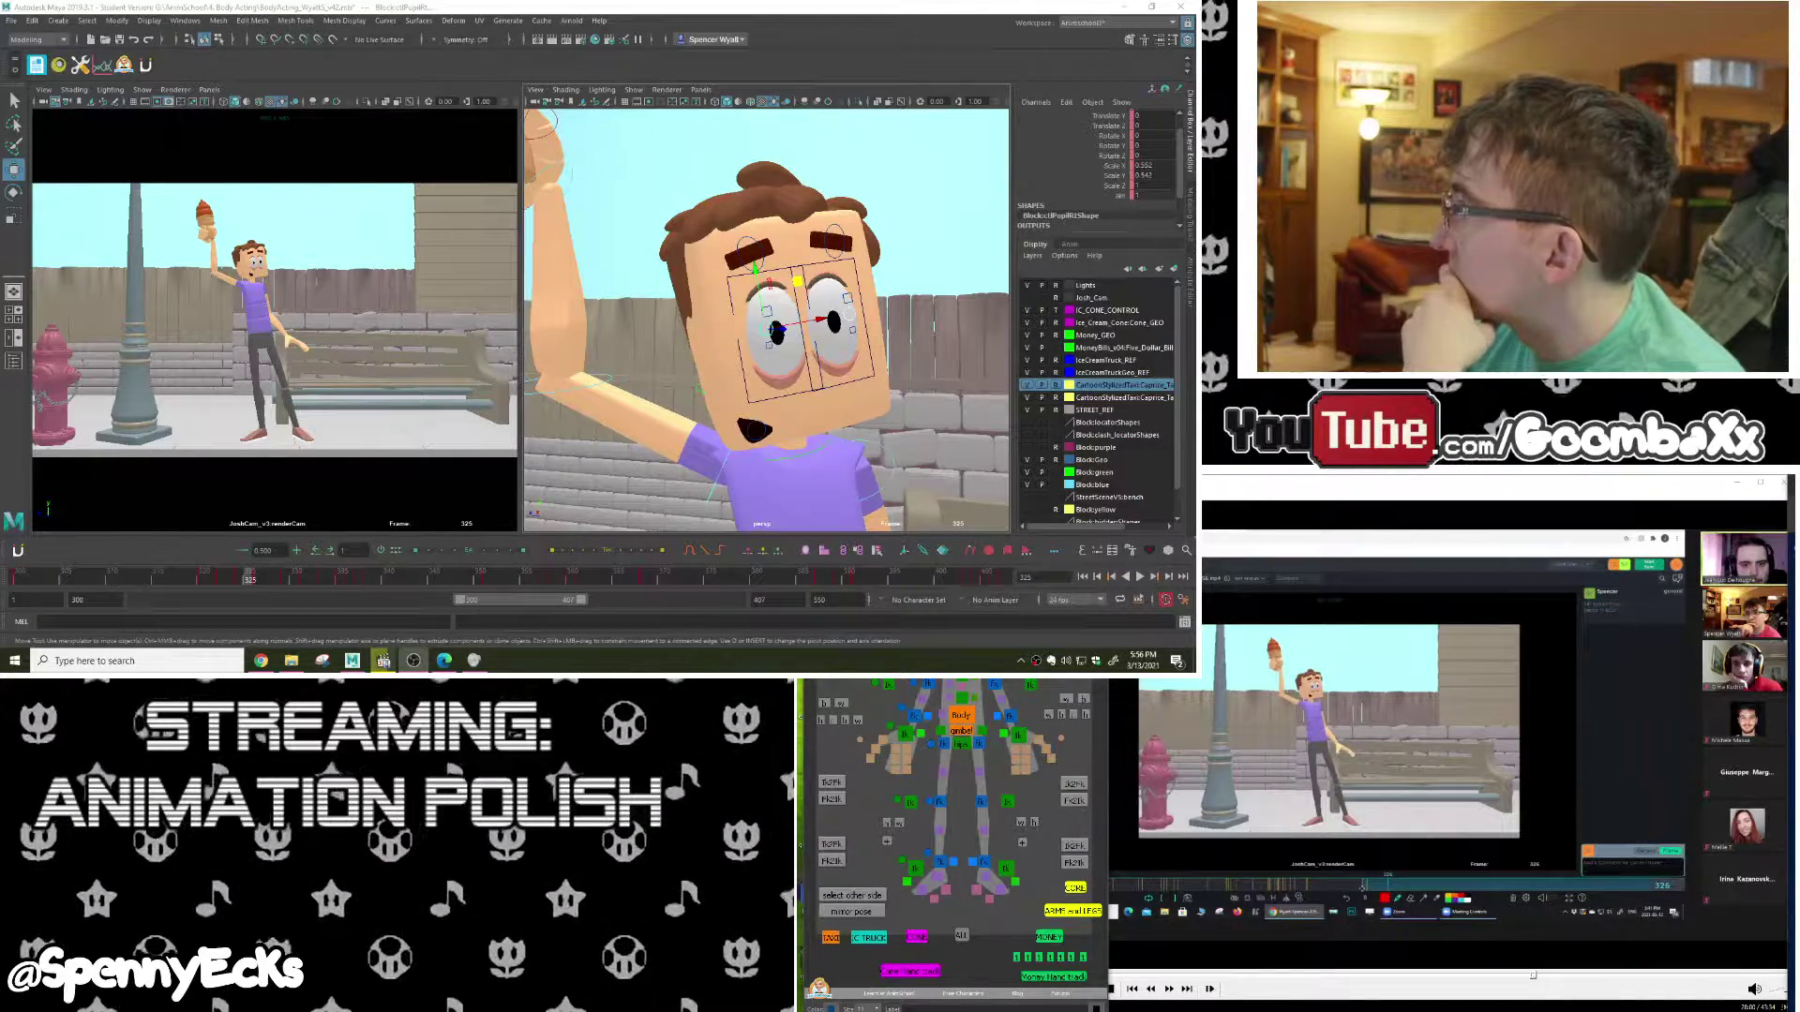
pyautogui.click(1392, 773)
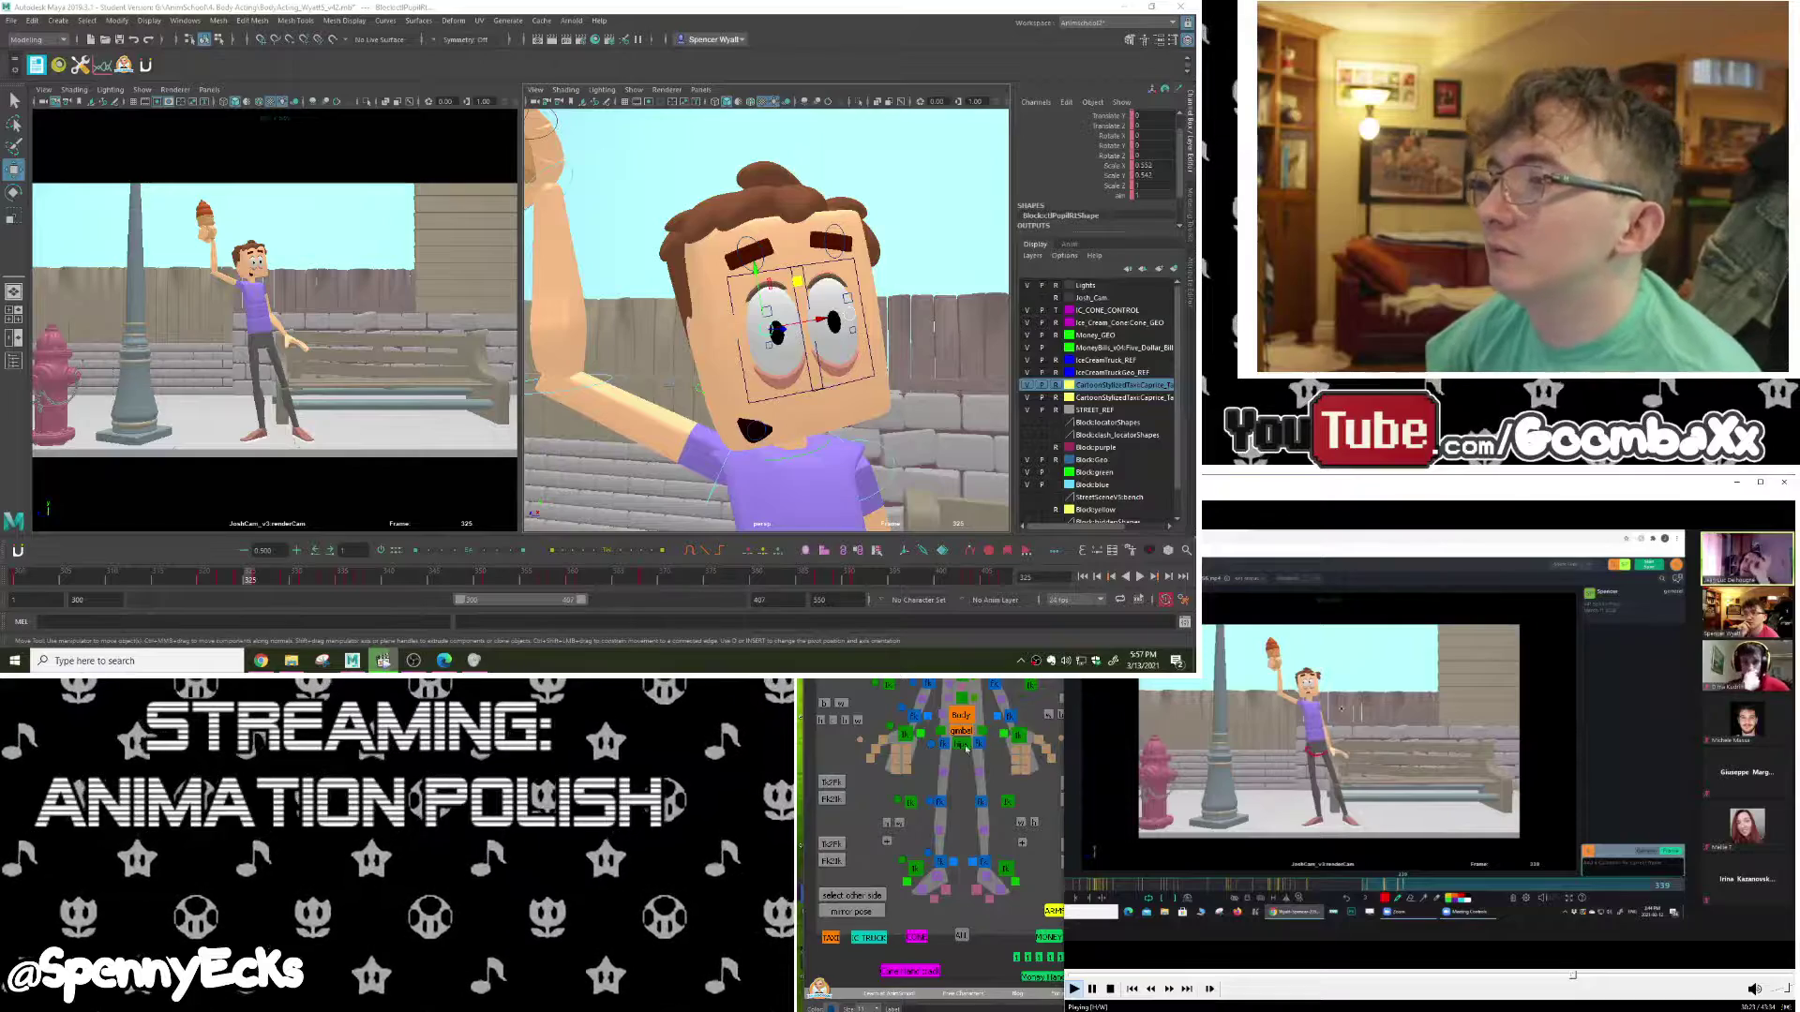
# Step: Turn on a motion trail for the body control at frame 325, with the hips in view, and save the scene
pyautogui.click(961, 716)
pyautogui.scroll(-6, 796, 343)
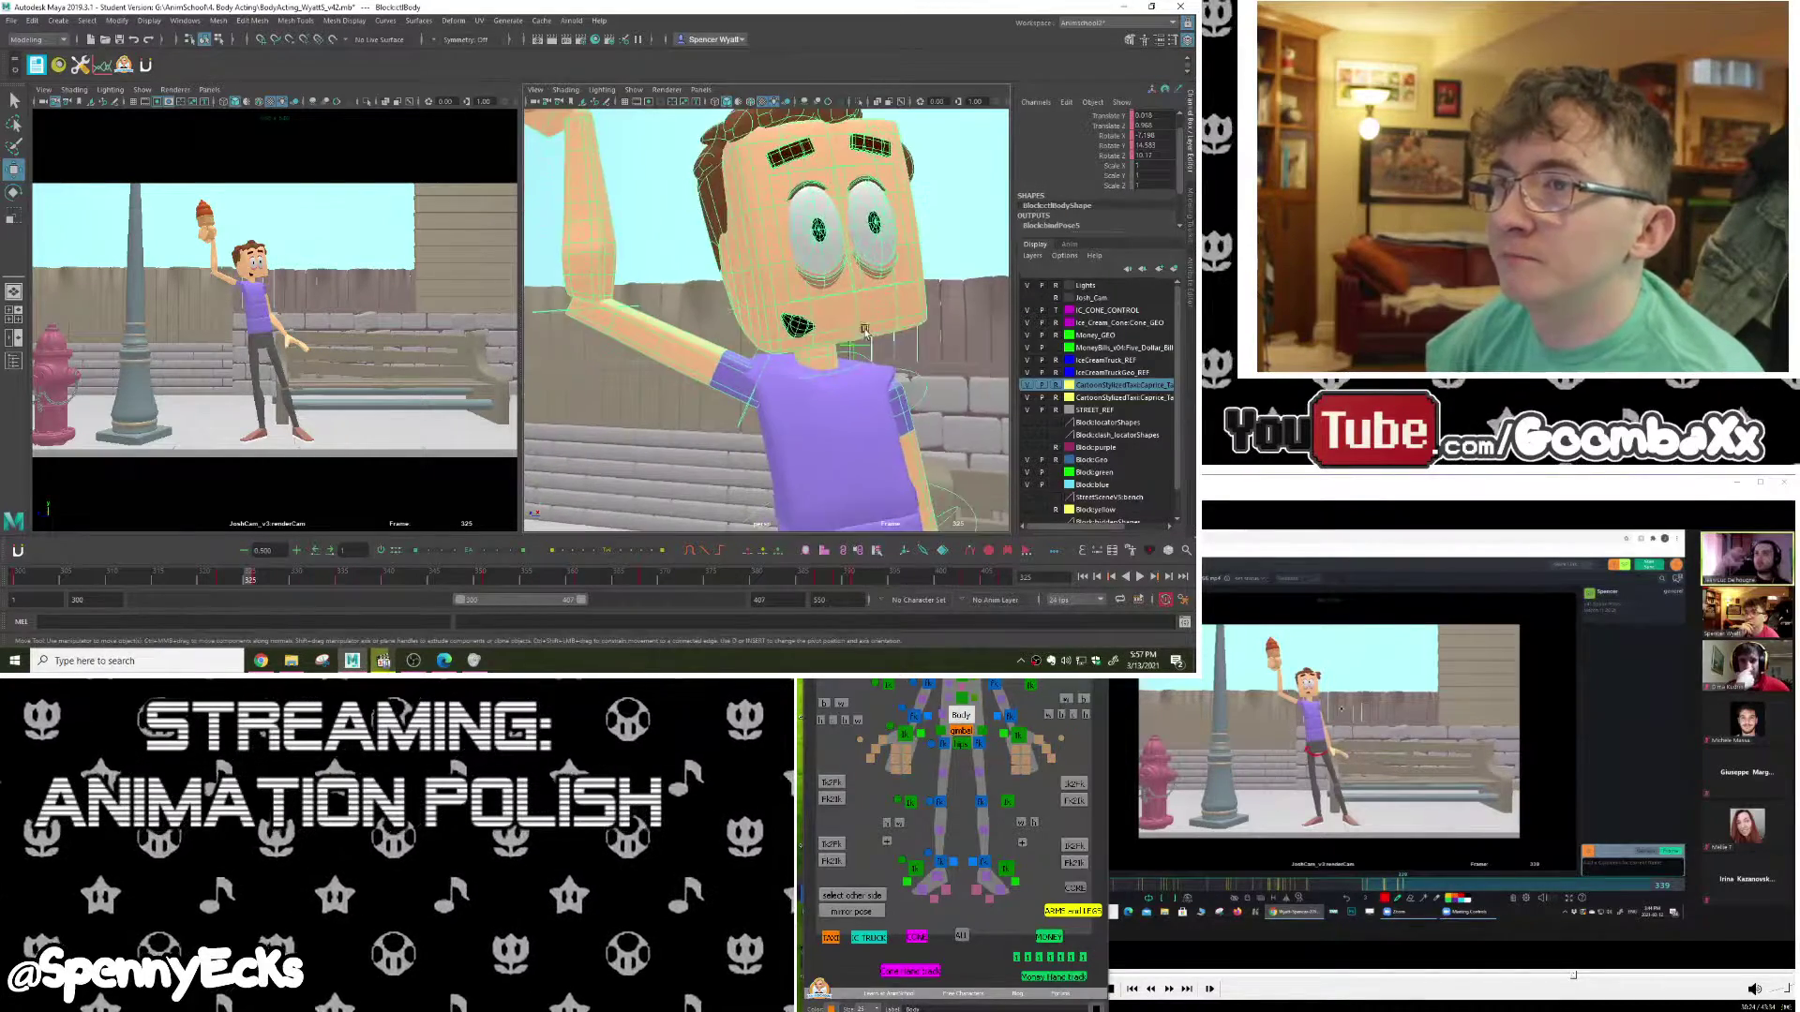
pyautogui.keyDown('alt'); pyautogui.moveTo(795, 343); pyautogui.dragTo(818, 234, button='middle'); pyautogui.keyUp('alt')
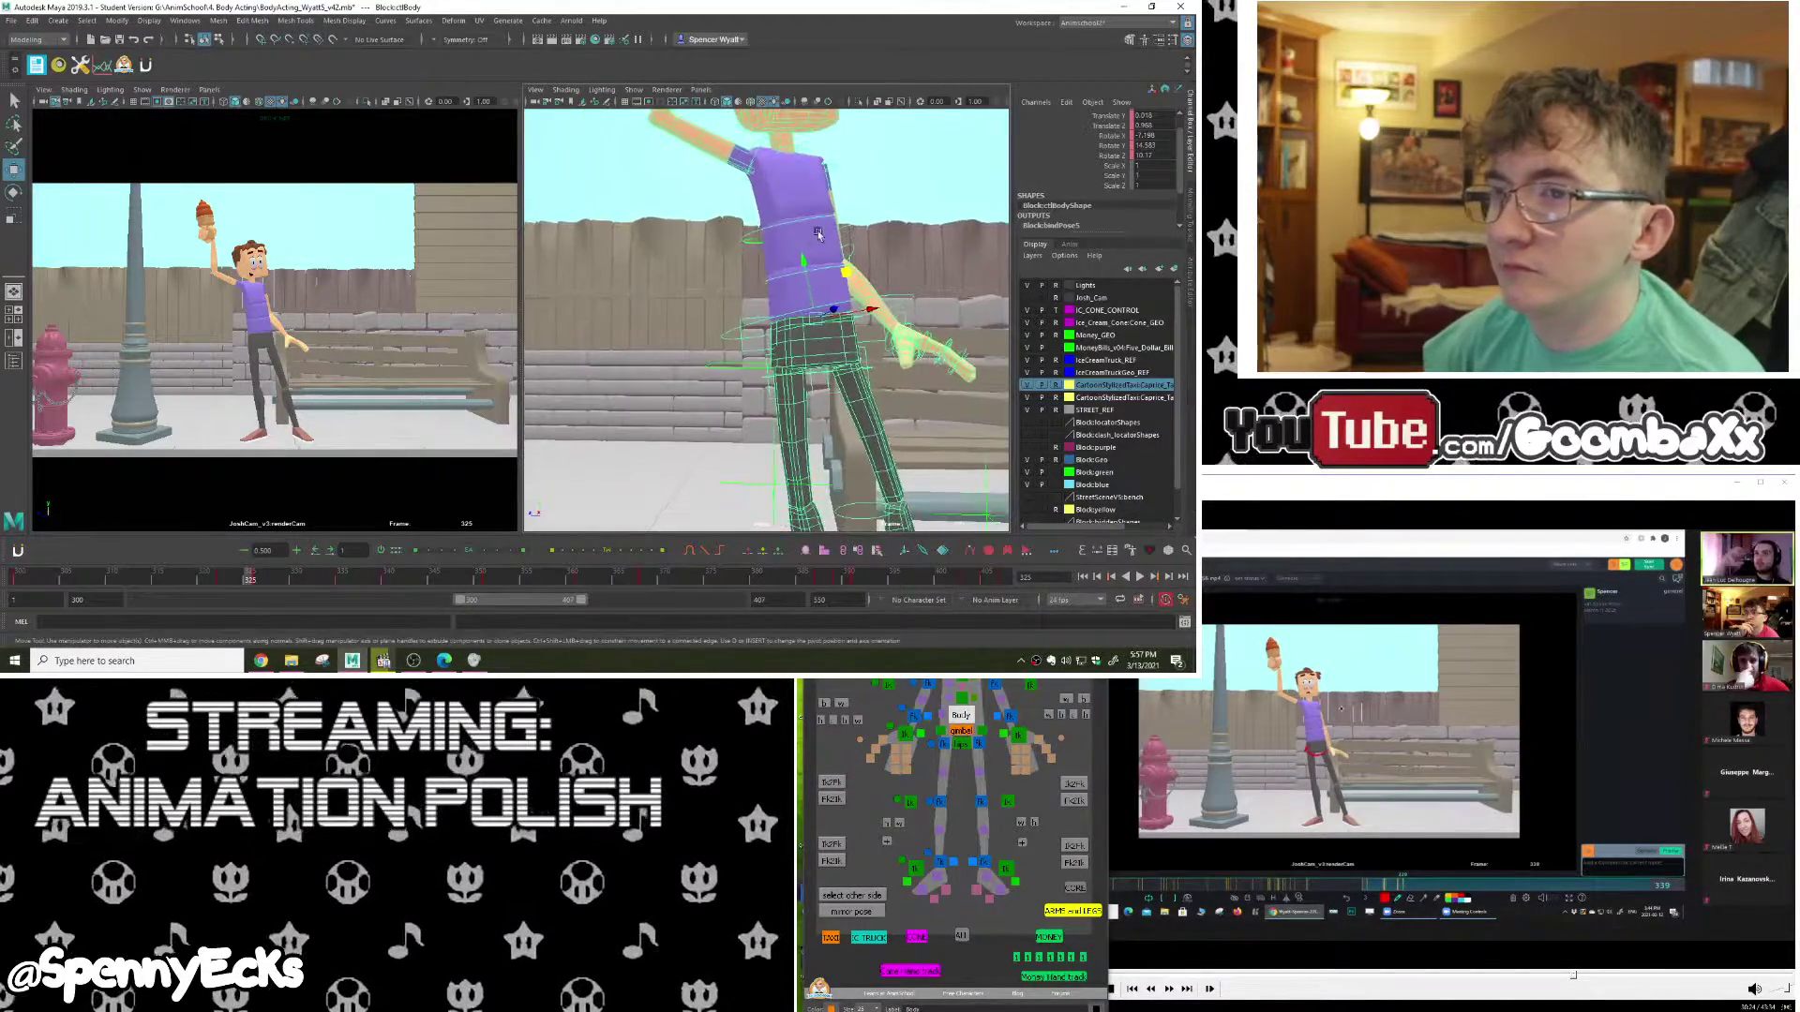
pyautogui.click(975, 531)
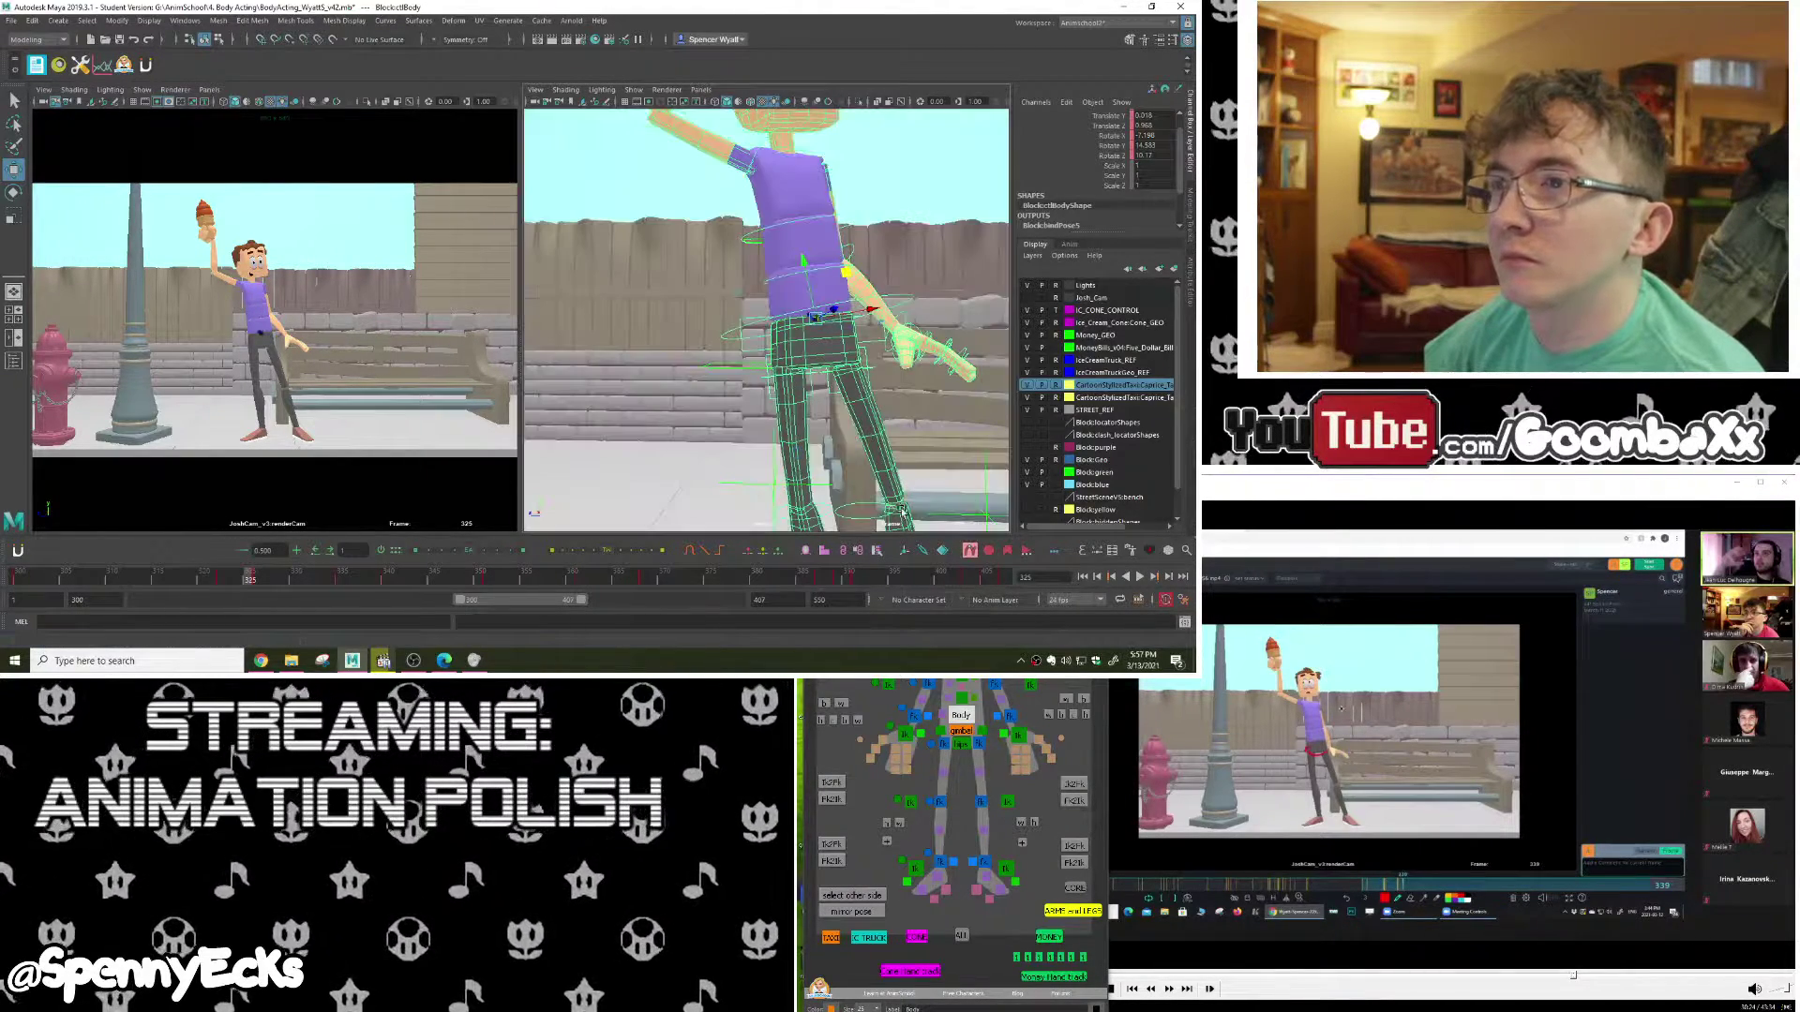
pyautogui.scroll(6, 999, 440)
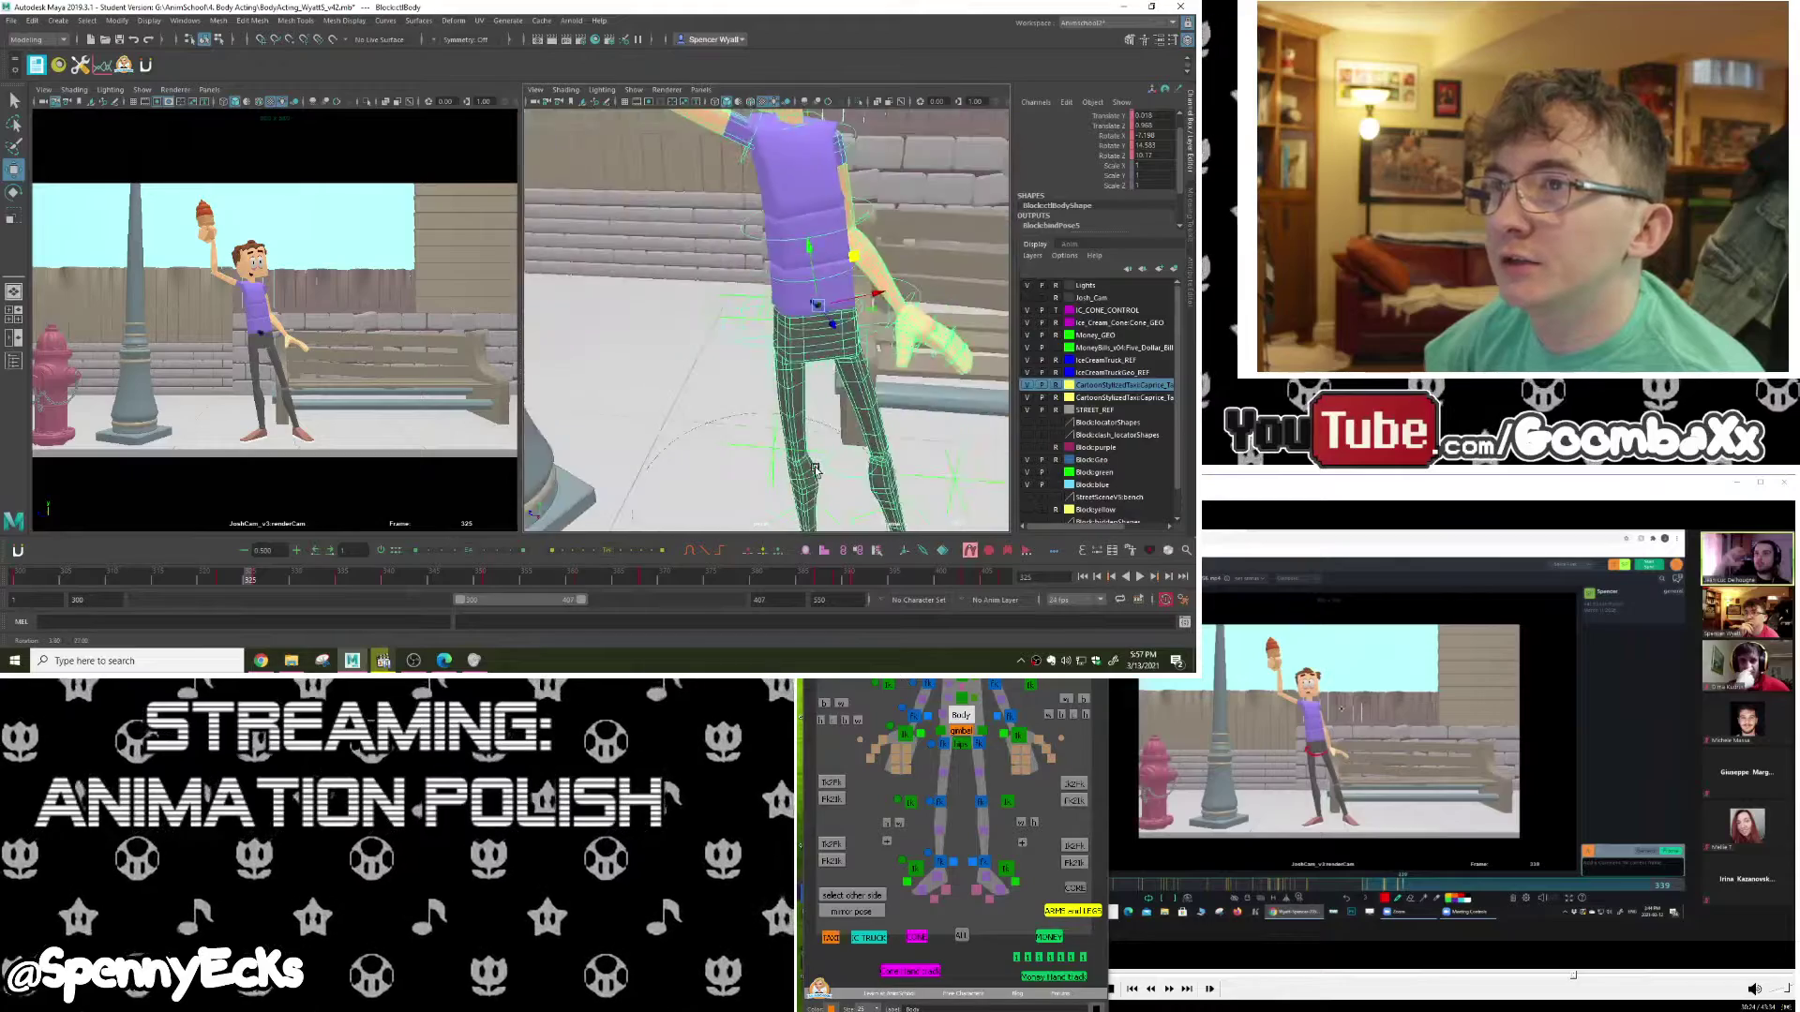
pyautogui.keyDown('alt'); pyautogui.moveTo(888, 387); pyautogui.dragTo(836, 420); pyautogui.keyUp('alt')
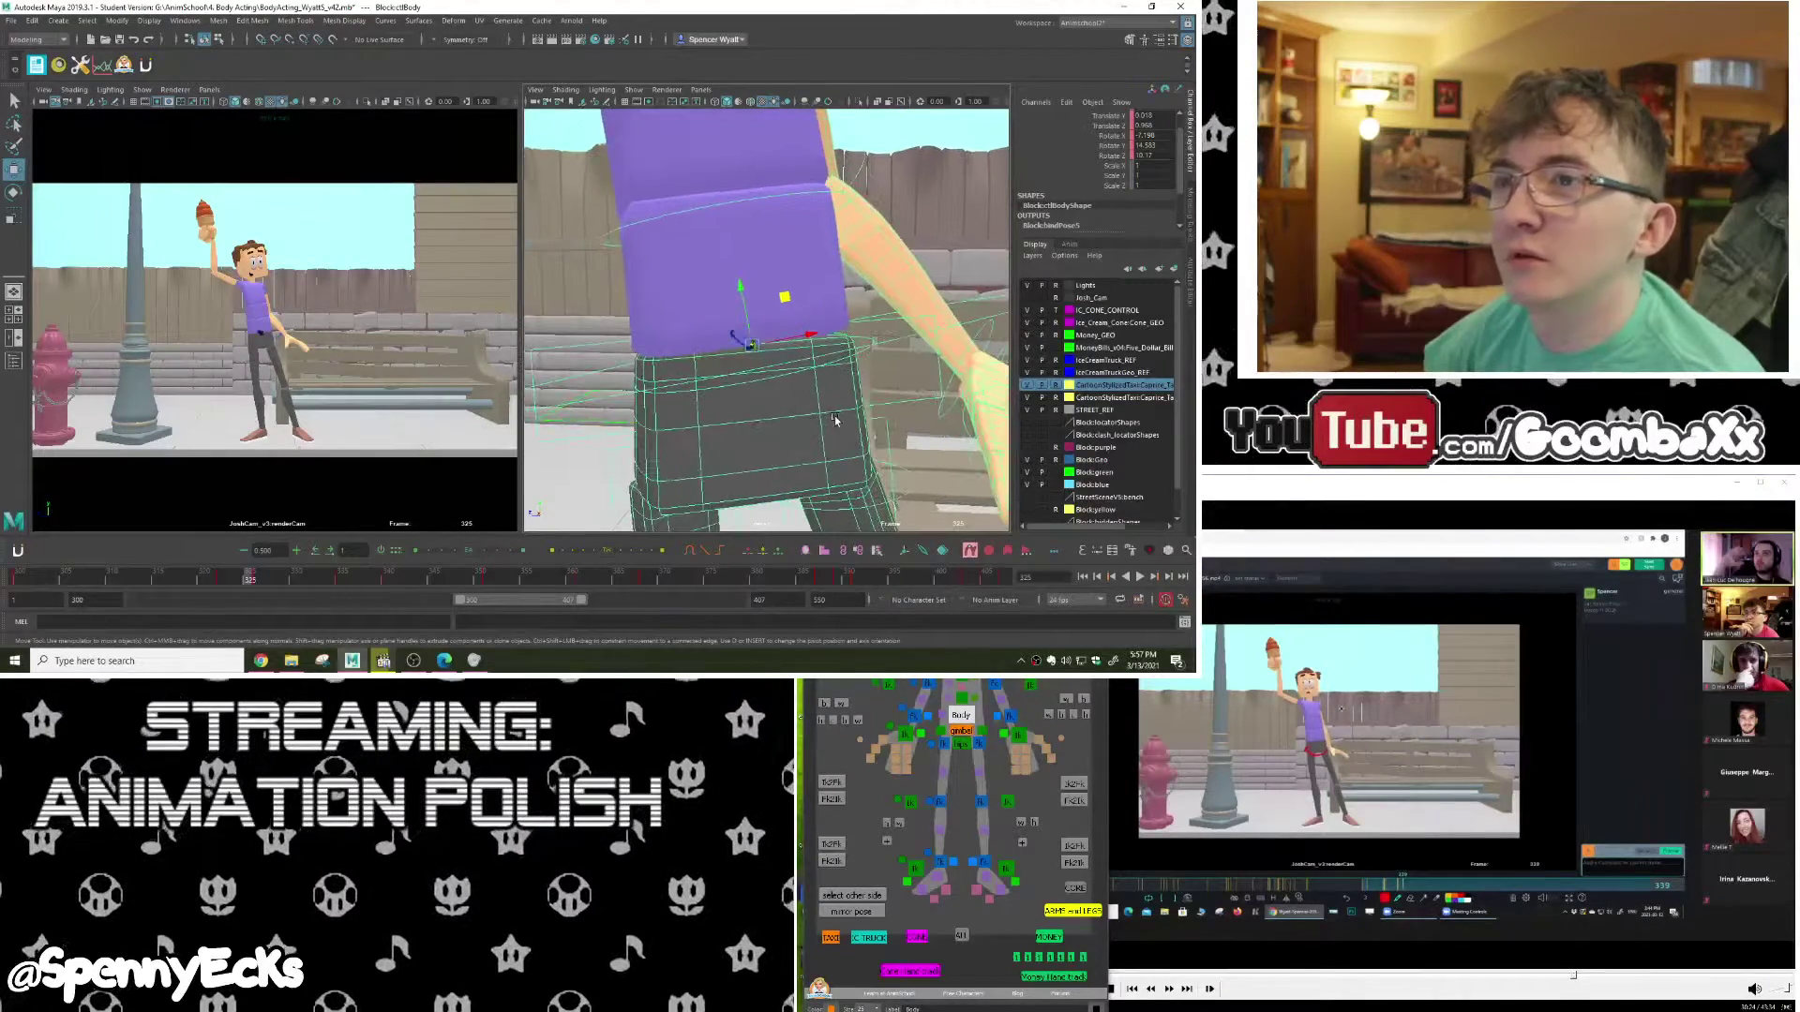
pyautogui.click(12, 21)
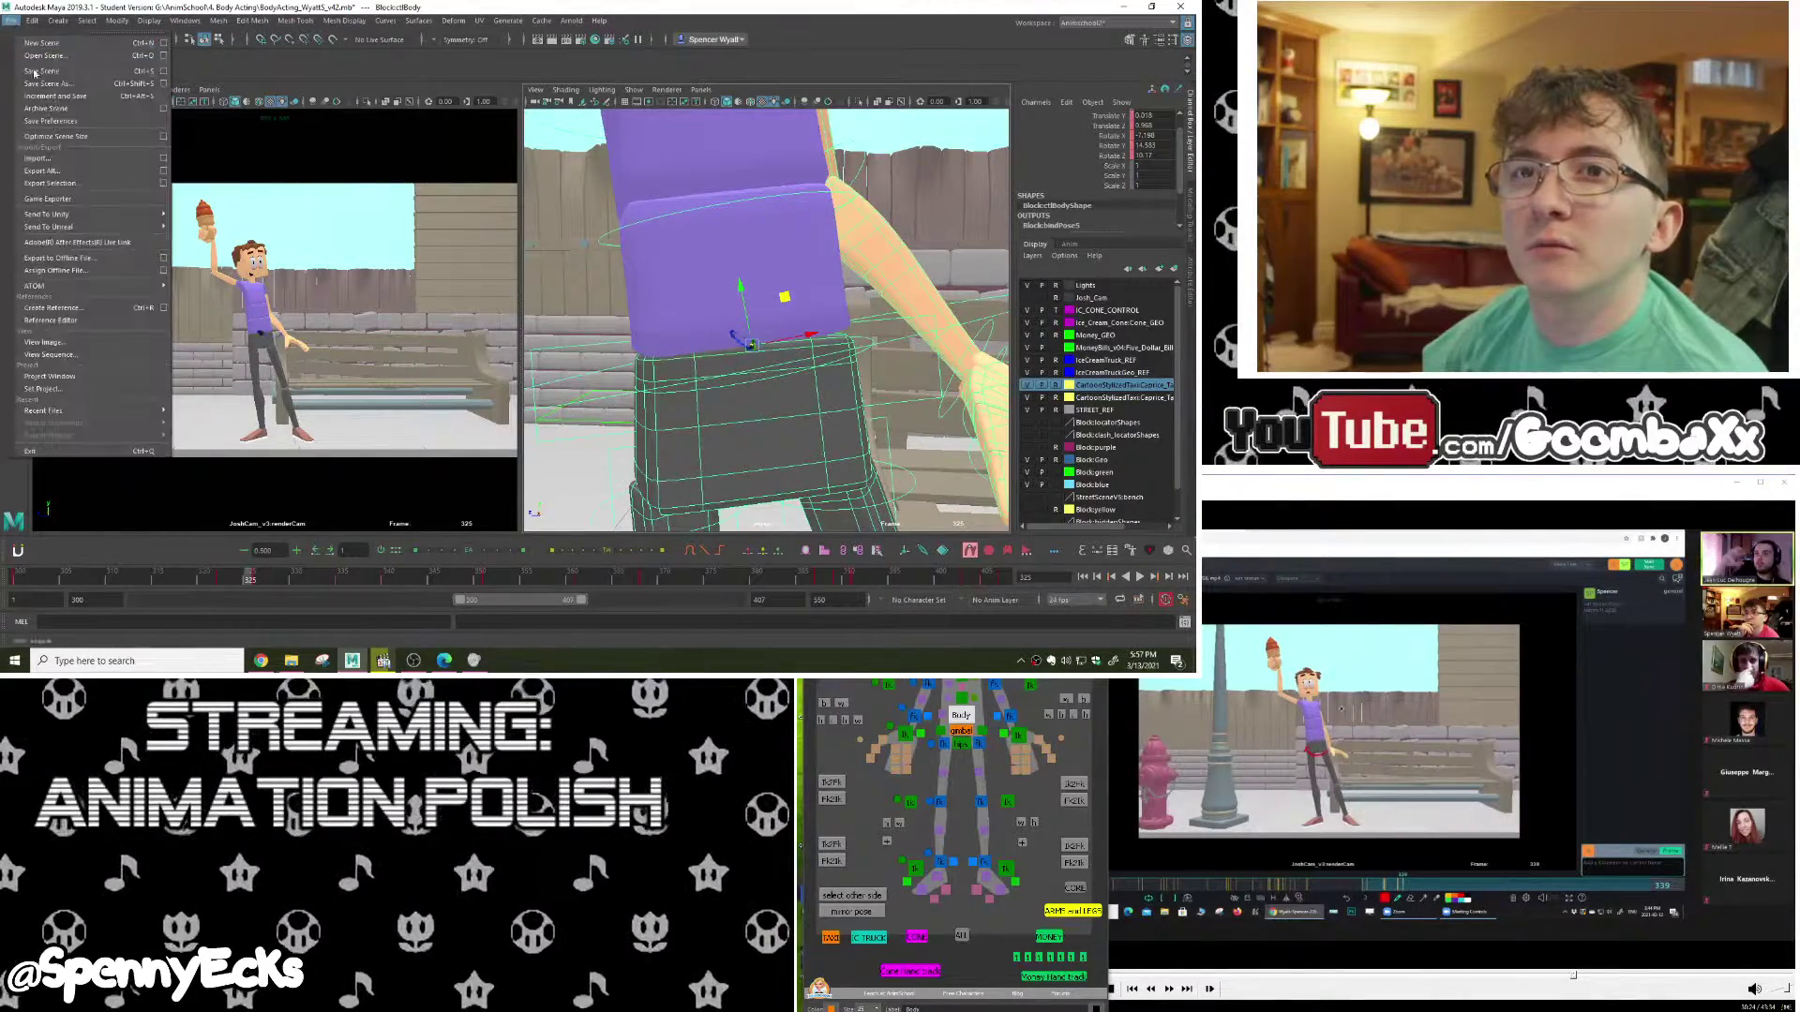
pyautogui.click(58, 72)
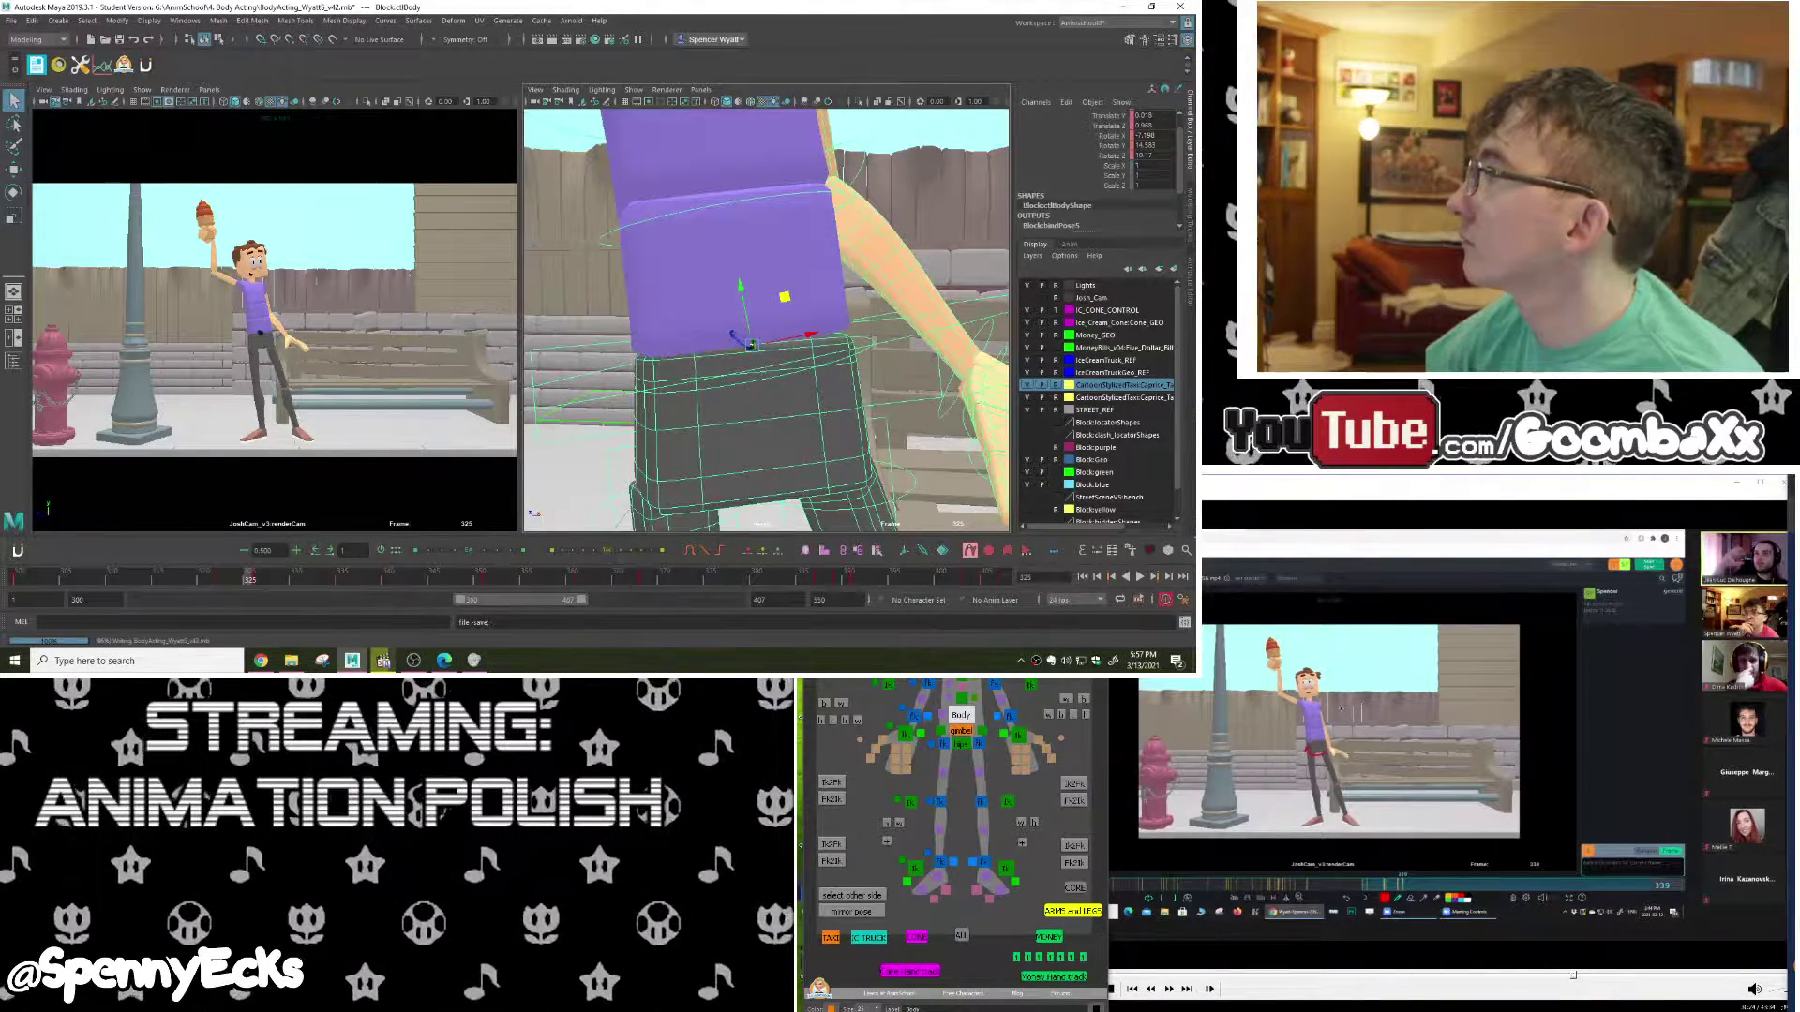
# Step: Look through the motion trail options for the body control with the hips in close view
pyautogui.press('w')
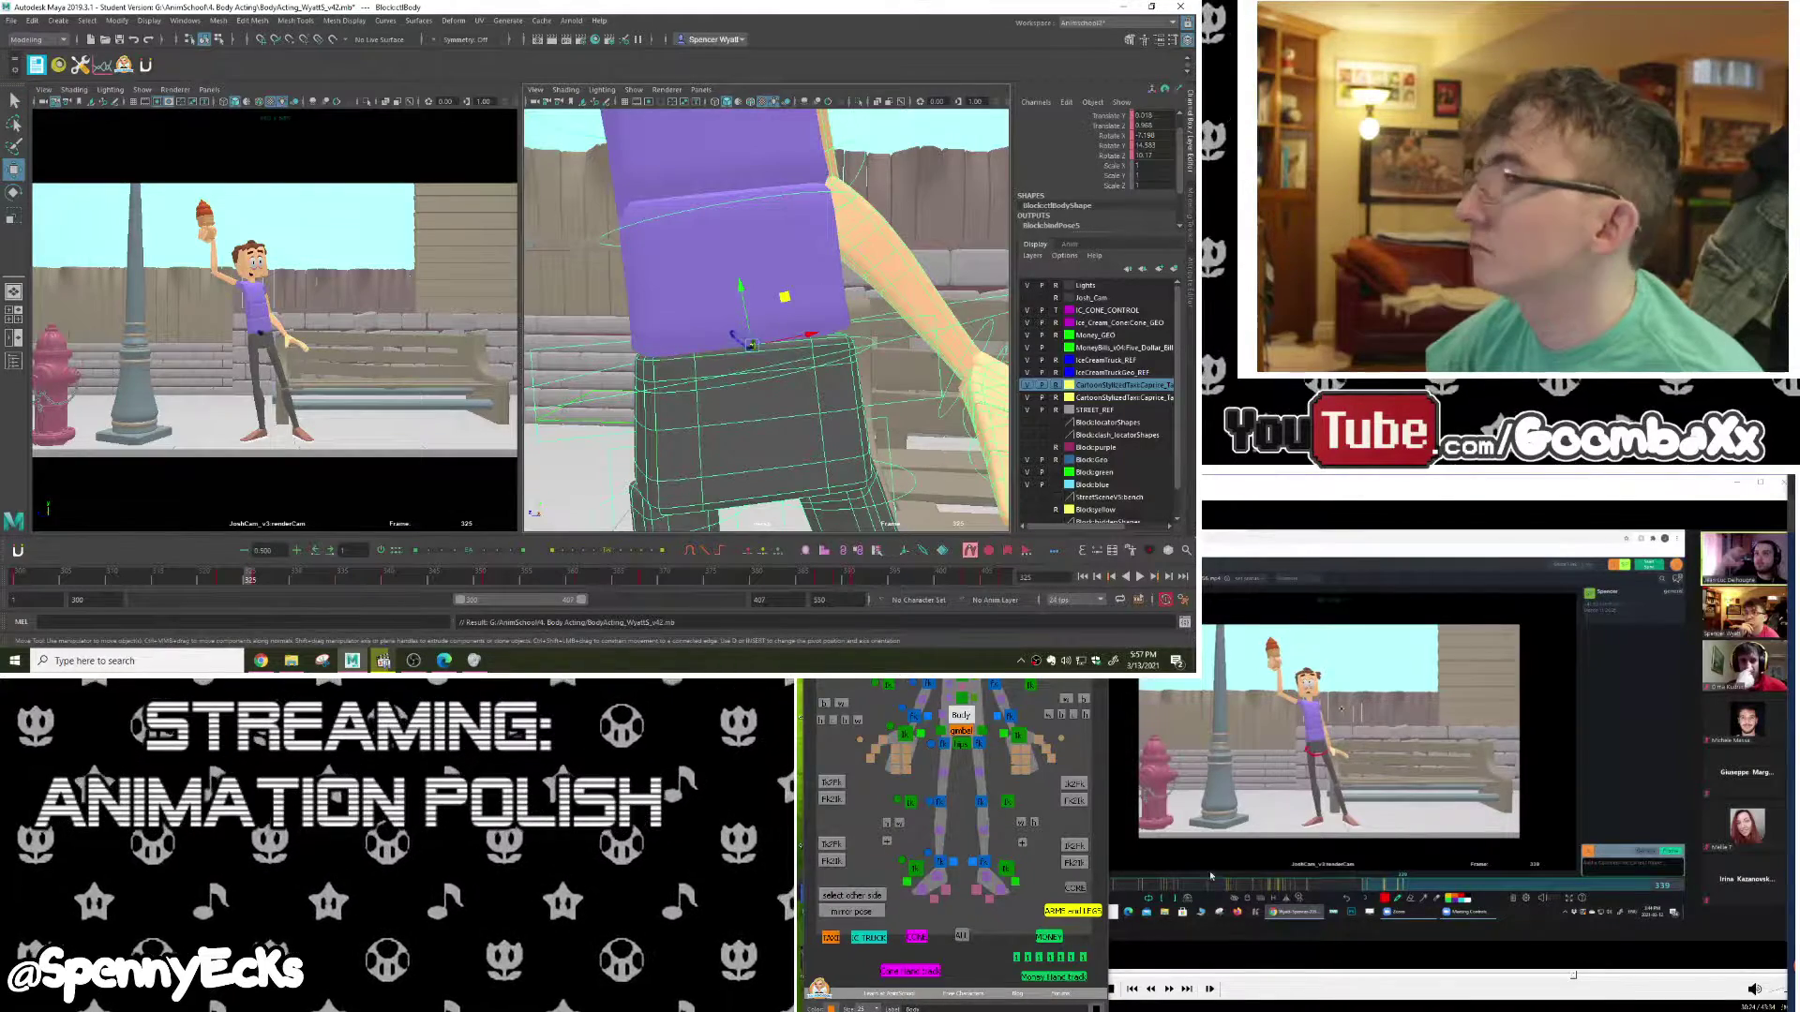
pyautogui.keyDown('alt'); pyautogui.moveTo(649, 401); pyautogui.dragTo(961, 344, button='right'); pyautogui.keyUp('alt')
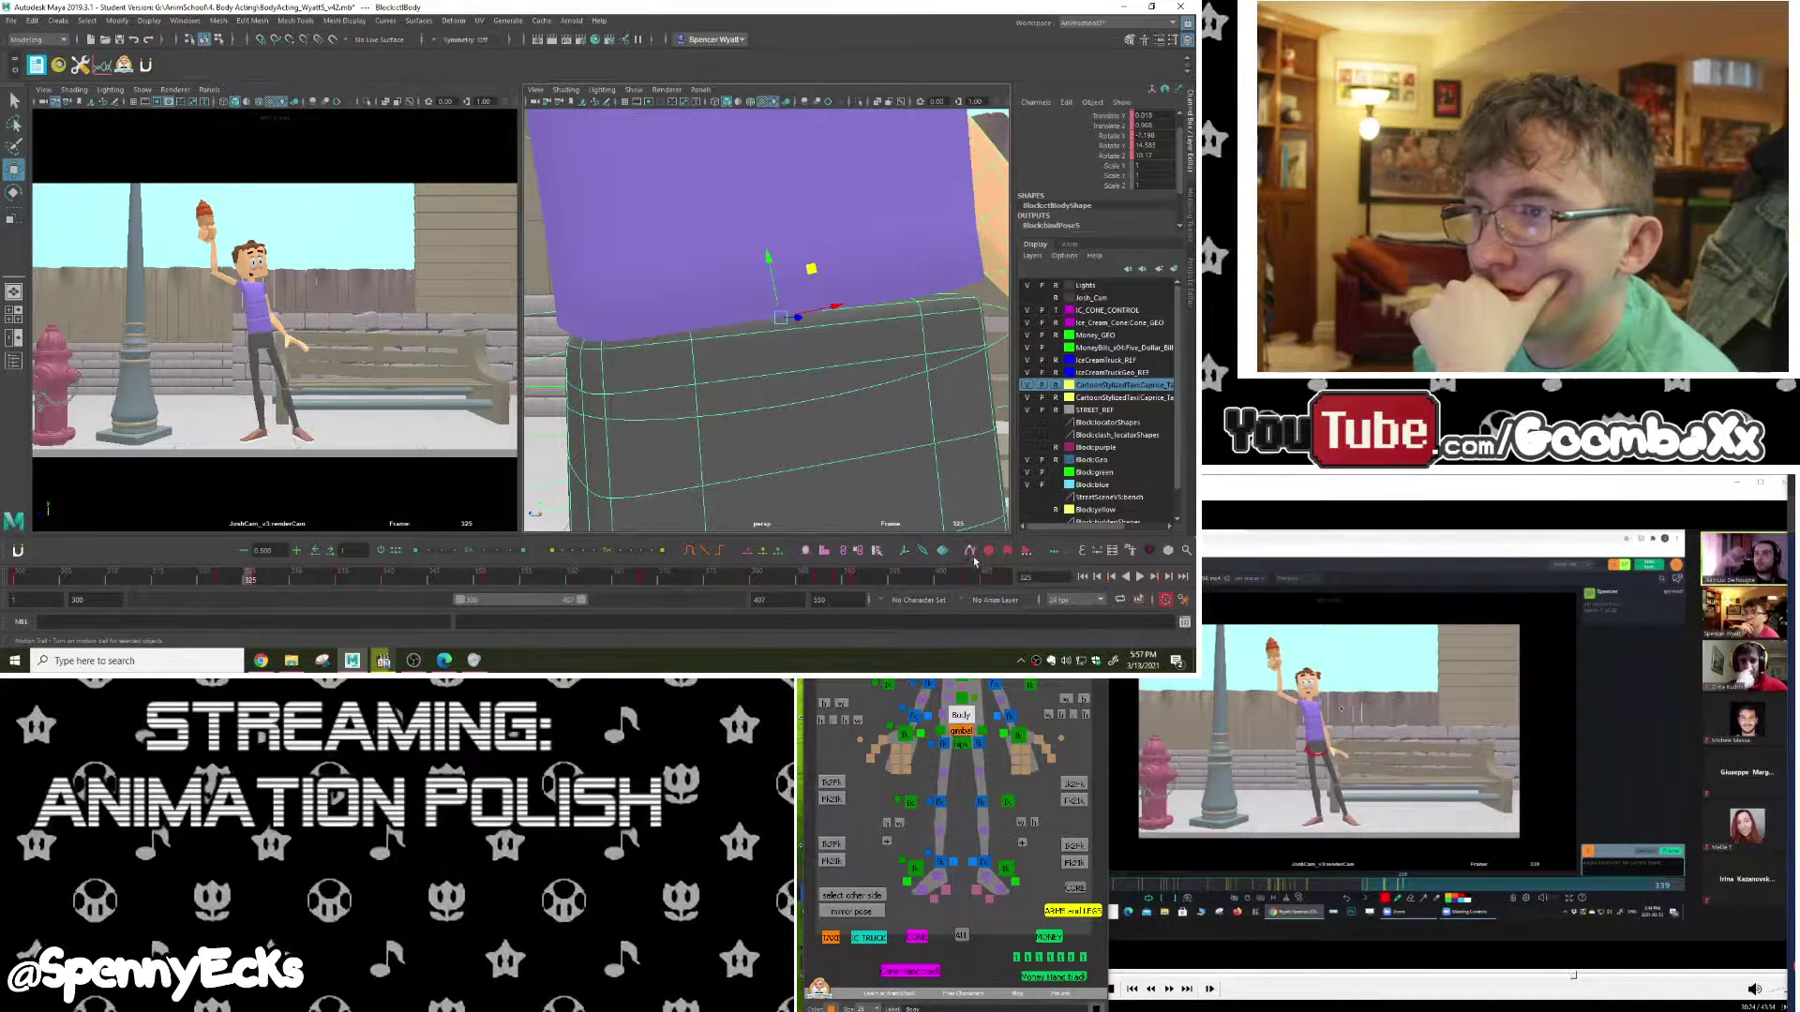
pyautogui.rightClick(966, 544)
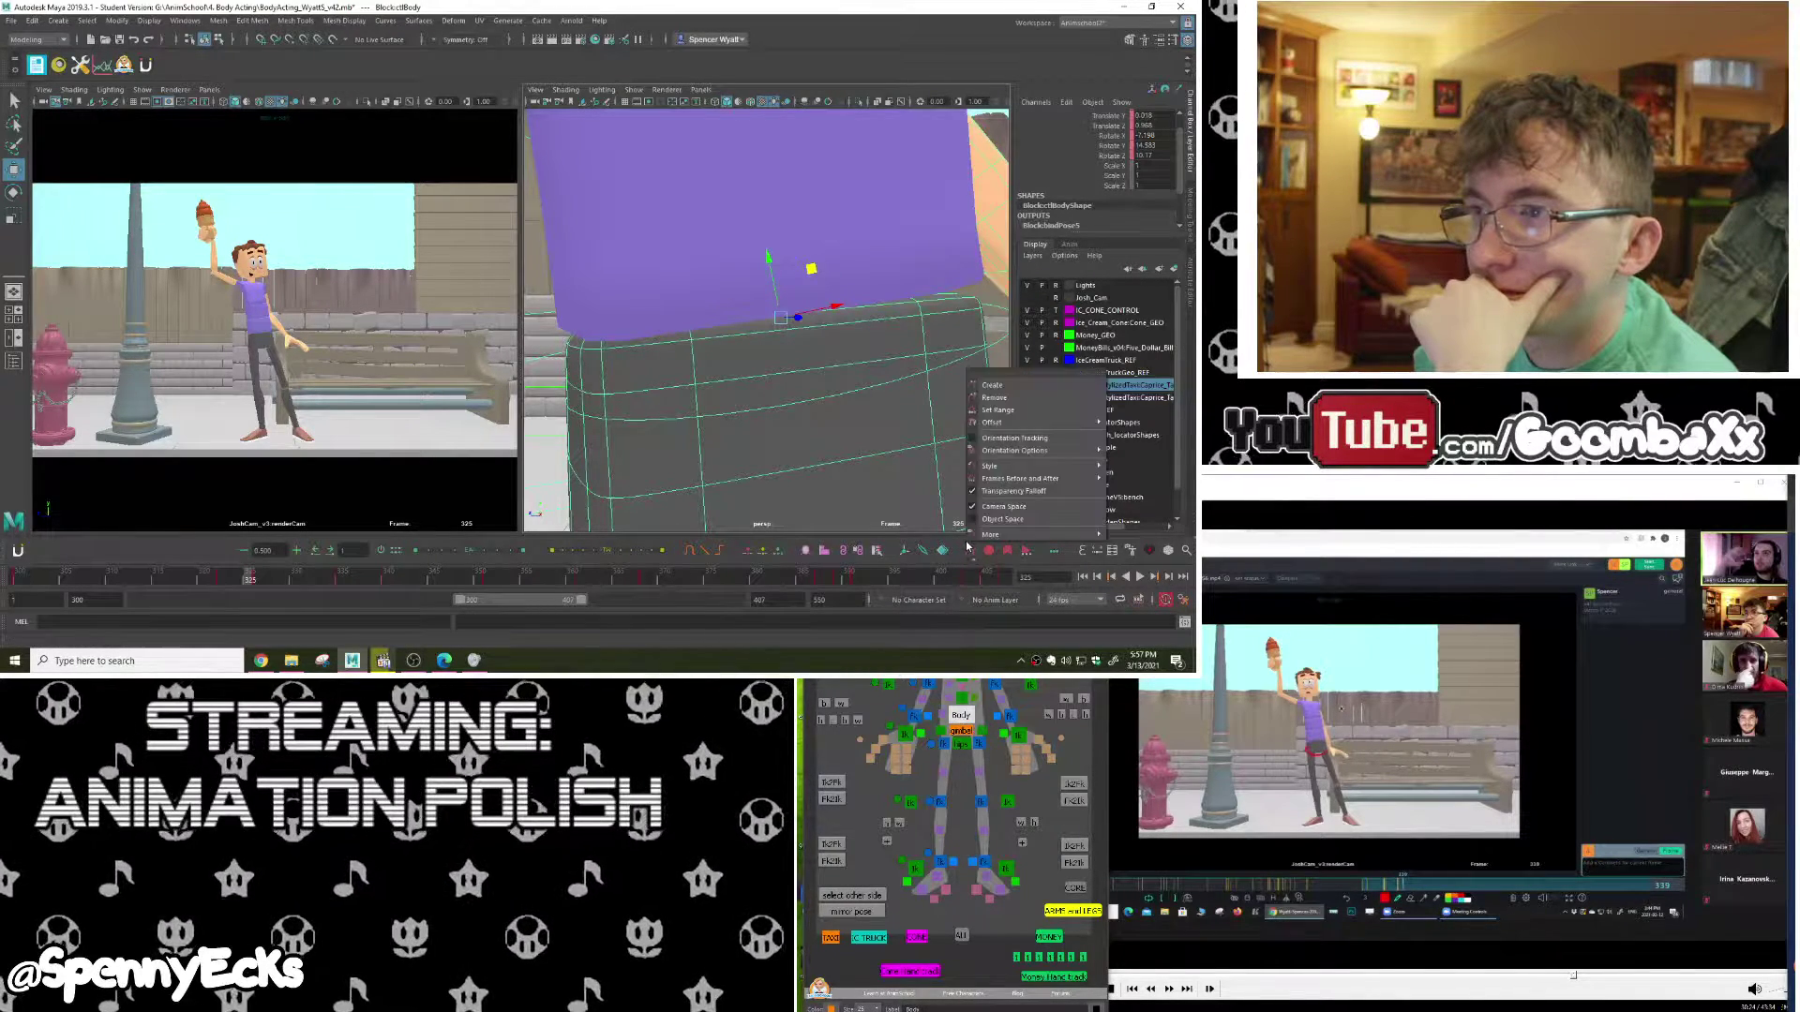
pyautogui.moveTo(1061, 478)
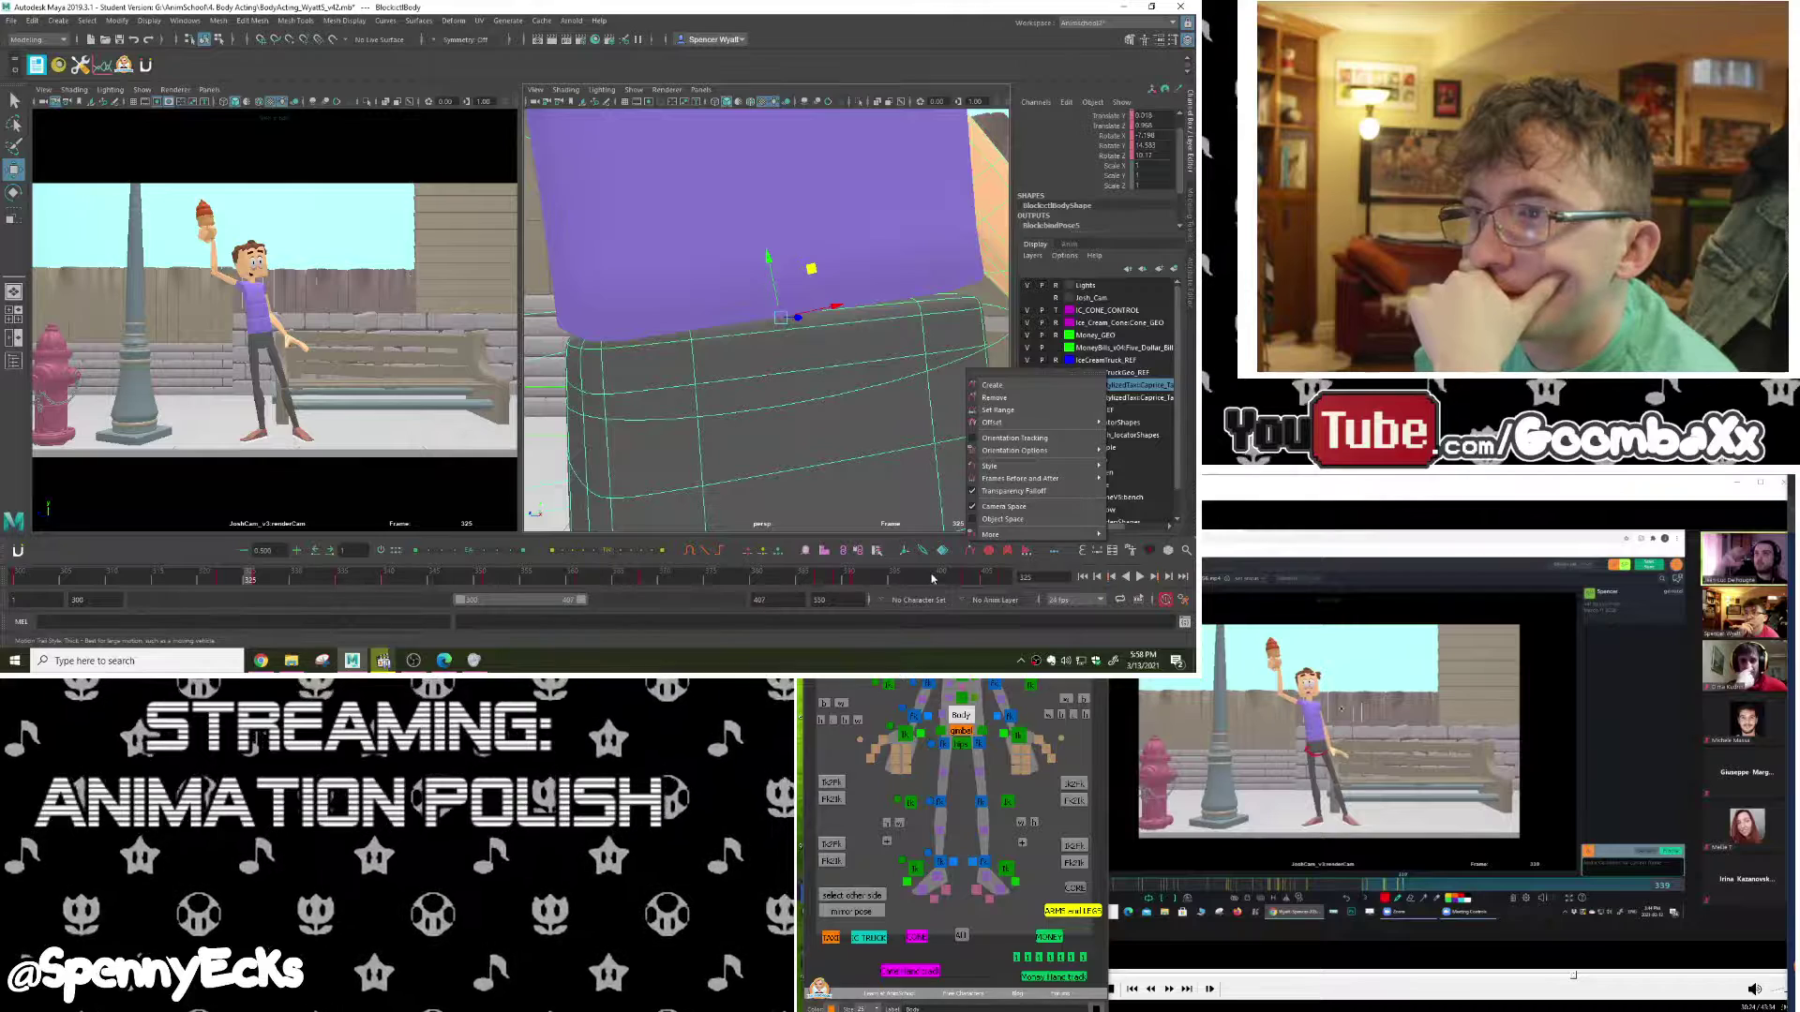
pyautogui.click(247, 582)
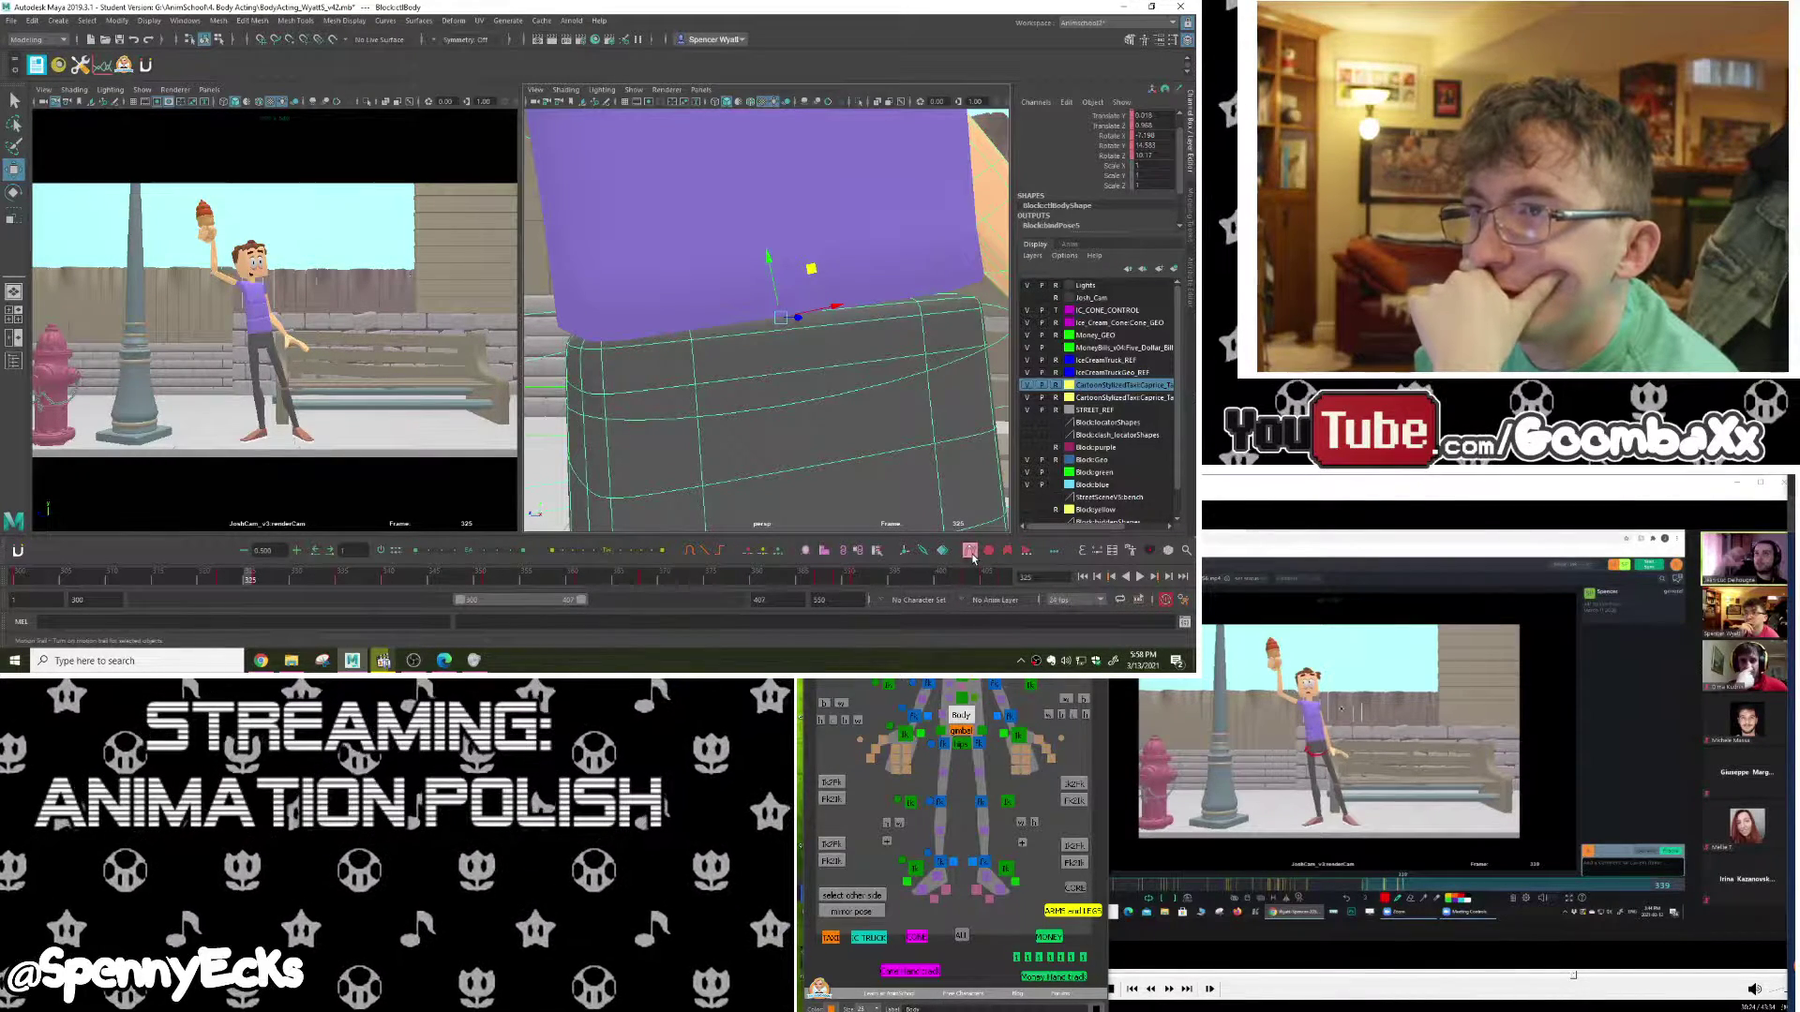
# Step: Scrub to frame 335 and inspect the body control's motion trail around the hips up close
pyautogui.scroll(-5, 841, 384)
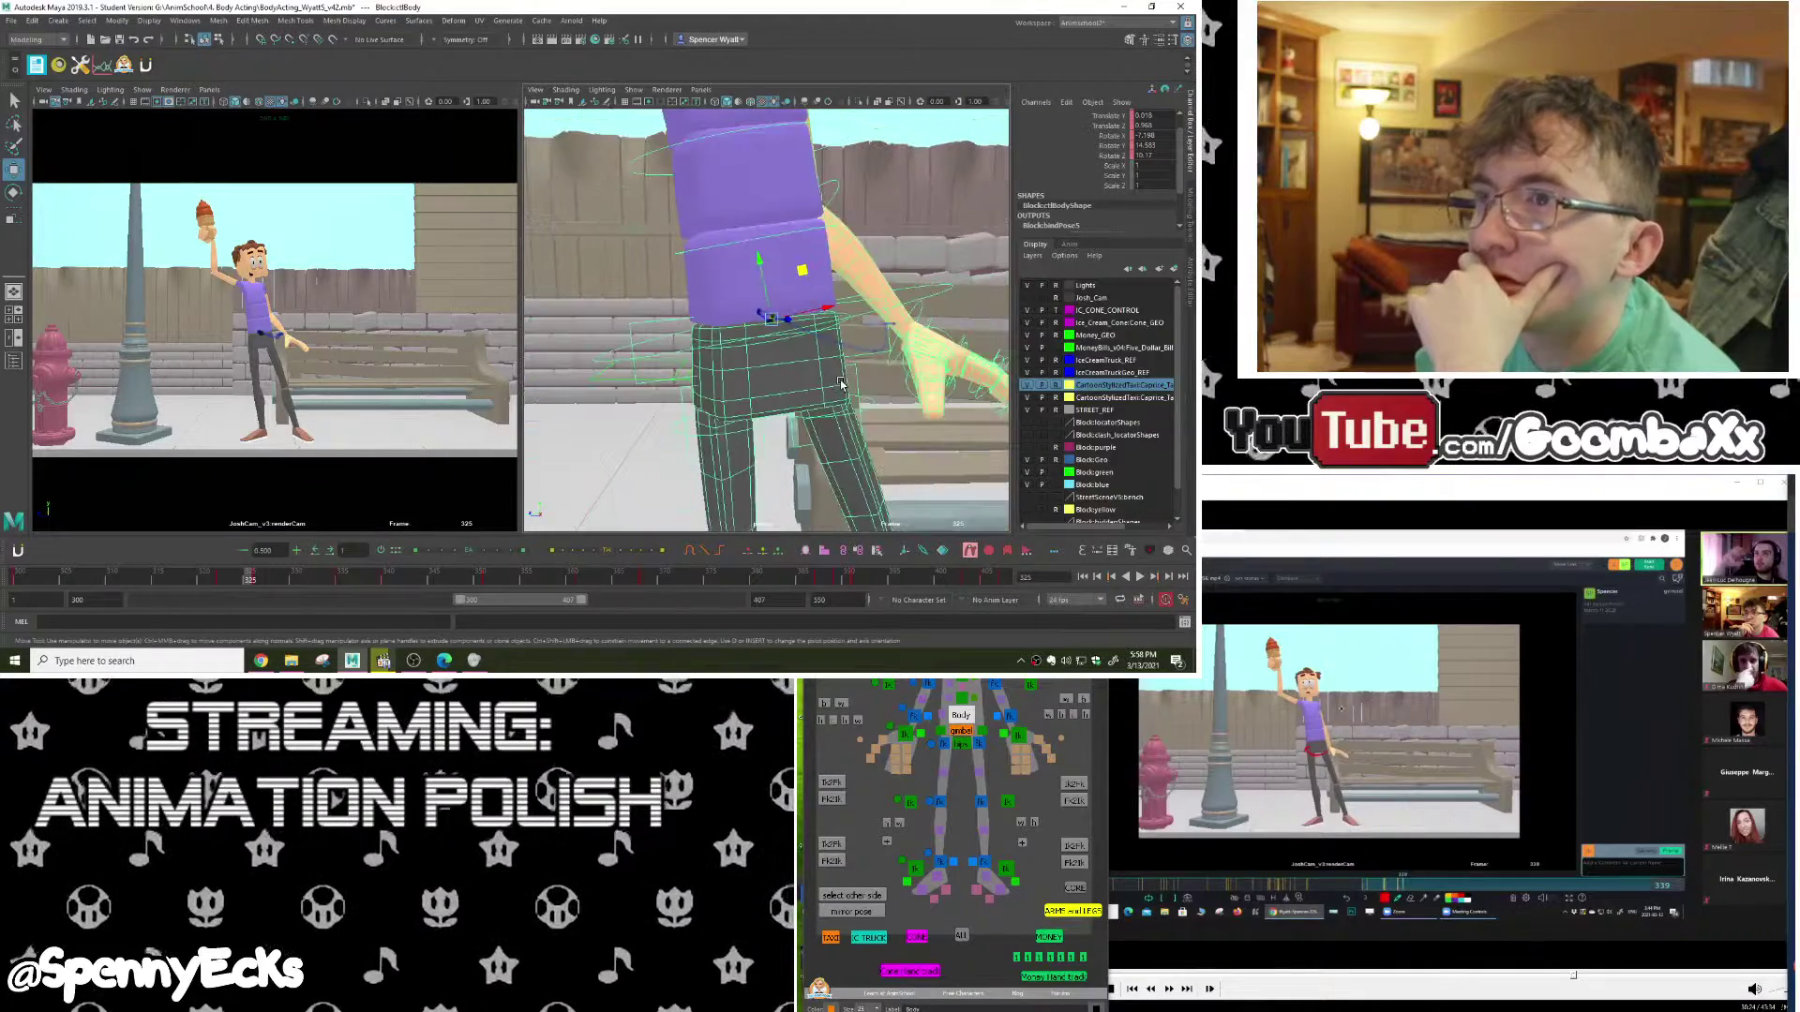
pyautogui.scroll(3, 849, 361)
pyautogui.scroll(-5, 854, 354)
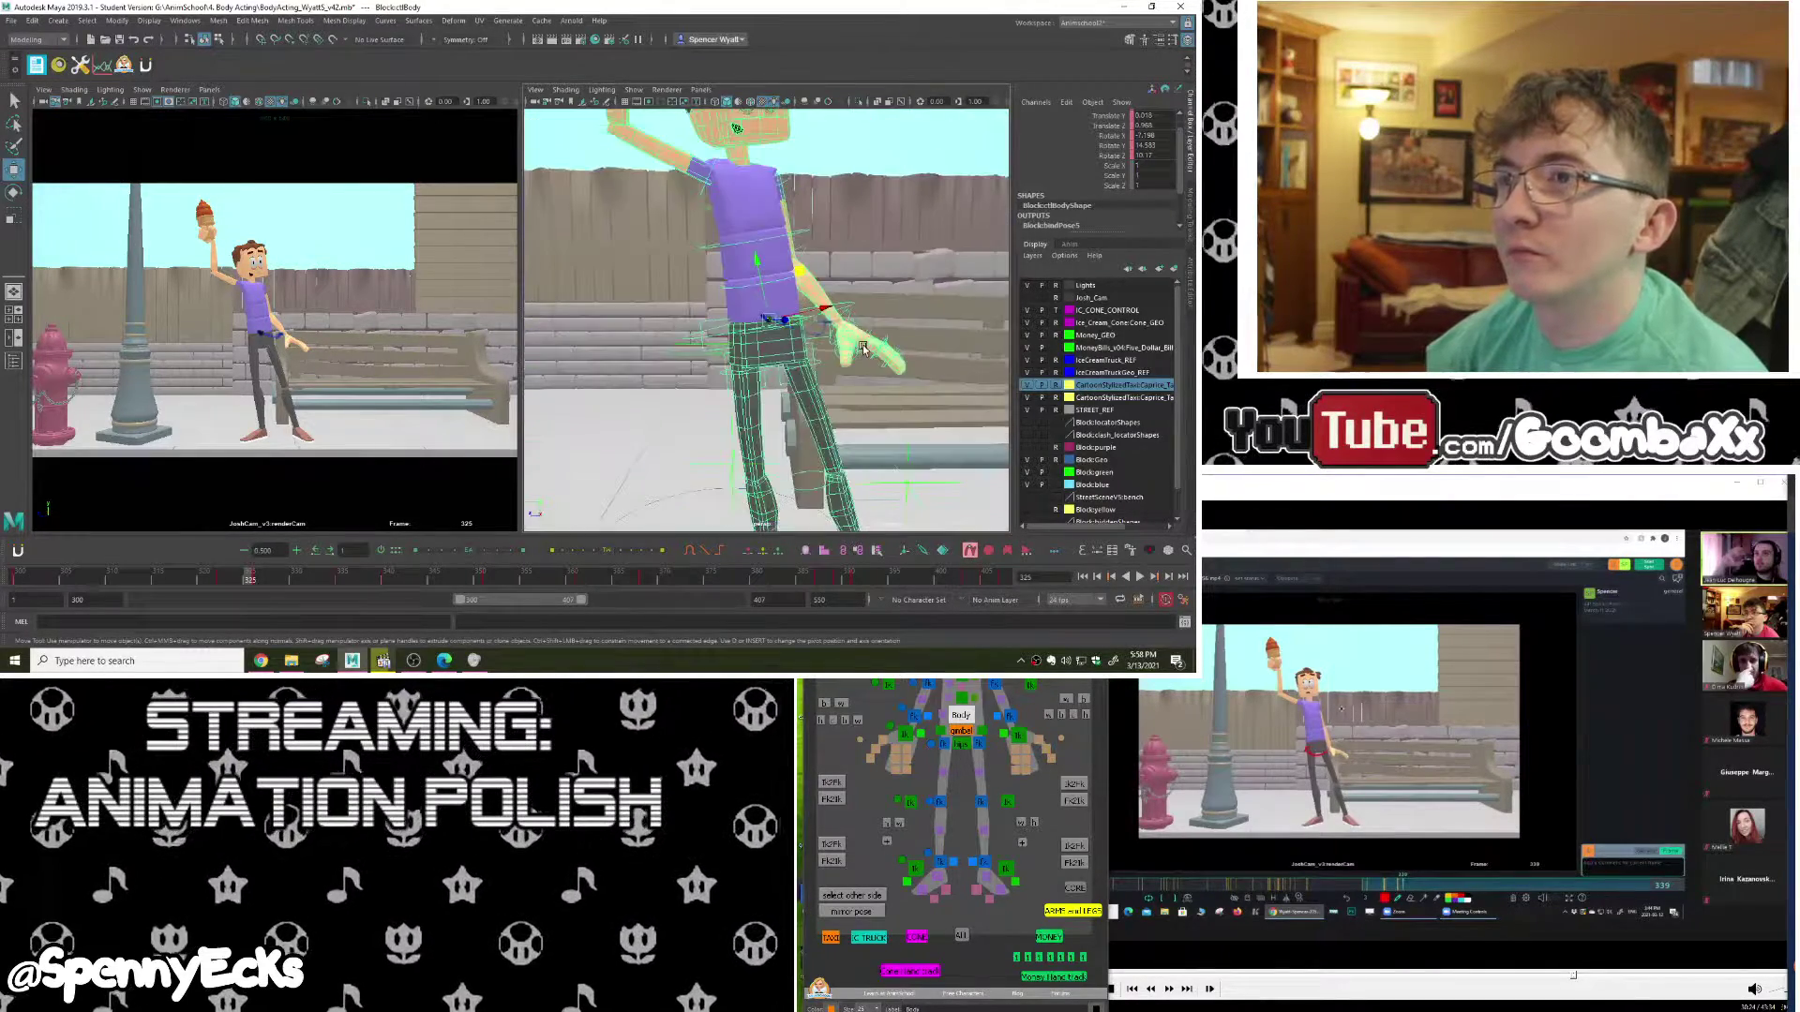
pyautogui.scroll(5, 862, 349)
pyautogui.moveTo(213, 576)
pyautogui.mouseDown()
pyautogui.moveTo(36, 574)
pyautogui.moveTo(410, 571)
pyautogui.moveTo(286, 574)
pyautogui.moveTo(281, 554)
pyautogui.moveTo(431, 548)
pyautogui.moveTo(325, 544)
pyautogui.mouseUp()
pyautogui.moveTo(268, 567)
pyautogui.mouseDown()
pyautogui.moveTo(247, 571)
pyautogui.moveTo(384, 581)
pyautogui.moveTo(225, 578)
pyautogui.moveTo(340, 579)
pyautogui.mouseUp()
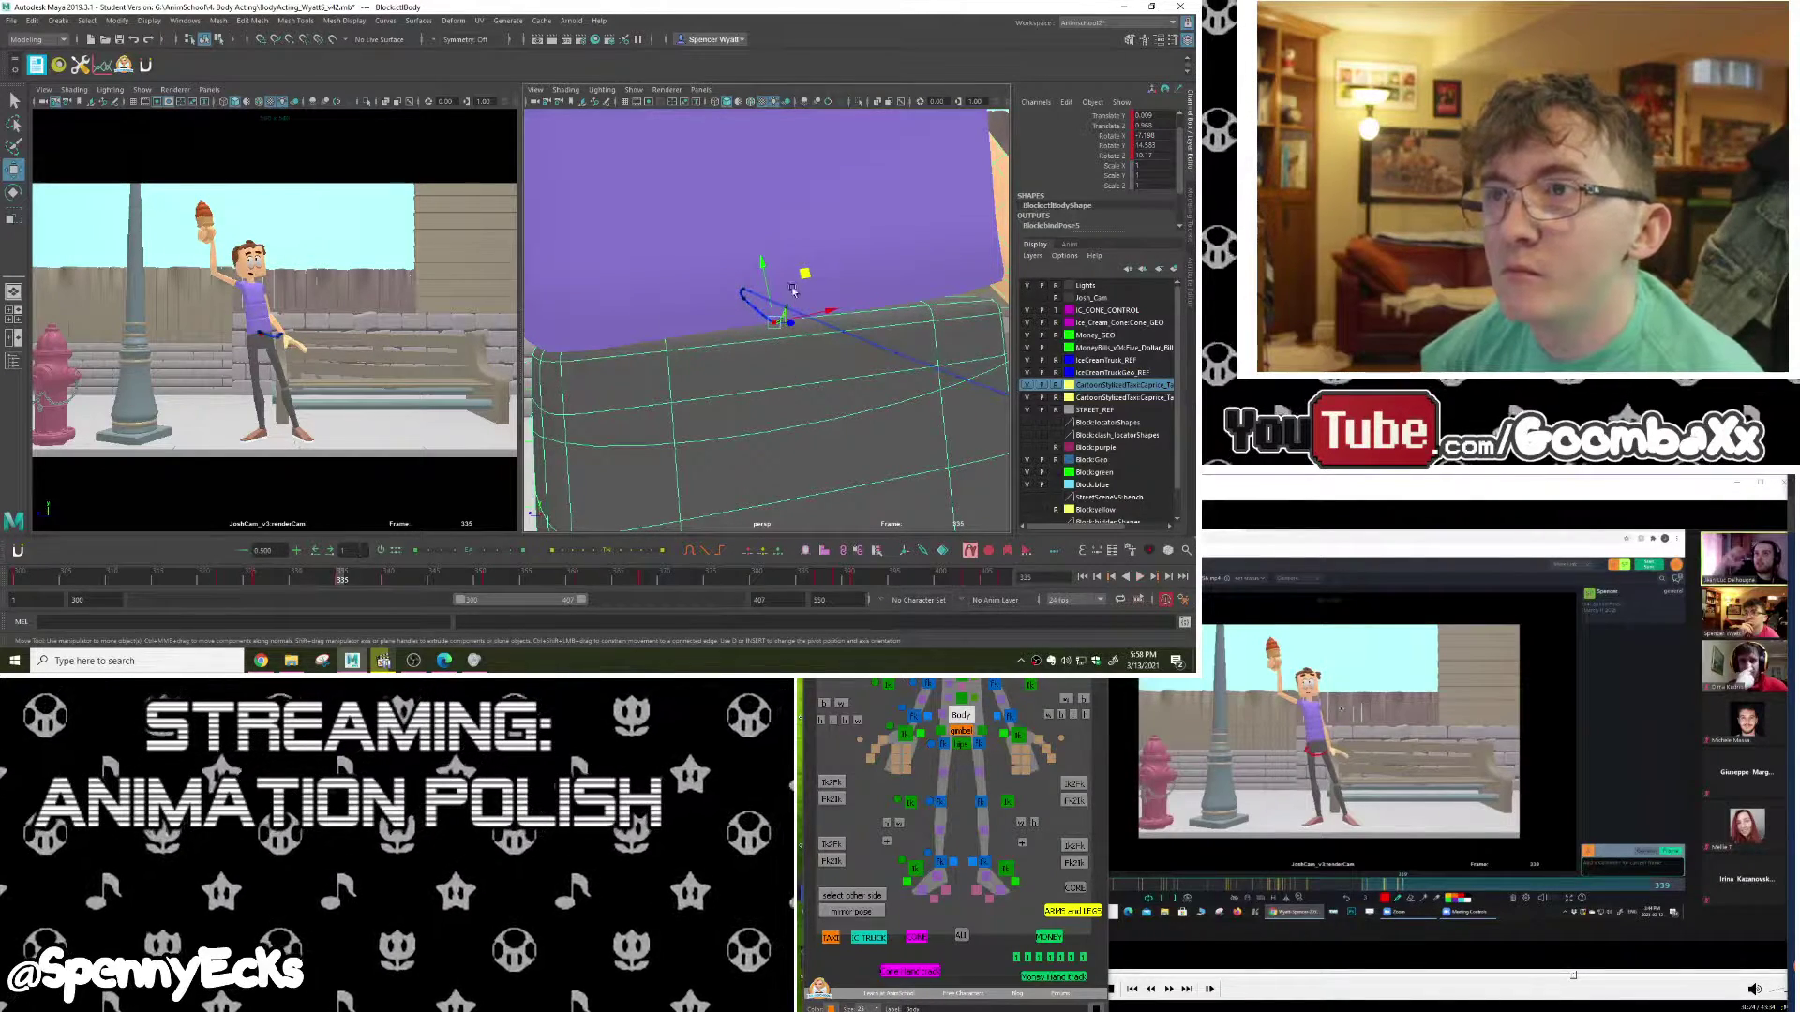
pyautogui.keyDown('alt'); pyautogui.moveTo(792, 290); pyautogui.dragTo(892, 336, button='right'); pyautogui.keyUp('alt')
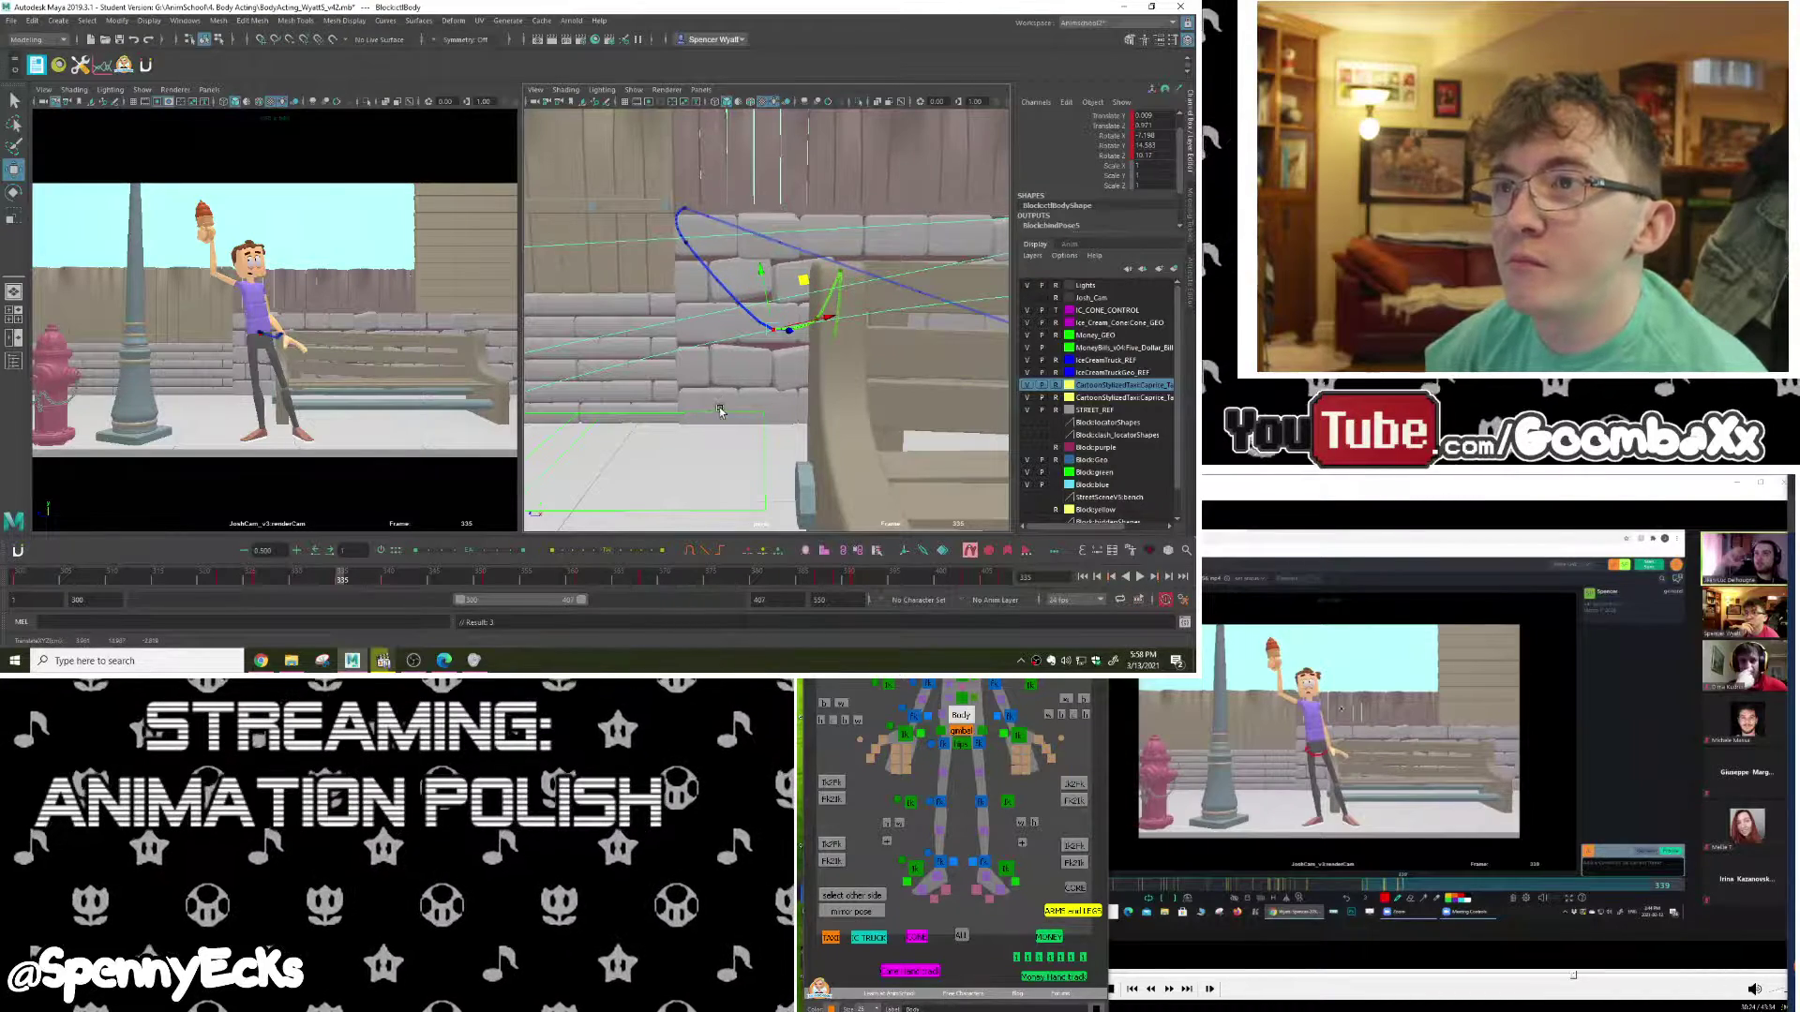
# Step: Move the body control slightly down and to the left at frame 337 to smooth its motion trail
pyautogui.moveTo(344, 582); pyautogui.dragTo(369, 582)
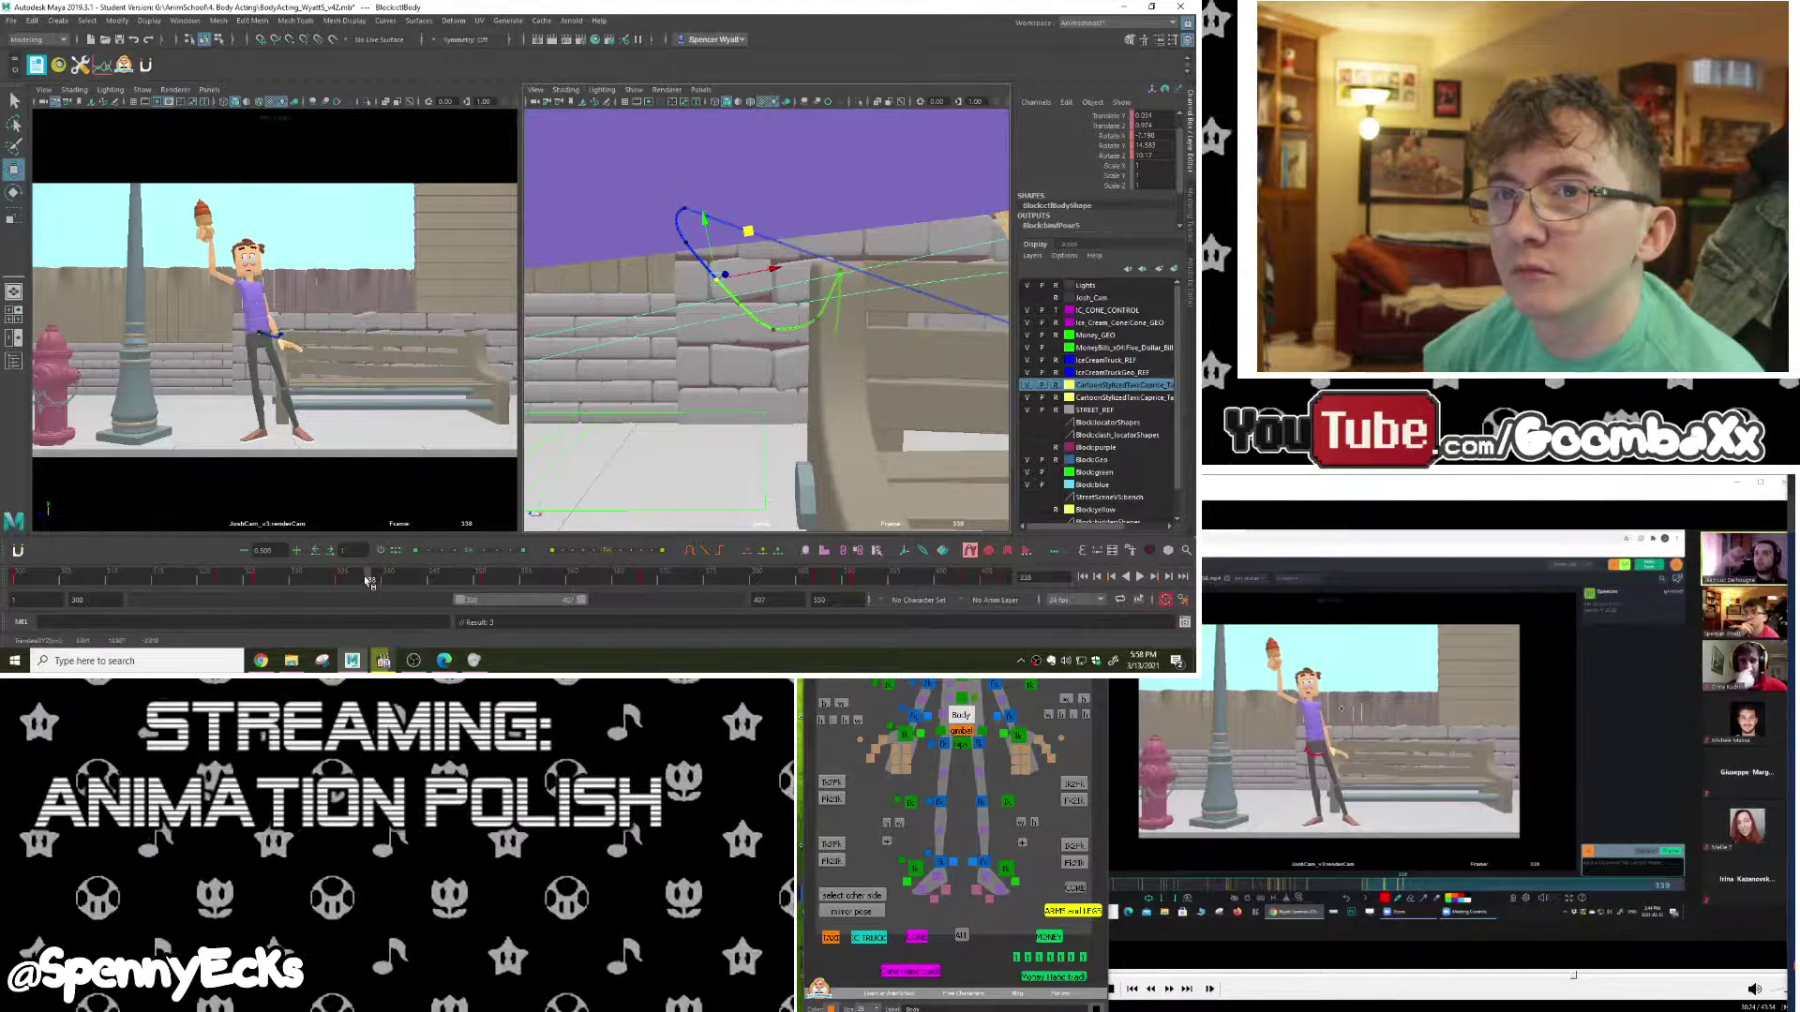
pyautogui.moveTo(367, 582); pyautogui.dragTo(362, 583)
pyautogui.moveTo(760, 262); pyautogui.dragTo(749, 266)
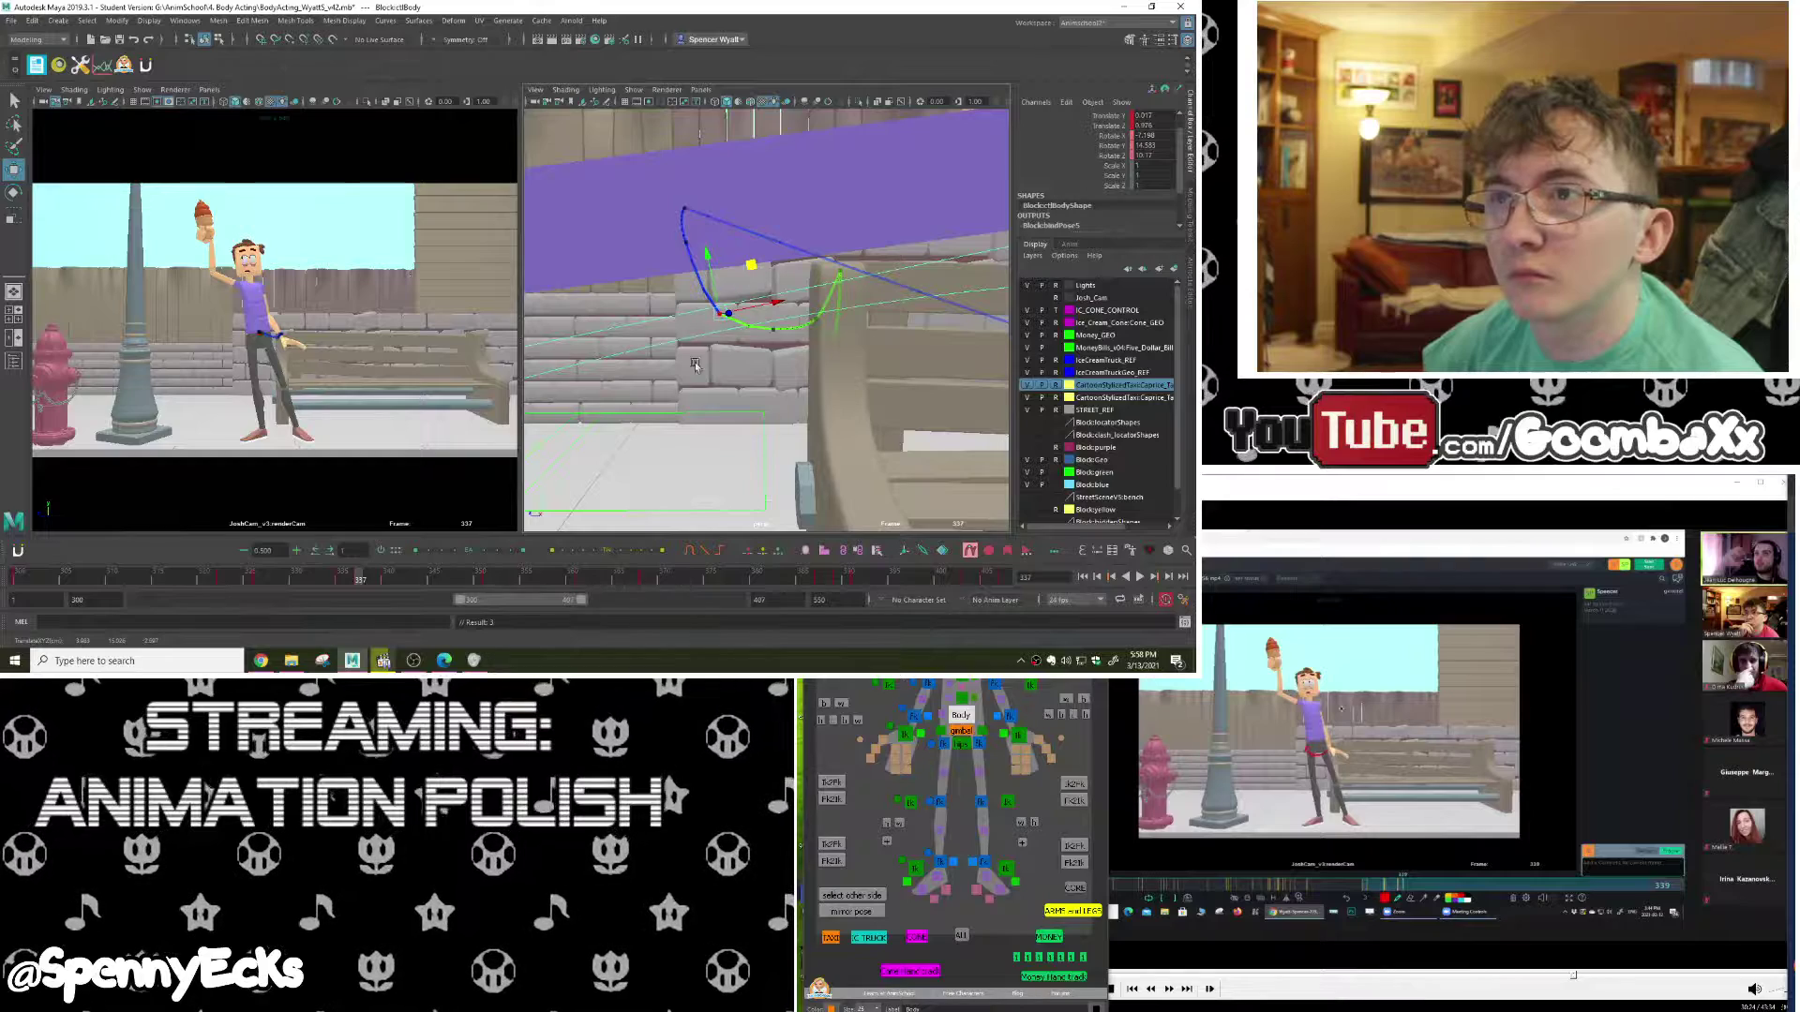
# Step: Play the shot from frame 306 to review the adjusted body motion
pyautogui.moveTo(419, 586); pyautogui.dragTo(75, 551)
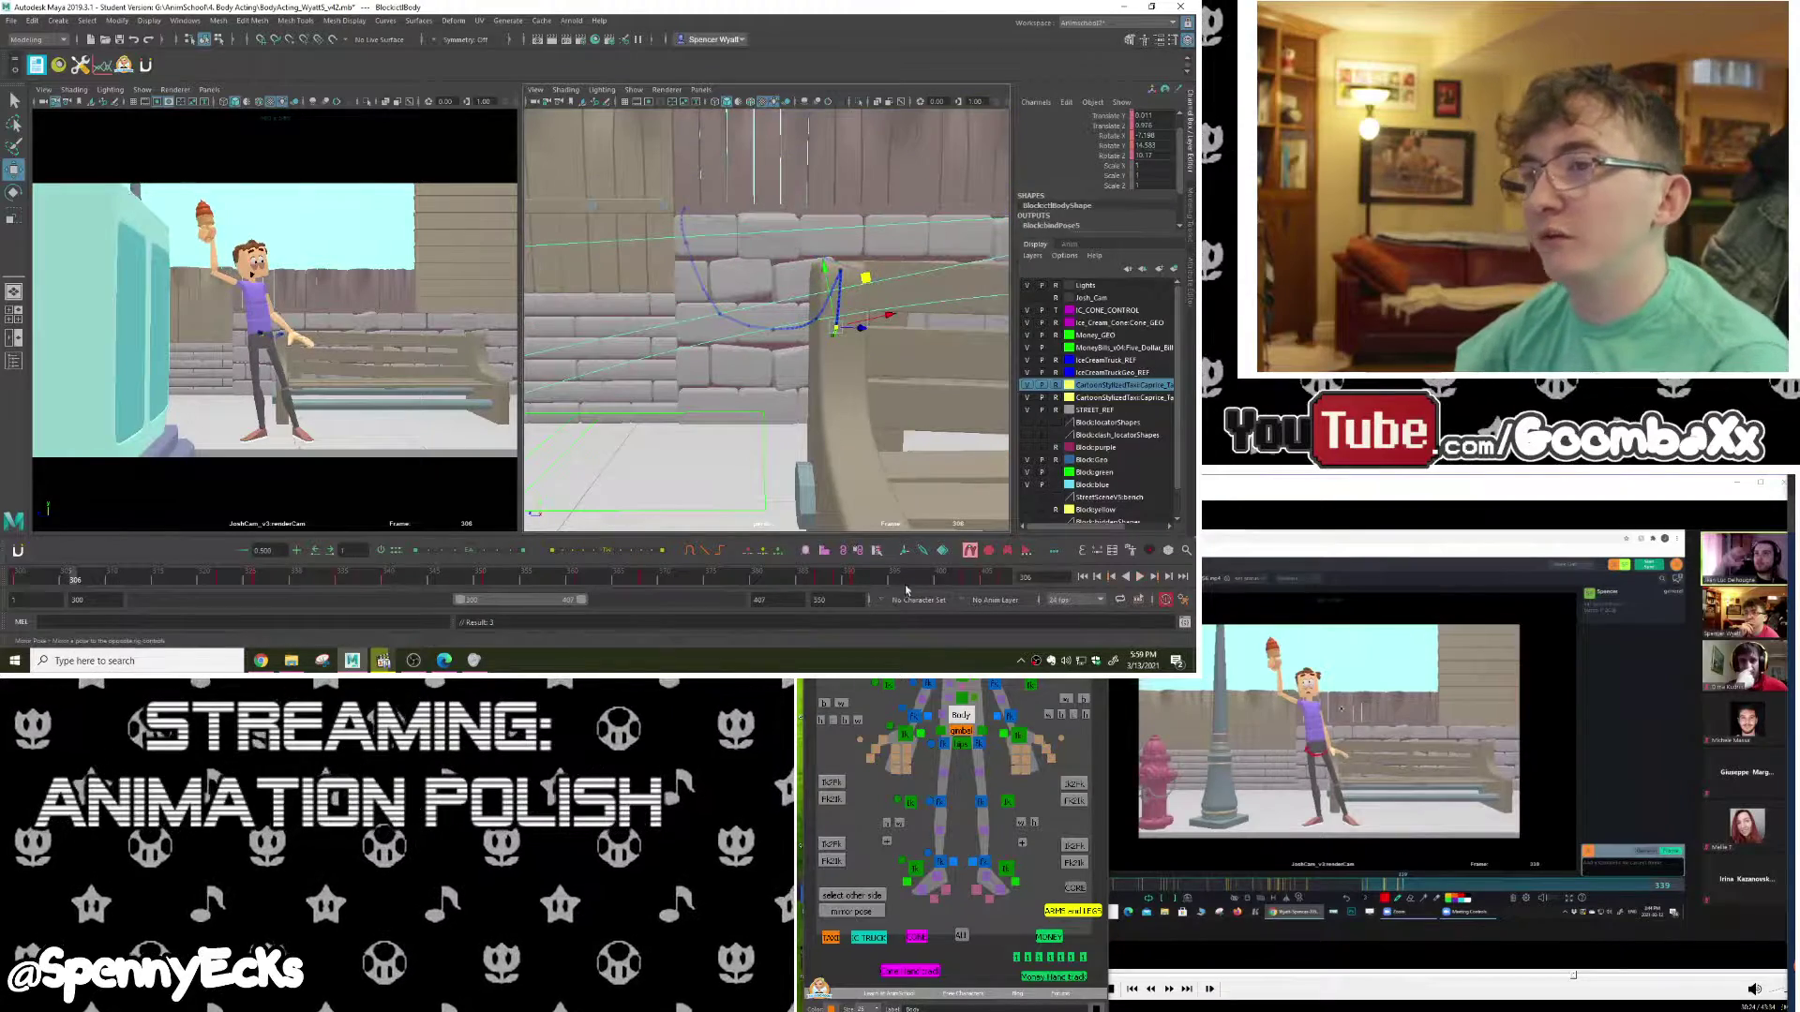
pyautogui.click(1140, 580)
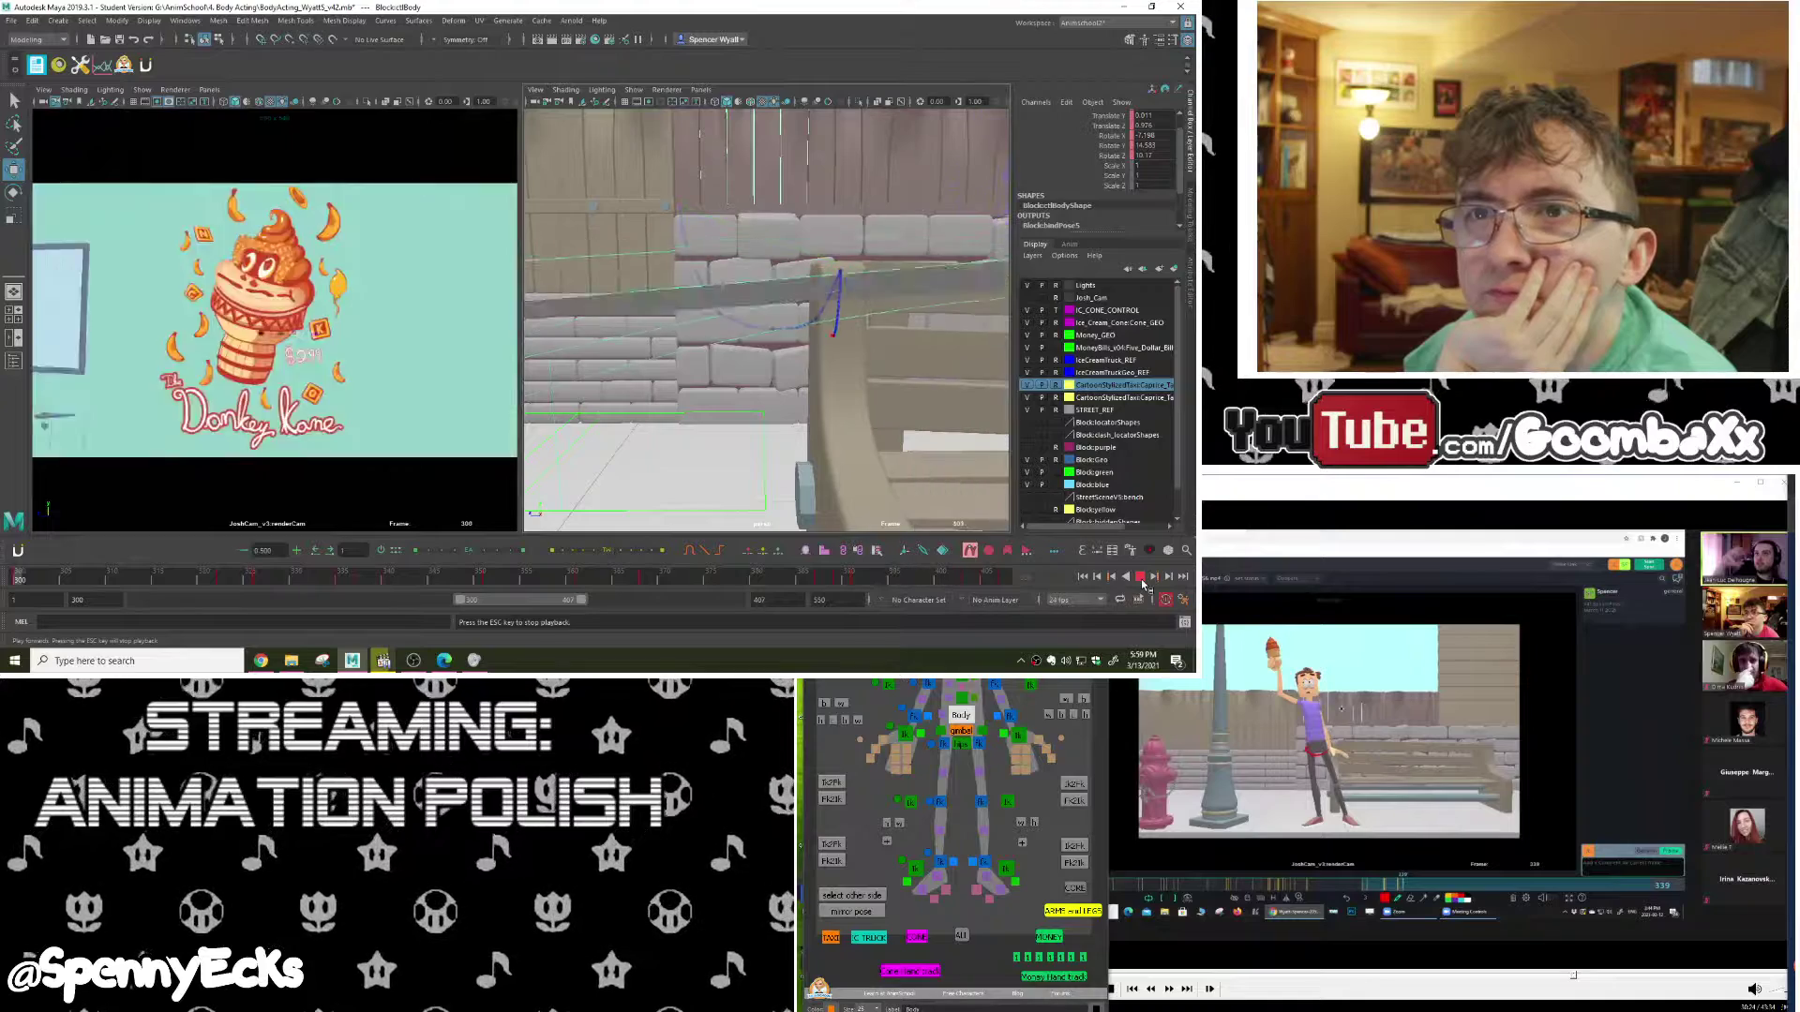
pyautogui.click(1142, 582)
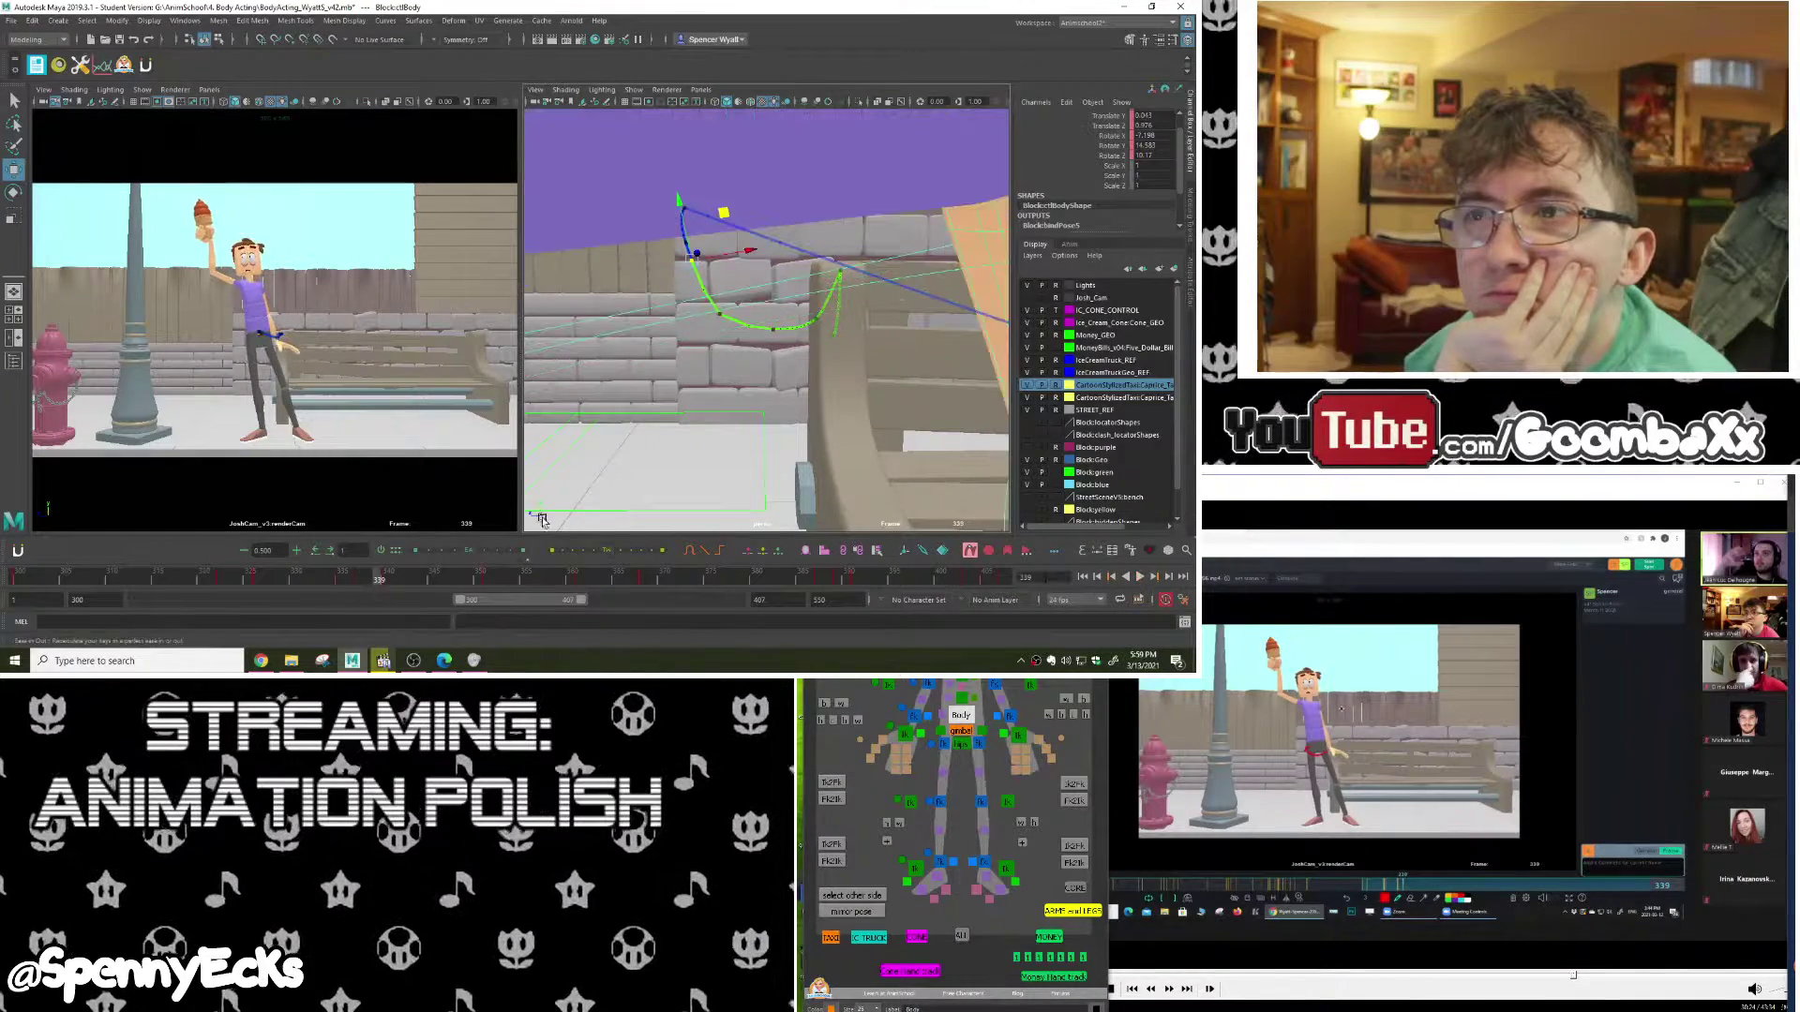
# Step: Move the body control slightly down and to the right at frames 335 and 337 to round the trail's lower curve
pyautogui.scroll(-4, 765, 435)
pyautogui.scroll(2, 766, 435)
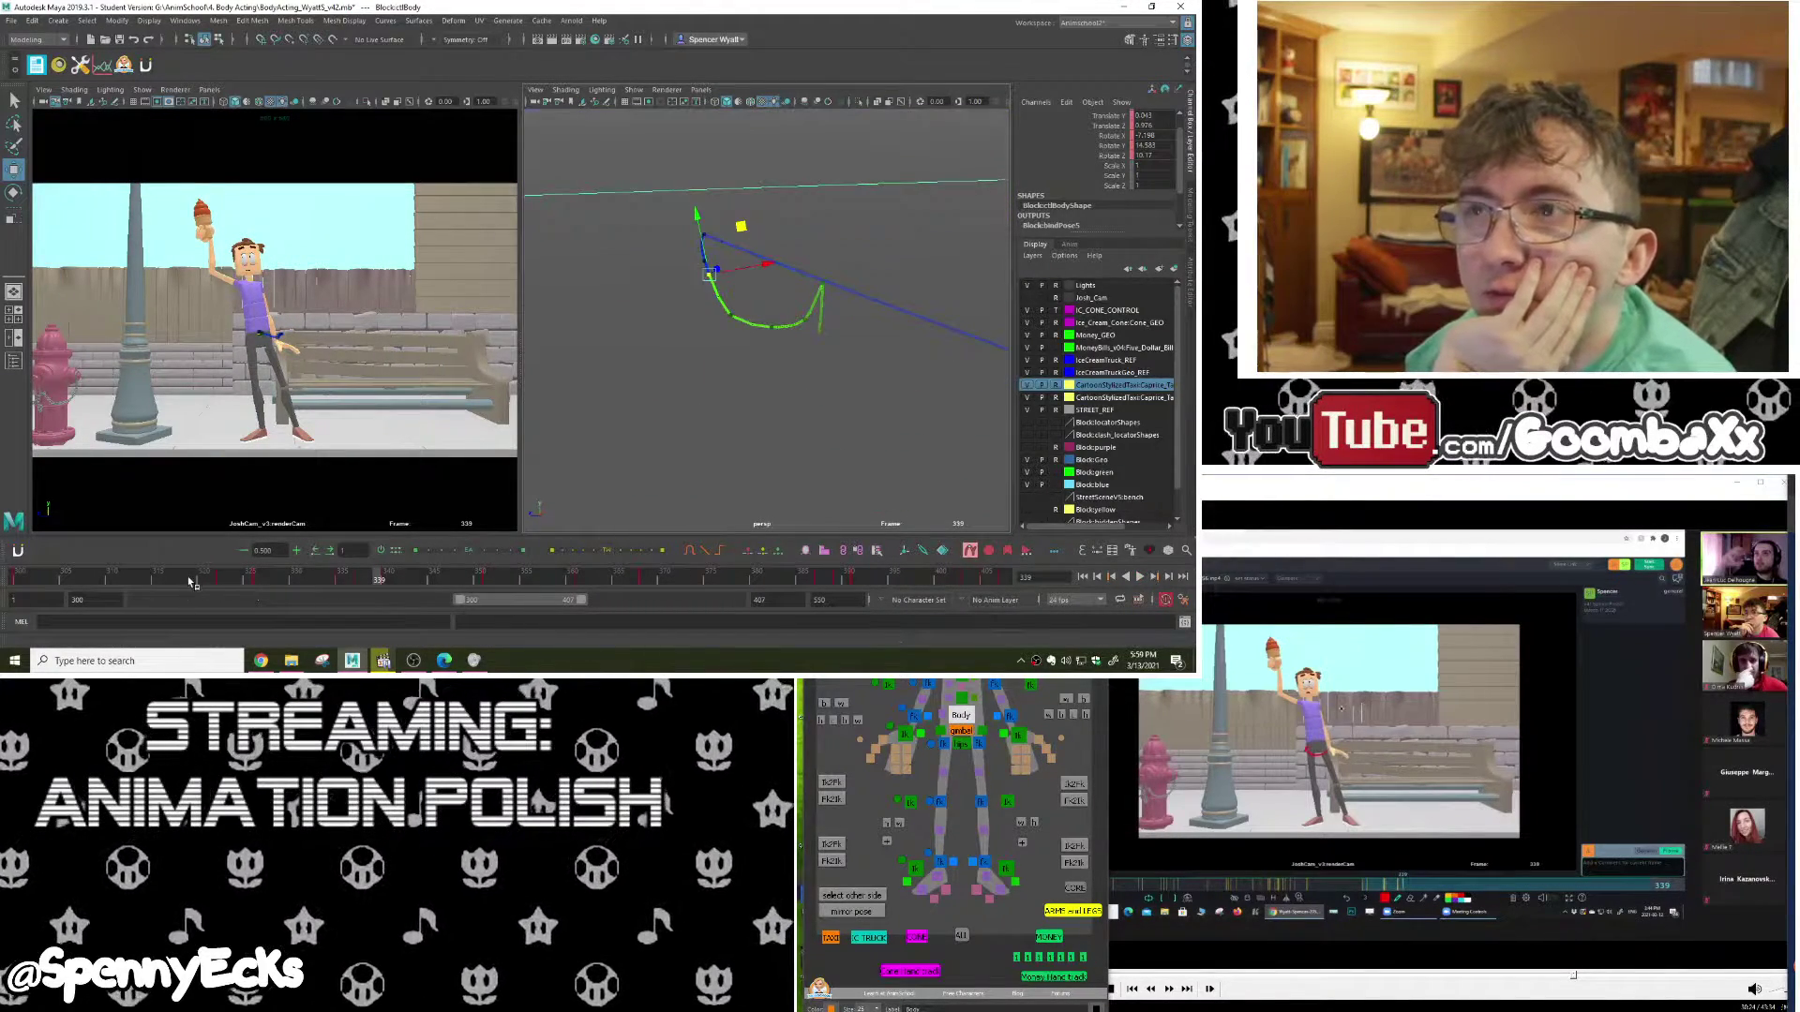
pyautogui.moveTo(191, 581)
pyautogui.mouseDown()
pyautogui.moveTo(52, 580)
pyautogui.moveTo(443, 596)
pyautogui.moveTo(260, 600)
pyautogui.moveTo(300, 598)
pyautogui.mouseUp()
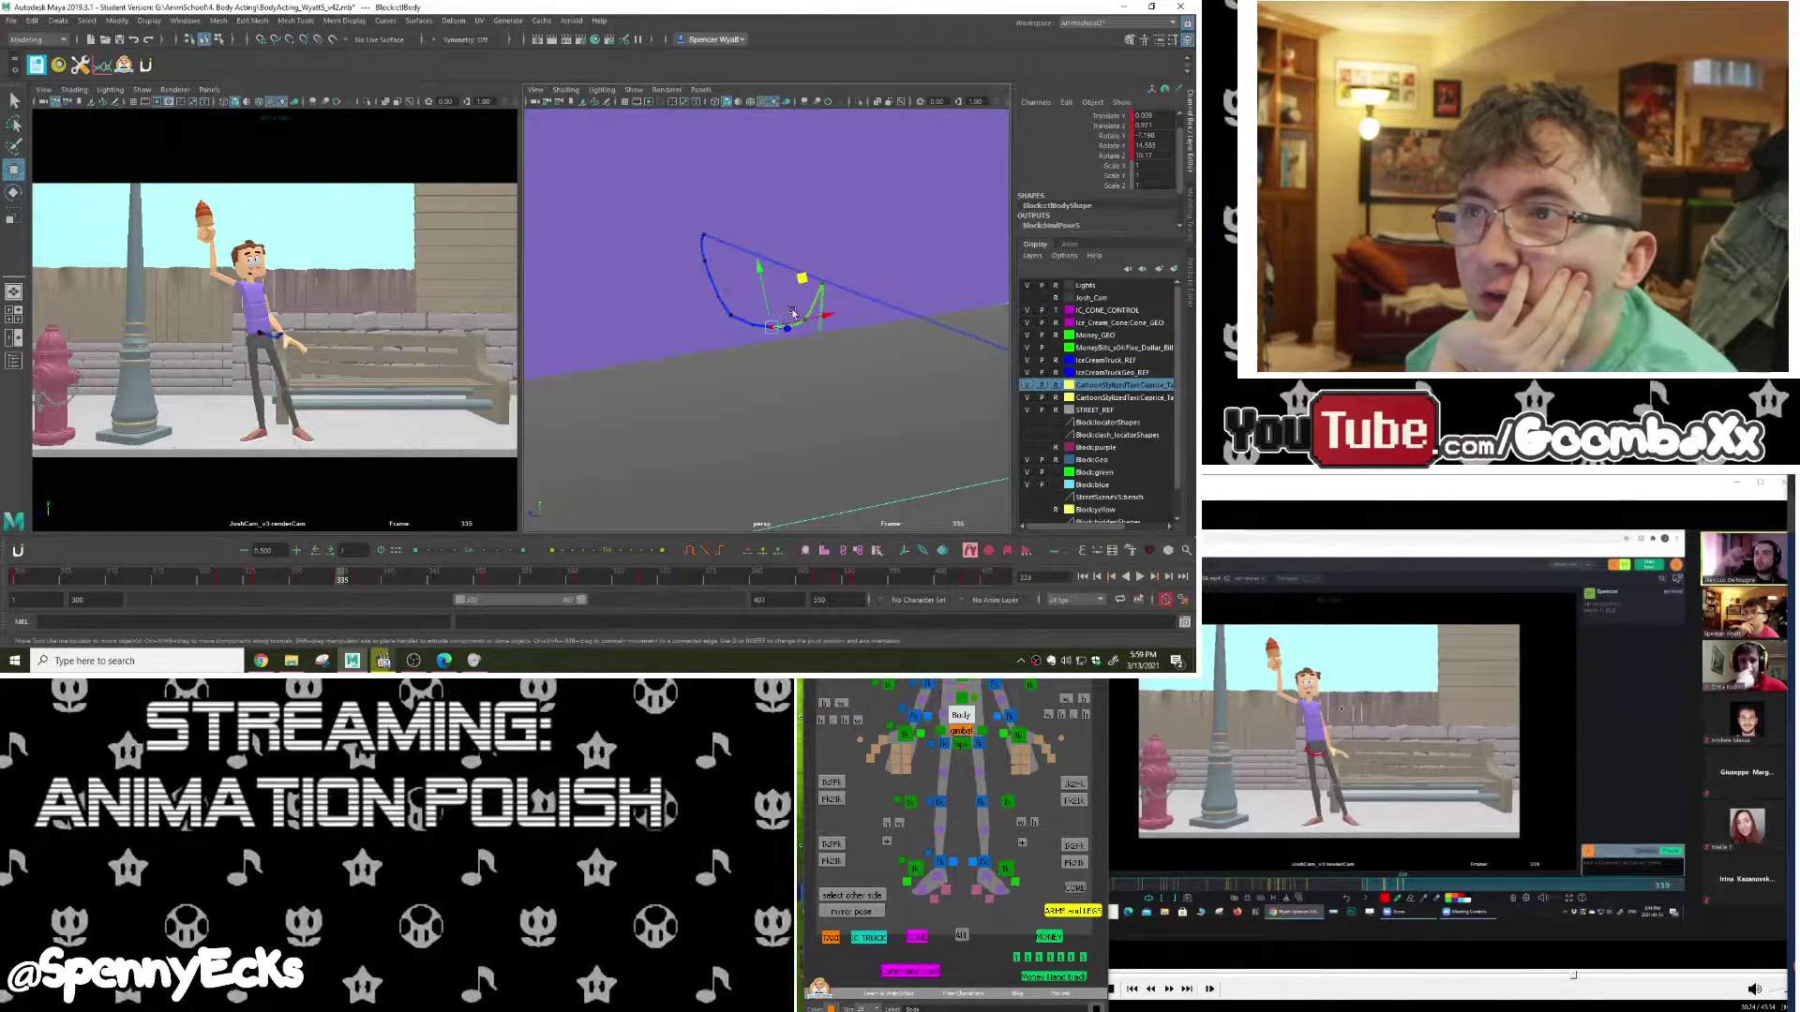
pyautogui.moveTo(807, 284); pyautogui.dragTo(815, 291)
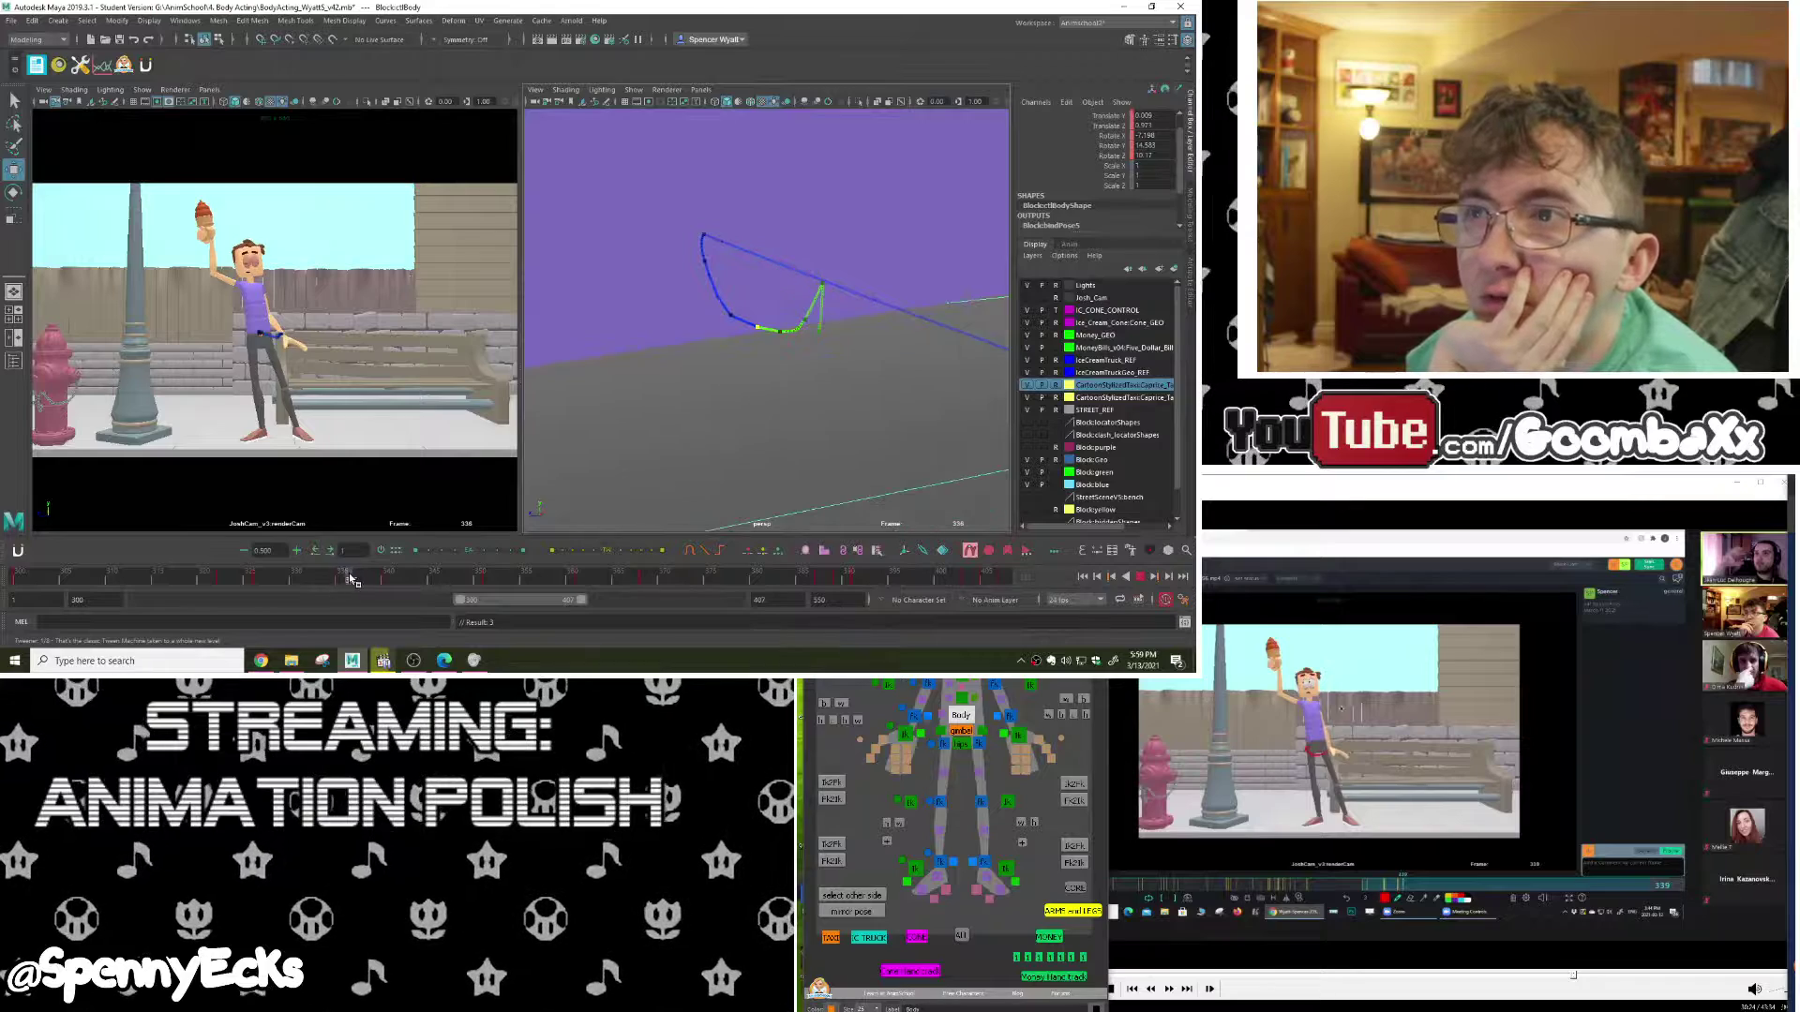
pyautogui.moveTo(335, 582); pyautogui.dragTo(363, 581)
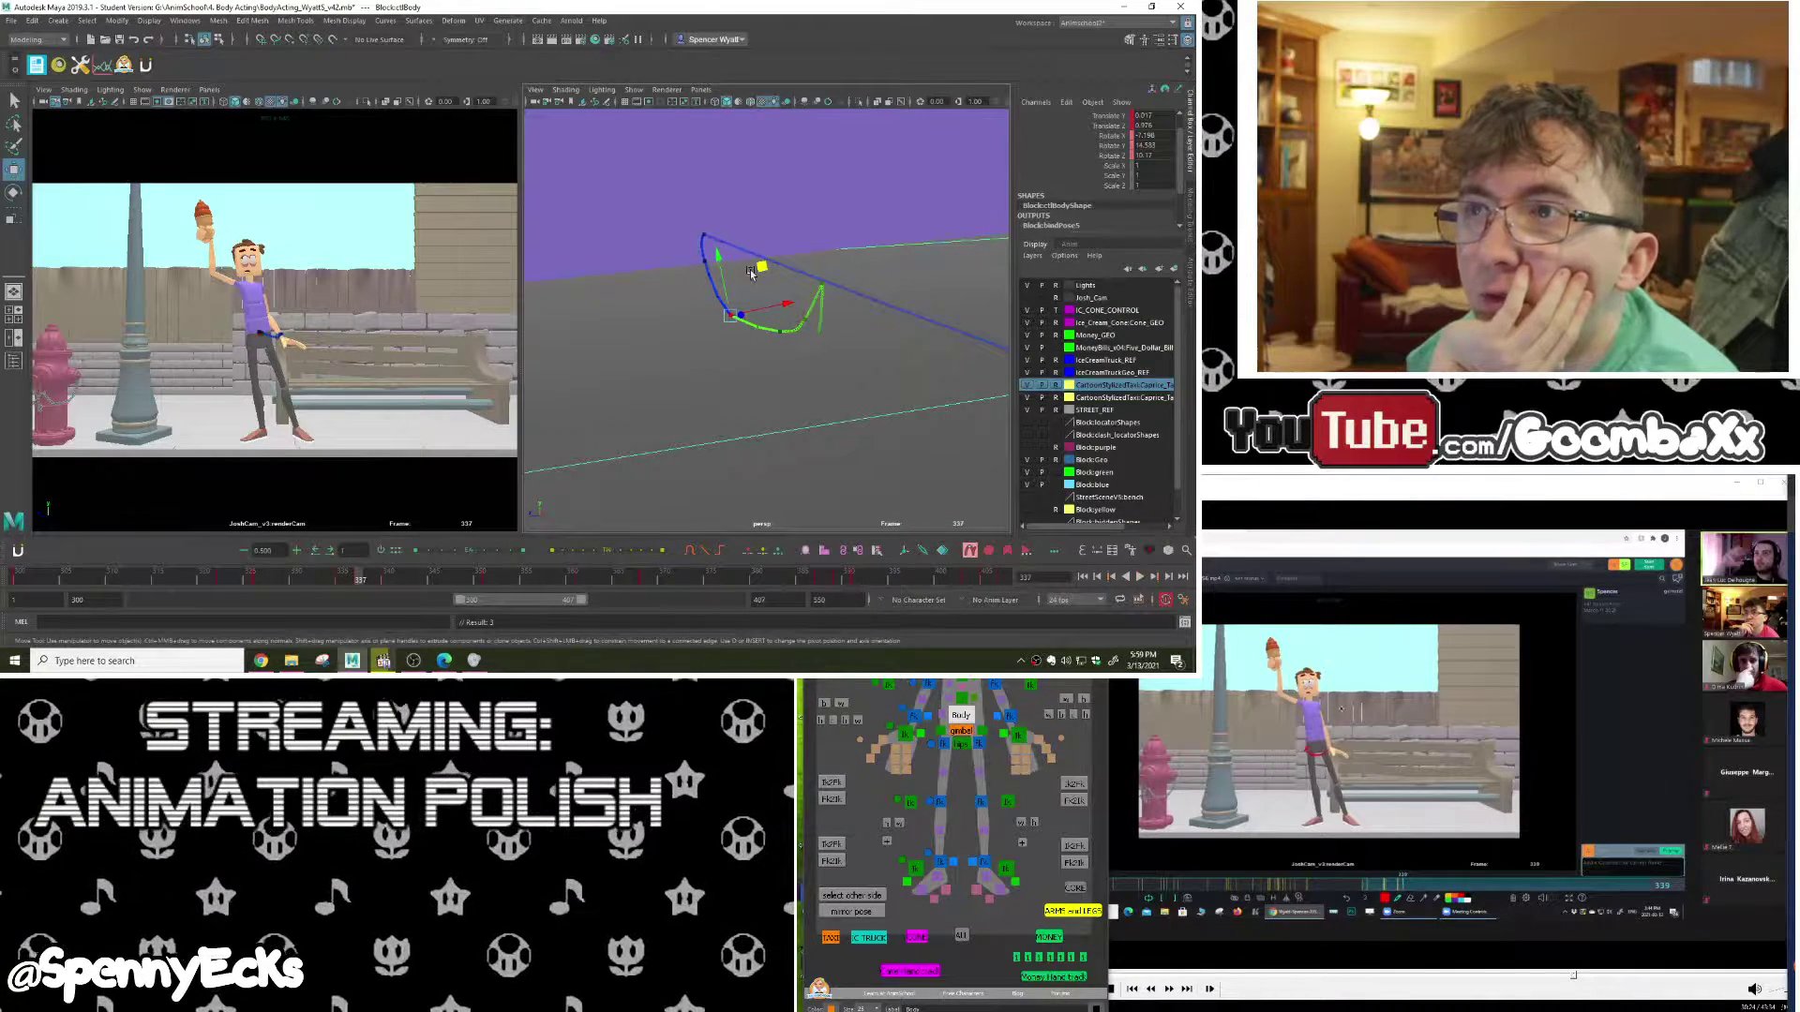
pyautogui.moveTo(751, 273); pyautogui.dragTo(765, 278)
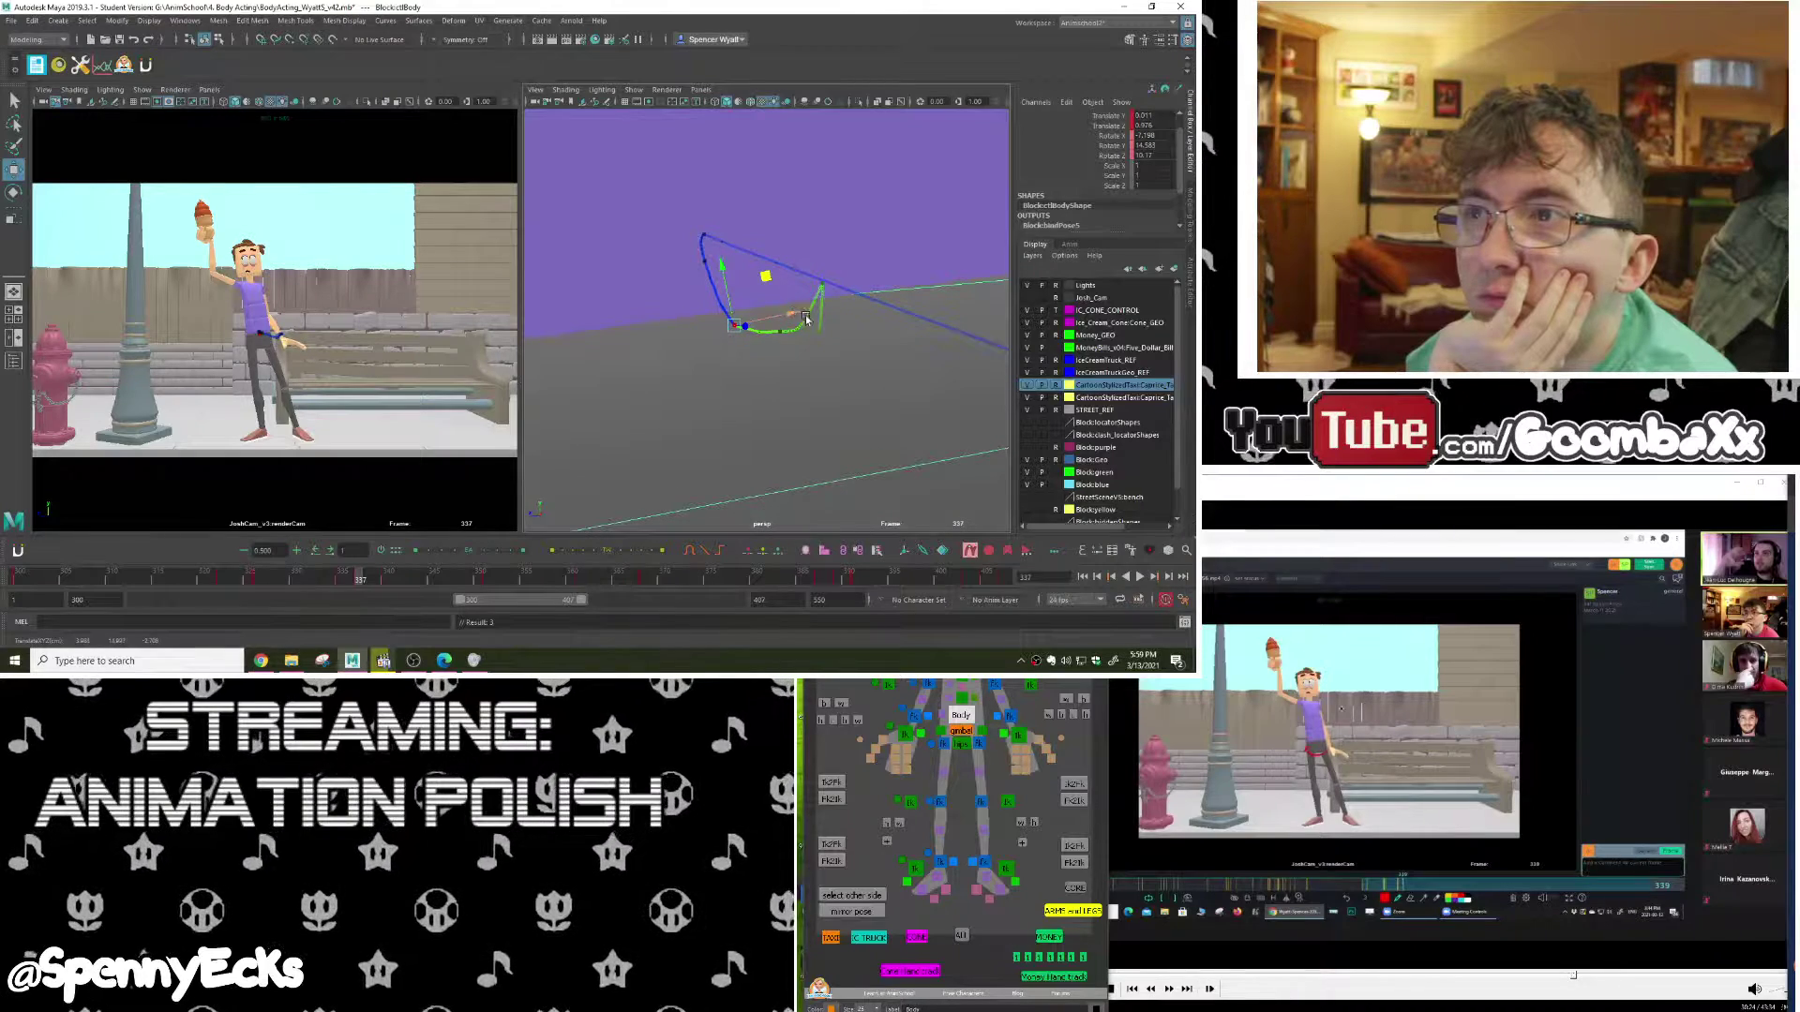
# Step: Lower the body control slightly at frame 335, then shift it slightly left at frame 337
pyautogui.moveTo(361, 578); pyautogui.dragTo(277, 575)
pyautogui.click(342, 576)
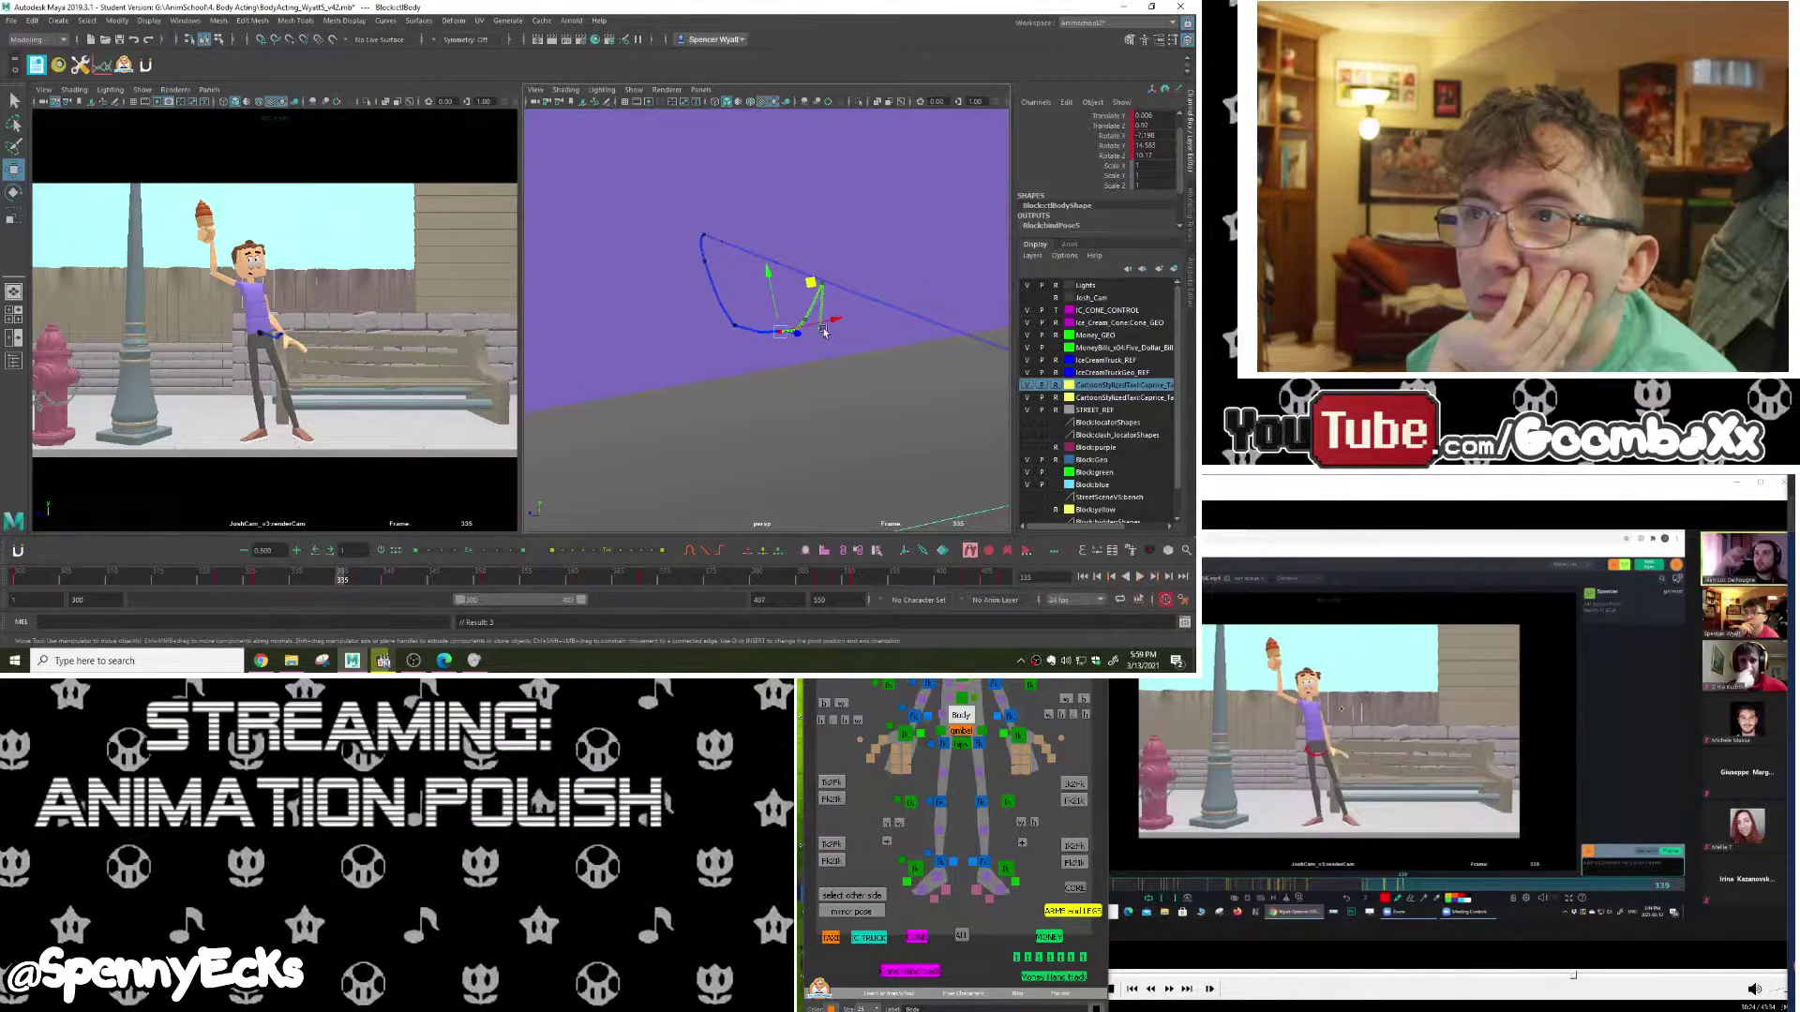
pyautogui.moveTo(810, 287); pyautogui.dragTo(810, 290)
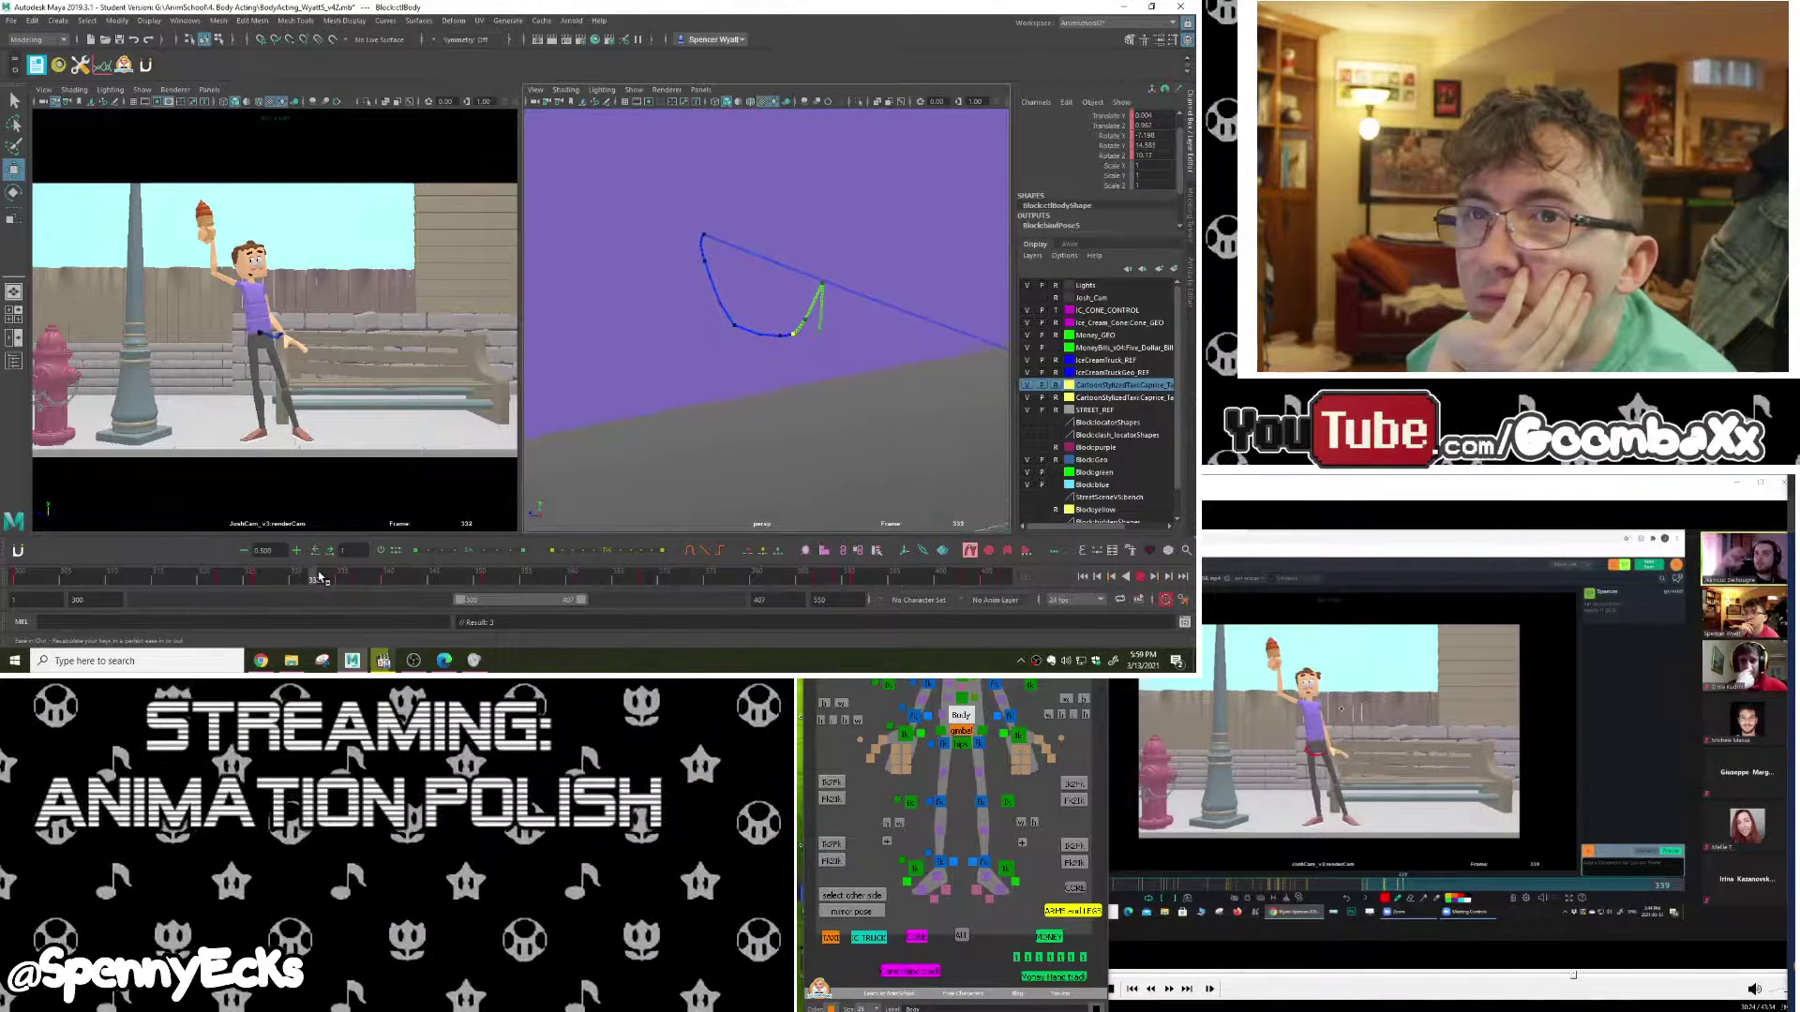
pyautogui.click(375, 578)
pyautogui.moveTo(375, 578)
pyautogui.mouseDown()
pyautogui.moveTo(471, 576)
pyautogui.moveTo(360, 576)
pyautogui.mouseUp()
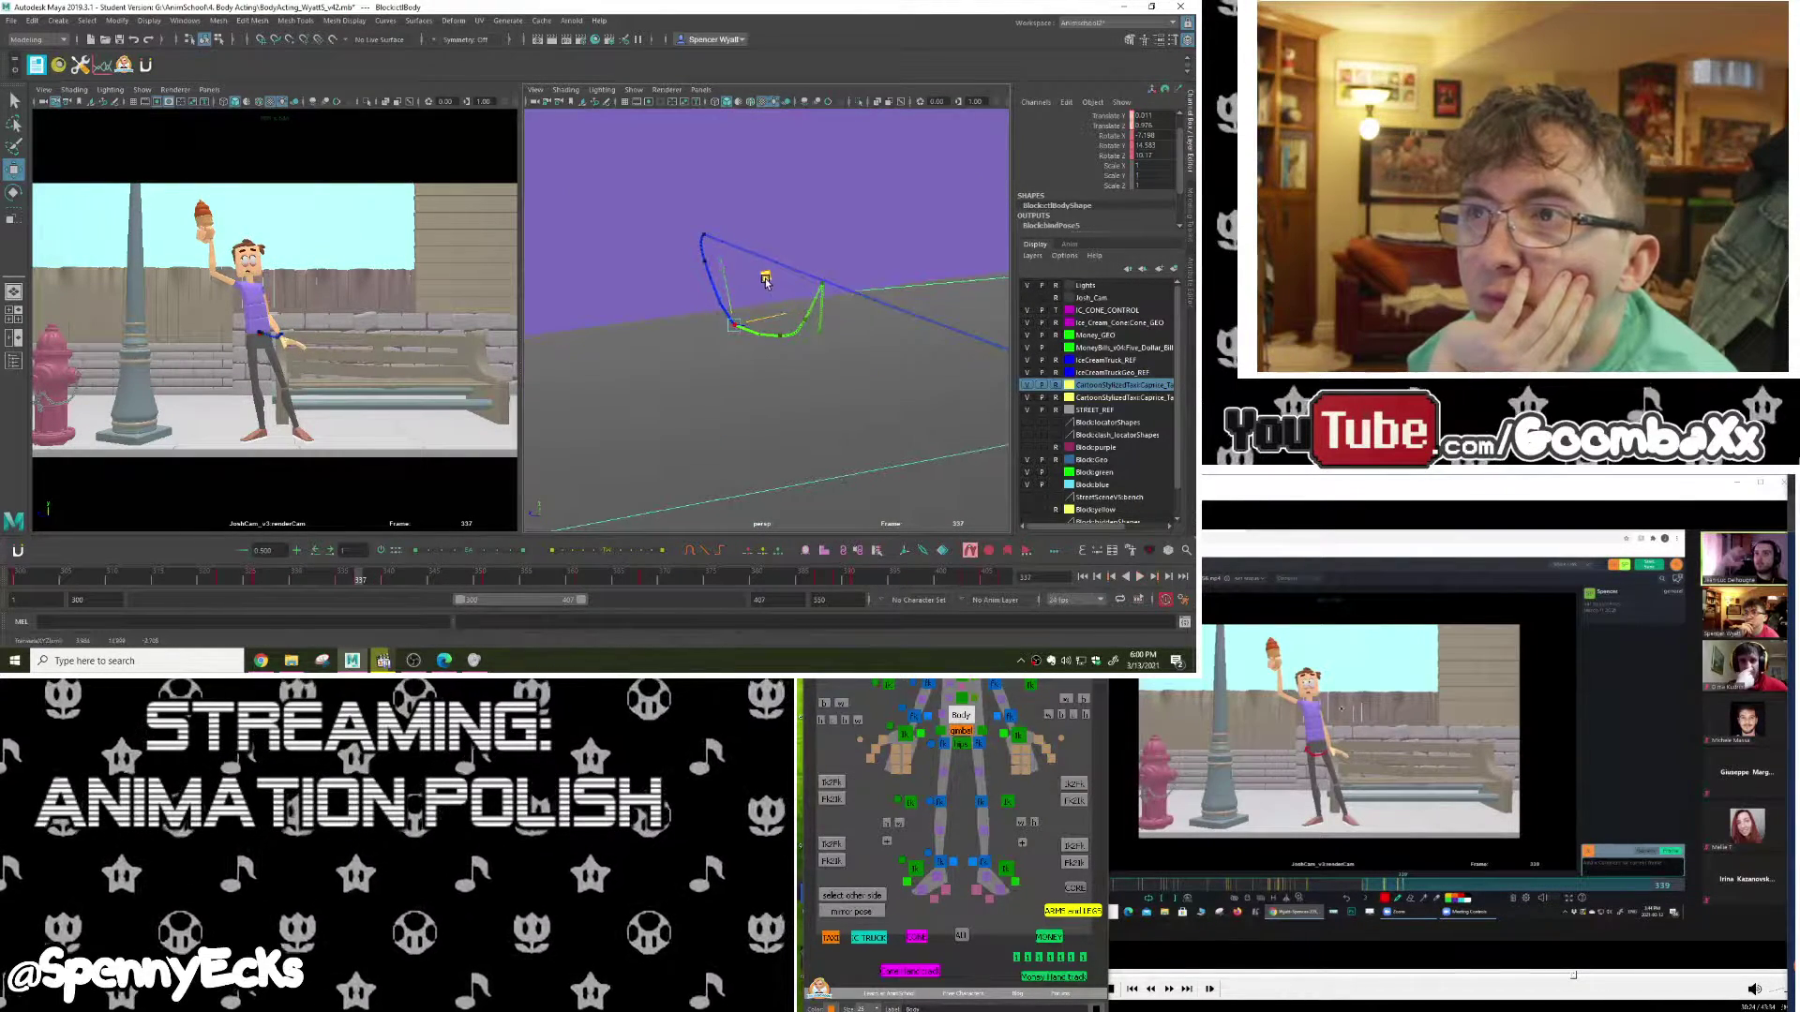
pyautogui.moveTo(758, 281); pyautogui.dragTo(753, 281)
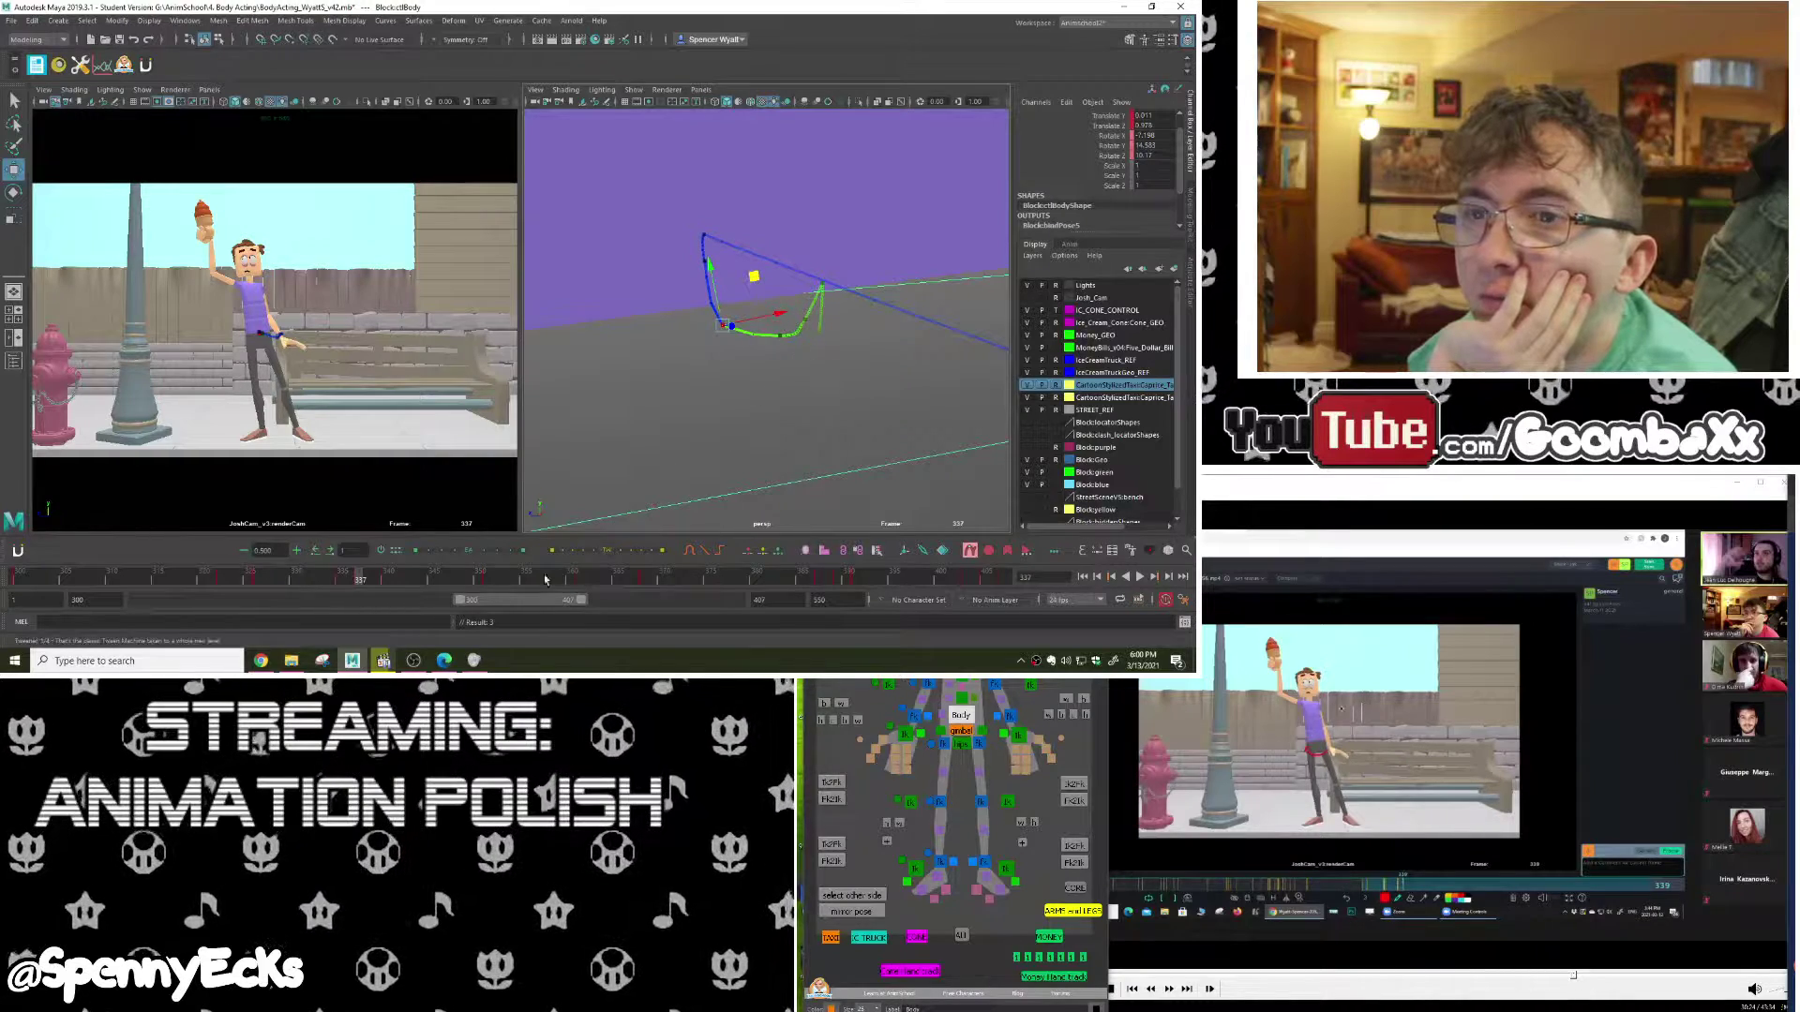
# Step: Replay the shot from about frame 303, return to frame 345 and check the critique video
pyautogui.moveTo(374, 587); pyautogui.dragTo(47, 573)
pyautogui.click(1140, 577)
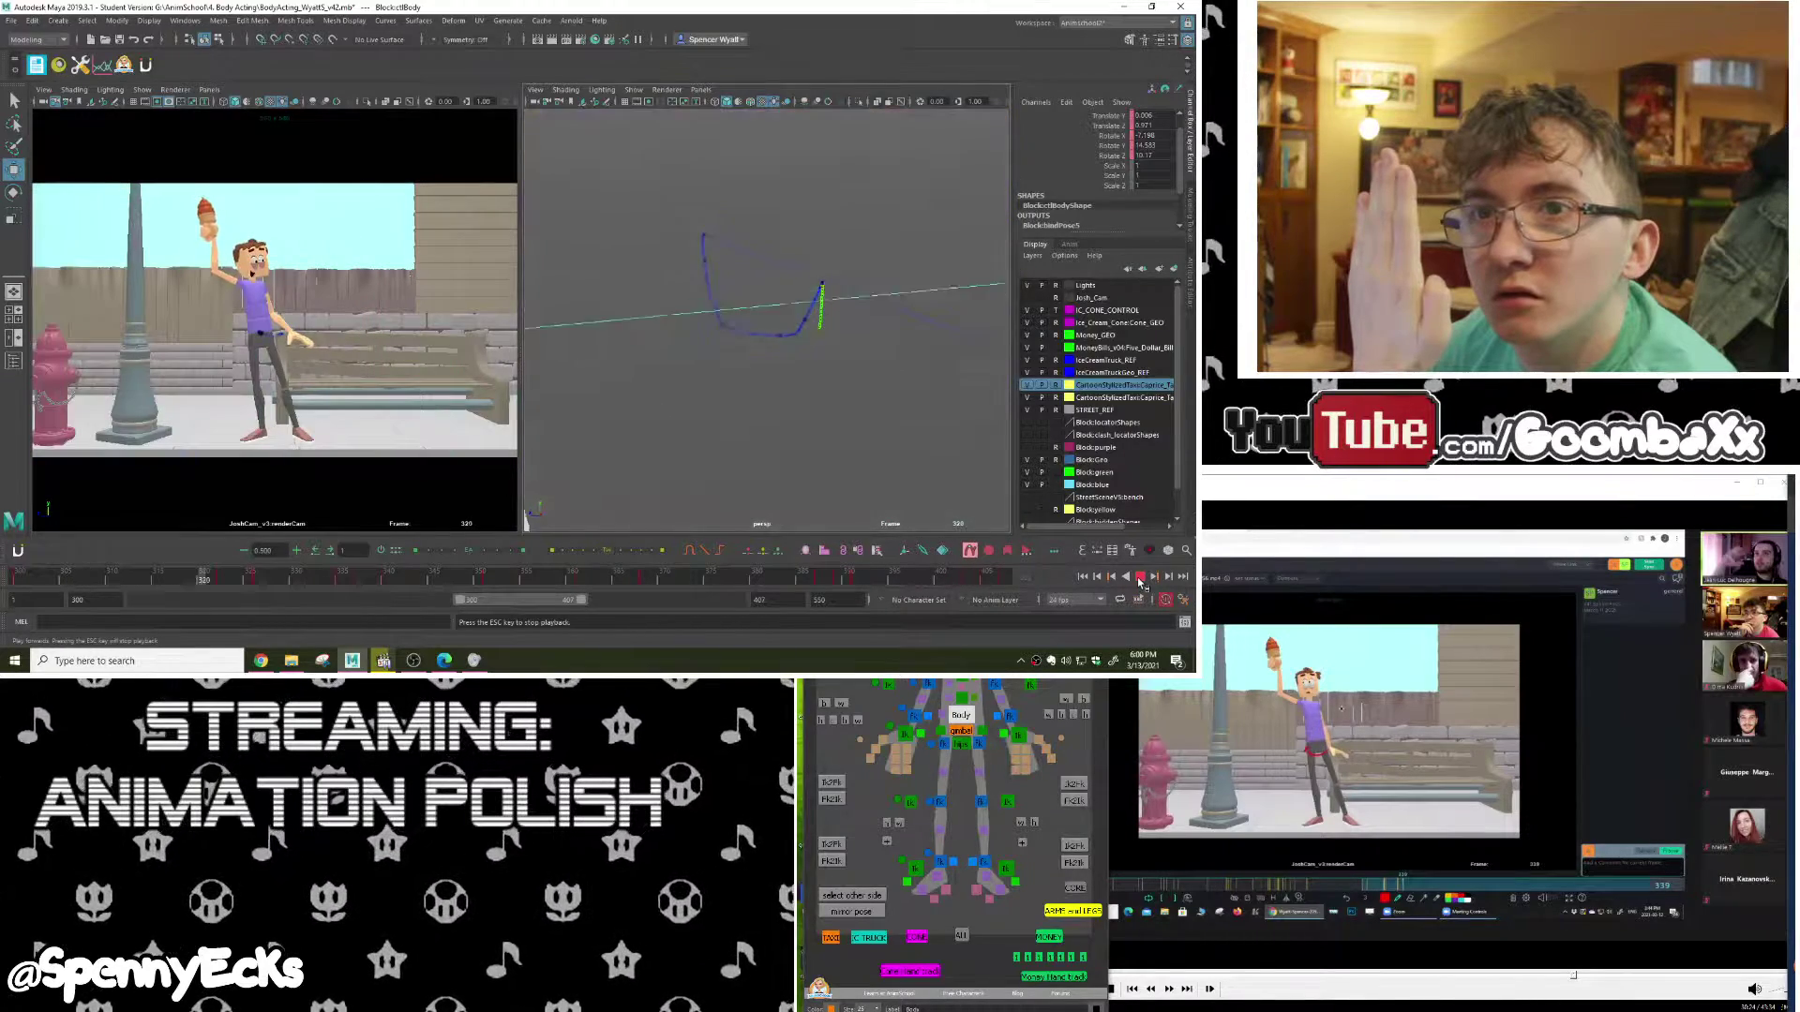
pyautogui.click(1140, 582)
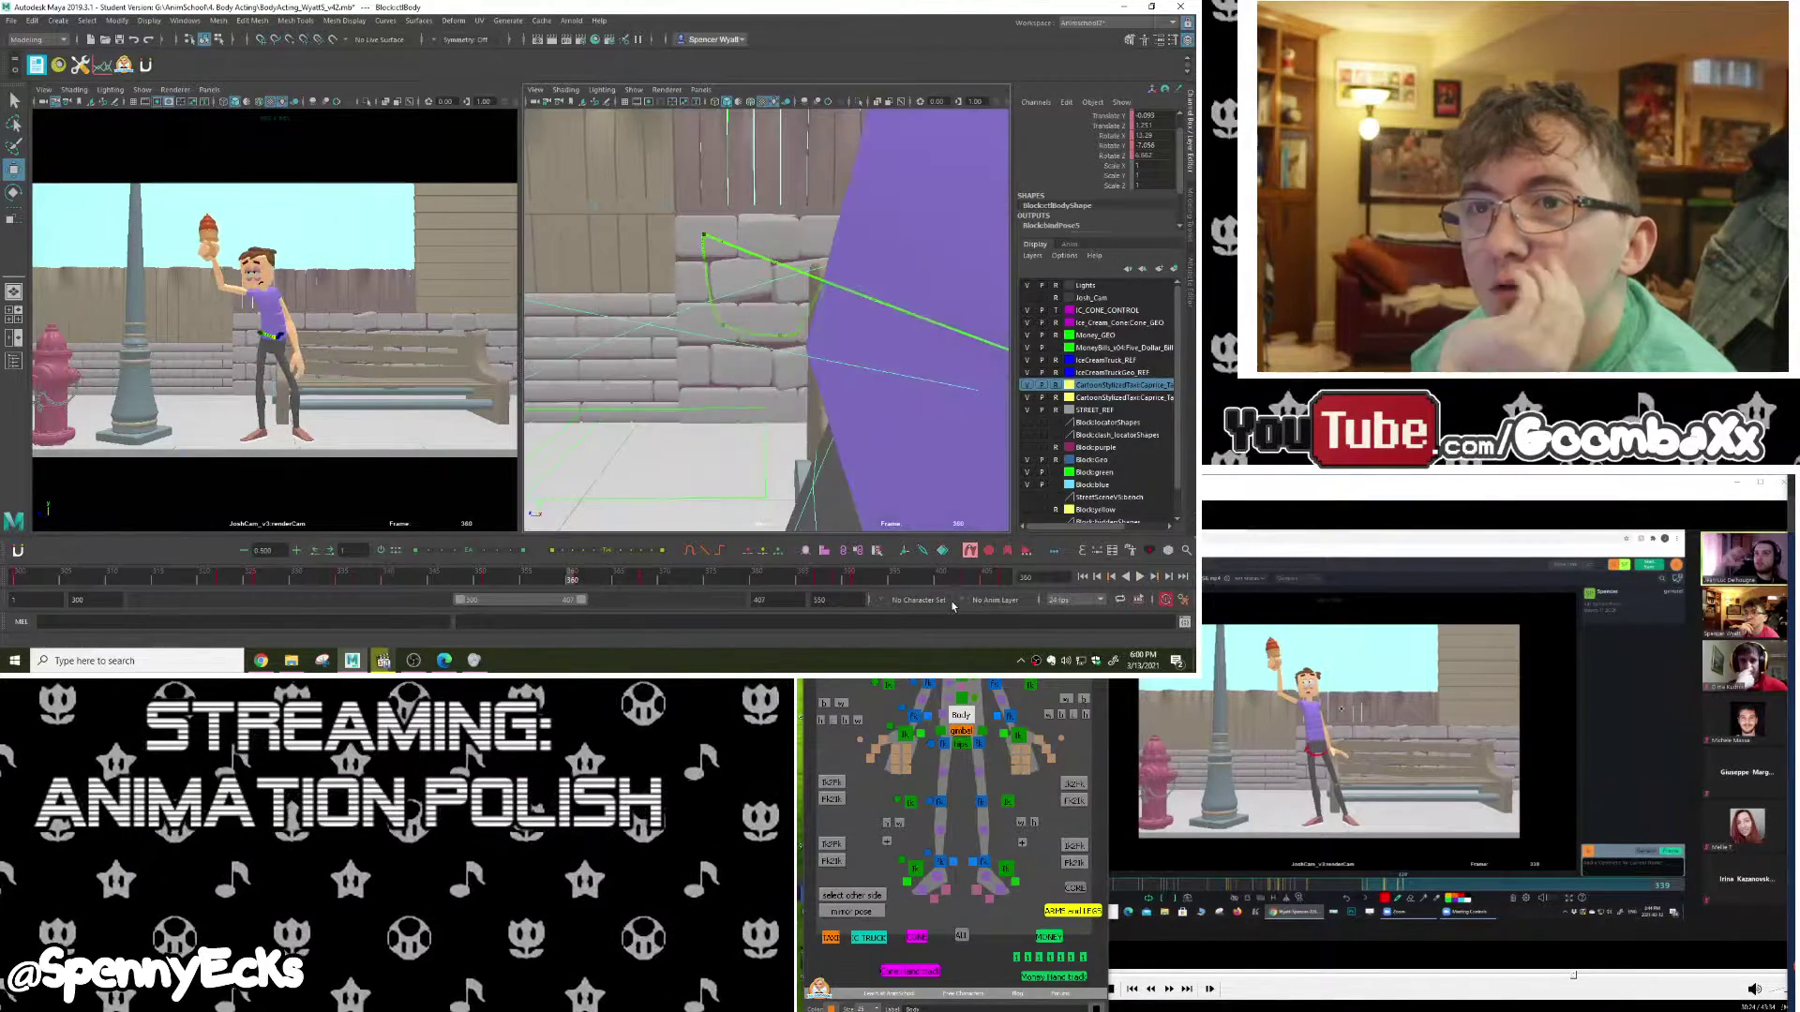
pyautogui.moveTo(562, 578); pyautogui.dragTo(432, 578)
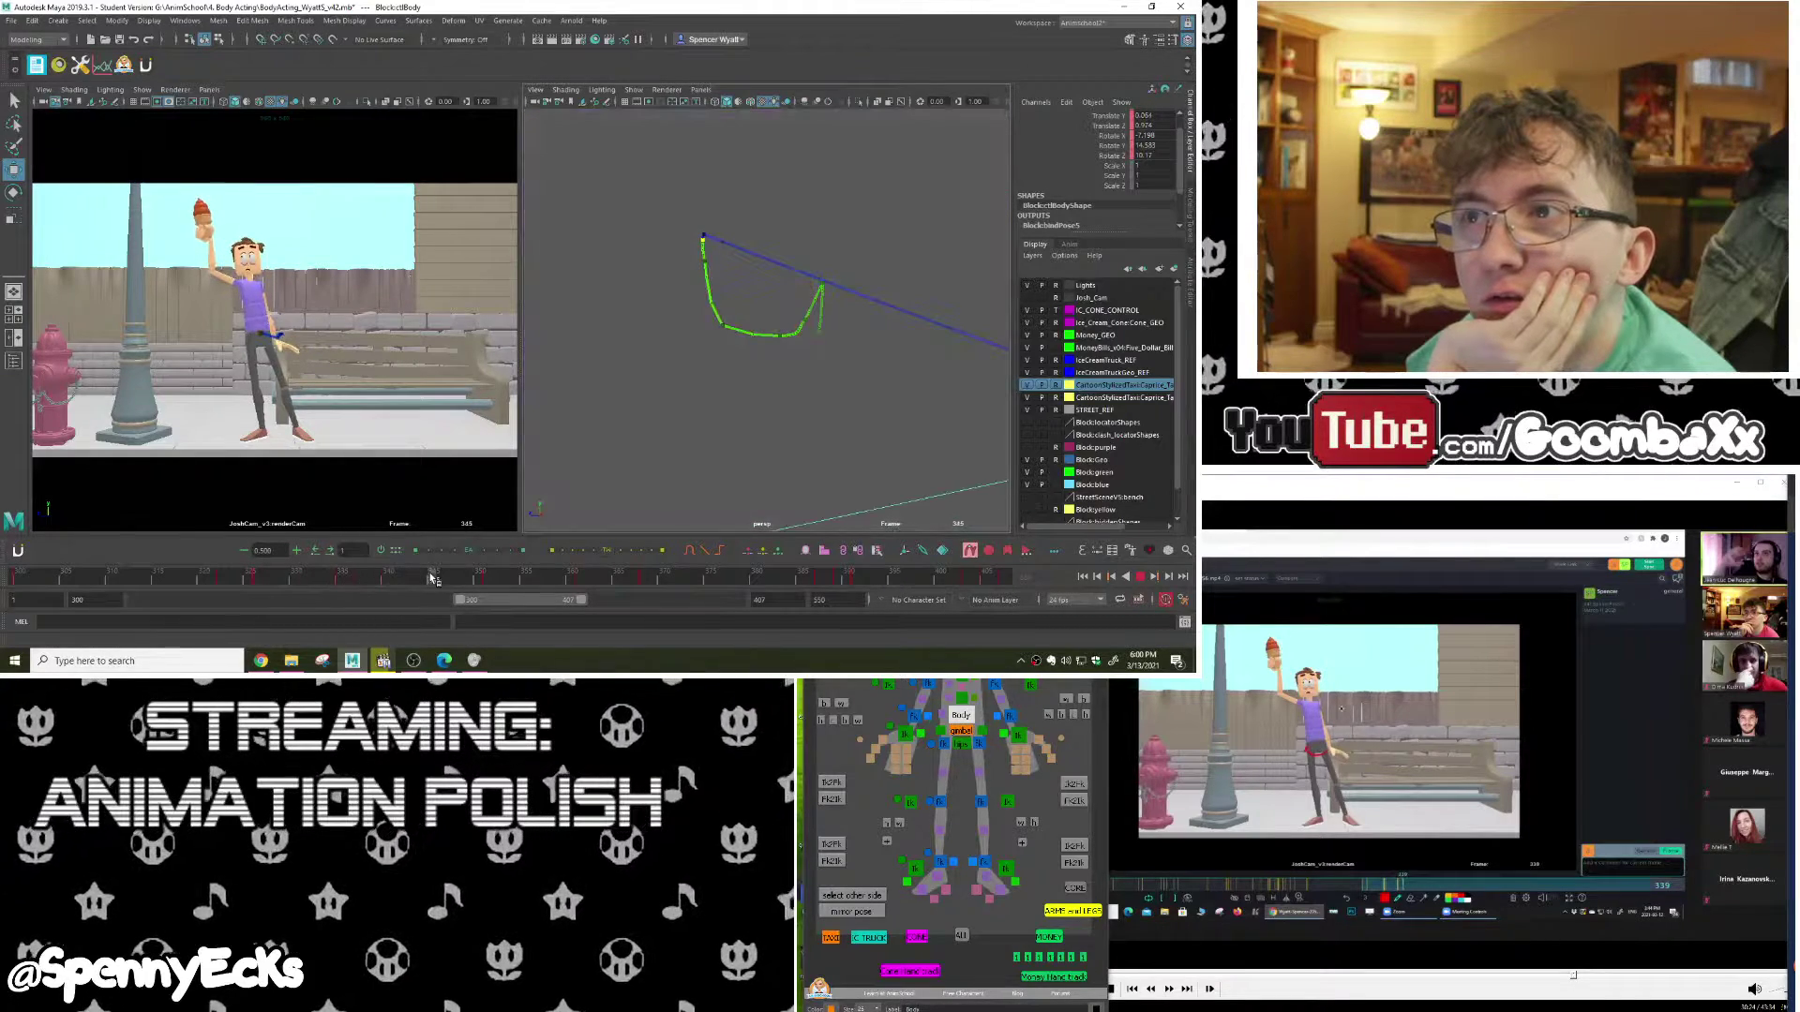
pyautogui.click(1491, 872)
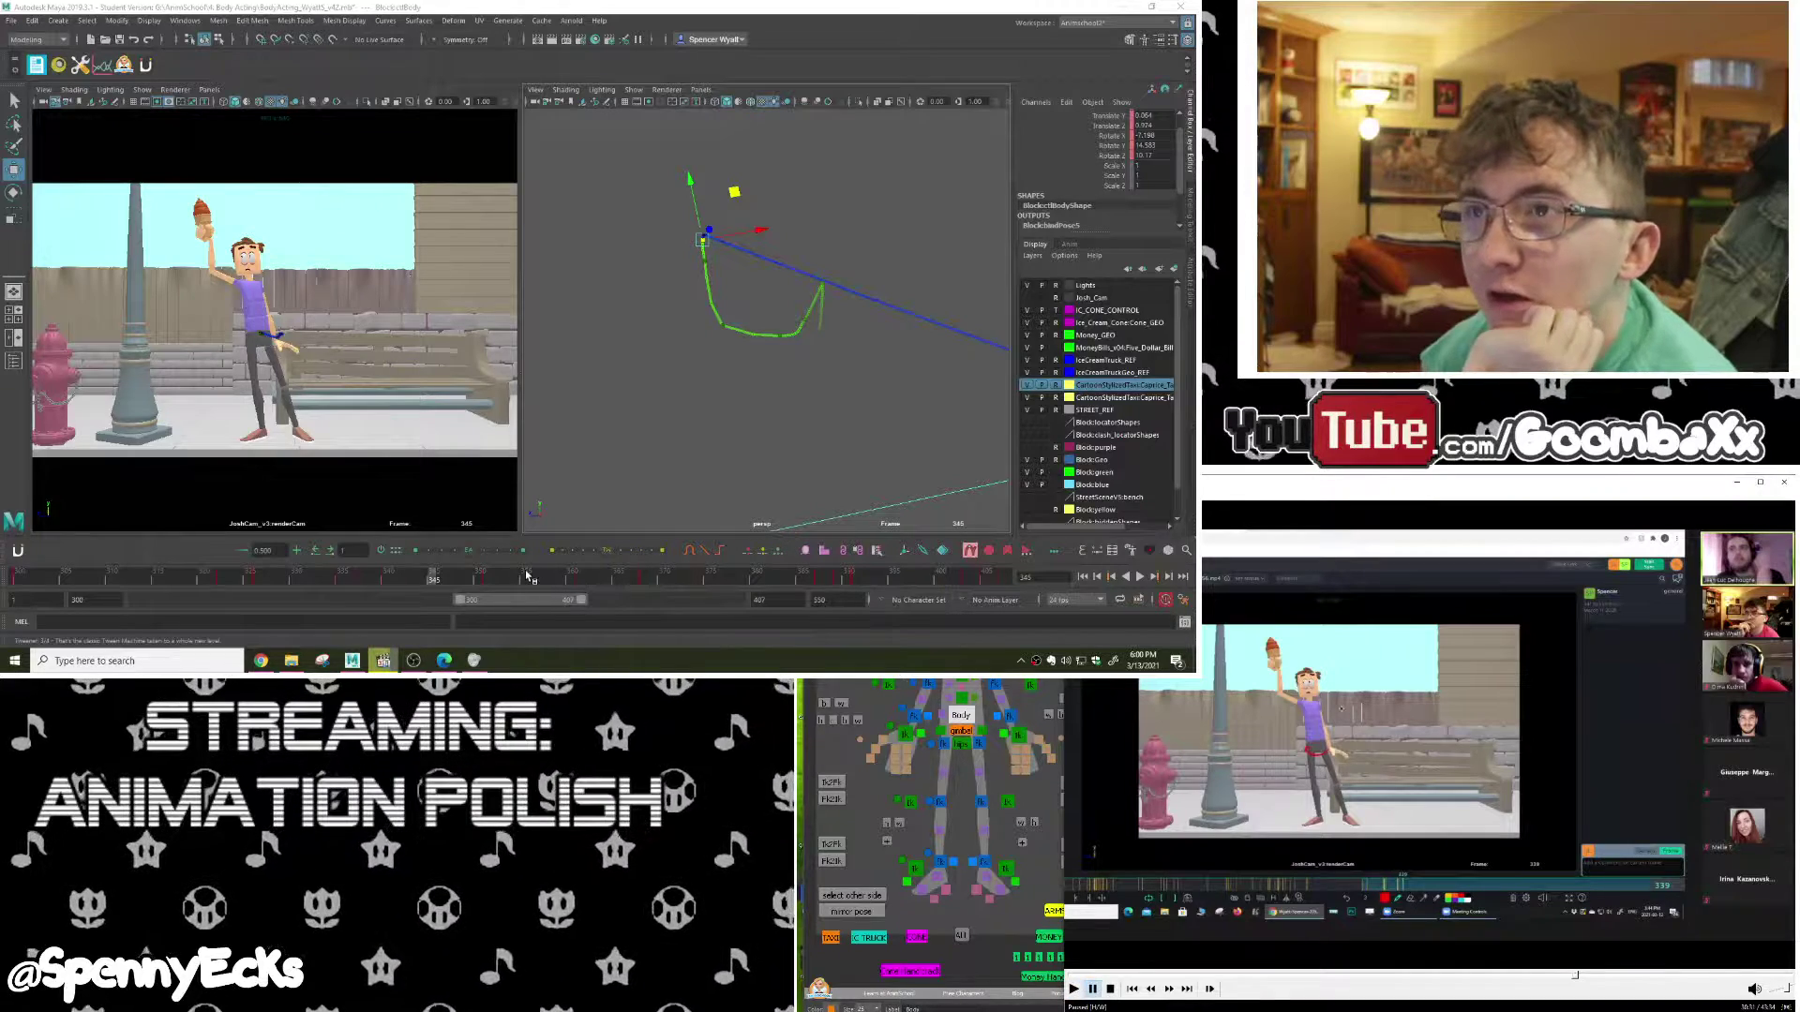
# Step: Nudge the body control up and right at frame 337 and slightly left at frame 340 to even out the arc
pyautogui.moveTo(471, 579); pyautogui.dragTo(361, 583)
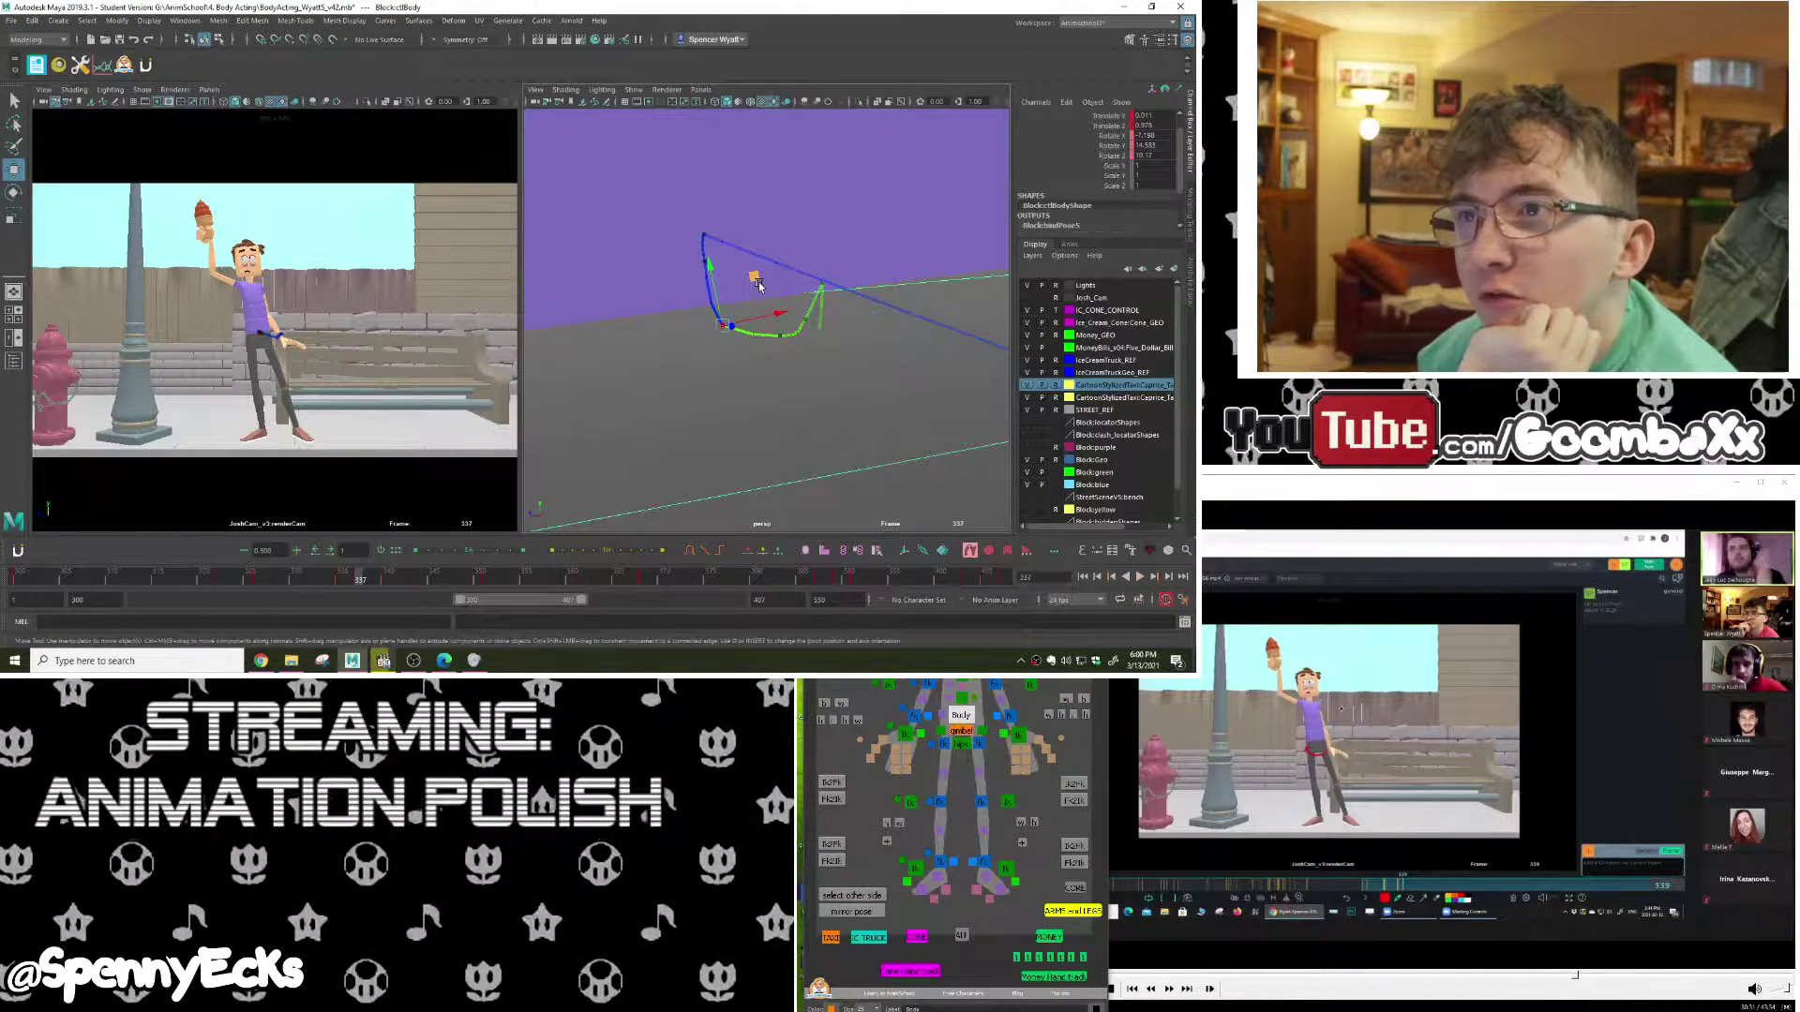
pyautogui.moveTo(759, 286); pyautogui.dragTo(767, 279)
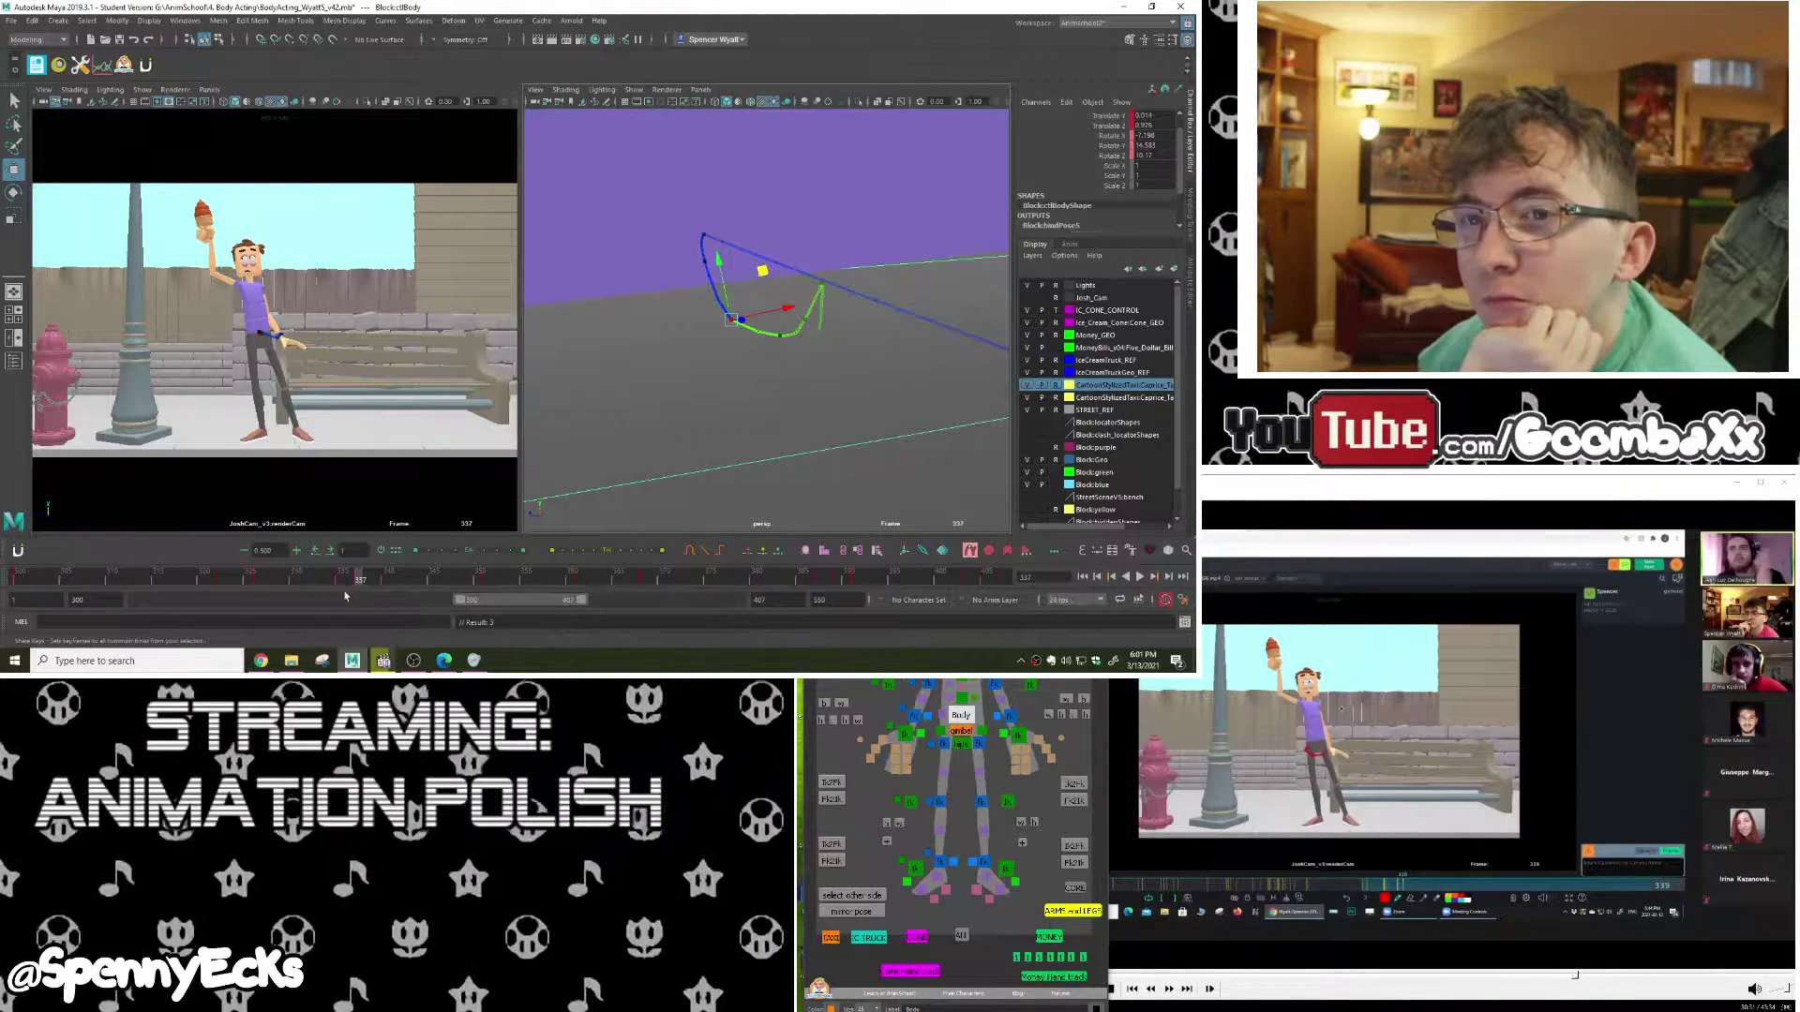
pyautogui.hotkey('alt', 'v')
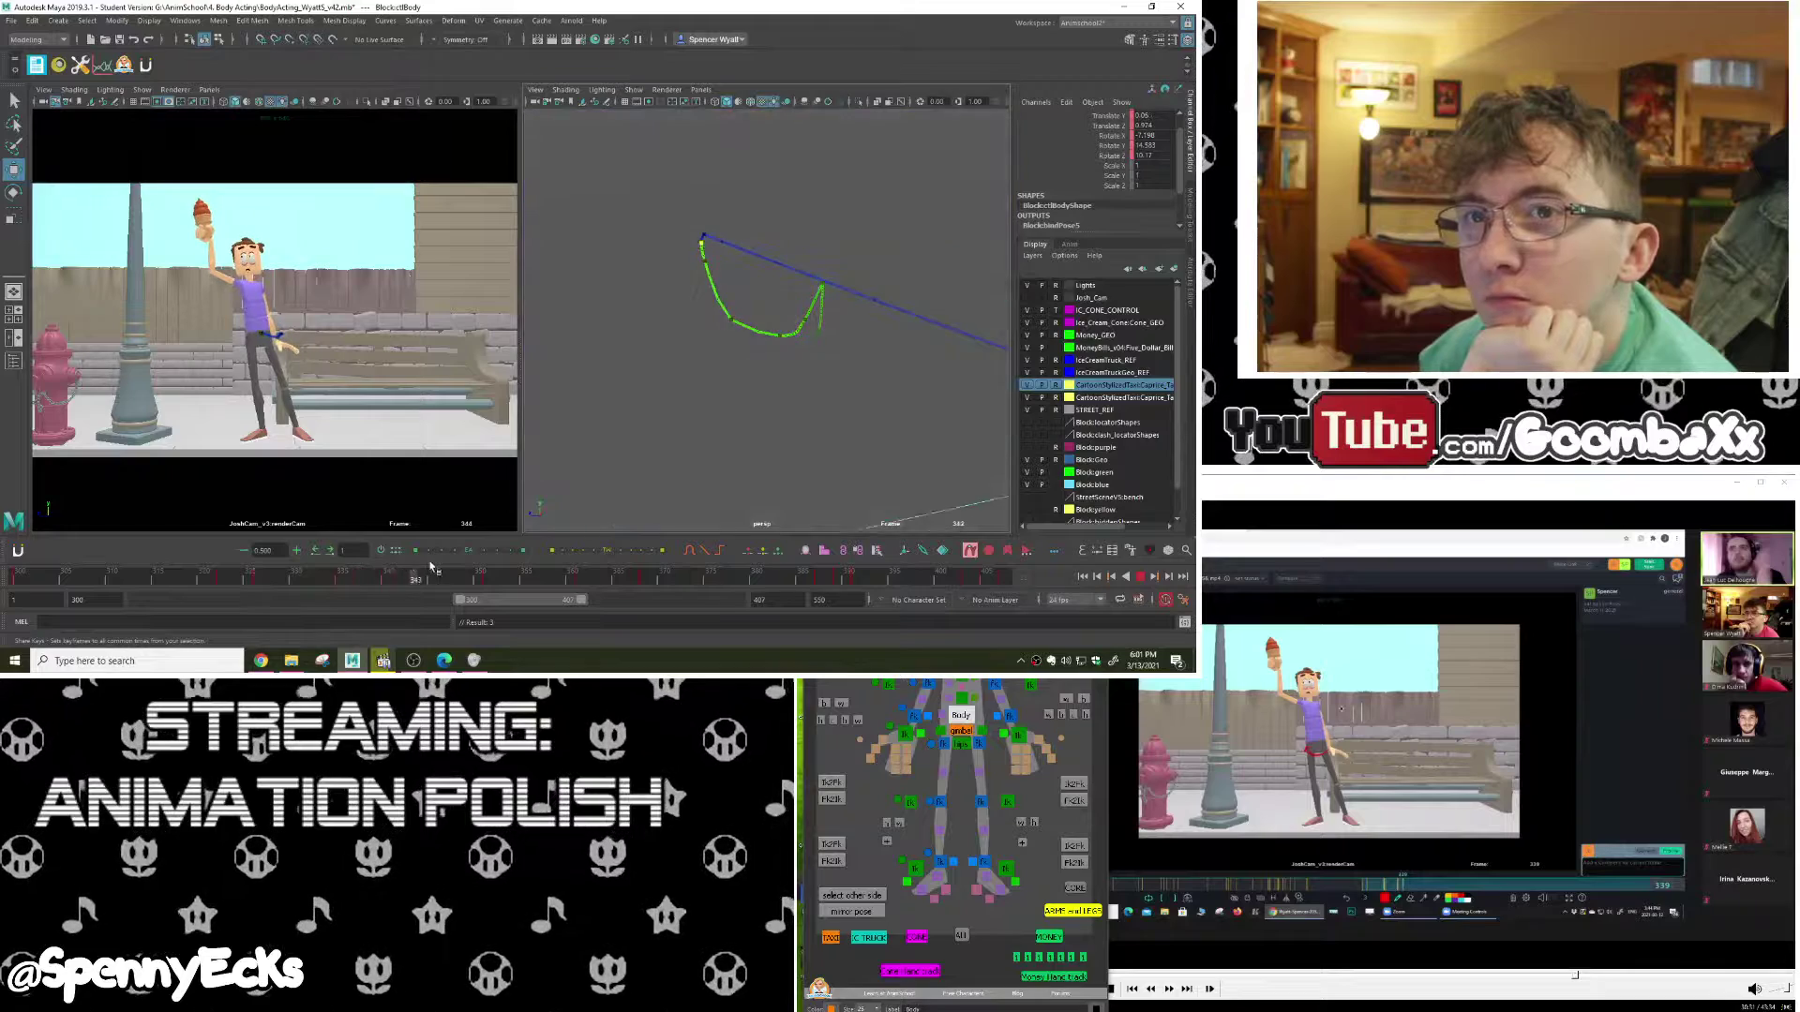
pyautogui.moveTo(431, 566); pyautogui.dragTo(390, 568)
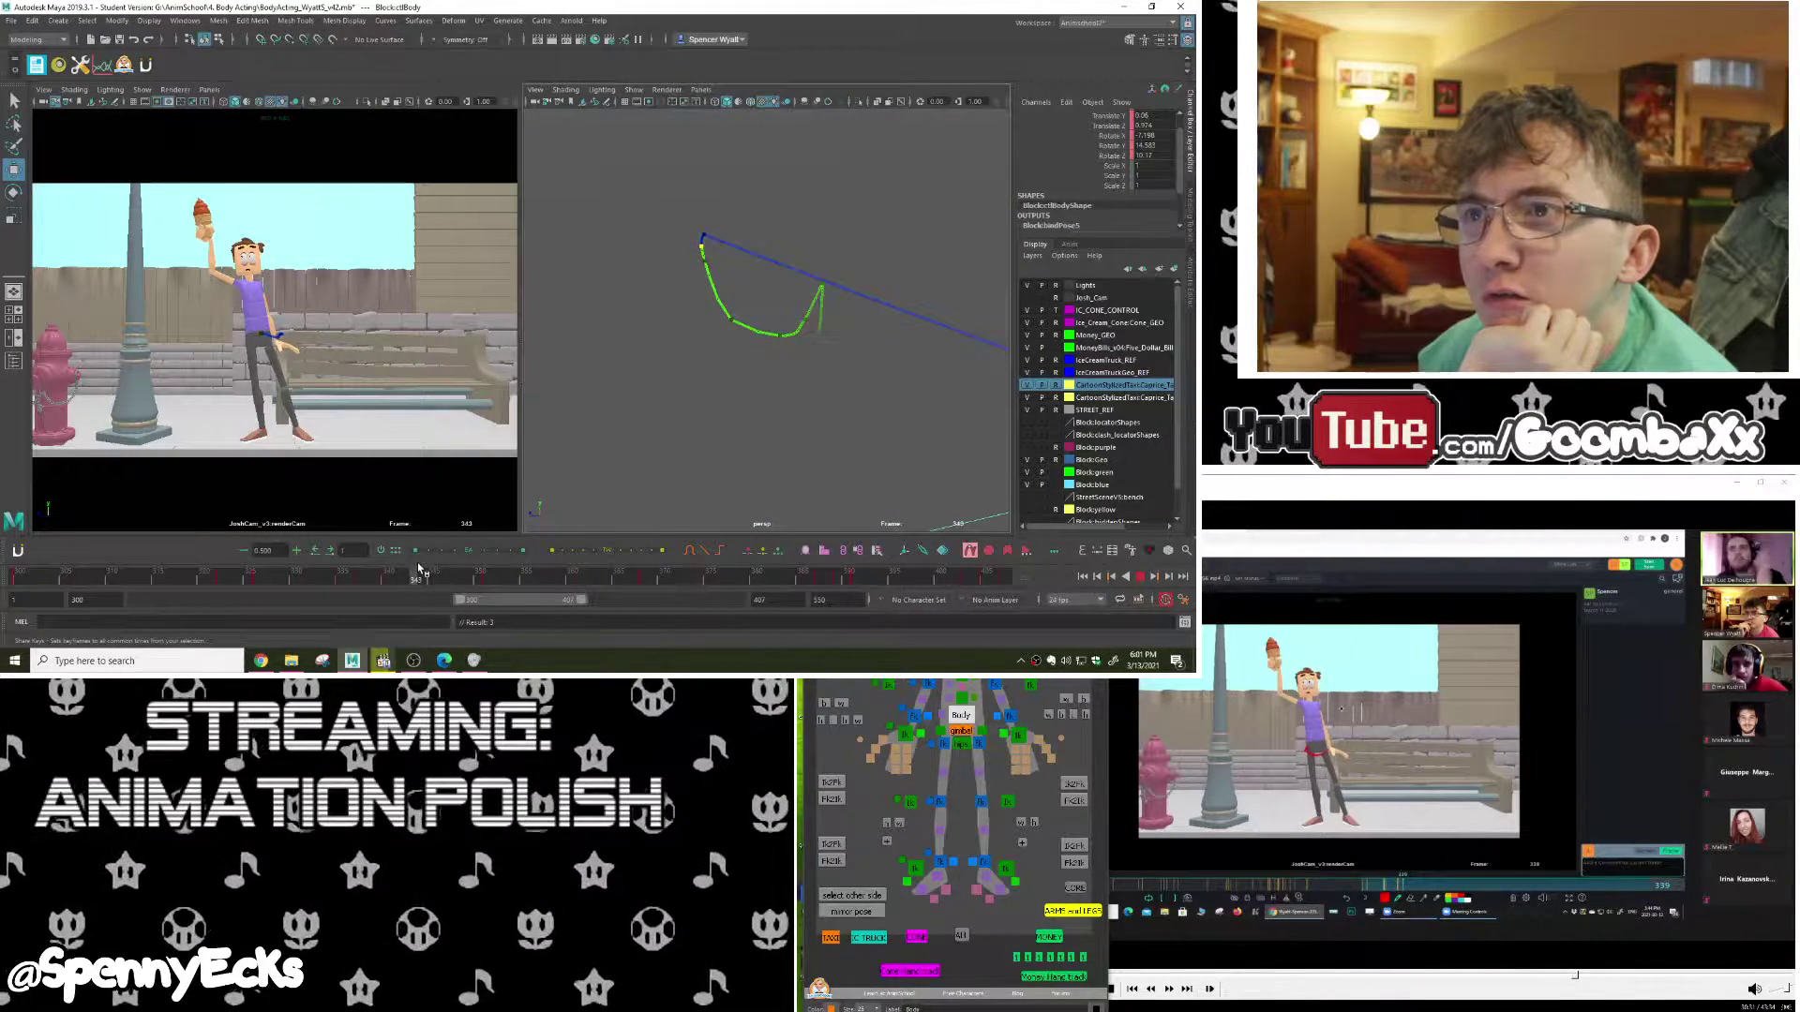
pyautogui.moveTo(431, 576); pyautogui.dragTo(391, 582)
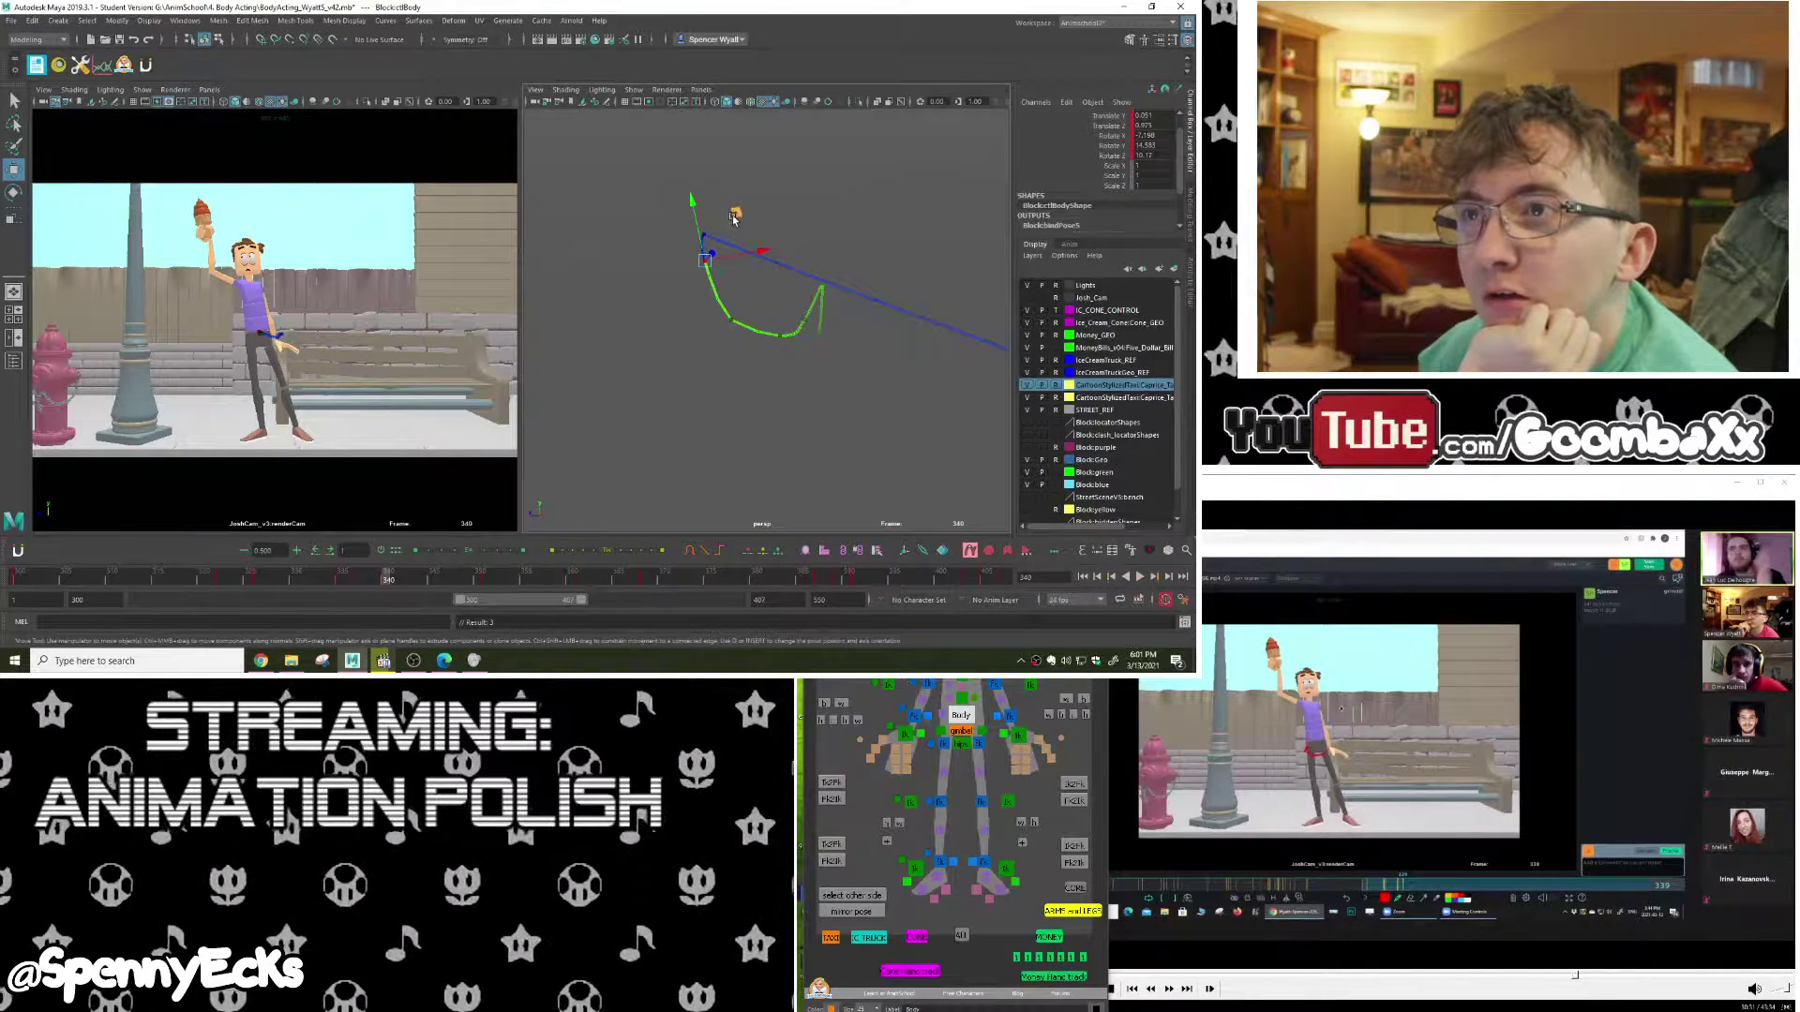
pyautogui.moveTo(736, 219); pyautogui.dragTo(729, 221)
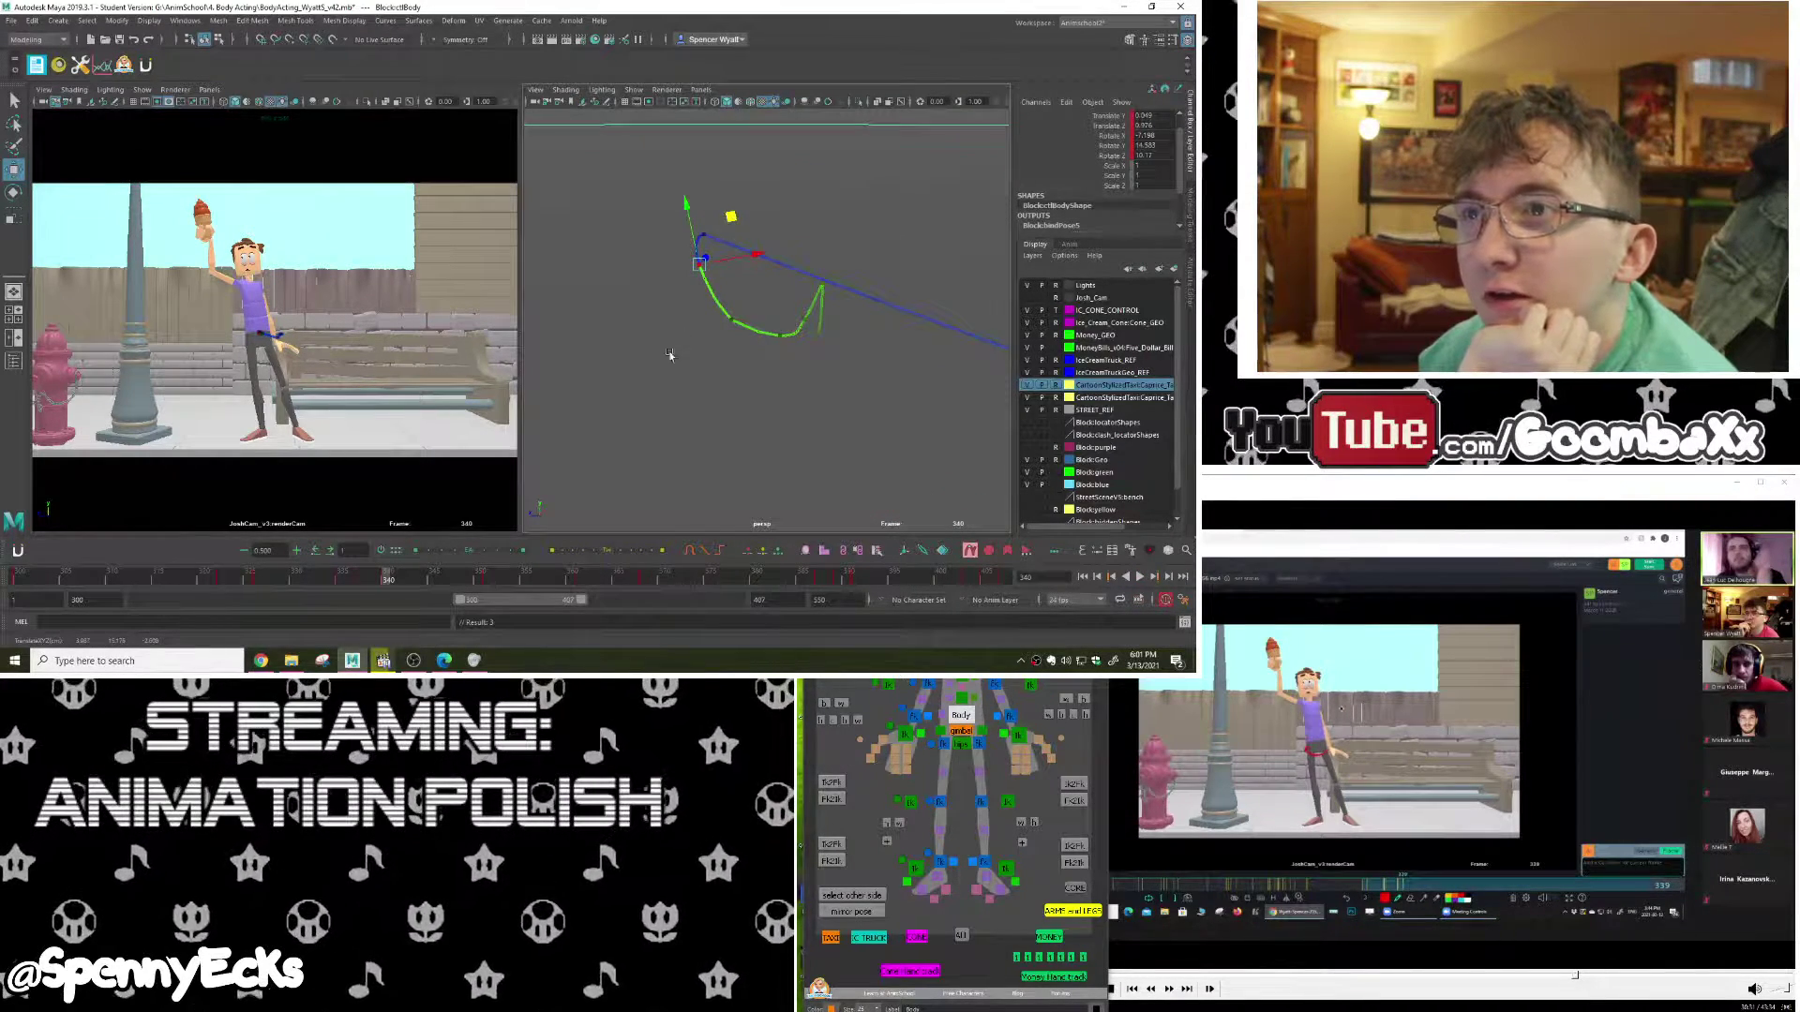
# Step: Undo the last change at frame 353 and examine the body's motion trail around the hips
pyautogui.moveTo(311, 581); pyautogui.dragTo(511, 568)
pyautogui.moveTo(900, 409)
pyautogui.keyDown('alt'); pyautogui.mouseDown()
pyautogui.moveTo(851, 409)
pyautogui.moveTo(924, 410)
pyautogui.moveTo(856, 389)
pyautogui.moveTo(903, 390)
pyautogui.mouseUp(); pyautogui.keyUp('alt')
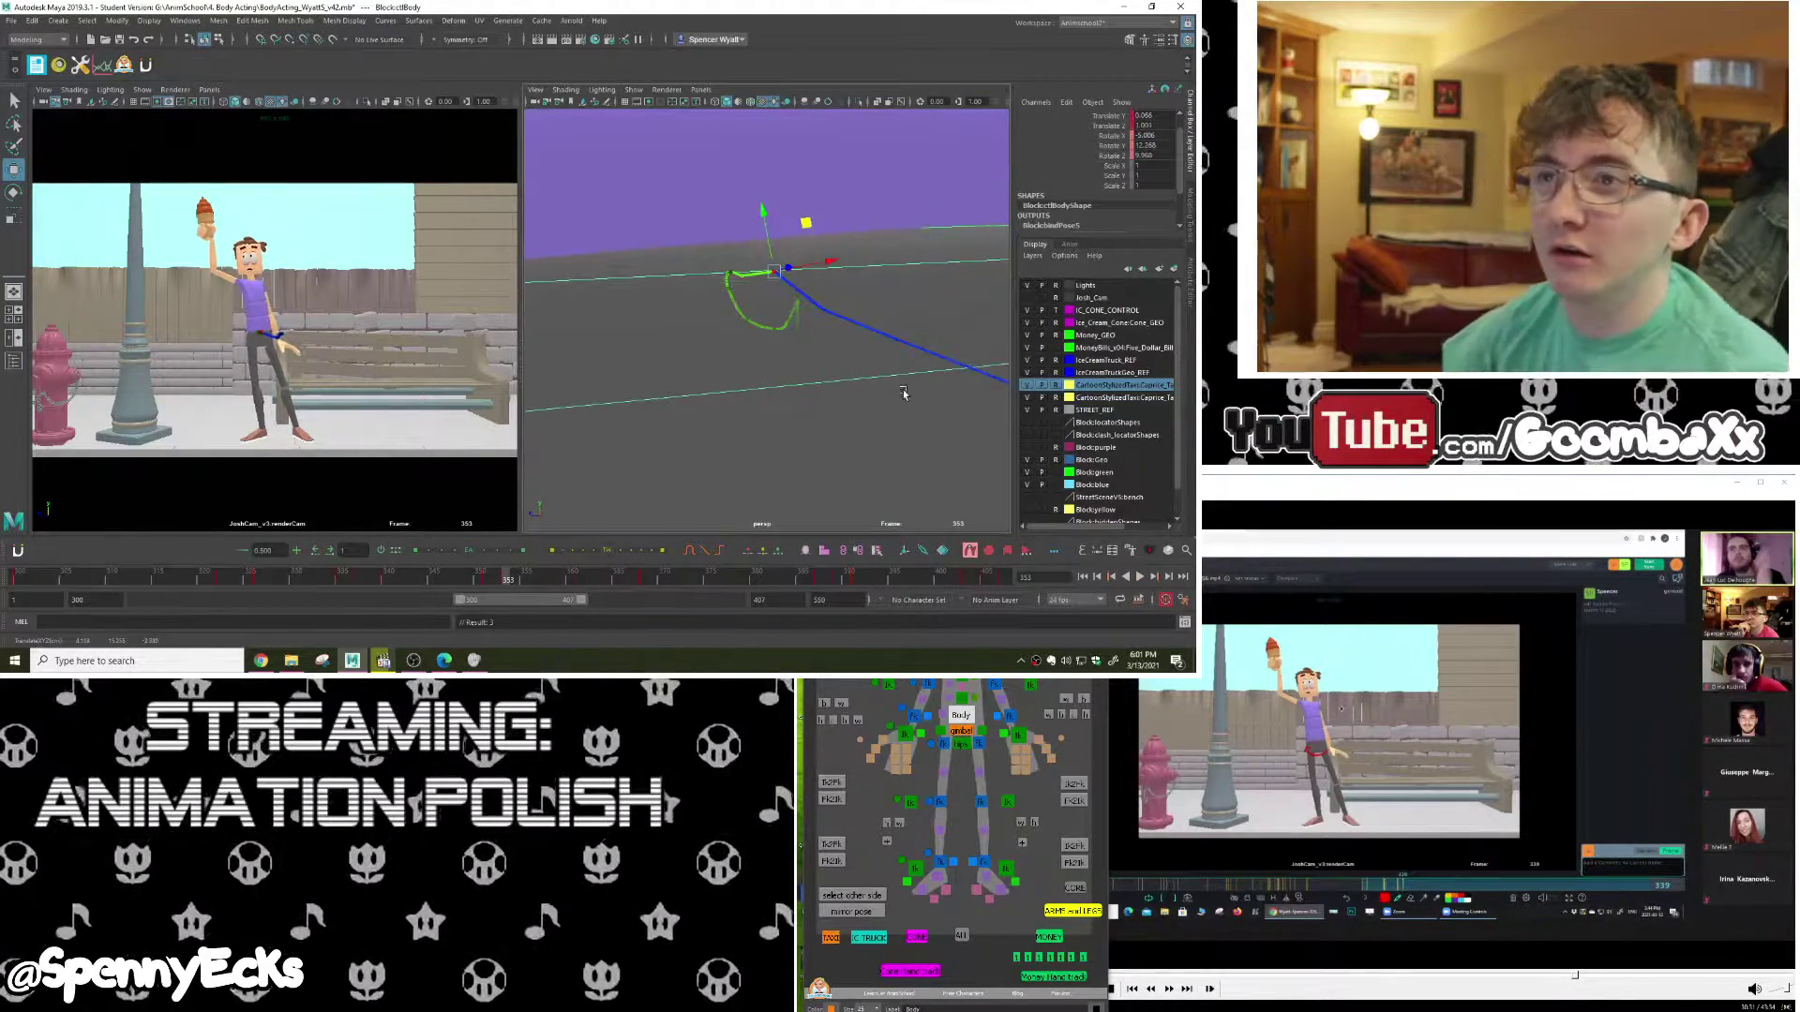
pyautogui.hotkey('ctrl', 'z')
pyautogui.keyDown('alt'); pyautogui.moveTo(904, 394); pyautogui.dragTo(841, 317, button='middle'); pyautogui.keyUp('alt')
pyautogui.scroll(-3, 768, 374)
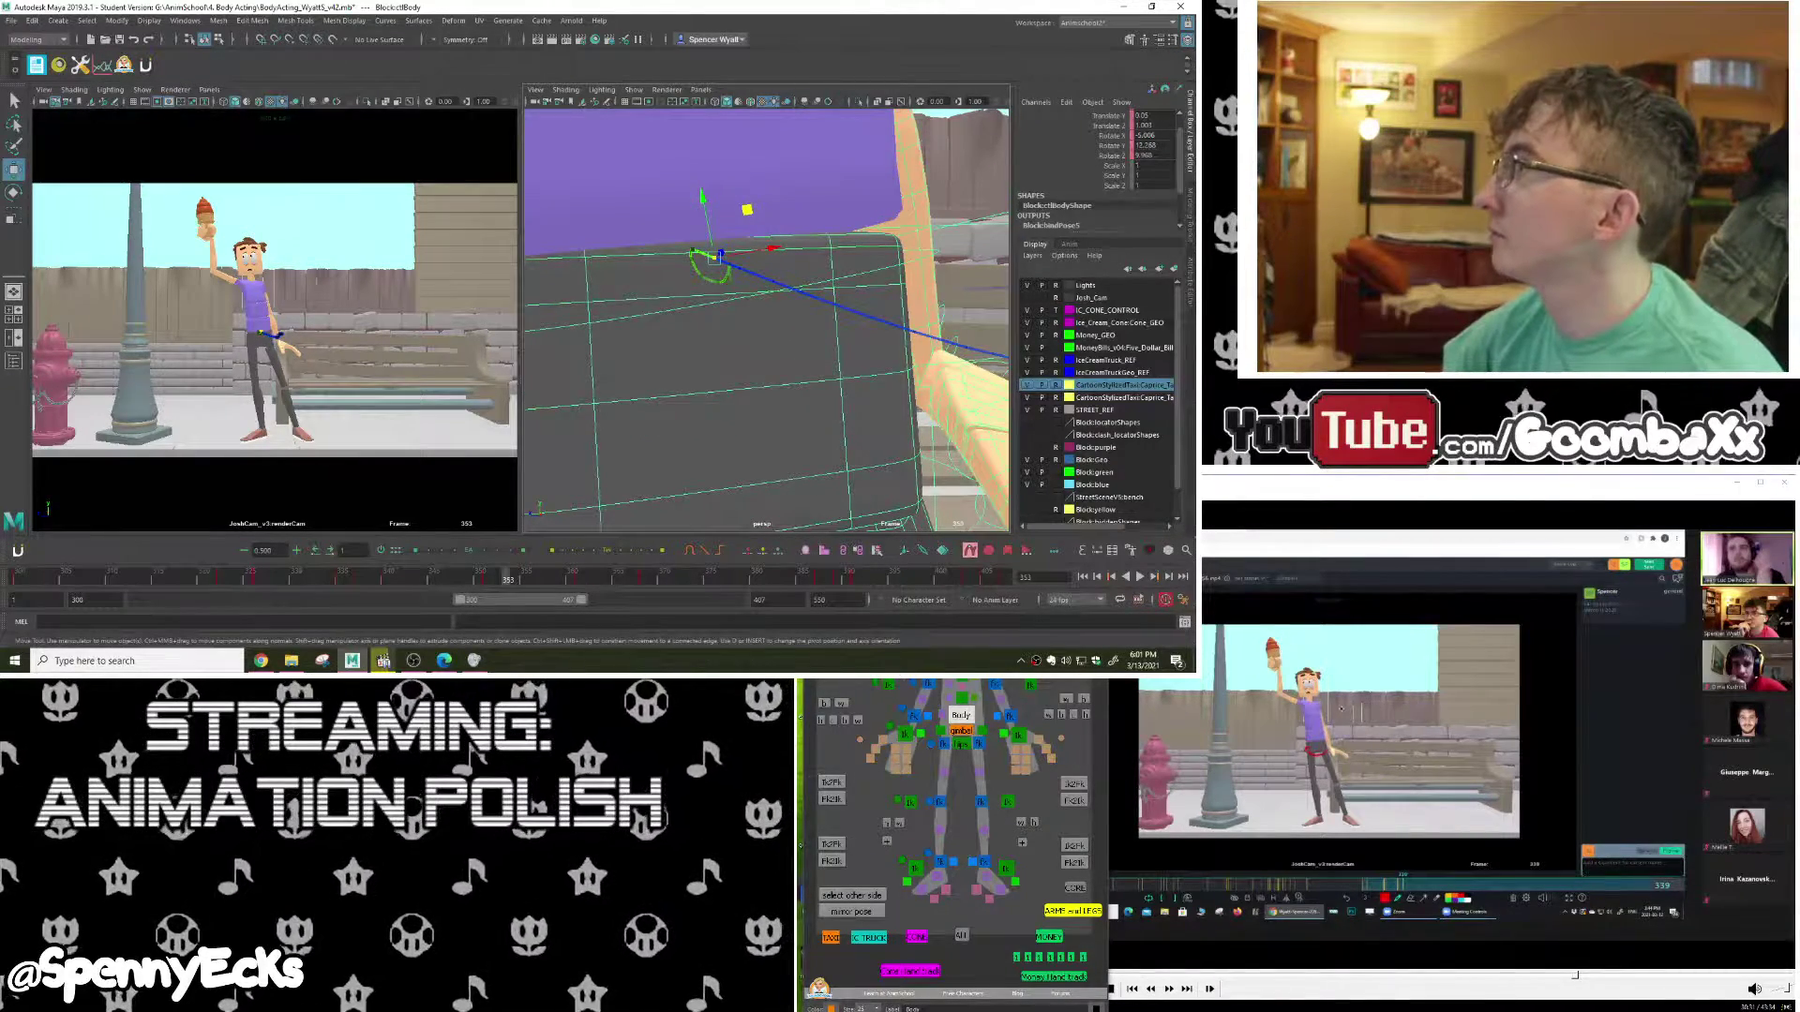
# Step: Replay the shot, play the next part of the critique video, and scrub the body motion back to frame 366
pyautogui.click(1139, 578)
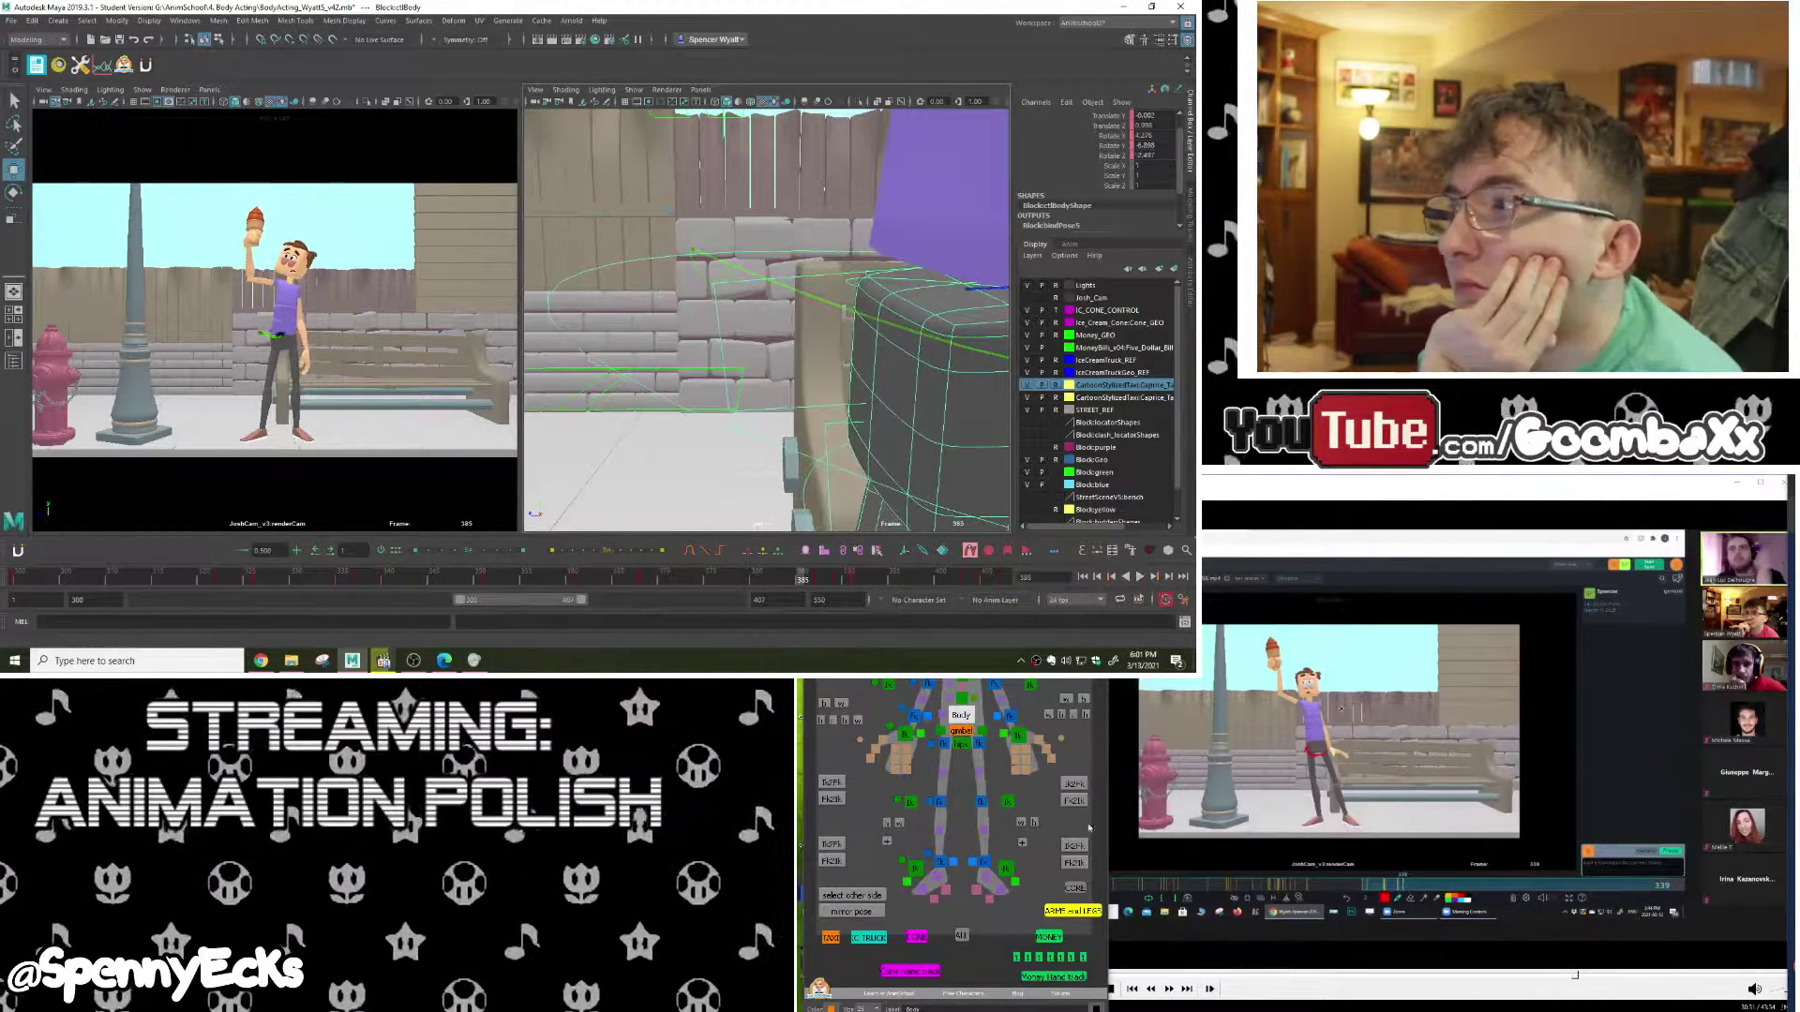
pyautogui.click(1320, 779)
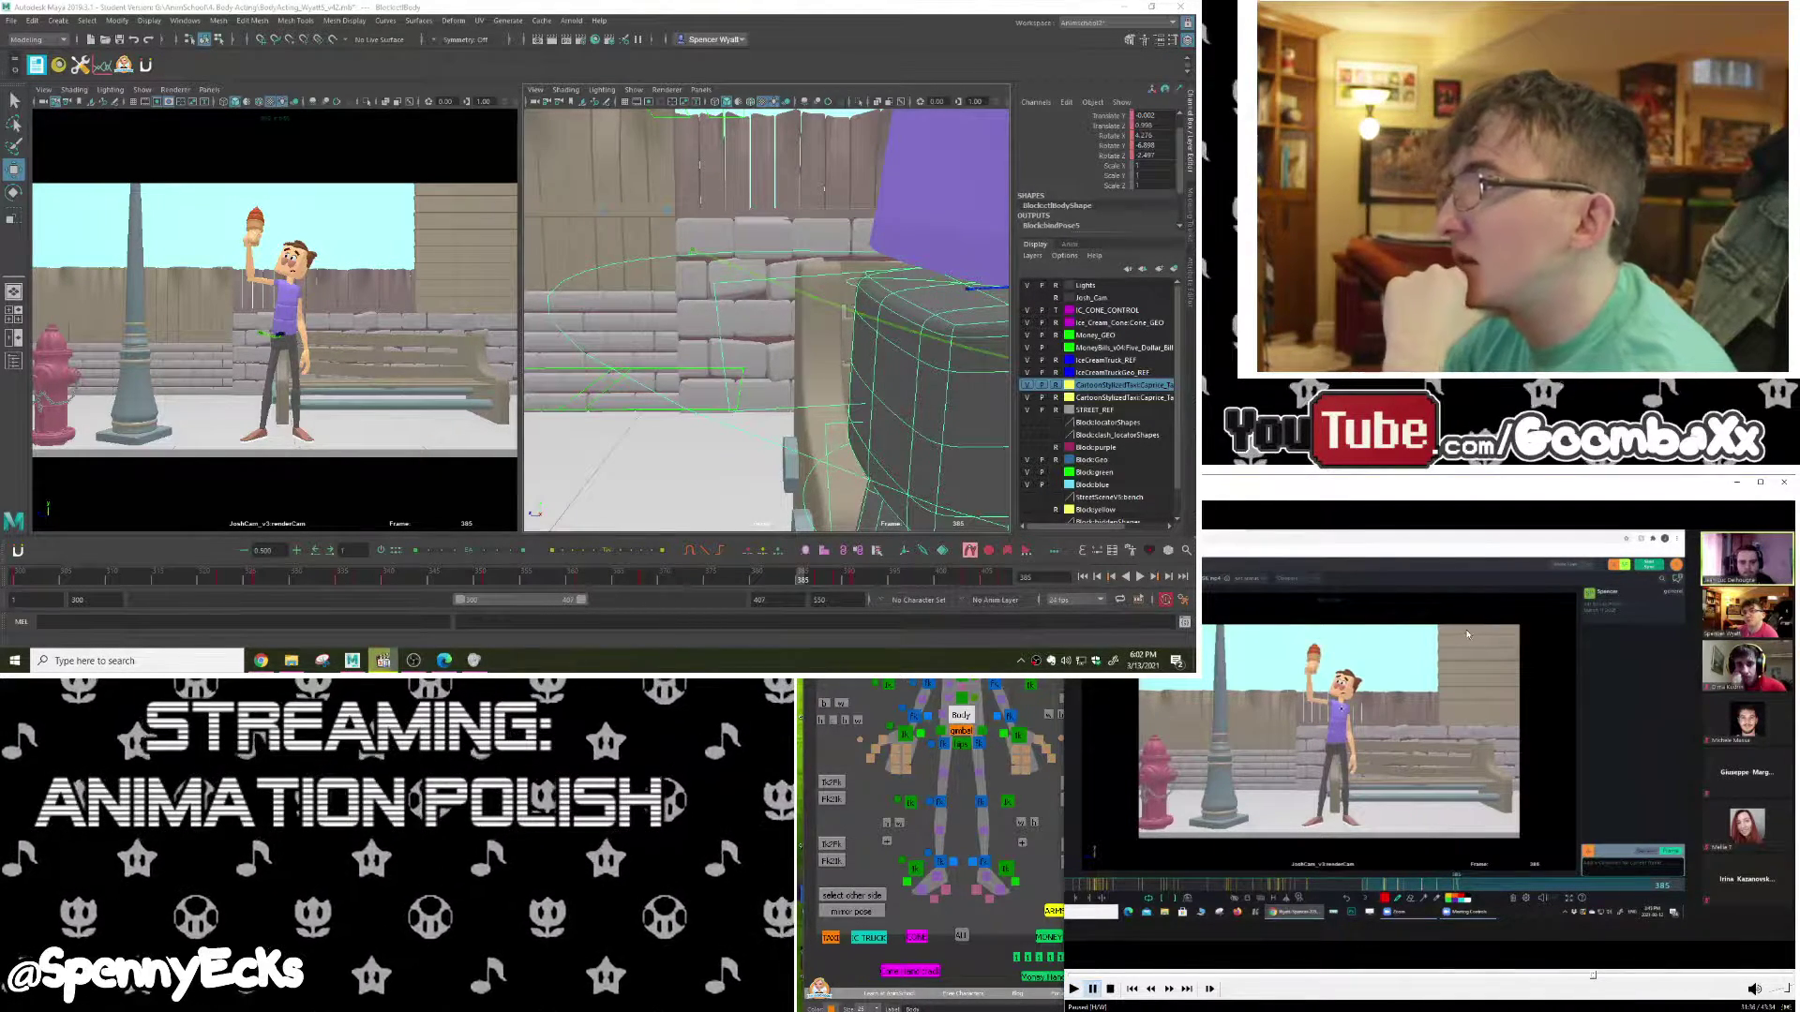
pyautogui.click(287, 578)
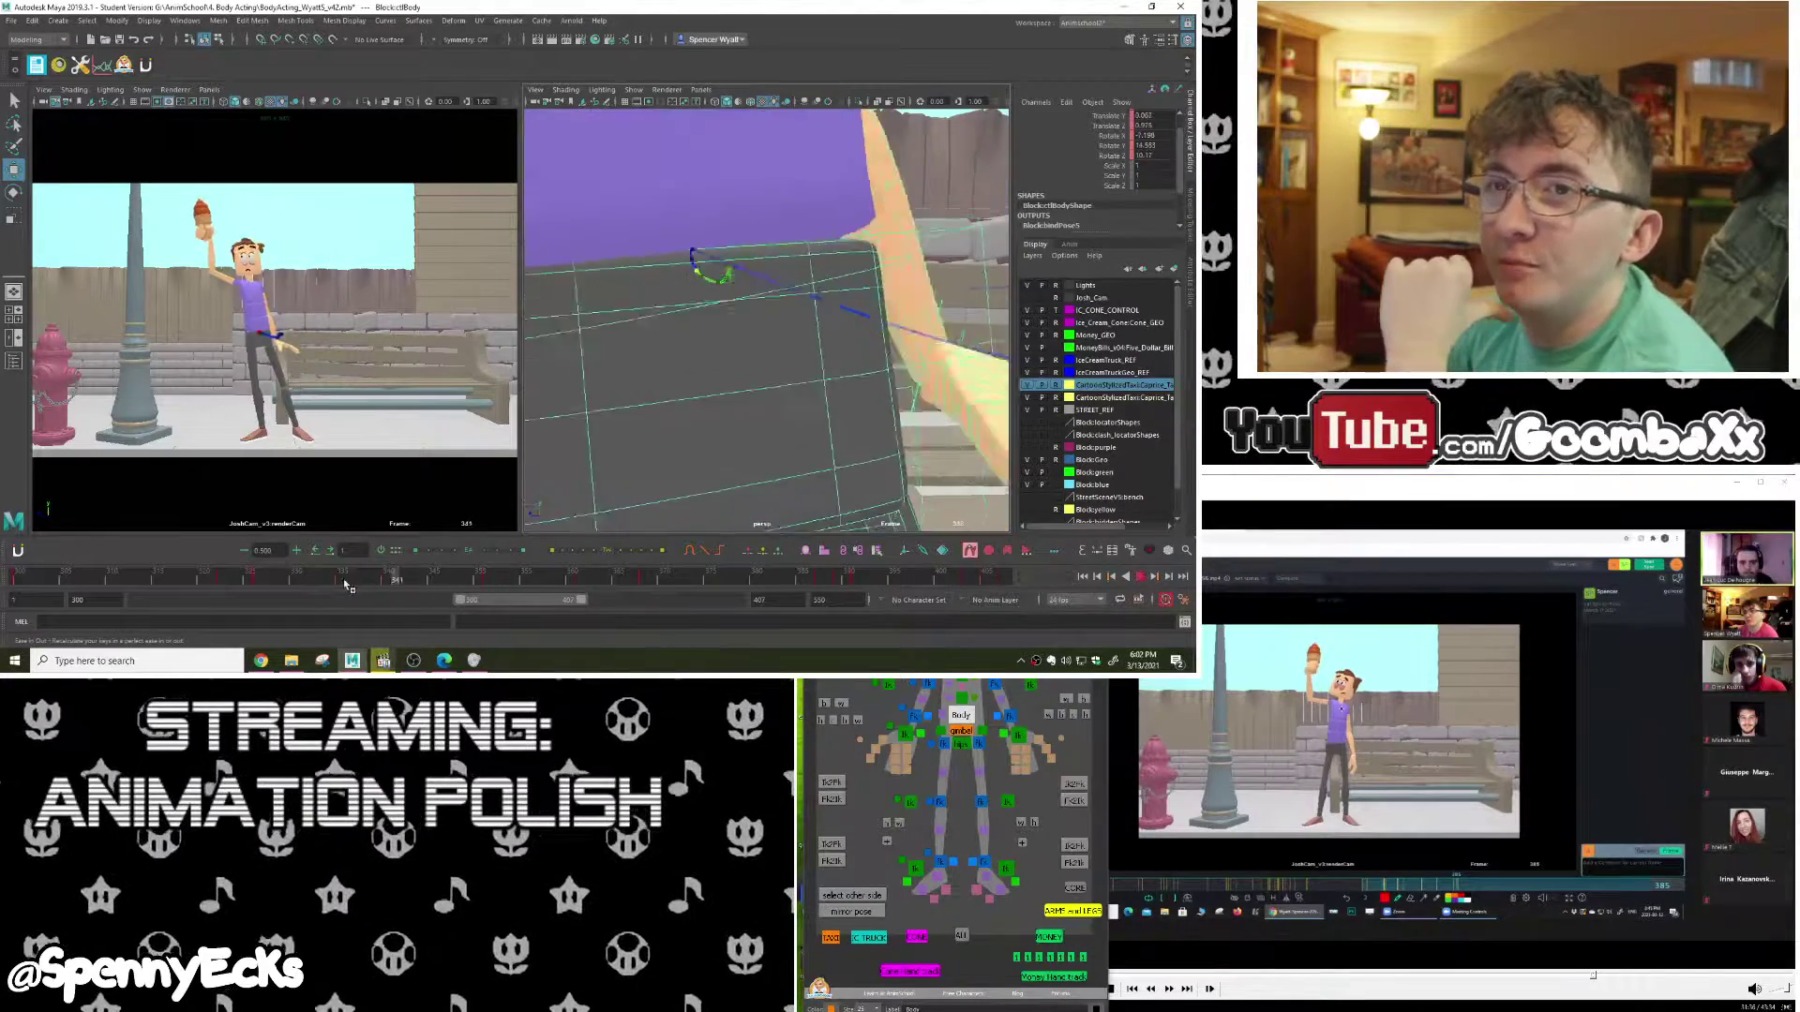
pyautogui.moveTo(323, 581); pyautogui.dragTo(611, 578)
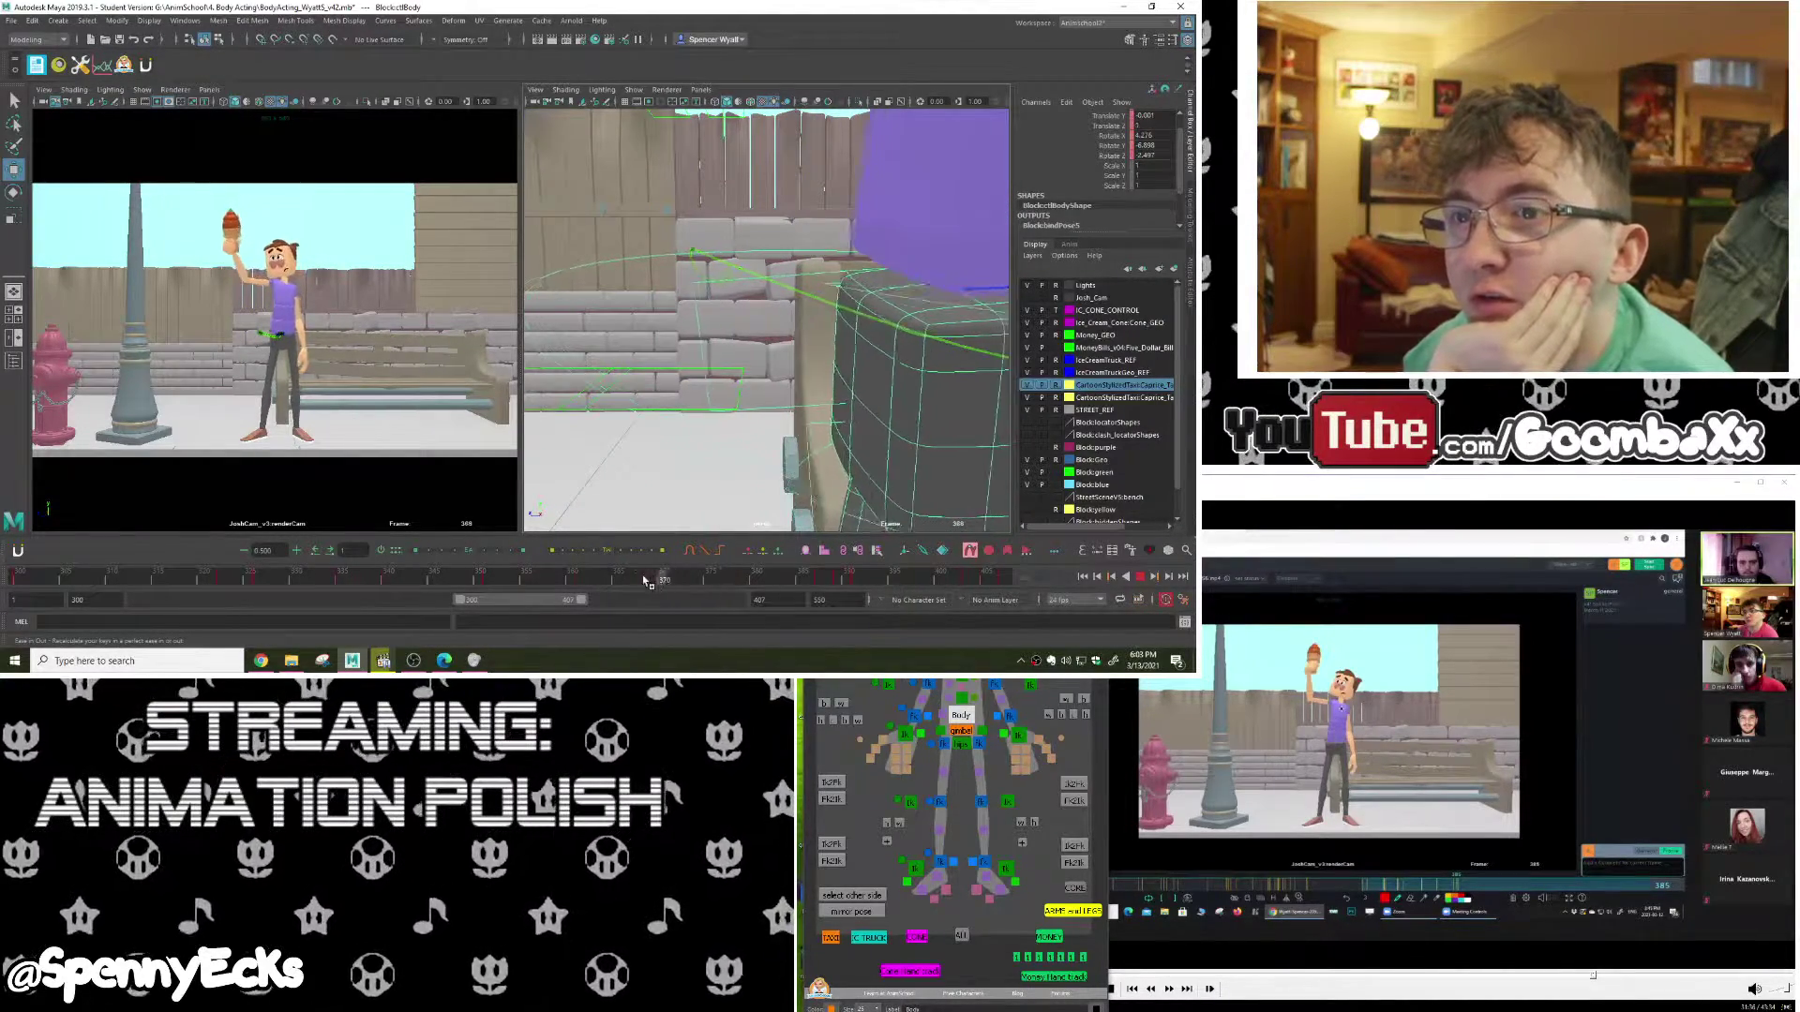
pyautogui.moveTo(645, 582)
pyautogui.mouseDown()
pyautogui.moveTo(298, 574)
pyautogui.moveTo(726, 579)
pyautogui.moveTo(548, 574)
pyautogui.moveTo(628, 577)
pyautogui.mouseUp()
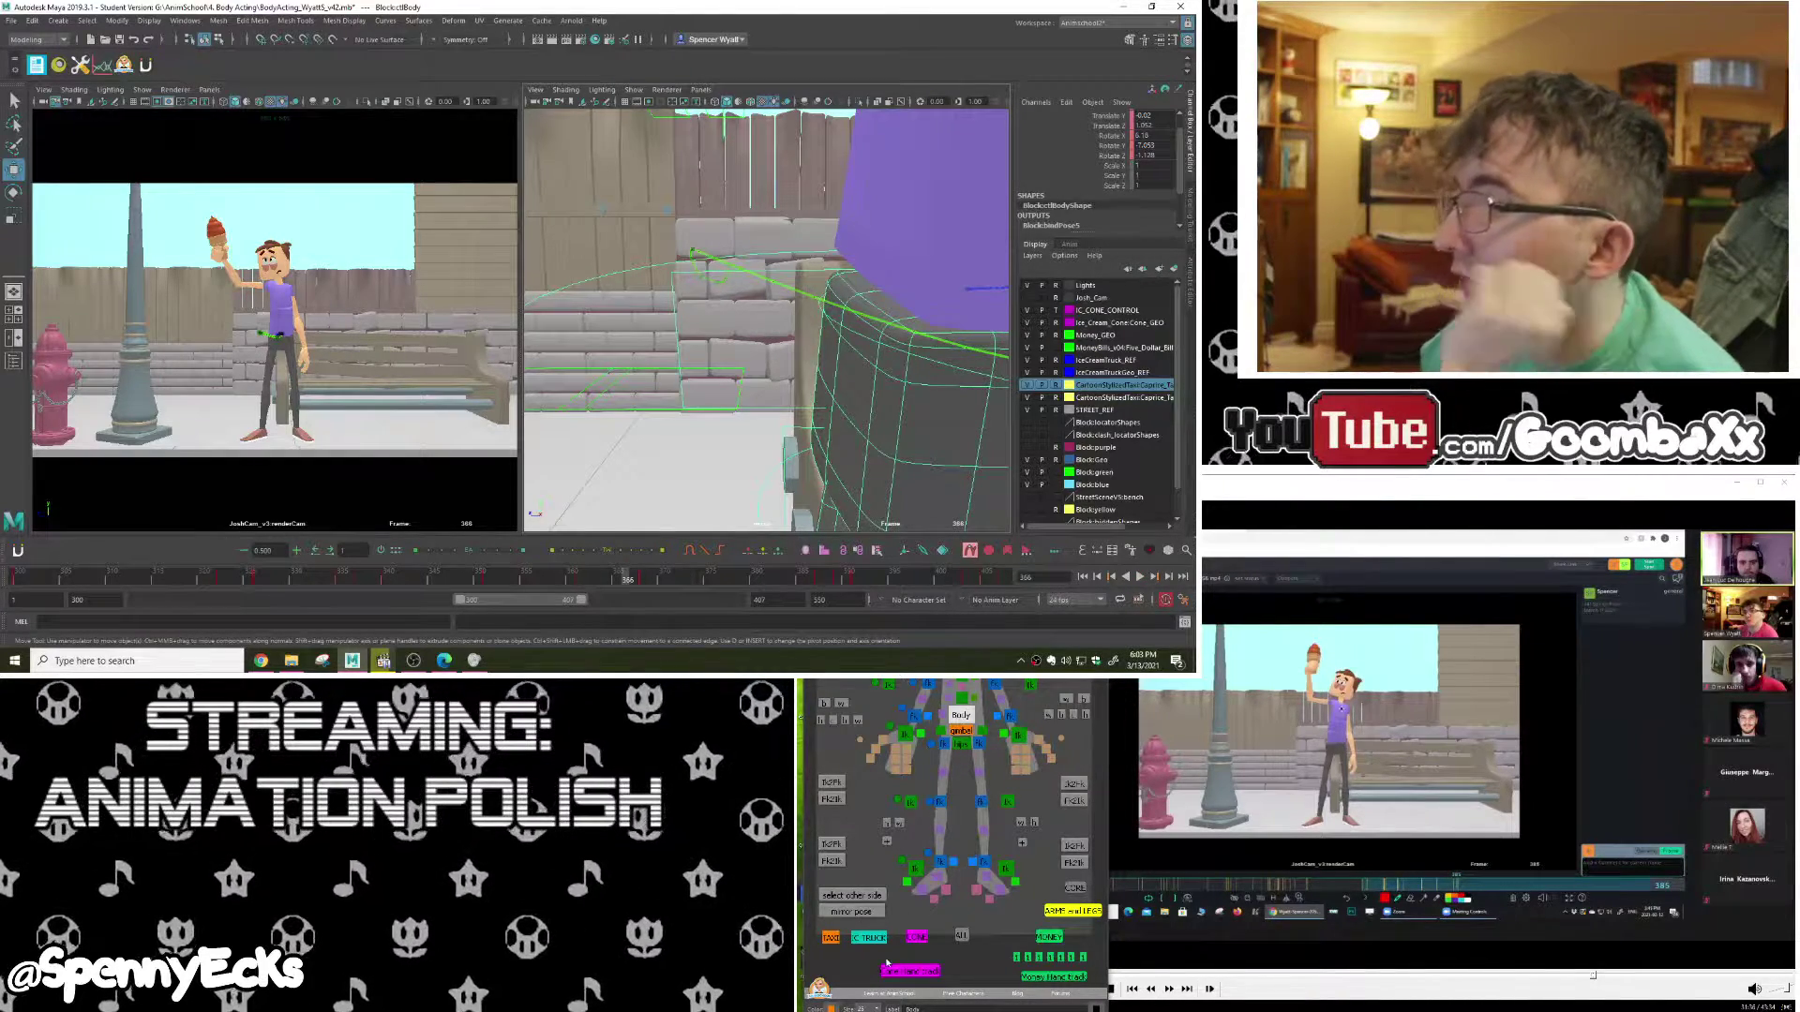
# Step: Rotate the right hand control at frame 365 to adjust the ice cream cone's tilt and check the motion through the following frames
pyautogui.click(915, 716)
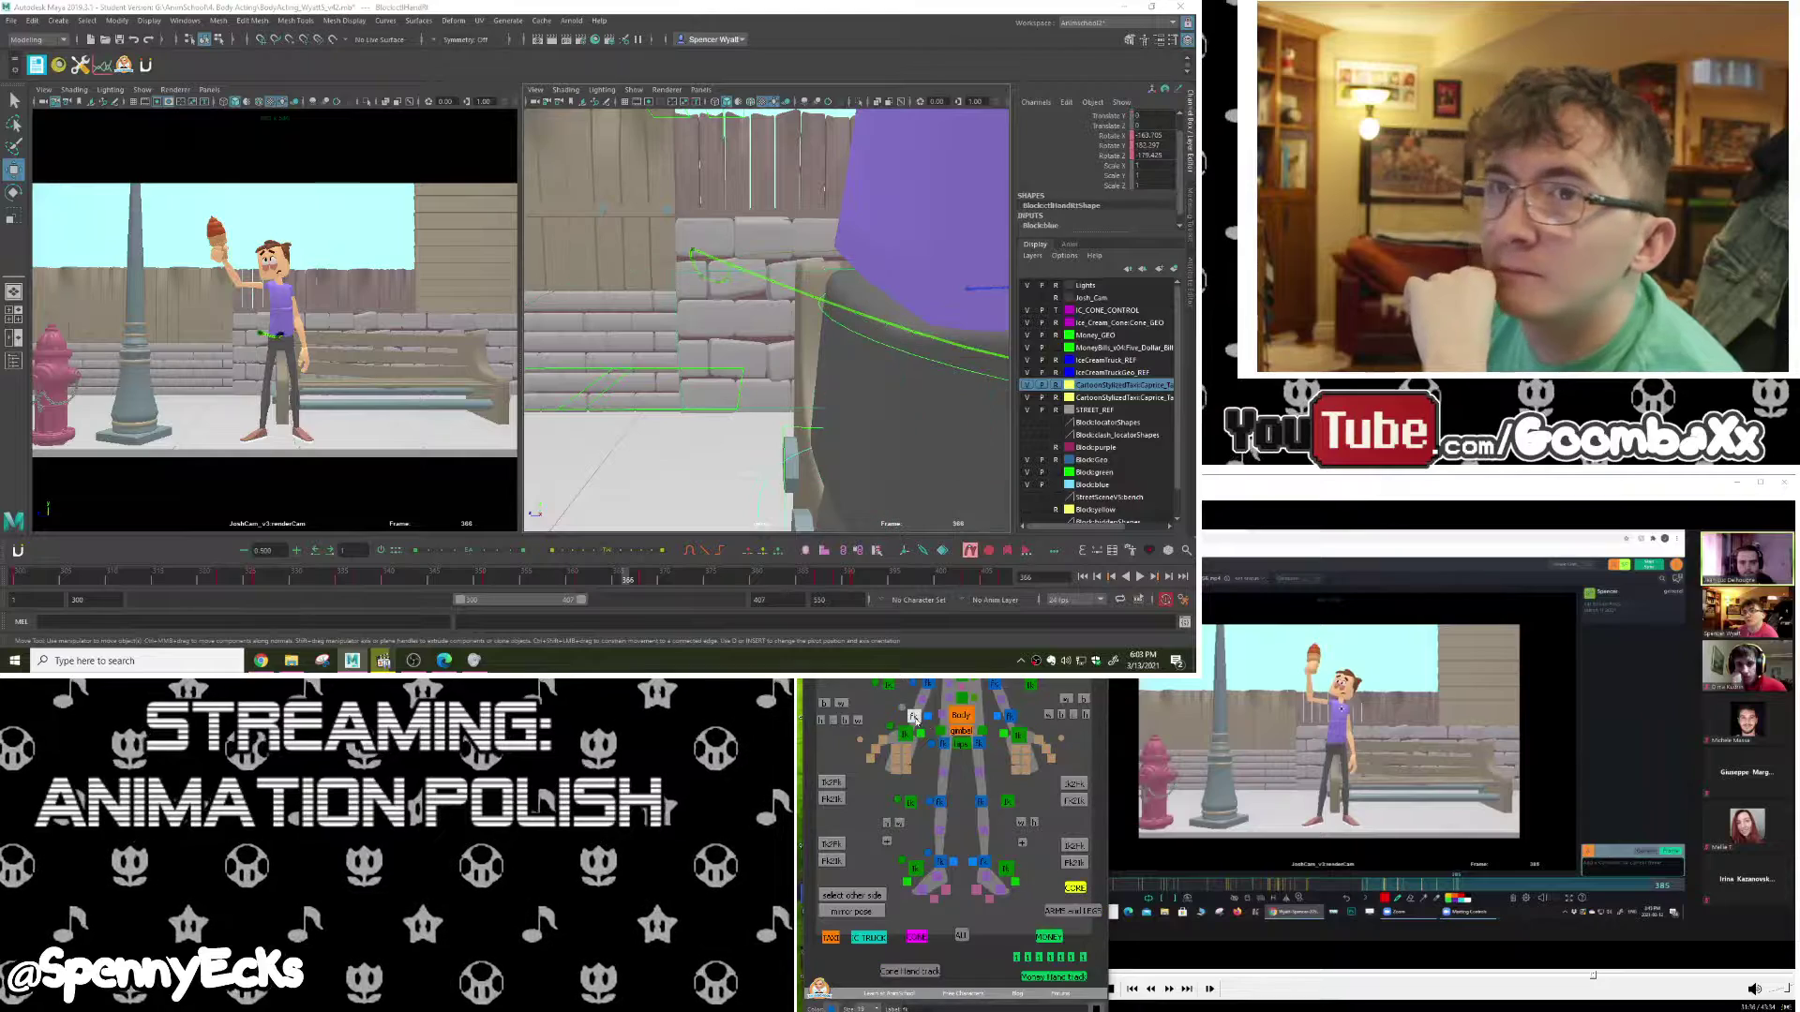
pyautogui.click(618, 580)
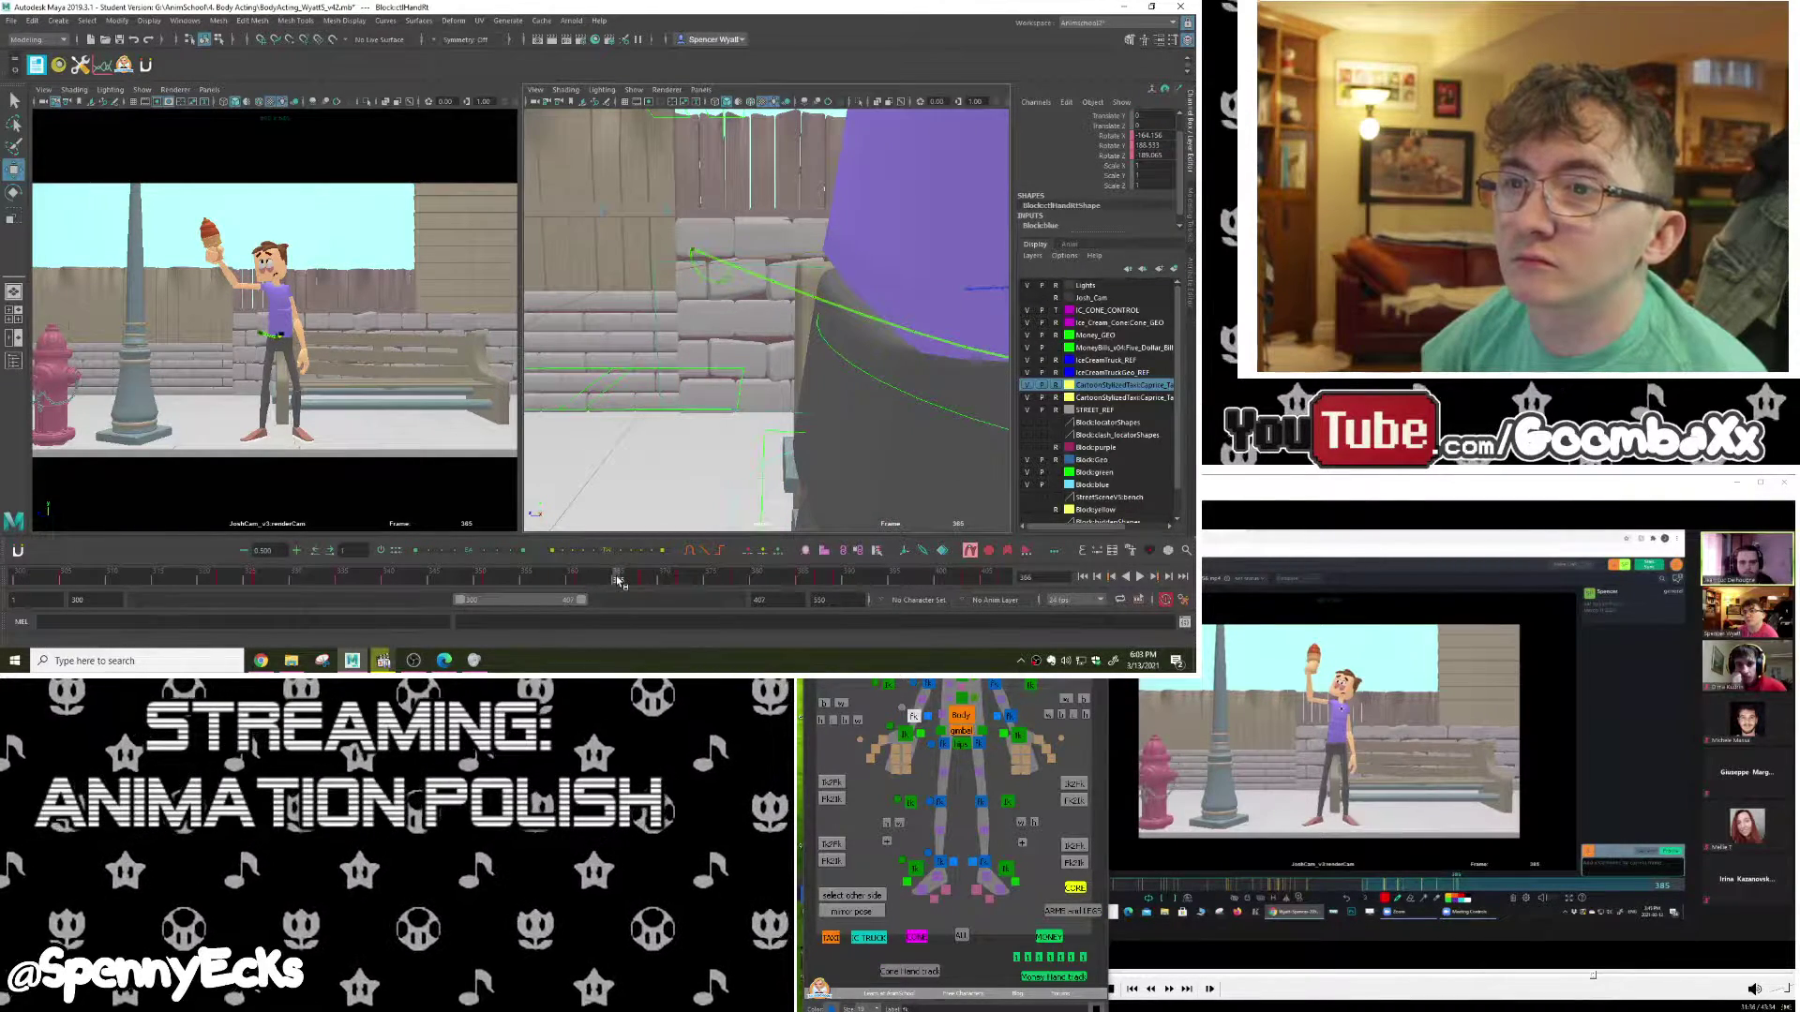
pyautogui.press('e')
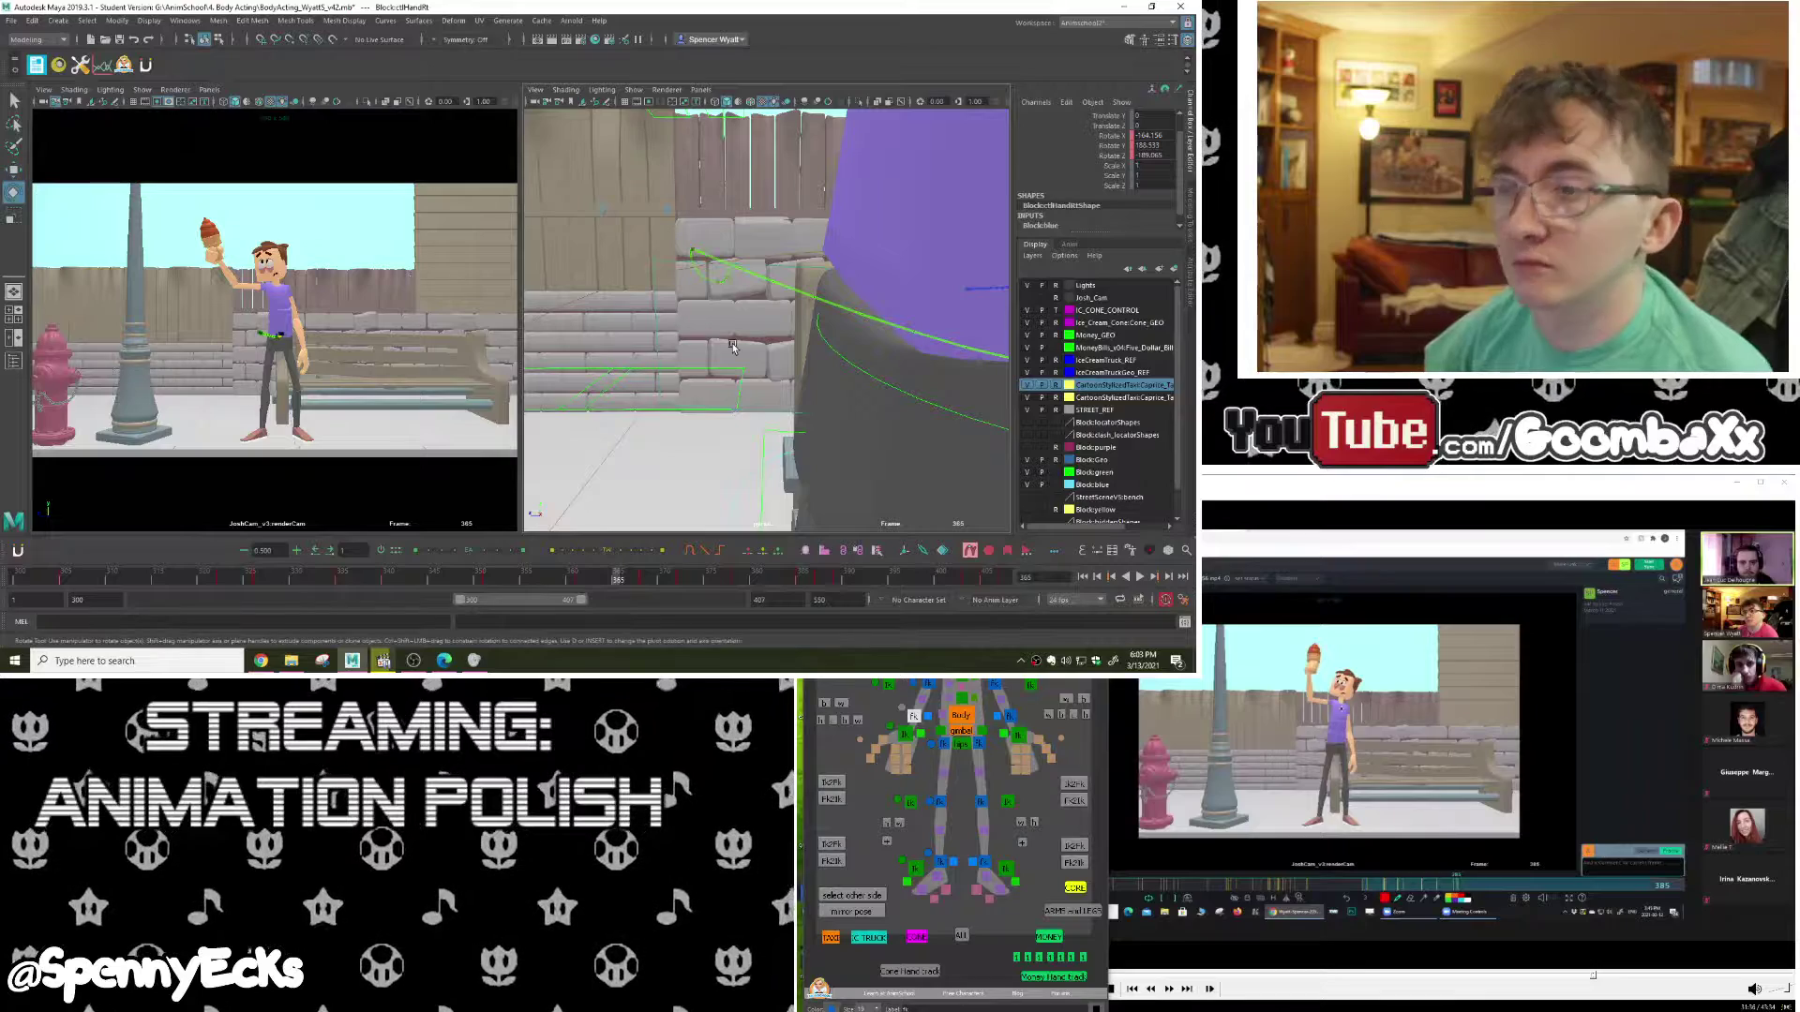
pyautogui.press('f')
pyautogui.moveTo(750, 328)
pyautogui.keyDown('alt'); pyautogui.mouseDown()
pyautogui.moveTo(801, 296)
pyautogui.moveTo(761, 313)
pyautogui.mouseUp(); pyautogui.keyUp('alt')
pyautogui.keyDown('alt'); pyautogui.moveTo(761, 314); pyautogui.dragTo(890, 368); pyautogui.keyUp('alt')
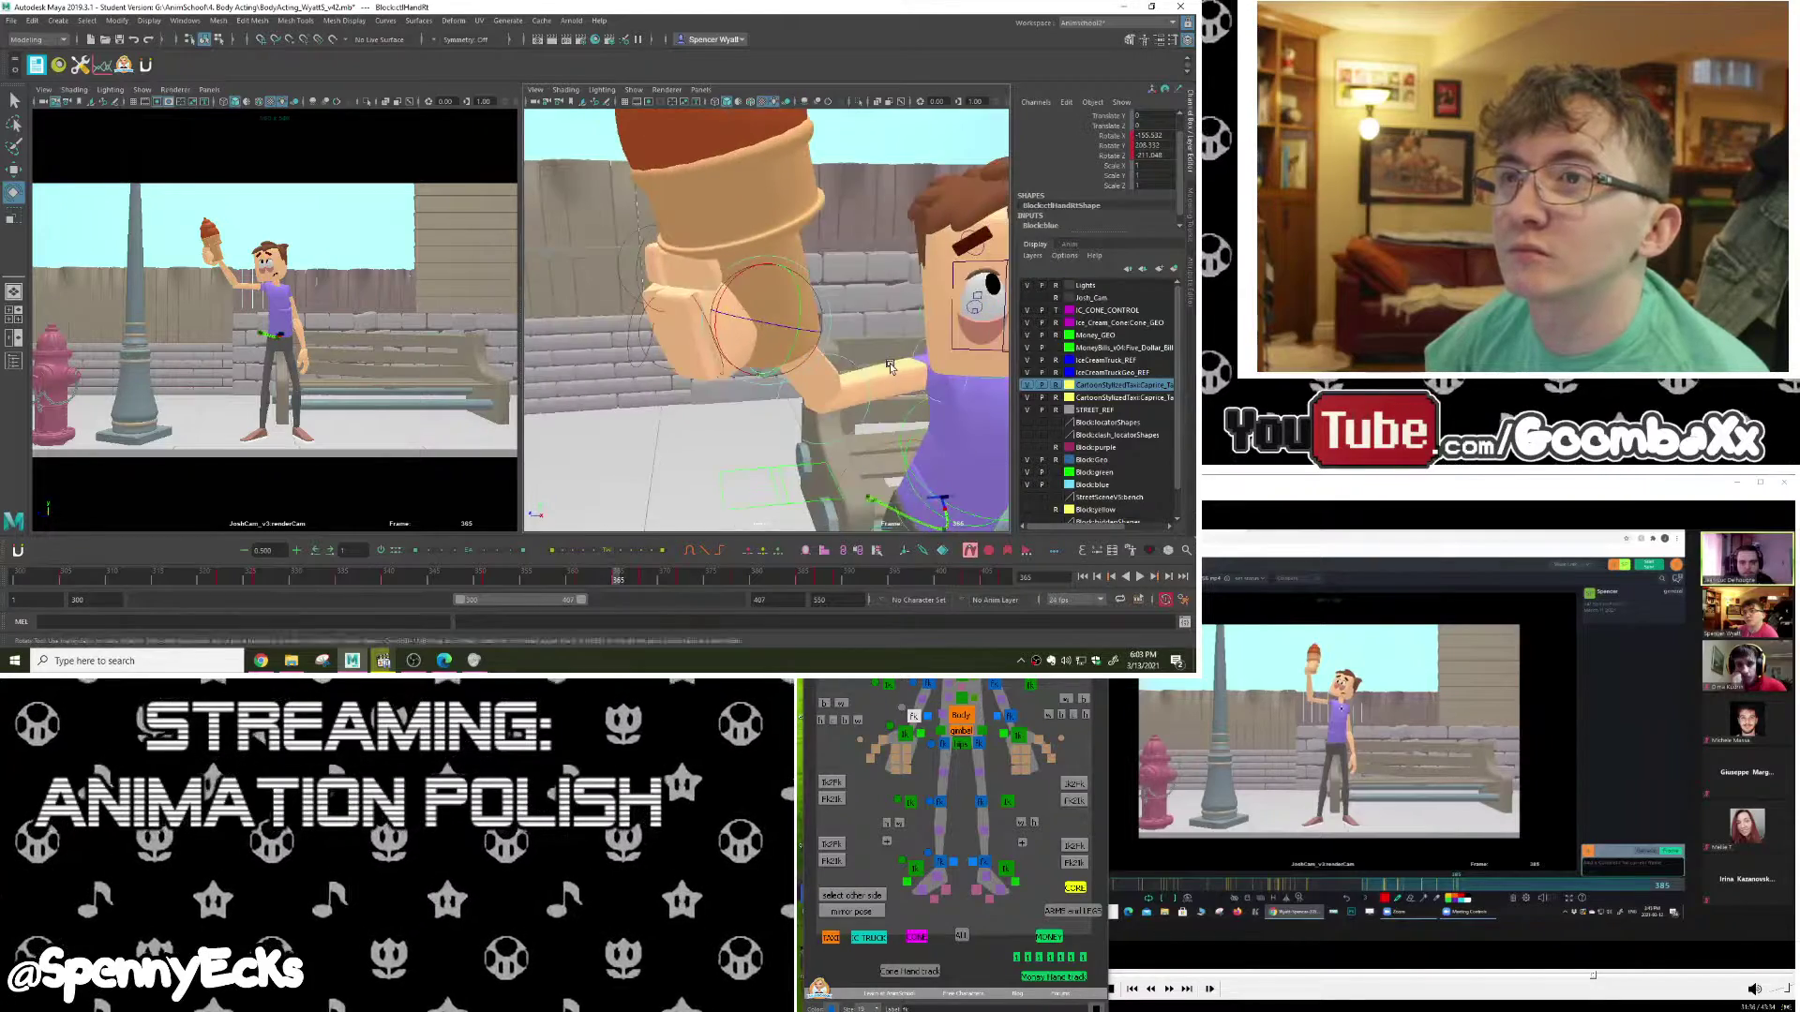
pyautogui.scroll(-6, 891, 368)
pyautogui.moveTo(618, 579); pyautogui.dragTo(701, 580)
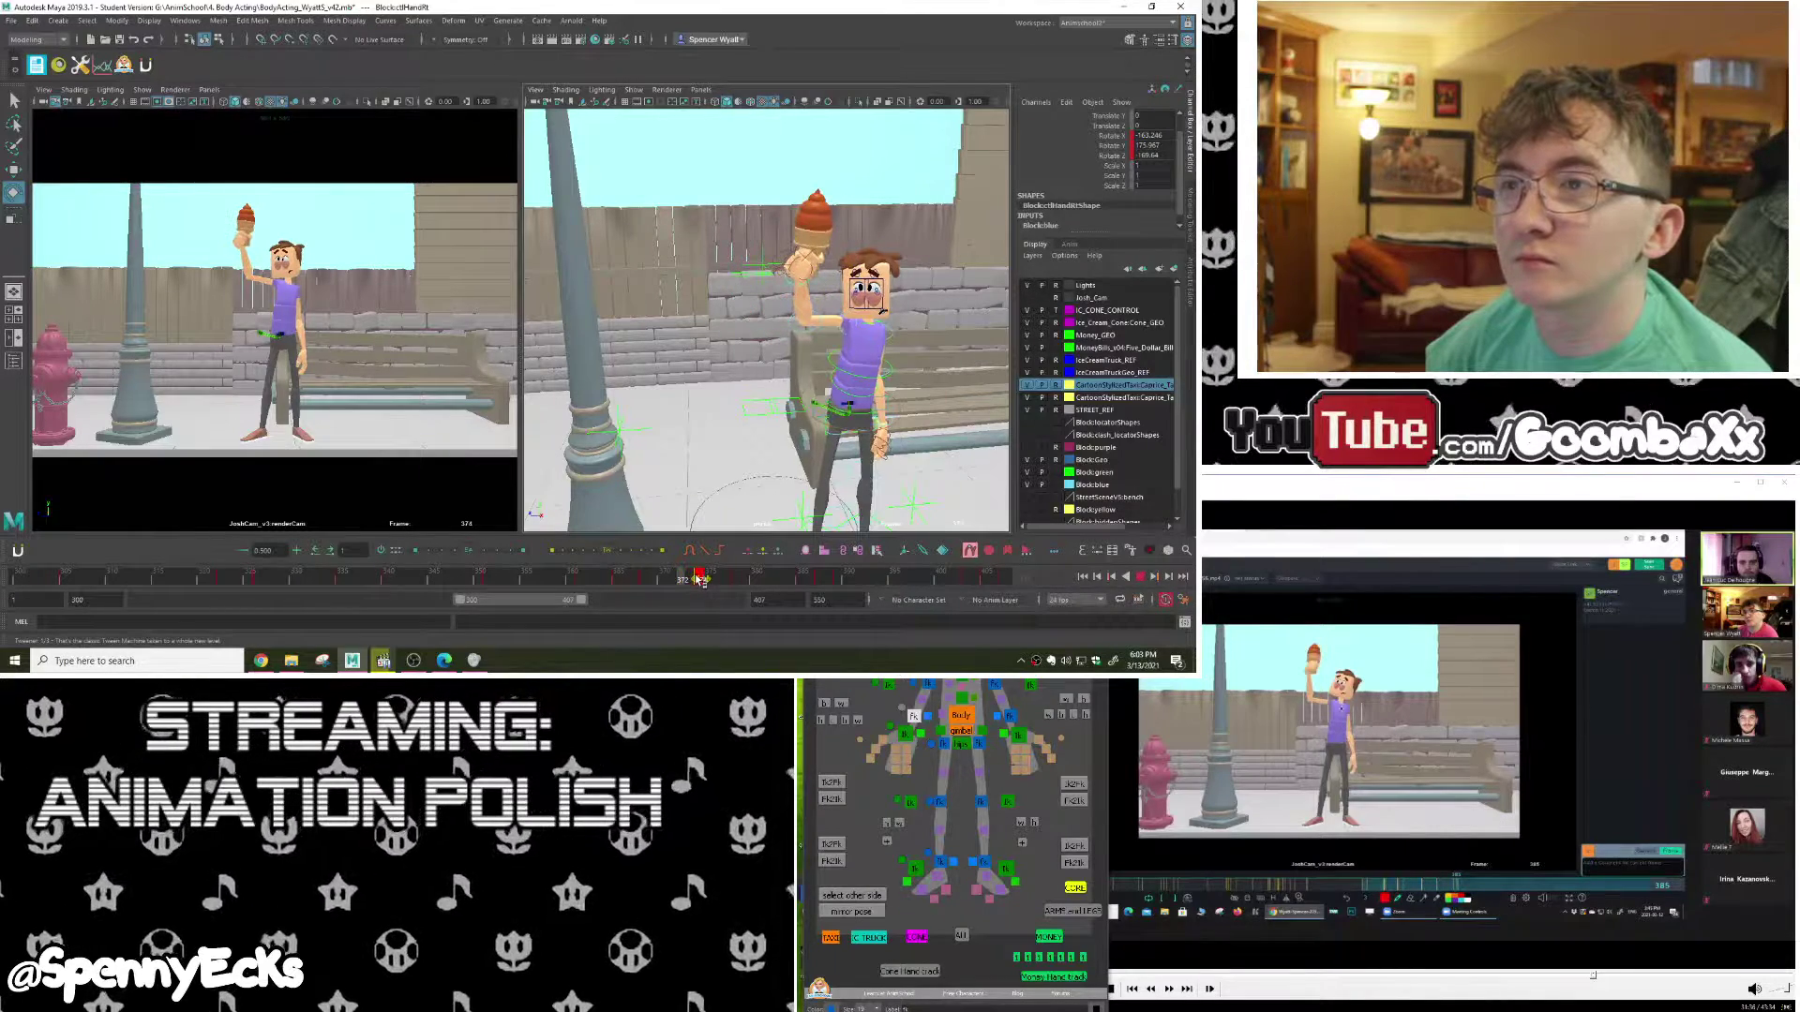
pyautogui.hotkey('alt', 'v')
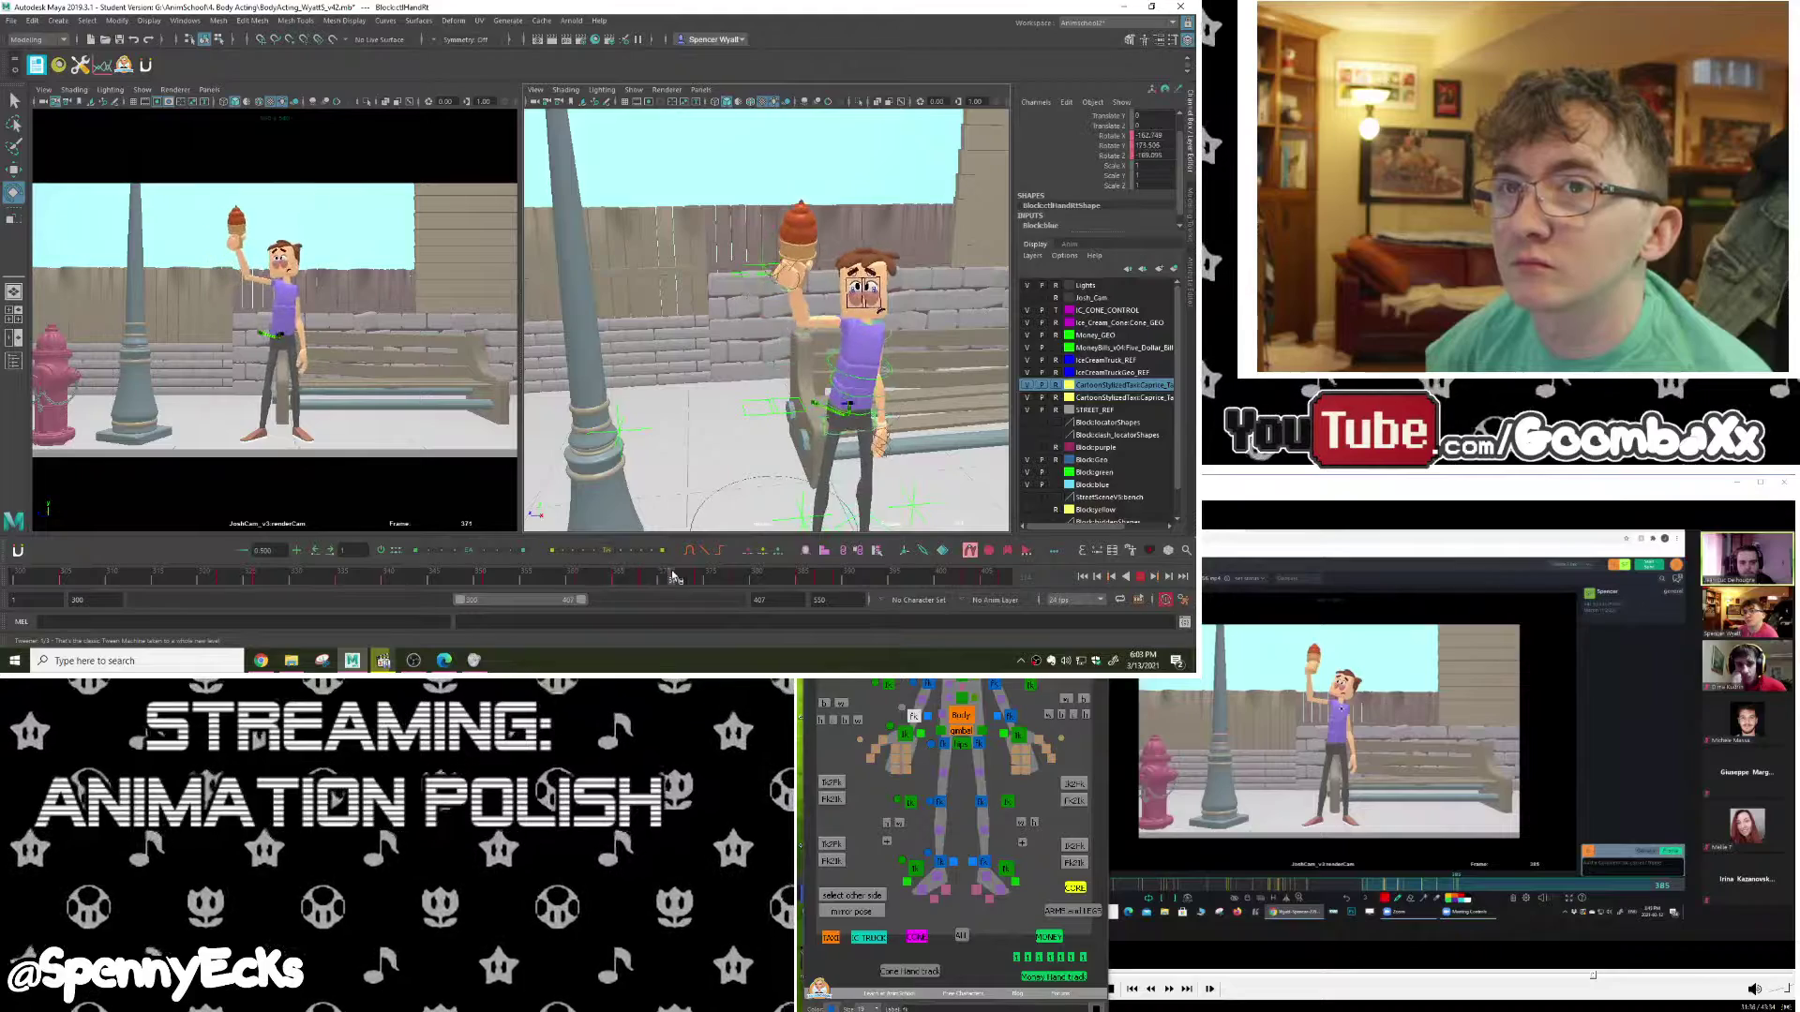
pyautogui.click(719, 582)
pyautogui.moveTo(719, 582); pyautogui.dragTo(682, 582)
# Step: Select the head control and rotate the head slightly at frame 365
pyautogui.press('e')
pyautogui.keyDown('alt'); pyautogui.moveTo(768, 319); pyautogui.dragTo(675, 309); pyautogui.keyUp('alt')
pyautogui.click(773, 281)
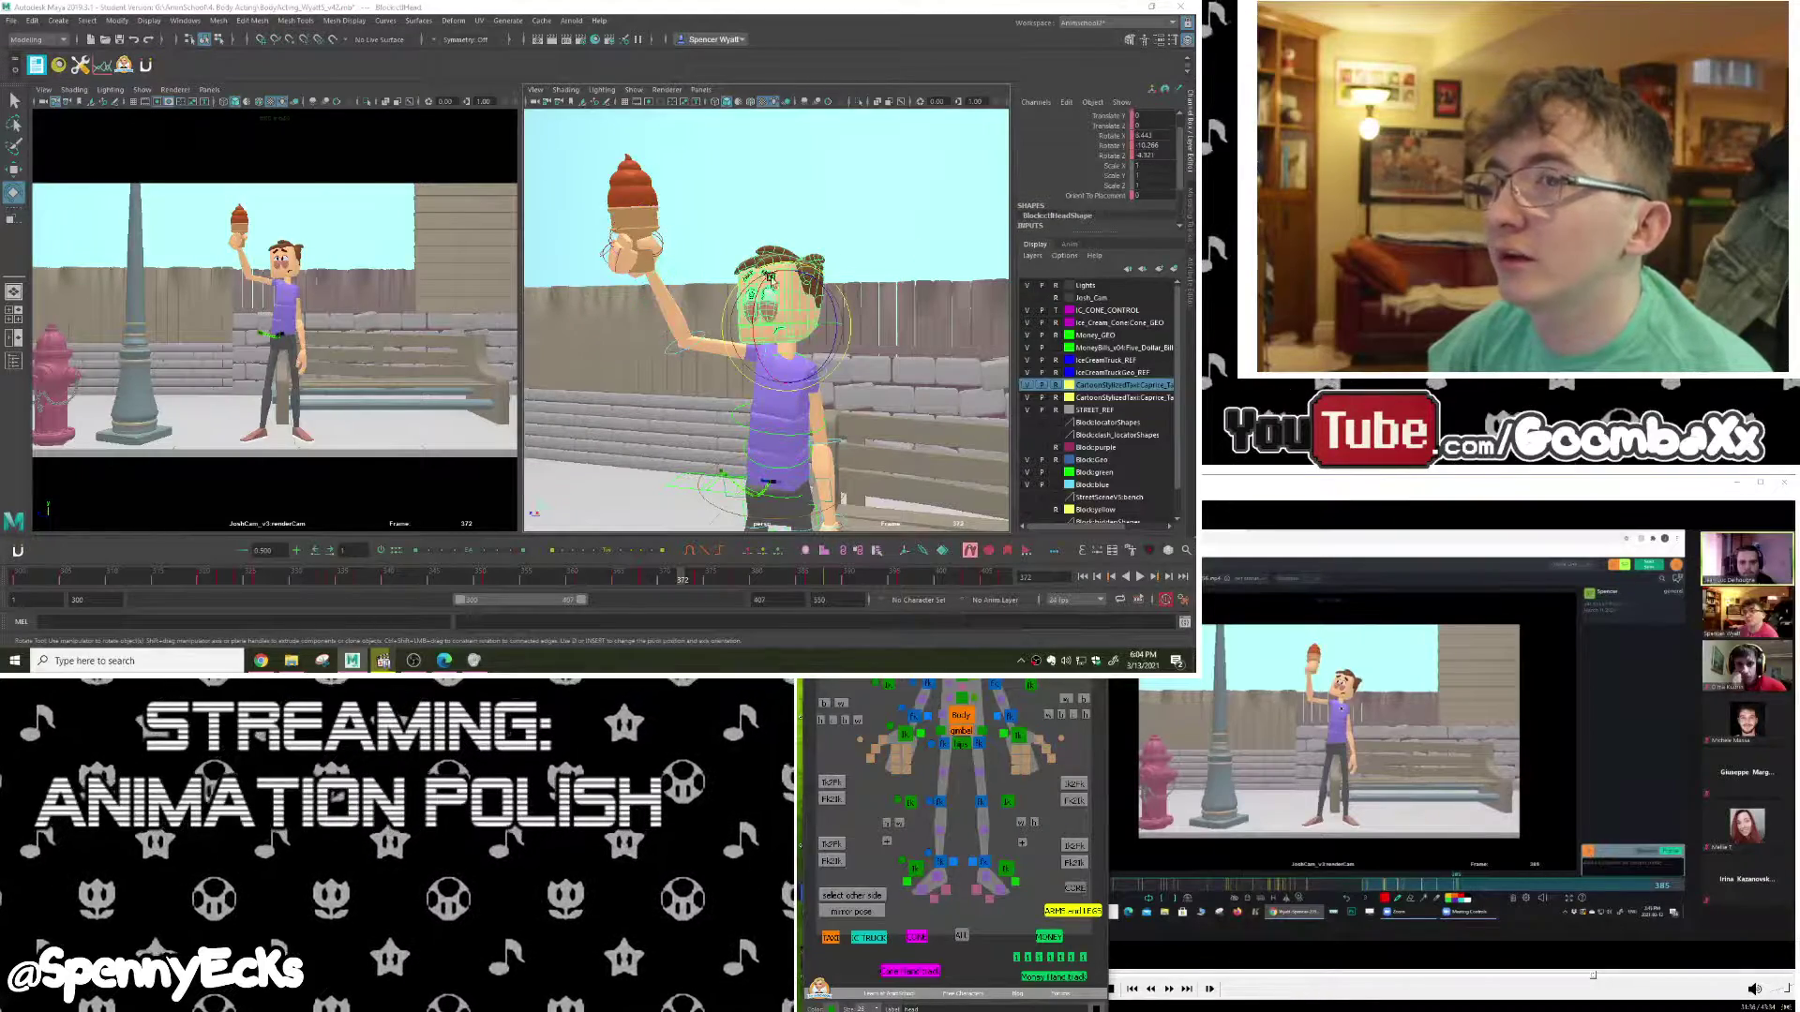
pyautogui.press('f')
pyautogui.keyDown('alt'); pyautogui.moveTo(713, 454); pyautogui.dragTo(749, 485); pyautogui.keyUp('alt')
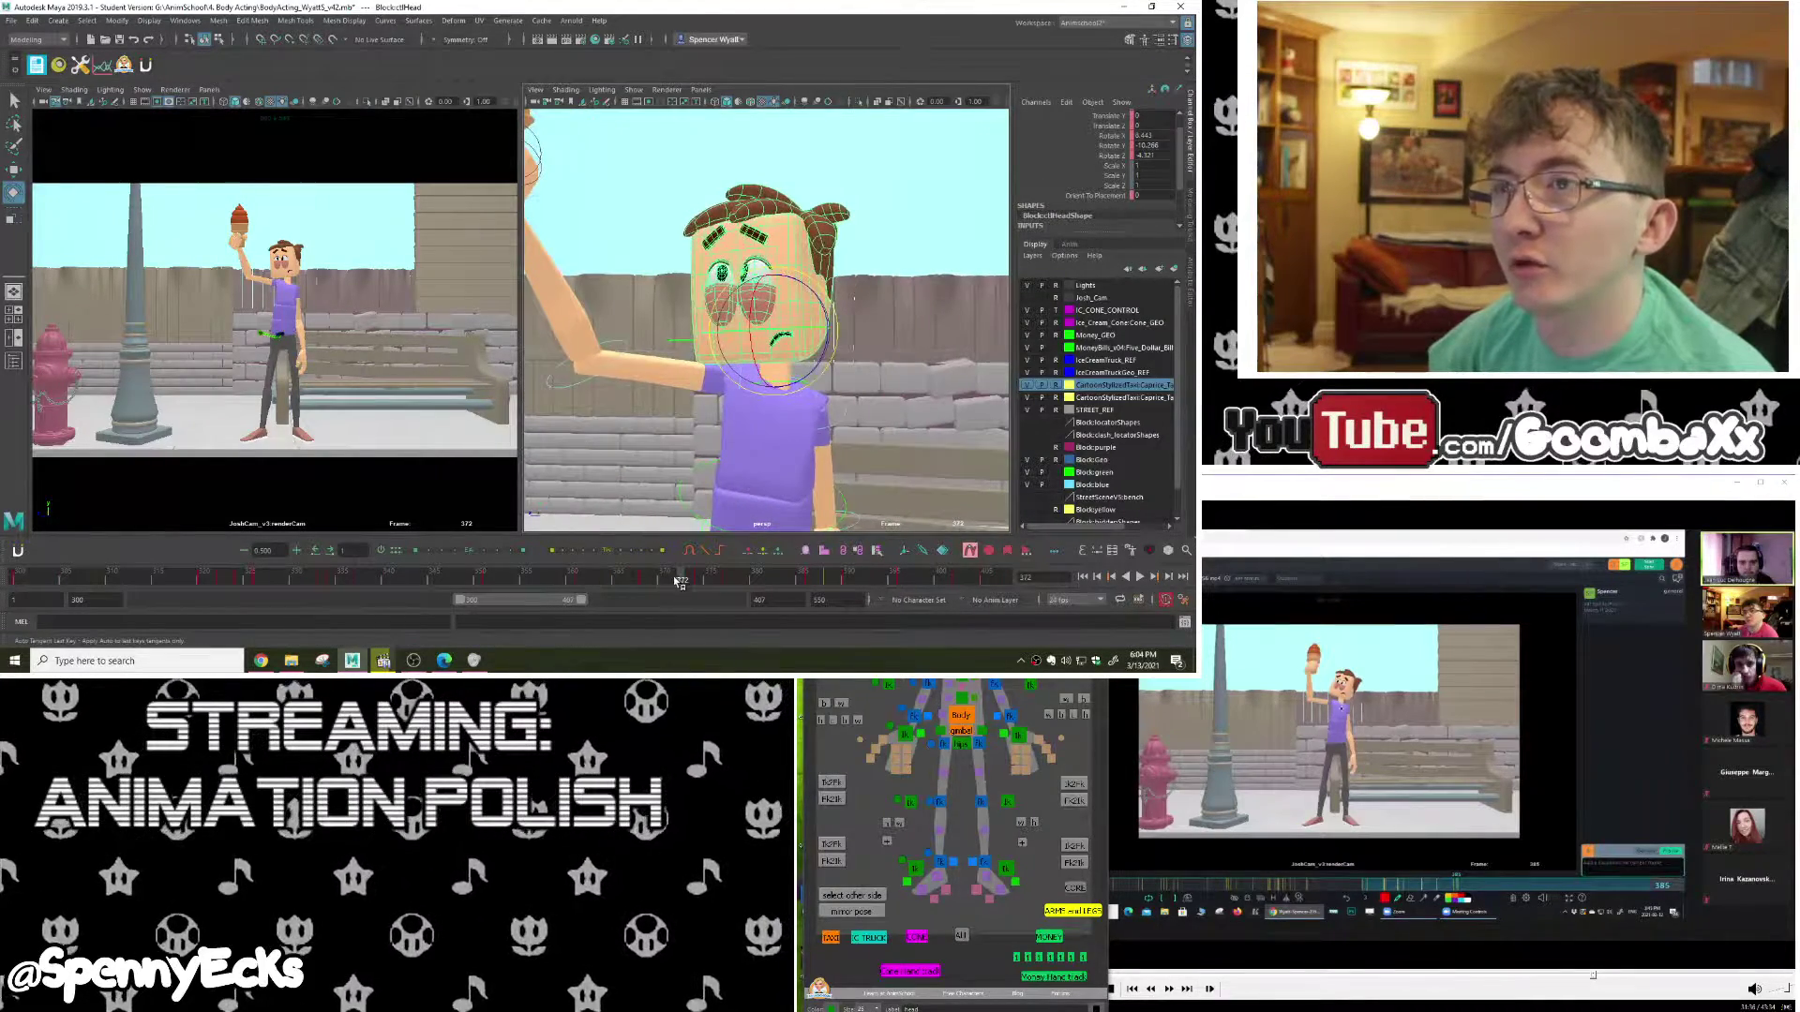
pyautogui.moveTo(677, 582); pyautogui.dragTo(619, 579)
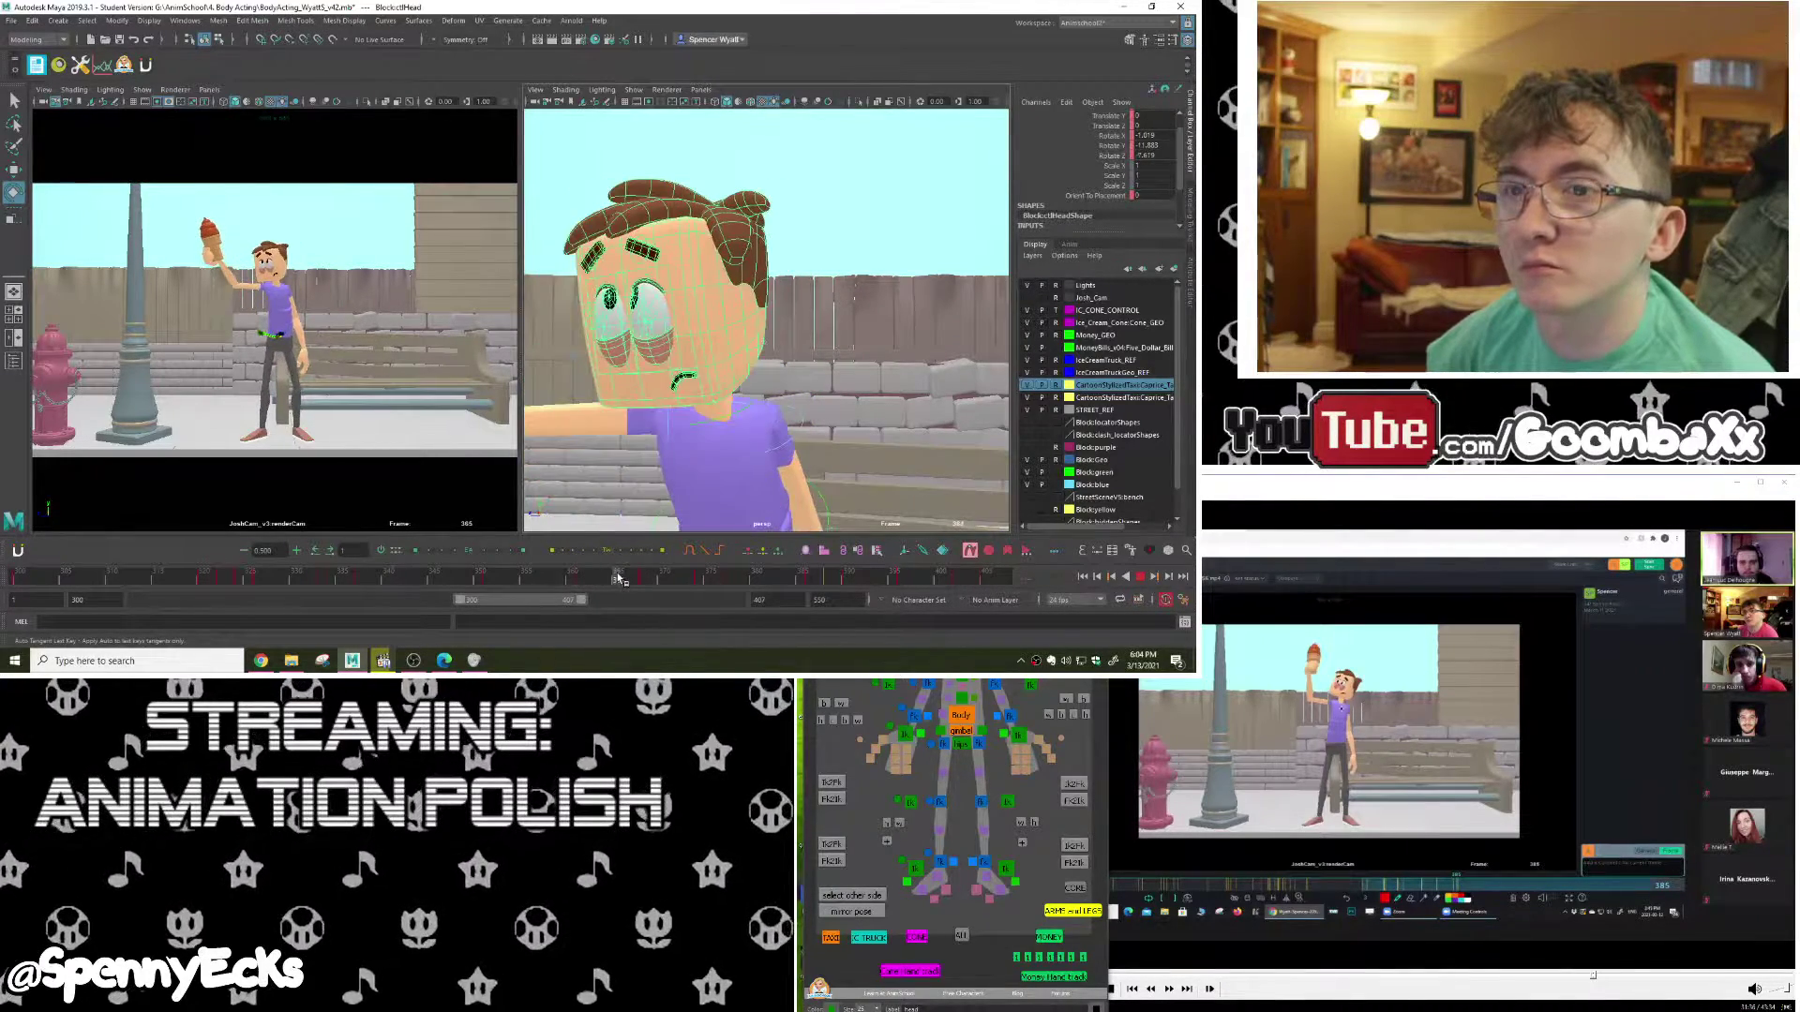
pyautogui.press('e')
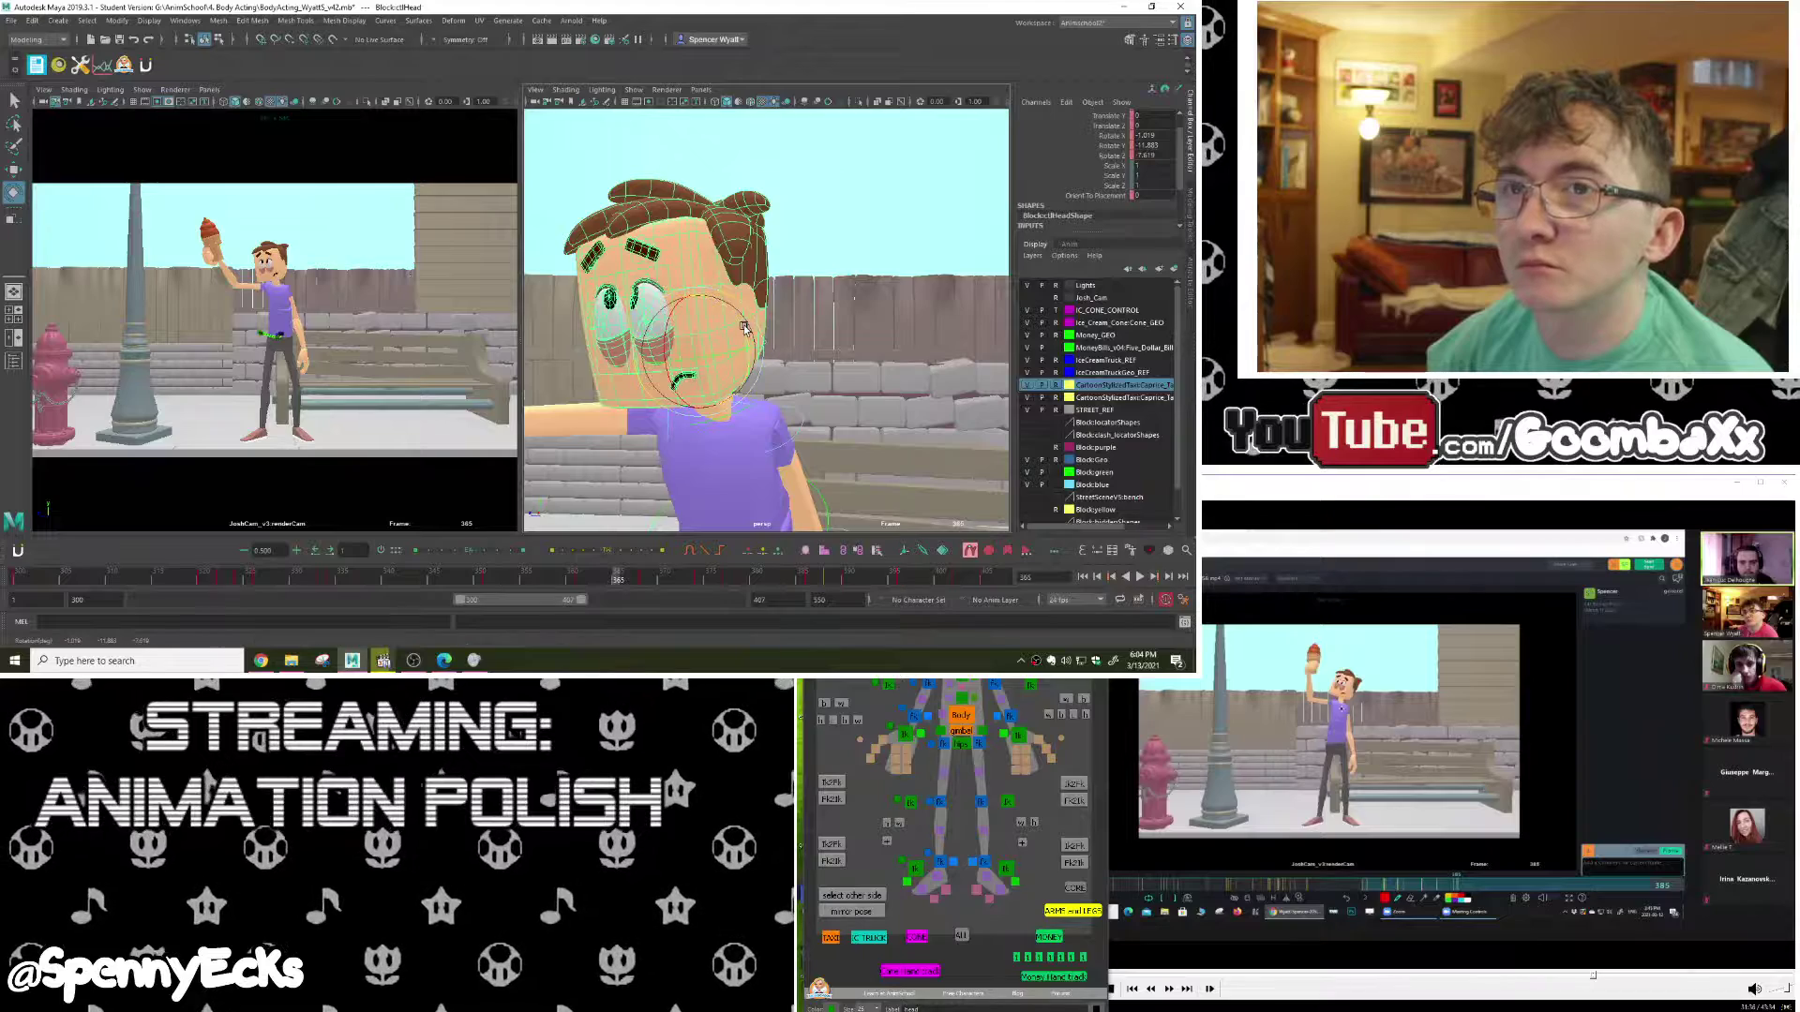
pyautogui.moveTo(740, 349); pyautogui.dragTo(736, 327)
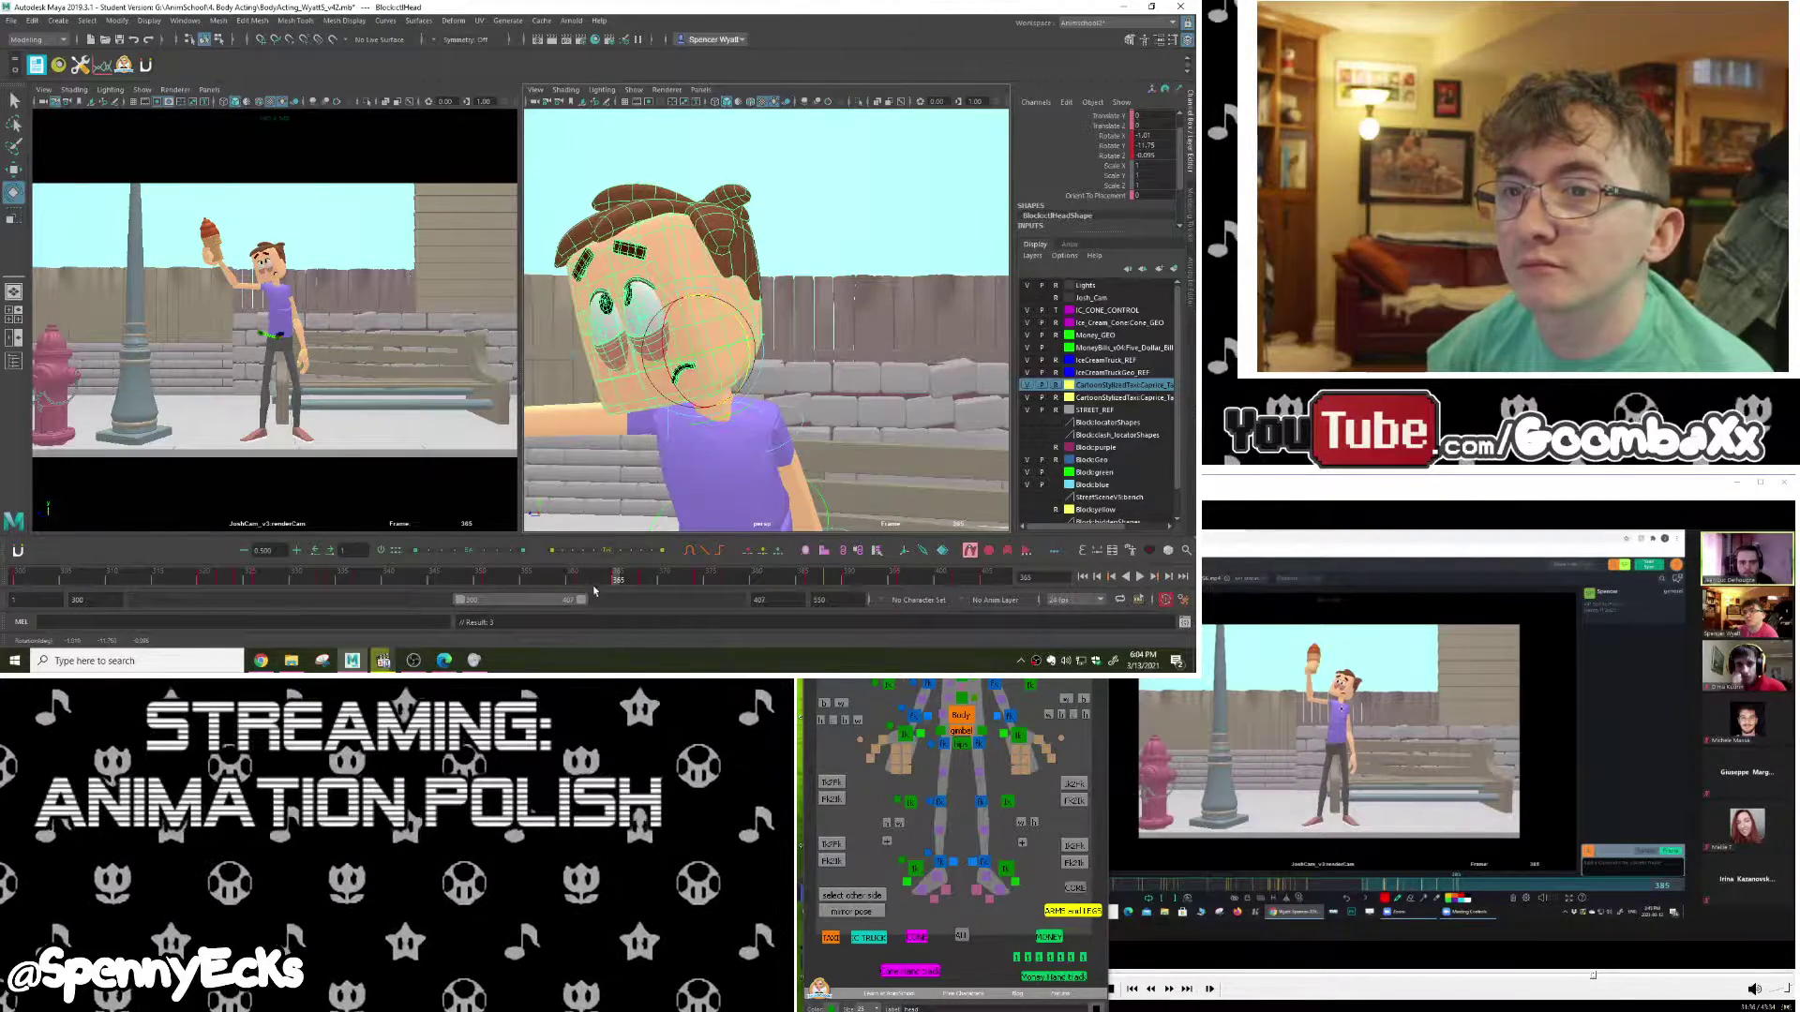
# Step: Delete the head control's key at frame 368
pyautogui.moveTo(614, 581)
pyautogui.mouseDown()
pyautogui.moveTo(705, 588)
pyautogui.moveTo(645, 587)
pyautogui.mouseUp()
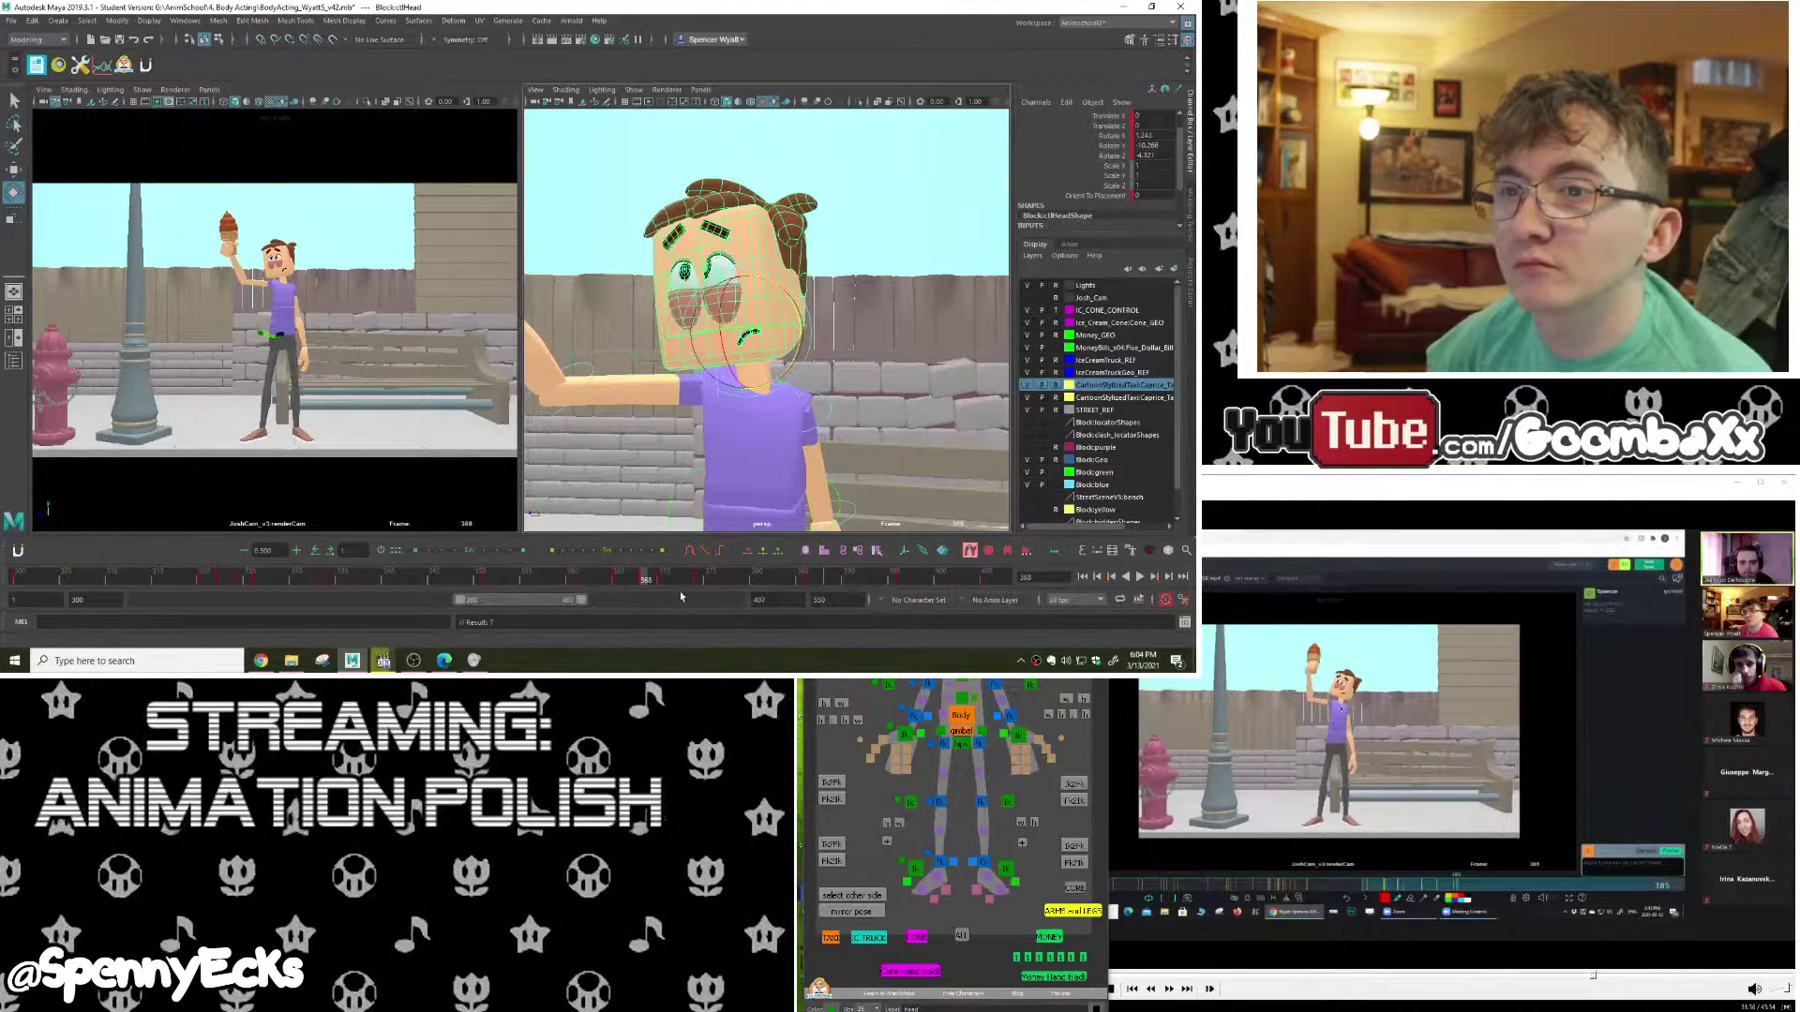
pyautogui.rightClick(637, 578)
pyautogui.click(667, 424)
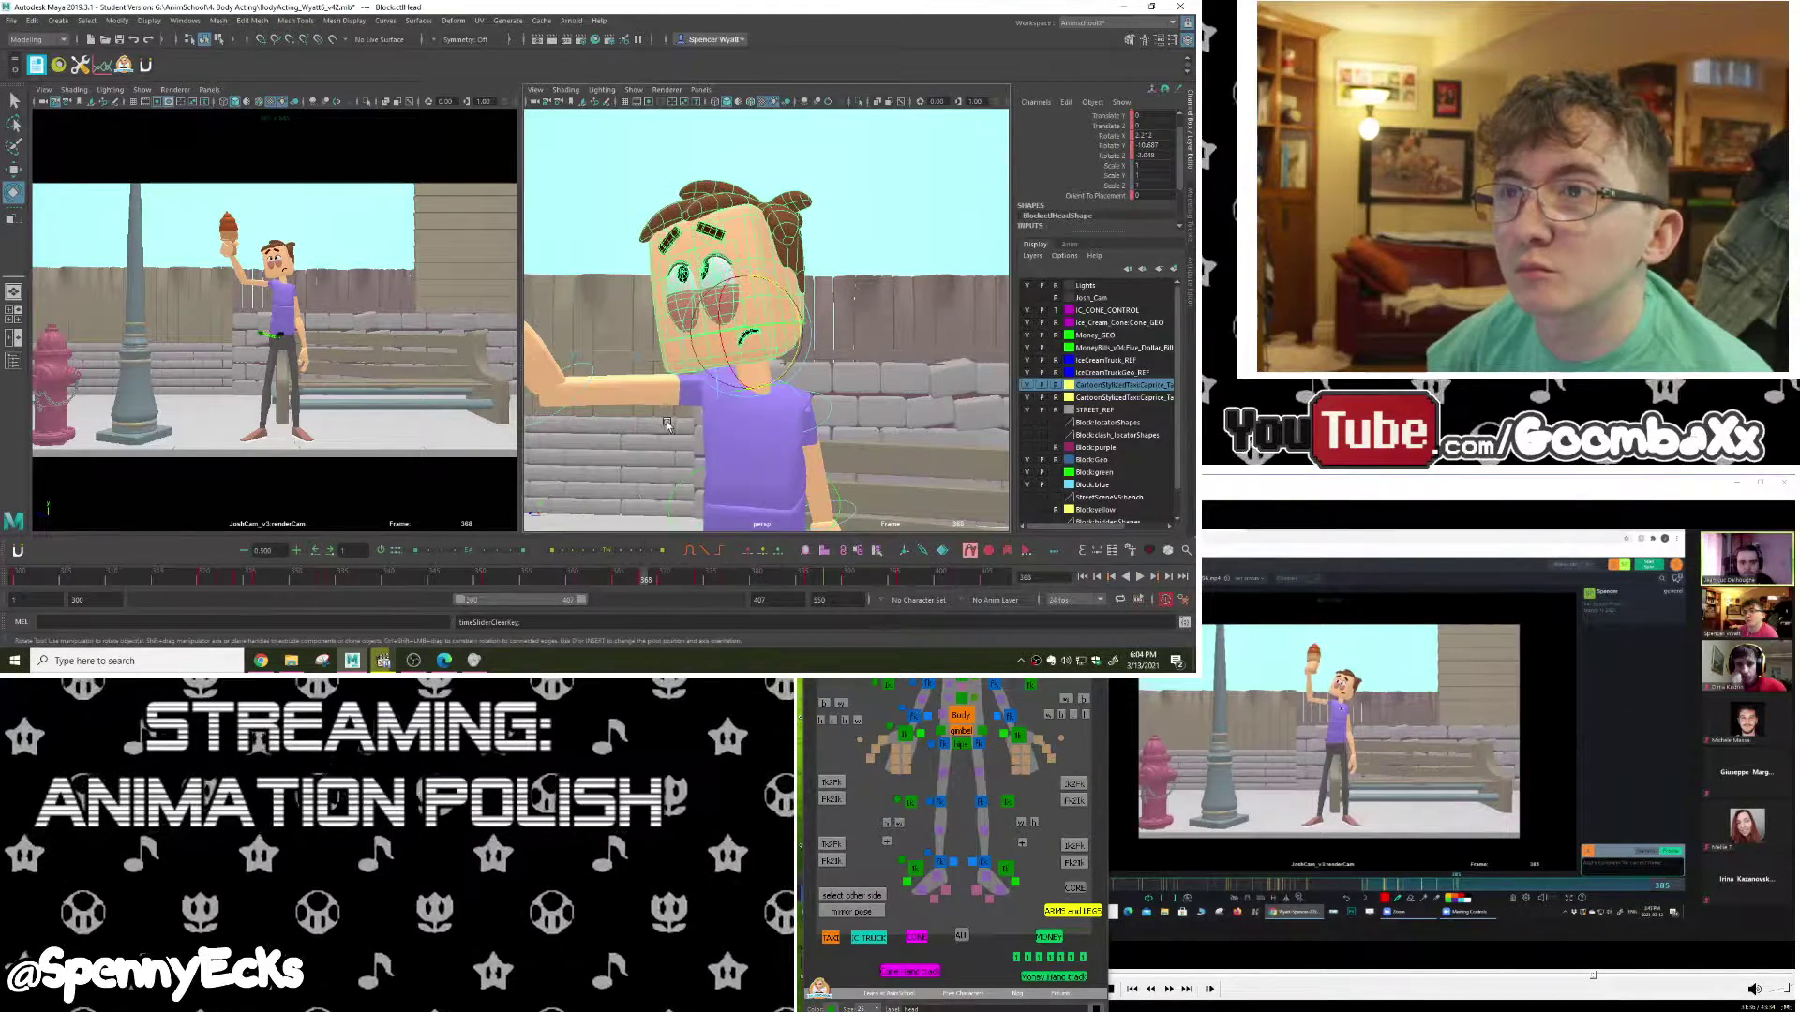
# Step: Create an in-between head pose at frame 375, refine its rotation slightly, and replay the motion
pyautogui.moveTo(608, 582); pyautogui.dragTo(710, 584)
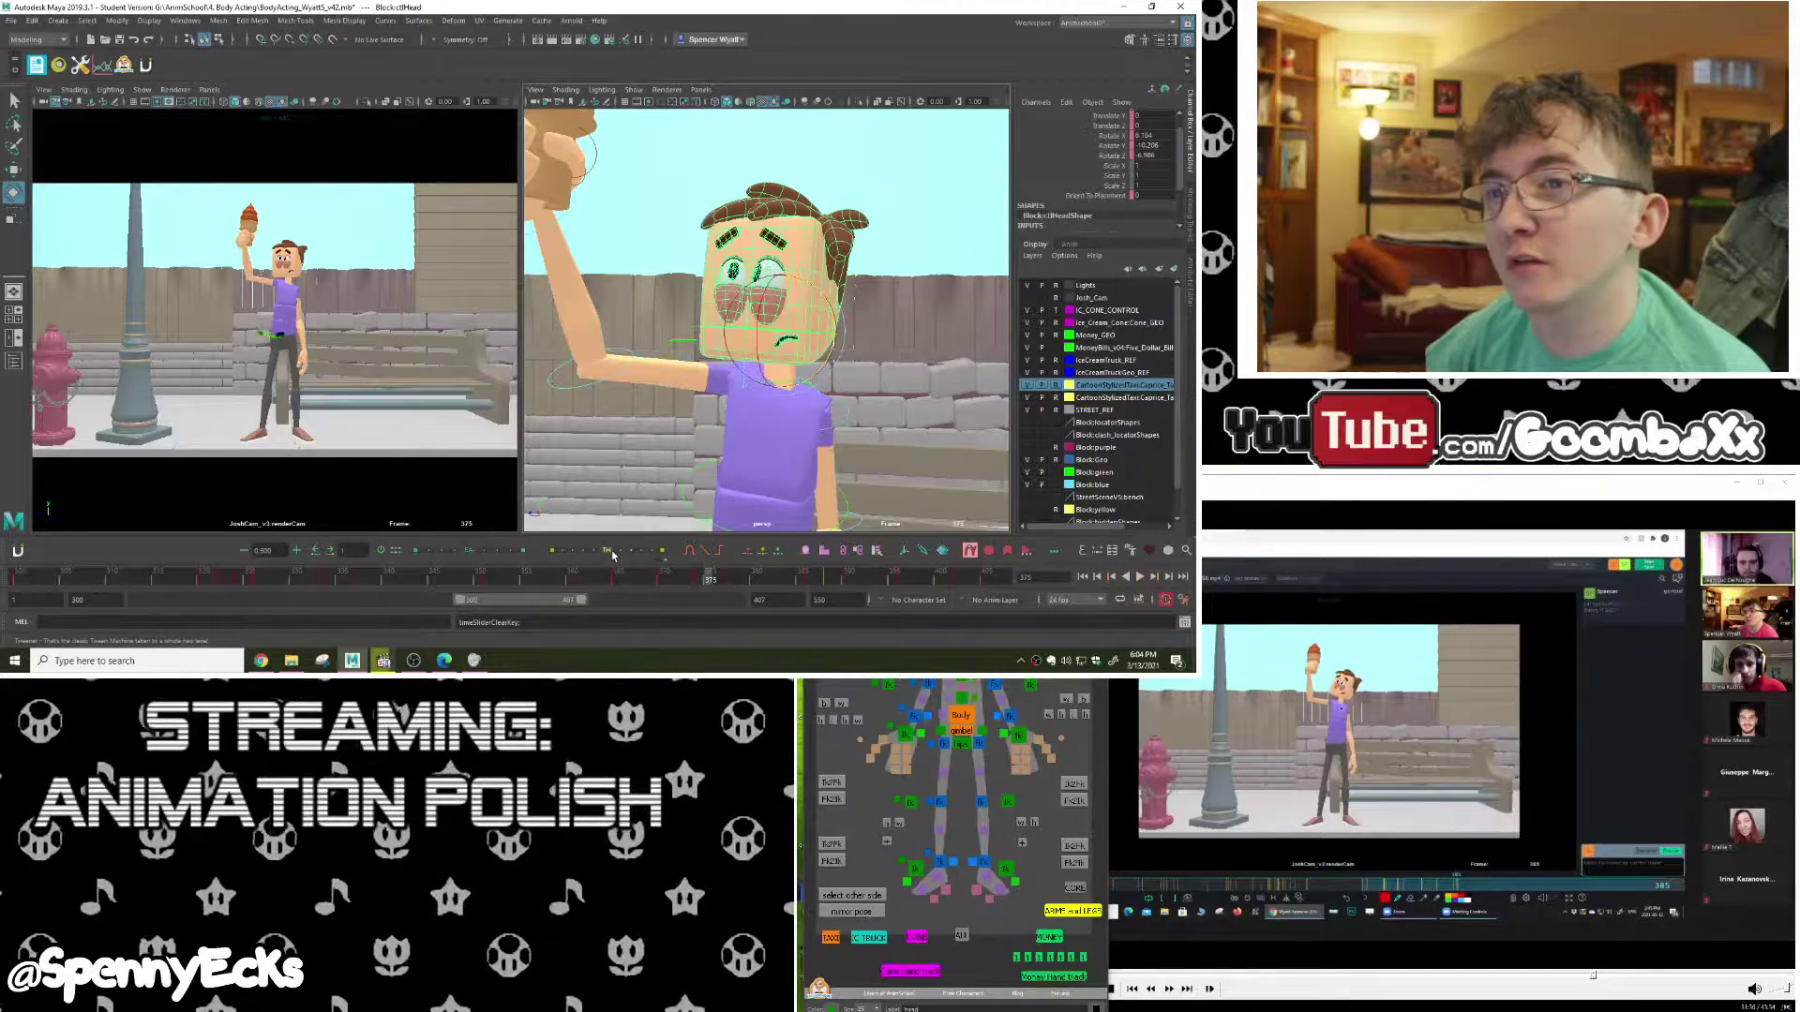
pyautogui.click(555, 551)
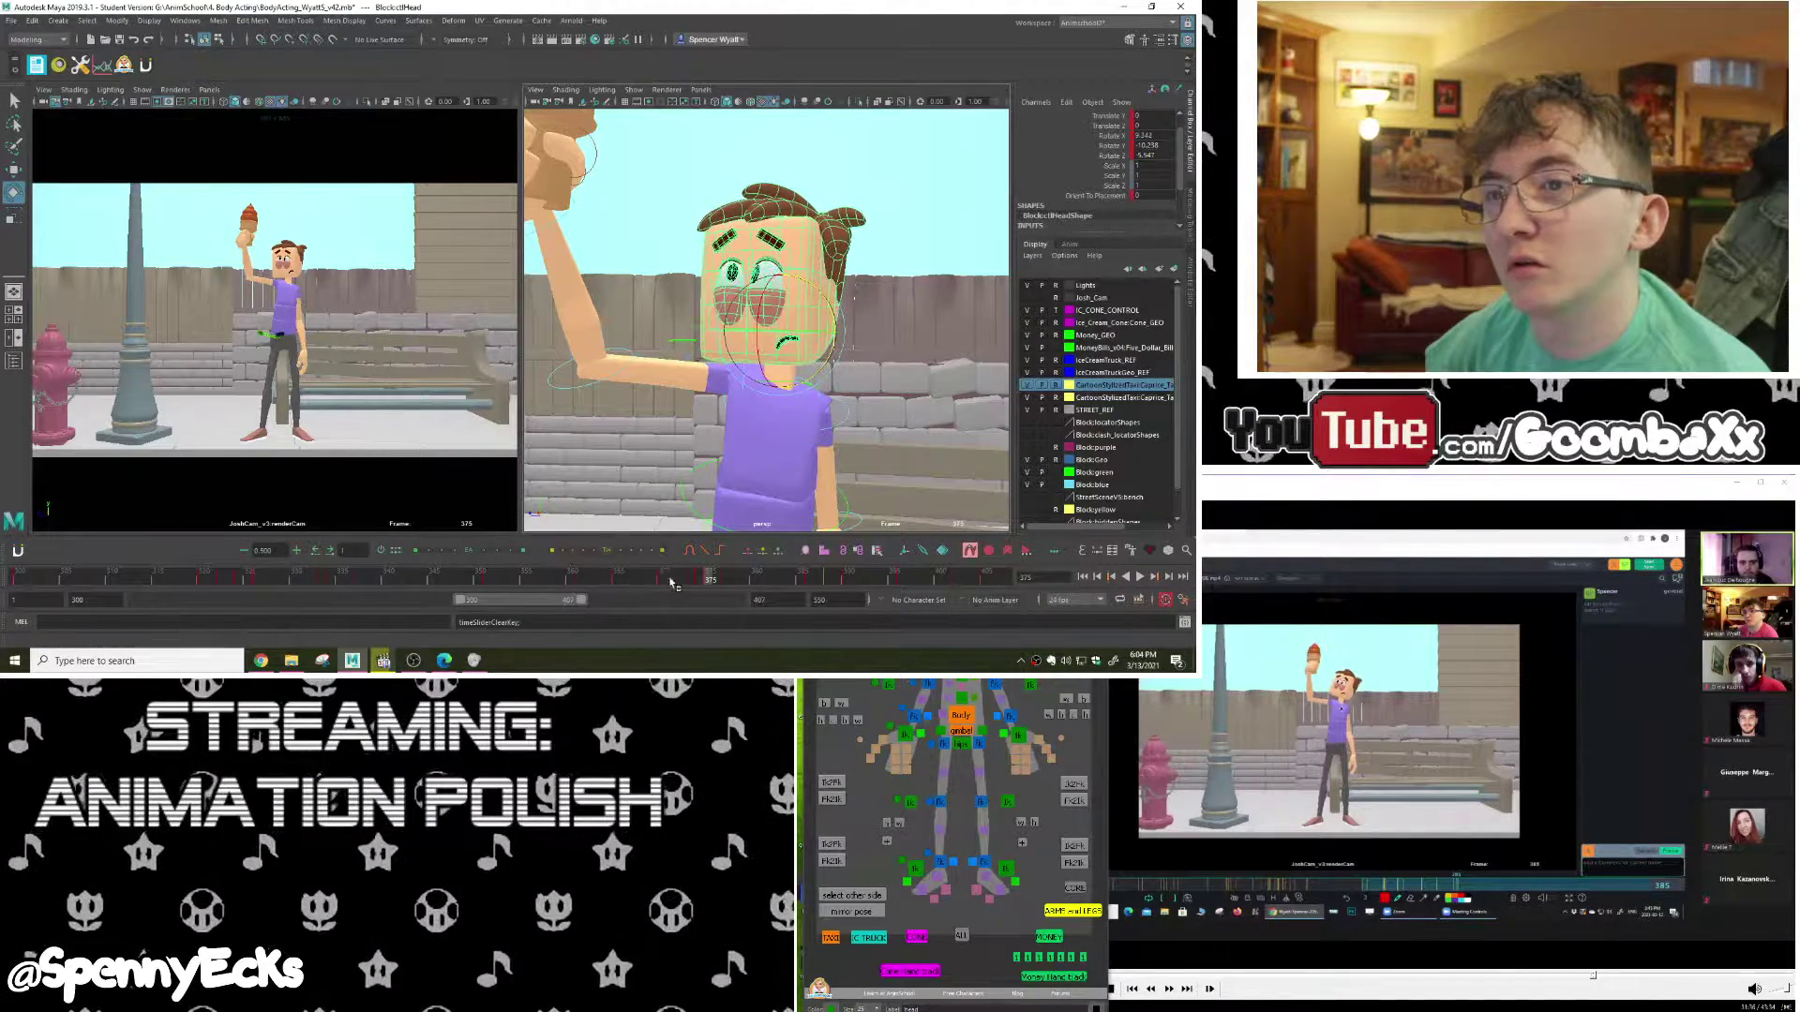
pyautogui.moveTo(699, 581); pyautogui.dragTo(712, 583)
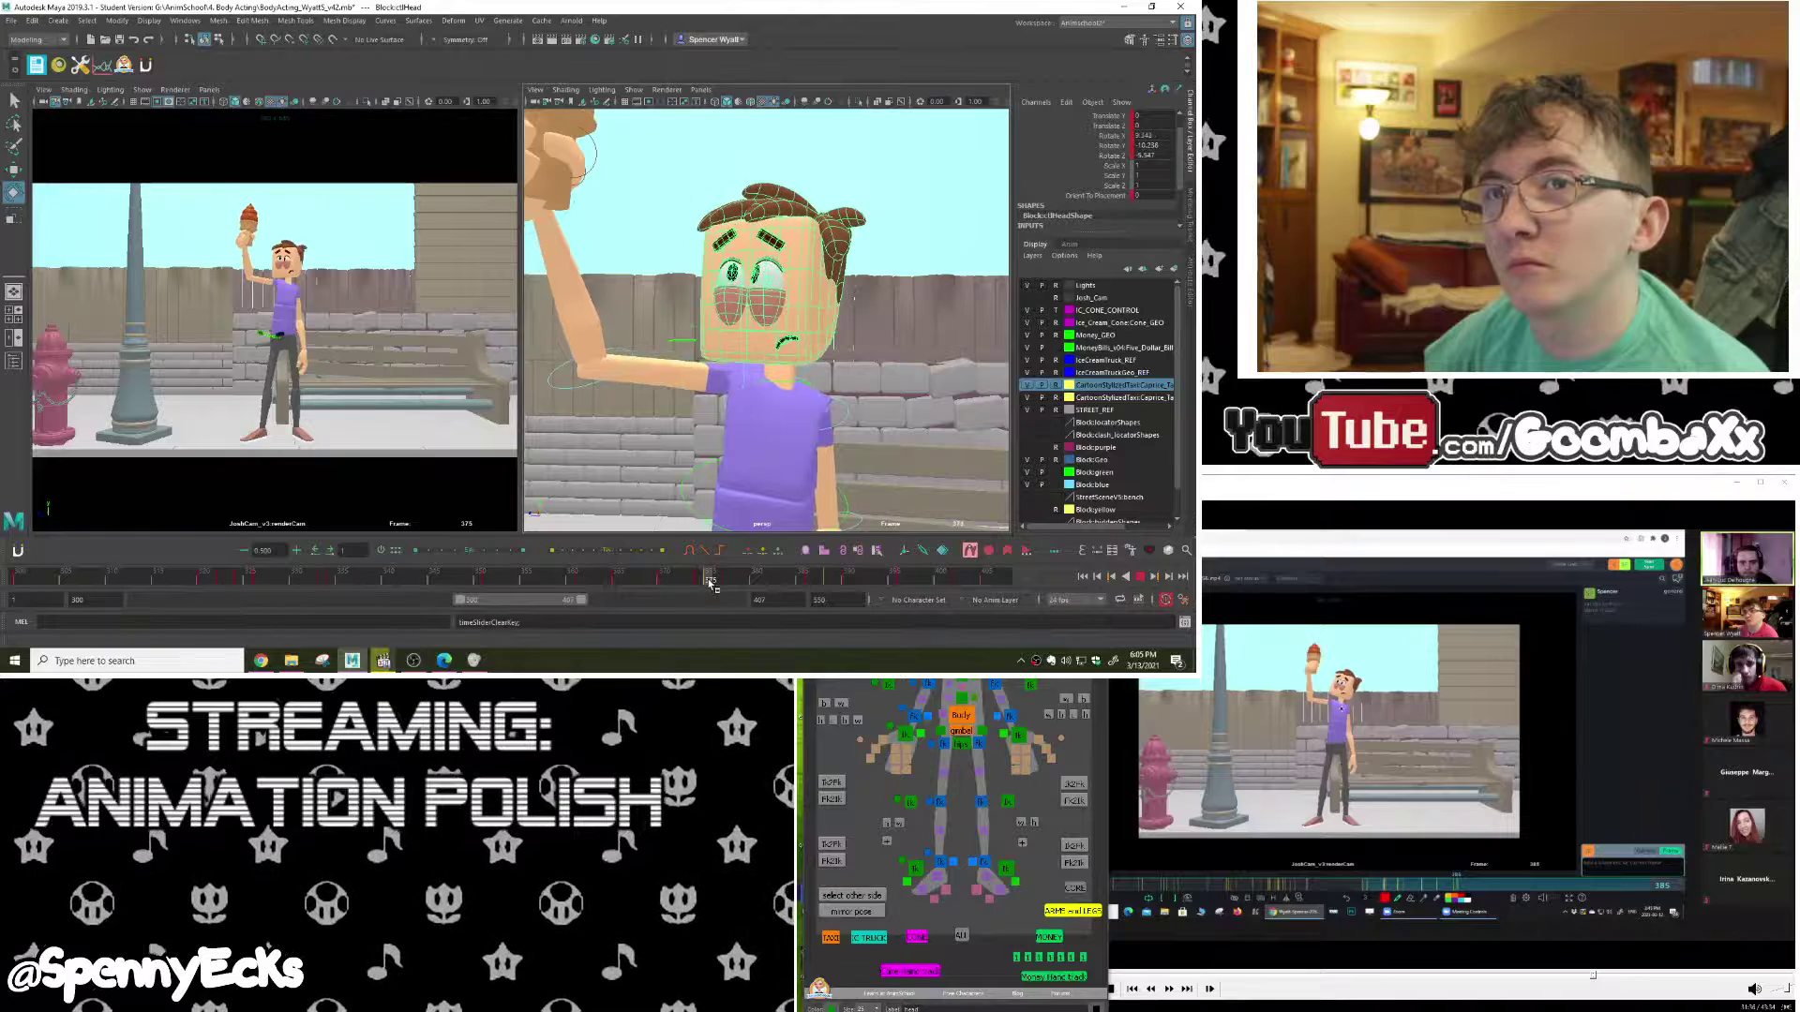
pyautogui.moveTo(826, 312); pyautogui.dragTo(827, 312)
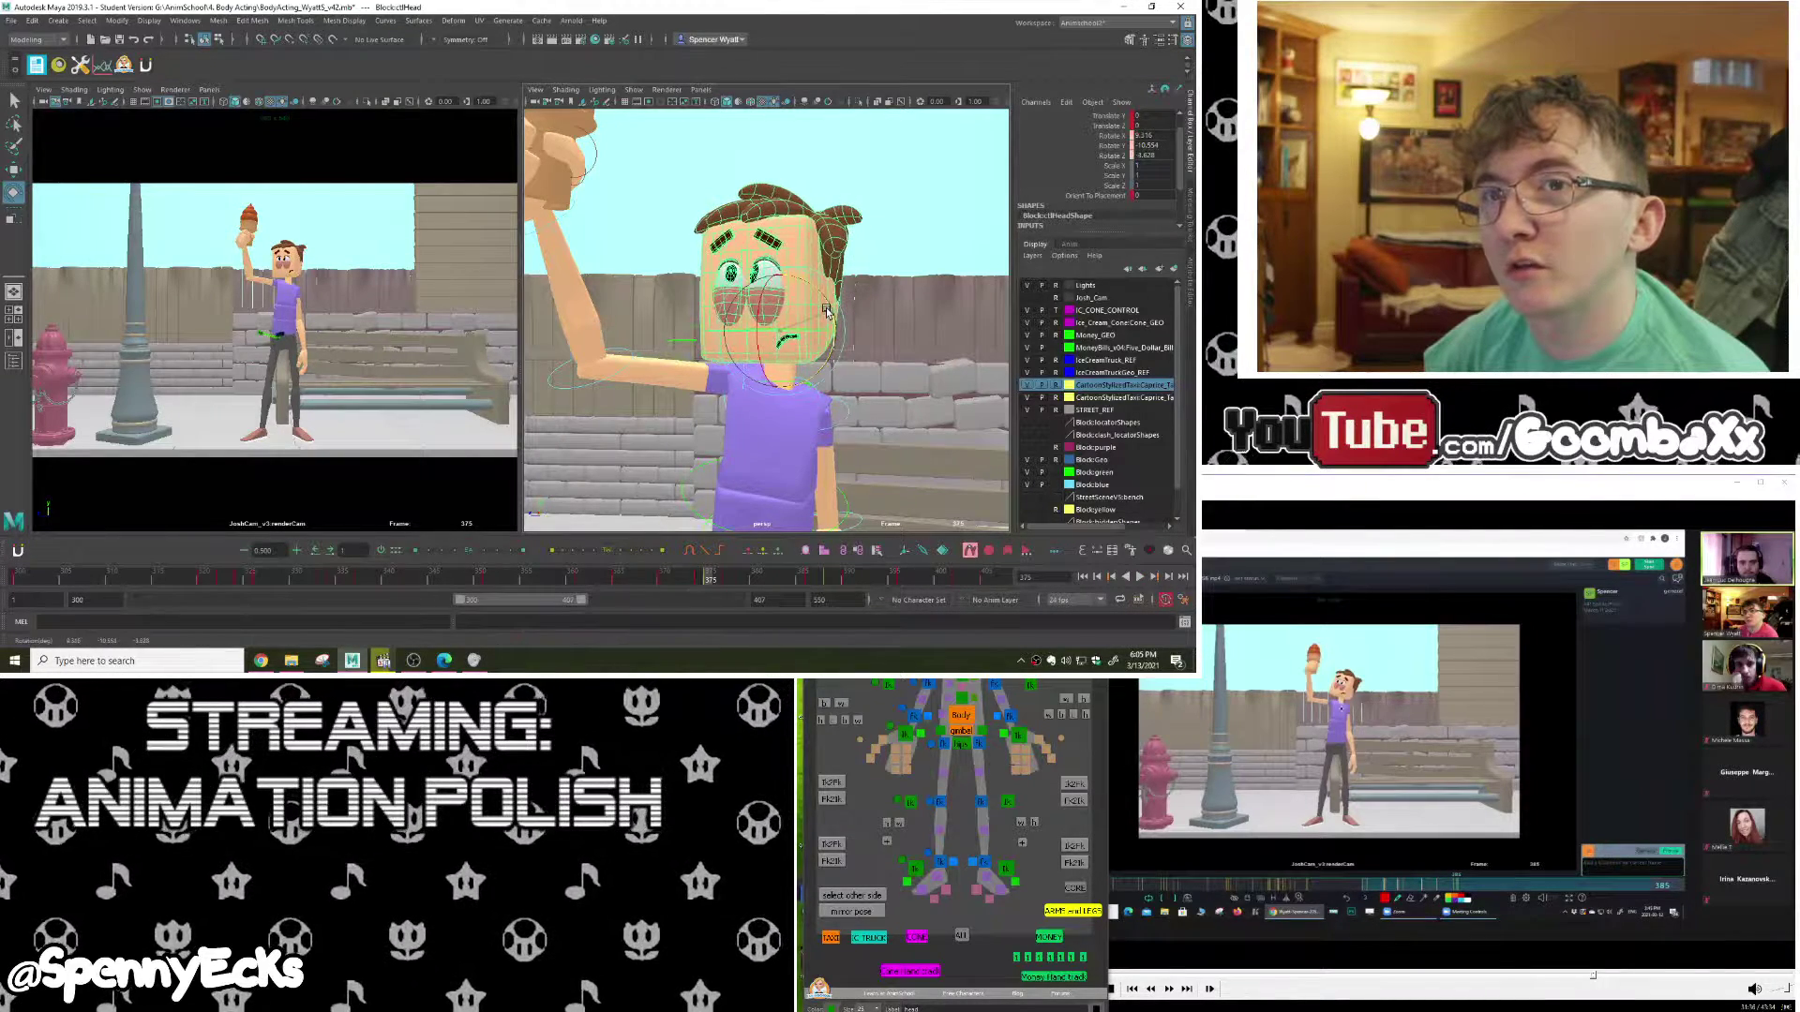
pyautogui.moveTo(698, 581); pyautogui.dragTo(709, 582)
pyautogui.moveTo(834, 316); pyautogui.dragTo(832, 315)
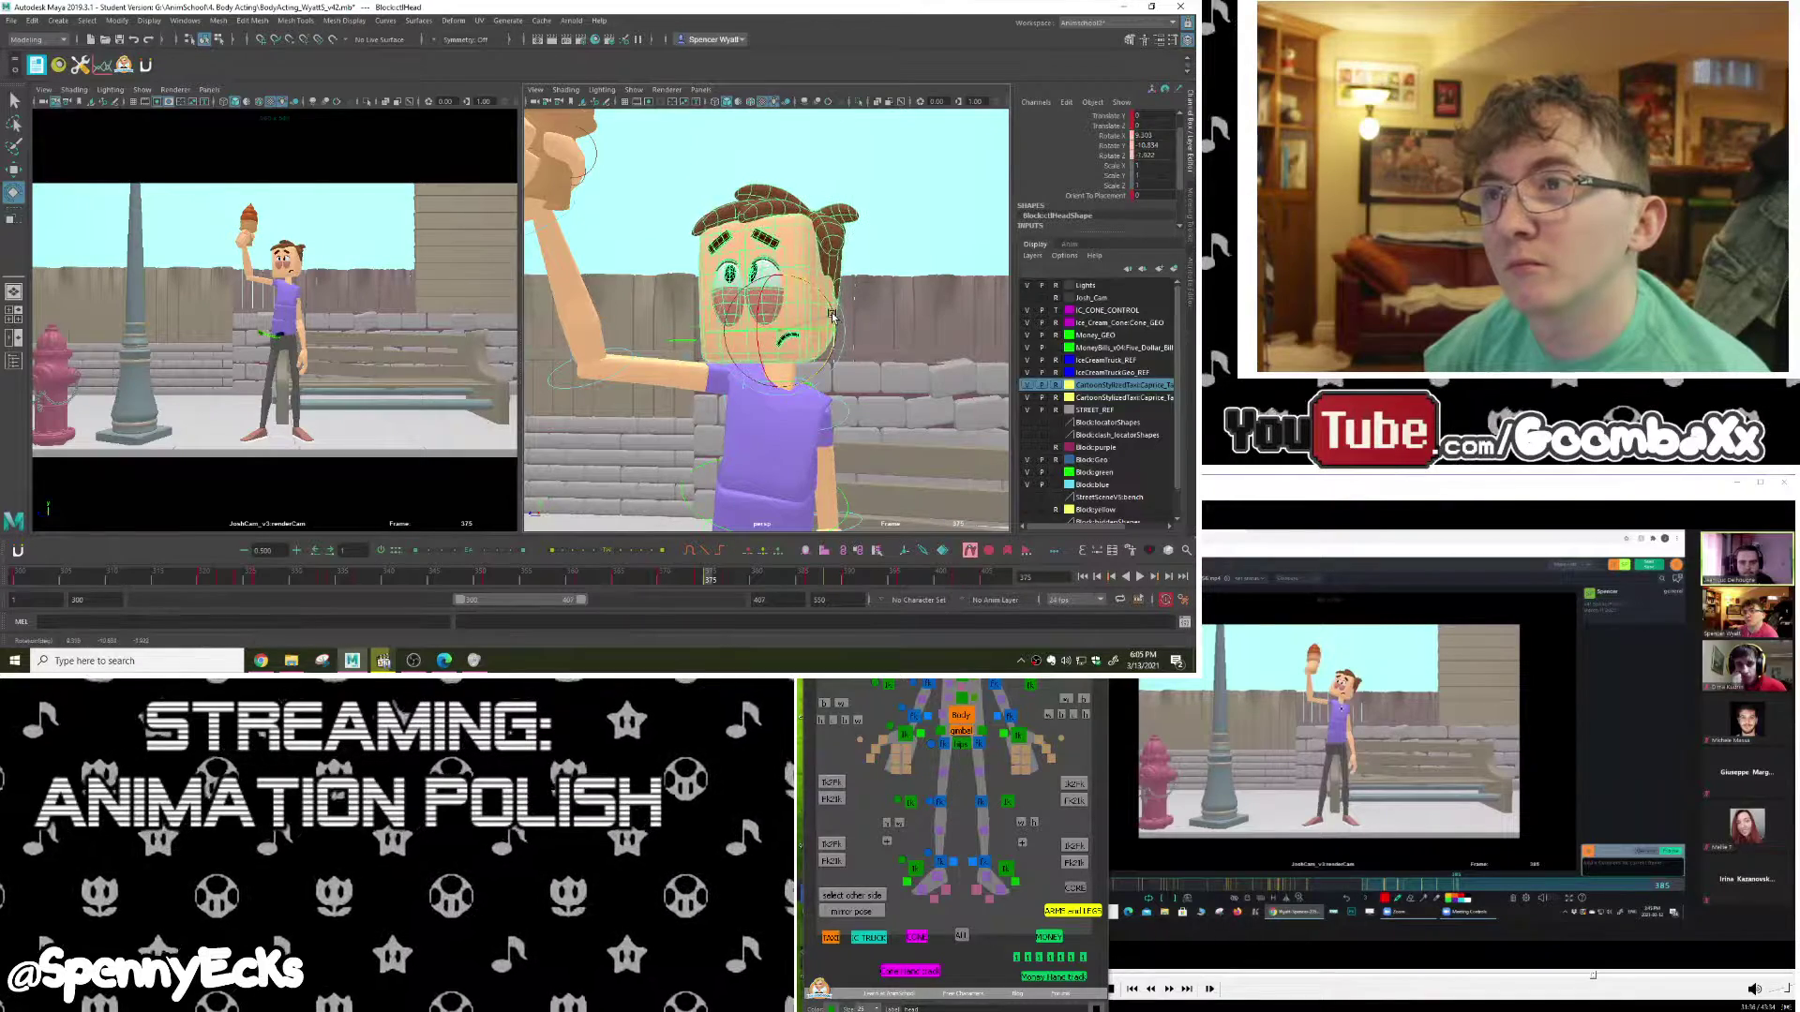
pyautogui.hotkey('alt', 'v')
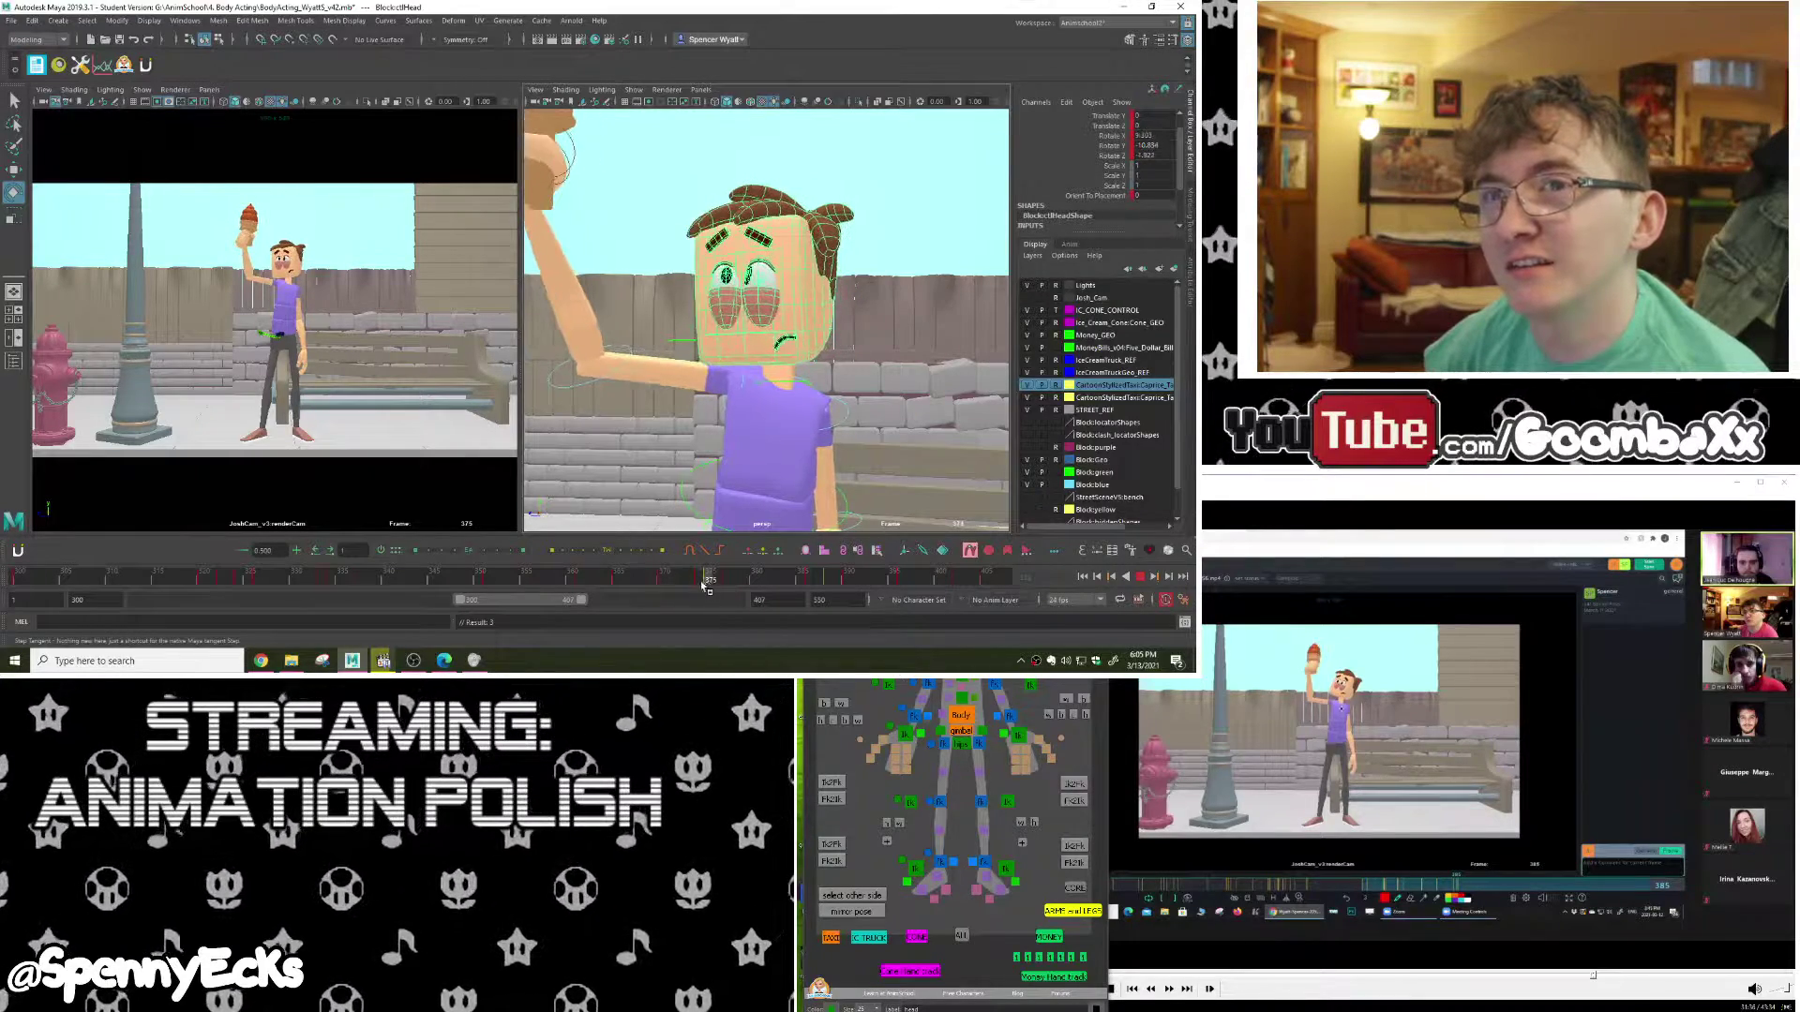
# Step: Readjust the head control's rotation at frame 375 and check the head tilt through frame 386
pyautogui.moveTo(703, 584); pyautogui.dragTo(712, 577)
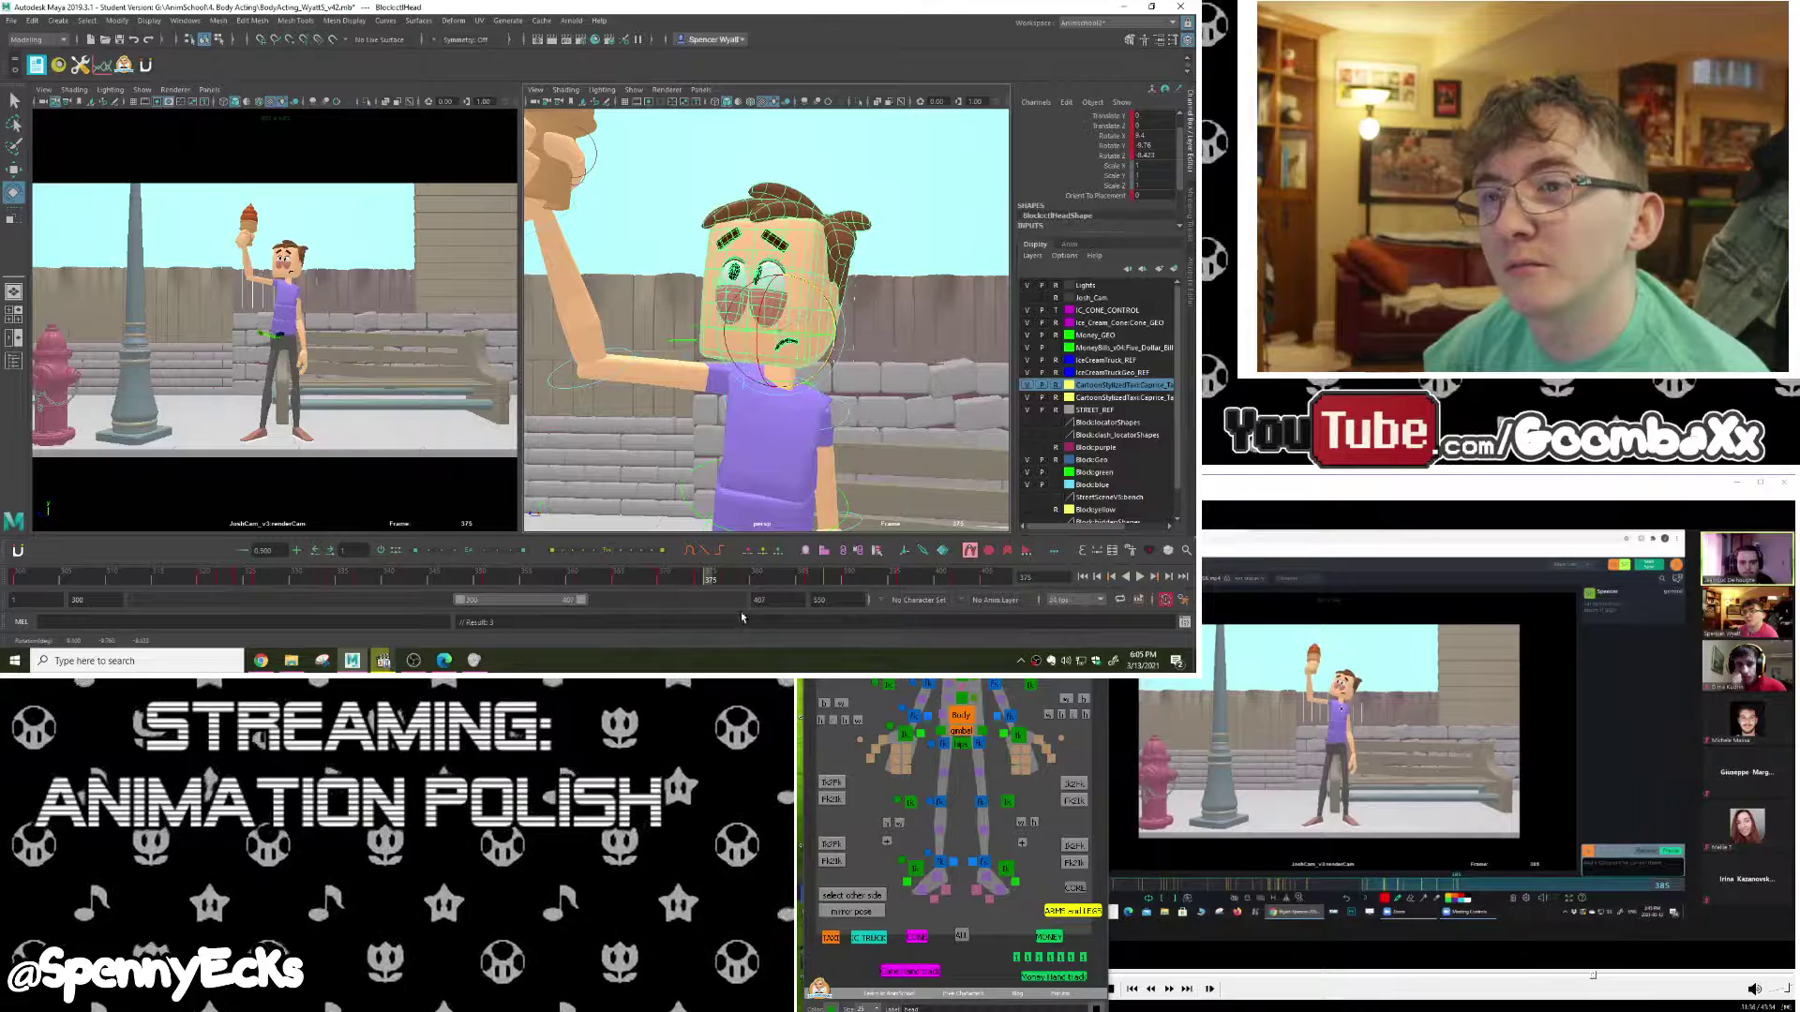
pyautogui.moveTo(707, 582)
pyautogui.mouseDown()
pyautogui.moveTo(775, 585)
pyautogui.moveTo(691, 583)
pyautogui.moveTo(719, 585)
pyautogui.mouseUp()
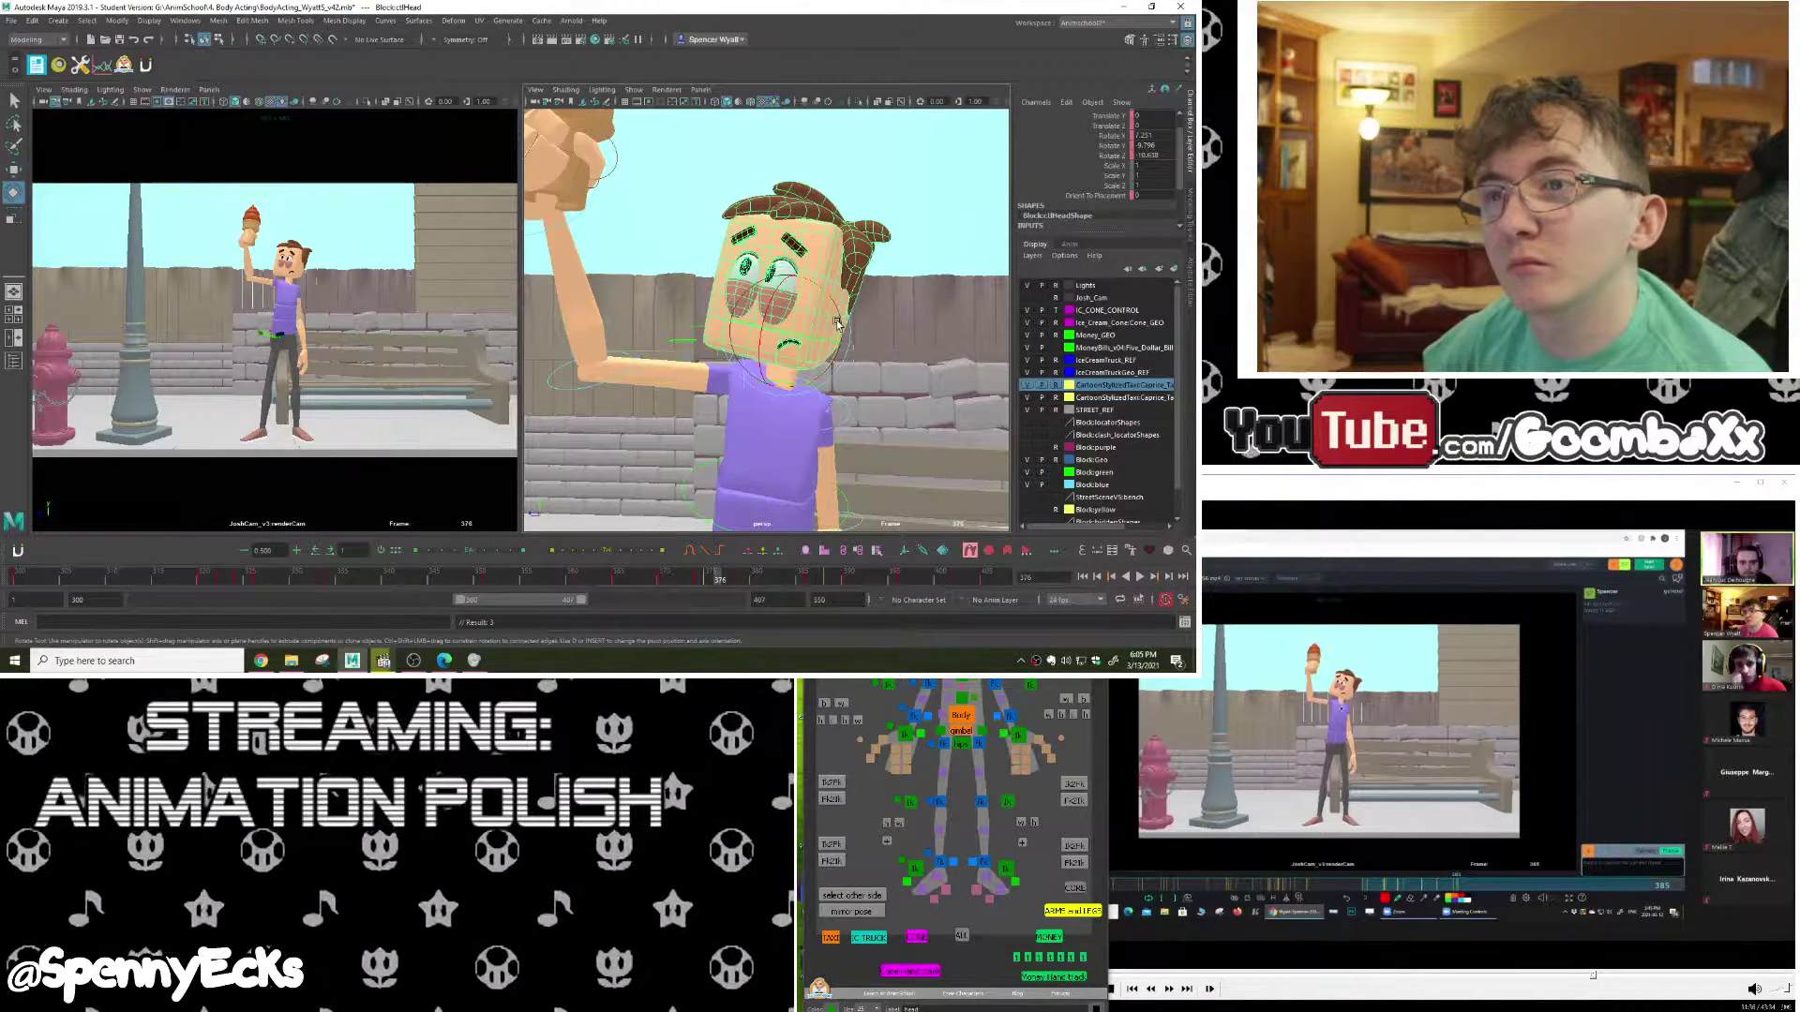
pyautogui.moveTo(705, 580); pyautogui.dragTo(710, 581)
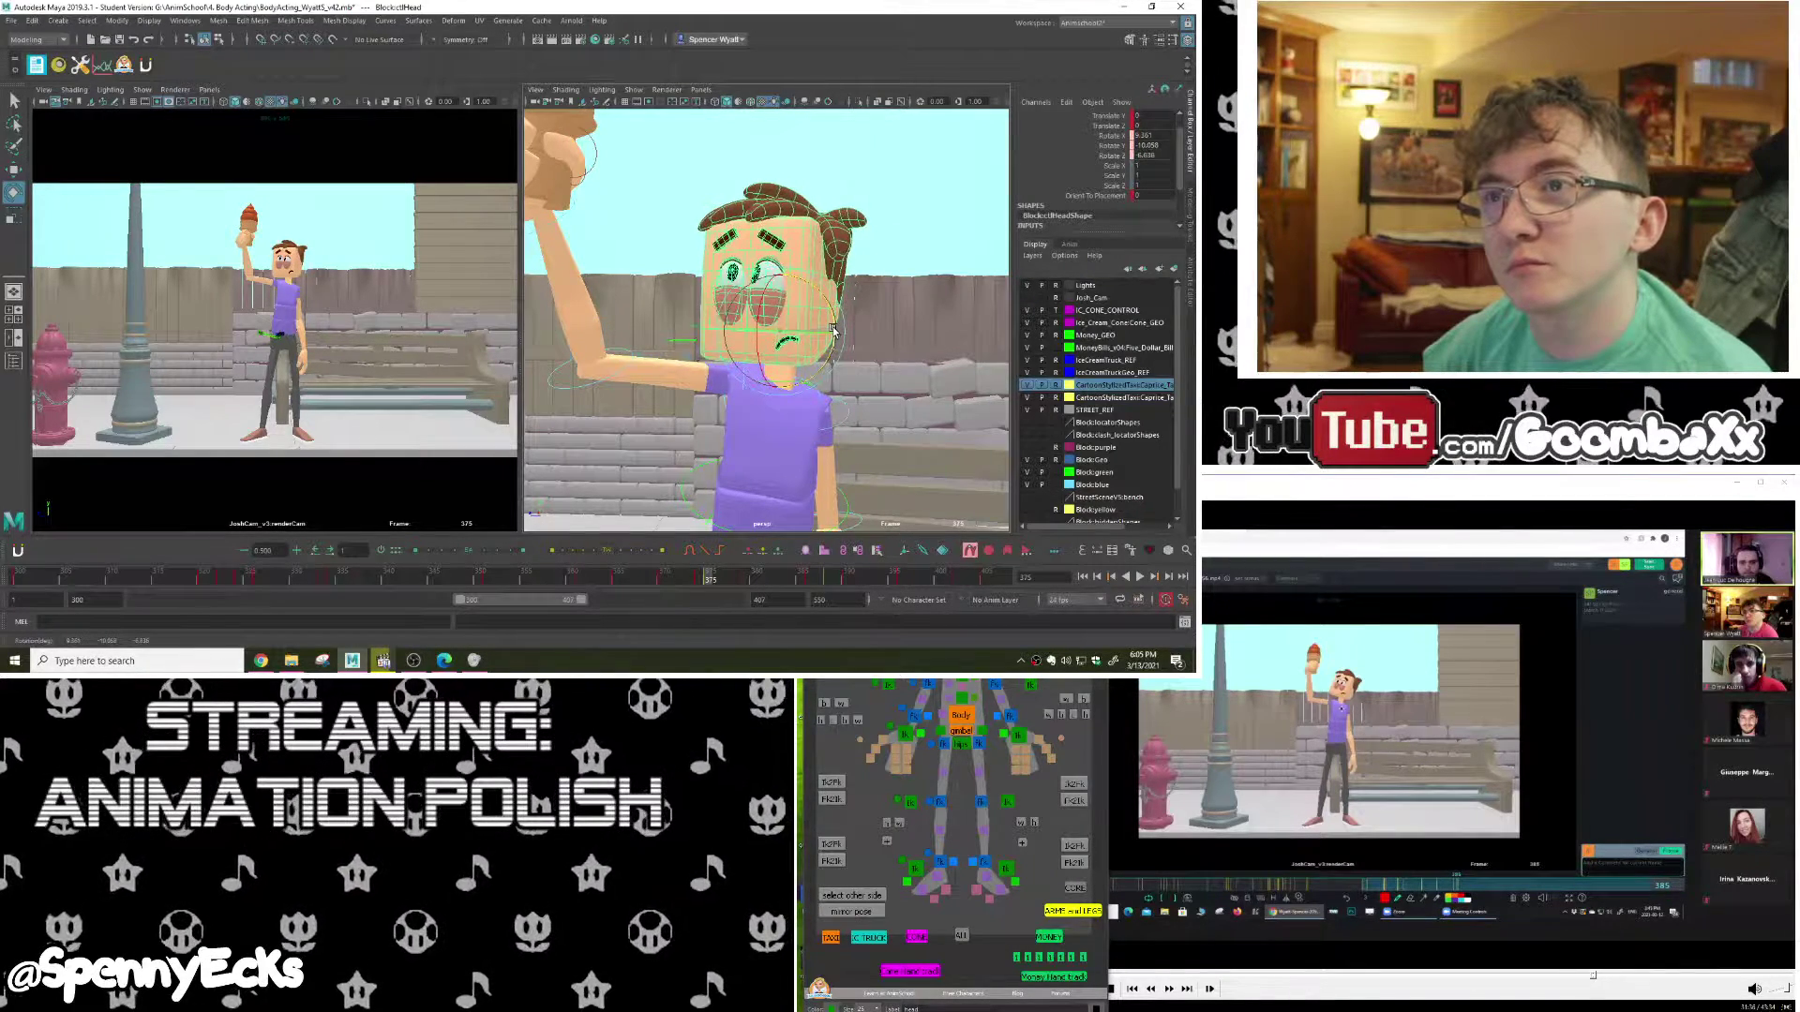
pyautogui.moveTo(698, 581); pyautogui.dragTo(754, 589)
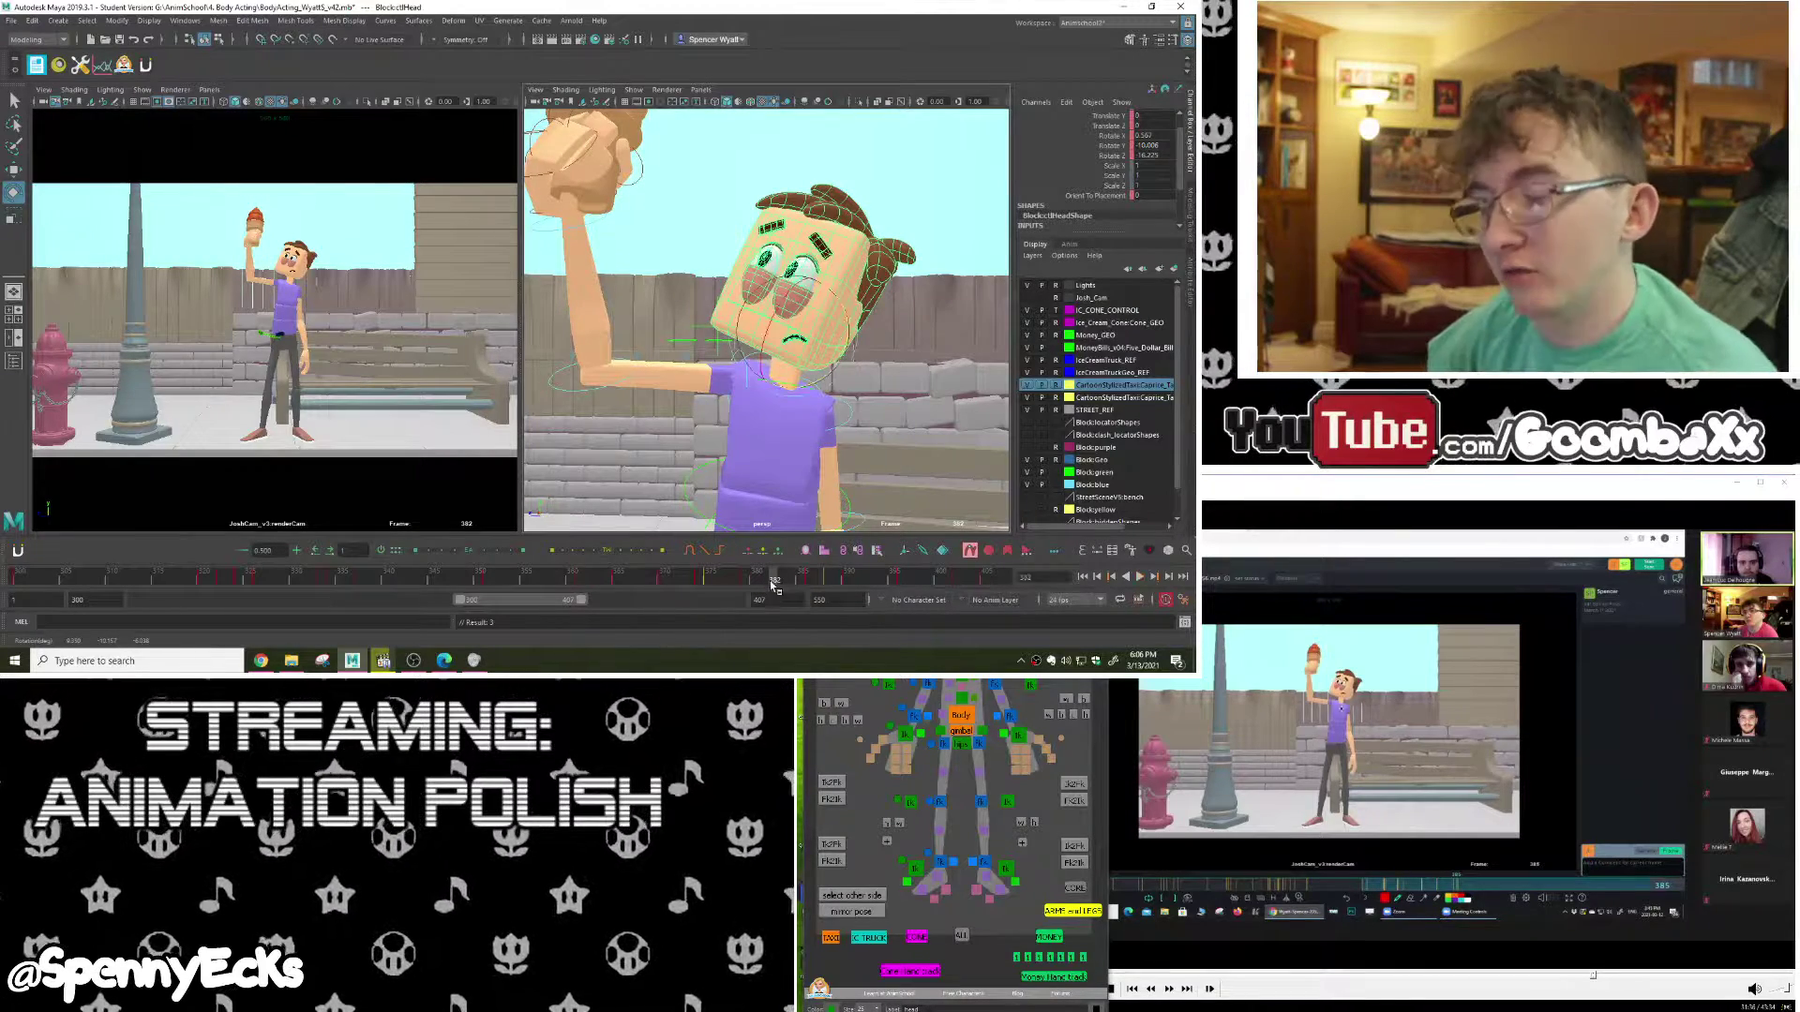
pyautogui.moveTo(806, 580); pyautogui.dragTo(811, 580)
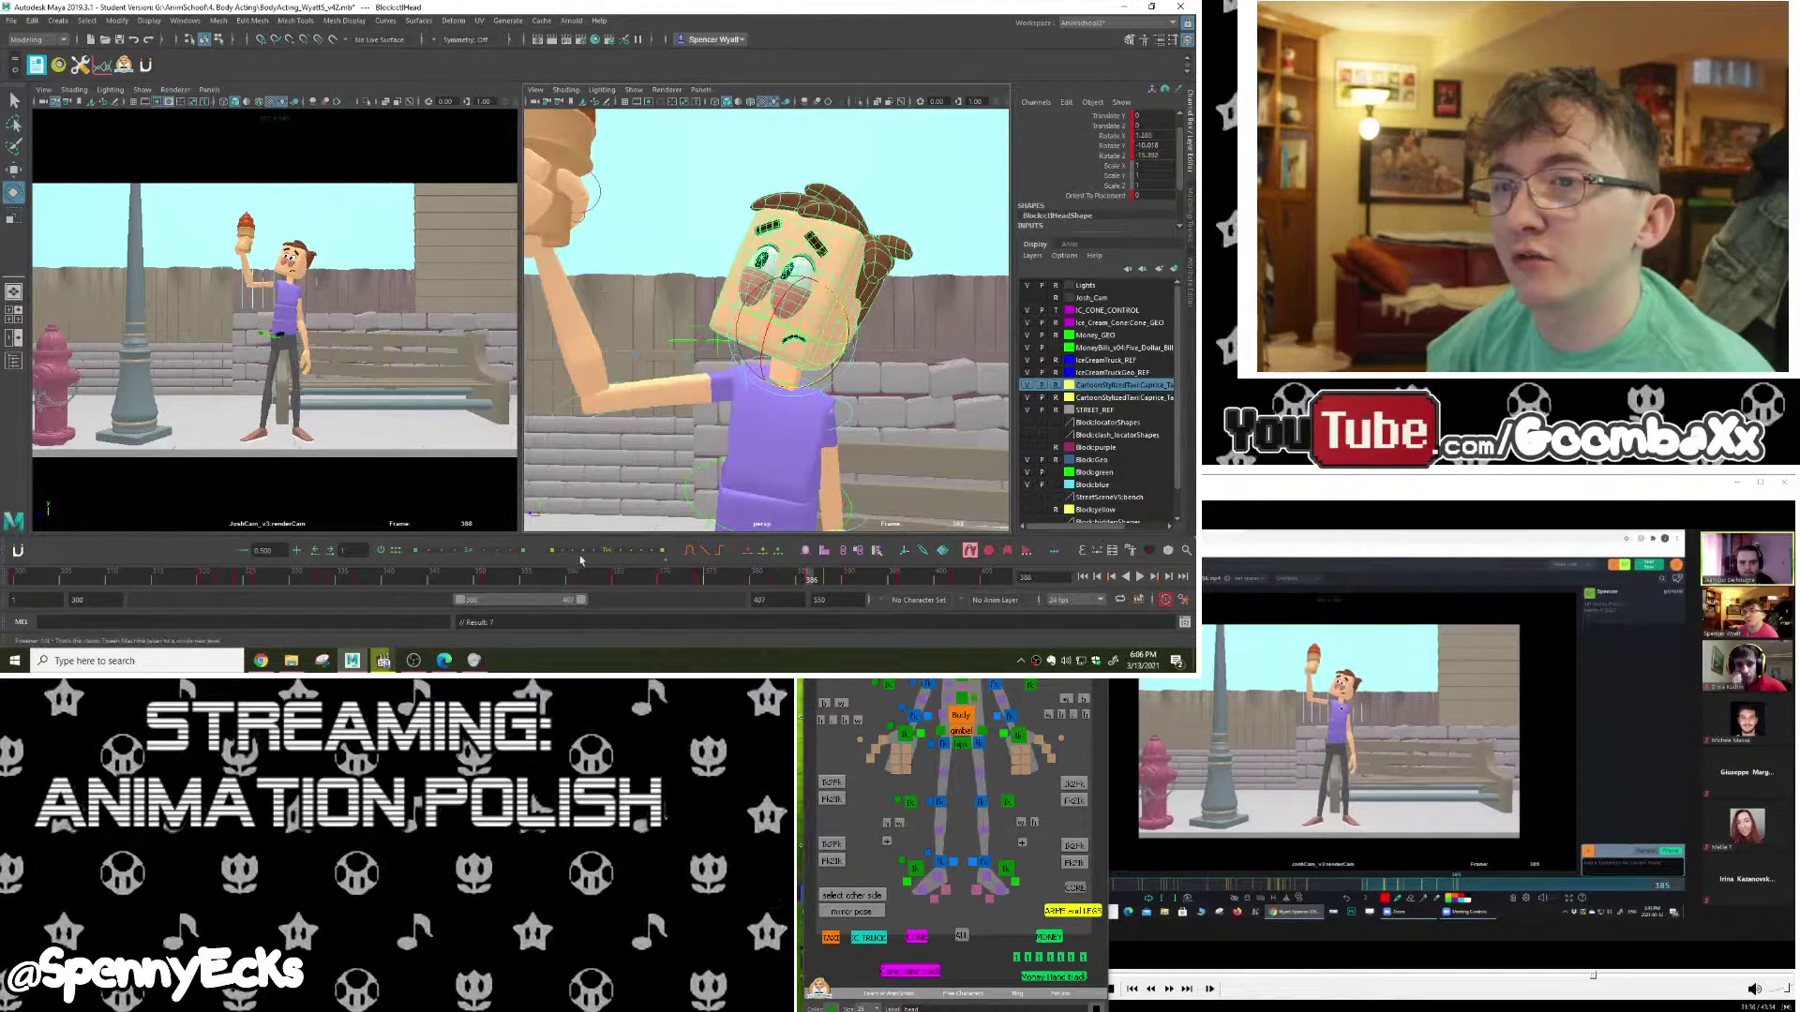
# Step: Try to delete the head control's key at frame 382 and replay the head motion
pyautogui.click(771, 580)
pyautogui.rightClick(771, 579)
pyautogui.click(799, 406)
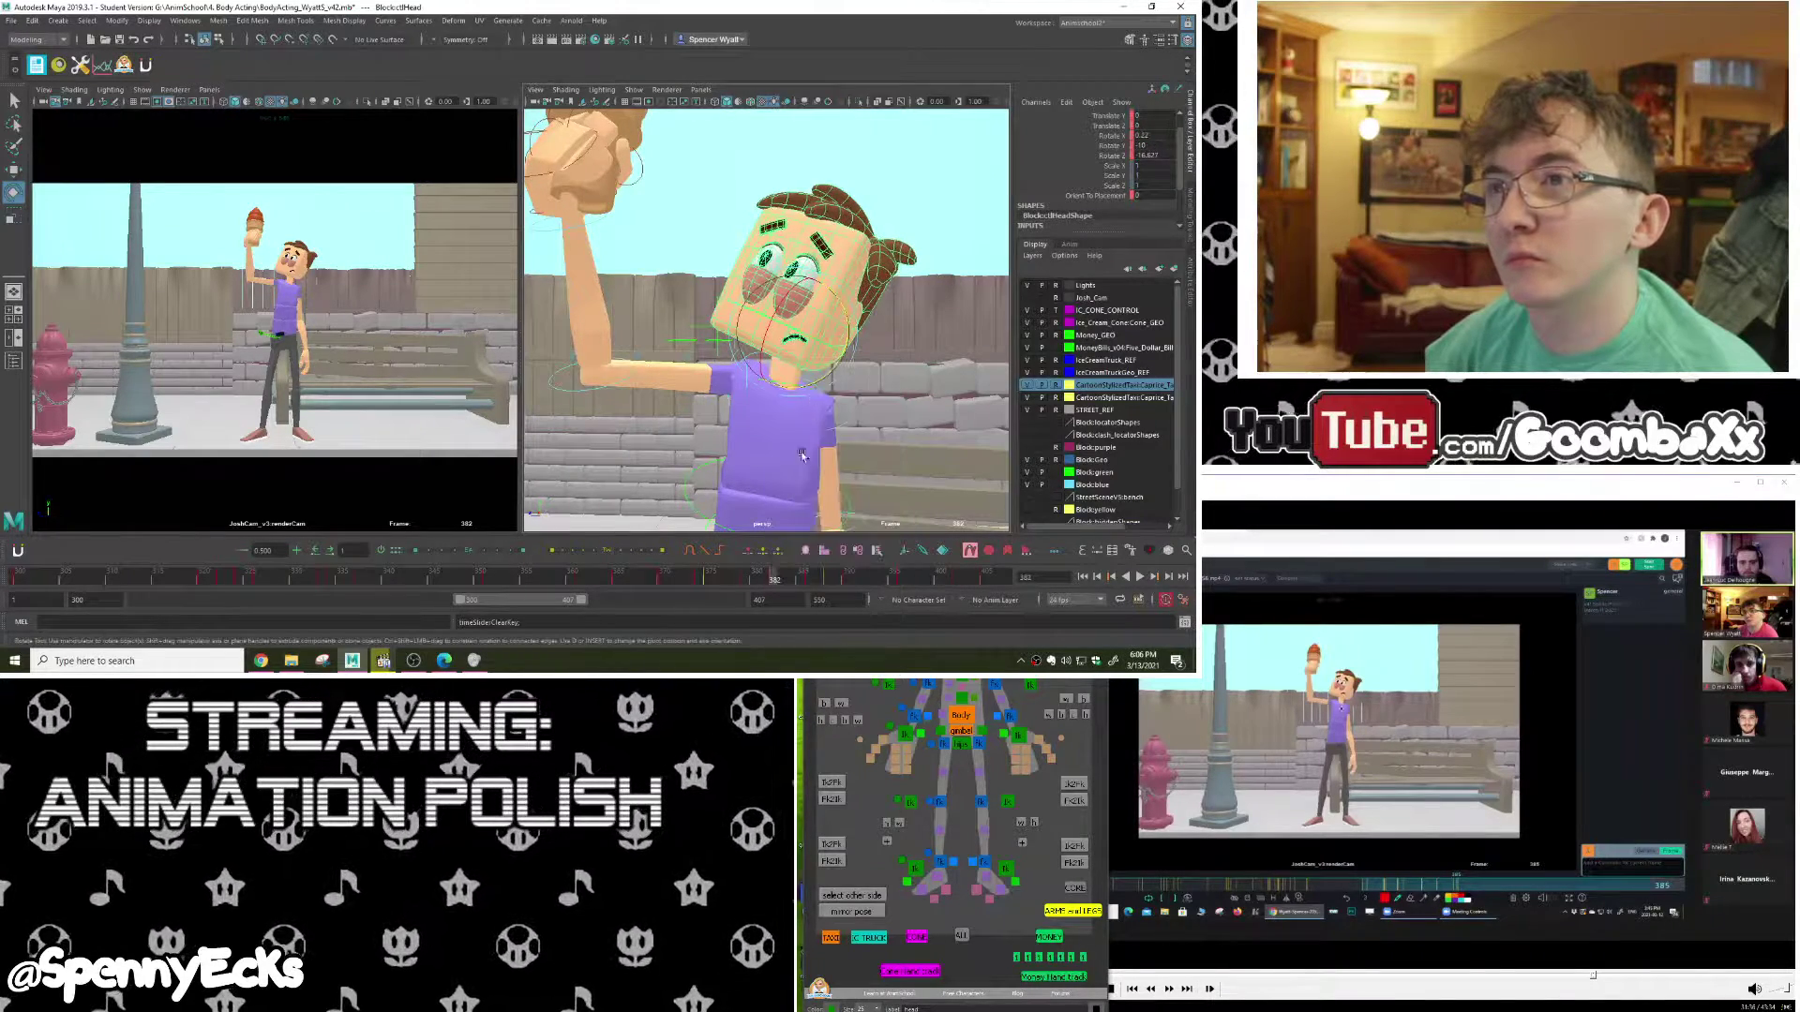
pyautogui.hotkey('alt', 'v')
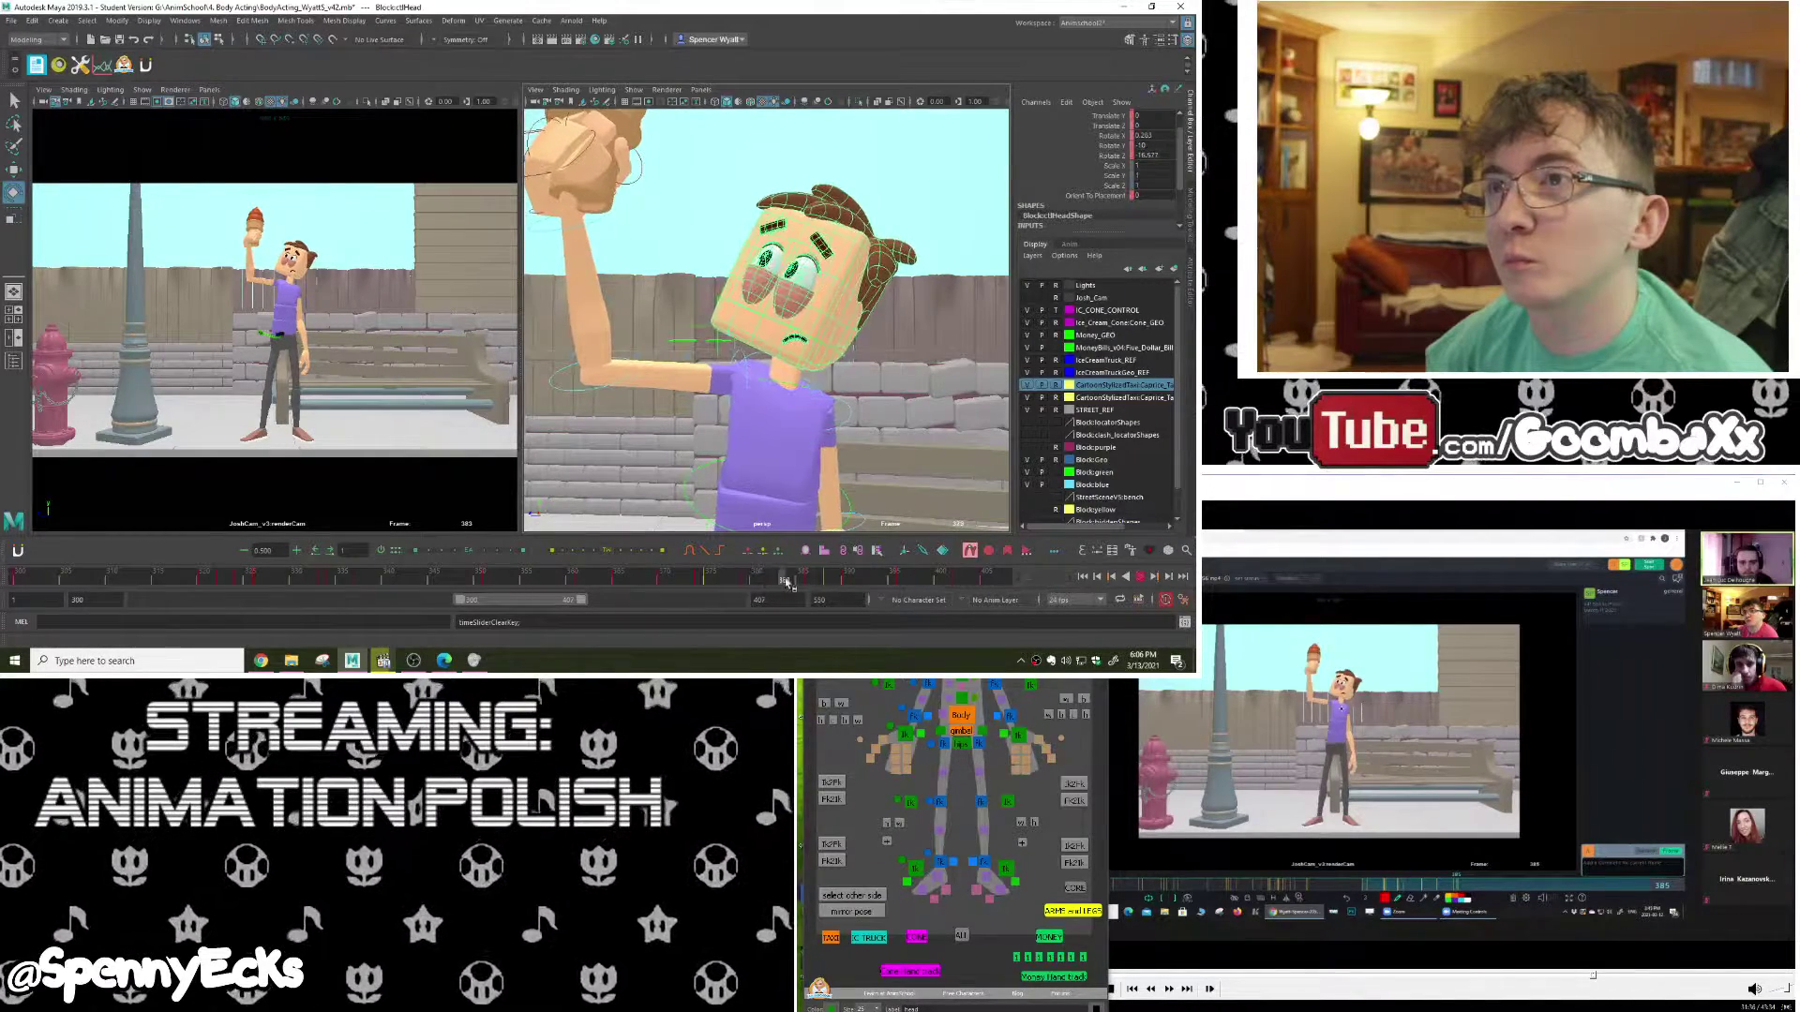
pyautogui.moveTo(796, 579)
pyautogui.mouseDown()
pyautogui.moveTo(753, 577)
pyautogui.moveTo(798, 585)
pyautogui.moveTo(778, 584)
pyautogui.mouseUp()
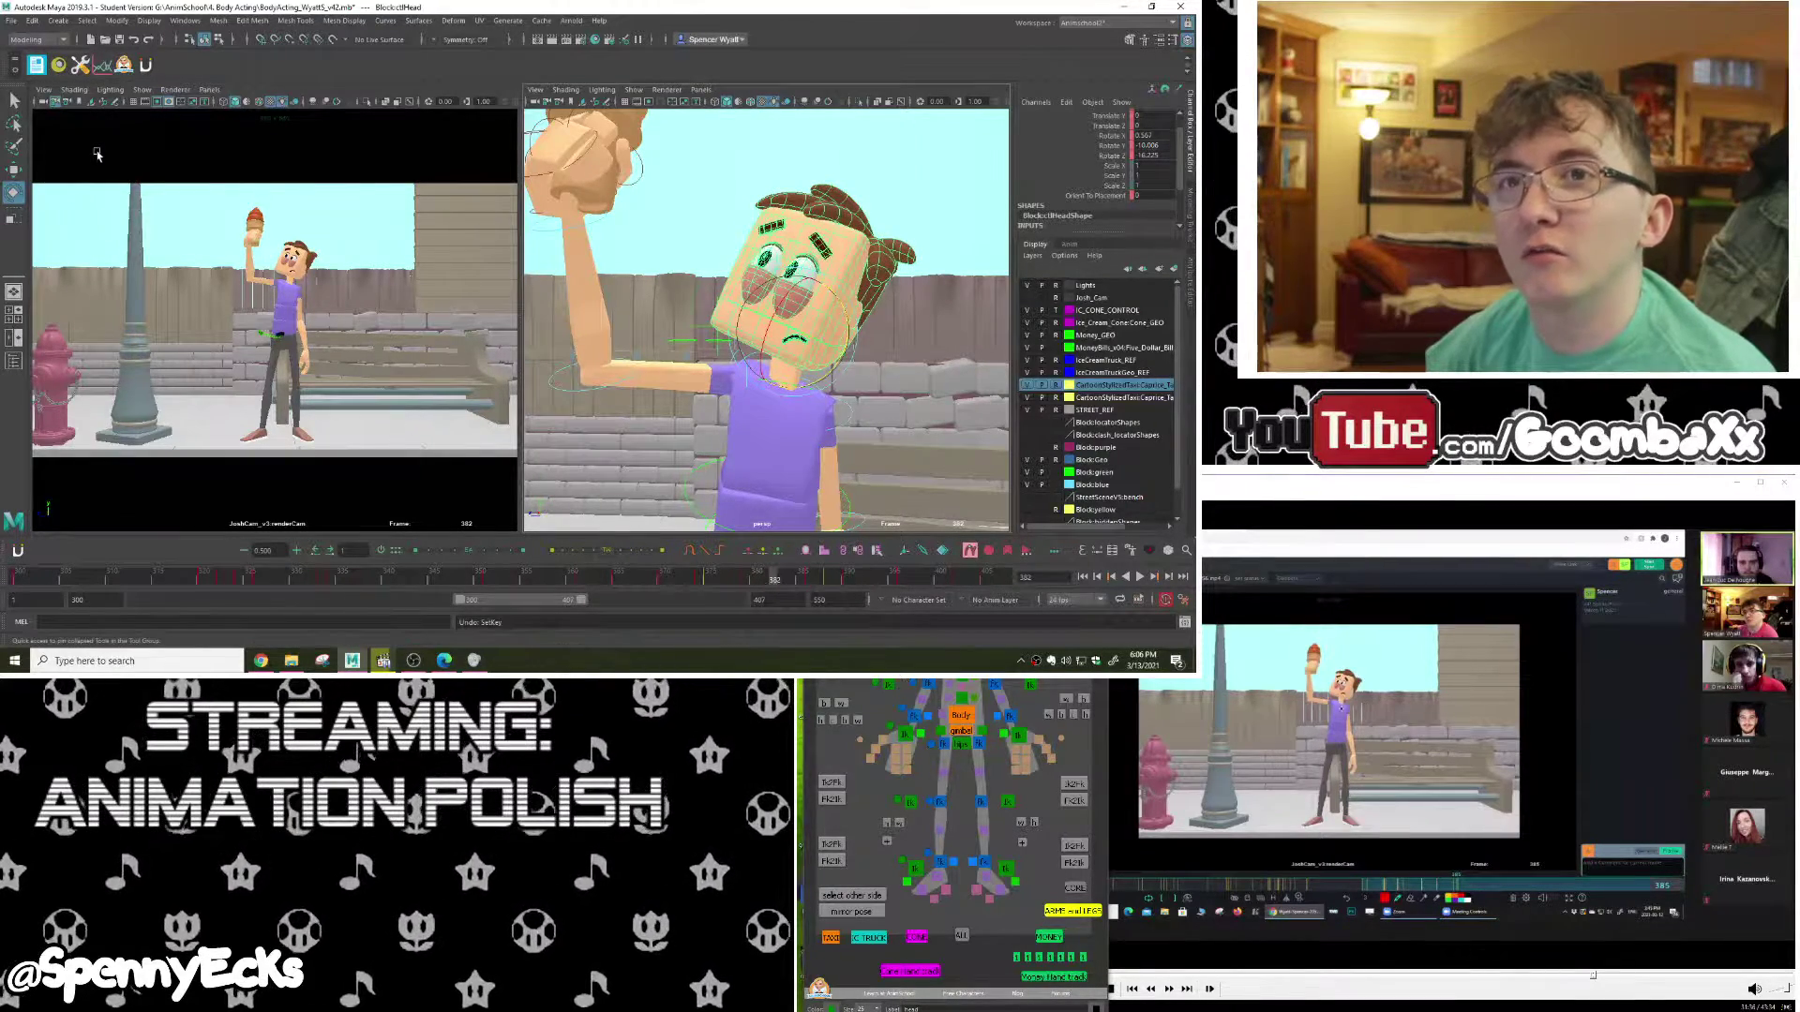
# Step: Examine the head control's rotation curves in the Graph Editor around frames 379 to 386 and play back the motion
pyautogui.click(99, 73)
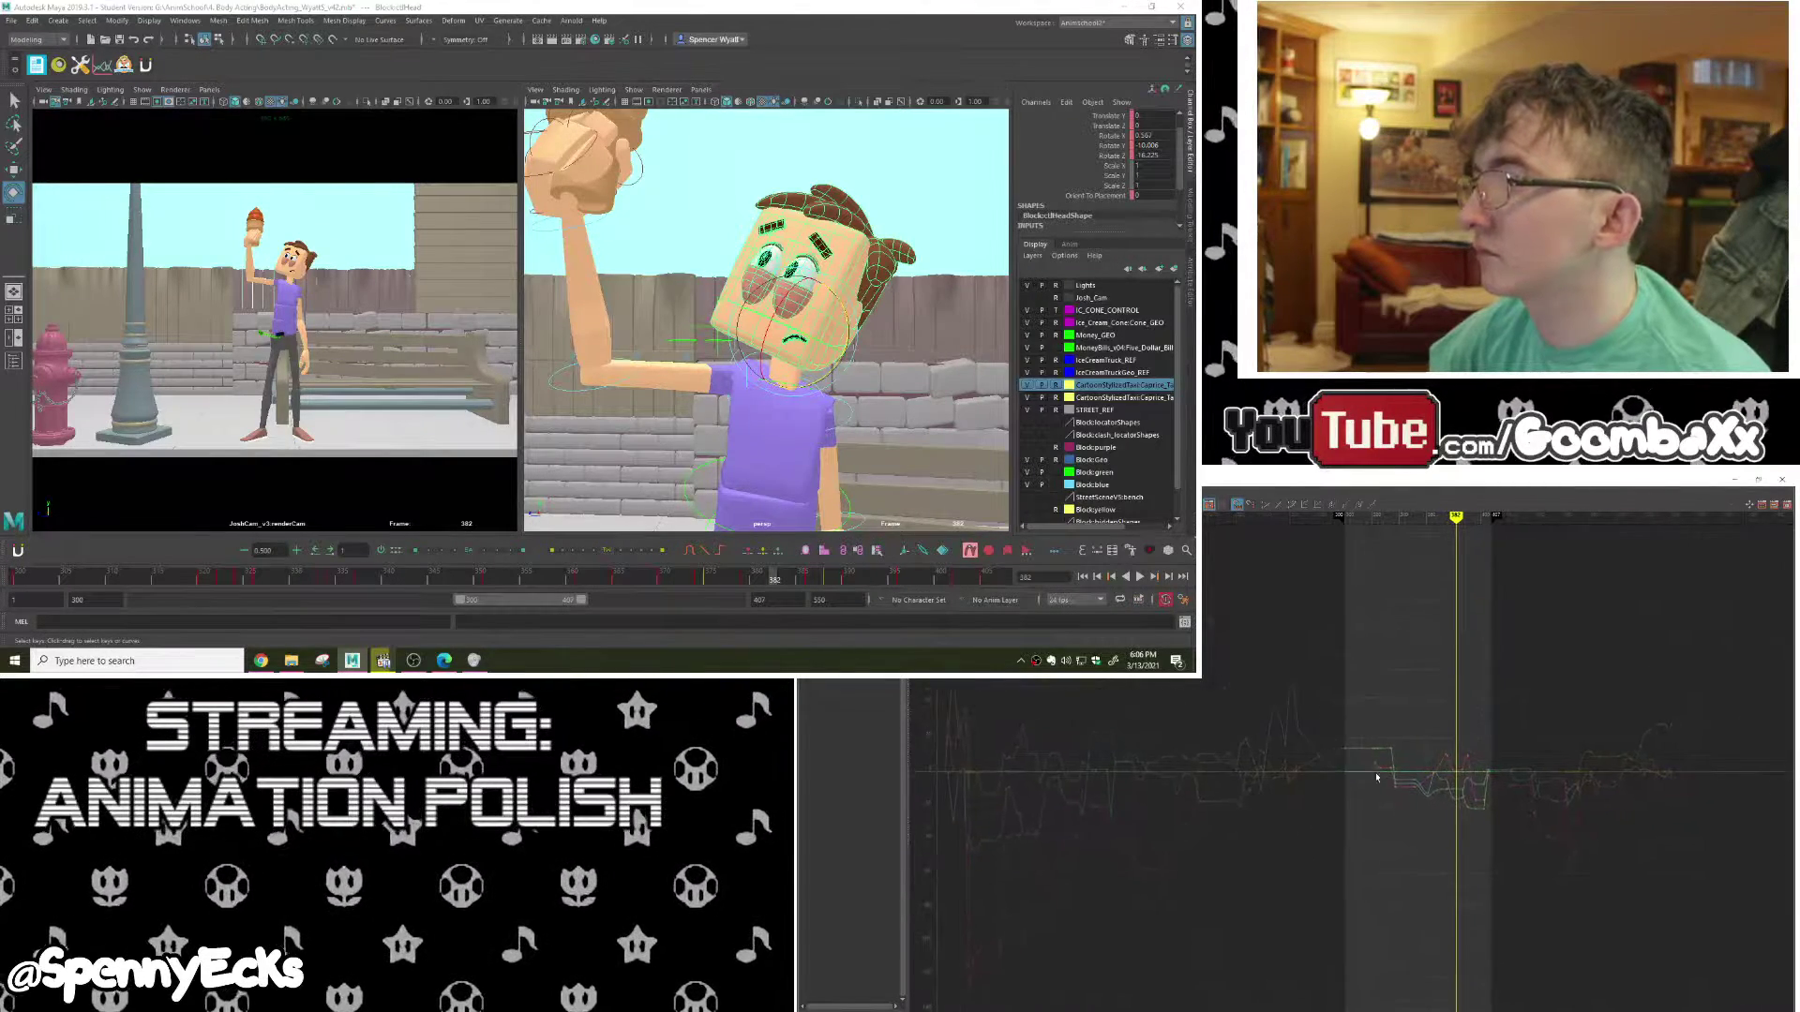
pyautogui.press('f')
pyautogui.keyDown('alt'); pyautogui.moveTo(1433, 785); pyautogui.dragTo(1432, 789, button='middle'); pyautogui.keyUp('alt')
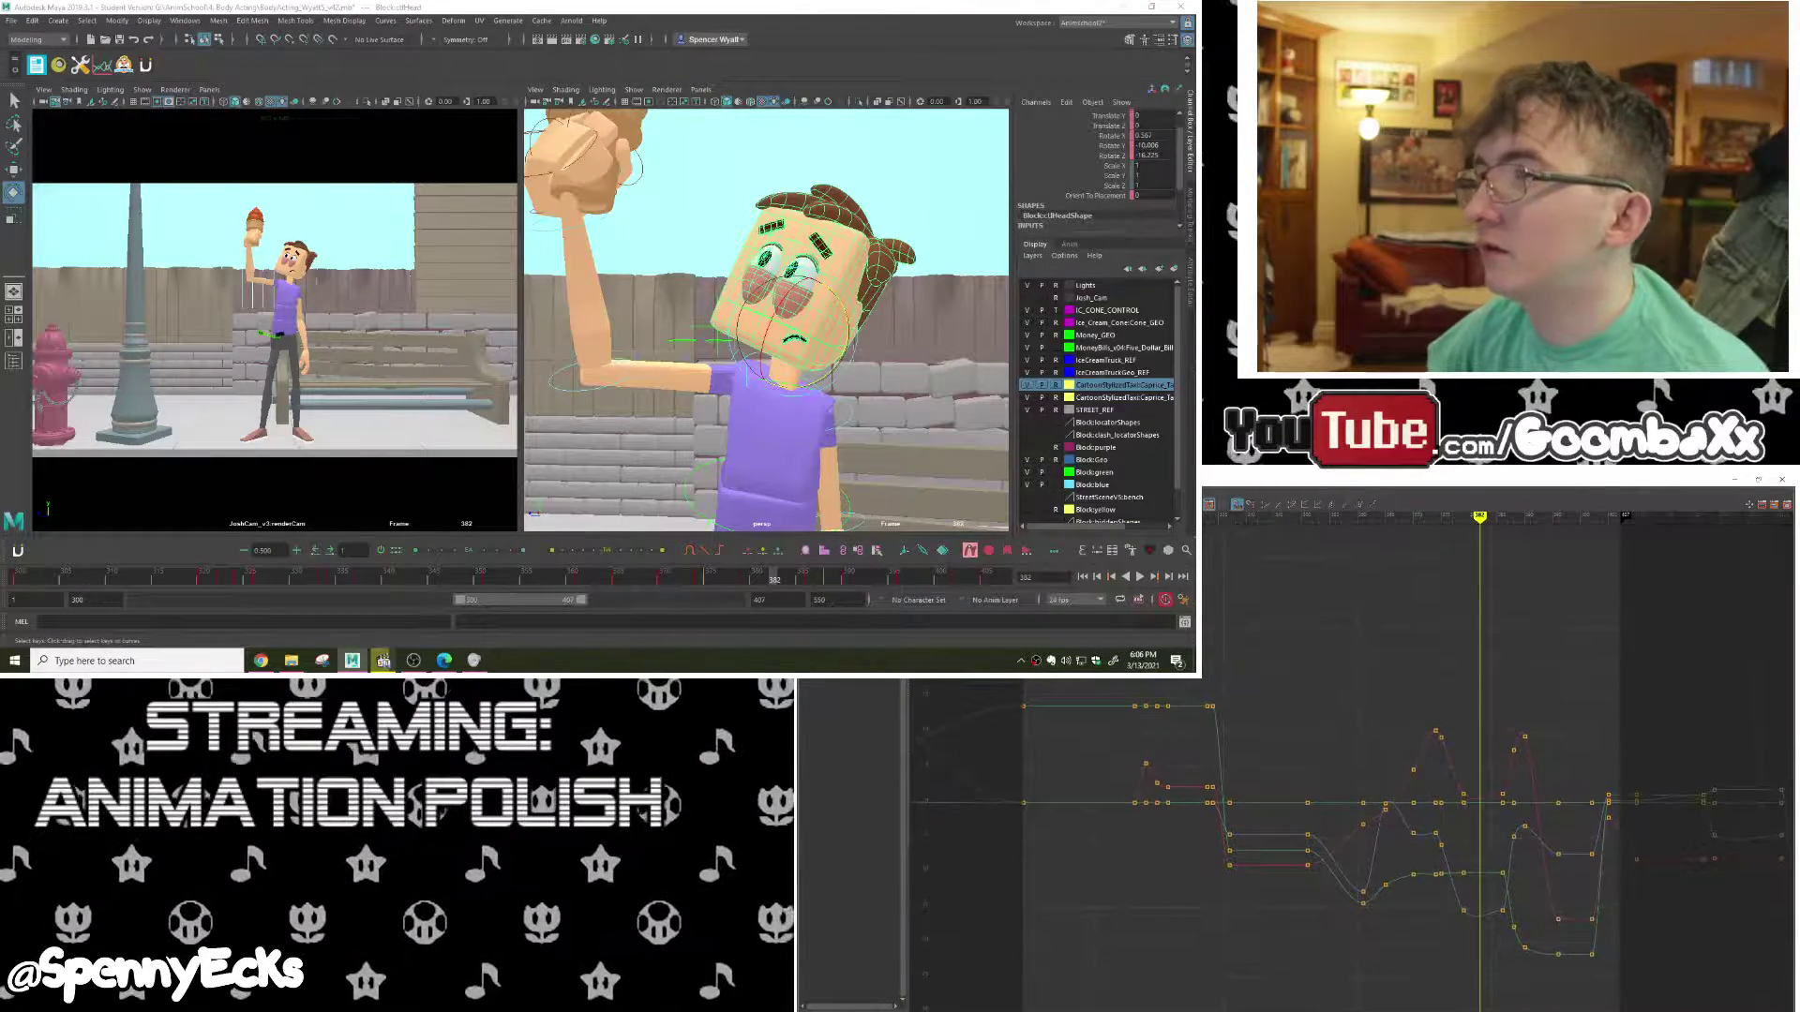
pyautogui.click(848, 568)
pyautogui.click(848, 557)
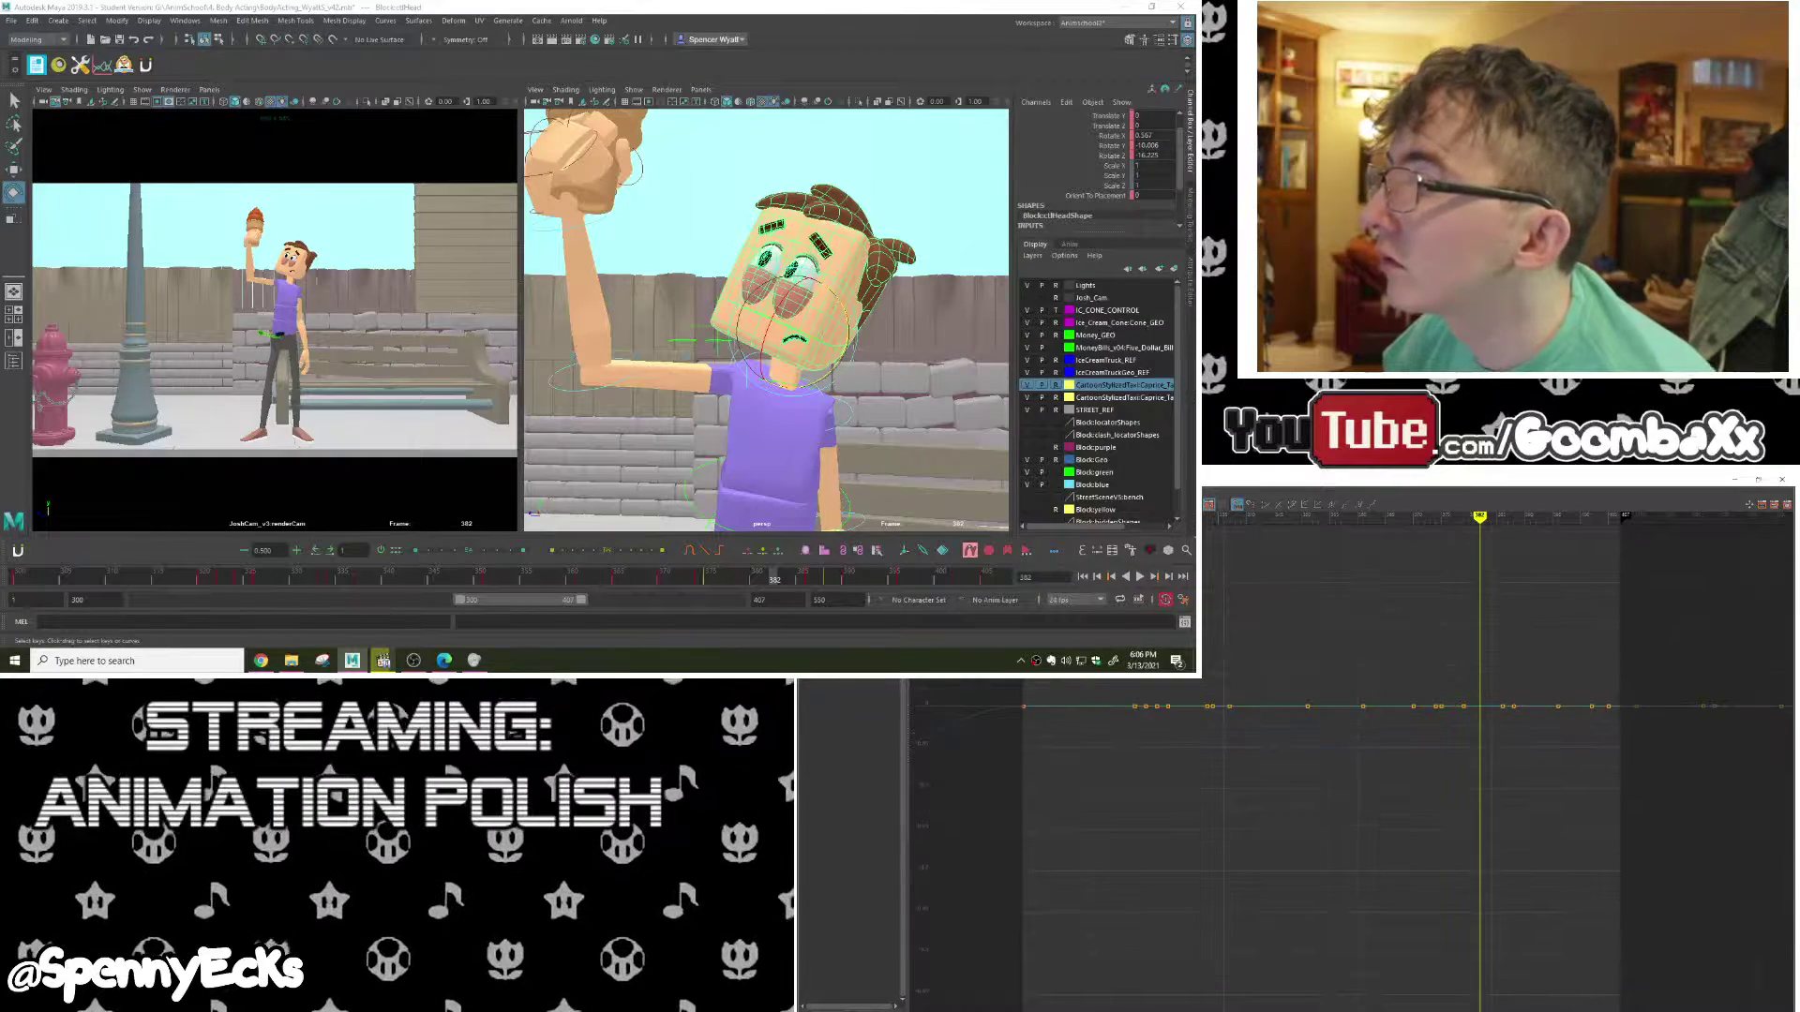
pyautogui.click(849, 546)
pyautogui.press('f')
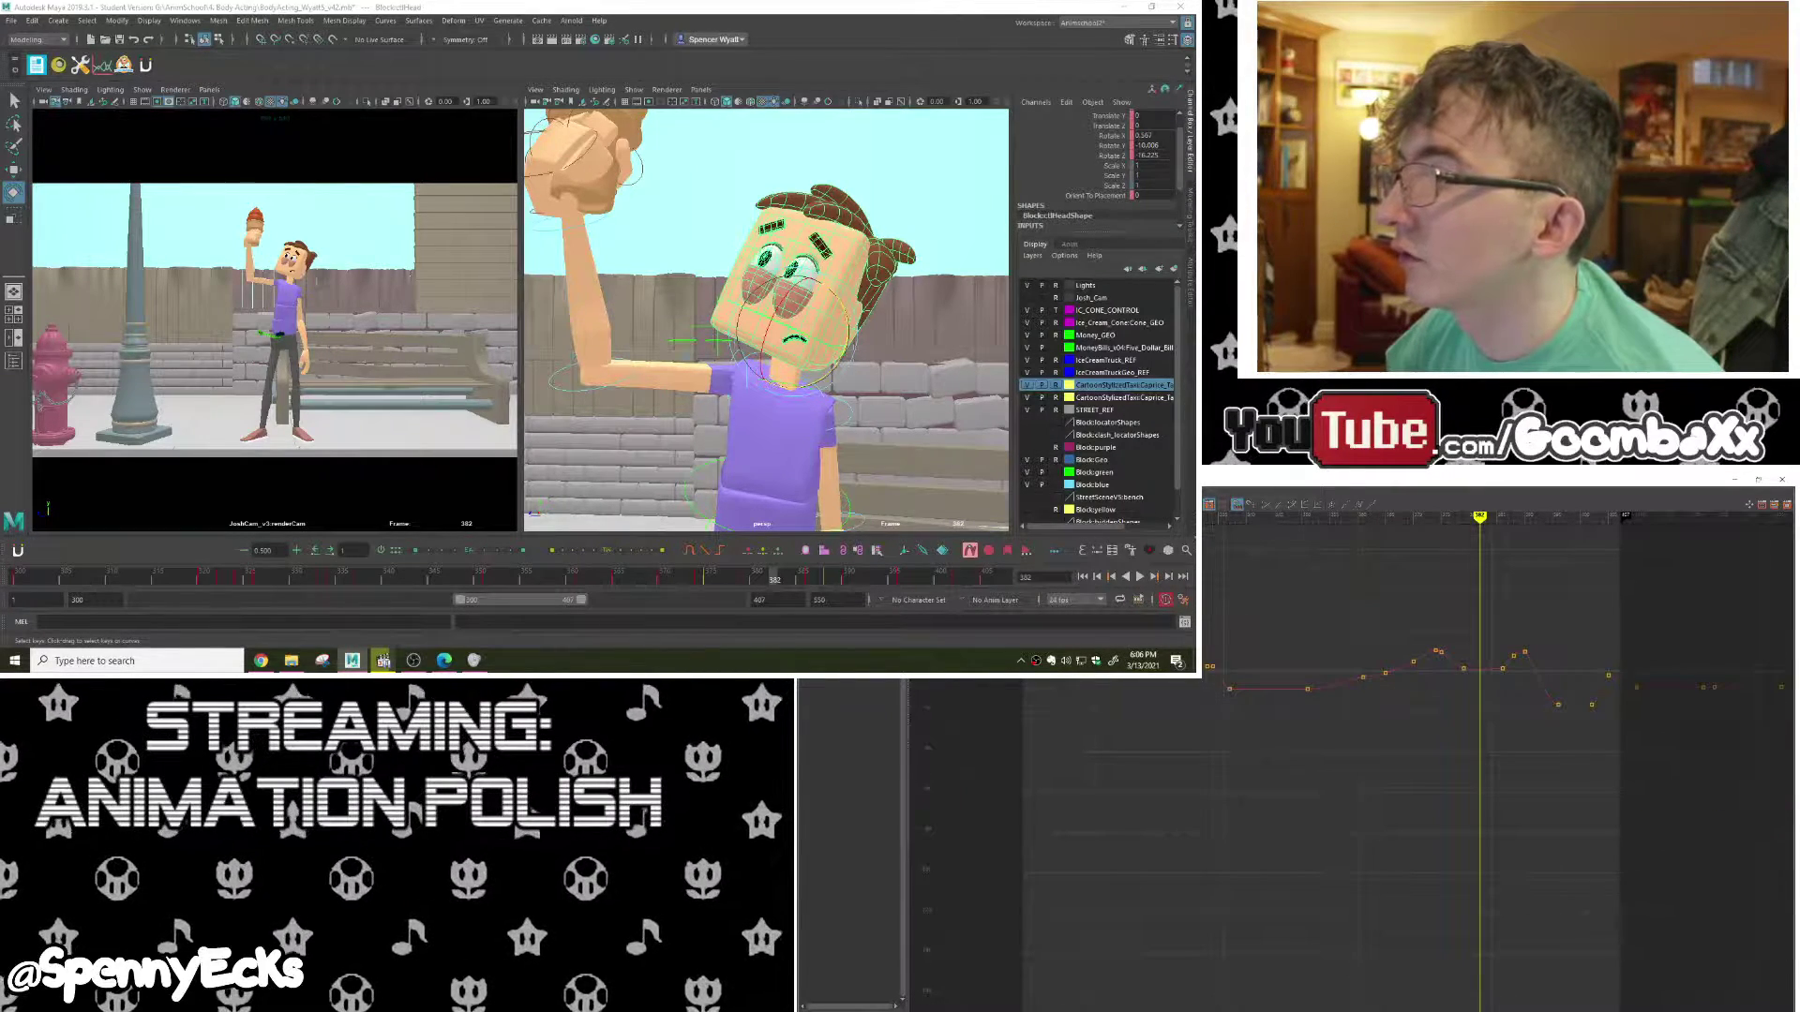
pyautogui.click(848, 557)
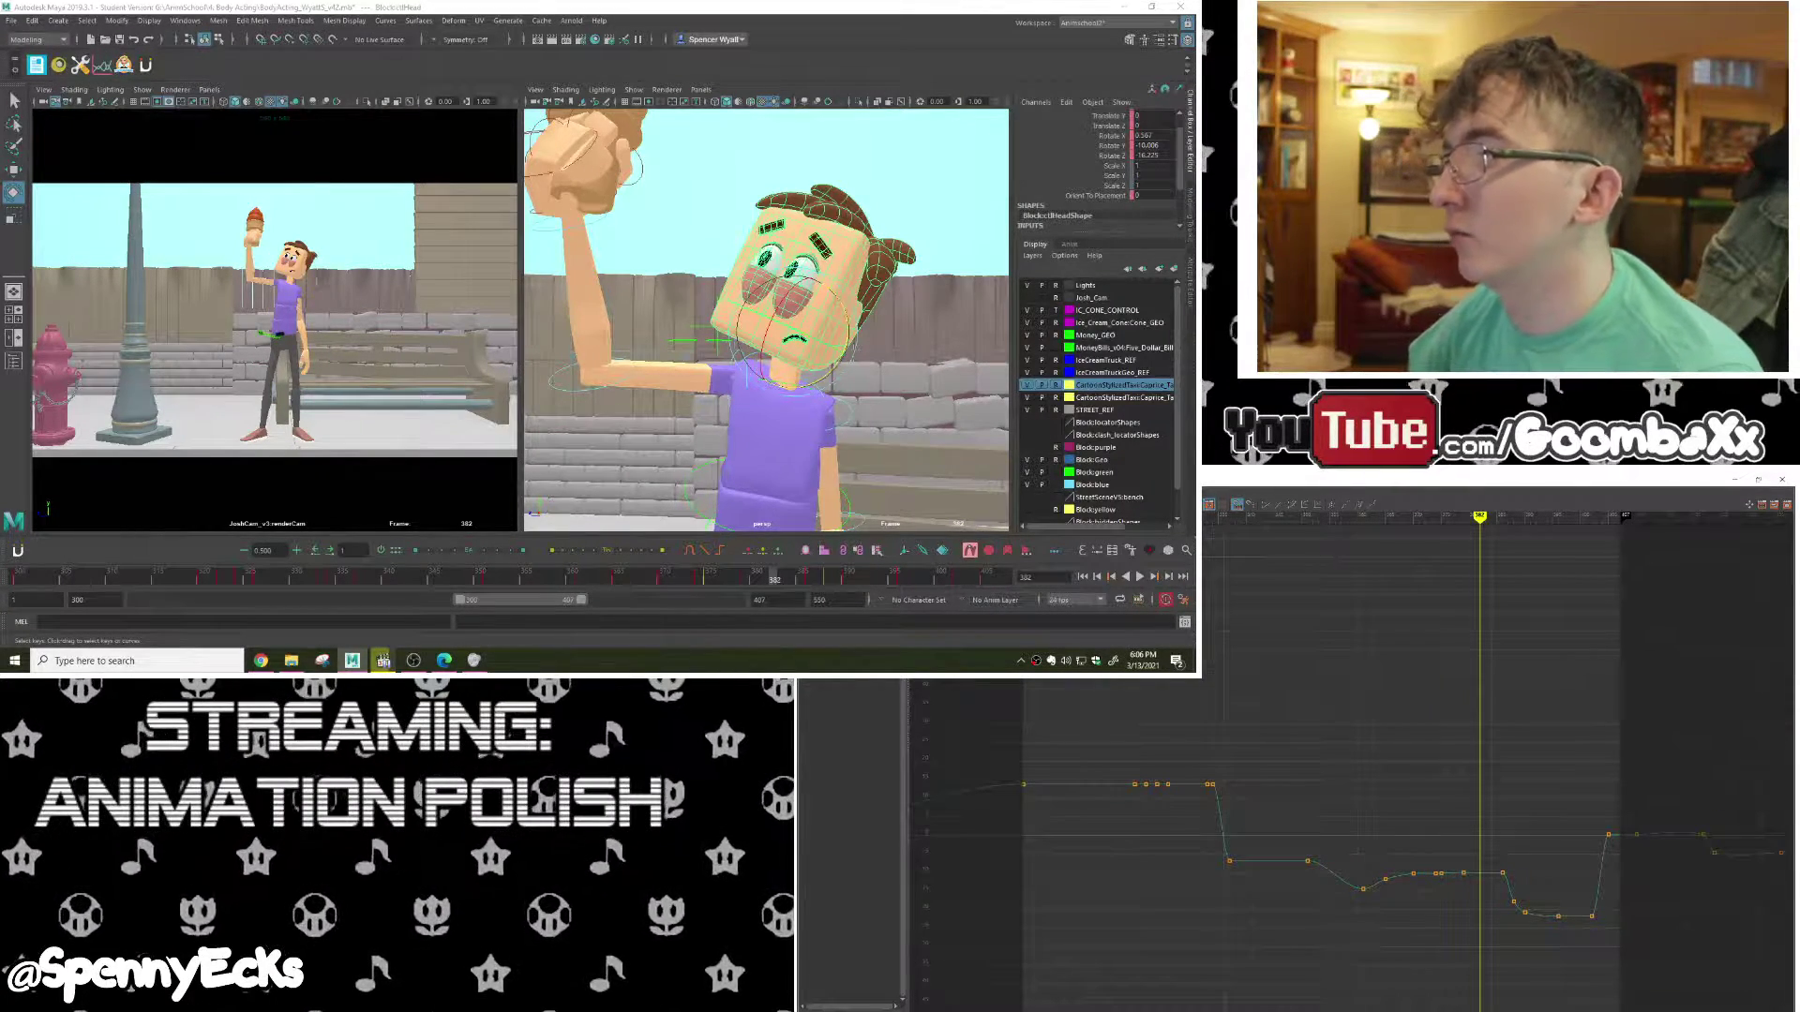
pyautogui.click(848, 545)
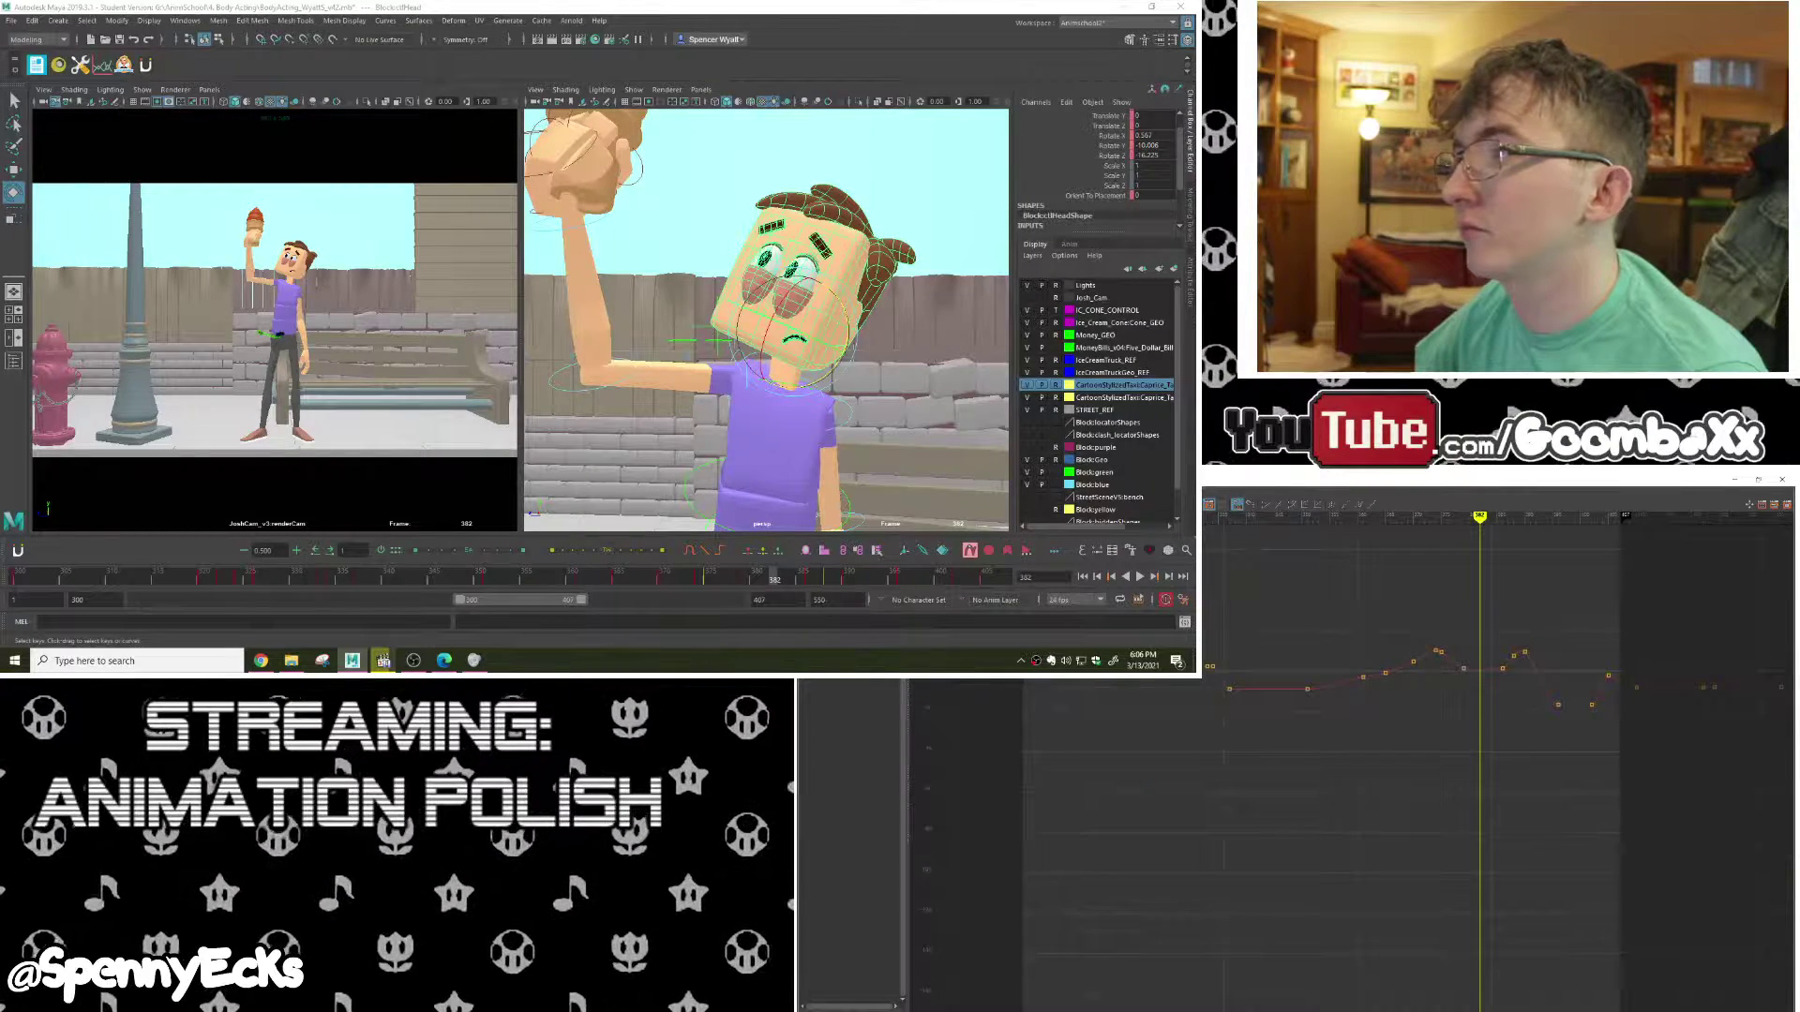
pyautogui.keyDown('shift'); pyautogui.click(848, 568); pyautogui.keyUp('shift')
pyautogui.press('f')
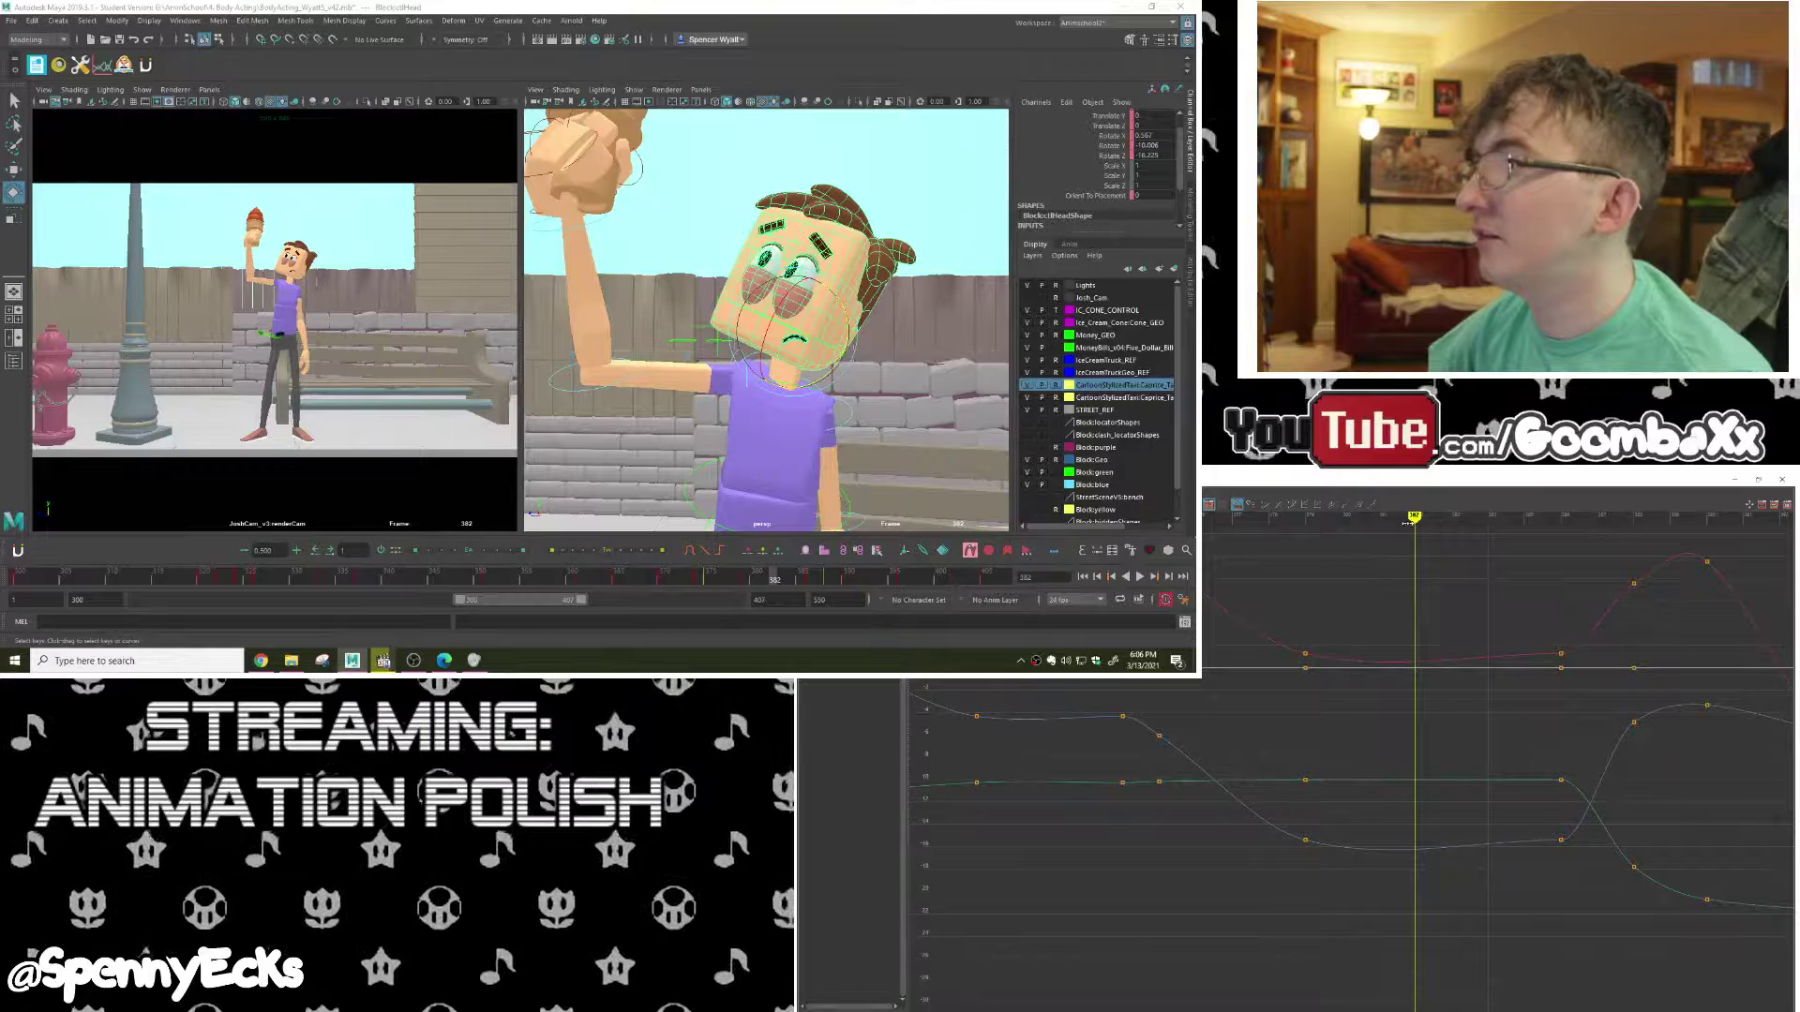
pyautogui.hotkey('alt', 'v')
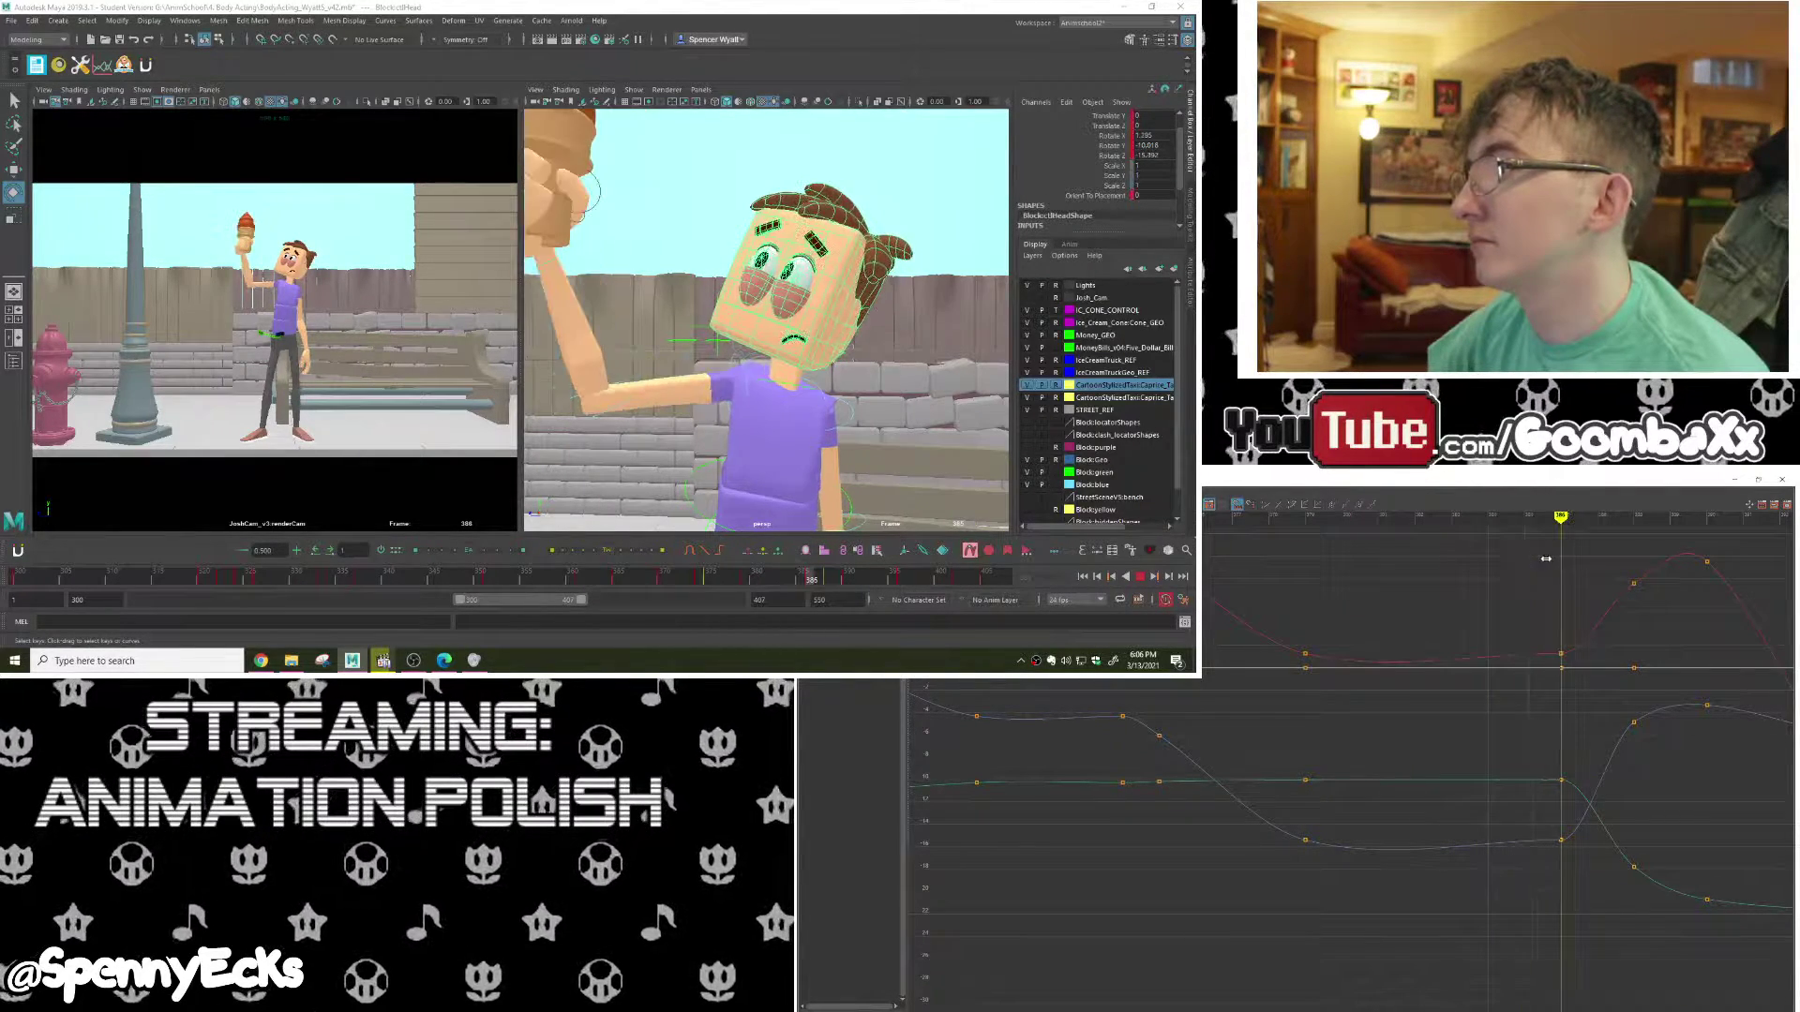
pyautogui.hotkey('alt', 'v')
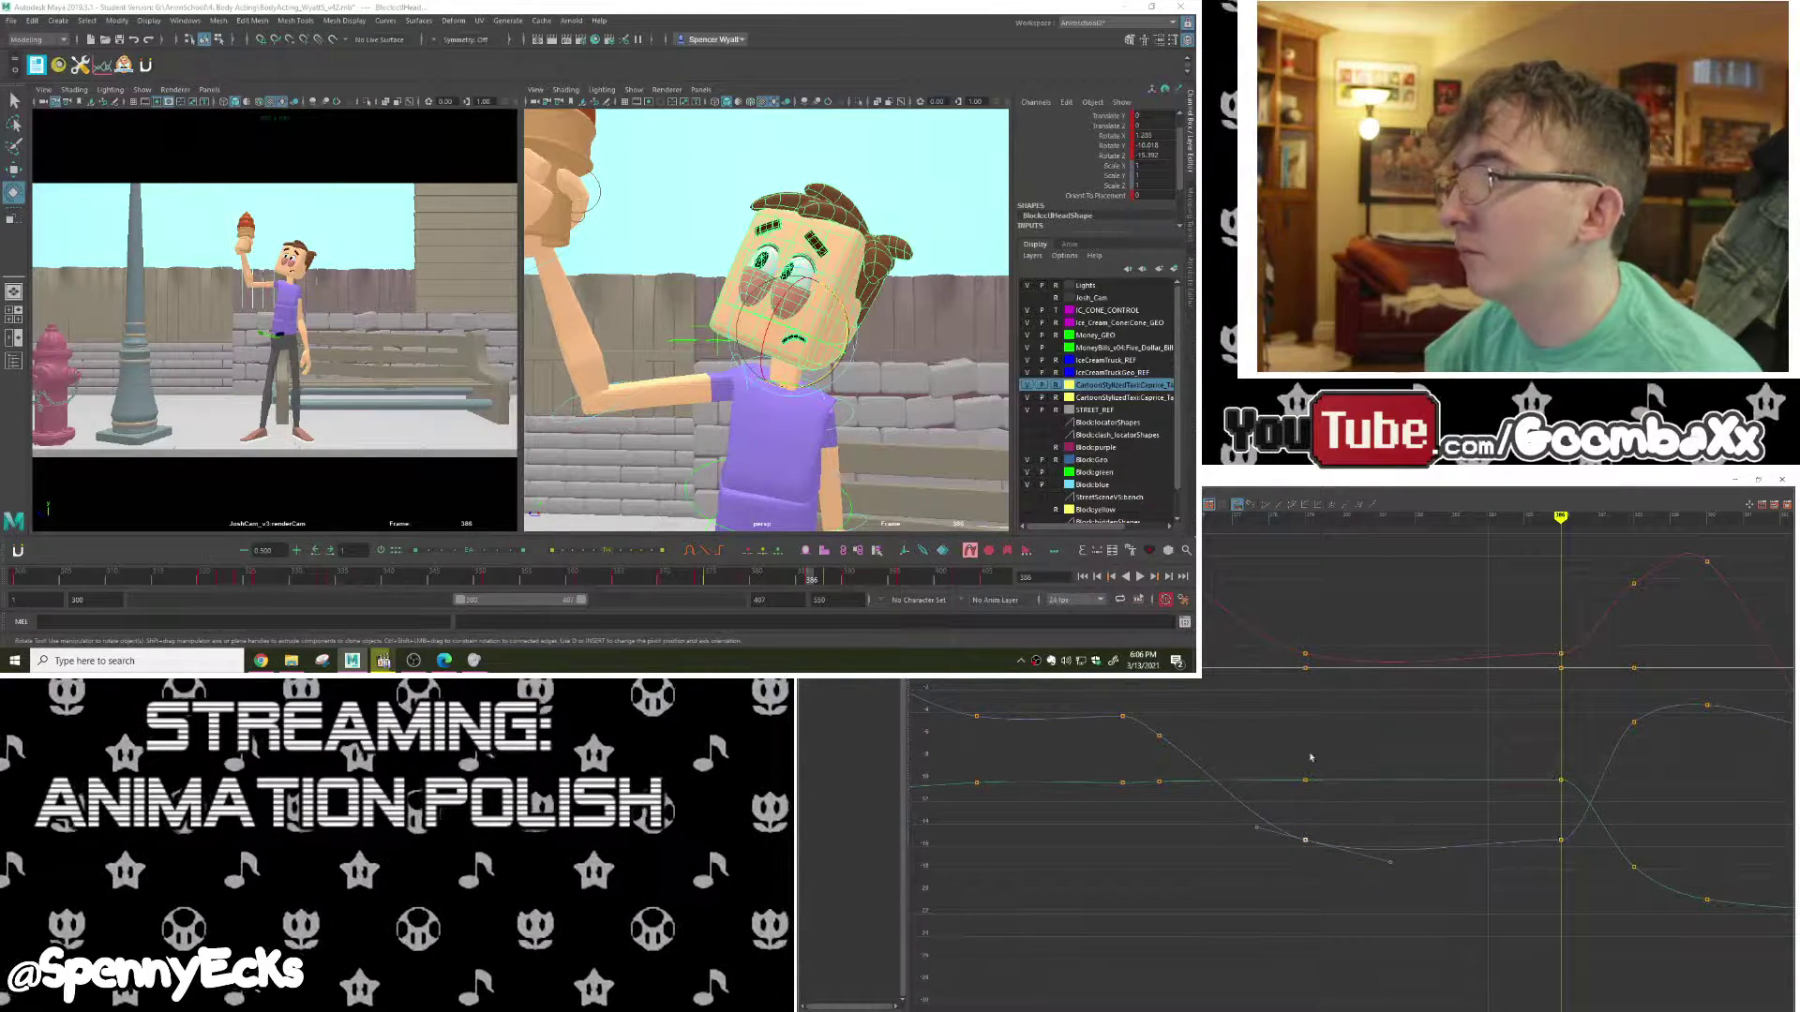
# Step: Set auto tangents on the head's rotation curve key at frame 379 and replay the motion
pyautogui.press('a')
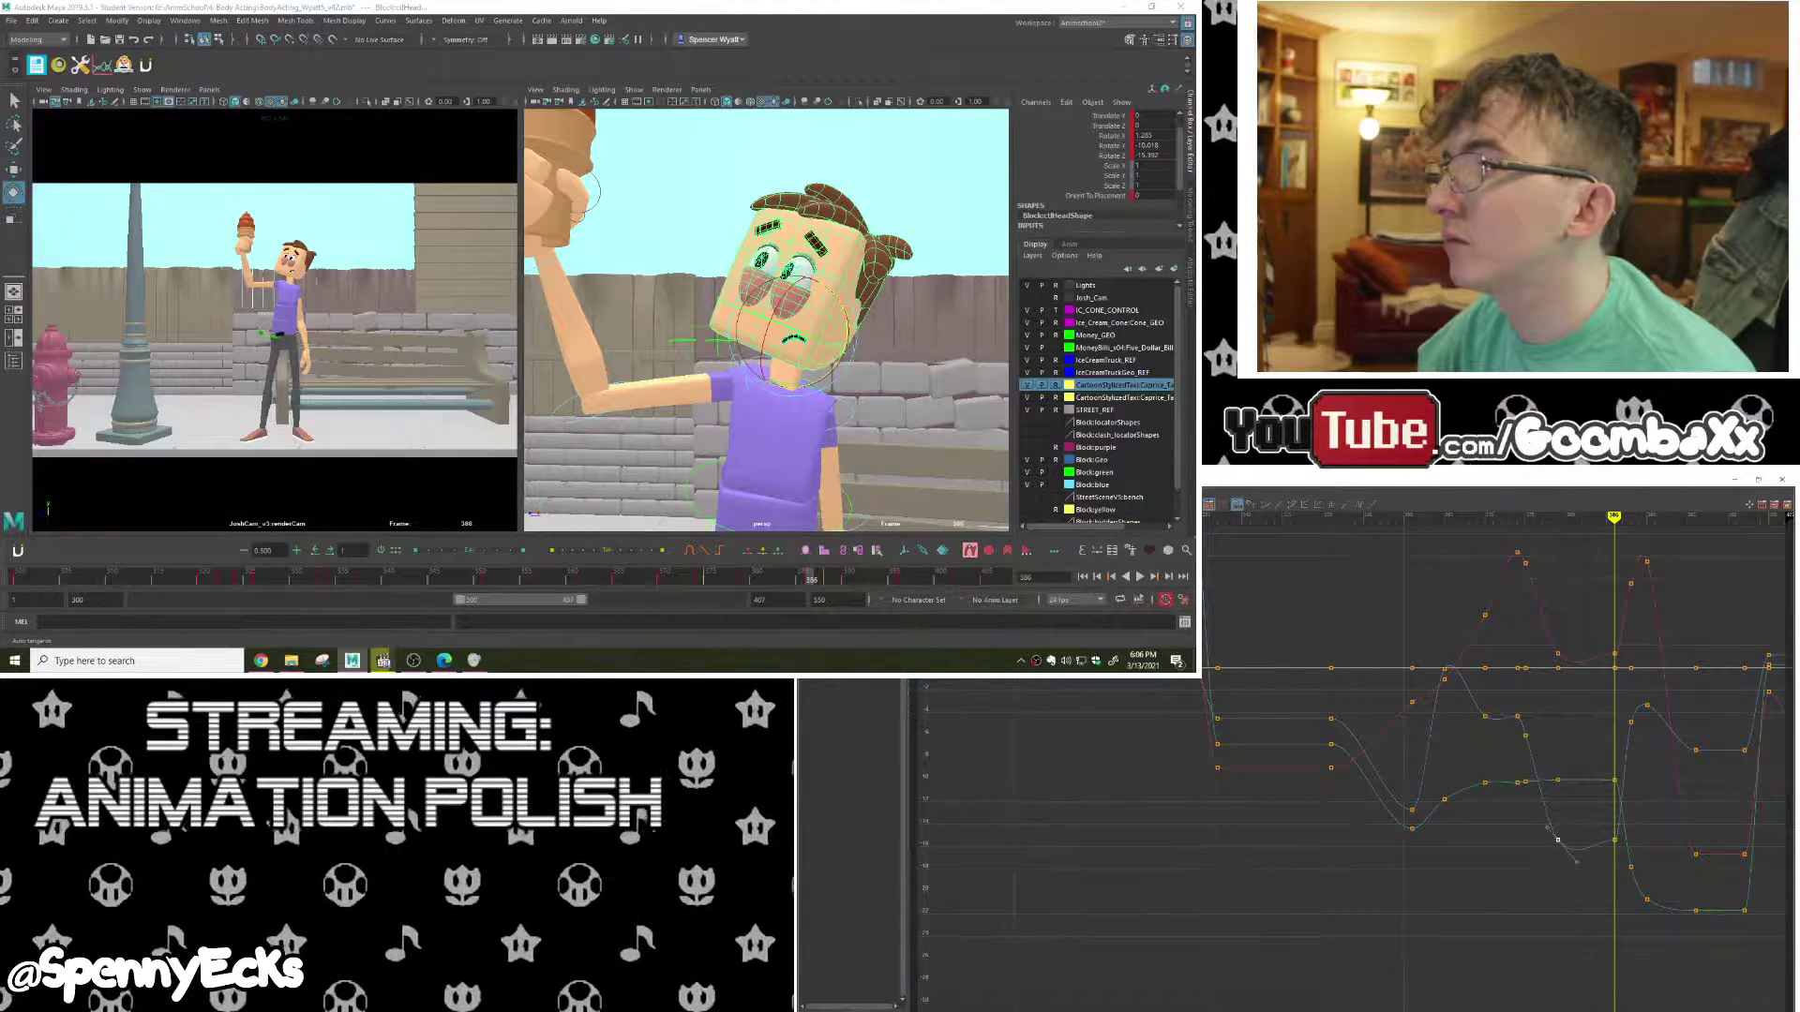
pyautogui.scroll(3, 1491, 810)
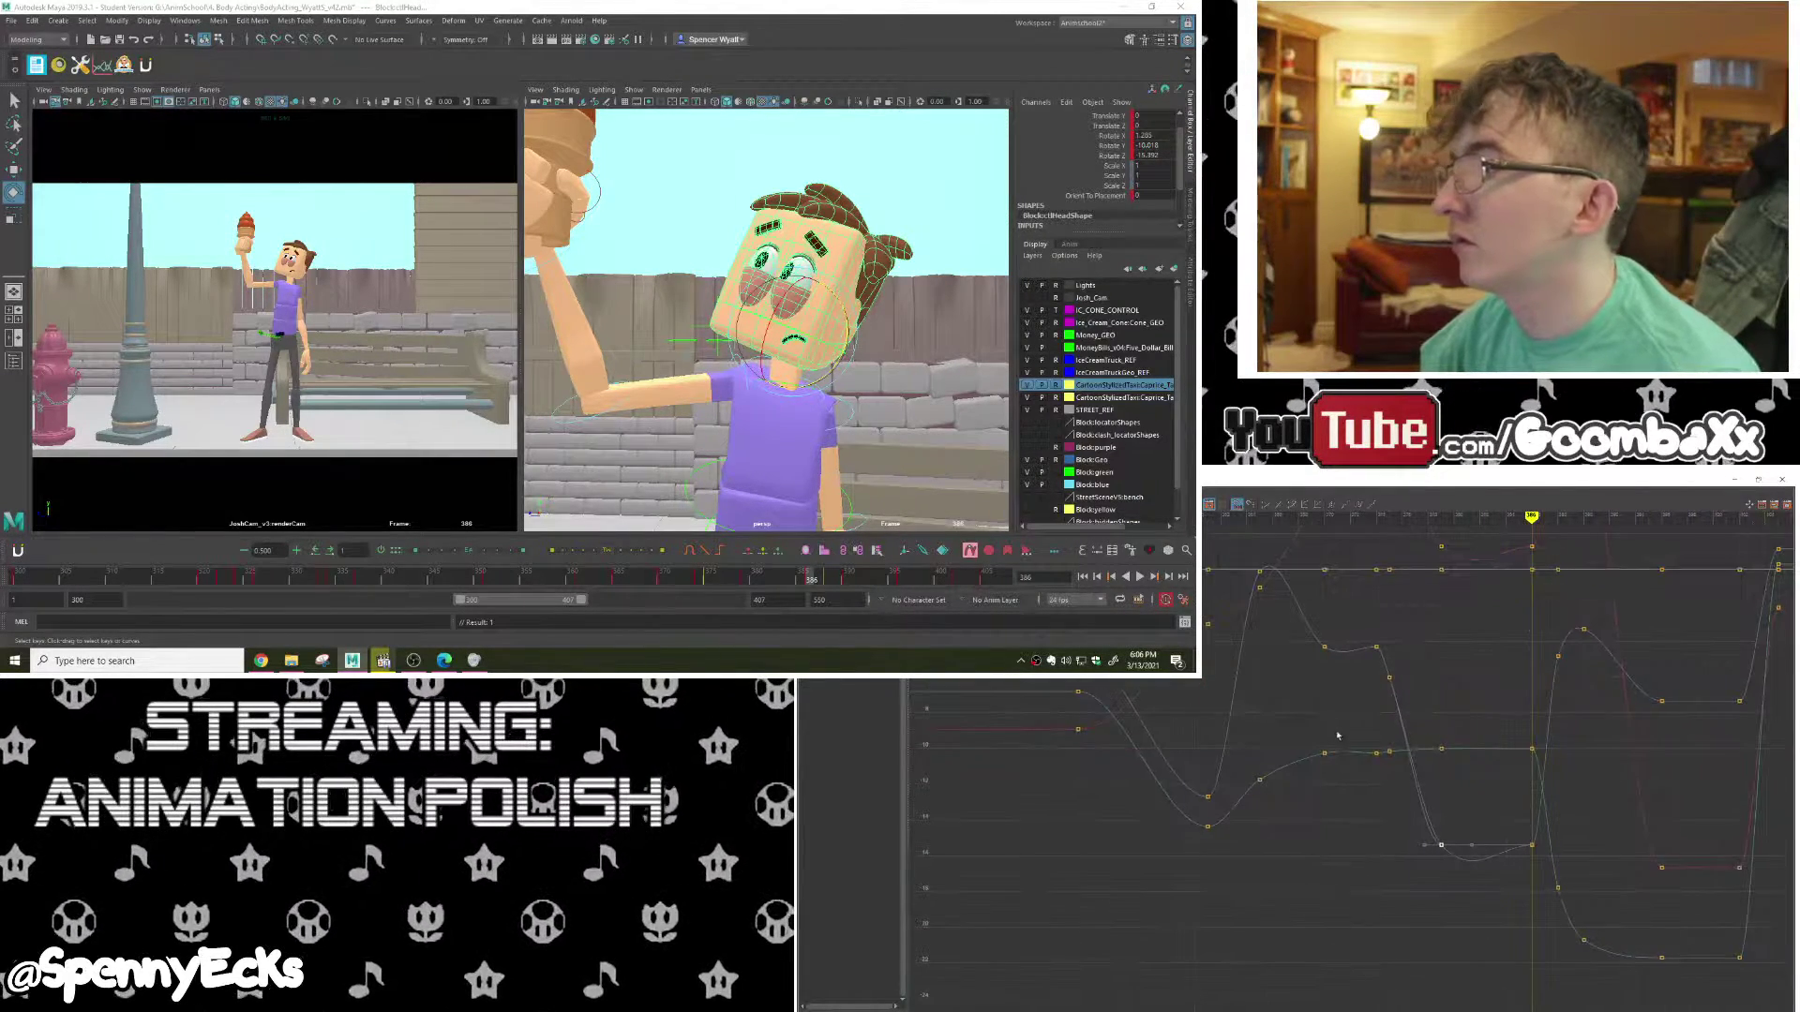
pyautogui.hotkey('alt', 'v')
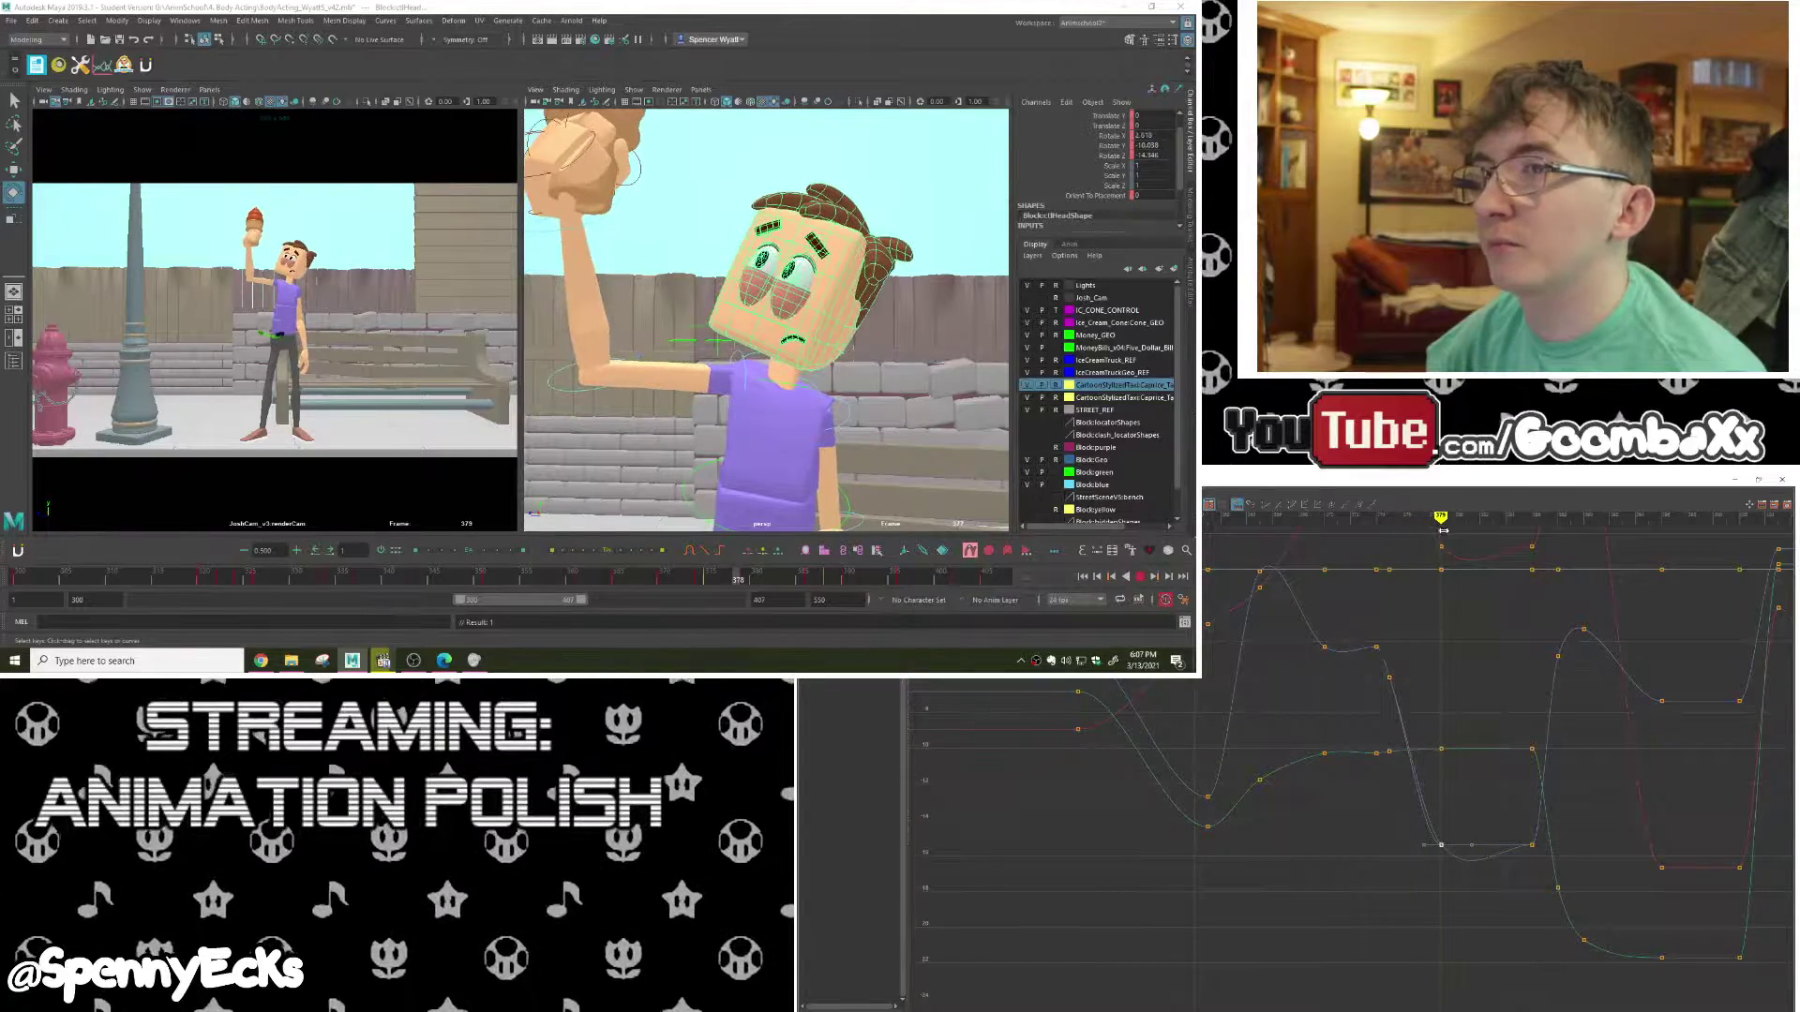
# Step: Scrub around frame 385 and inspect the shape of the head's individual rotation curves between frames 379 and 386
pyautogui.moveTo(1508, 532)
pyautogui.mouseDown()
pyautogui.moveTo(1493, 532)
pyautogui.moveTo(1518, 534)
pyautogui.mouseUp()
pyautogui.keyDown('alt'); pyautogui.moveTo(1527, 631); pyautogui.dragTo(1413, 760, button='middle'); pyautogui.keyUp('alt')
pyautogui.keyDown('alt'); pyautogui.moveTo(1412, 761); pyautogui.dragTo(1507, 651, button='right'); pyautogui.keyUp('alt')
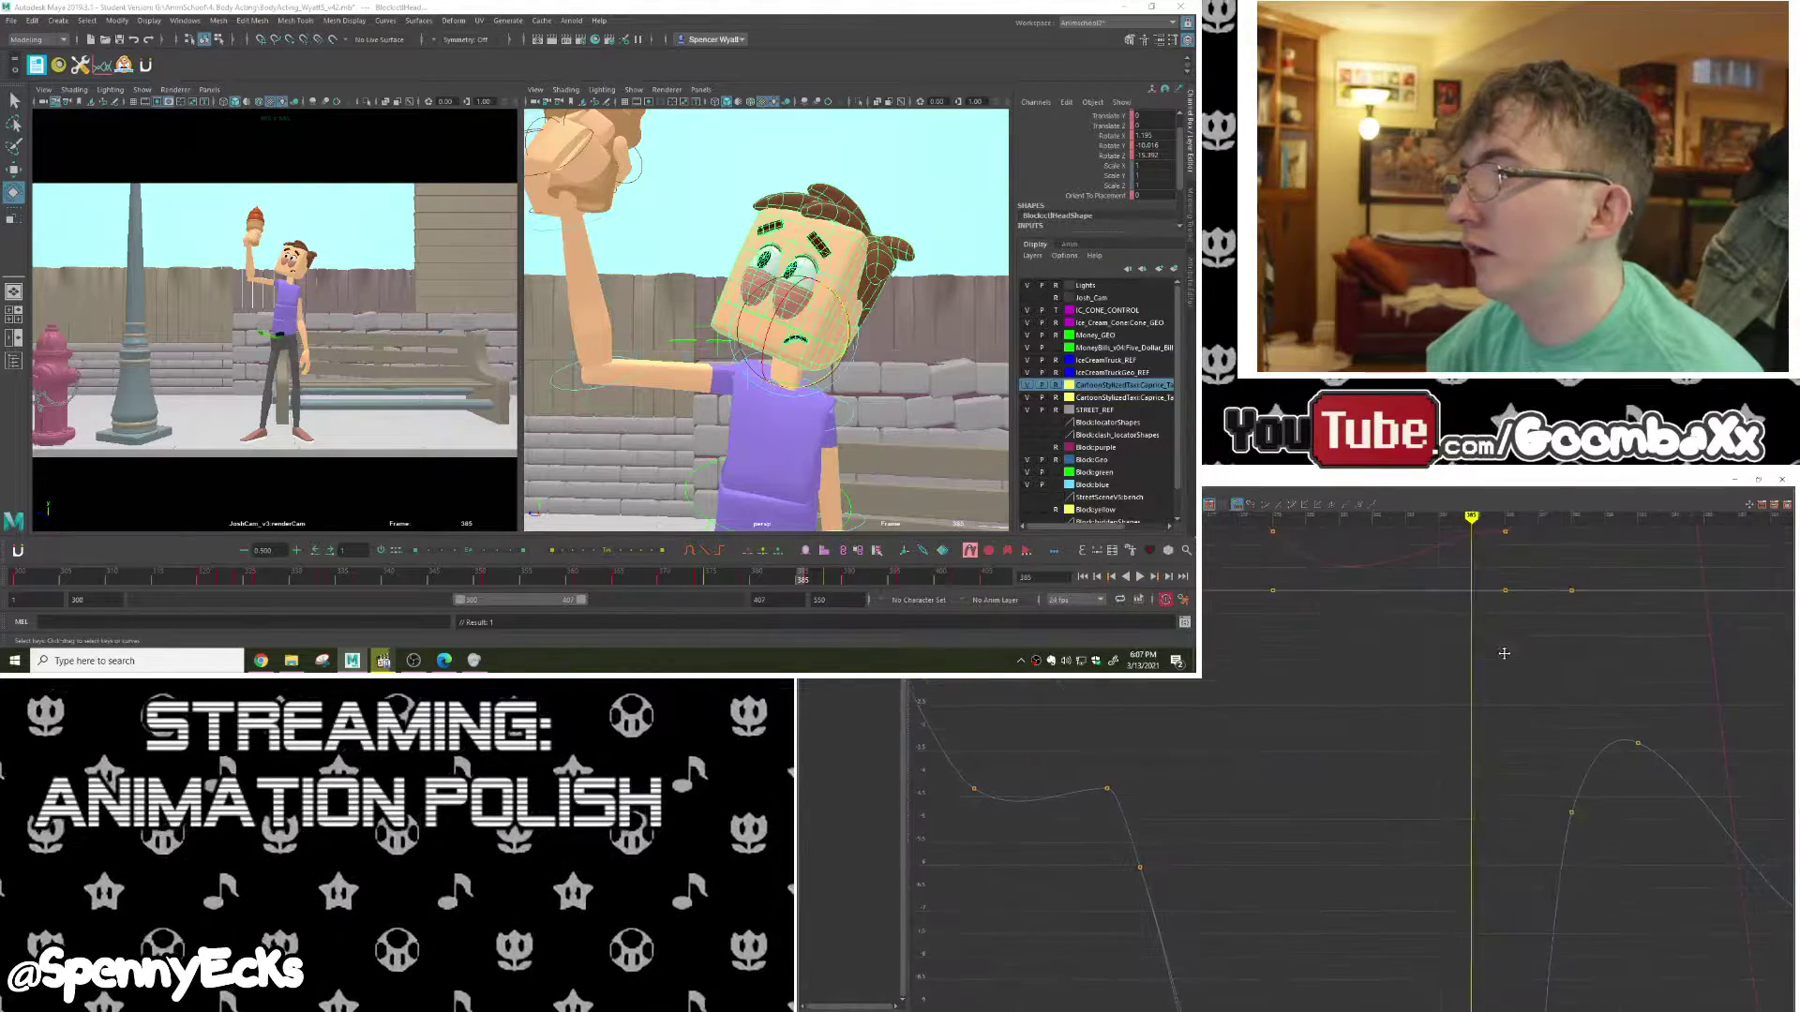
pyautogui.keyDown('alt'); pyautogui.moveTo(1506, 651); pyautogui.dragTo(1482, 566, button='middle'); pyautogui.keyUp('alt')
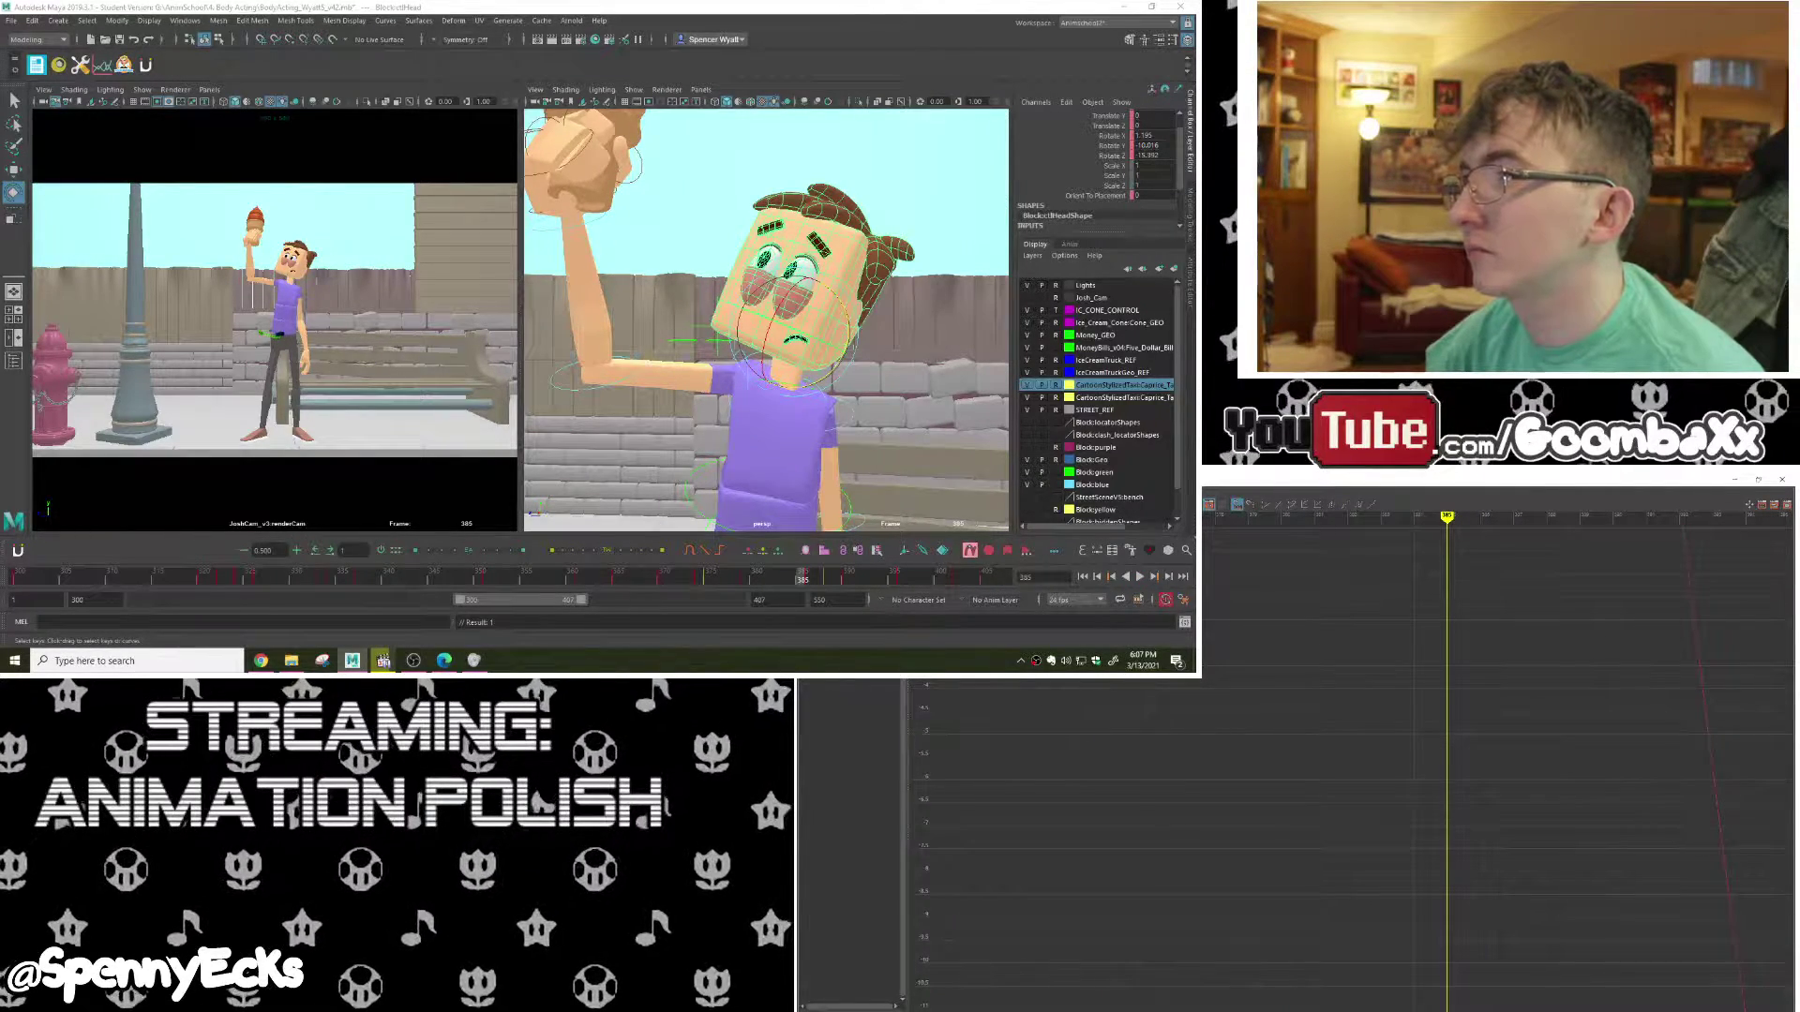
pyautogui.press('f')
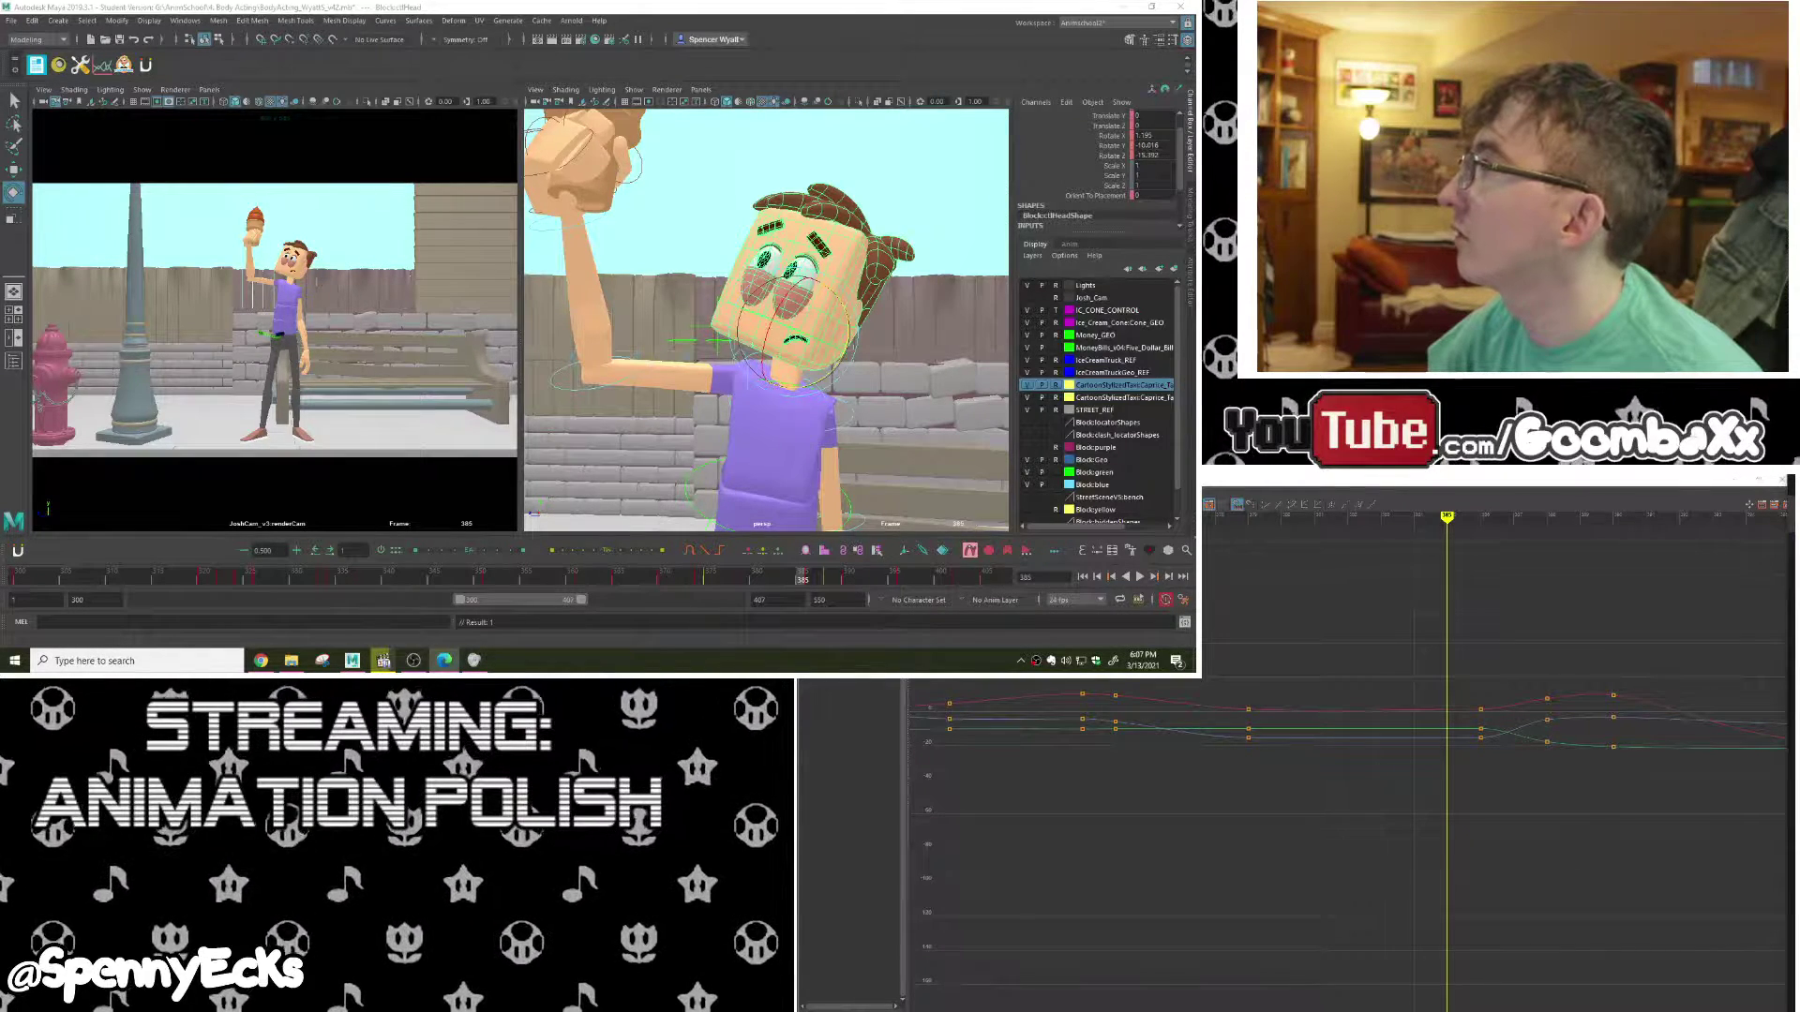
pyautogui.scroll(3, 1533, 728)
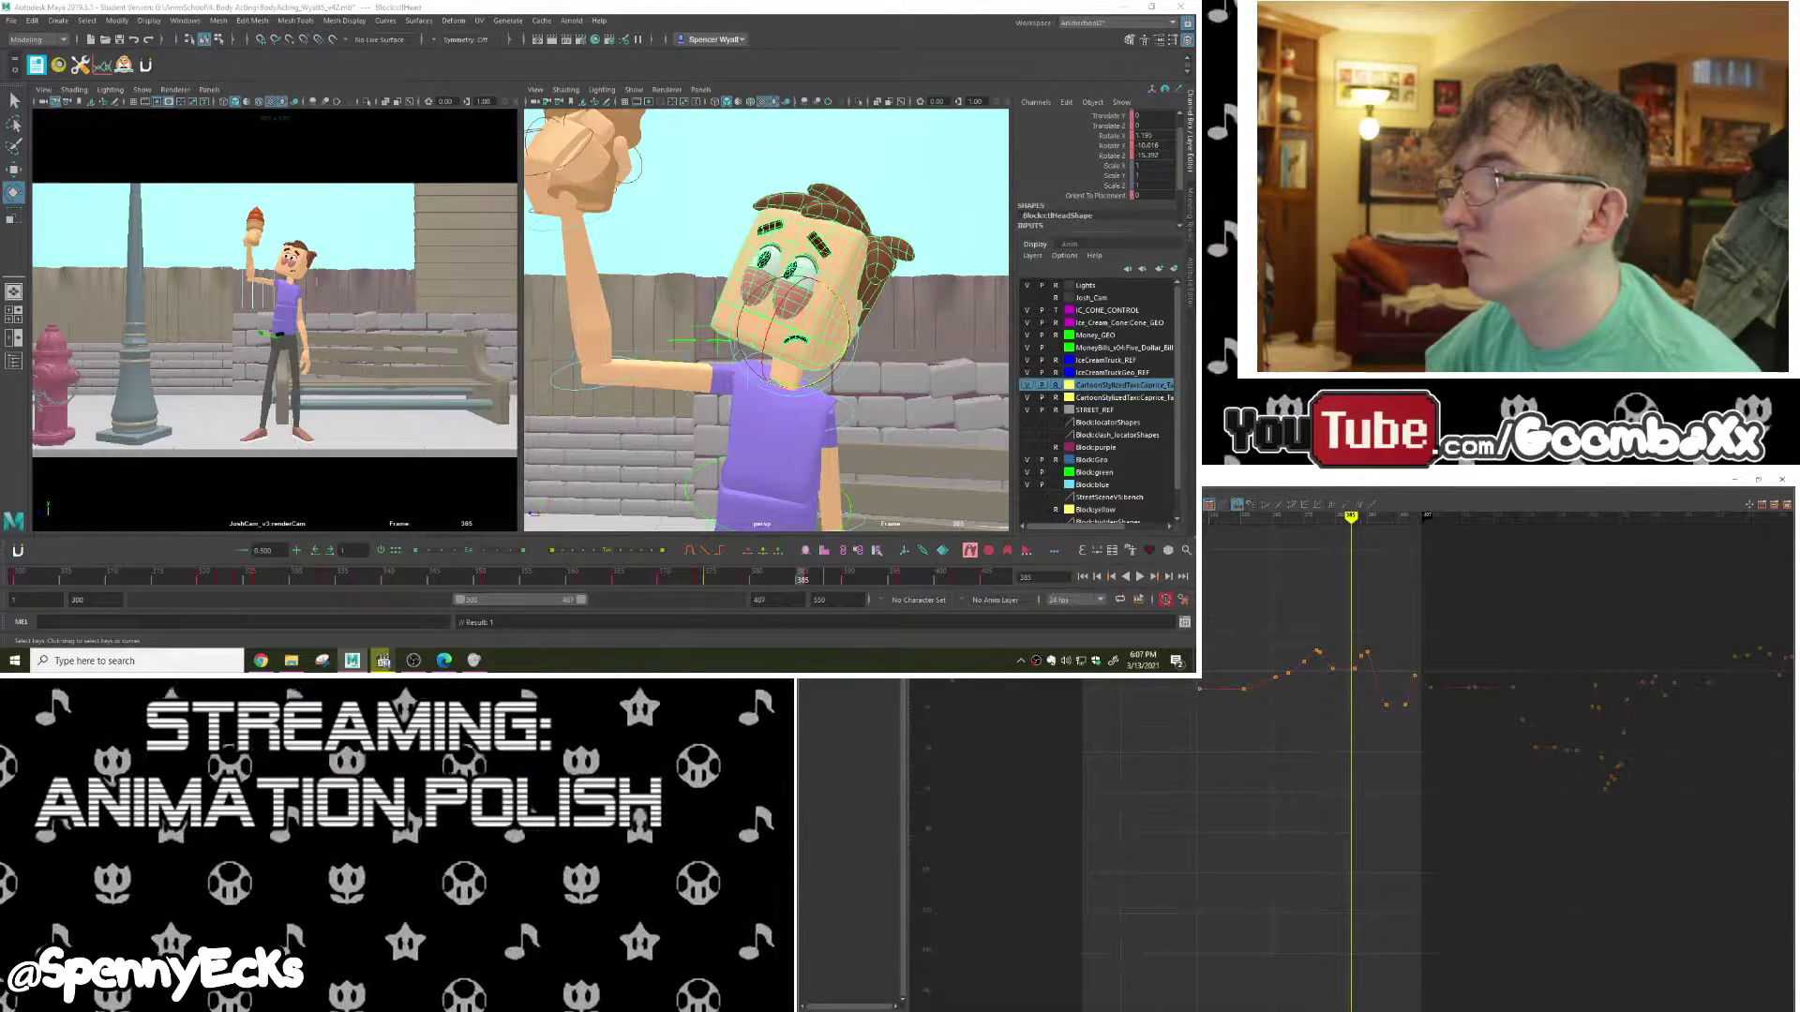
pyautogui.press('f')
pyautogui.scroll(8, 1351, 840)
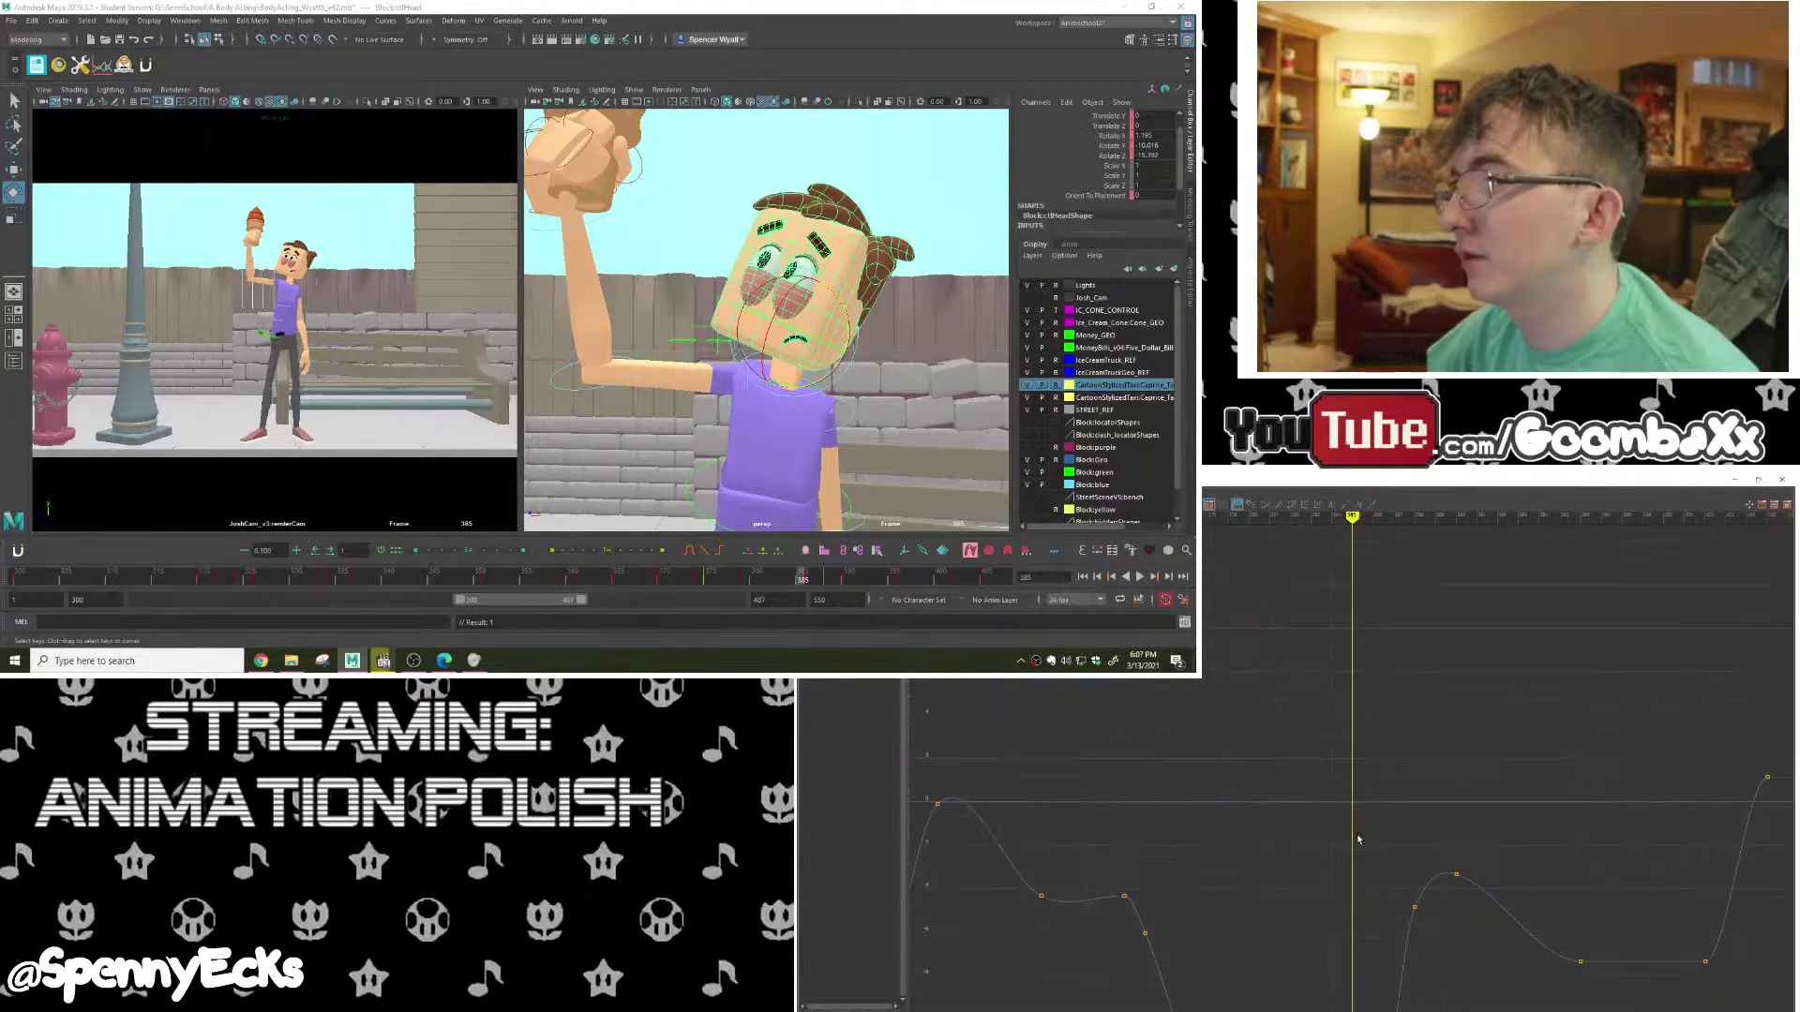
pyautogui.keyDown('alt'); pyautogui.moveTo(1359, 838); pyautogui.dragTo(1352, 564, button='middle'); pyautogui.keyUp('alt')
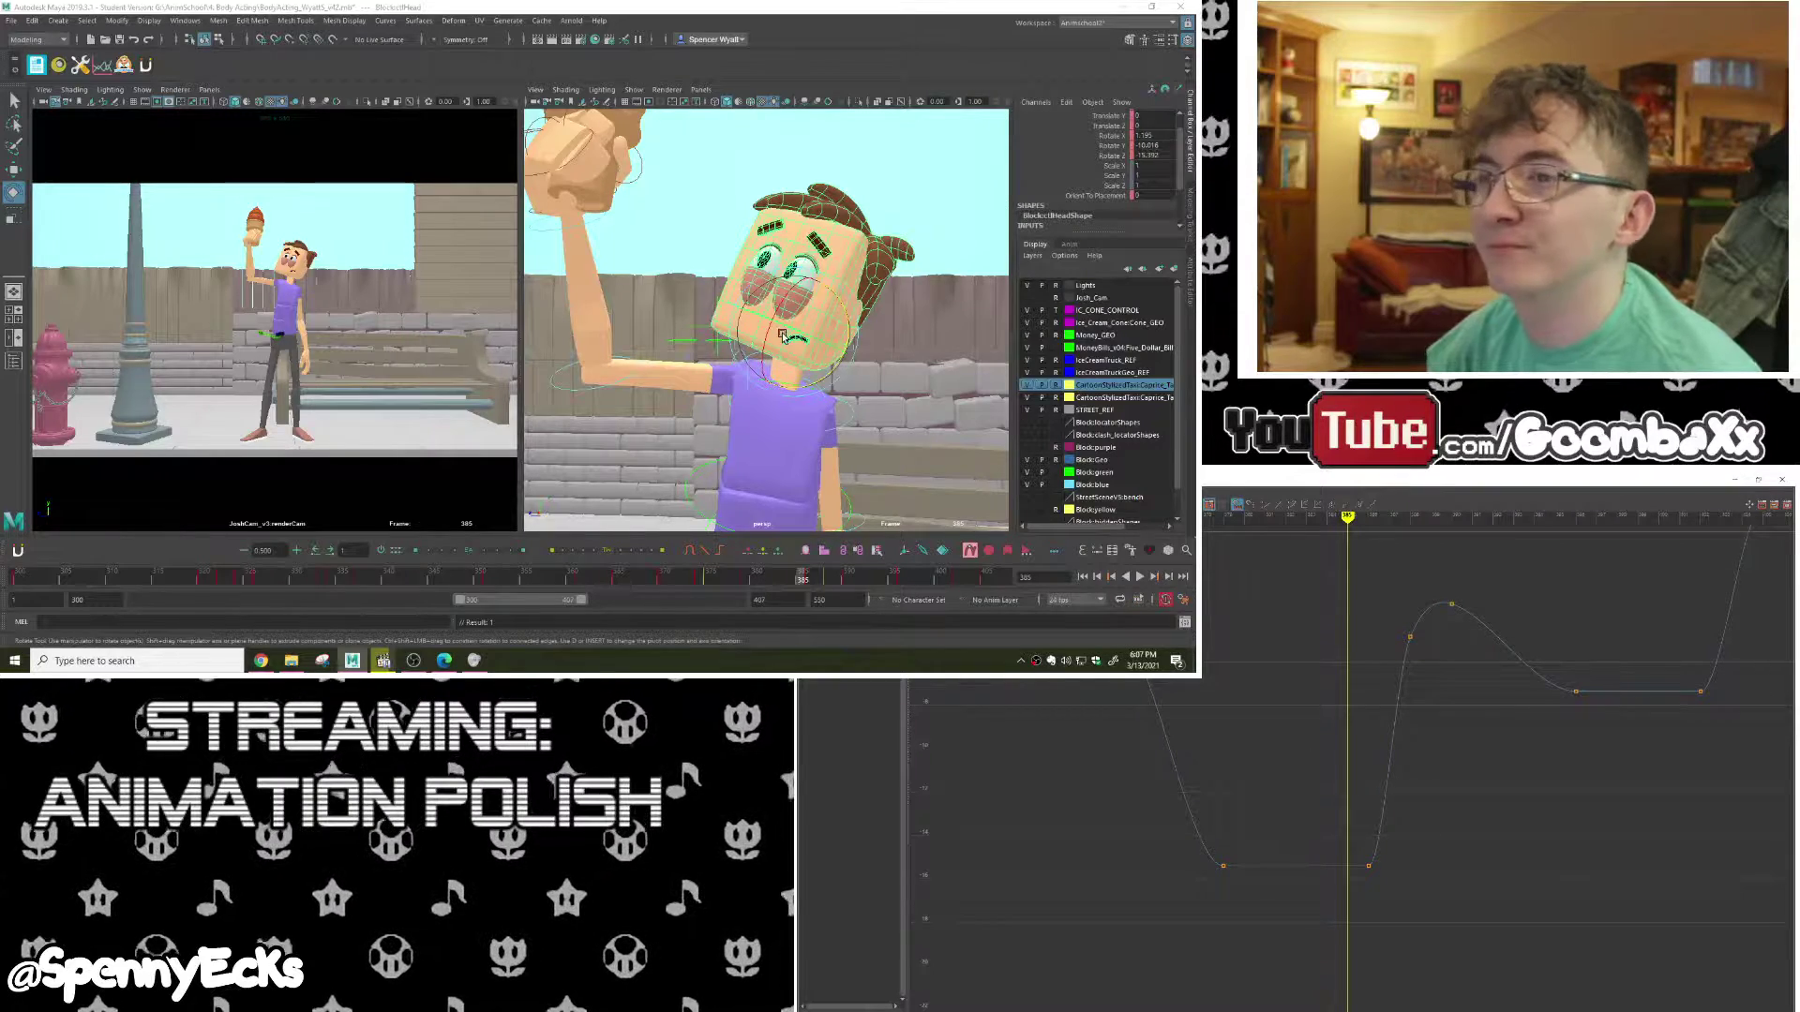
# Step: Adjust the head control's rotation at frame 386 to deepen the tilt, and scrub through the motion
pyautogui.click(794, 577)
pyautogui.moveTo(795, 577)
pyautogui.mouseDown()
pyautogui.moveTo(760, 578)
pyautogui.moveTo(850, 579)
pyautogui.moveTo(814, 581)
pyautogui.mouseUp()
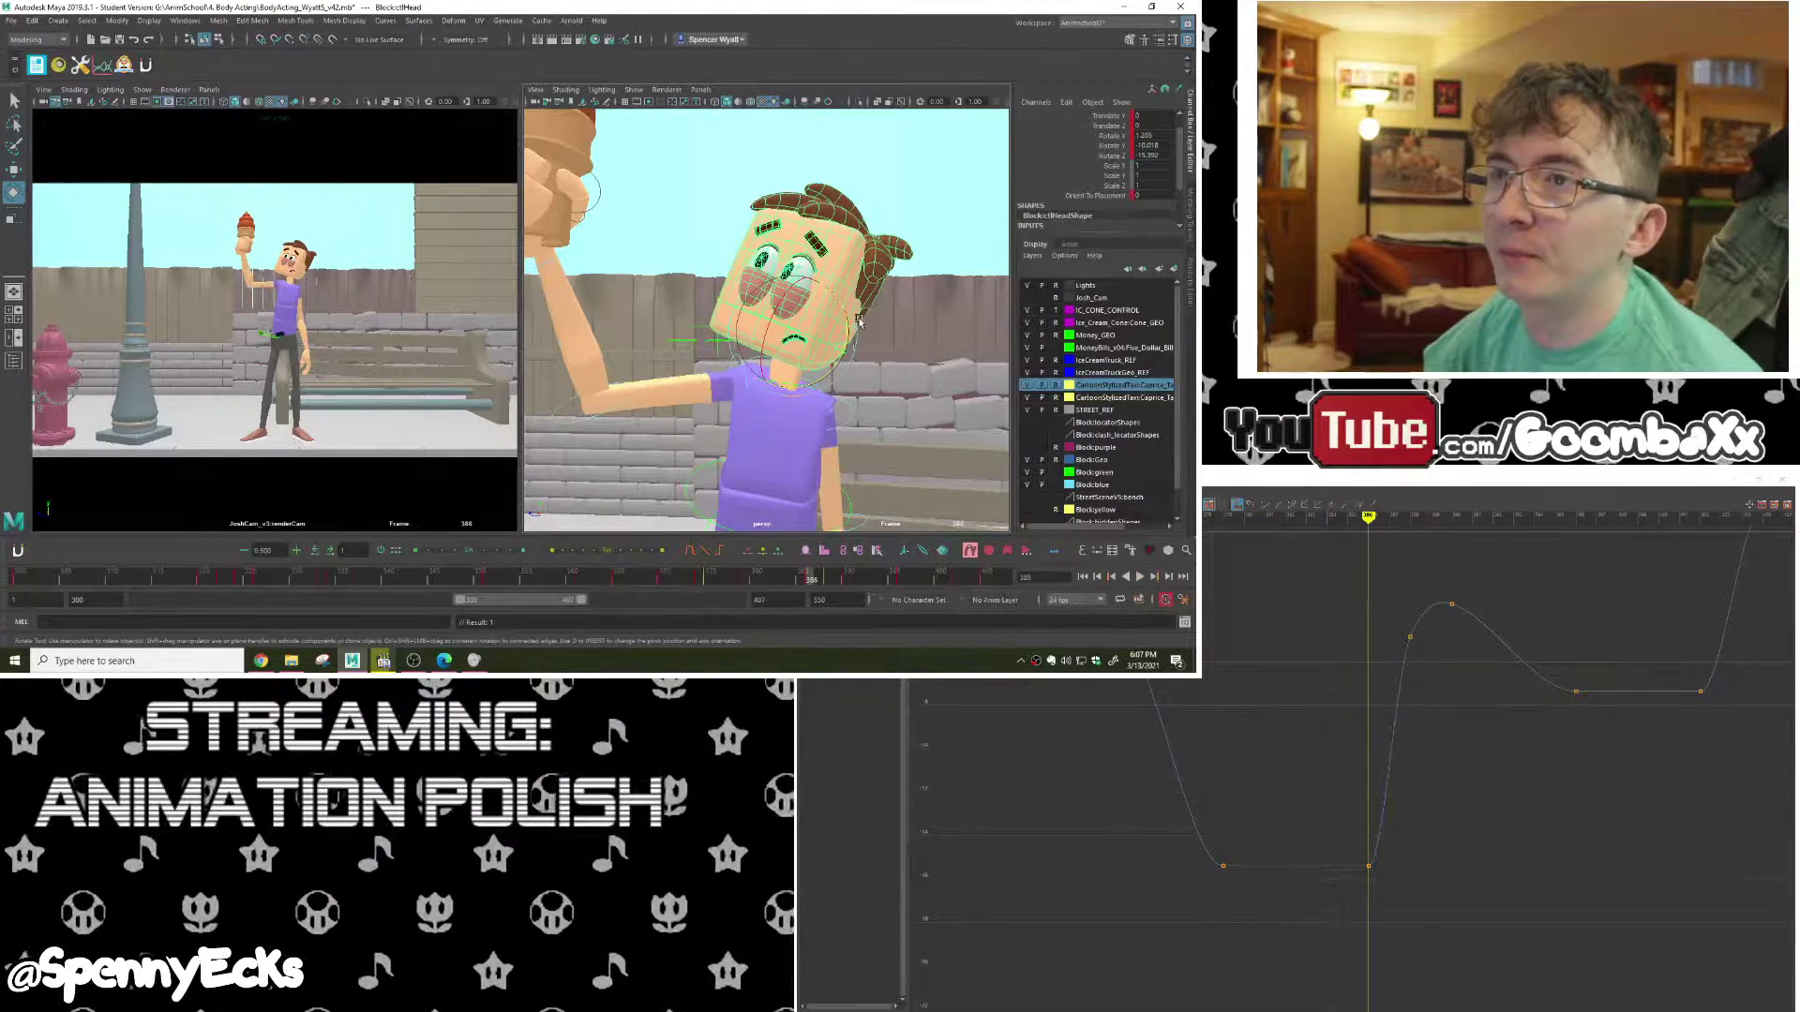
pyautogui.moveTo(846, 308); pyautogui.dragTo(854, 336)
pyautogui.click(748, 578)
pyautogui.moveTo(748, 579); pyautogui.dragTo(873, 585)
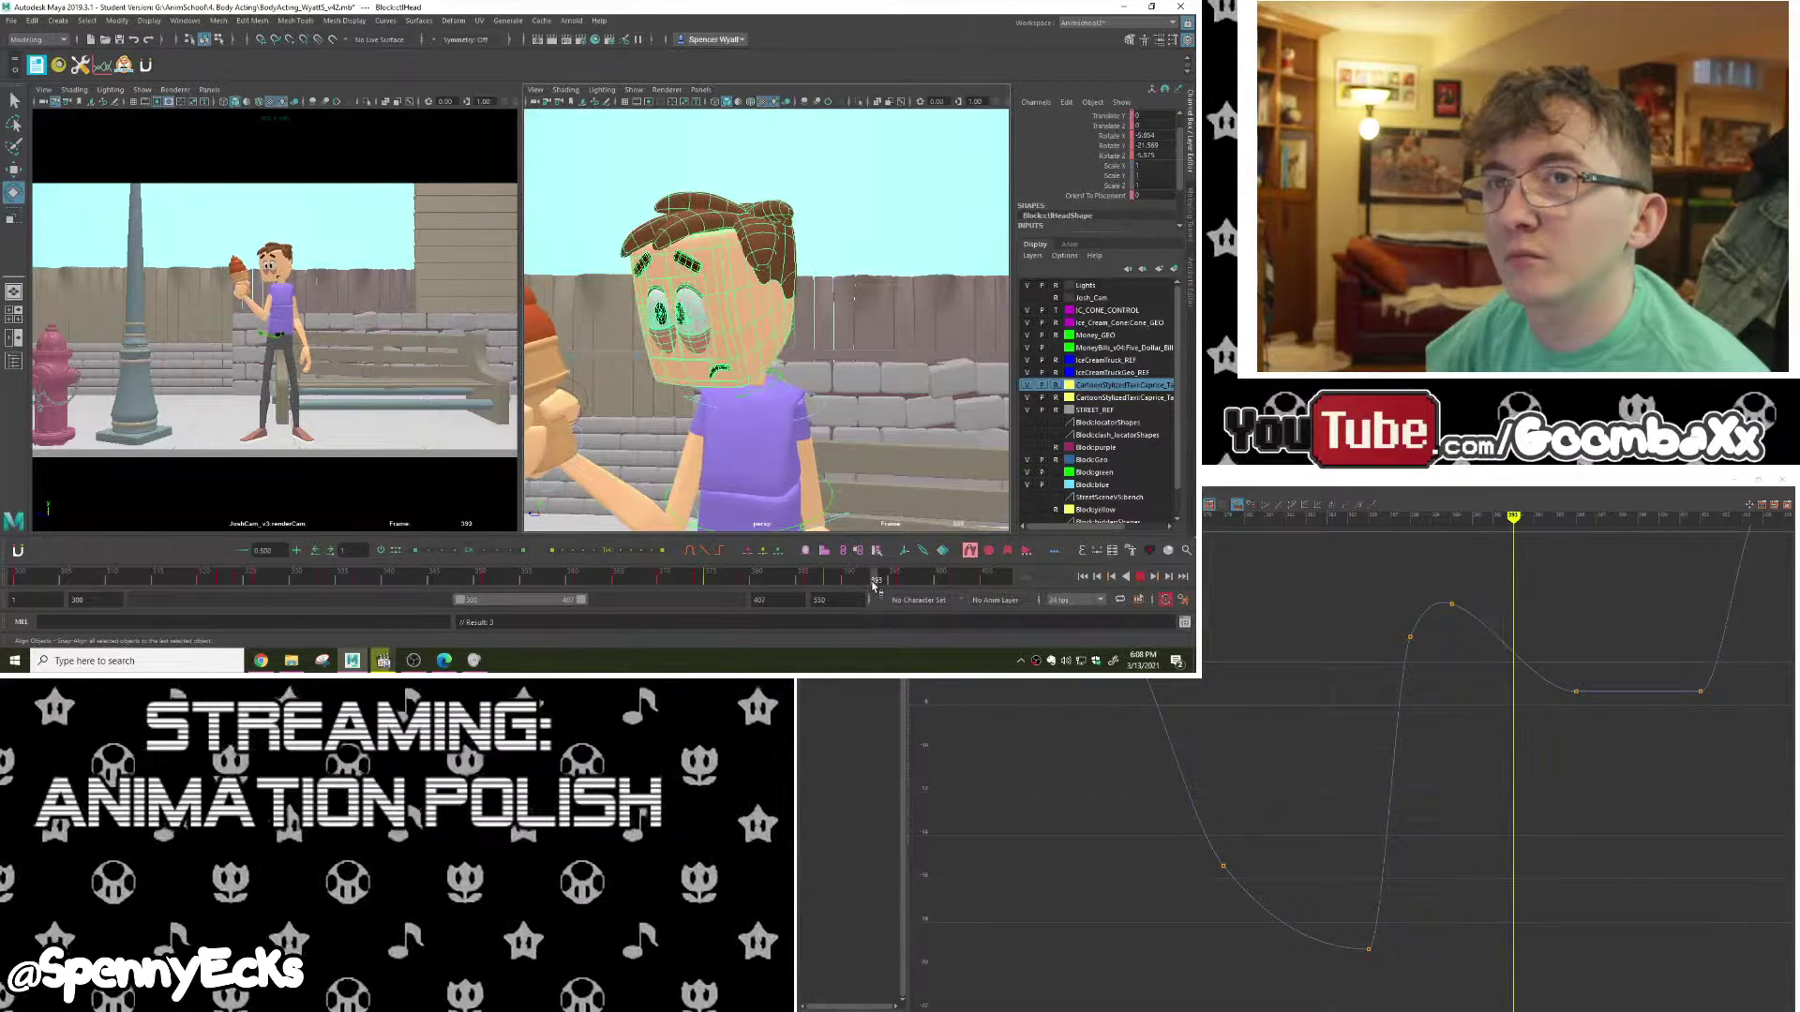
# Step: Blend the head pose at frame 396 toward a temporary key set at frame 393, and delete that temporary key
pyautogui.press('s')
pyautogui.click(902, 582)
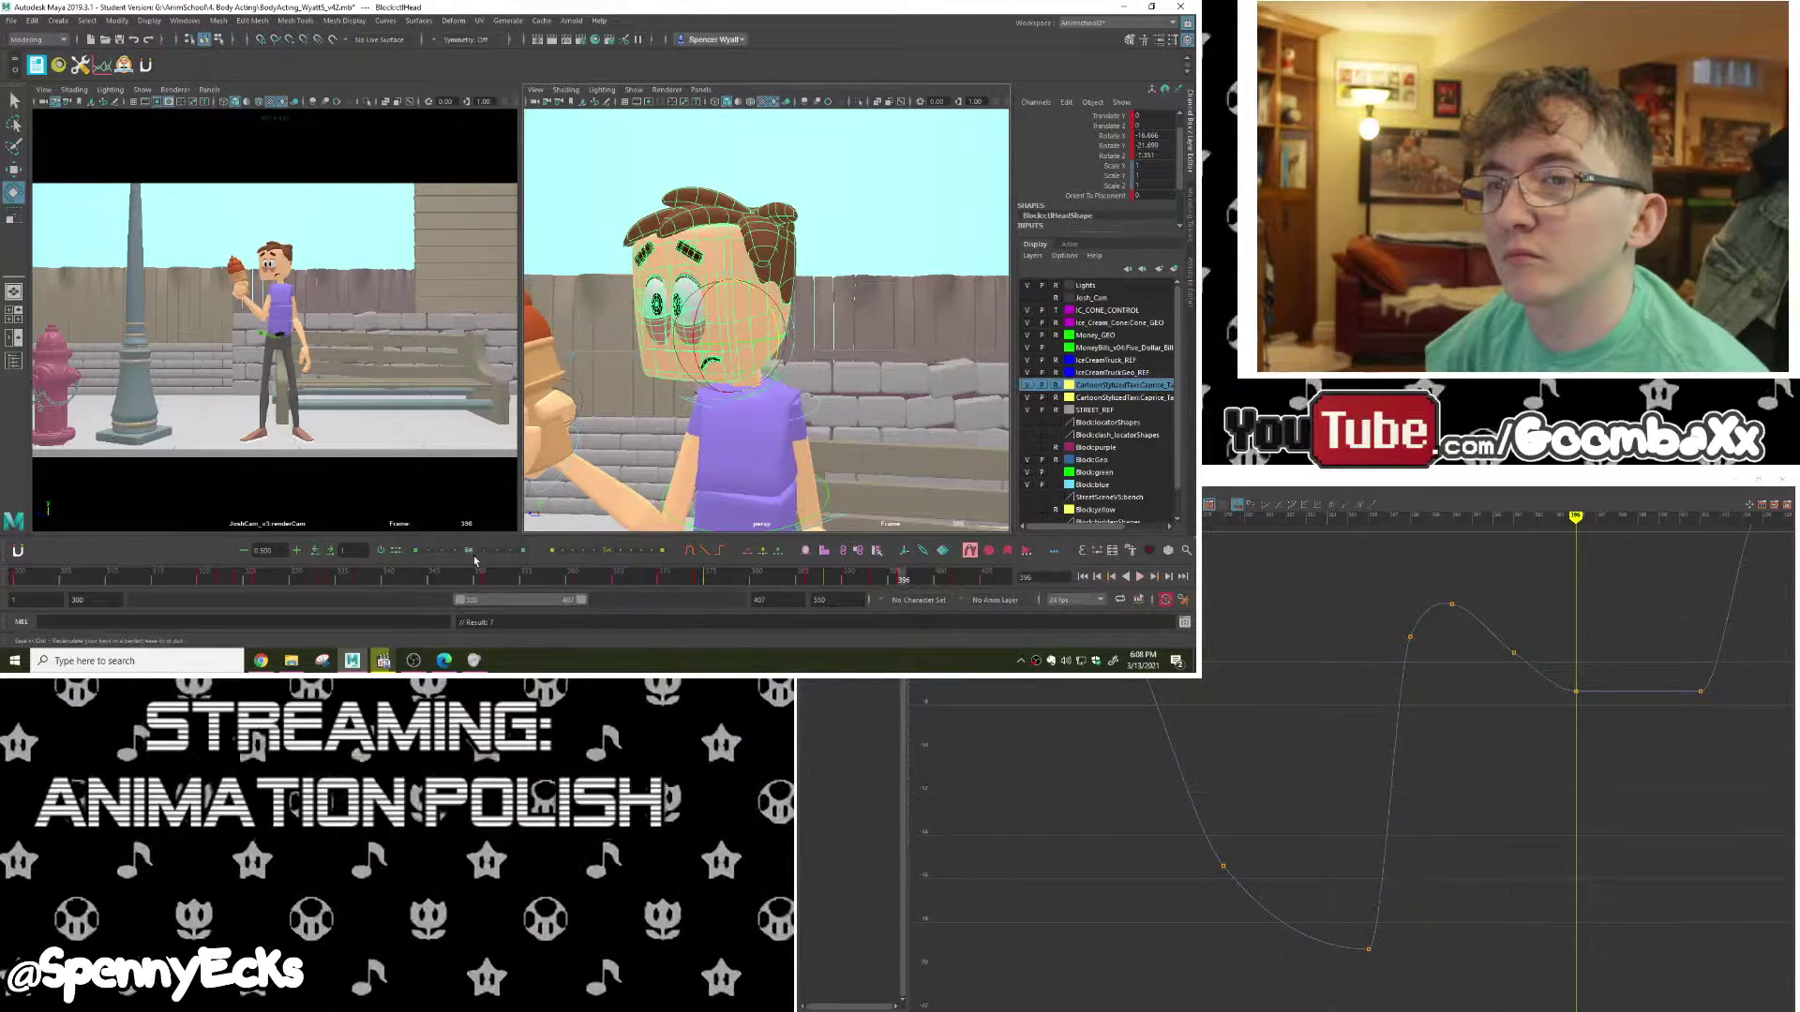
pyautogui.moveTo(474, 560); pyautogui.dragTo(487, 561)
pyautogui.click(873, 580)
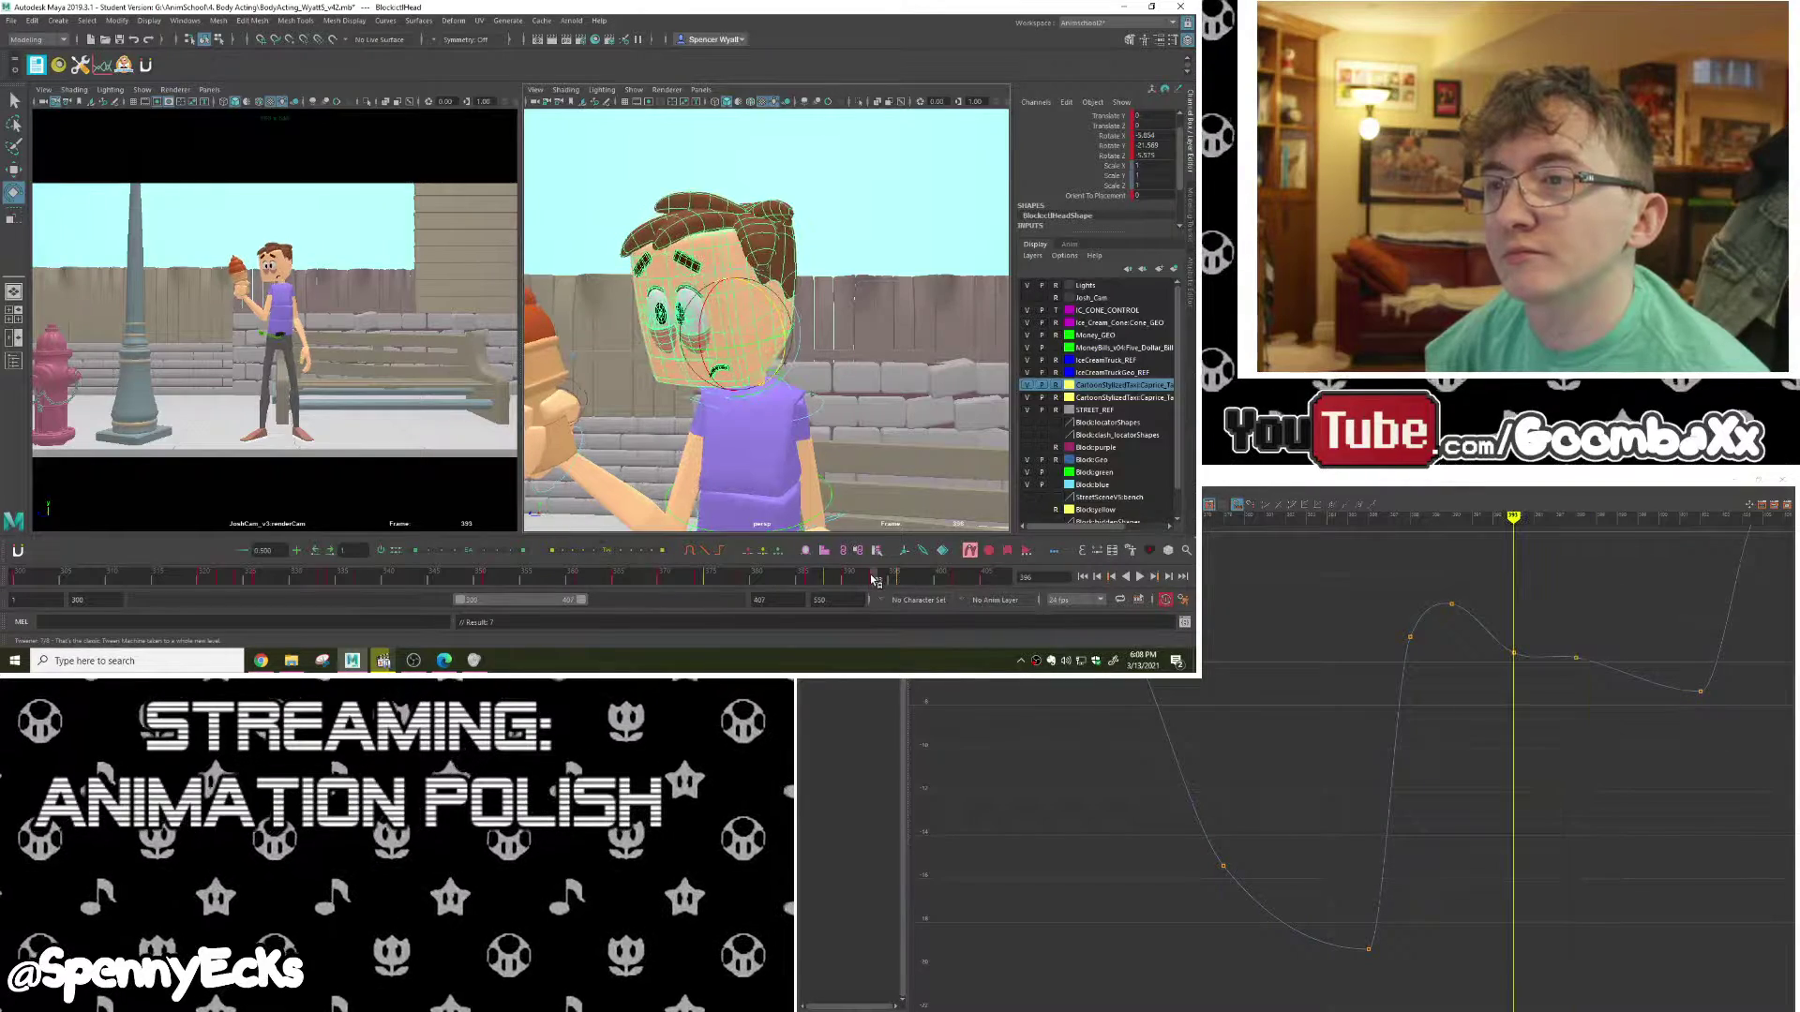
pyautogui.rightClick(873, 580)
pyautogui.click(921, 420)
pyautogui.click(846, 583)
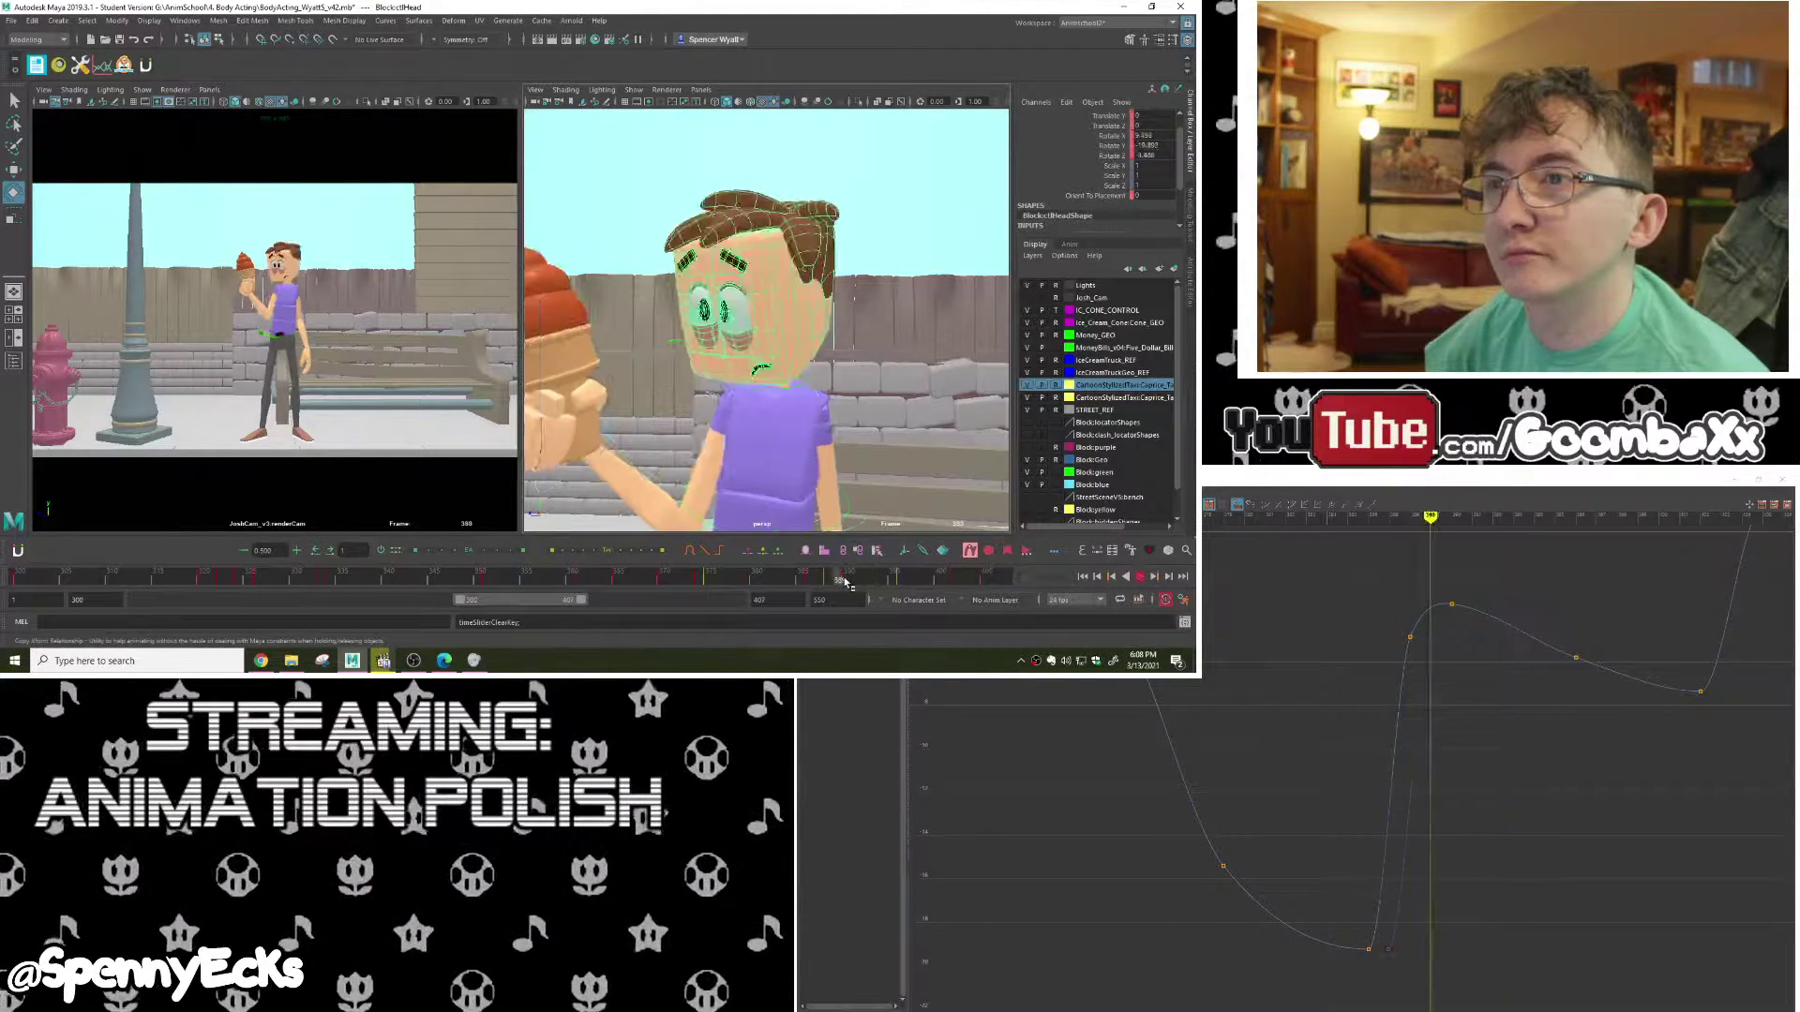
# Step: Match the head pose at frame 402 to its pose at frame 396, and scrub back through the shot to review it
pyautogui.moveTo(846, 583); pyautogui.dragTo(957, 575)
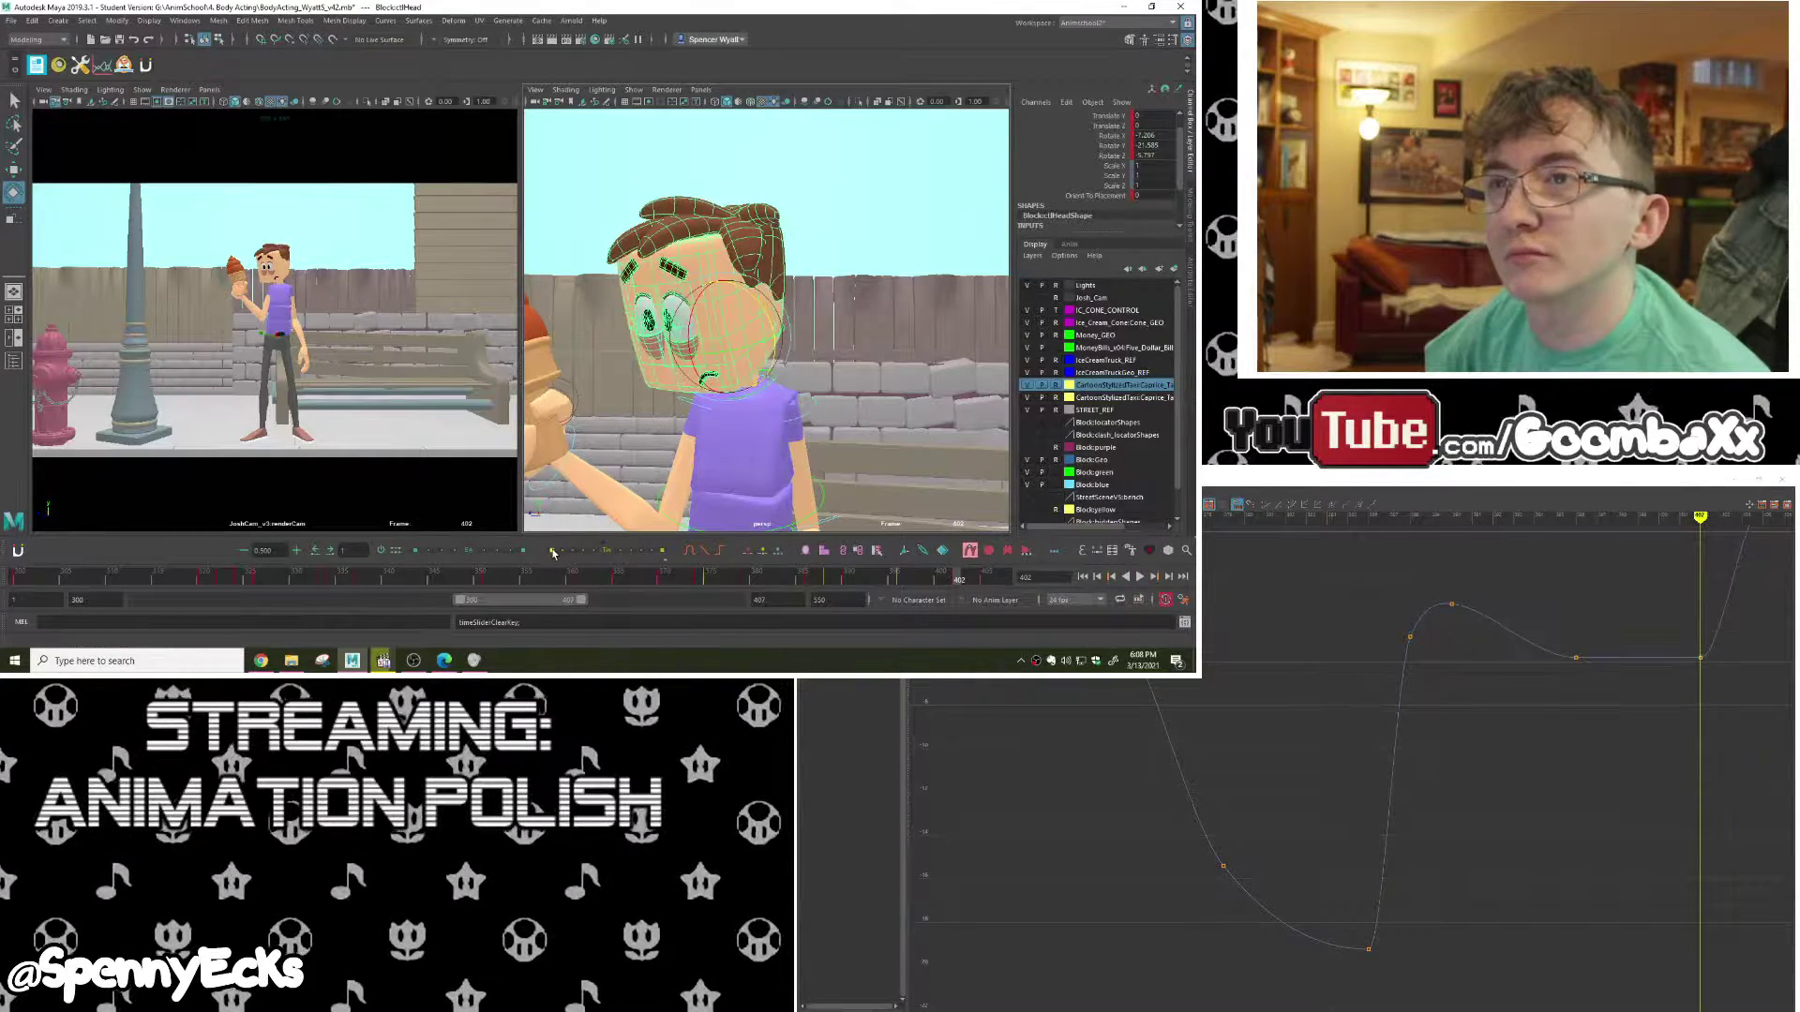
pyautogui.moveTo(969, 581)
pyautogui.mouseDown()
pyautogui.moveTo(986, 578)
pyautogui.moveTo(932, 578)
pyautogui.moveTo(998, 578)
pyautogui.moveTo(665, 578)
pyautogui.mouseUp()
pyautogui.moveTo(825, 572)
pyautogui.mouseDown()
pyautogui.moveTo(956, 570)
pyautogui.moveTo(662, 568)
pyautogui.moveTo(848, 564)
pyautogui.moveTo(747, 567)
pyautogui.moveTo(819, 560)
pyautogui.mouseUp()
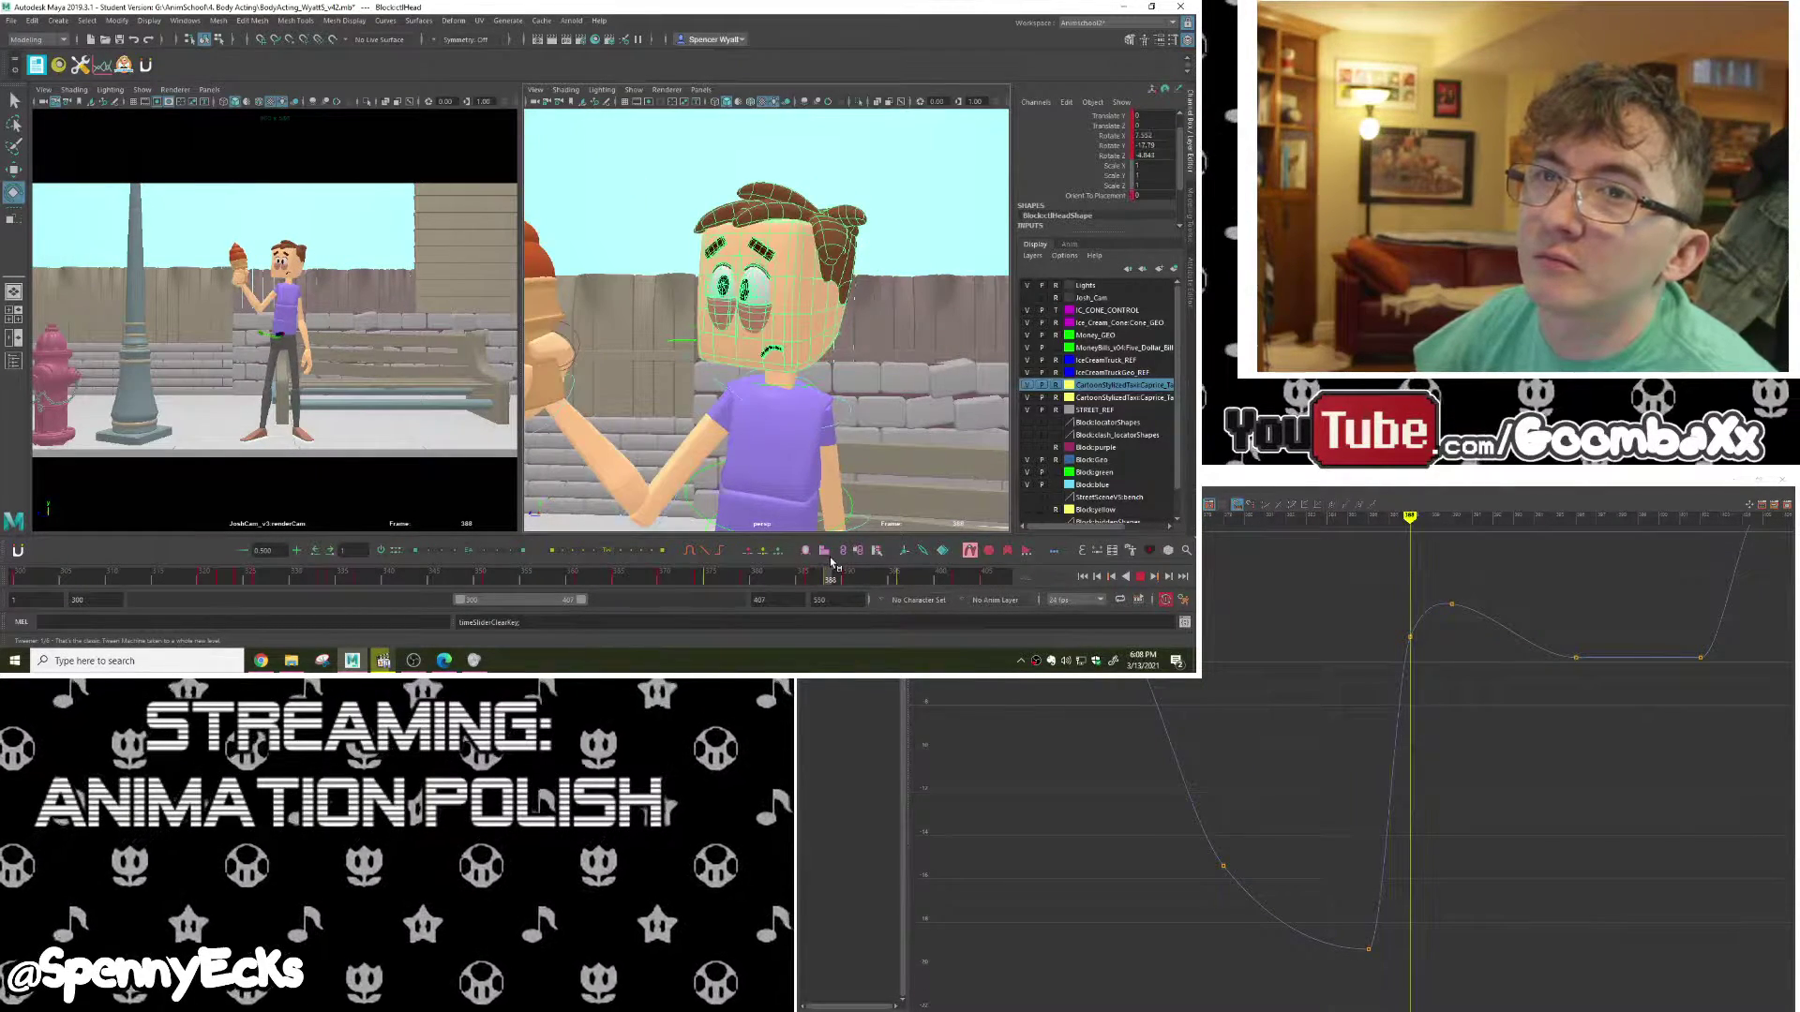
pyautogui.moveTo(810, 567)
pyautogui.mouseDown()
pyautogui.moveTo(757, 566)
pyautogui.moveTo(834, 559)
pyautogui.moveTo(562, 557)
pyautogui.mouseUp()
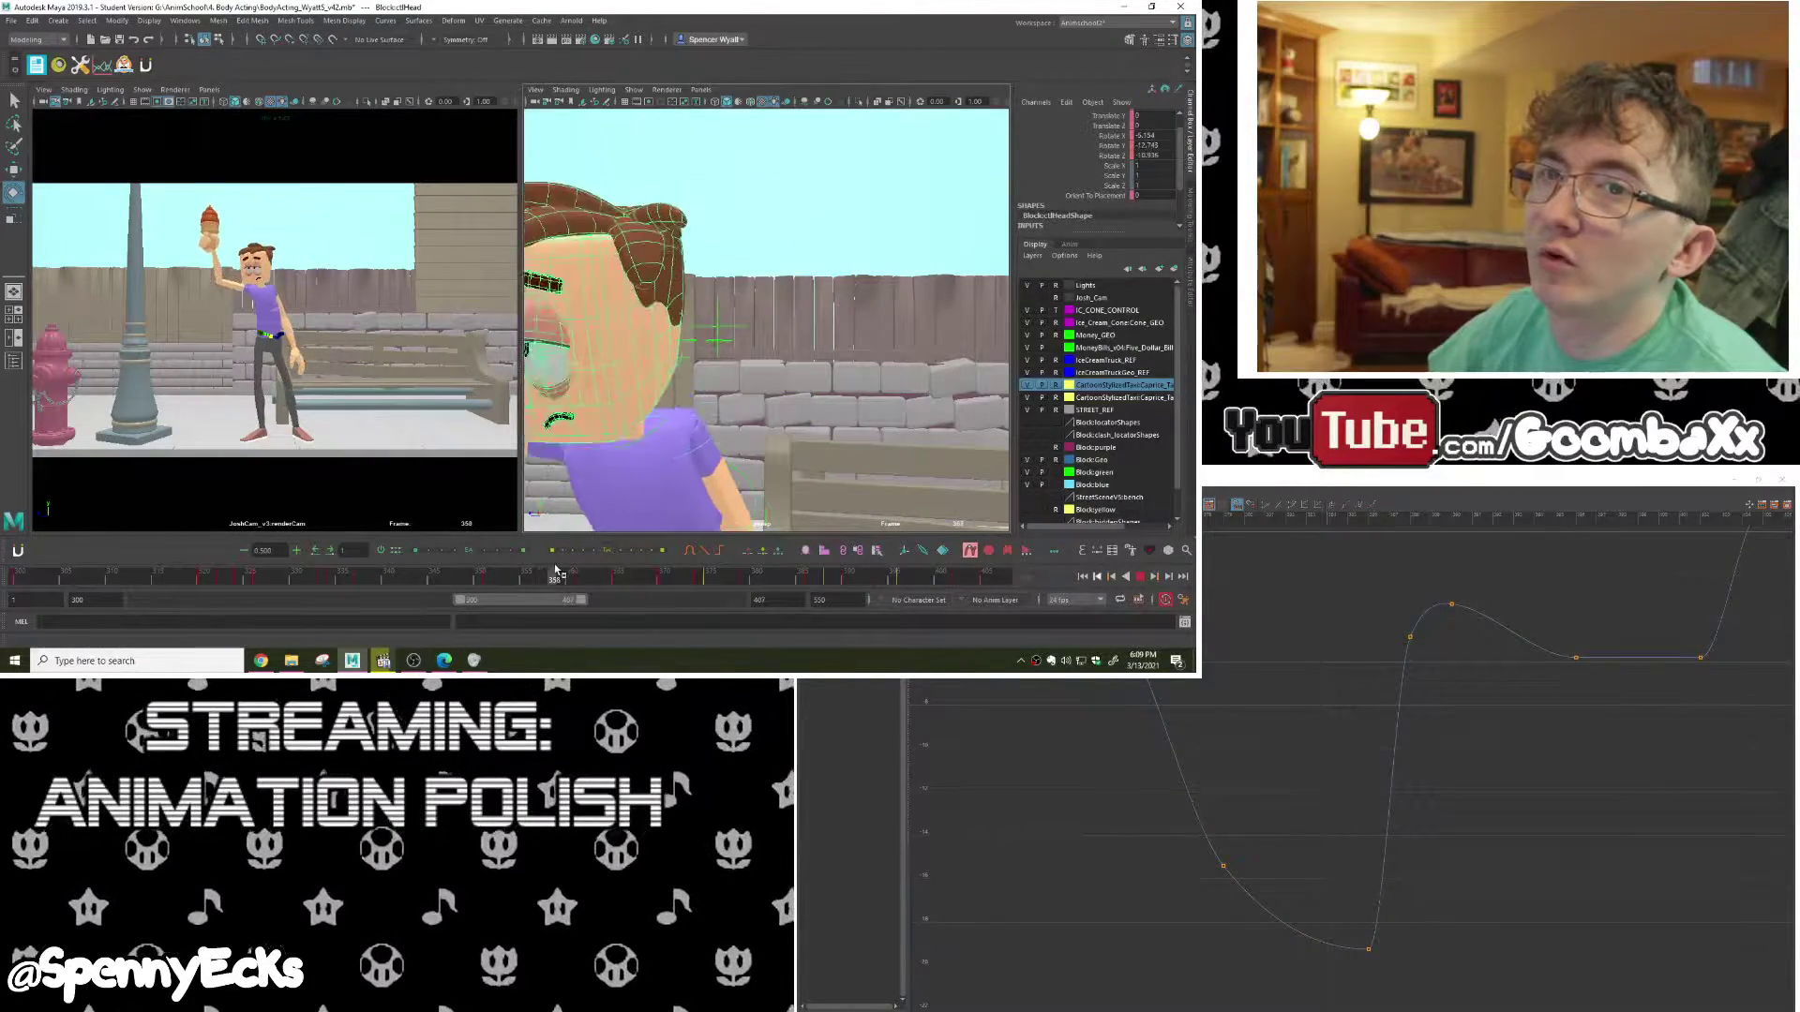
pyautogui.moveTo(556, 569)
pyautogui.mouseDown()
pyautogui.moveTo(440, 567)
pyautogui.moveTo(613, 568)
pyautogui.moveTo(394, 563)
pyautogui.moveTo(775, 589)
pyautogui.moveTo(480, 587)
pyautogui.moveTo(655, 589)
pyautogui.moveTo(480, 596)
pyautogui.moveTo(535, 595)
pyautogui.mouseUp()
# Step: Save the scene, accepting the student version notice
pyautogui.press('e')
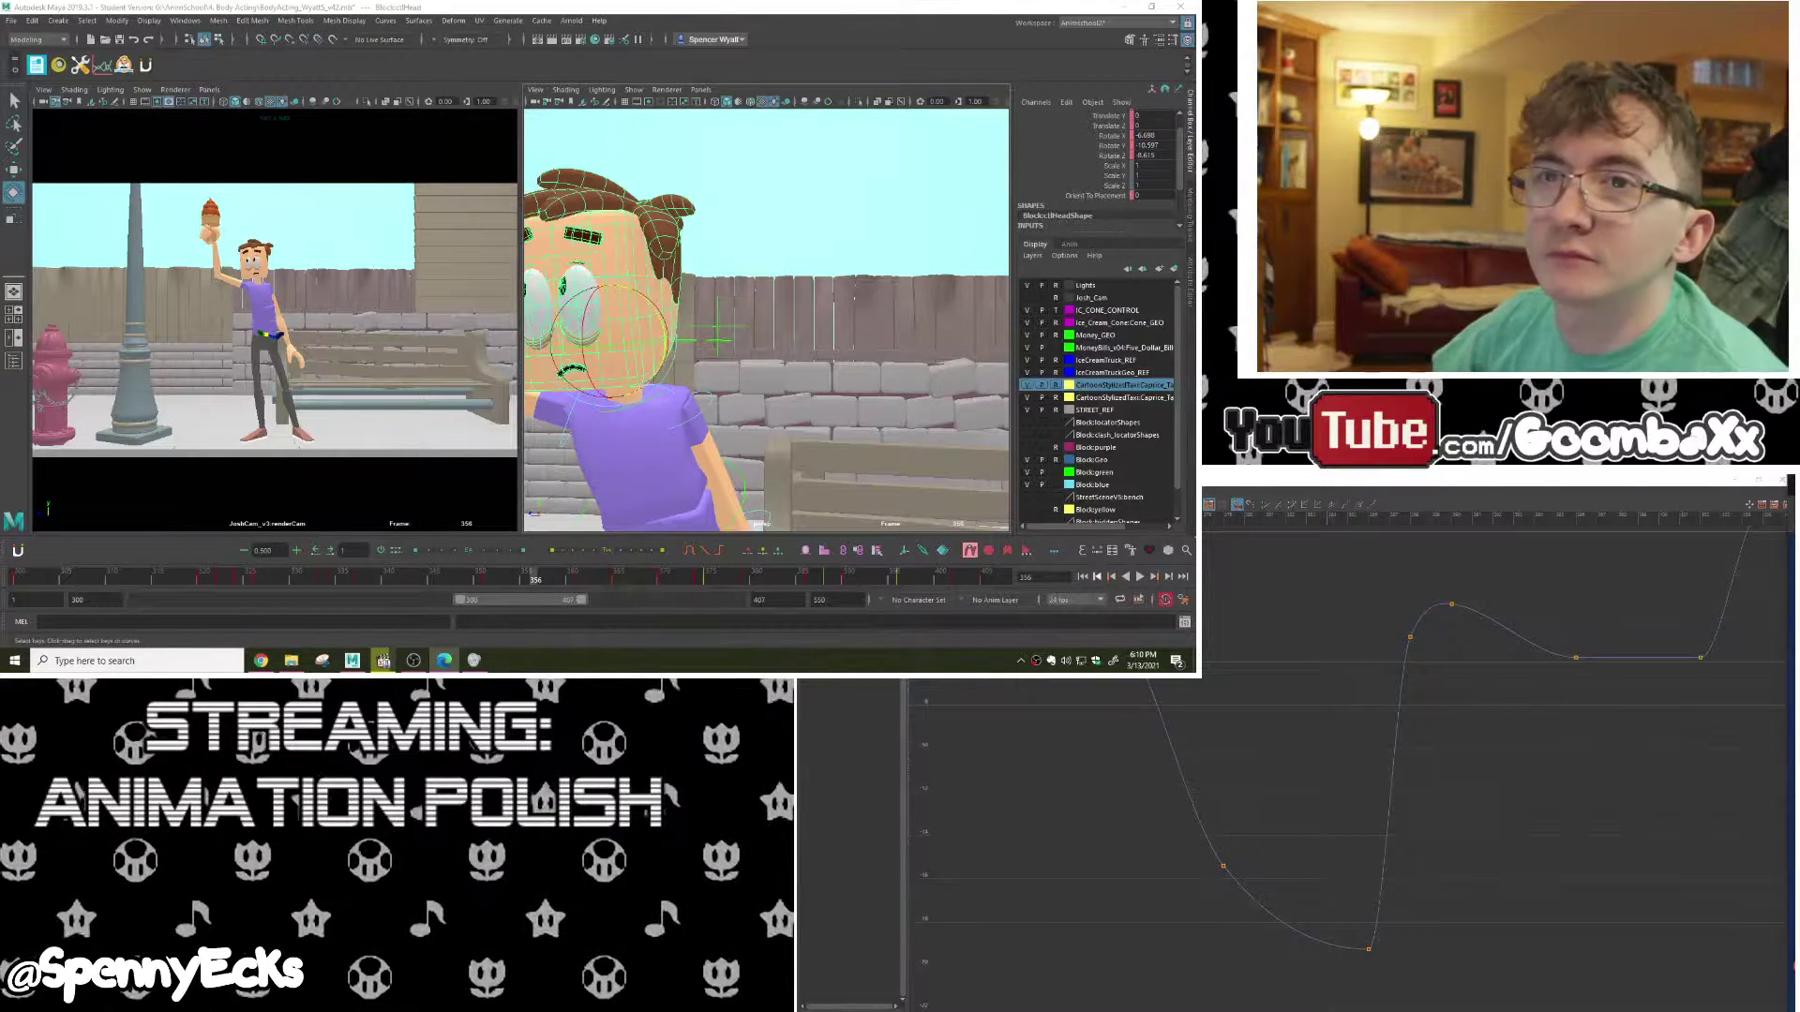
pyautogui.keyDown('alt'); pyautogui.moveTo(840, 309); pyautogui.dragTo(804, 225); pyautogui.keyUp('alt')
pyautogui.scroll(5, 803, 225)
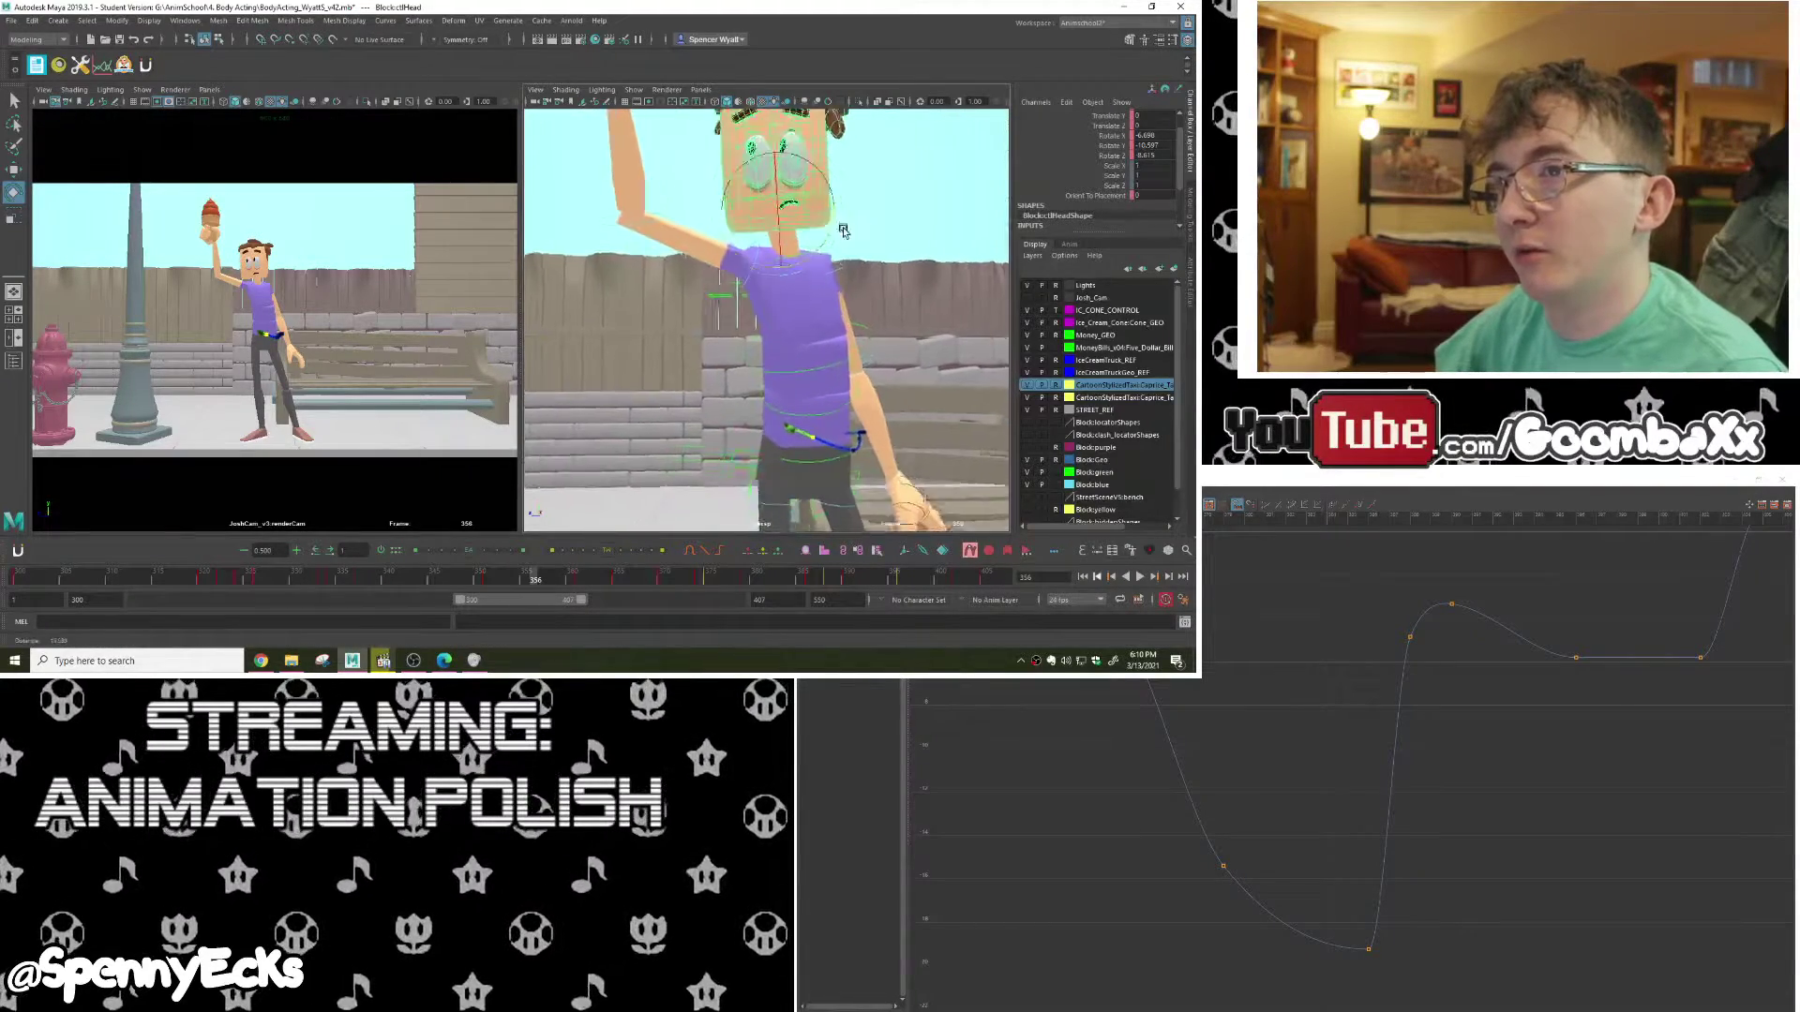
pyautogui.scroll(-2, 803, 225)
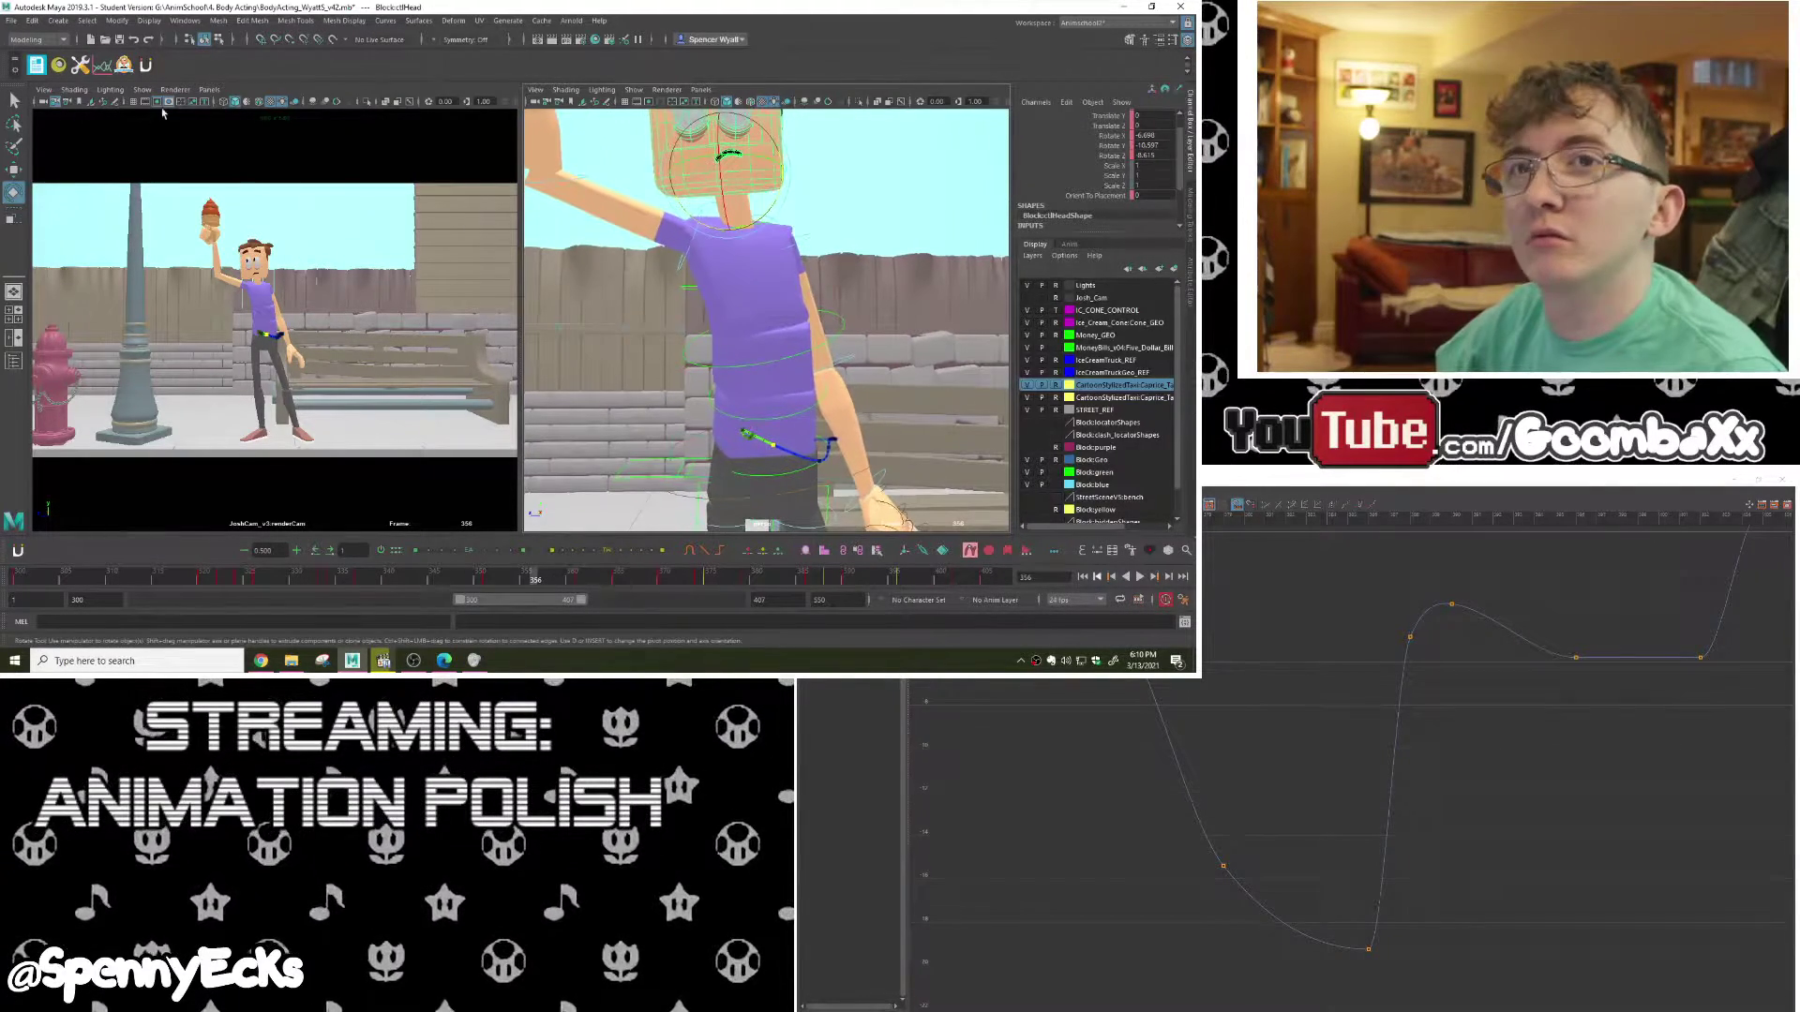
pyautogui.click(119, 41)
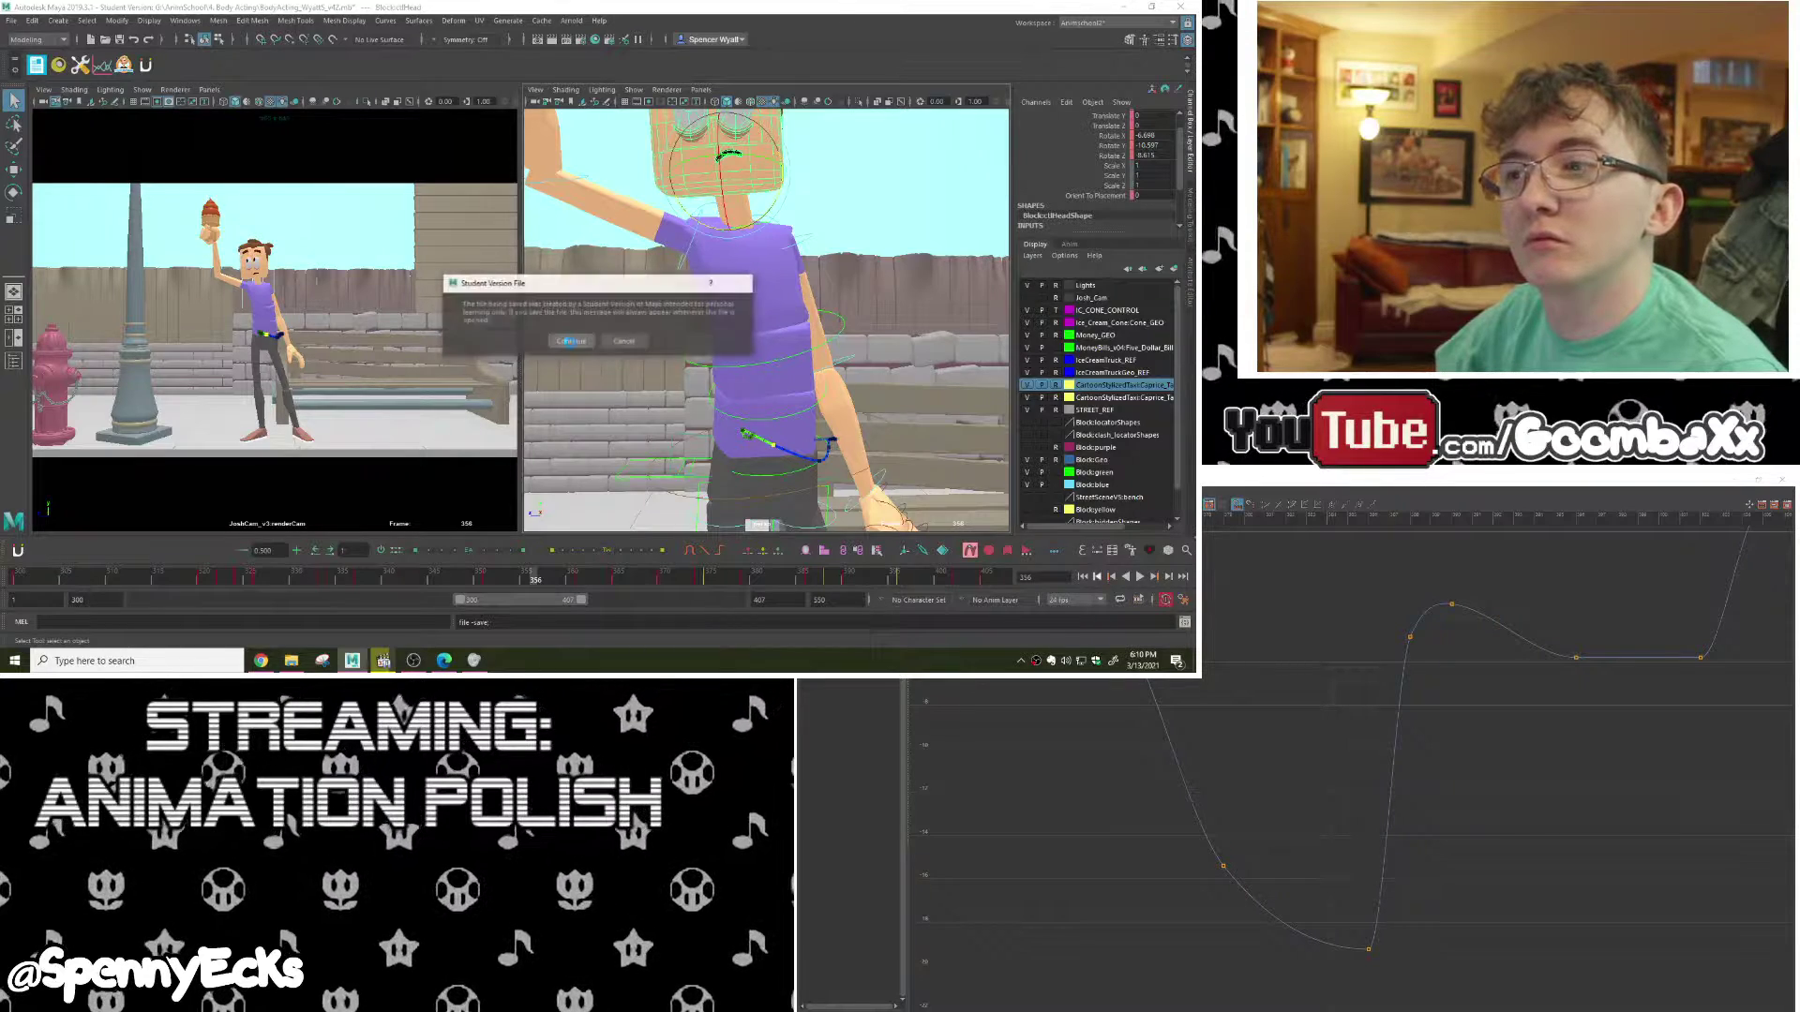
pyautogui.press('e')
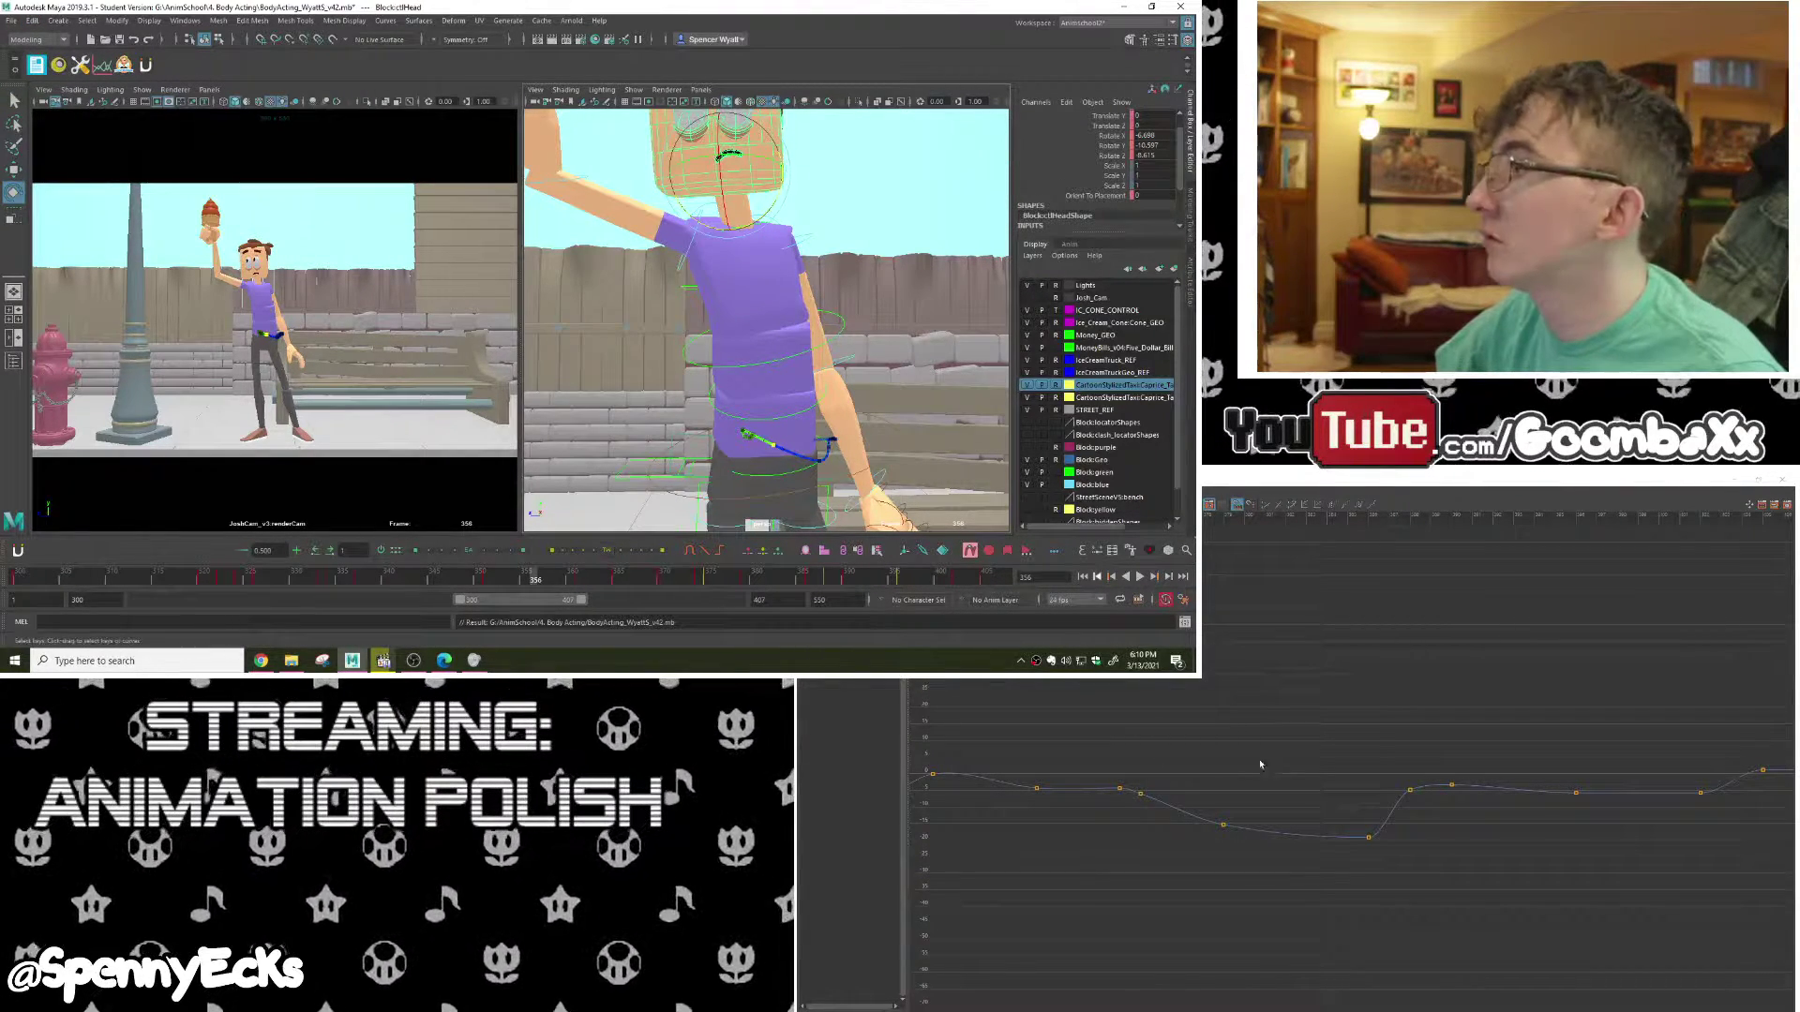
# Step: Close the Graph Editor, select the chest control, and push its rotation pose near frame 356 with the tween tool
pyautogui.click(1780, 480)
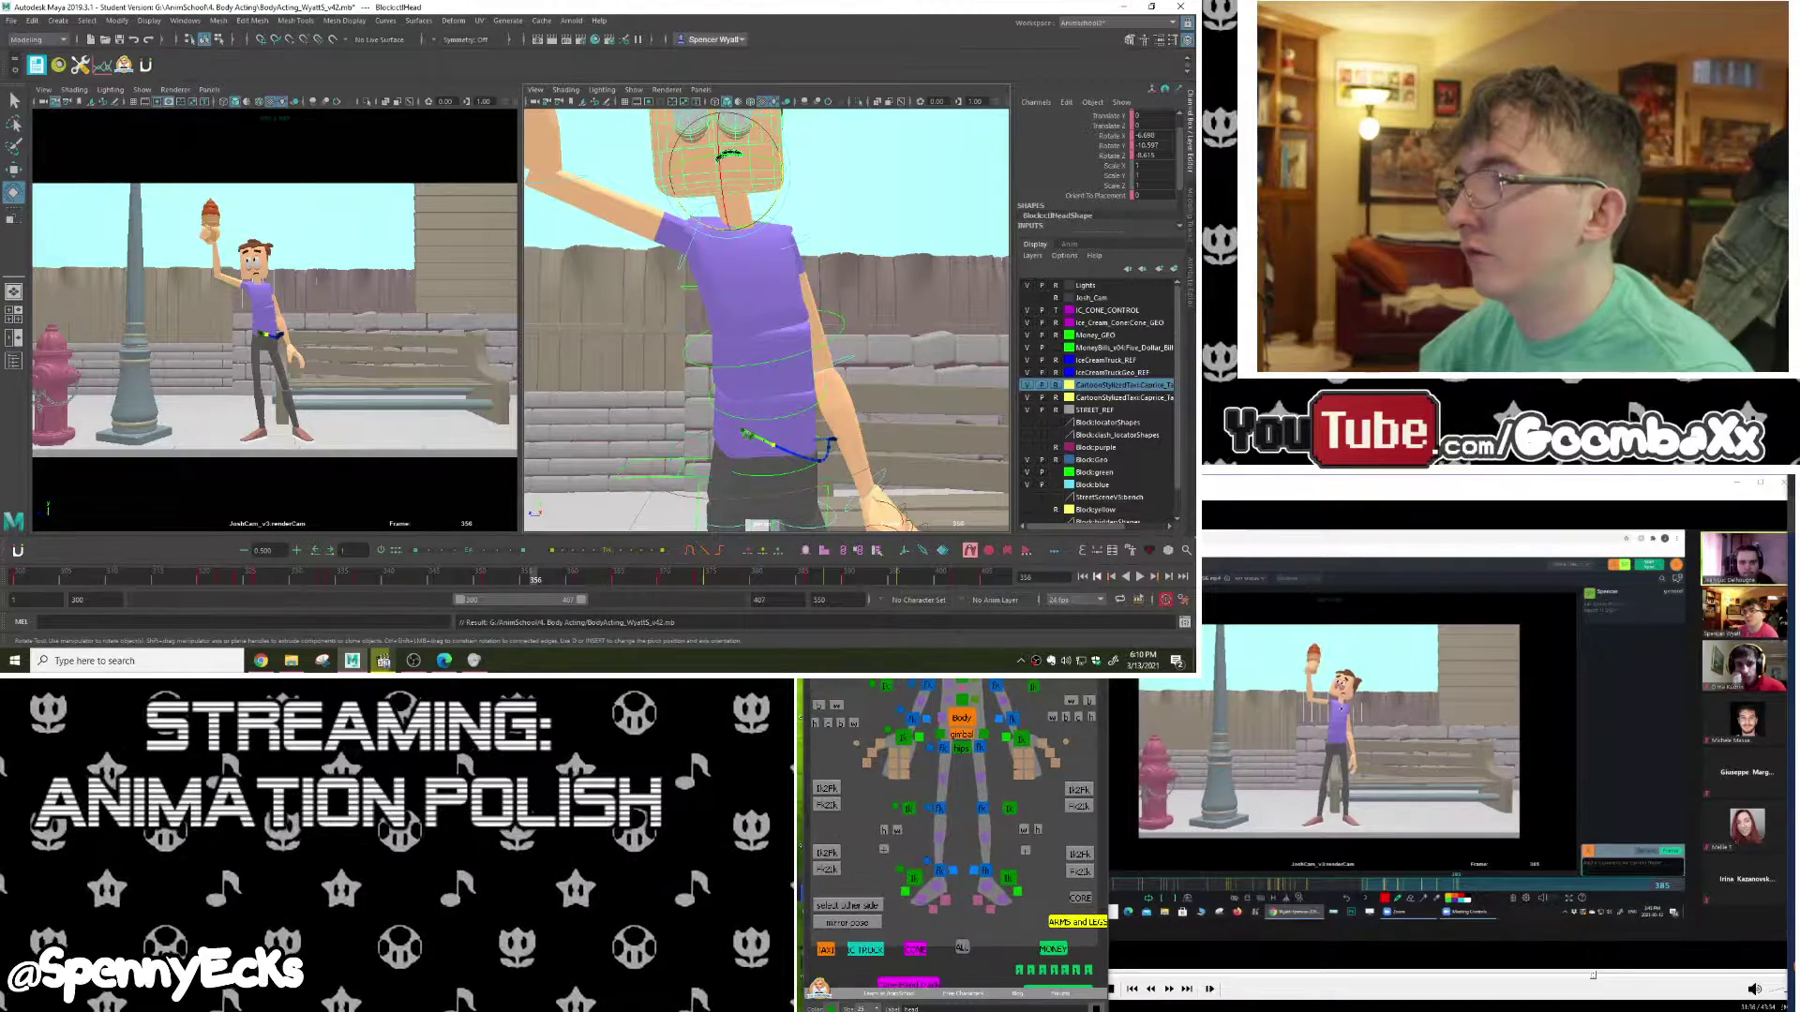
pyautogui.click(961, 700)
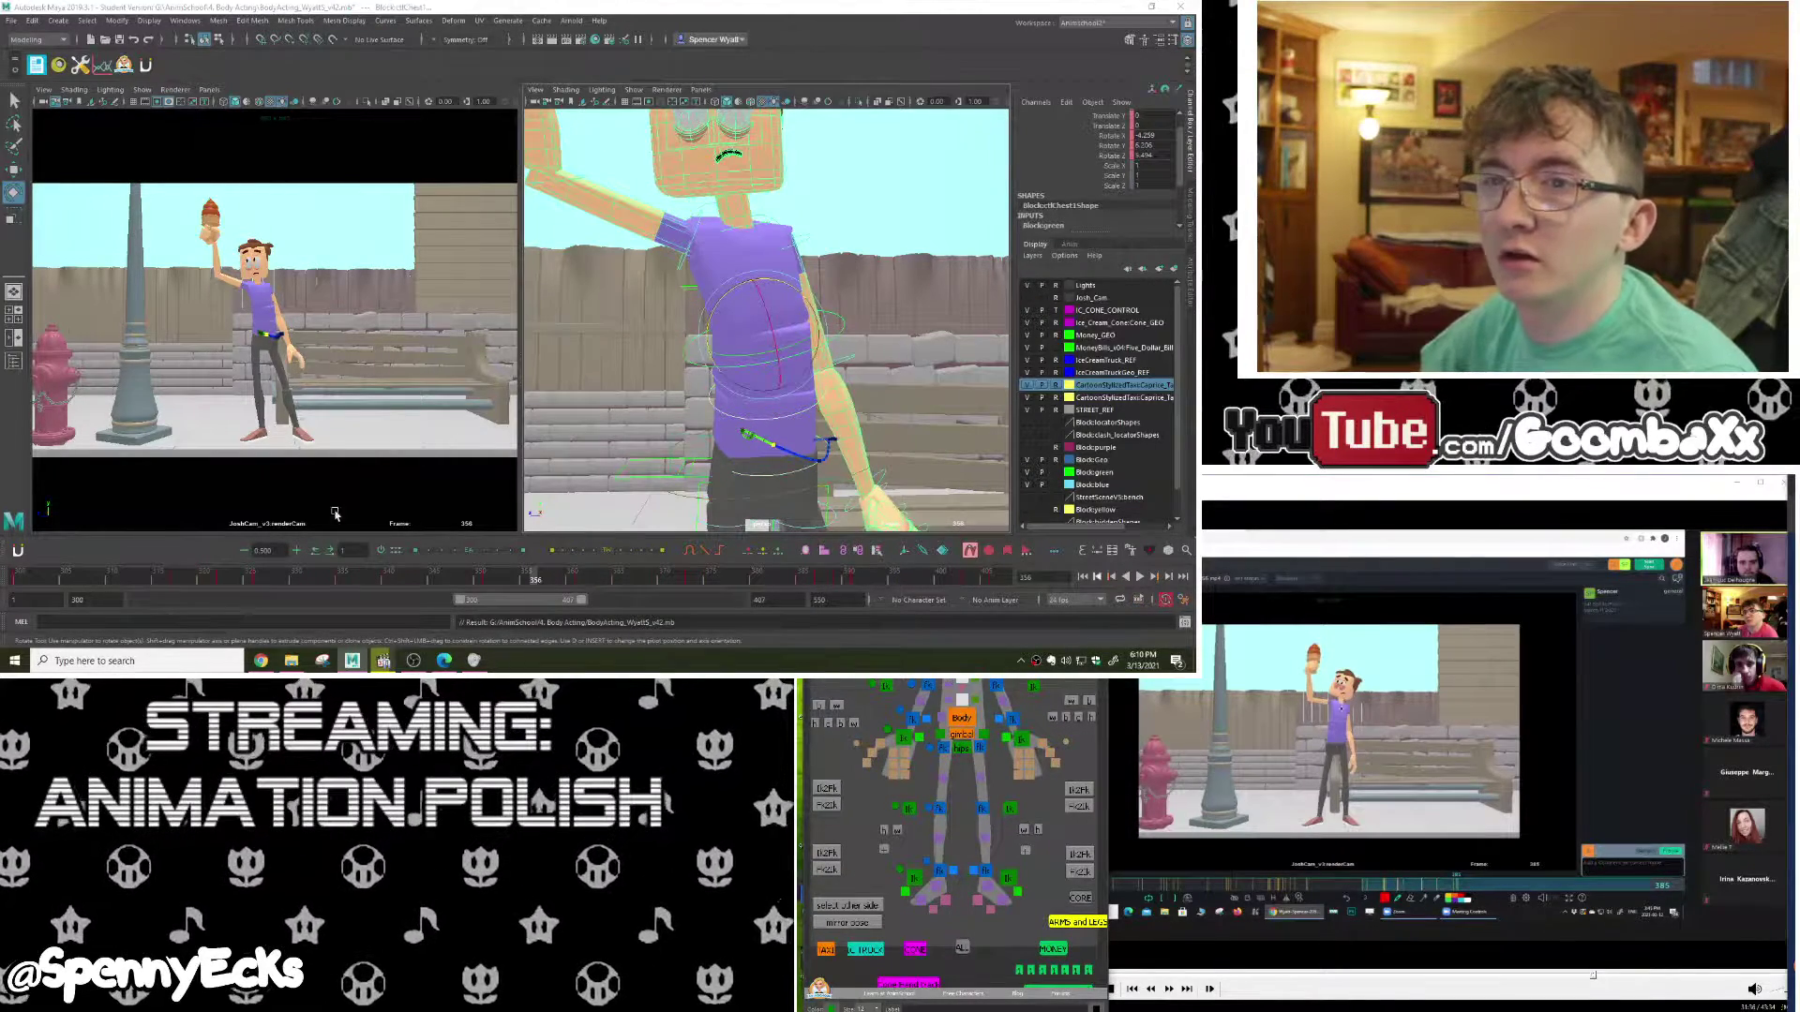
pyautogui.moveTo(507, 581)
pyautogui.mouseDown()
pyautogui.moveTo(578, 580)
pyautogui.moveTo(533, 580)
pyautogui.mouseUp()
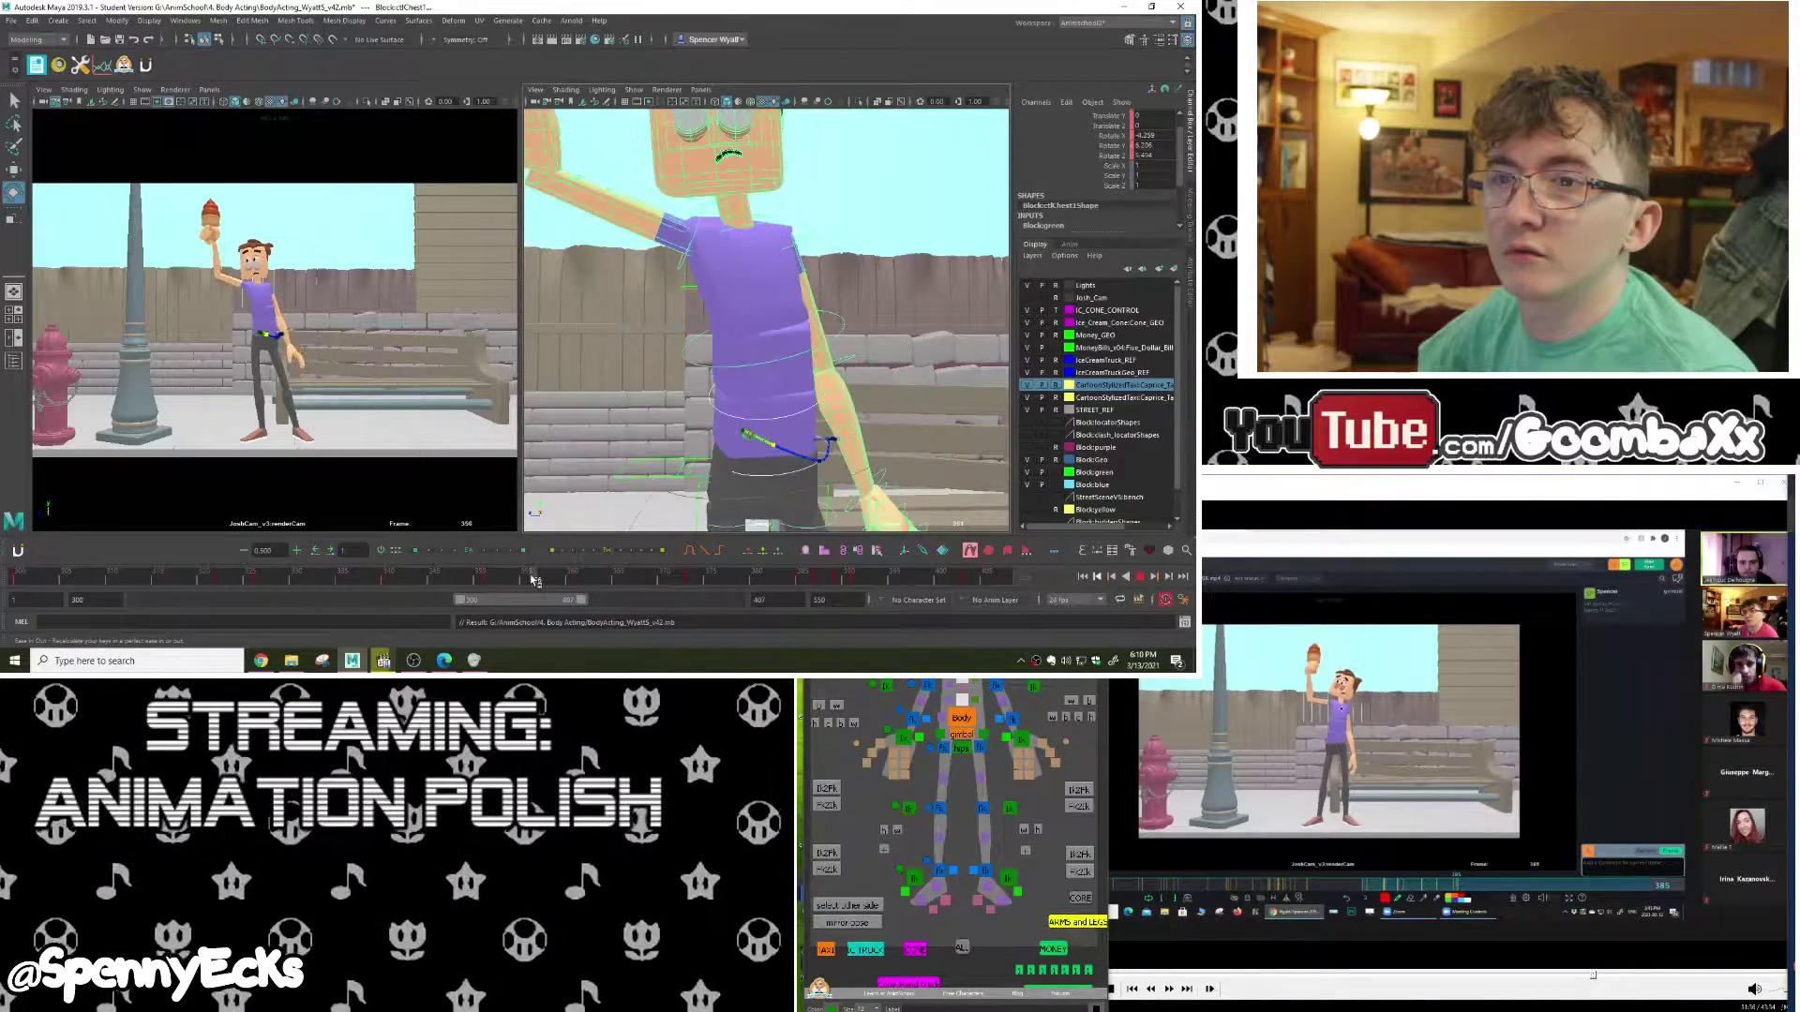
pyautogui.click(663, 551)
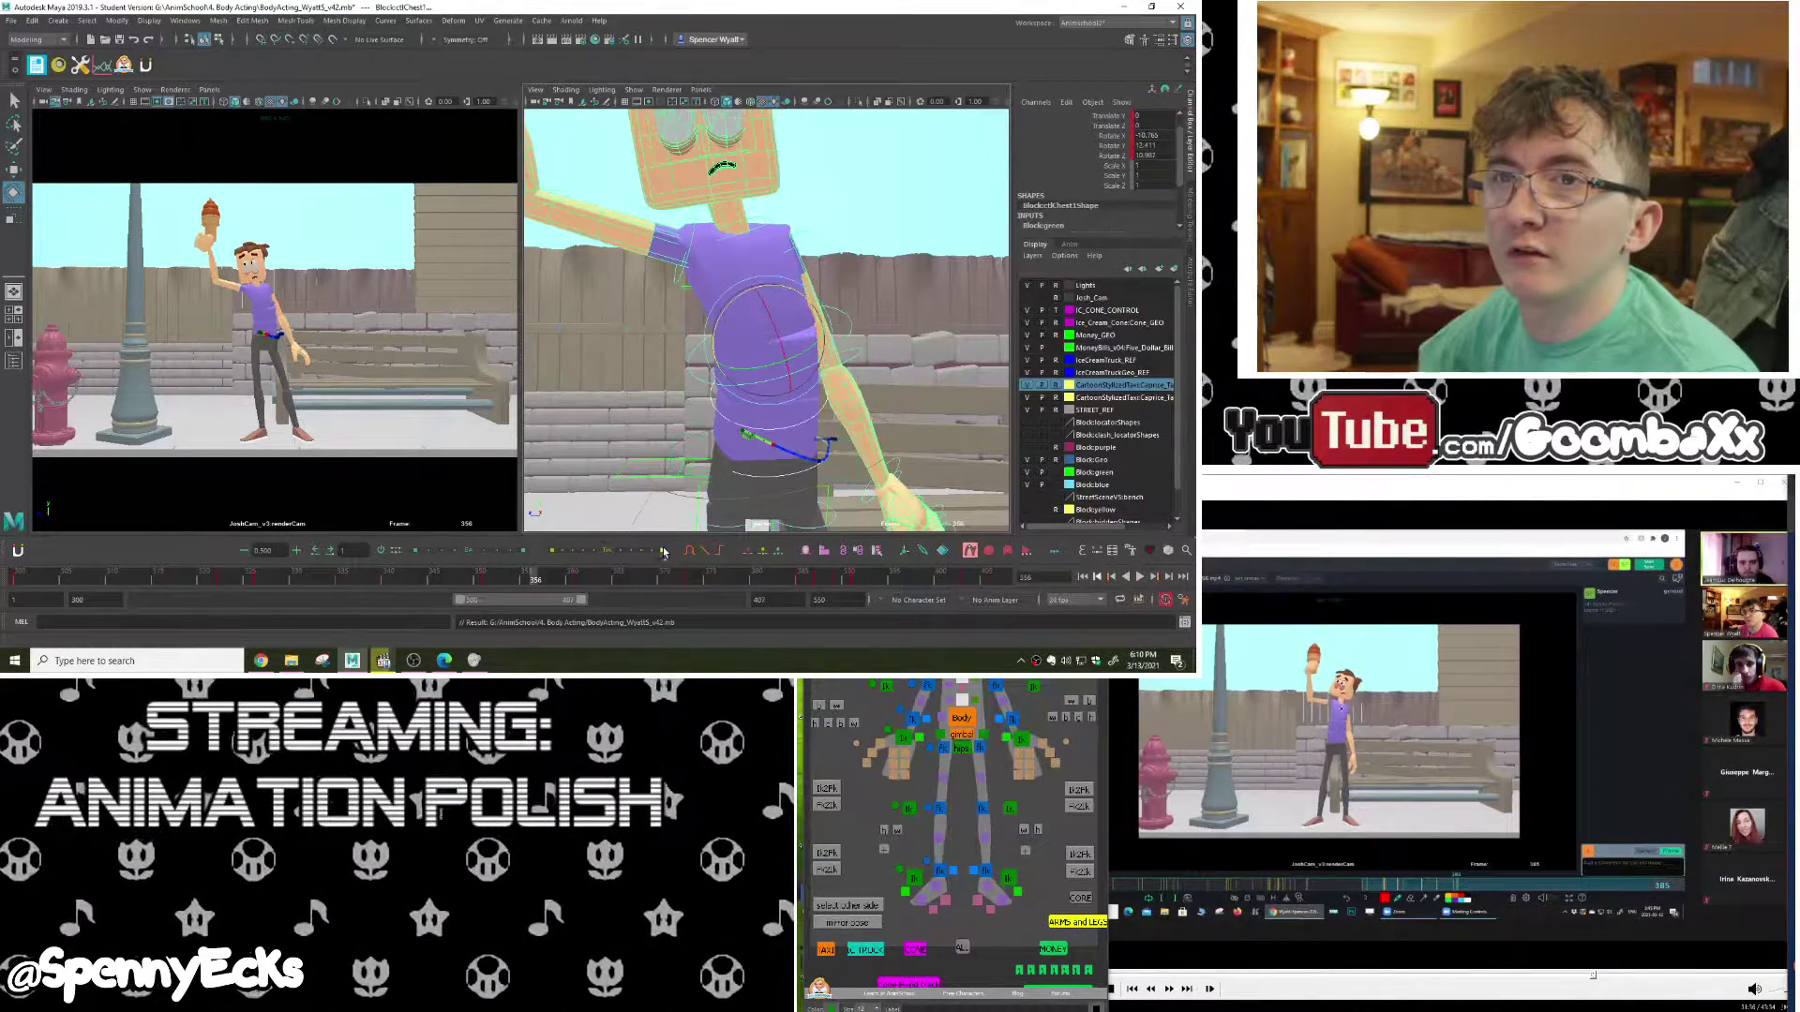
# Step: Undo the chest tween, rotate the chest control slightly at frame 356 instead, and scrub through the surrounding frames to check it
pyautogui.hotkey('ctrl', 'z')
pyautogui.moveTo(532, 581)
pyautogui.mouseDown()
pyautogui.moveTo(495, 580)
pyautogui.moveTo(536, 582)
pyautogui.mouseUp()
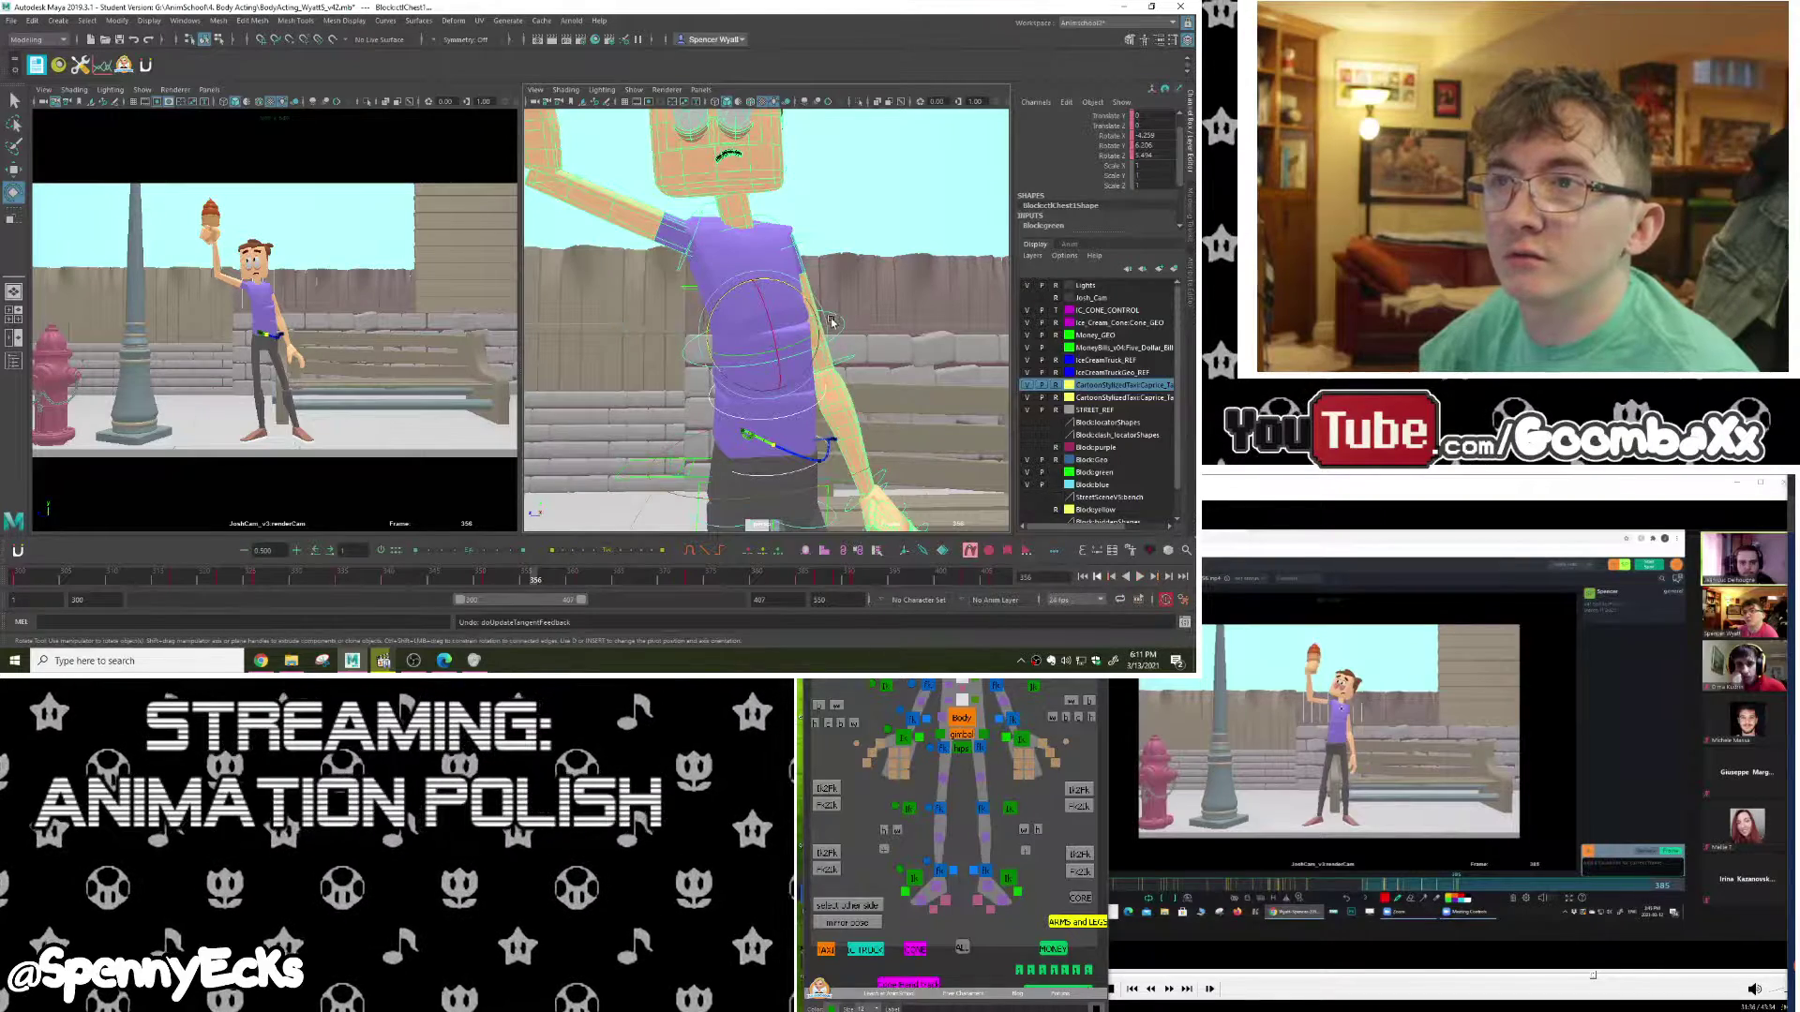
pyautogui.moveTo(810, 323); pyautogui.dragTo(808, 322)
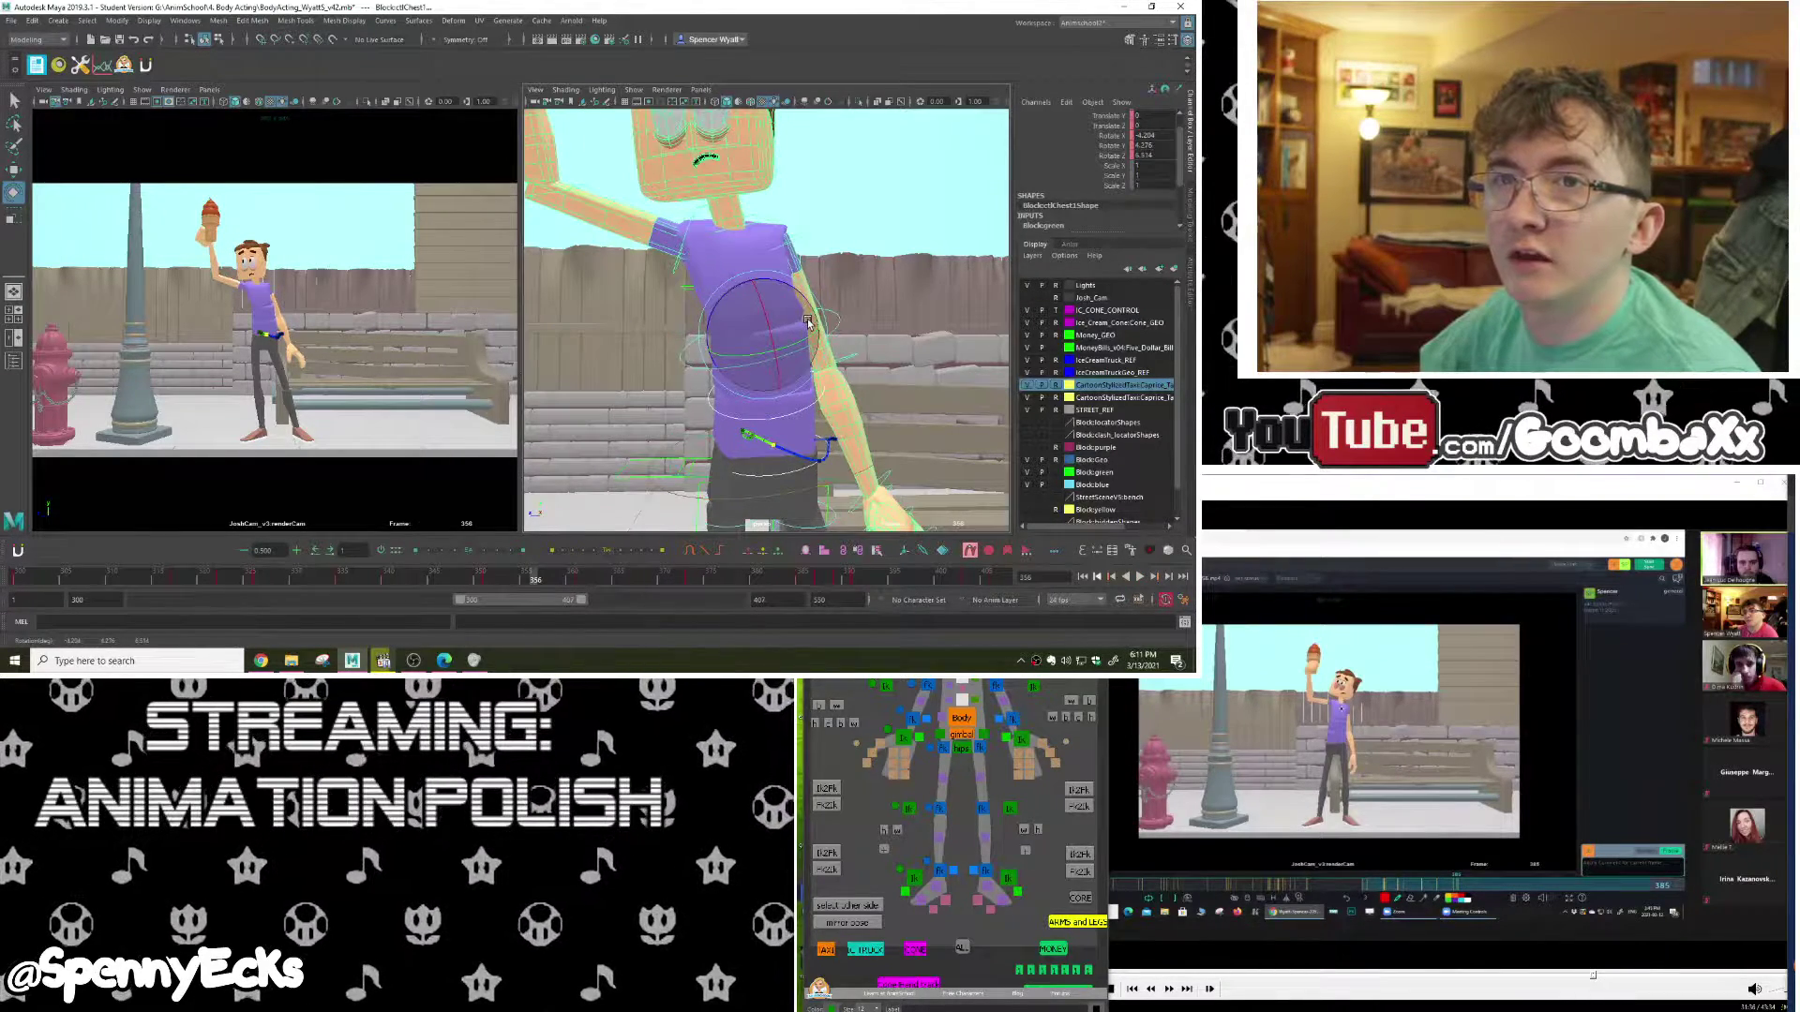
pyautogui.moveTo(507, 583)
pyautogui.mouseDown()
pyautogui.moveTo(569, 571)
pyautogui.moveTo(511, 570)
pyautogui.mouseUp()
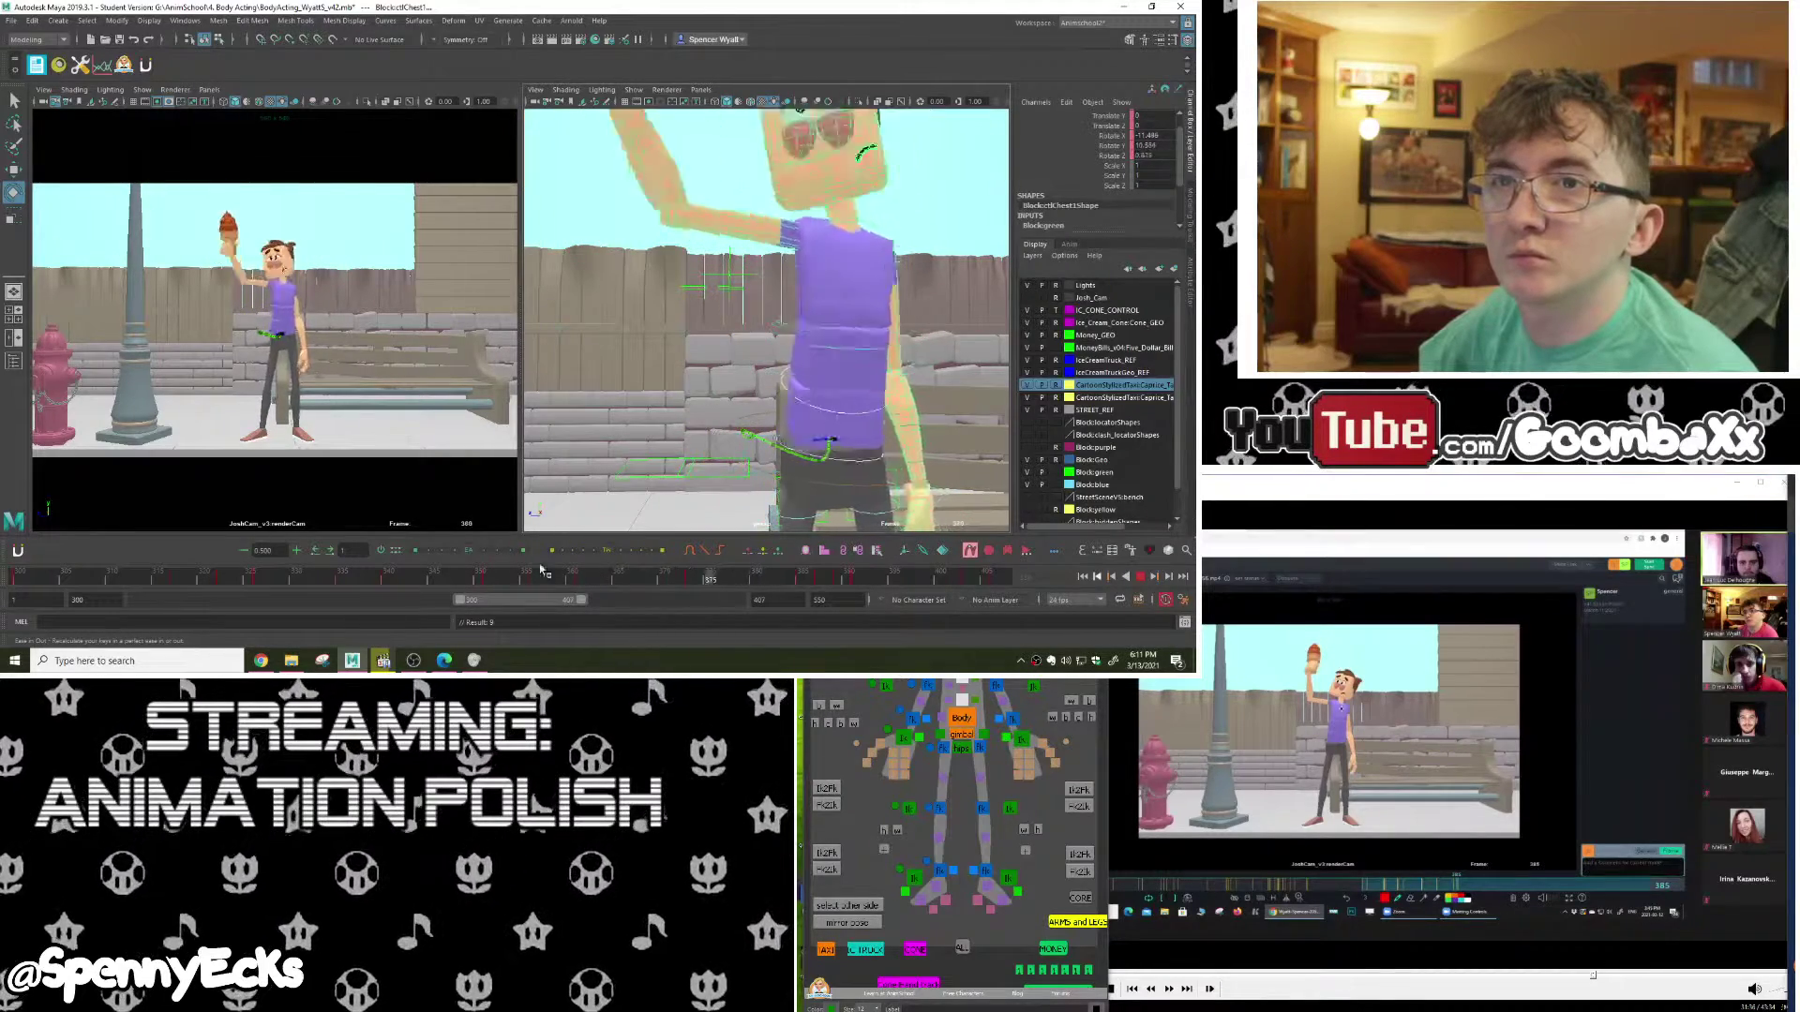
pyautogui.moveTo(541, 570); pyautogui.dragTo(462, 569)
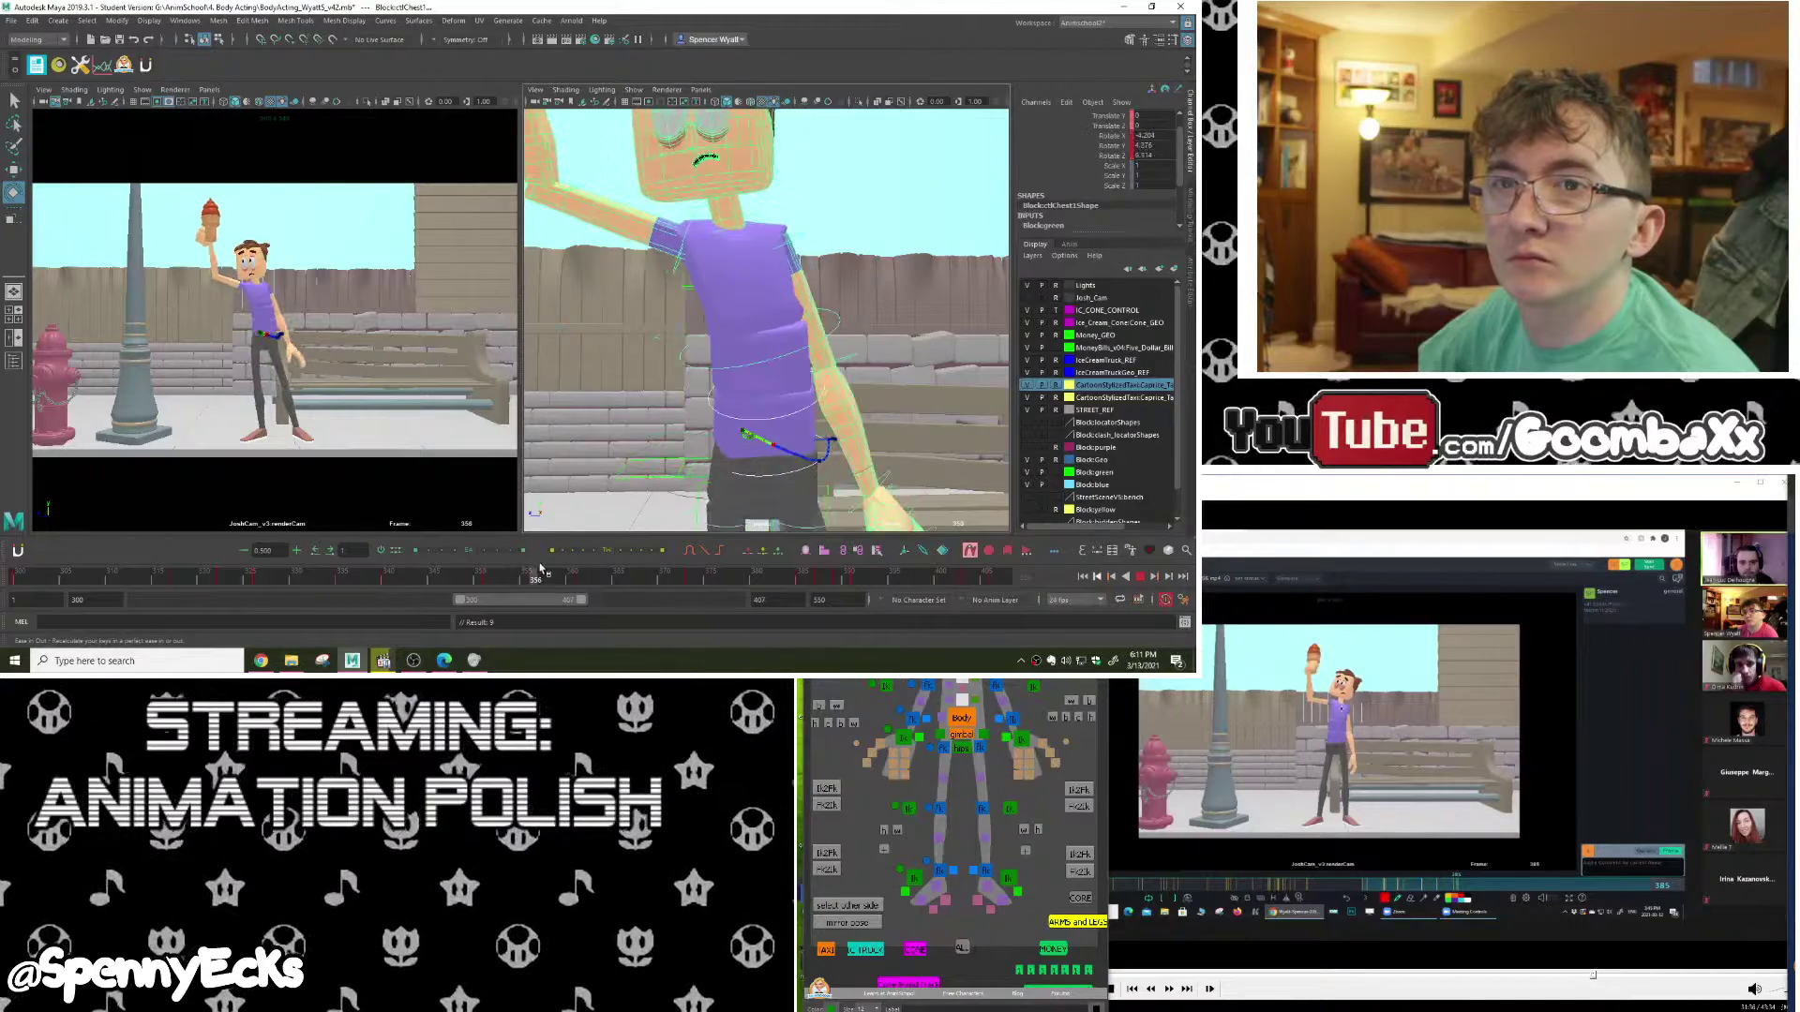
pyautogui.click(481, 570)
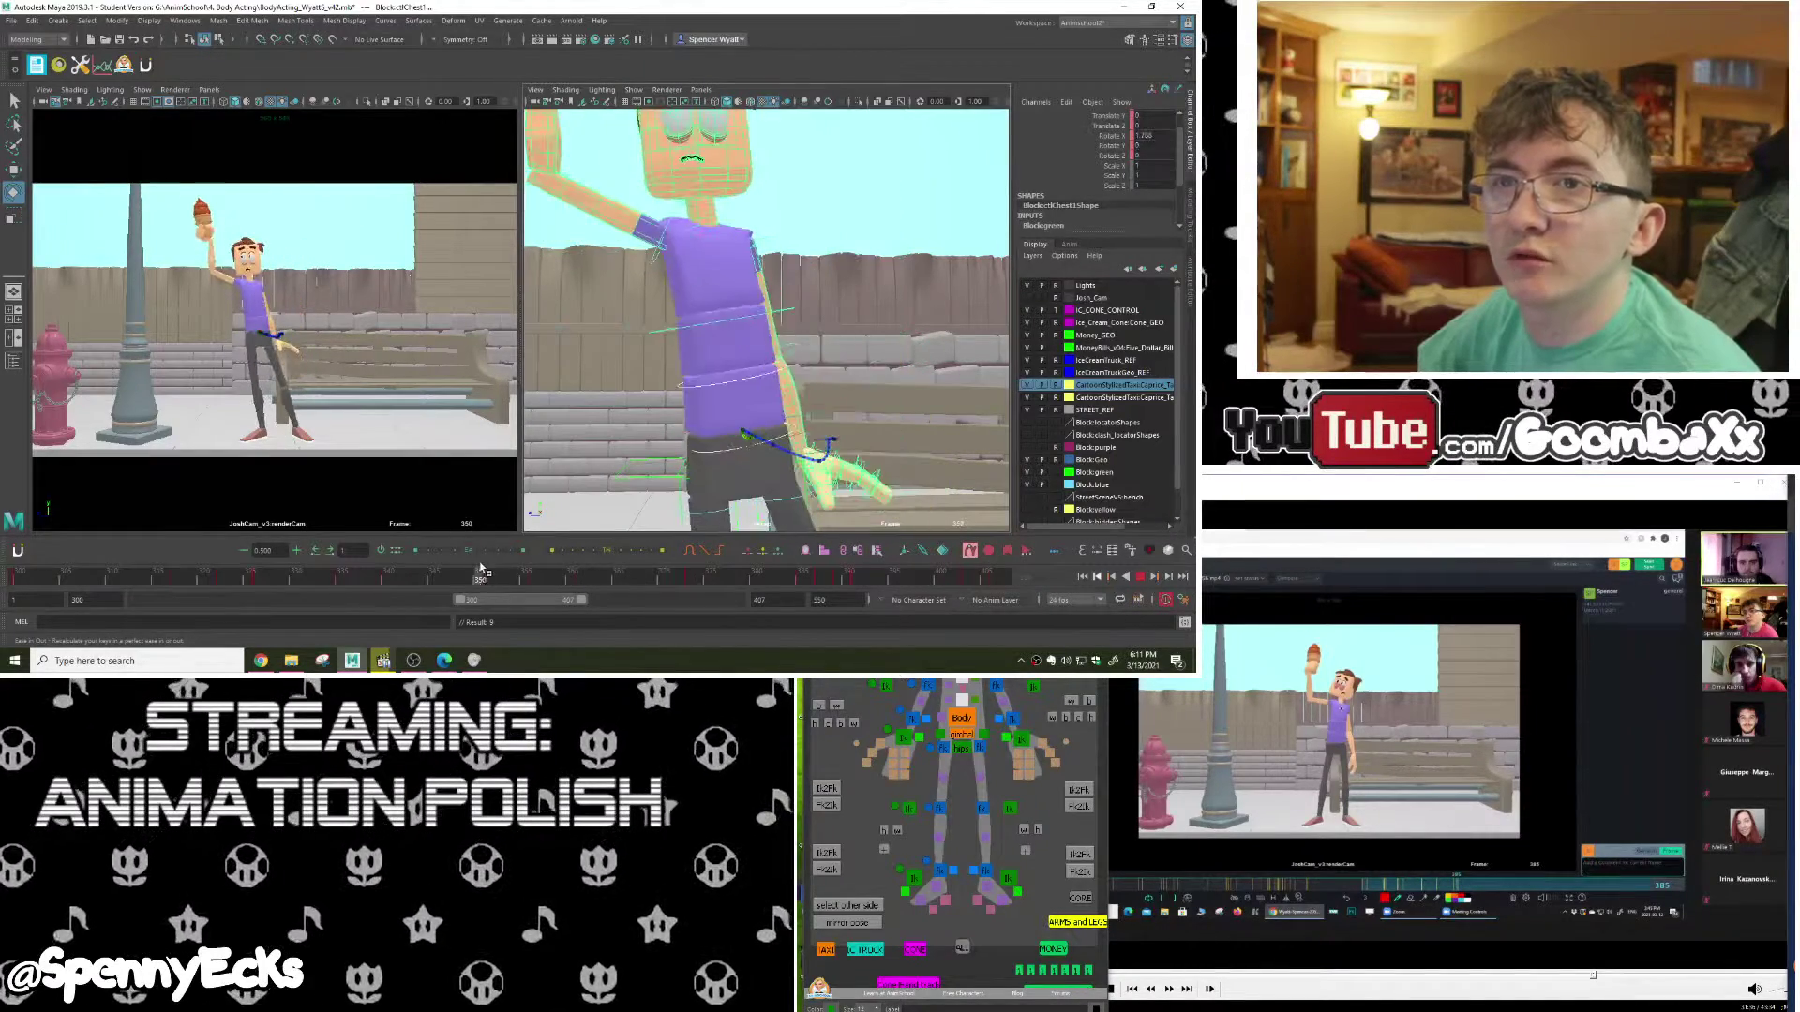
pyautogui.moveTo(614, 565)
pyautogui.mouseDown()
pyautogui.moveTo(691, 569)
pyautogui.moveTo(474, 559)
pyautogui.mouseUp()
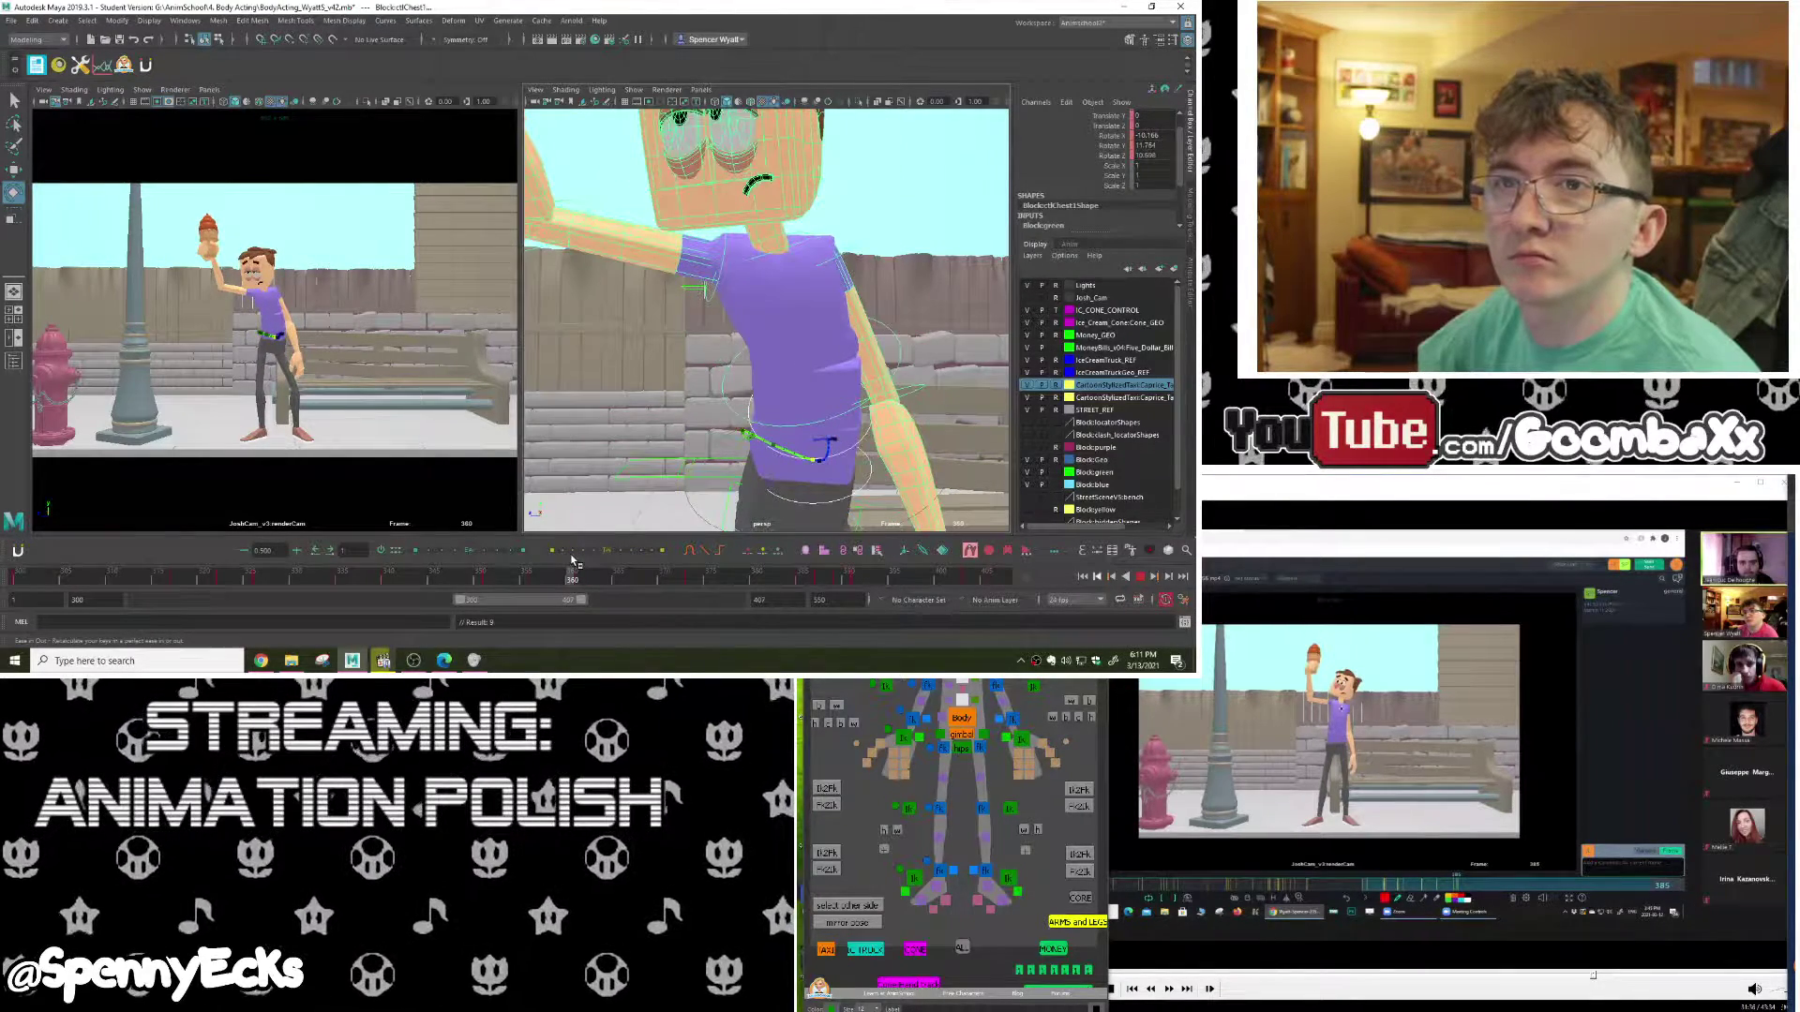
pyautogui.moveTo(574, 560)
pyautogui.mouseDown()
pyautogui.moveTo(598, 554)
pyautogui.moveTo(511, 564)
pyautogui.moveTo(581, 560)
pyautogui.mouseUp()
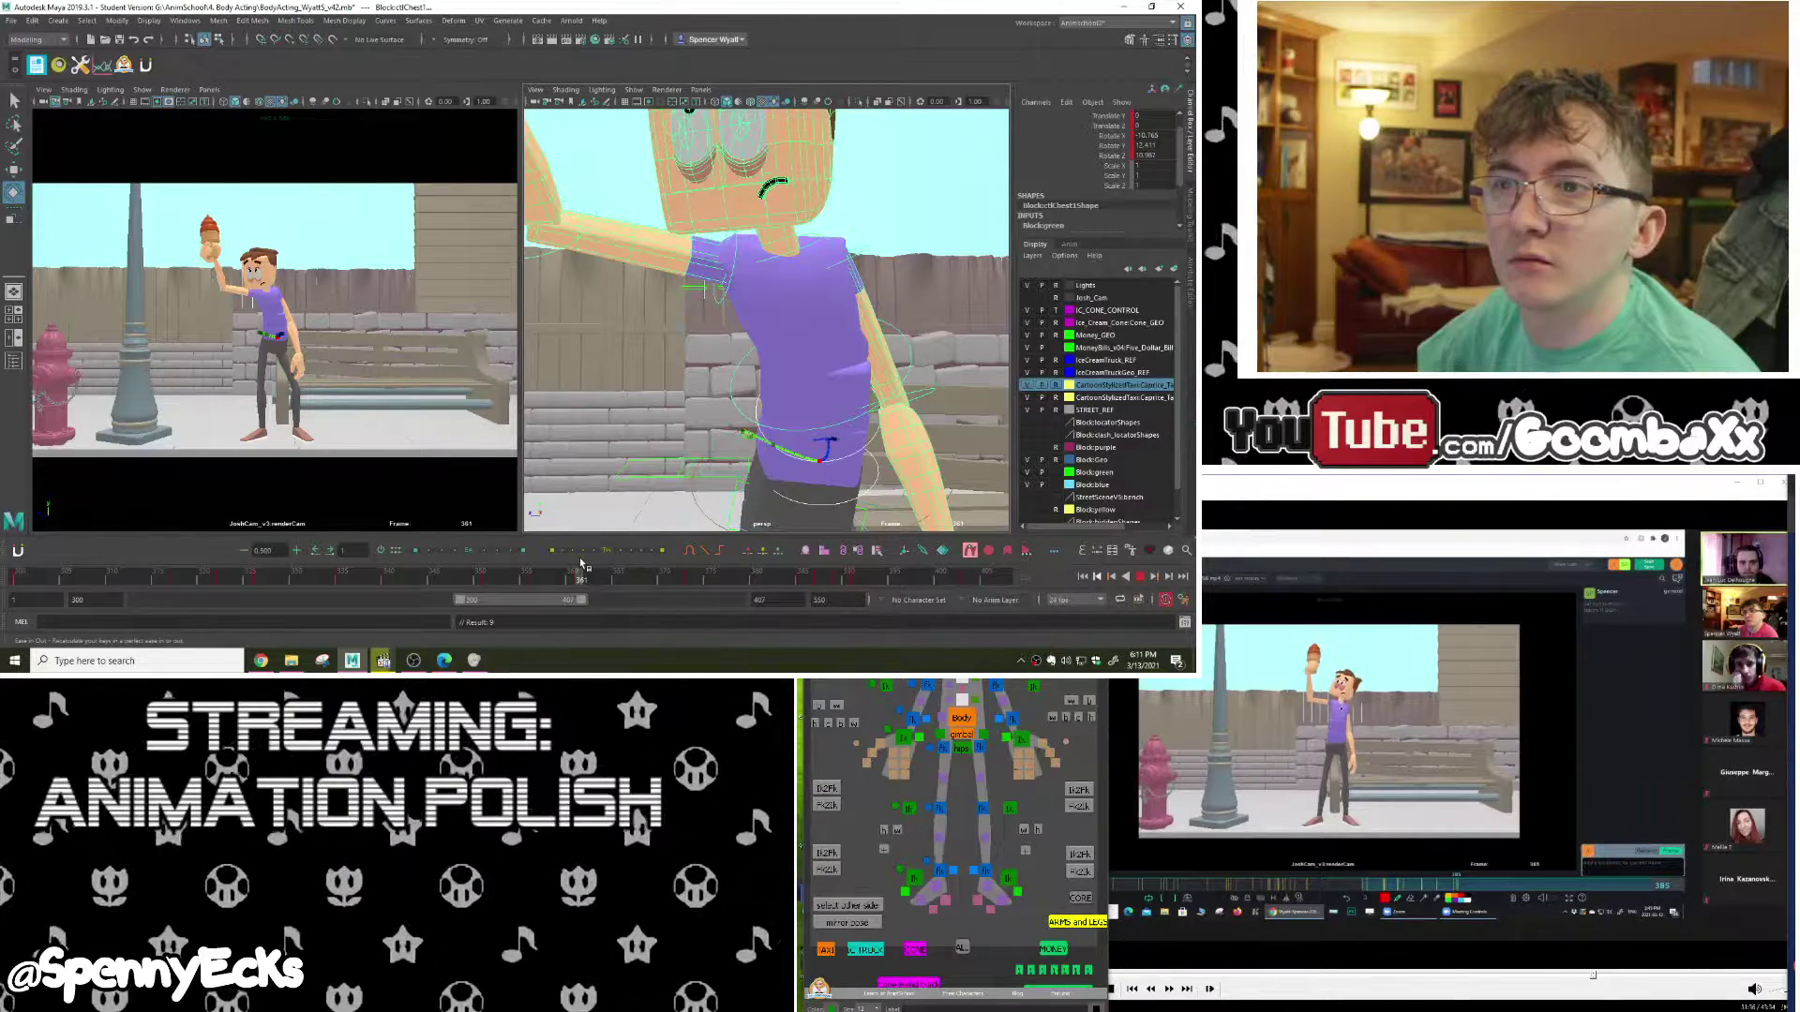
# Step: Try rotating the hips control around frames 358 to 361, scrubbing through the lean to compare the motion
pyautogui.keyDown('alt'); pyautogui.moveTo(798, 440); pyautogui.dragTo(793, 266, button='middle'); pyautogui.keyUp('alt')
pyautogui.click(961, 748)
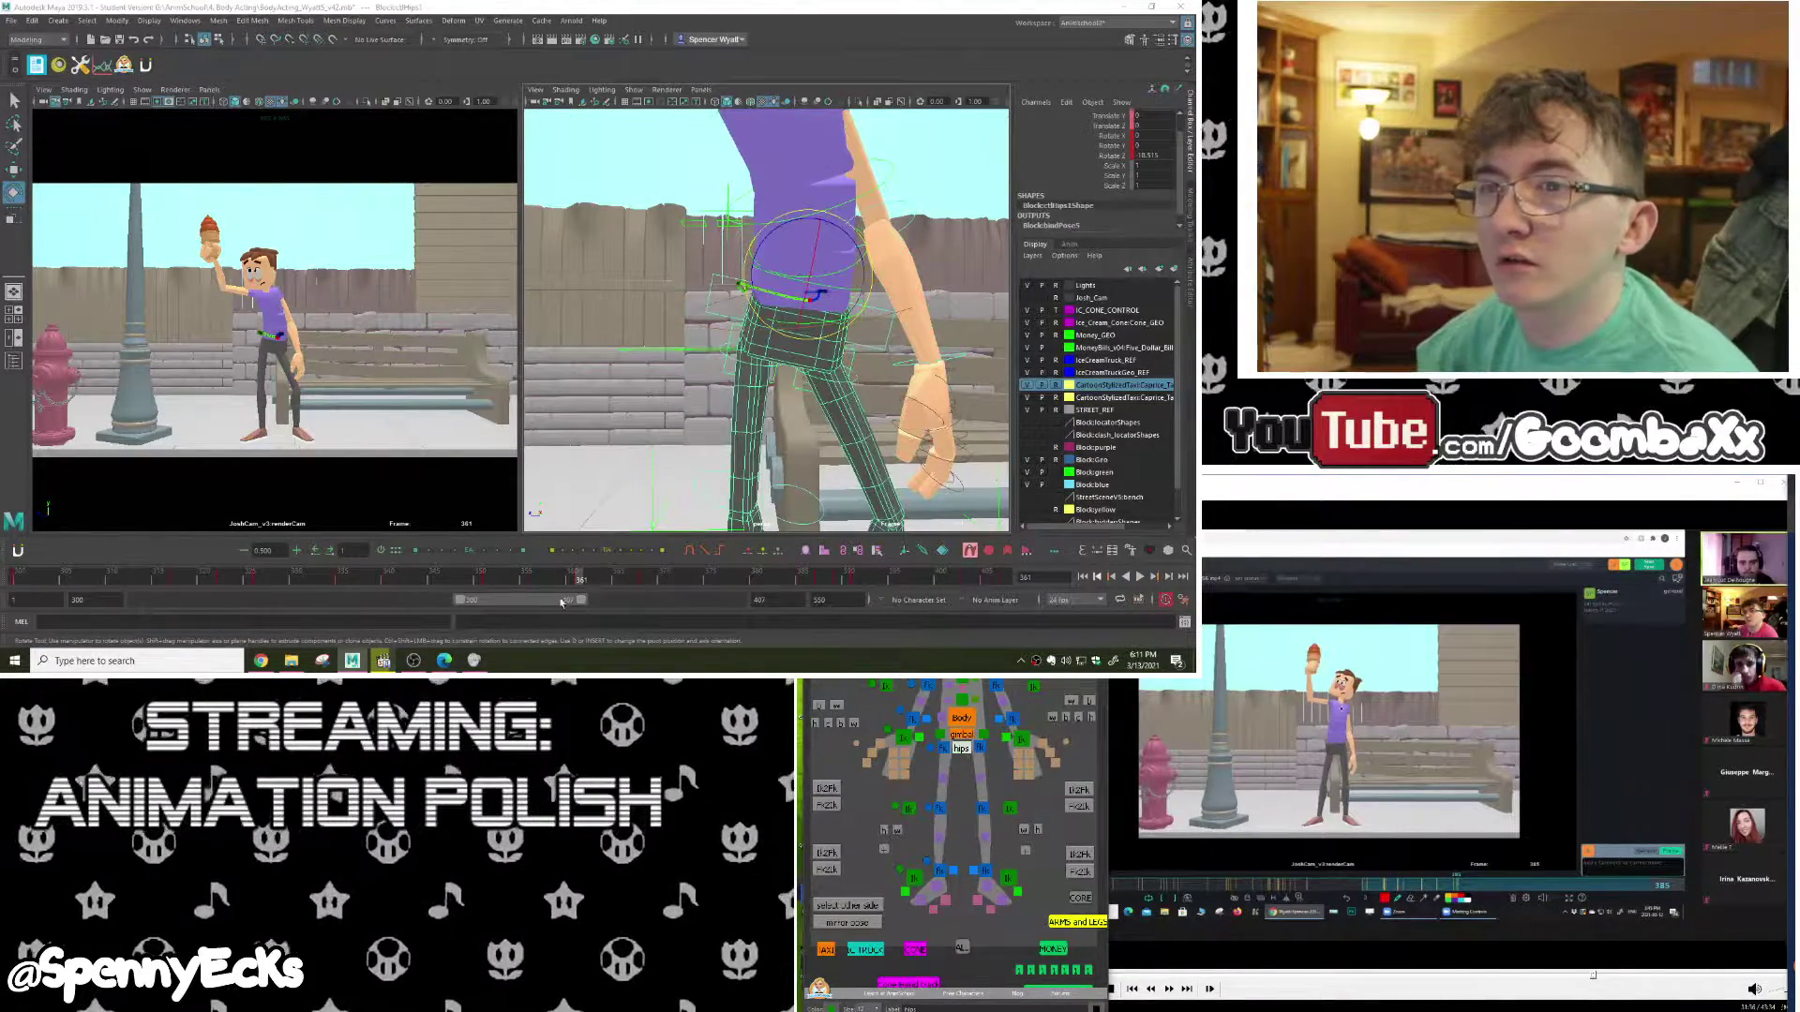
pyautogui.moveTo(859, 253); pyautogui.dragTo(850, 242)
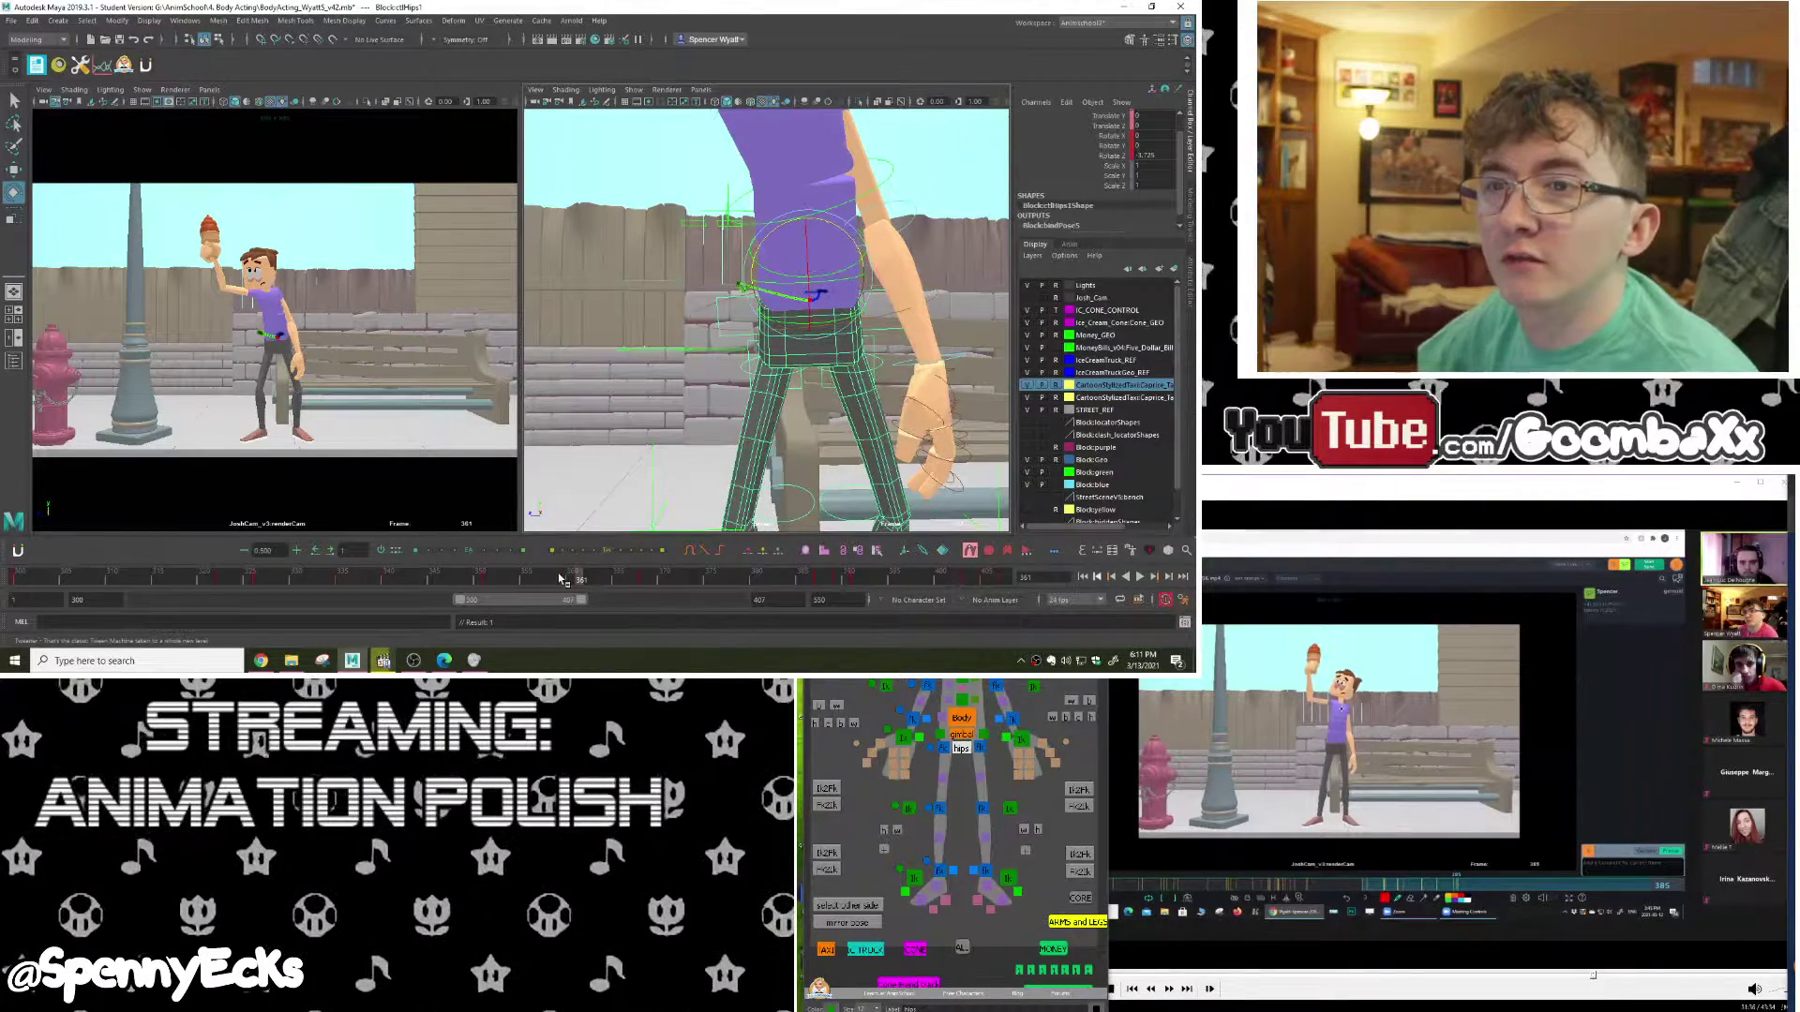
pyautogui.hotkey('alt', 'v')
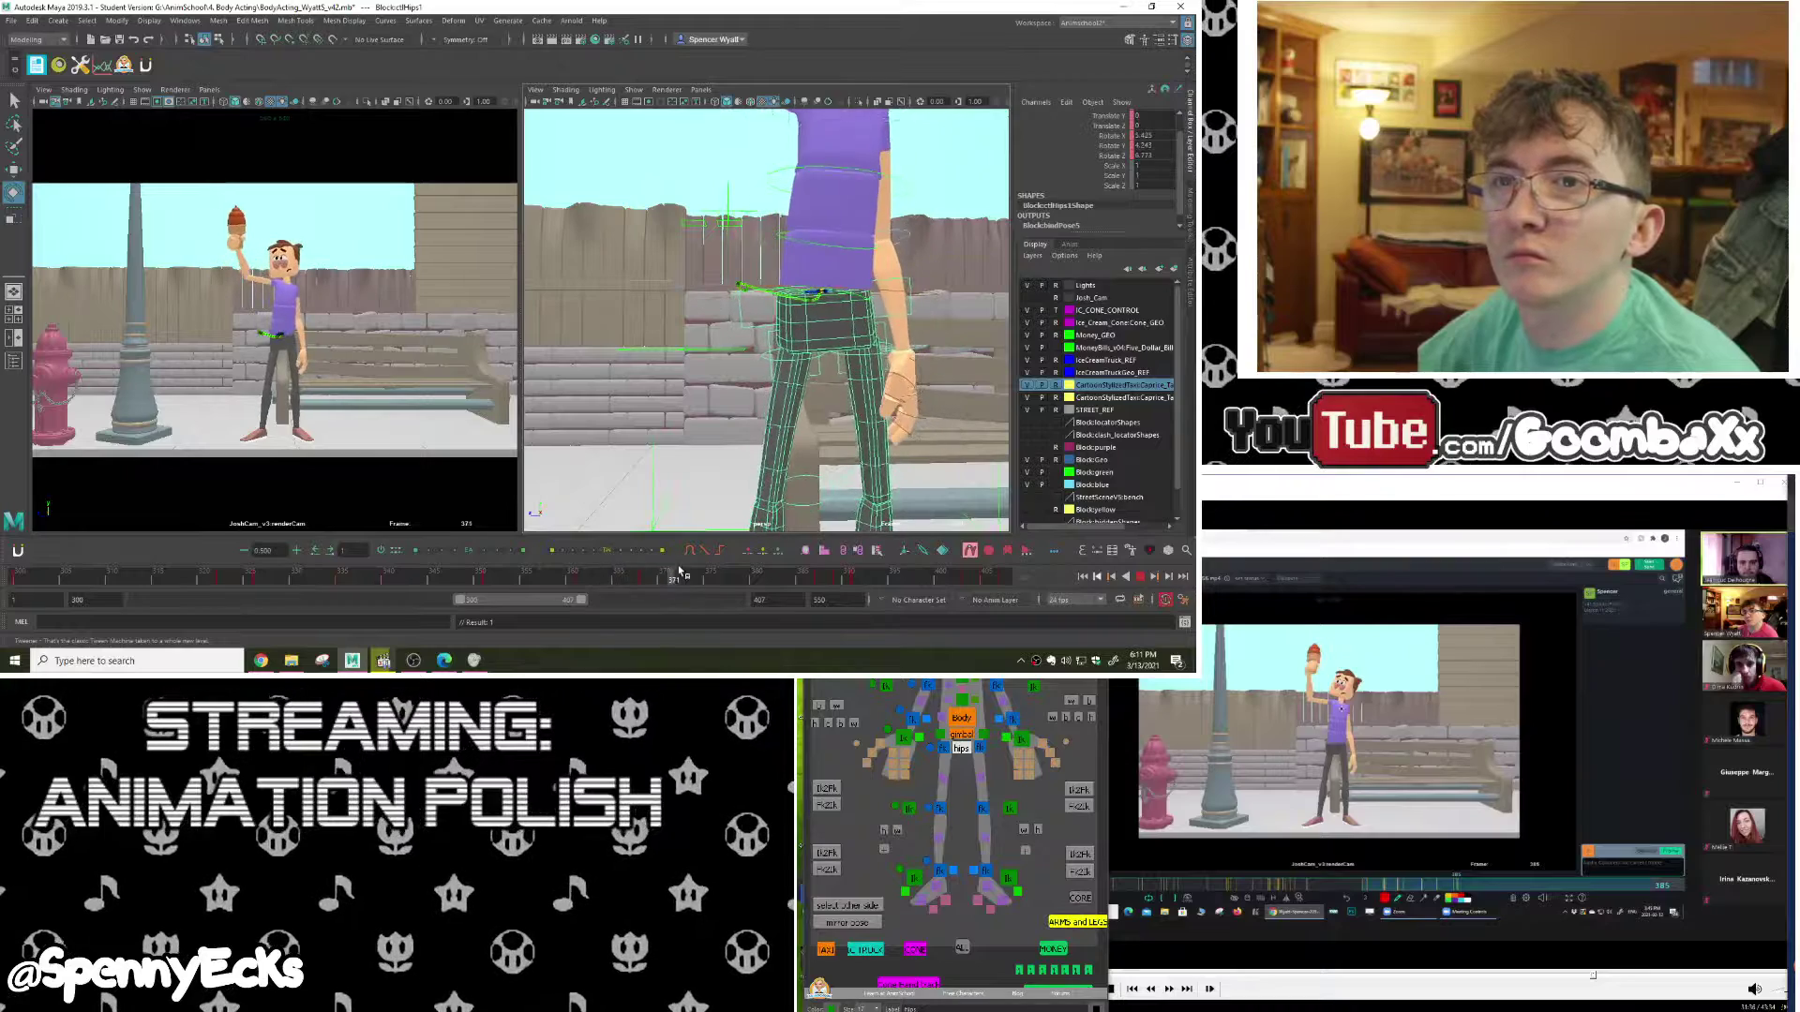
pyautogui.click(465, 577)
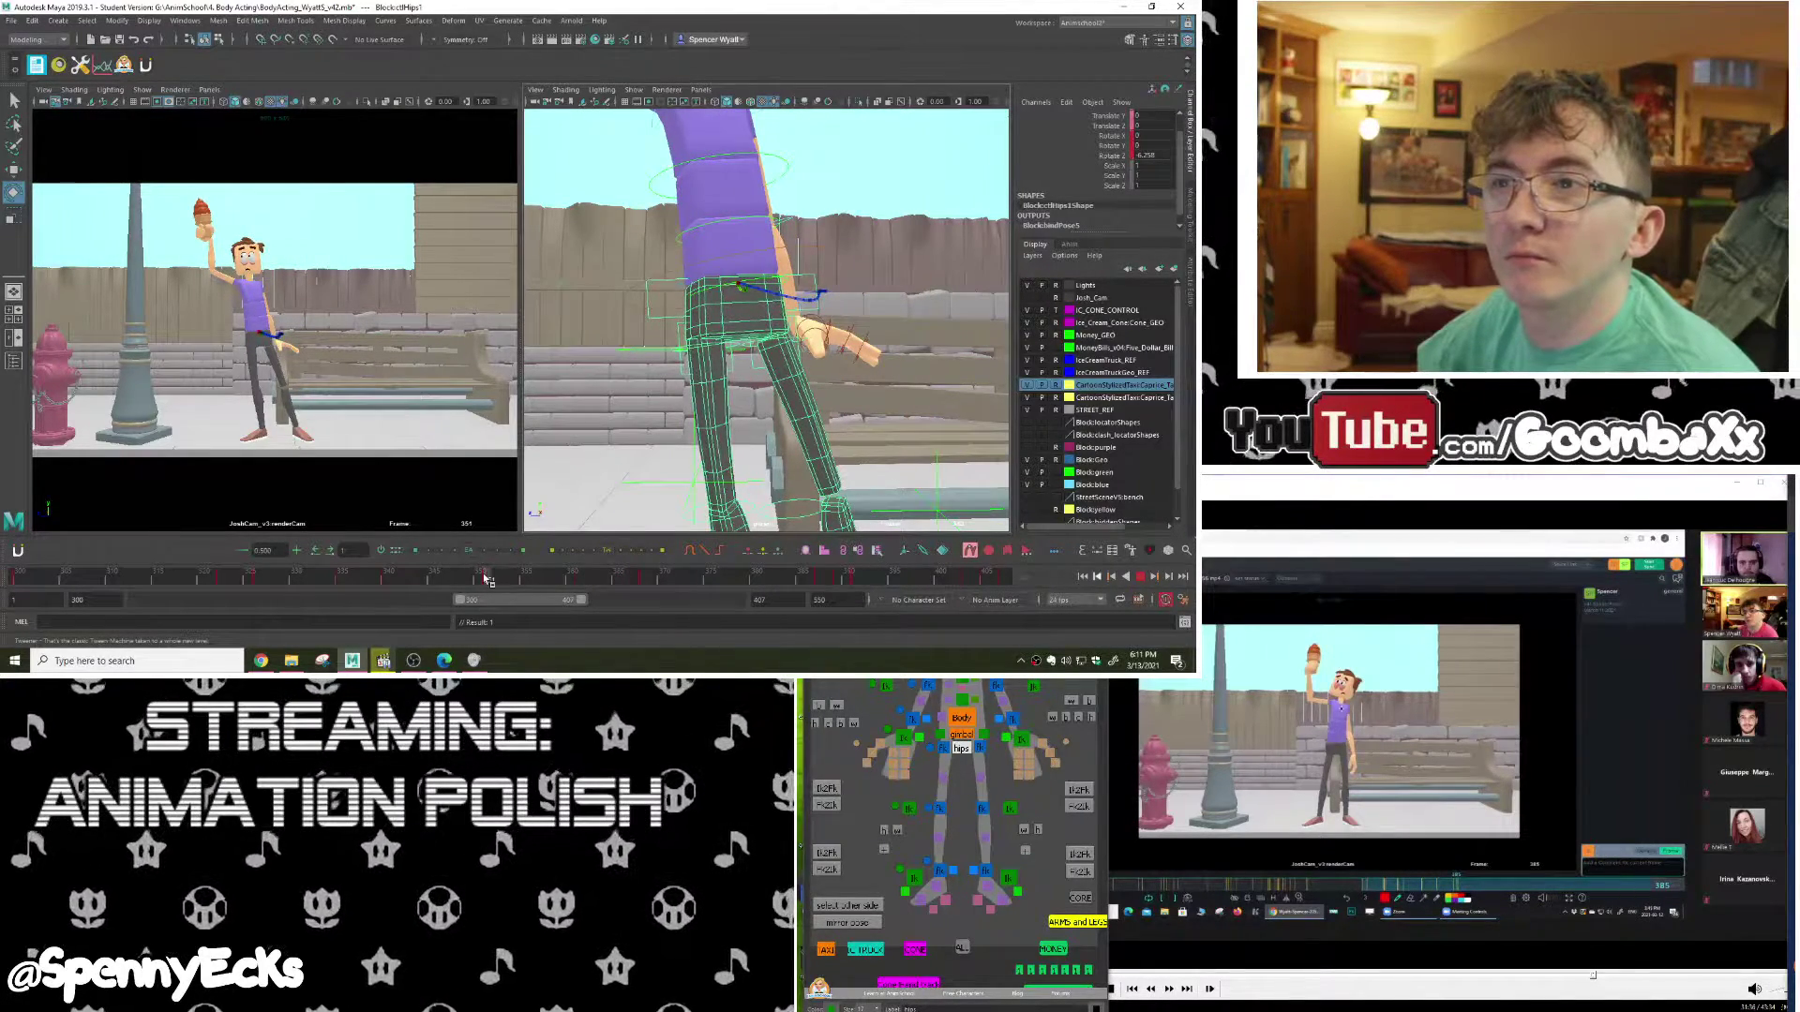
pyautogui.moveTo(491, 578); pyautogui.dragTo(682, 567)
pyautogui.moveTo(520, 578)
pyautogui.mouseDown()
pyautogui.moveTo(605, 578)
pyautogui.moveTo(555, 581)
pyautogui.mouseUp()
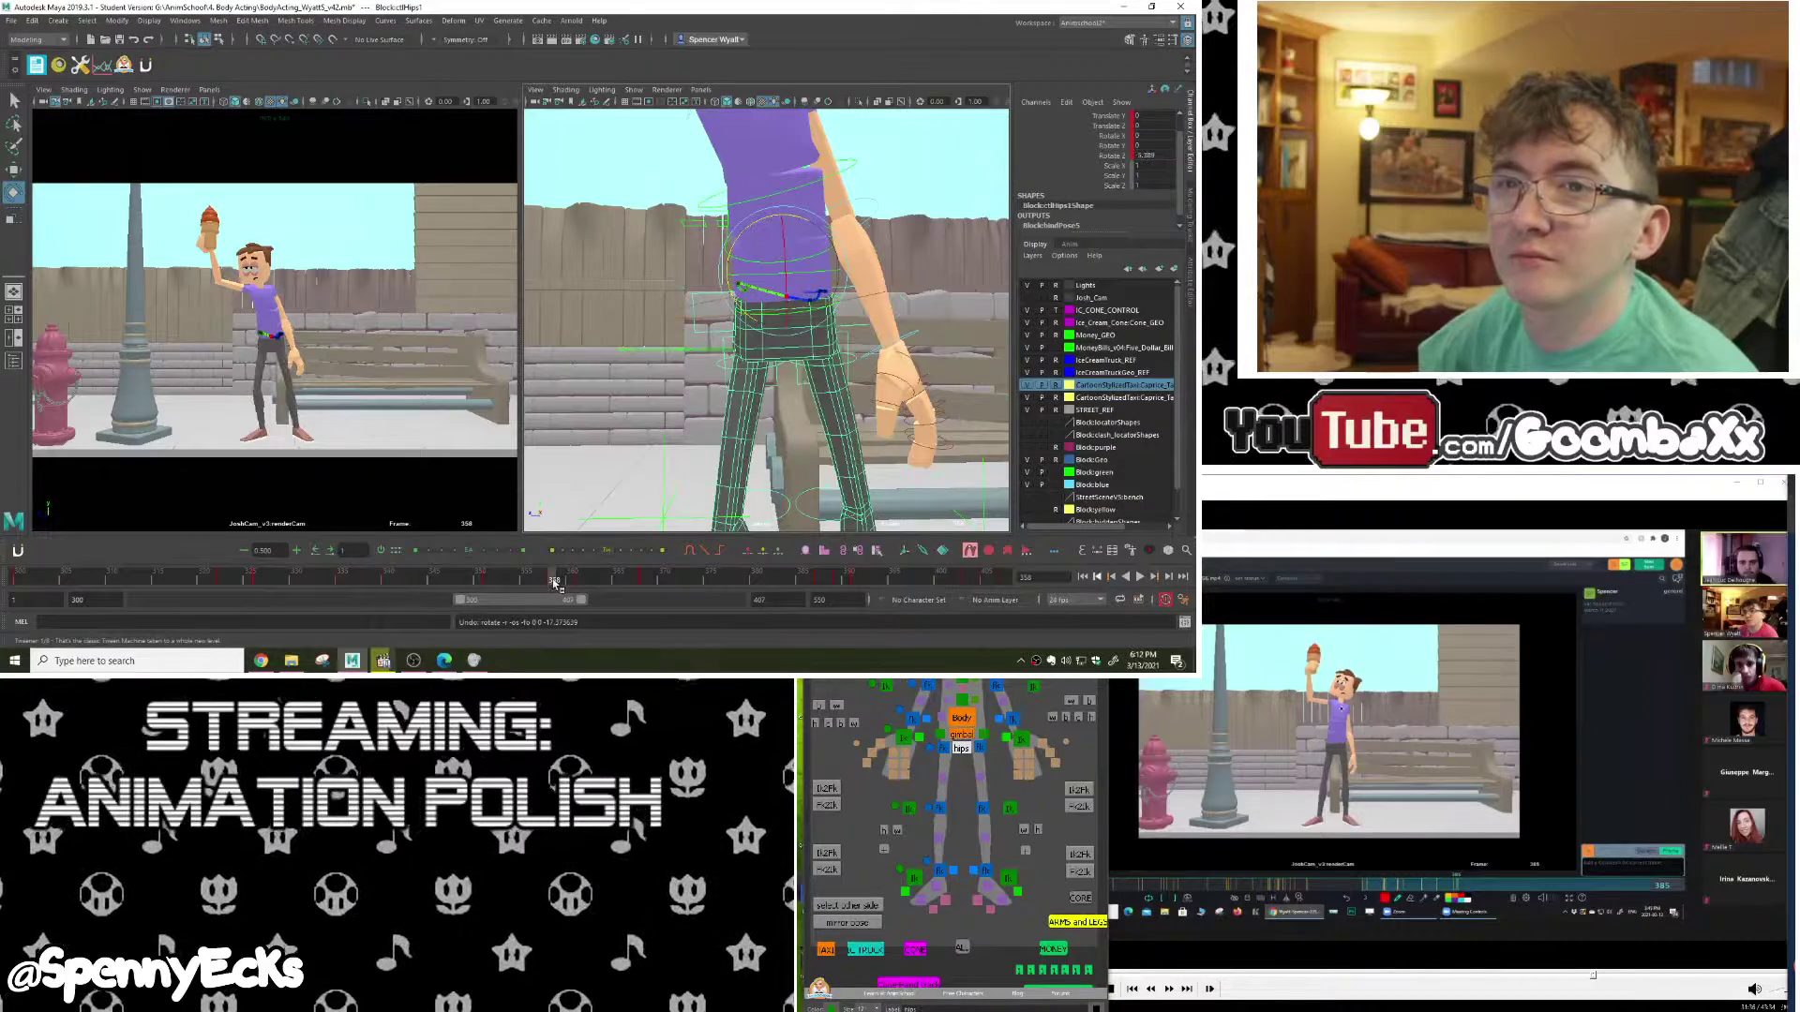
pyautogui.moveTo(554, 580); pyautogui.dragTo(563, 580)
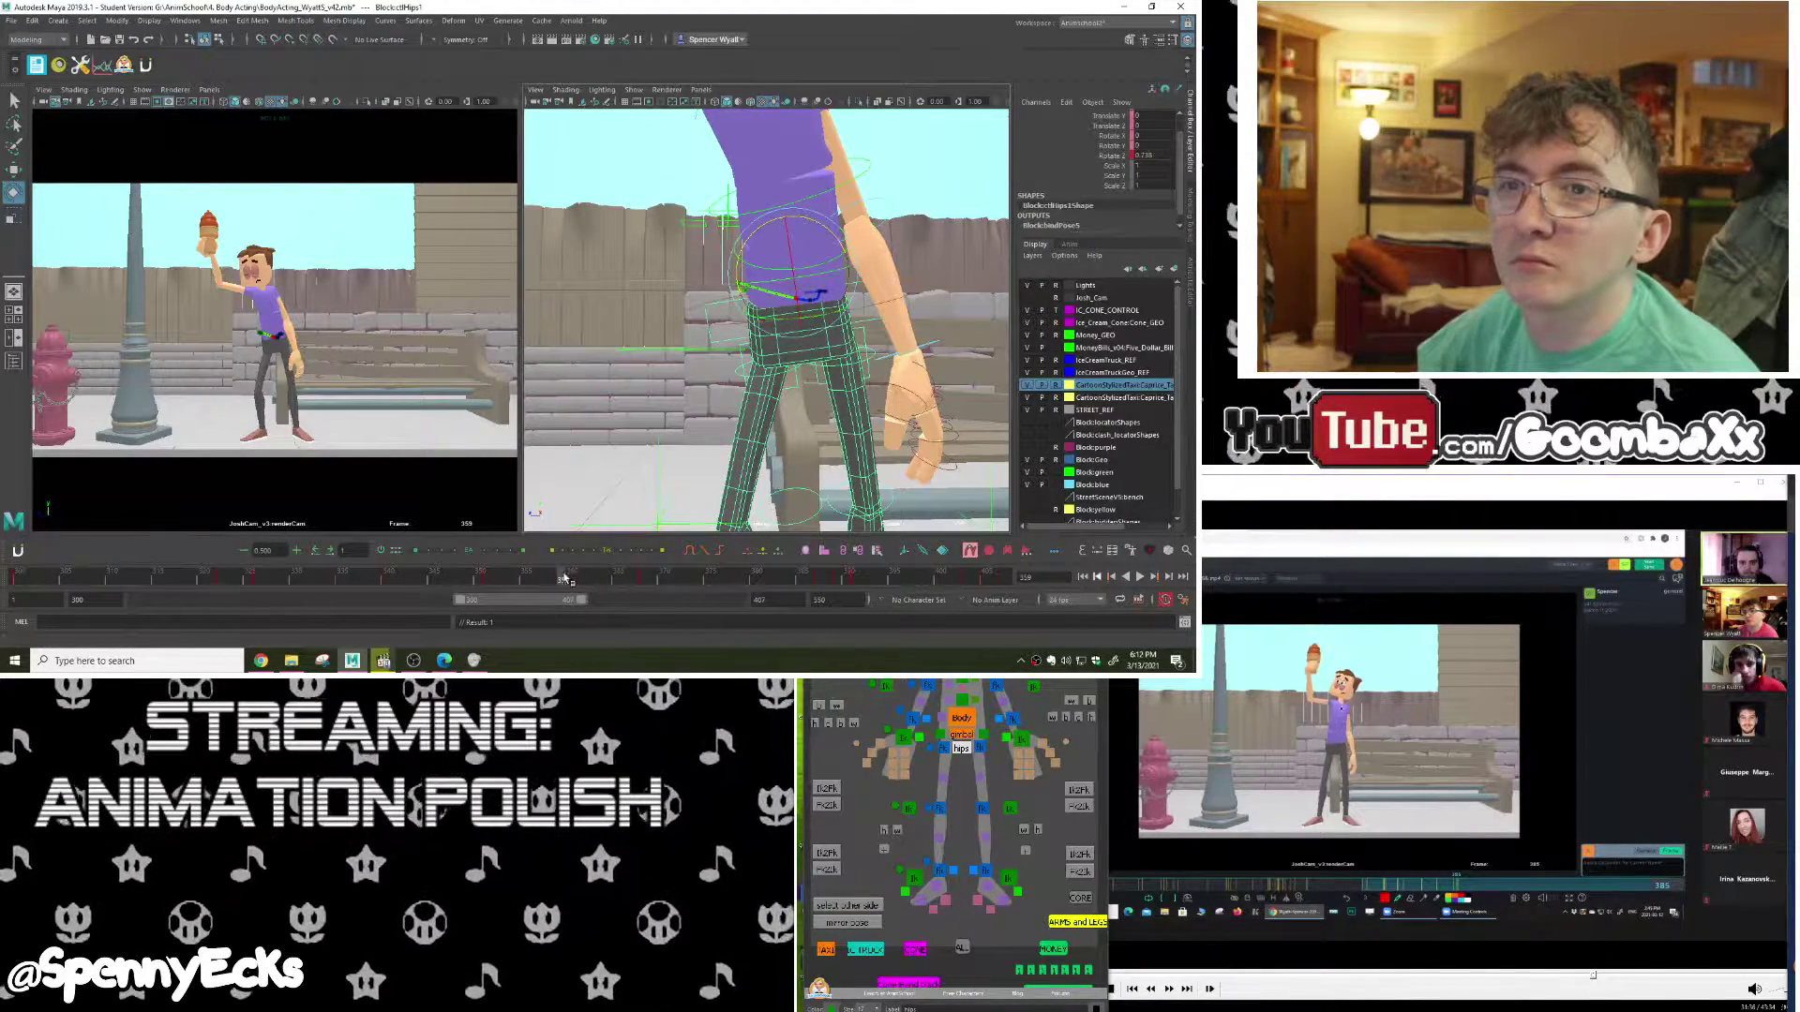
pyautogui.moveTo(563, 579); pyautogui.dragTo(587, 581)
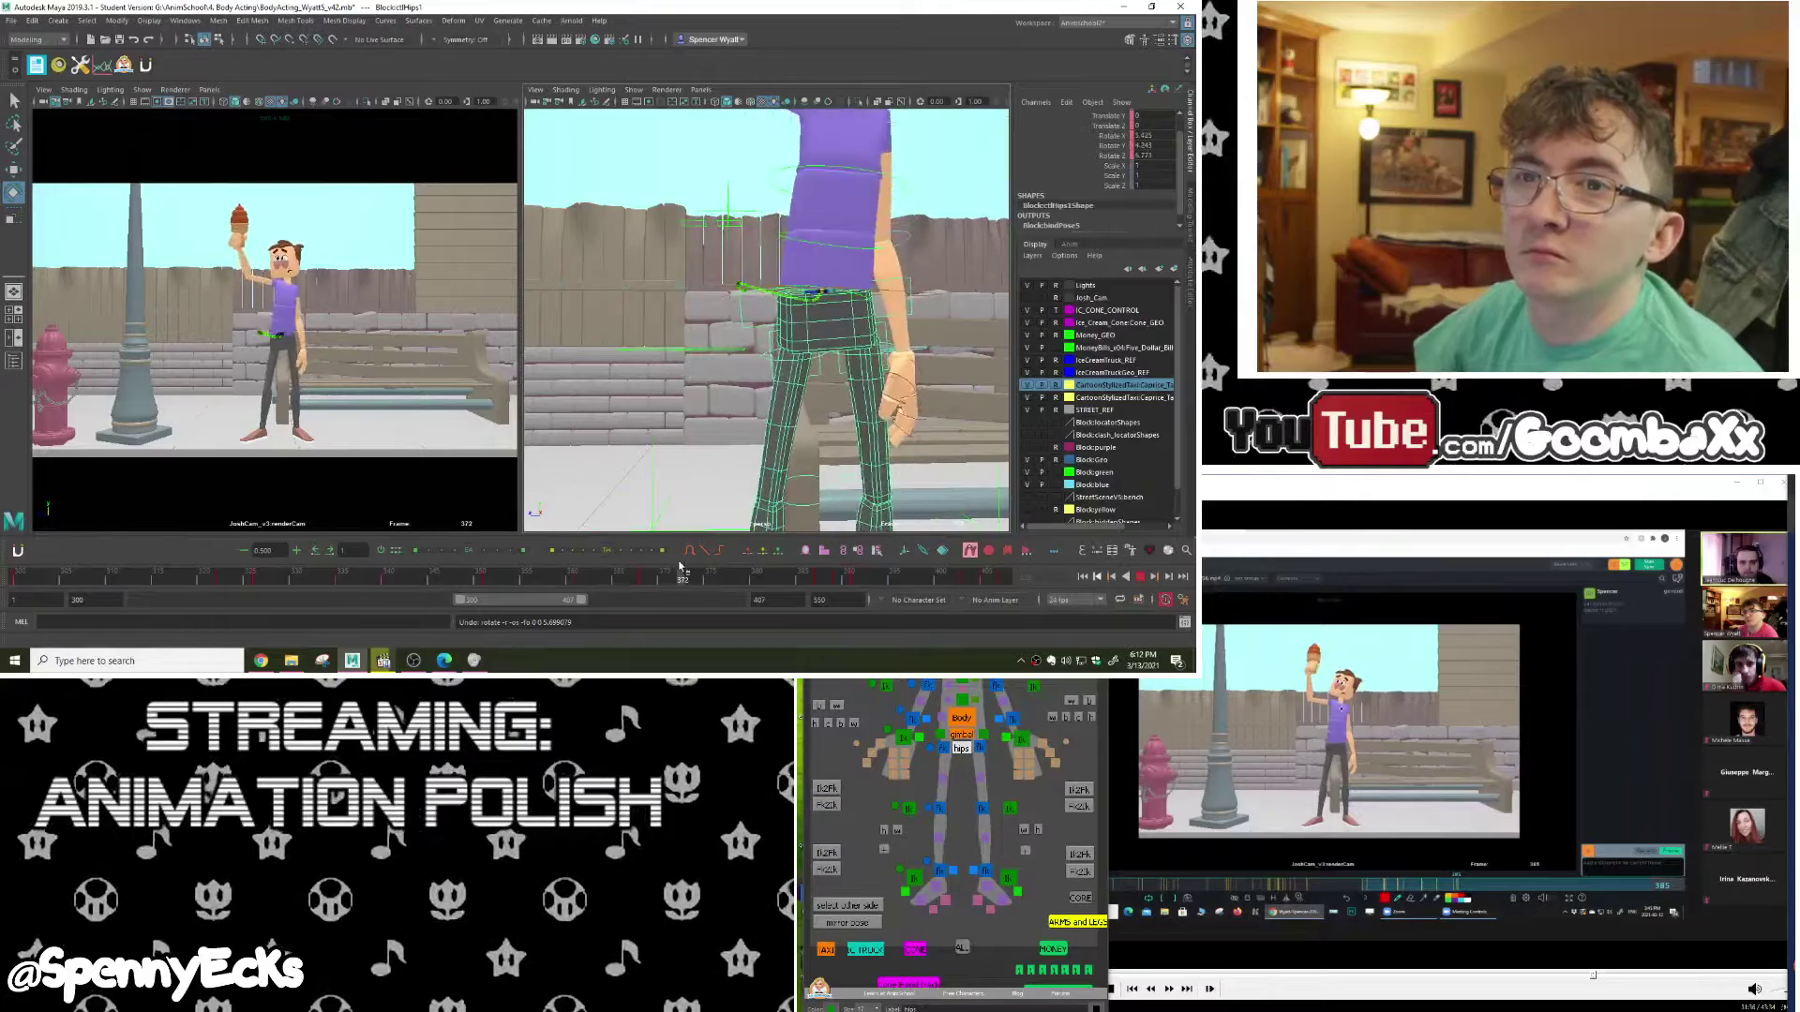
# Step: Play back and scrub the shot to frame 407 to examine the hip and torso motion
pyautogui.moveTo(401, 583); pyautogui.dragTo(630, 594)
pyautogui.click(1140, 577)
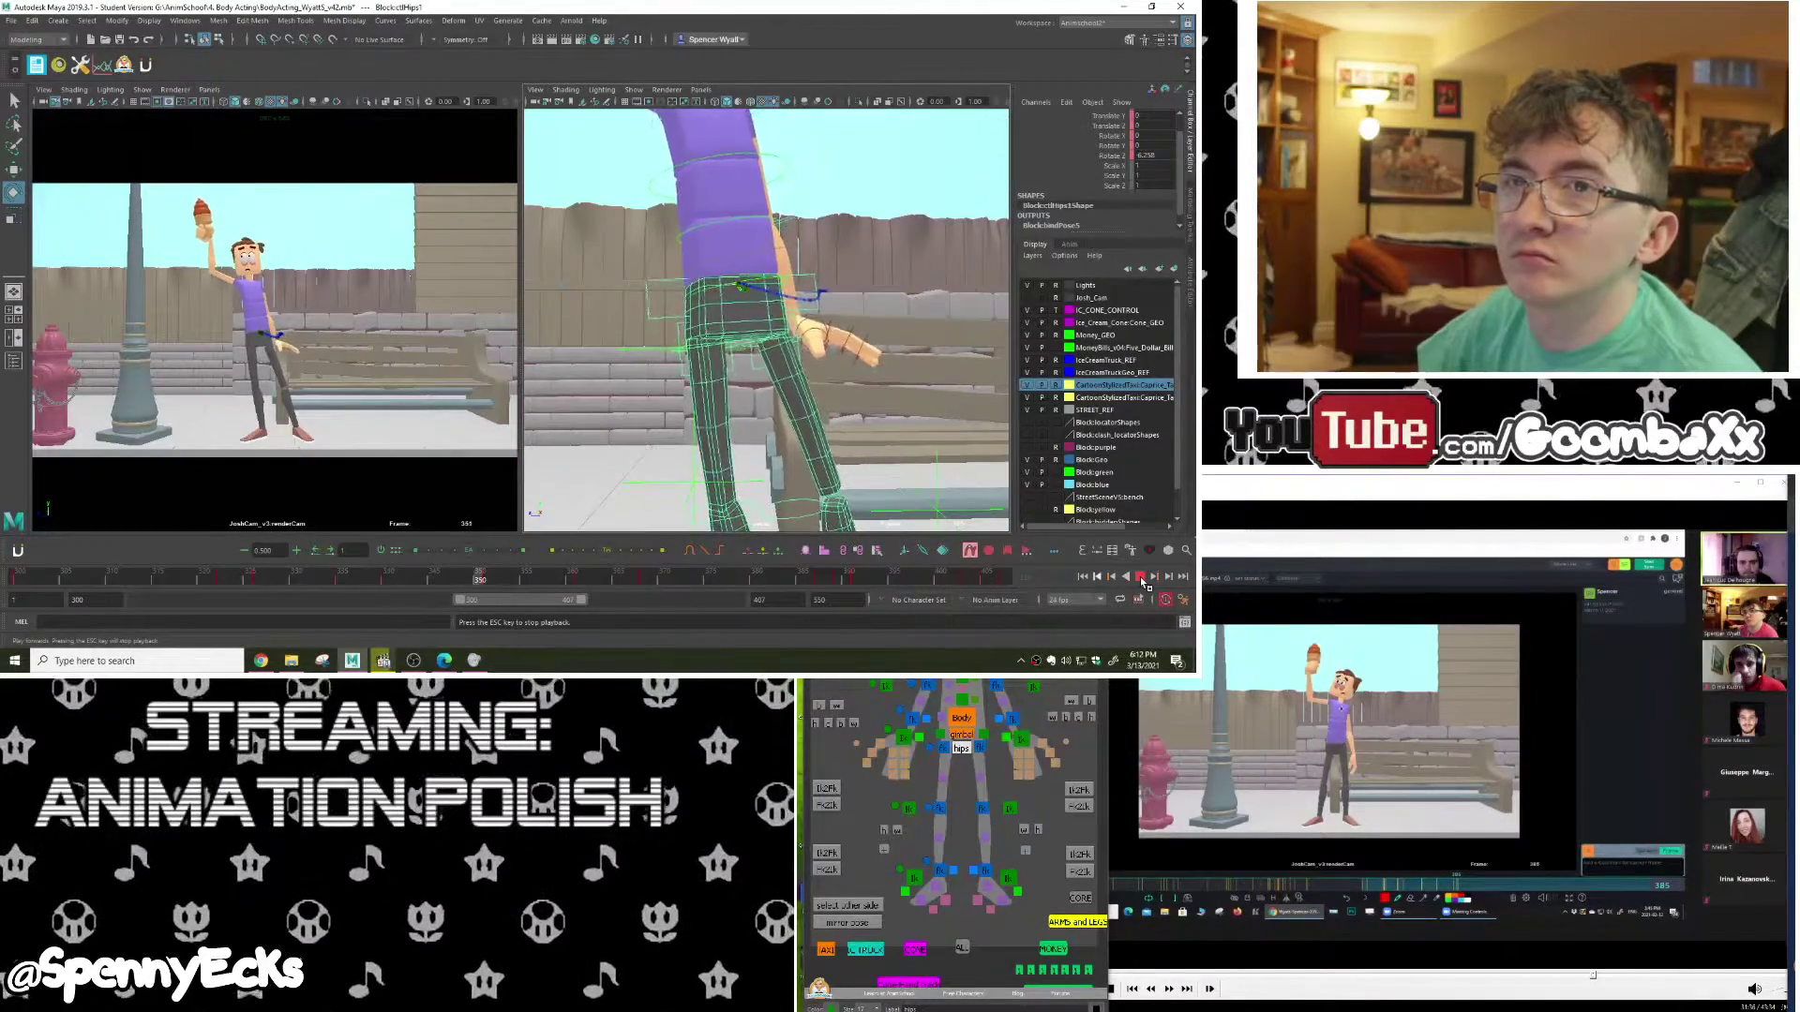
pyautogui.click(1139, 577)
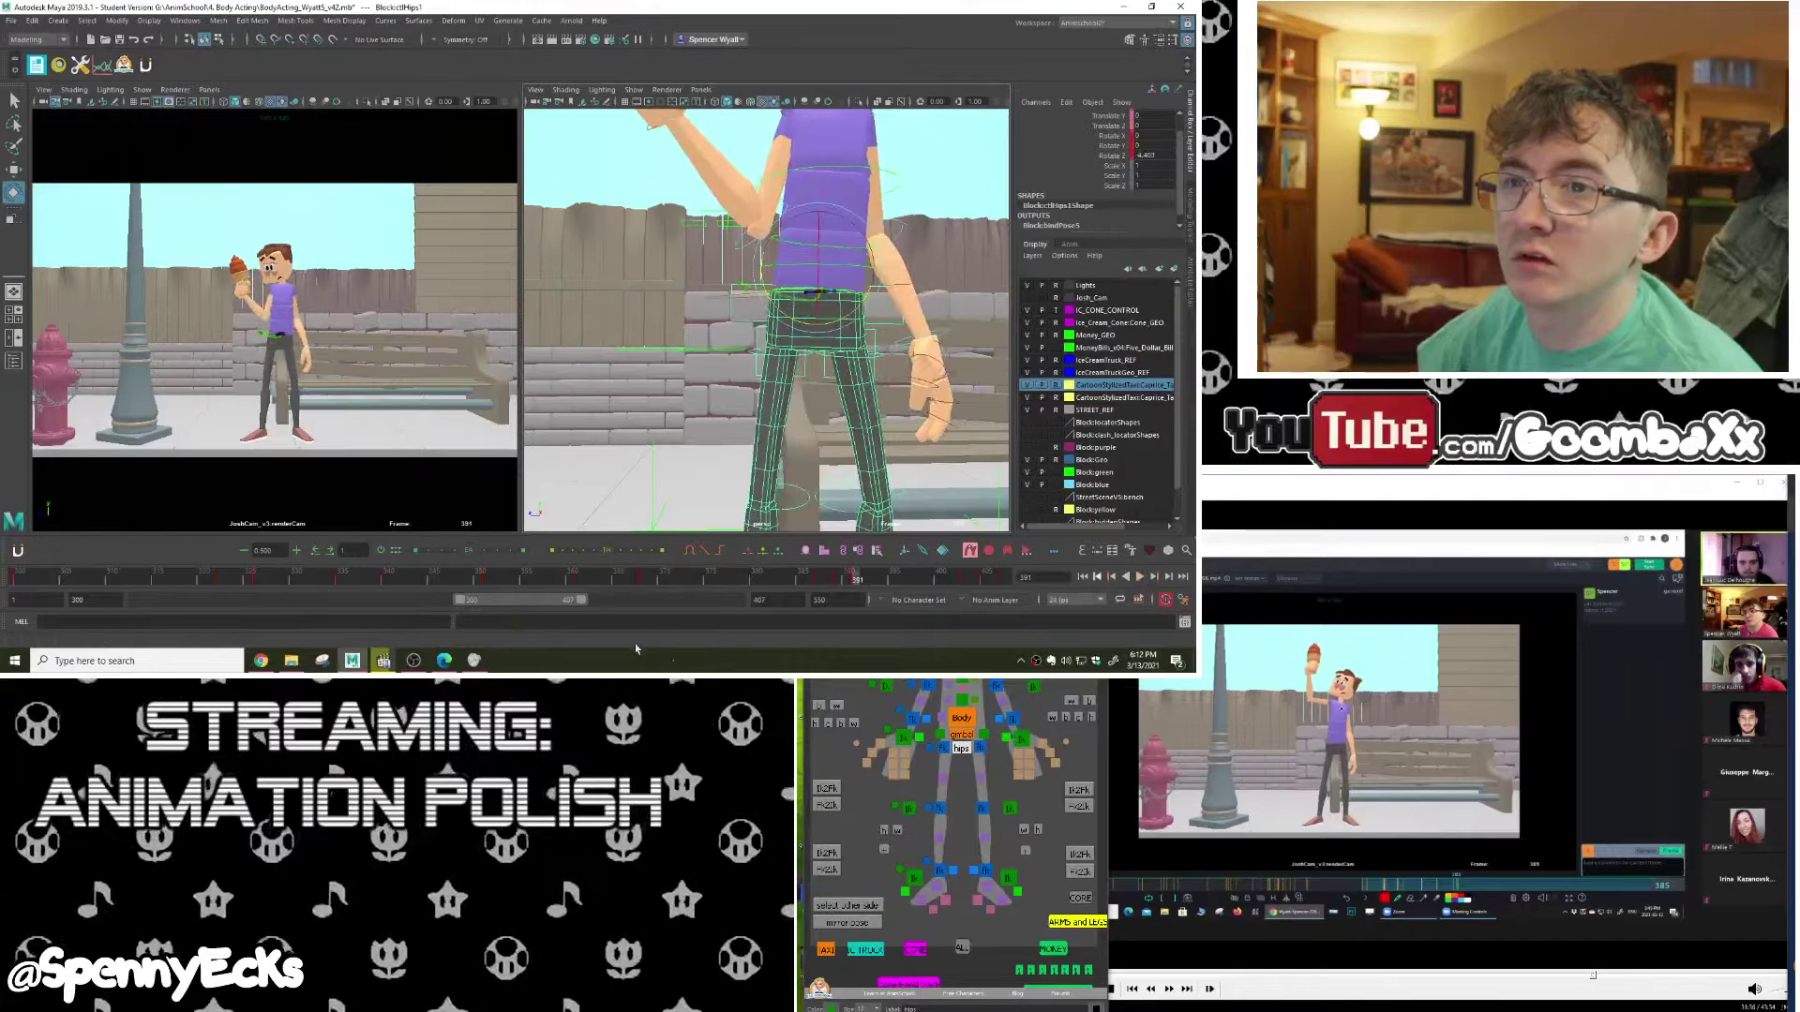
pyautogui.moveTo(469, 577)
pyautogui.mouseDown()
pyautogui.moveTo(420, 577)
pyautogui.moveTo(1048, 585)
pyautogui.moveTo(964, 581)
pyautogui.mouseUp()
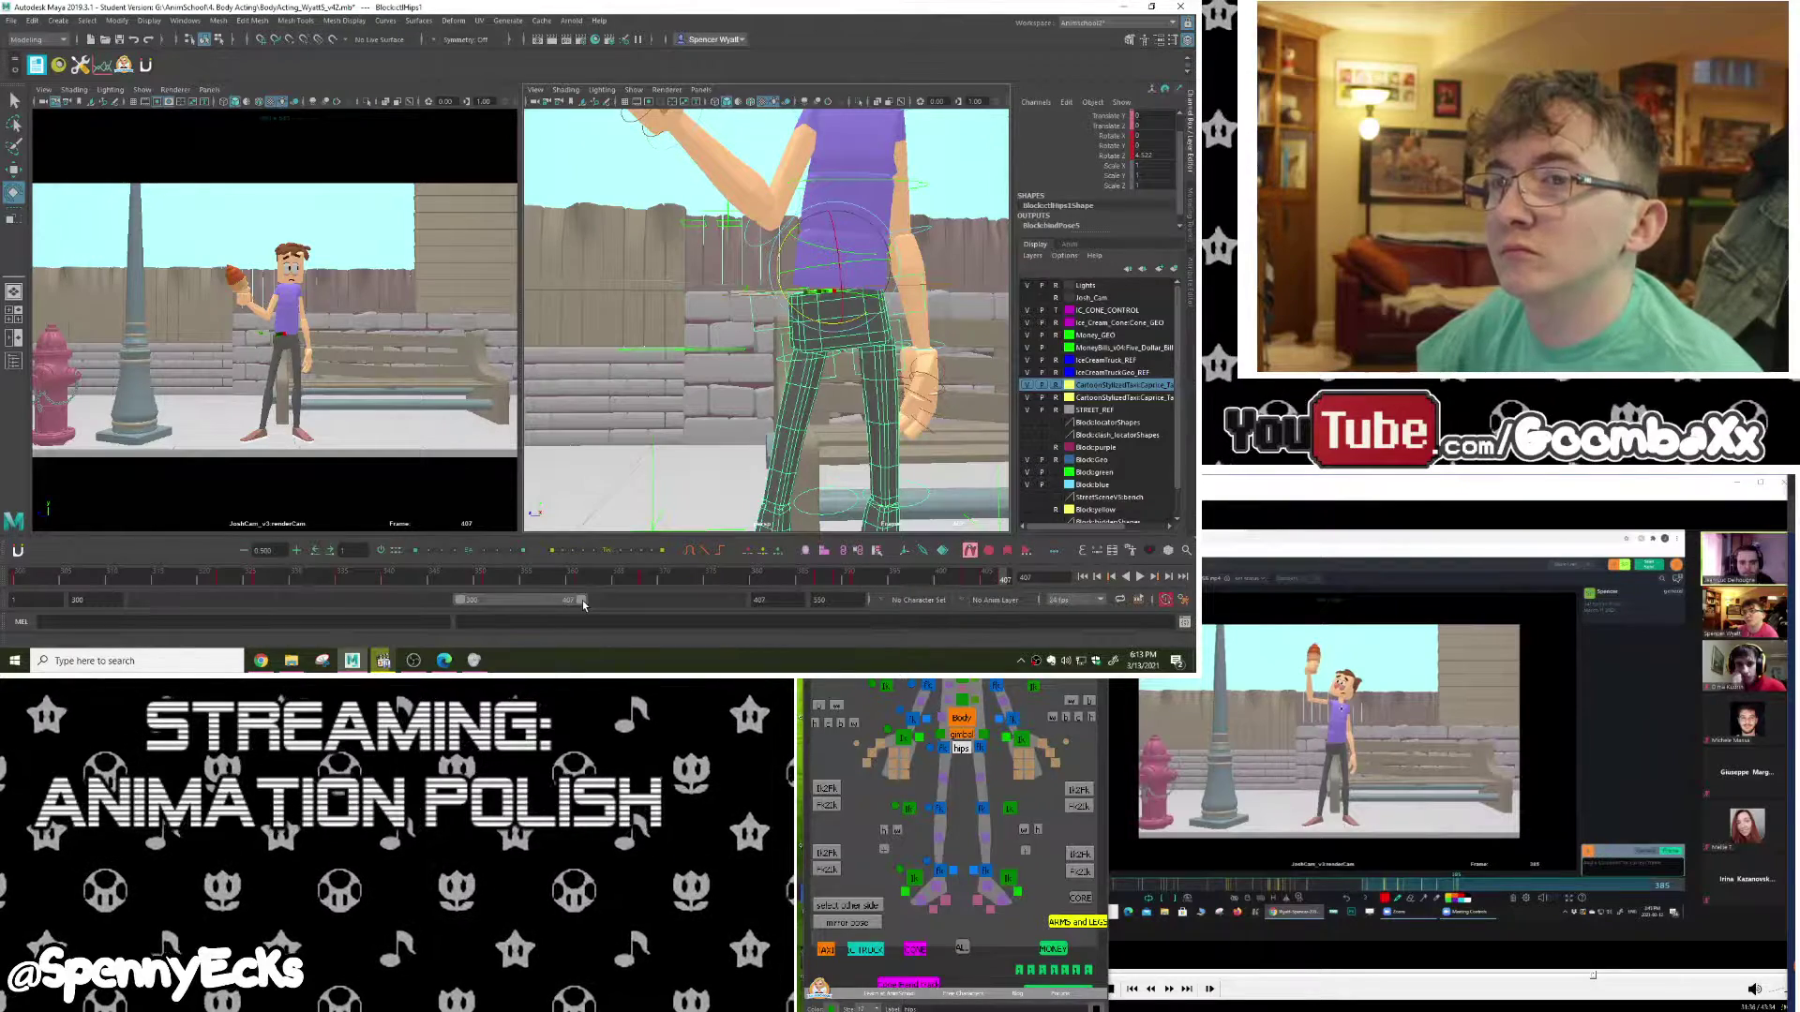
pyautogui.moveTo(582, 570); pyautogui.dragTo(708, 574)
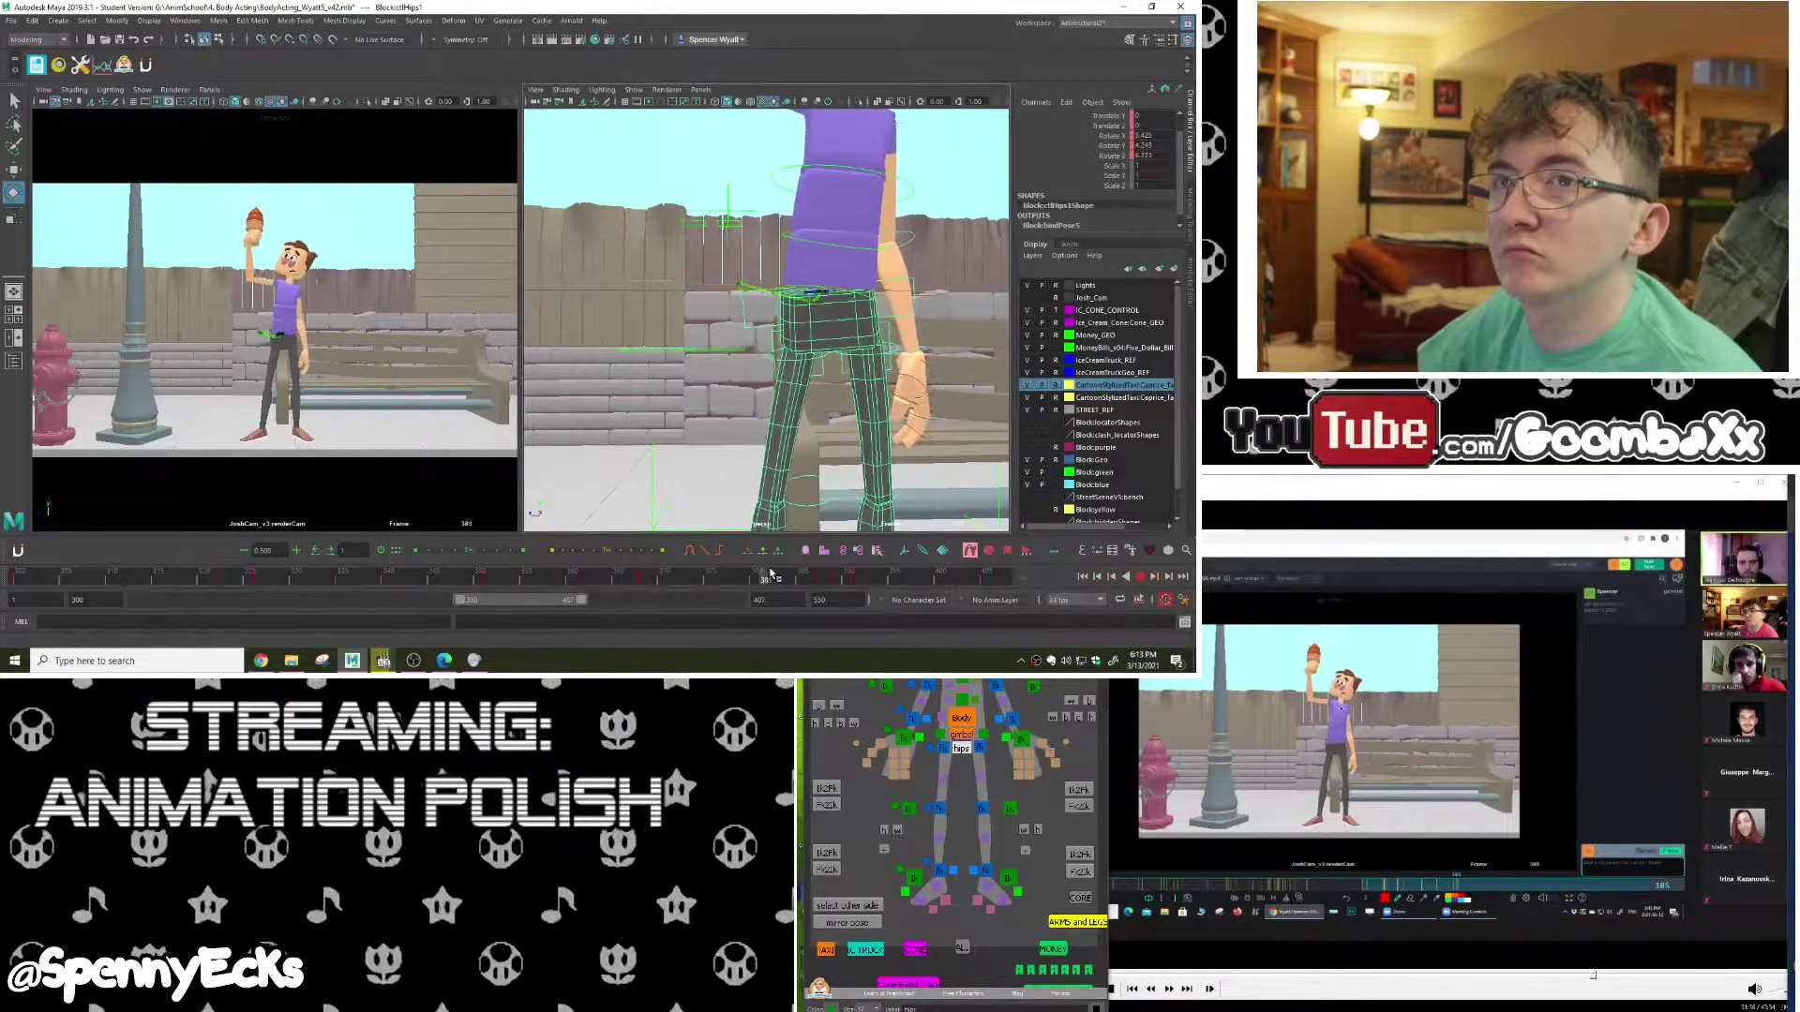
pyautogui.moveTo(817, 574); pyautogui.dragTo(536, 569)
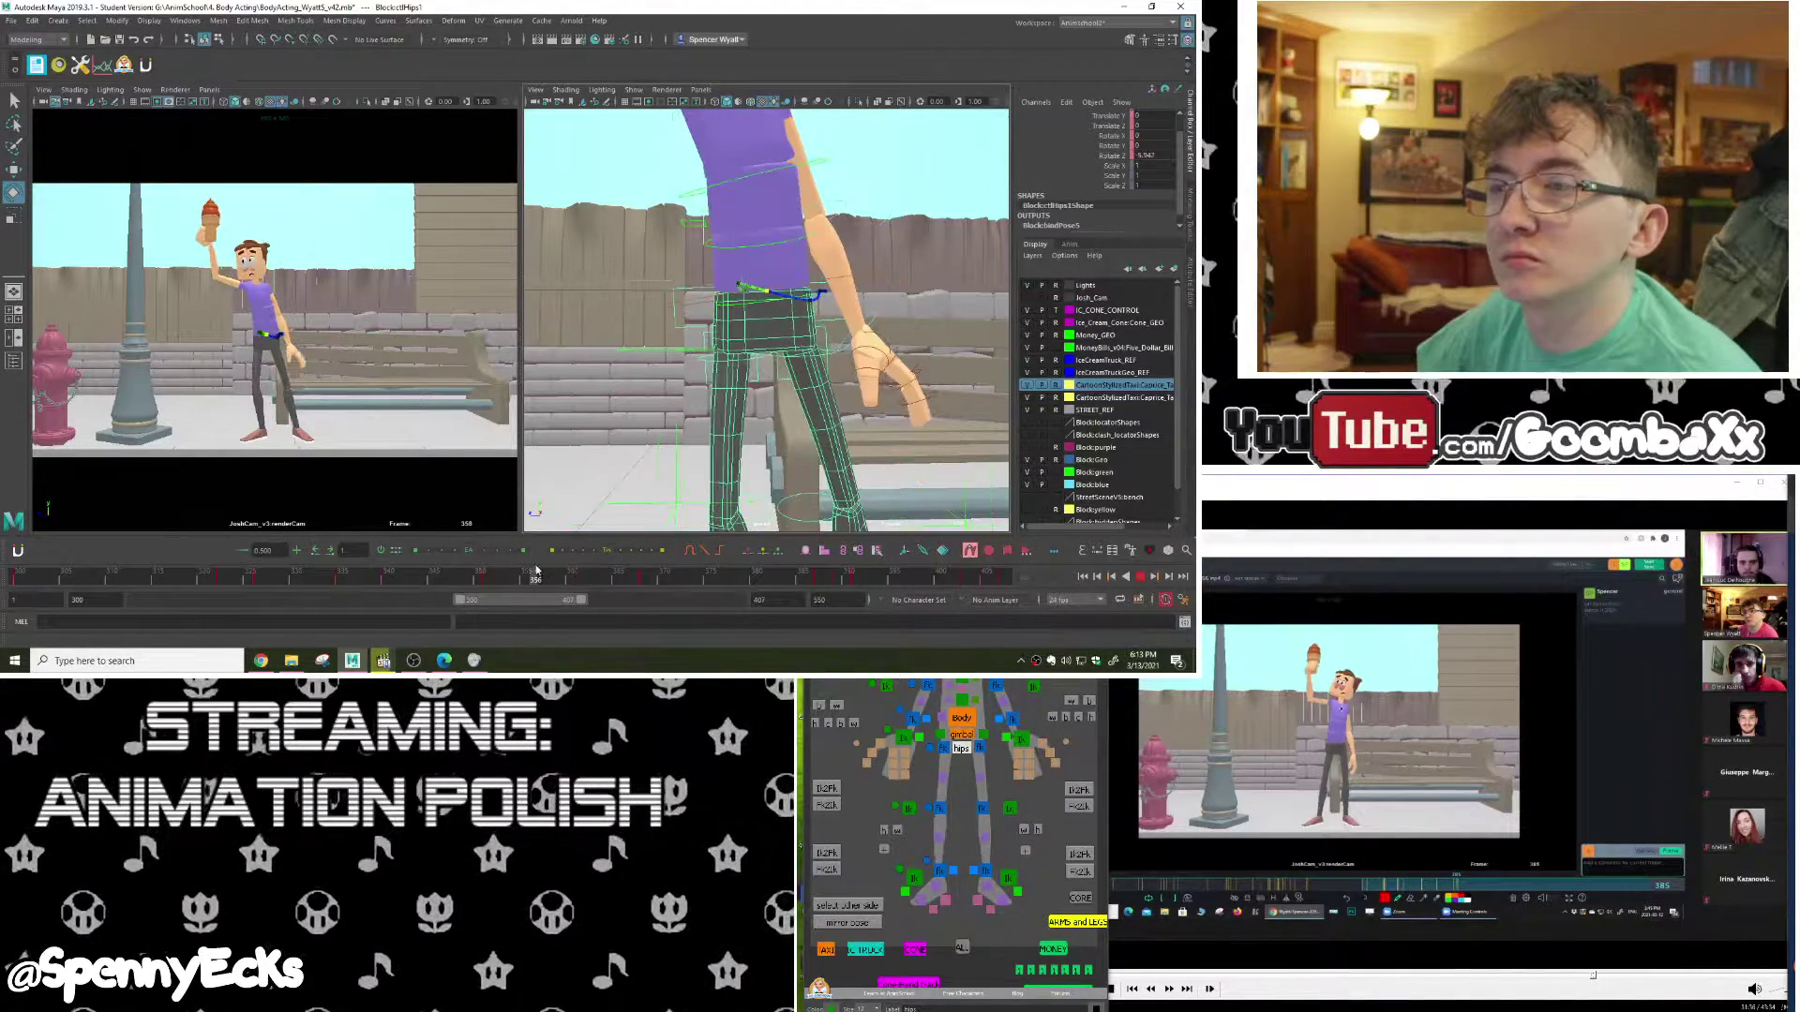
# Step: Compare the chest poses, rotate the second spine control slightly at frame 356, and play back the lean
pyautogui.click(828, 723)
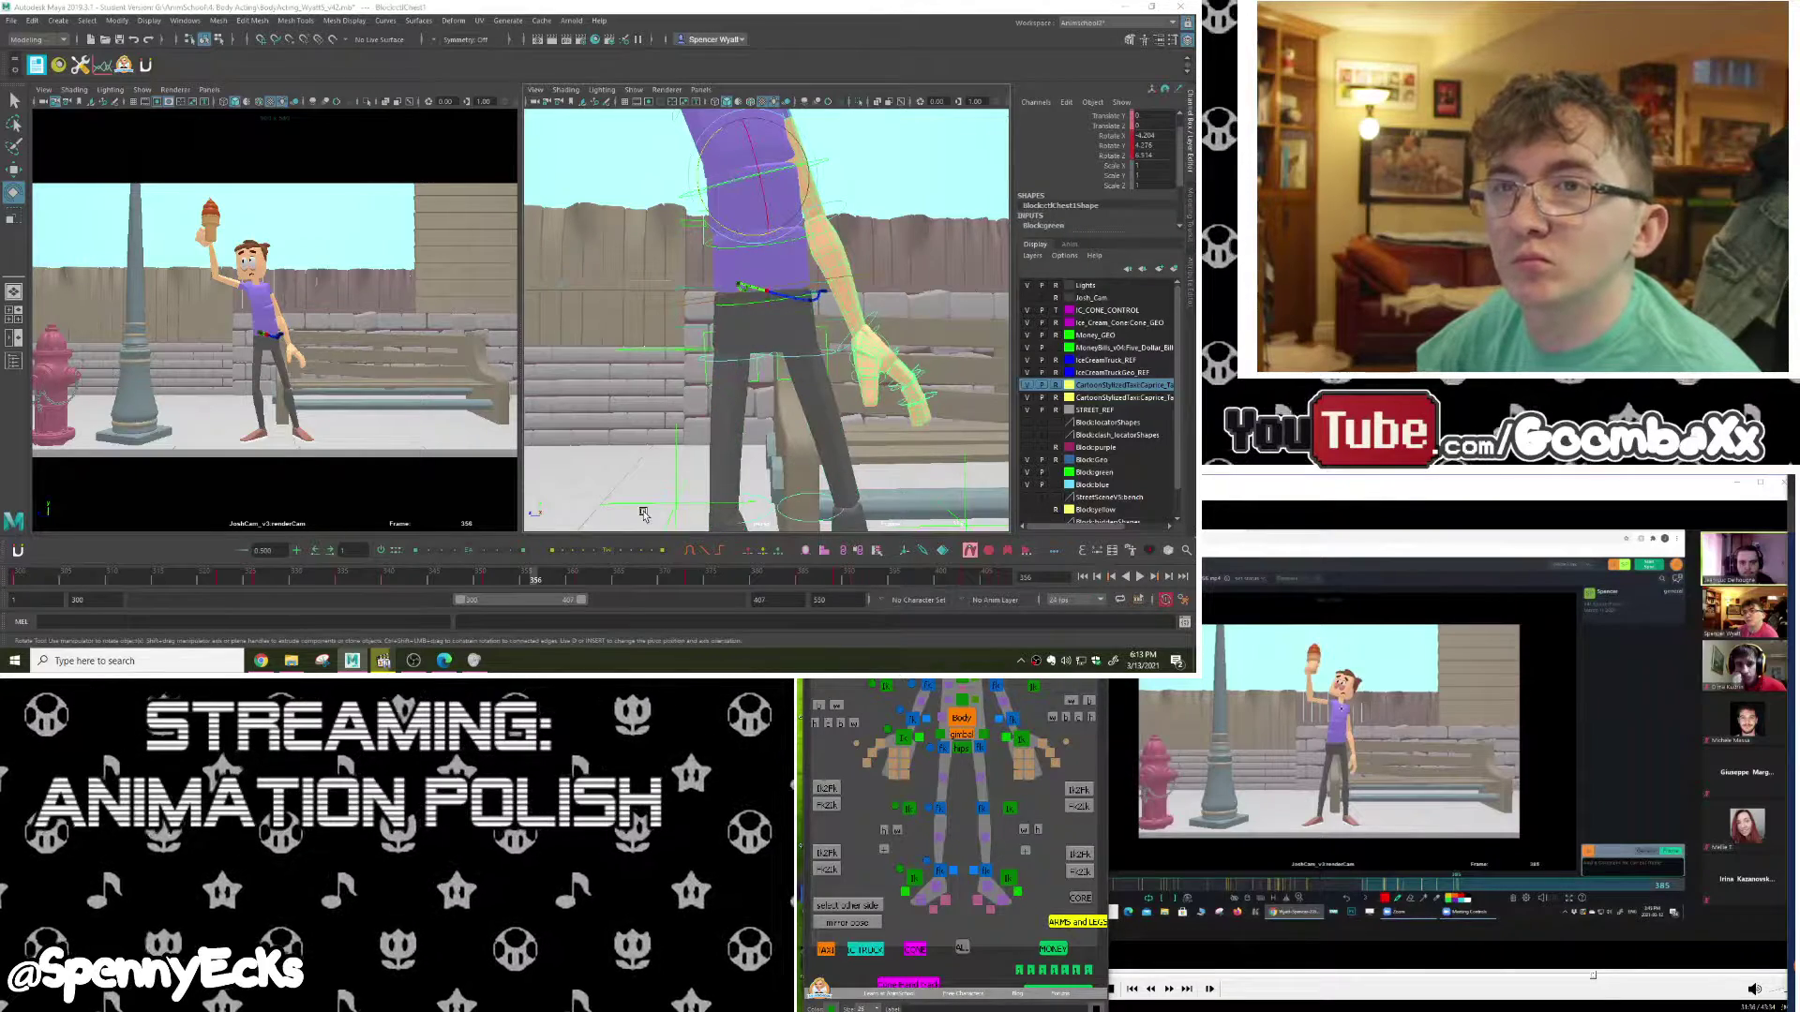
pyautogui.click(486, 579)
pyautogui.moveTo(486, 579); pyautogui.dragTo(535, 581)
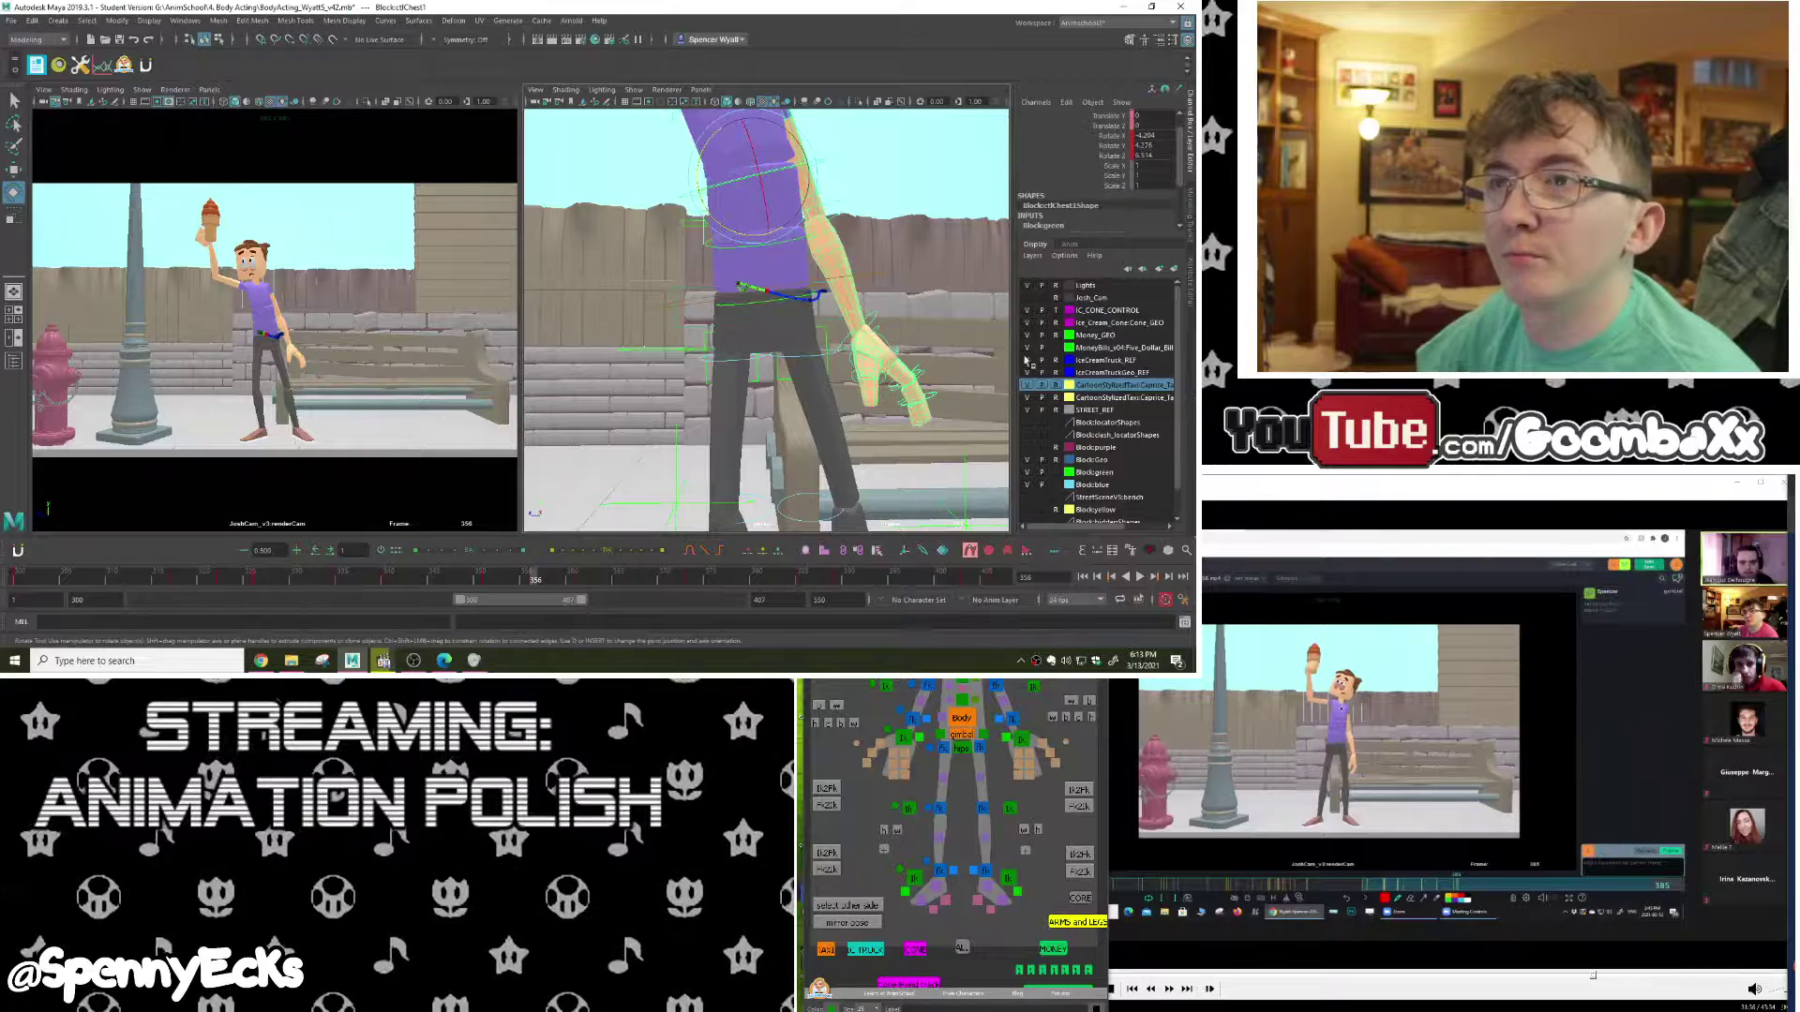
pyautogui.click(790, 191)
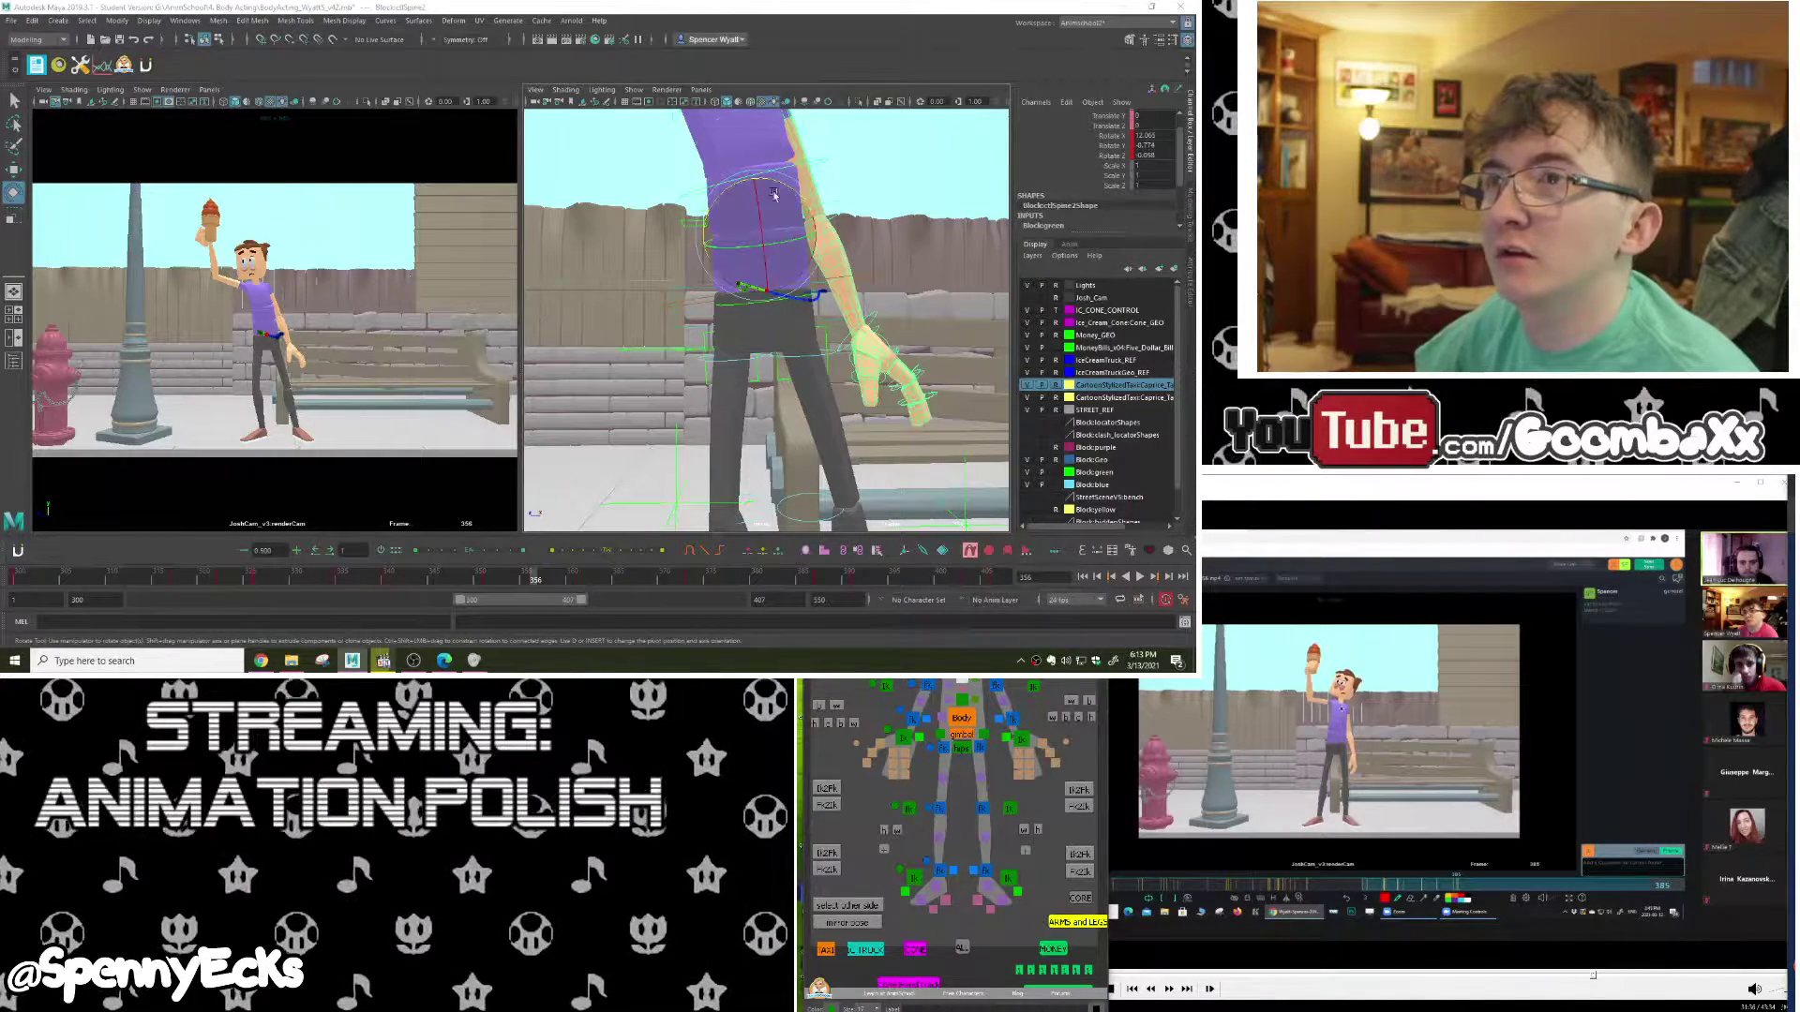
pyautogui.moveTo(790, 191); pyautogui.dragTo(788, 185)
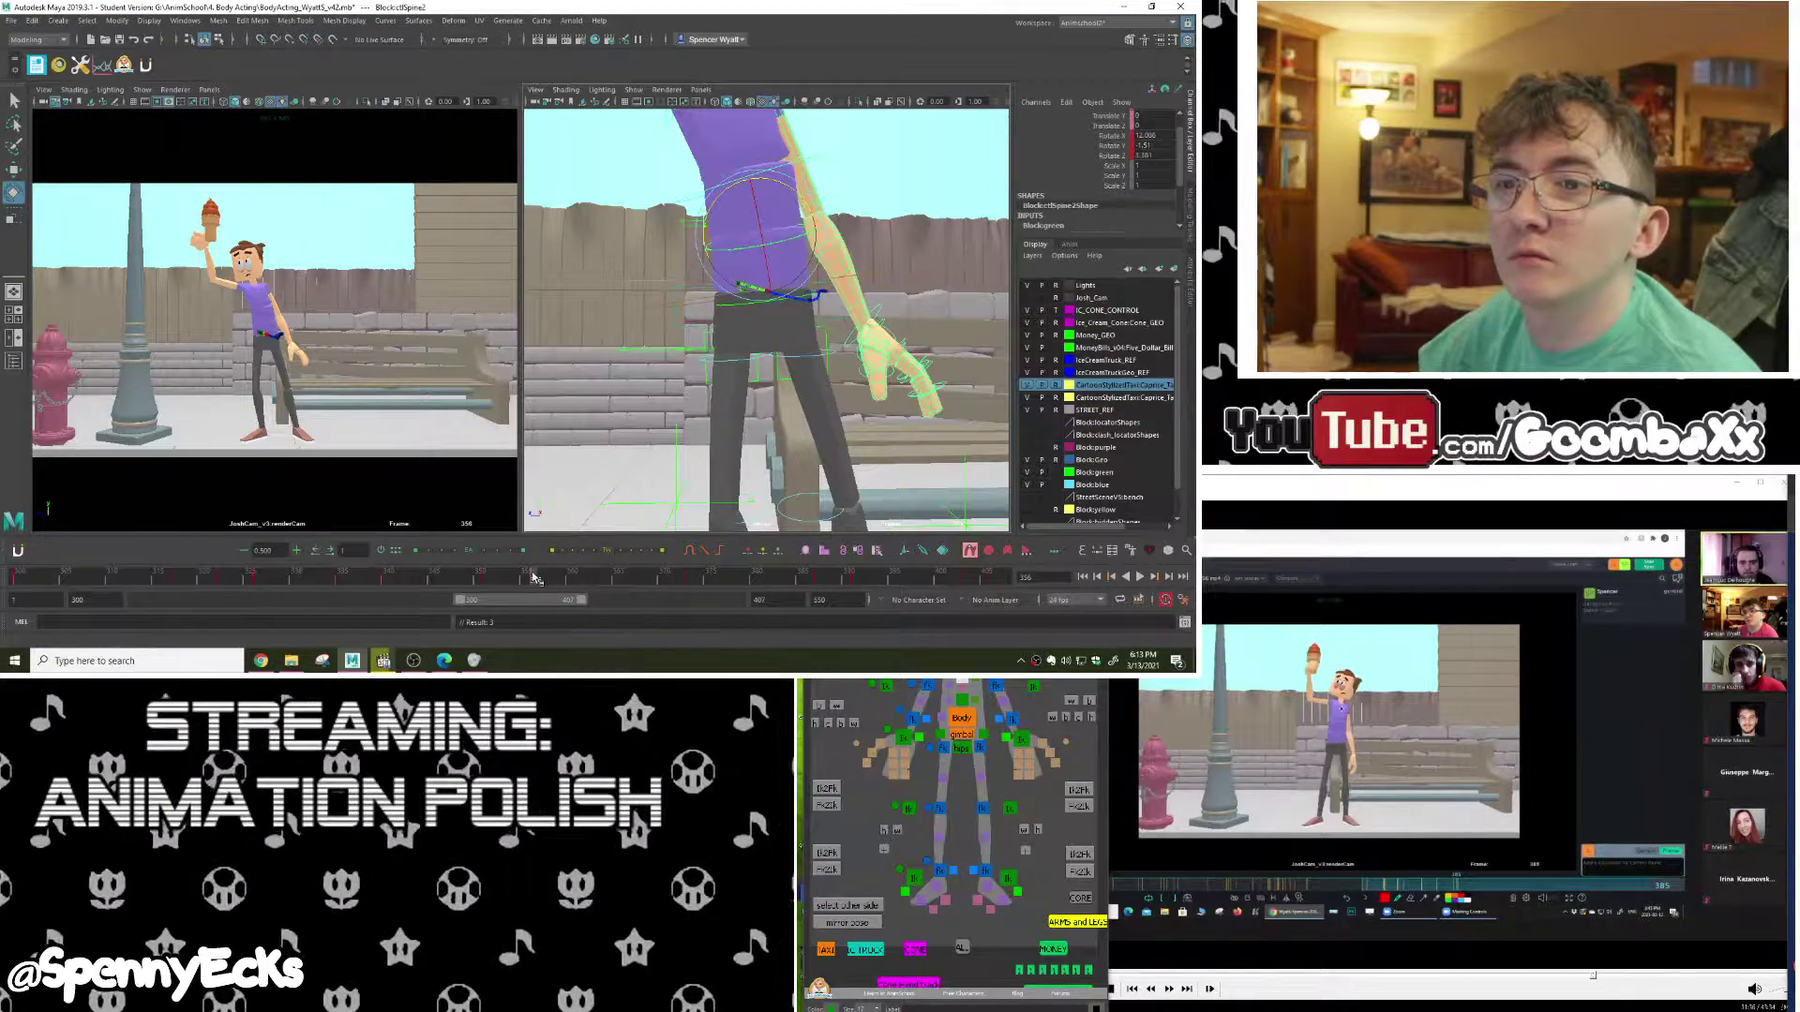
pyautogui.click(477, 576)
pyautogui.hotkey('alt', 'v')
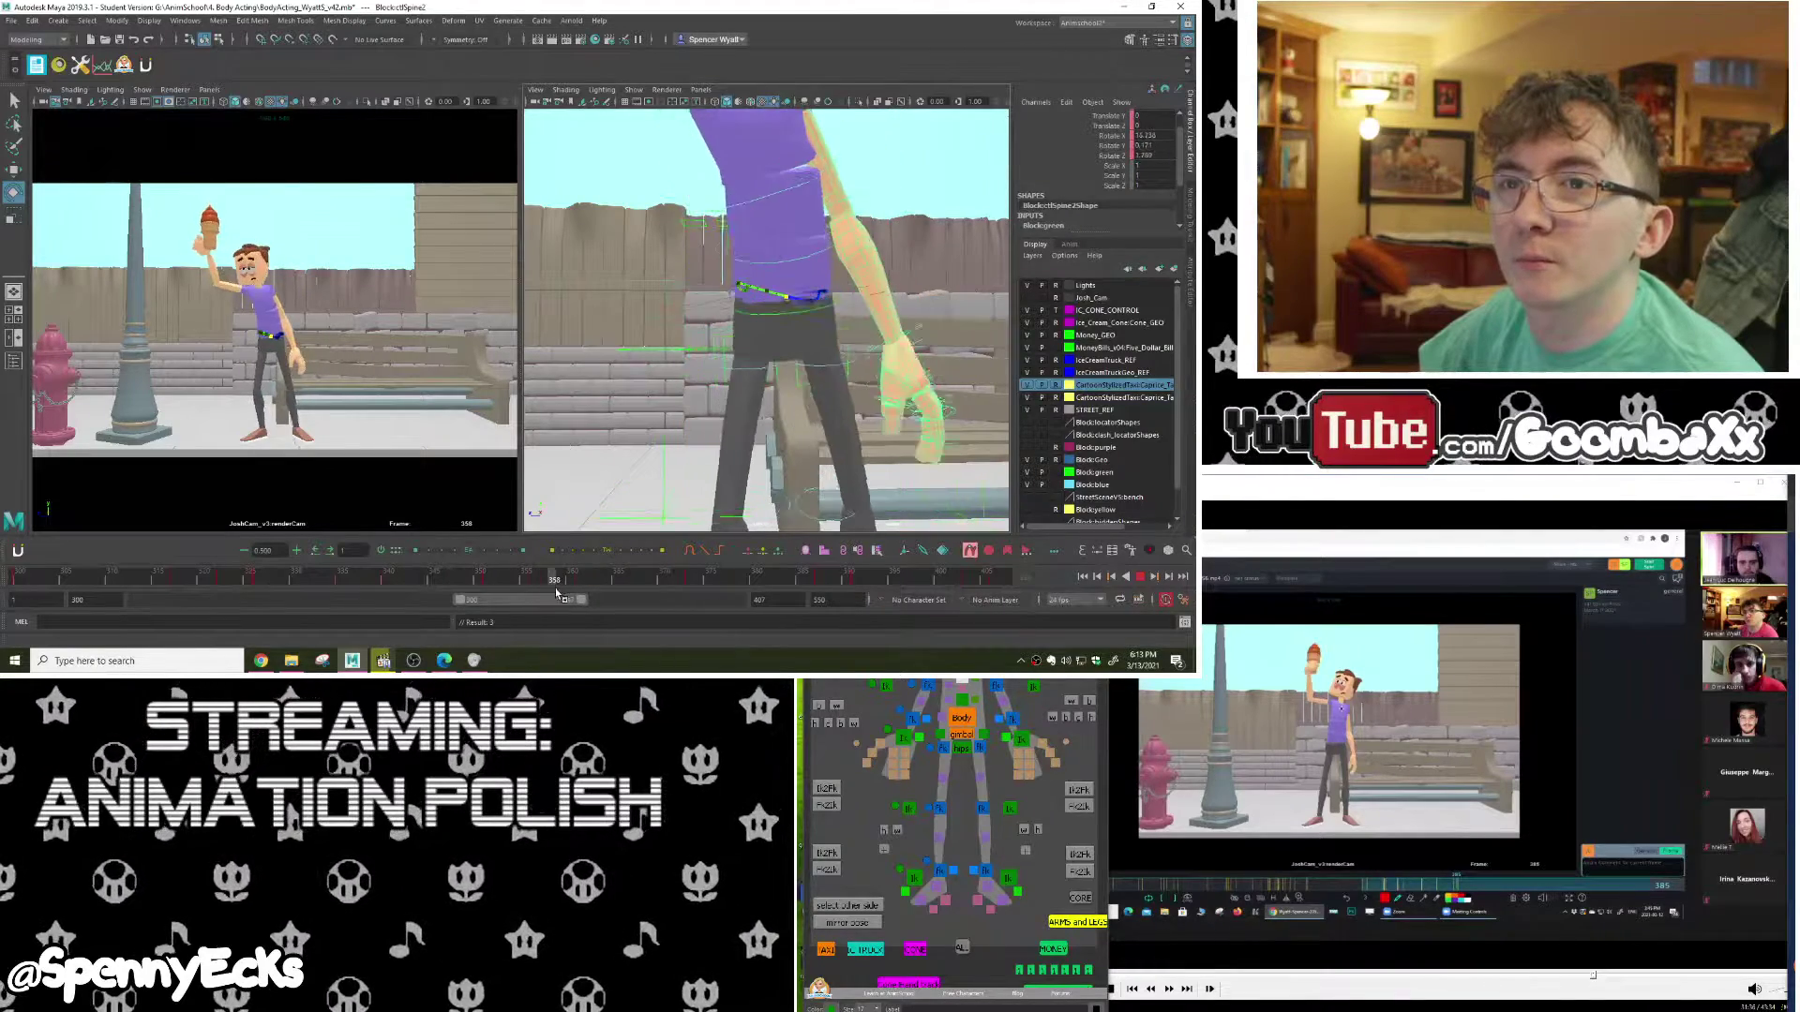
pyautogui.moveTo(627, 579)
pyautogui.mouseDown()
pyautogui.moveTo(452, 619)
pyautogui.moveTo(638, 632)
pyautogui.moveTo(420, 610)
pyautogui.moveTo(486, 567)
pyautogui.mouseUp()
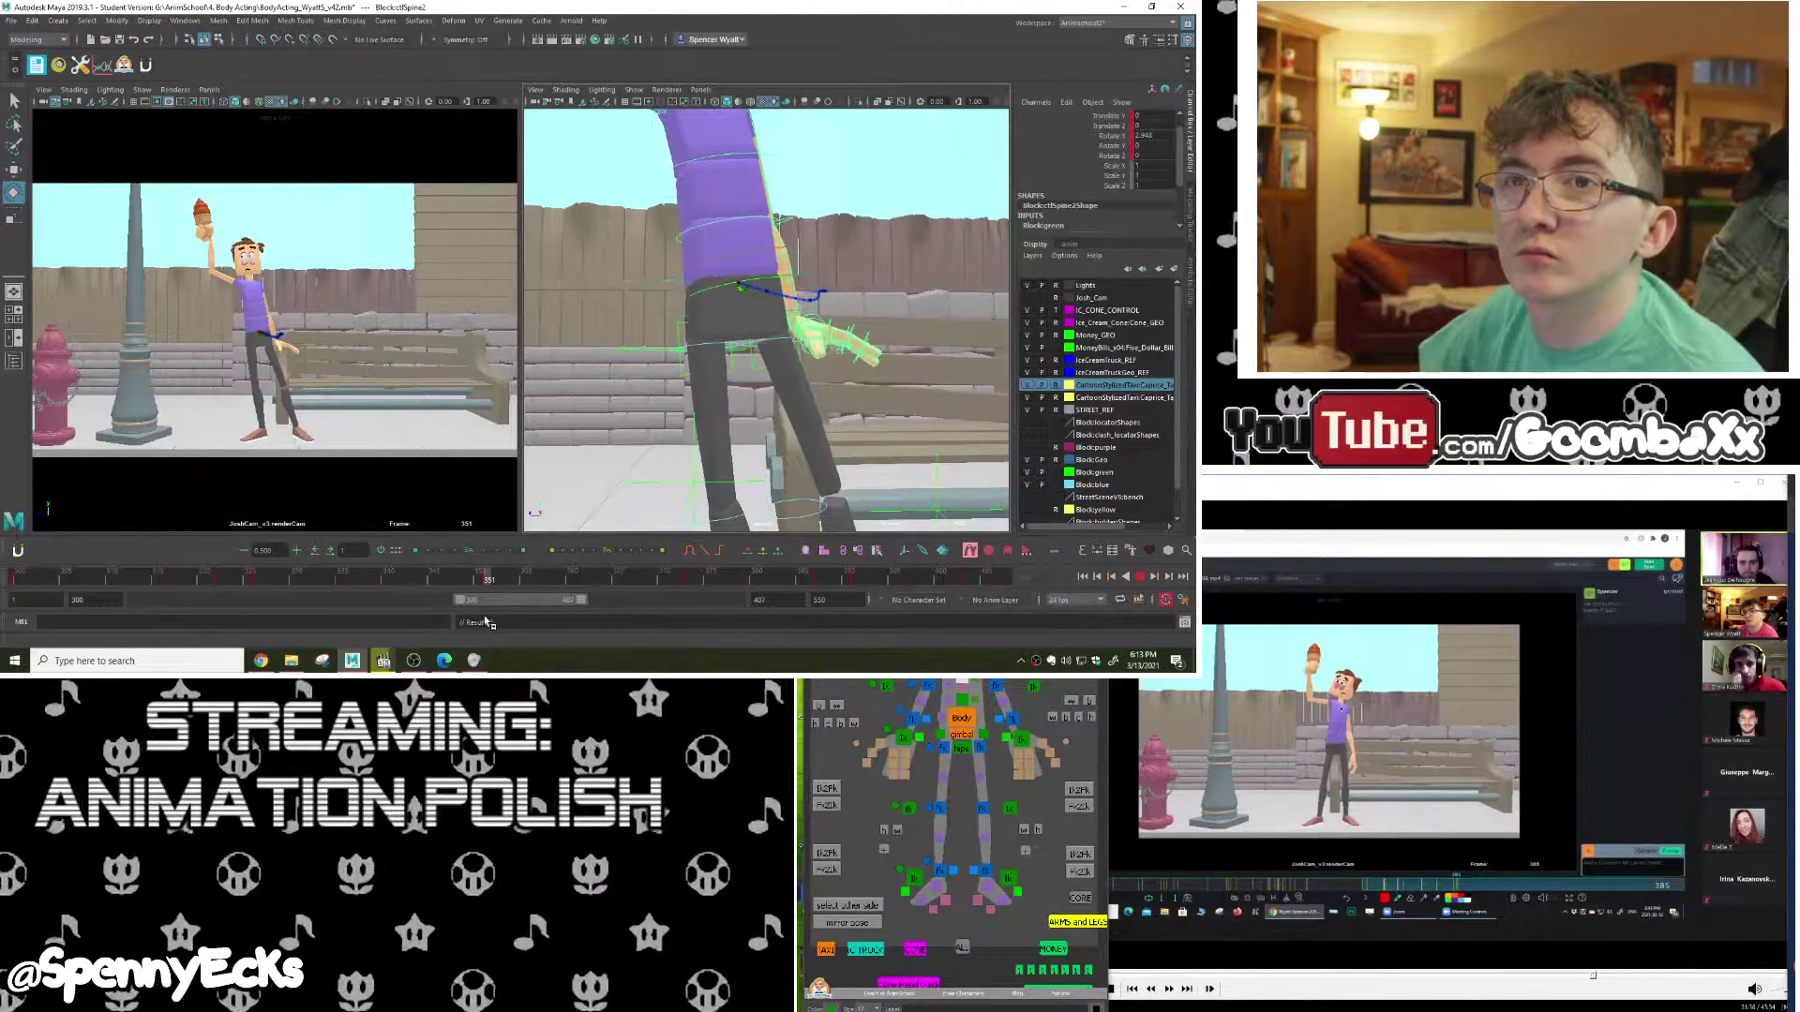
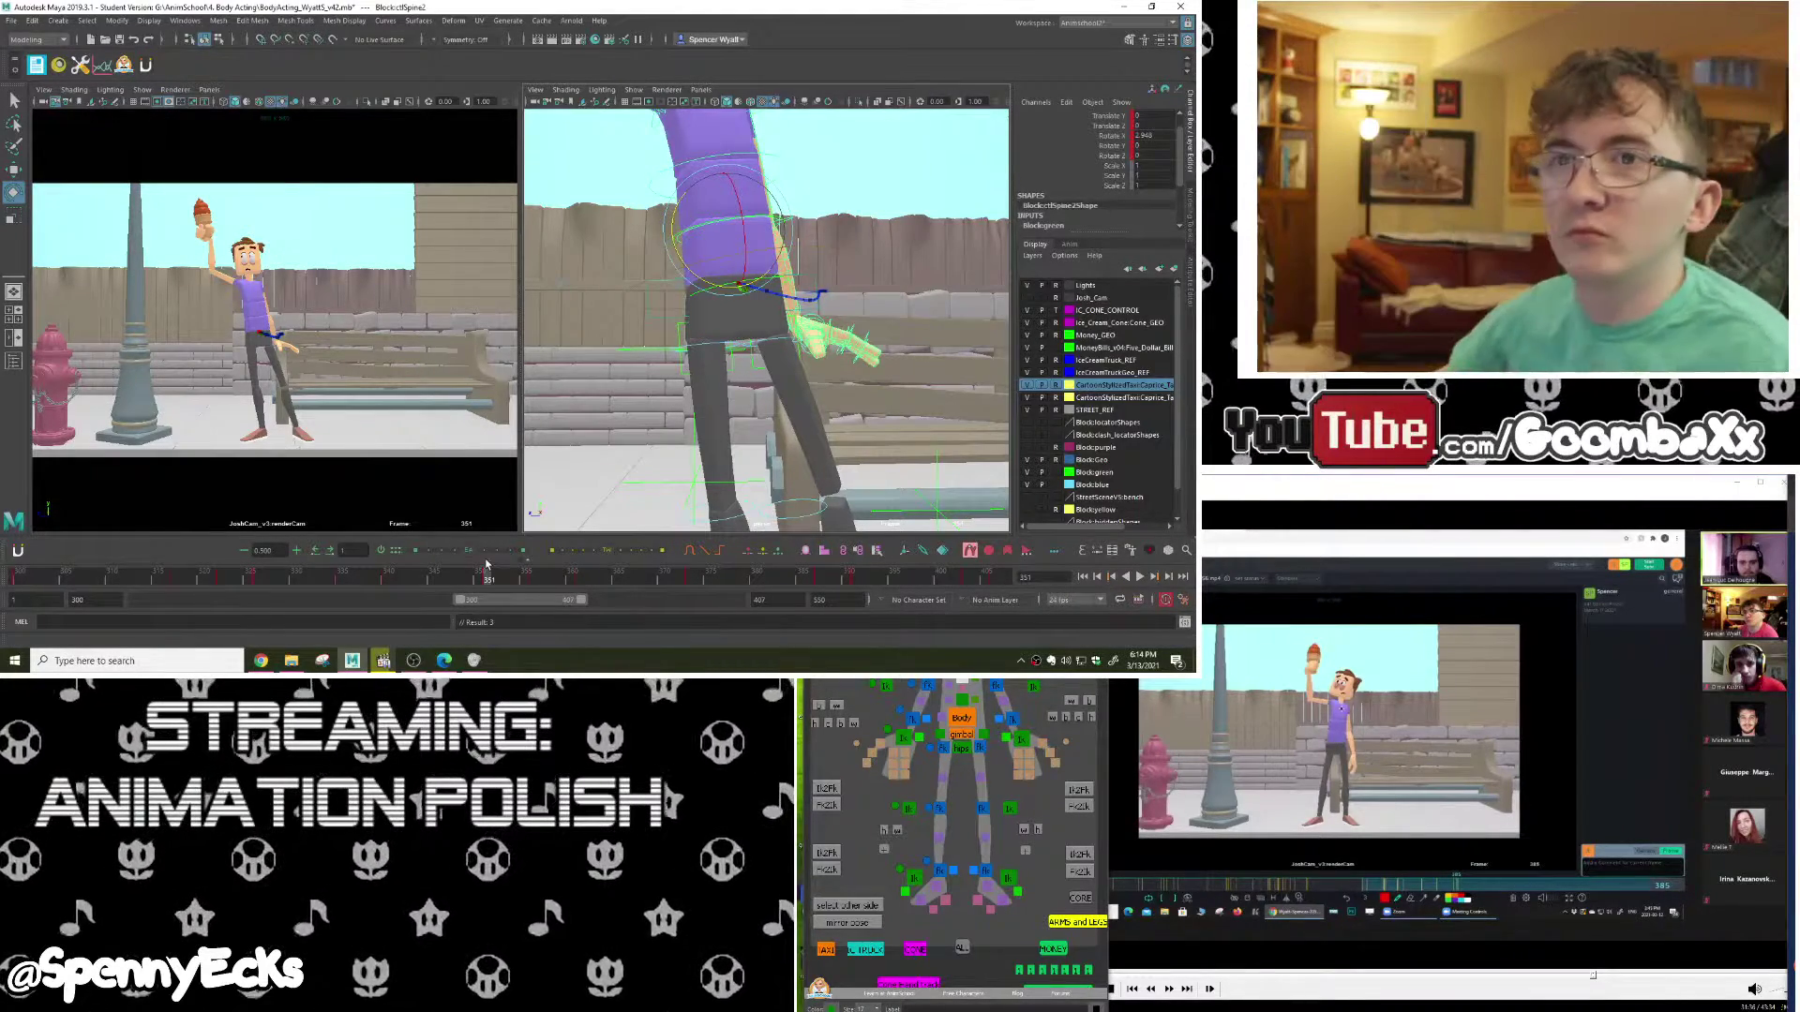
pyautogui.moveTo(489, 582); pyautogui.dragTo(537, 582)
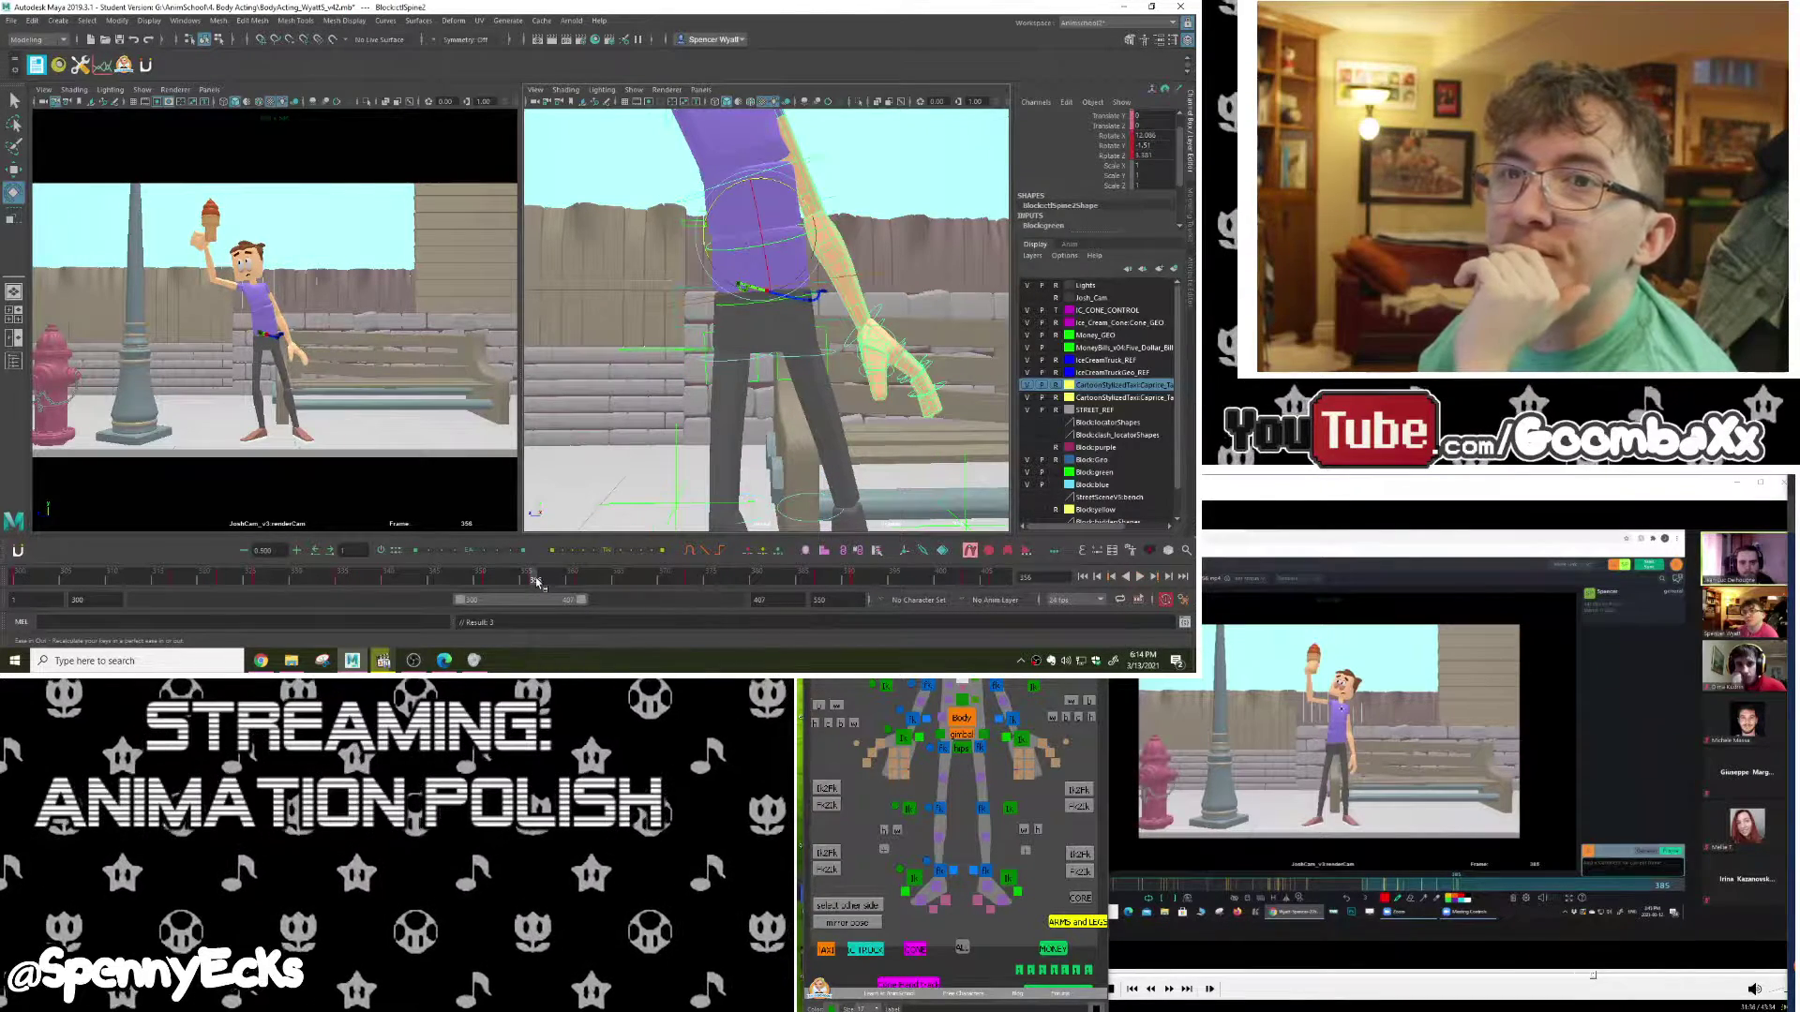
pyautogui.hotkey('alt', 'v')
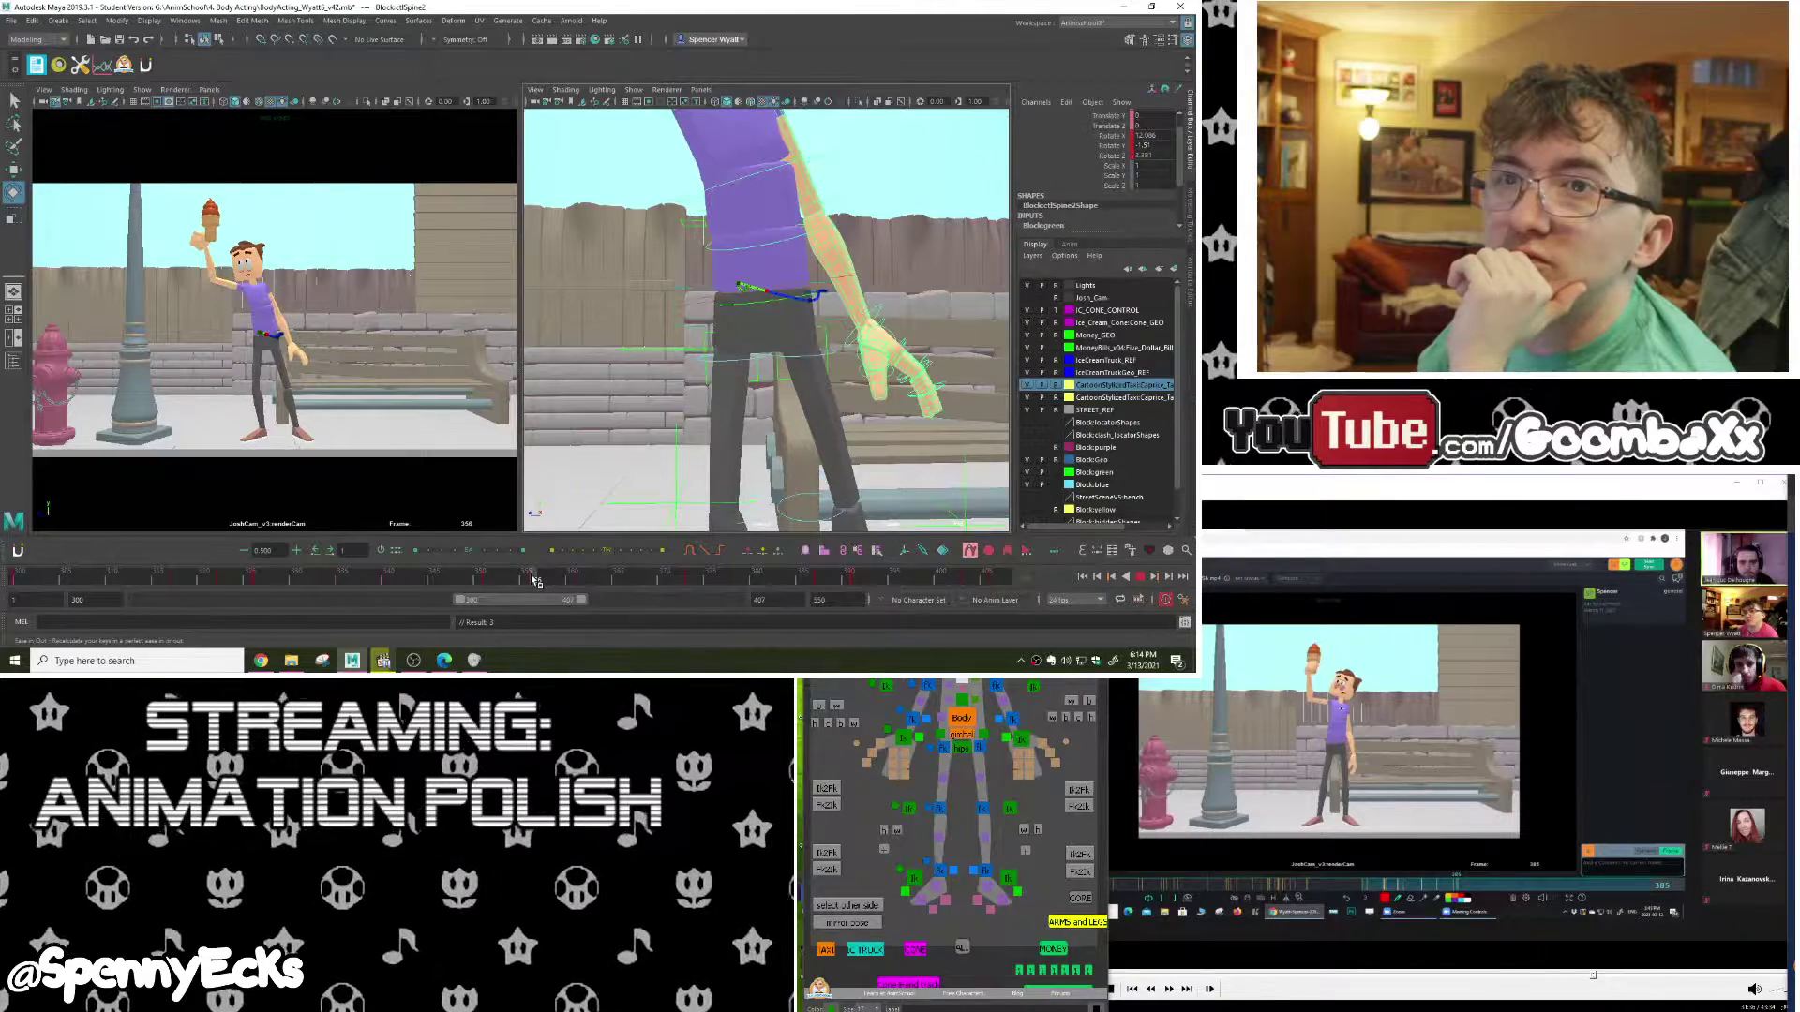
# Step: Rotate the forearm control of the raised arm at frame 356, and review the arm motion in playback
pyautogui.keyDown('alt'); pyautogui.moveTo(822, 348); pyautogui.dragTo(900, 476, button='middle'); pyautogui.keyUp('alt')
pyautogui.click(802, 363)
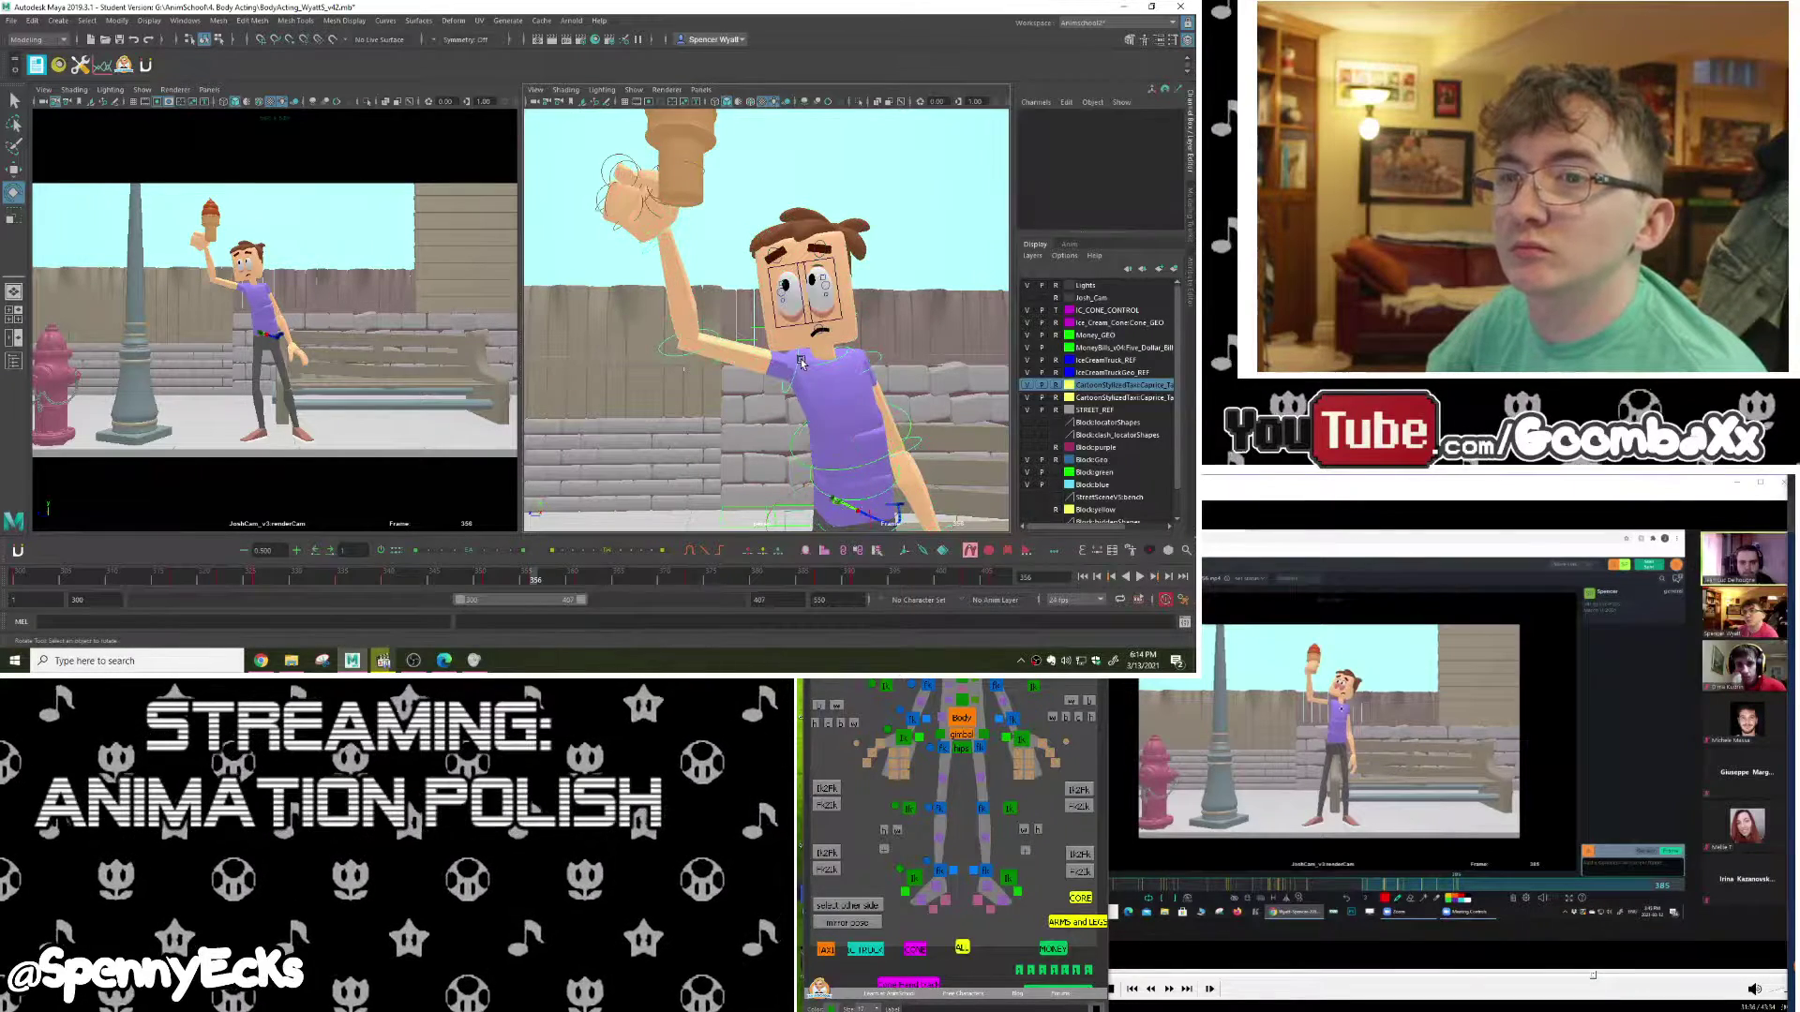
pyautogui.click(796, 373)
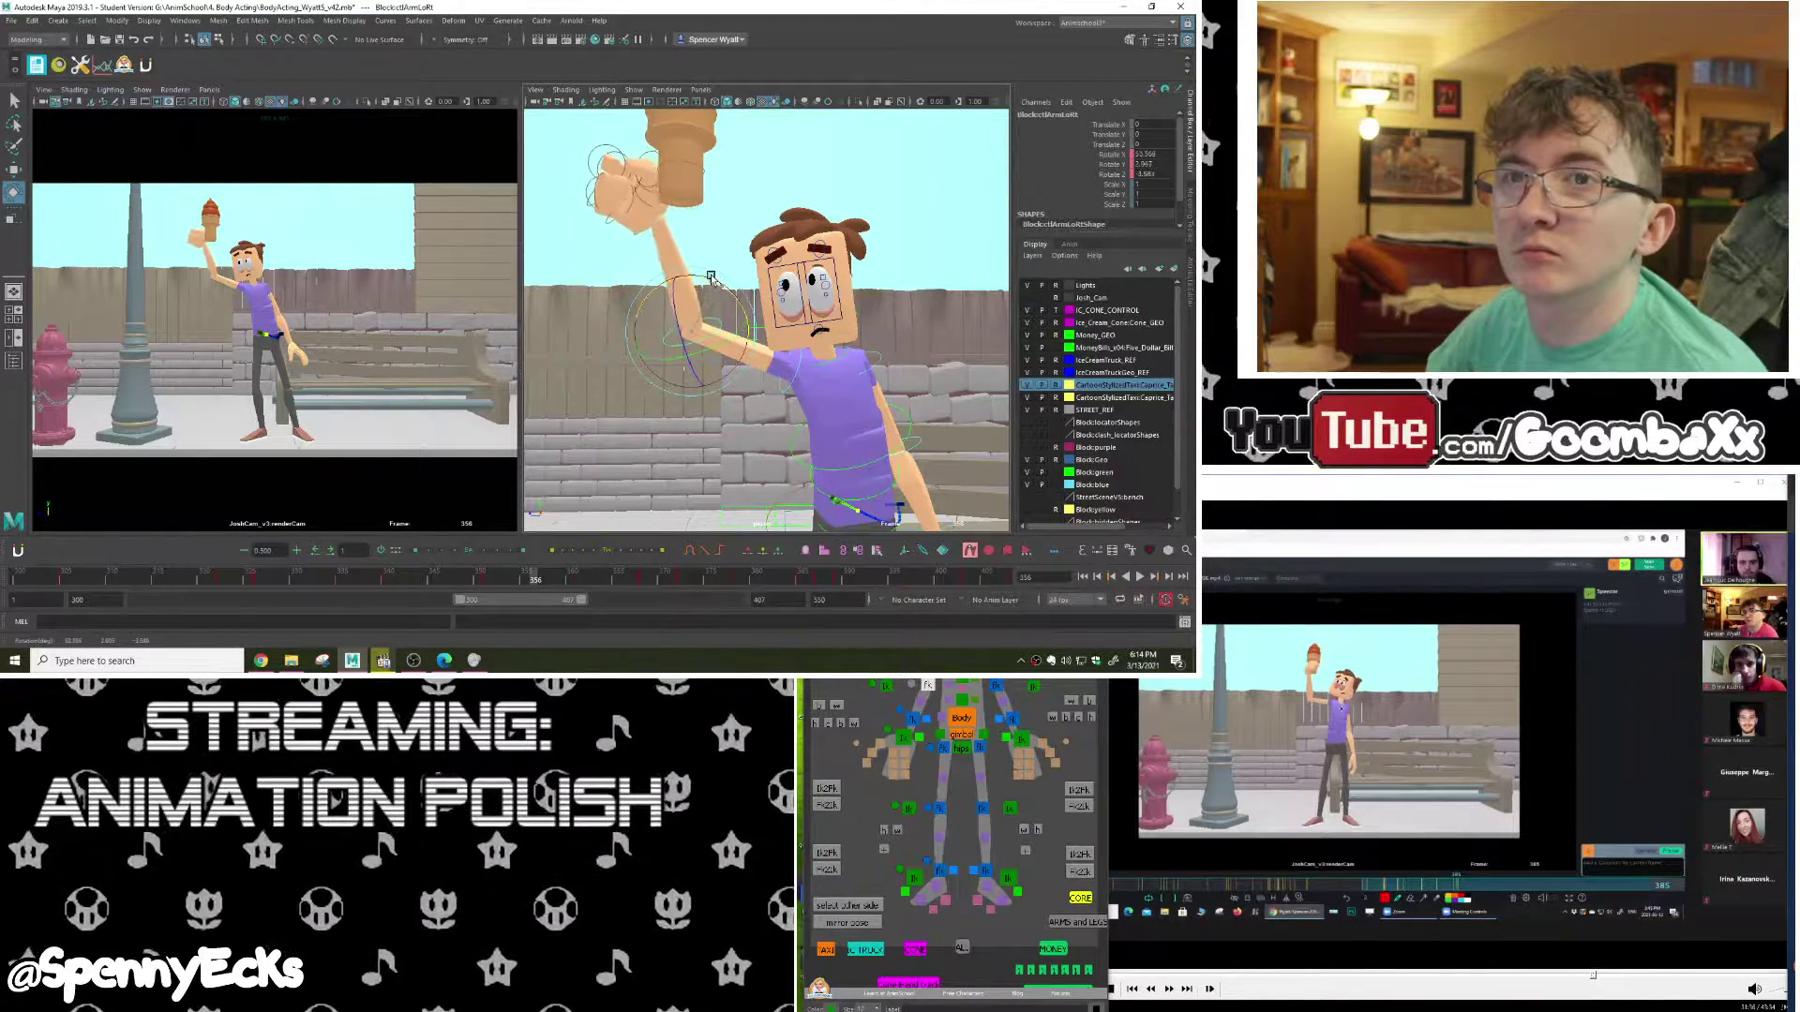
pyautogui.hotkey('alt', 'v')
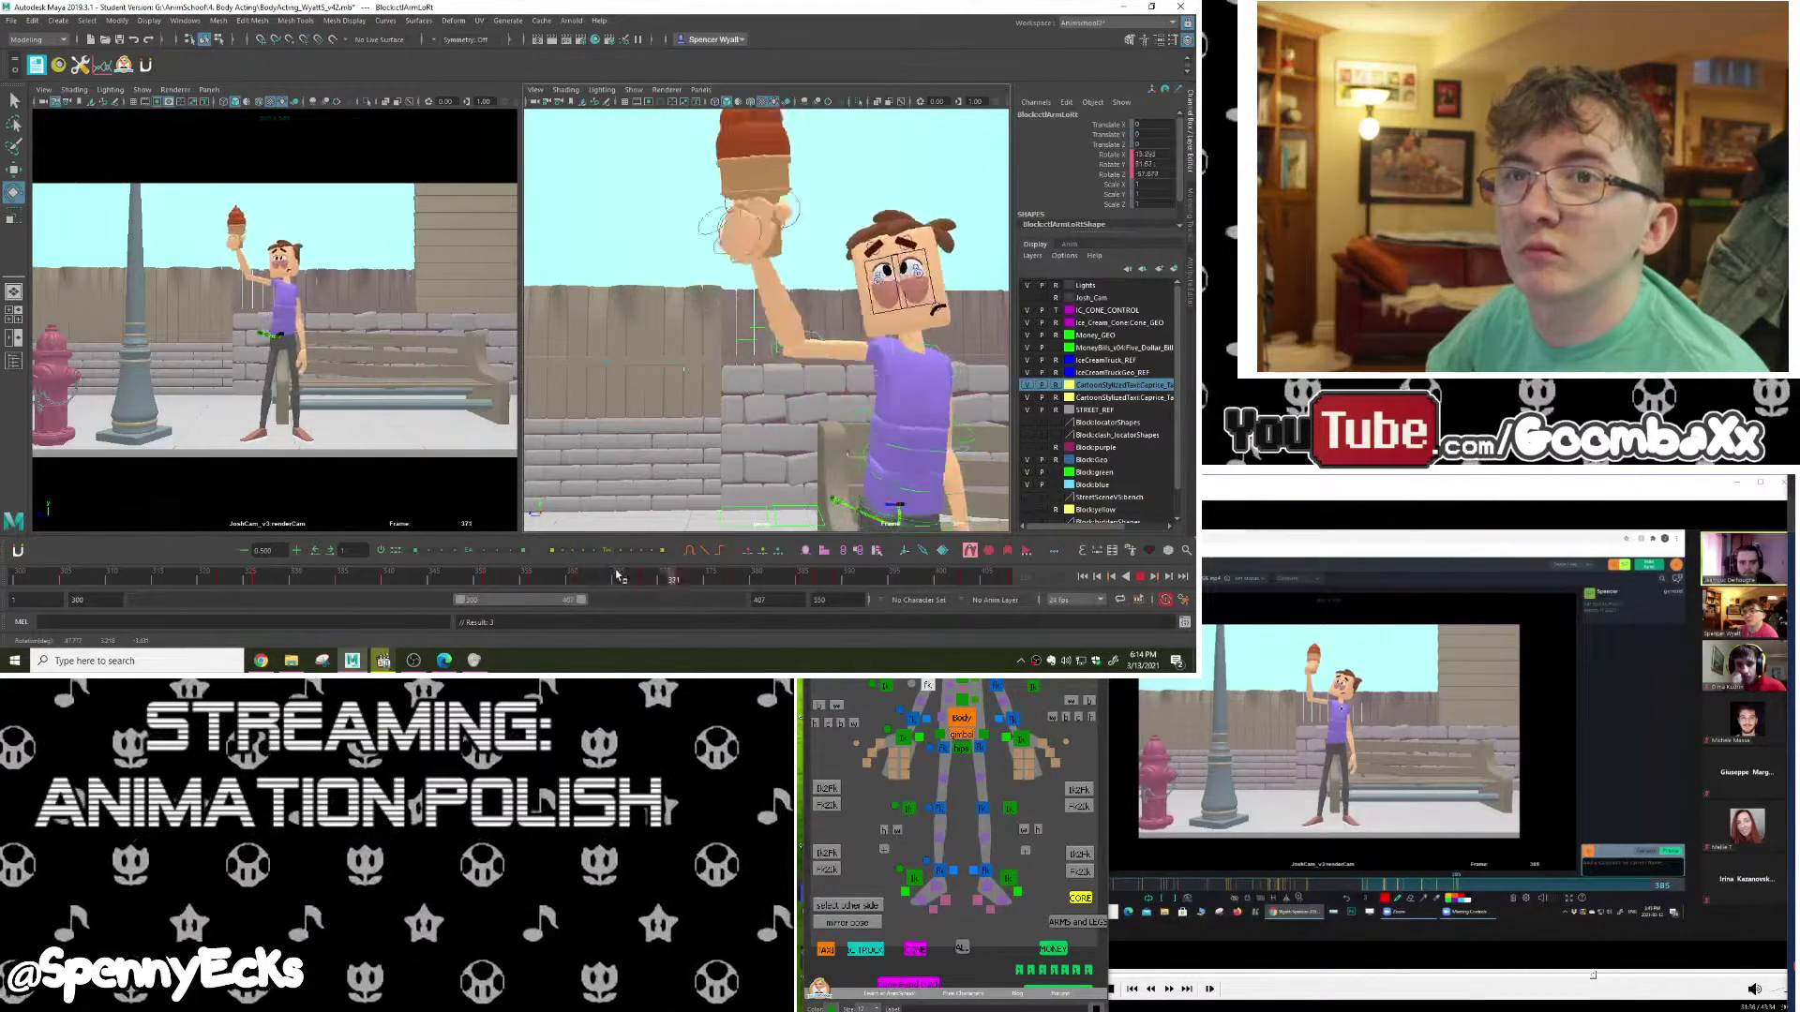
pyautogui.moveTo(618, 573)
pyautogui.mouseDown()
pyautogui.moveTo(489, 576)
pyautogui.moveTo(535, 579)
pyautogui.mouseUp()
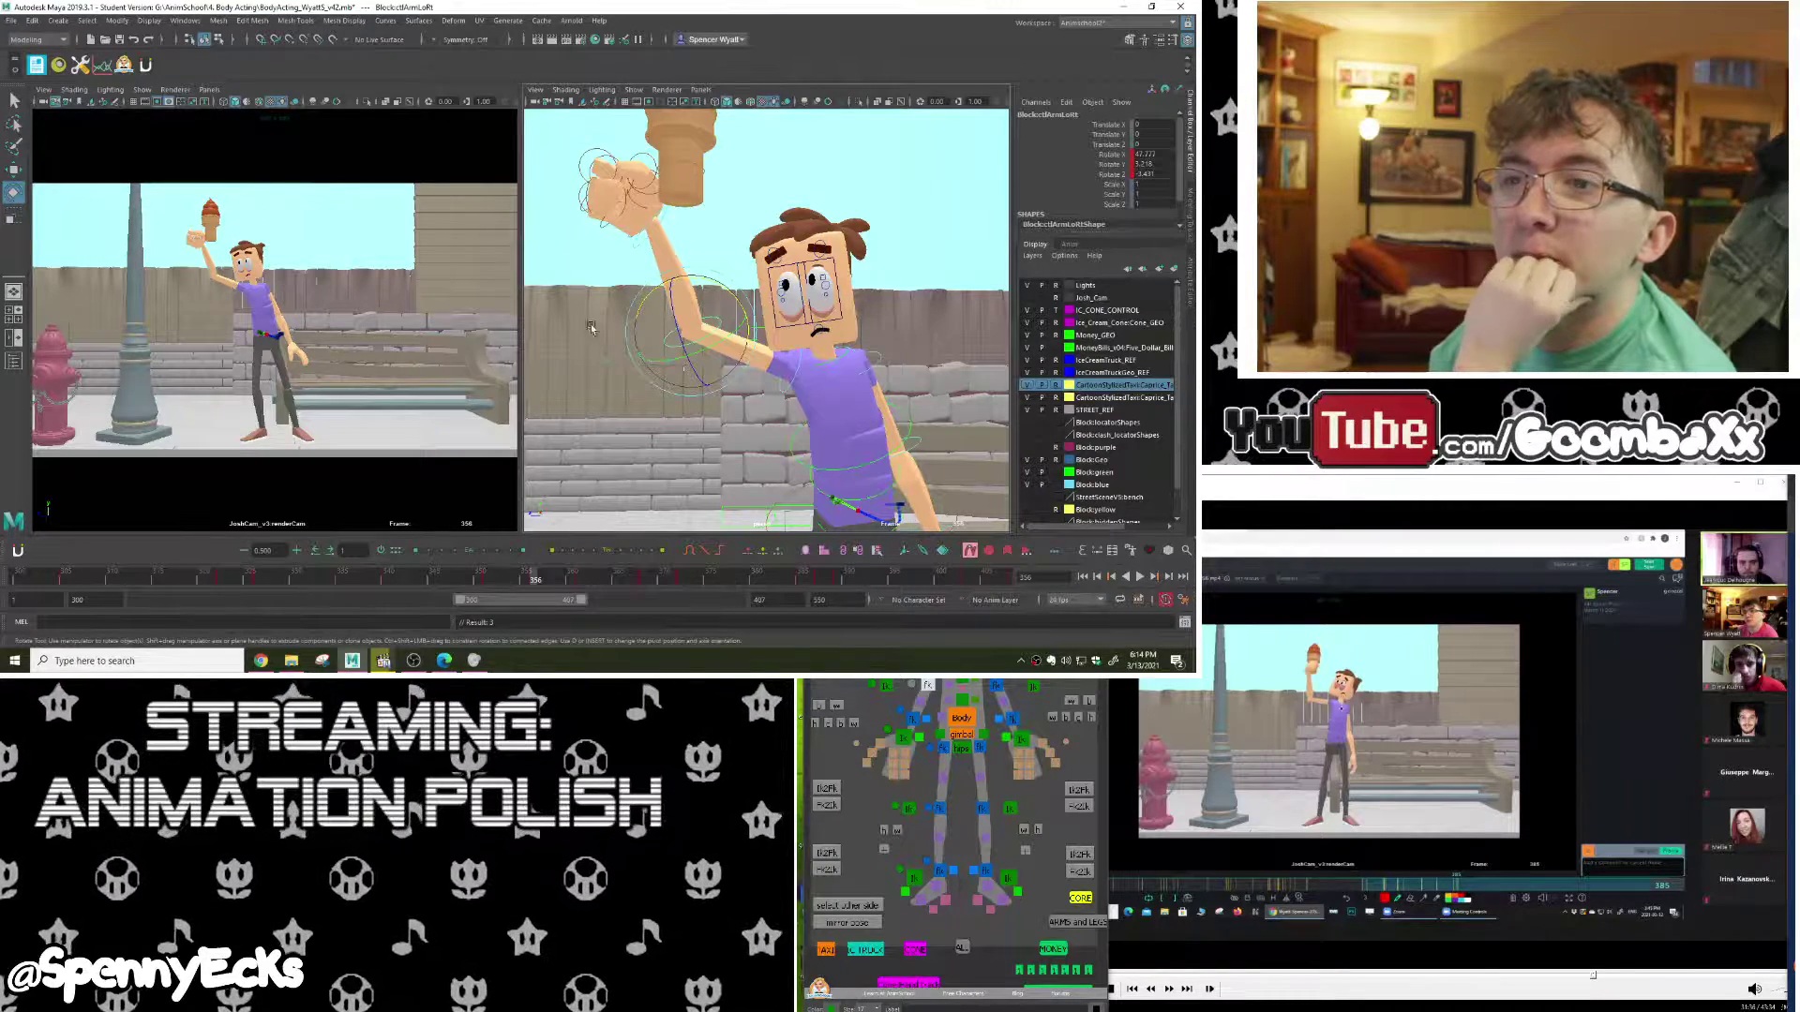
# Step: Select the ice cream cone control and delete its keys from frame 352 to the end of the playback range
pyautogui.click(489, 579)
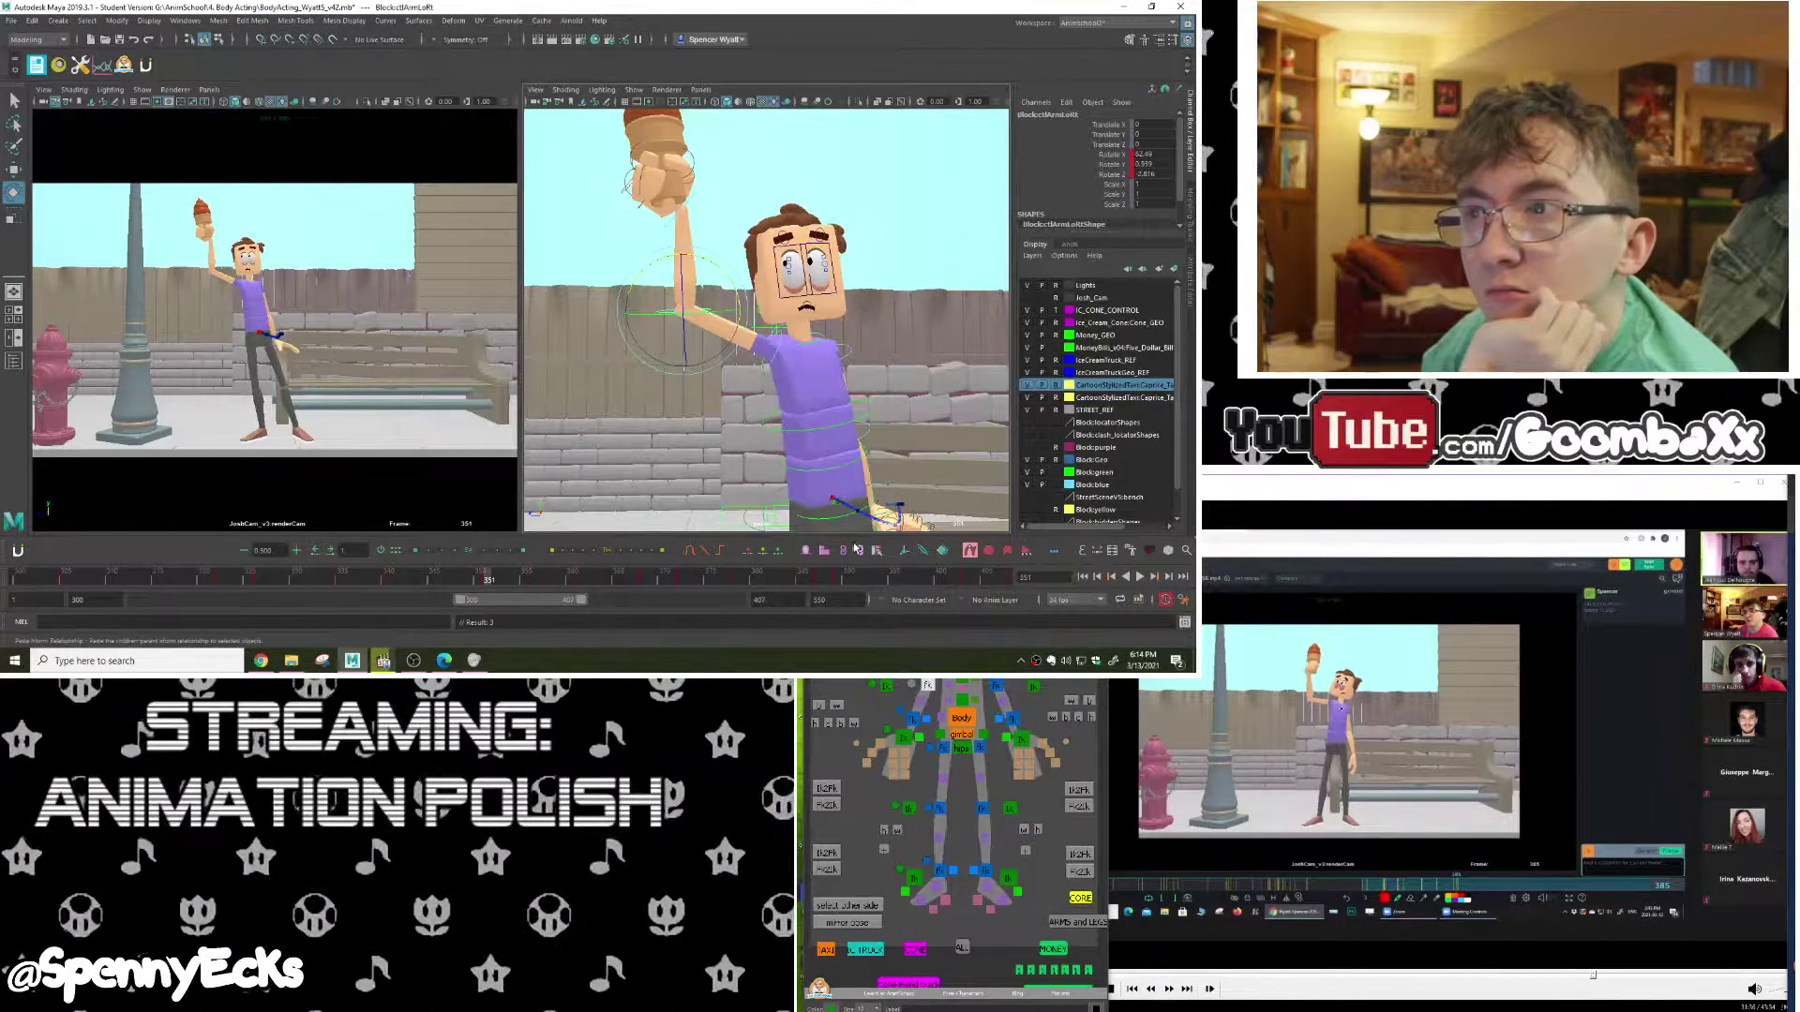
pyautogui.click(915, 950)
pyautogui.click(495, 577)
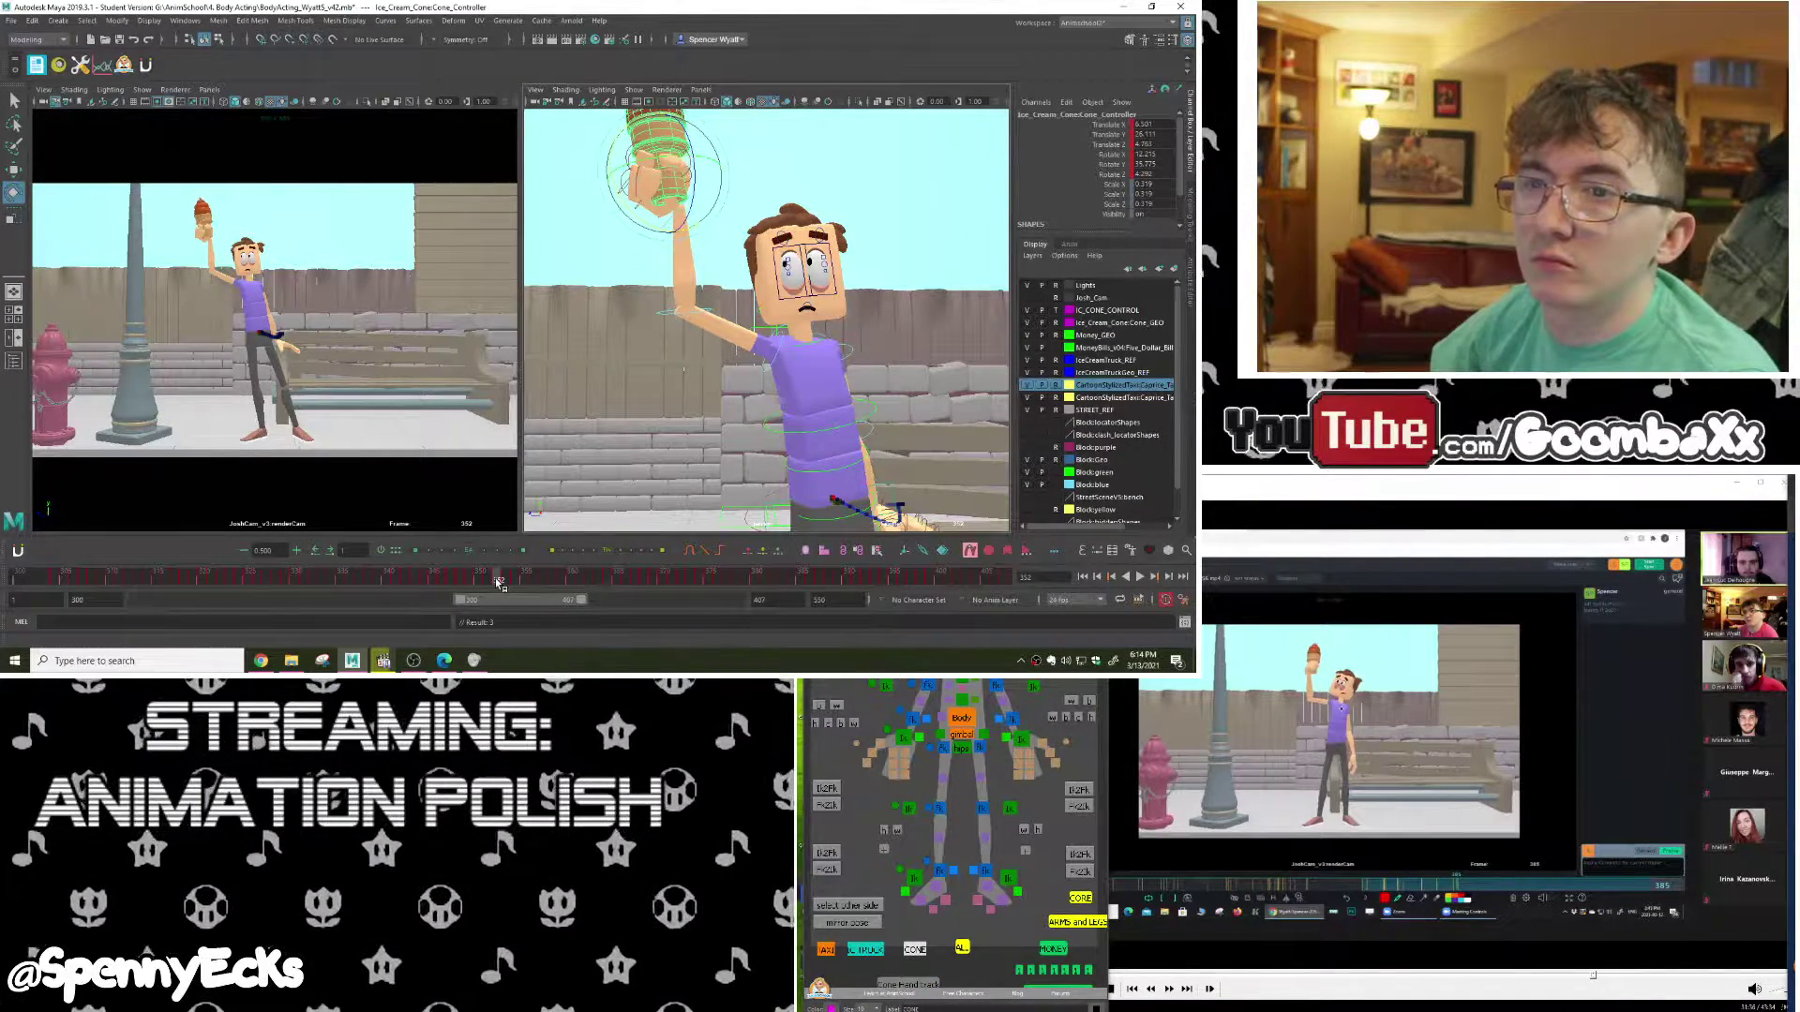
pyautogui.keyDown('shift'); pyautogui.moveTo(495, 578); pyautogui.dragTo(687, 577); pyautogui.keyUp('shift')
pyautogui.keyDown('shift'); pyautogui.moveTo(884, 572); pyautogui.dragTo(1011, 576); pyautogui.keyUp('shift')
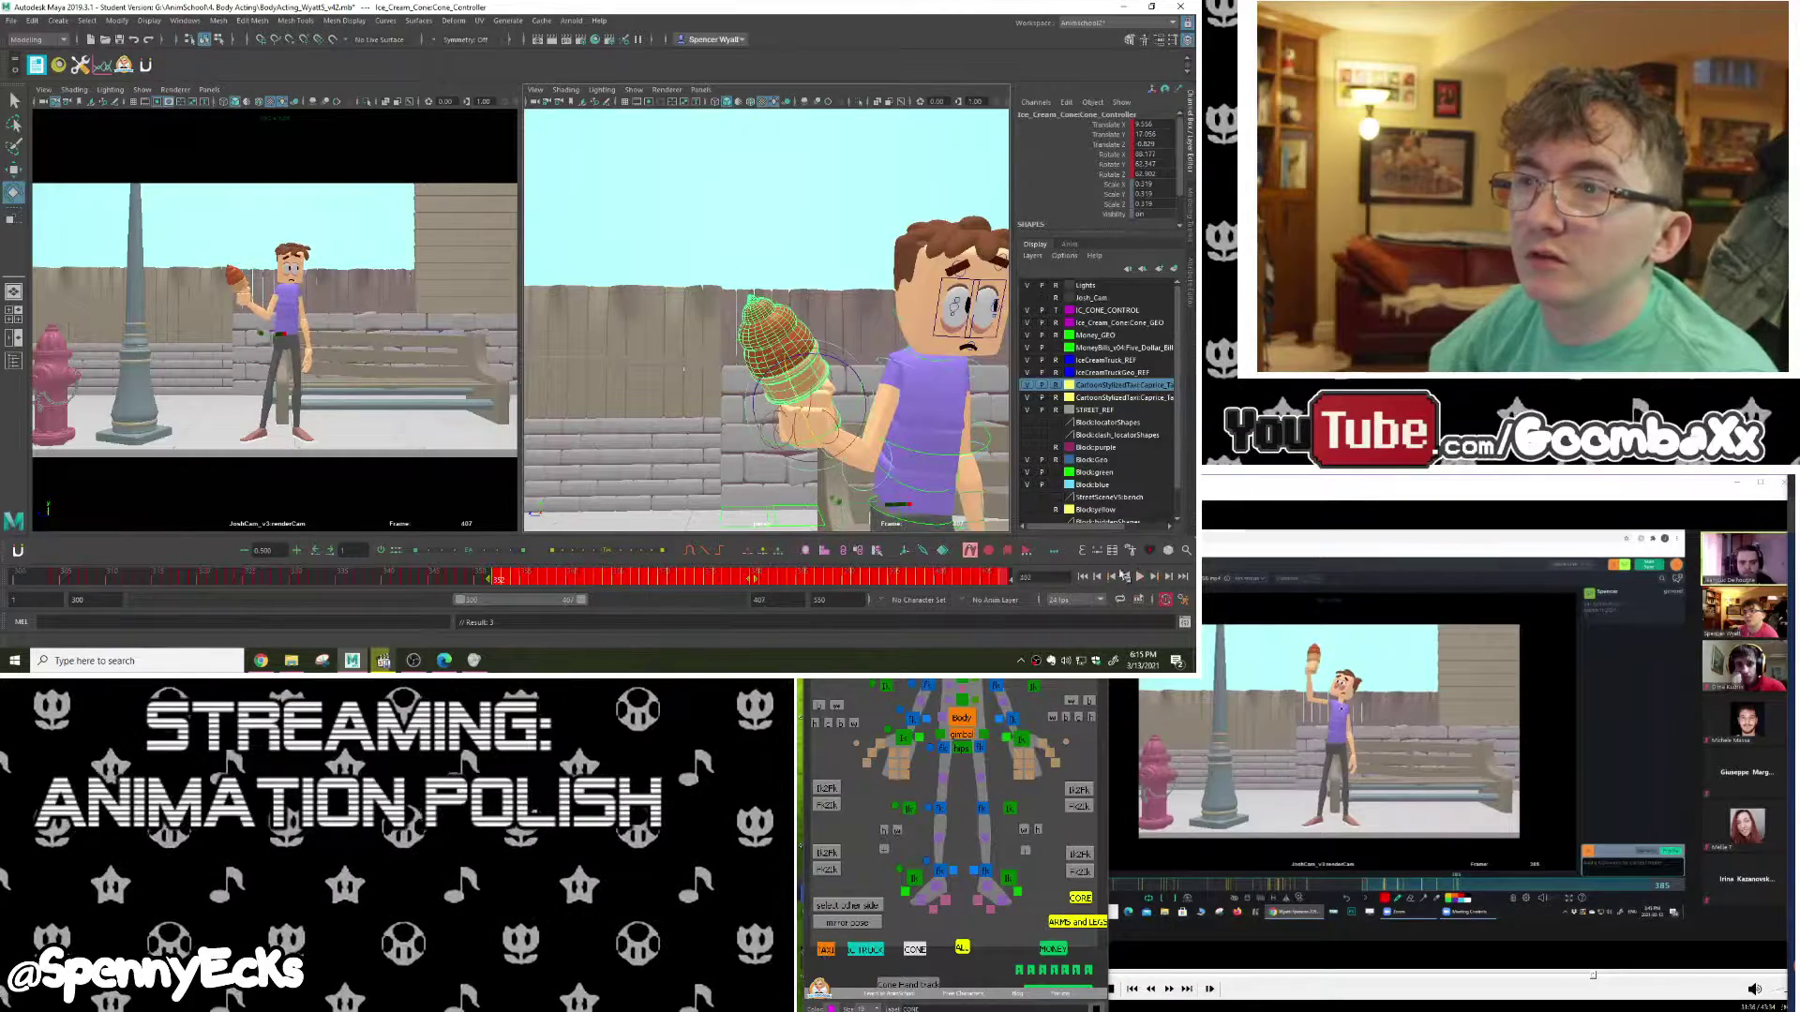
pyautogui.rightClick(797, 574)
pyautogui.click(848, 400)
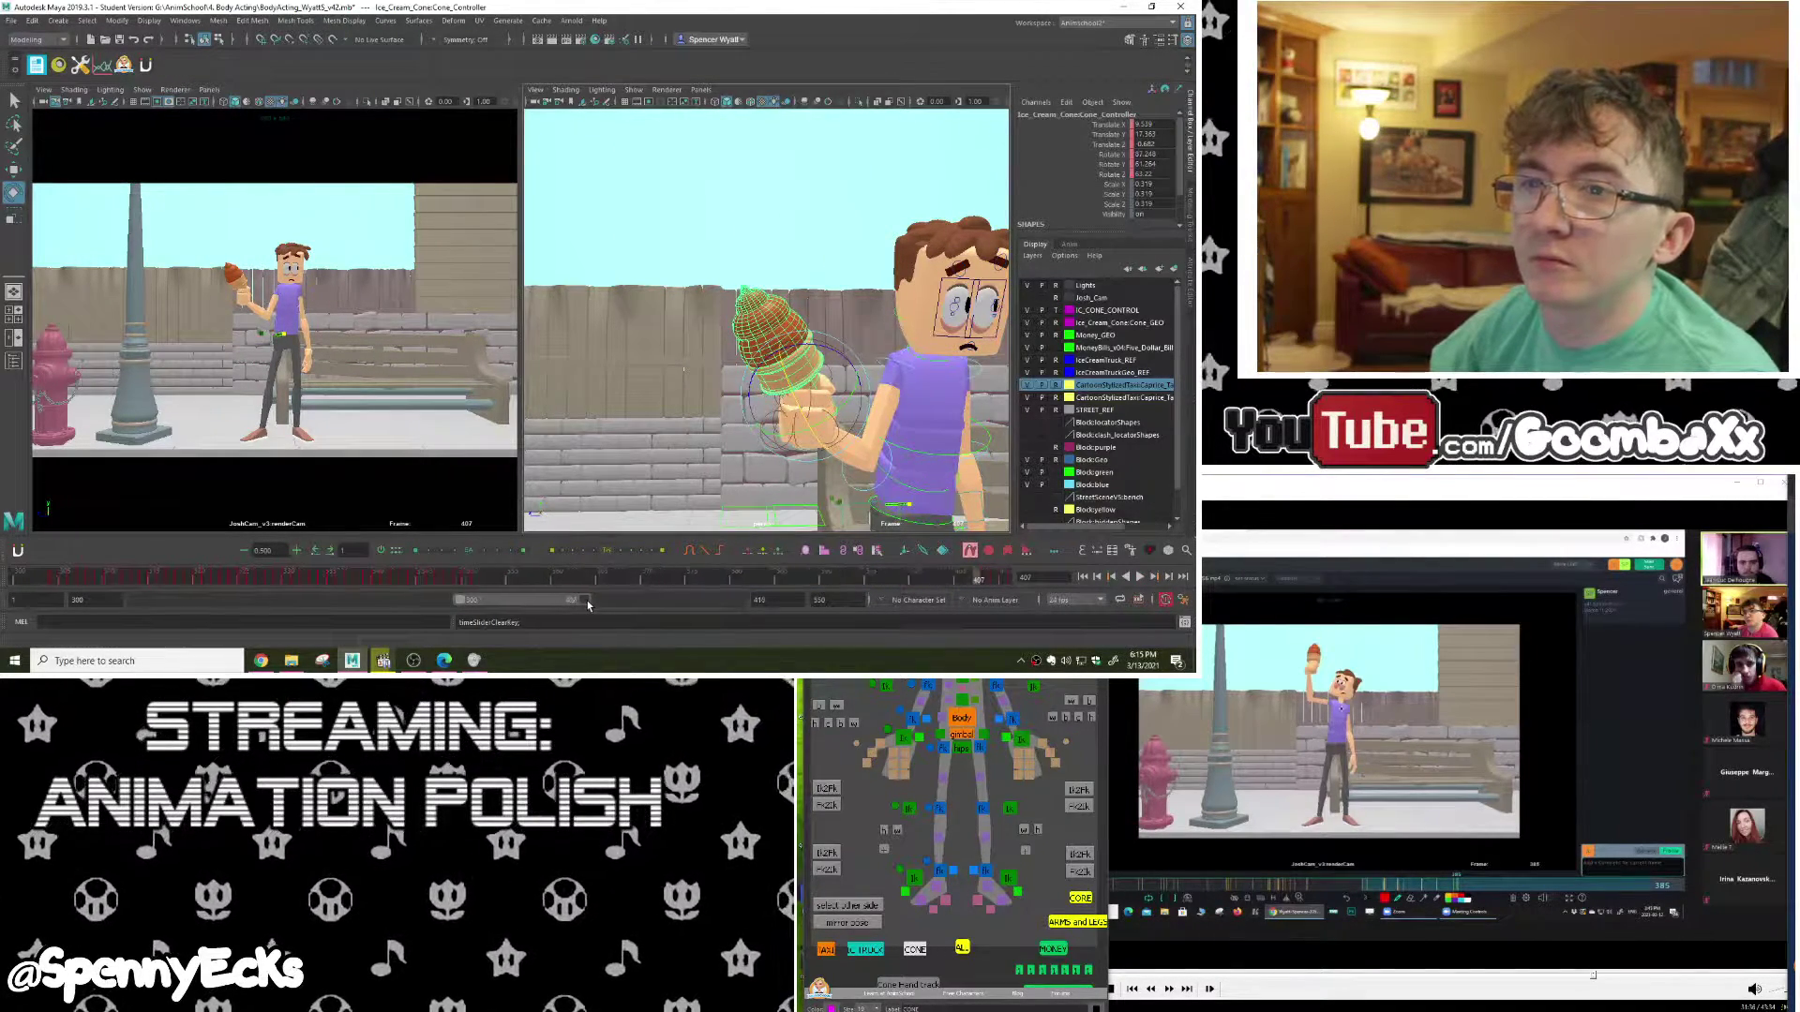
# Step: Extend the playback range, delete the cone control's remaining keys past frame 400, and shorten the range around the throw again
pyautogui.moveTo(581, 601); pyautogui.dragTo(738, 600)
pyautogui.keyDown('shift'); pyautogui.moveTo(972, 581); pyautogui.dragTo(442, 575); pyautogui.keyUp('shift')
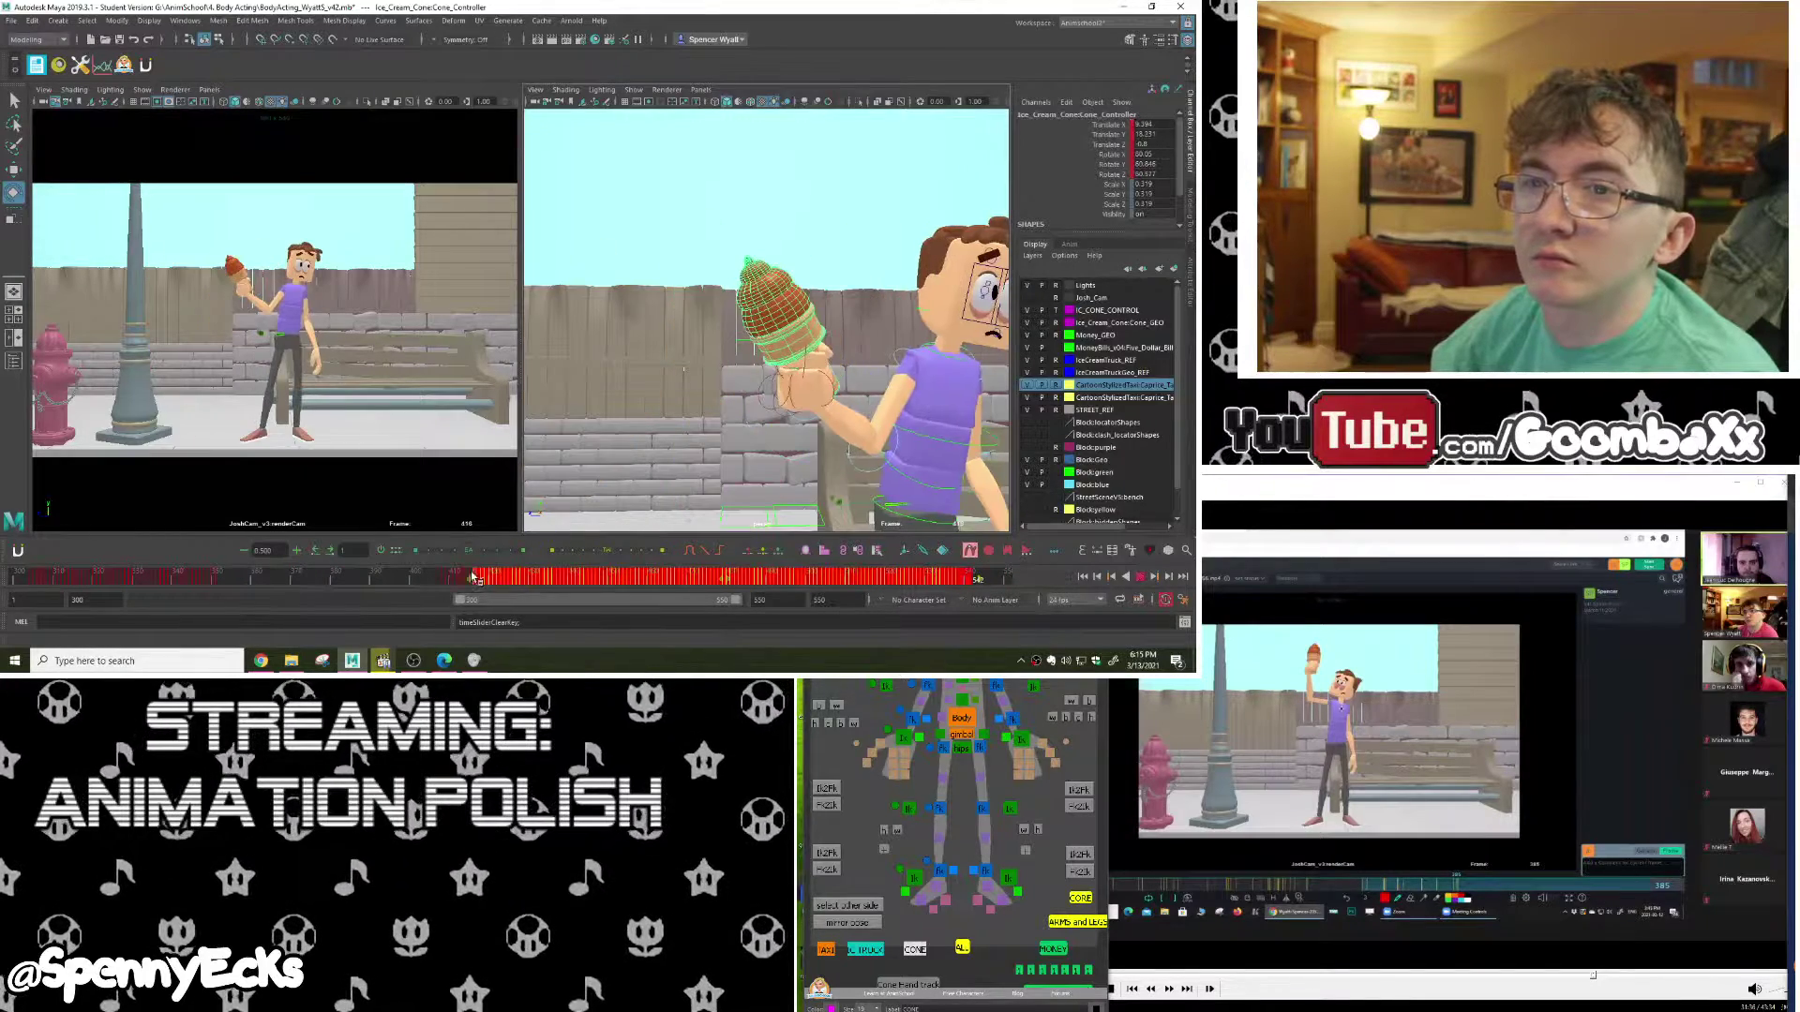
pyautogui.rightClick(464, 573)
pyautogui.click(506, 406)
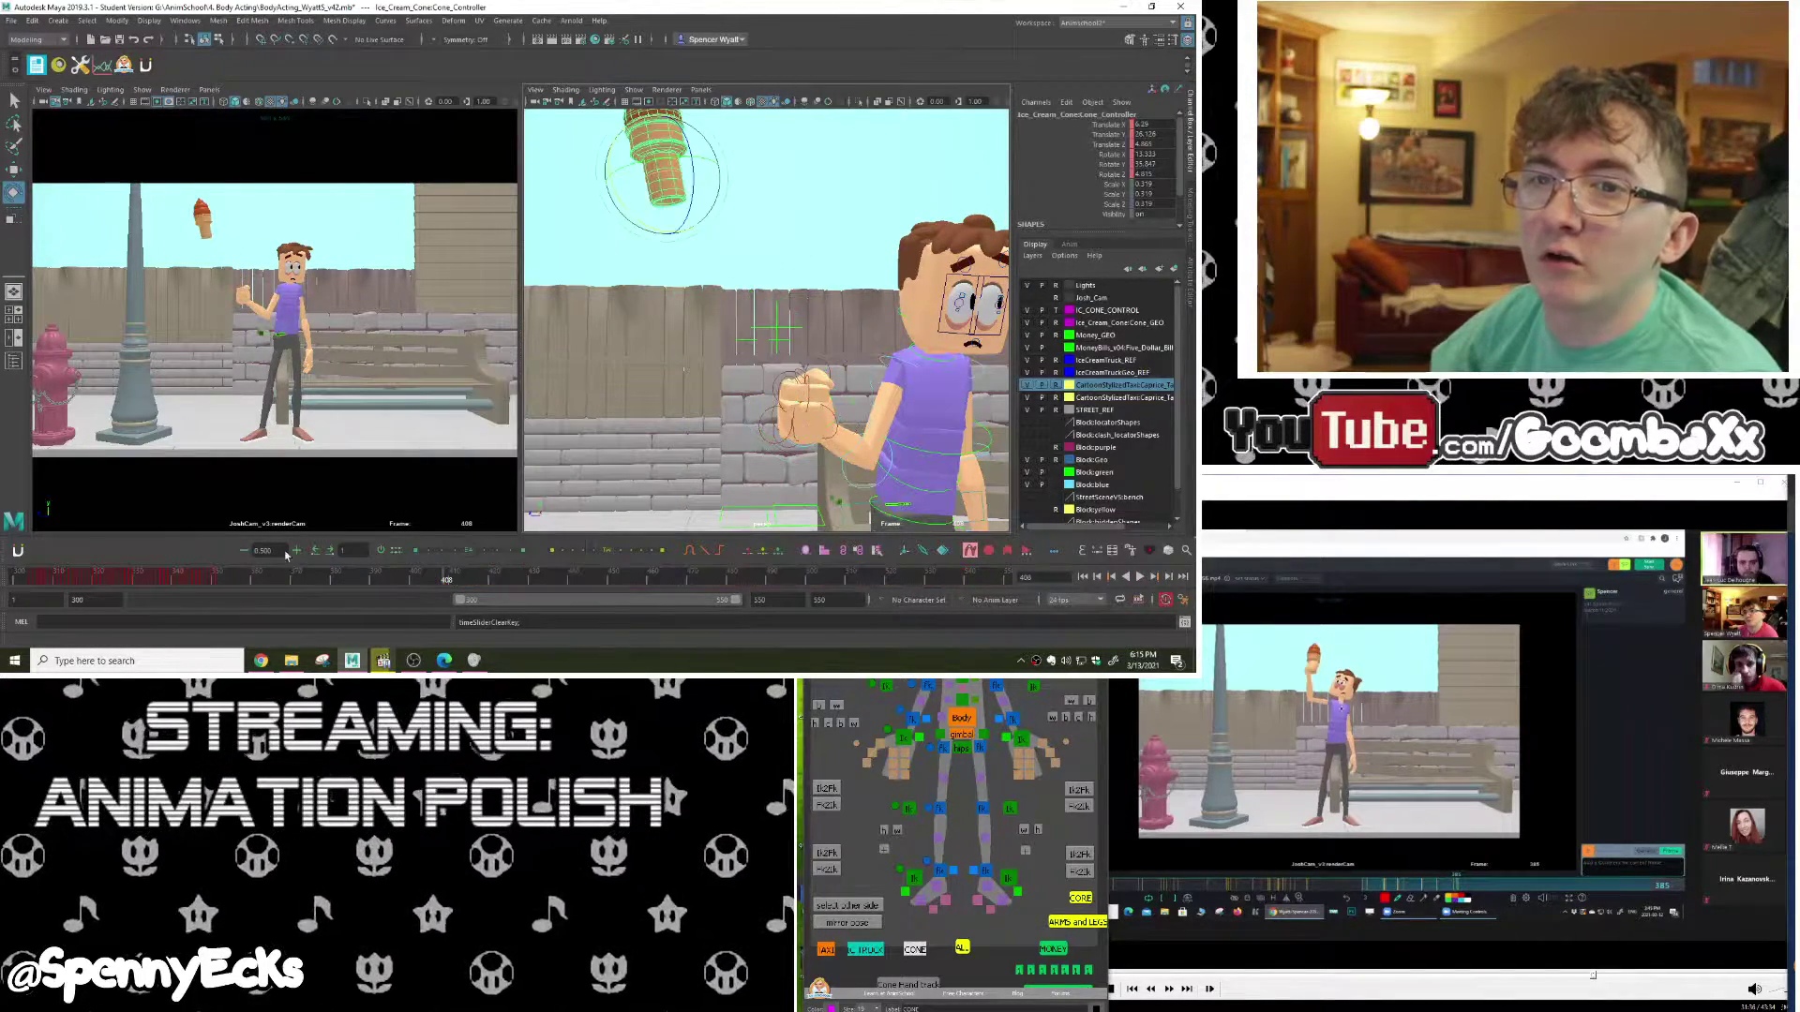
pyautogui.click(214, 580)
pyautogui.moveTo(216, 581)
pyautogui.mouseDown()
pyautogui.moveTo(237, 582)
pyautogui.moveTo(208, 586)
pyautogui.mouseUp()
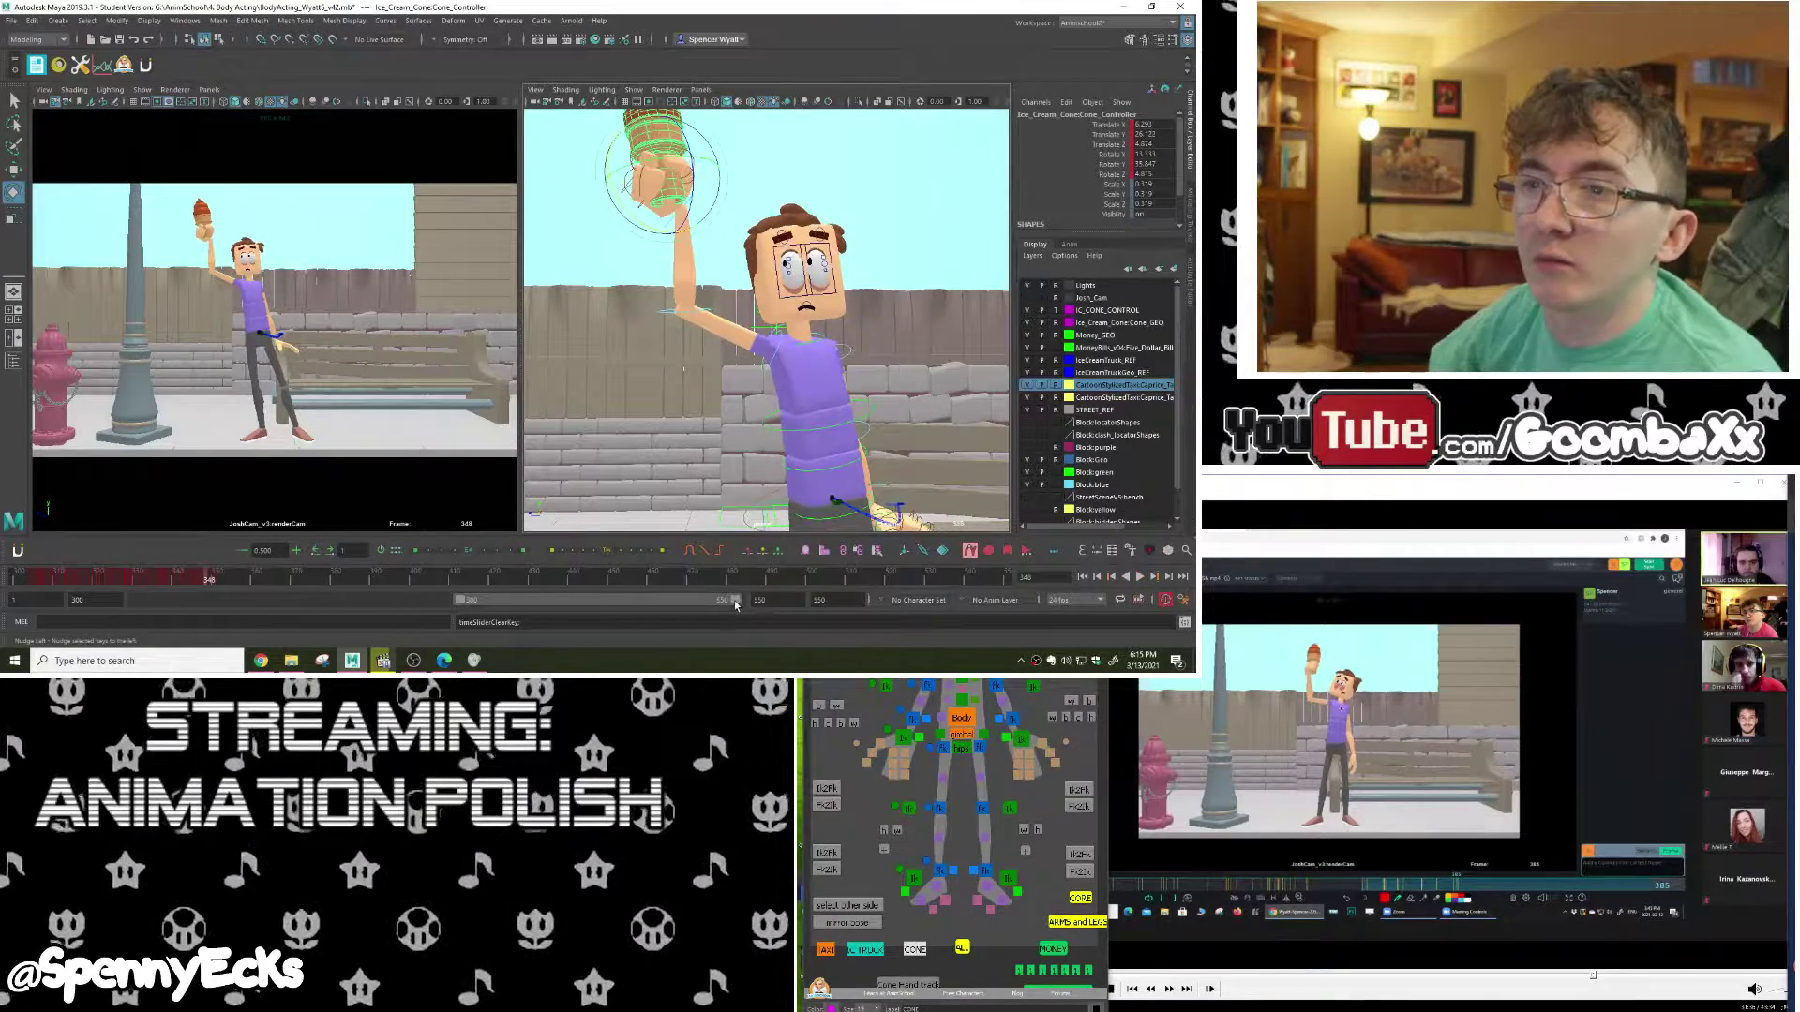
pyautogui.moveTo(718, 605)
pyautogui.mouseDown()
pyautogui.moveTo(554, 601)
pyautogui.moveTo(730, 582)
pyautogui.moveTo(635, 577)
pyautogui.moveTo(680, 576)
pyautogui.mouseUp()
# Step: Rotate and key the upper arm control of the raised arm at frame 356, and scrub through the motion to frame 364
pyautogui.click(927, 685)
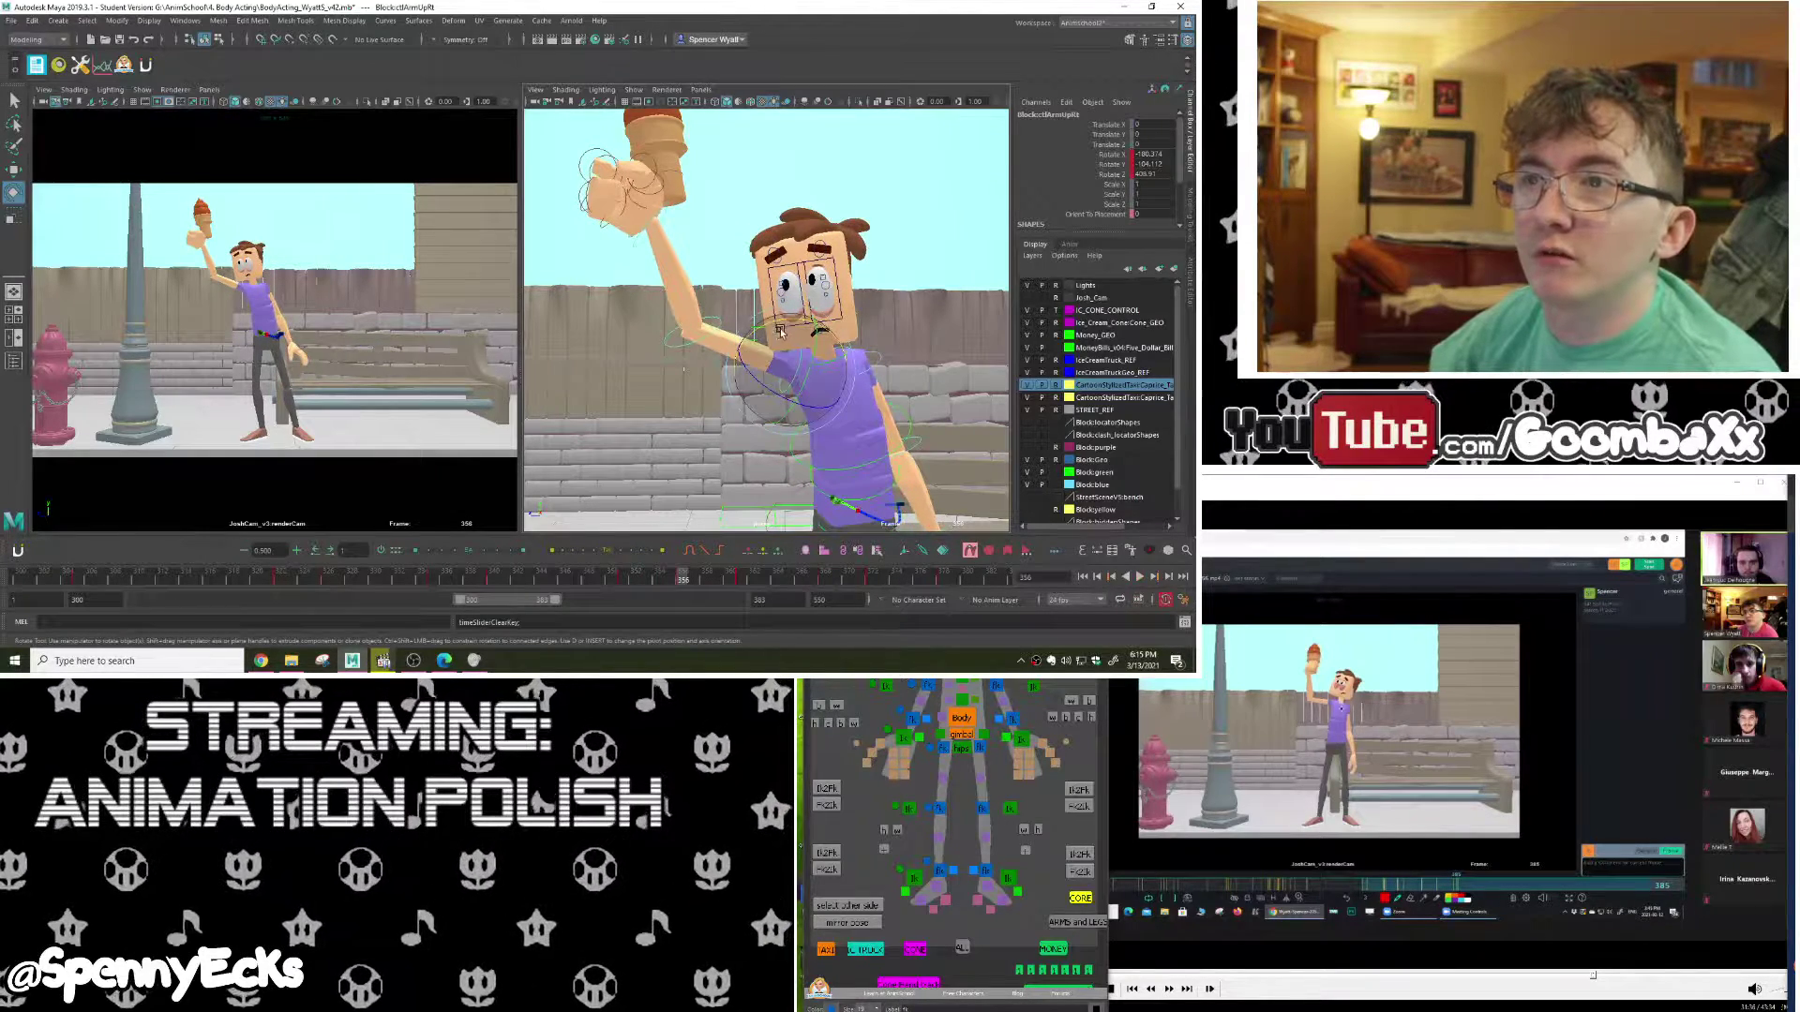
pyautogui.moveTo(767, 353)
pyautogui.mouseDown()
pyautogui.moveTo(784, 328)
pyautogui.moveTo(787, 367)
pyautogui.moveTo(821, 375)
pyautogui.moveTo(769, 336)
pyautogui.mouseUp()
pyautogui.press('s')
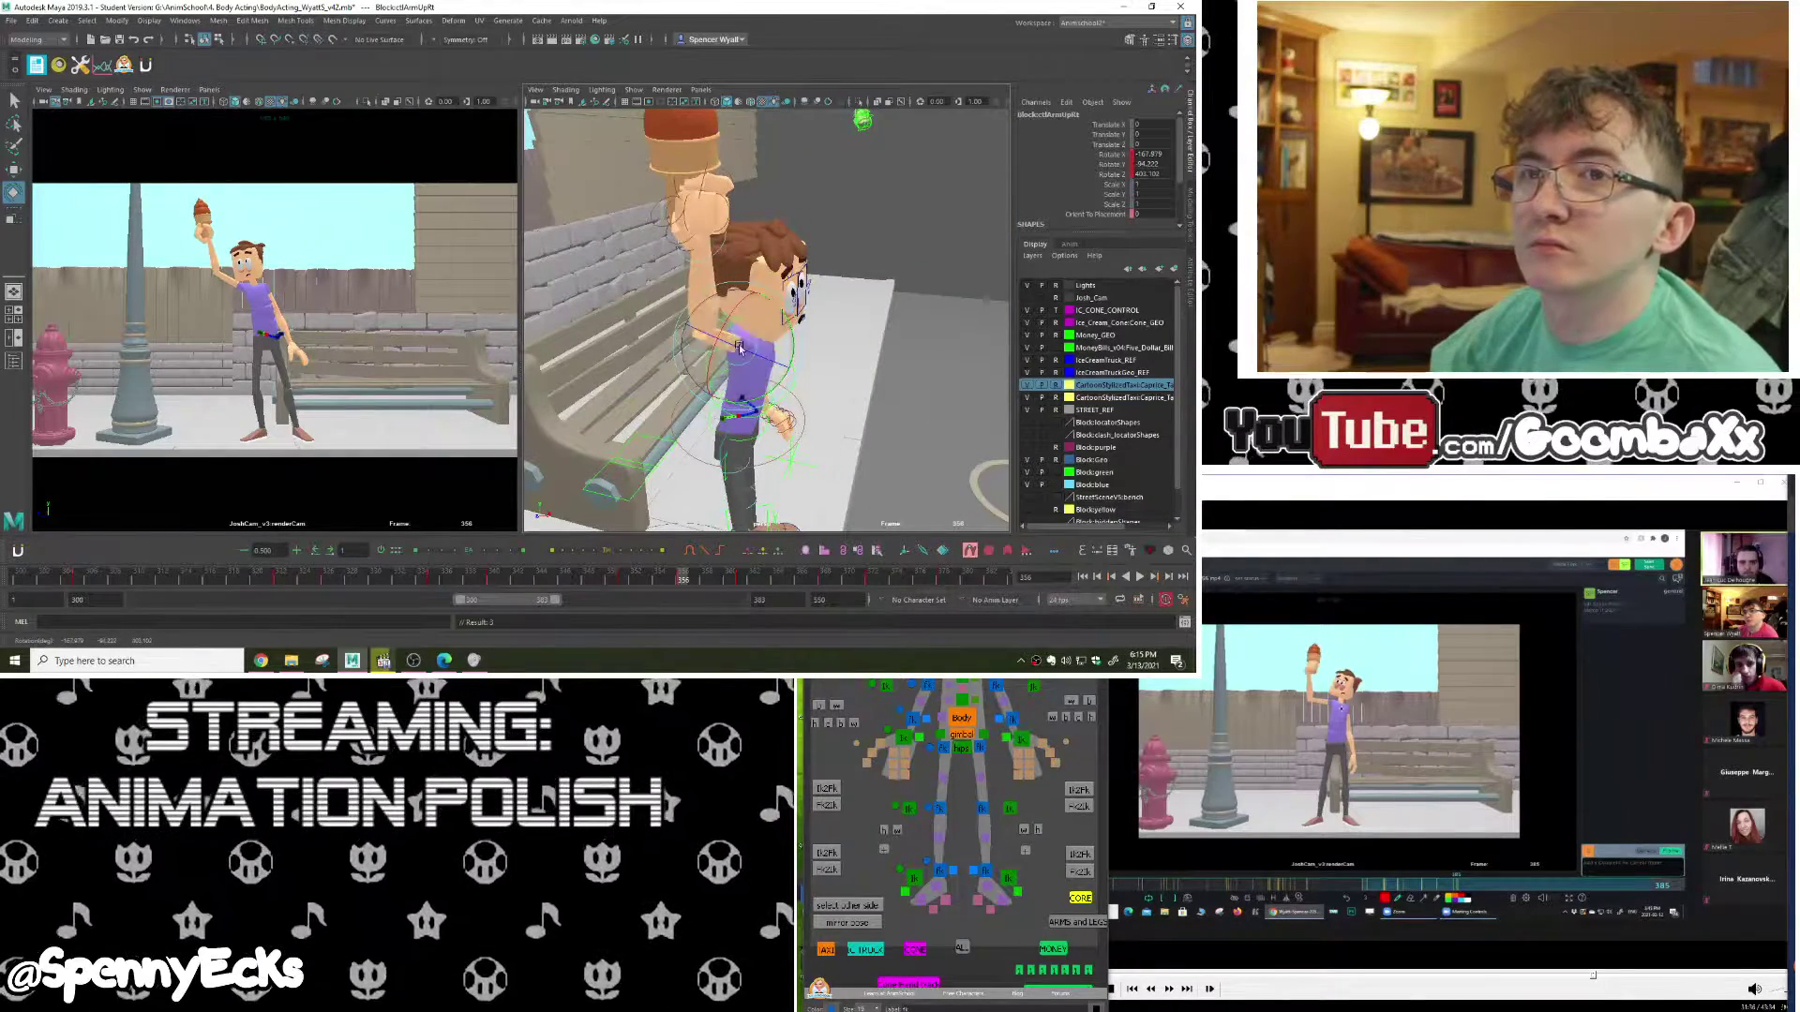
pyautogui.moveTo(620, 576)
pyautogui.mouseDown()
pyautogui.moveTo(822, 587)
pyautogui.moveTo(661, 590)
pyautogui.moveTo(687, 596)
pyautogui.moveTo(920, 592)
pyautogui.moveTo(762, 589)
pyautogui.moveTo(781, 583)
pyautogui.mouseUp()
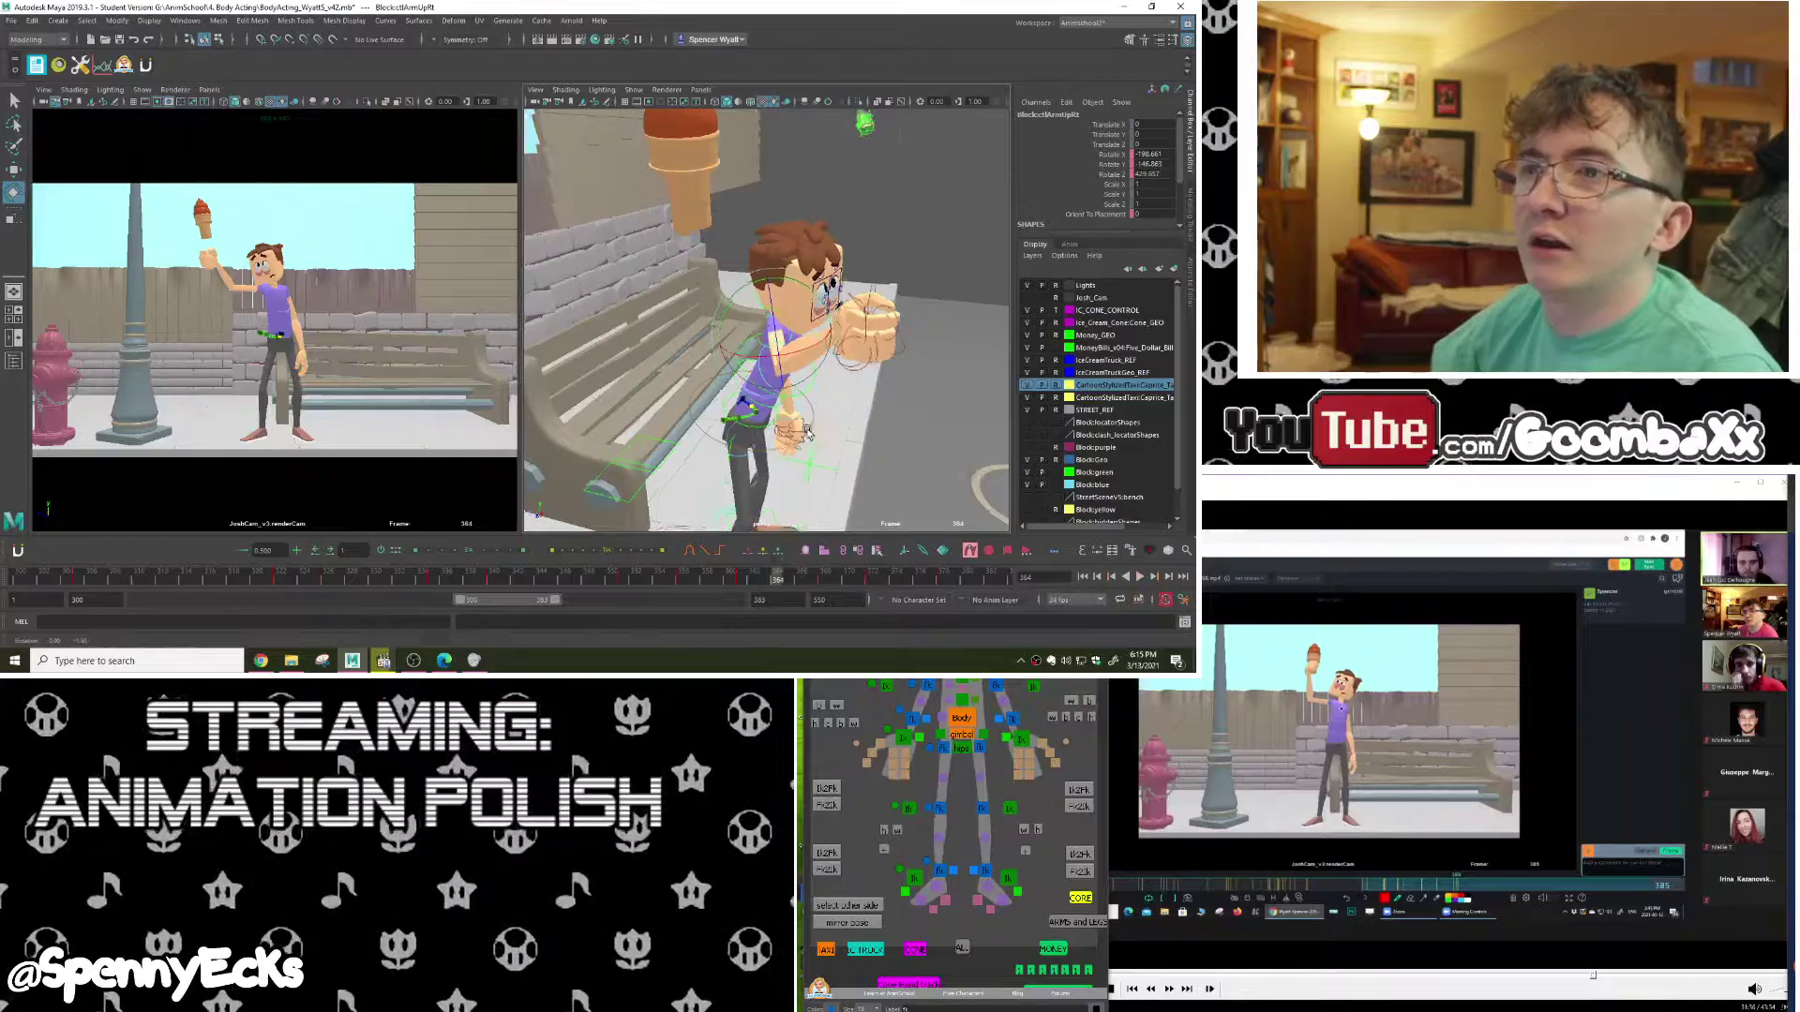
# Step: Turn on a motion trail for the raised arm's hand control and review the hand's arc in playback
pyautogui.keyDown('alt'); pyautogui.moveTo(807, 432); pyautogui.dragTo(683, 372); pyautogui.keyUp('alt')
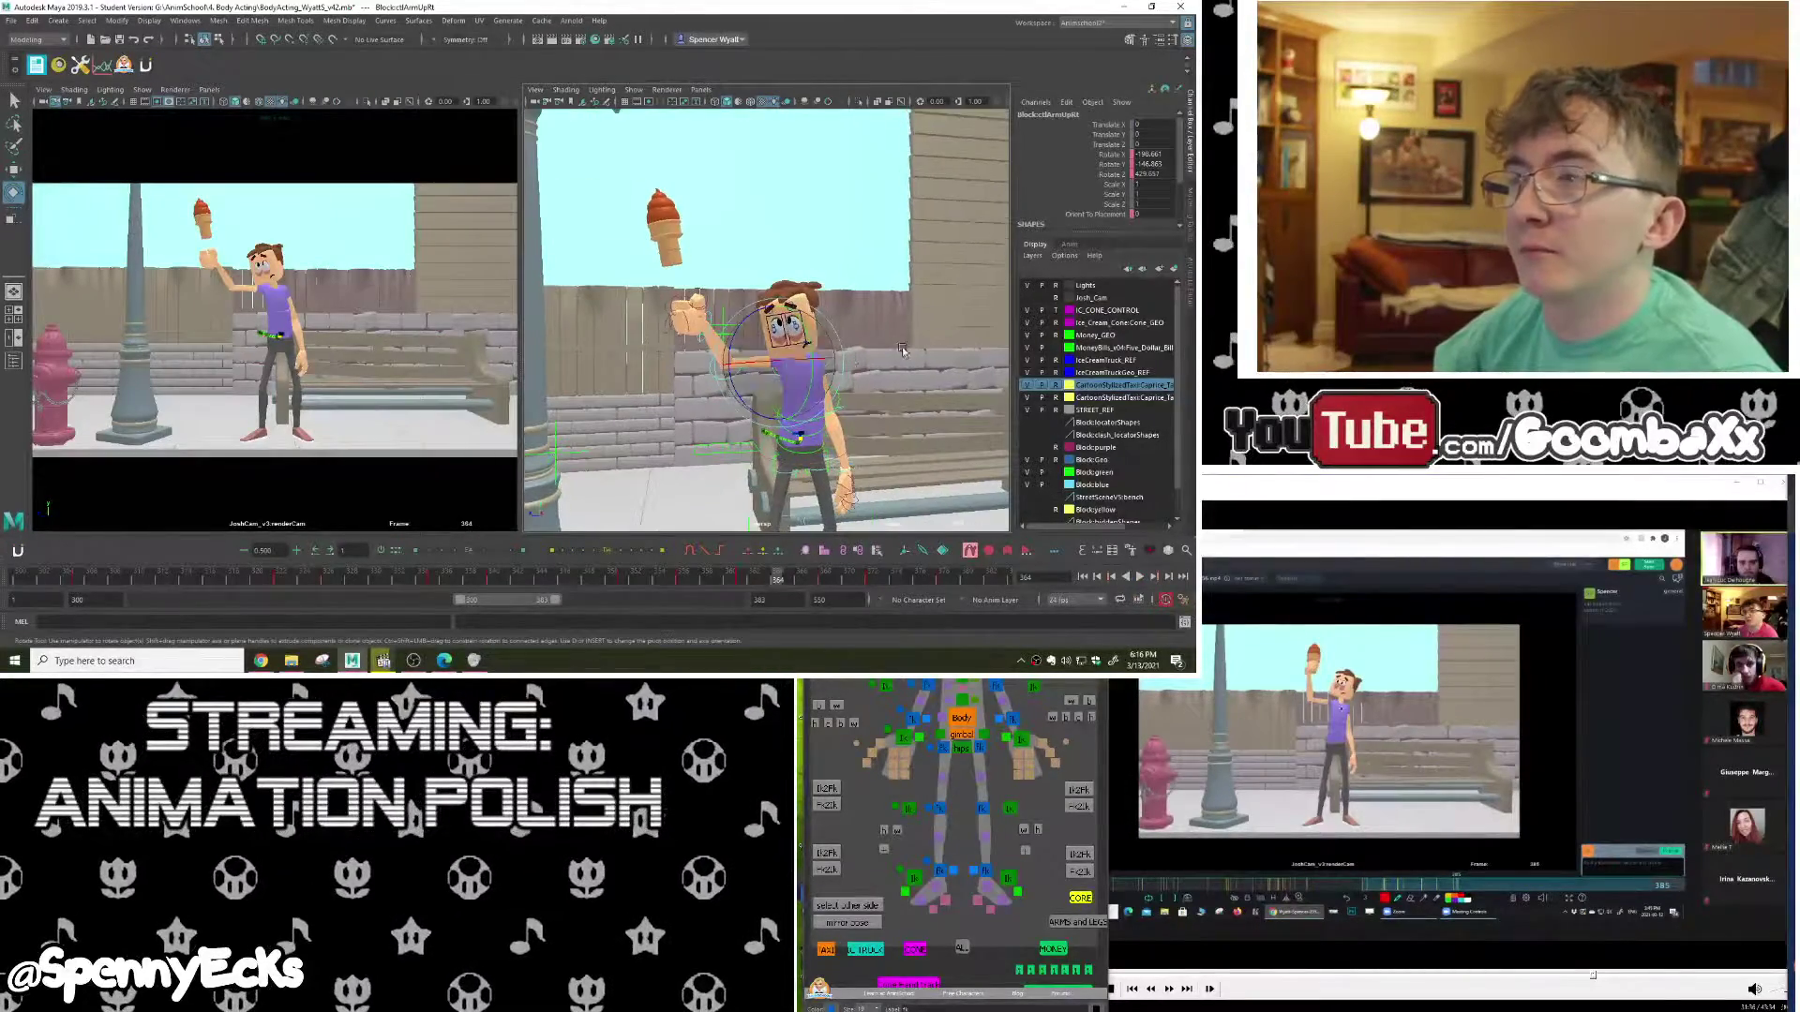
pyautogui.click(913, 718)
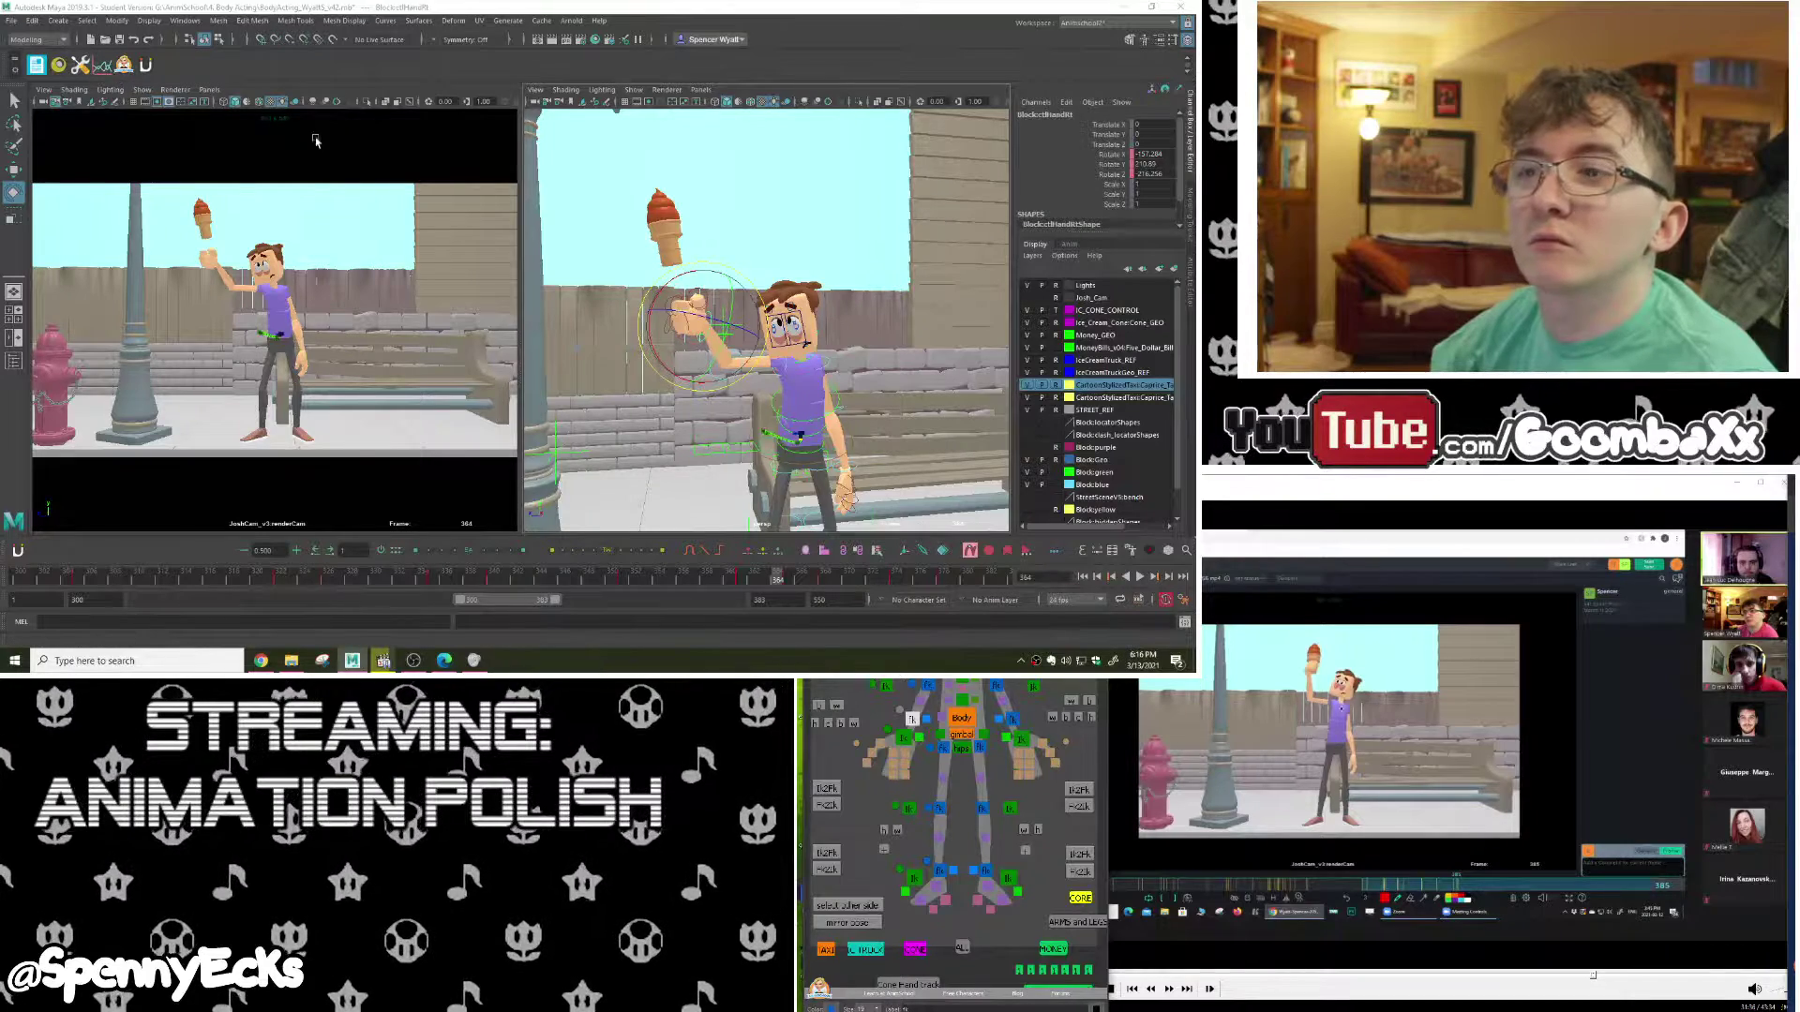
pyautogui.click(969, 551)
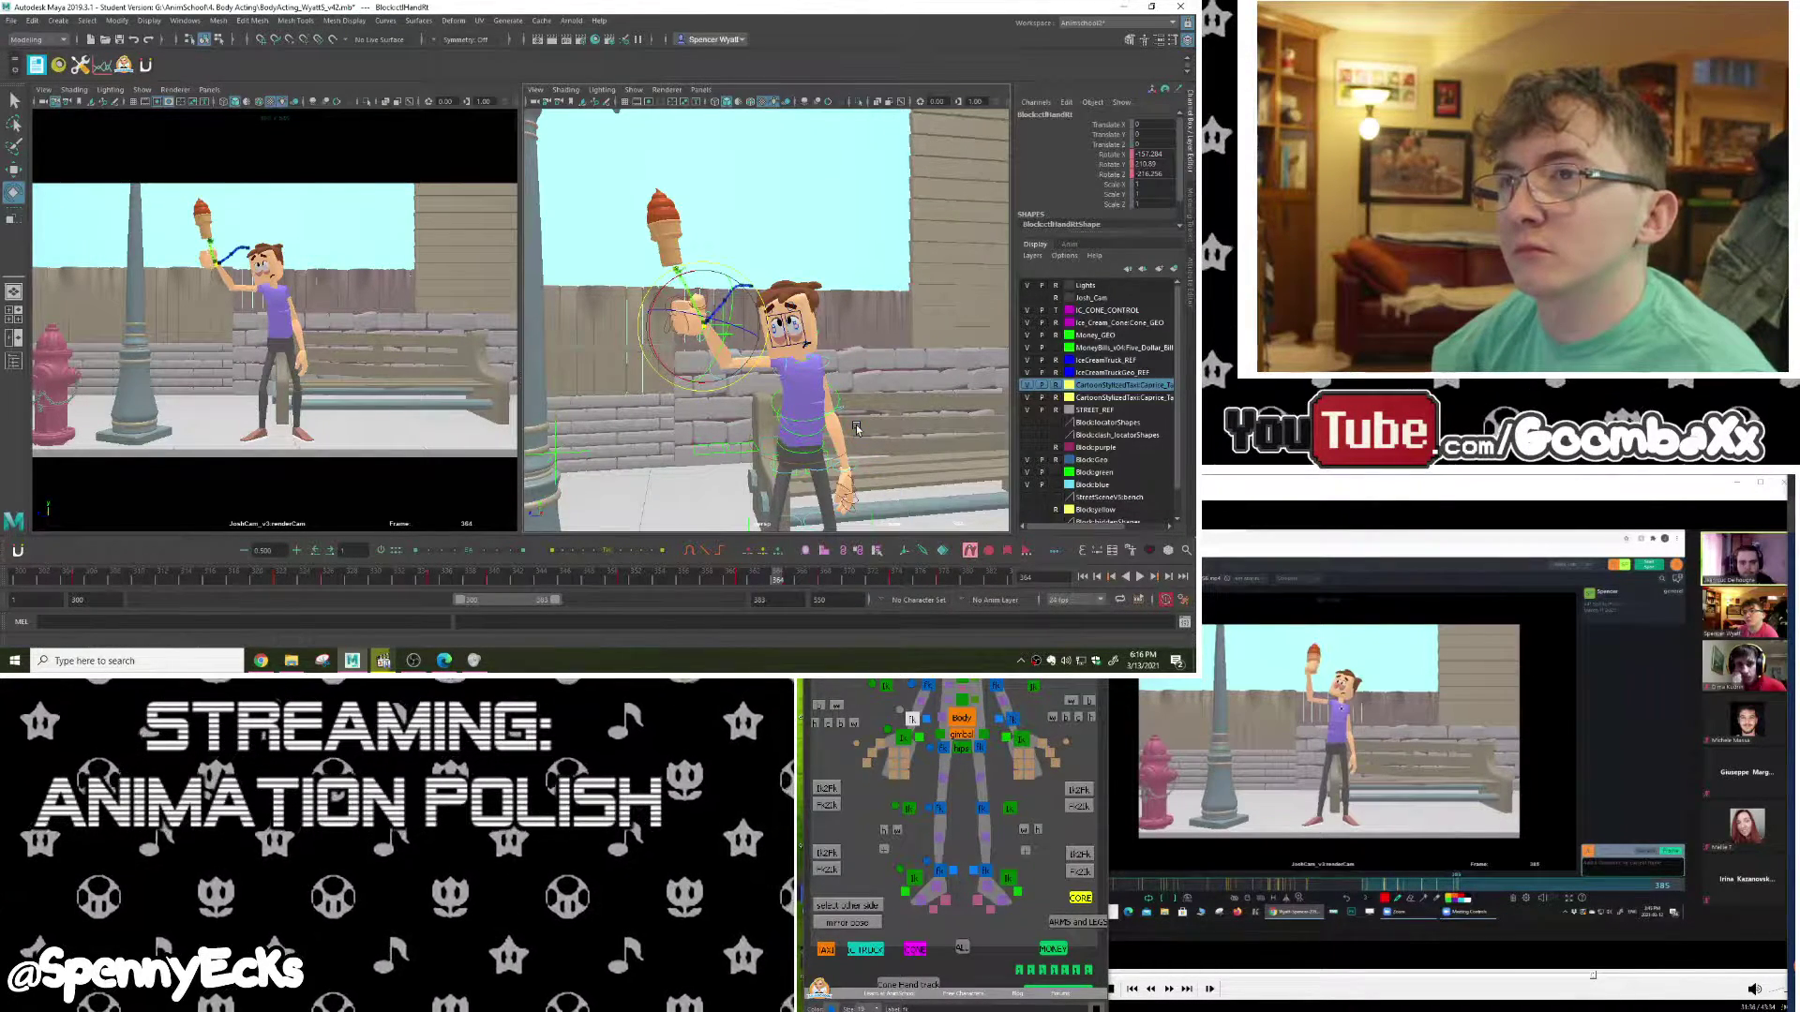
pyautogui.keyDown('alt'); pyautogui.moveTo(856, 428); pyautogui.dragTo(797, 314); pyautogui.keyUp('alt')
pyautogui.keyDown('alt'); pyautogui.moveTo(797, 314); pyautogui.dragTo(848, 324, button='middle'); pyautogui.keyUp('alt')
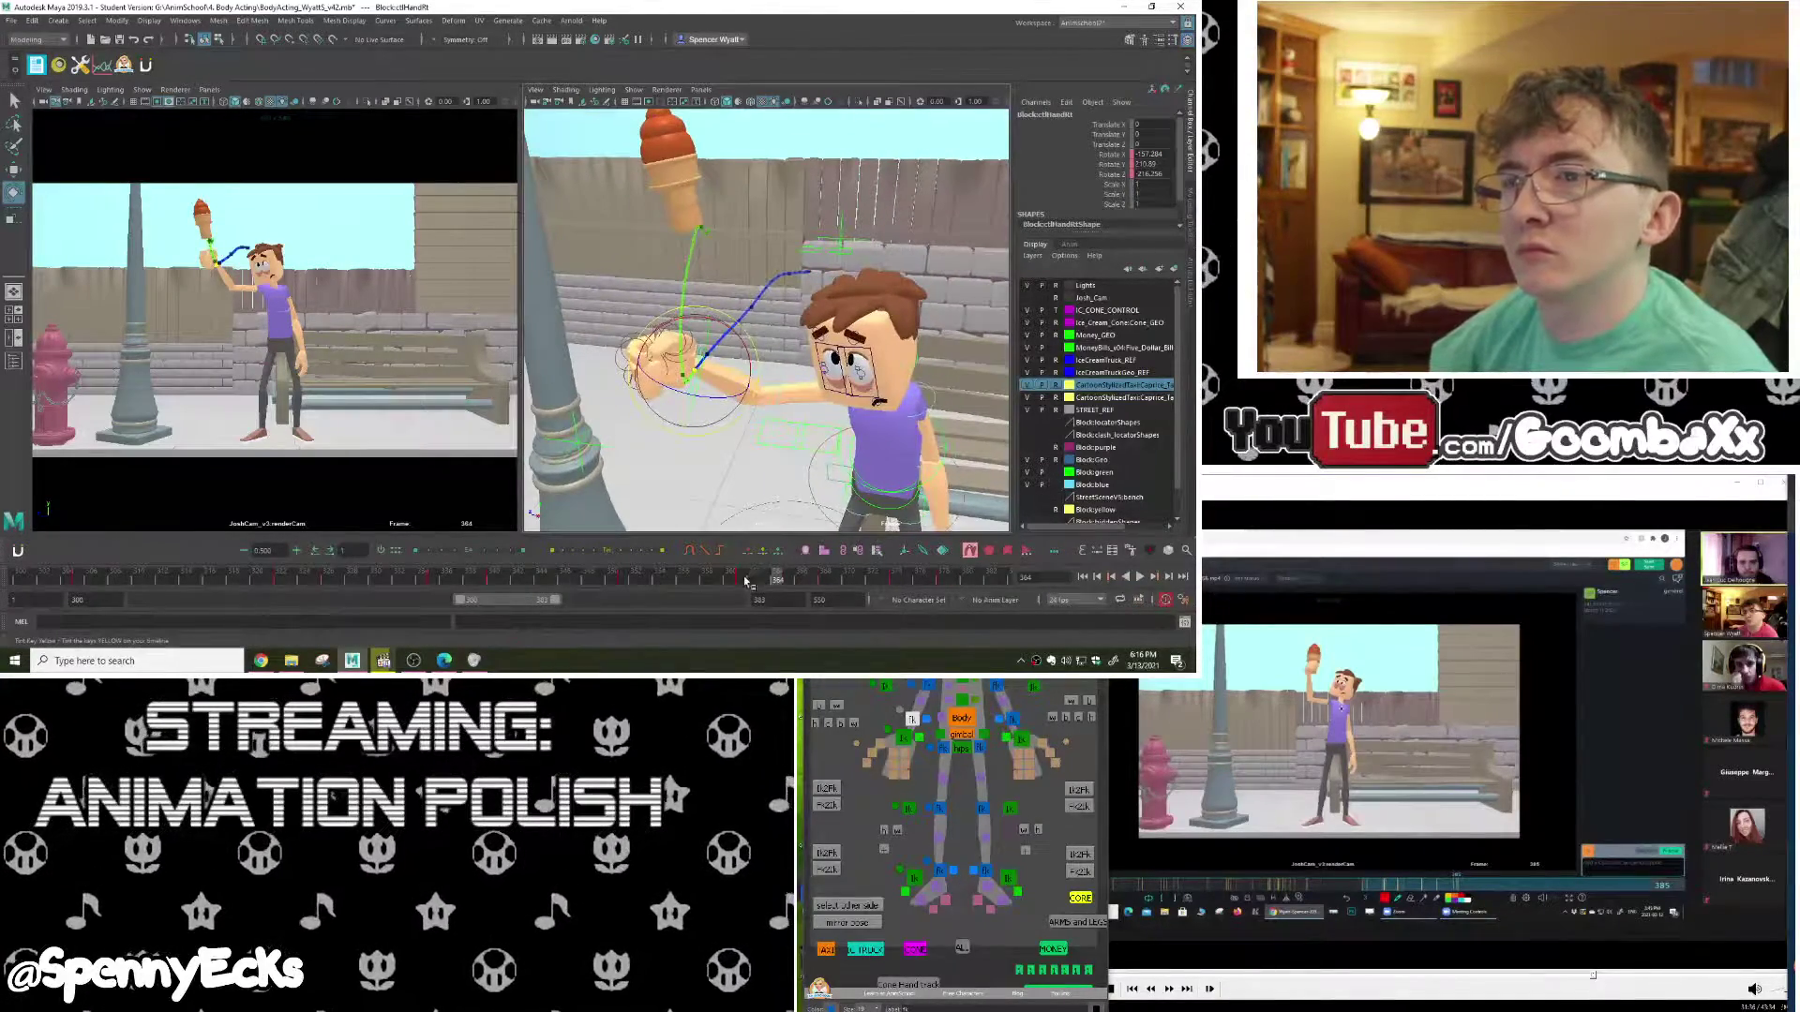
pyautogui.hotkey('alt', 'v')
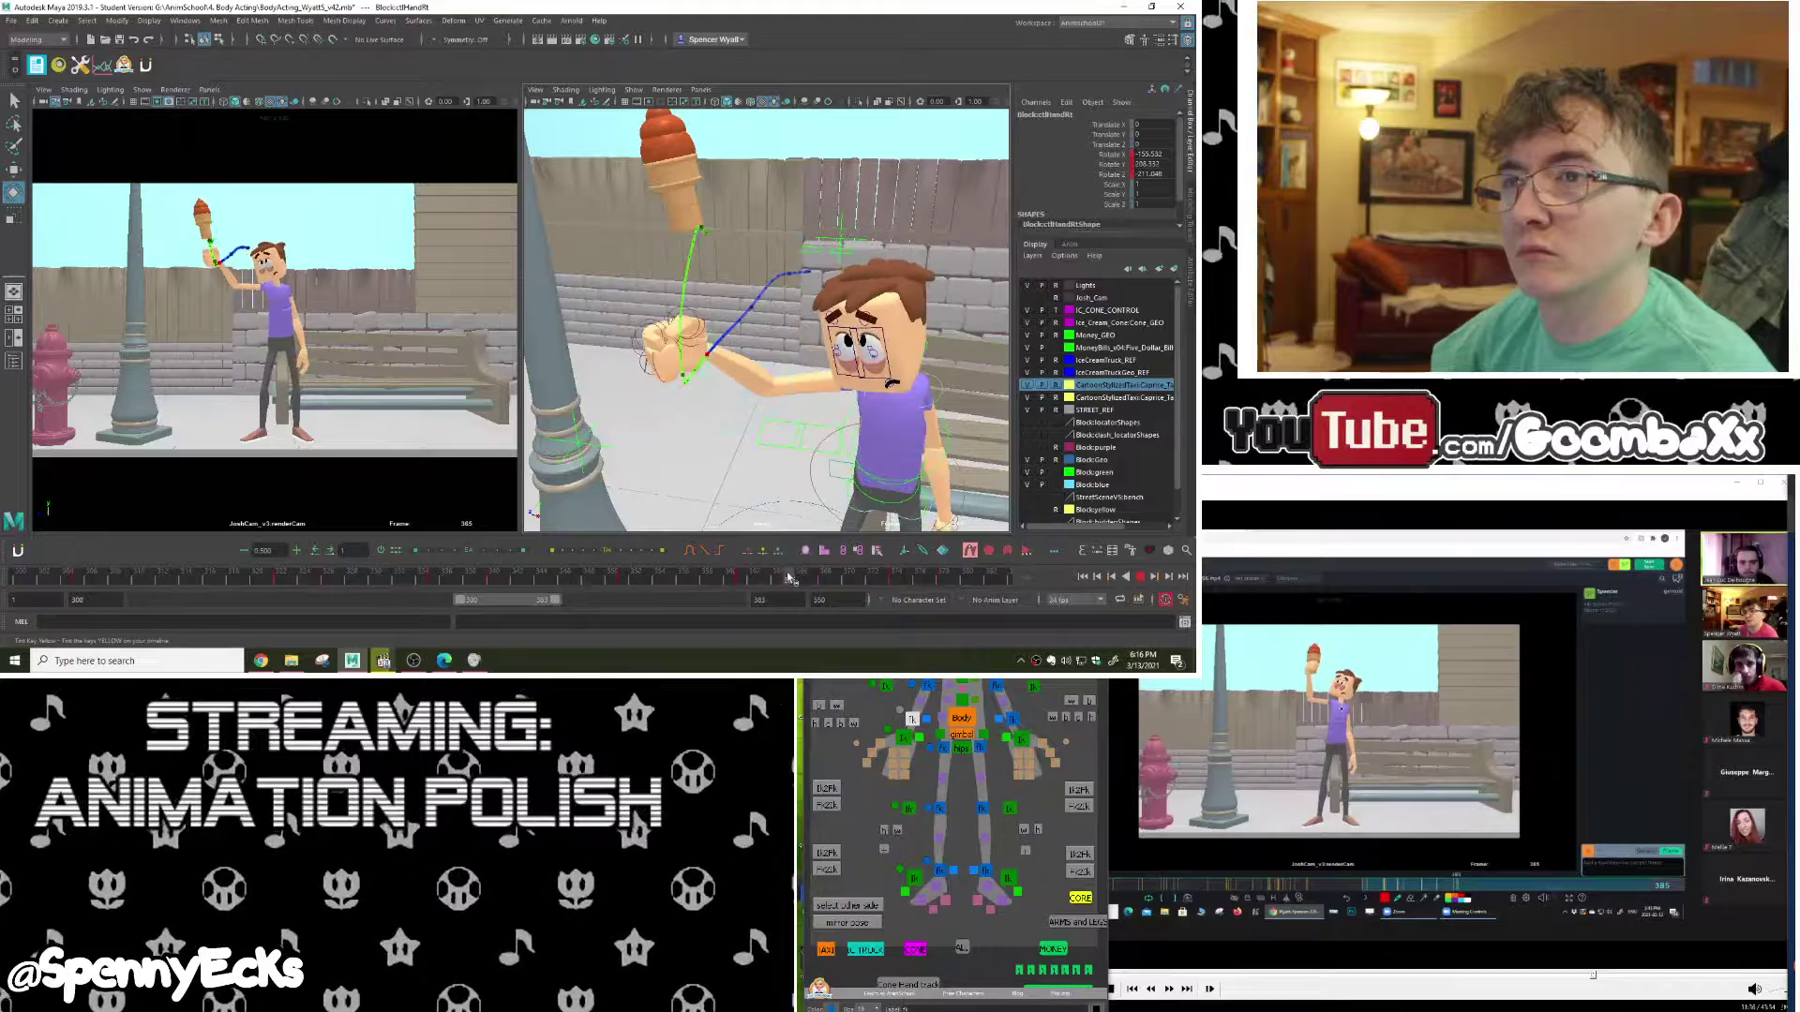
# Step: Rotate the raised arm's upper arm control at frame 361 to reshape the hand's arc
pyautogui.click(738, 575)
pyautogui.keyDown('alt'); pyautogui.moveTo(792, 324); pyautogui.dragTo(848, 299); pyautogui.keyUp('alt')
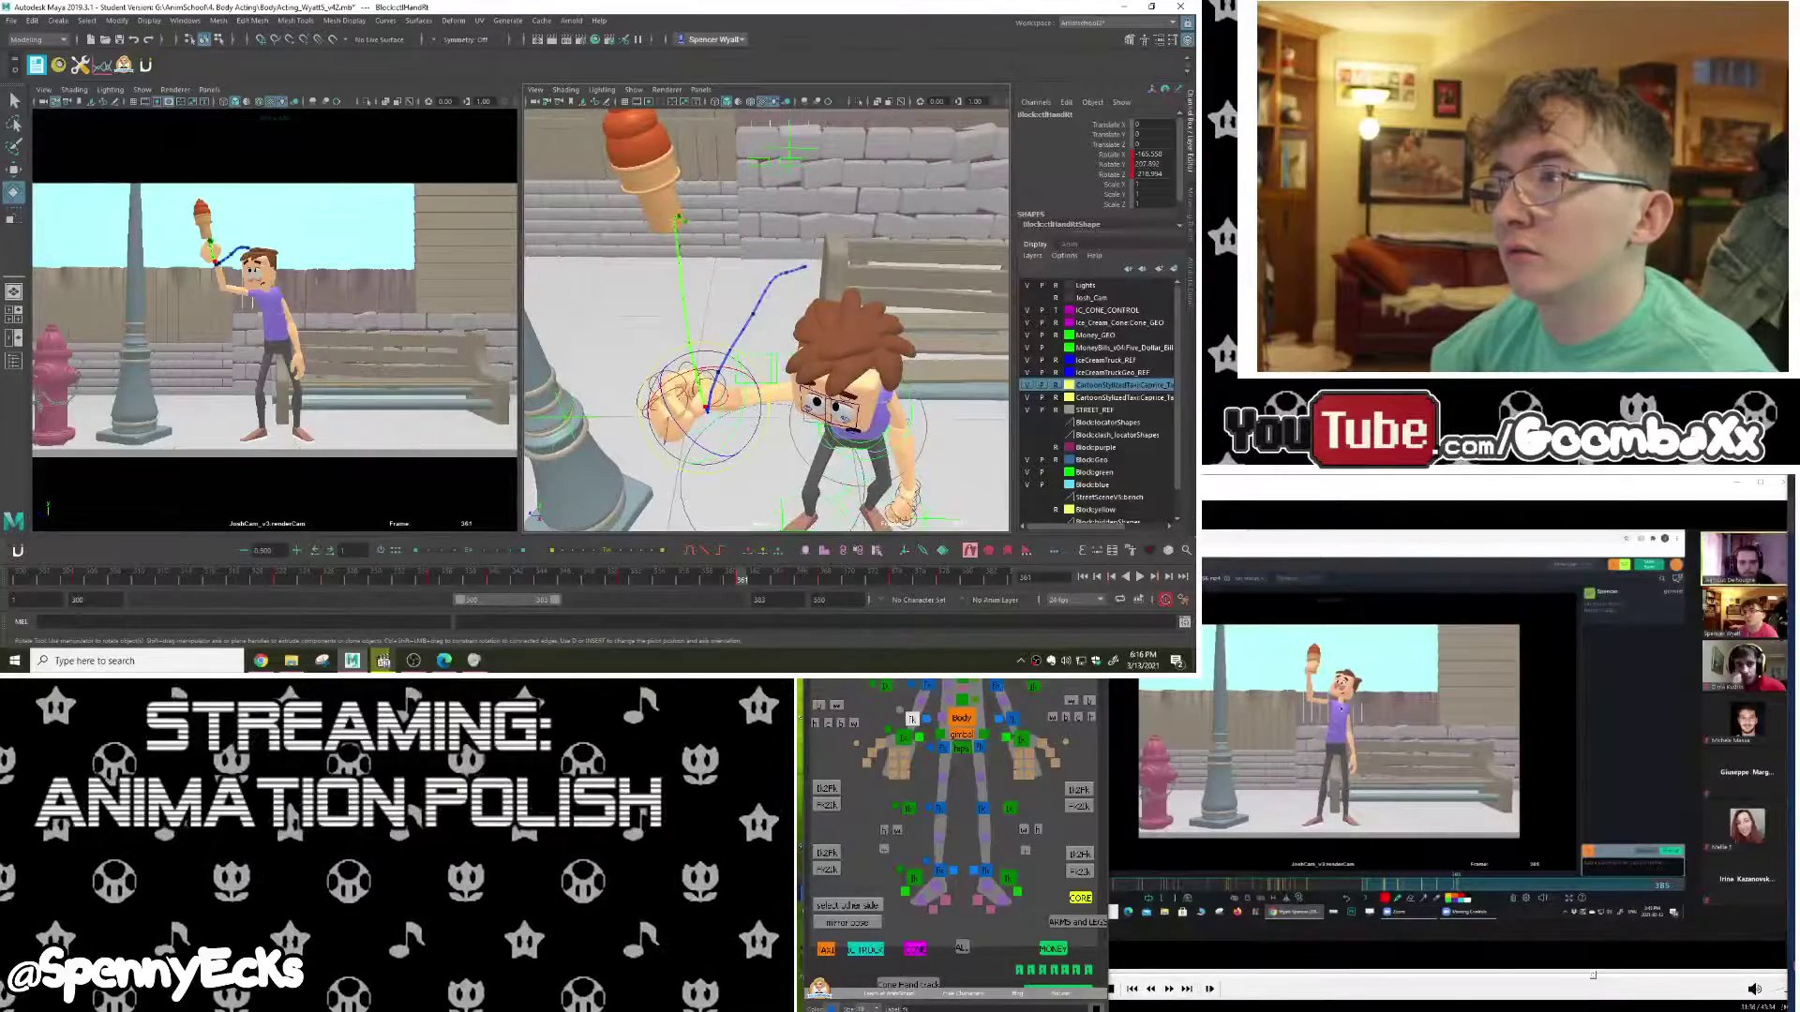
pyautogui.click(796, 386)
pyautogui.click(15, 170)
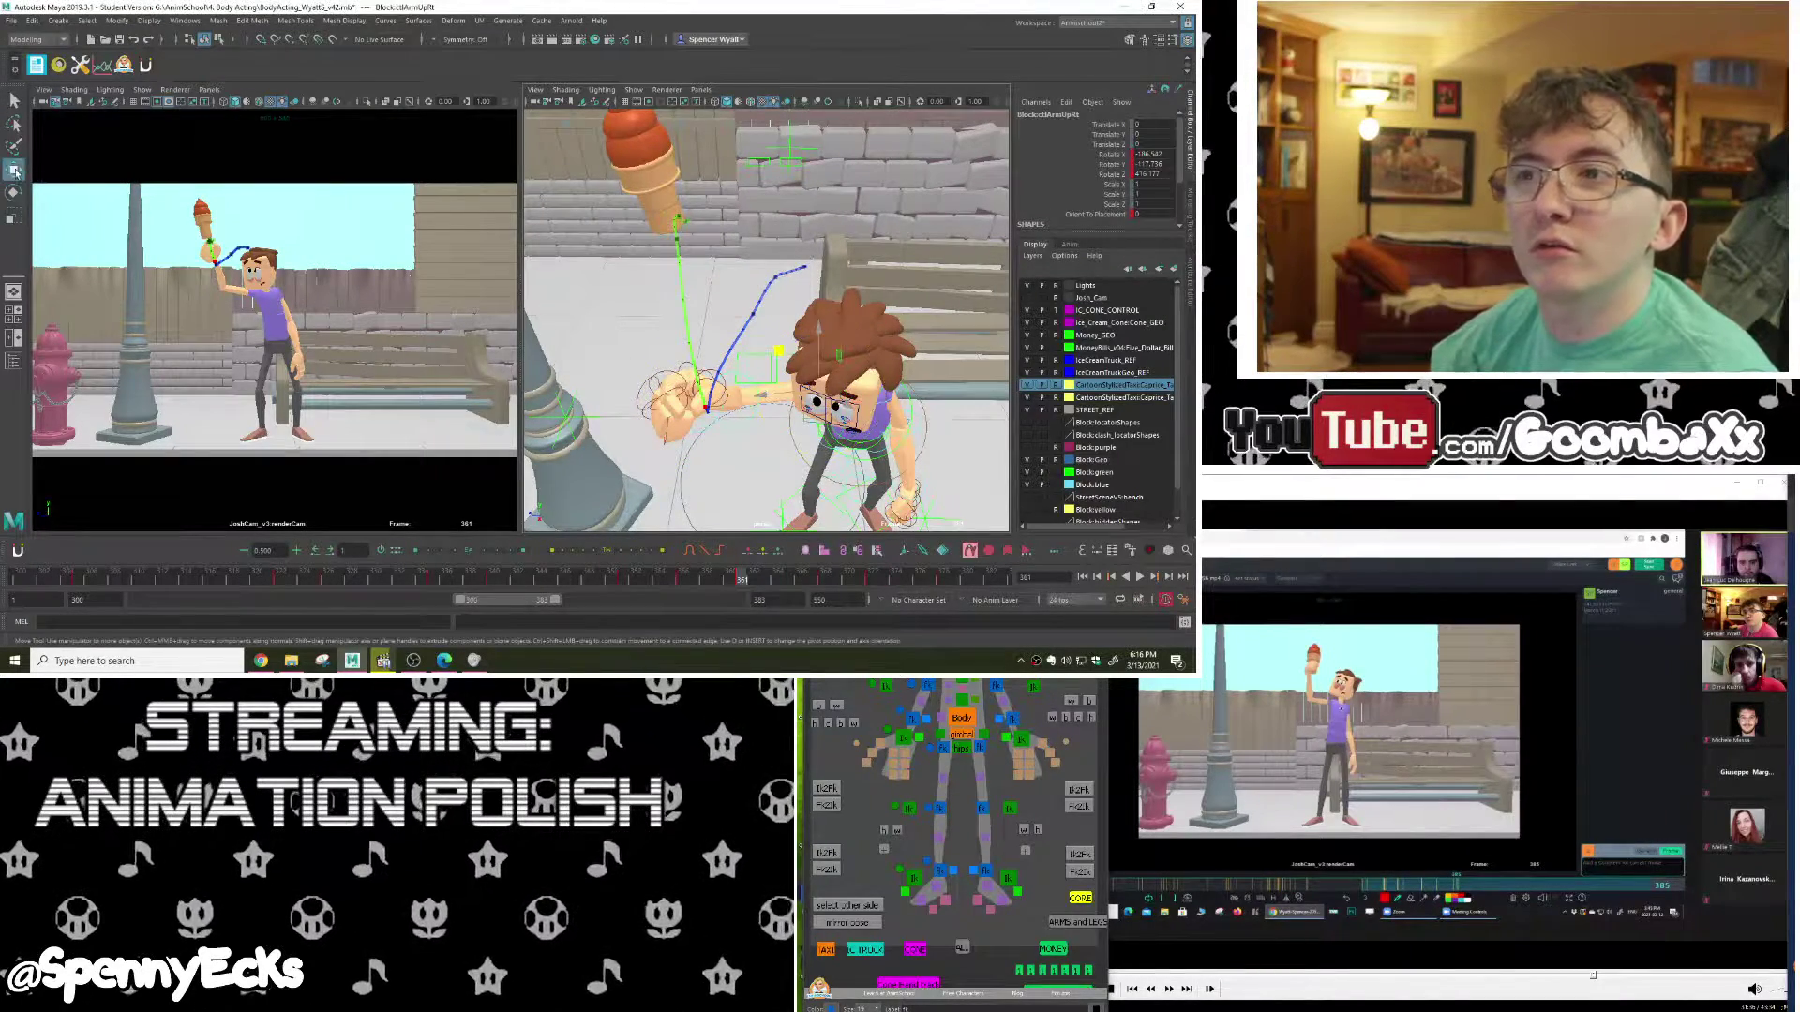
pyautogui.press('e')
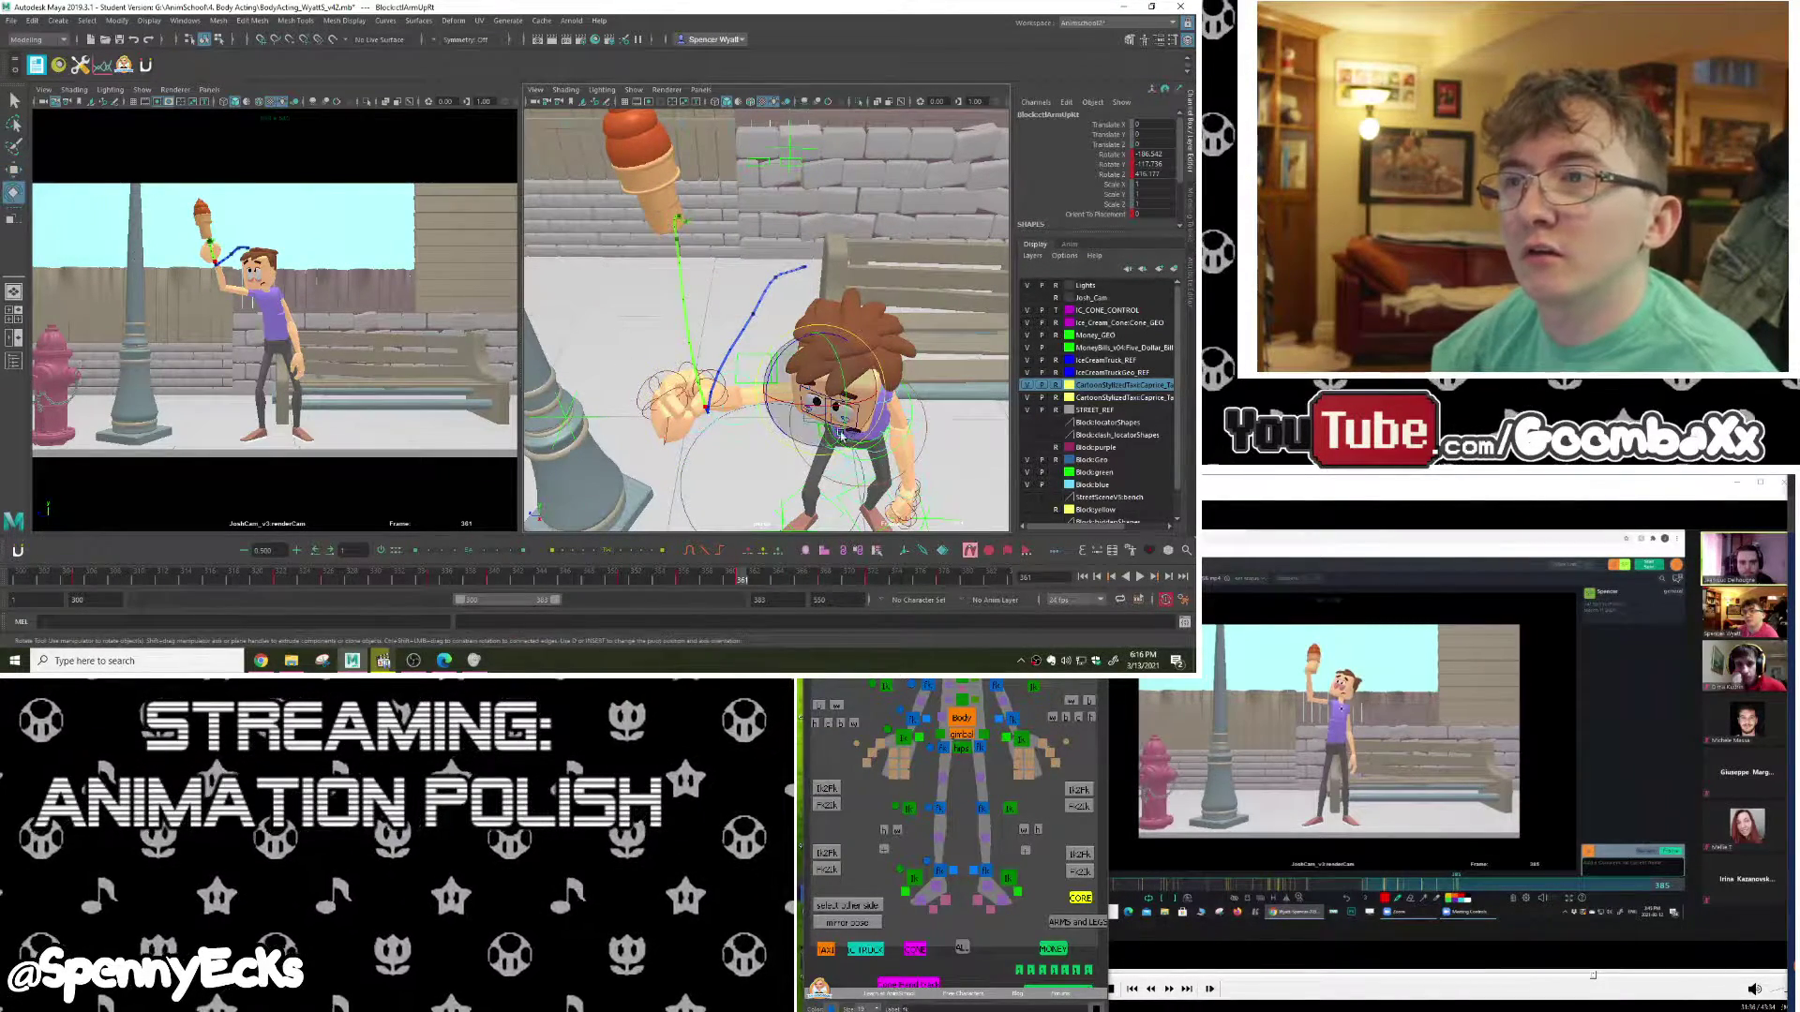
pyautogui.moveTo(841, 434); pyautogui.dragTo(804, 373)
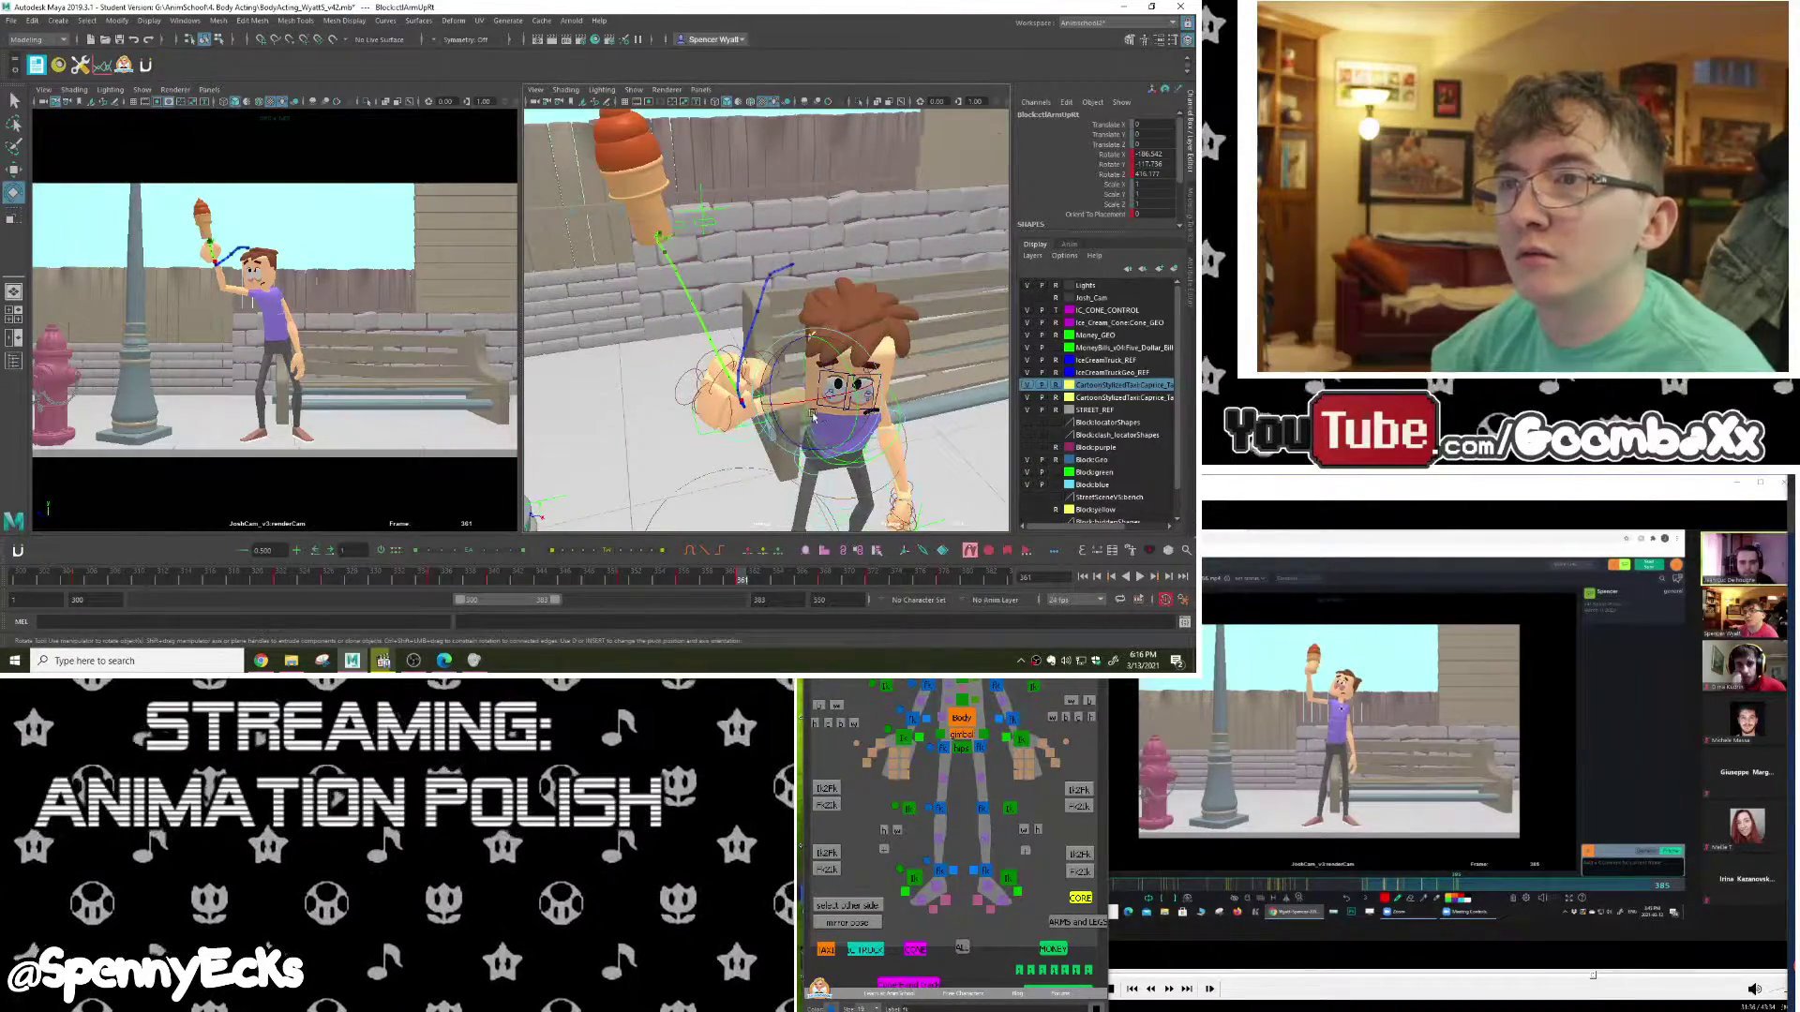
pyautogui.keyDown('alt'); pyautogui.moveTo(853, 398); pyautogui.dragTo(762, 411); pyautogui.keyUp('alt')
# Step: Scrub and play back the arm swing to examine the hand's arc up to frame 372
pyautogui.moveTo(623, 565); pyautogui.dragTo(537, 576)
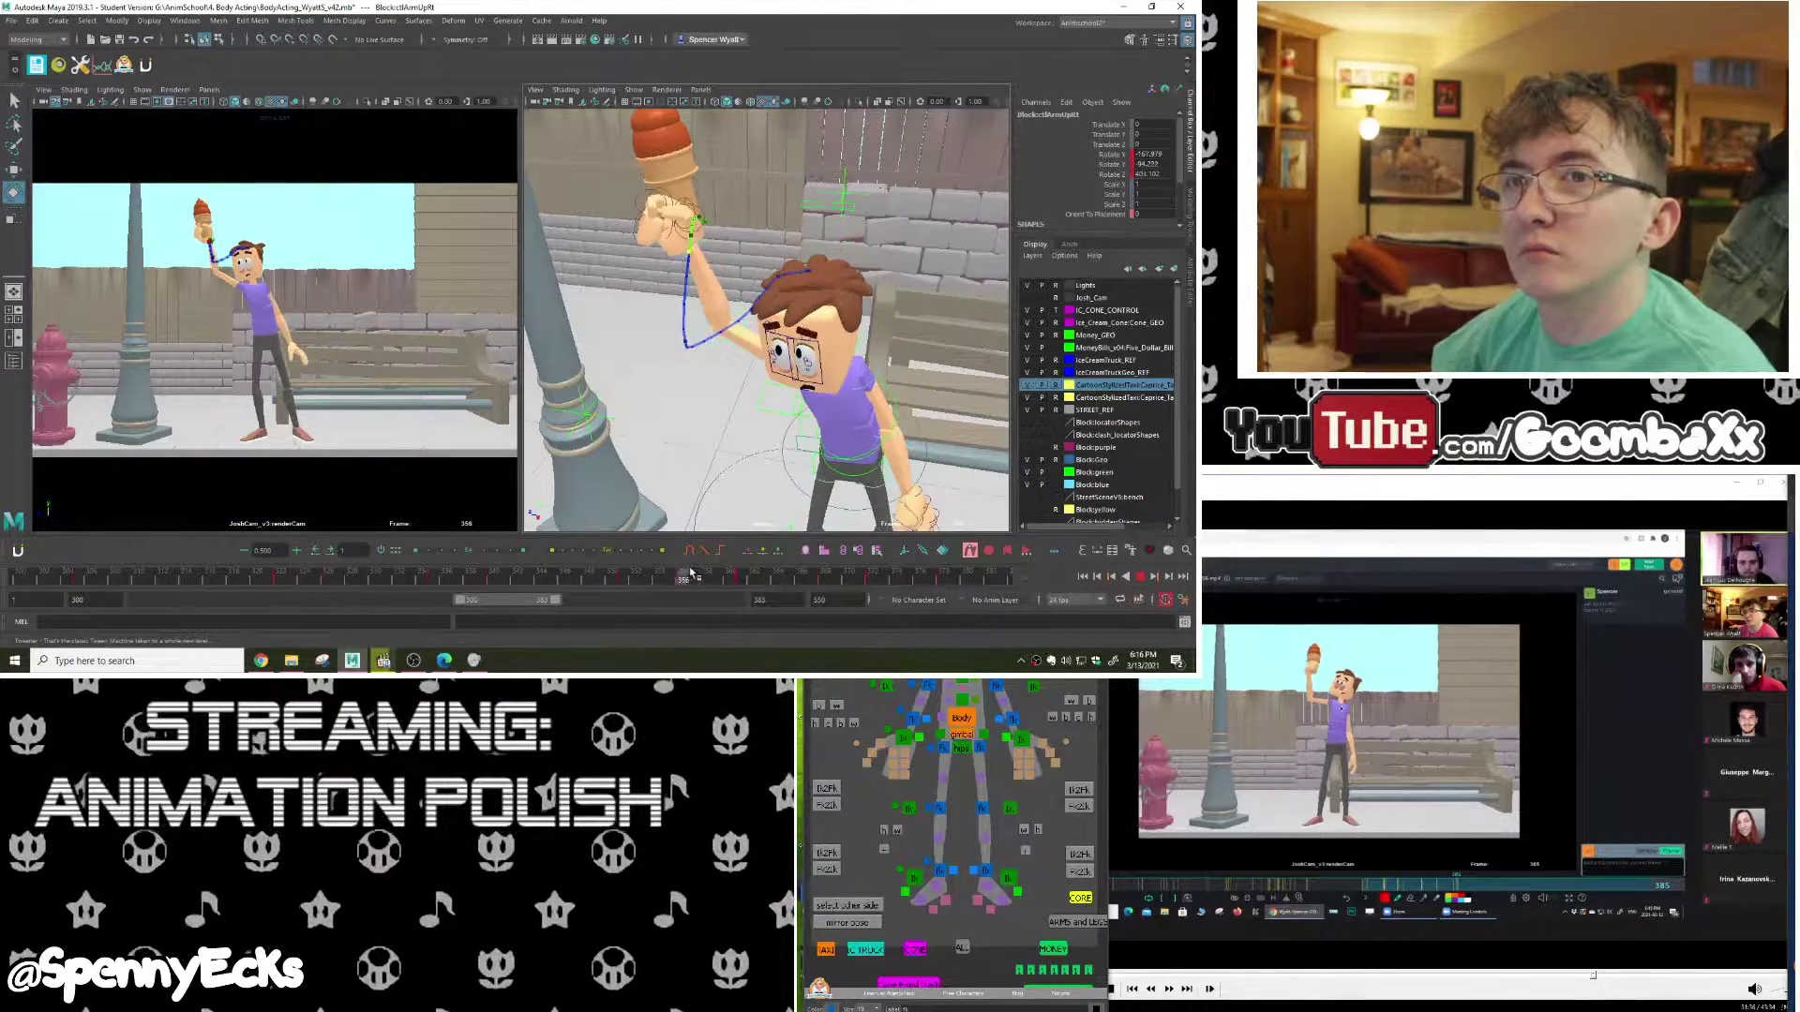
pyautogui.moveTo(729, 573)
pyautogui.mouseDown()
pyautogui.moveTo(797, 560)
pyautogui.moveTo(600, 555)
pyautogui.moveTo(723, 549)
pyautogui.mouseUp()
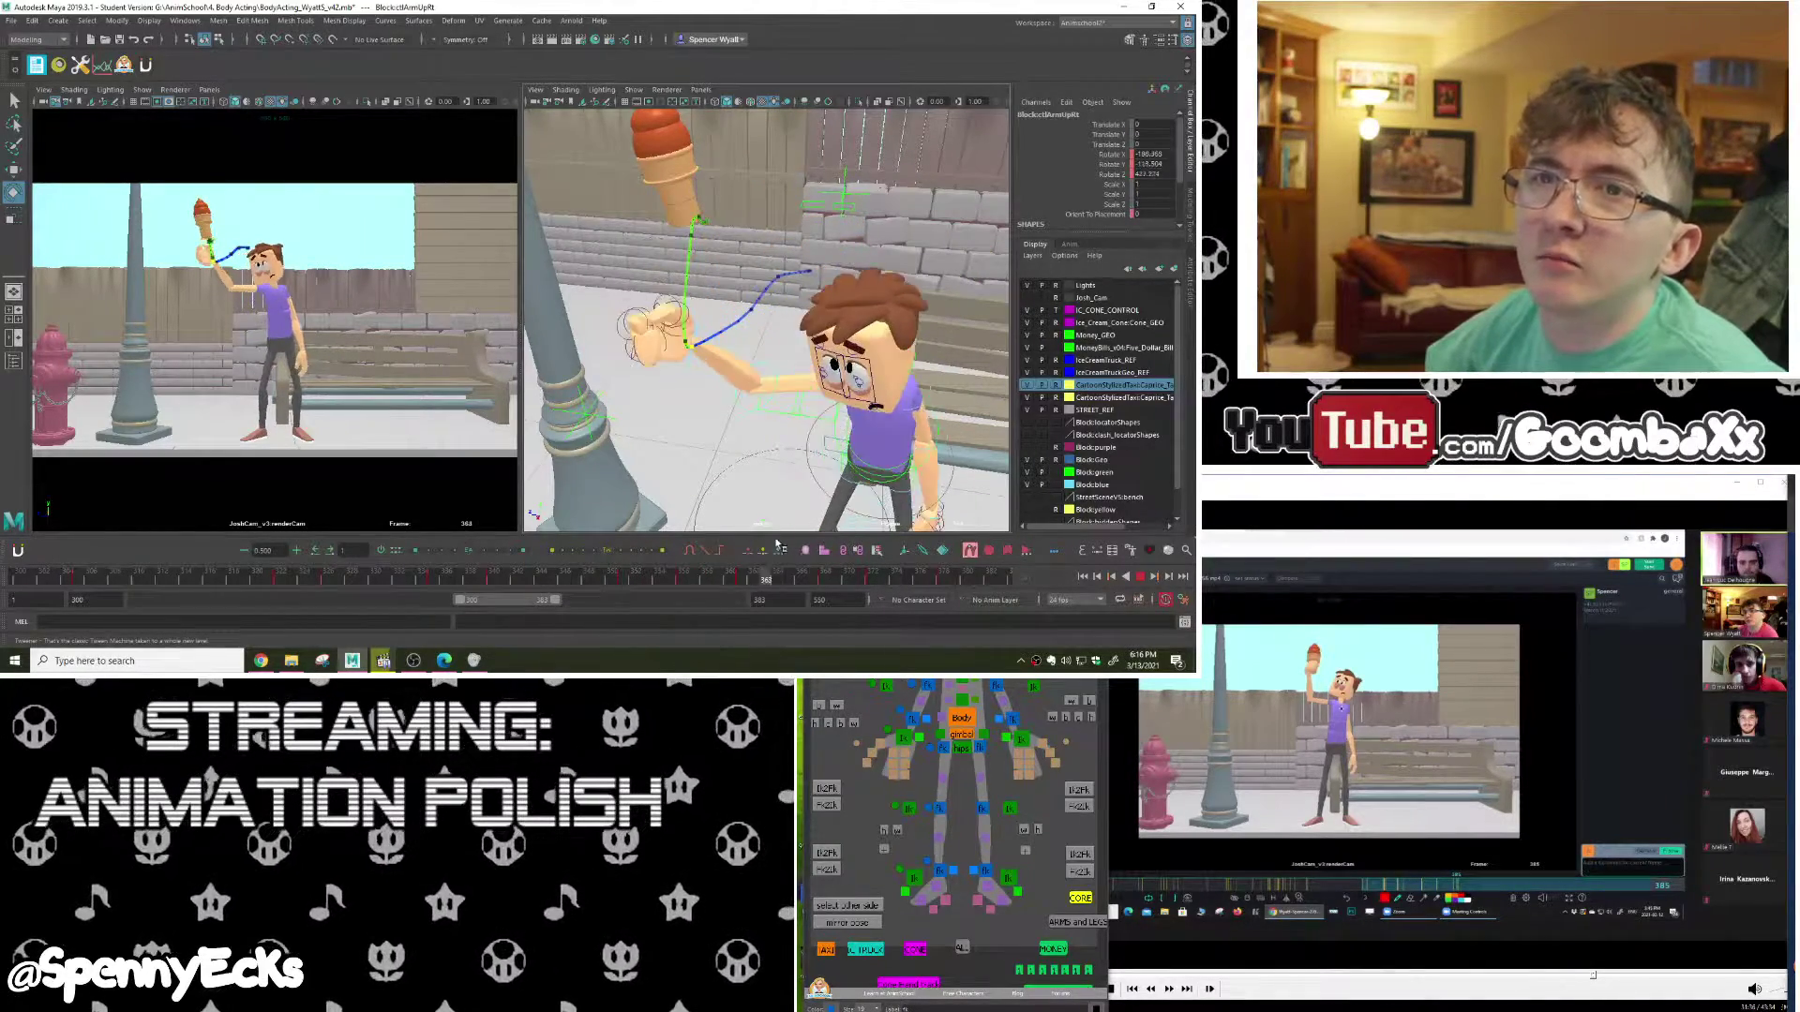
pyautogui.moveTo(840, 541); pyautogui.dragTo(419, 541)
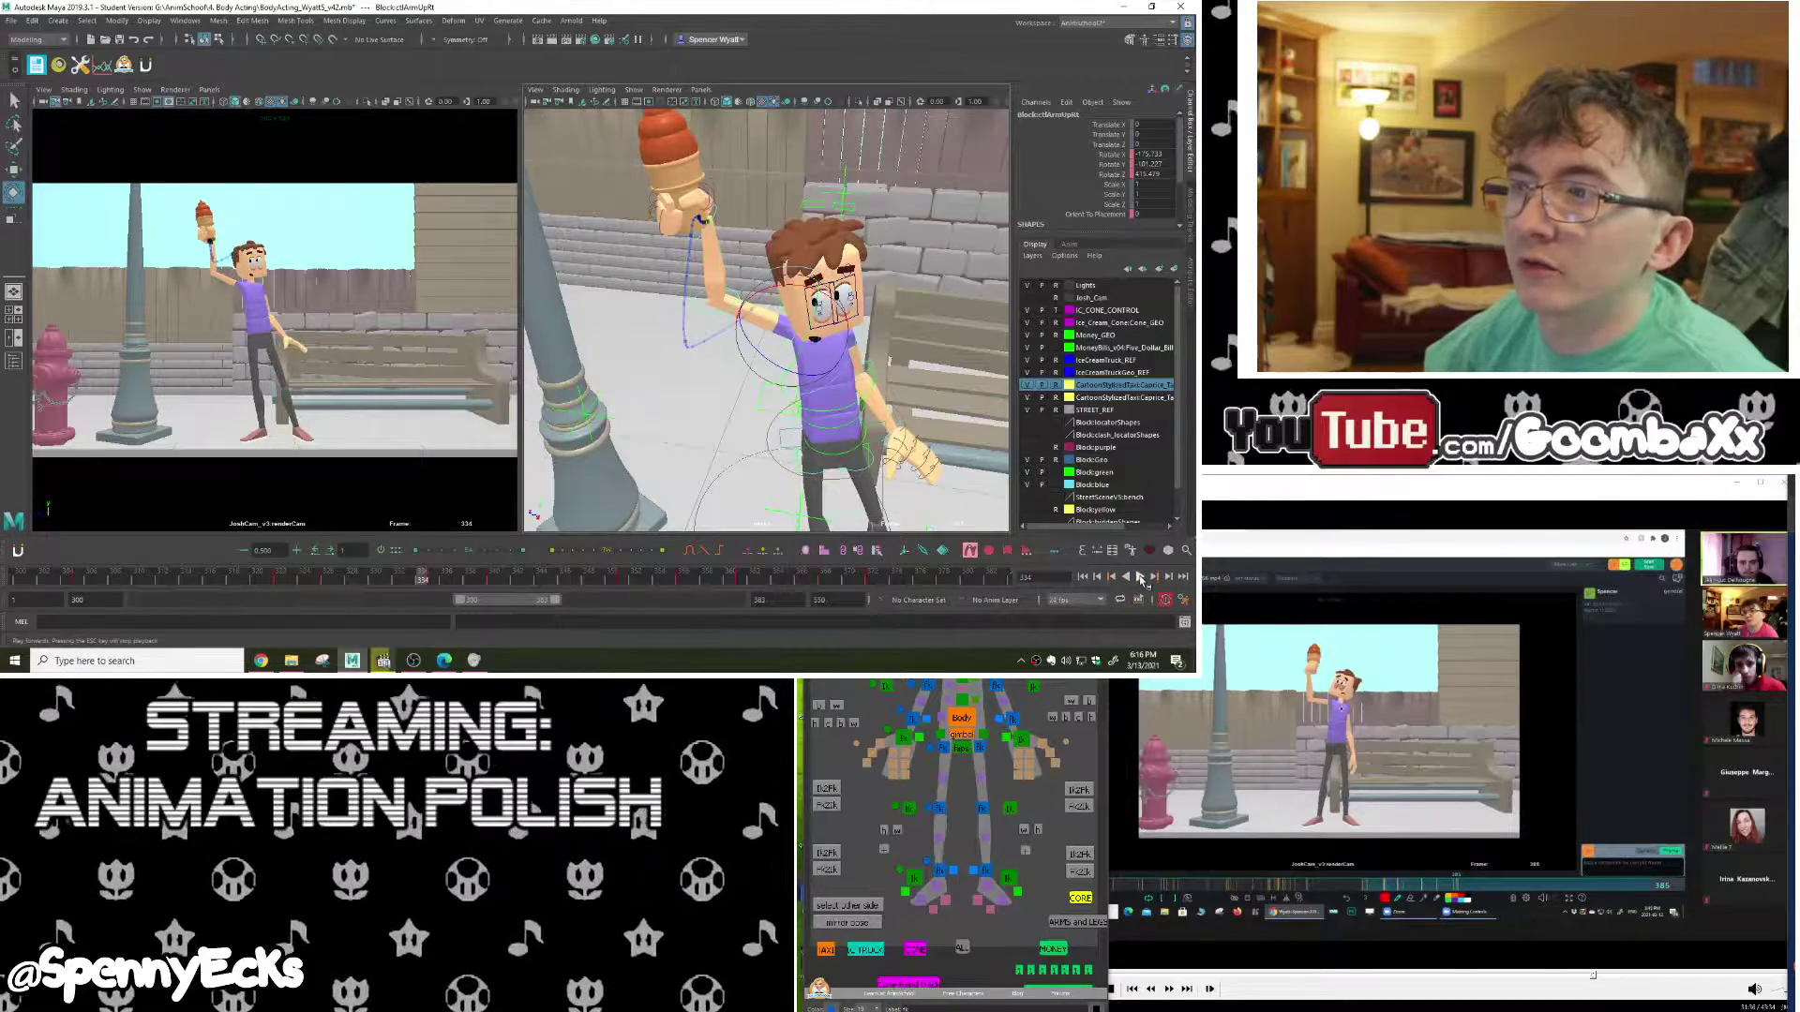
pyautogui.click(1140, 577)
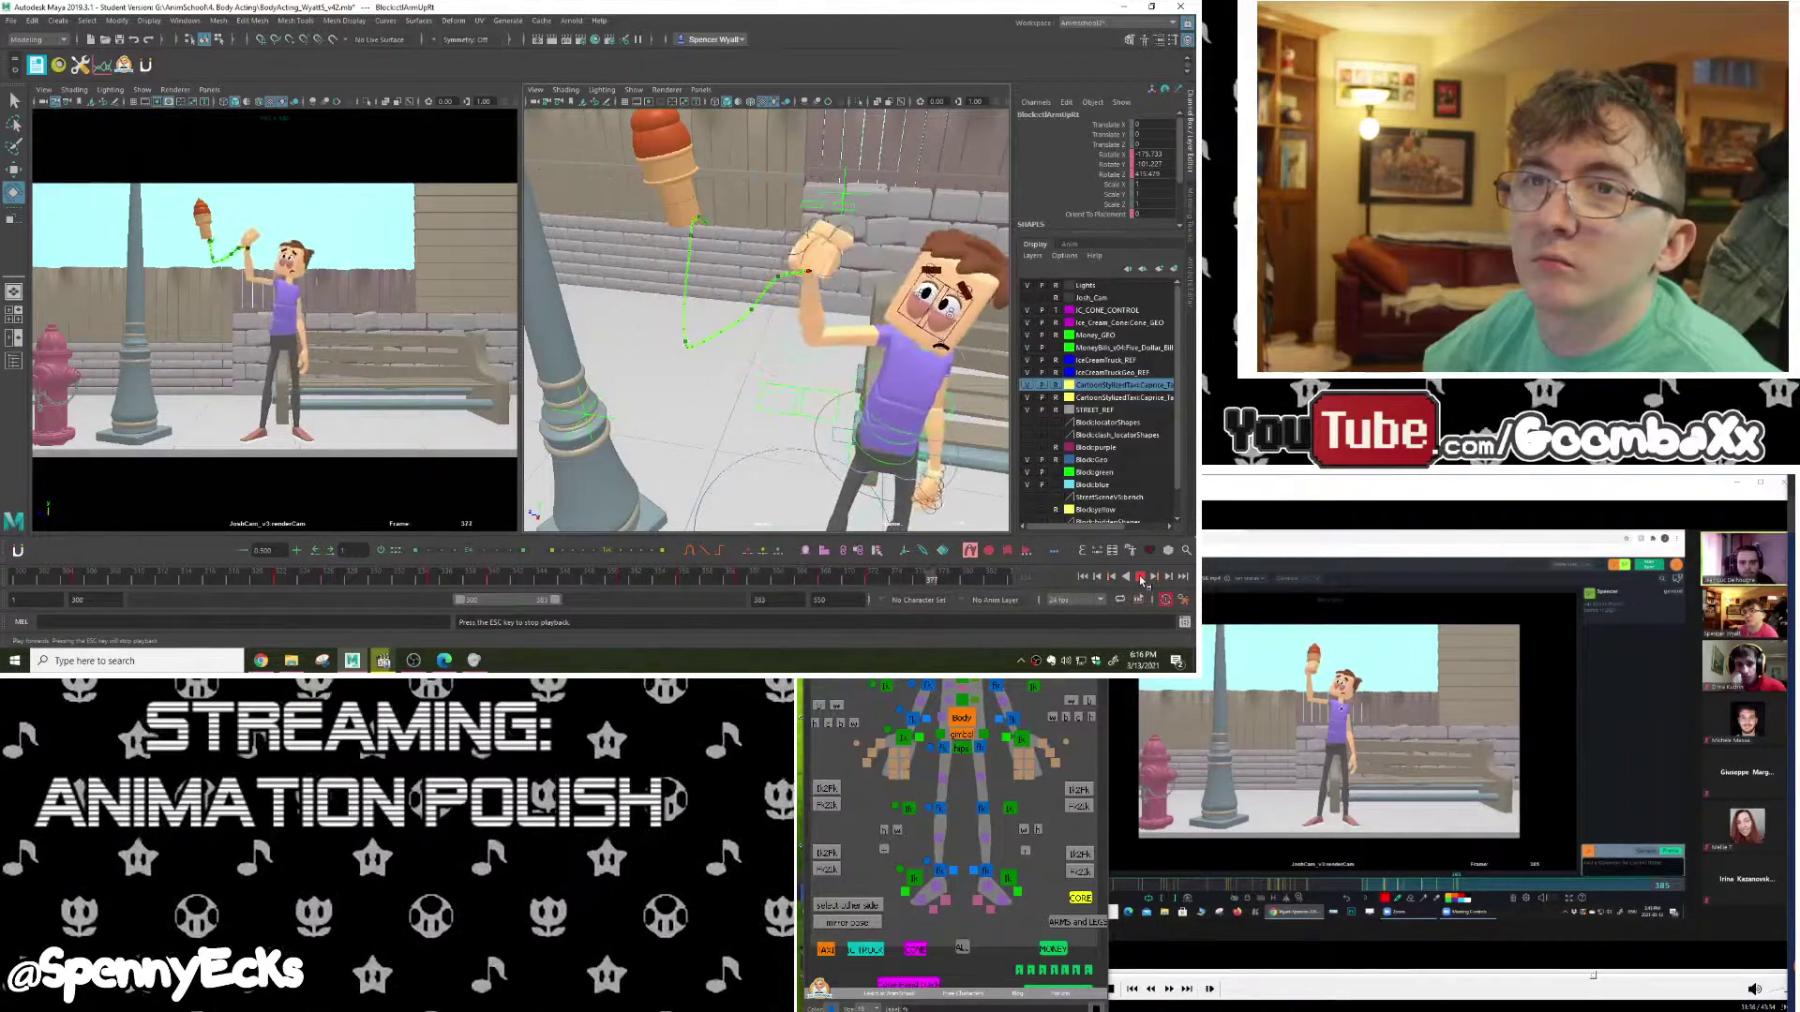
pyautogui.click(1139, 577)
pyautogui.moveTo(667, 579); pyautogui.dragTo(778, 577)
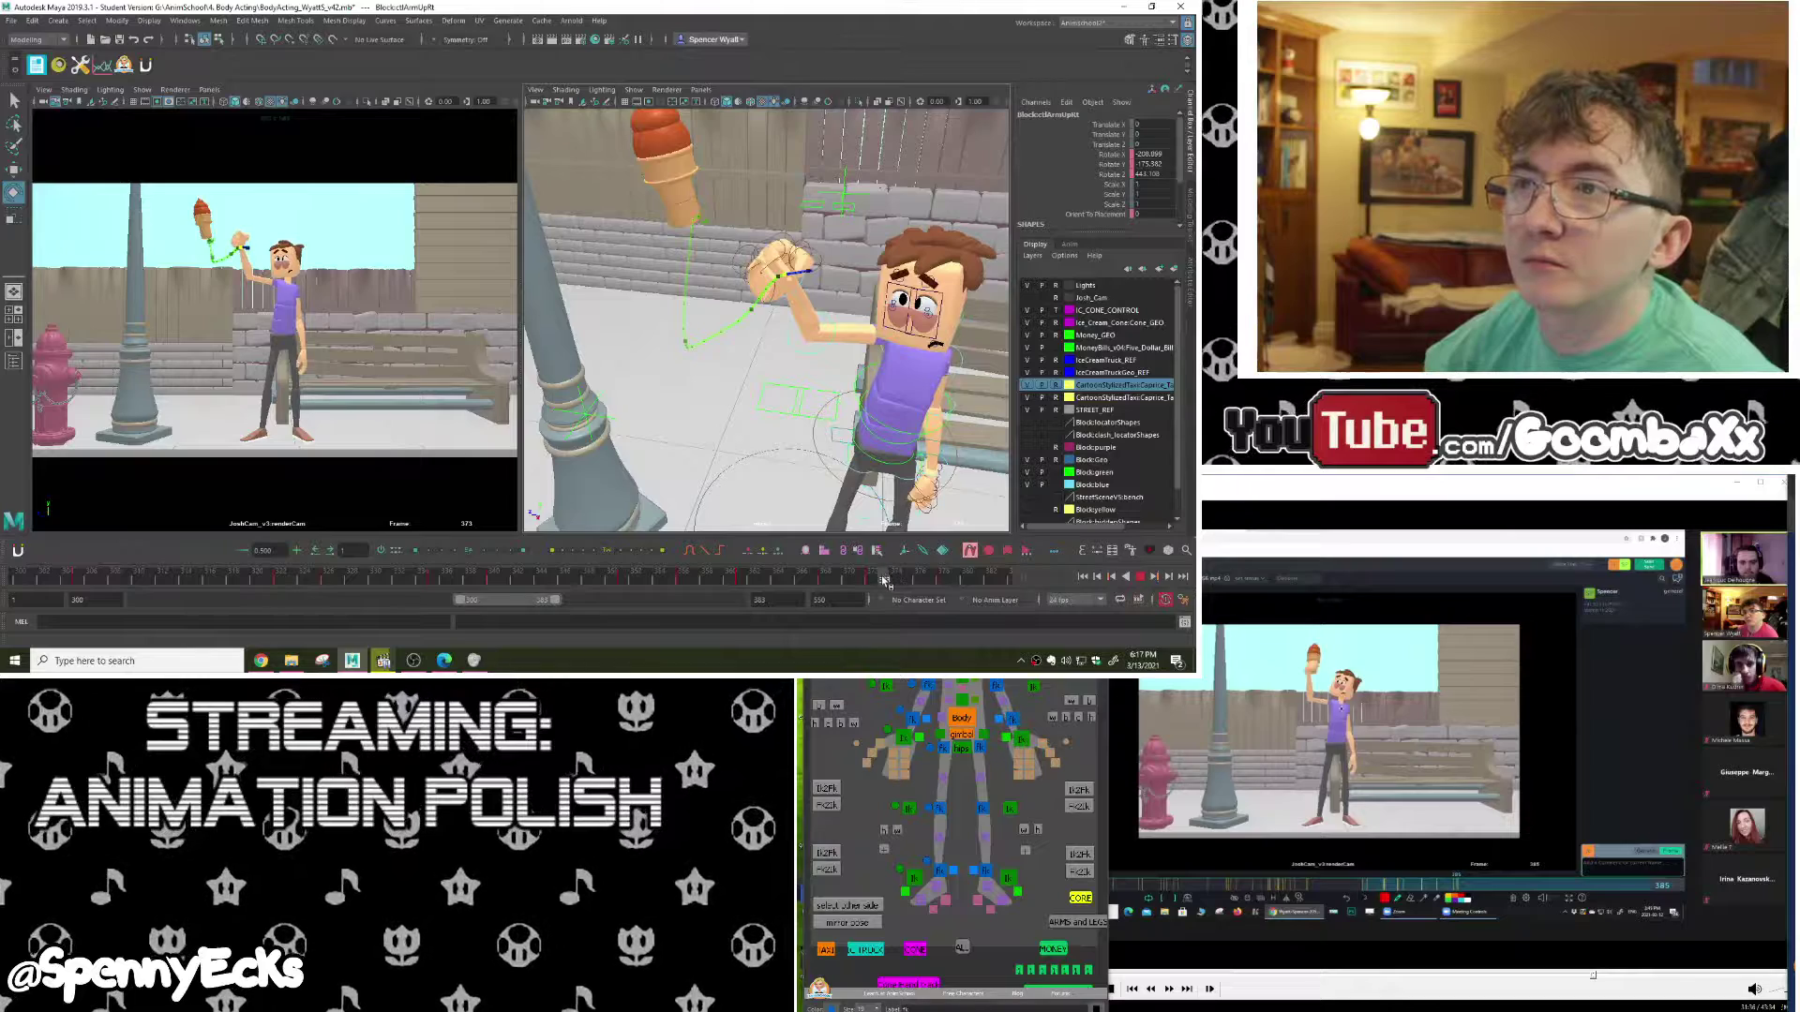
pyautogui.moveTo(874, 582); pyautogui.dragTo(824, 586)
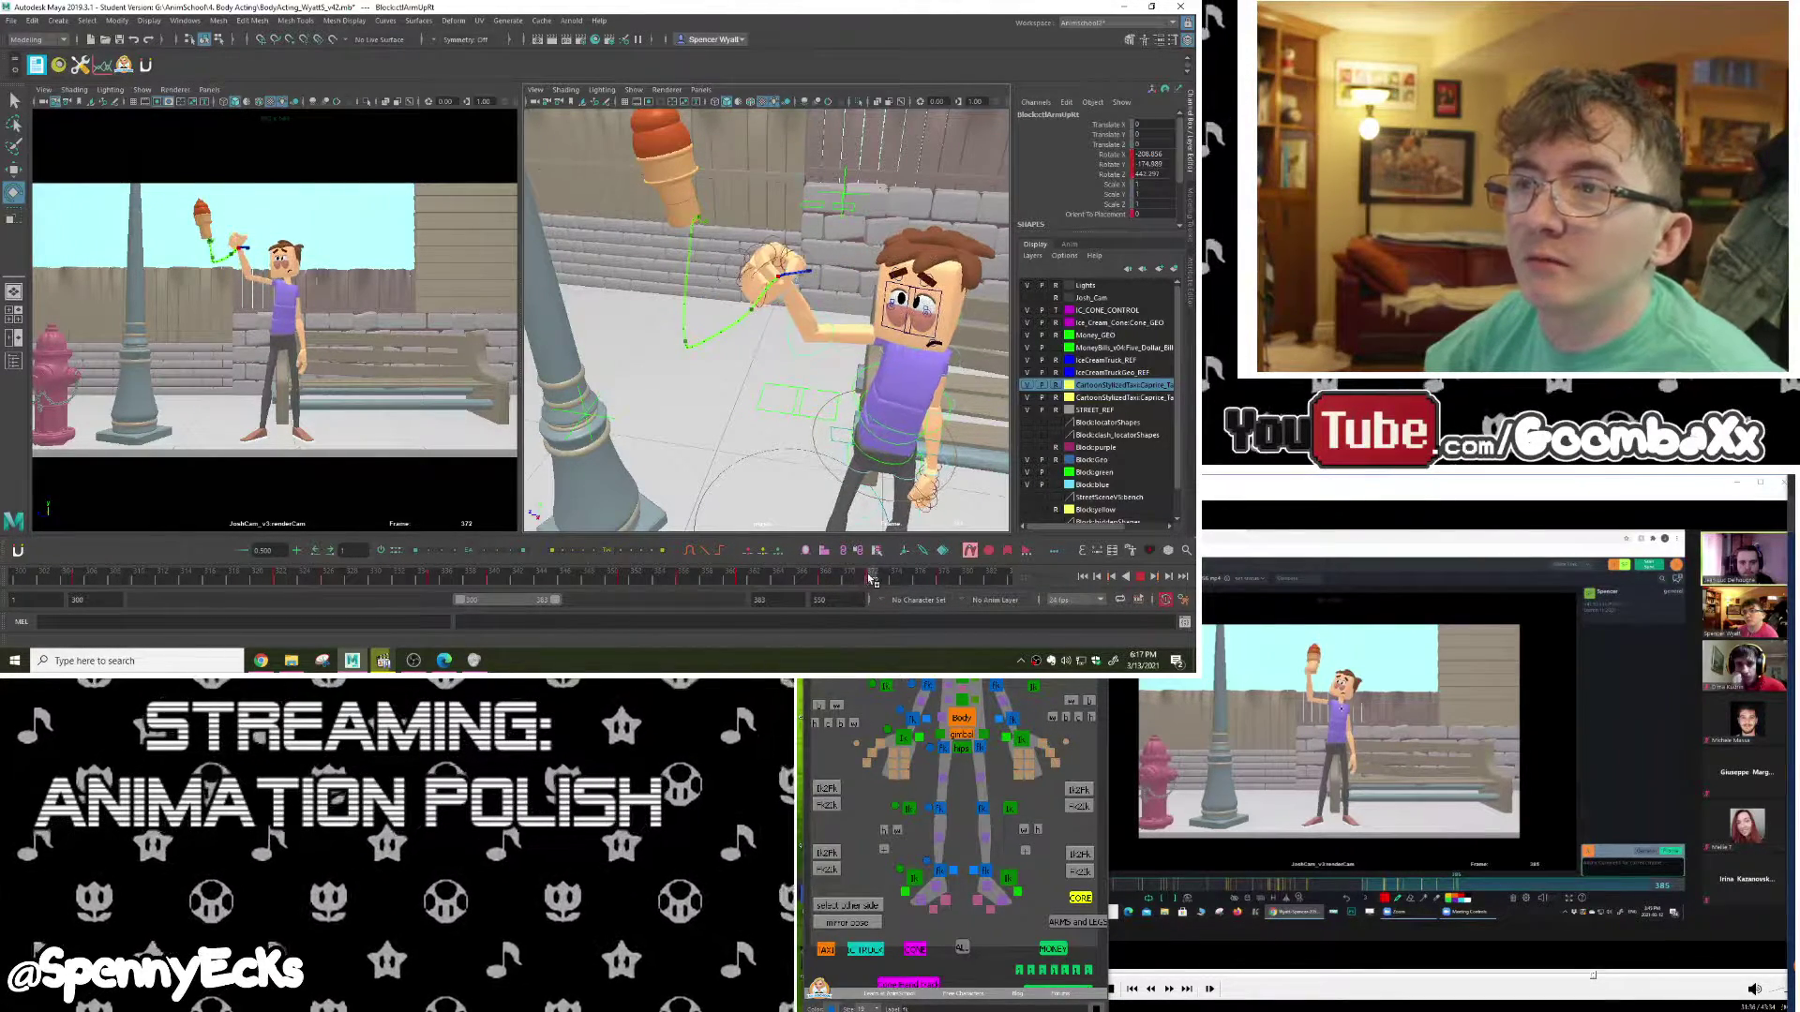
# Step: Rotate the upper arm control at frame 372, and scrub the swing back to frame 359 to check the arc
pyautogui.keyDown('alt'); pyautogui.moveTo(871, 475); pyautogui.dragTo(889, 376); pyautogui.keyUp('alt')
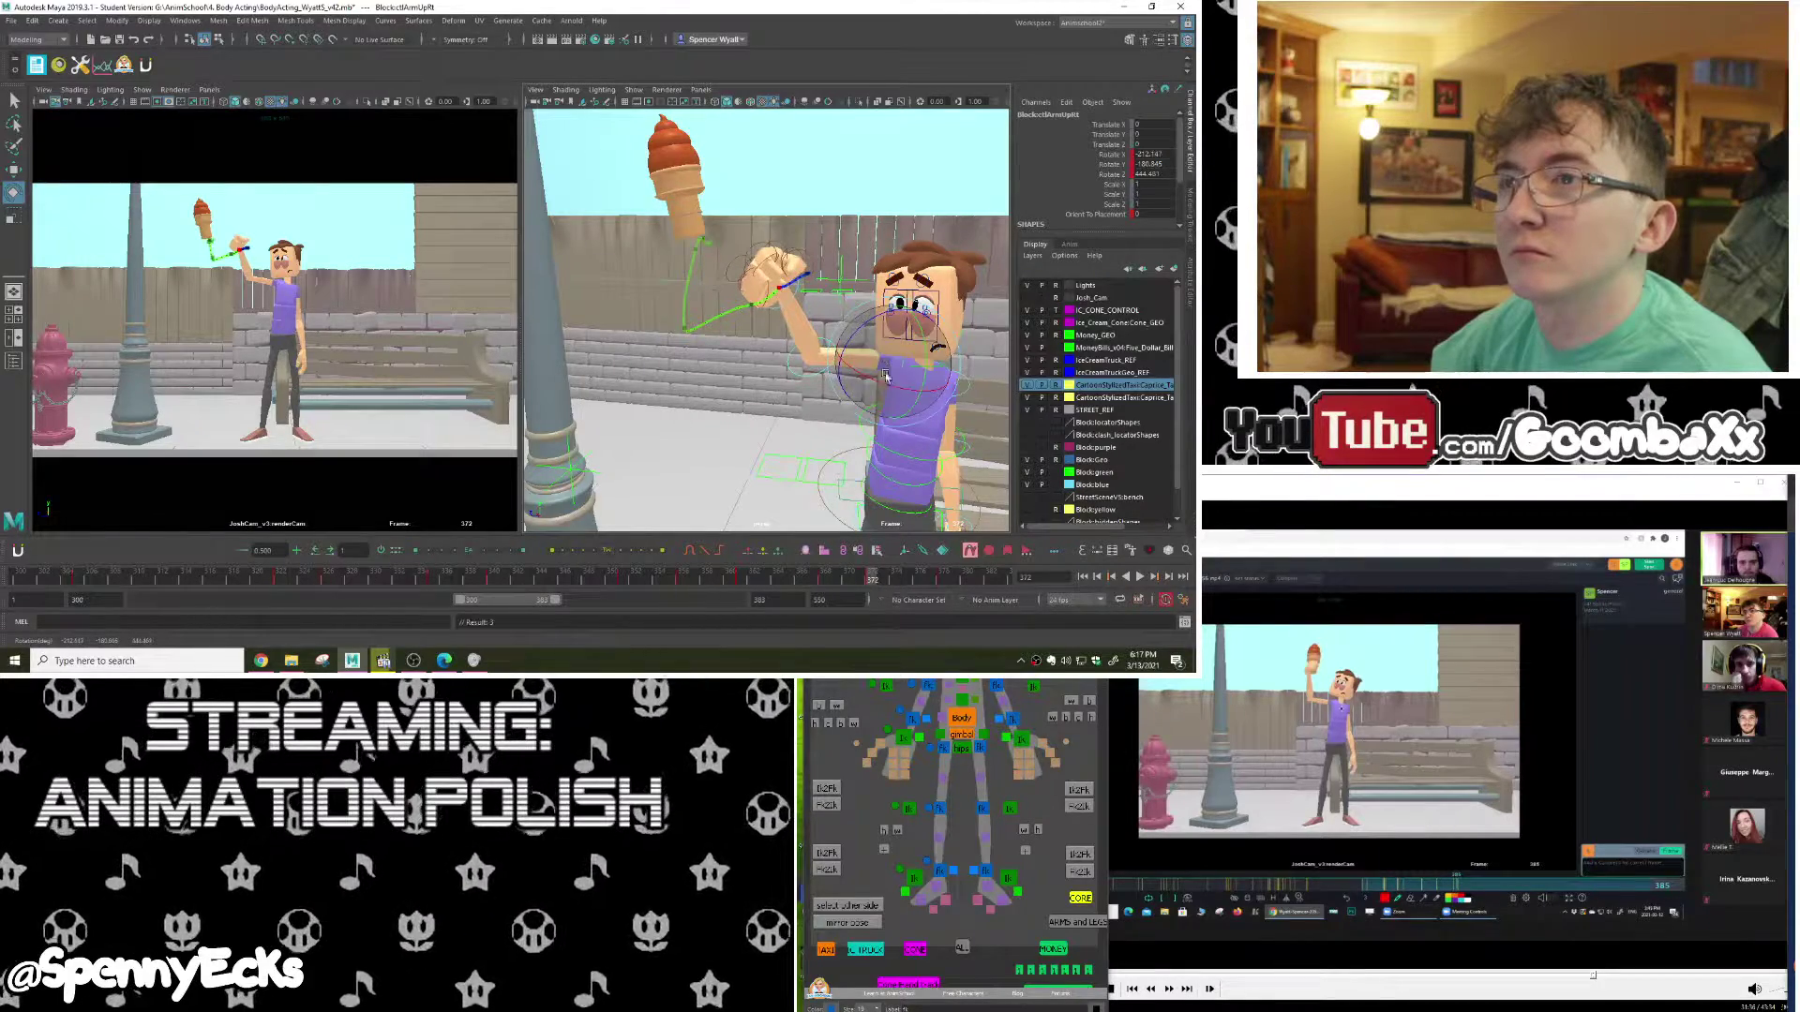
pyautogui.keyDown('alt'); pyautogui.moveTo(840, 388); pyautogui.dragTo(853, 581); pyautogui.keyUp('alt')
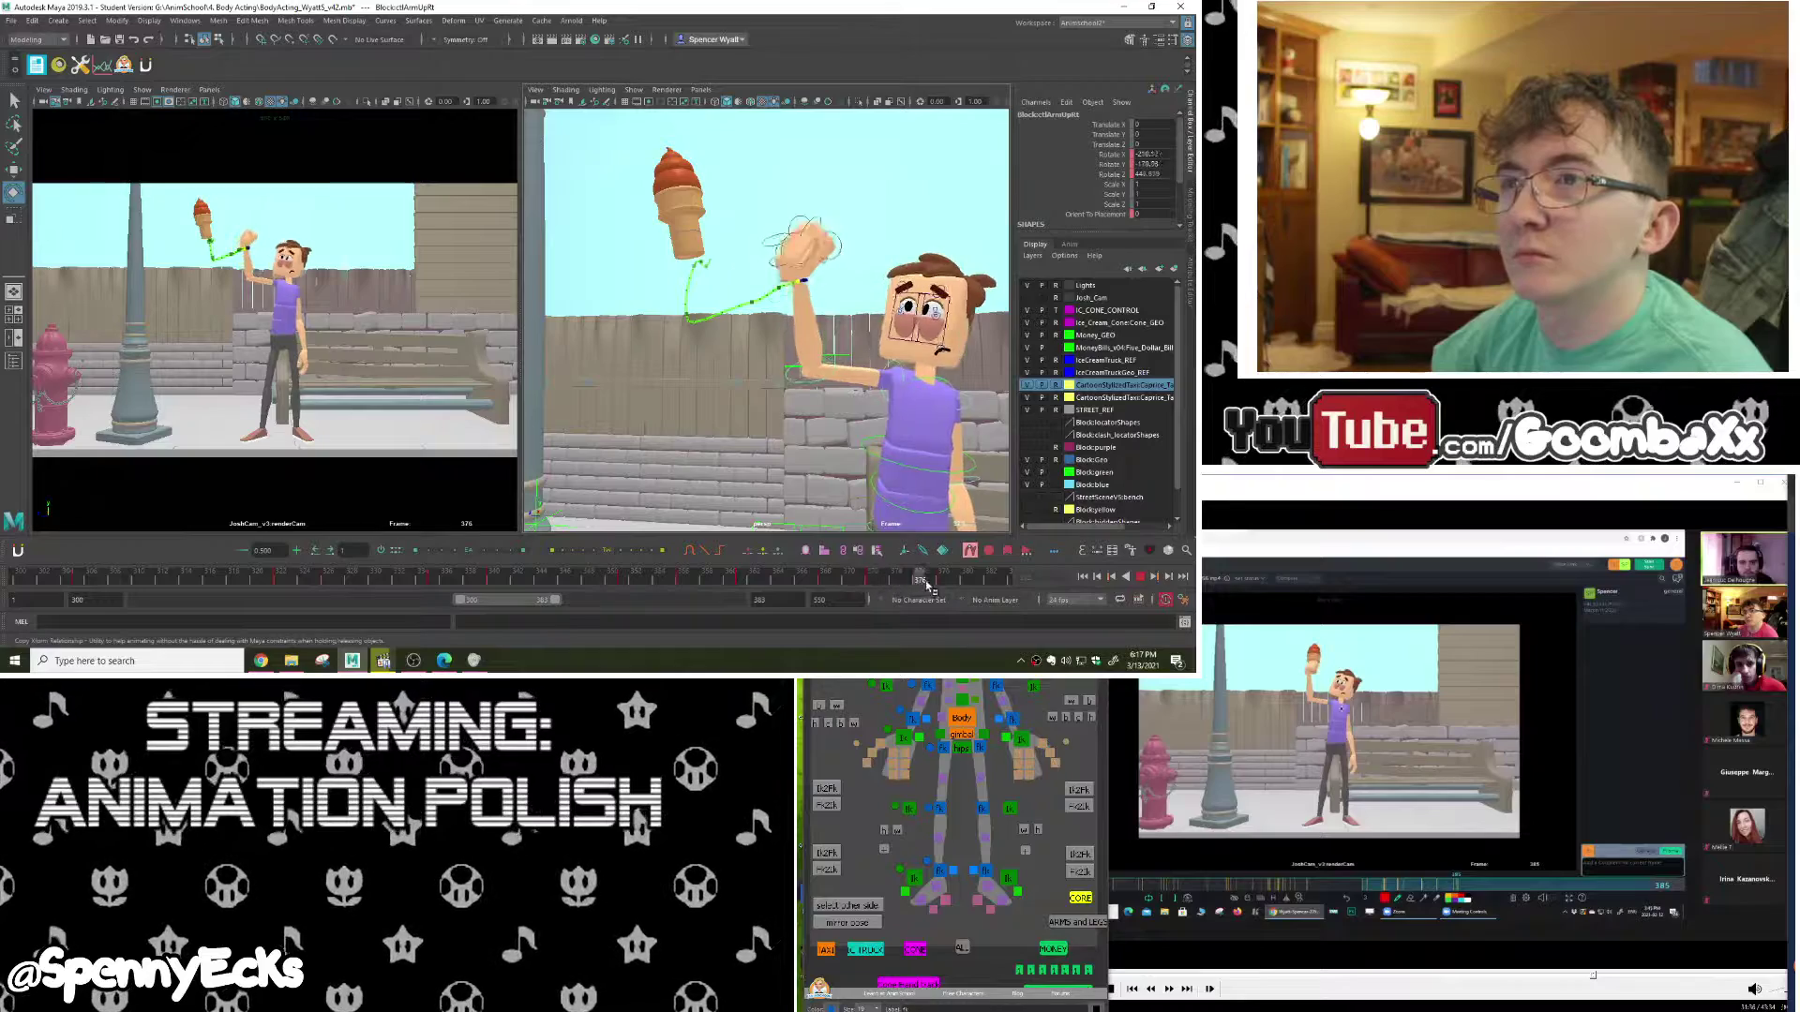
pyautogui.moveTo(1003, 583)
pyautogui.mouseDown()
pyautogui.moveTo(872, 577)
pyautogui.moveTo(881, 558)
pyautogui.moveTo(778, 548)
pyautogui.moveTo(459, 535)
pyautogui.mouseUp()
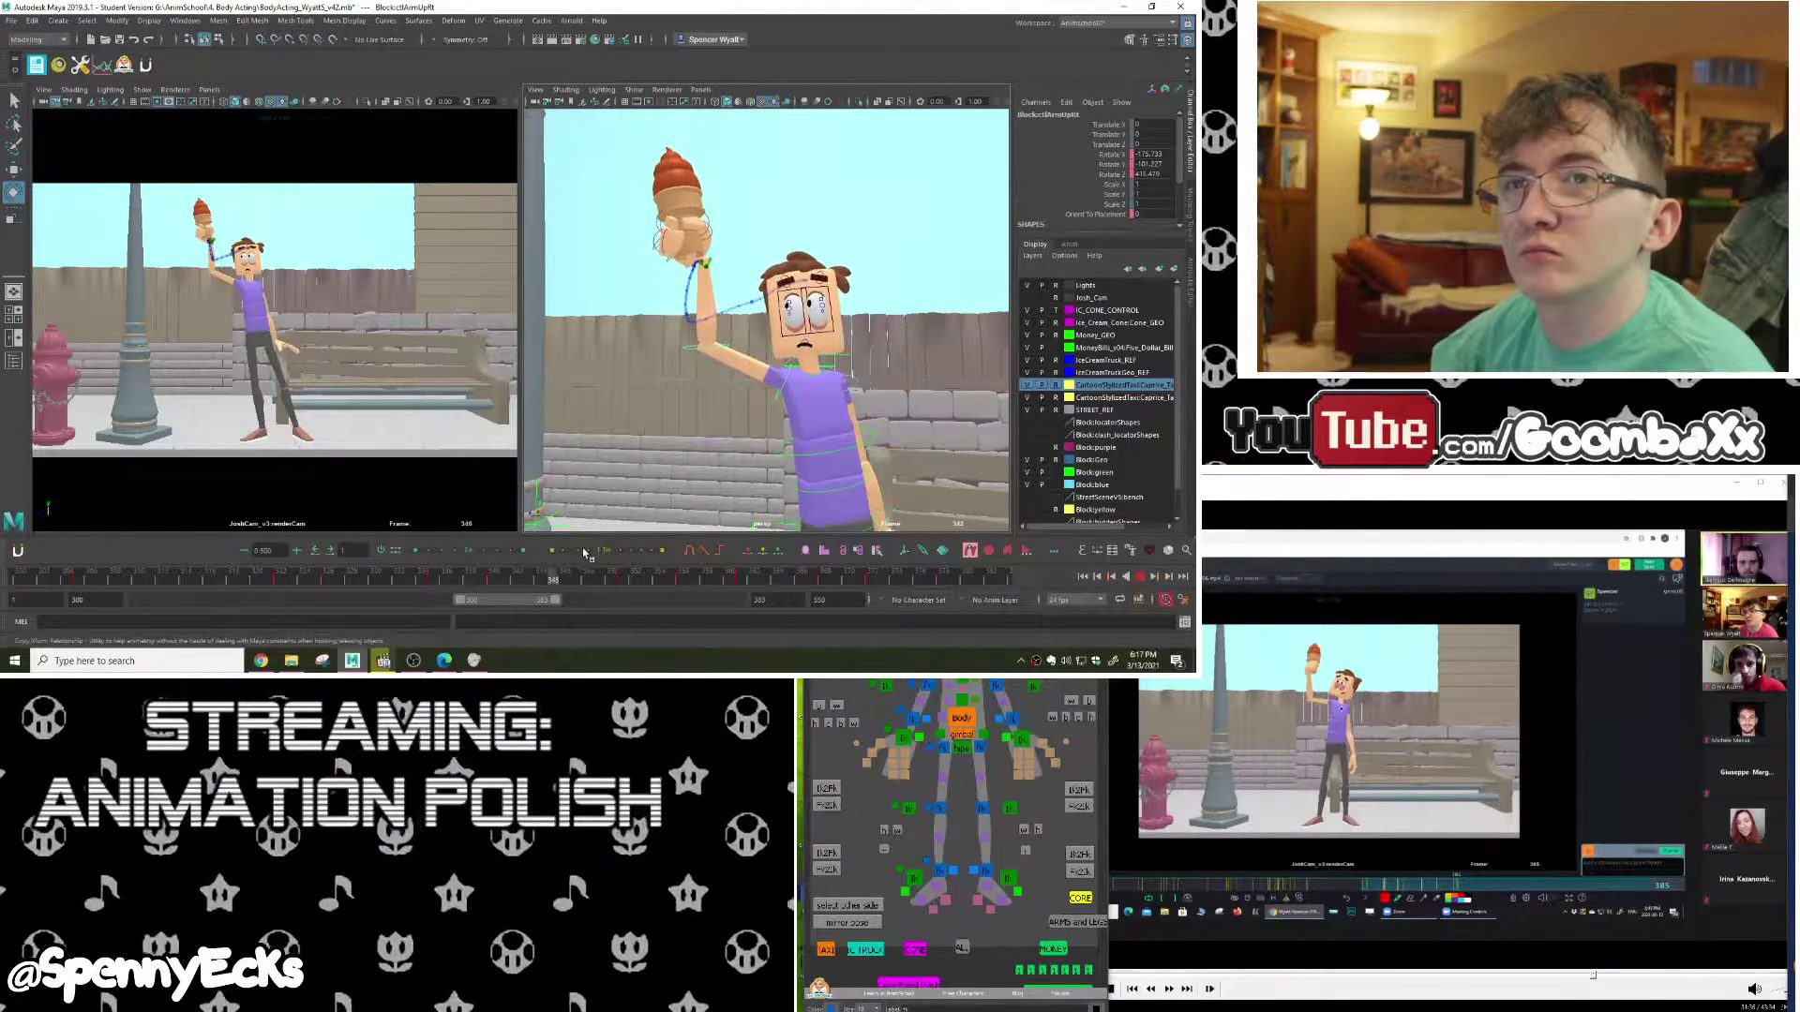
pyautogui.moveTo(582, 553)
pyautogui.mouseDown()
pyautogui.moveTo(718, 563)
pyautogui.moveTo(632, 563)
pyautogui.mouseUp()
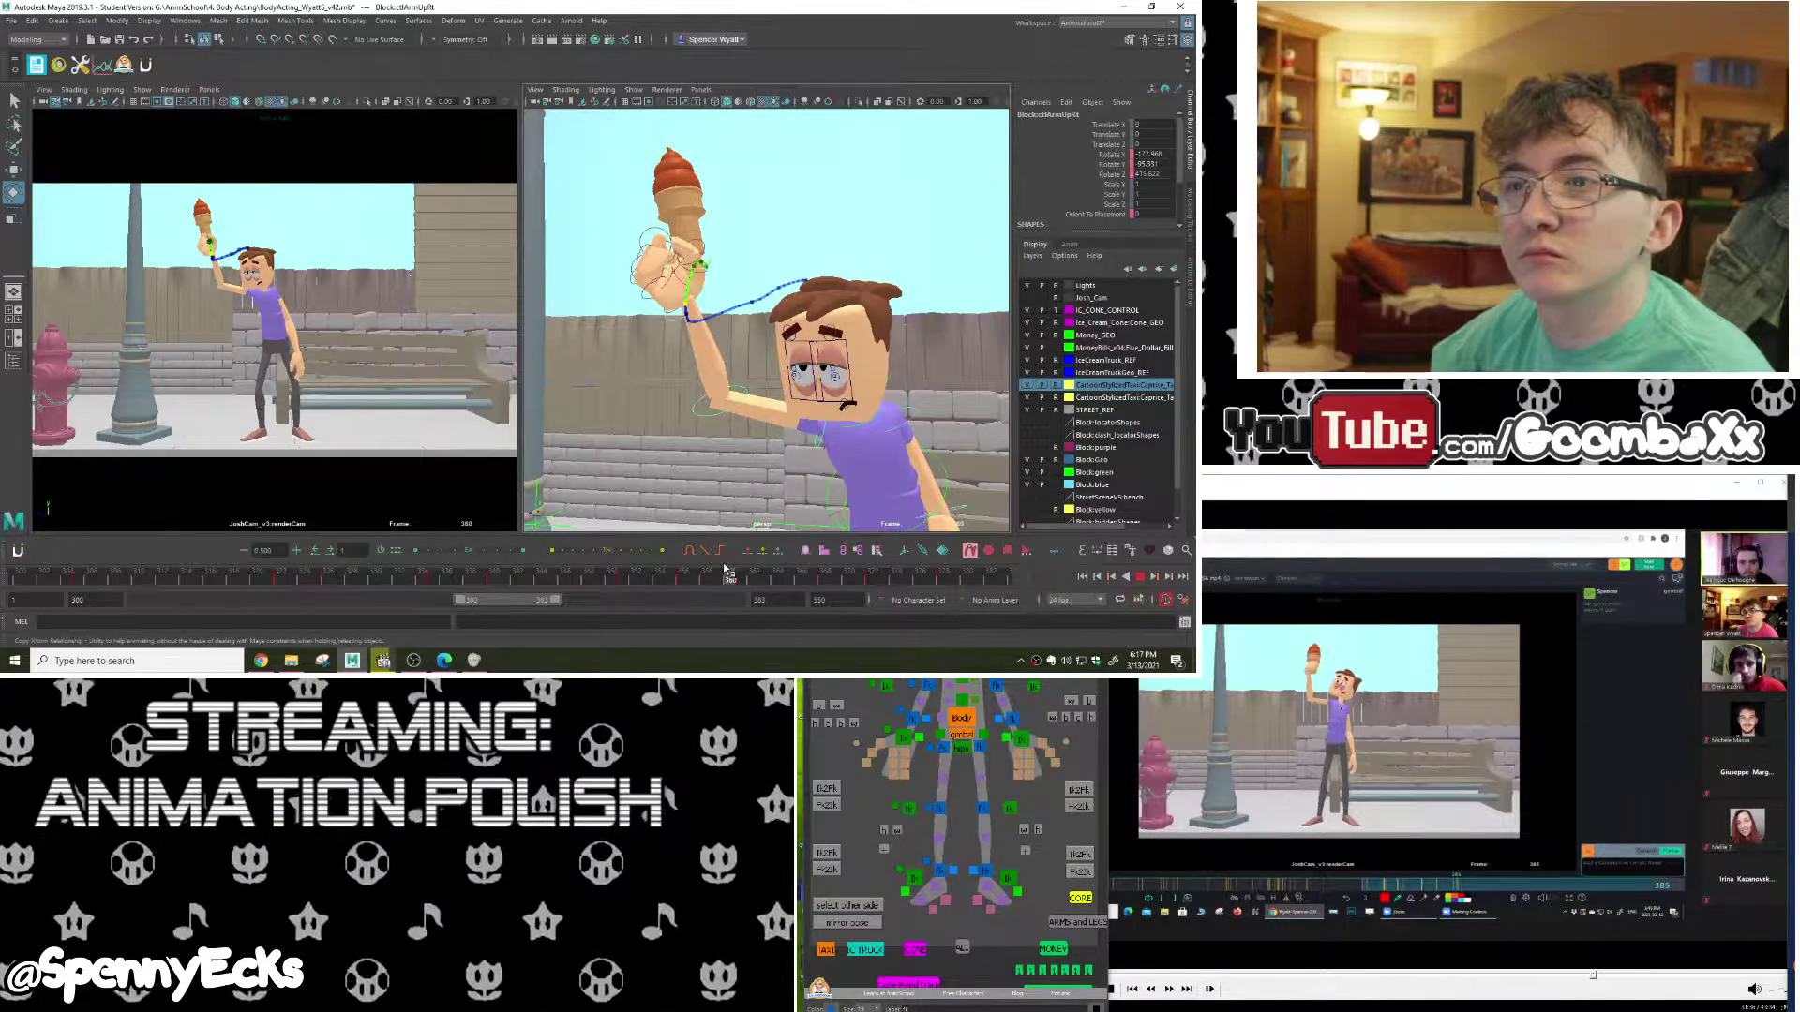
pyautogui.moveTo(728, 569); pyautogui.dragTo(718, 575)
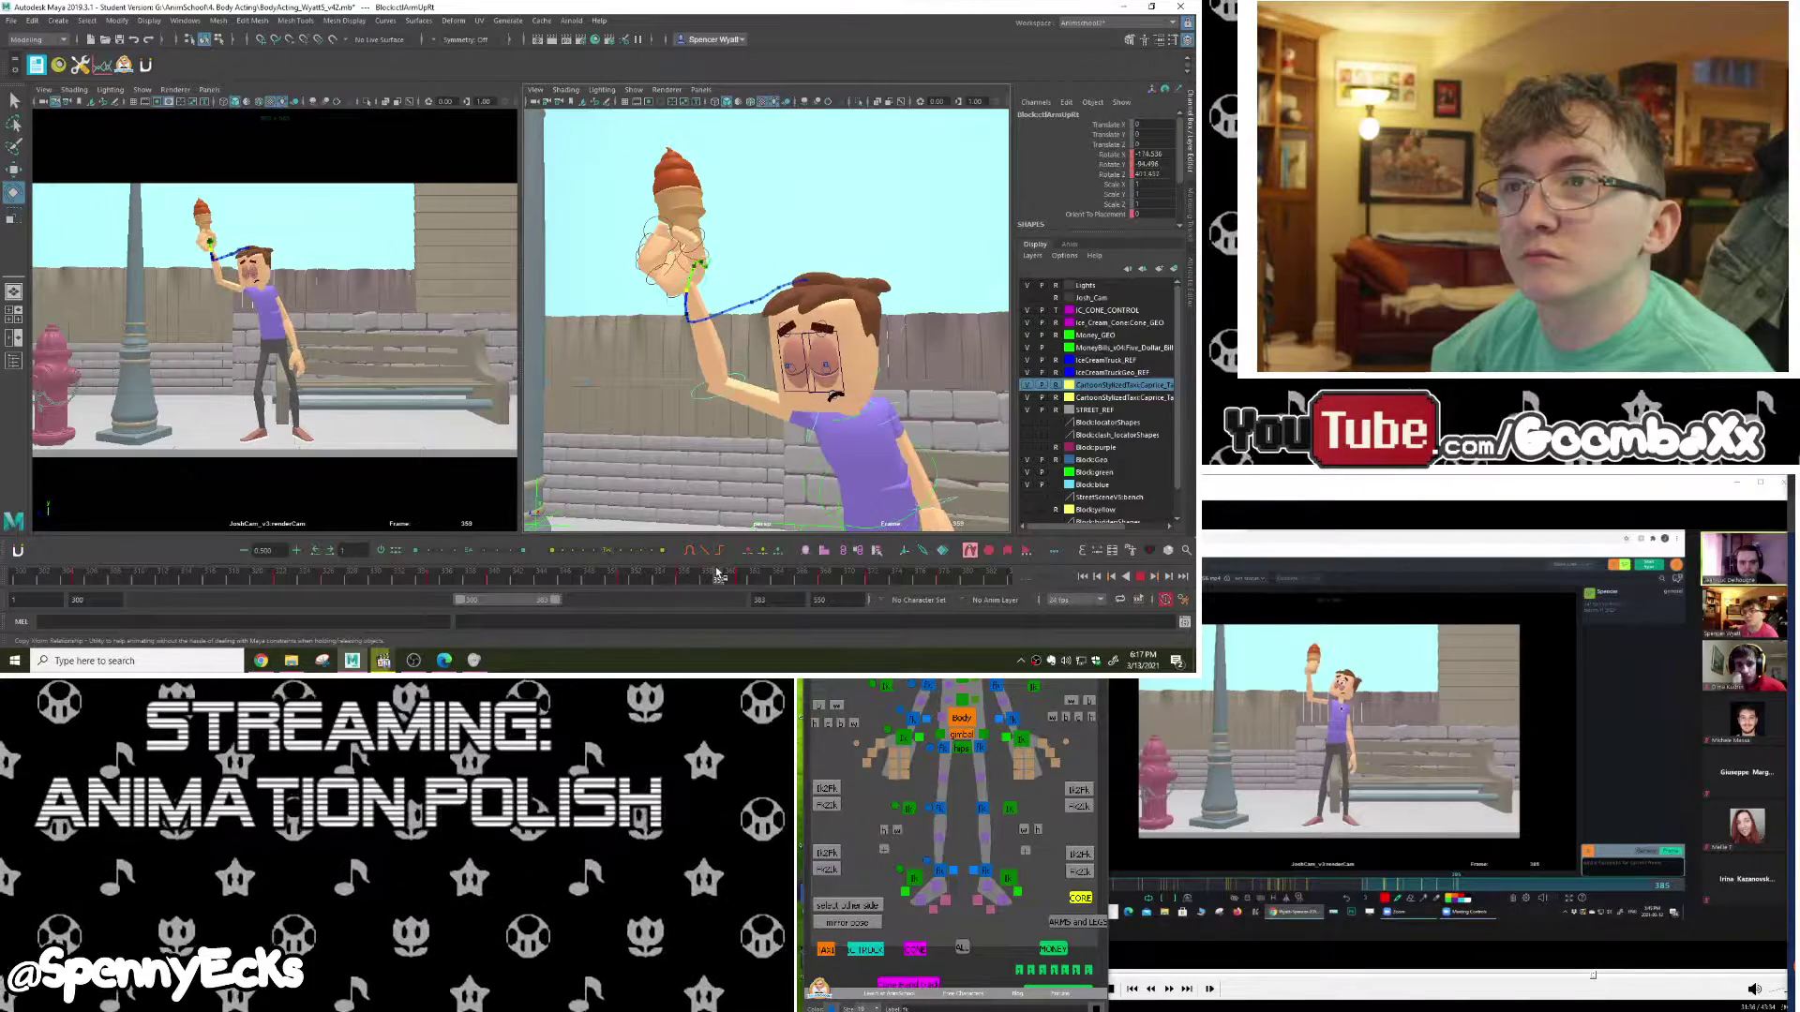
pyautogui.scroll(3, 815, 379)
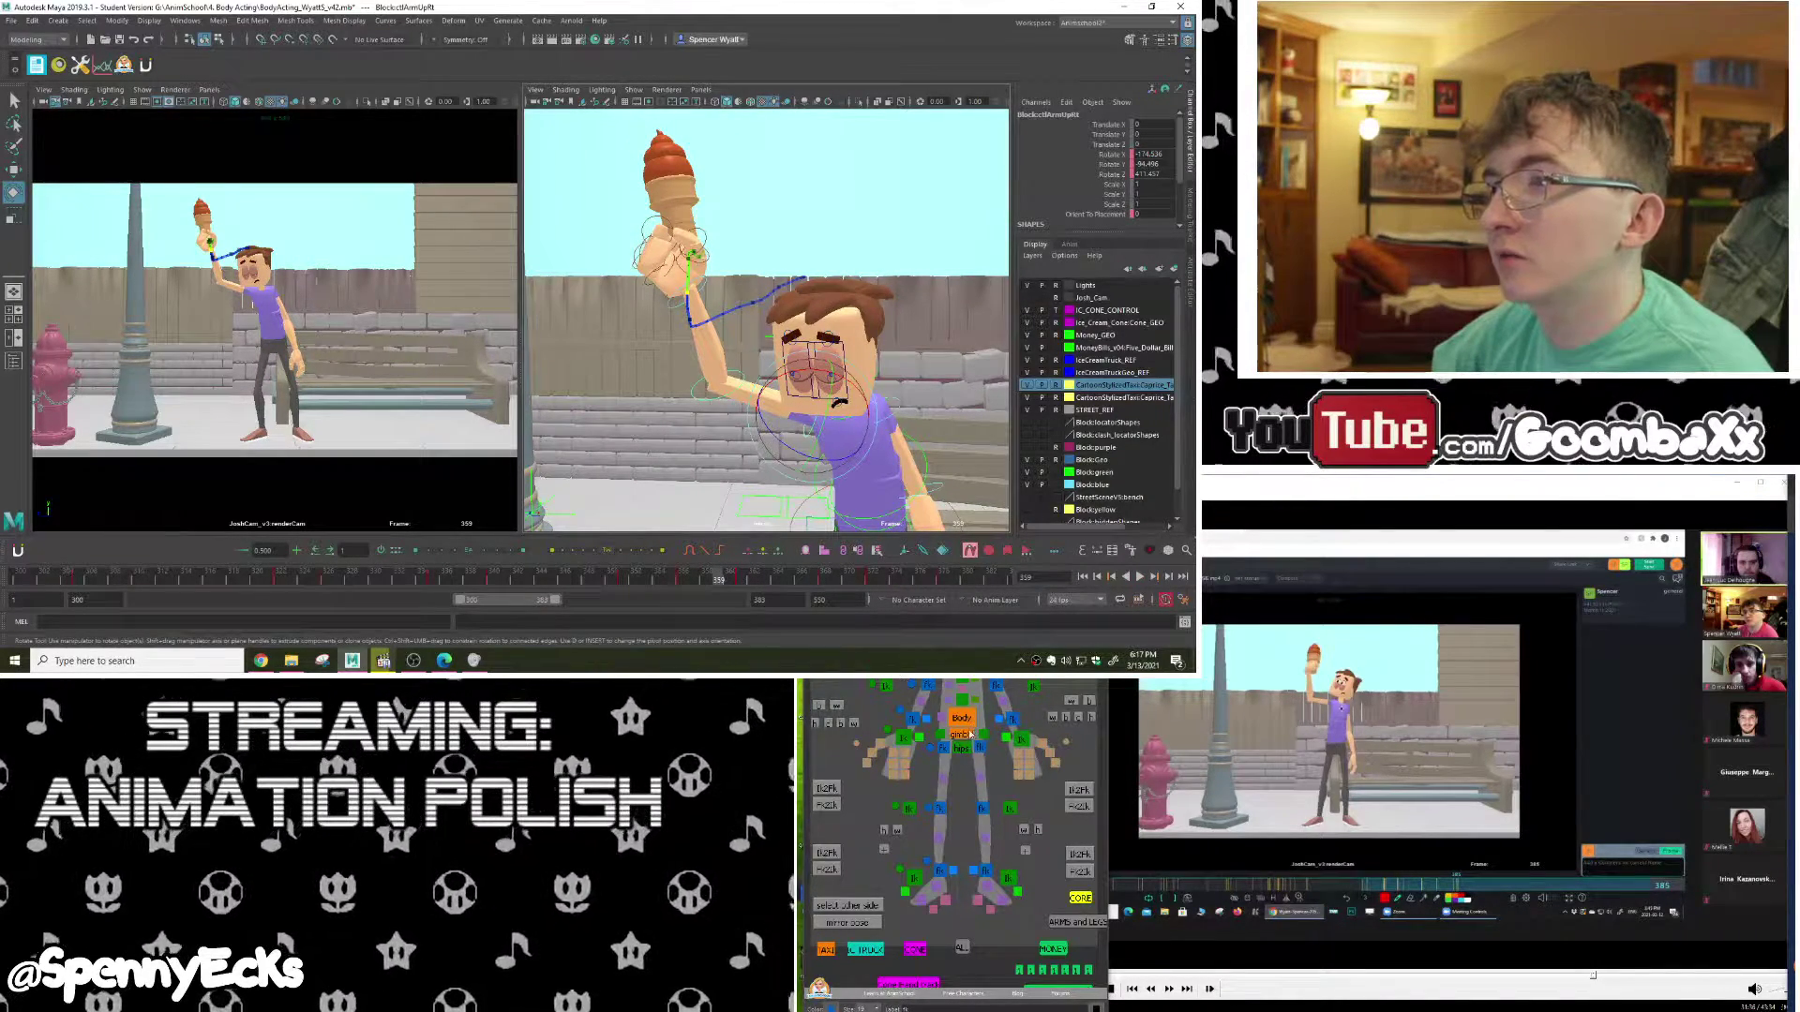
# Step: Rotate the raised arm's forearm control at frame 359, and check the arm motion through frame 365
pyautogui.click(931, 687)
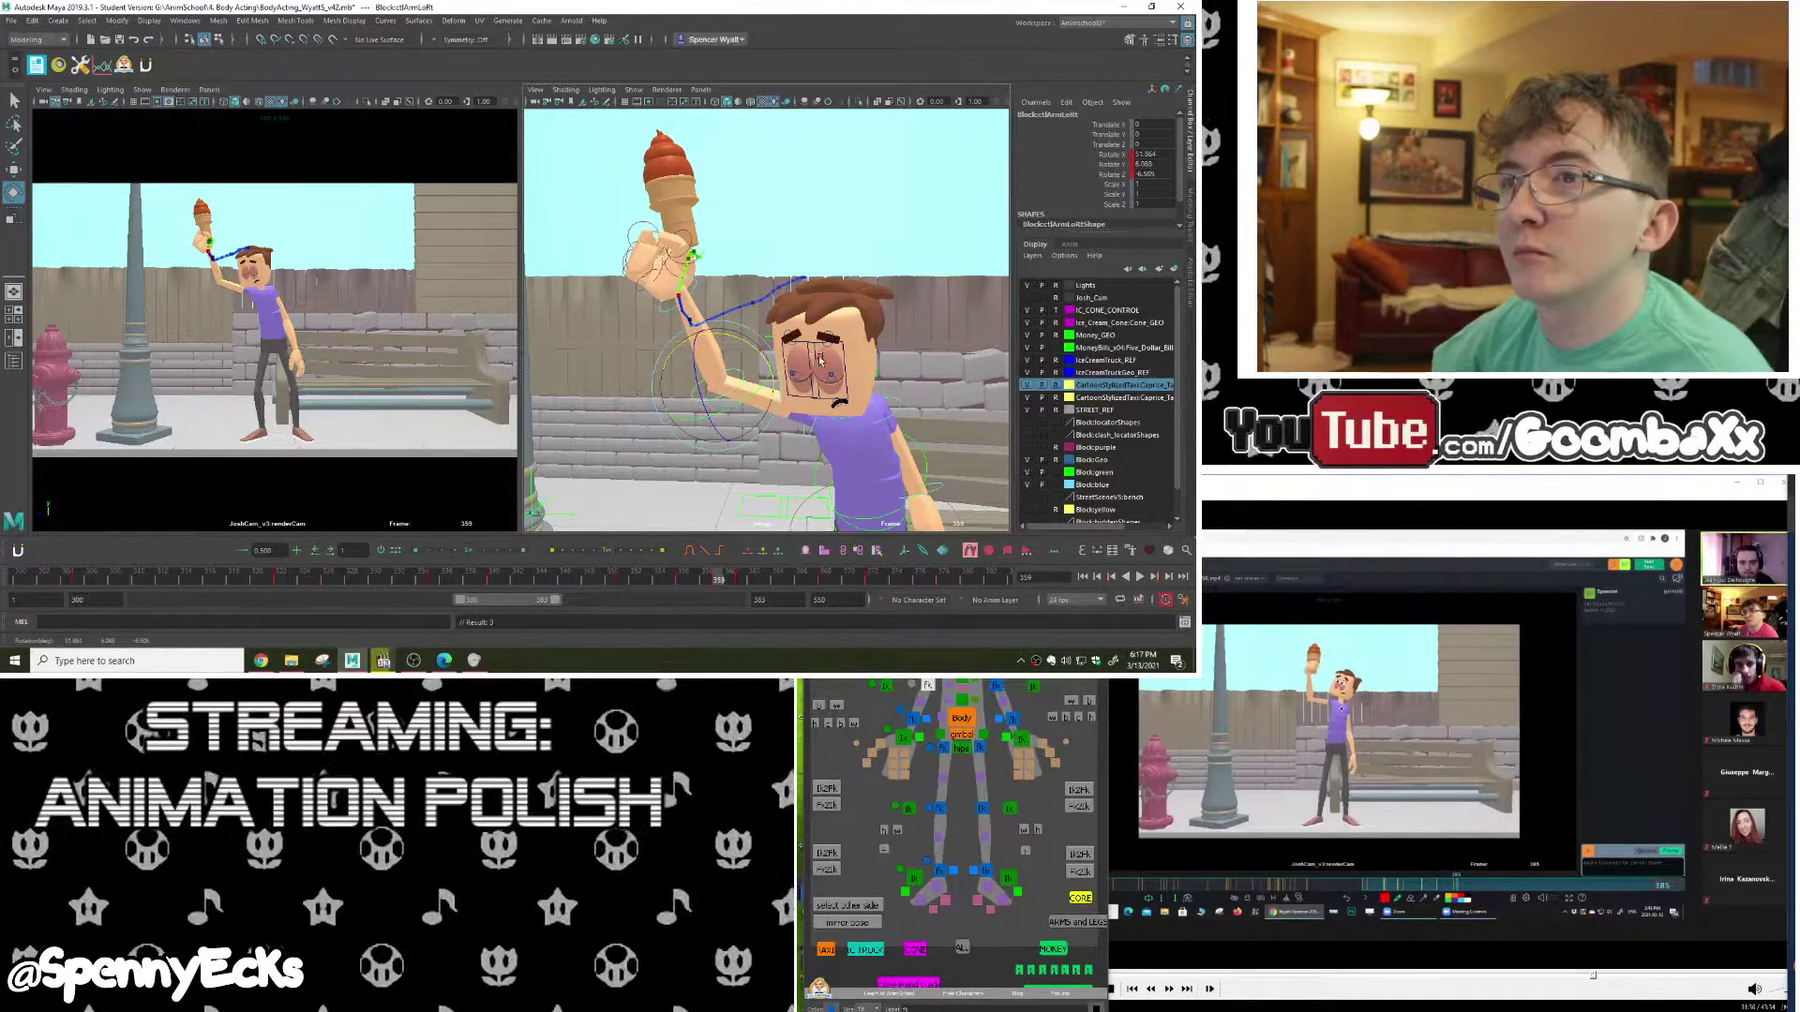
pyautogui.keyDown('alt'); pyautogui.moveTo(821, 359); pyautogui.dragTo(732, 366); pyautogui.keyUp('alt')
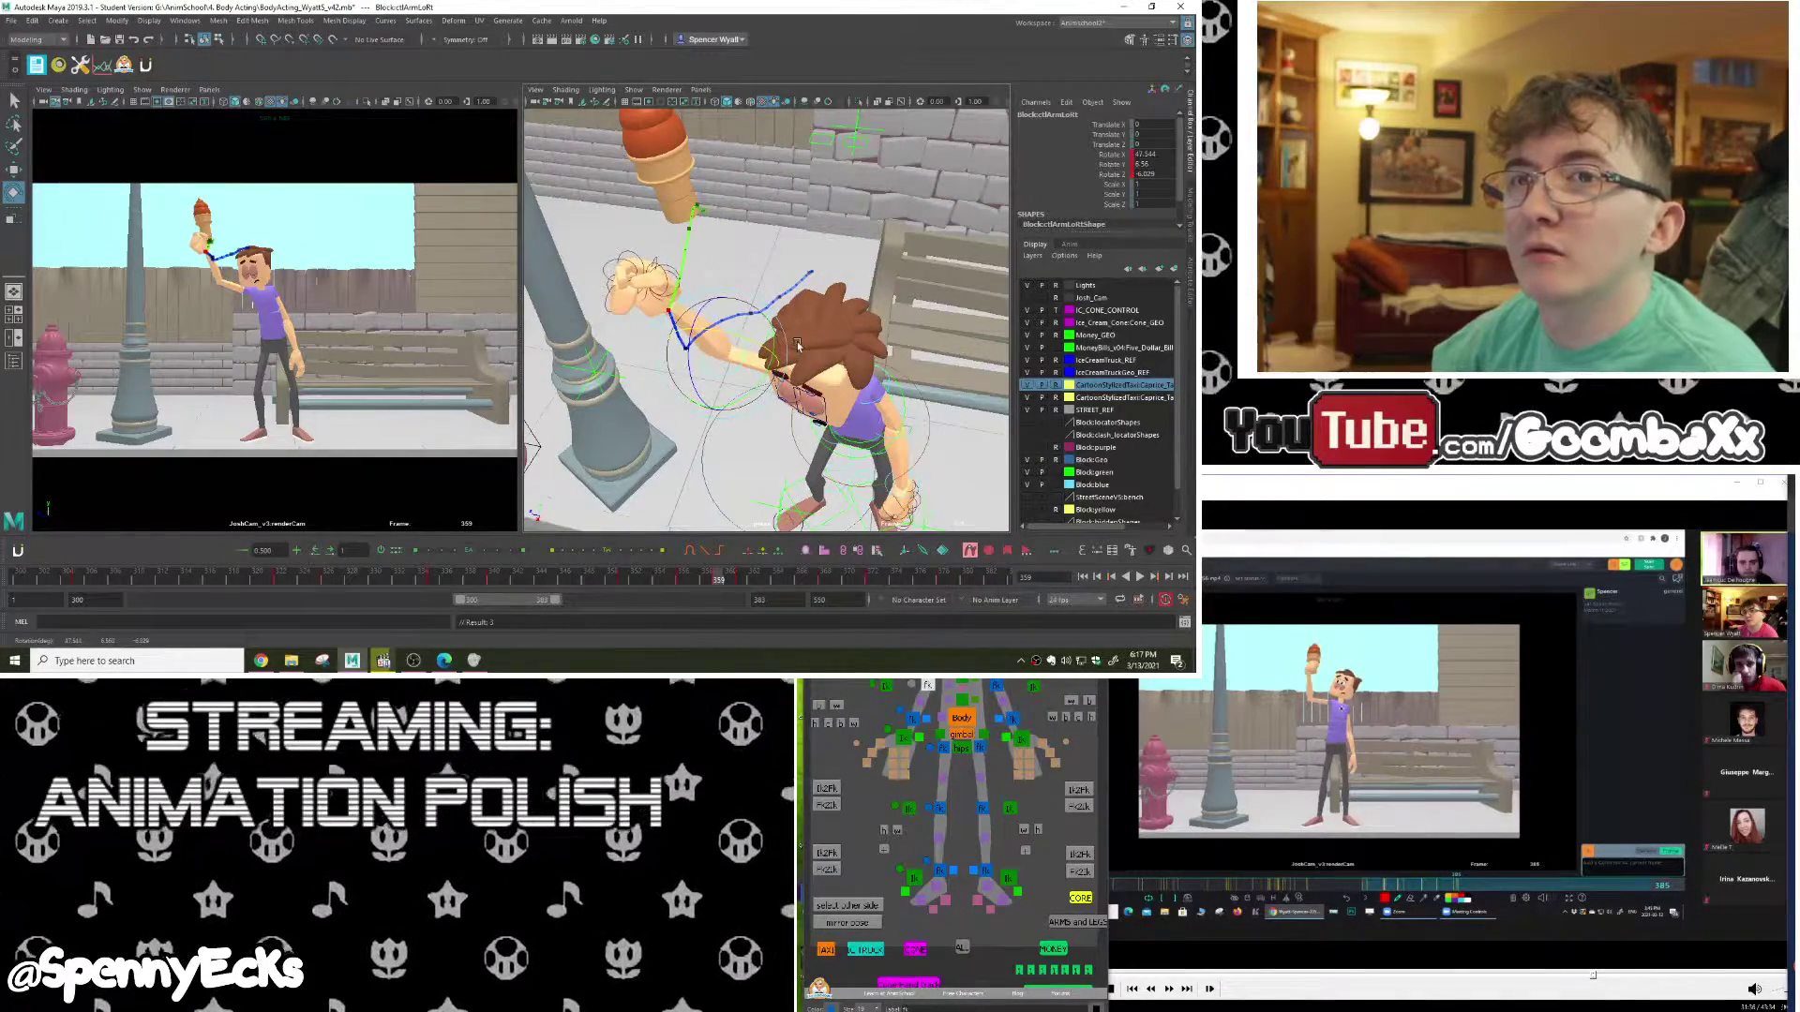
pyautogui.keyDown('alt'); pyautogui.moveTo(798, 336); pyautogui.dragTo(799, 296); pyautogui.keyUp('alt')
pyautogui.click(741, 580)
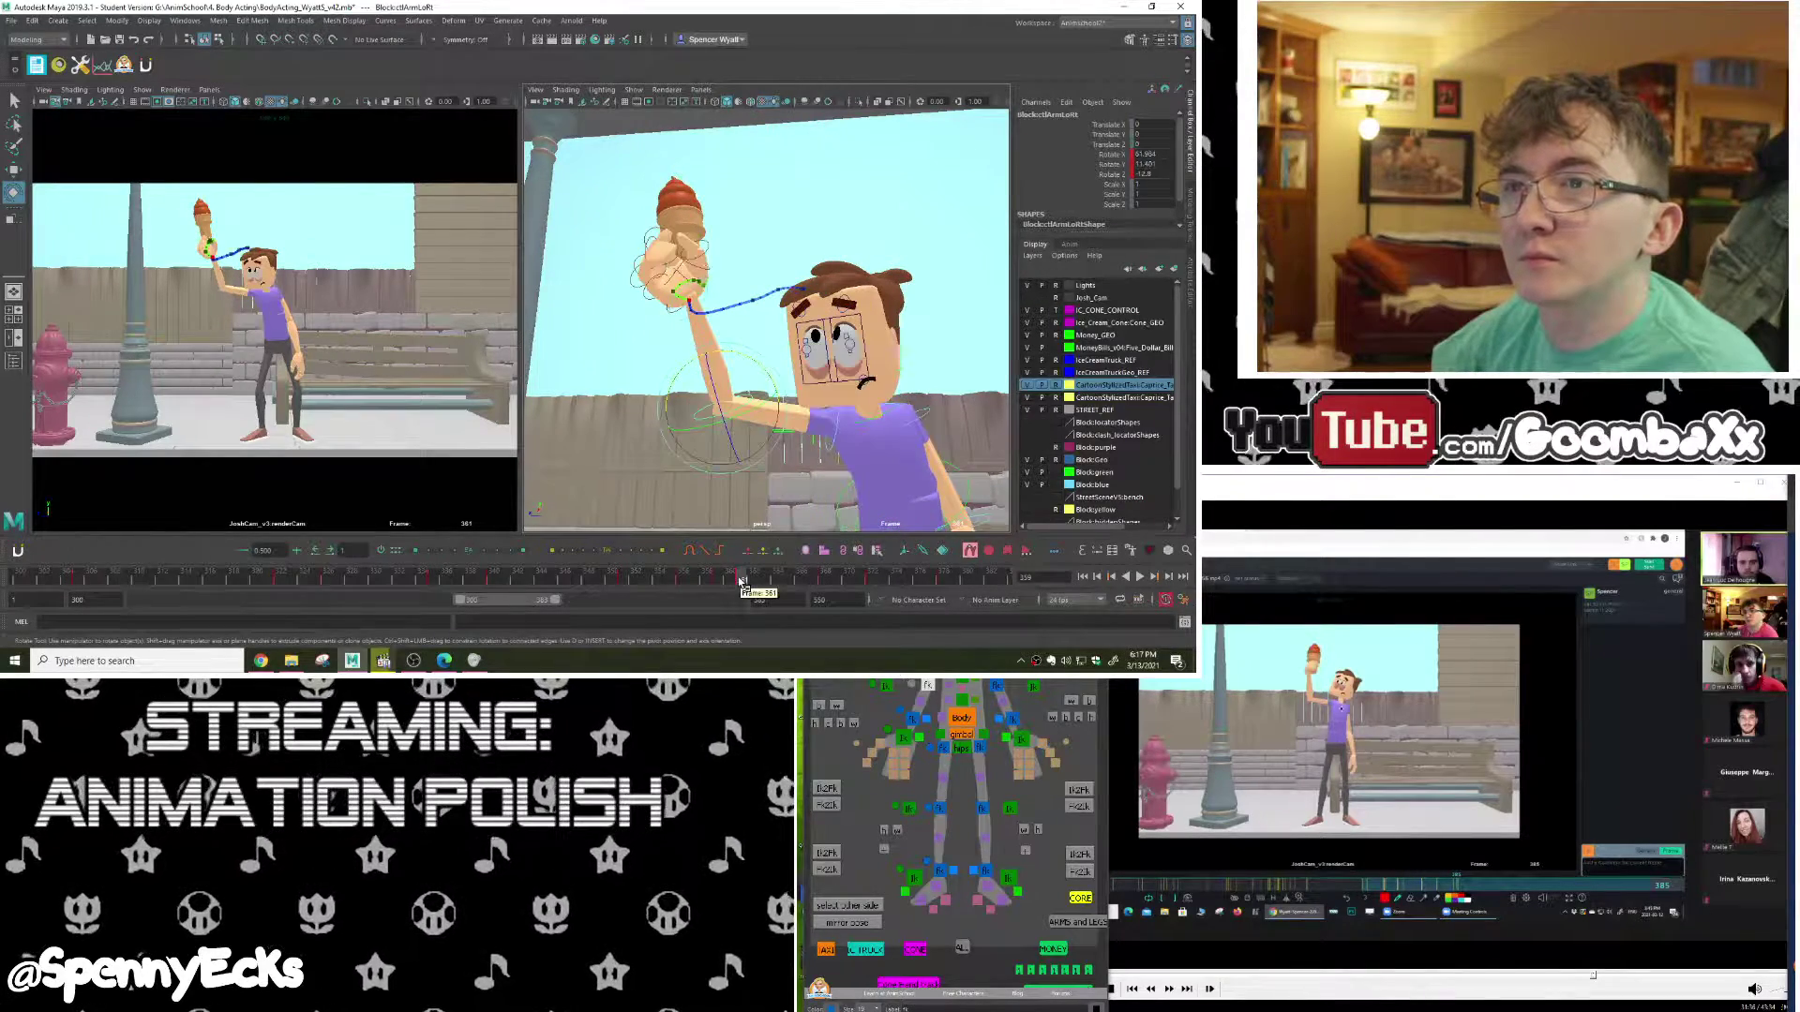
pyautogui.moveTo(740, 580); pyautogui.dragTo(789, 580)
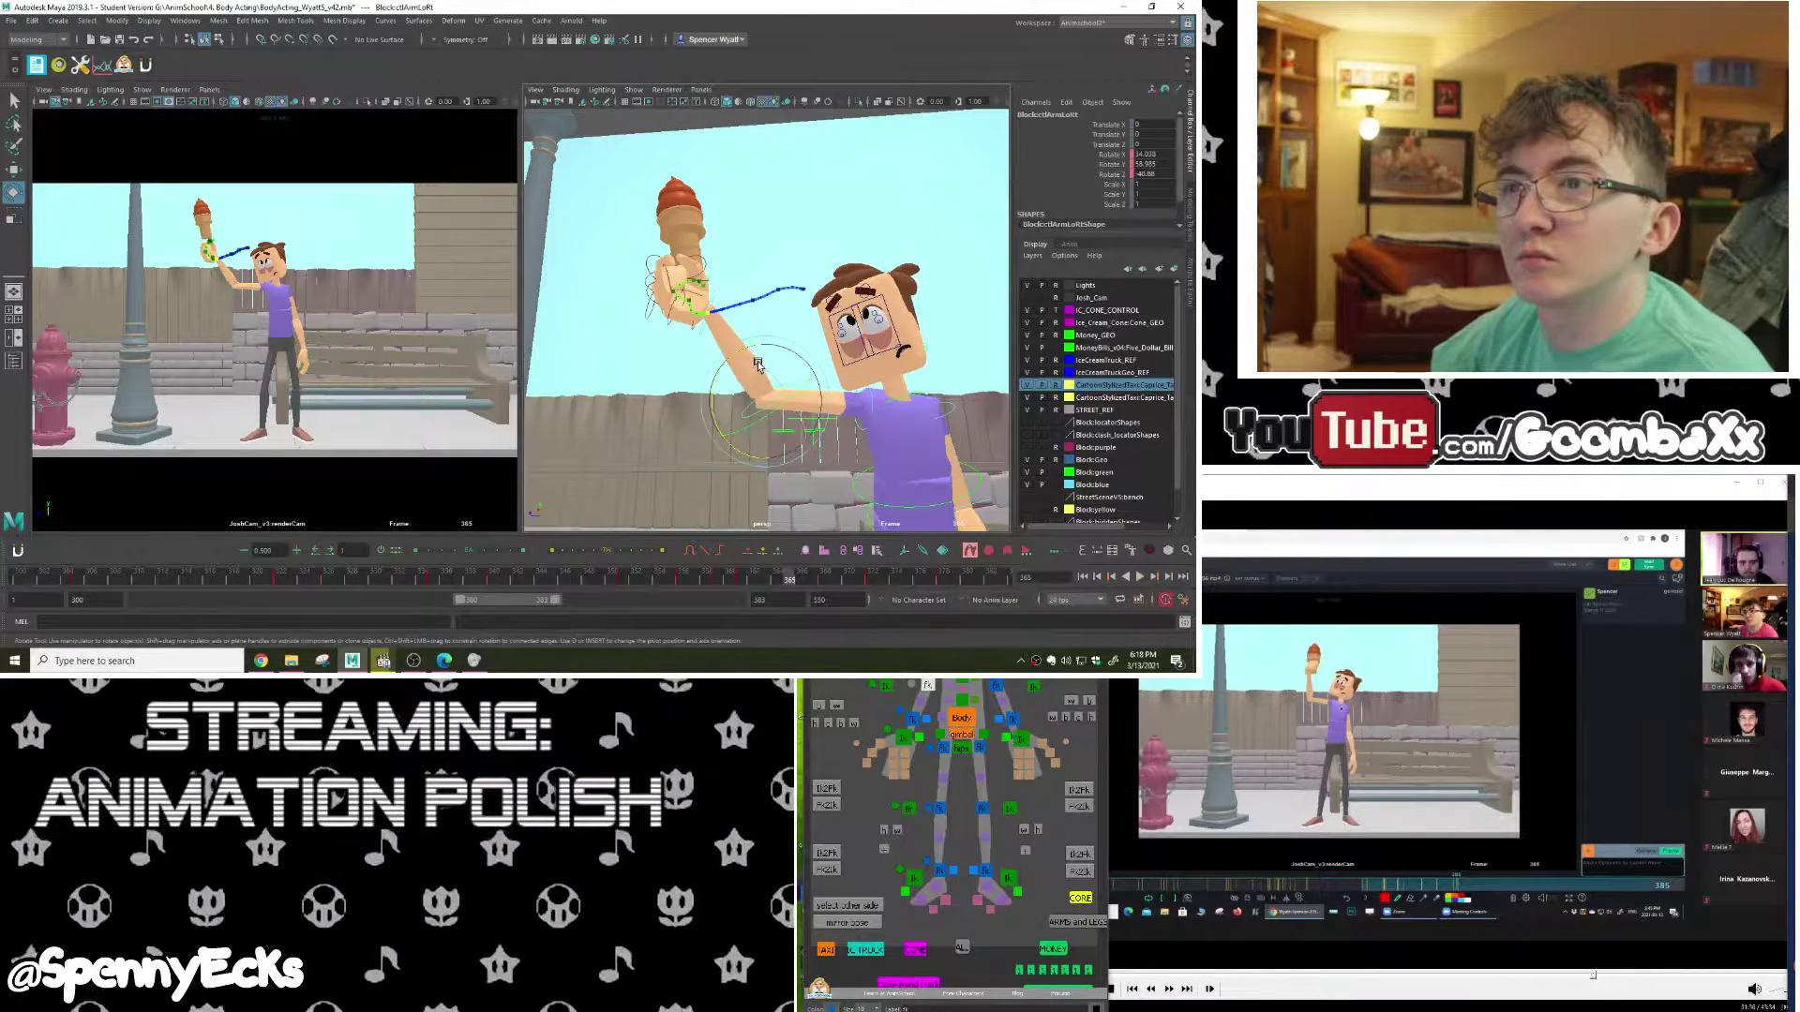
# Step: Rotate the raised arm's forearm control at frame 365, and play back and scrub the swing to check the arc
pyautogui.moveTo(749, 365); pyautogui.dragTo(755, 369)
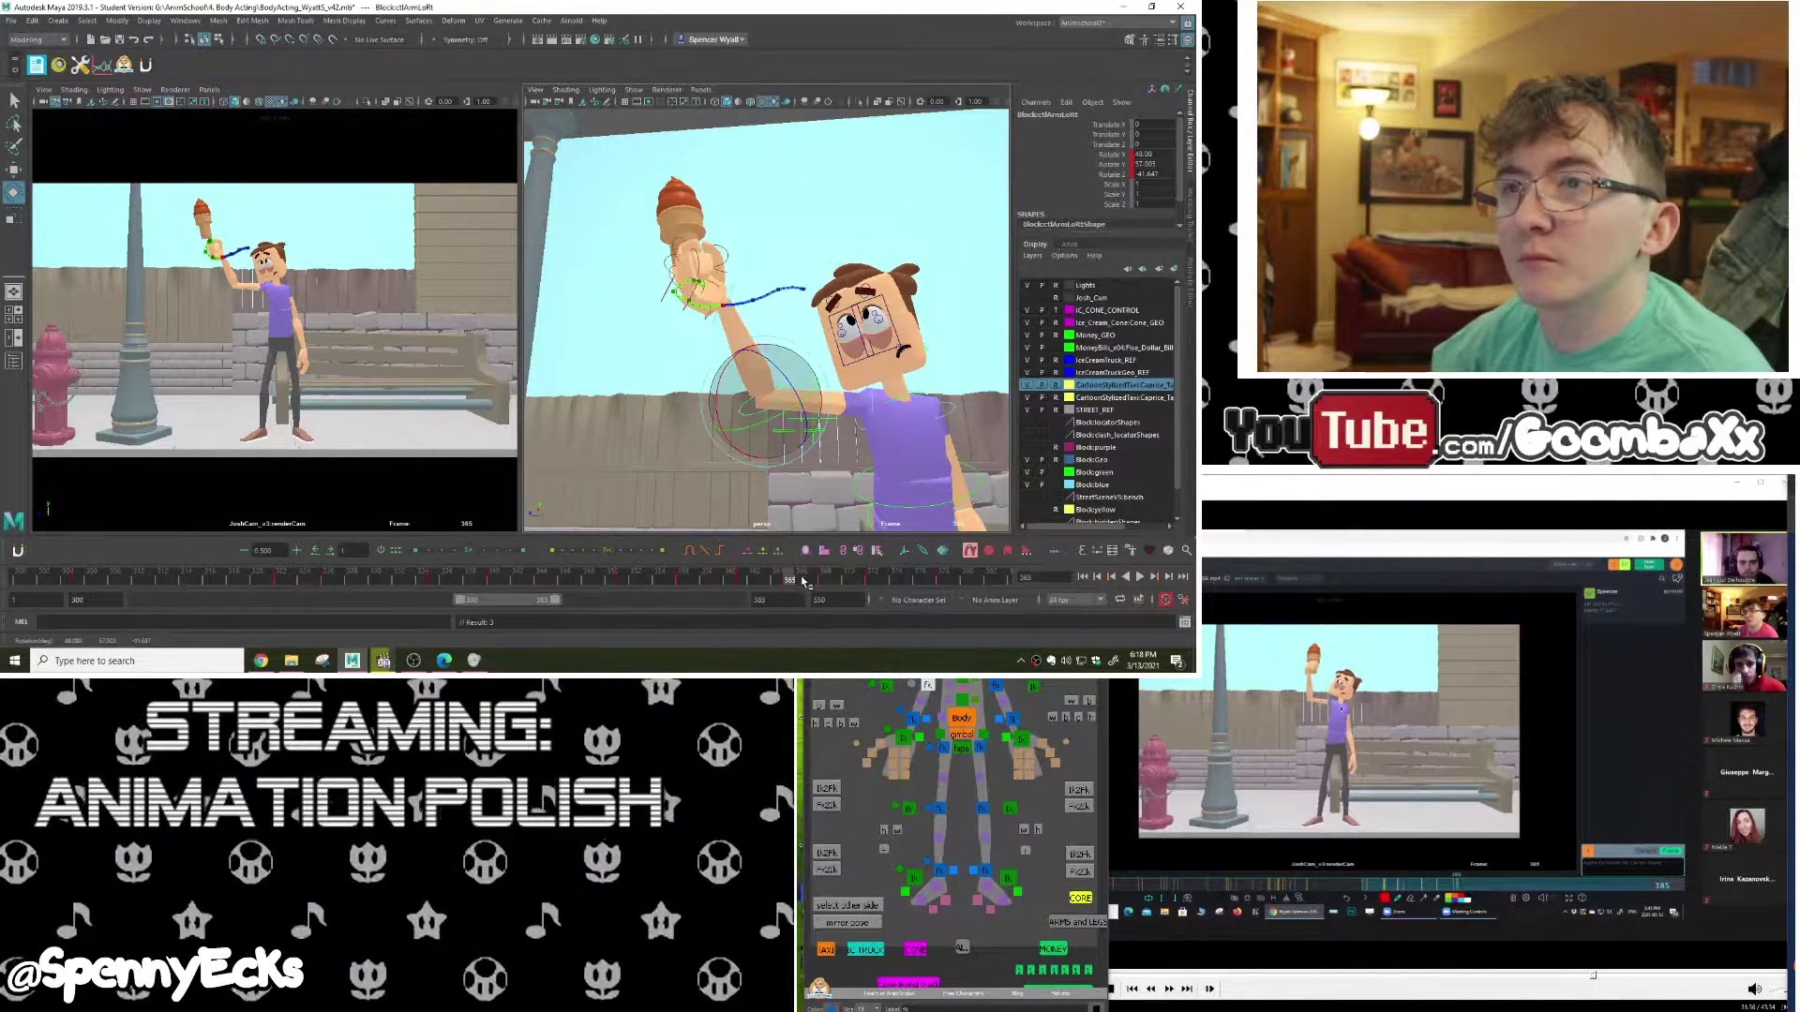
pyautogui.hotkey('alt', 'v')
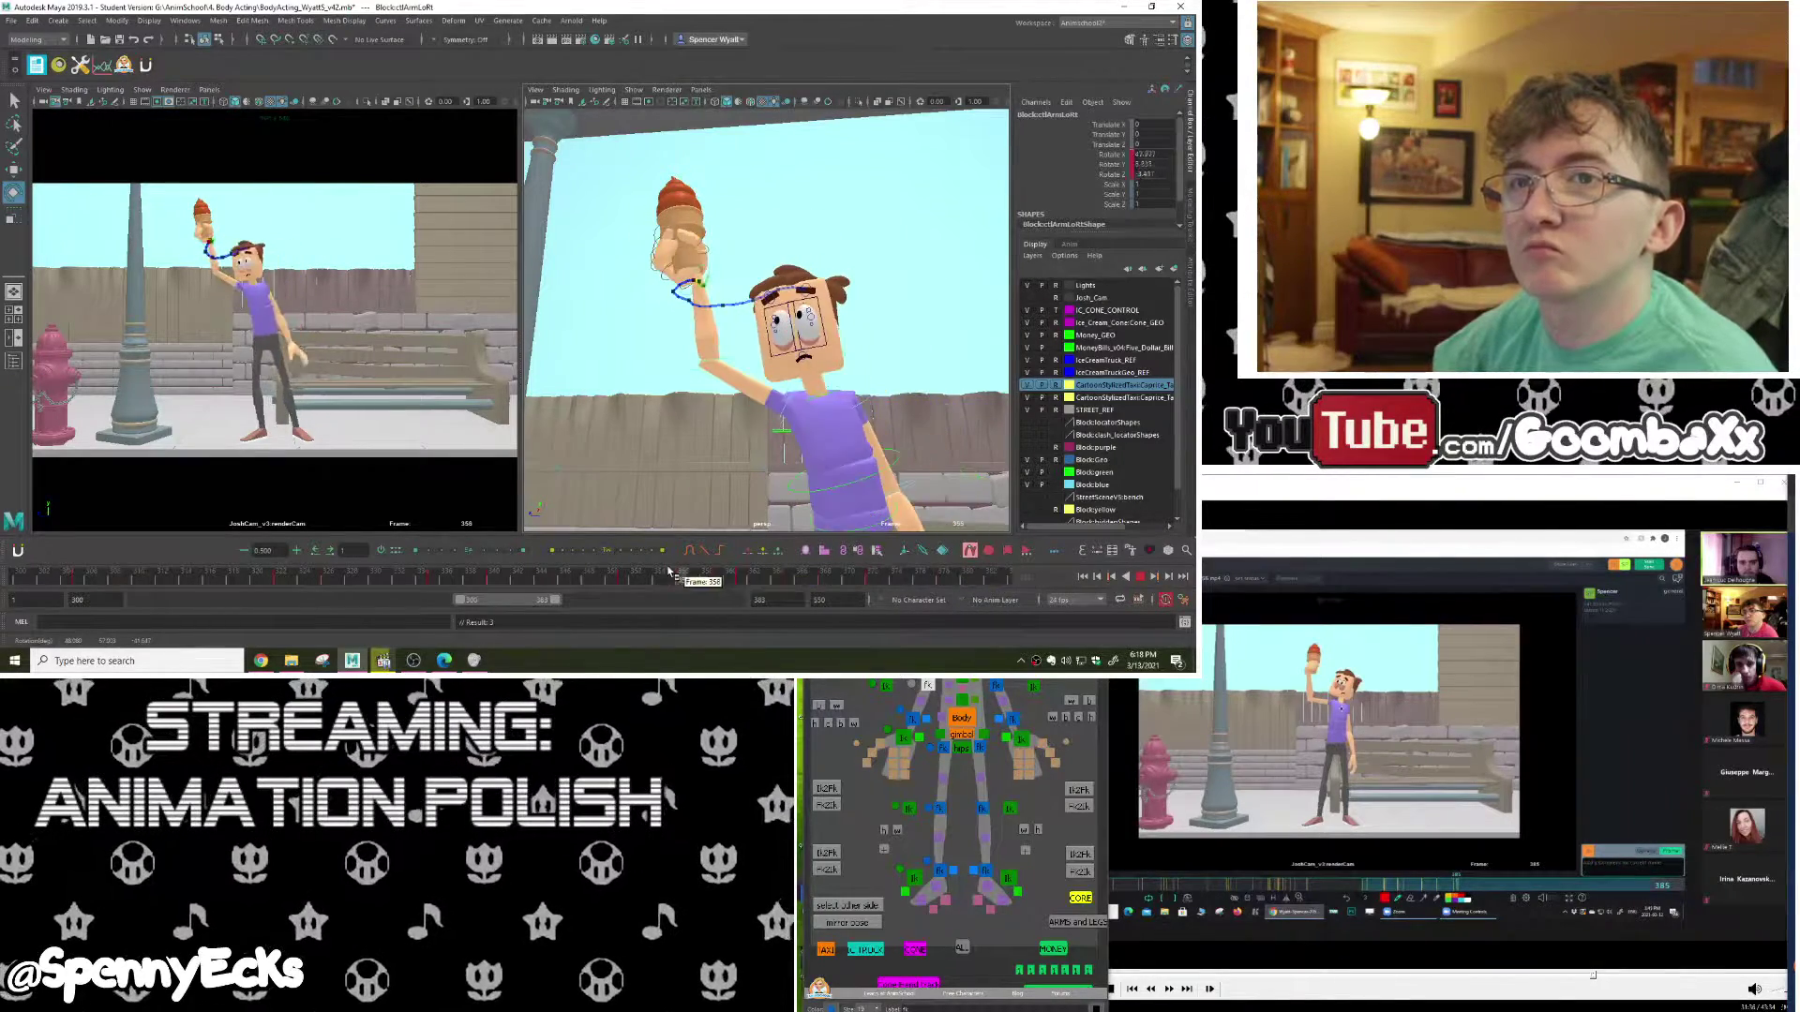
pyautogui.moveTo(1010, 563); pyautogui.dragTo(547, 555)
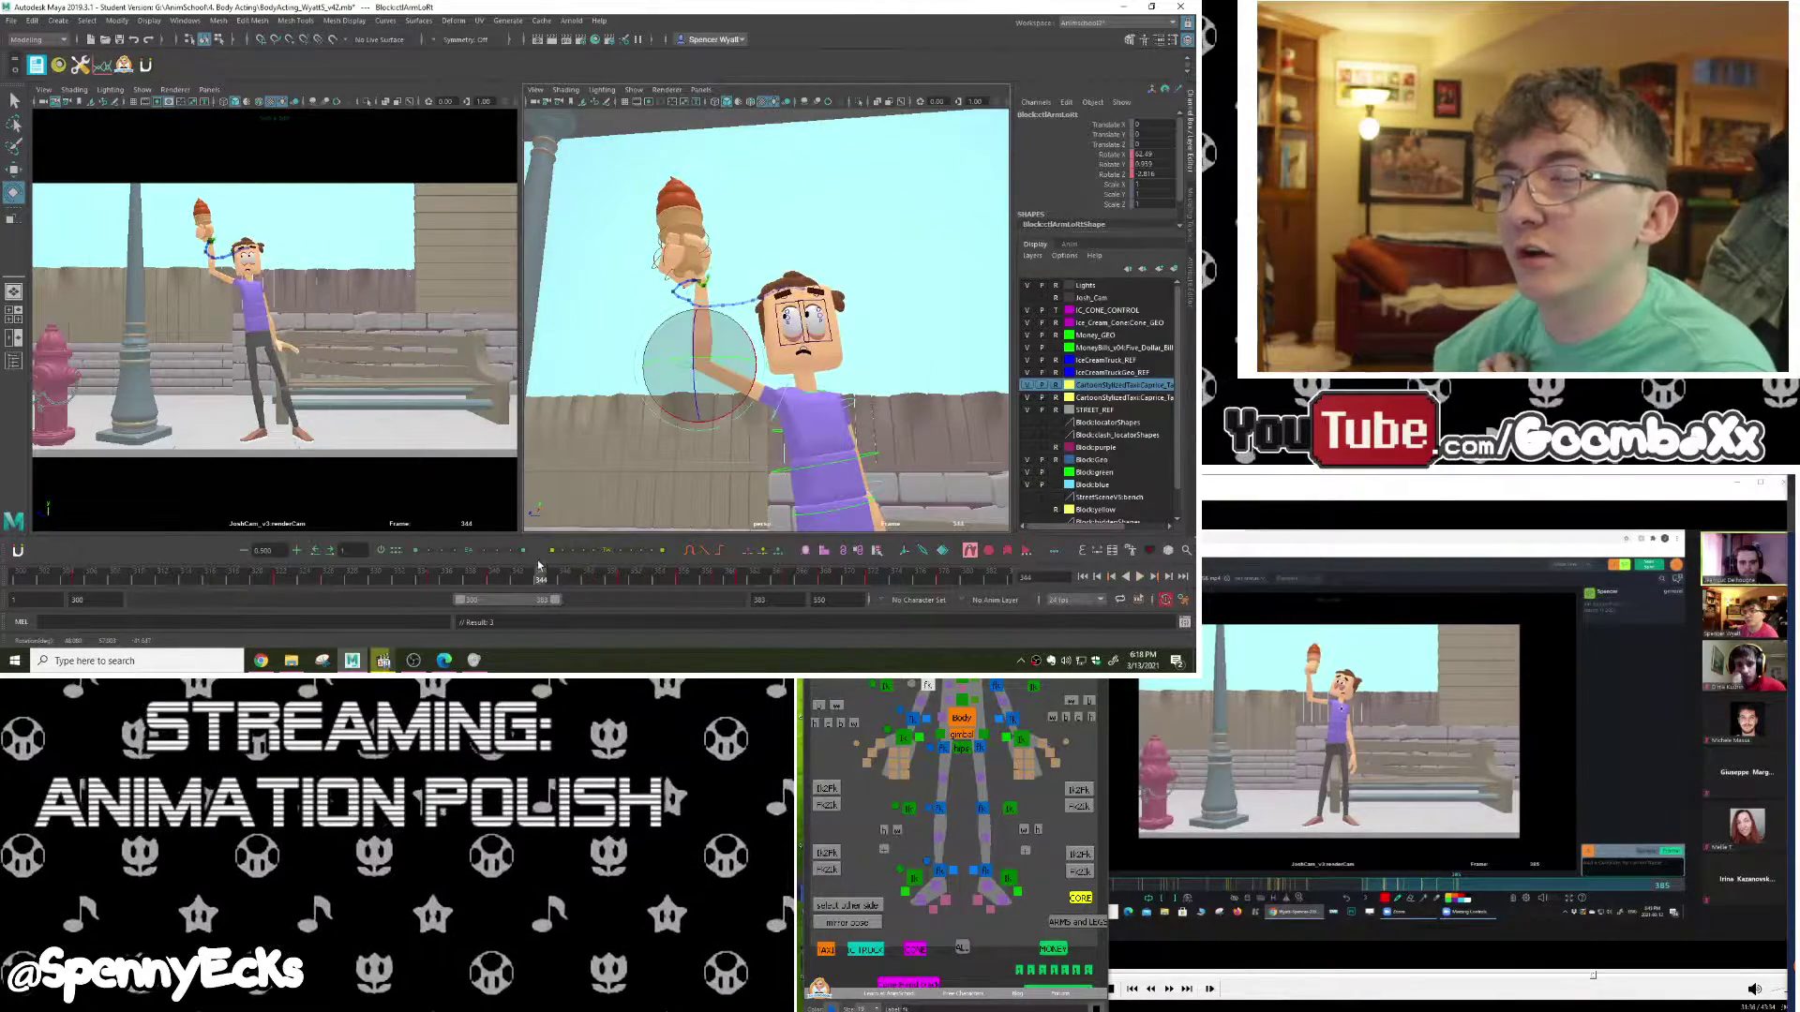
# Step: Select the ice cream cone and hand controls and copy their Xform relationship at frame 332
pyautogui.click(917, 986)
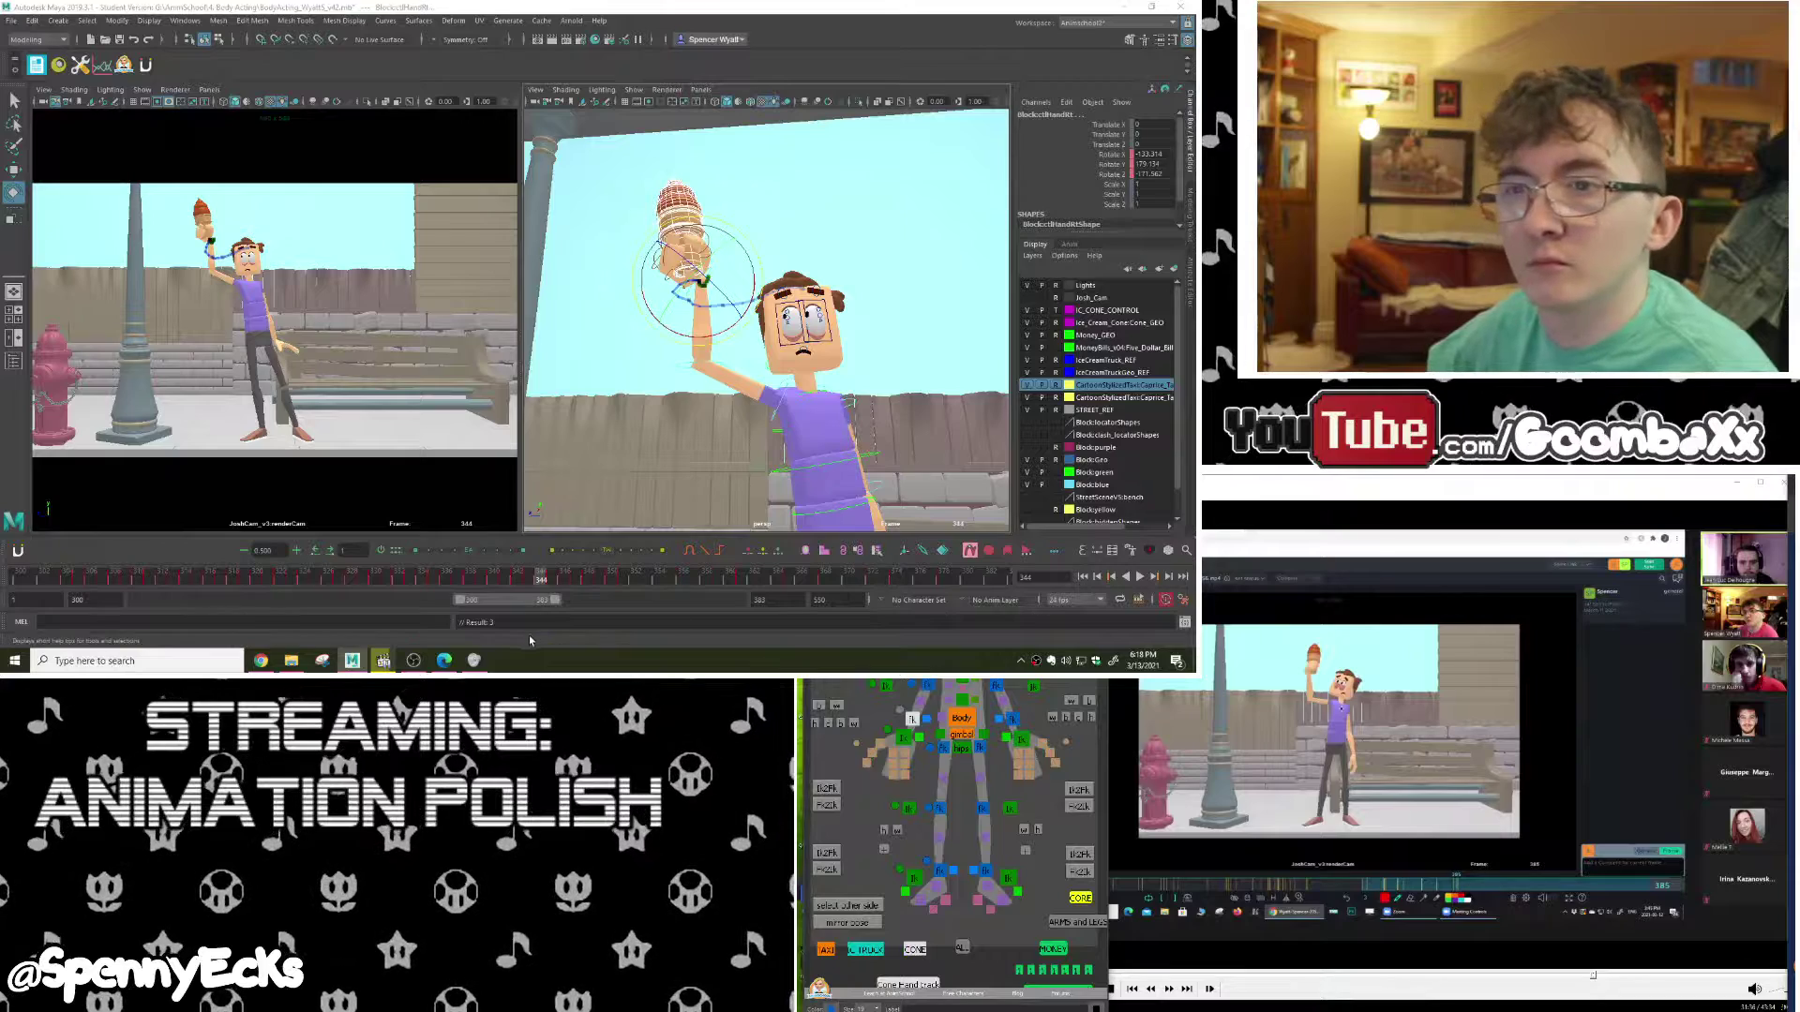
pyautogui.moveTo(619, 578); pyautogui.dragTo(398, 581)
pyautogui.rightClick(398, 581)
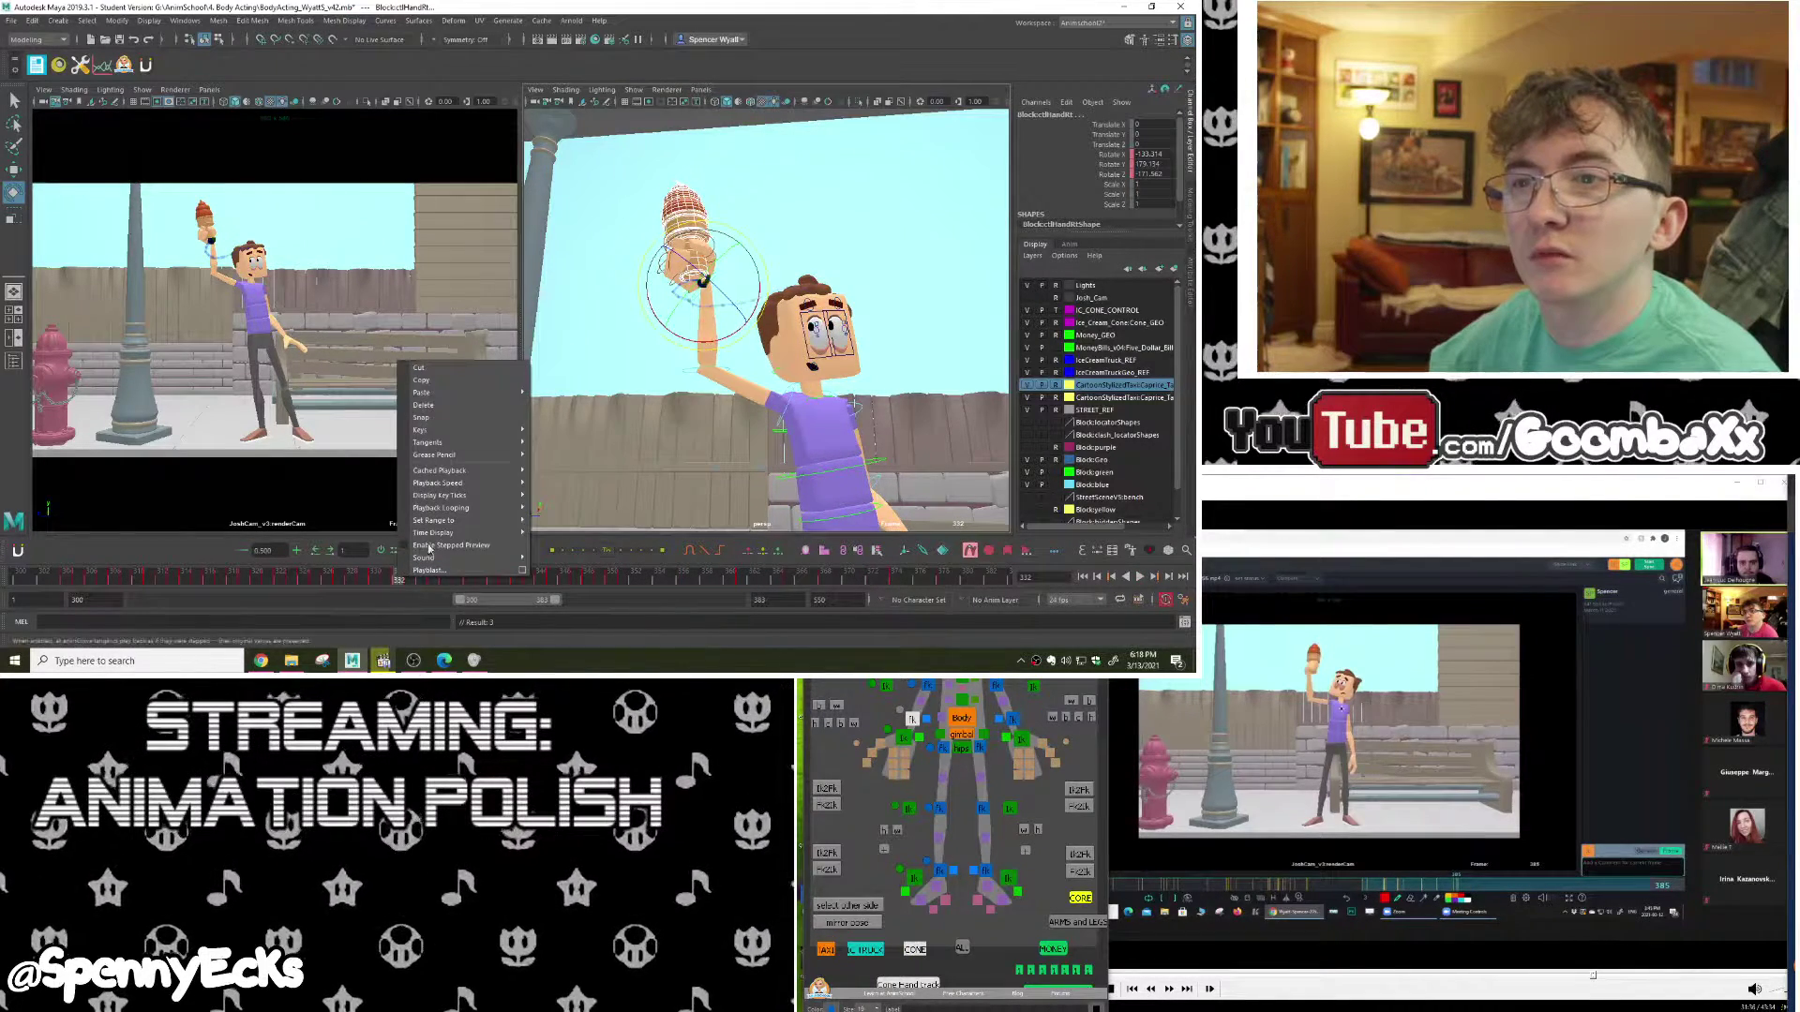
pyautogui.click(845, 553)
# Step: Select the time range from frame 342 to the timeline's end and paste the Xform relationship on all keys
pyautogui.click(522, 578)
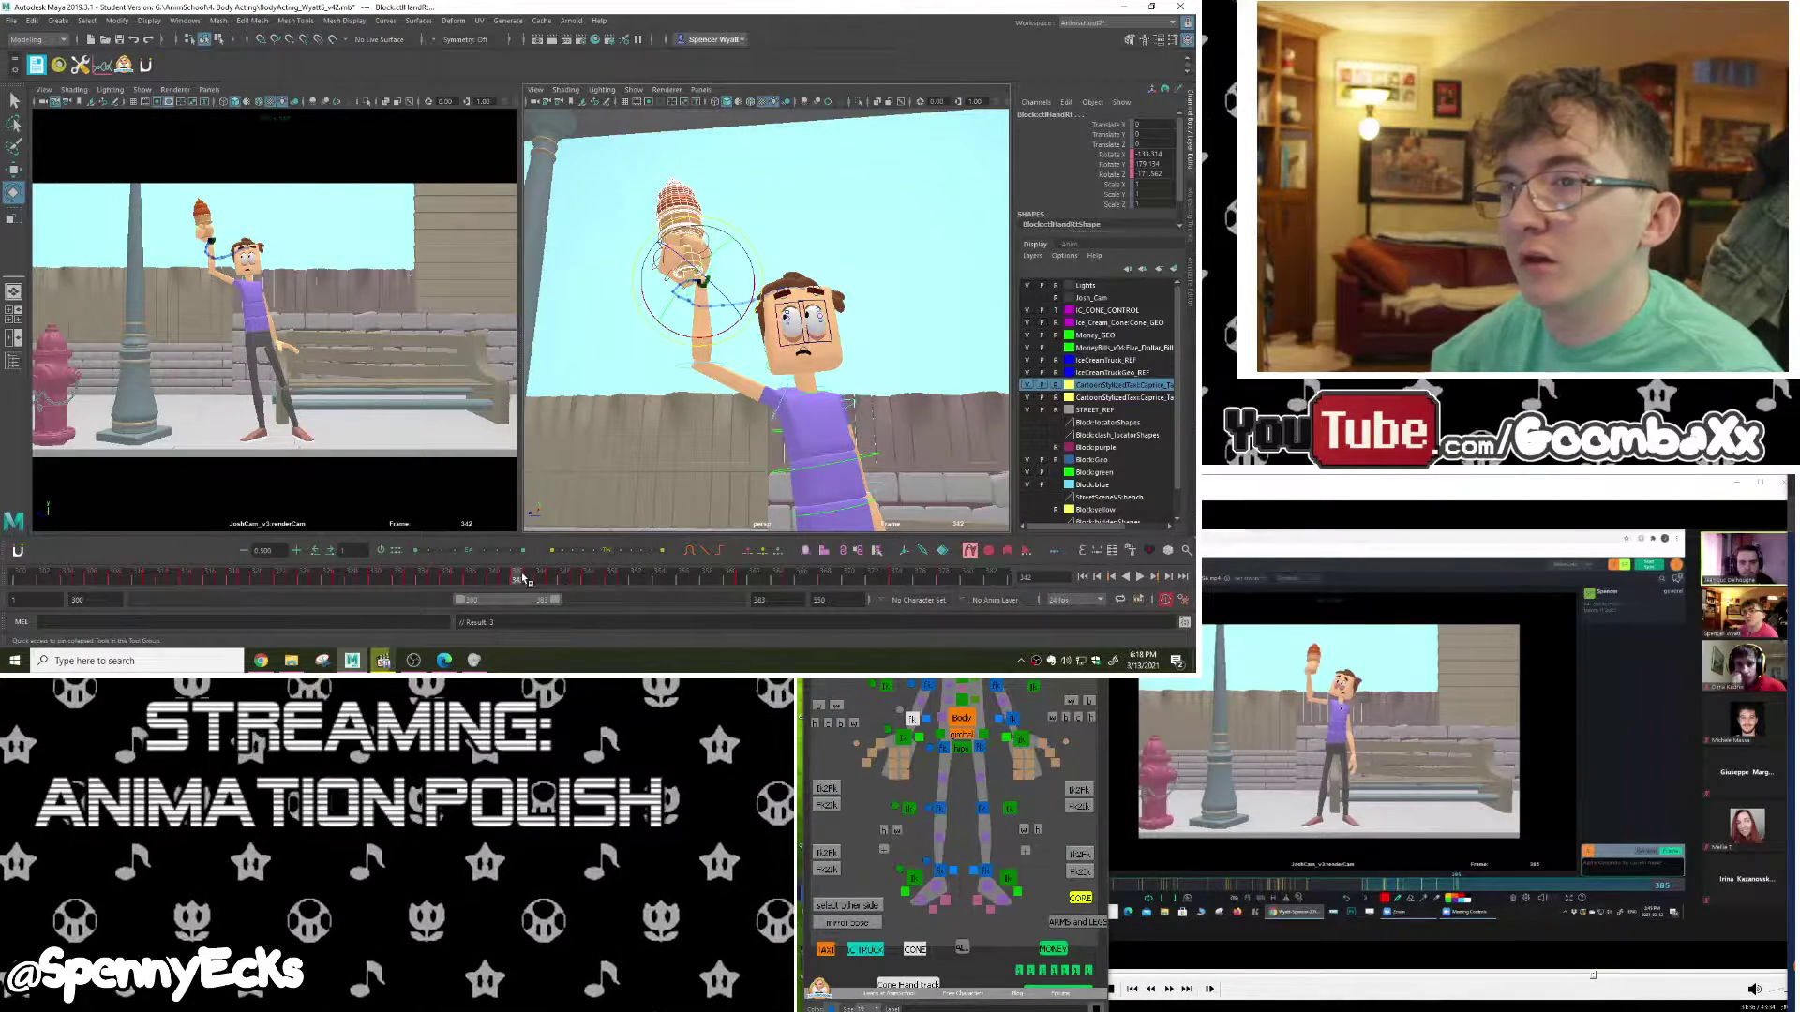
pyautogui.keyDown('shift'); pyautogui.moveTo(522, 578); pyautogui.dragTo(1048, 579); pyautogui.keyUp('shift')
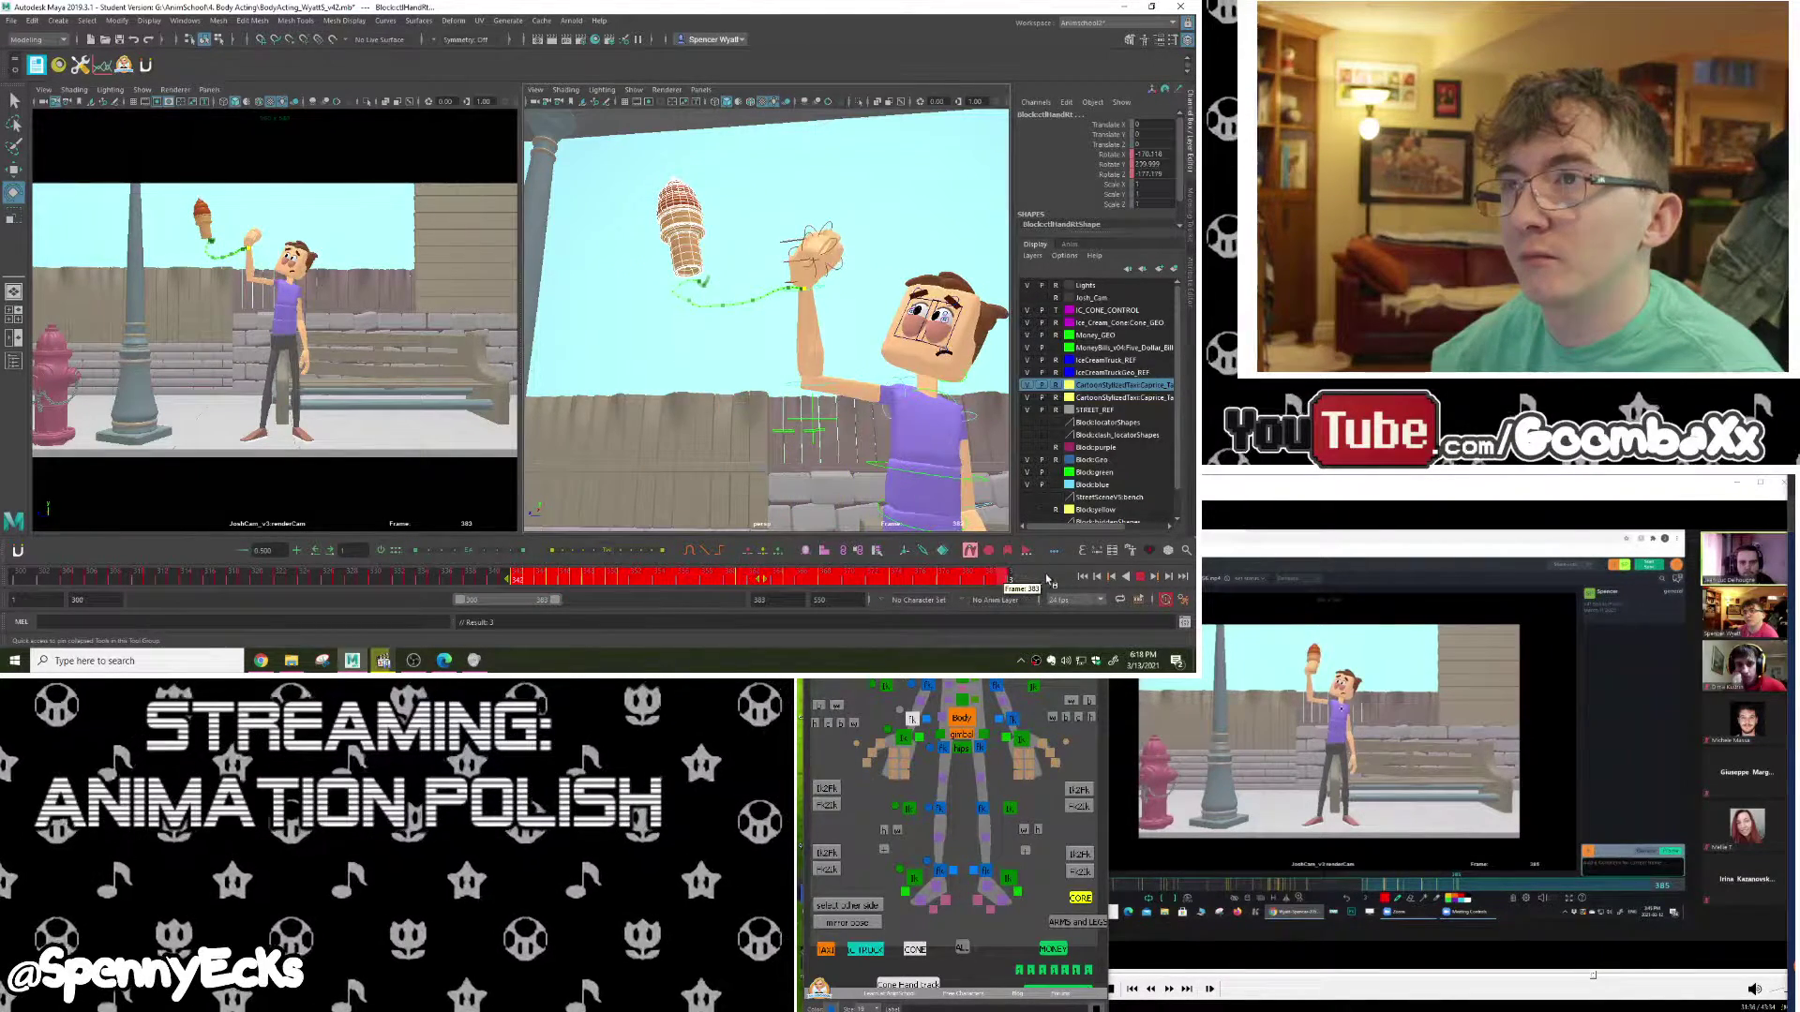
pyautogui.rightClick(856, 548)
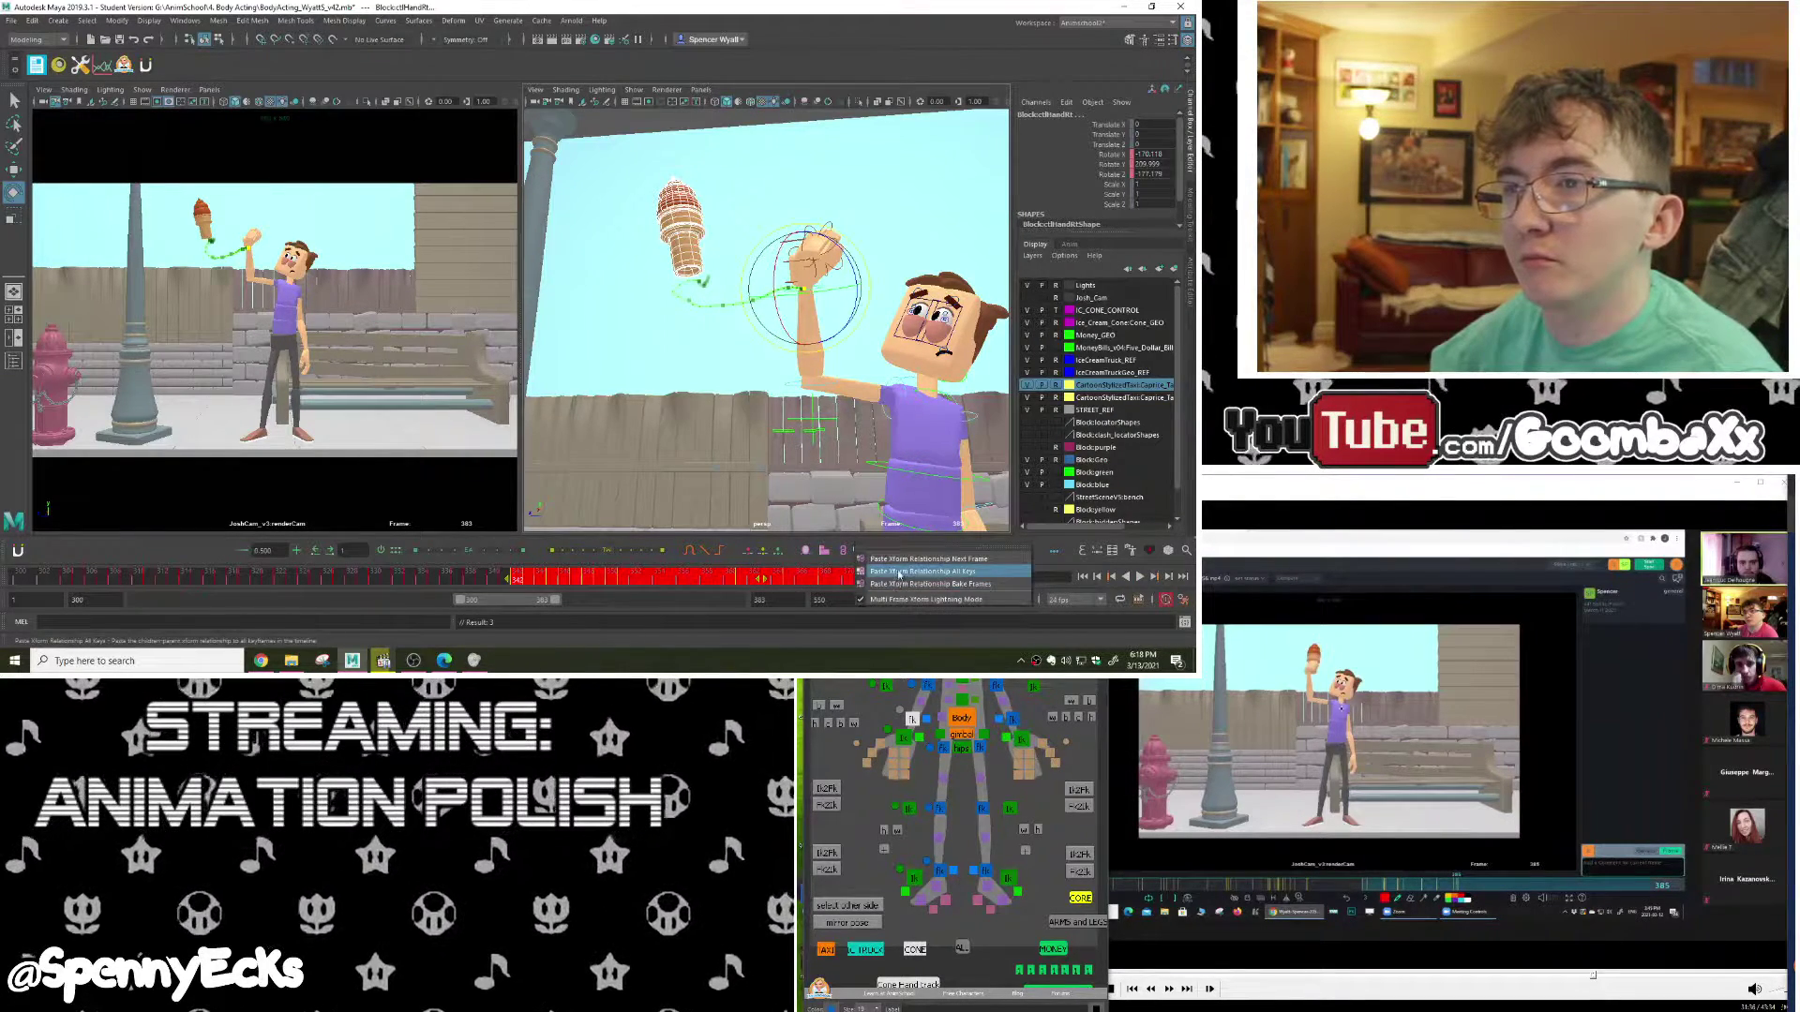
# Step: Paste the copied Xform relationship over the selected frame range and play through the raised hand and ice cream cone motion
pyautogui.click(900, 583)
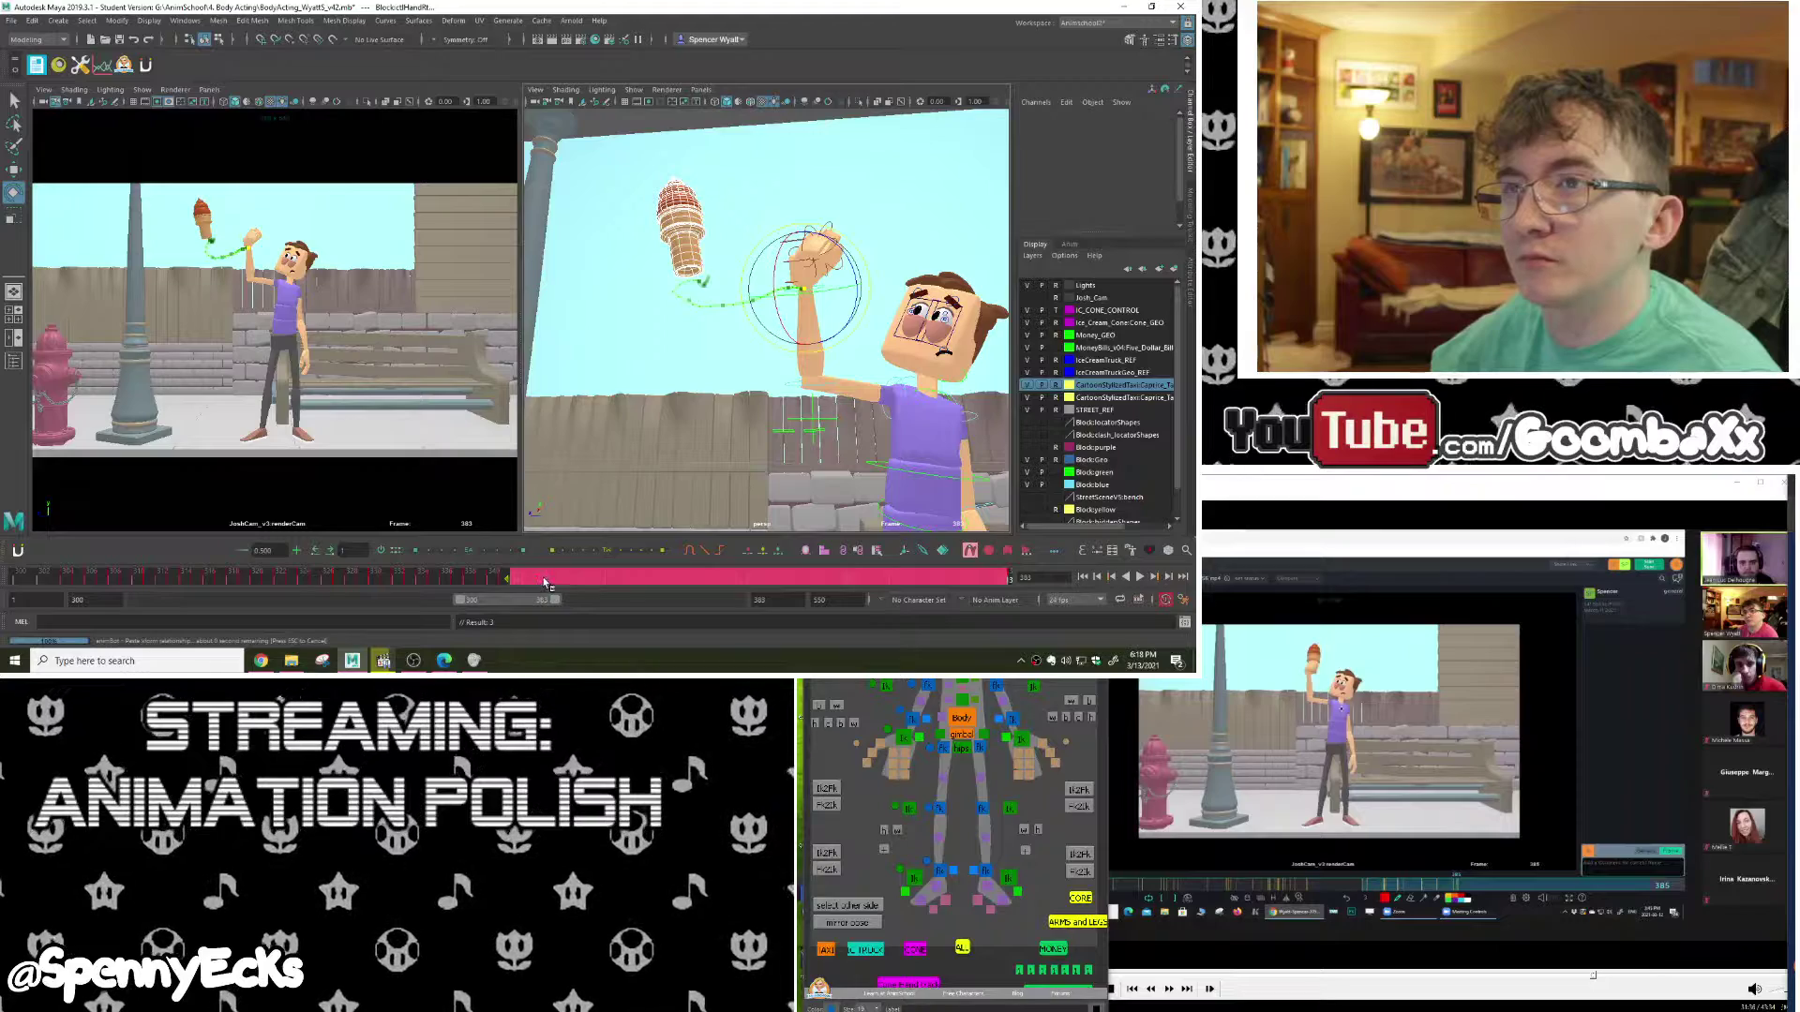
pyautogui.moveTo(544, 578); pyautogui.dragTo(839, 566)
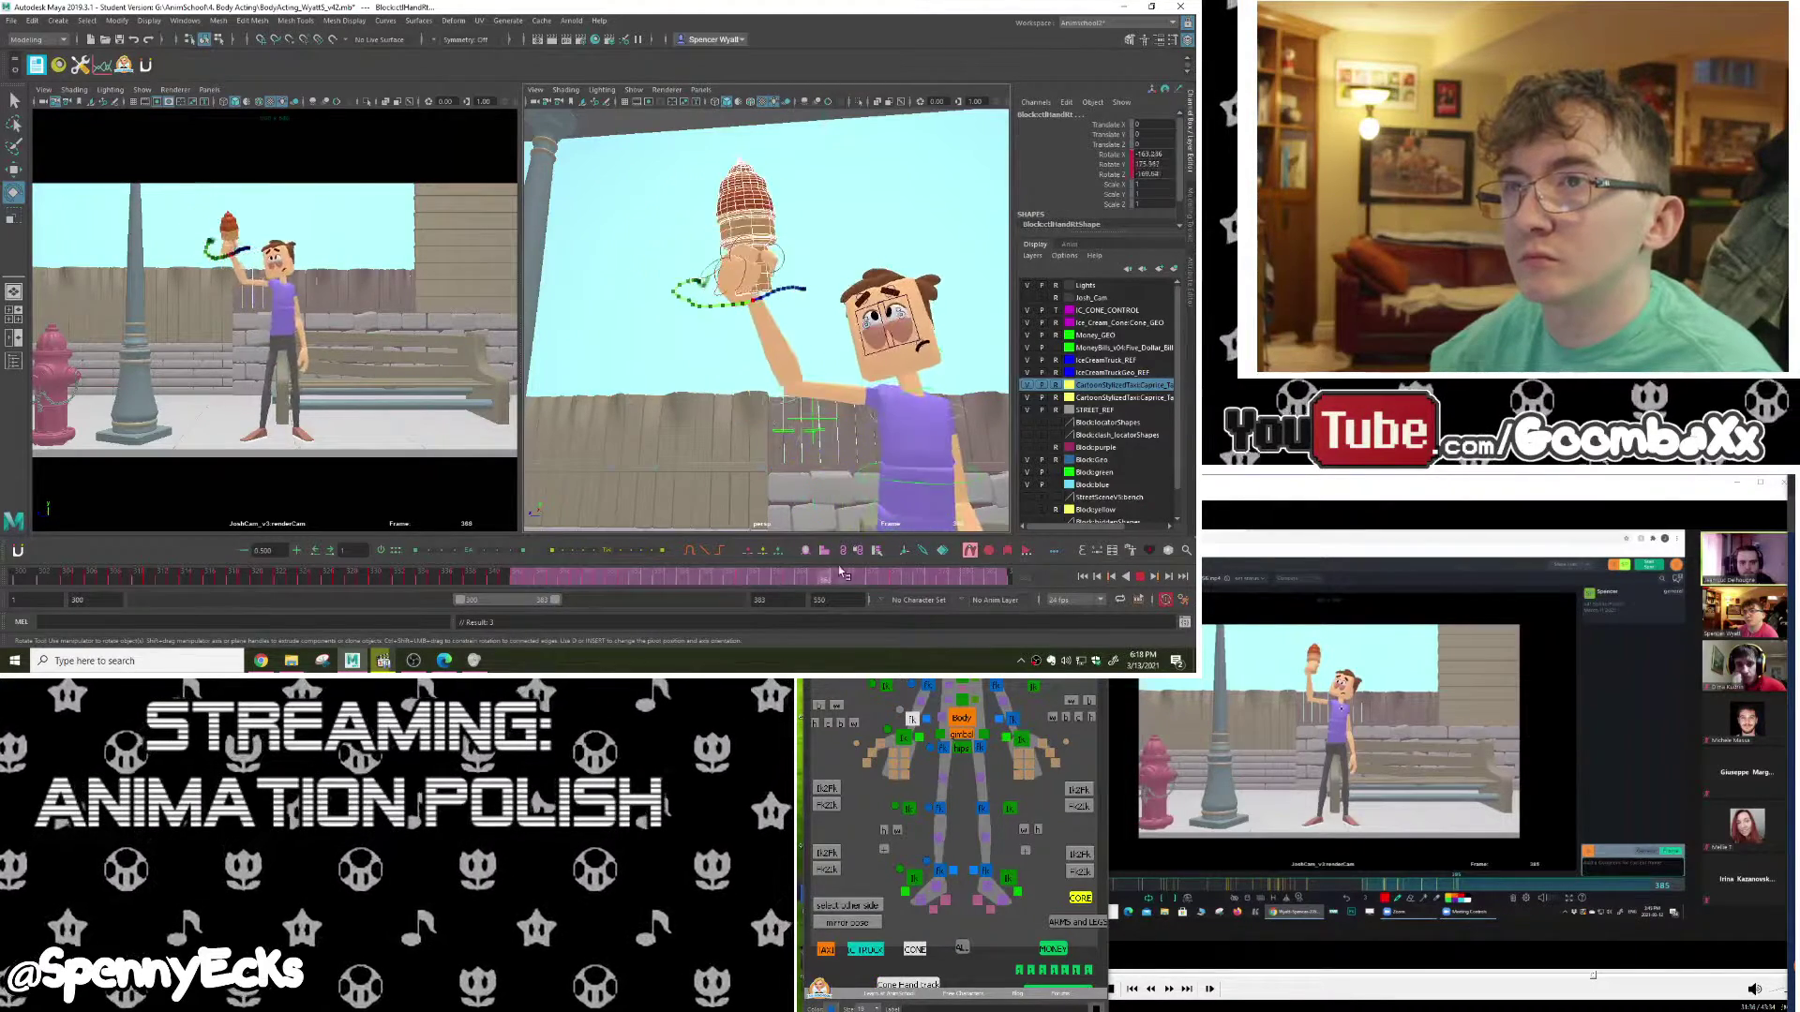
pyautogui.click(1141, 582)
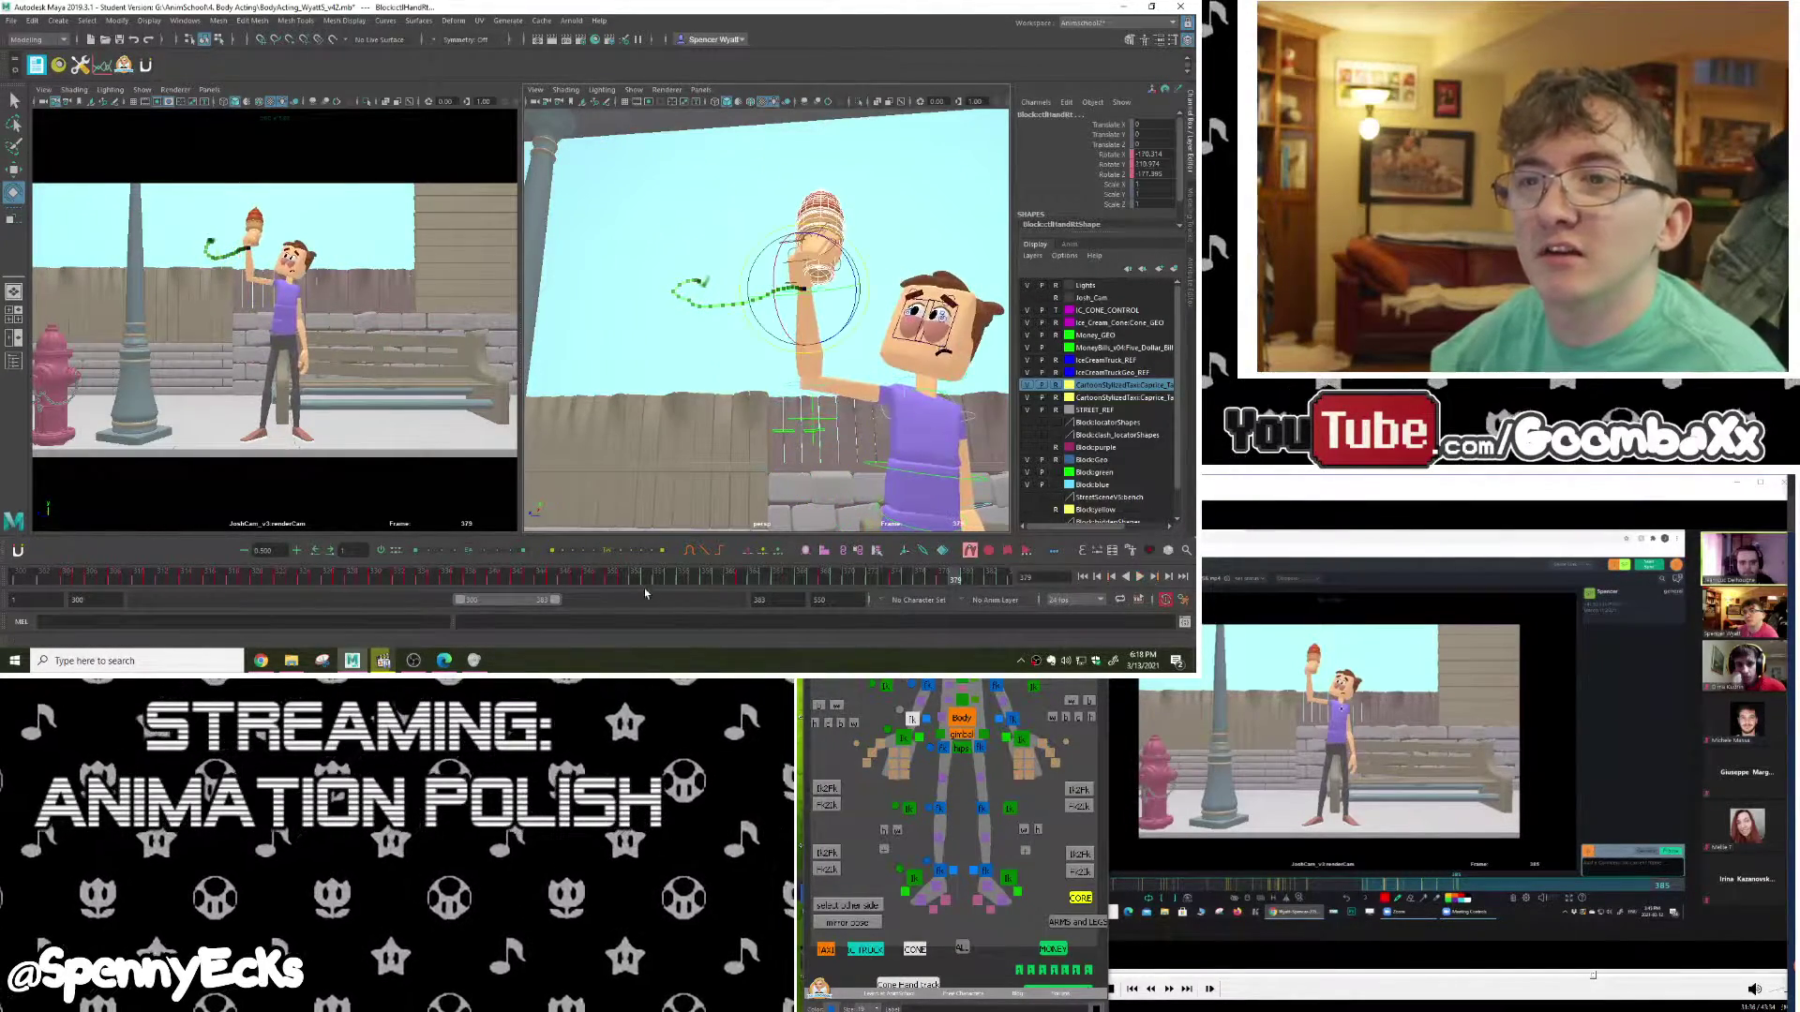
pyautogui.moveTo(470, 583); pyautogui.dragTo(712, 590)
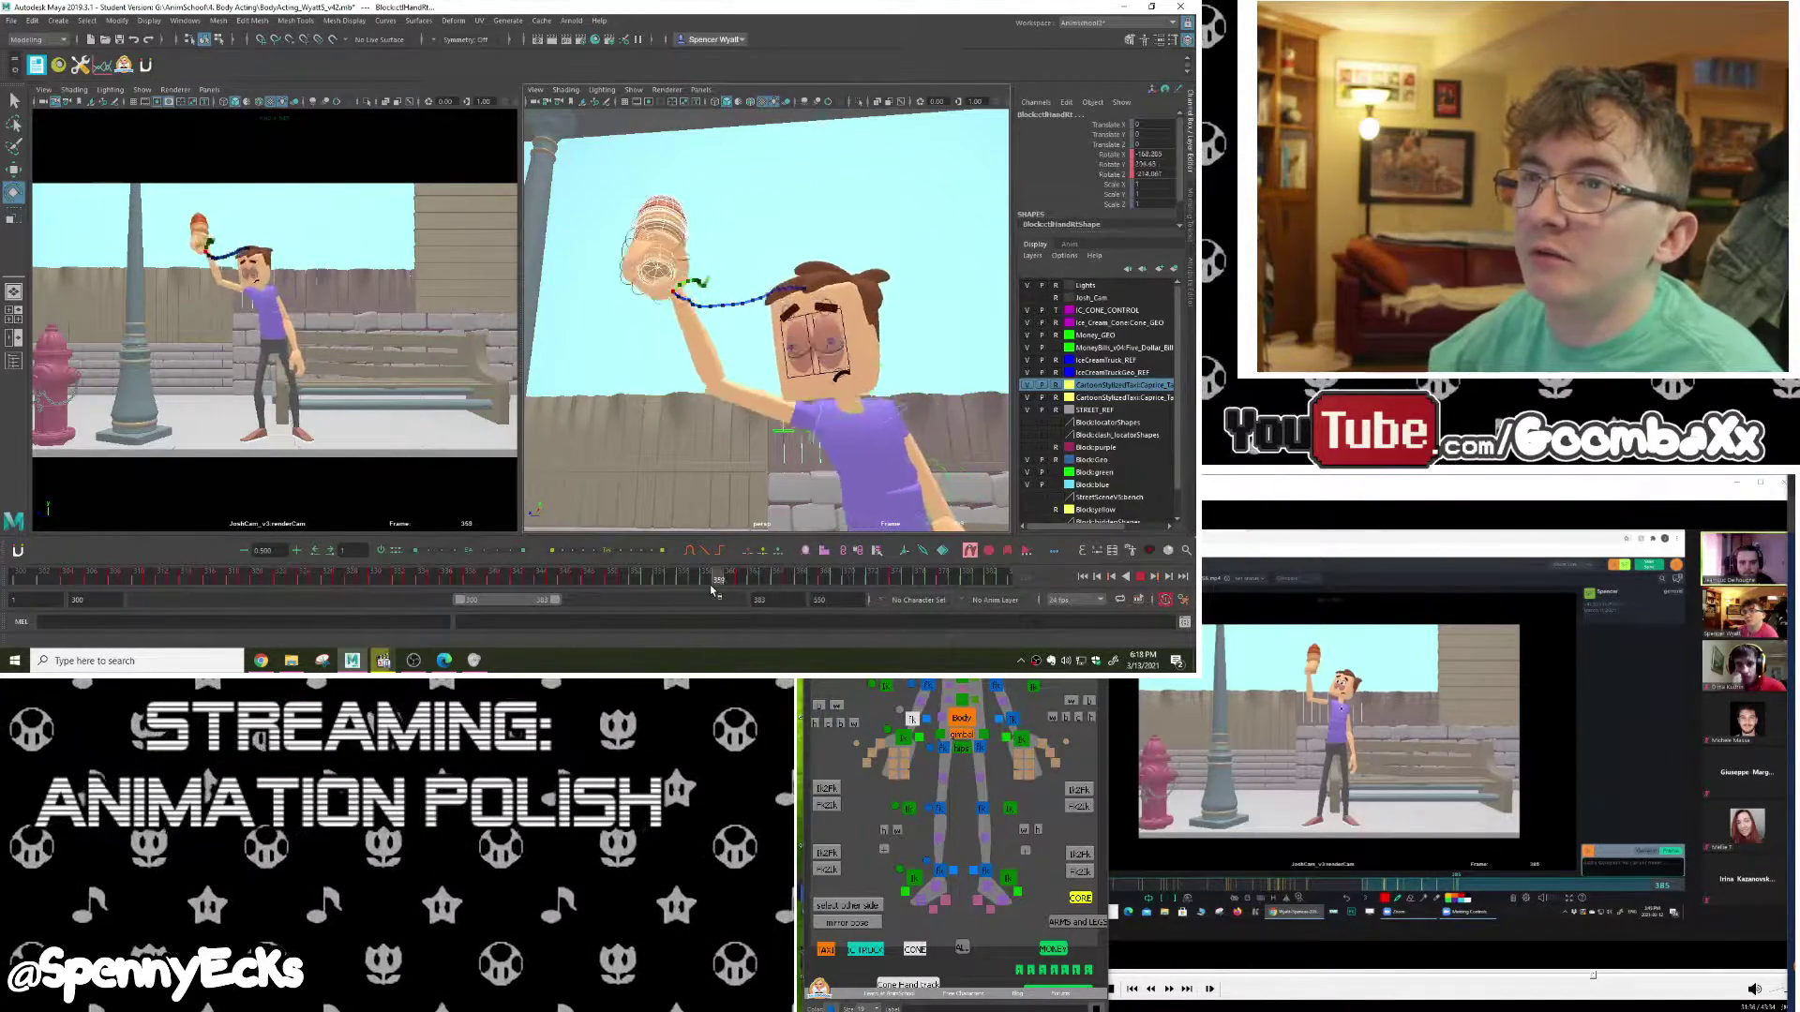
pyautogui.moveTo(848, 590); pyautogui.dragTo(437, 580)
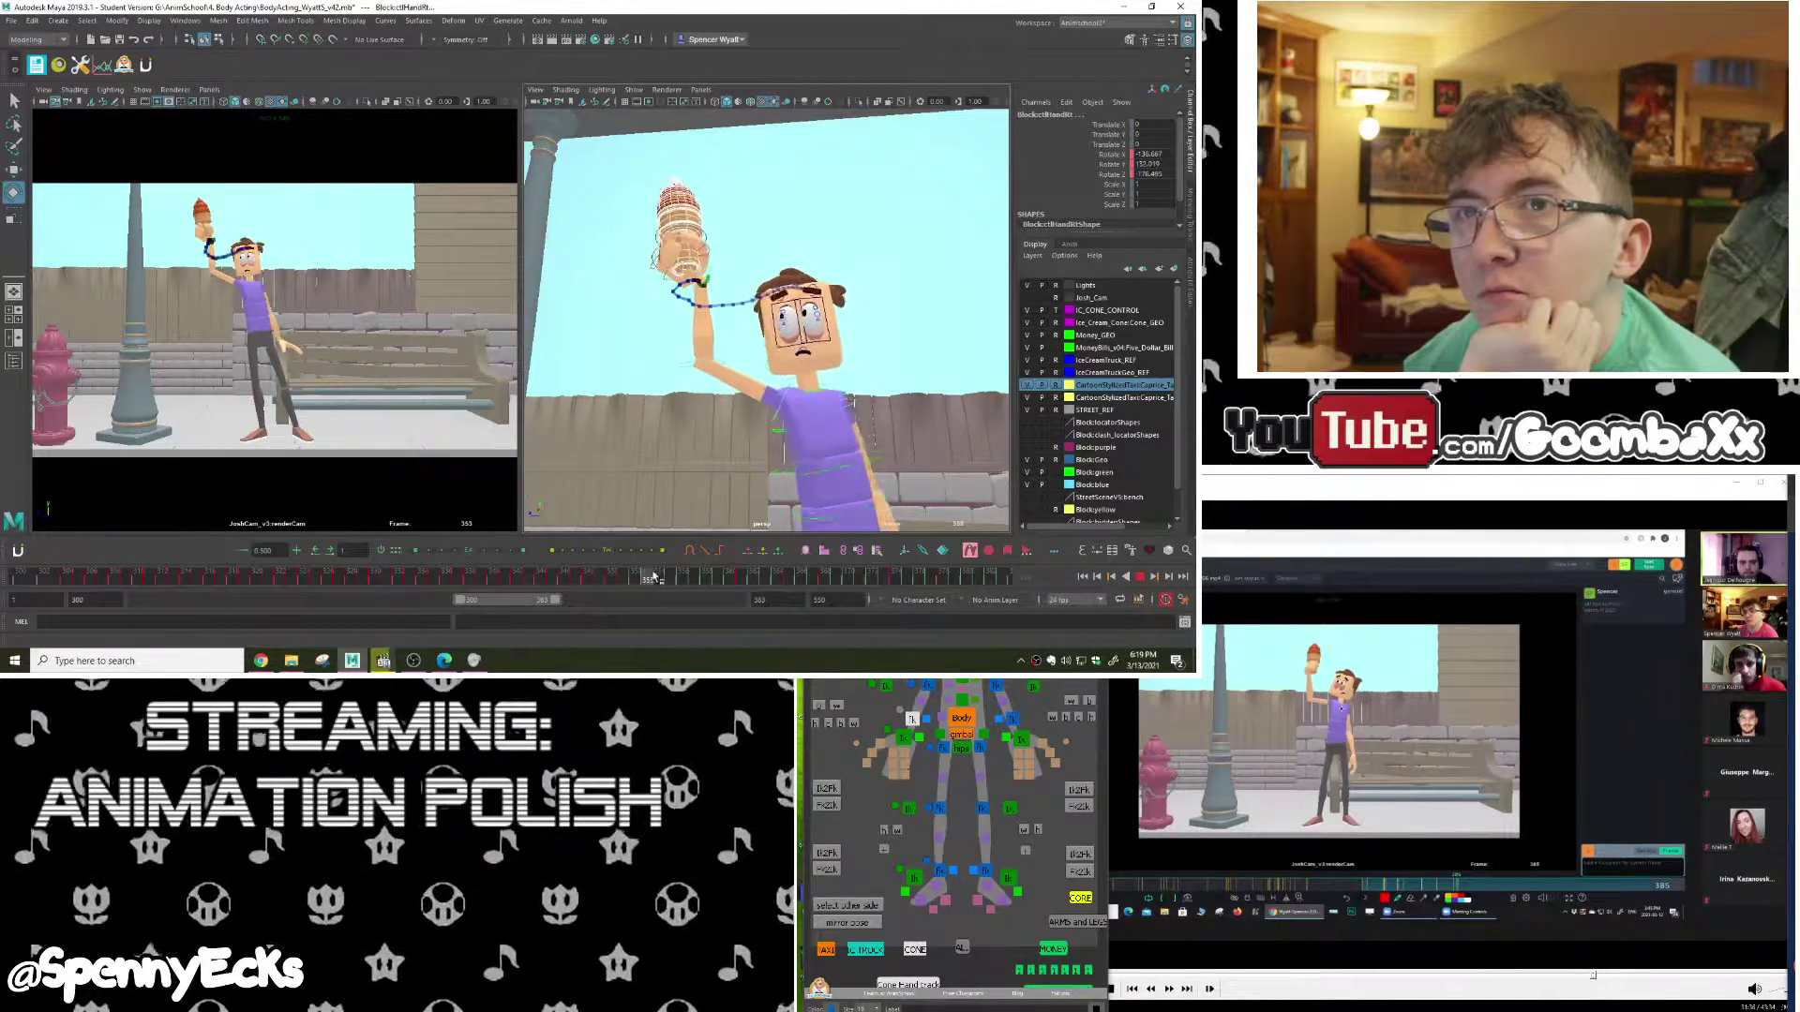
pyautogui.moveTo(655, 577); pyautogui.dragTo(740, 560)
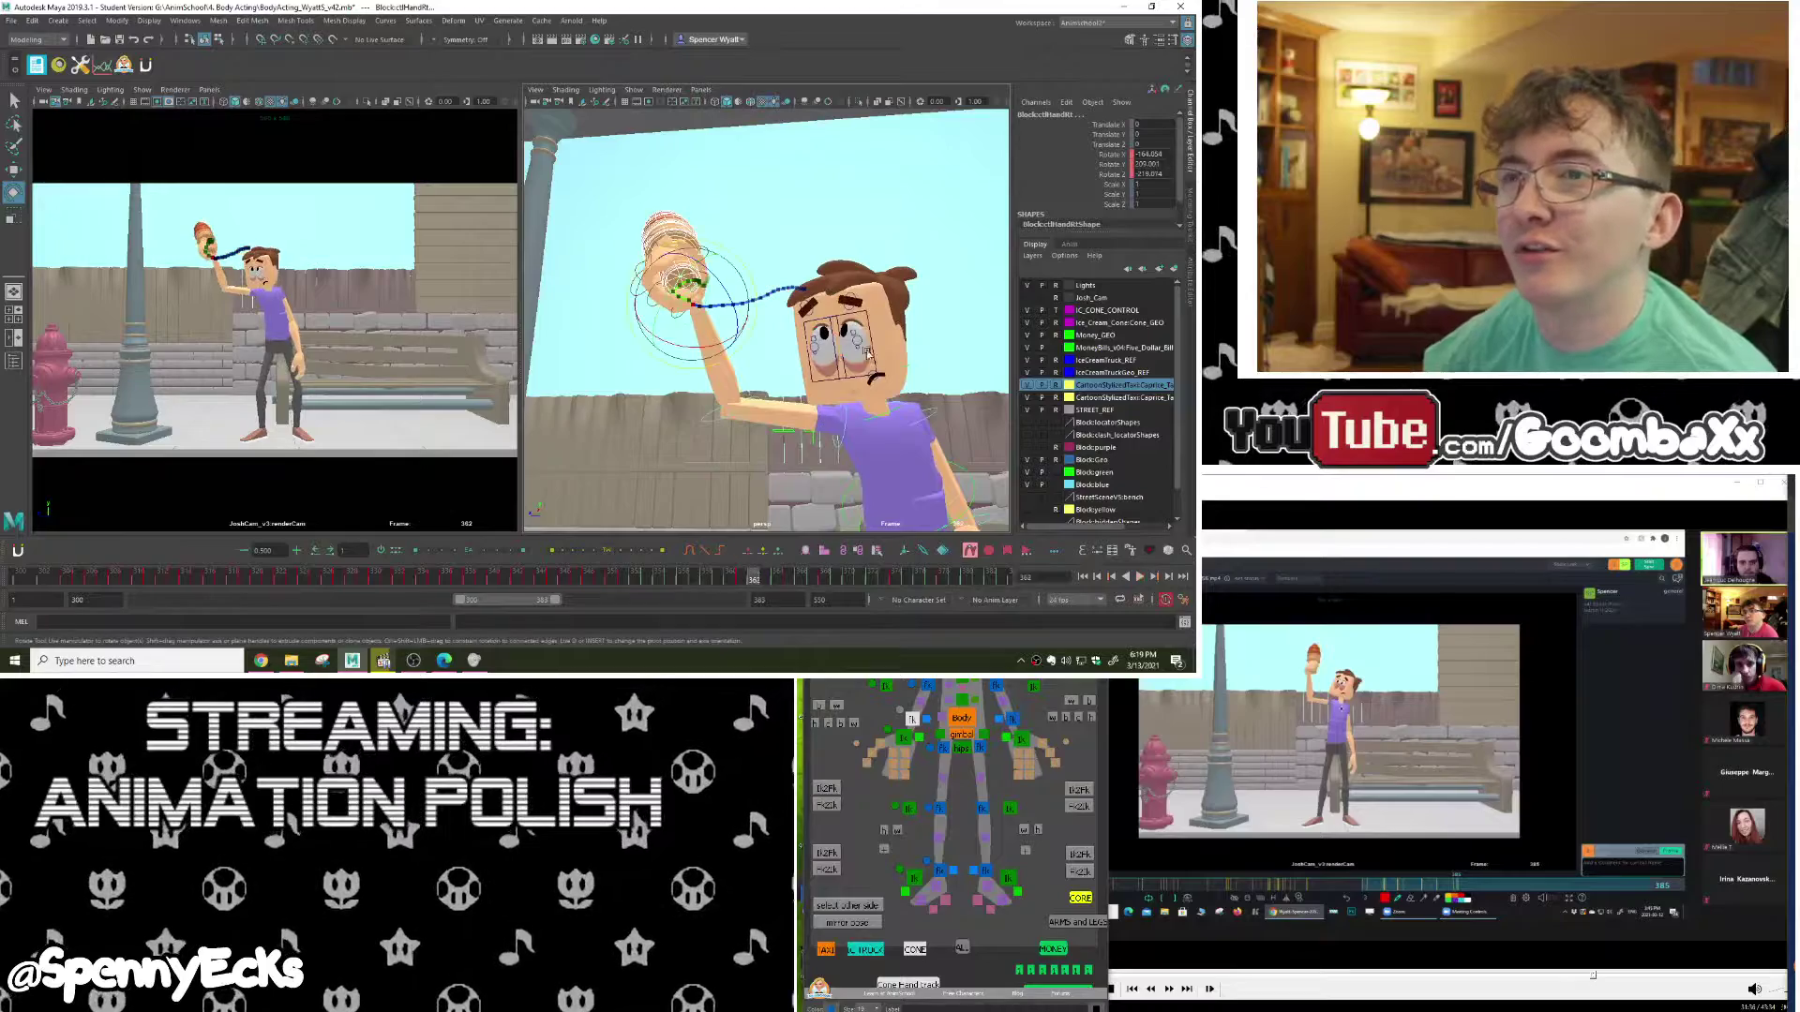
# Step: Undo the pasted Xform relationship and the recent rotation edits on the right hand control
pyautogui.keyDown('alt'); pyautogui.moveTo(867, 354); pyautogui.dragTo(827, 368); pyautogui.keyUp('alt')
pyautogui.hotkey('ctrl', 'z')
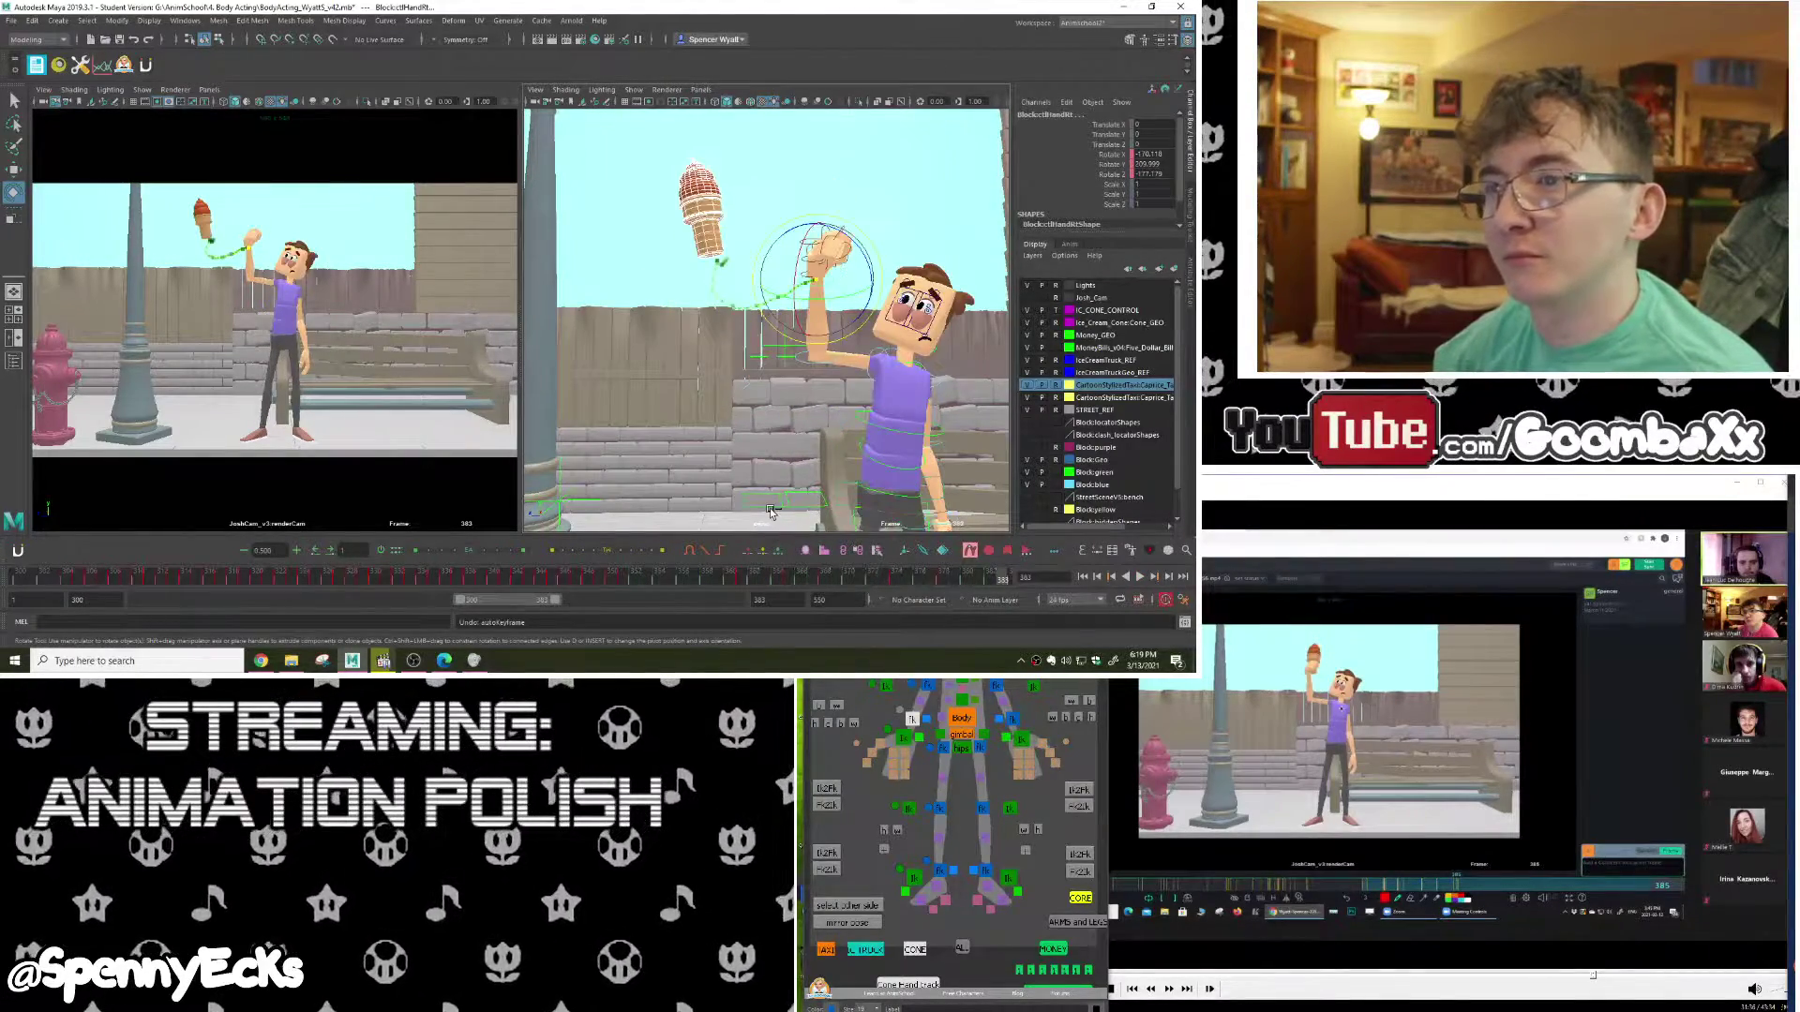
pyautogui.hotkey('ctrl', 'z')
pyautogui.hotkey('ctrl', 'z')
pyautogui.hotkey('ctrl', 'z')
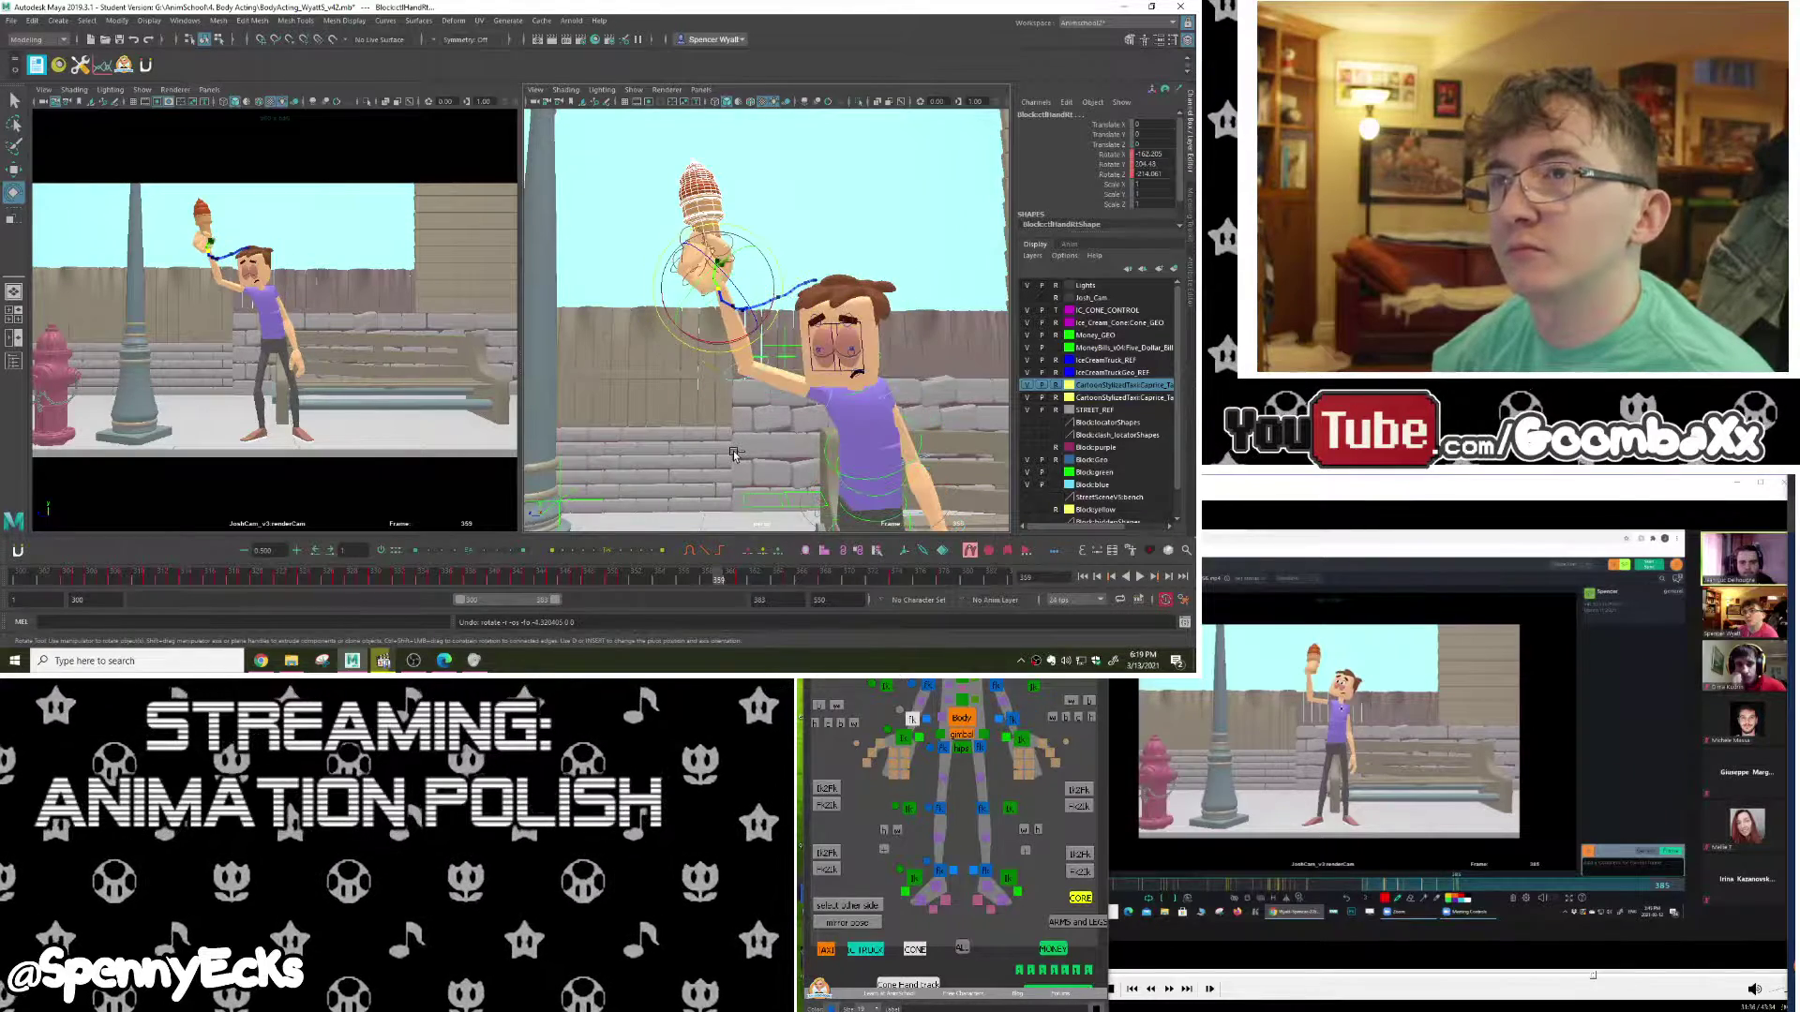
pyautogui.hotkey('ctrl', 'z')
pyautogui.hotkey('ctrl', 'z')
pyautogui.hotkey('ctrl', 'z')
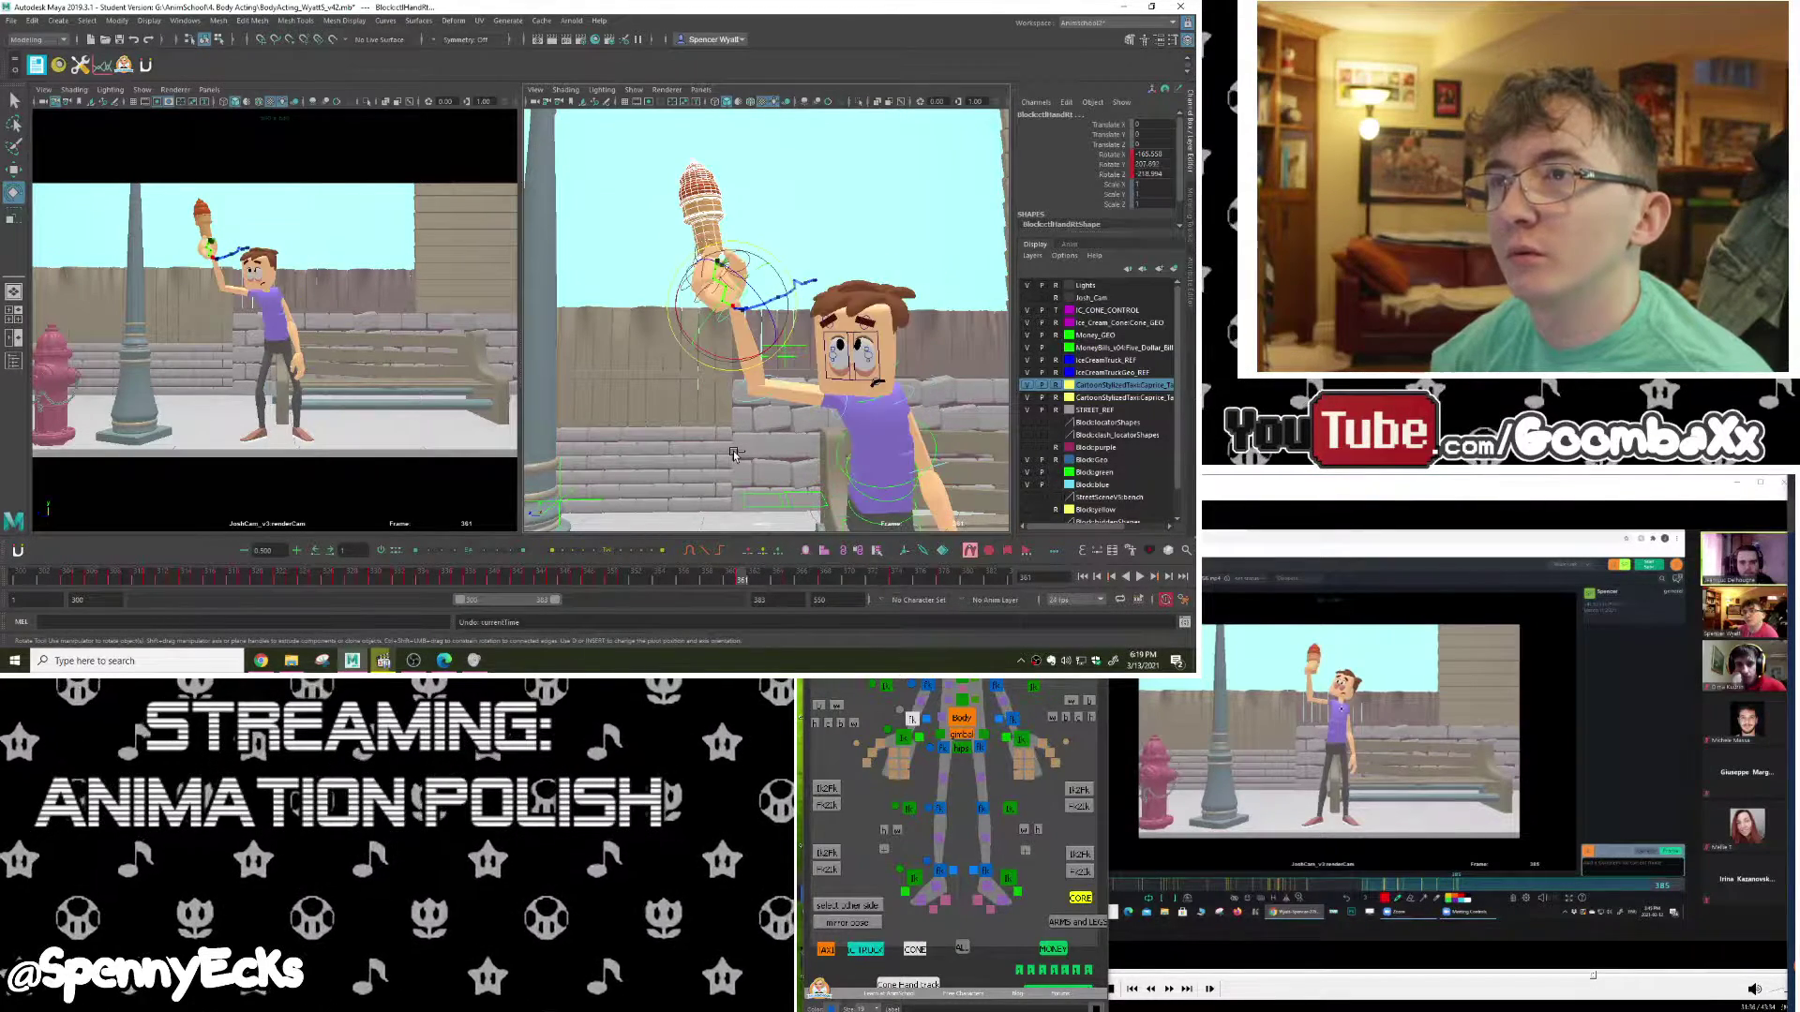
pyautogui.hotkey('ctrl', 'z')
pyautogui.hotkey('ctrl', 'z')
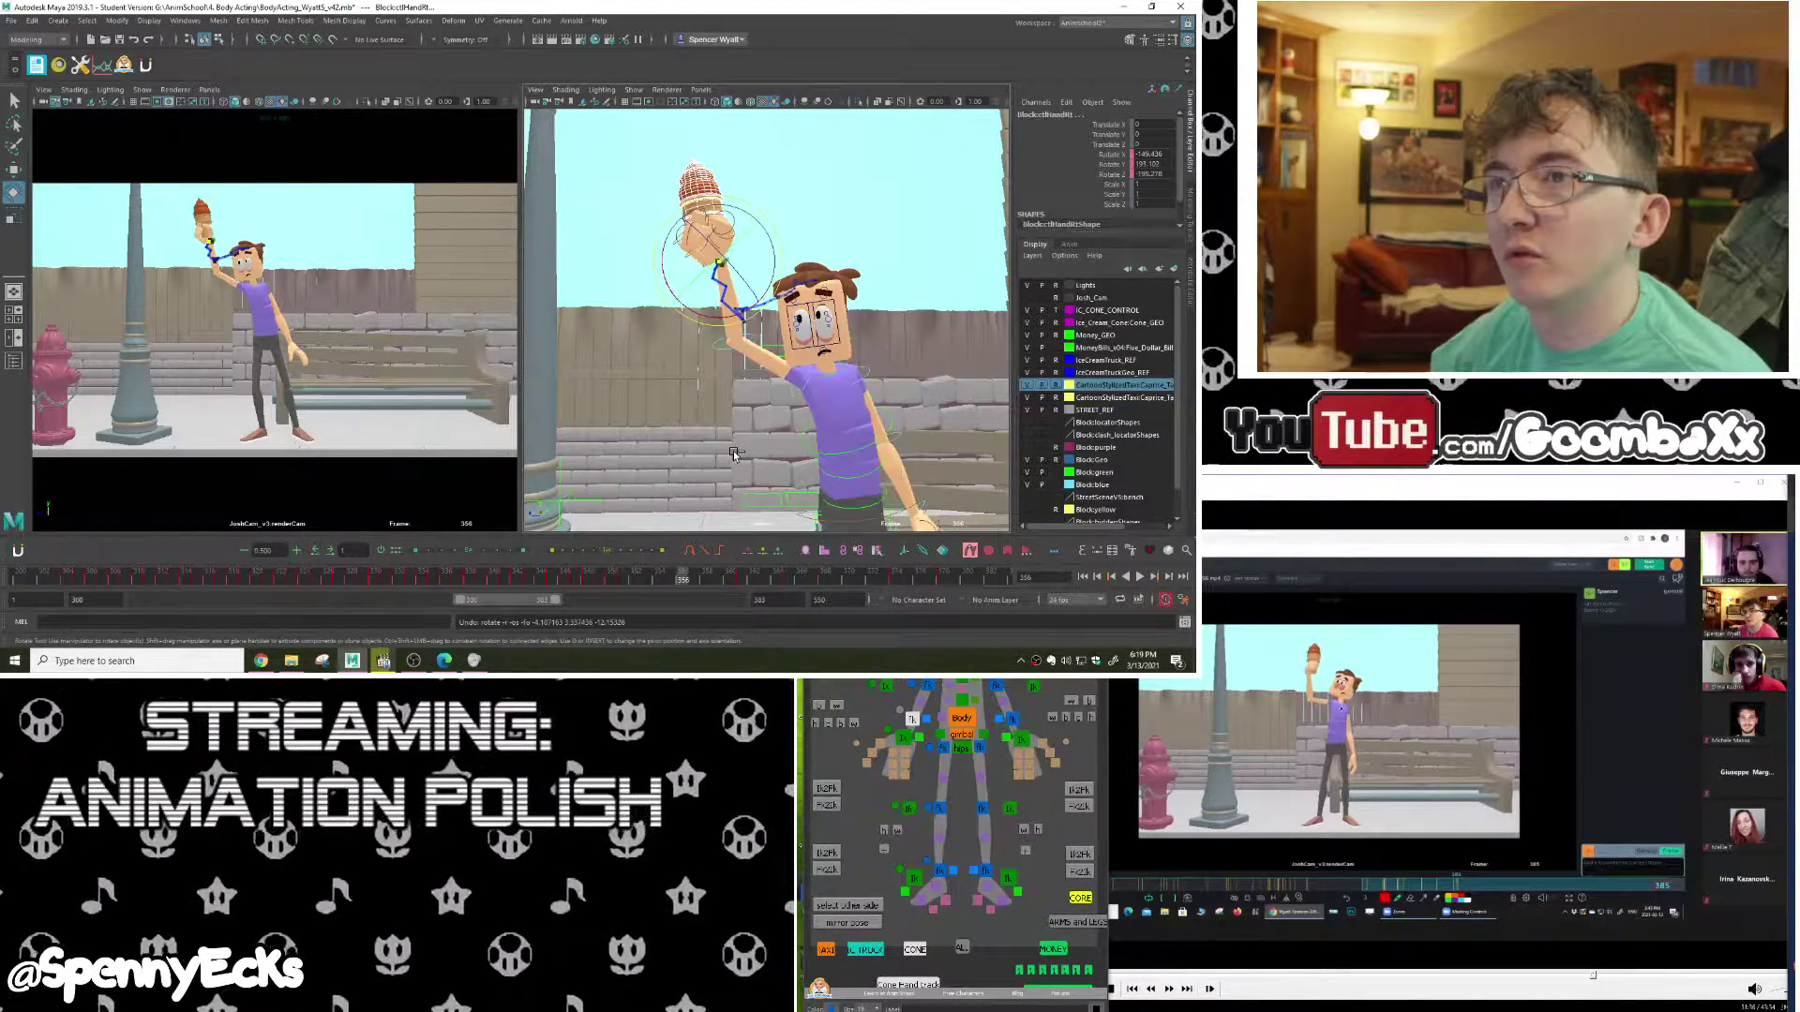
# Step: Play the restored animation, step further back through the undo history and redo the playback range change
pyautogui.hotkey('alt', 'v')
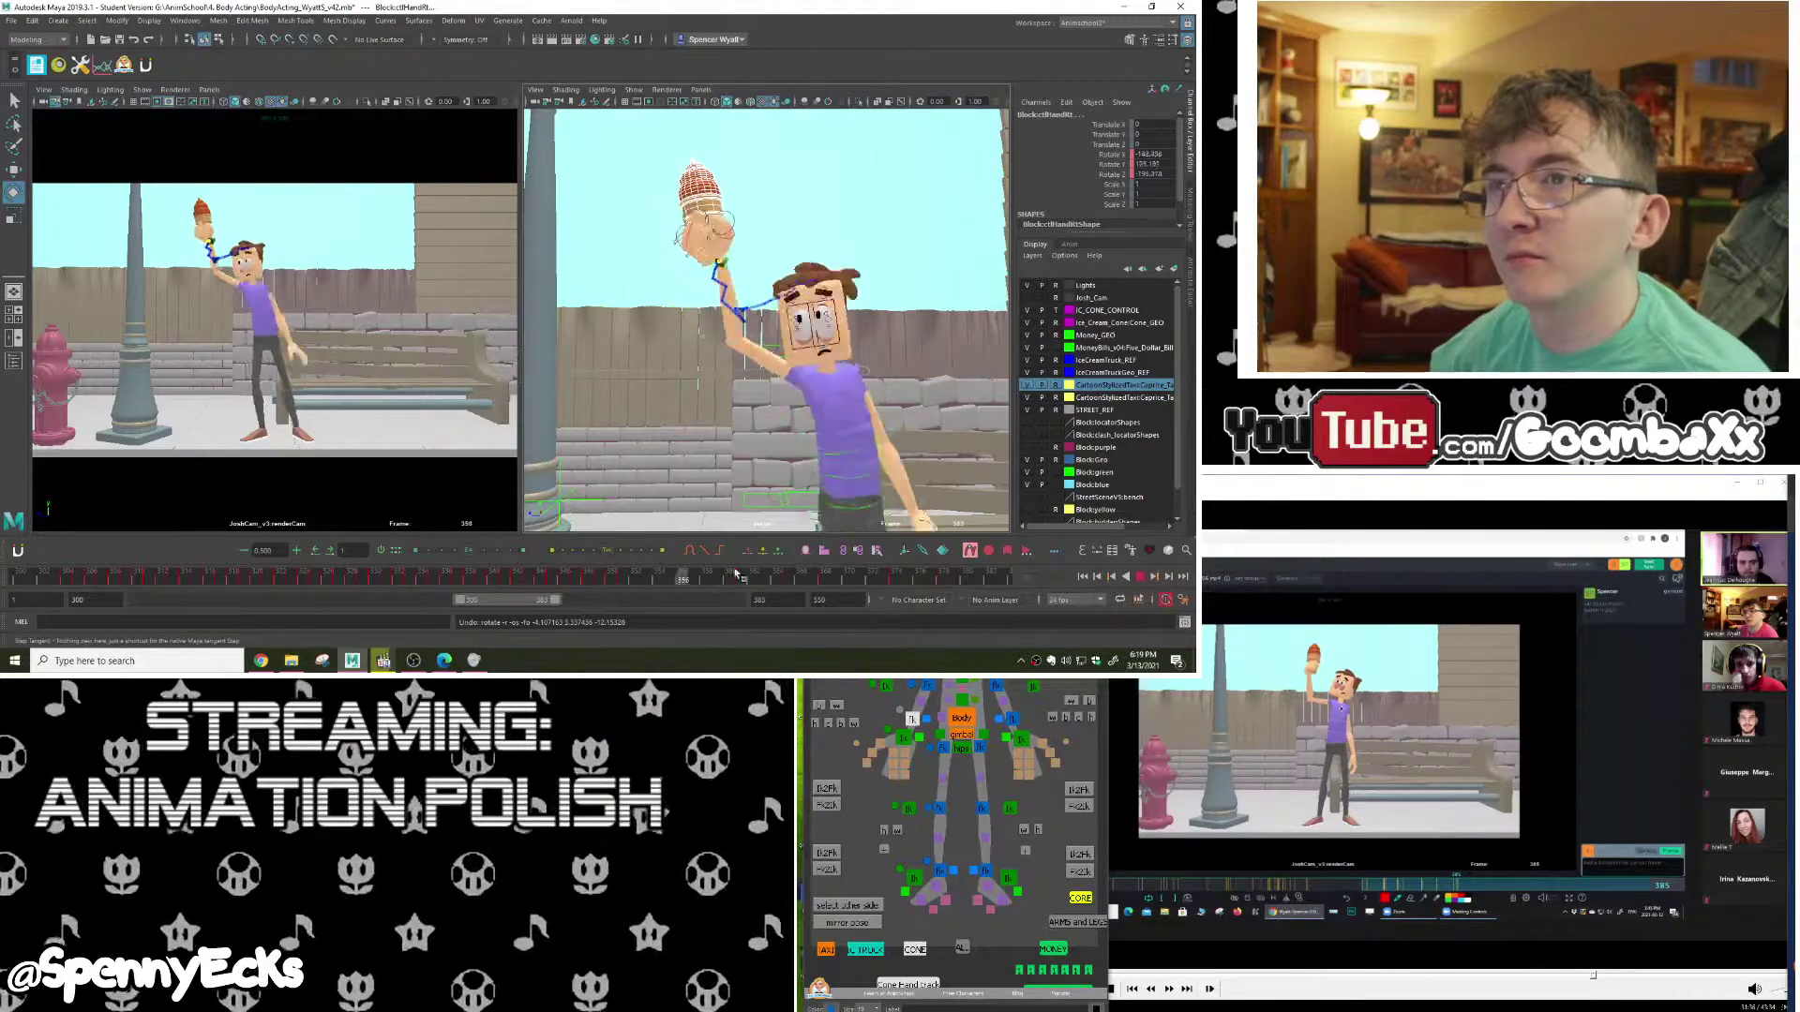
pyautogui.moveTo(690, 572); pyautogui.dragTo(834, 568)
pyautogui.hotkey('alt', 'v')
pyautogui.hotkey('ctrl', 'z')
pyautogui.hotkey('ctrl', 'z')
pyautogui.hotkey('ctrl', 'z')
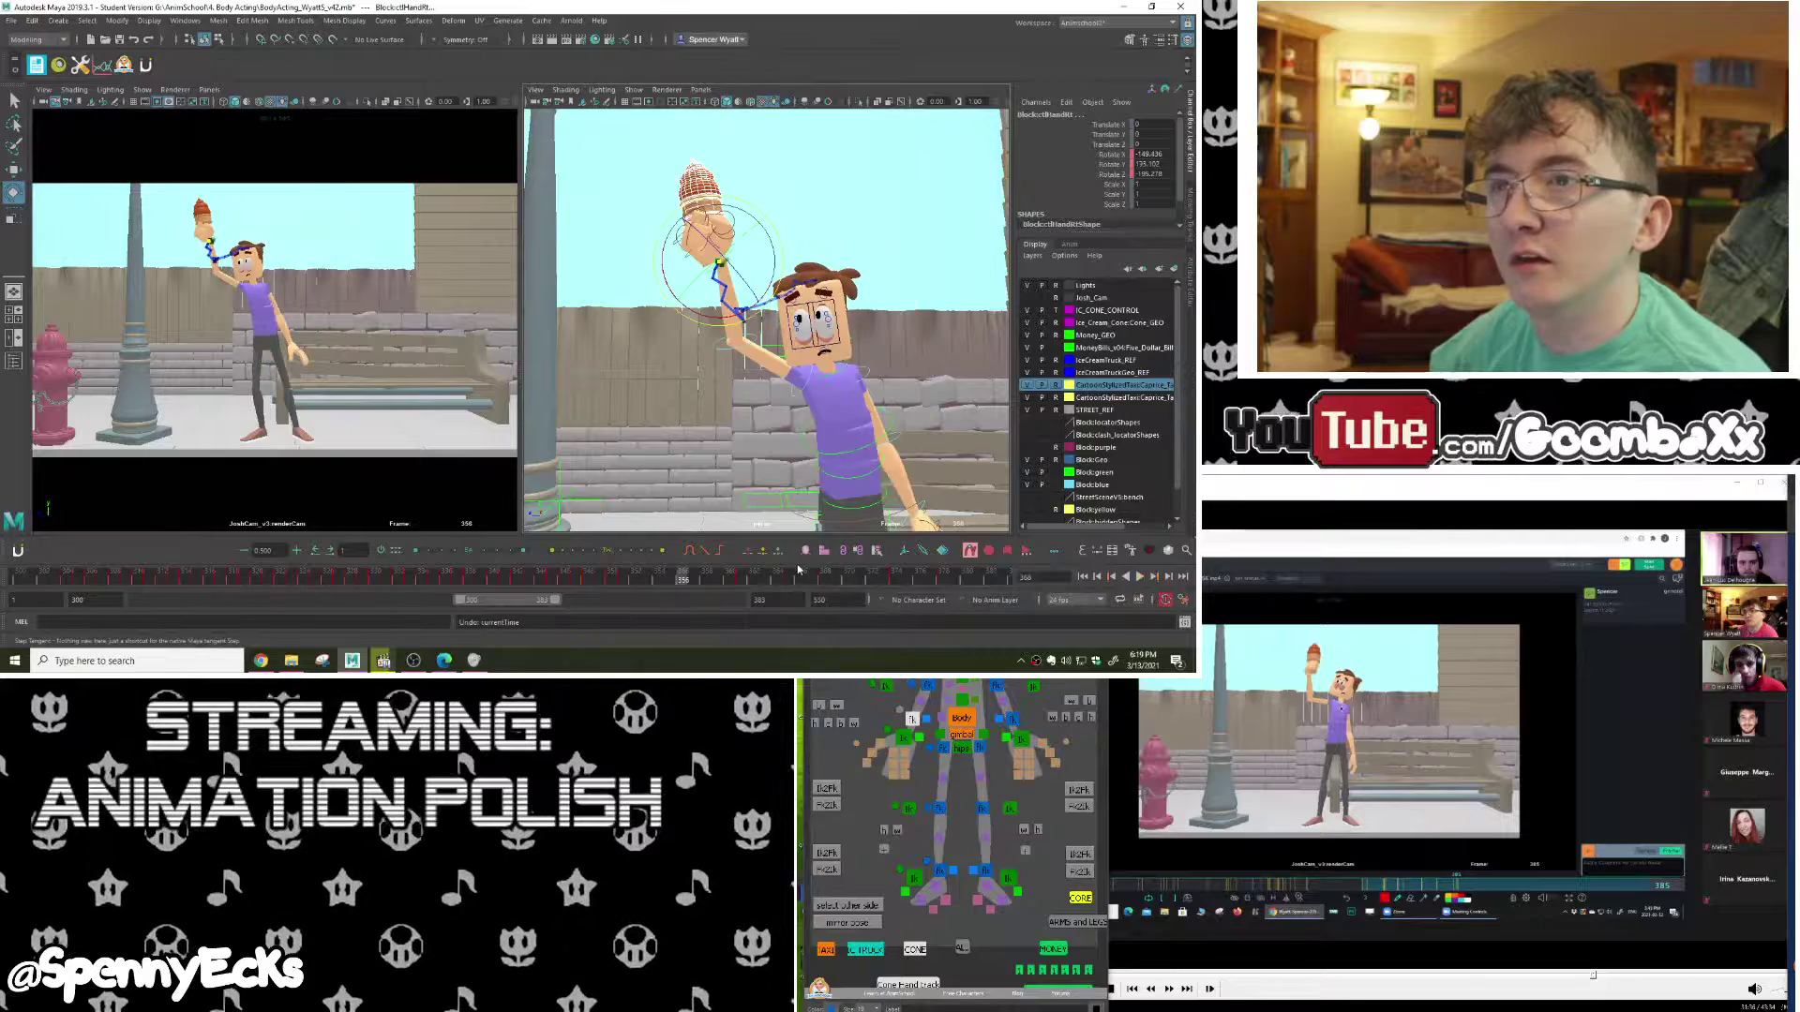
pyautogui.hotkey('ctrl', 'z')
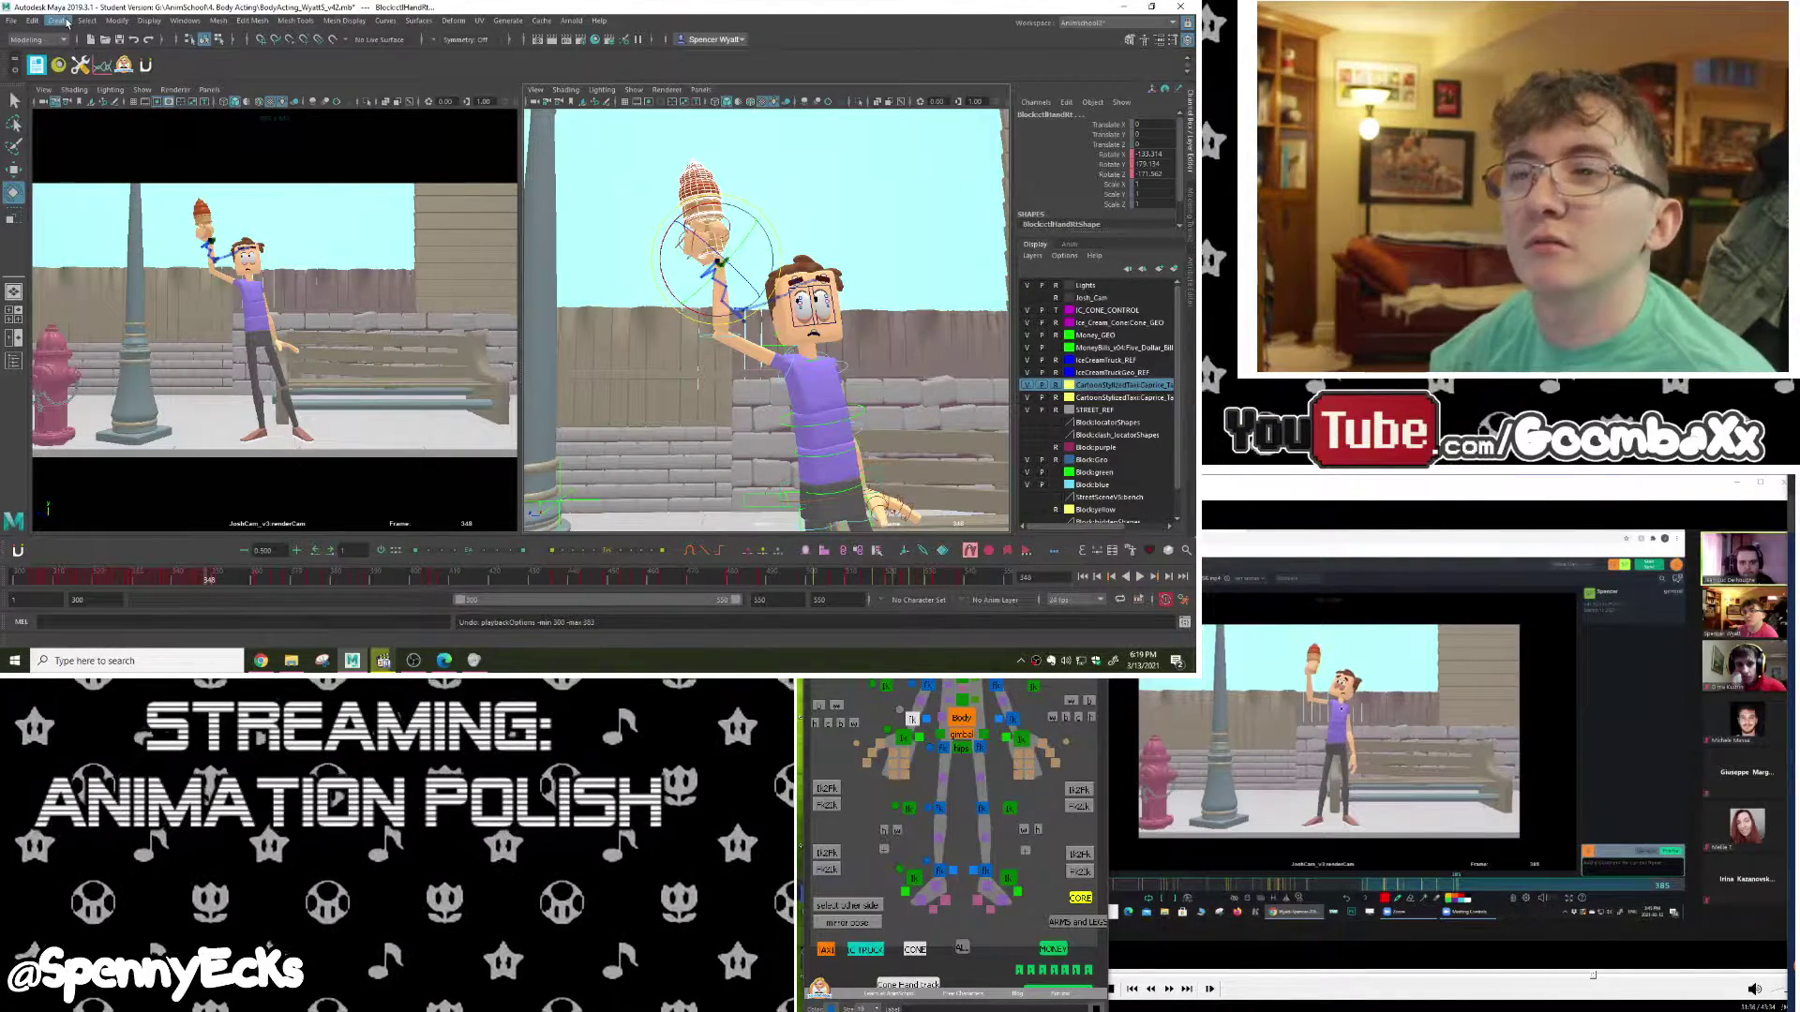
pyautogui.hotkey('shift', 'z')
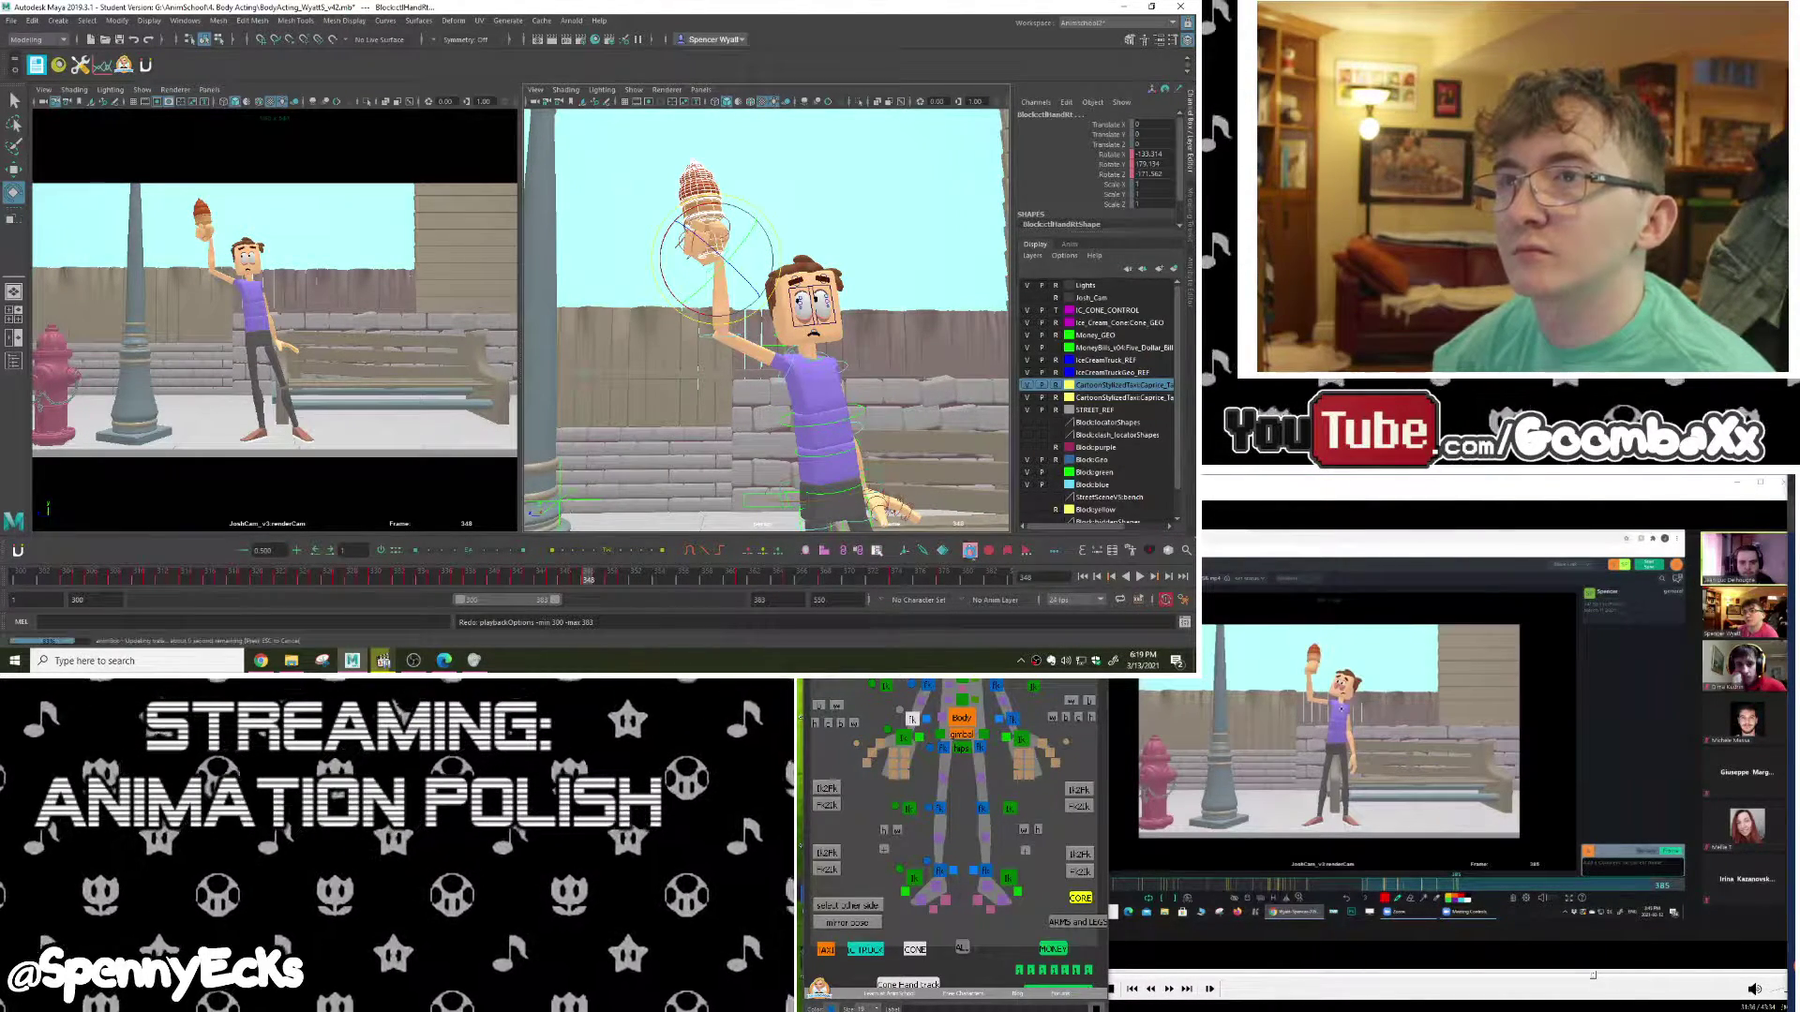
# Step: Inspect the right hand's motion arc from overhead while scrubbing to frame 361
pyautogui.keyDown('alt'); pyautogui.moveTo(837, 337); pyautogui.dragTo(828, 410); pyautogui.keyUp('alt')
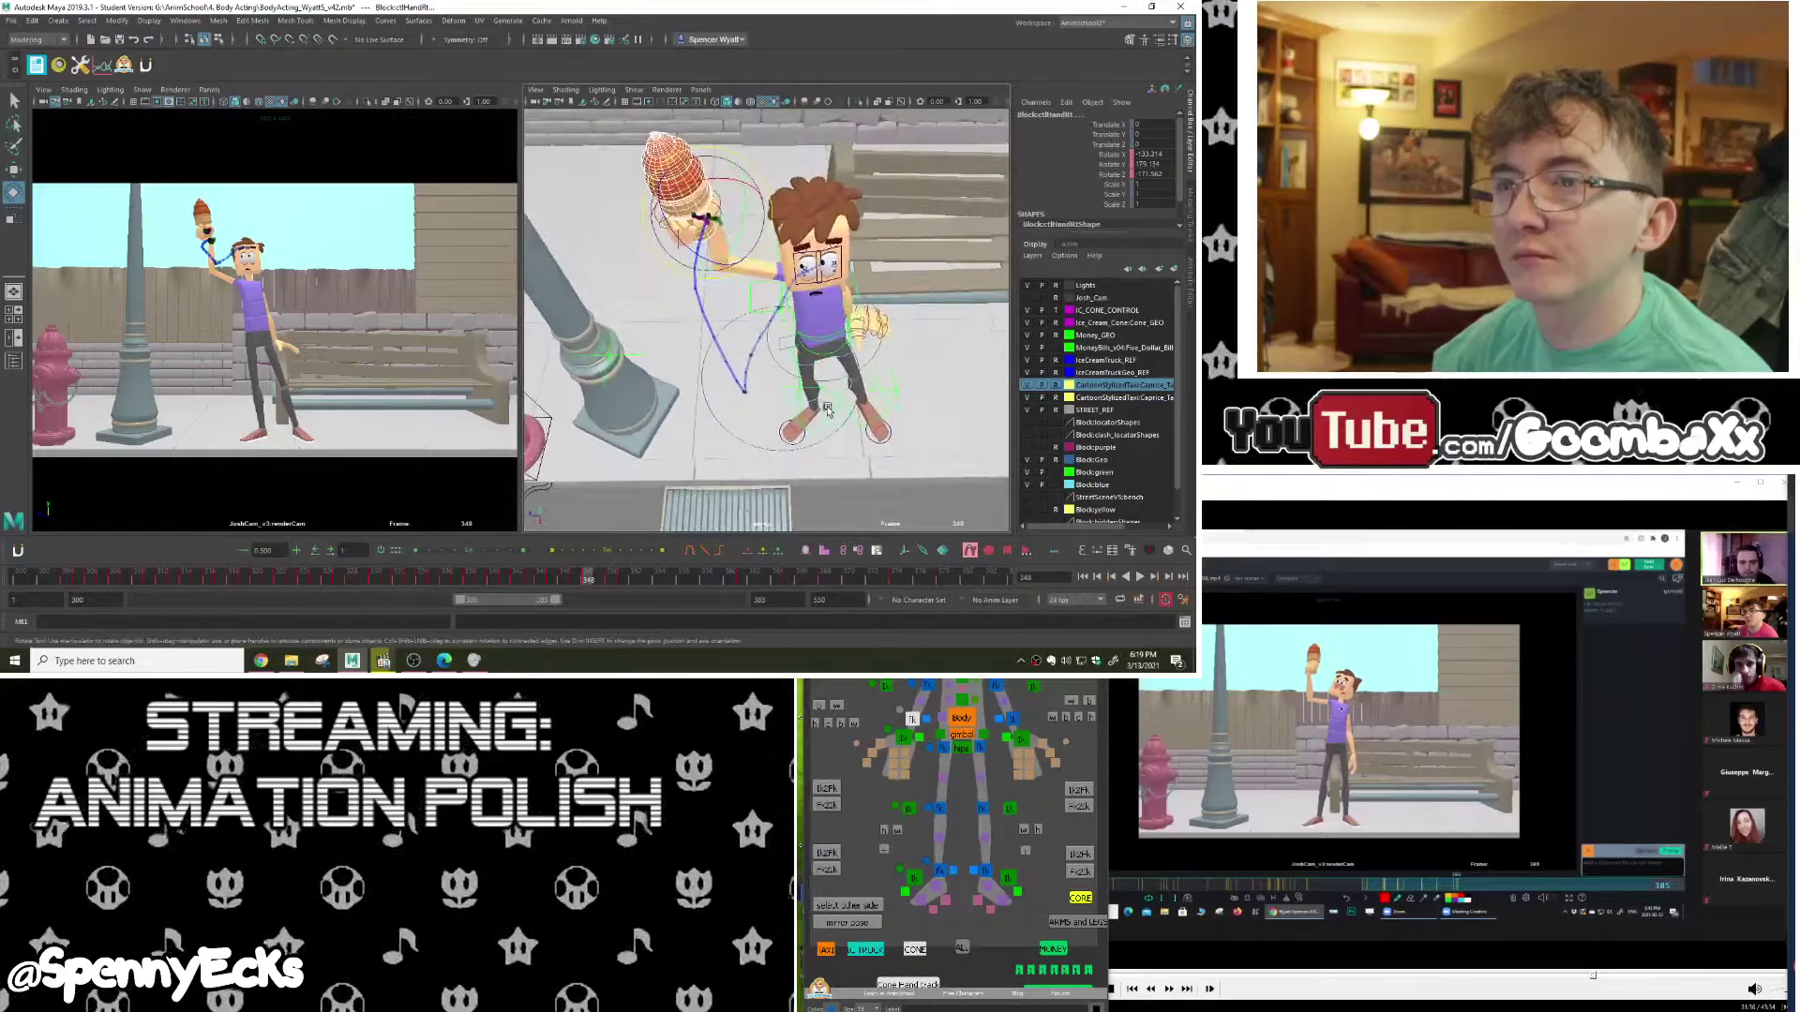
pyautogui.moveTo(621, 583); pyautogui.dragTo(742, 569)
pyautogui.keyDown('alt'); pyautogui.moveTo(778, 440); pyautogui.dragTo(778, 345); pyautogui.keyUp('alt')
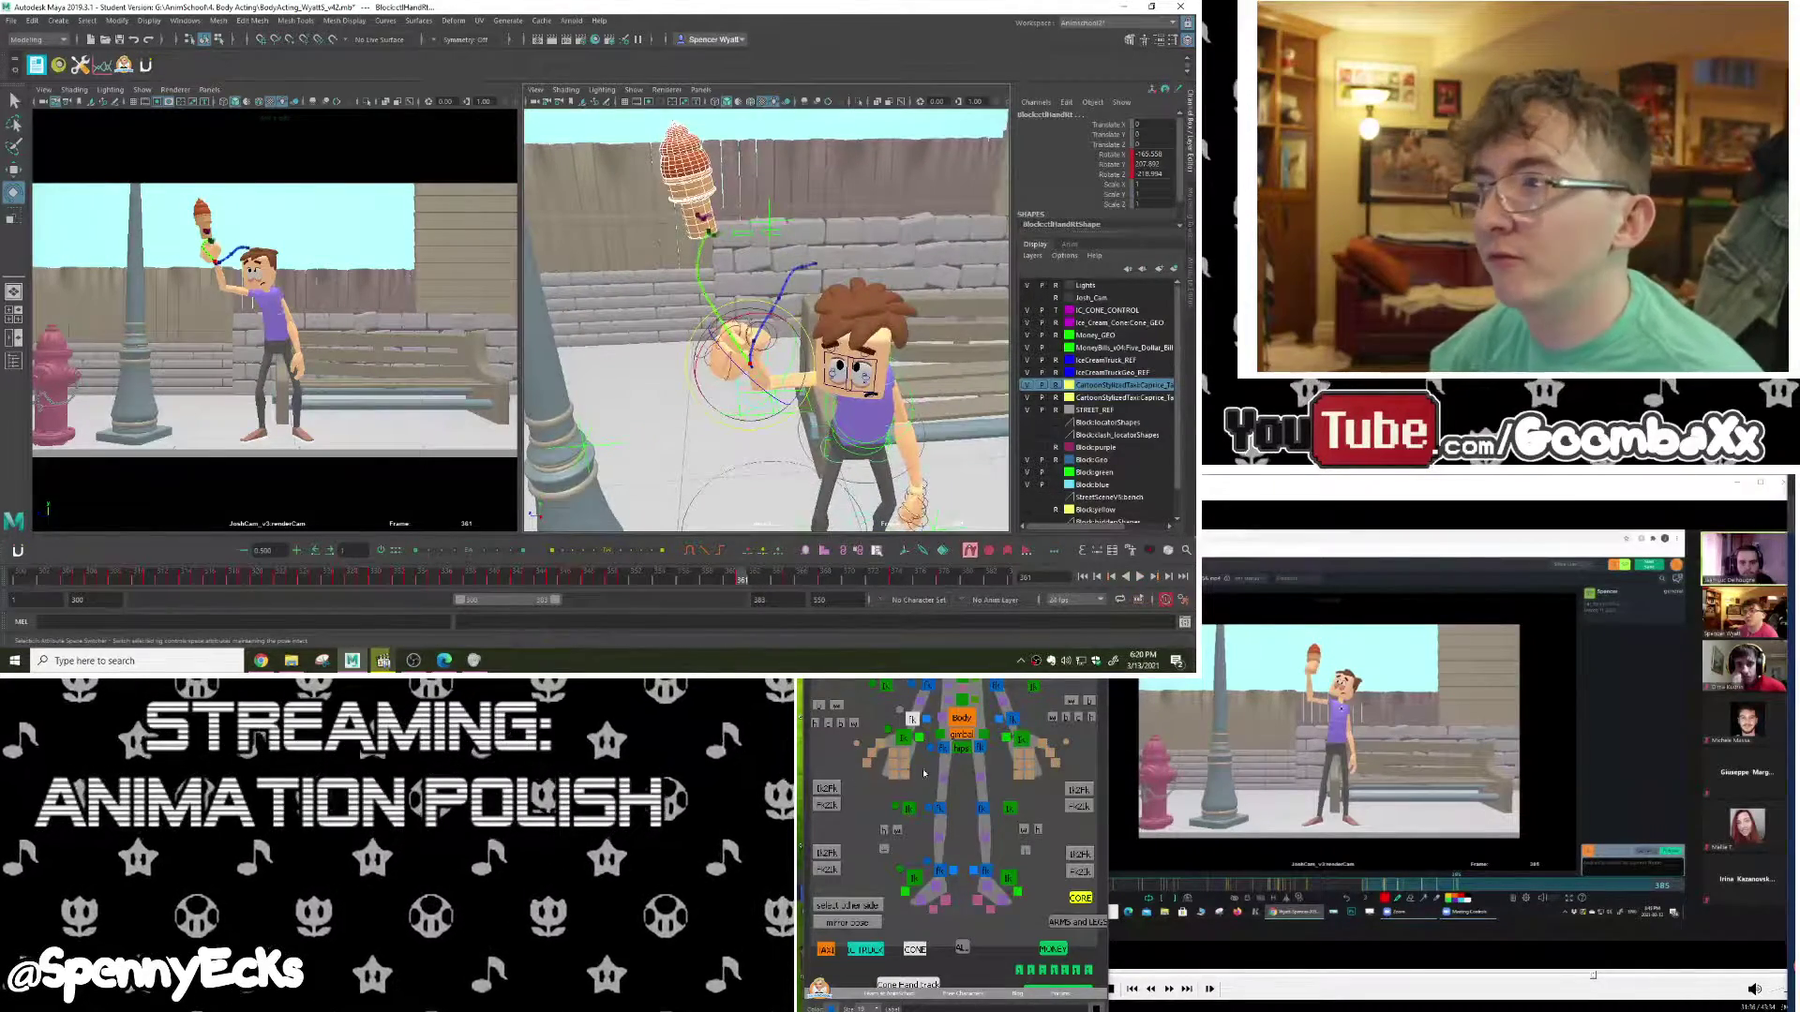
# Step: Check the right upper arm control at frame 361 and rebuild the motion trail for the right hand control
pyautogui.click(841, 358)
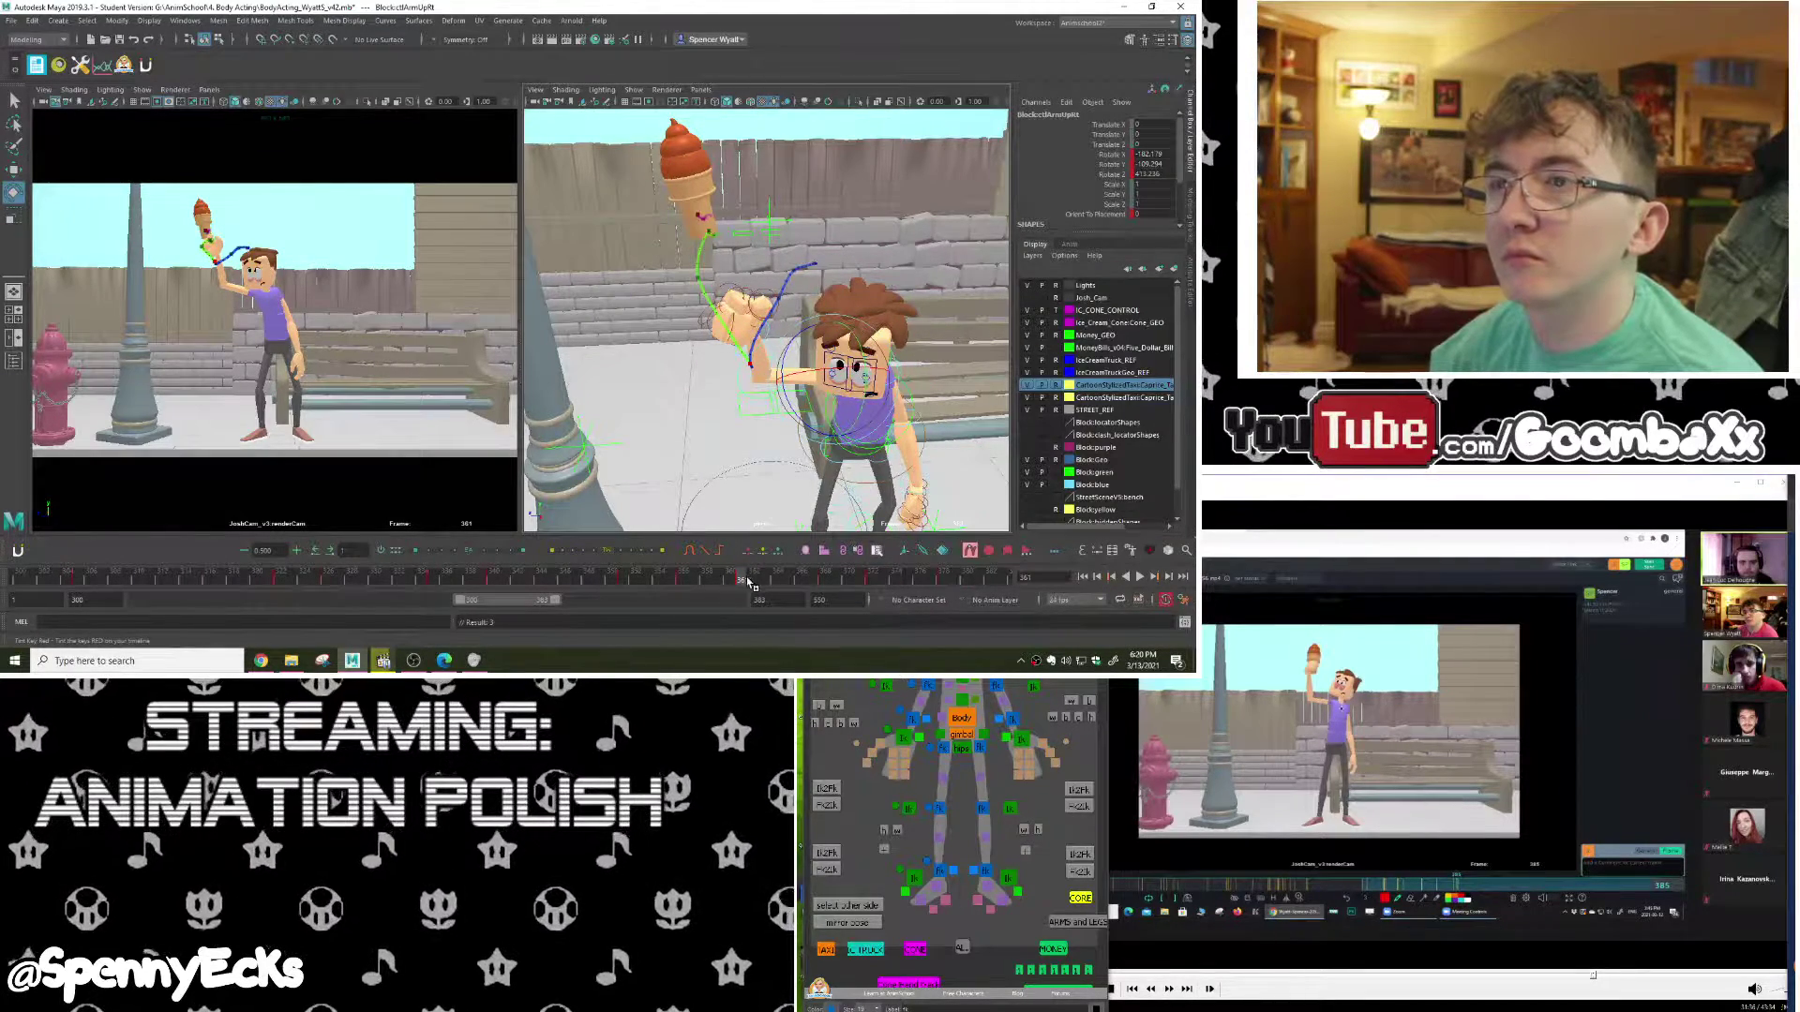
pyautogui.moveTo(749, 580); pyautogui.dragTo(742, 587)
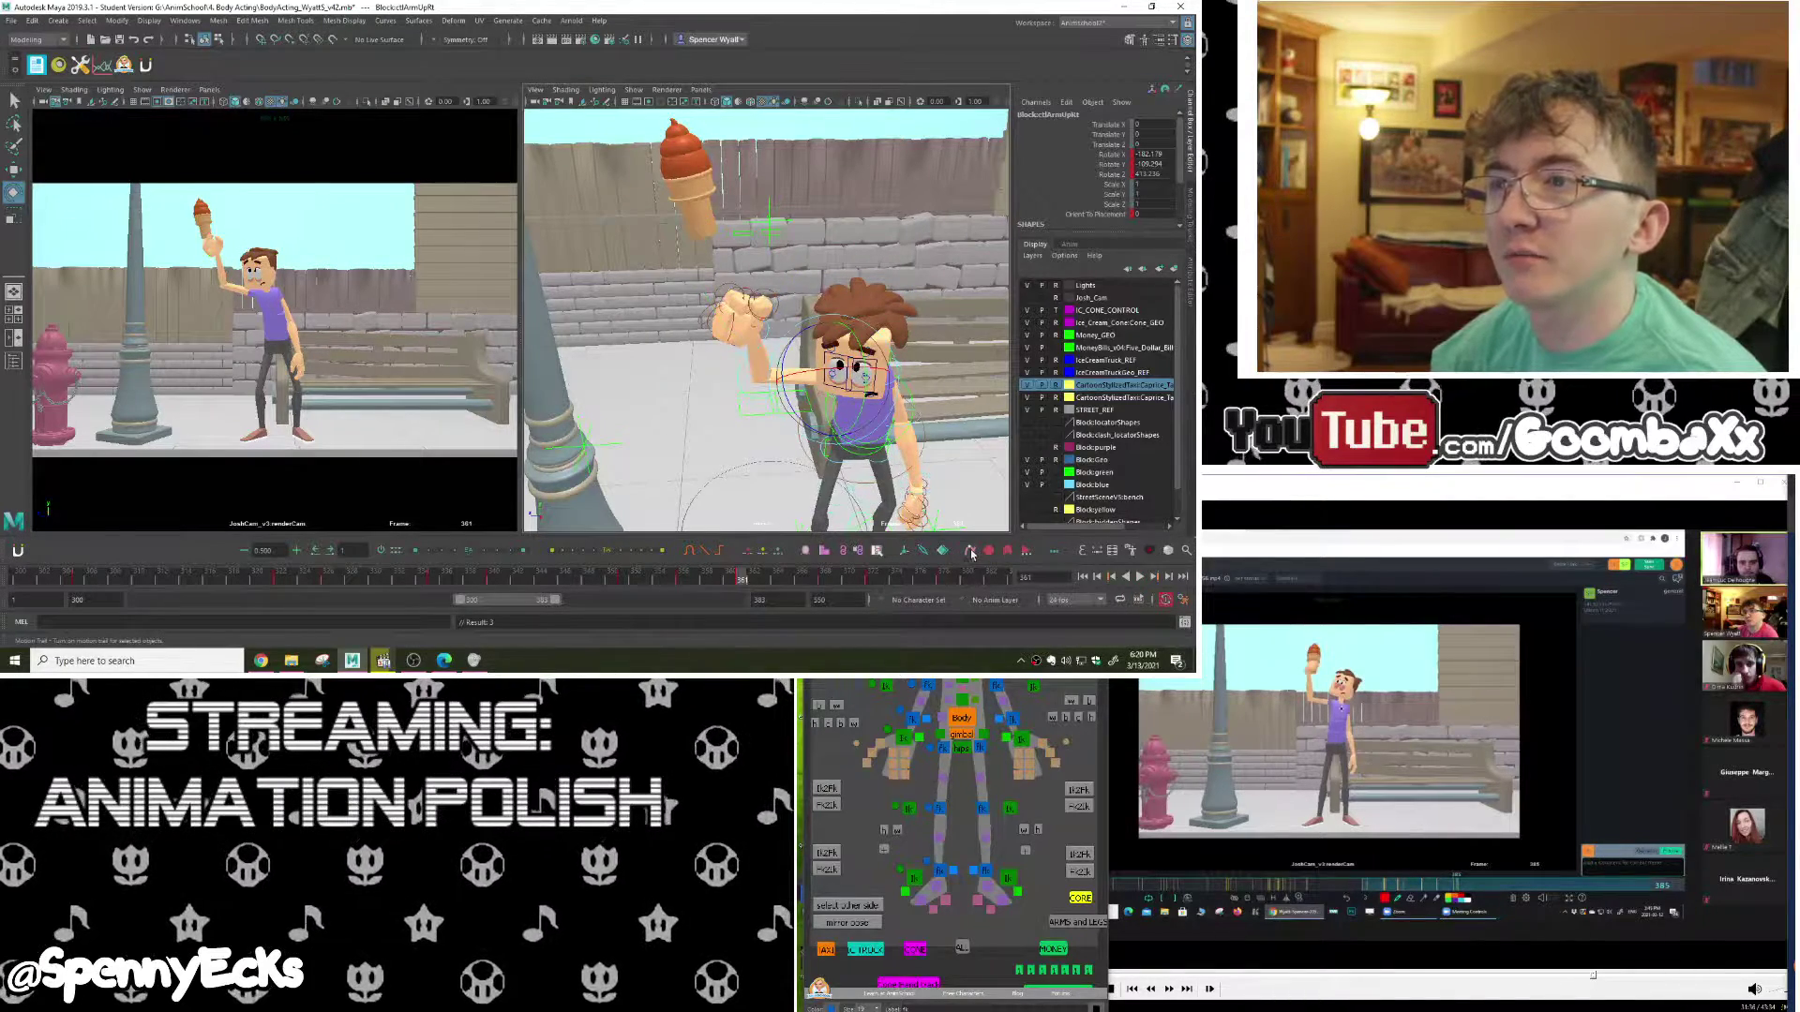
pyautogui.keyDown('alt'); pyautogui.moveTo(883, 419); pyautogui.dragTo(889, 781); pyautogui.keyUp('alt')
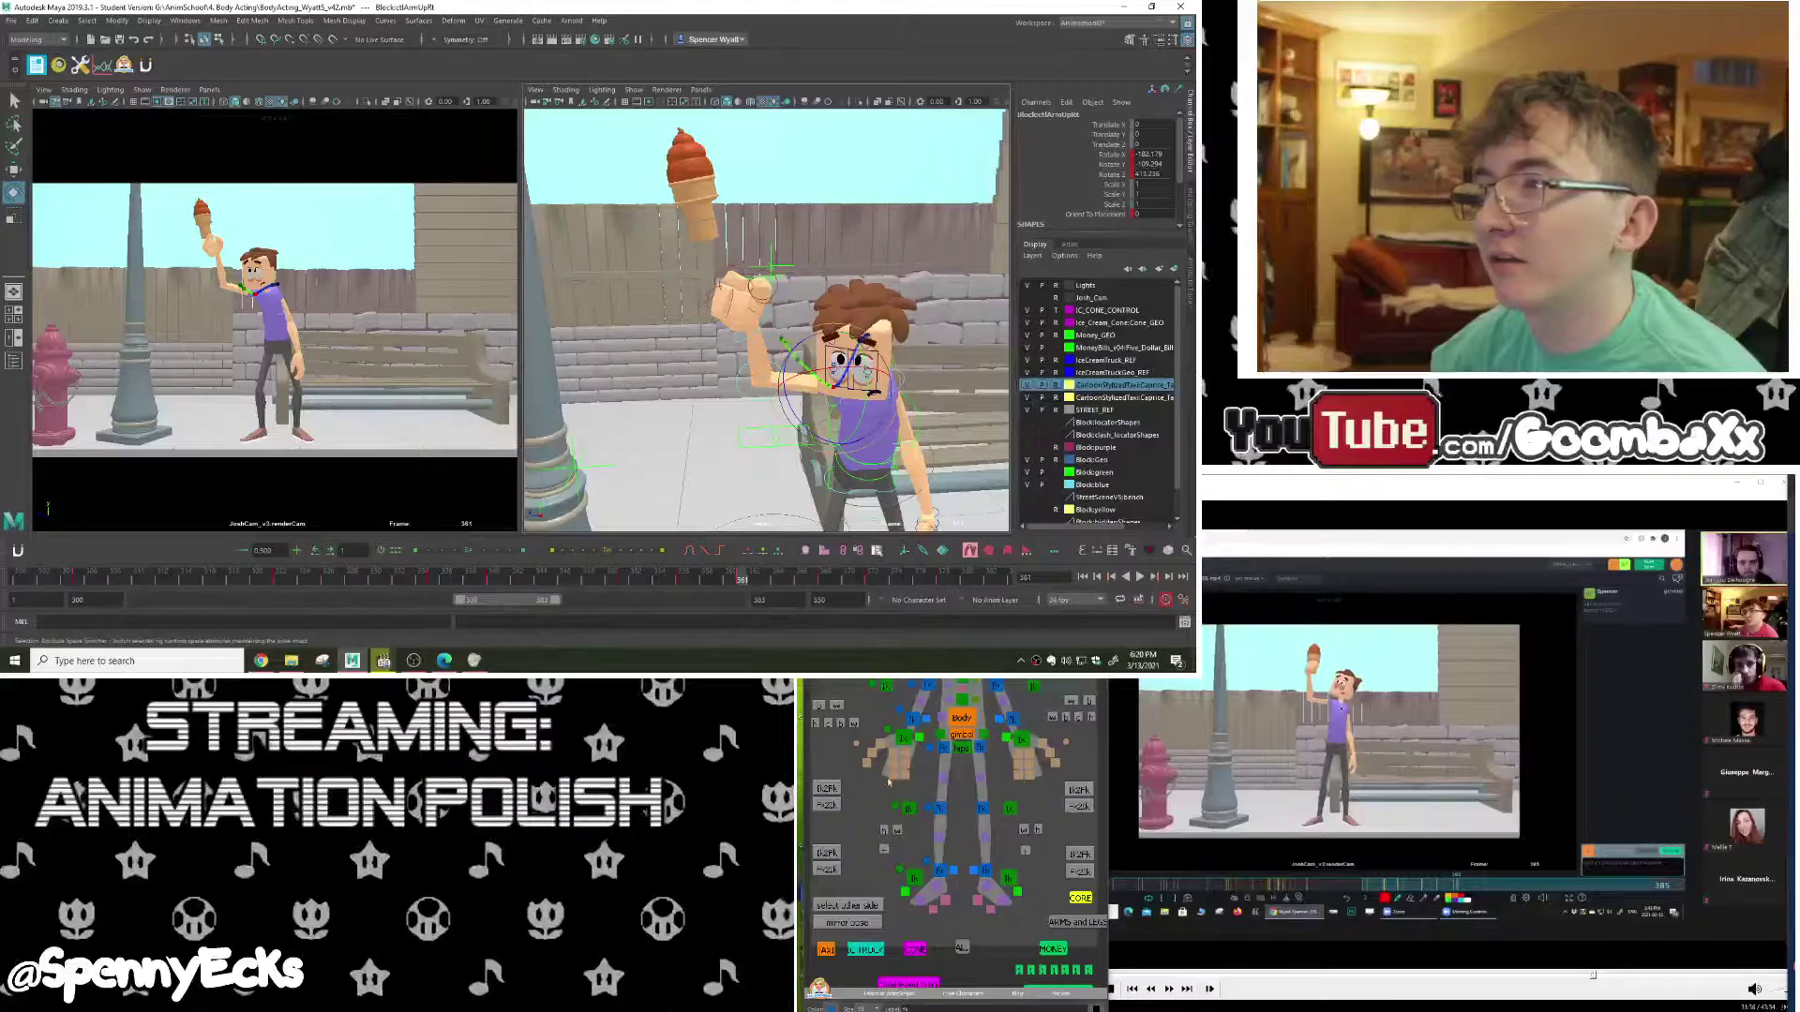
pyautogui.click(915, 721)
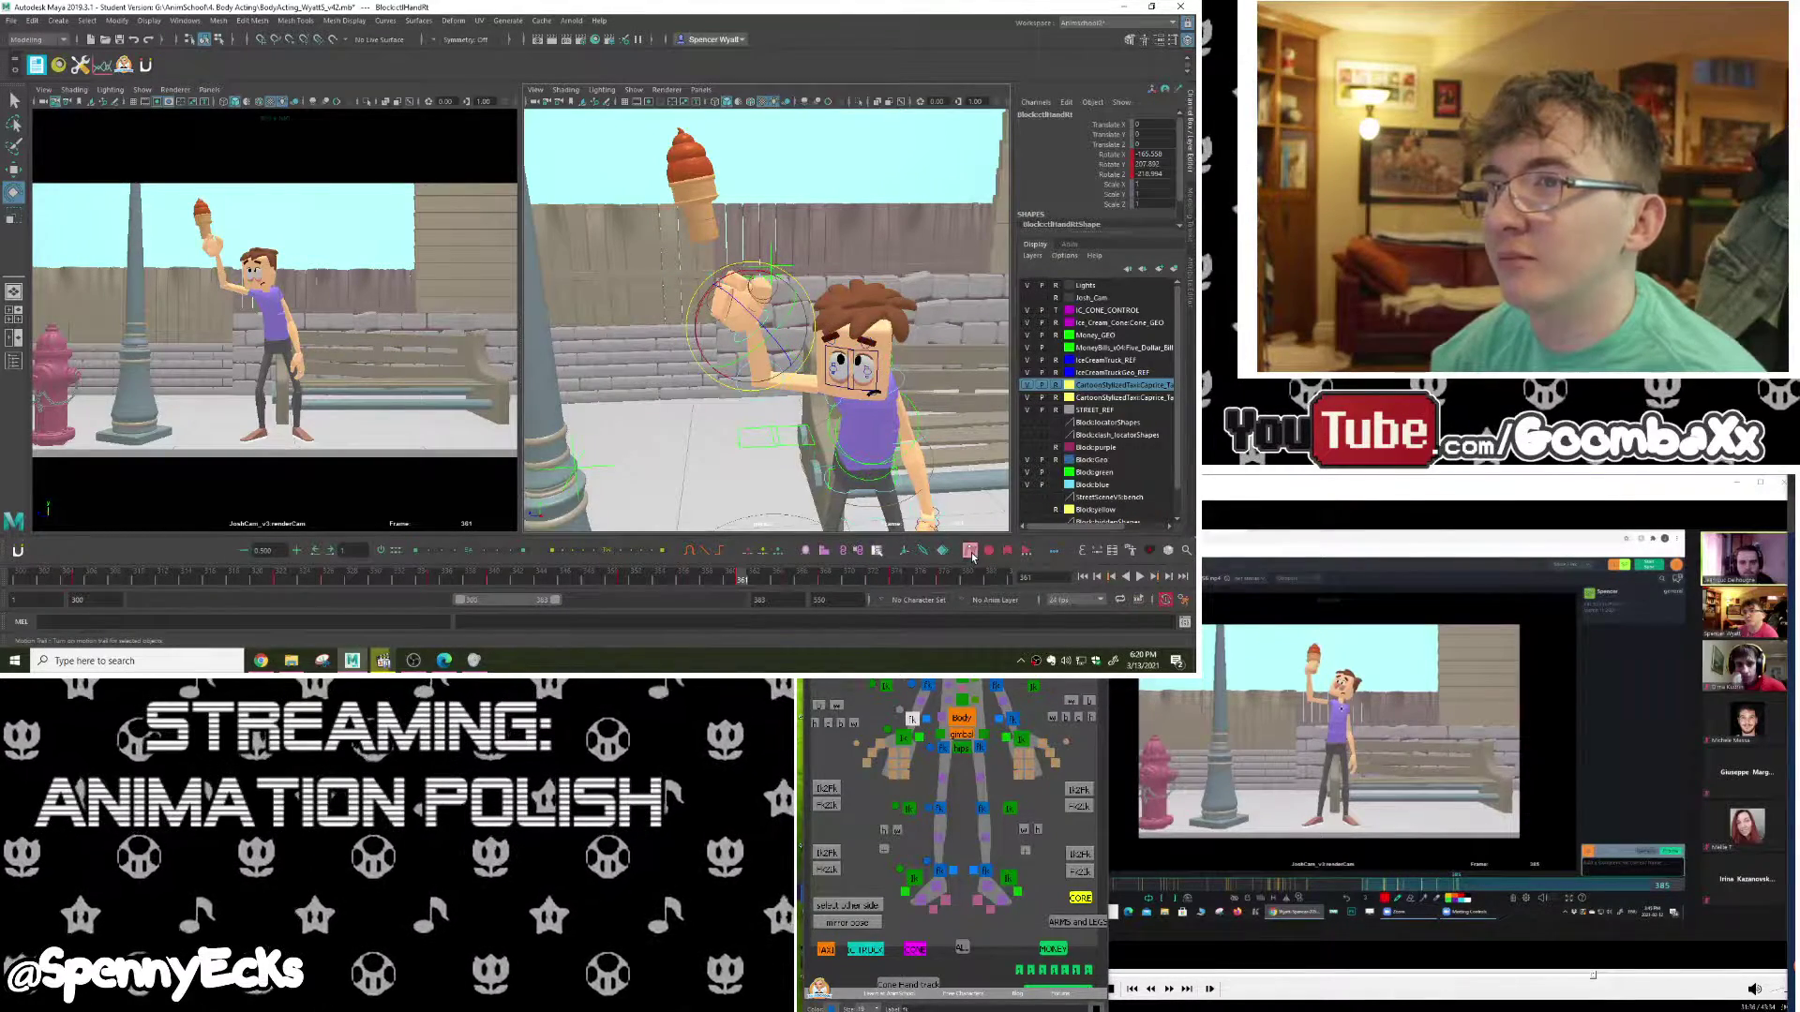
pyautogui.keyDown('alt'); pyautogui.moveTo(798, 359); pyautogui.dragTo(775, 311); pyautogui.keyUp('alt')
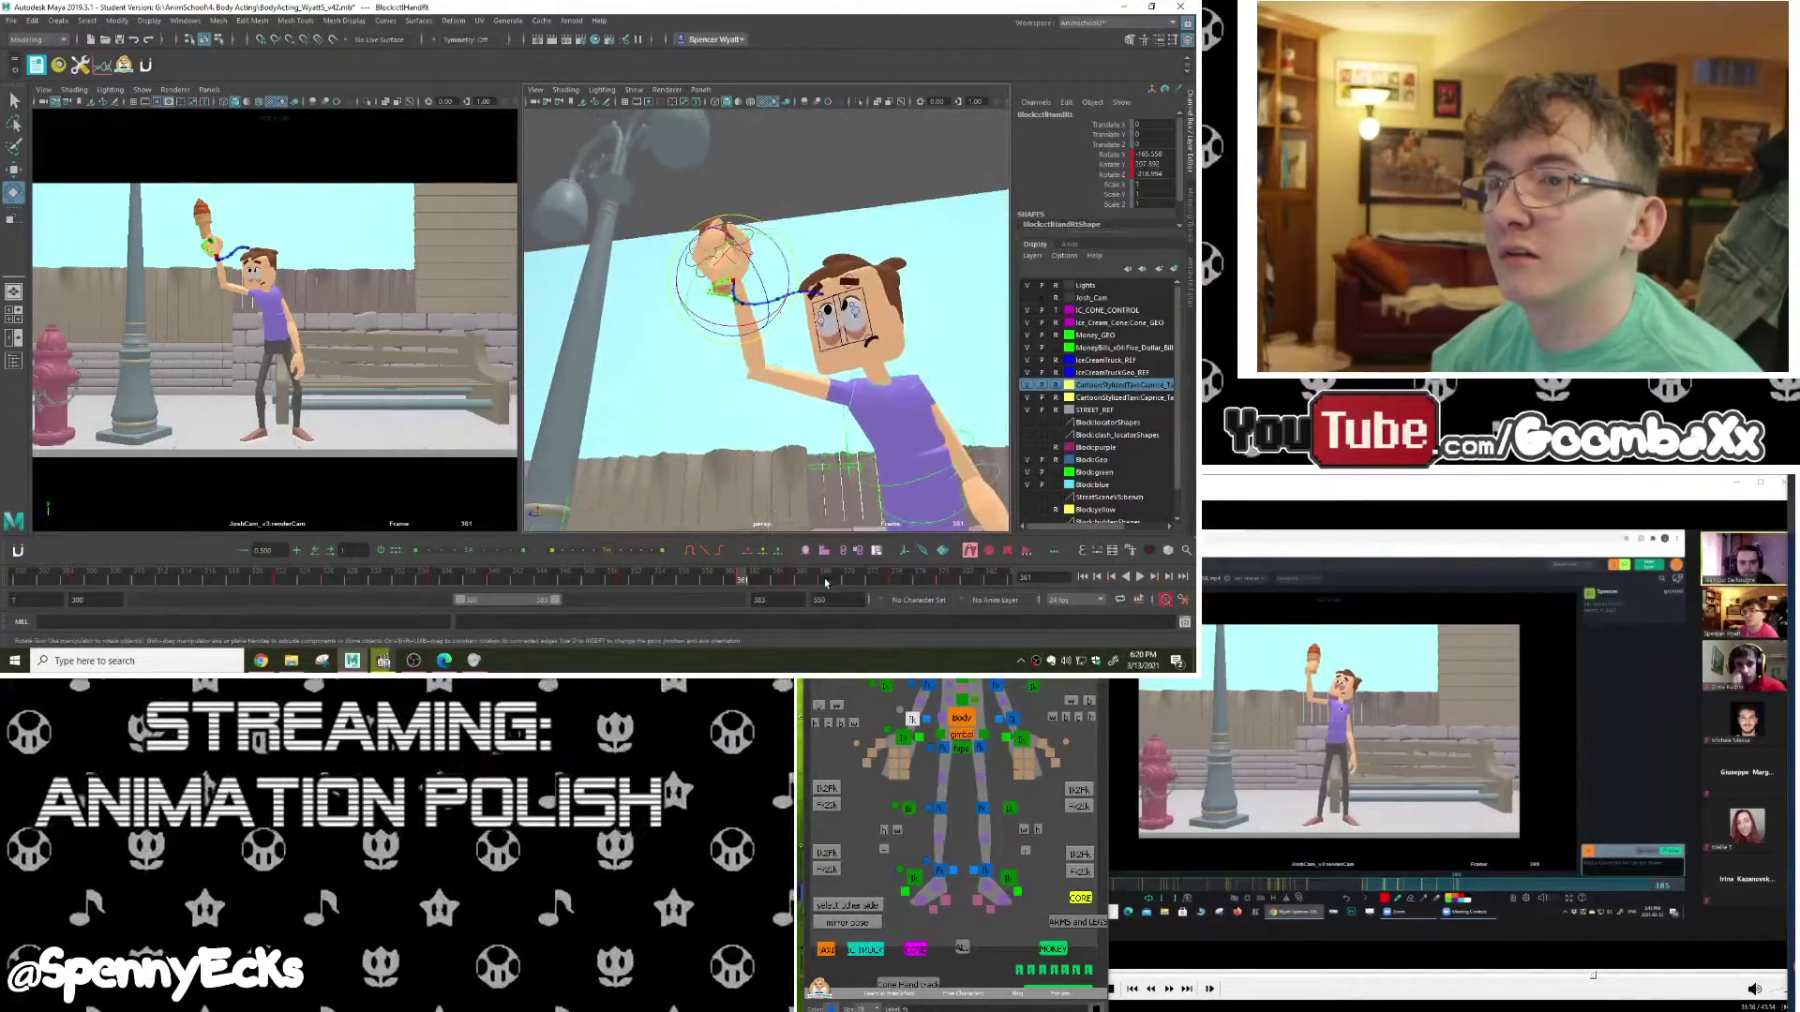
# Step: Delete the right arm's keys at frame 365
pyautogui.moveTo(745, 583); pyautogui.dragTo(793, 586)
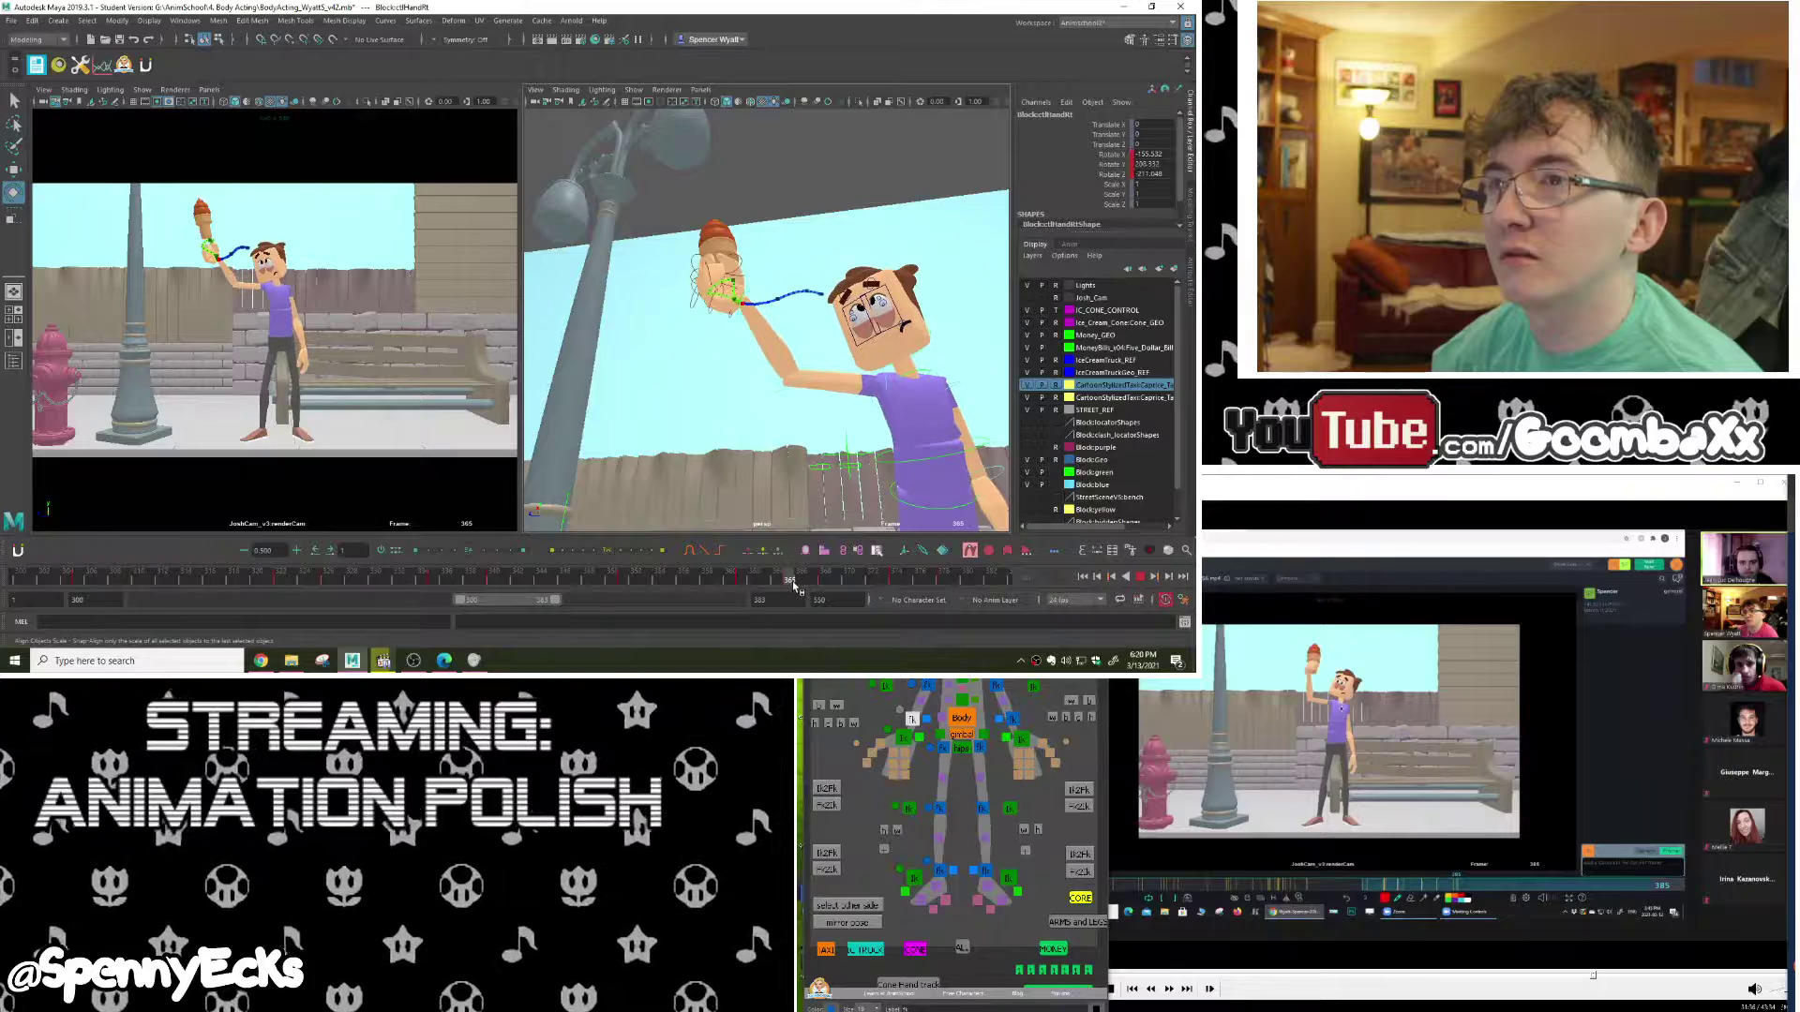
pyautogui.press('e')
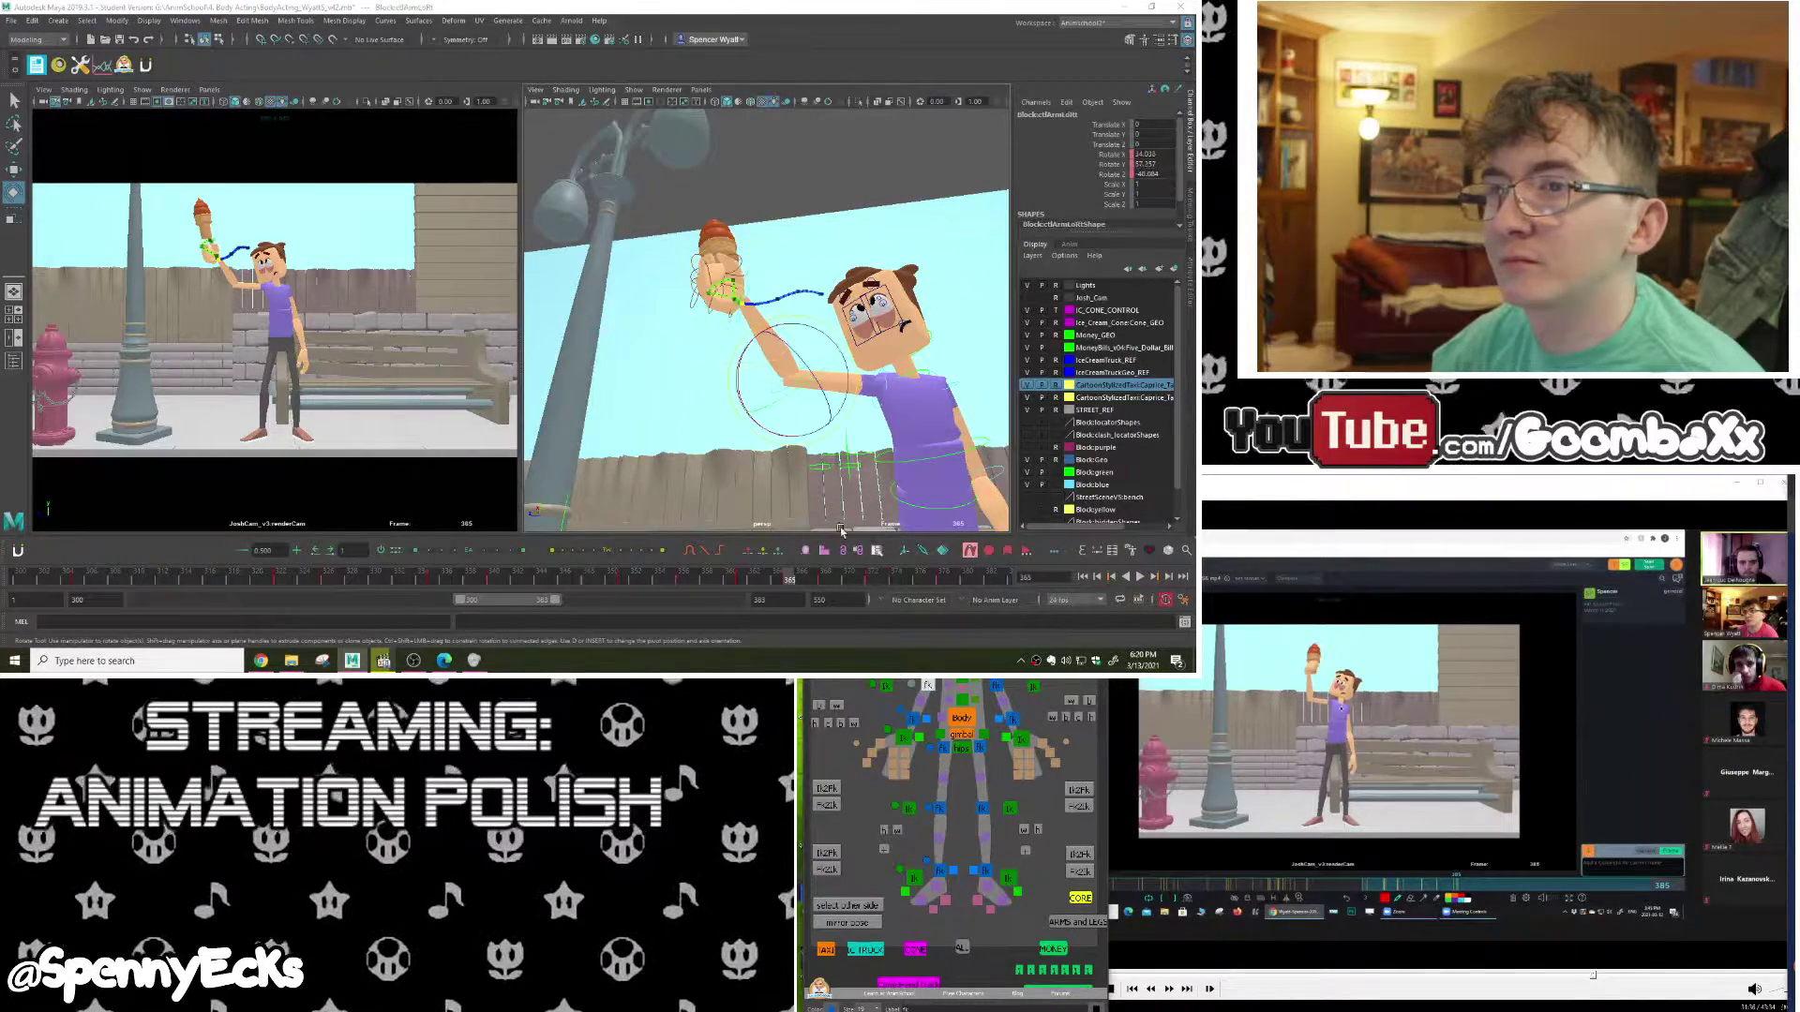
pyautogui.press('Up')
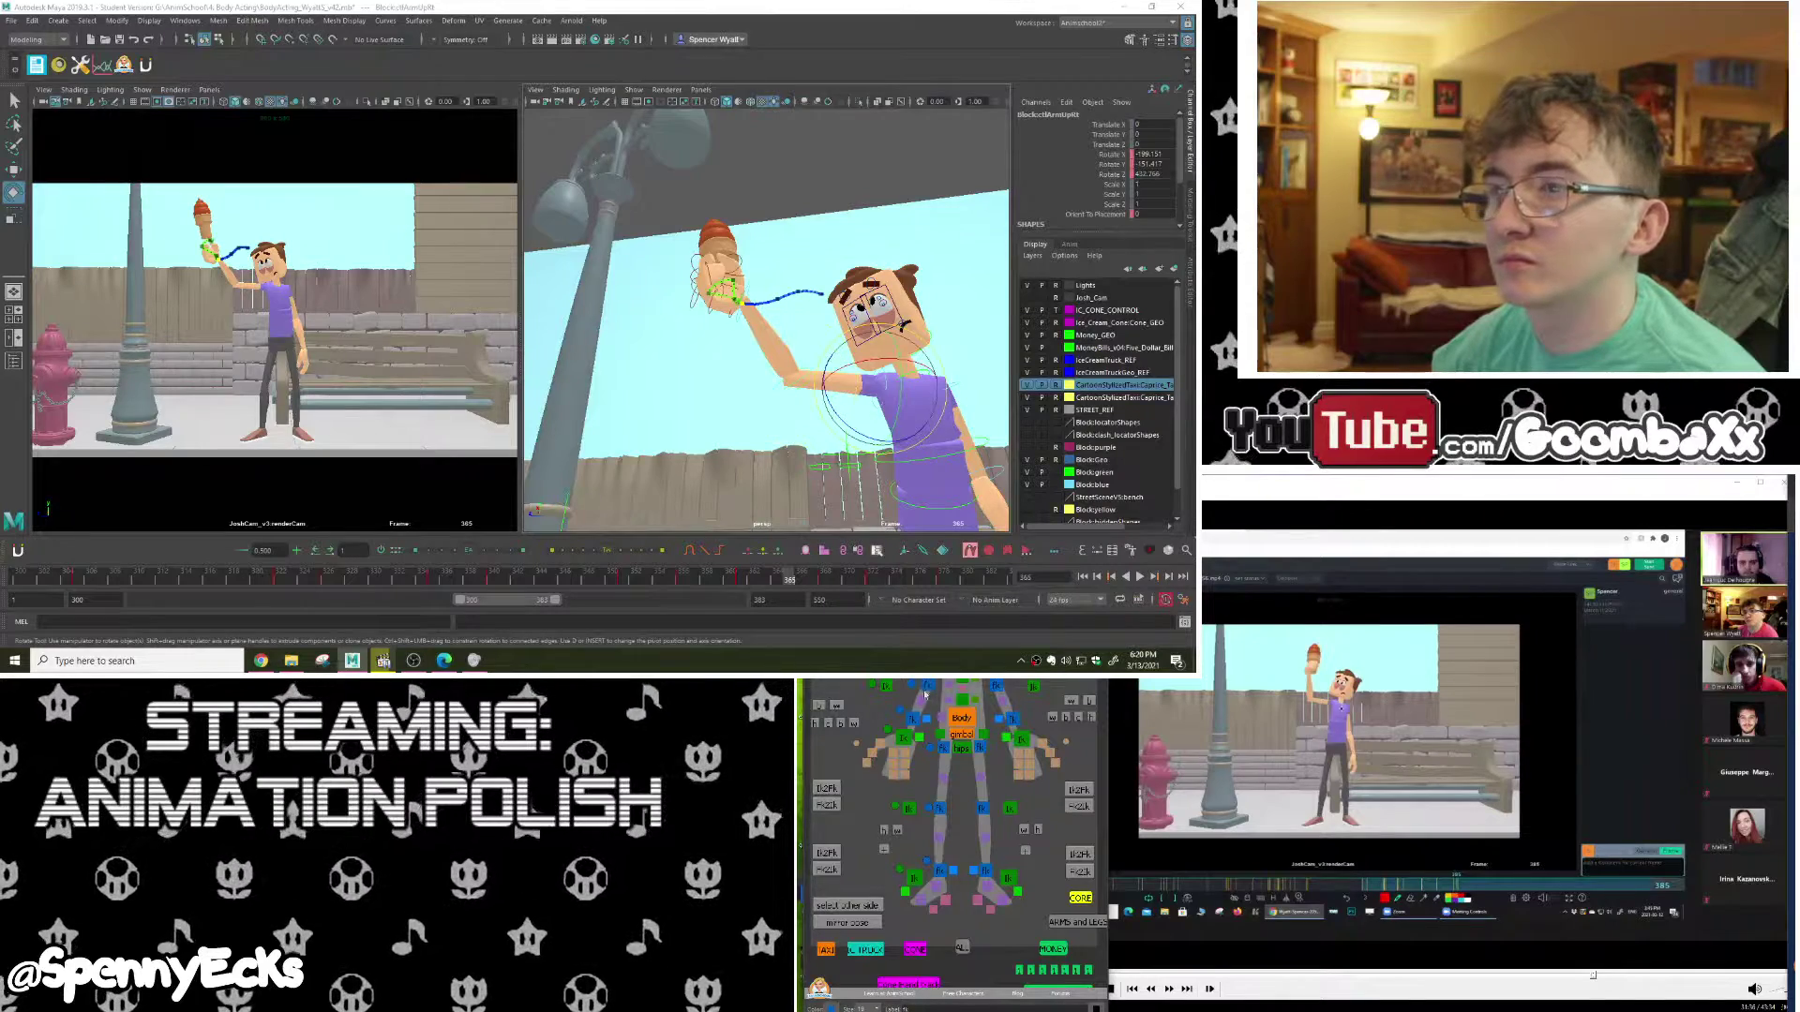
pyautogui.rightClick(793, 581)
pyautogui.click(856, 511)
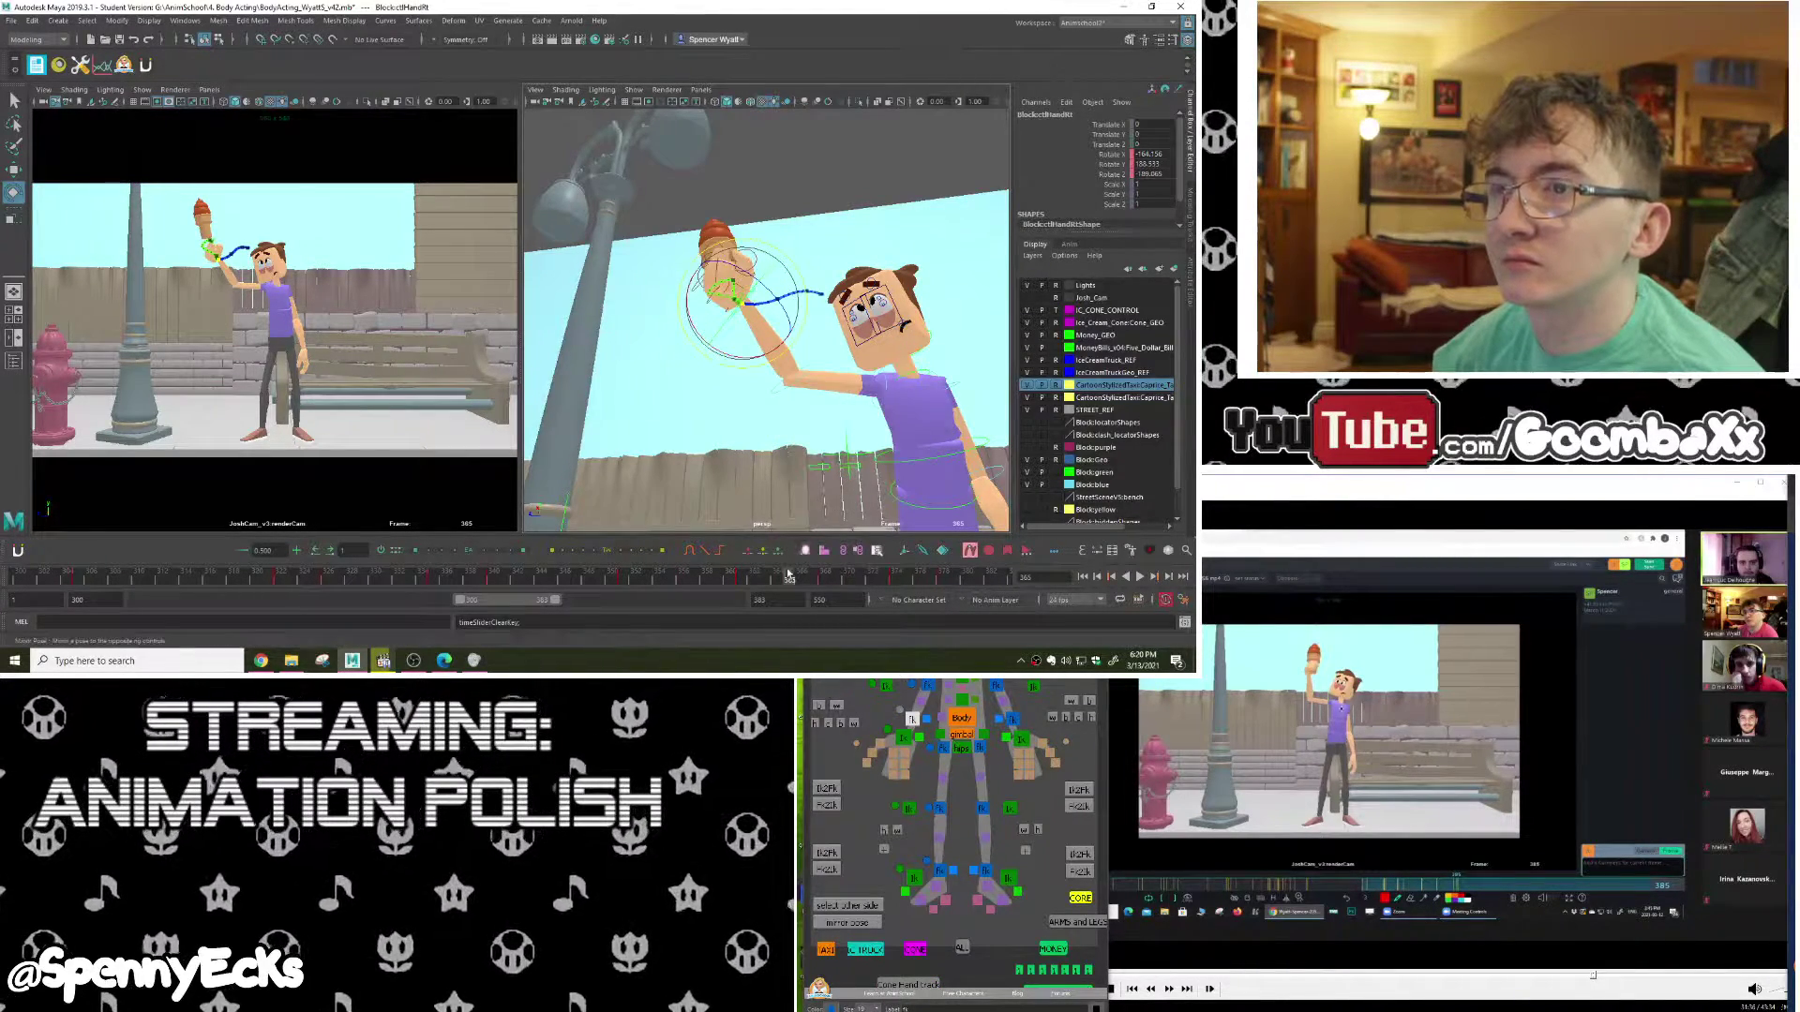
# Step: Remove the right forearm's key at frame 361, adjust the forearm's rotation and scrub through the swing
pyautogui.moveTo(787, 573); pyautogui.dragTo(678, 600)
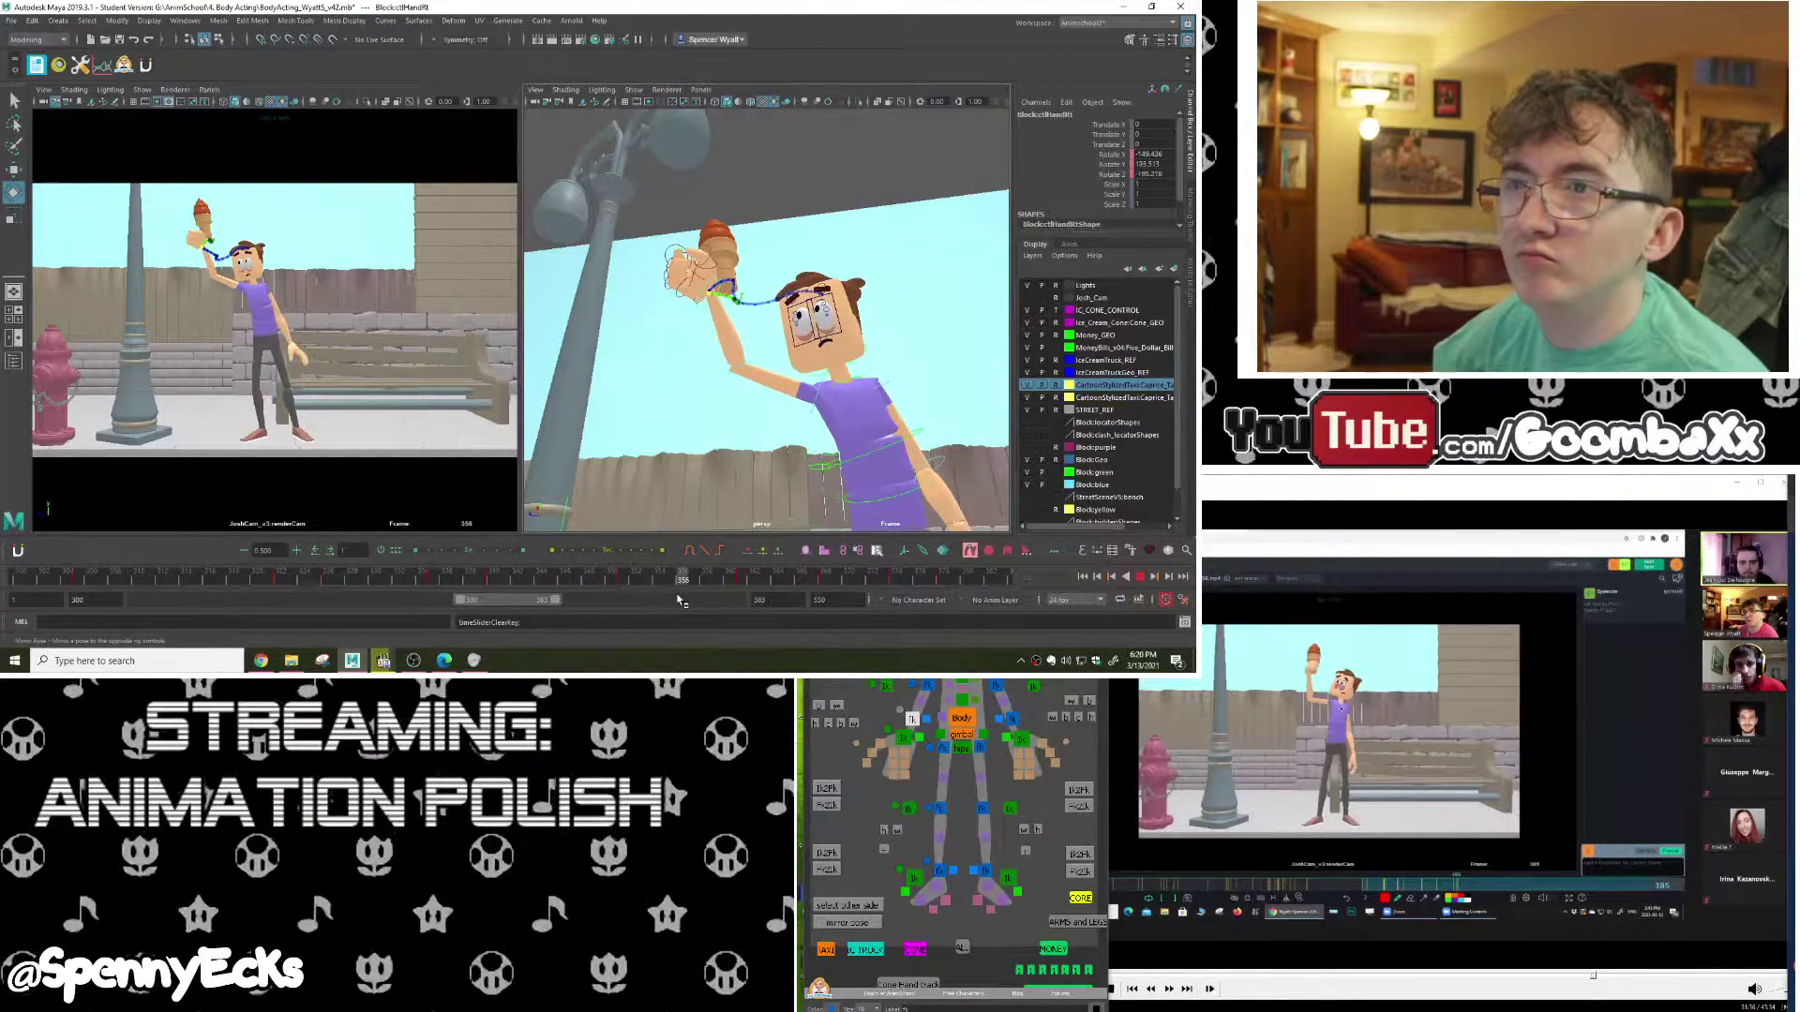
pyautogui.press('e')
pyautogui.keyDown('alt'); pyautogui.moveTo(741, 356); pyautogui.dragTo(751, 418); pyautogui.keyUp('alt')
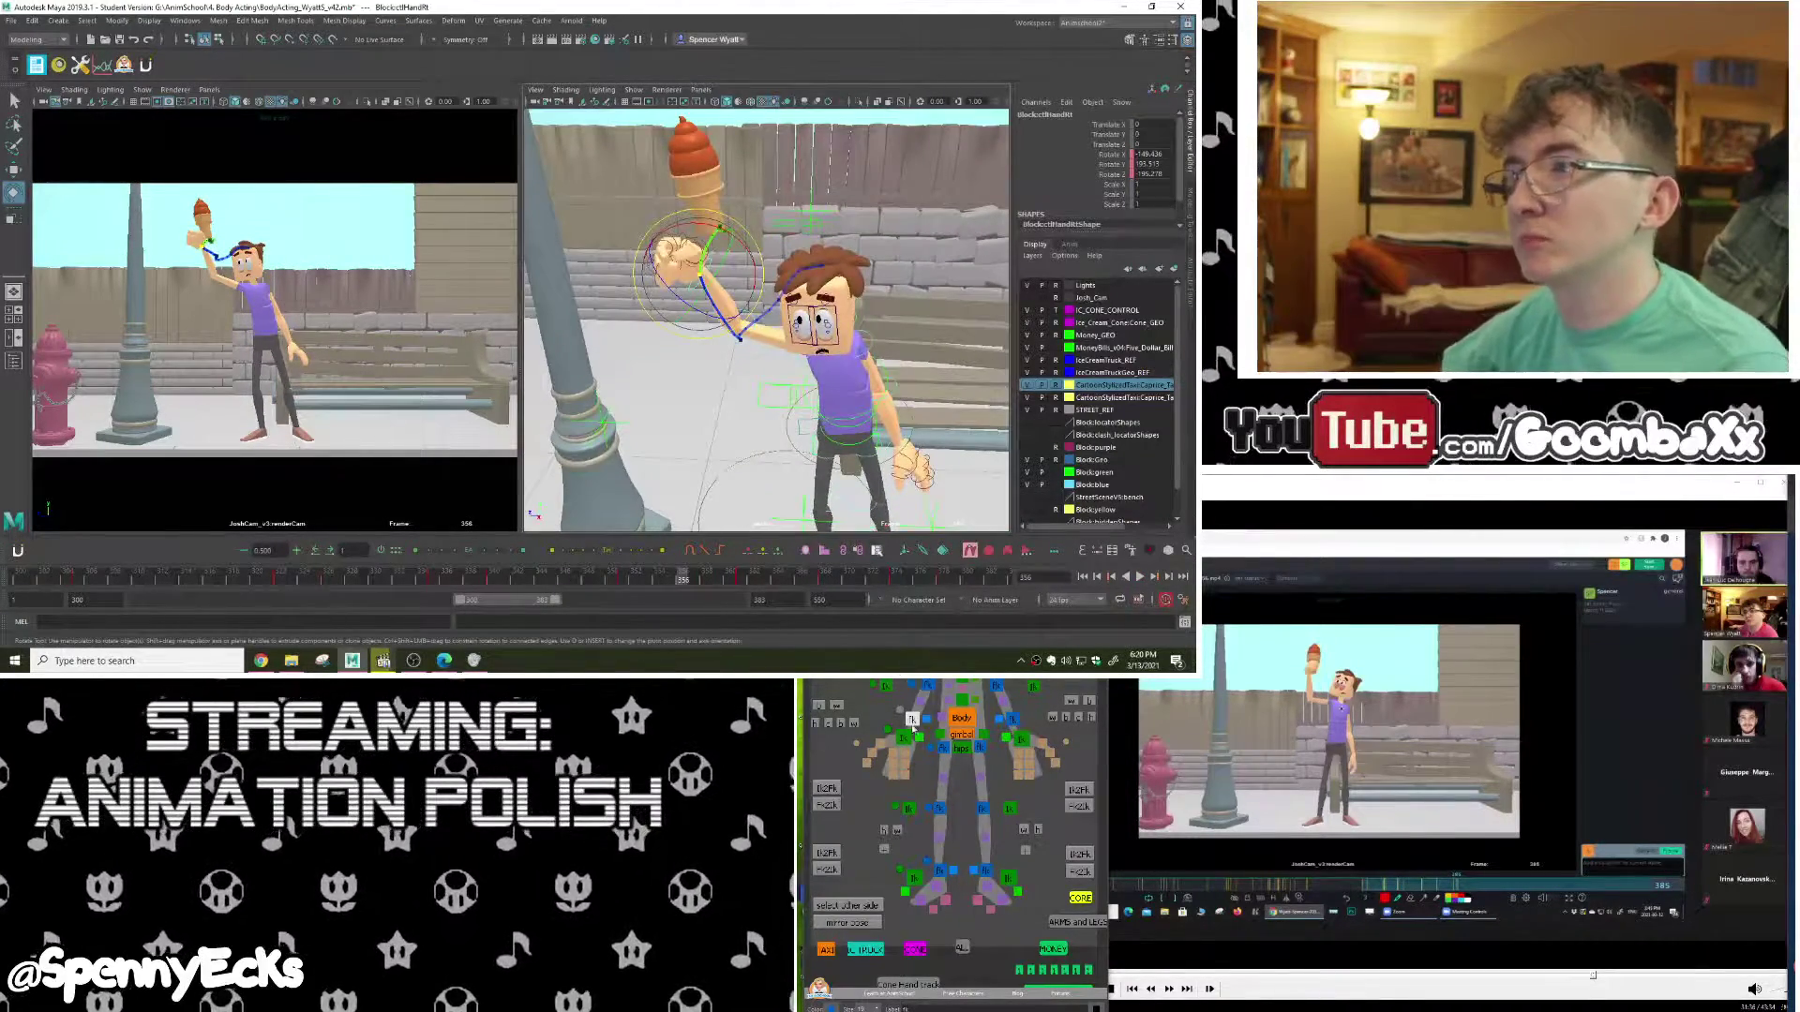
pyautogui.press('Up')
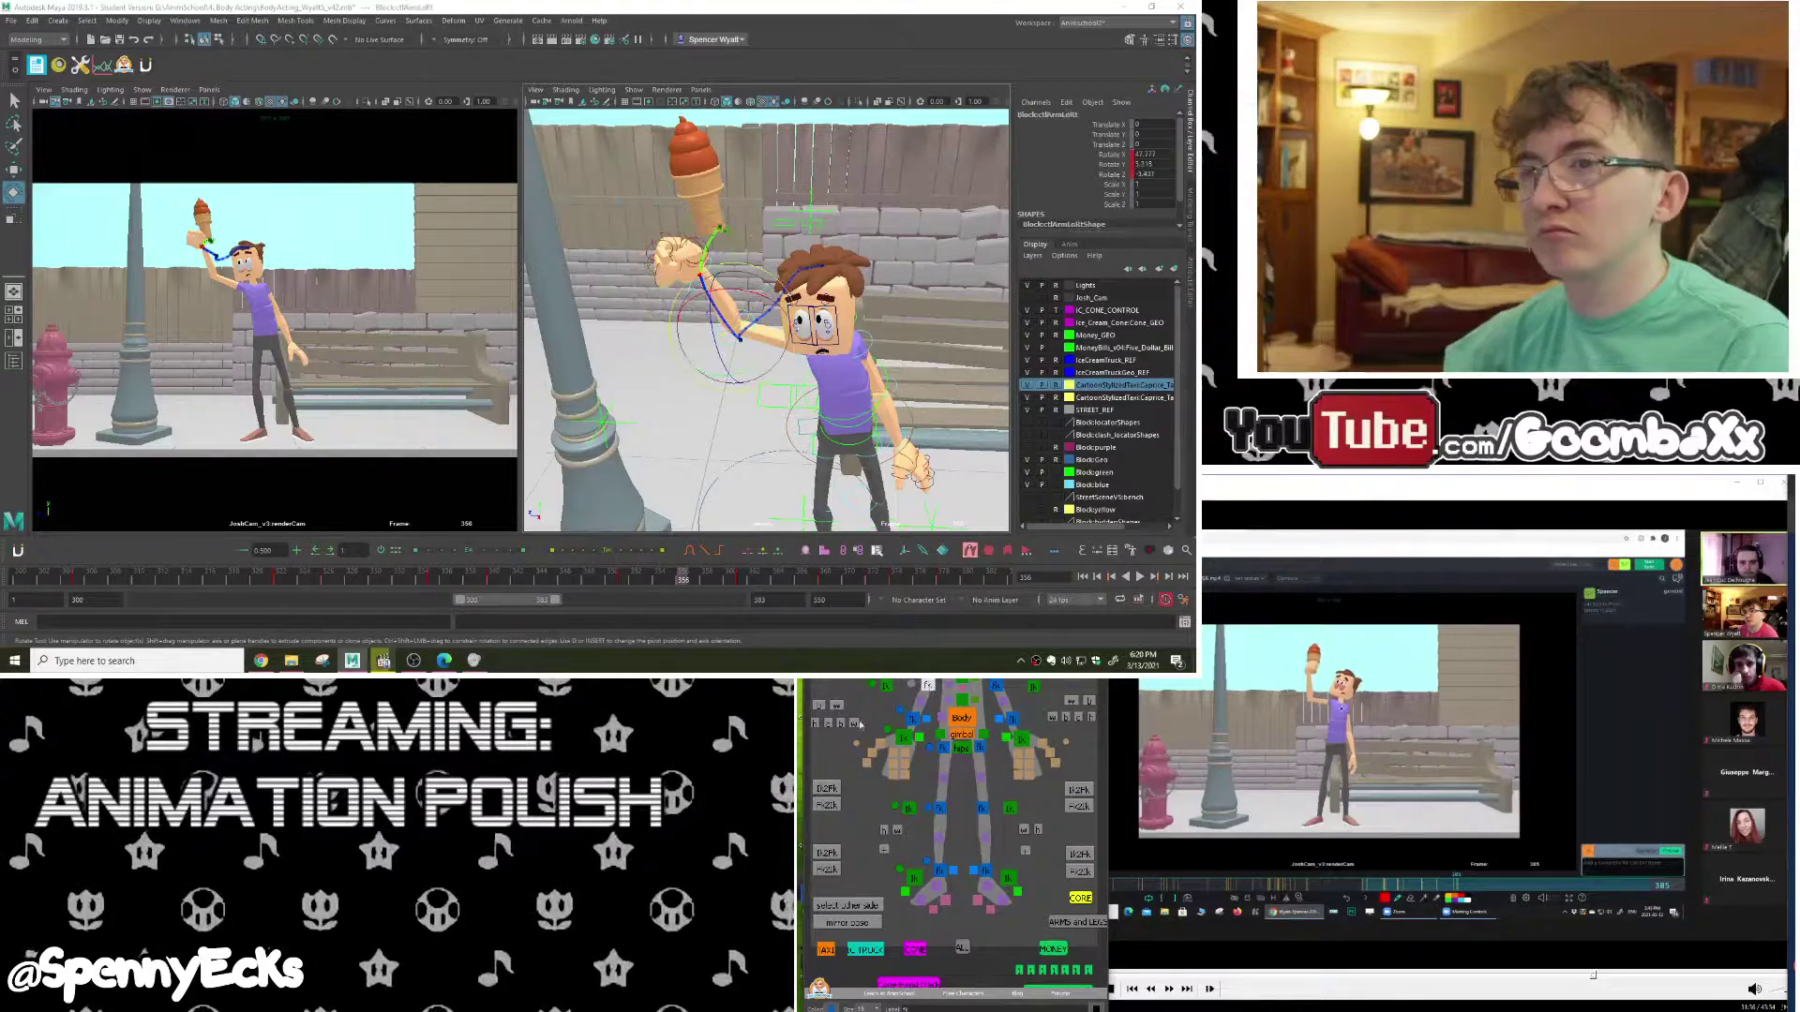
pyautogui.click(743, 577)
pyautogui.rightClick(755, 575)
pyautogui.click(761, 551)
pyautogui.moveTo(750, 375); pyautogui.dragTo(800, 391)
pyautogui.moveTo(712, 580); pyautogui.dragTo(582, 544)
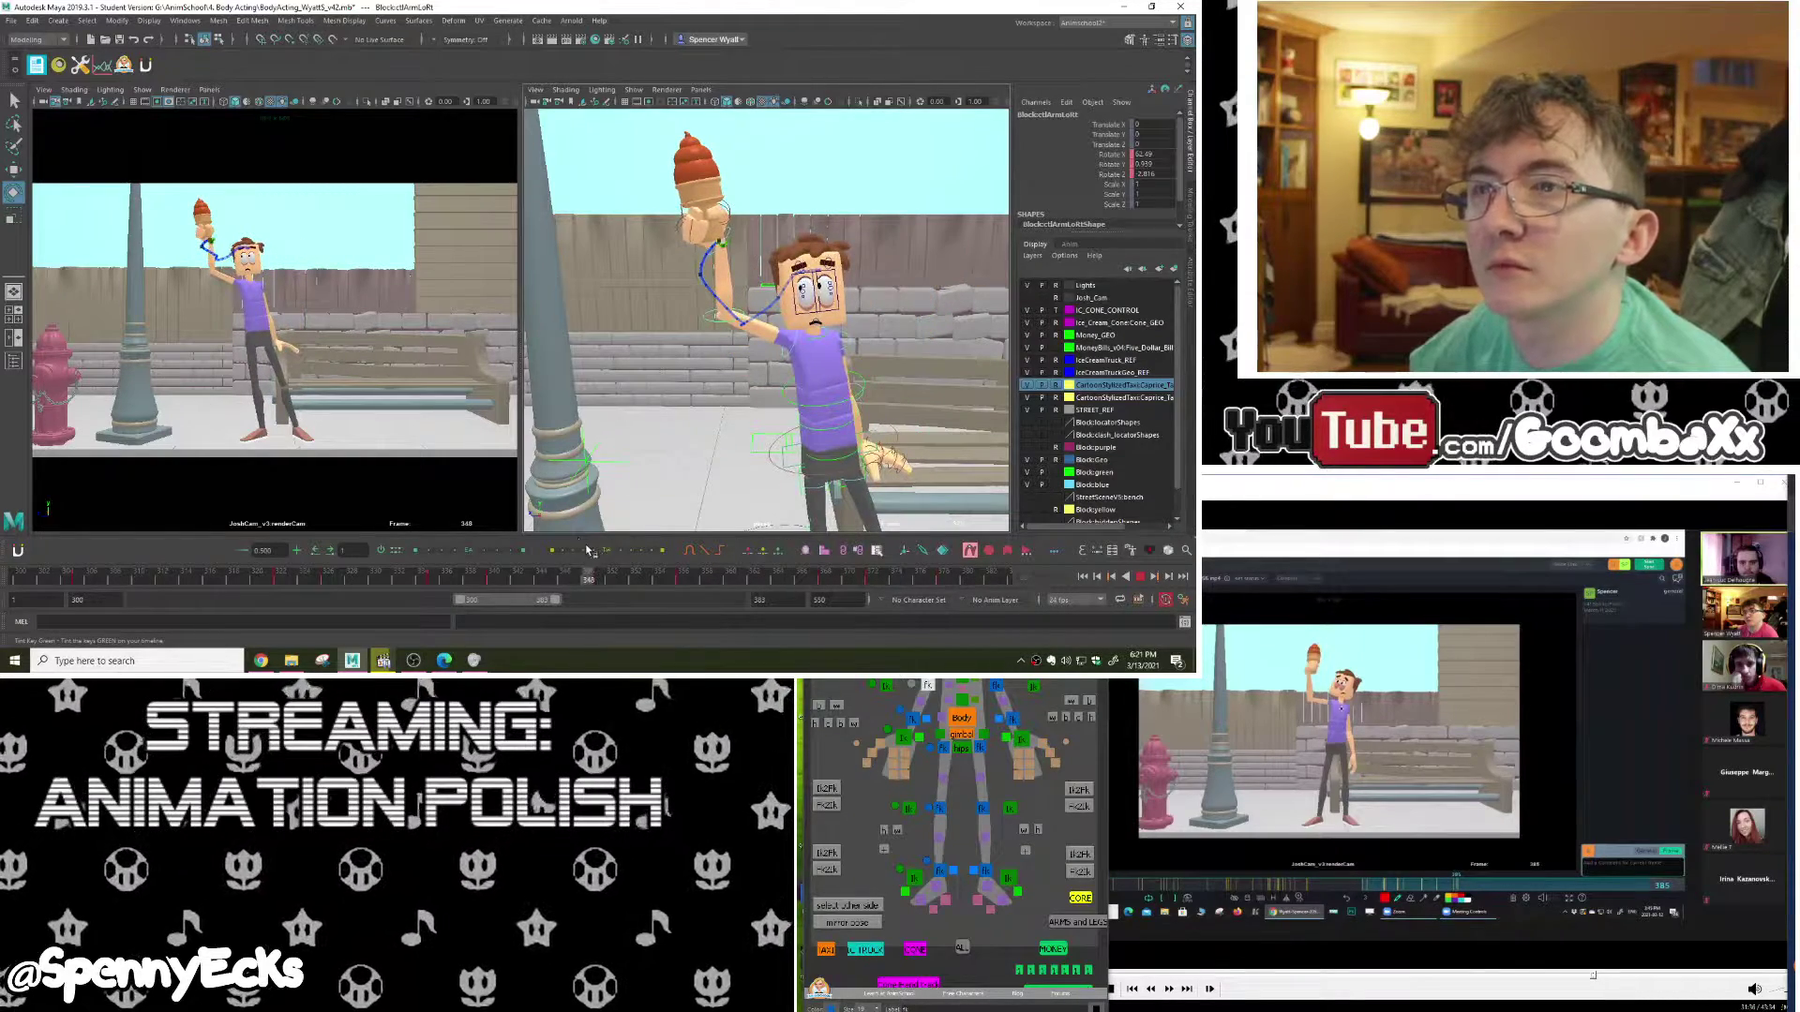
# Step: Refresh the right hand's motion trail, reselect the right forearm control and play the arm swing
pyautogui.press('e')
pyautogui.click(913, 720)
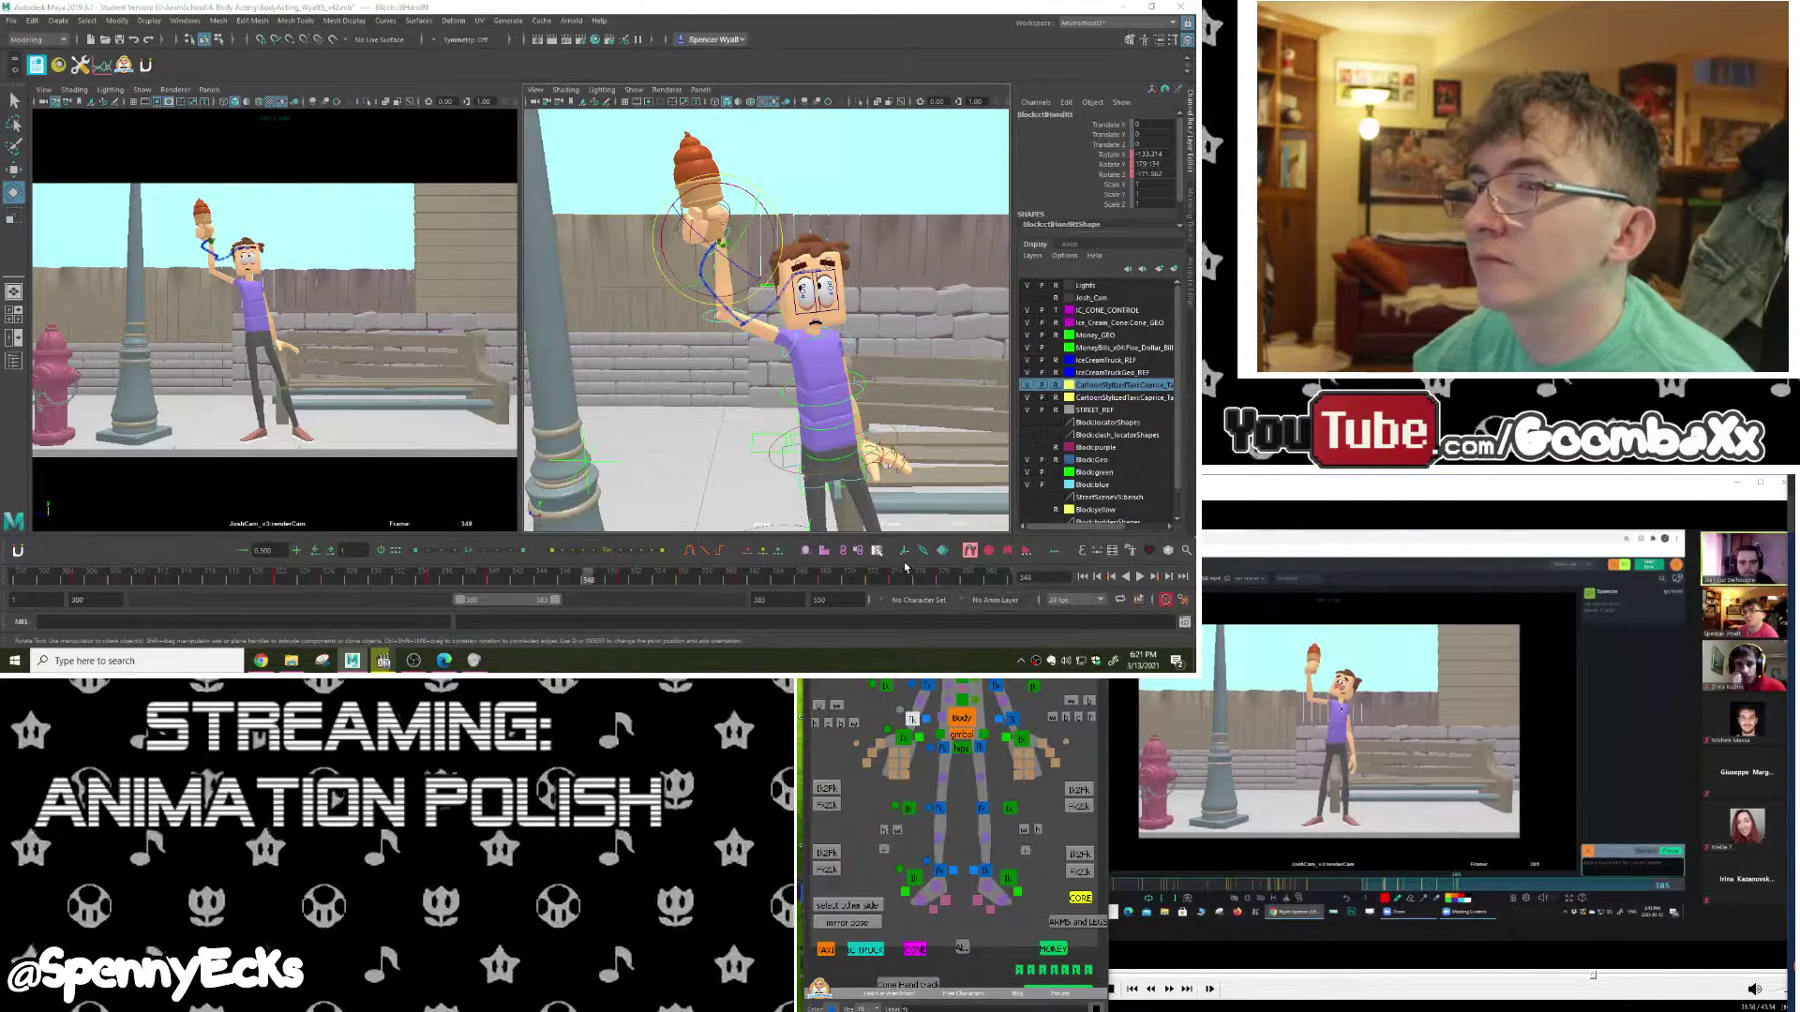
pyautogui.click(972, 559)
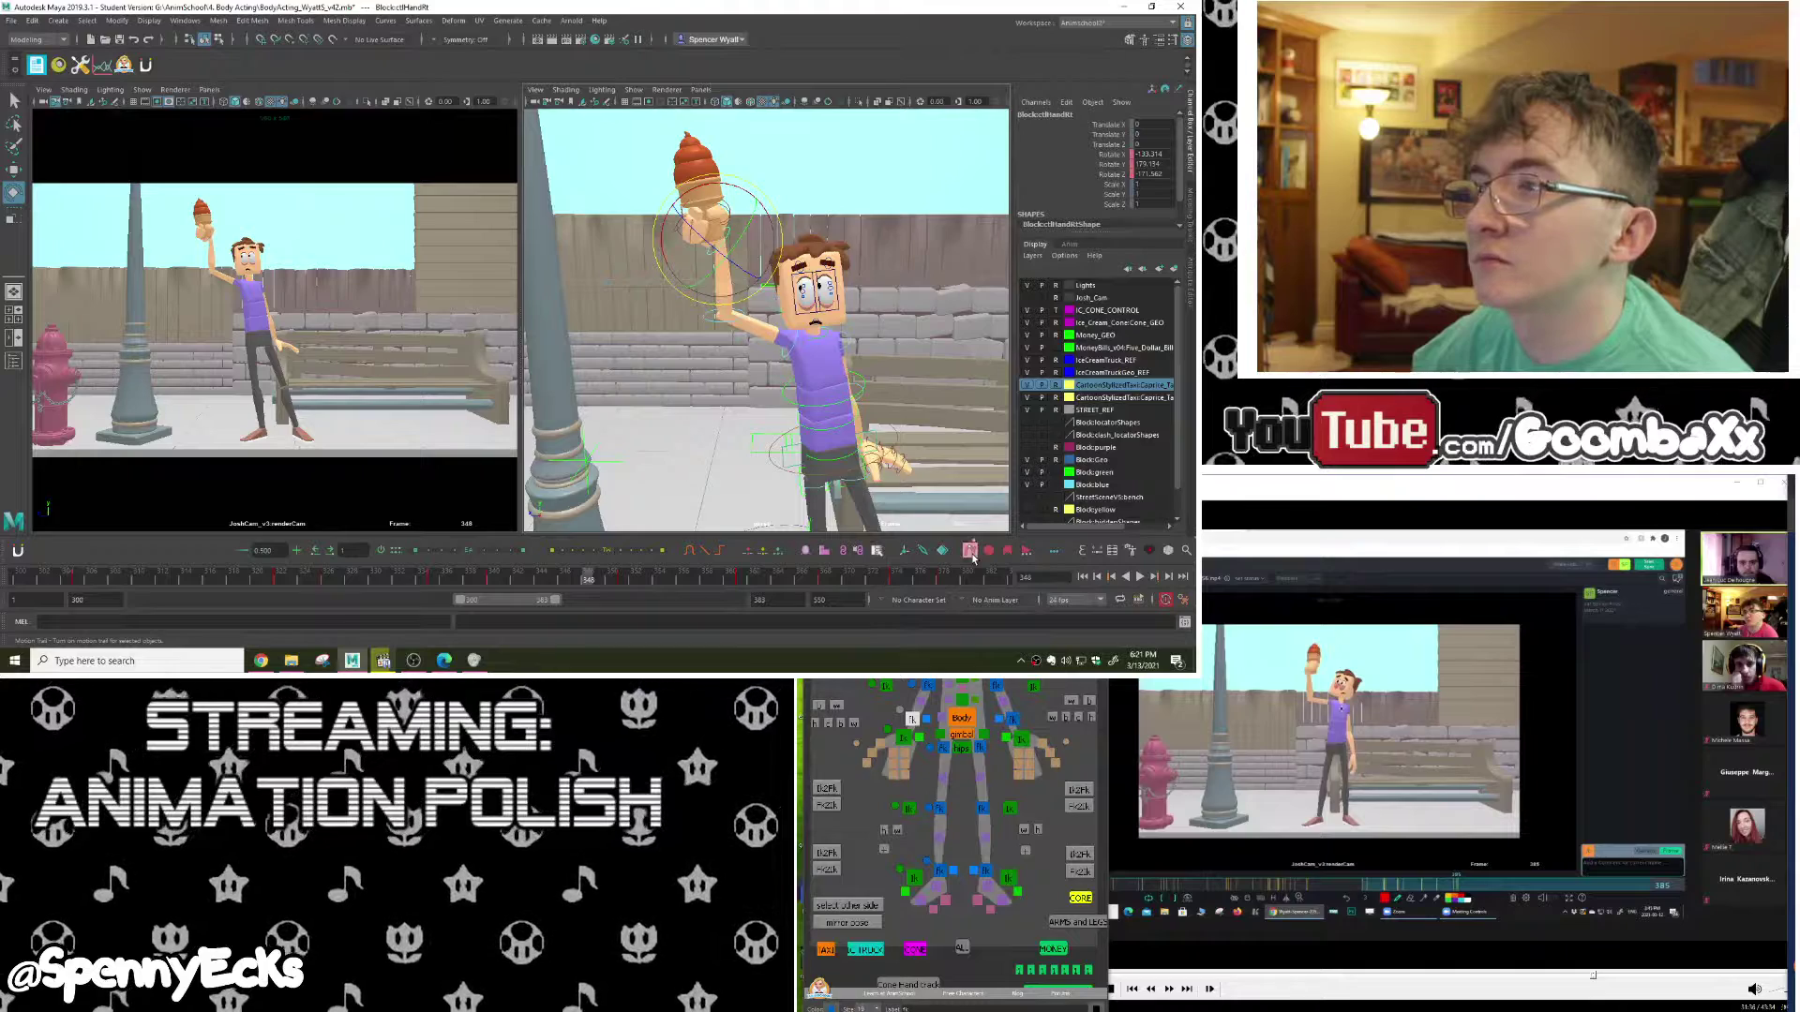
pyautogui.click(932, 683)
pyautogui.moveTo(854, 324)
pyautogui.keyDown('alt'); pyautogui.mouseDown()
pyautogui.moveTo(849, 271)
pyautogui.moveTo(826, 325)
pyautogui.mouseUp(); pyautogui.keyUp('alt')
pyautogui.hotkey('alt', 'v')
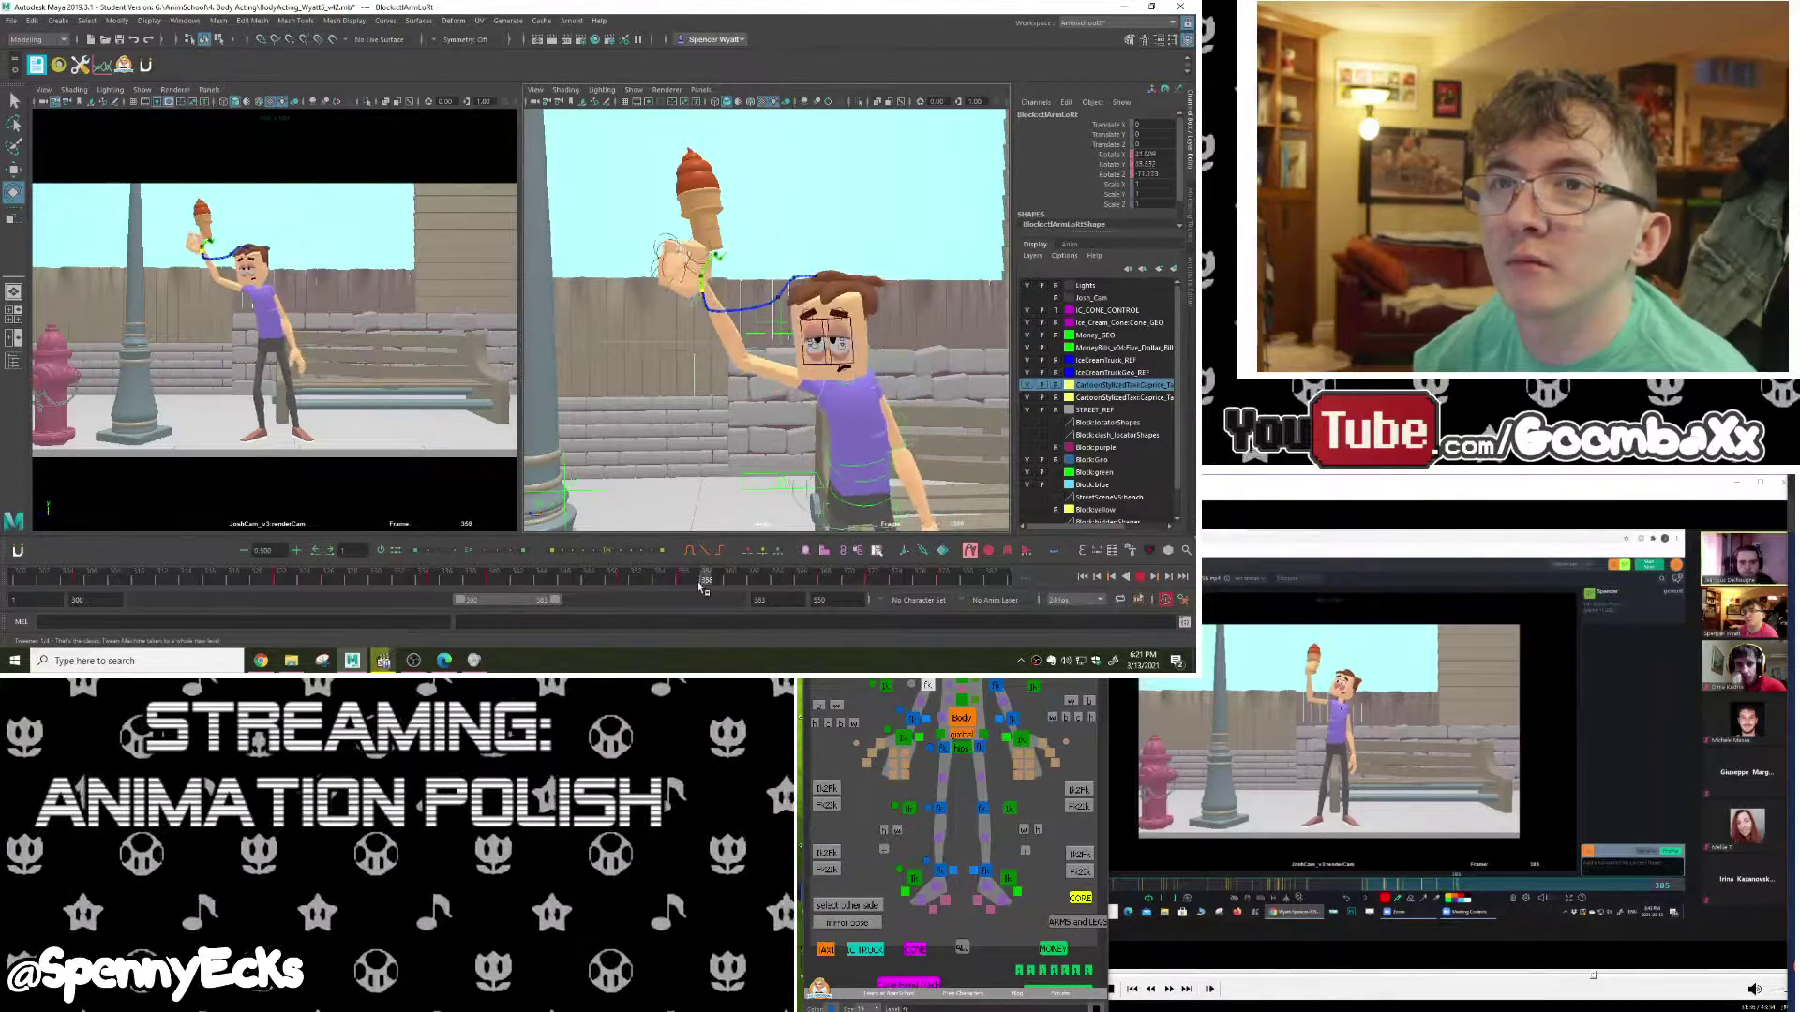
# Step: Refine the right forearm's rotation at frame 361 and scrub through the arm swing up to frame 383
pyautogui.moveTo(837, 569); pyautogui.dragTo(740, 578)
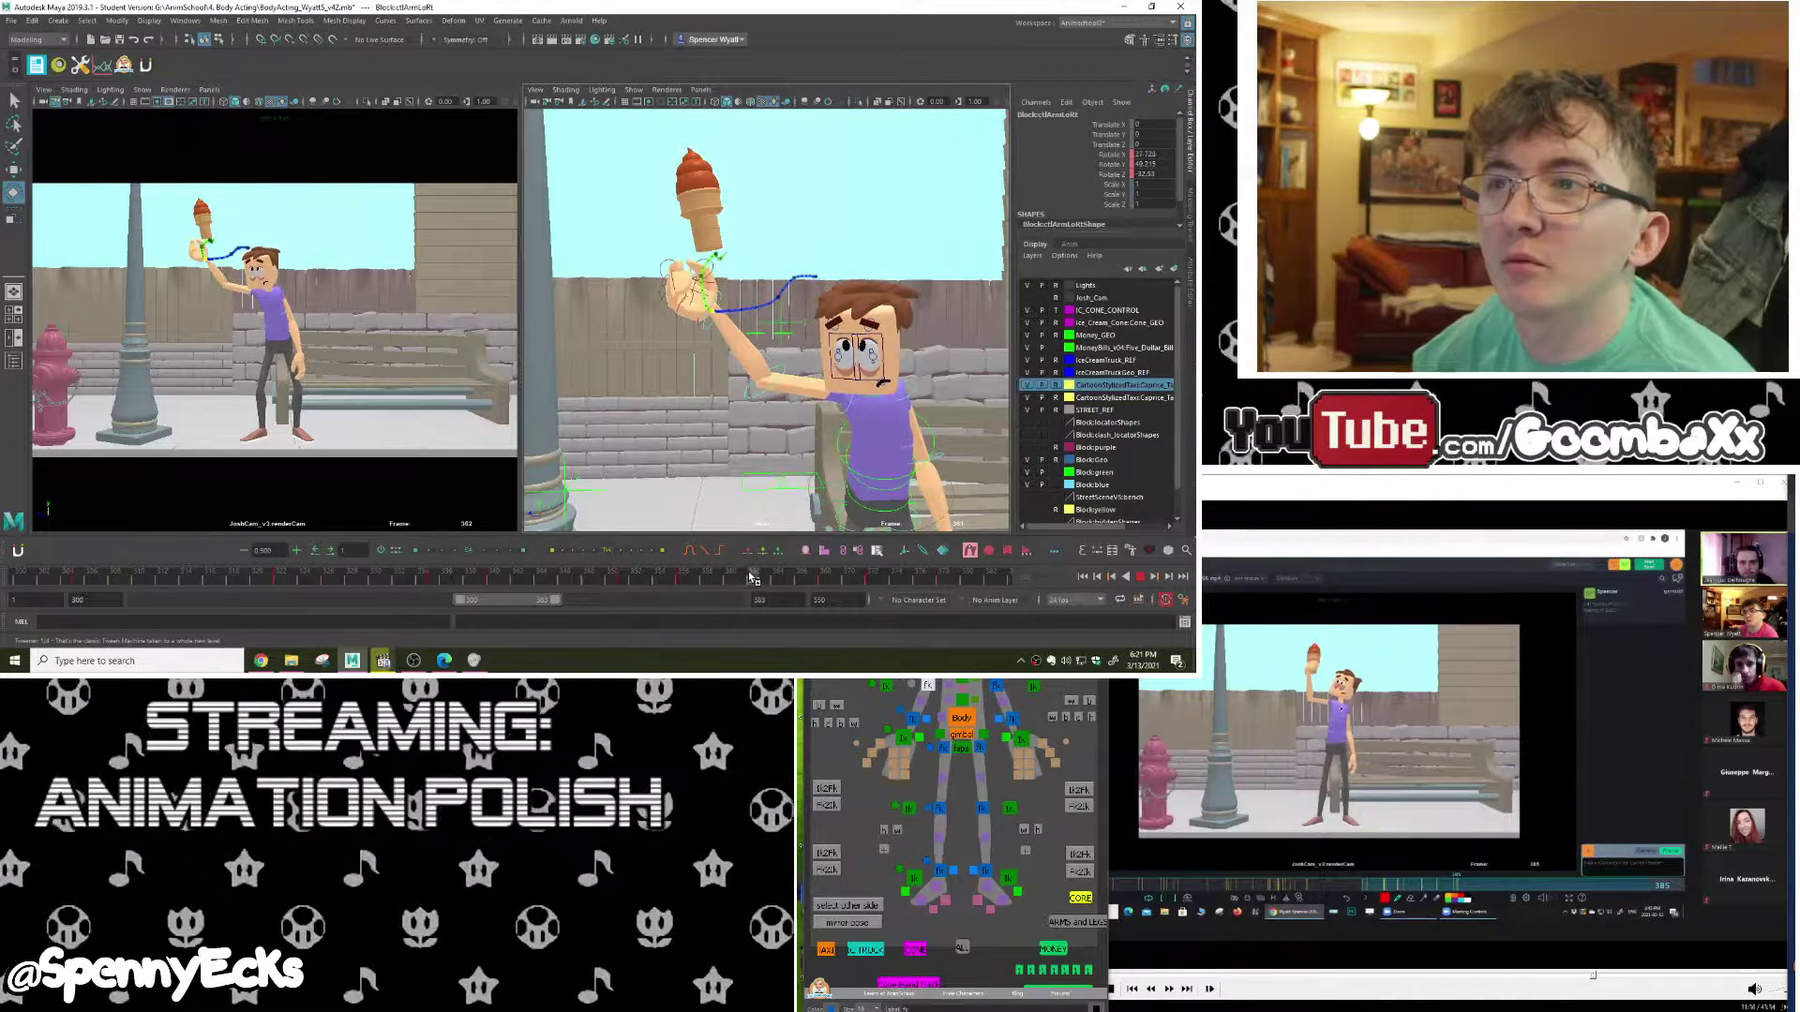
pyautogui.moveTo(744, 571); pyautogui.dragTo(744, 571)
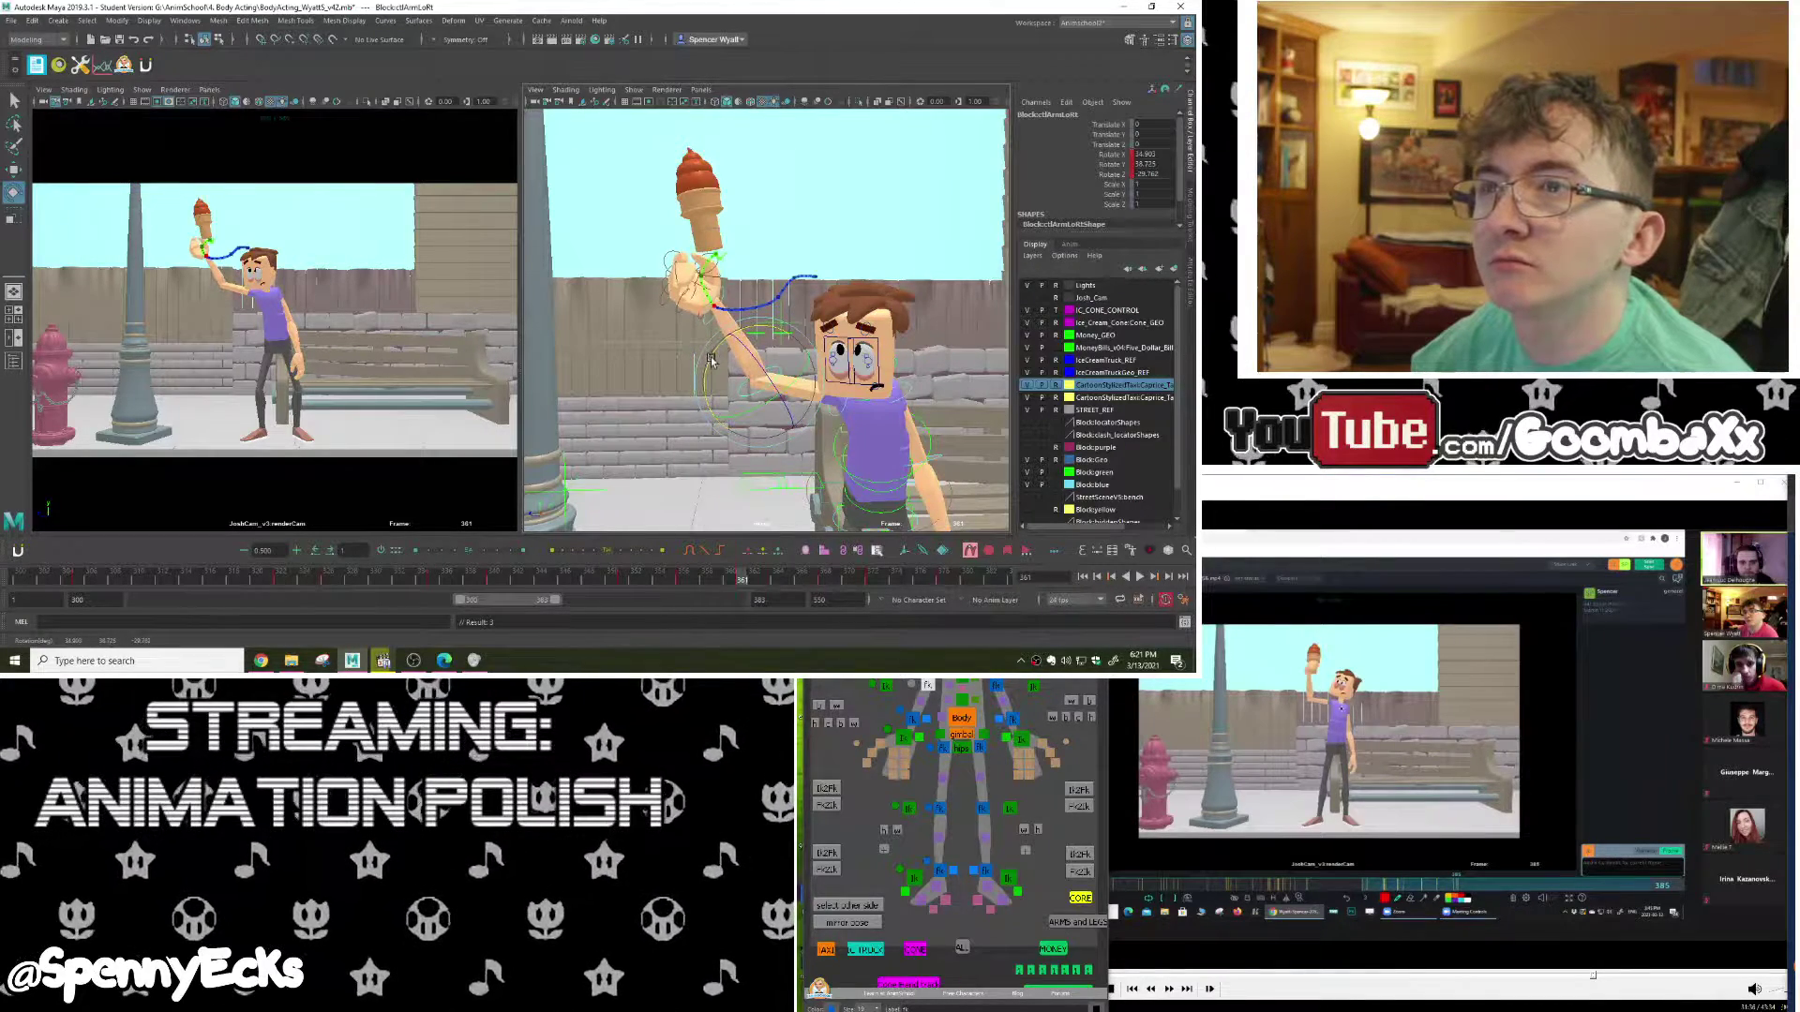
pyautogui.moveTo(772, 303)
pyautogui.keyDown('alt'); pyautogui.mouseDown()
pyautogui.moveTo(788, 265)
pyautogui.moveTo(780, 290)
pyautogui.mouseUp(); pyautogui.keyUp('alt')
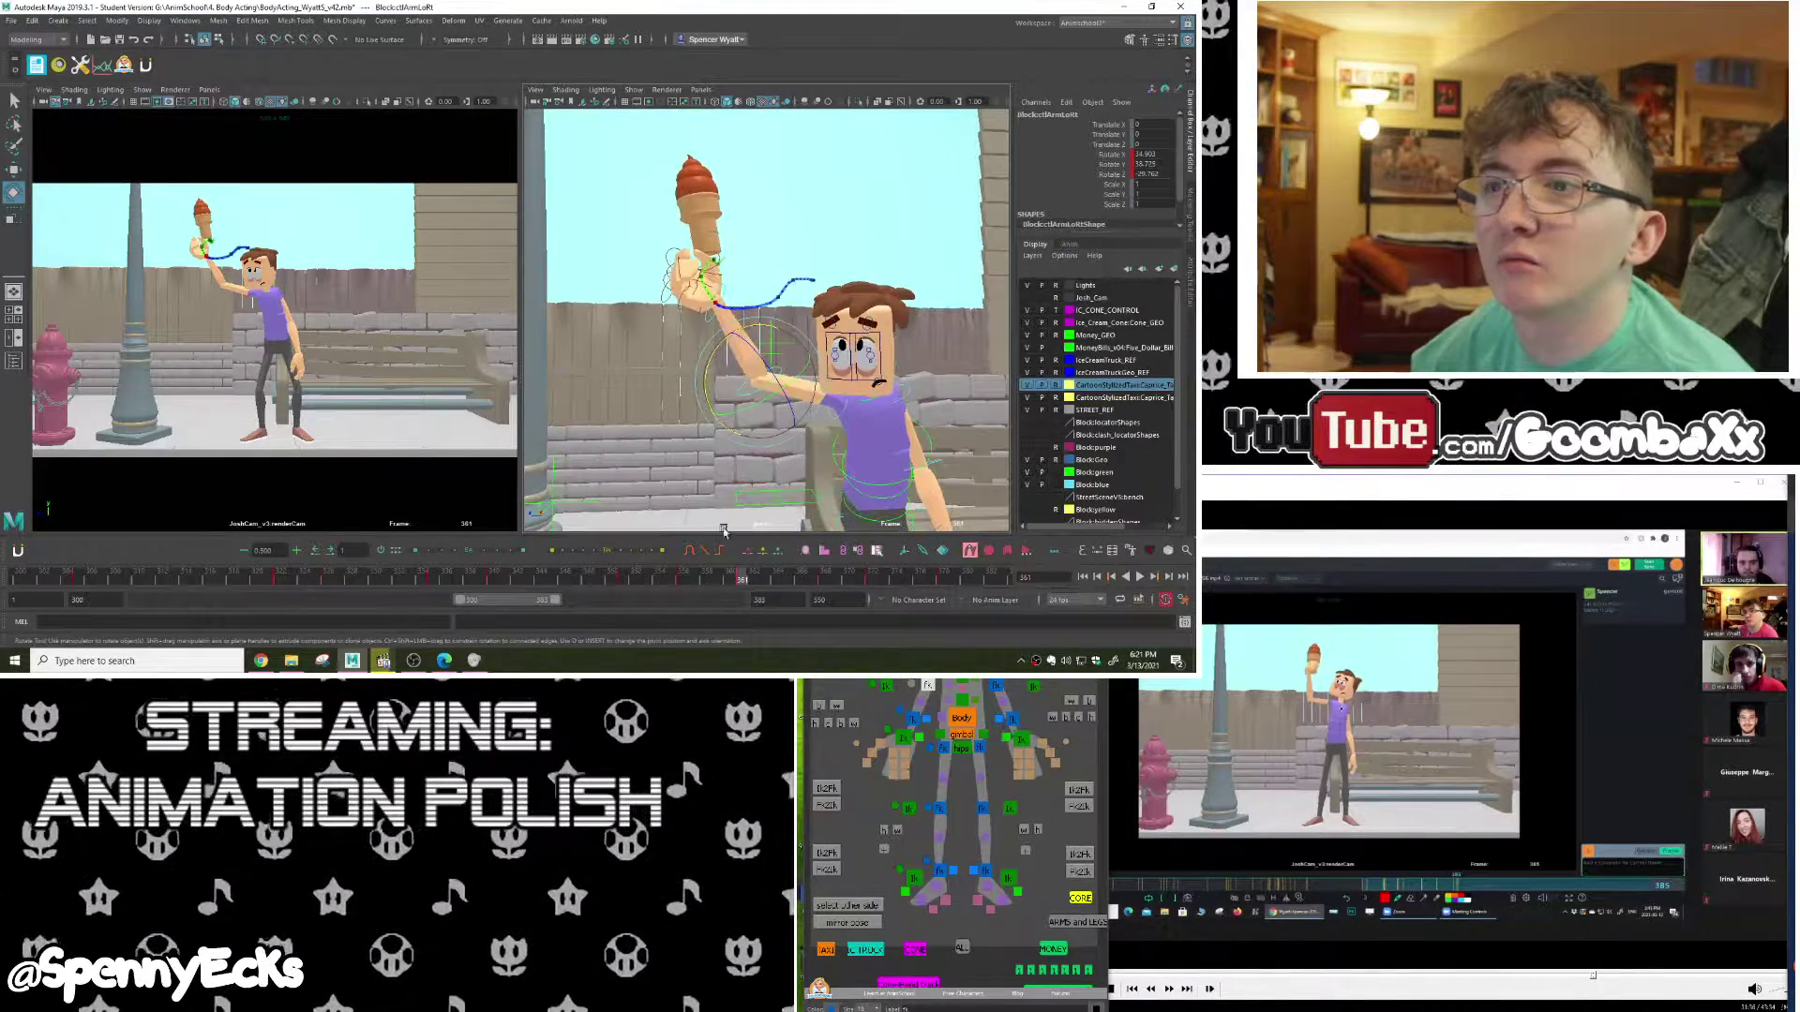
pyautogui.moveTo(740, 583); pyautogui.dragTo(895, 494)
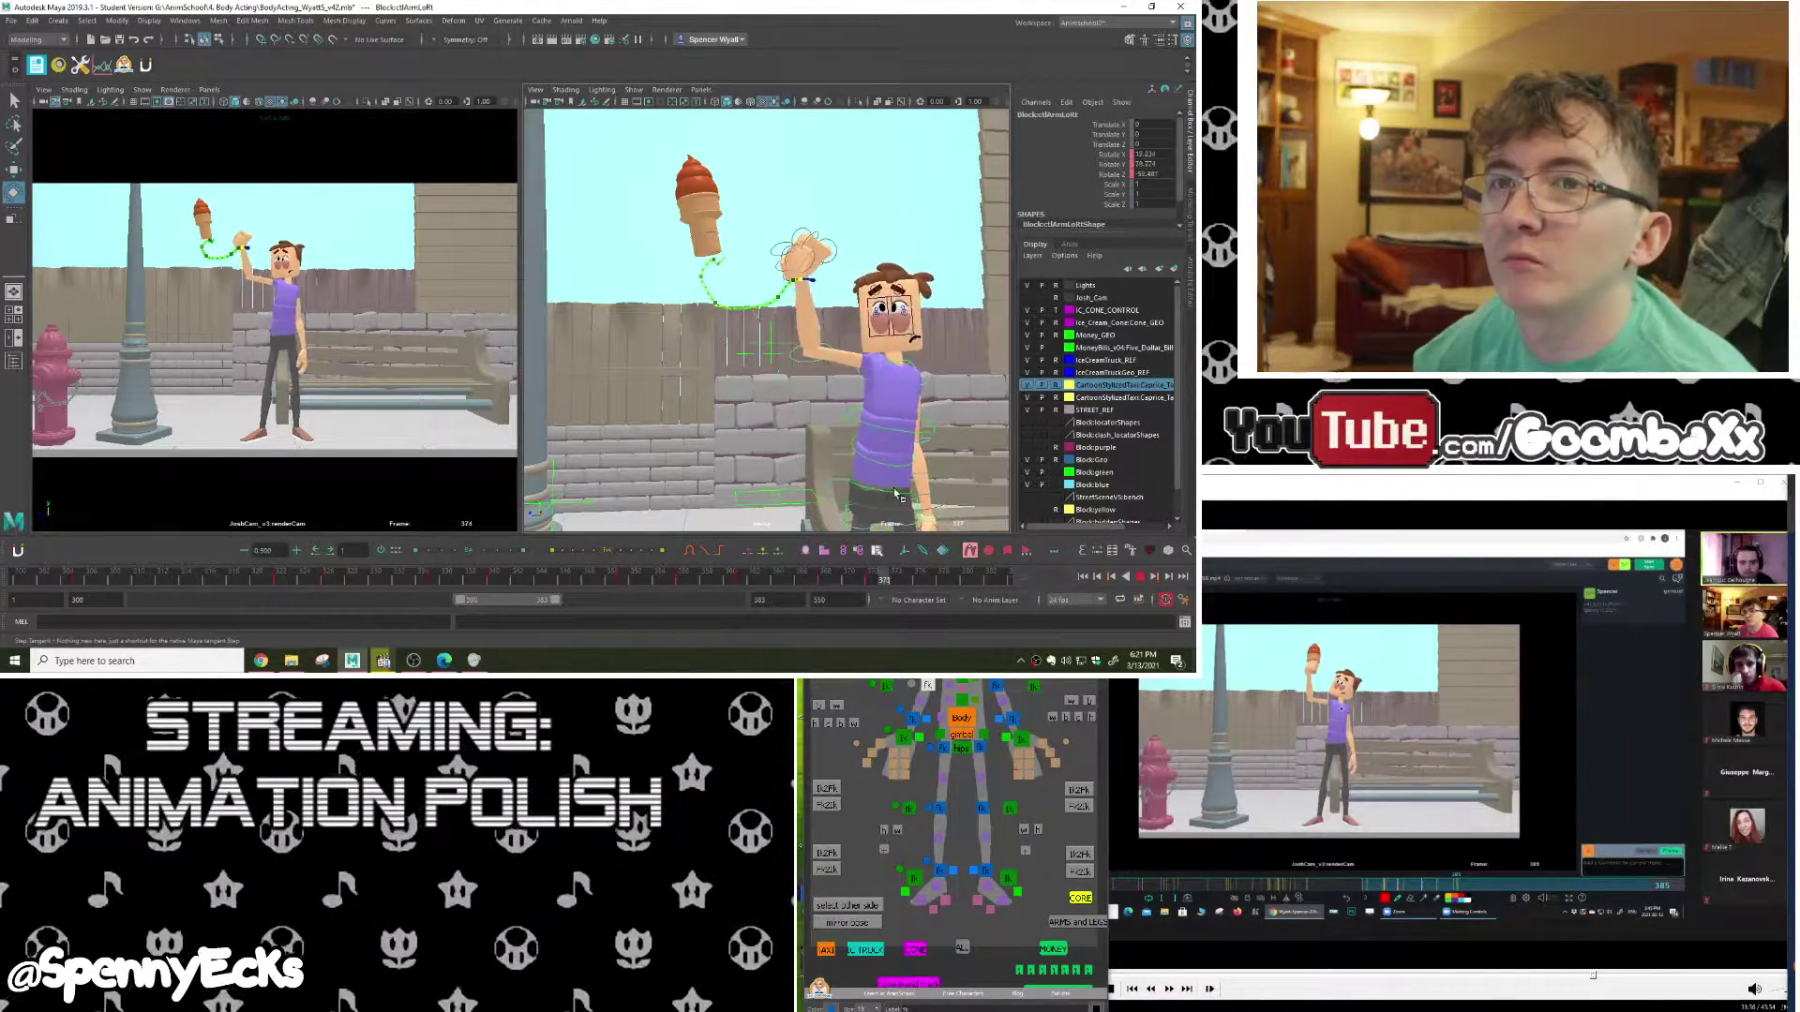
pyautogui.moveTo(1050, 489); pyautogui.dragTo(669, 555)
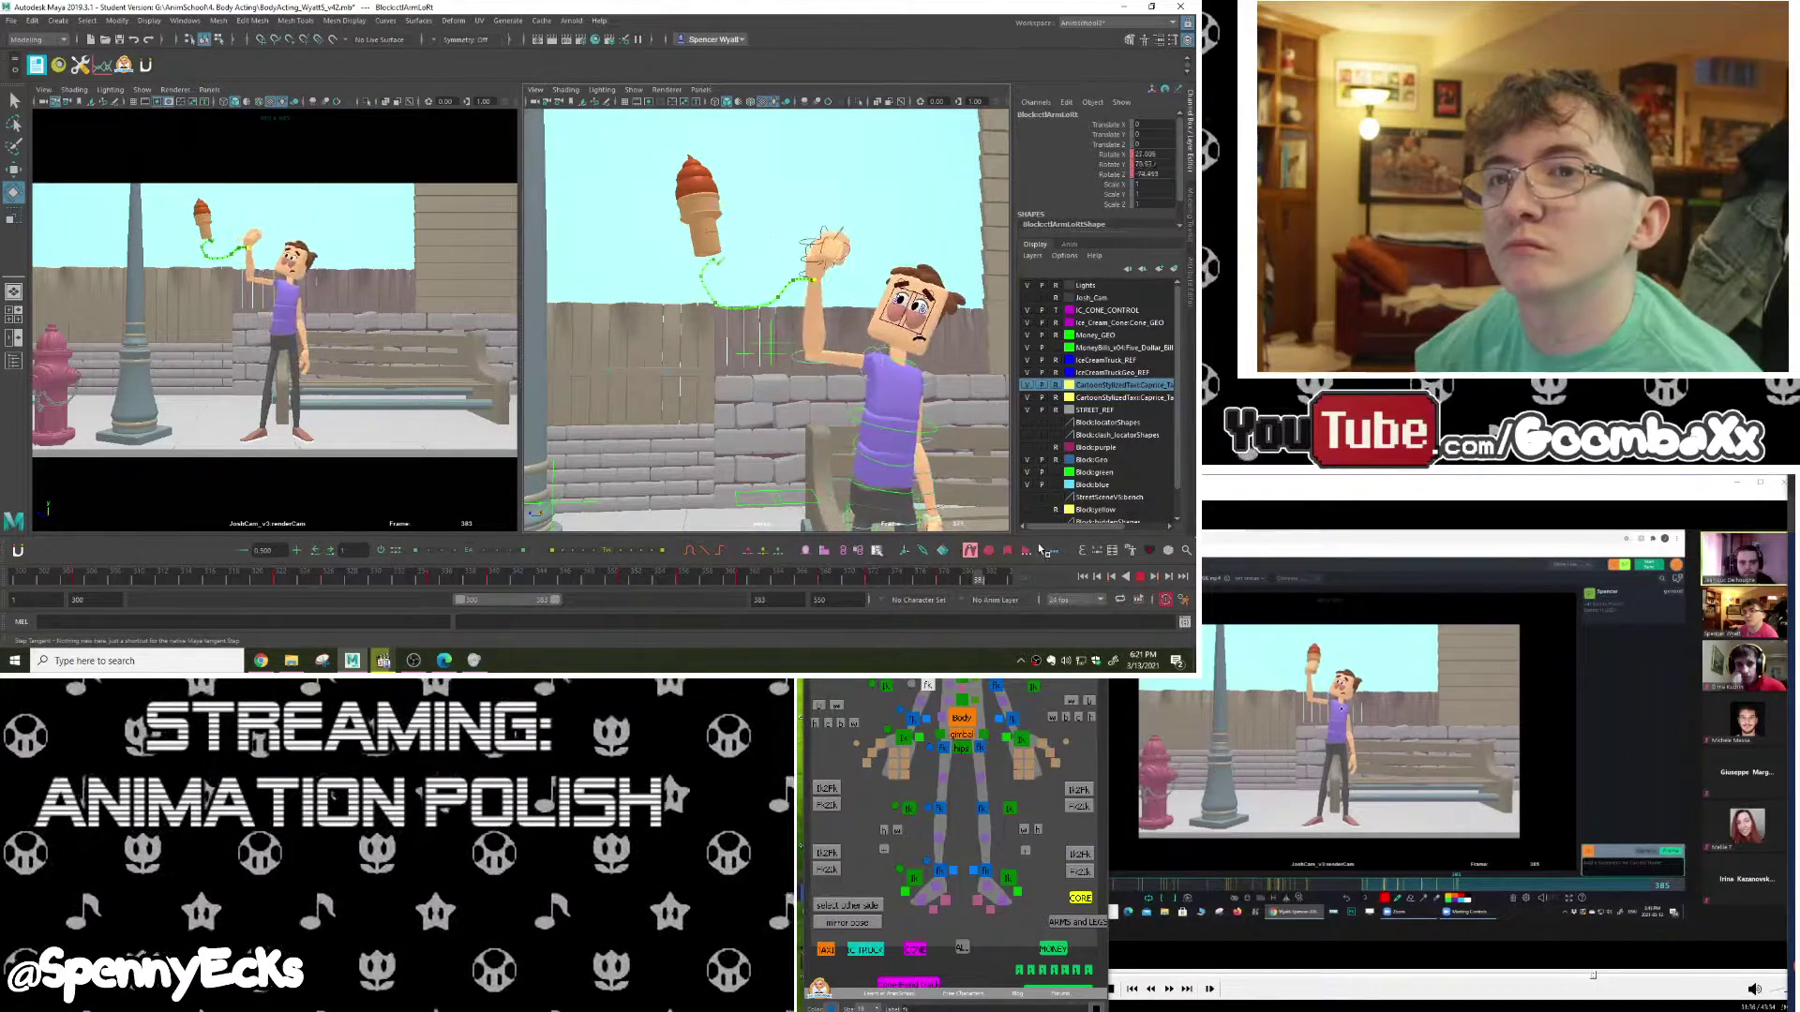
# Step: Copy the Xform relationship between the right hand and ice cream cone at frame 312 and paste it across the swing through frame 383
pyautogui.moveTo(637, 577); pyautogui.dragTo(162, 576)
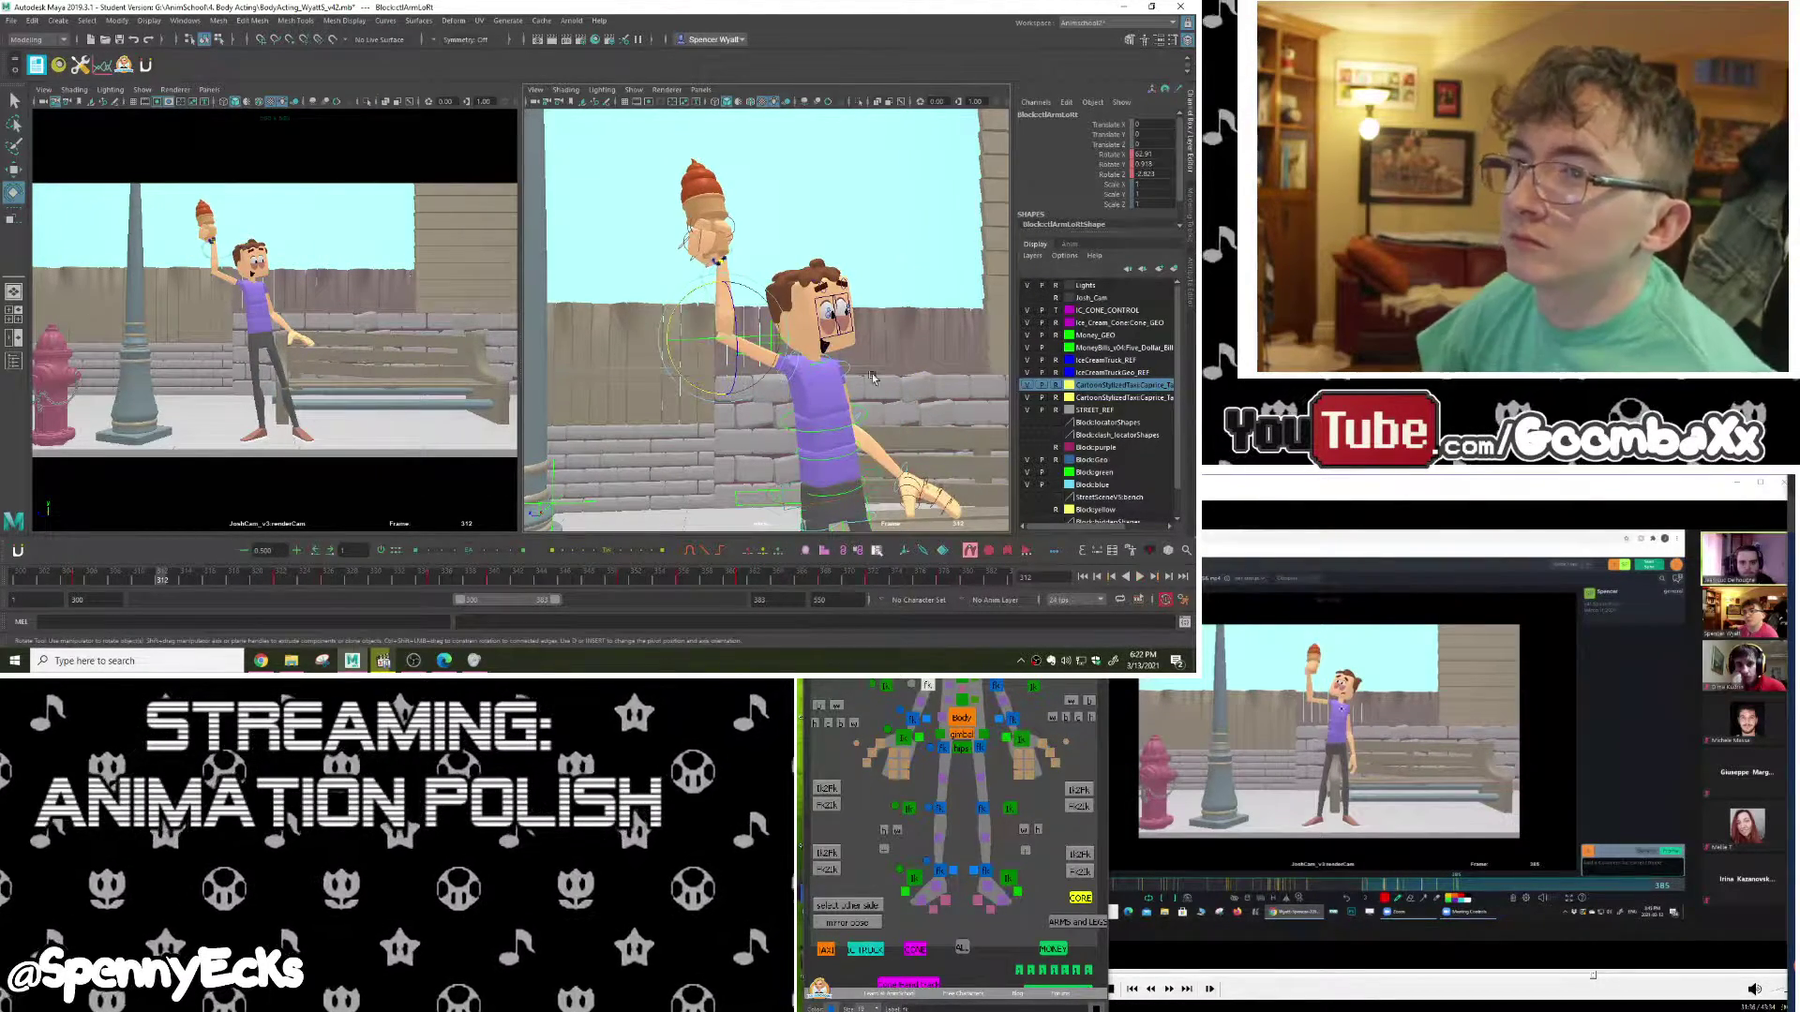
pyautogui.click(909, 981)
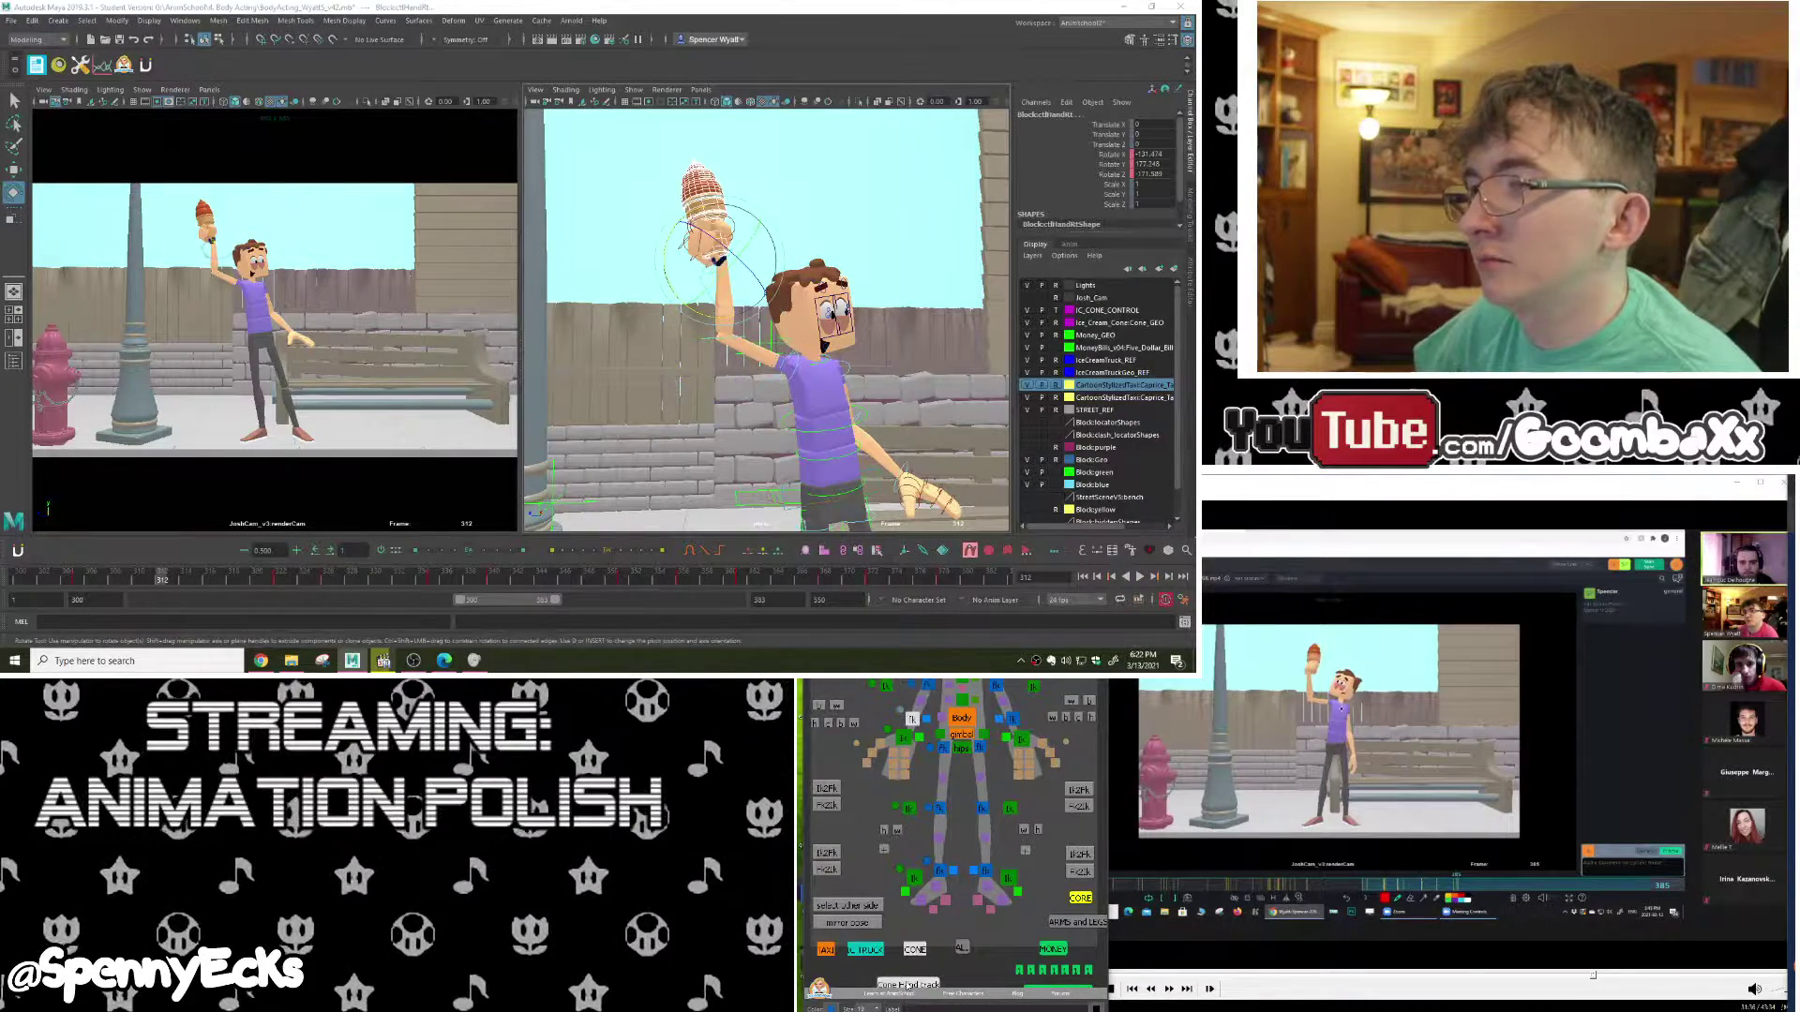
pyautogui.click(842, 552)
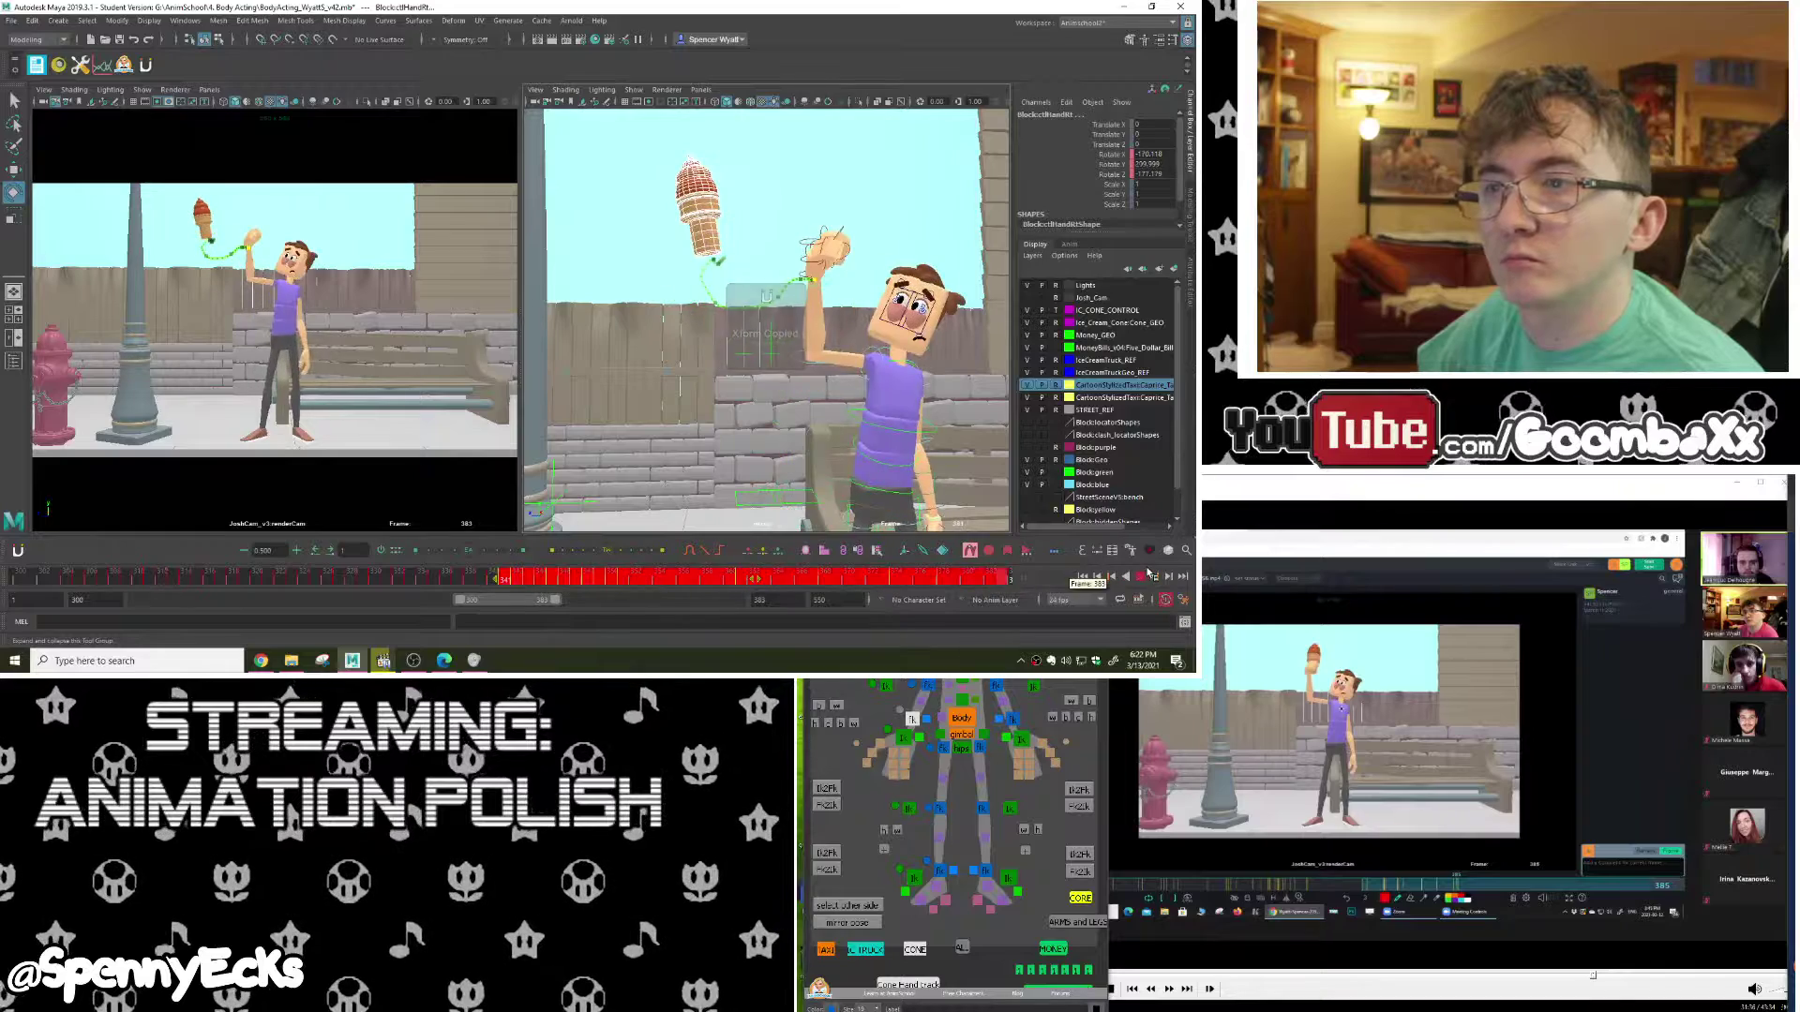
pyautogui.rightClick(856, 556)
pyautogui.click(906, 572)
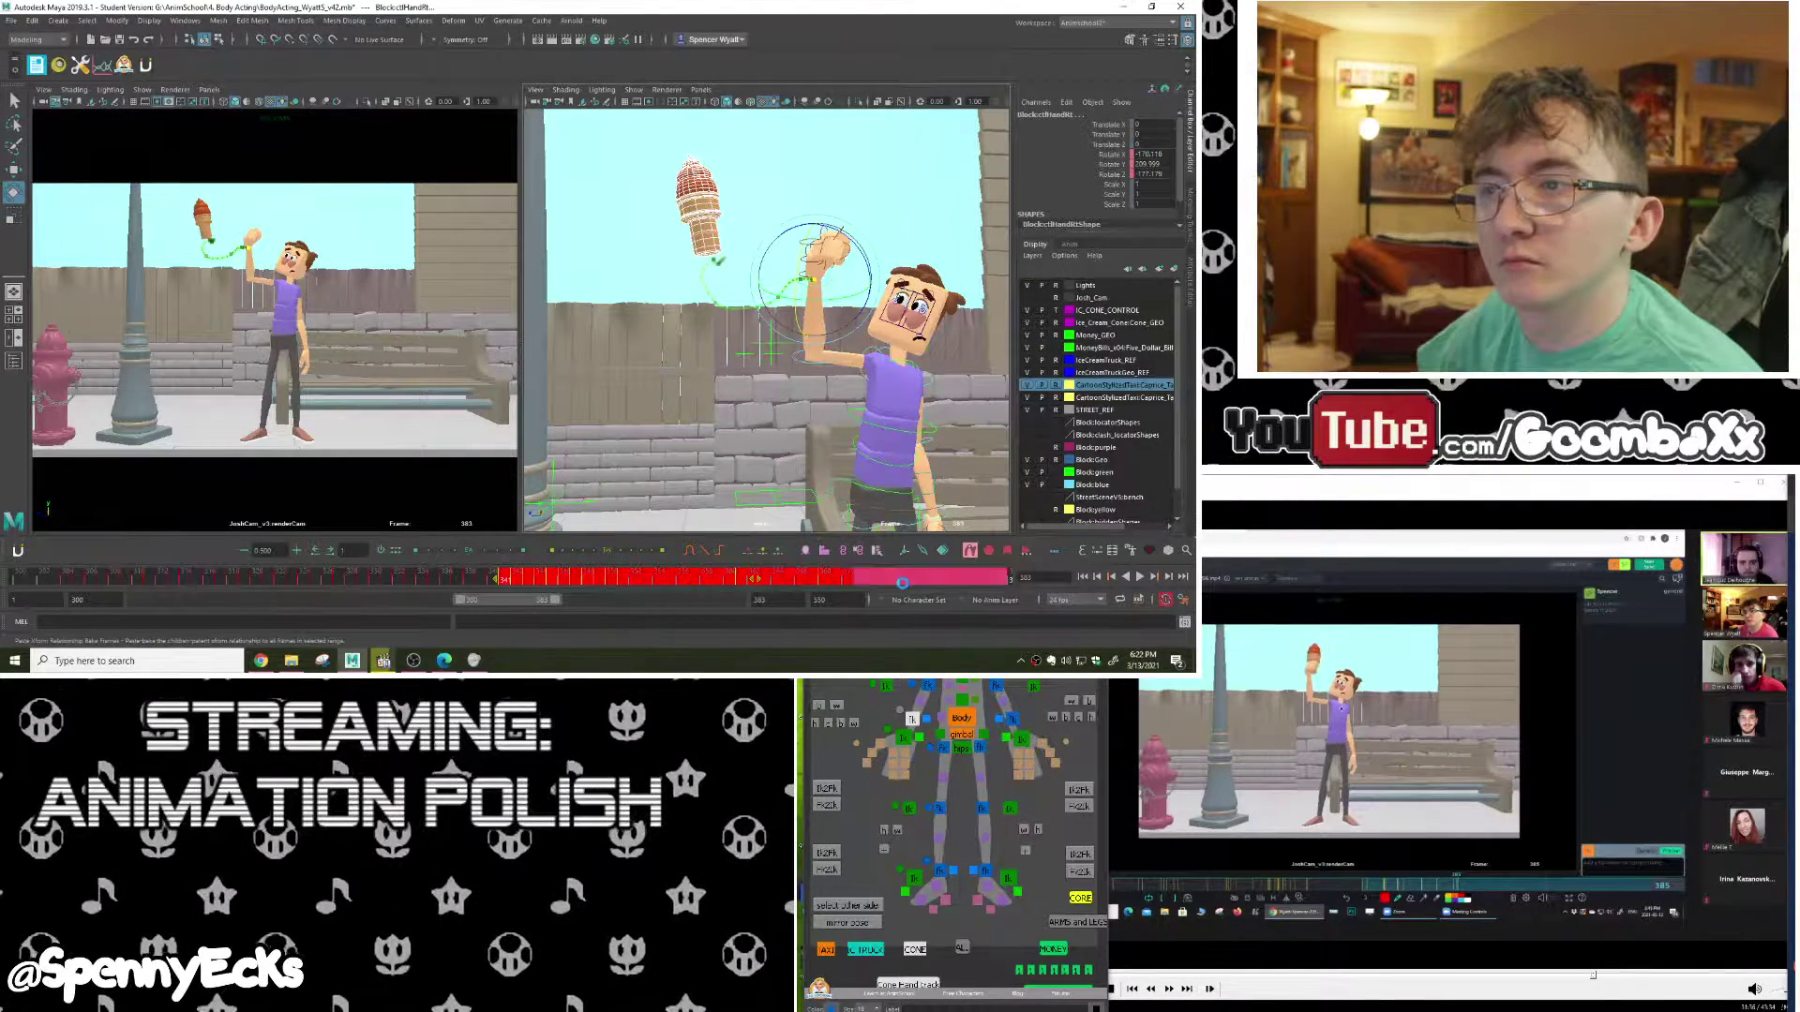
# Step: Review the cone following the hand around frame 361 and undo the pasted cone relationship
pyautogui.moveTo(474, 576); pyautogui.dragTo(762, 583)
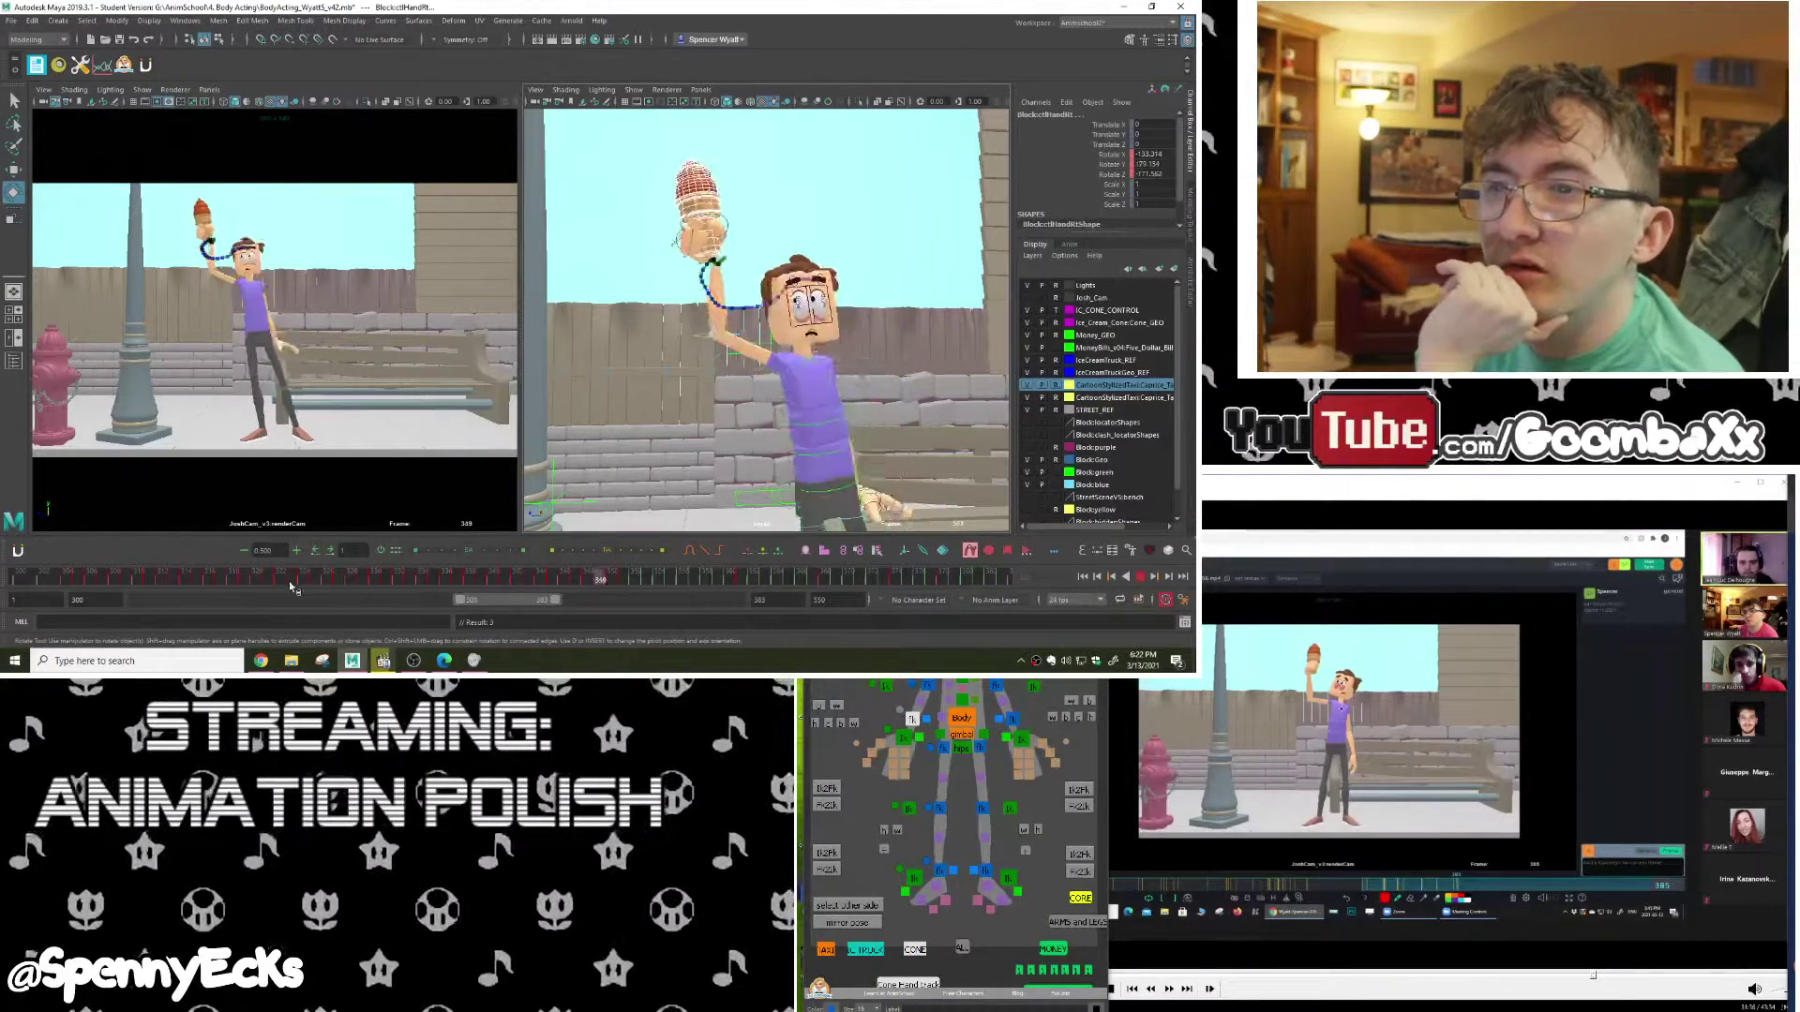
pyautogui.click(1141, 578)
pyautogui.click(1140, 578)
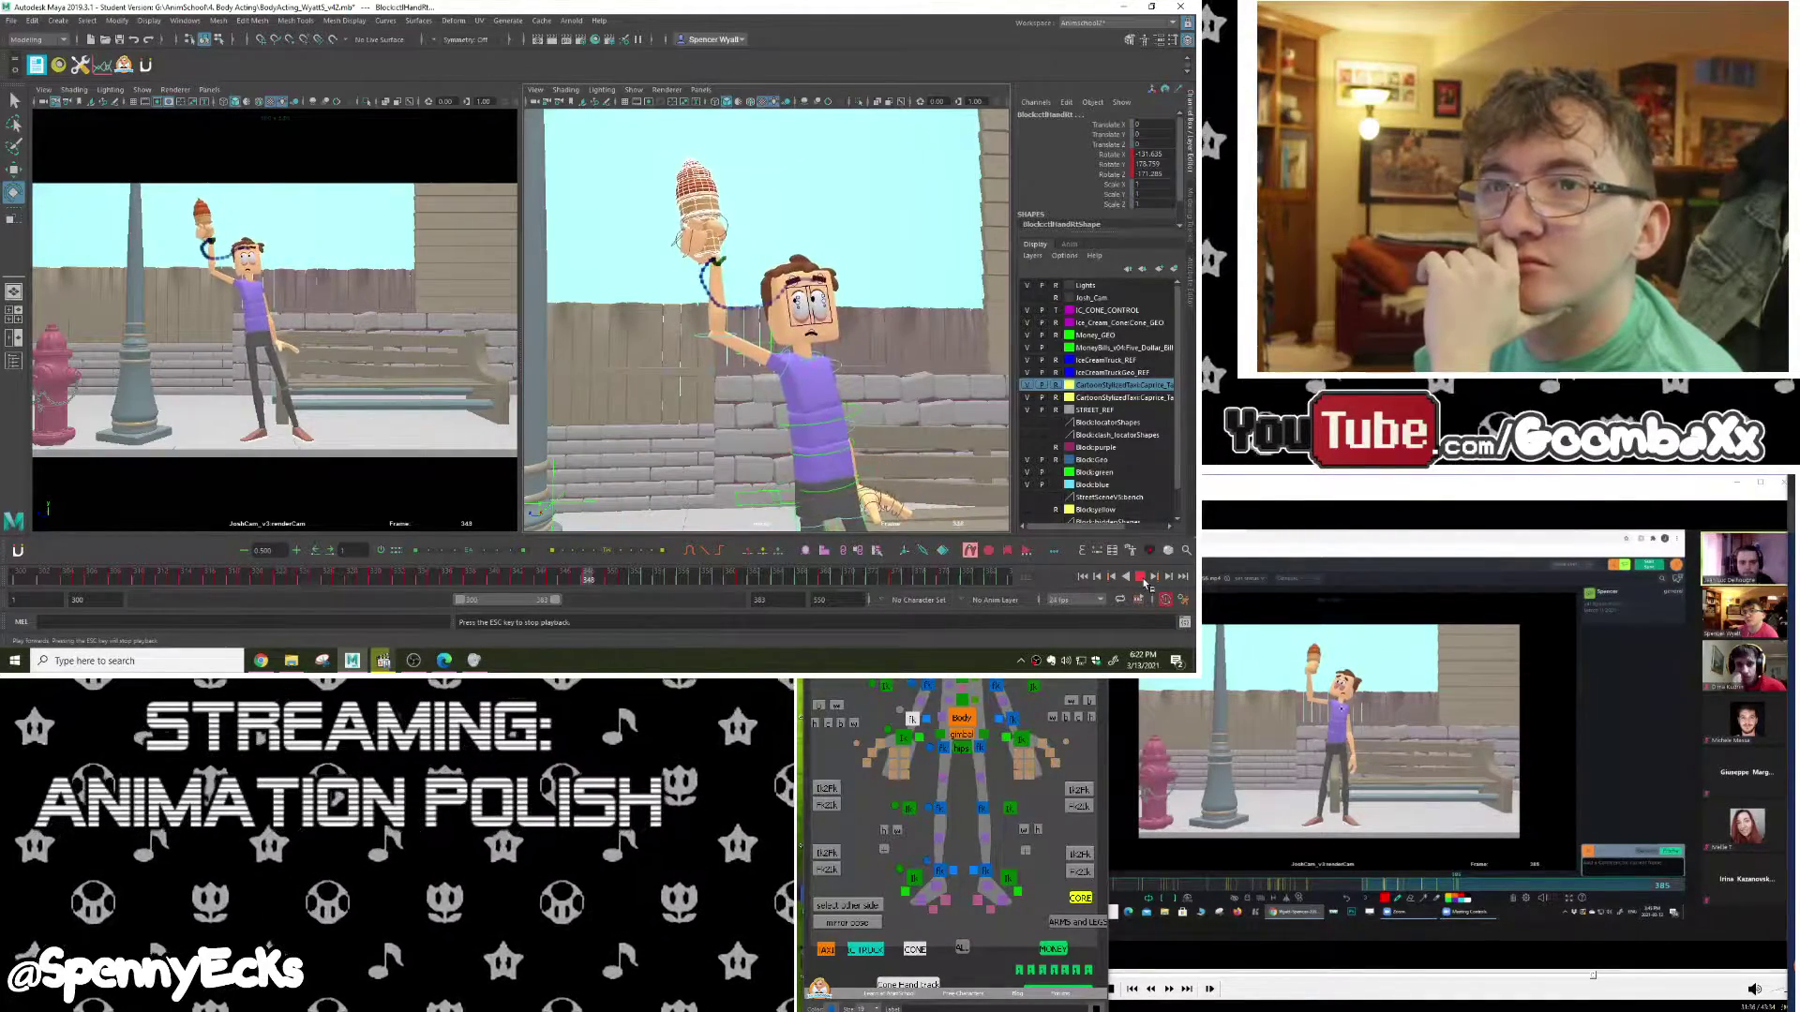
pyautogui.moveTo(658, 583); pyautogui.dragTo(746, 584)
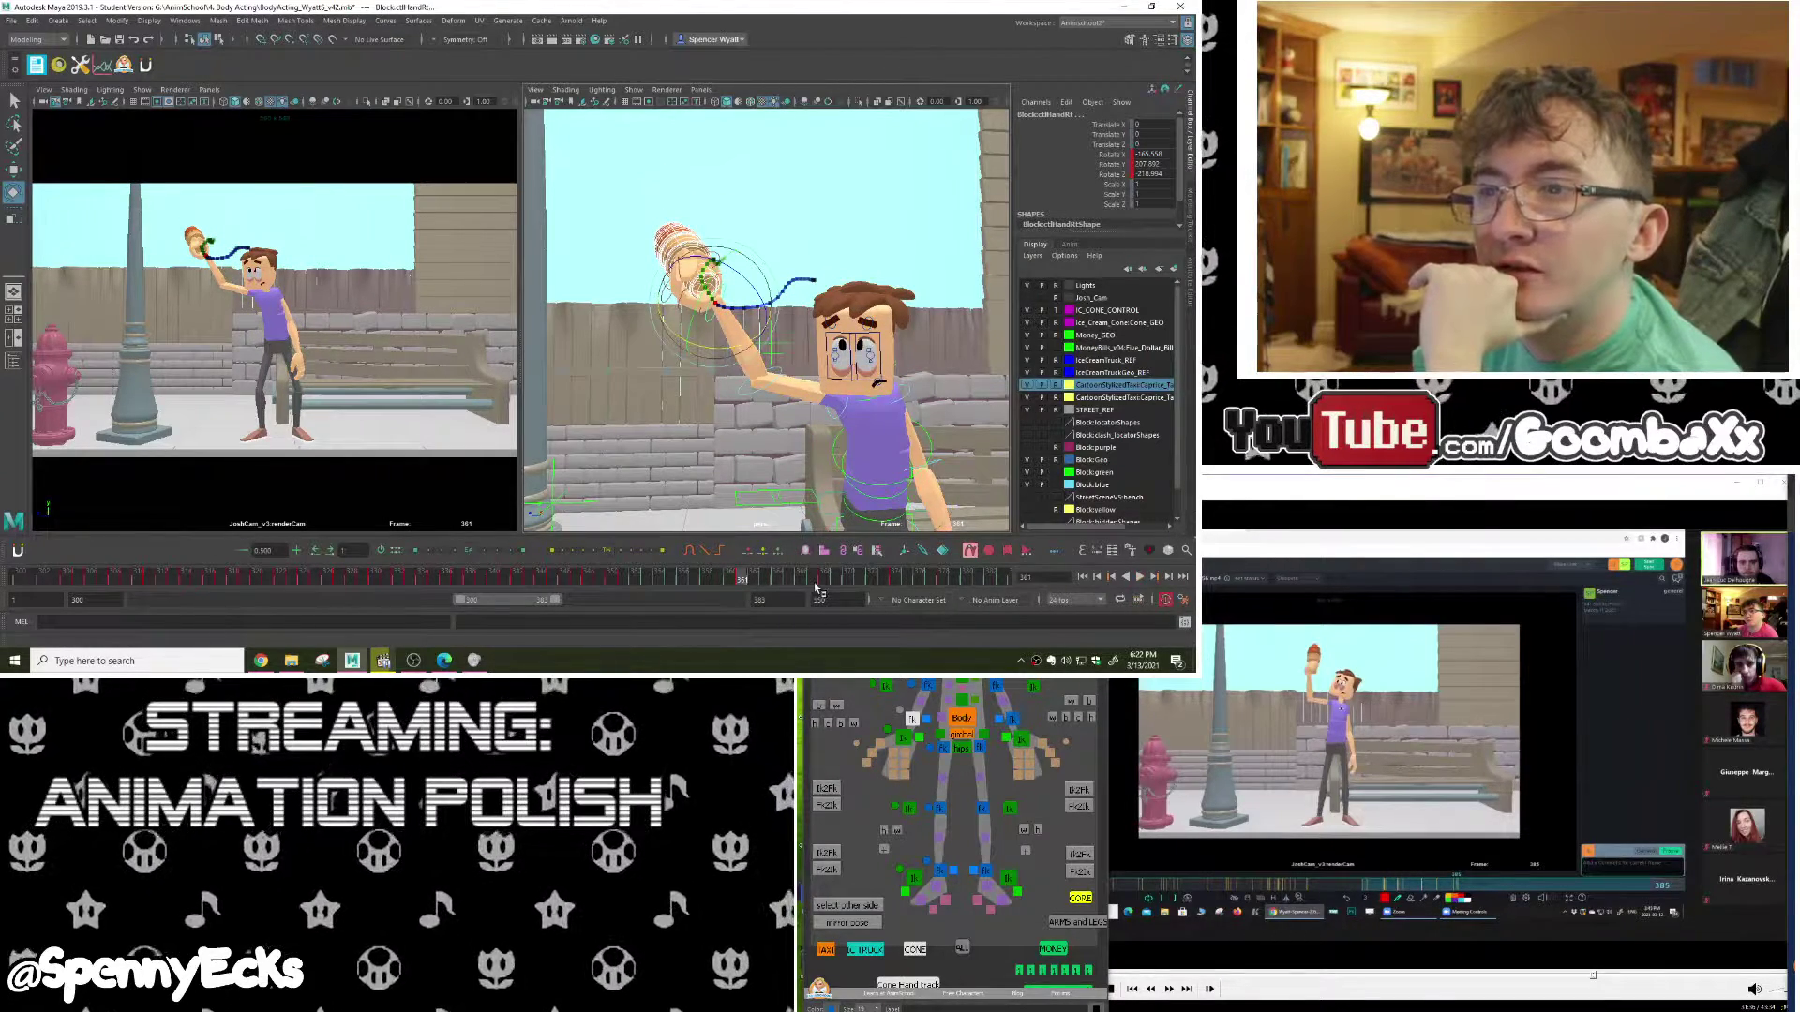
pyautogui.hotkey('alt', 'v')
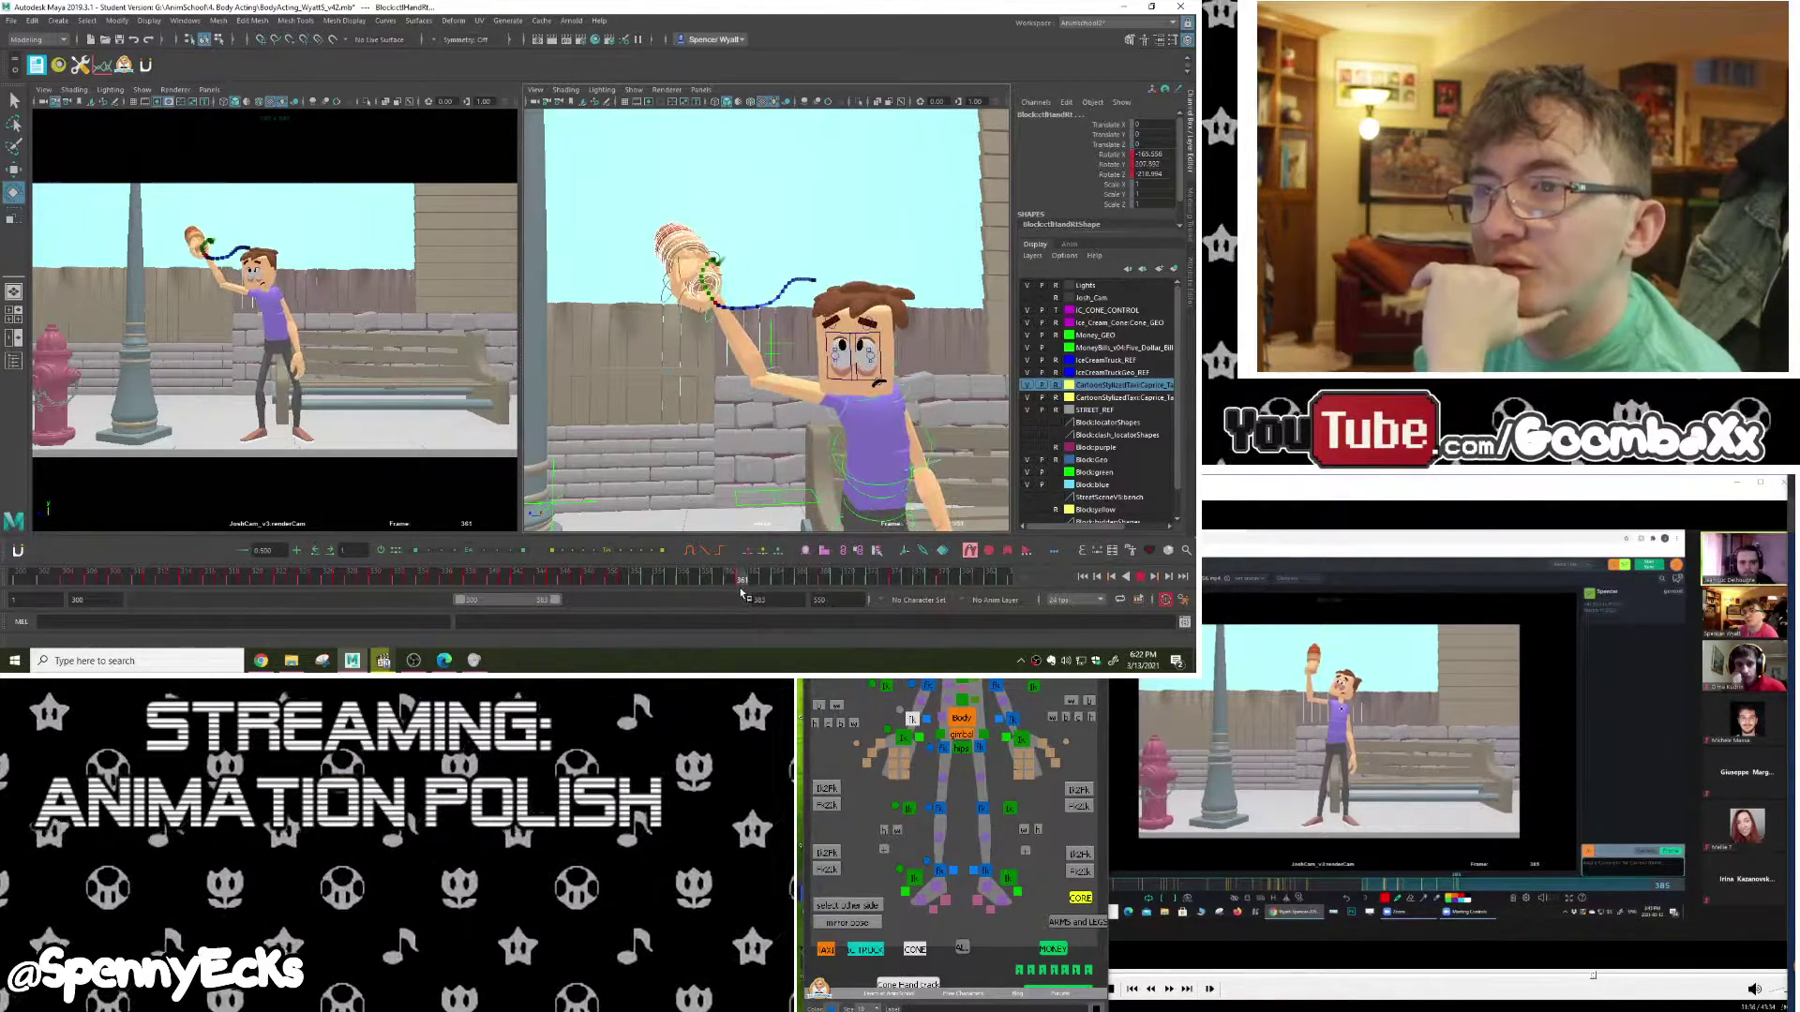
pyautogui.moveTo(740, 588); pyautogui.dragTo(740, 587)
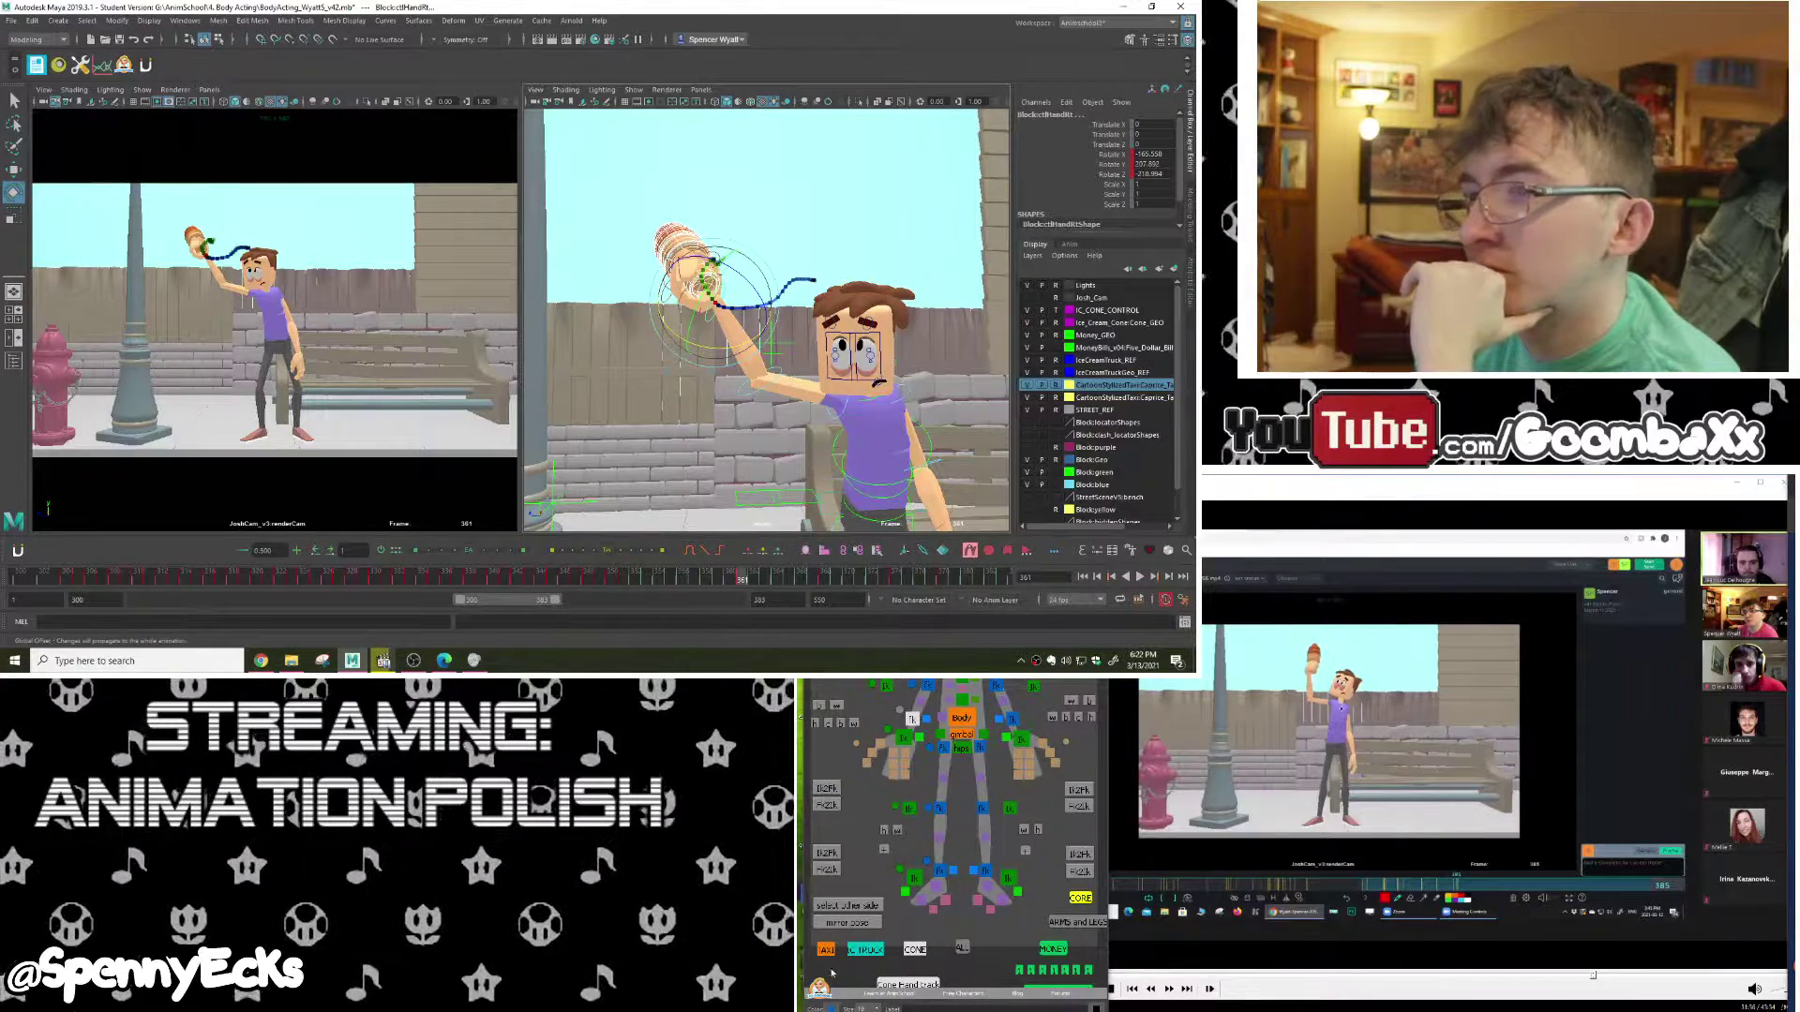
pyautogui.hotkey('ctrl', 'z')
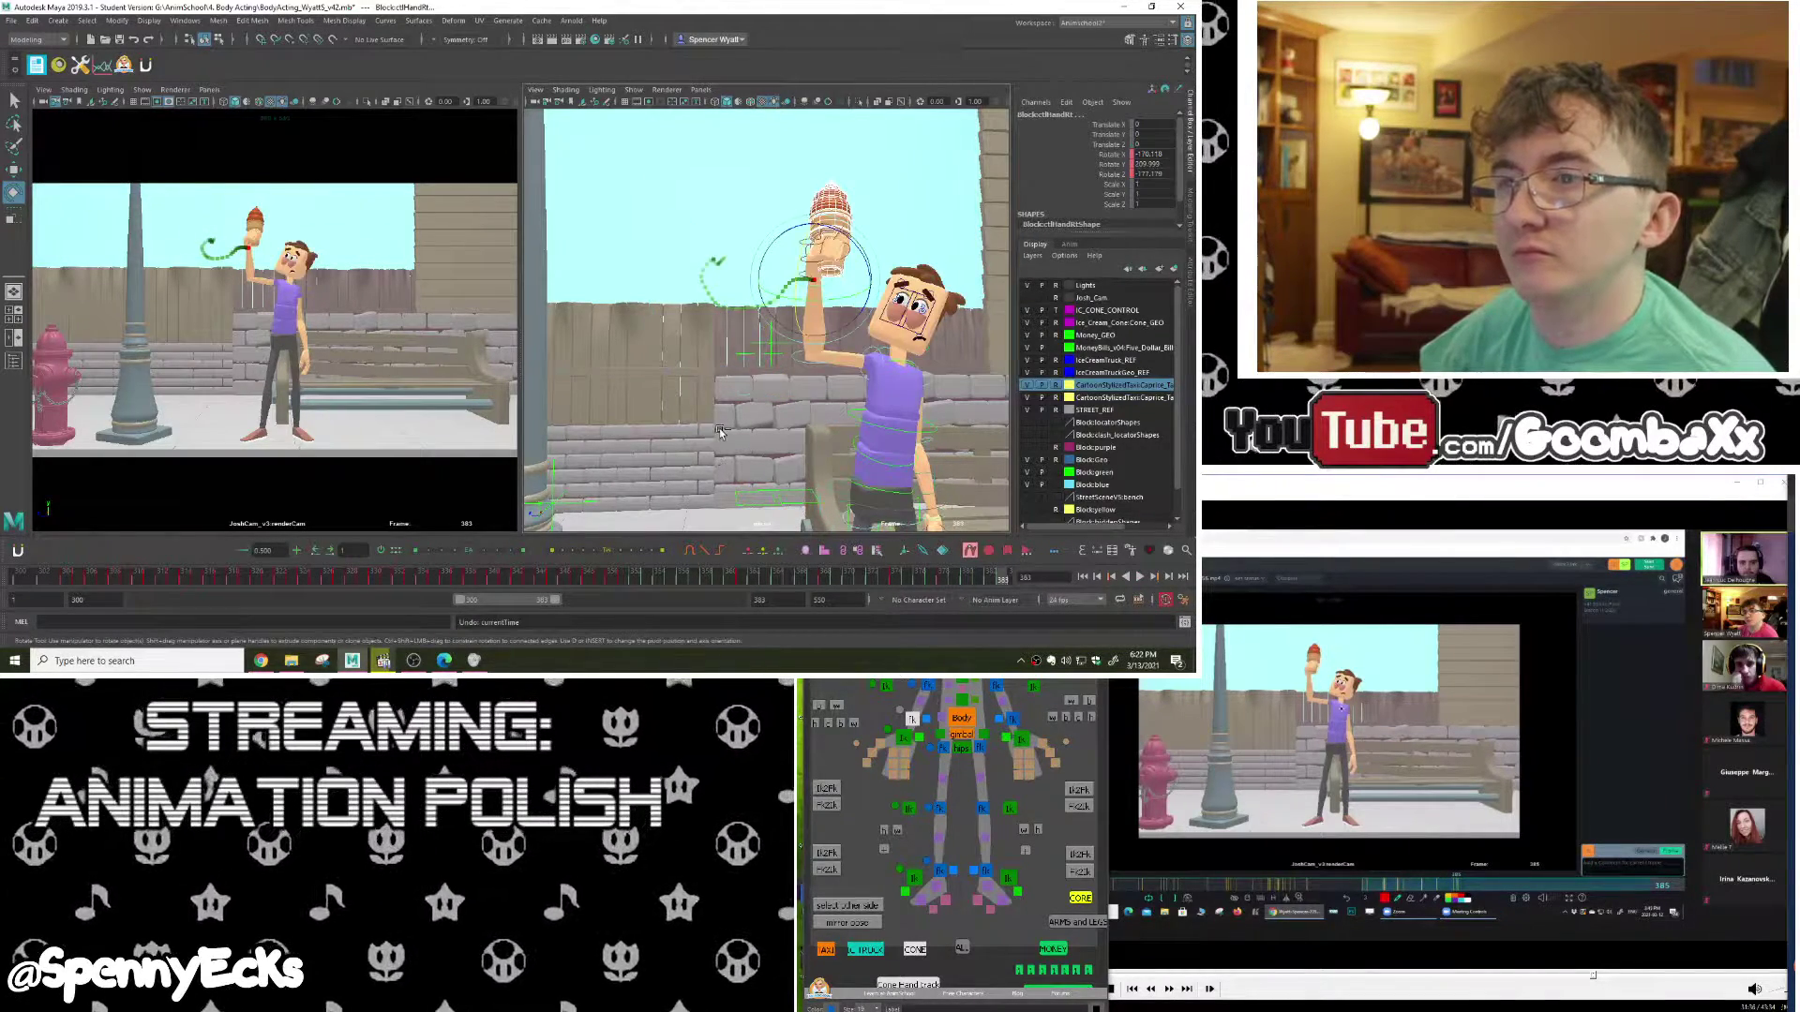
pyautogui.hotkey('ctrl', 'z')
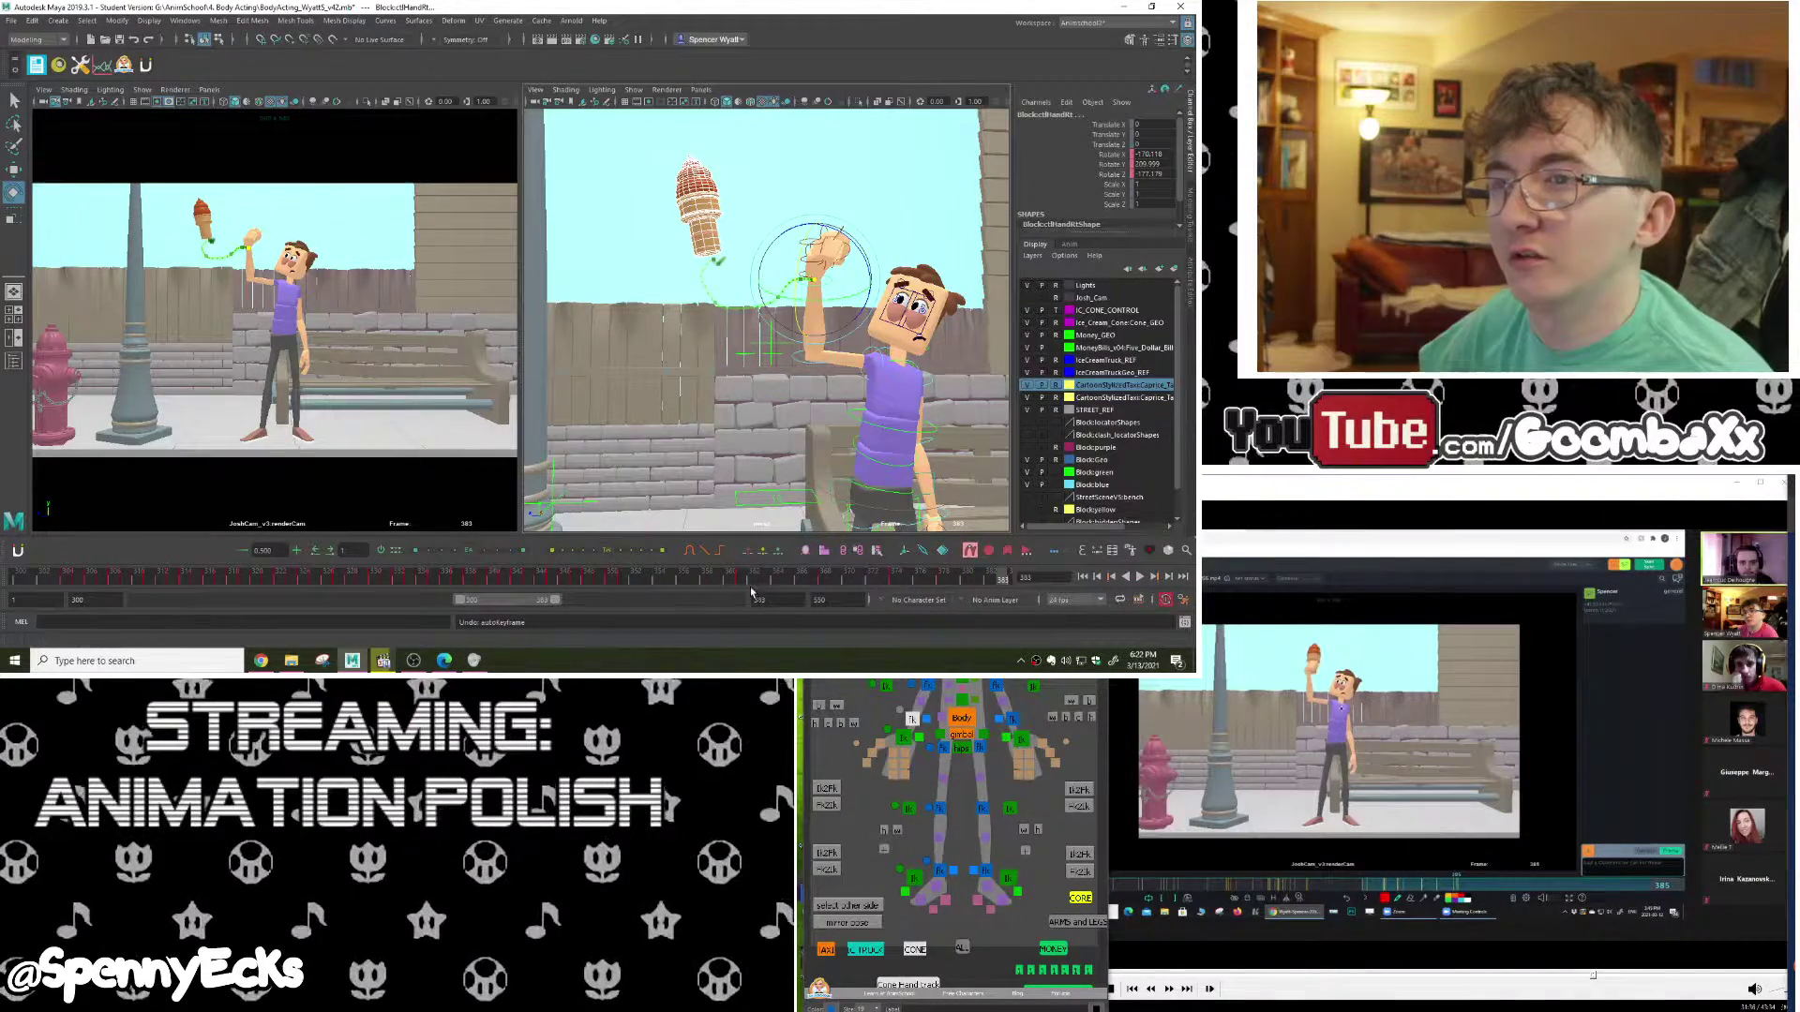
# Step: Rotate the right hand control alone at frame 361 and key its rotation
pyautogui.click(742, 578)
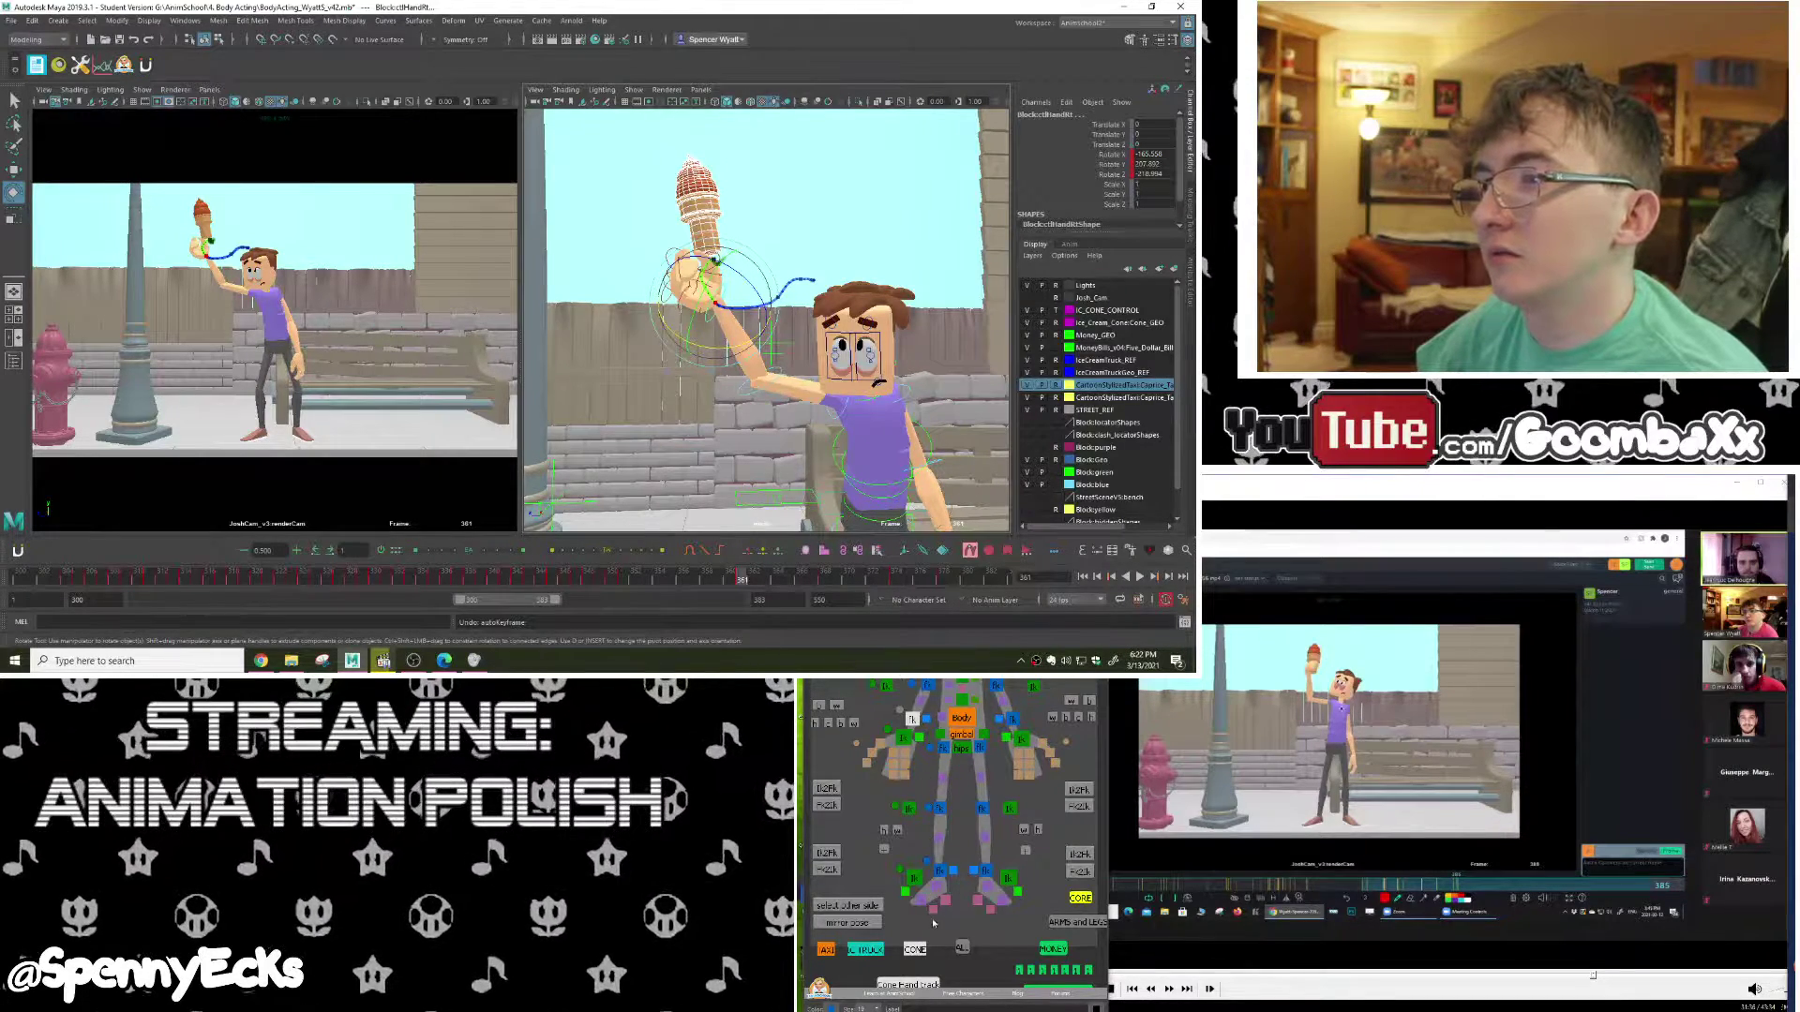
pyautogui.click(912, 720)
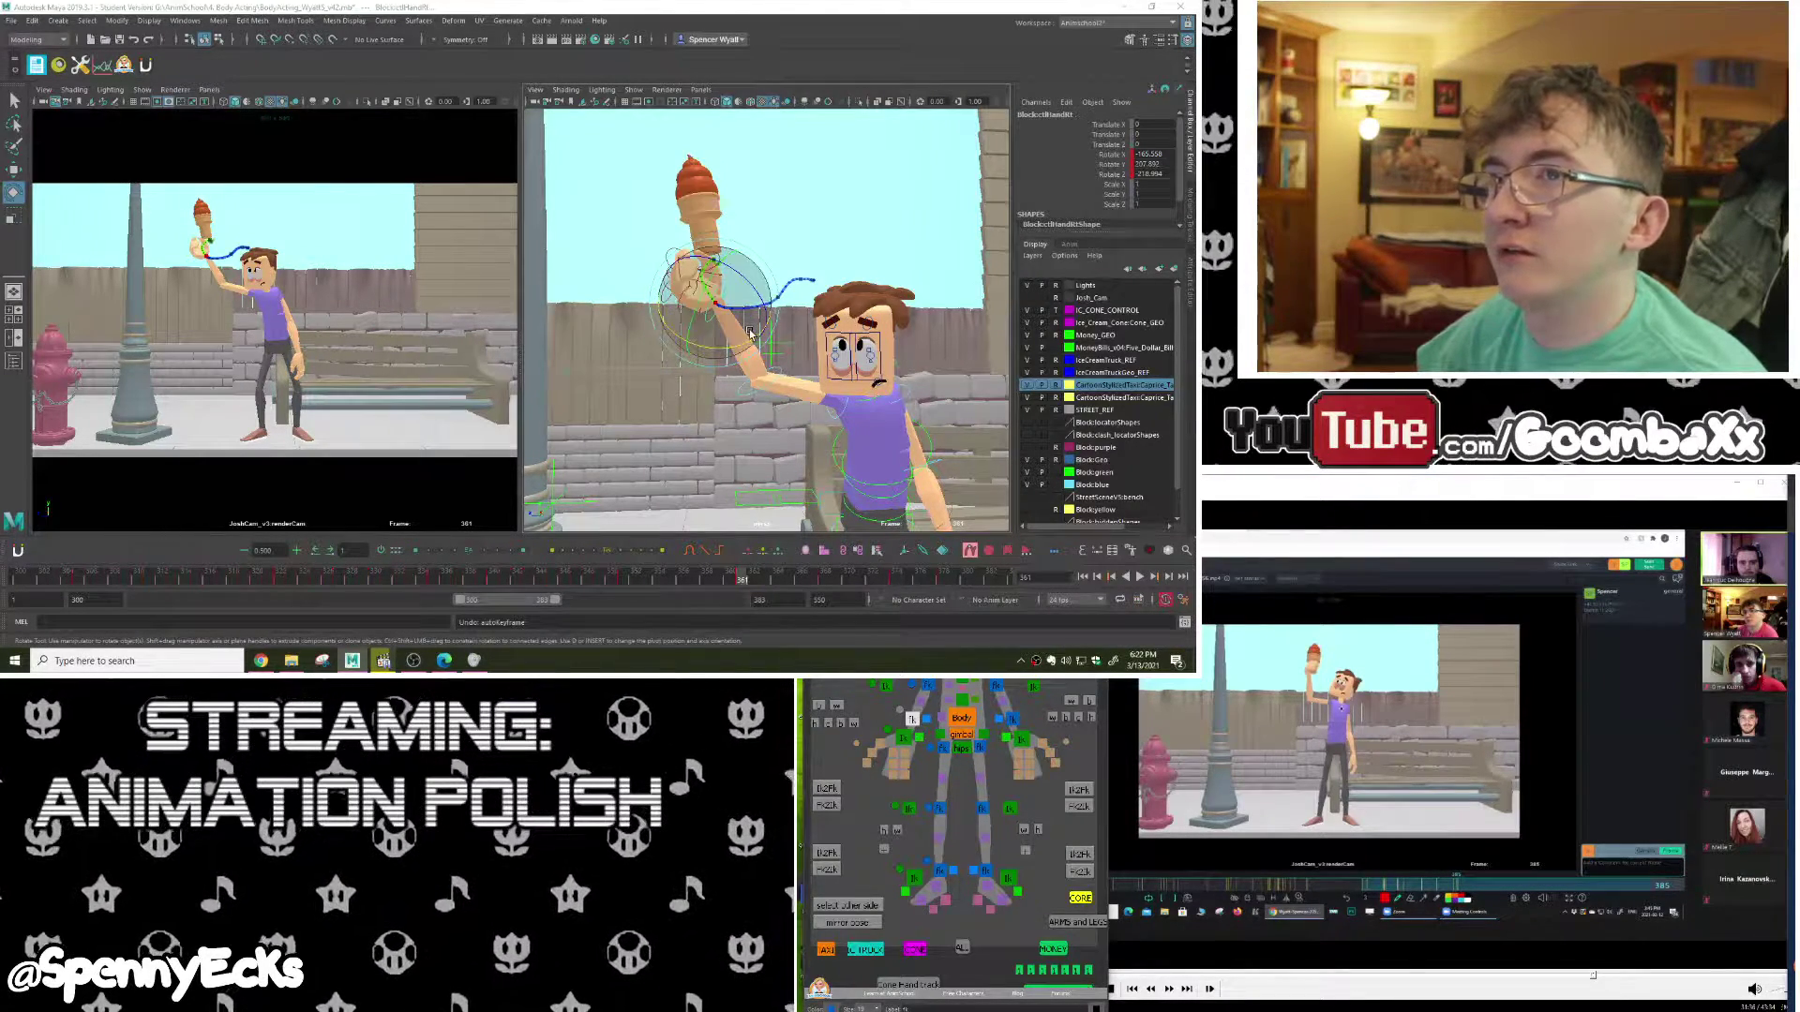
pyautogui.moveTo(724, 330); pyautogui.dragTo(720, 342)
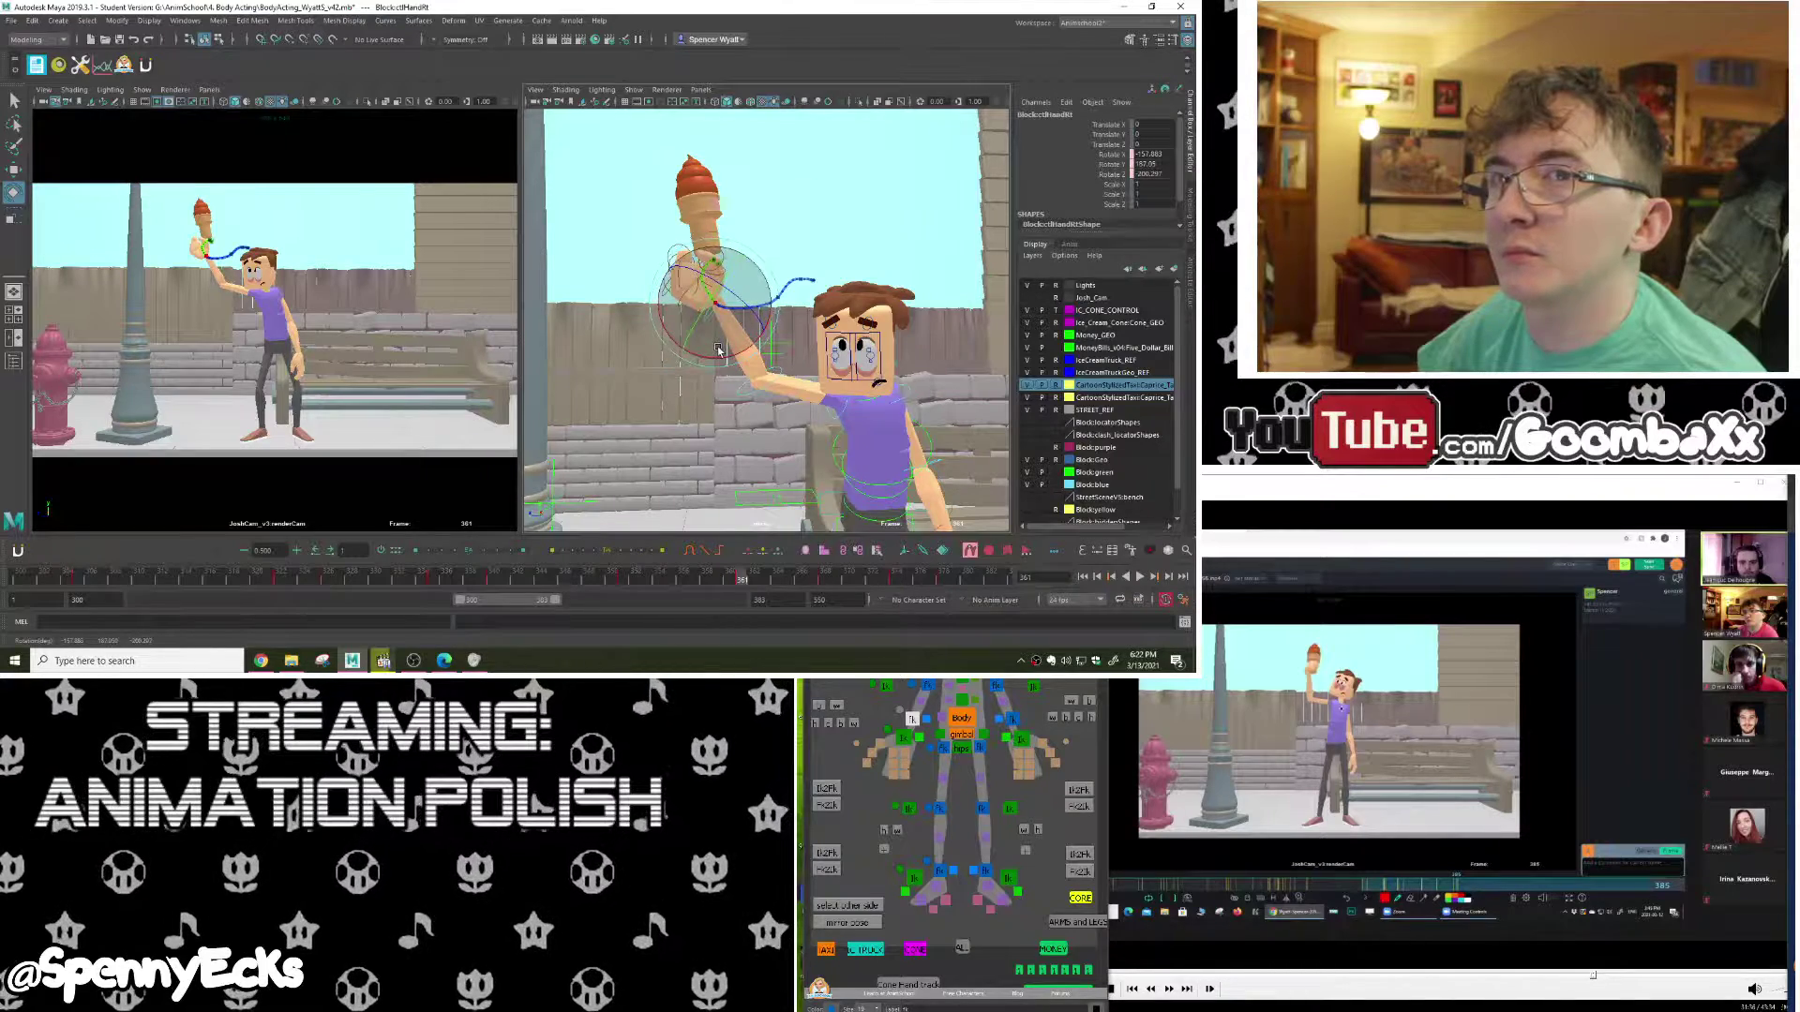
pyautogui.hotkey('shift', 'e')
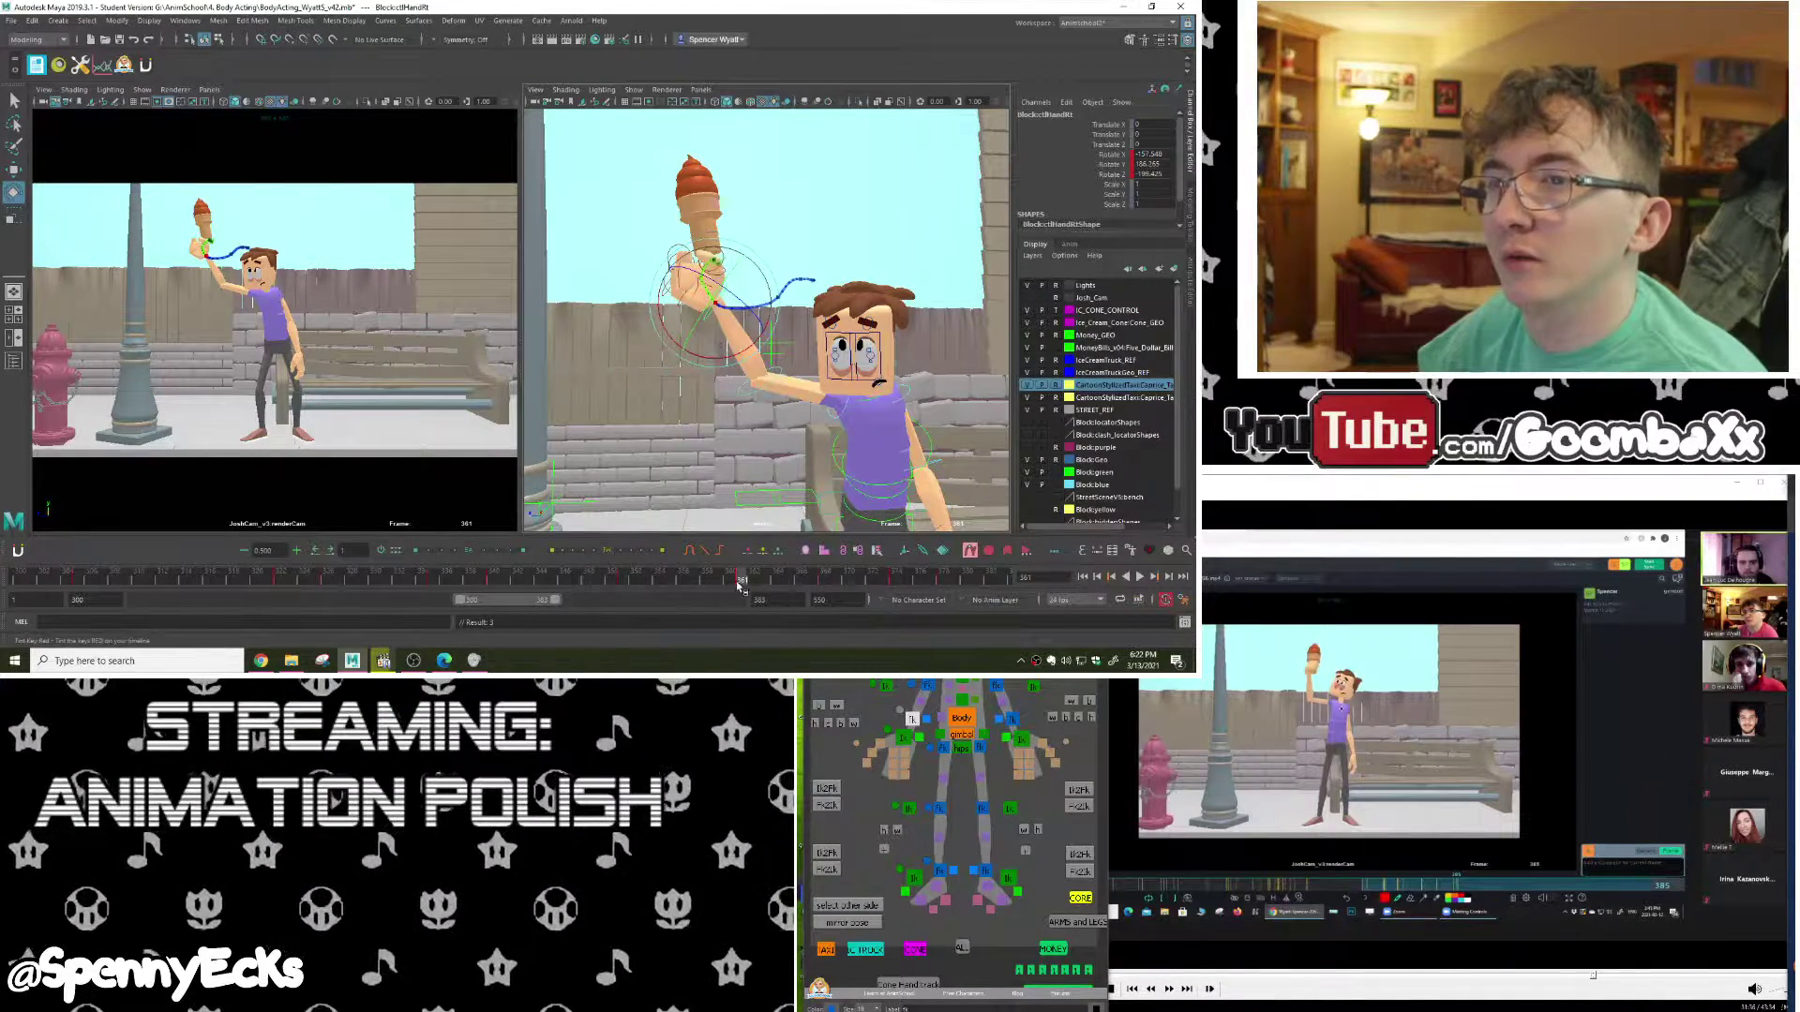
# Step: Reselect the right hand and cone and paste their Xform relationship on every frame of the swing through frame 383
pyautogui.click(901, 985)
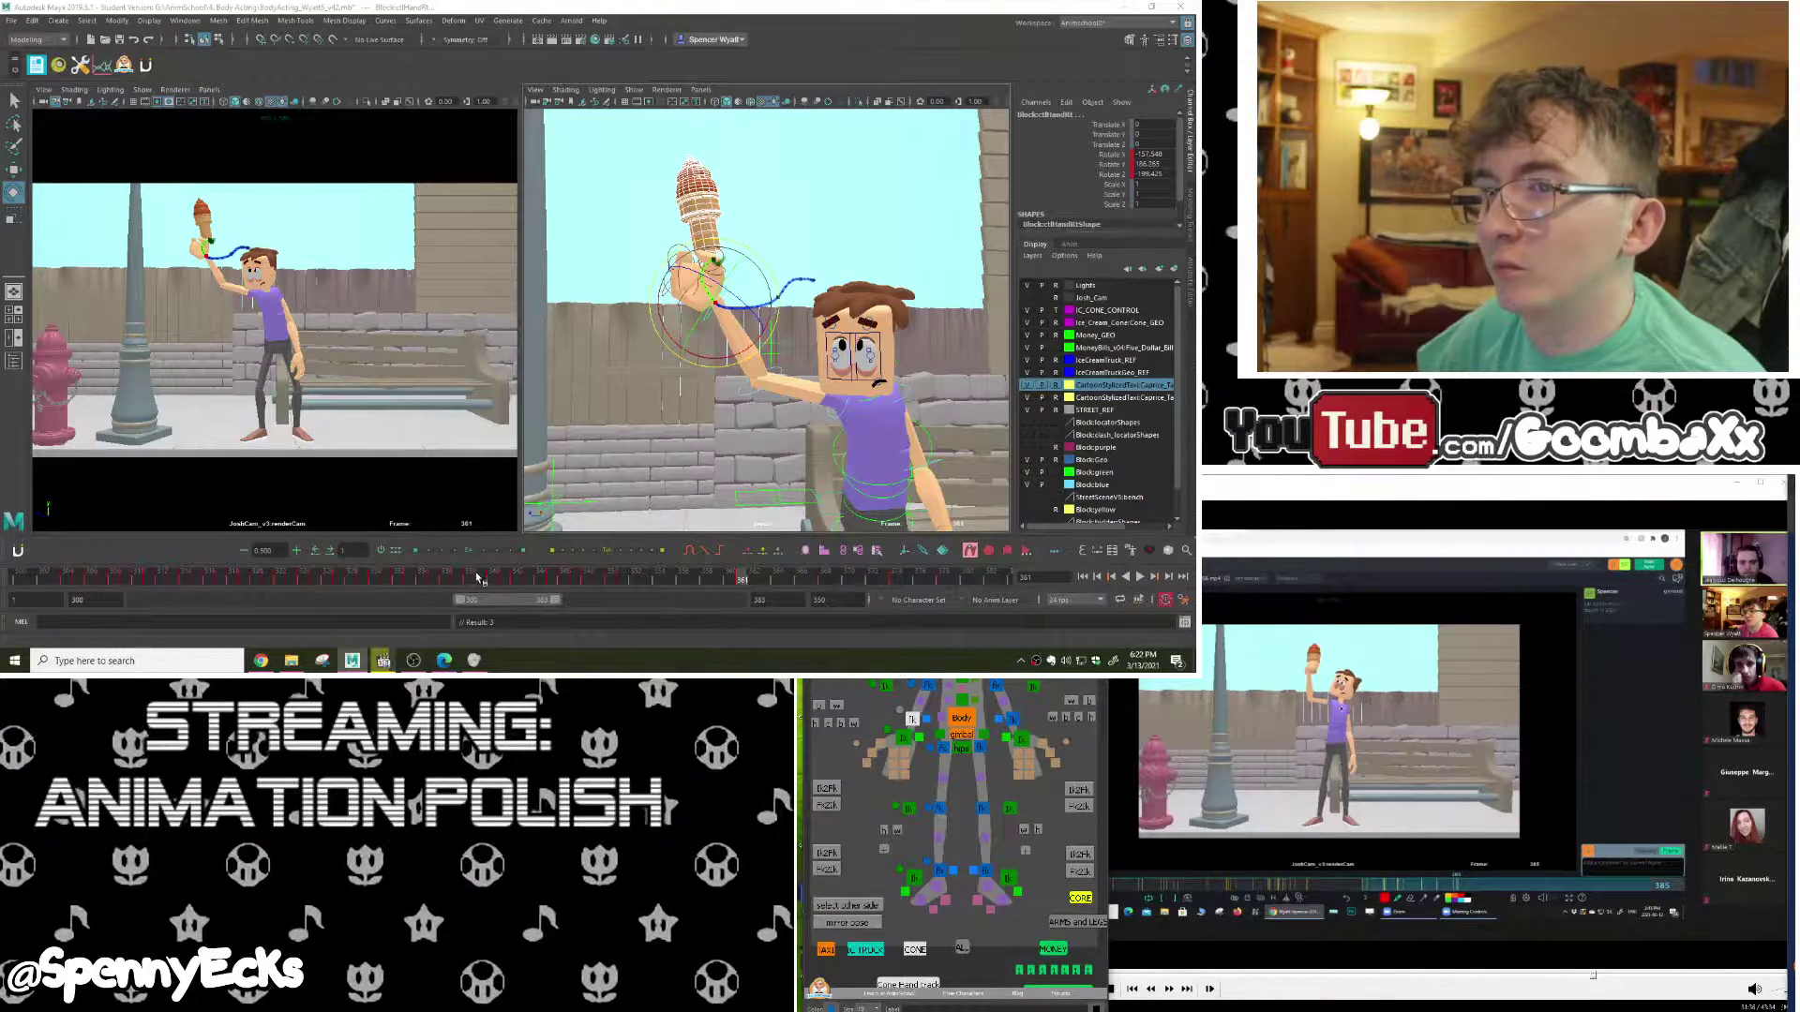
pyautogui.keyDown('shift'); pyautogui.moveTo(590, 582); pyautogui.dragTo(1028, 586); pyautogui.keyUp('shift')
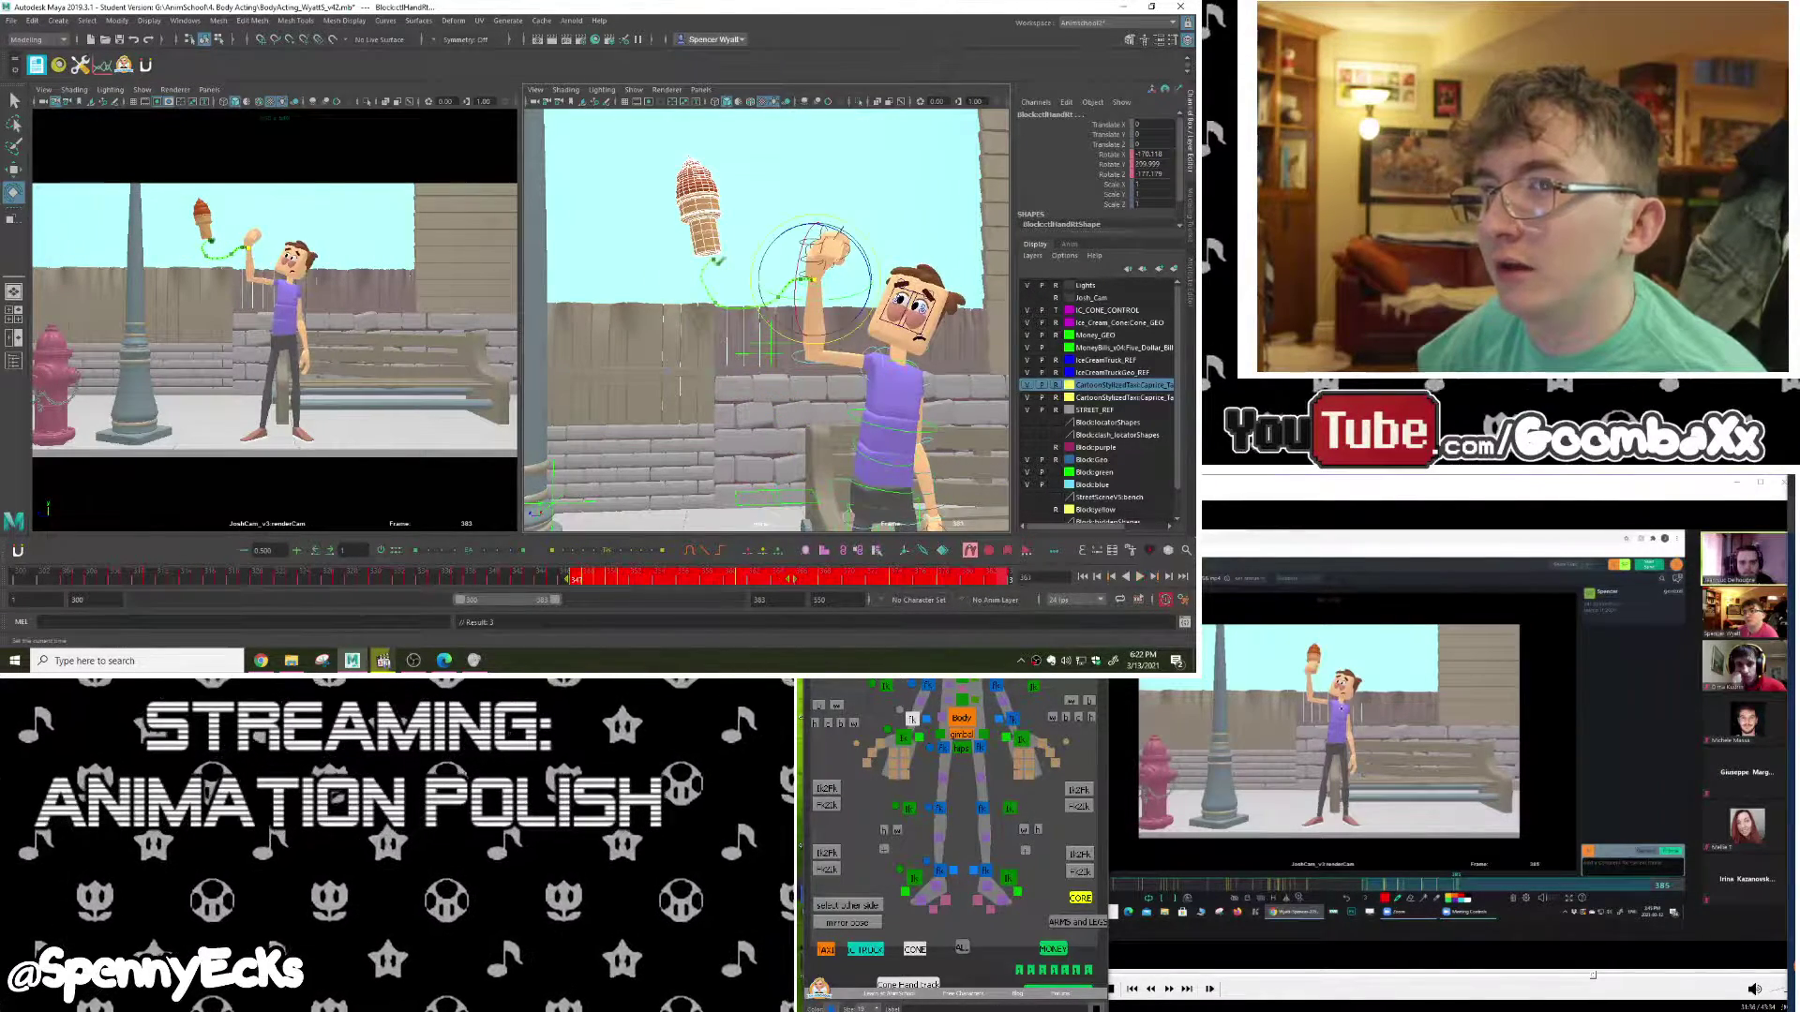
pyautogui.click(497, 580)
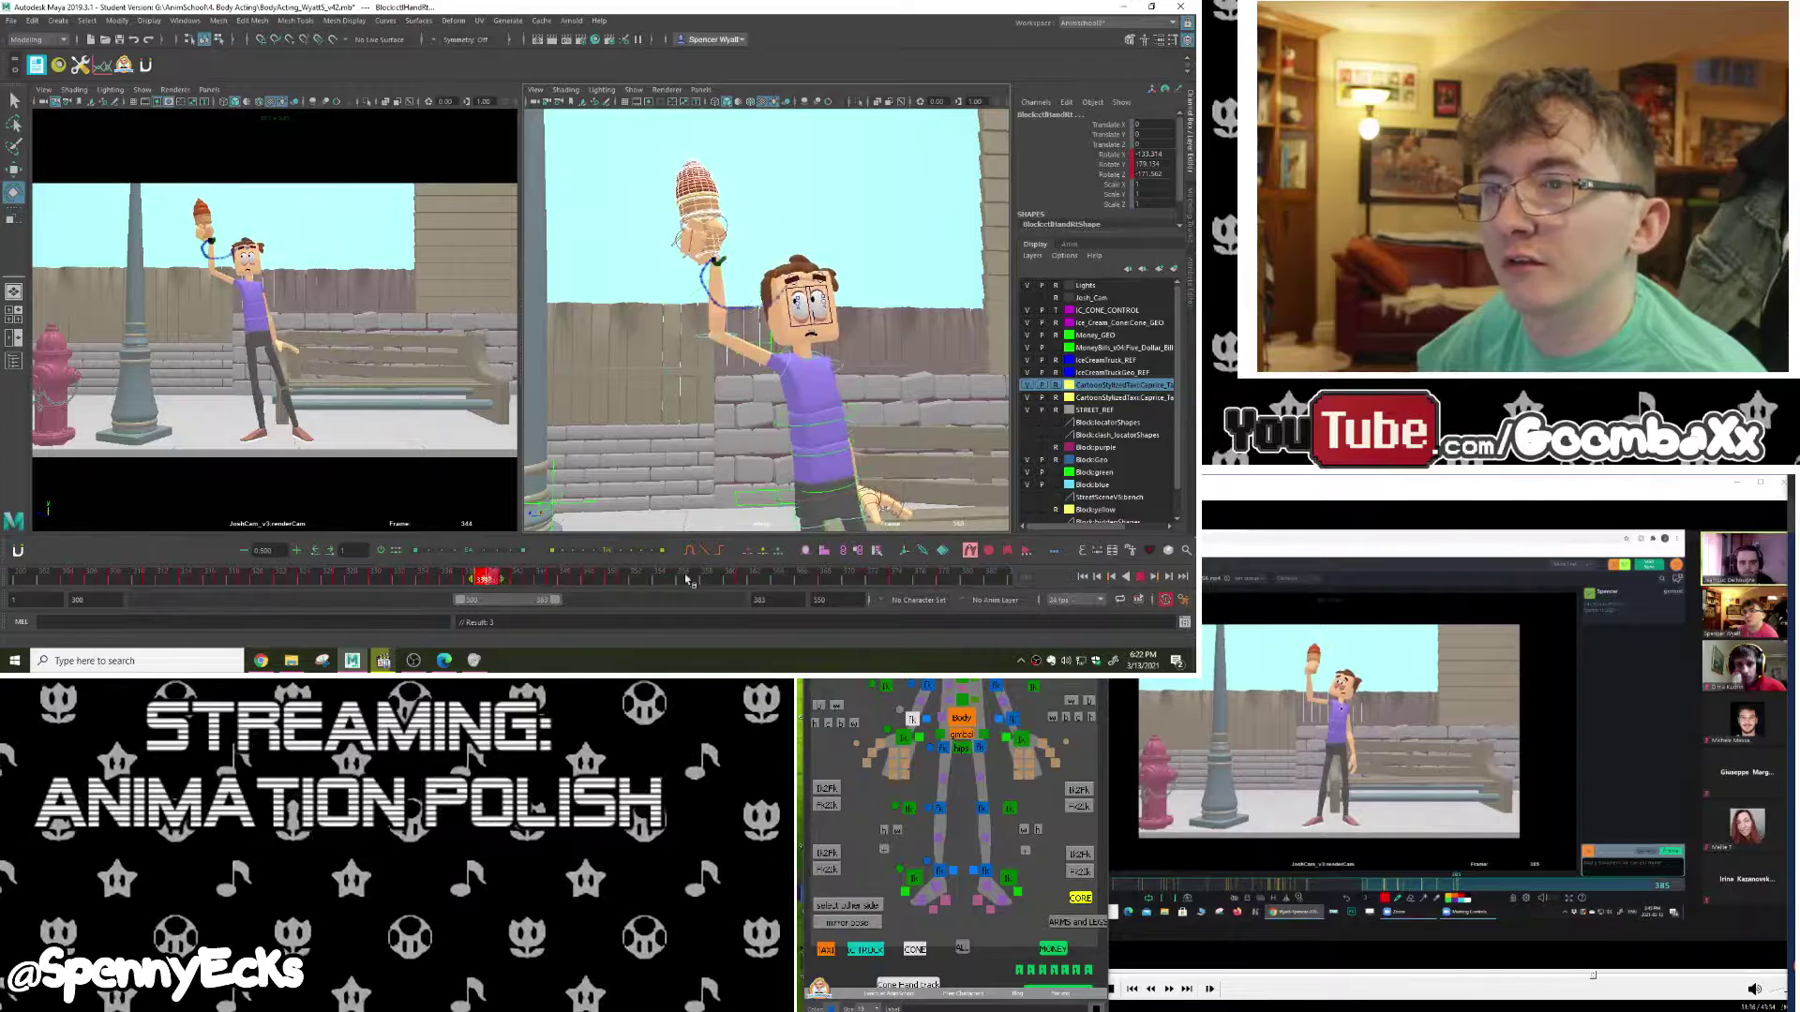
pyautogui.keyDown('shift'); pyautogui.moveTo(498, 580); pyautogui.dragTo(1017, 579); pyautogui.keyUp('shift')
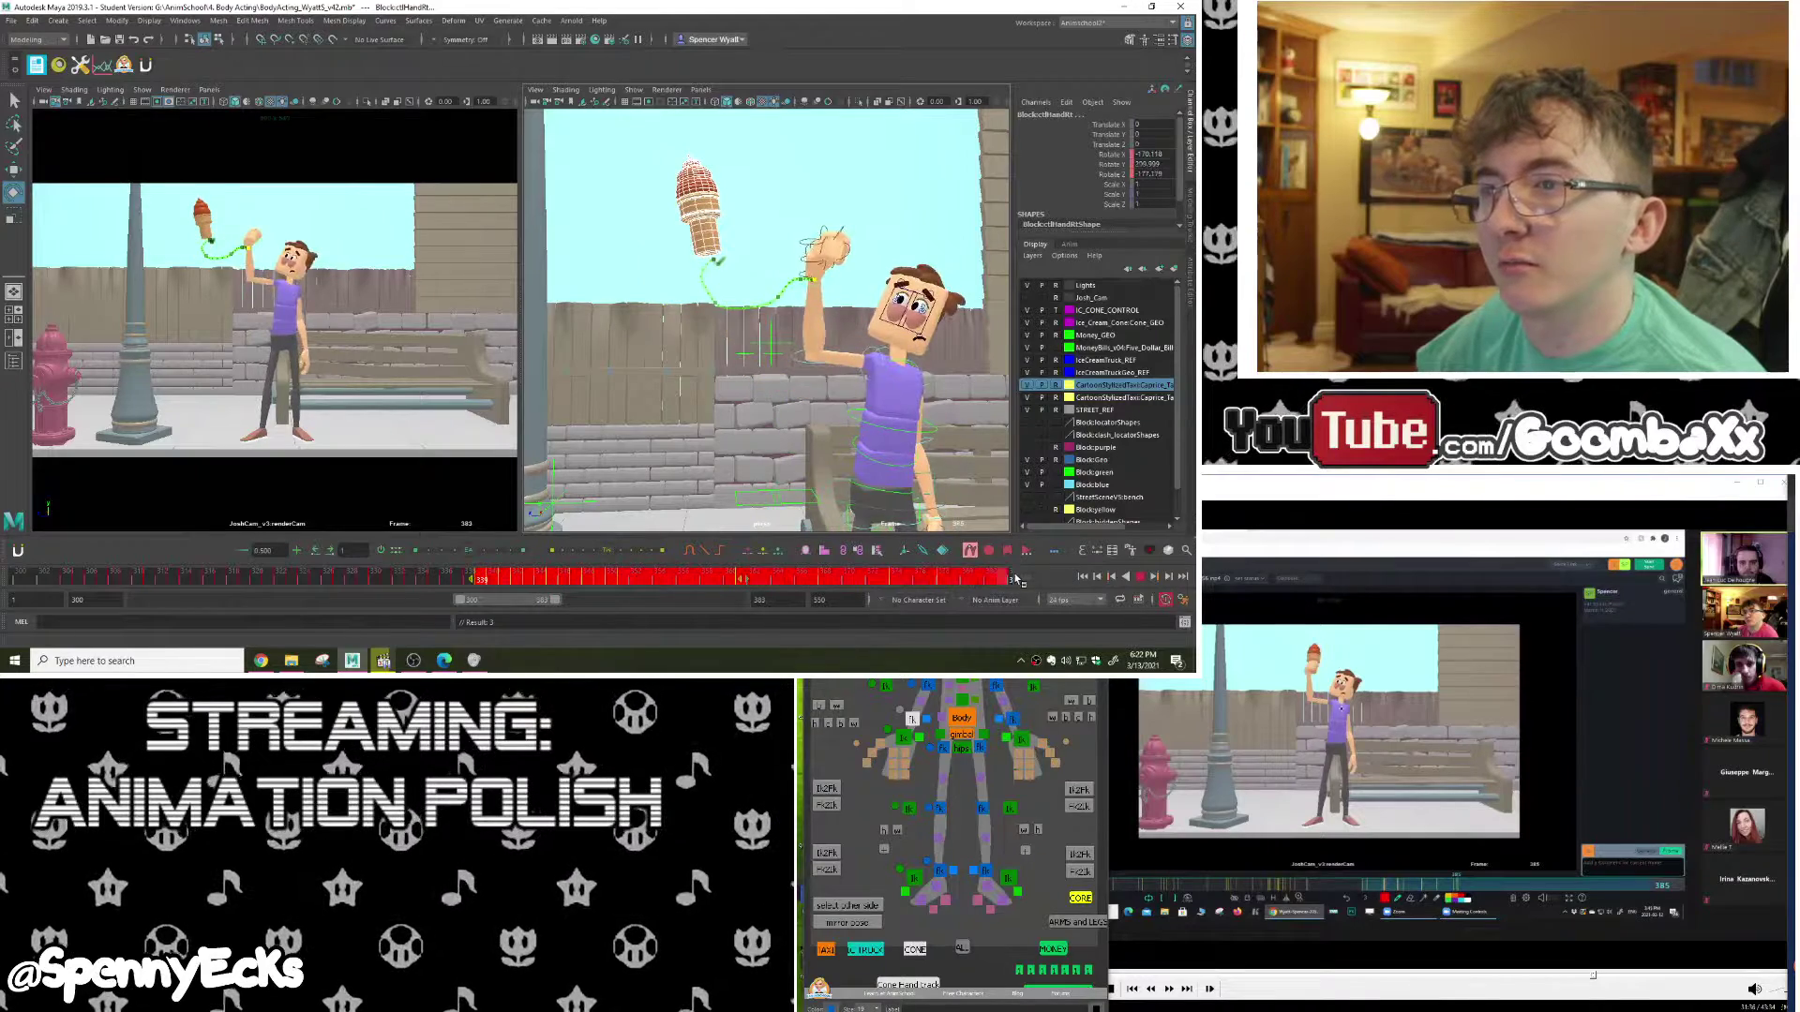
pyautogui.rightClick(857, 551)
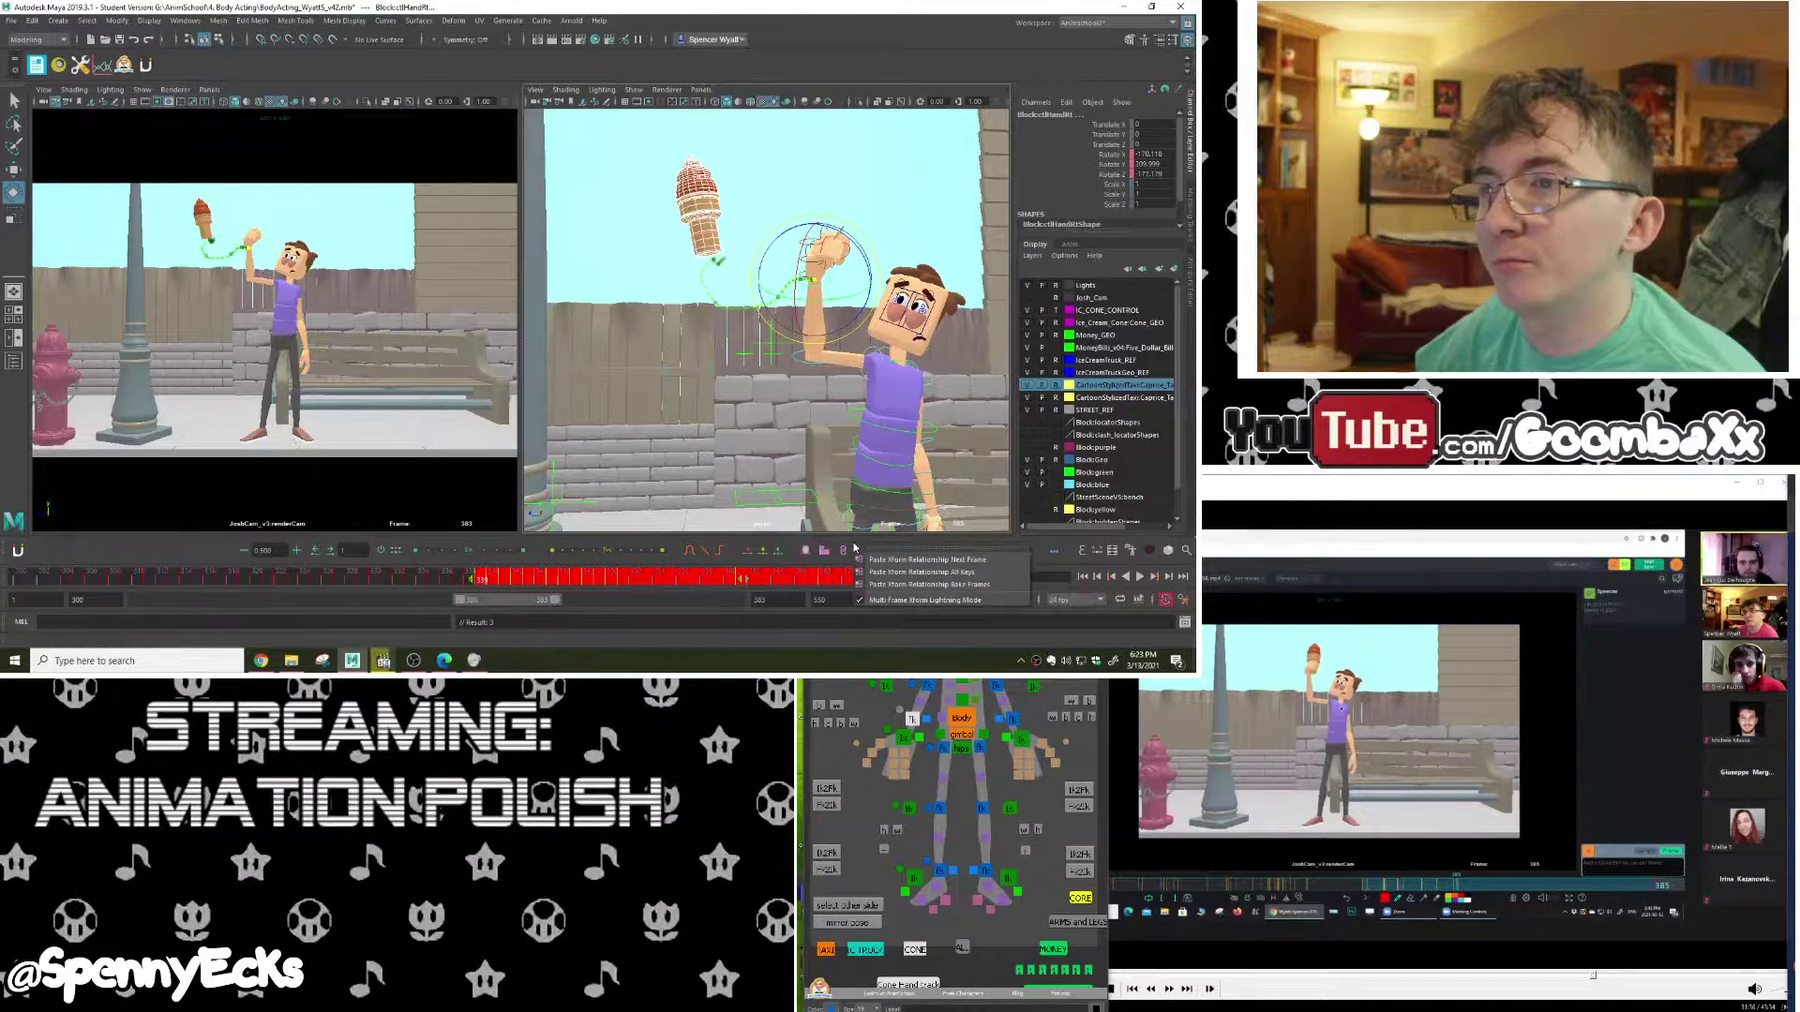
pyautogui.click(967, 585)
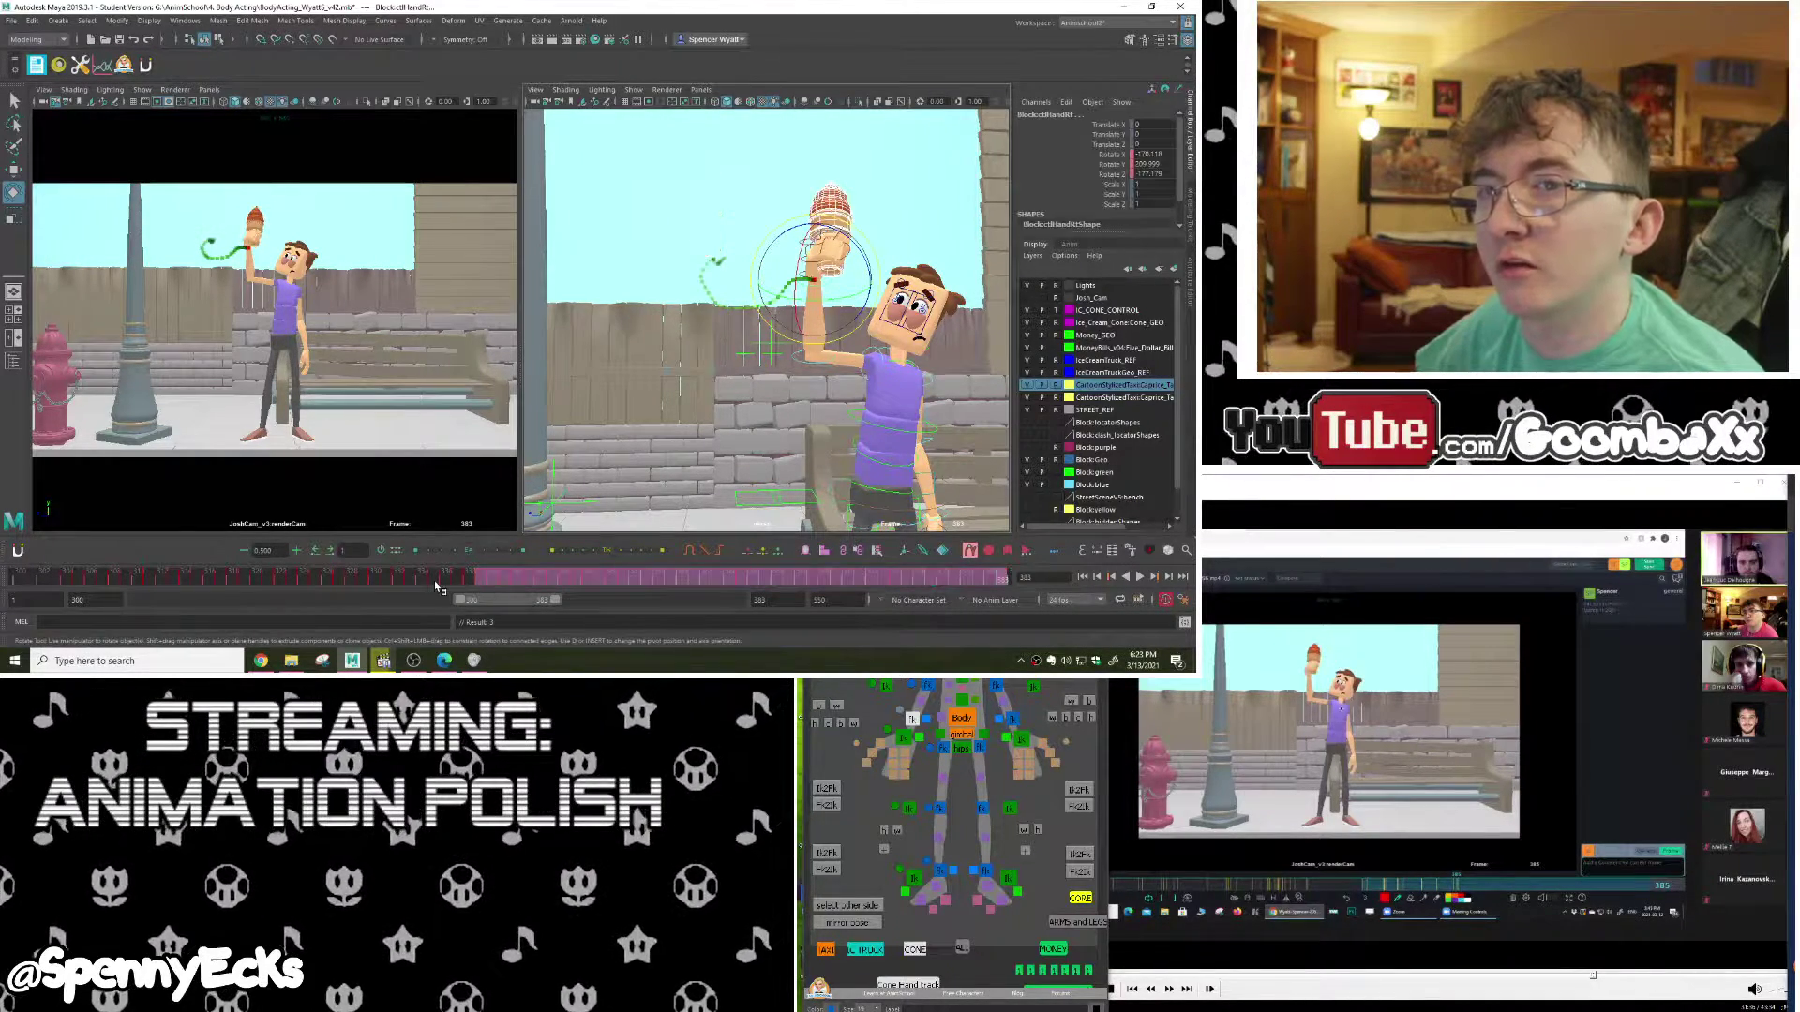
# Step: Play and scrub the swing around frame 361 to check how the cone follows the right hand
pyautogui.moveTo(631, 569)
pyautogui.mouseDown()
pyautogui.moveTo(806, 583)
pyautogui.moveTo(550, 589)
pyautogui.moveTo(680, 598)
pyautogui.mouseUp()
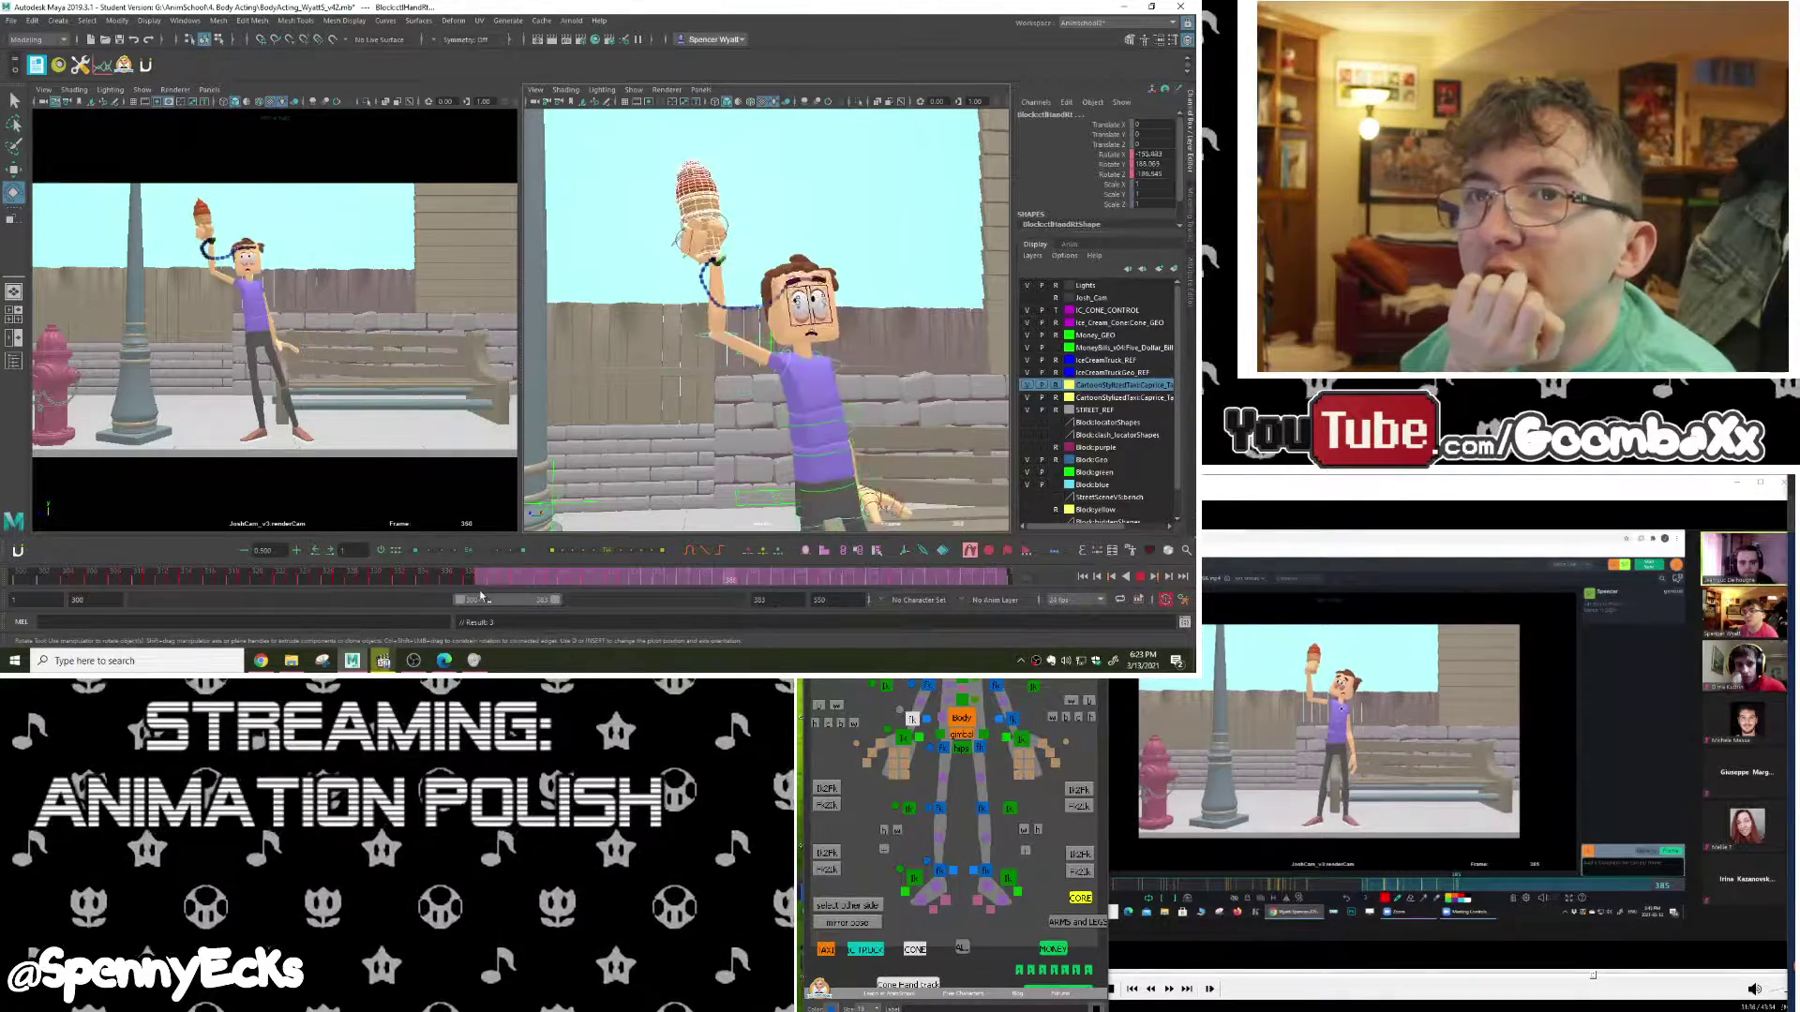
pyautogui.press('Escape')
pyautogui.click(1140, 577)
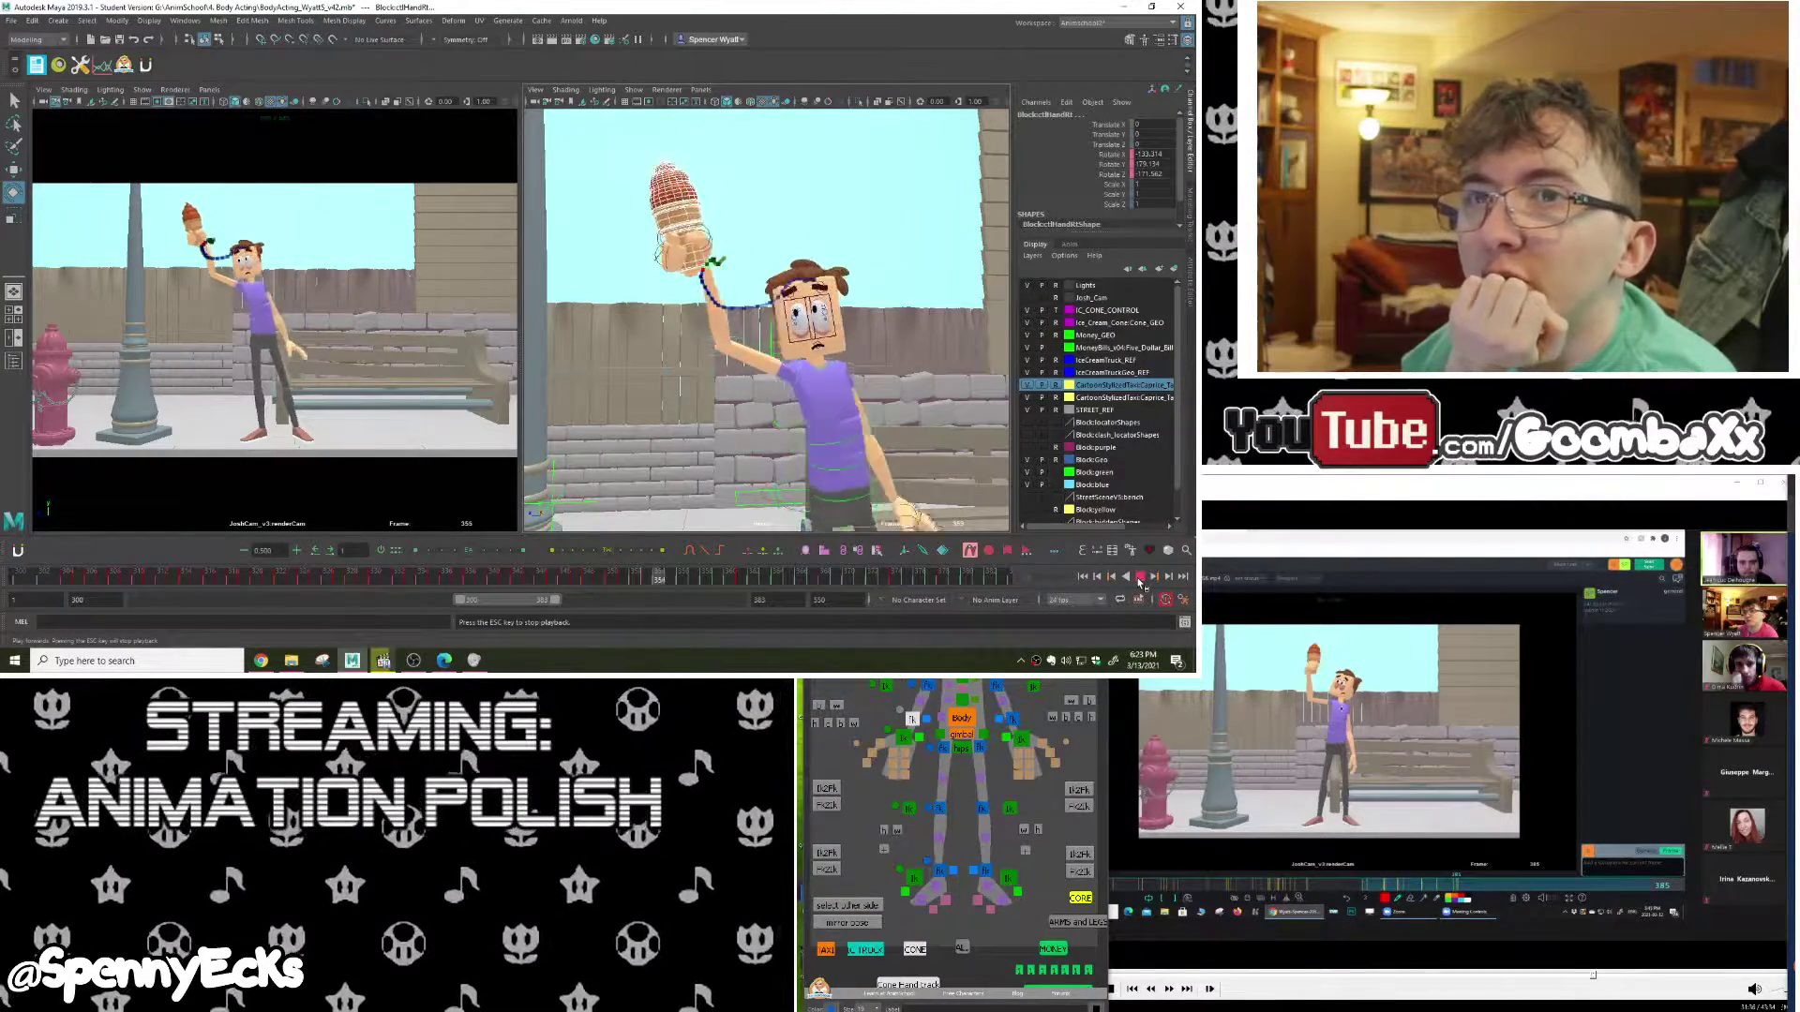
pyautogui.click(1140, 577)
pyautogui.hotkey('alt', 'v')
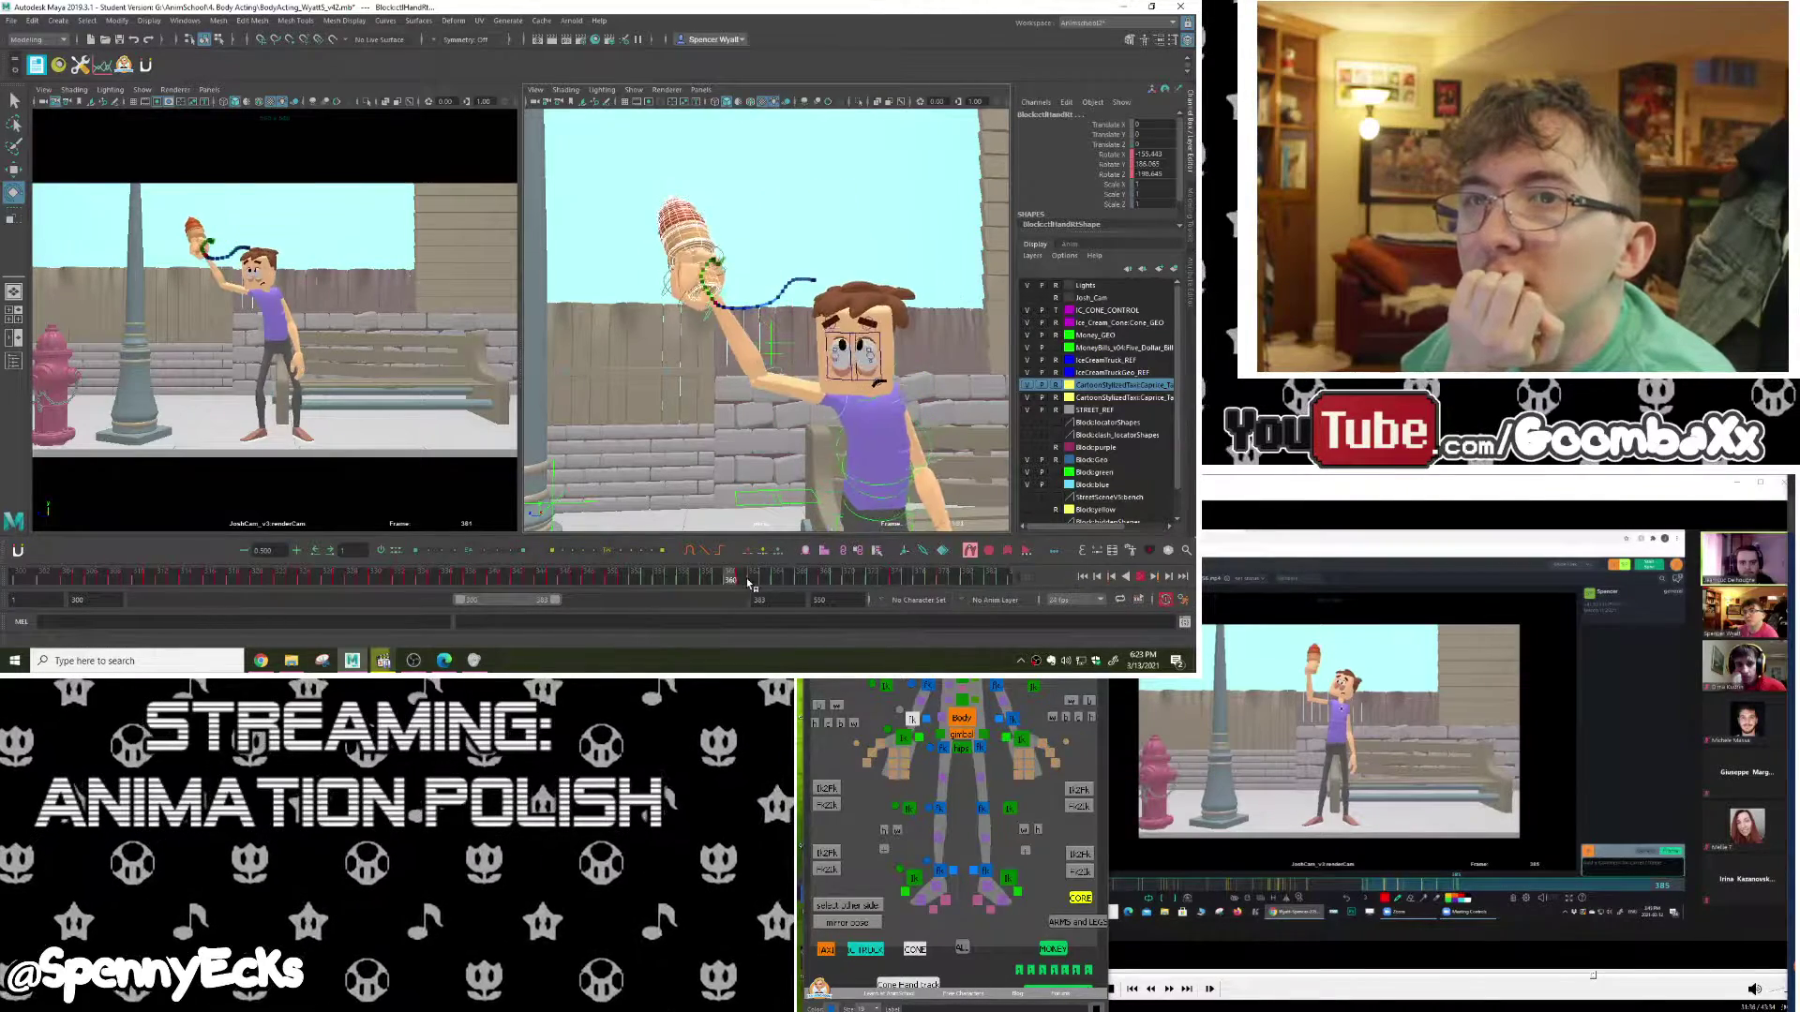
pyautogui.moveTo(750, 583); pyautogui.dragTo(802, 589)
# Step: Refine the right hand's rotation at frame 361 with the cone attached, checking the lead-in frames and keying the pose
pyautogui.click(747, 581)
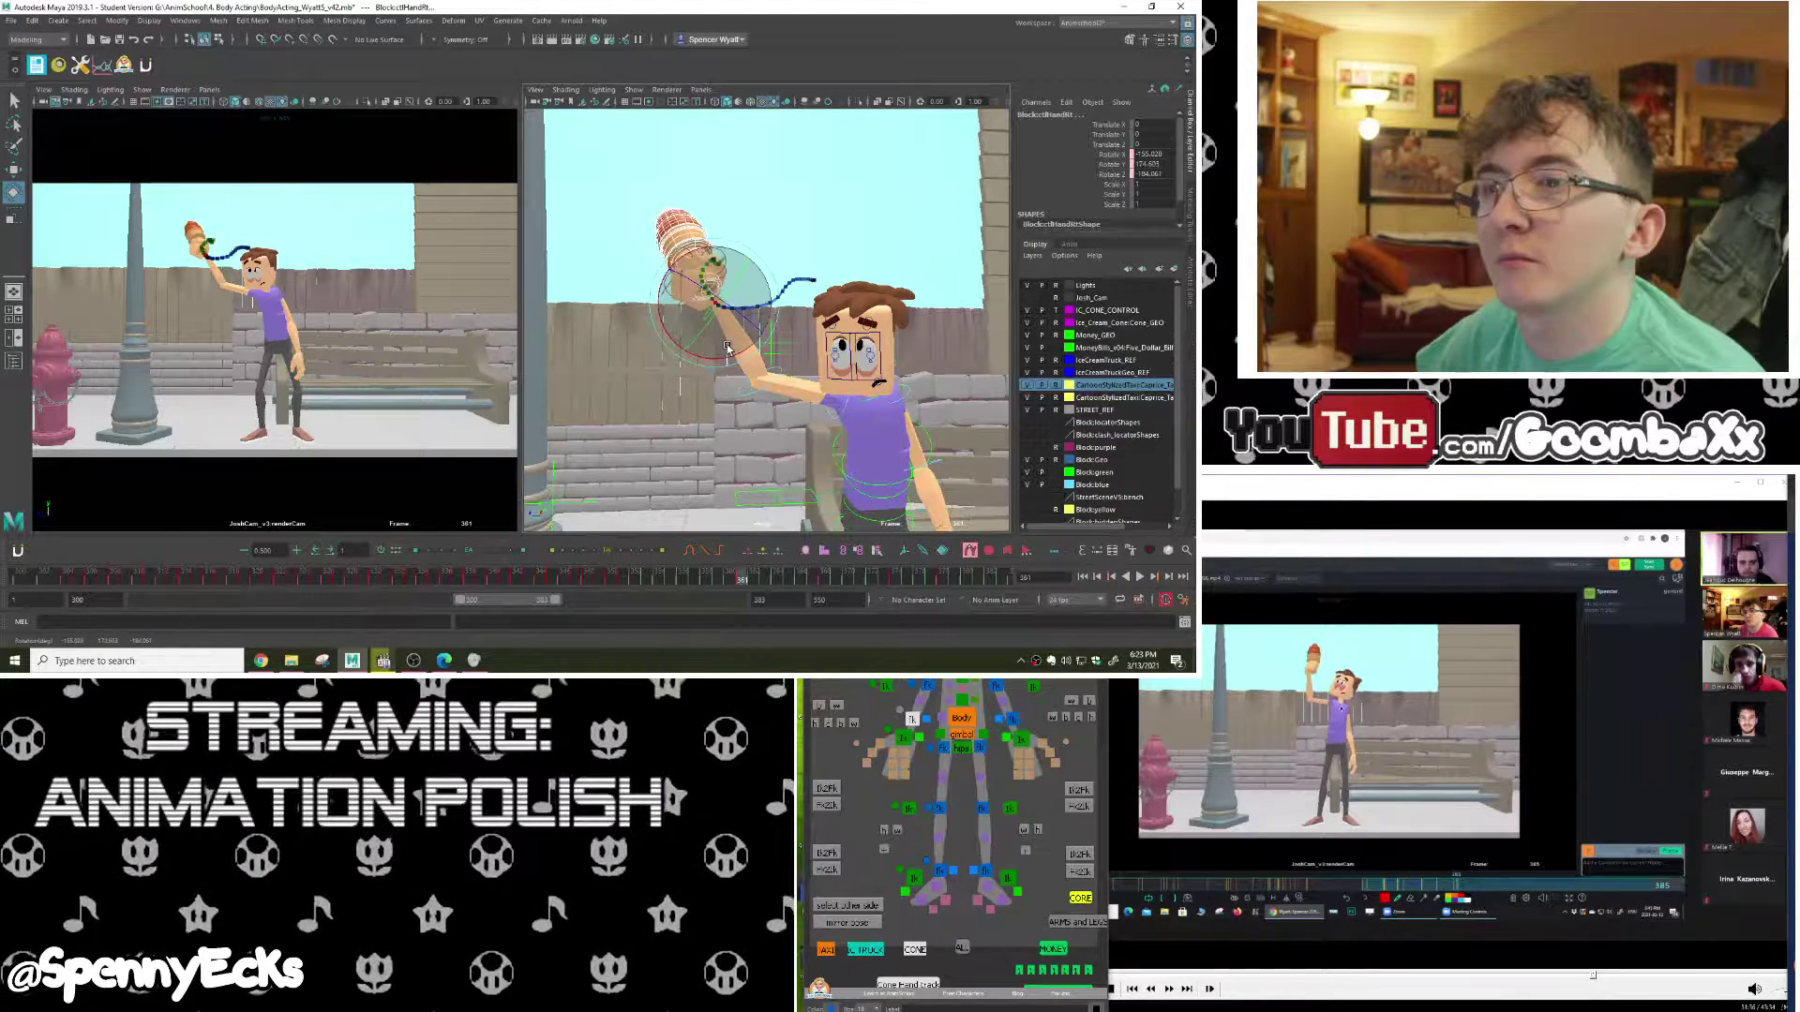
pyautogui.moveTo(727, 347); pyautogui.dragTo(736, 354)
pyautogui.press('s')
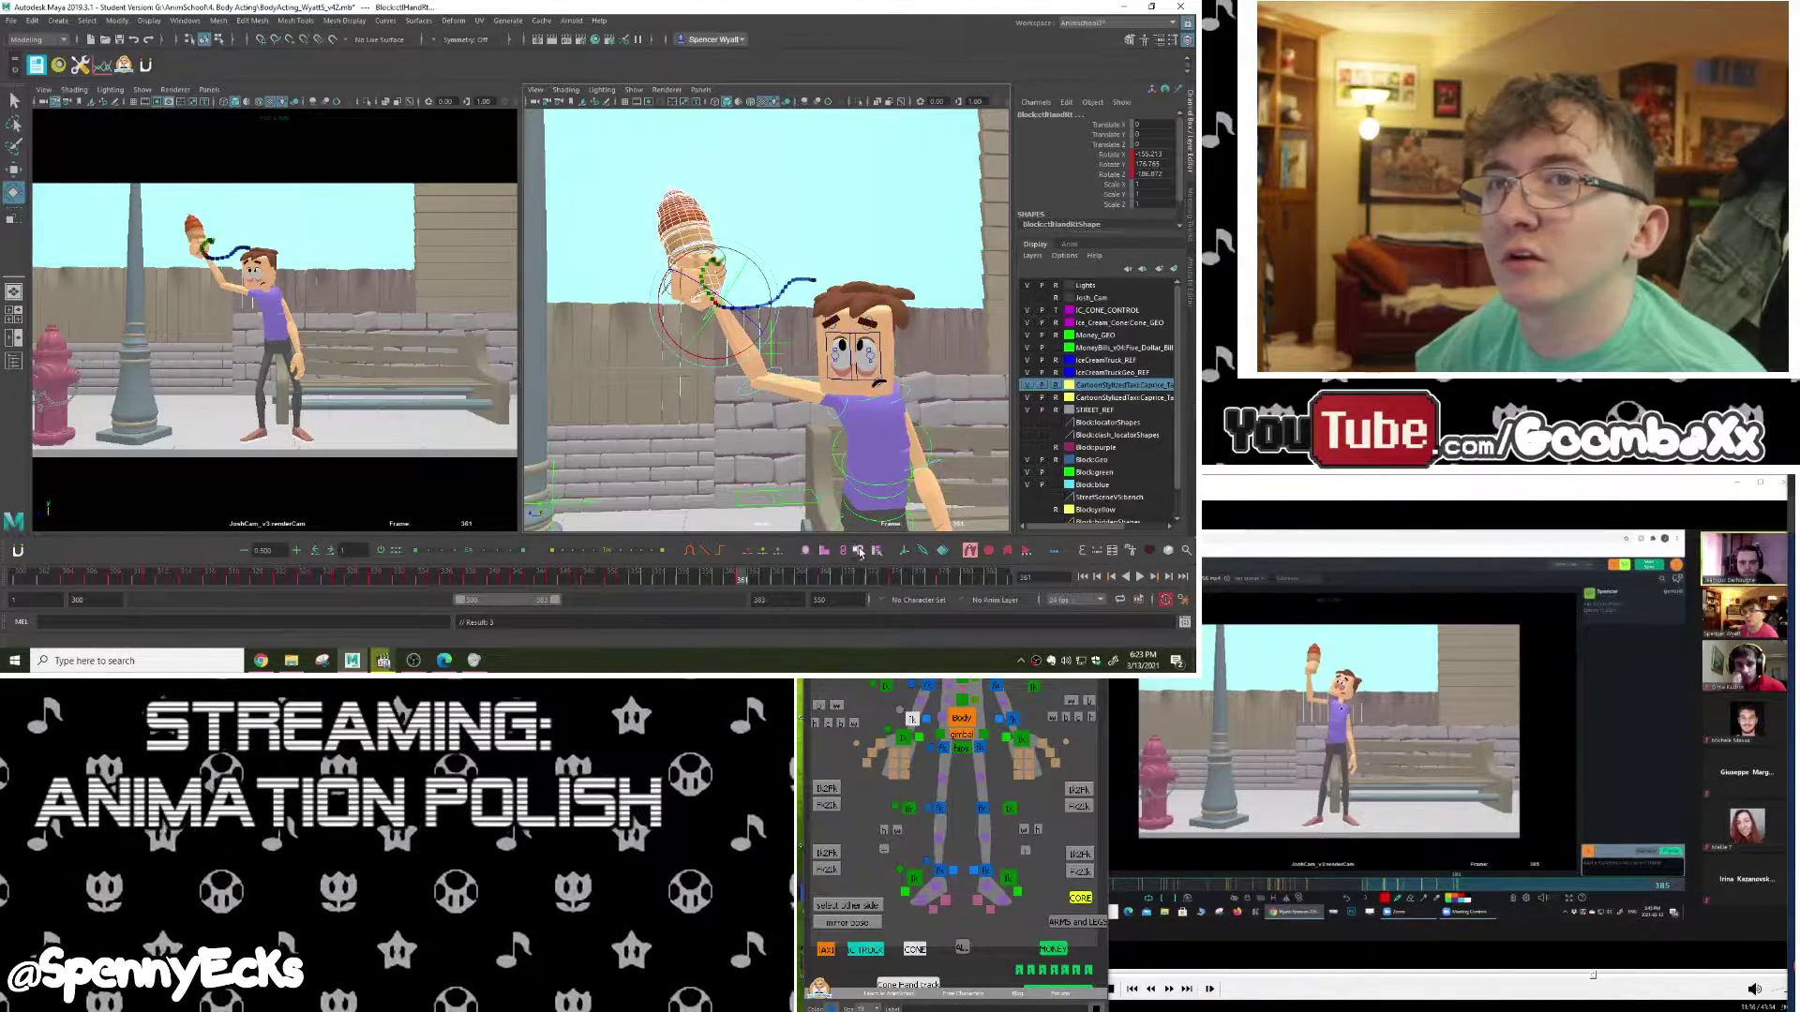
pyautogui.moveTo(511, 578); pyautogui.dragTo(667, 578)
pyautogui.click(746, 579)
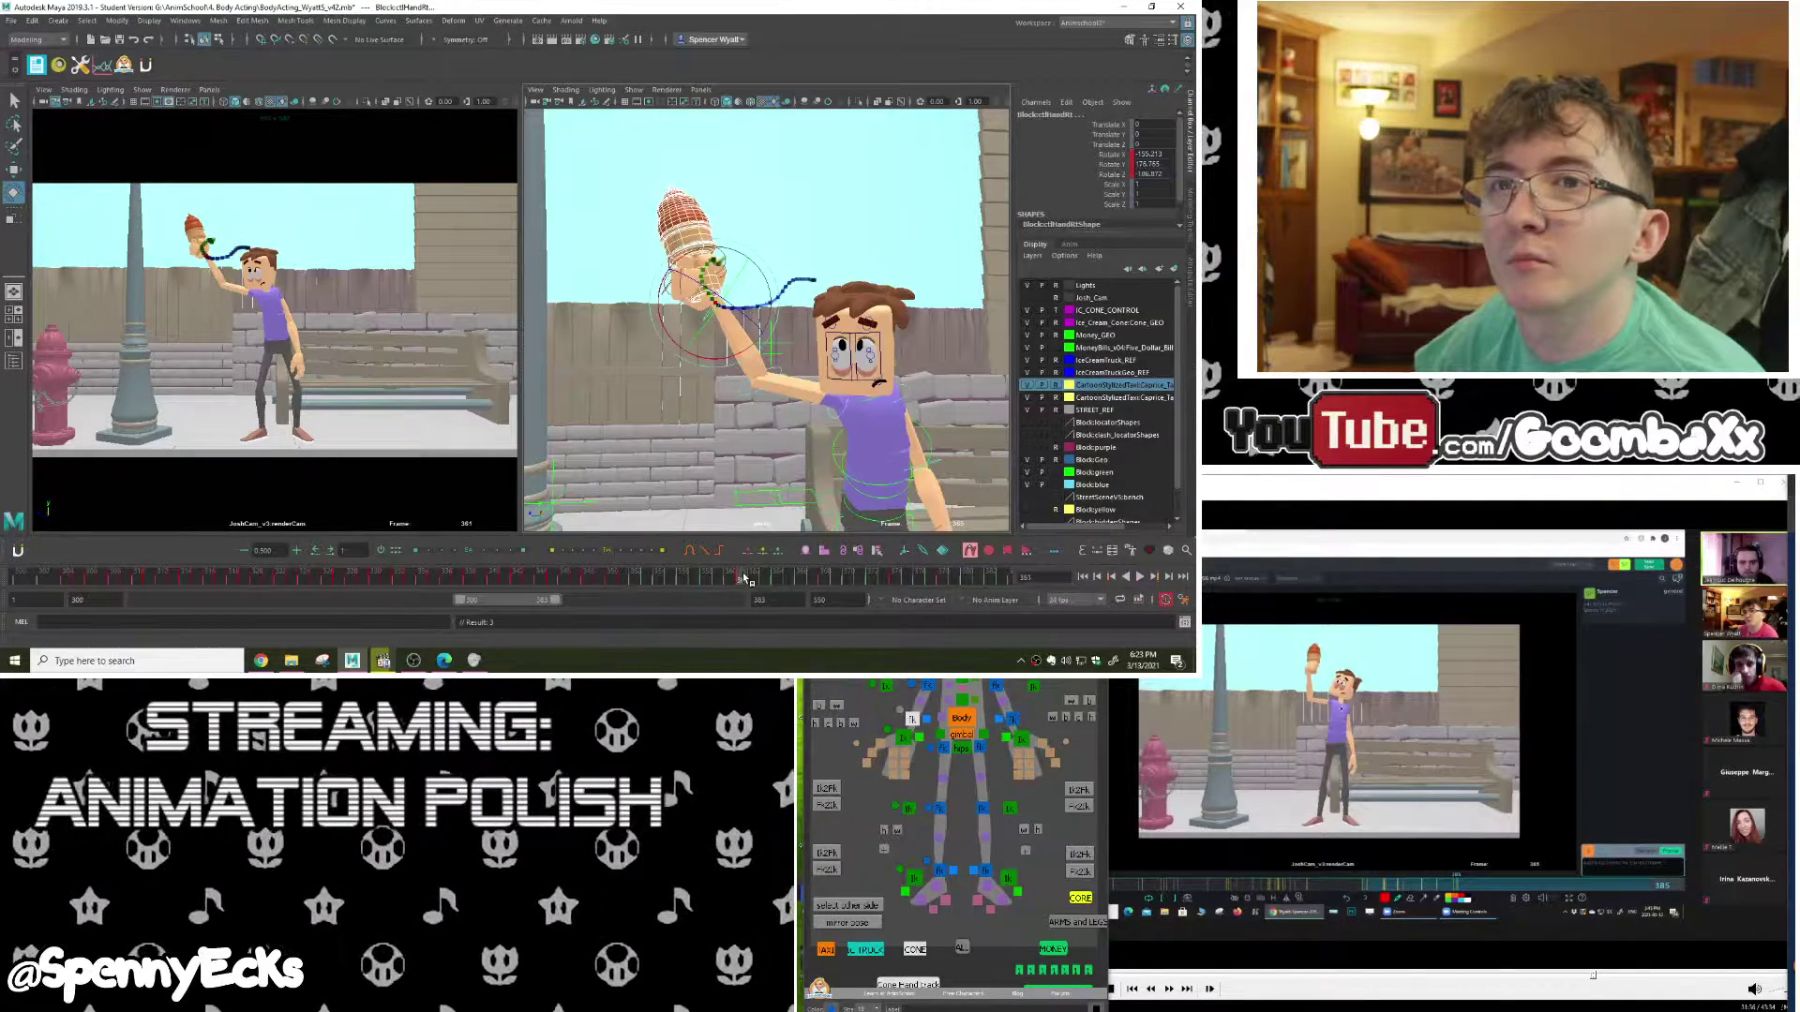
pyautogui.moveTo(727, 341); pyautogui.dragTo(728, 343)
pyautogui.press('s')
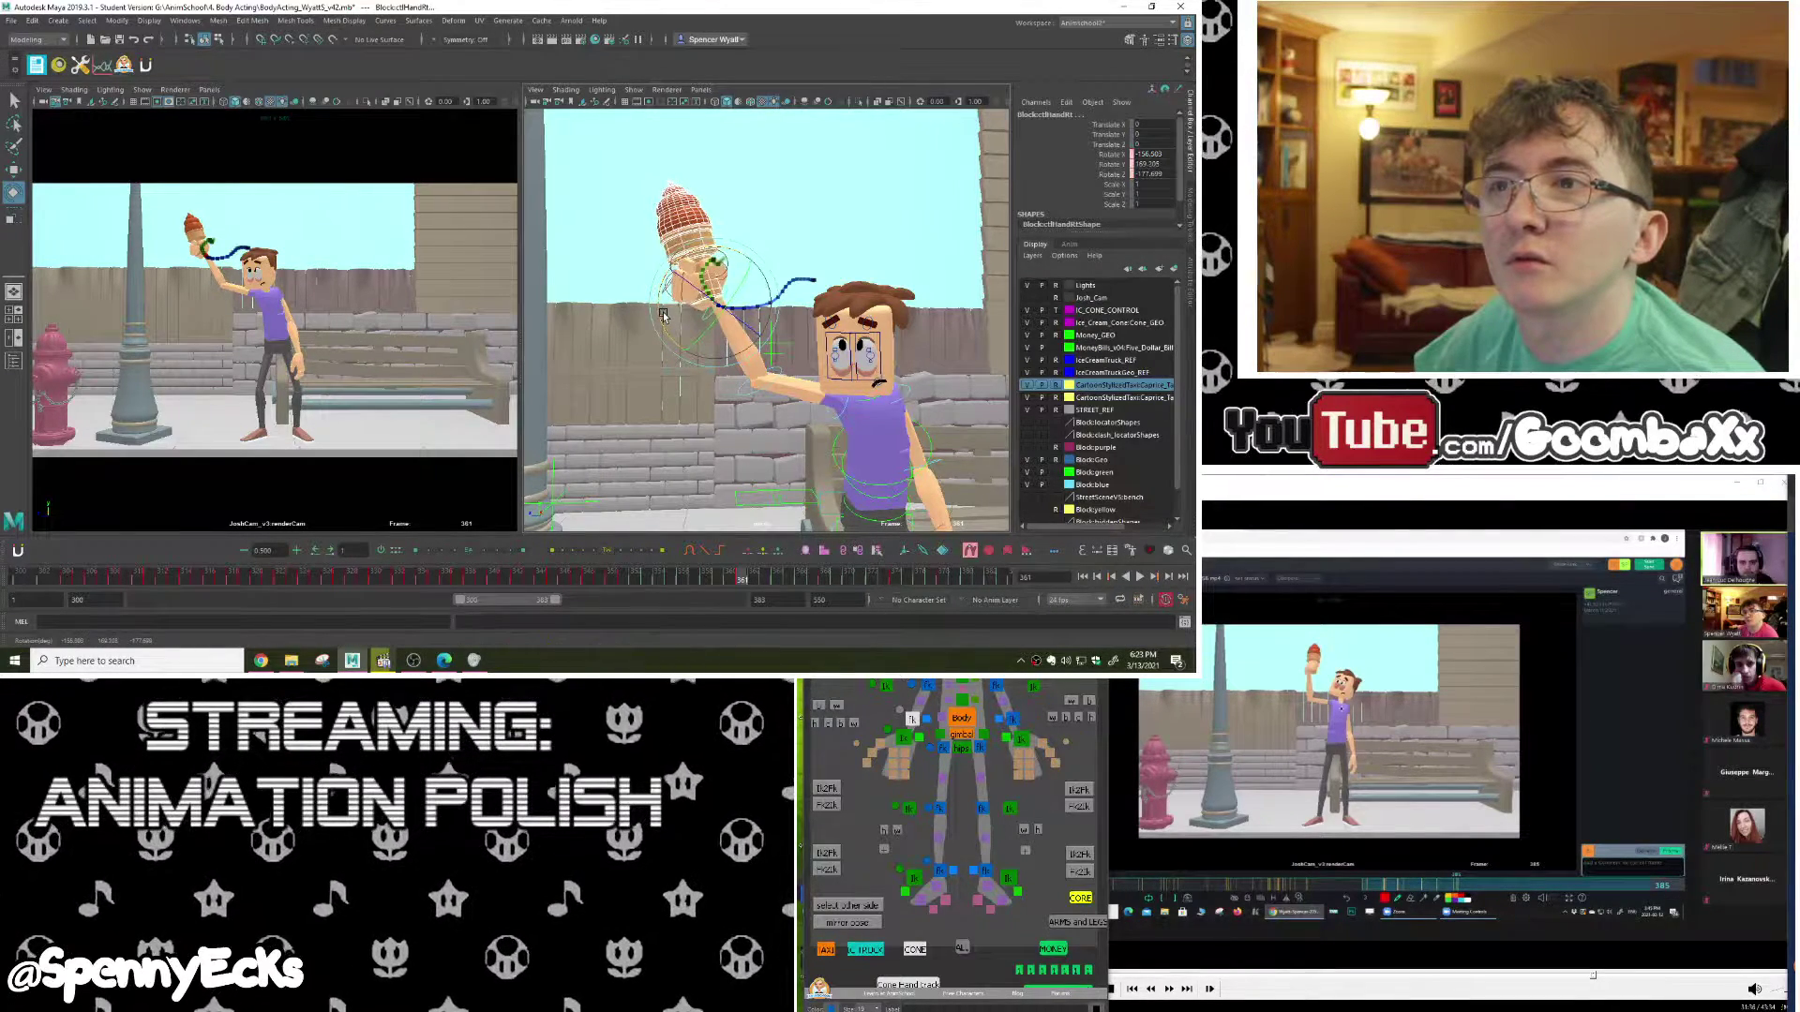
# Step: Play the swing, paste the right hand and cone's Xform relationship on every frame through 383, and scrub to check the motion
pyautogui.click(492, 576)
pyautogui.hotkey('alt', 'v')
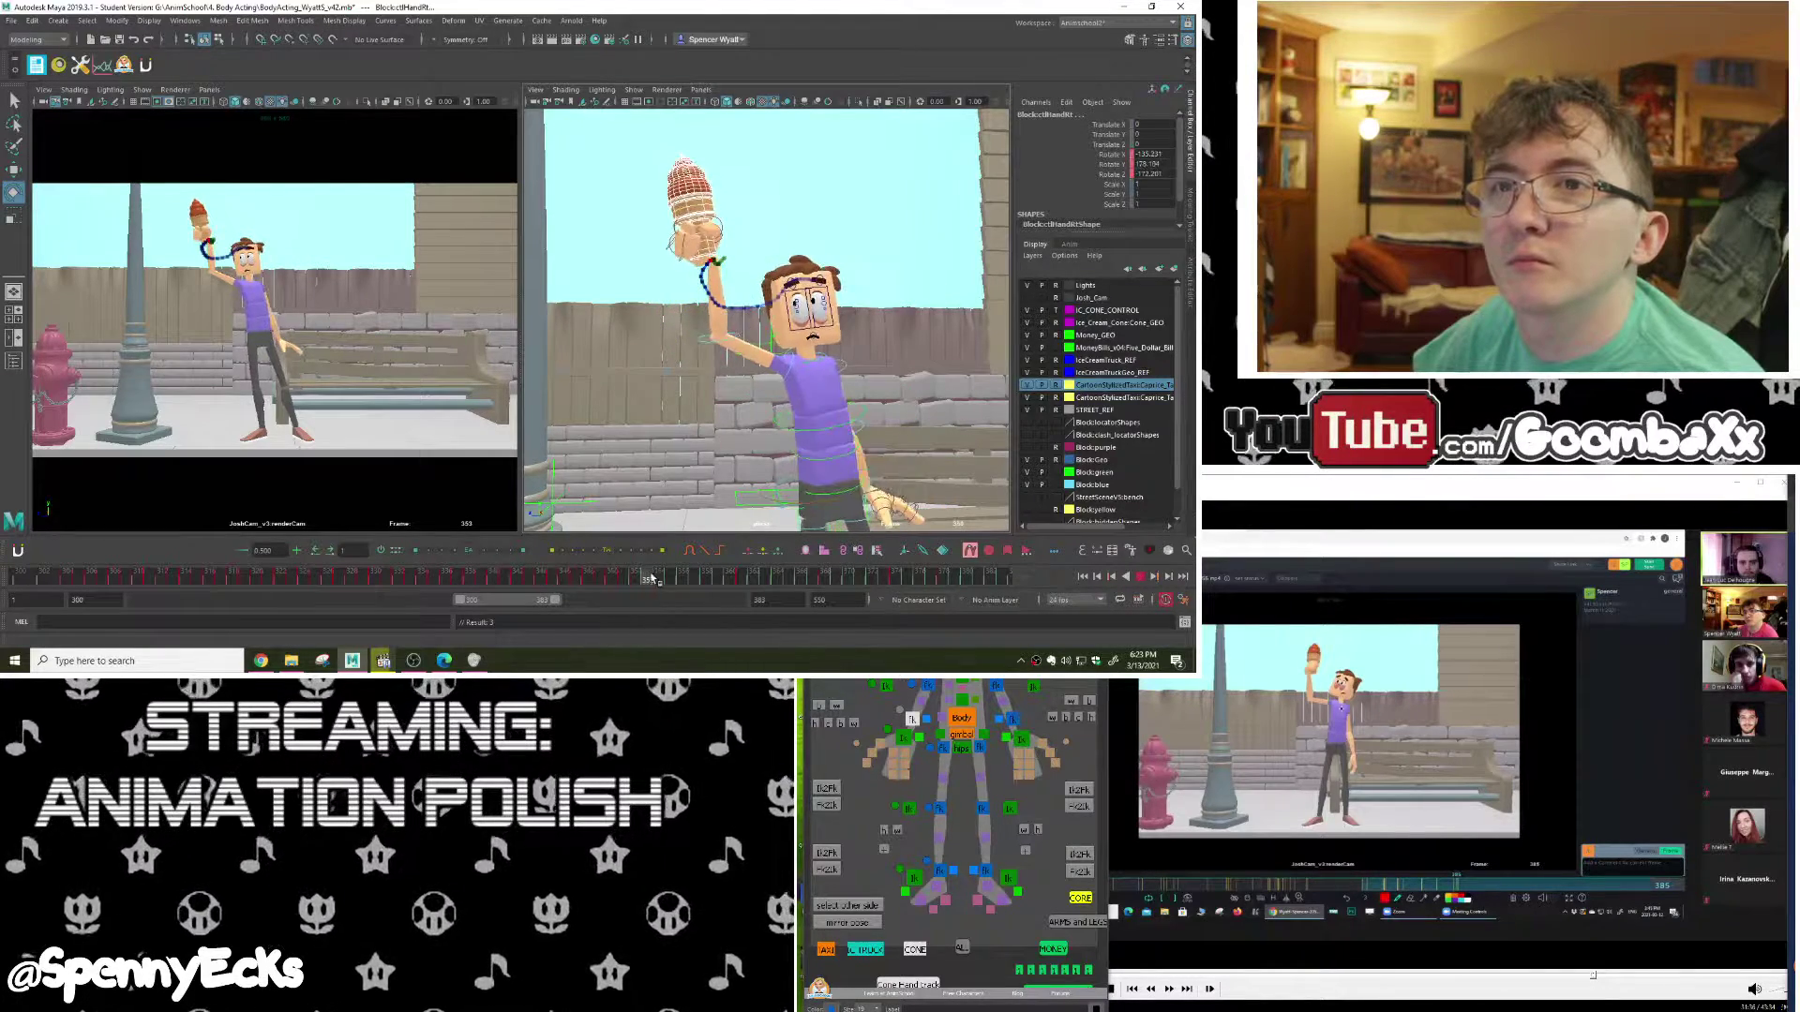
pyautogui.moveTo(698, 580); pyautogui.dragTo(1038, 577)
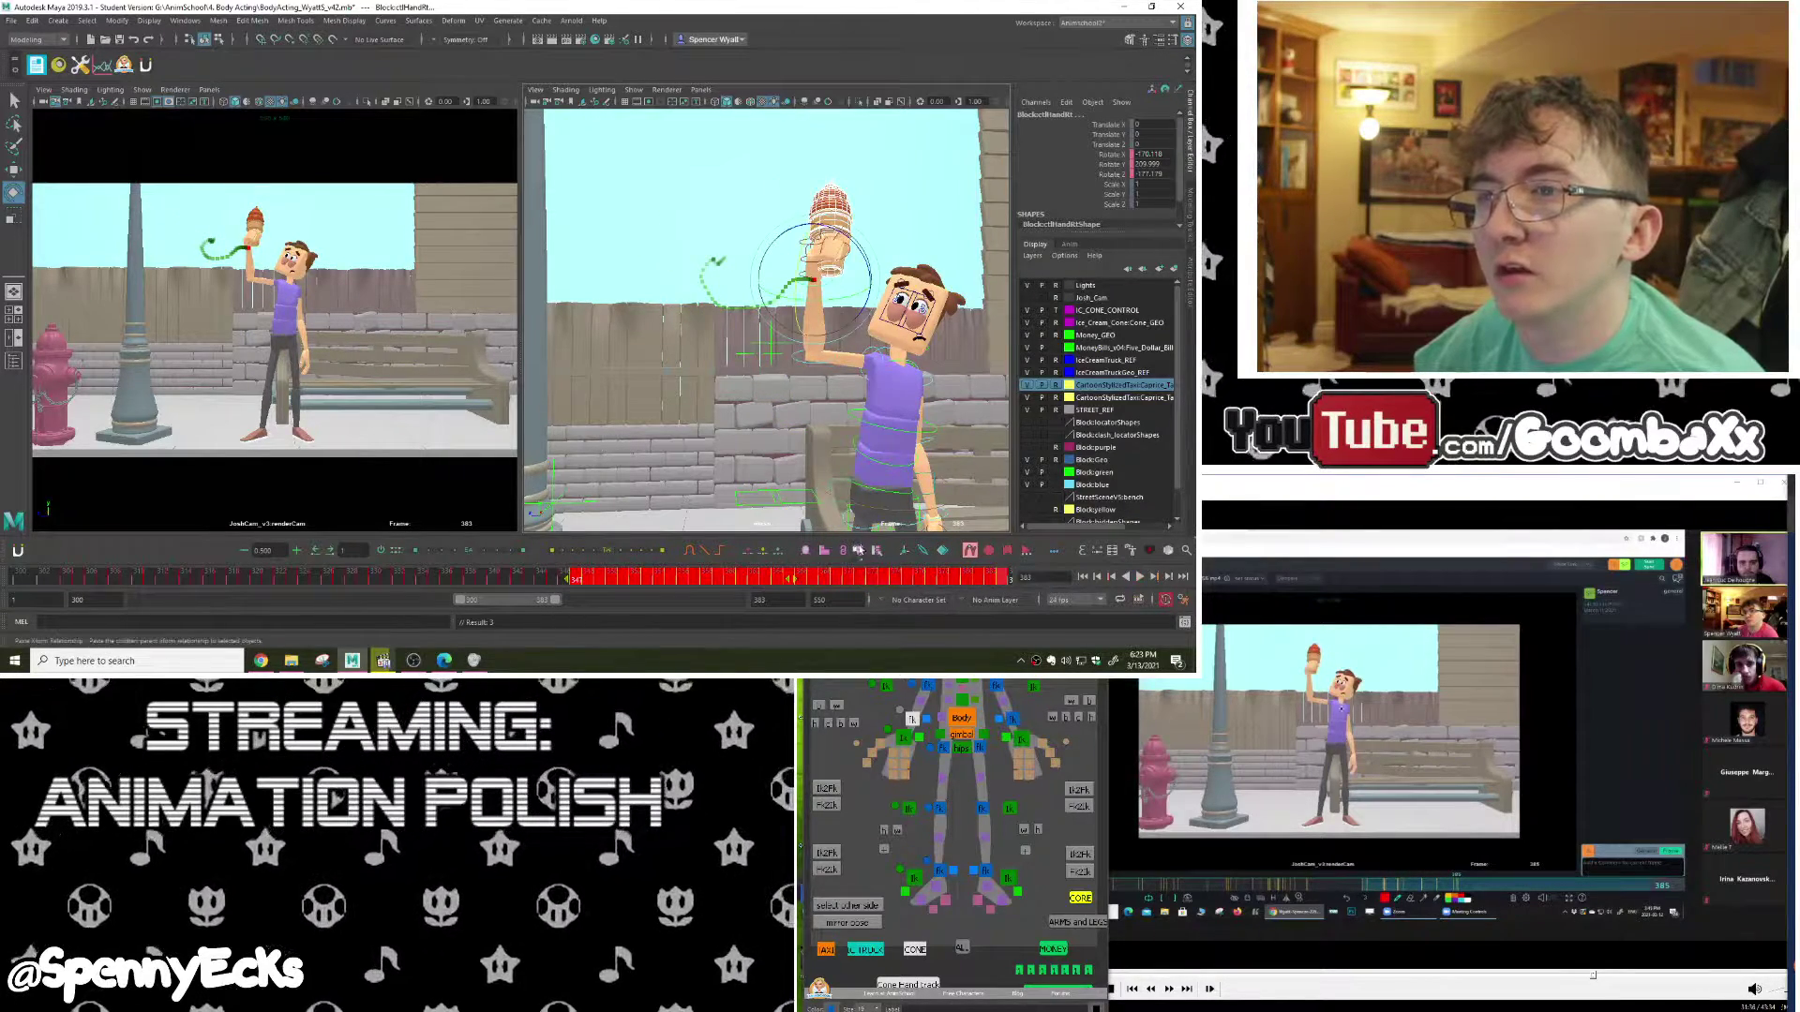
pyautogui.click(859, 552)
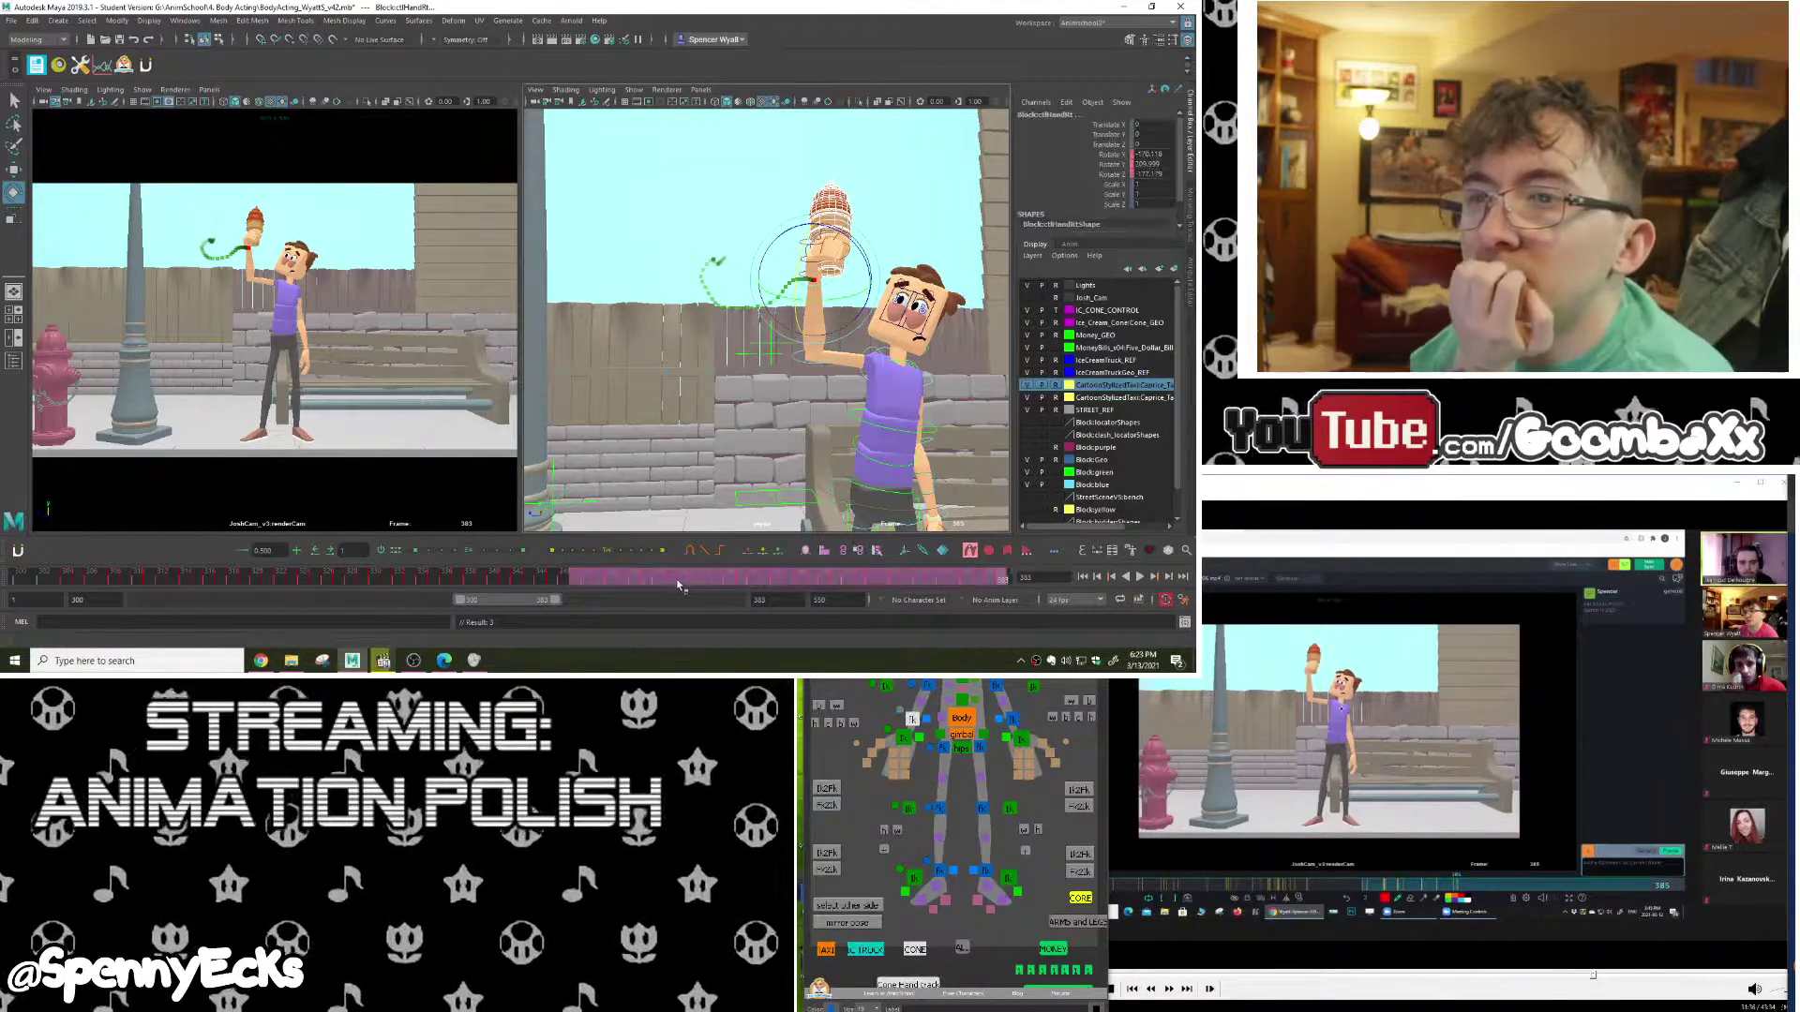
pyautogui.click(649, 576)
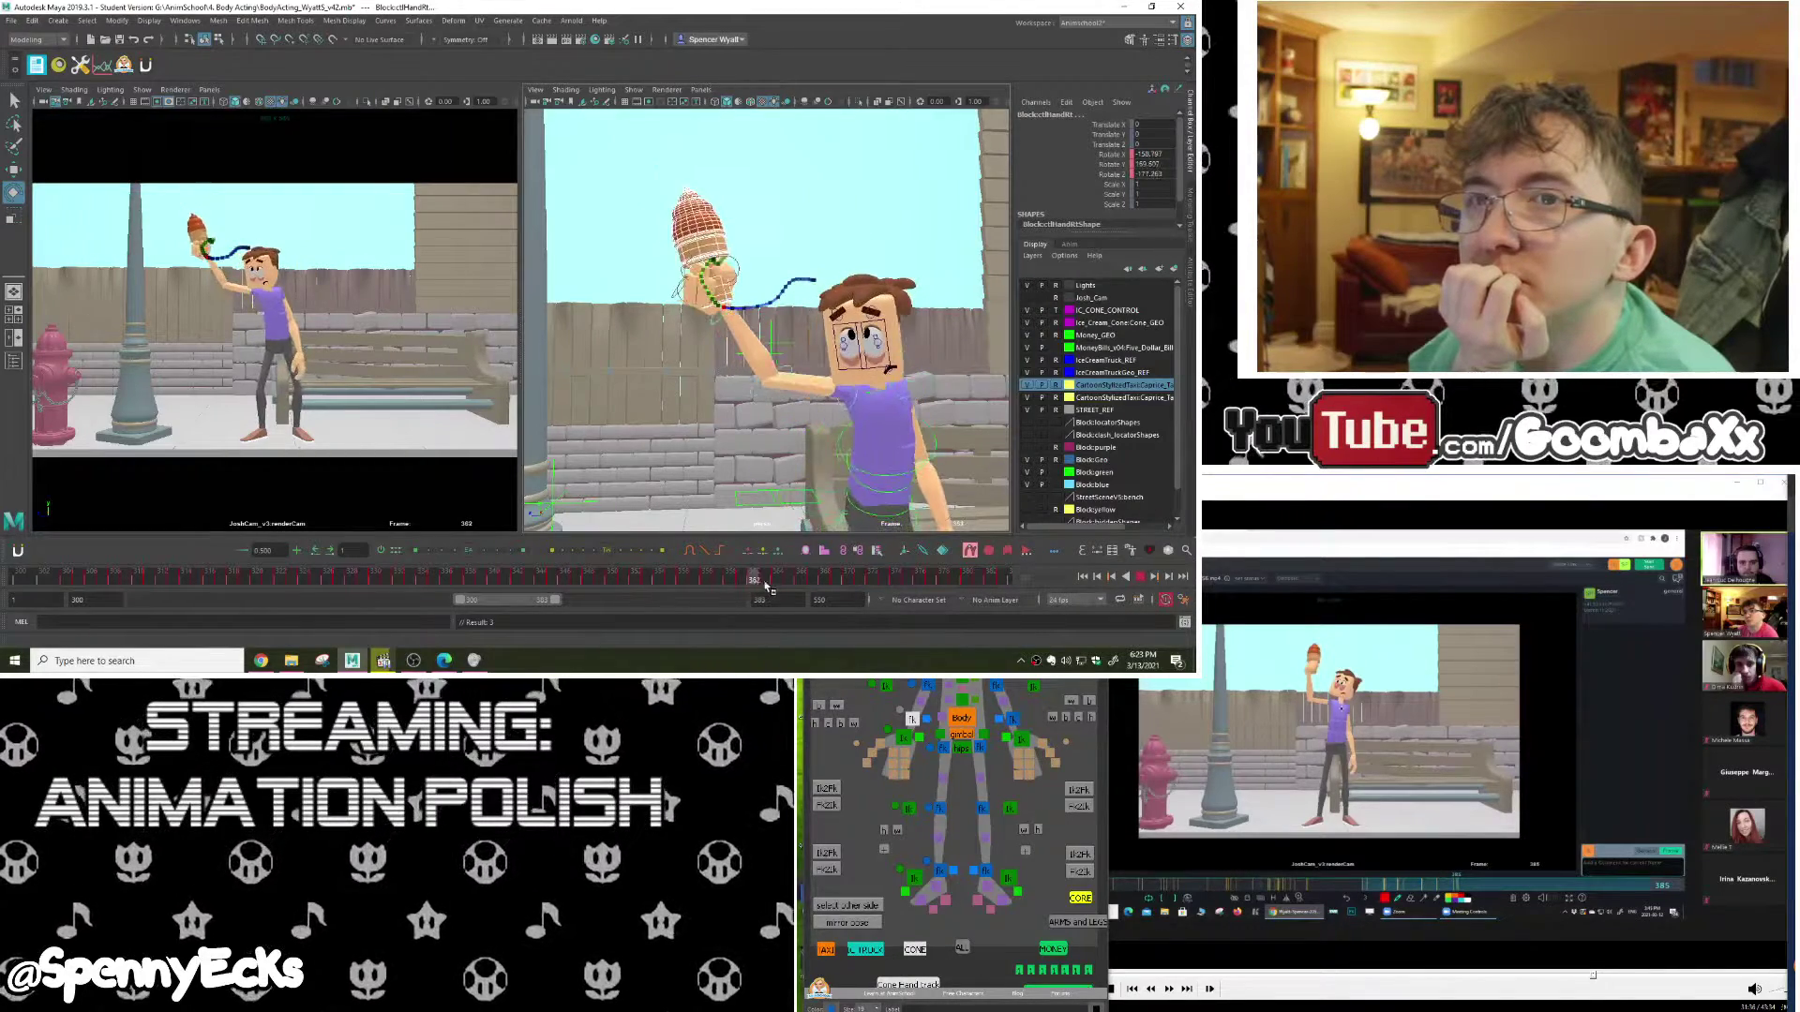
pyautogui.moveTo(801, 588); pyautogui.dragTo(735, 589)
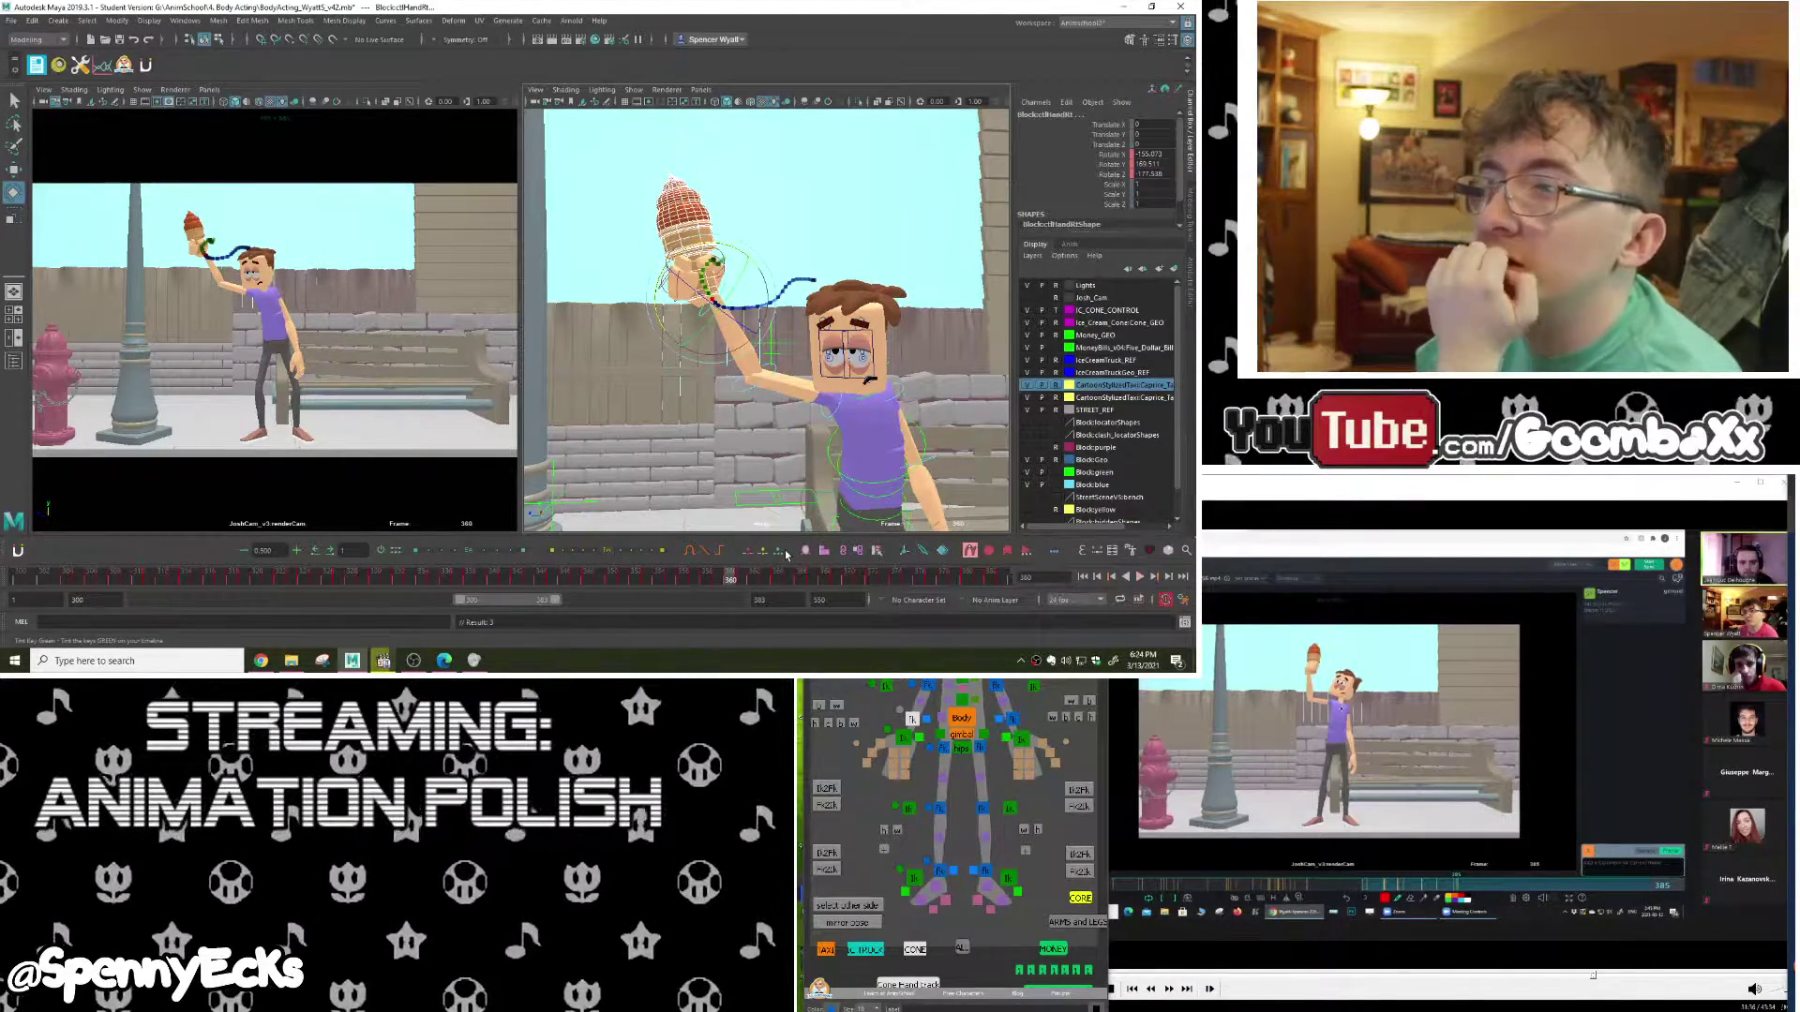
# Step: Rotate the right hand at frame 368, key it with the cone selected, and paste the Xform relationship to realign the cone
pyautogui.press('e')
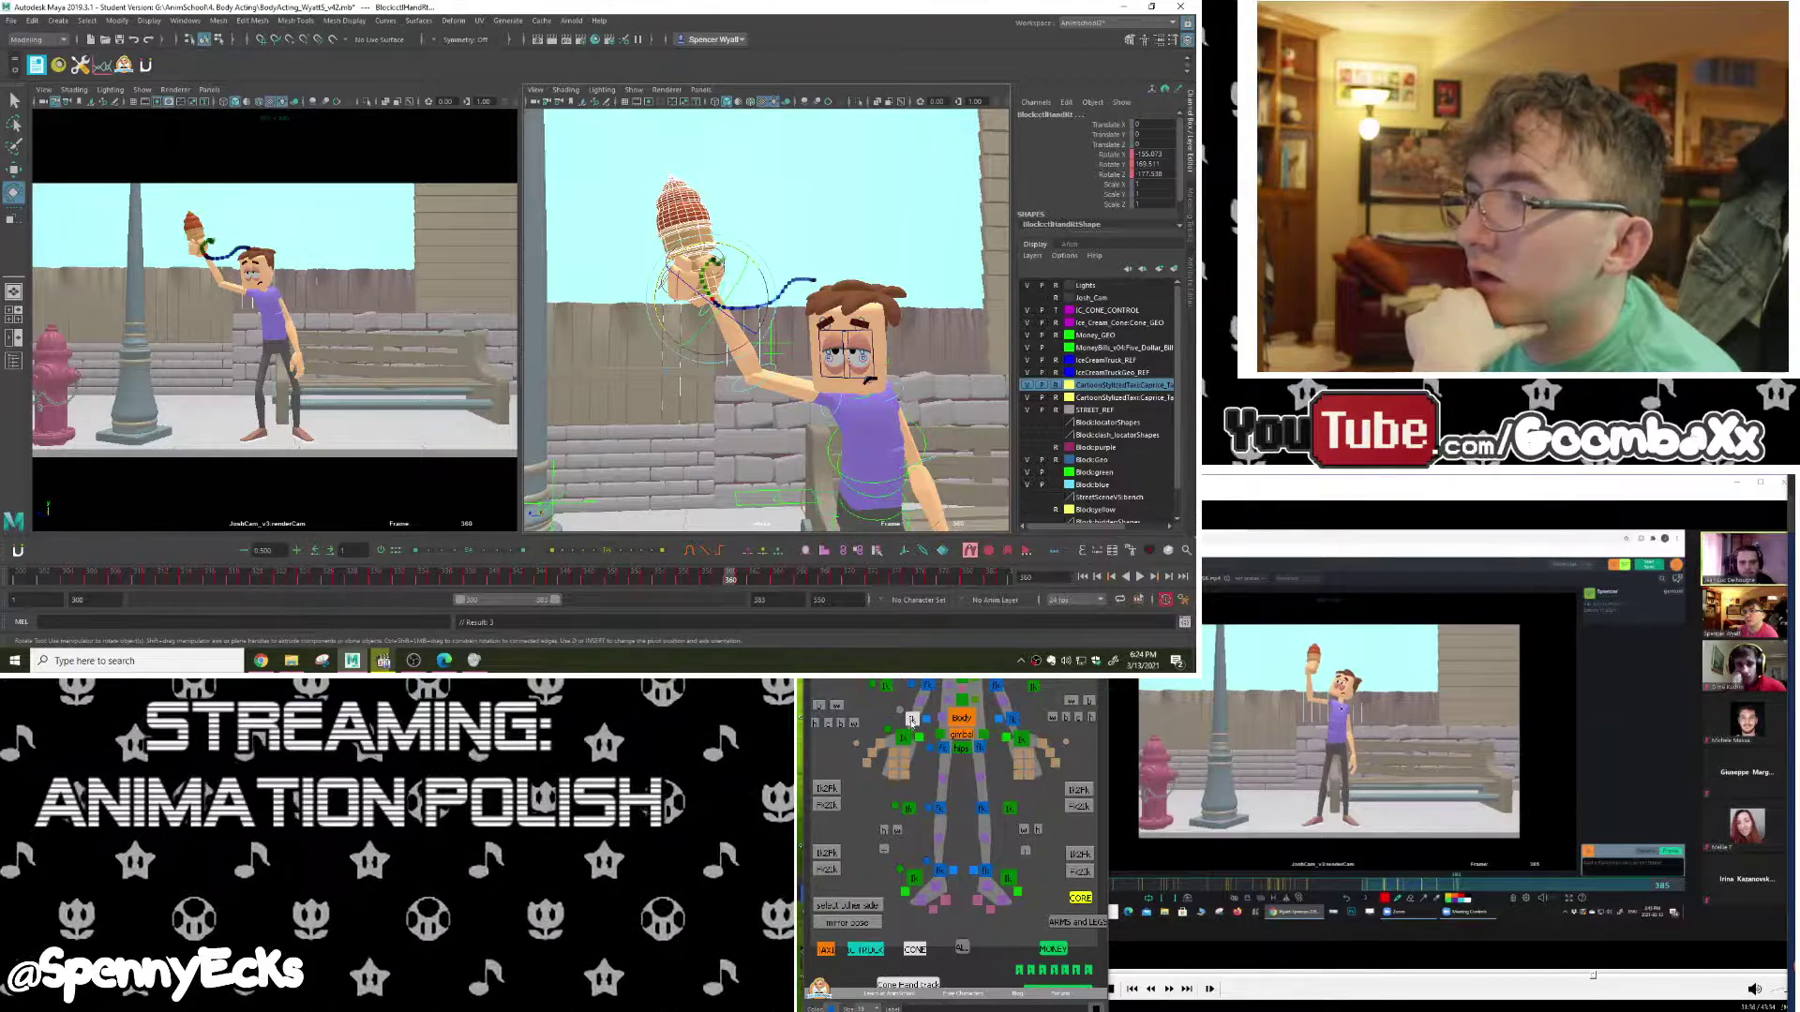
pyautogui.click(912, 948)
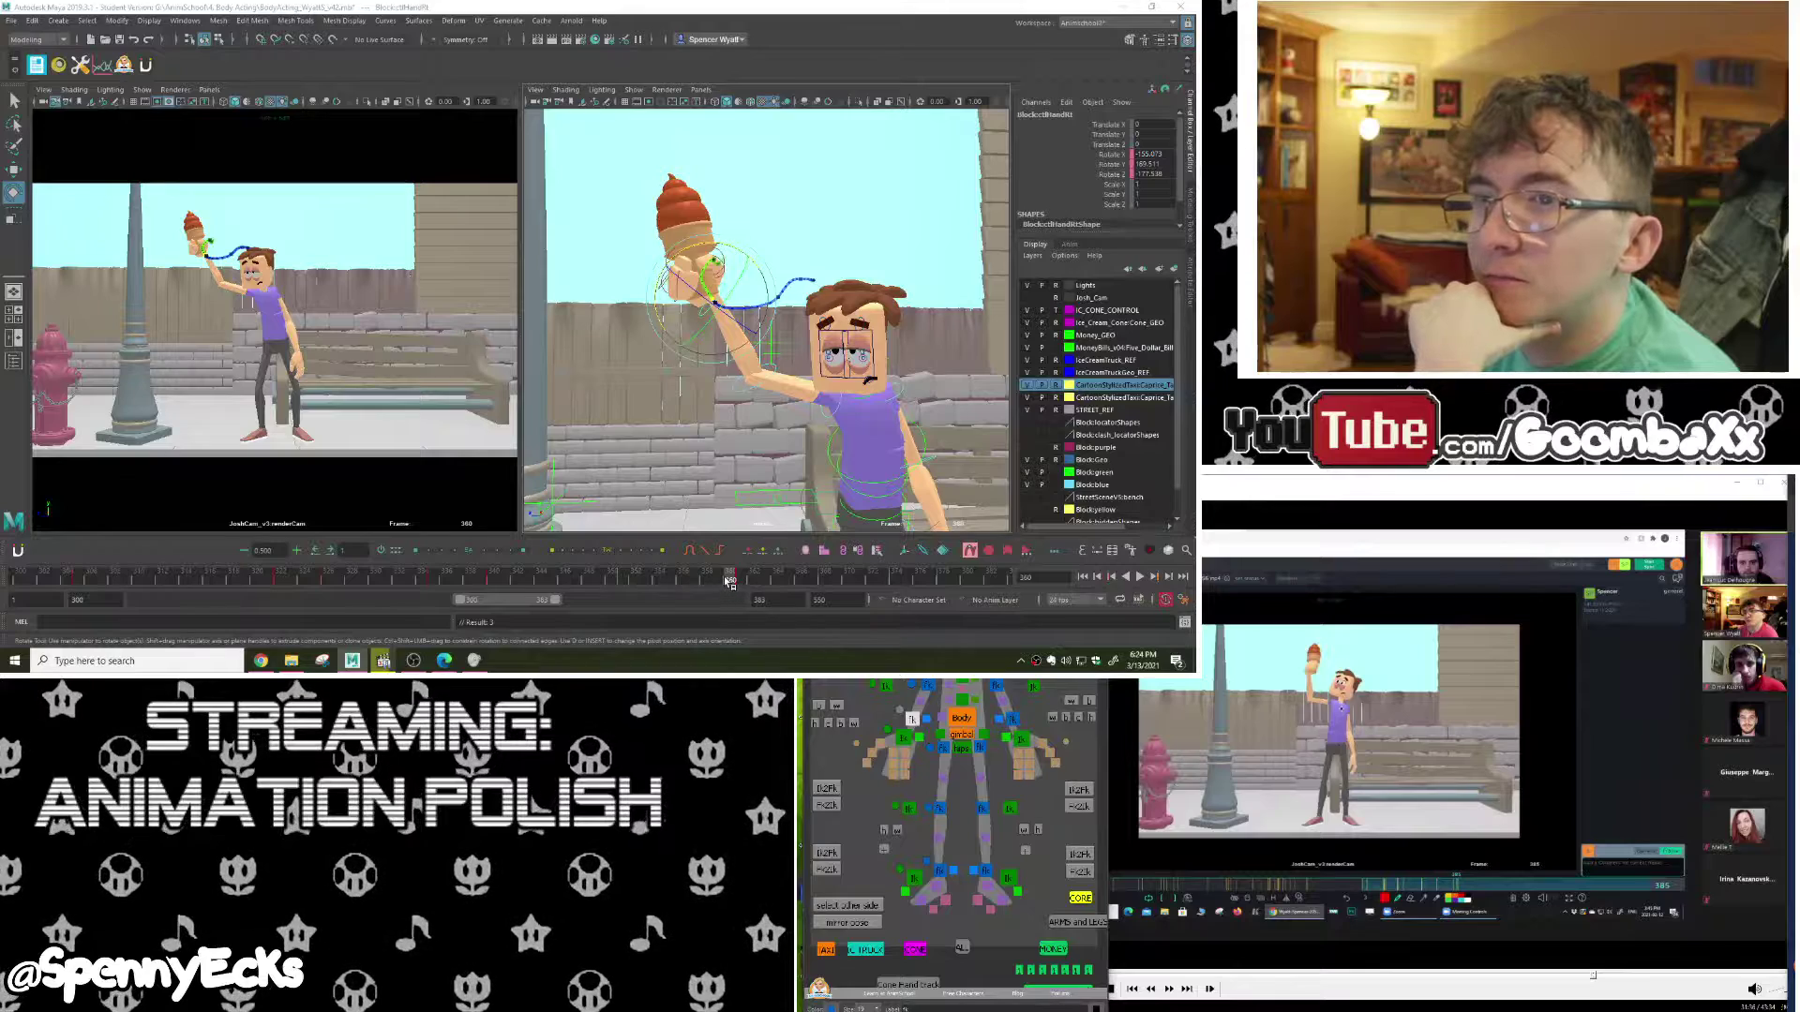
pyautogui.moveTo(741, 585); pyautogui.dragTo(837, 581)
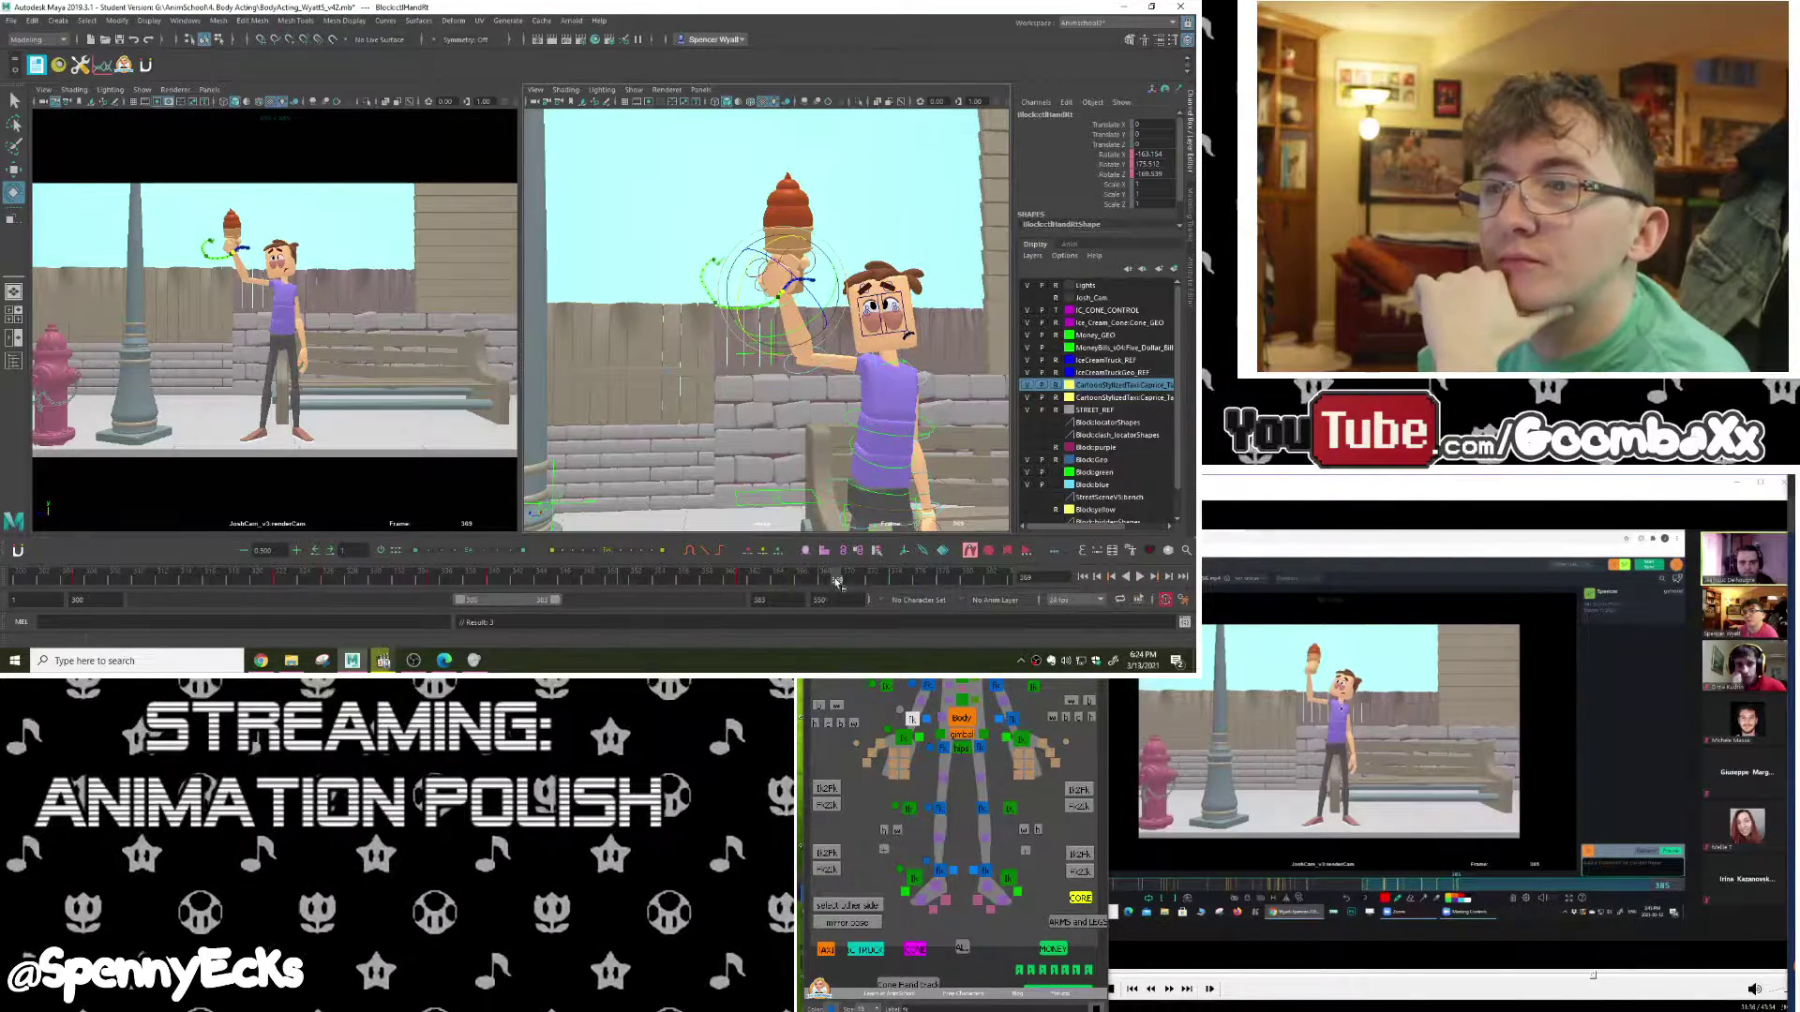
pyautogui.hotkey('alt', ',')
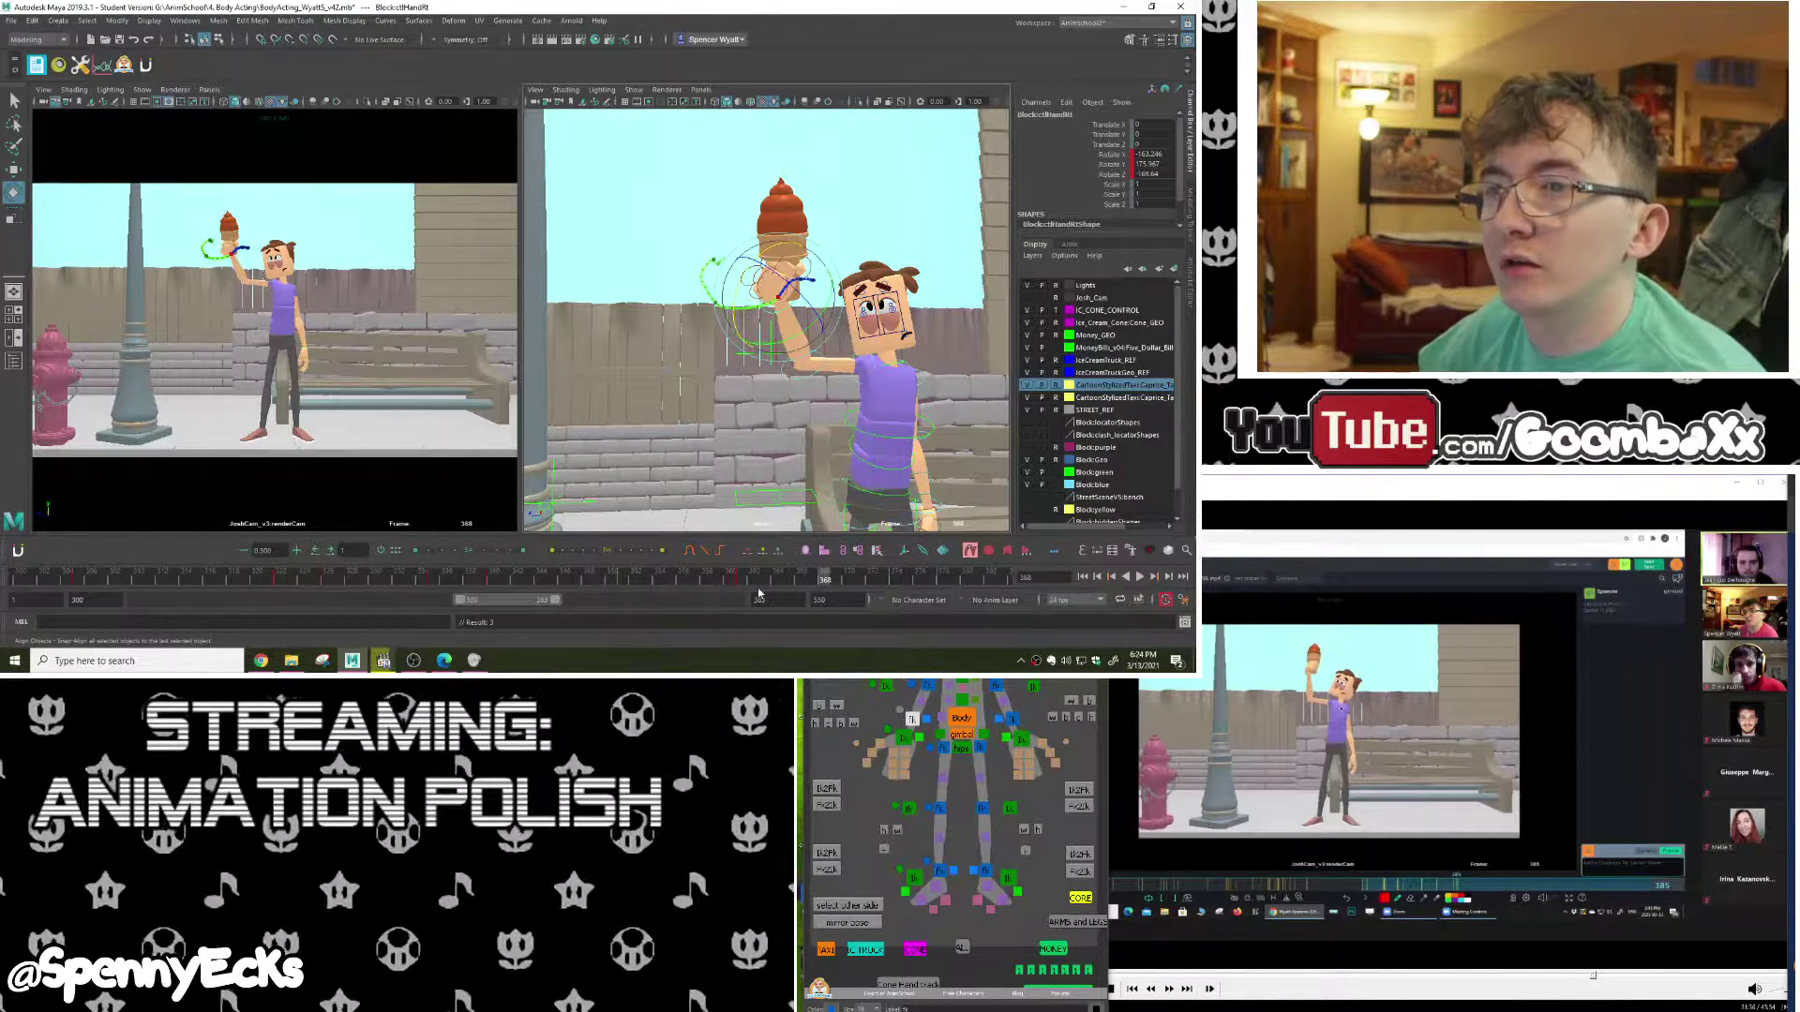
pyautogui.press(',')
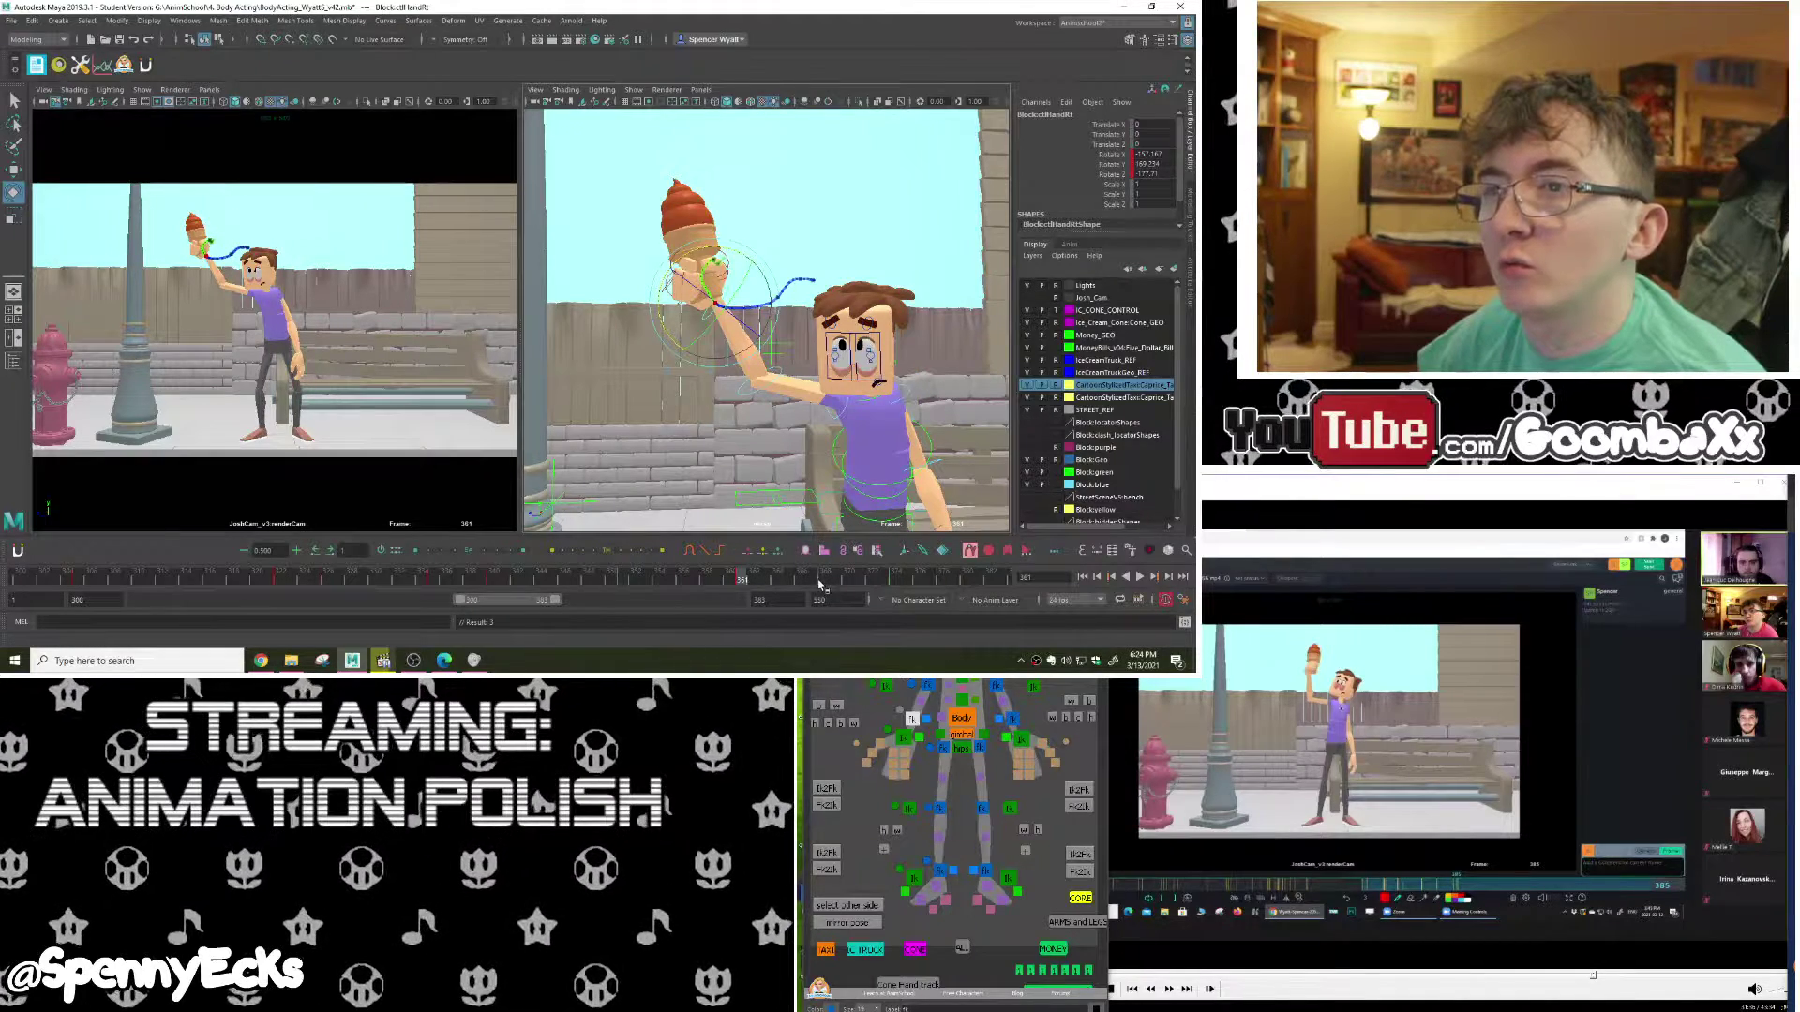
pyautogui.press('.')
pyautogui.click(923, 950)
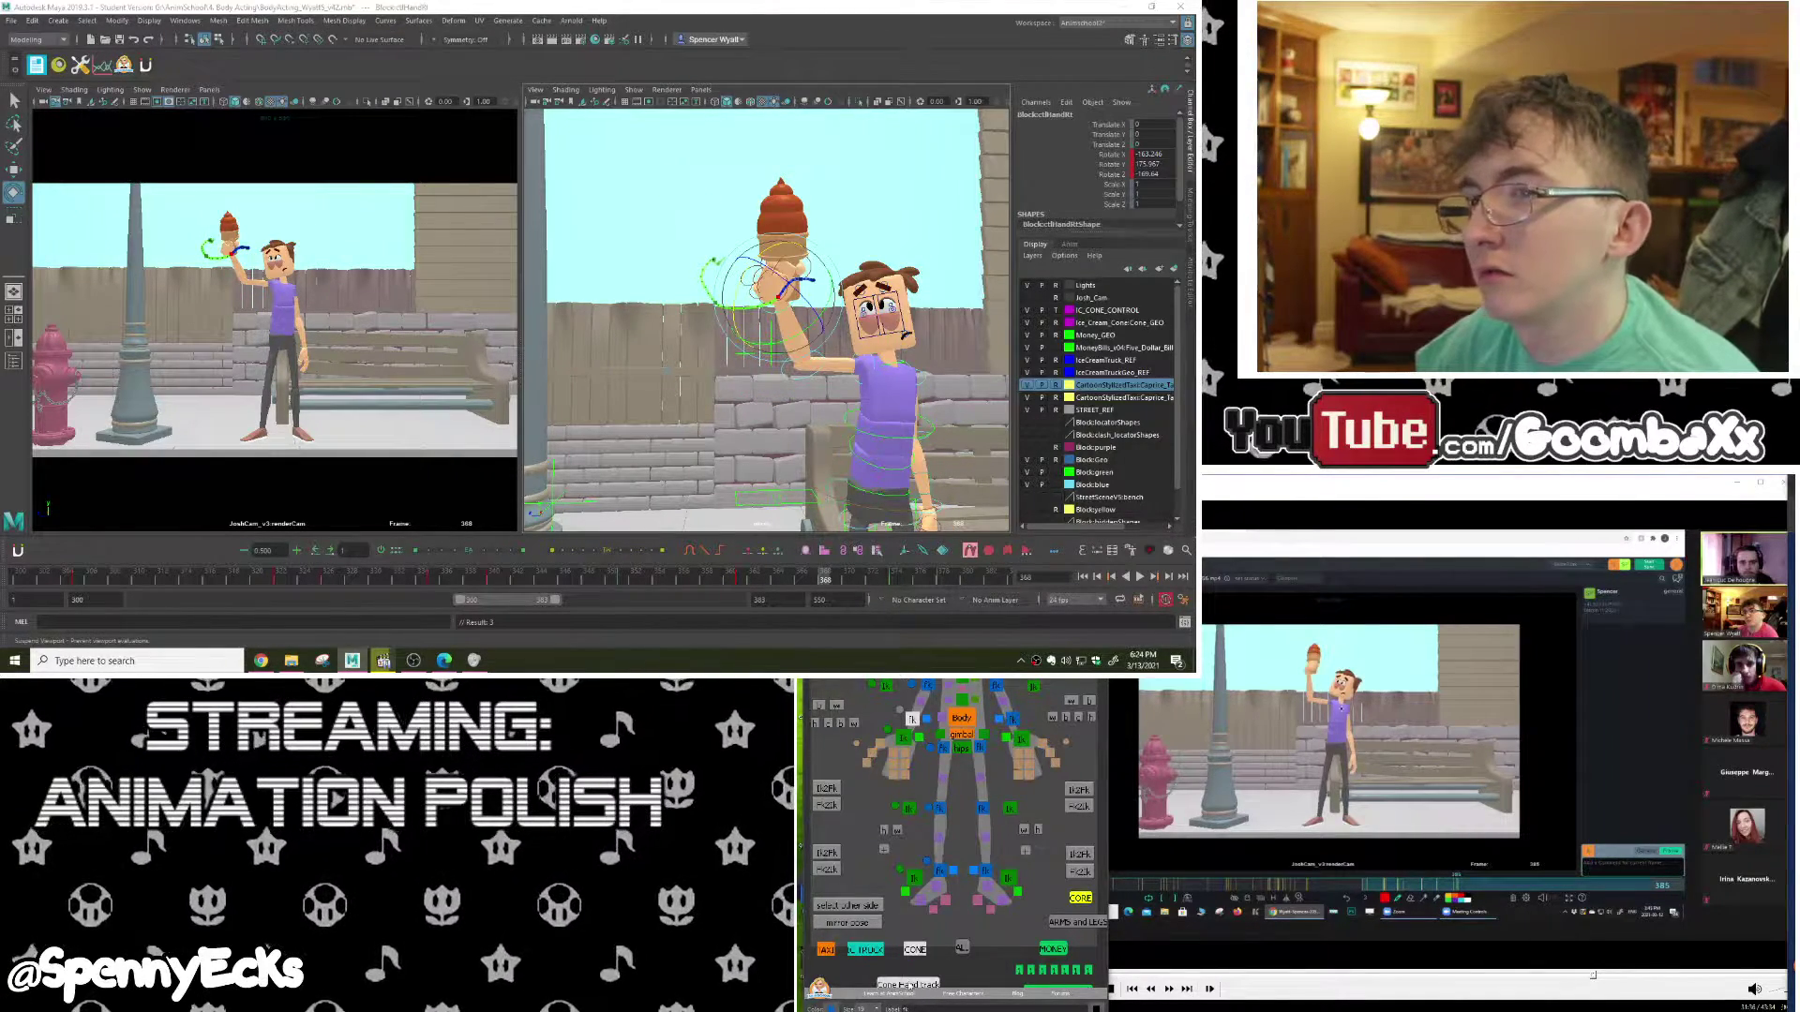
pyautogui.keyDown('alt'); pyautogui.moveTo(820, 308); pyautogui.dragTo(757, 289); pyautogui.keyUp('alt')
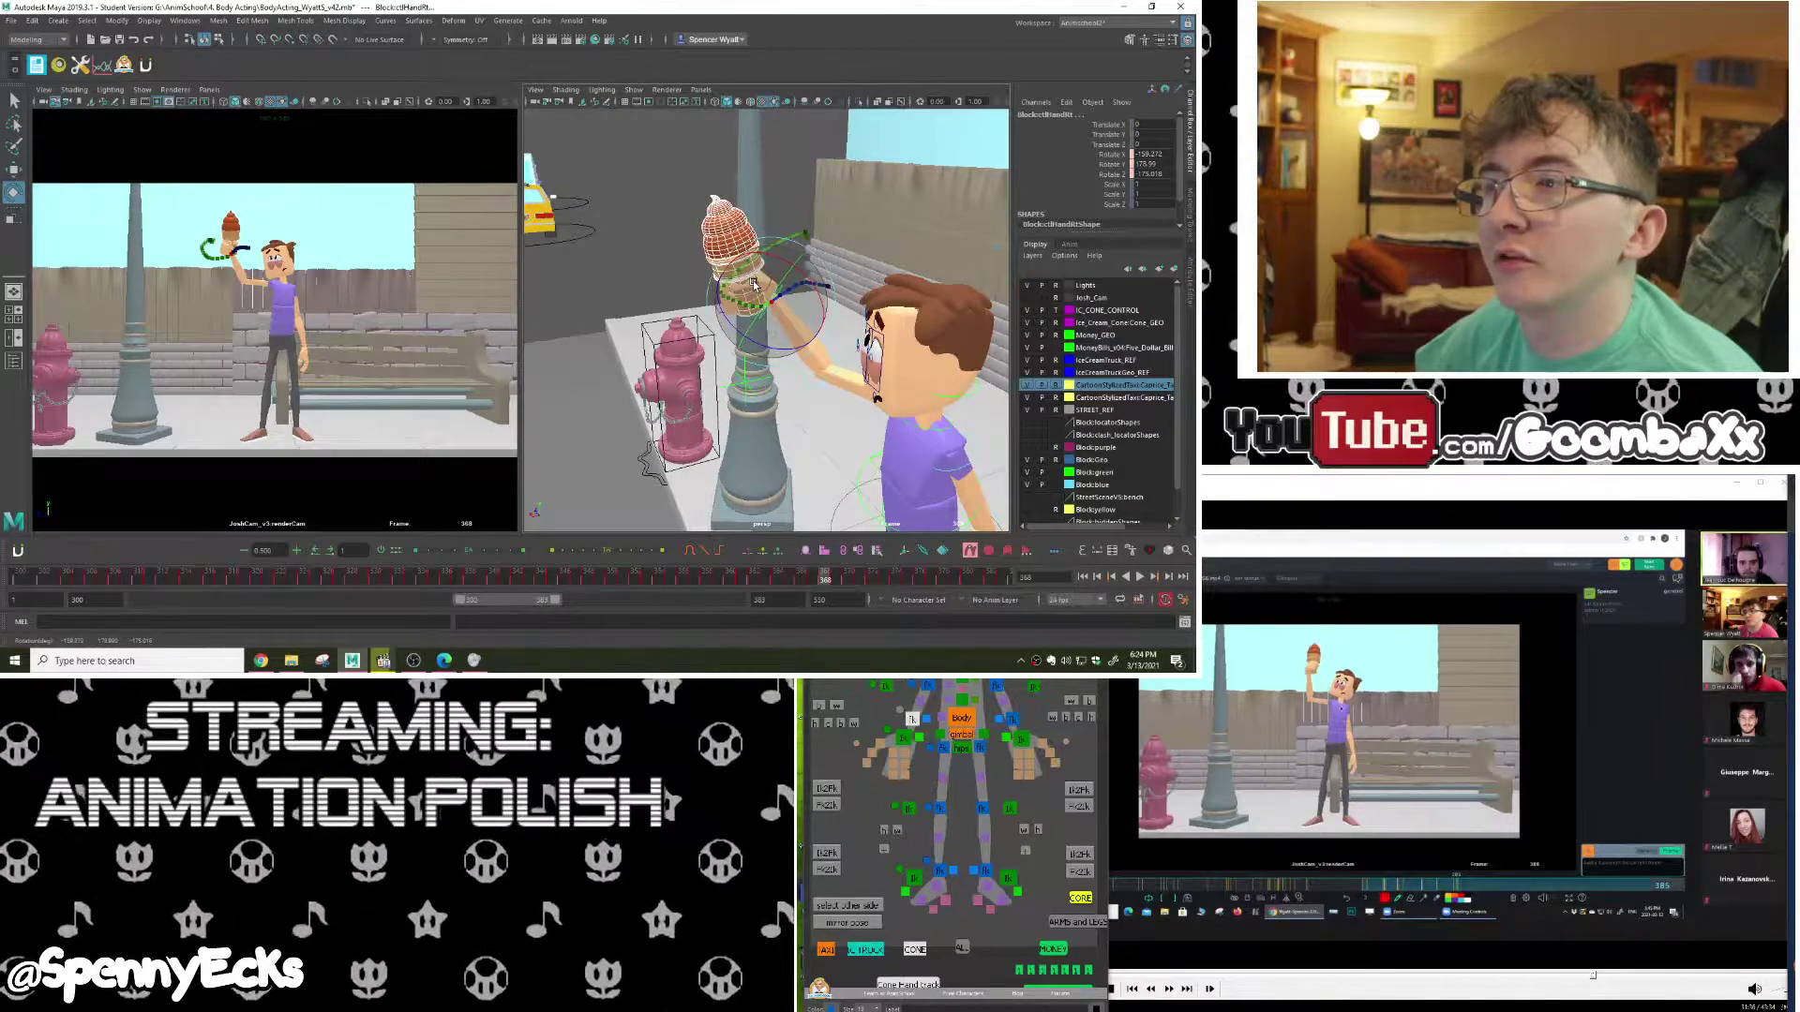
pyautogui.press('s')
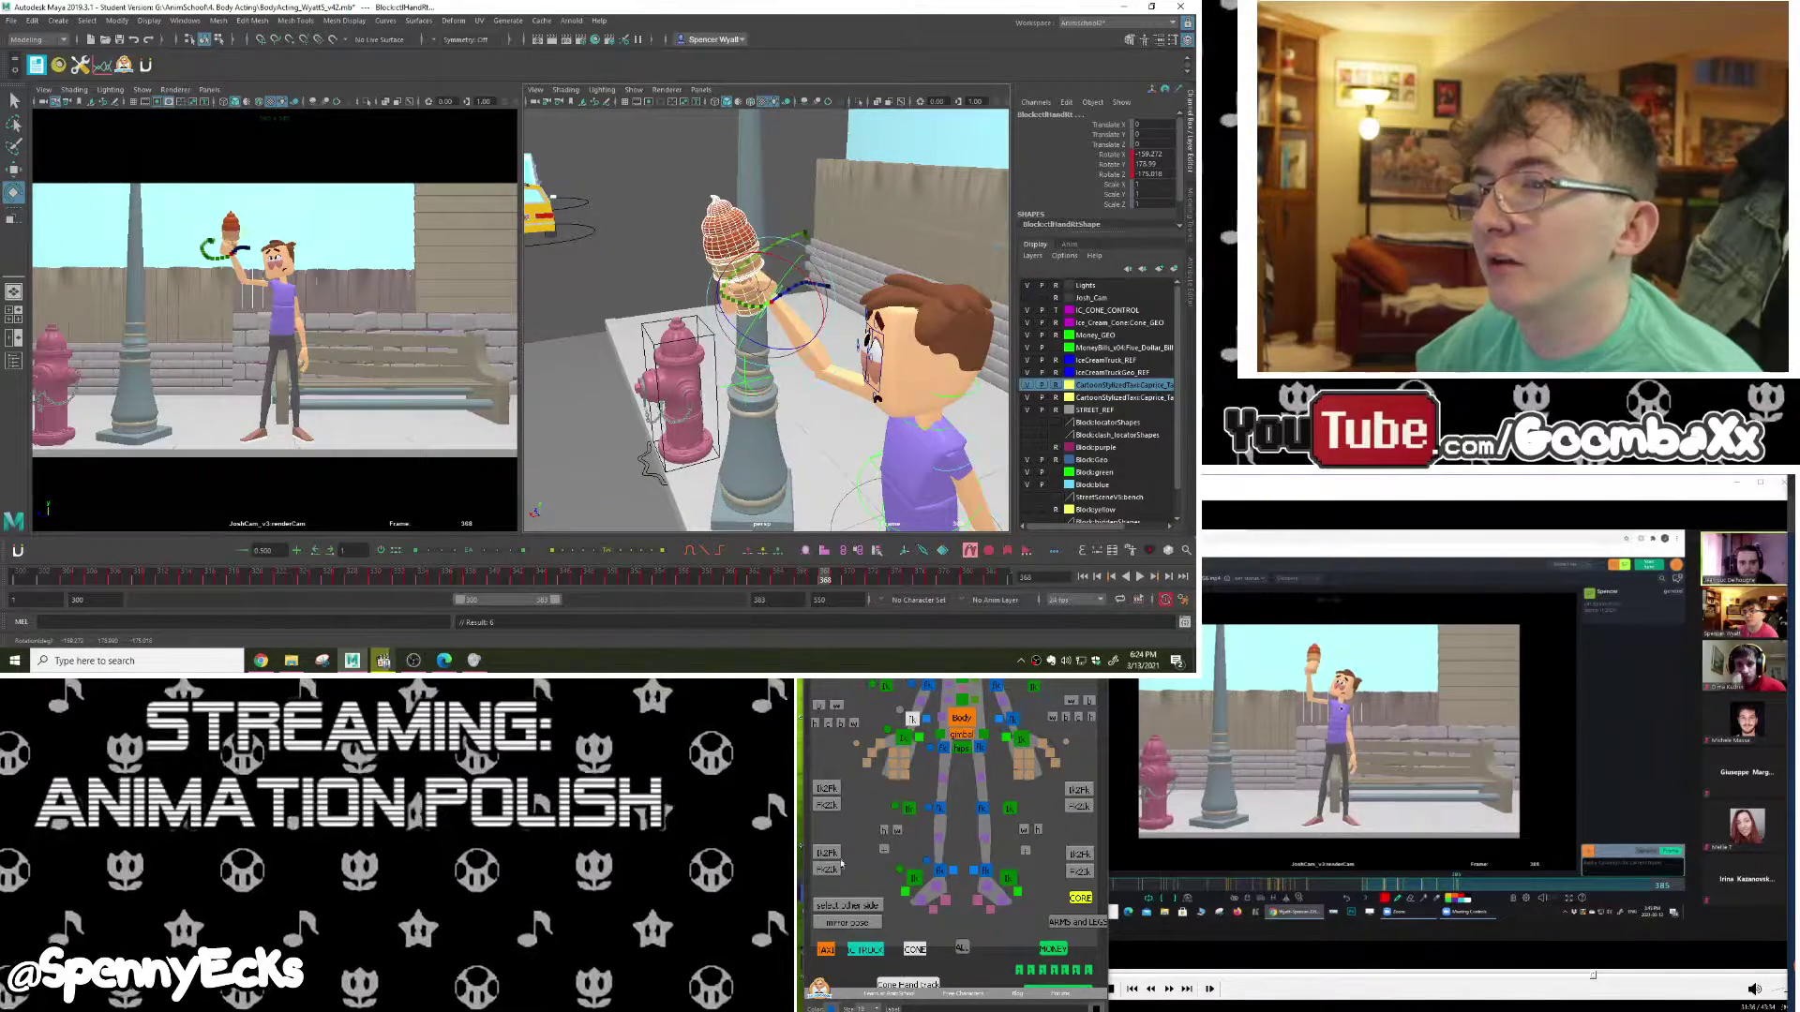
pyautogui.click(858, 551)
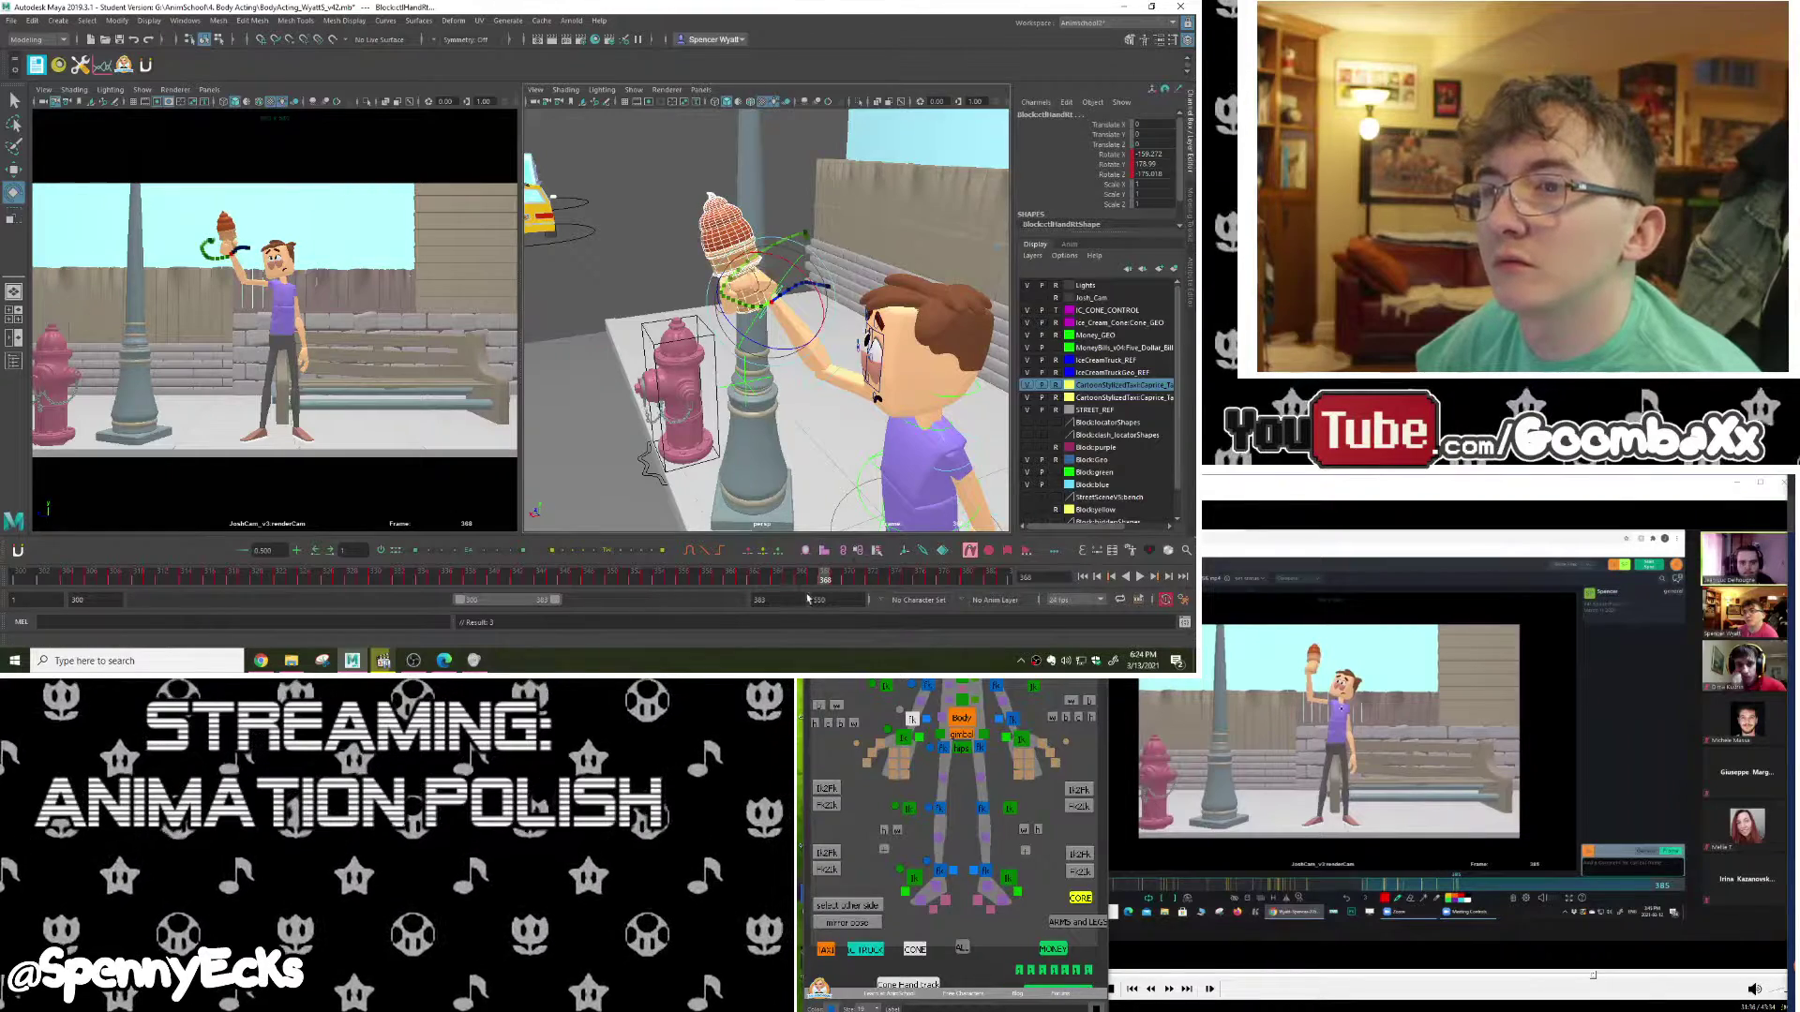
# Step: Rotate and key the right hand at frame 361 from a side view, and paste the cone's Xform relationship through frame 383
pyautogui.moveTo(717, 583); pyautogui.dragTo(745, 583)
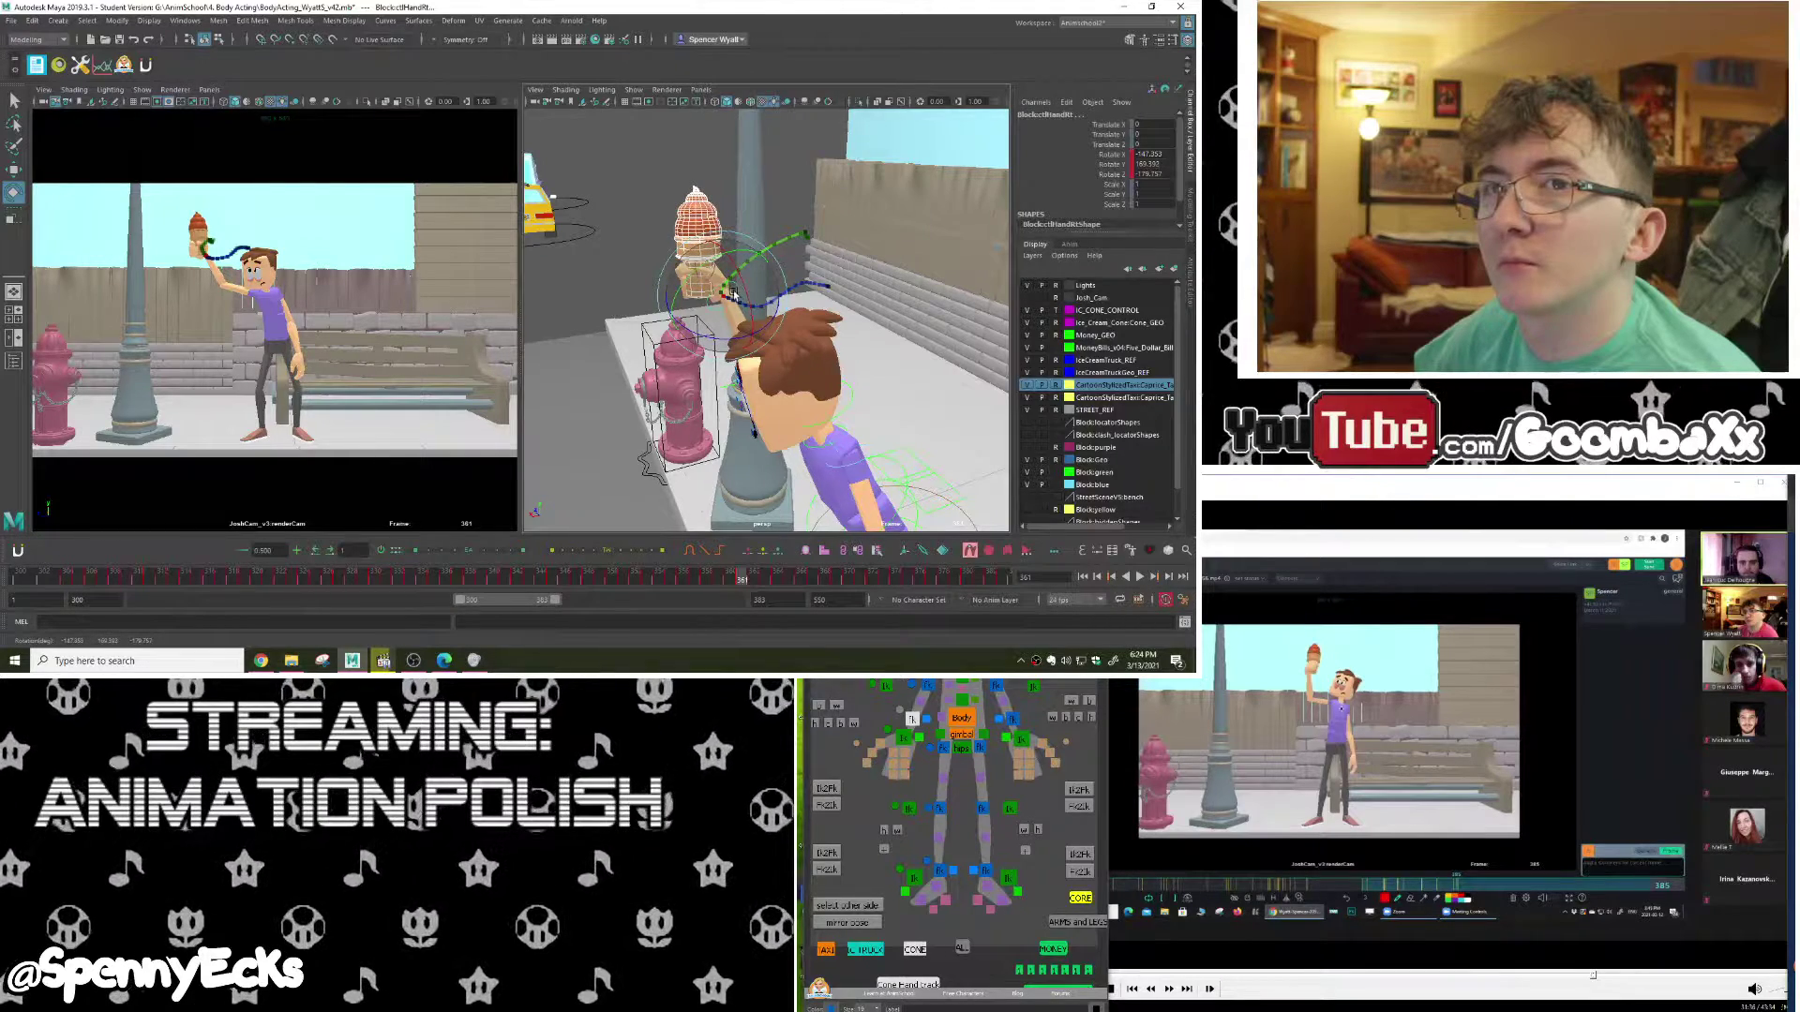
pyautogui.press('s')
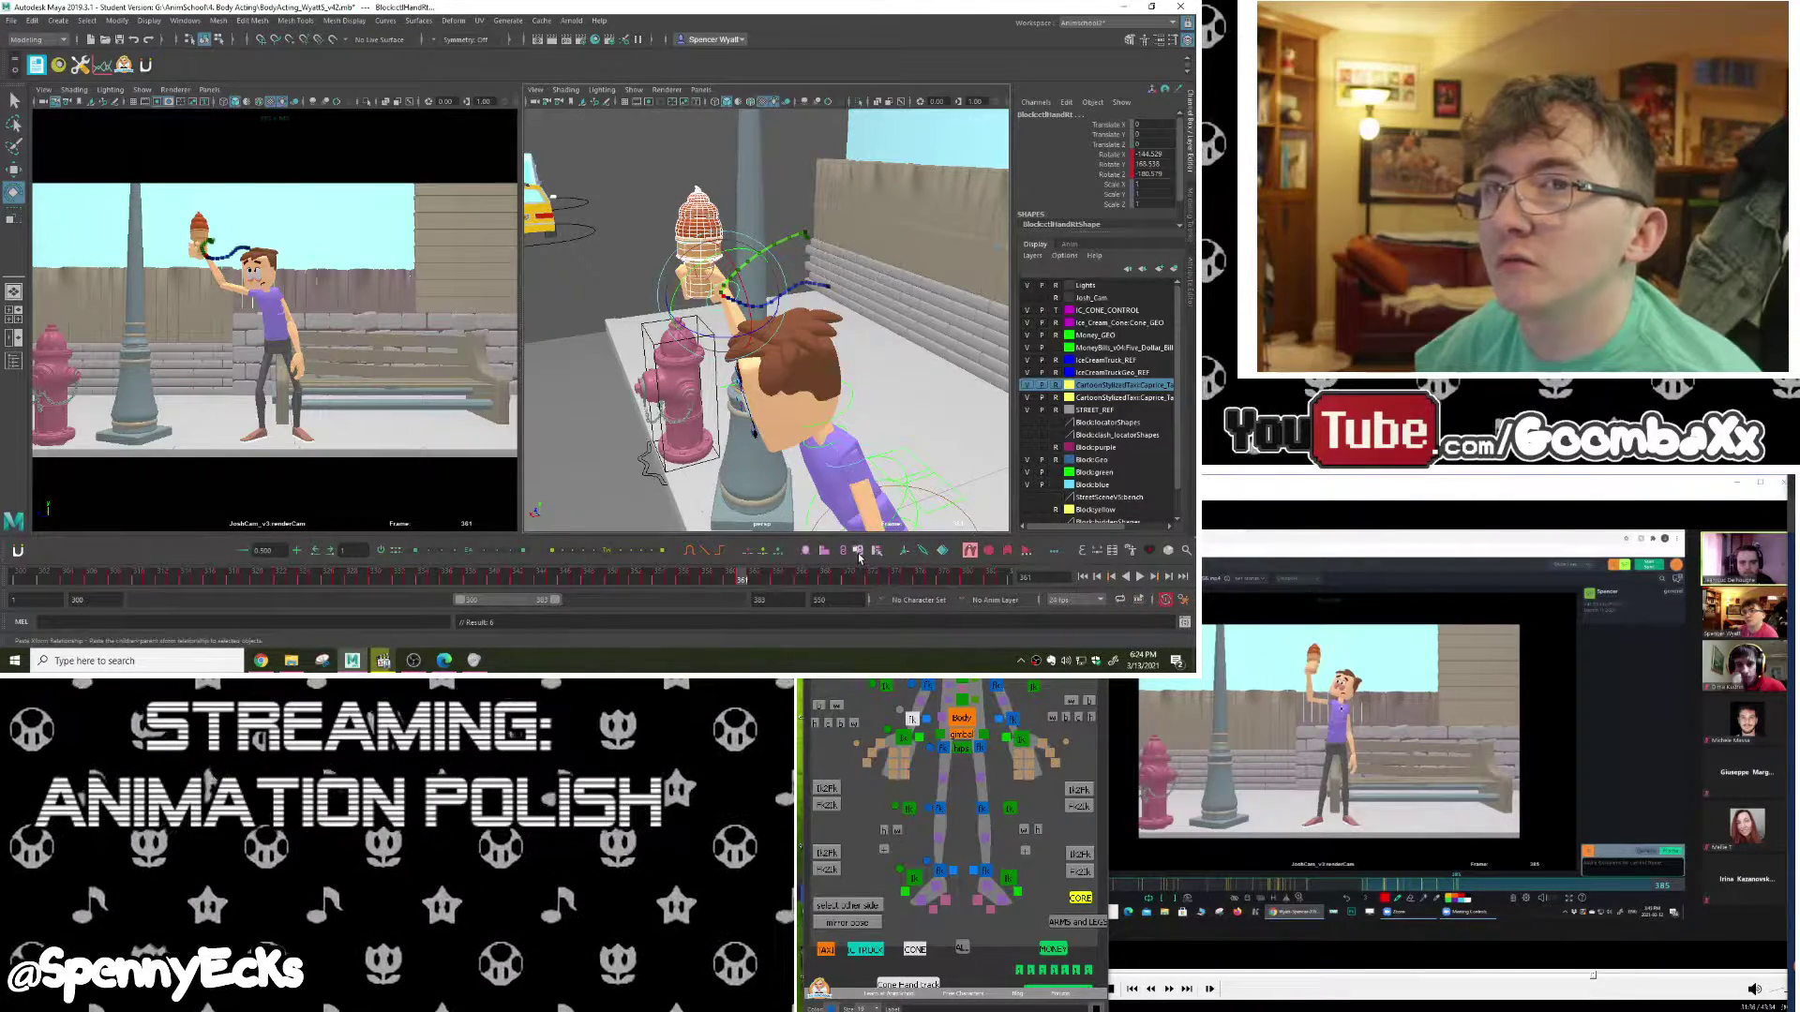
pyautogui.moveTo(746, 582); pyautogui.dragTo(877, 585)
pyautogui.keyDown('shift'); pyautogui.moveTo(673, 581); pyautogui.dragTo(1008, 578); pyautogui.keyUp('shift')
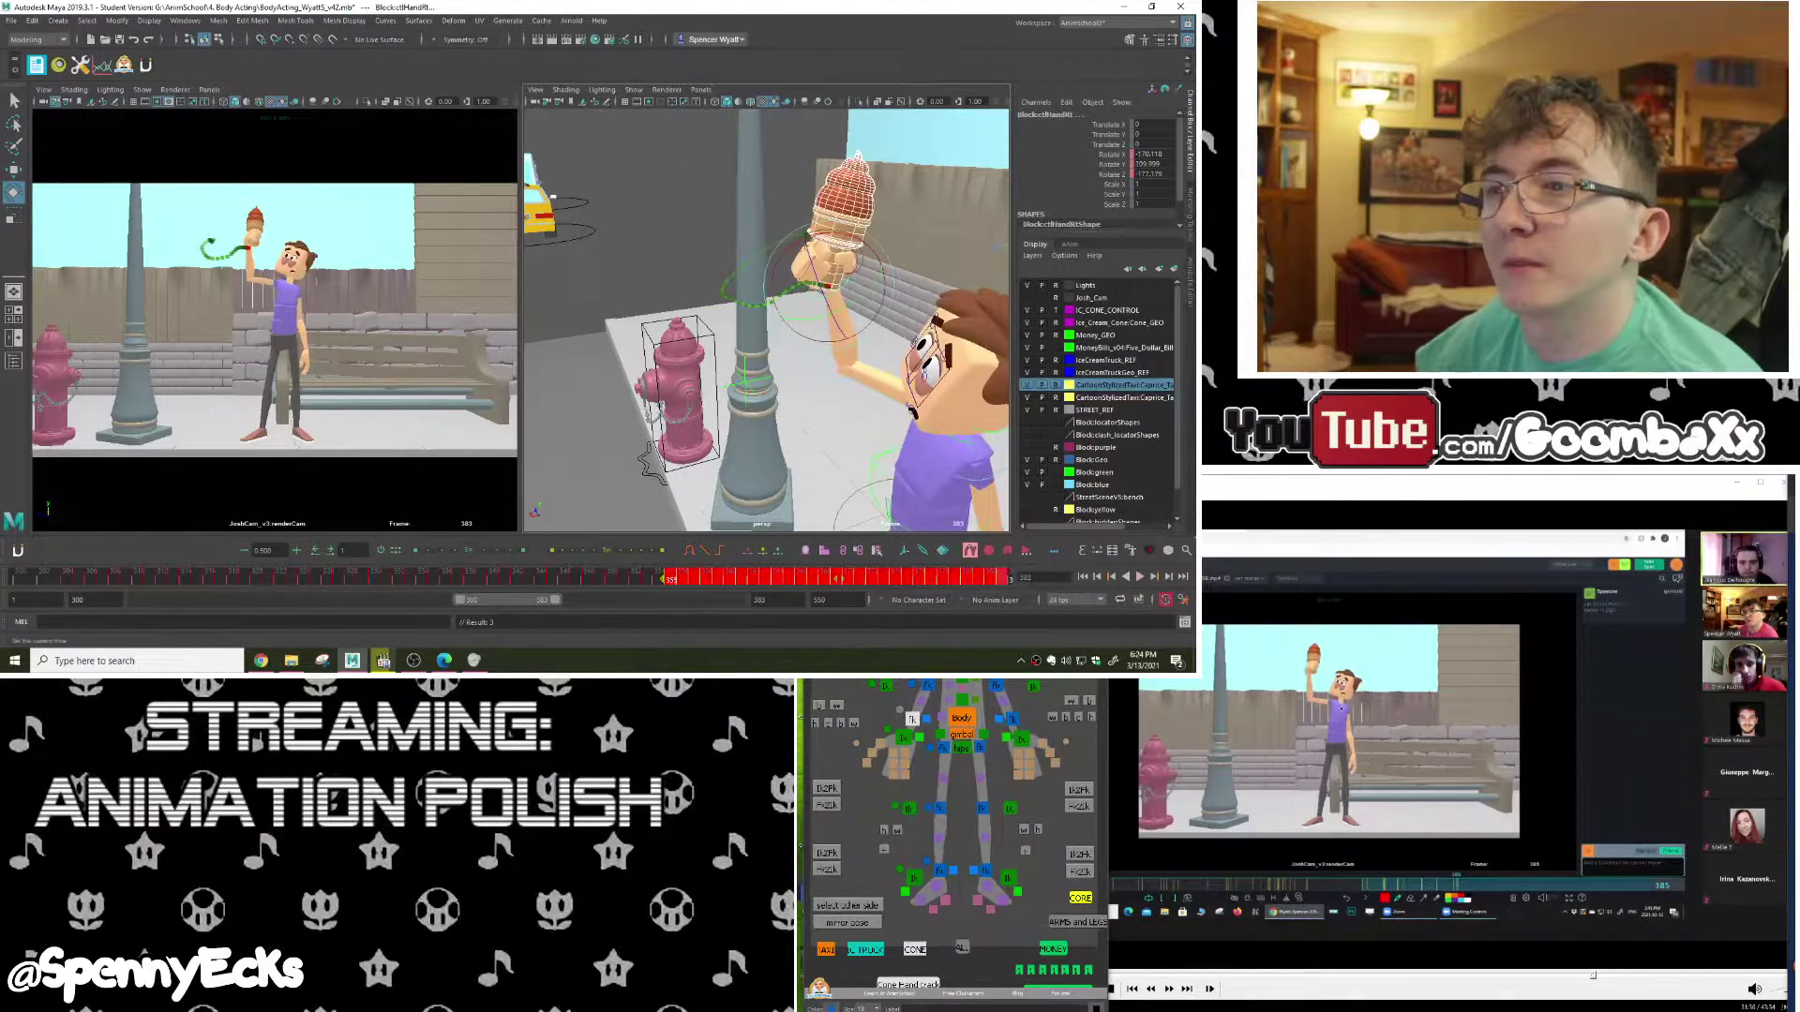
pyautogui.click(860, 551)
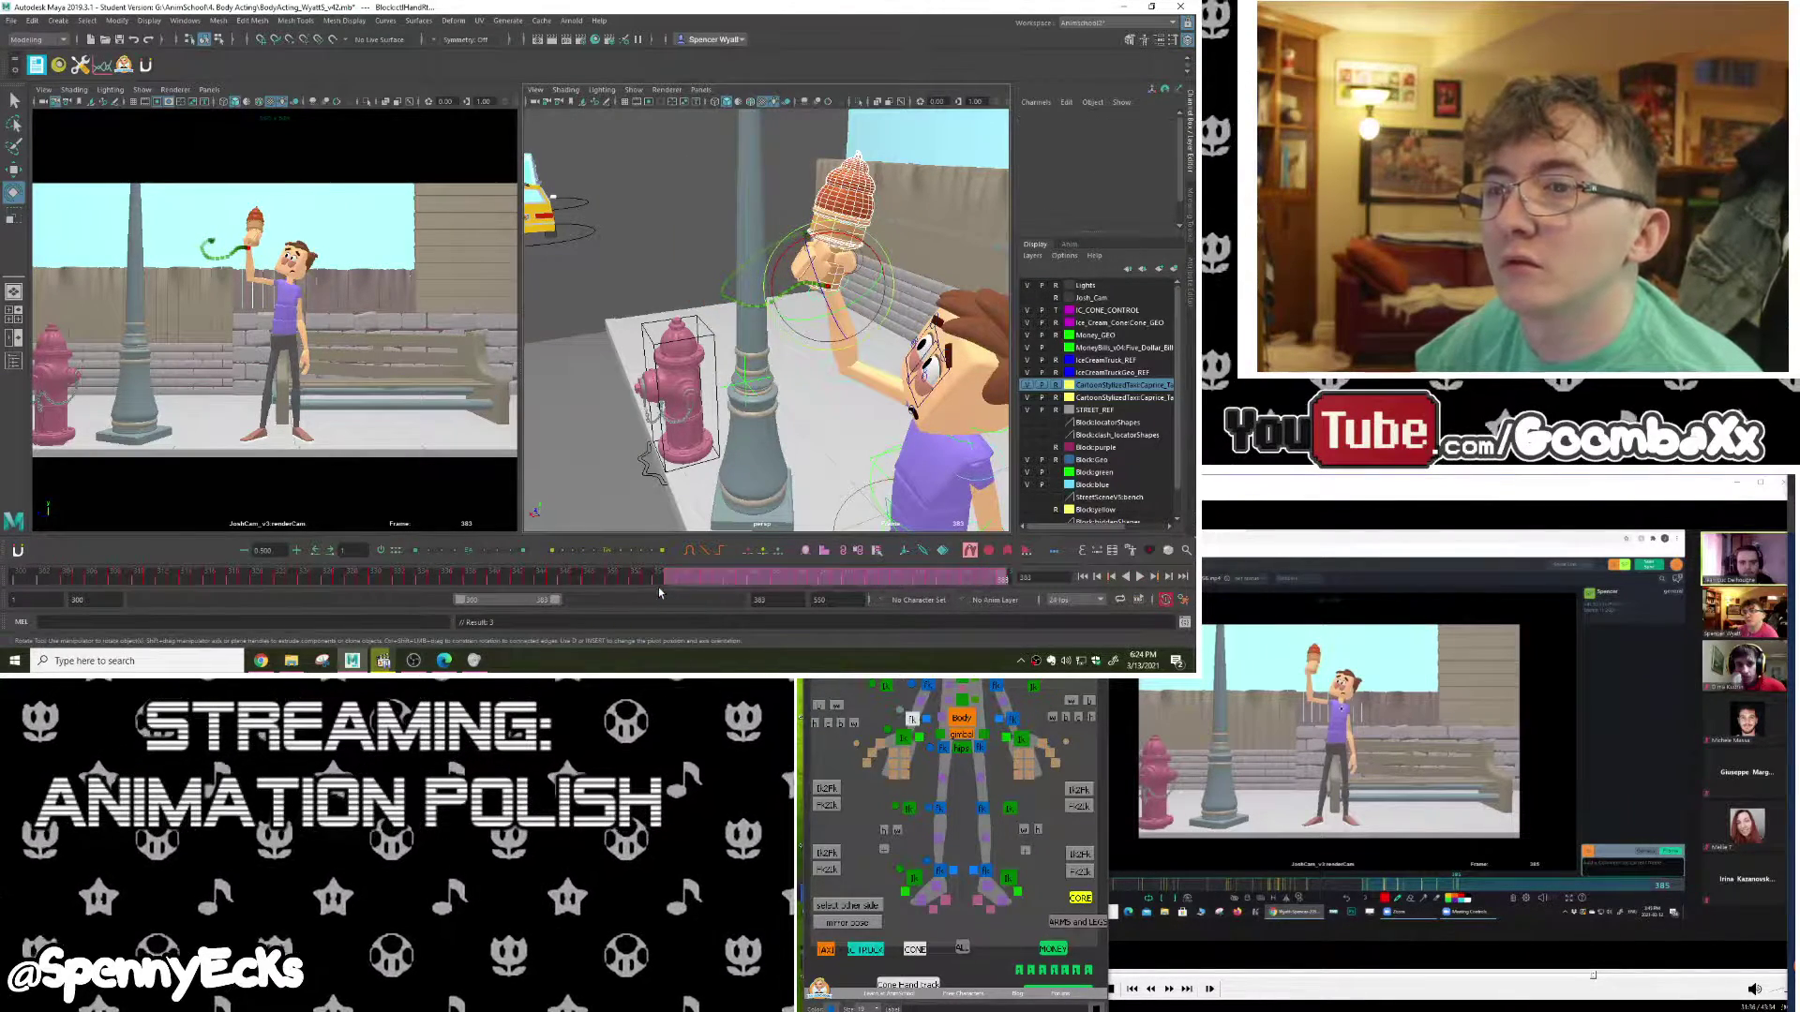
pyautogui.moveTo(613, 579); pyautogui.dragTo(565, 579)
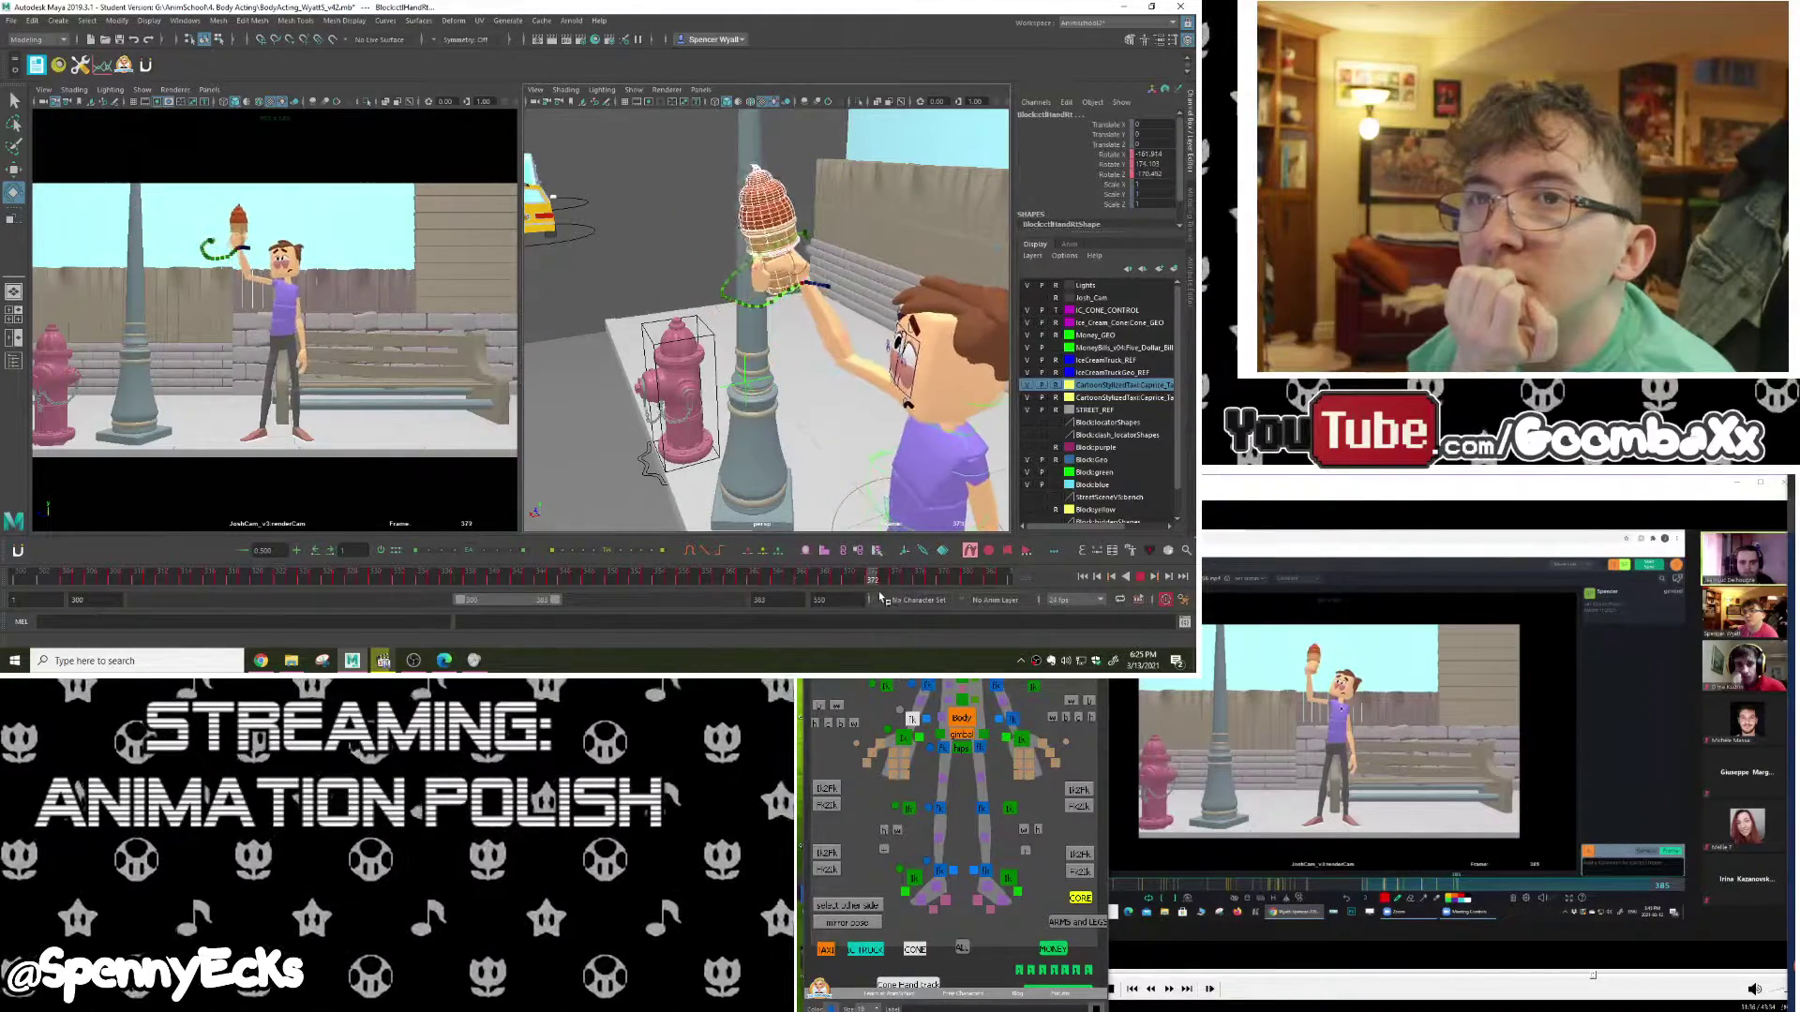
pyautogui.moveTo(837, 583); pyautogui.dragTo(881, 583)
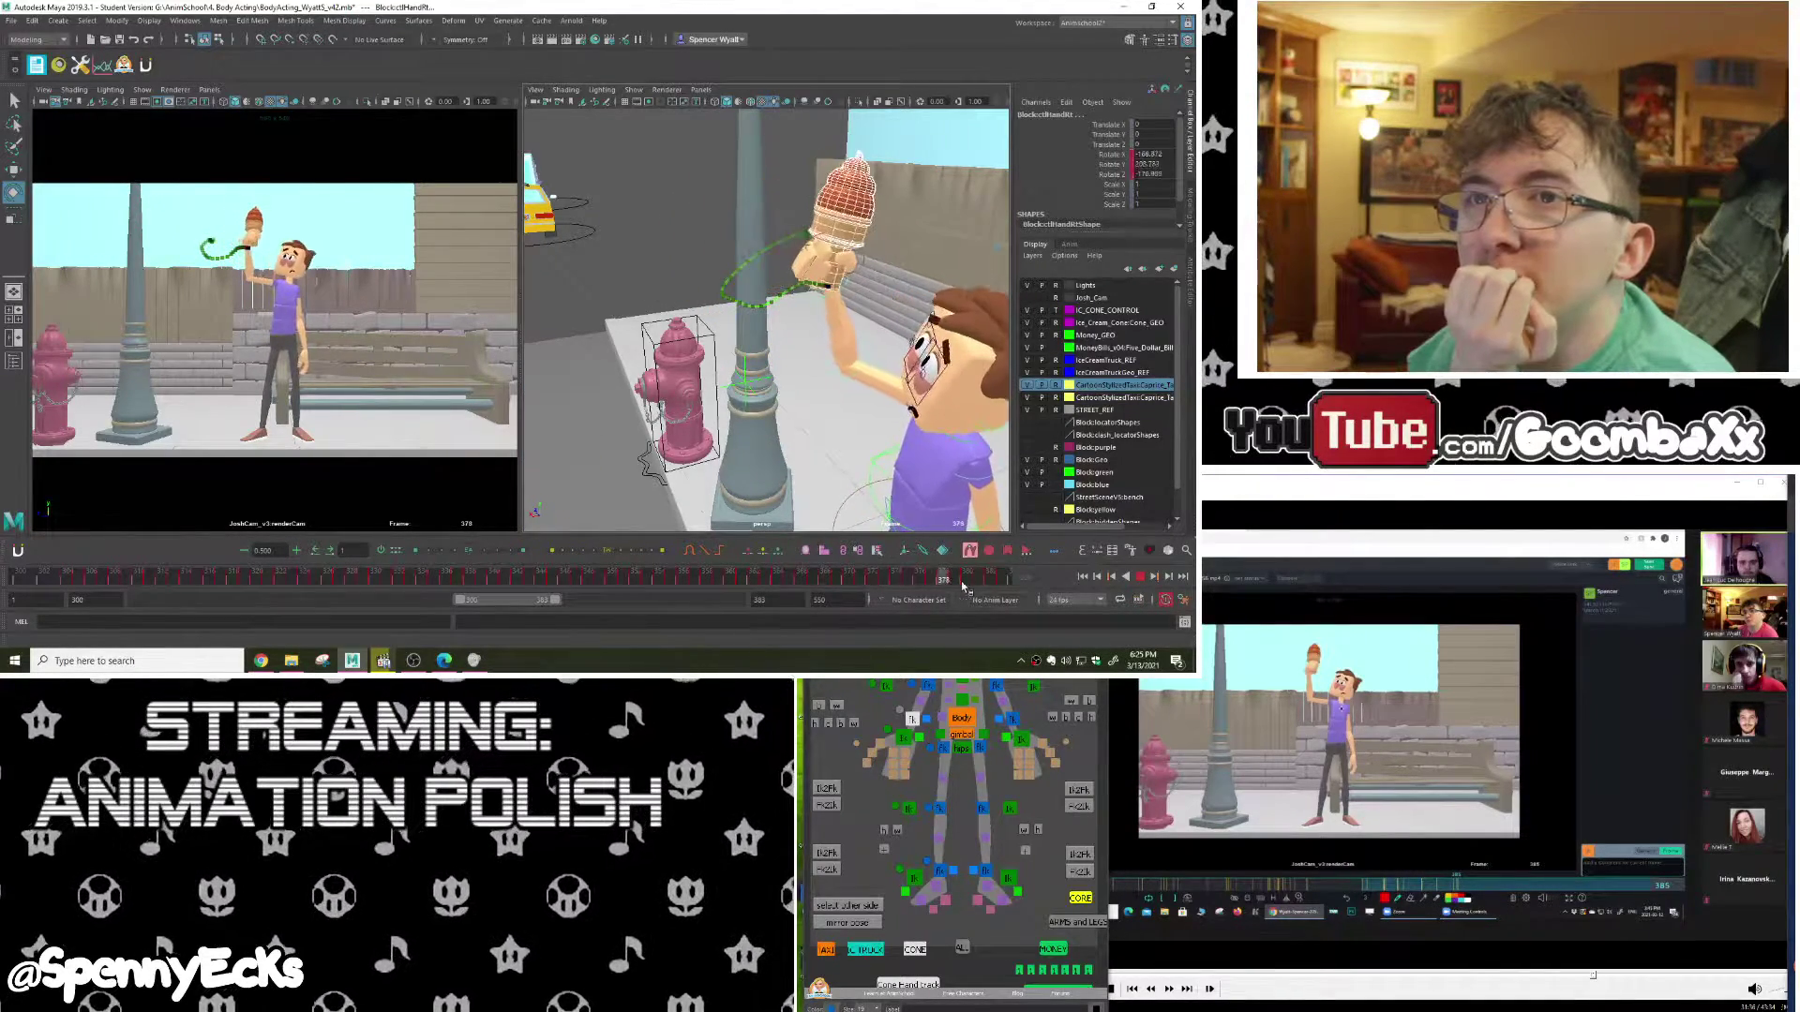
pyautogui.moveTo(1048, 583); pyautogui.dragTo(715, 578)
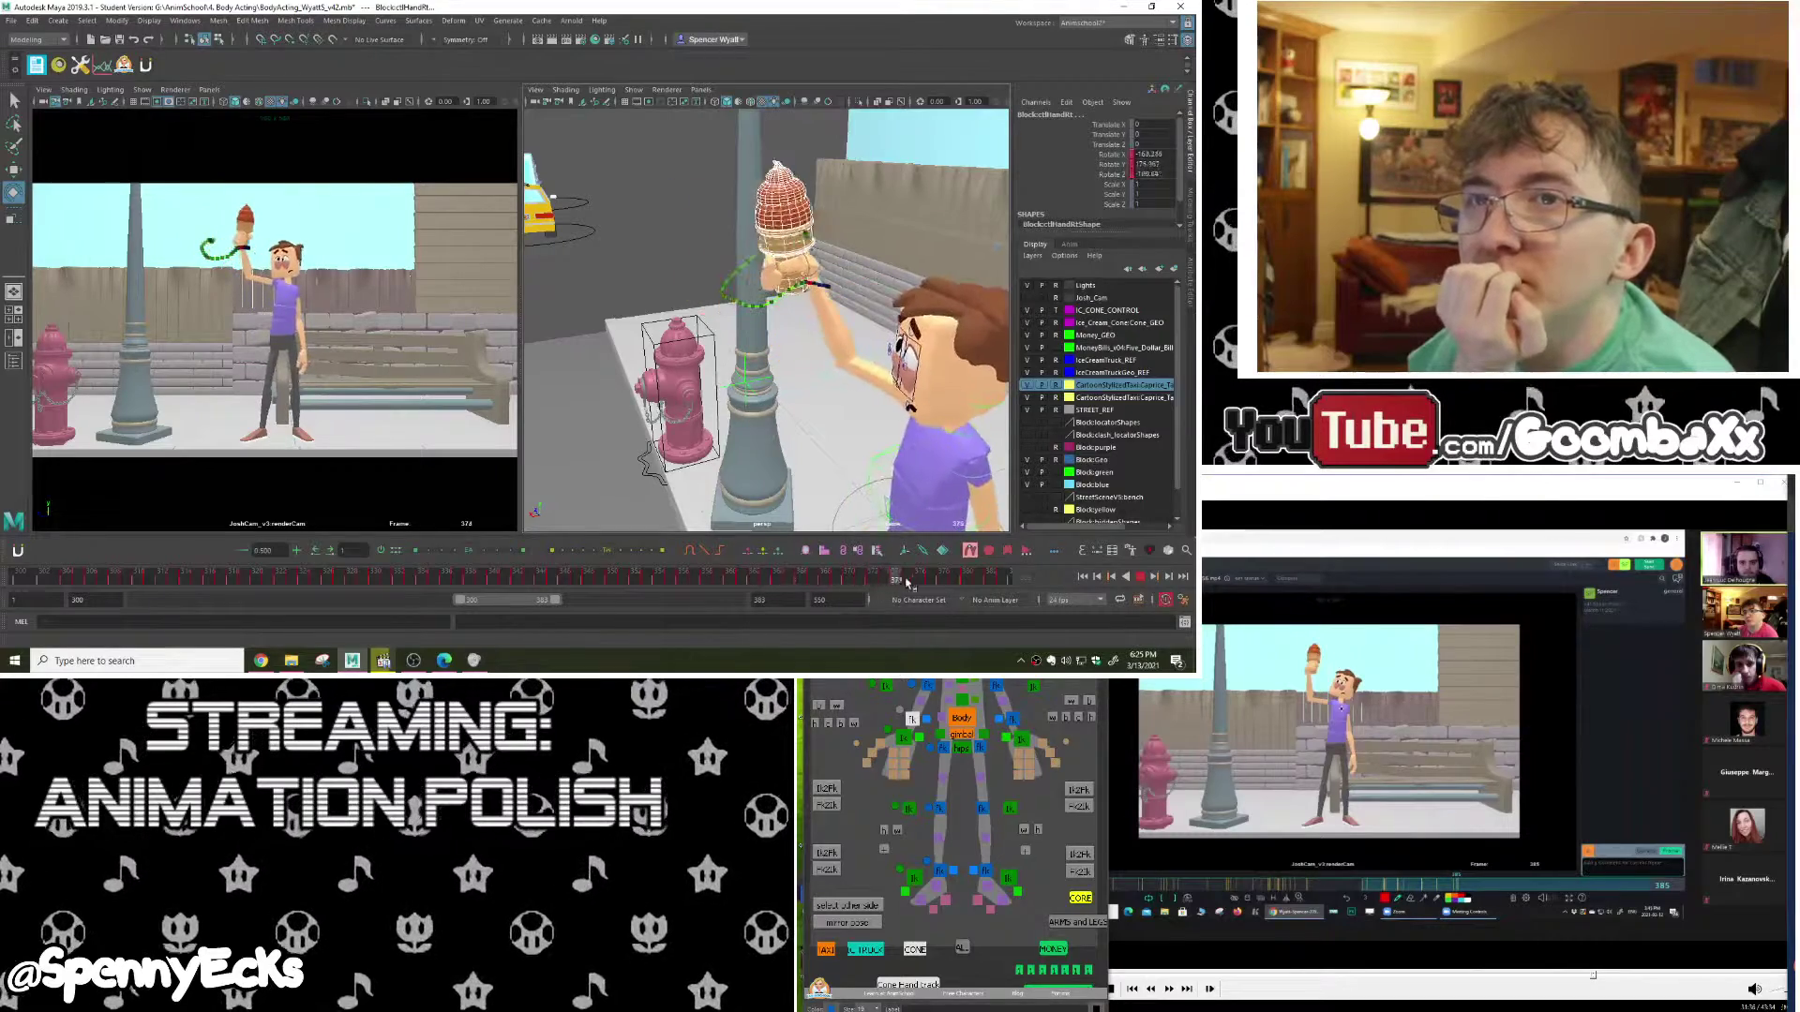
# Step: Tilt the right hand at frame 361 from the front view, paste the cone's Xform relationship through frame 383 again, and review the swing
pyautogui.moveTo(663, 578)
pyautogui.mouseDown()
pyautogui.moveTo(787, 583)
pyautogui.moveTo(626, 578)
pyautogui.moveTo(785, 583)
pyautogui.moveTo(740, 586)
pyautogui.mouseUp()
pyautogui.moveTo(727, 387)
pyautogui.keyDown('alt'); pyautogui.mouseDown()
pyautogui.moveTo(715, 326)
pyautogui.moveTo(695, 317)
pyautogui.mouseUp(); pyautogui.keyUp('alt')
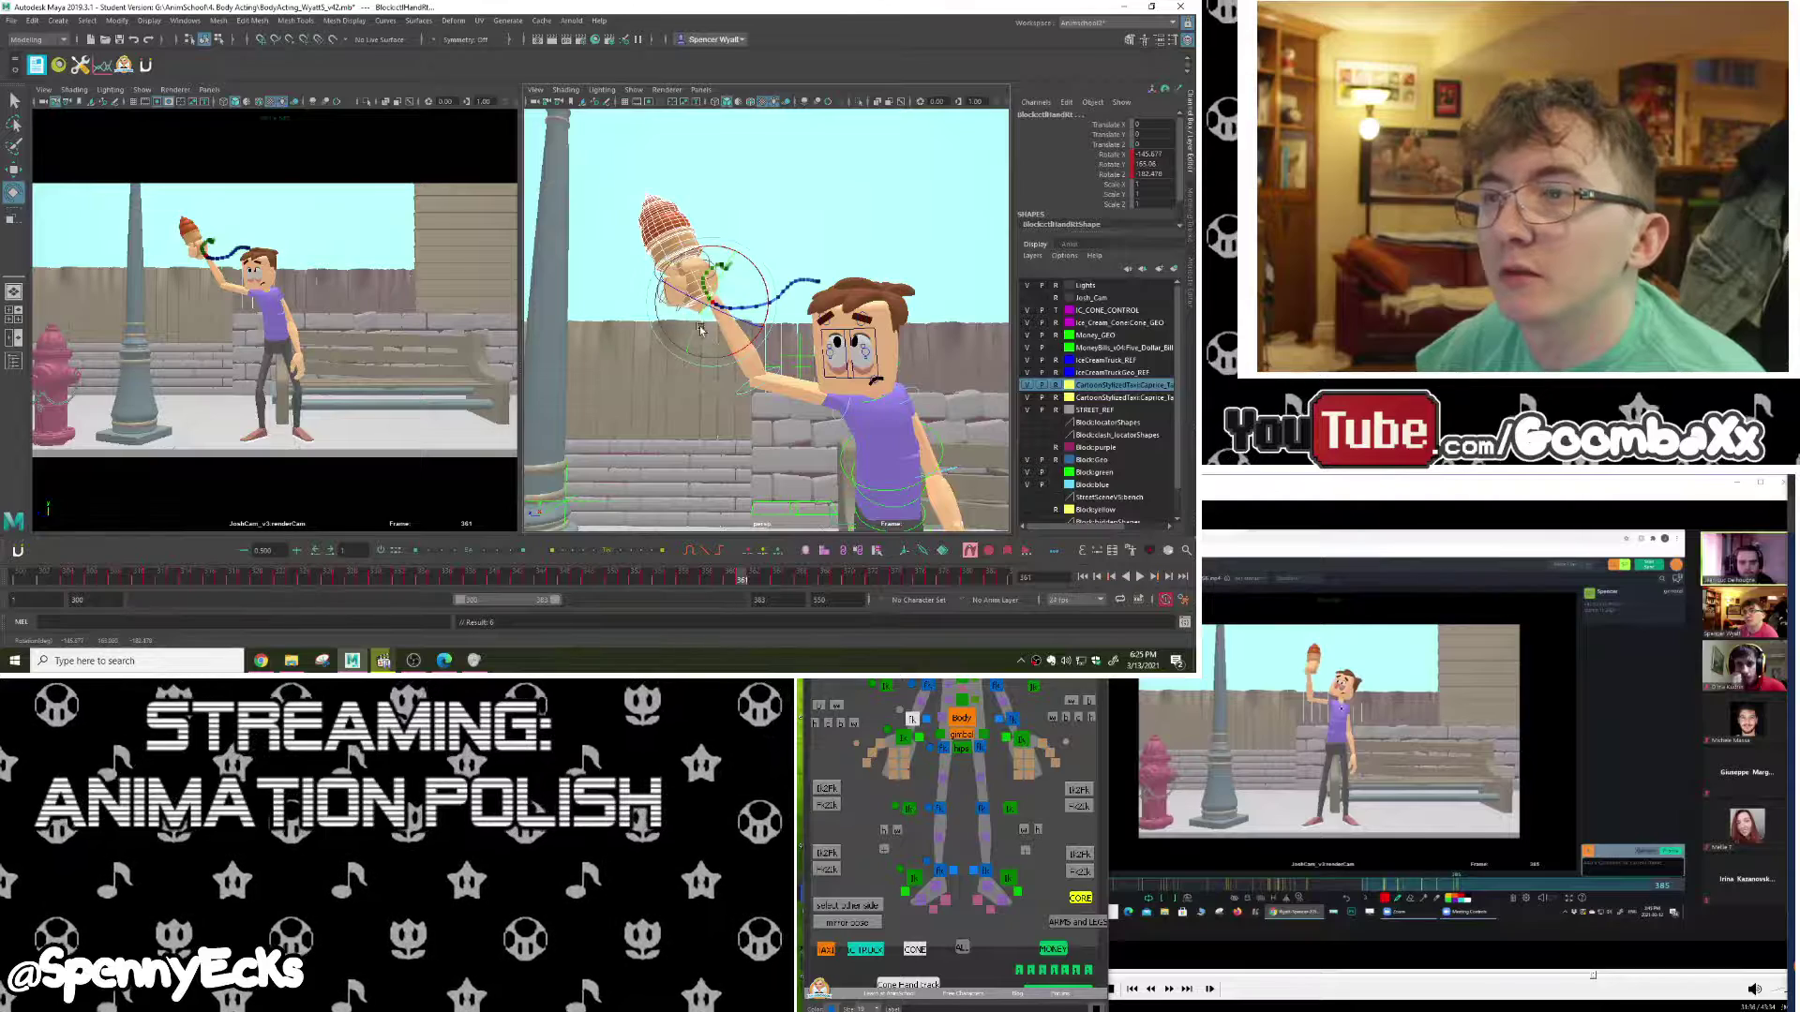
pyautogui.keyDown('shift'); pyautogui.moveTo(660, 583); pyautogui.dragTo(1007, 579); pyautogui.keyUp('shift')
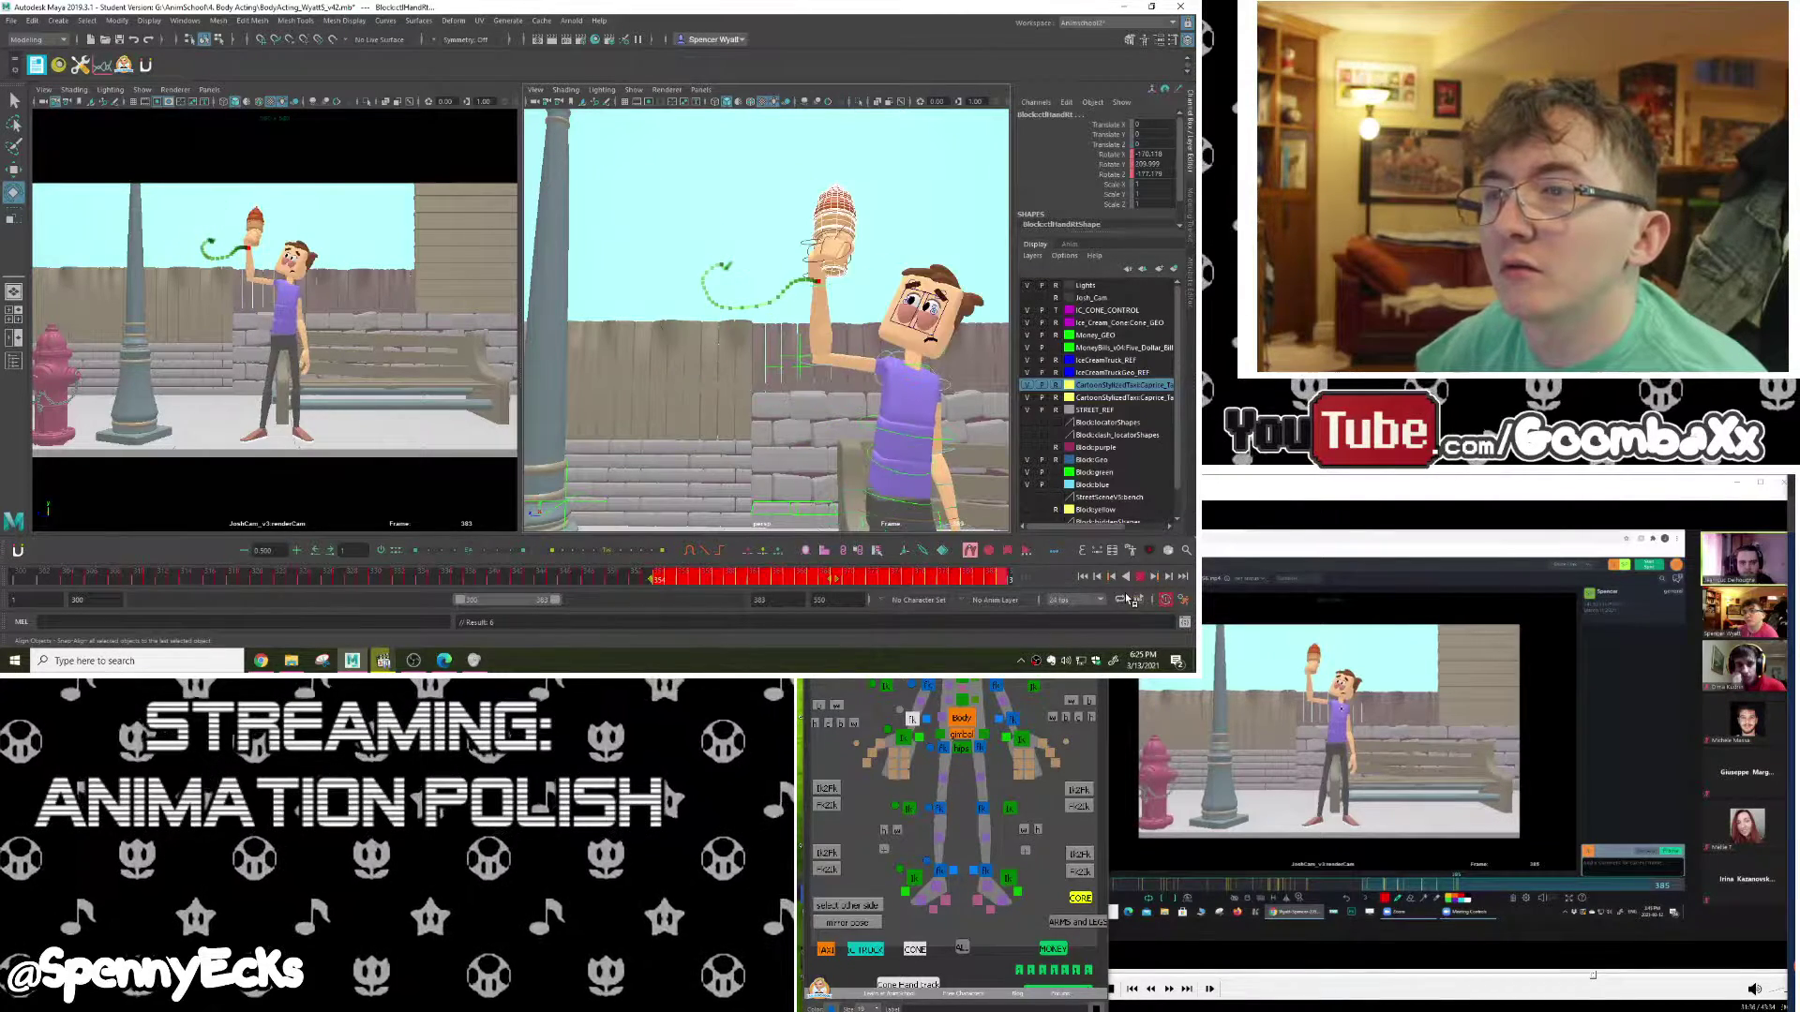
pyautogui.click(855, 551)
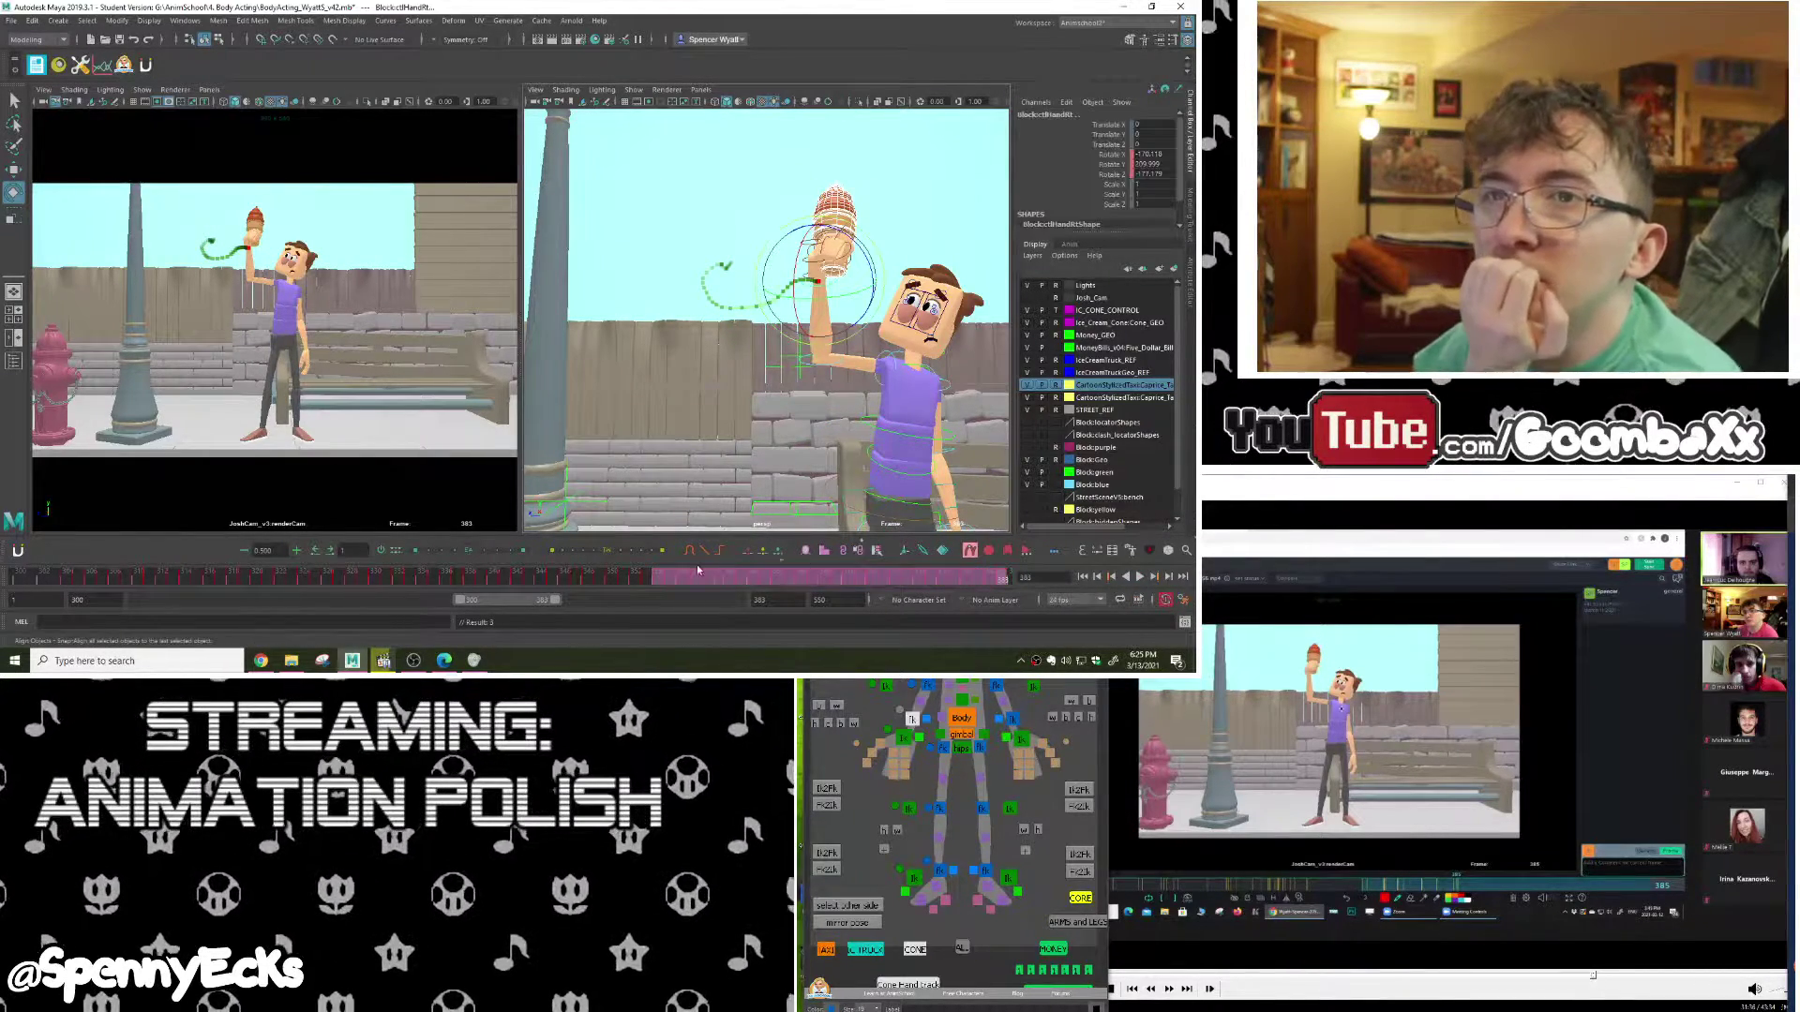
pyautogui.click(605, 581)
pyautogui.moveTo(604, 581); pyautogui.dragTo(870, 605)
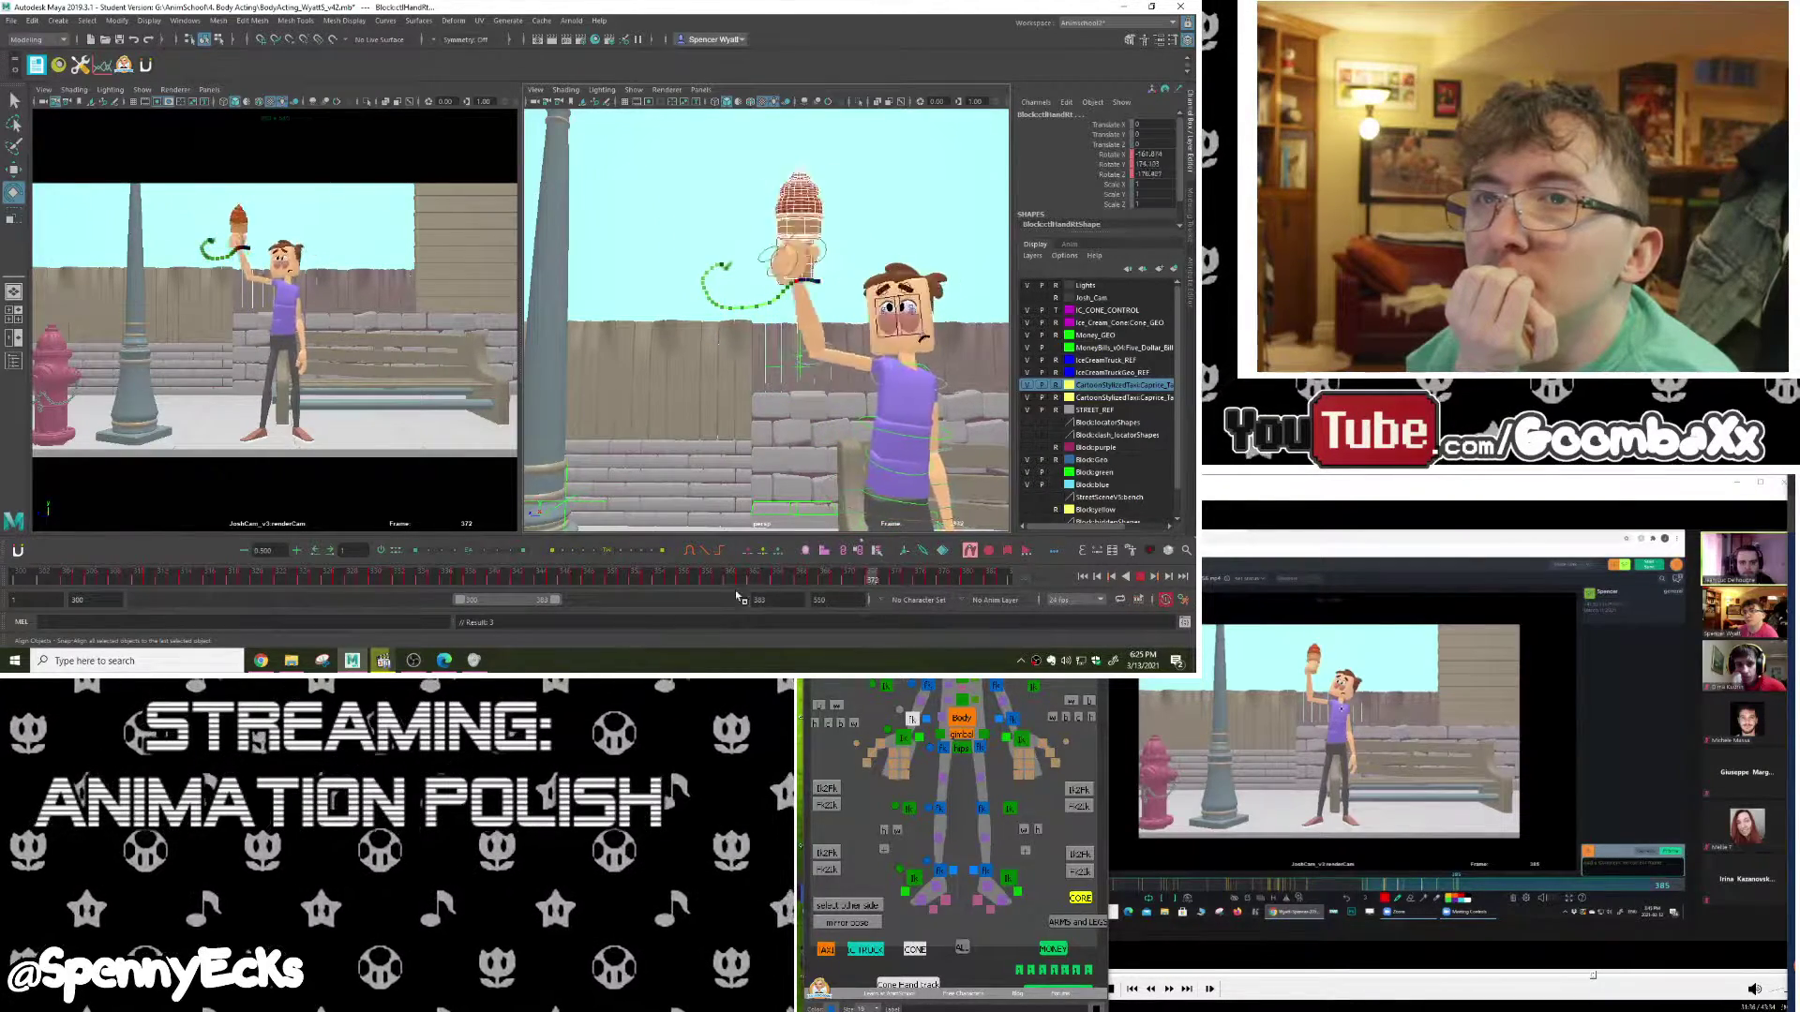
pyautogui.moveTo(736, 594)
pyautogui.mouseDown()
pyautogui.moveTo(637, 591)
pyautogui.moveTo(868, 604)
pyautogui.moveTo(712, 592)
pyautogui.moveTo(954, 586)
pyautogui.moveTo(375, 583)
pyautogui.mouseUp()
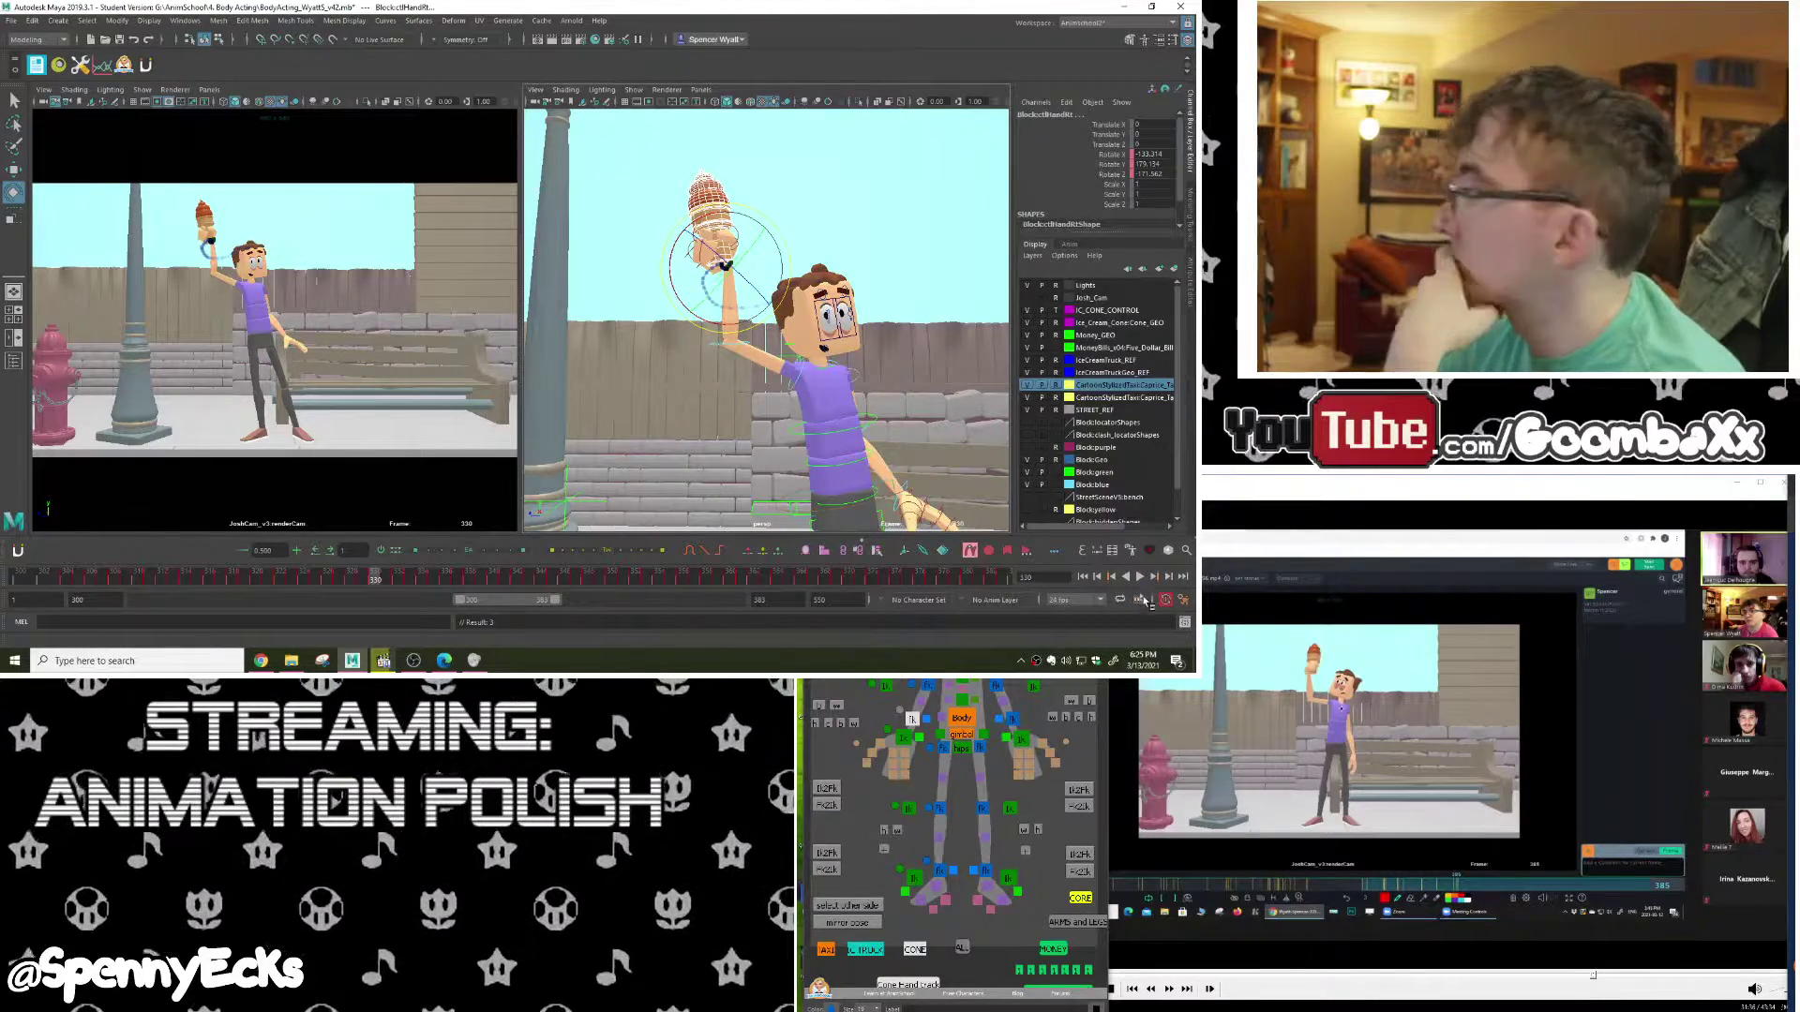
pyautogui.click(1141, 578)
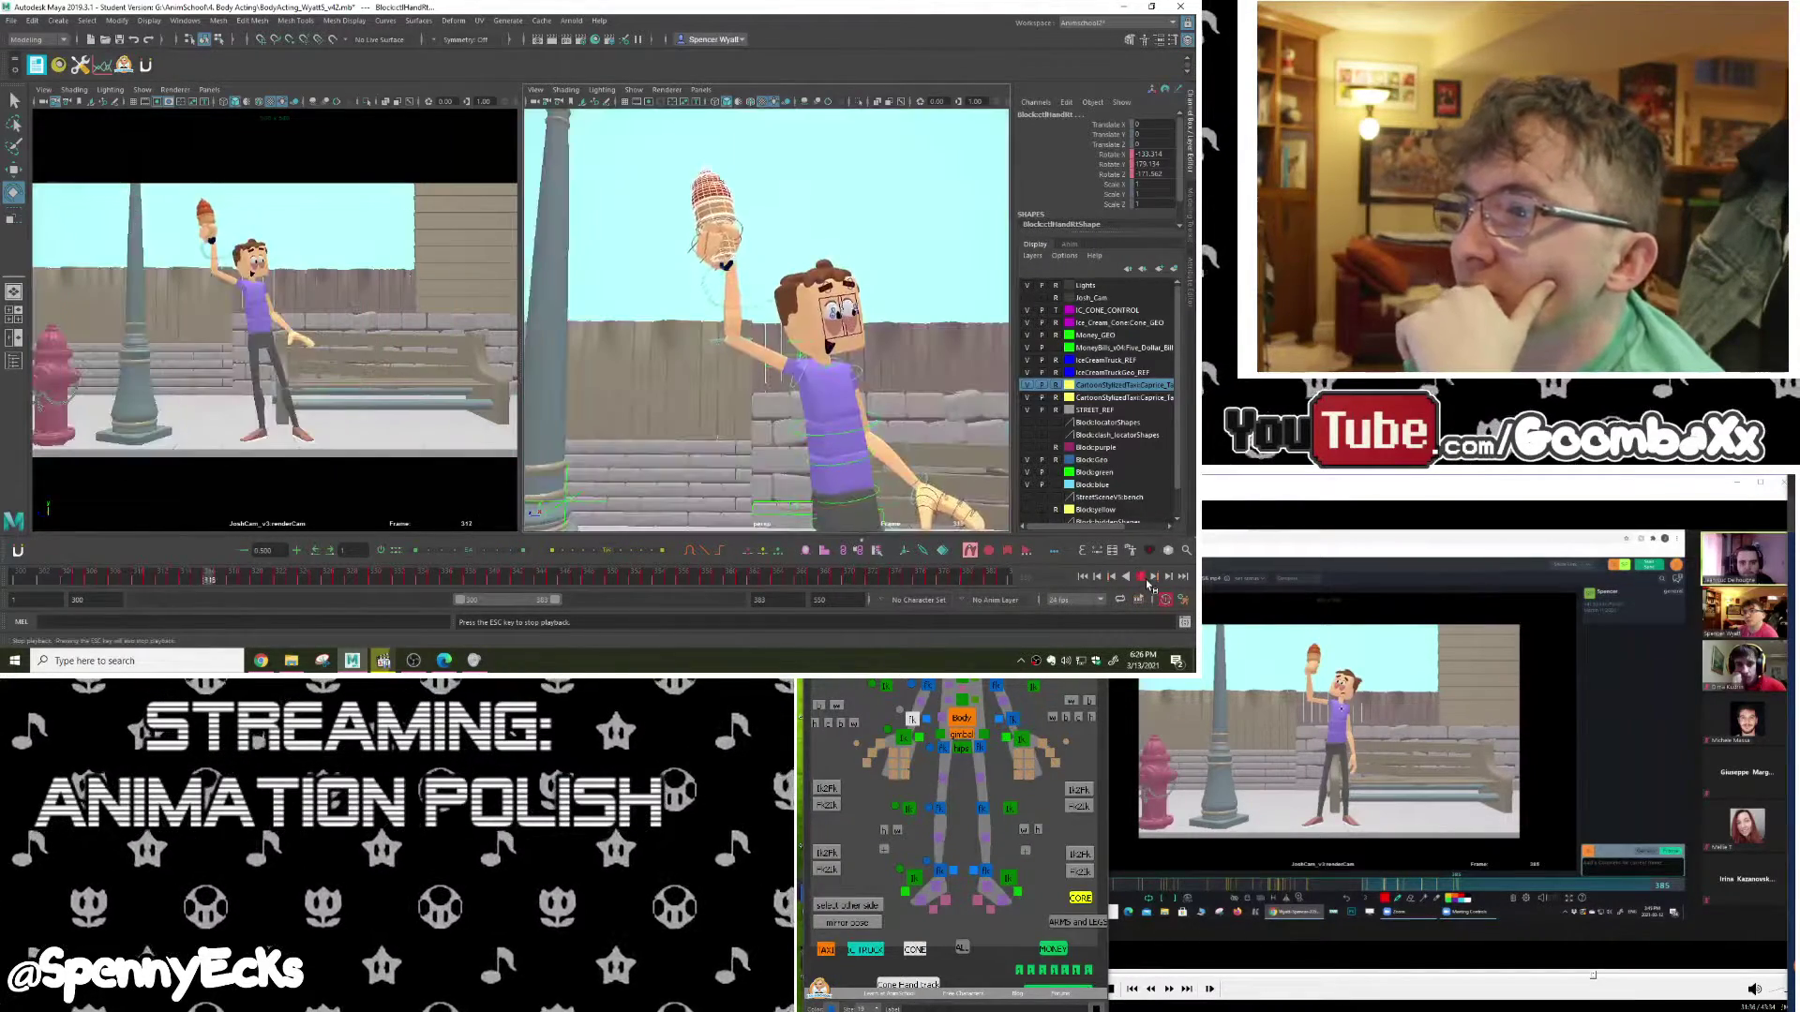
# Step: Select the left hand control and examine its arc up close between frames 327 and 356
pyautogui.click(1013, 718)
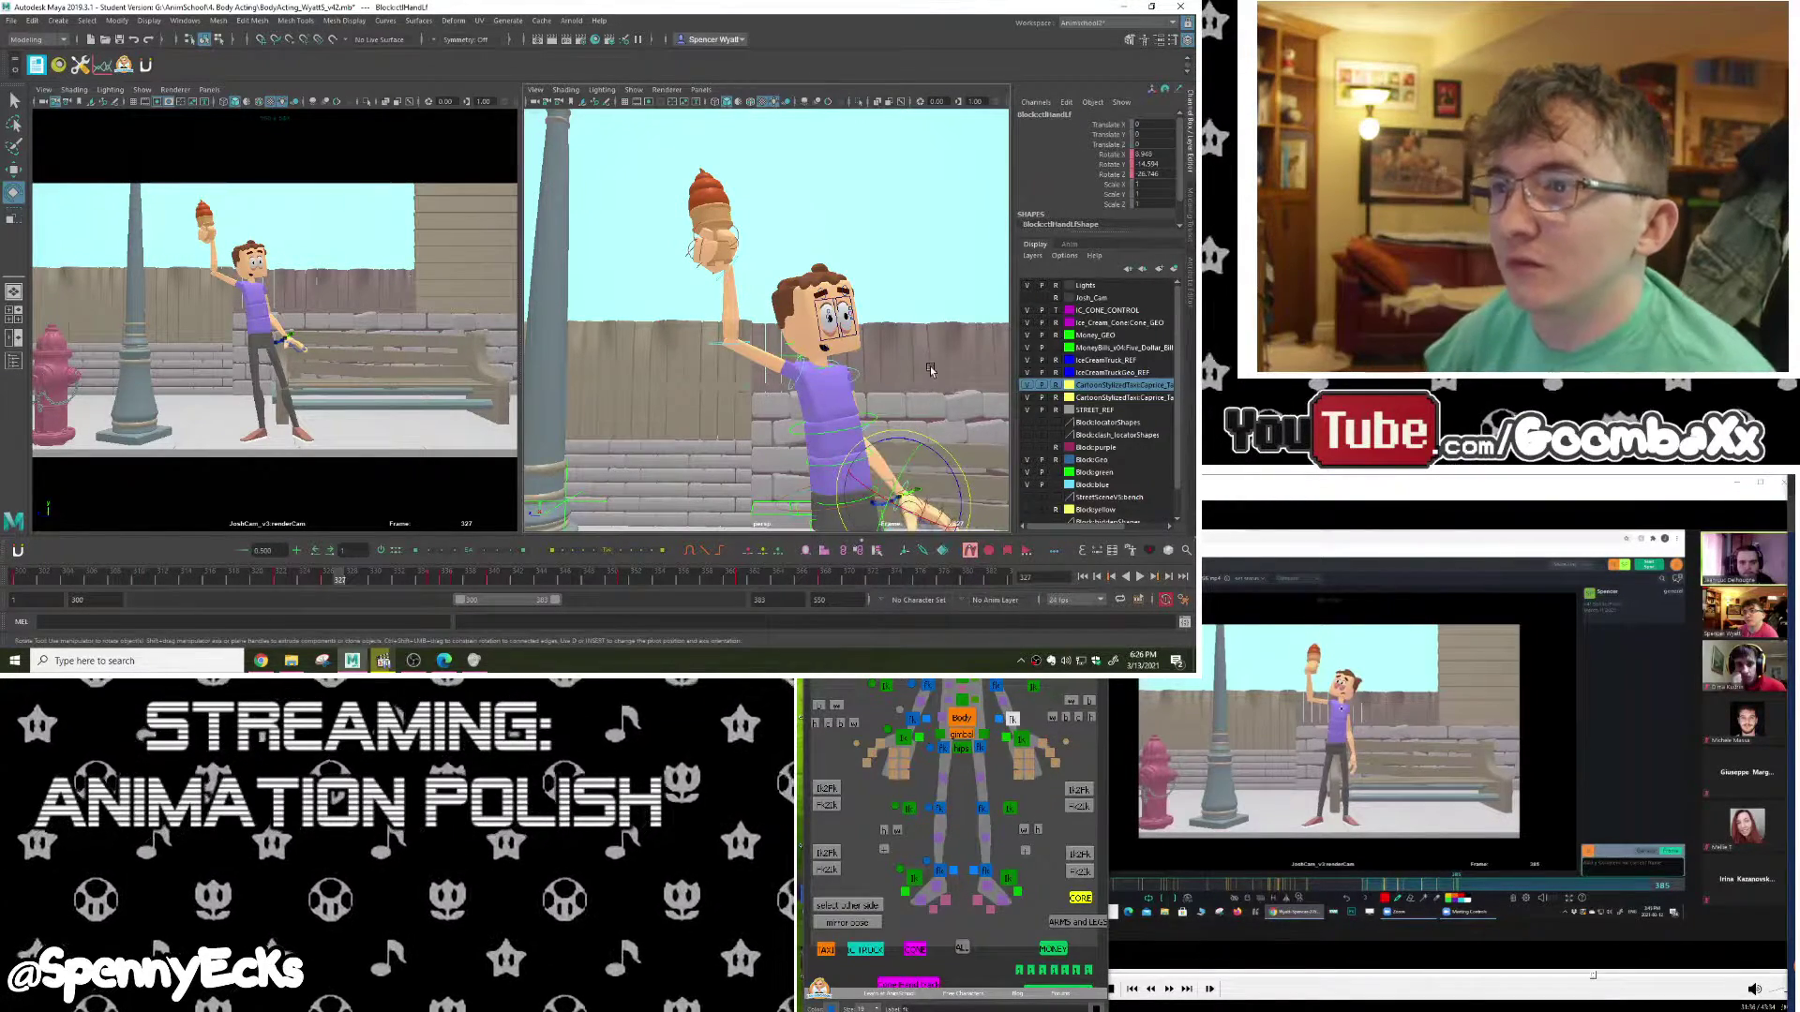
pyautogui.keyDown('alt'); pyautogui.moveTo(930, 367); pyautogui.dragTo(851, 176, button='middle'); pyautogui.keyUp('alt')
pyautogui.keyDown('alt'); pyautogui.moveTo(851, 176); pyautogui.dragTo(760, 476, button='right'); pyautogui.keyUp('alt')
pyautogui.keyDown('alt'); pyautogui.moveTo(760, 477); pyautogui.dragTo(690, 434, button='middle'); pyautogui.keyUp('alt')
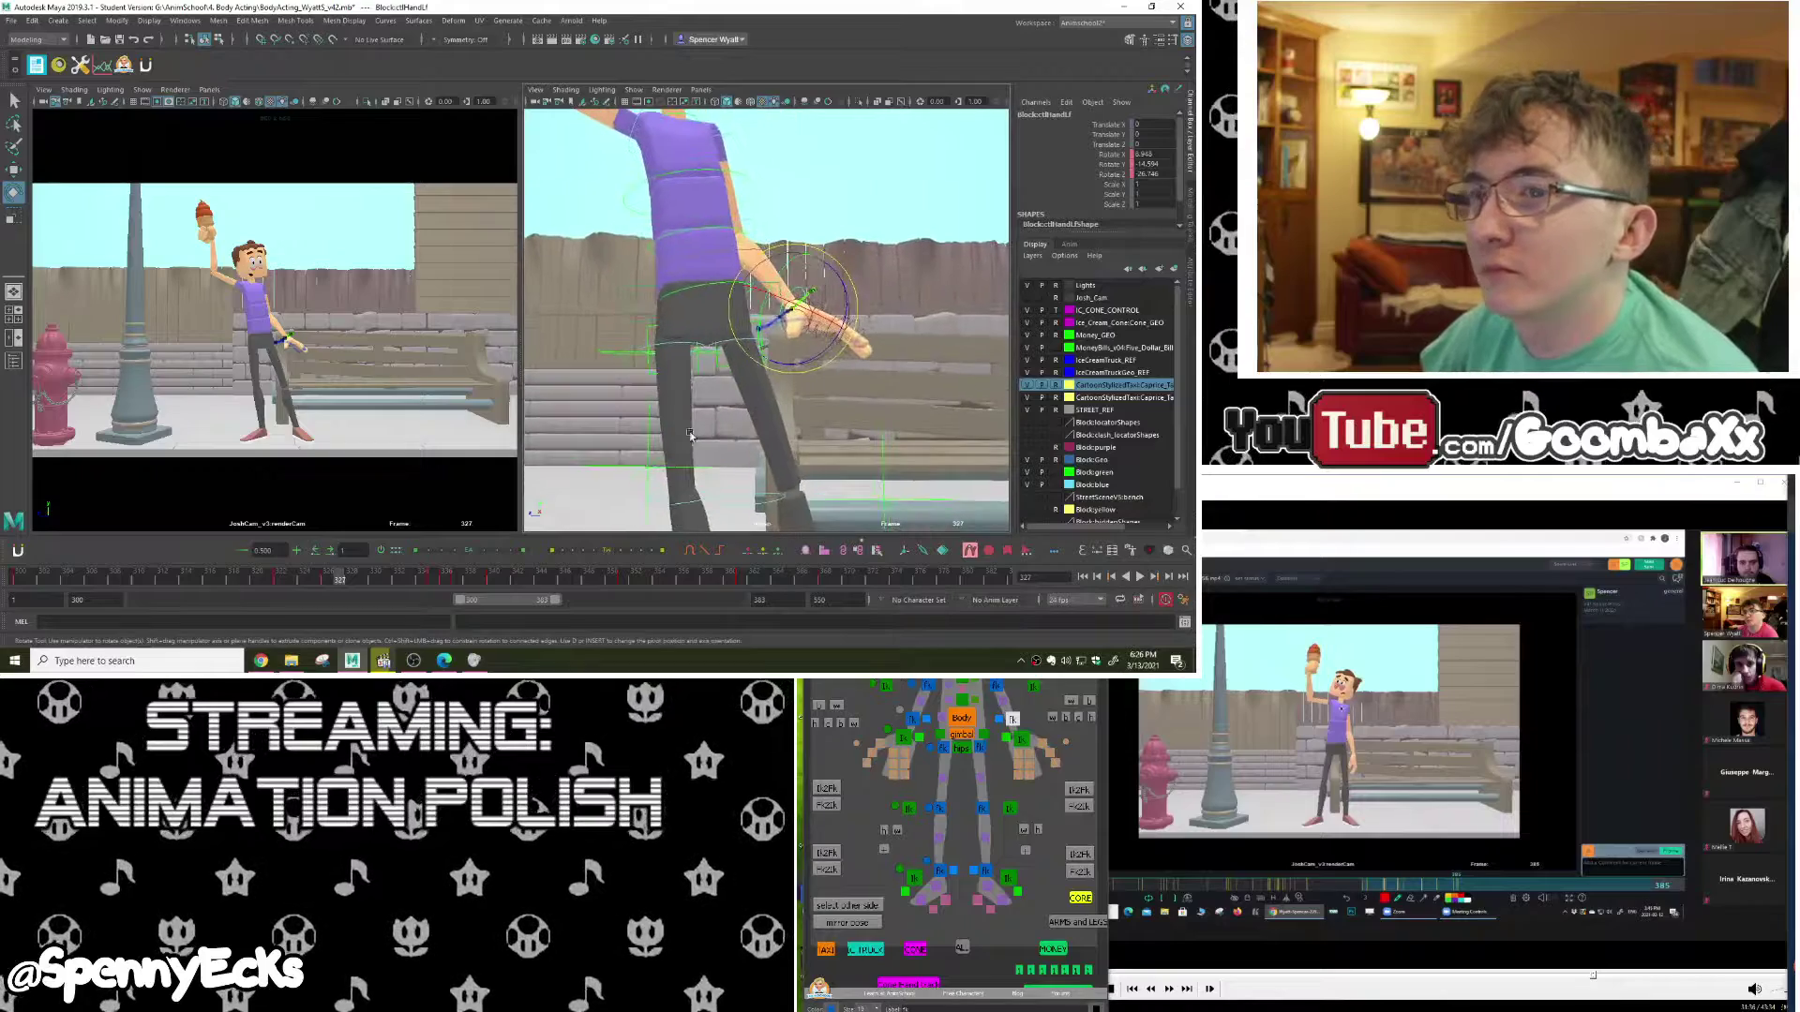
pyautogui.click(278, 582)
pyautogui.click(339, 579)
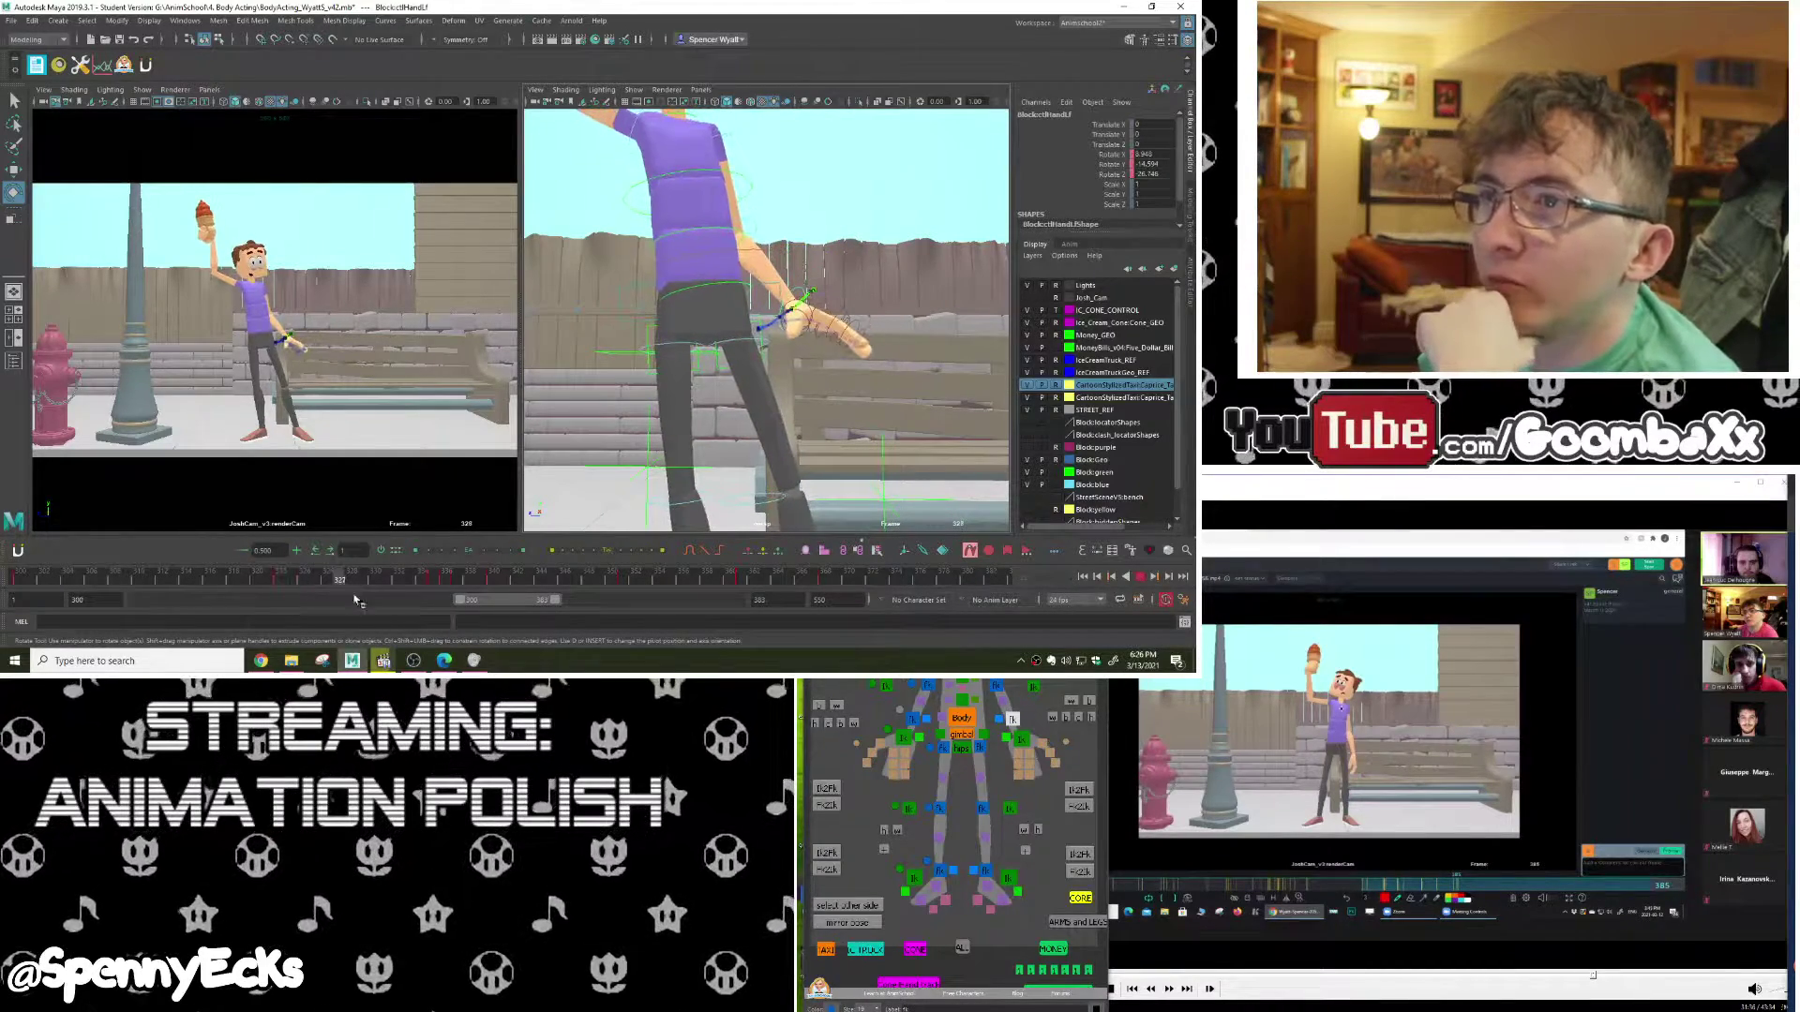
pyautogui.moveTo(431, 592); pyautogui.dragTo(684, 589)
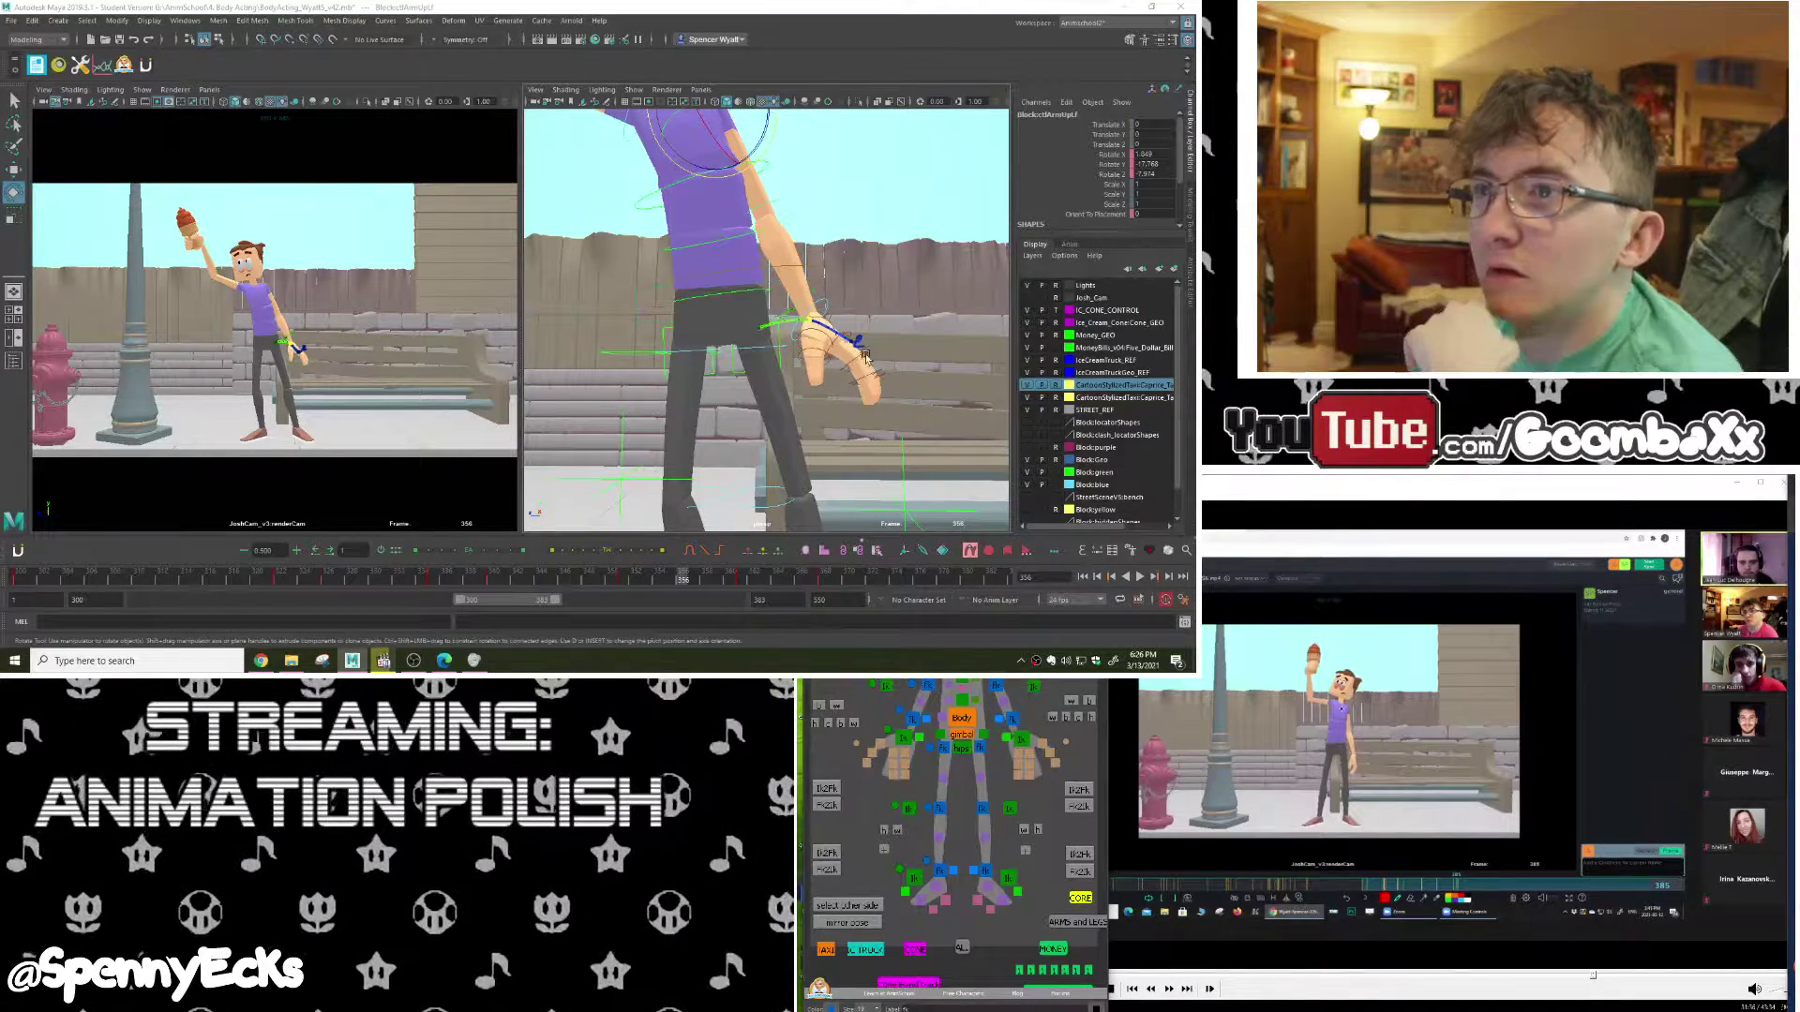
# Step: Undo the left upper arm rotation and rotate the left forearm inward at frame 356 instead
pyautogui.keyDown('alt'); pyautogui.moveTo(820, 367); pyautogui.dragTo(726, 202); pyautogui.keyUp('alt')
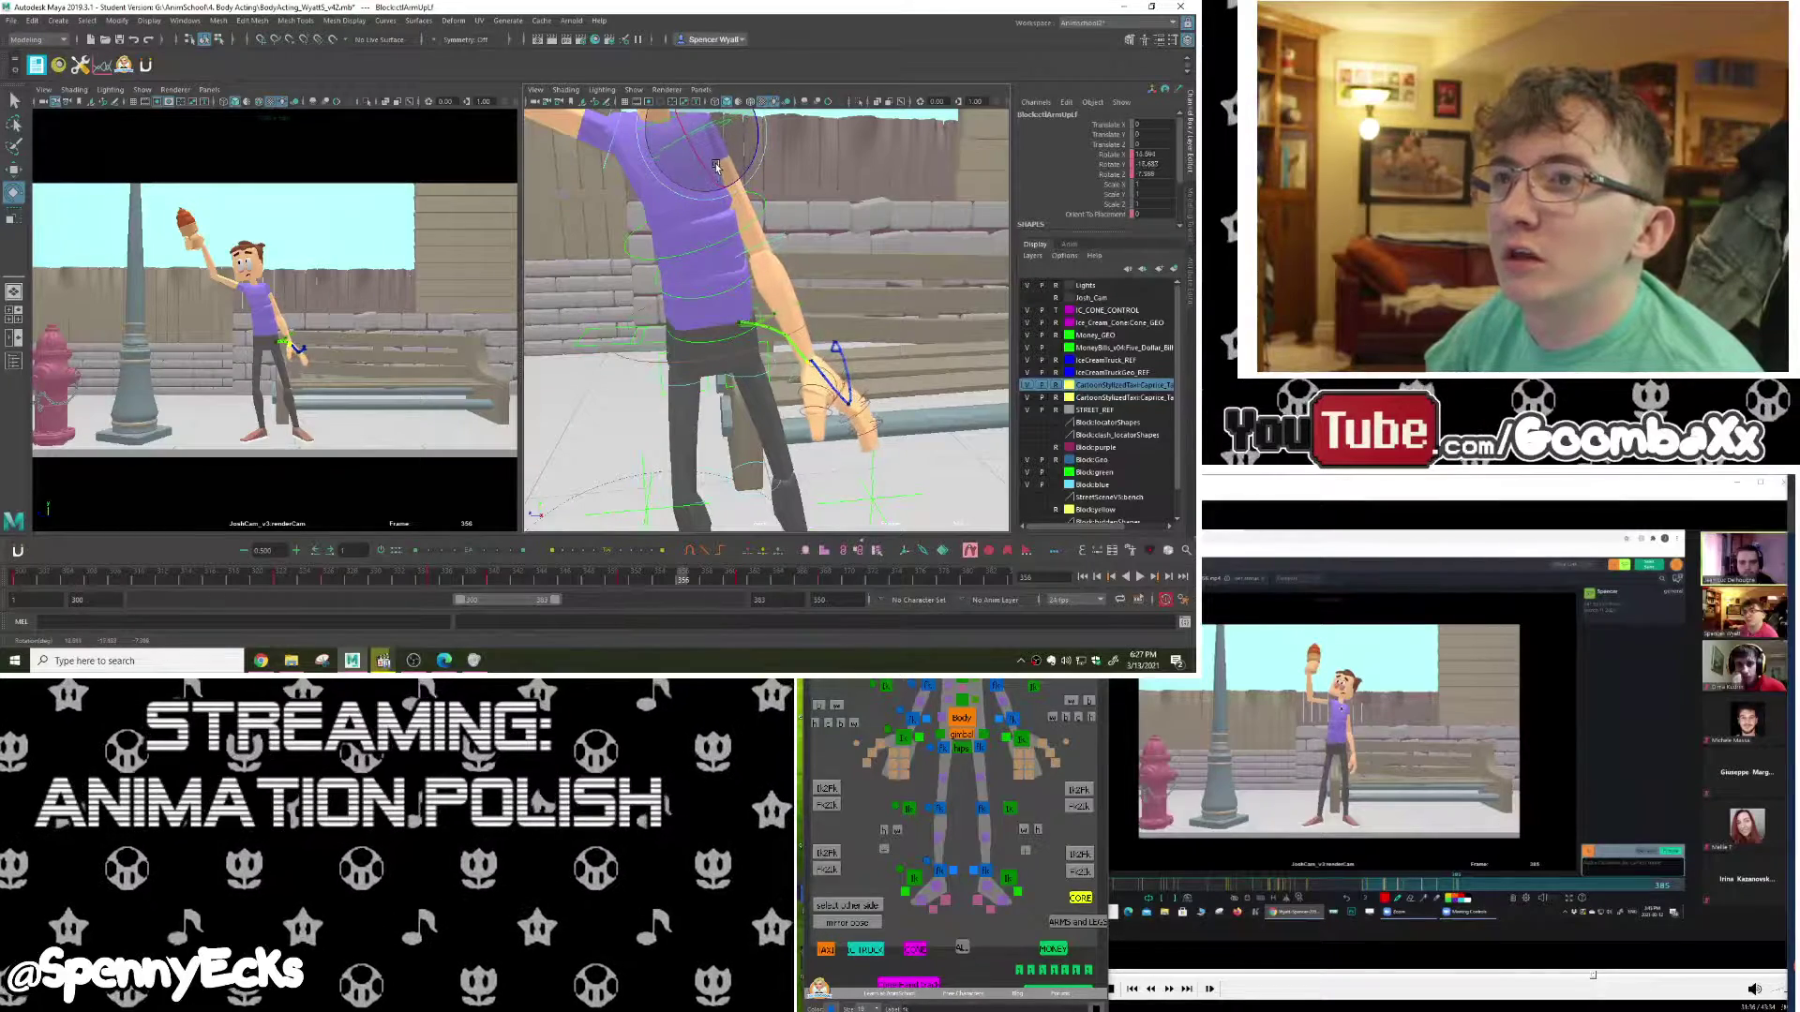
pyautogui.hotkey('ctrl', 'z')
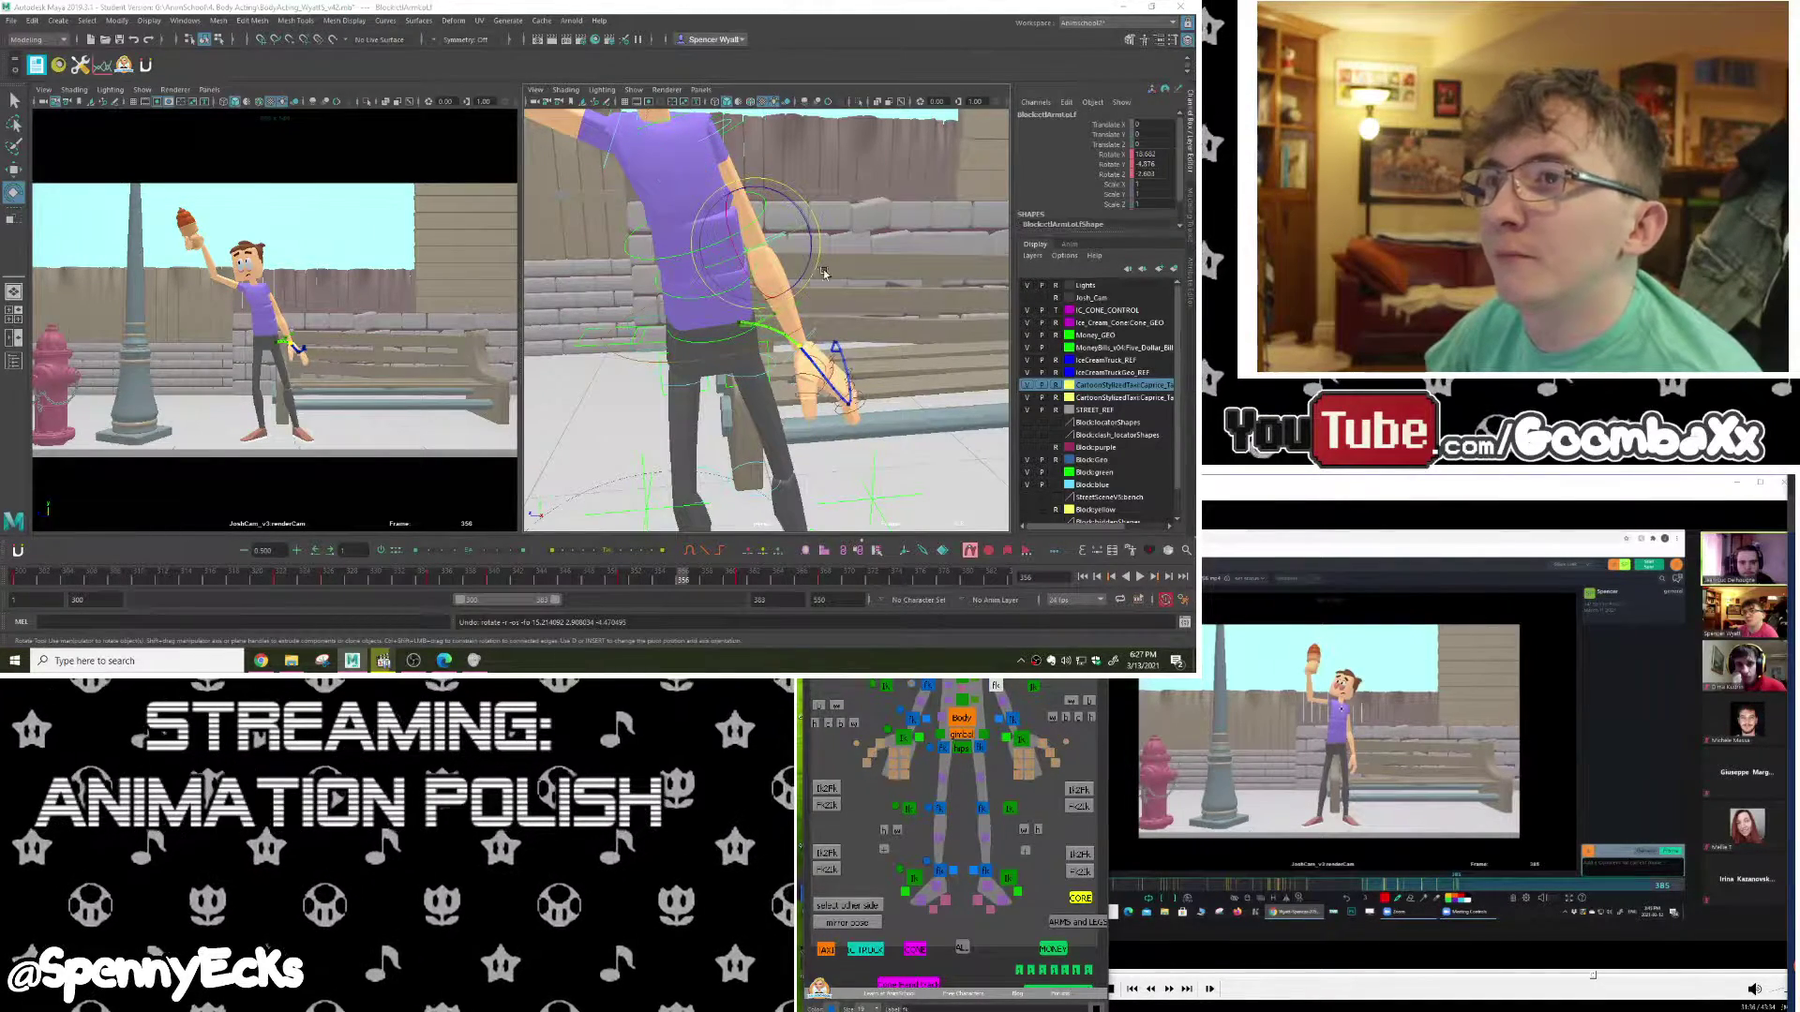
pyautogui.moveTo(824, 273); pyautogui.dragTo(752, 279)
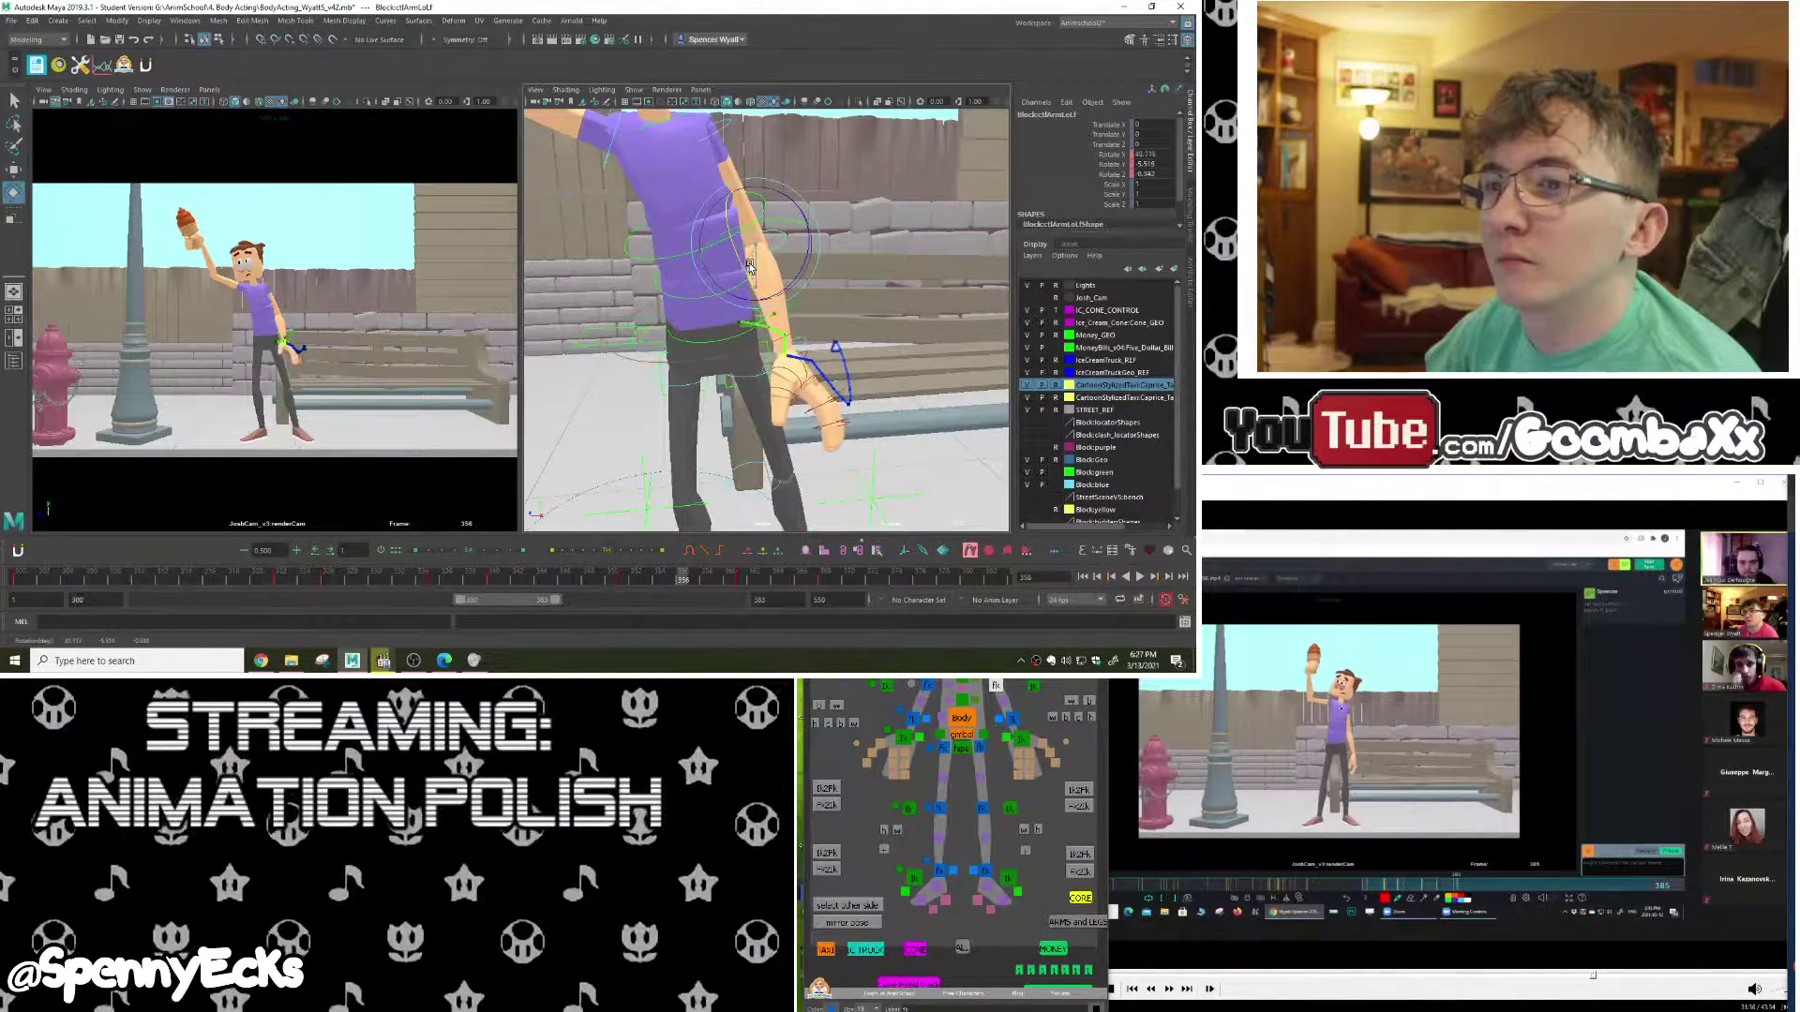
pyautogui.keyDown('alt'); pyautogui.moveTo(833, 333); pyautogui.dragTo(833, 362); pyautogui.keyUp('alt')
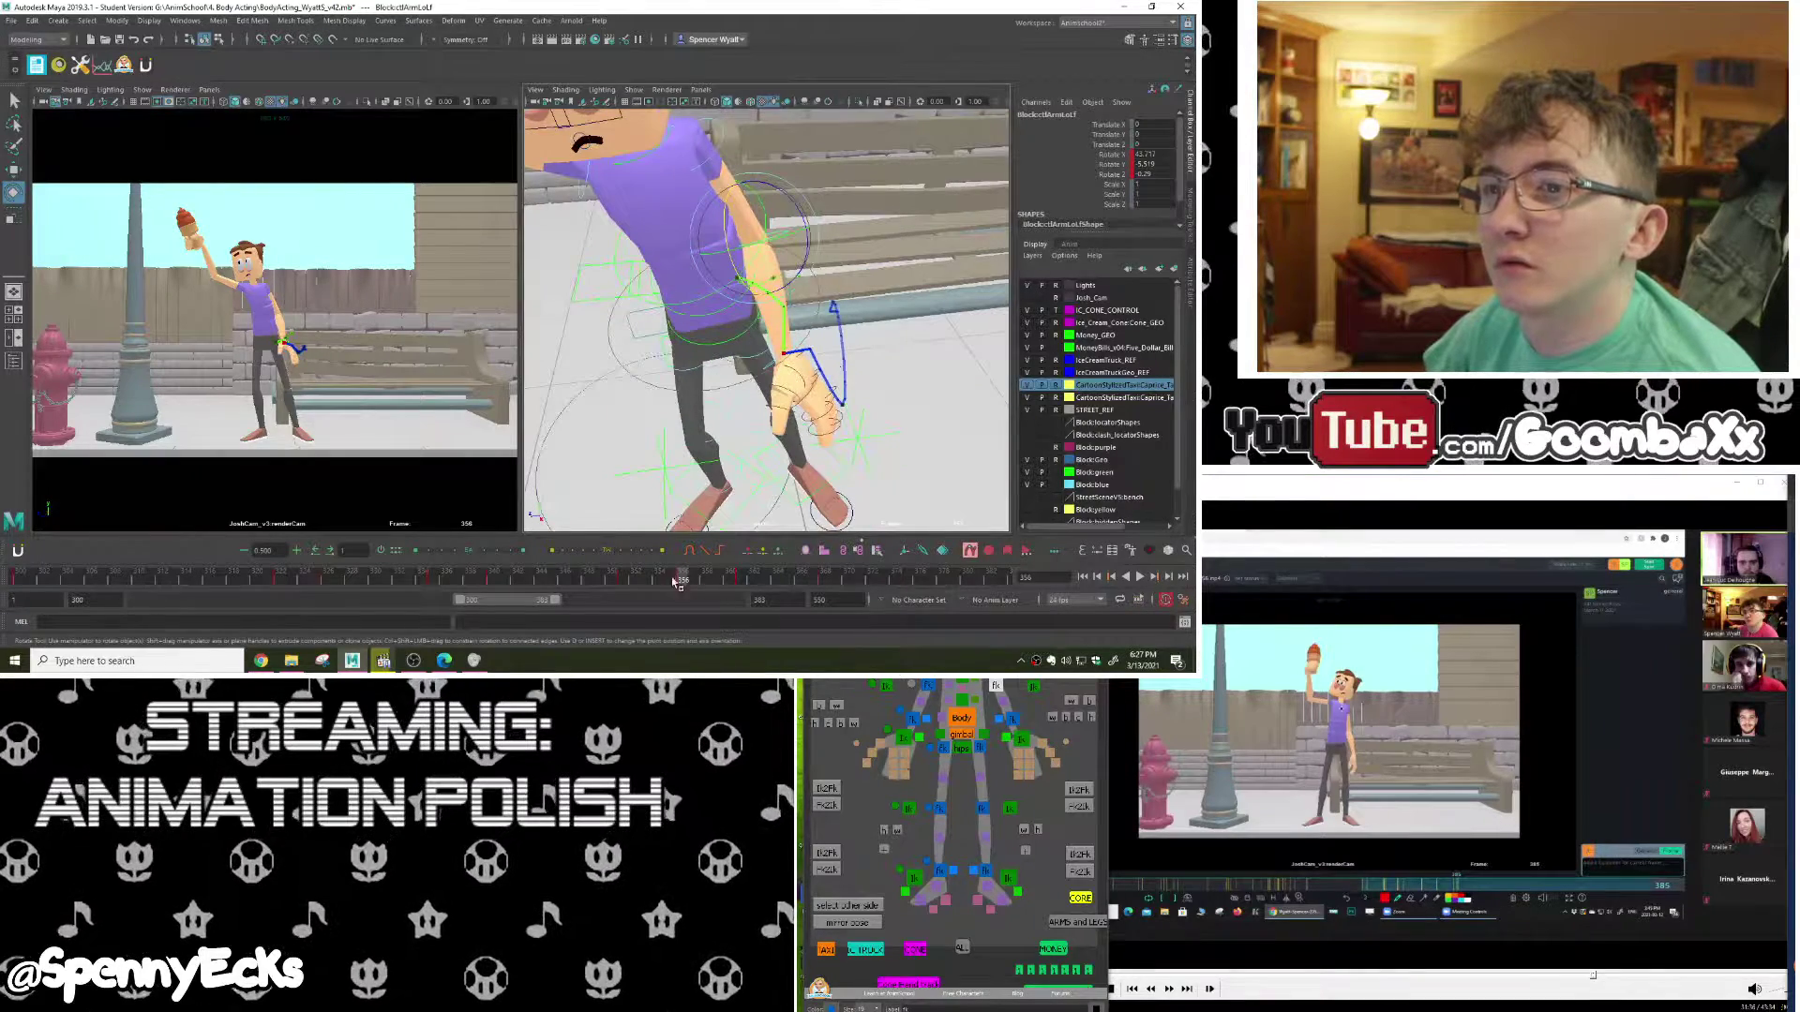
# Step: Scrub and step between frames 352 and 359 to examine the left forearm's swing and the hand's arc
pyautogui.moveTo(674, 581)
pyautogui.mouseDown()
pyautogui.moveTo(637, 581)
pyautogui.moveTo(709, 583)
pyautogui.moveTo(647, 582)
pyautogui.mouseUp()
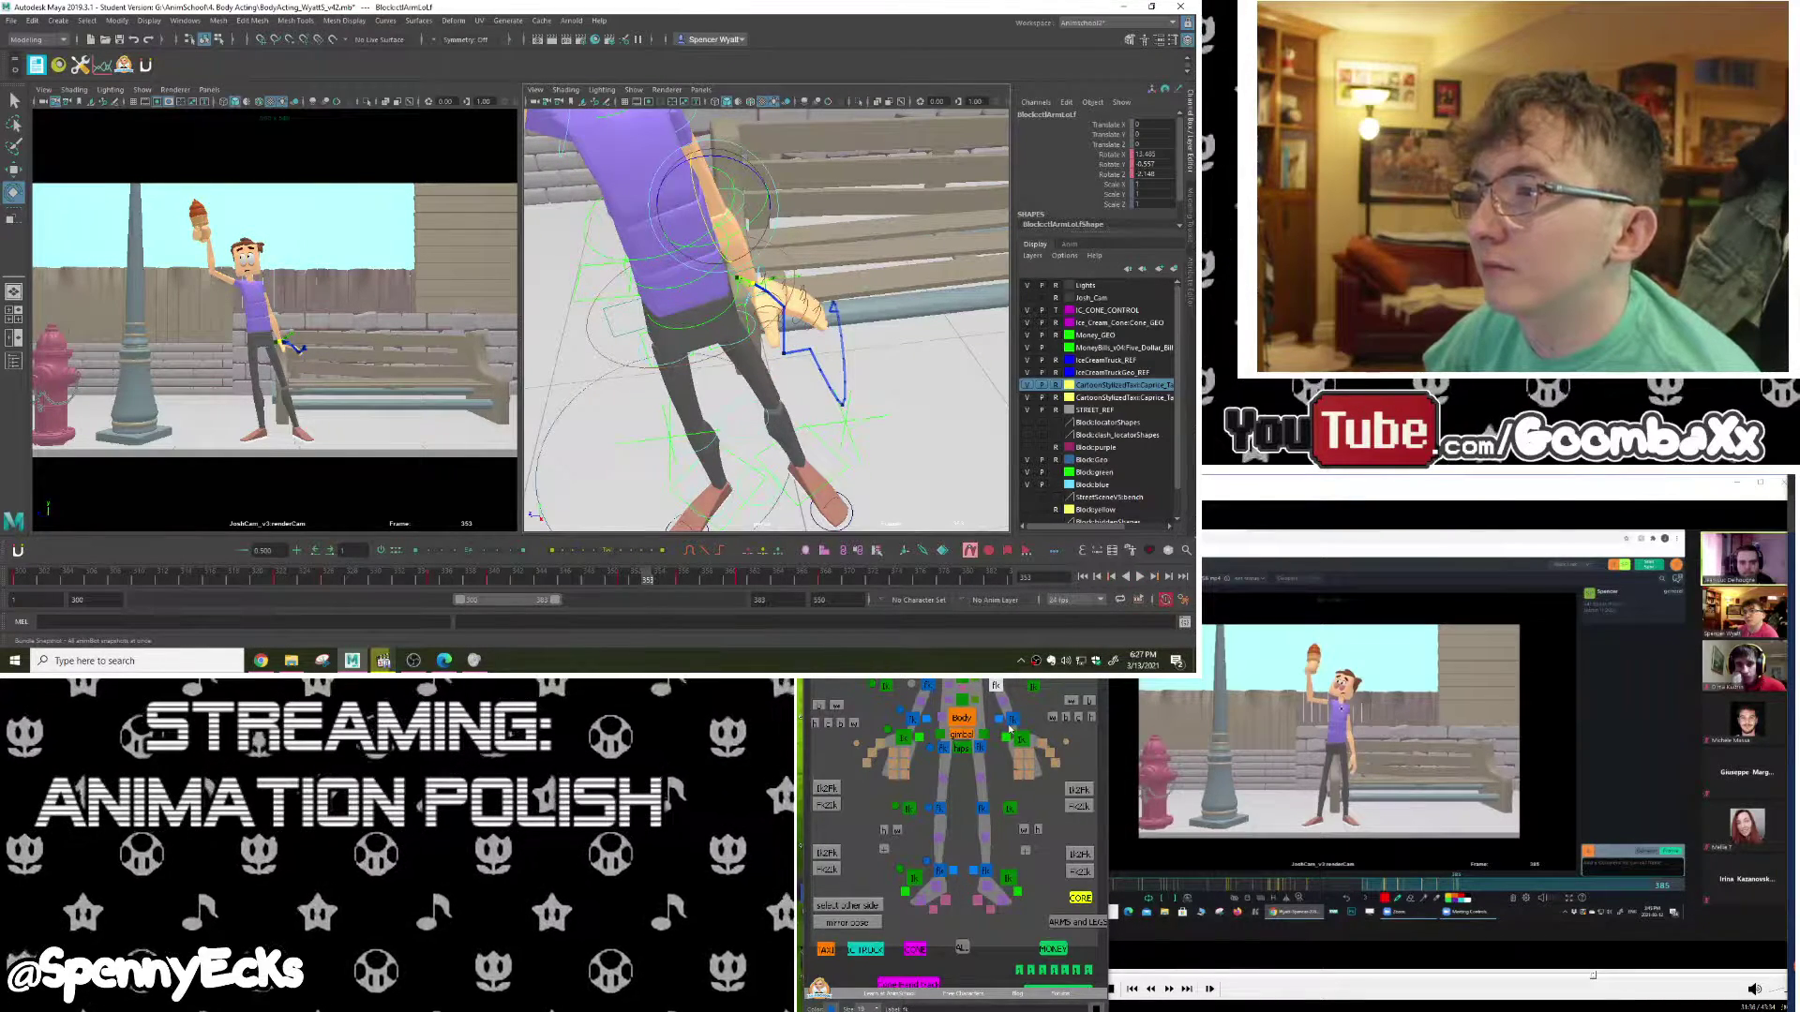
pyautogui.click(1011, 720)
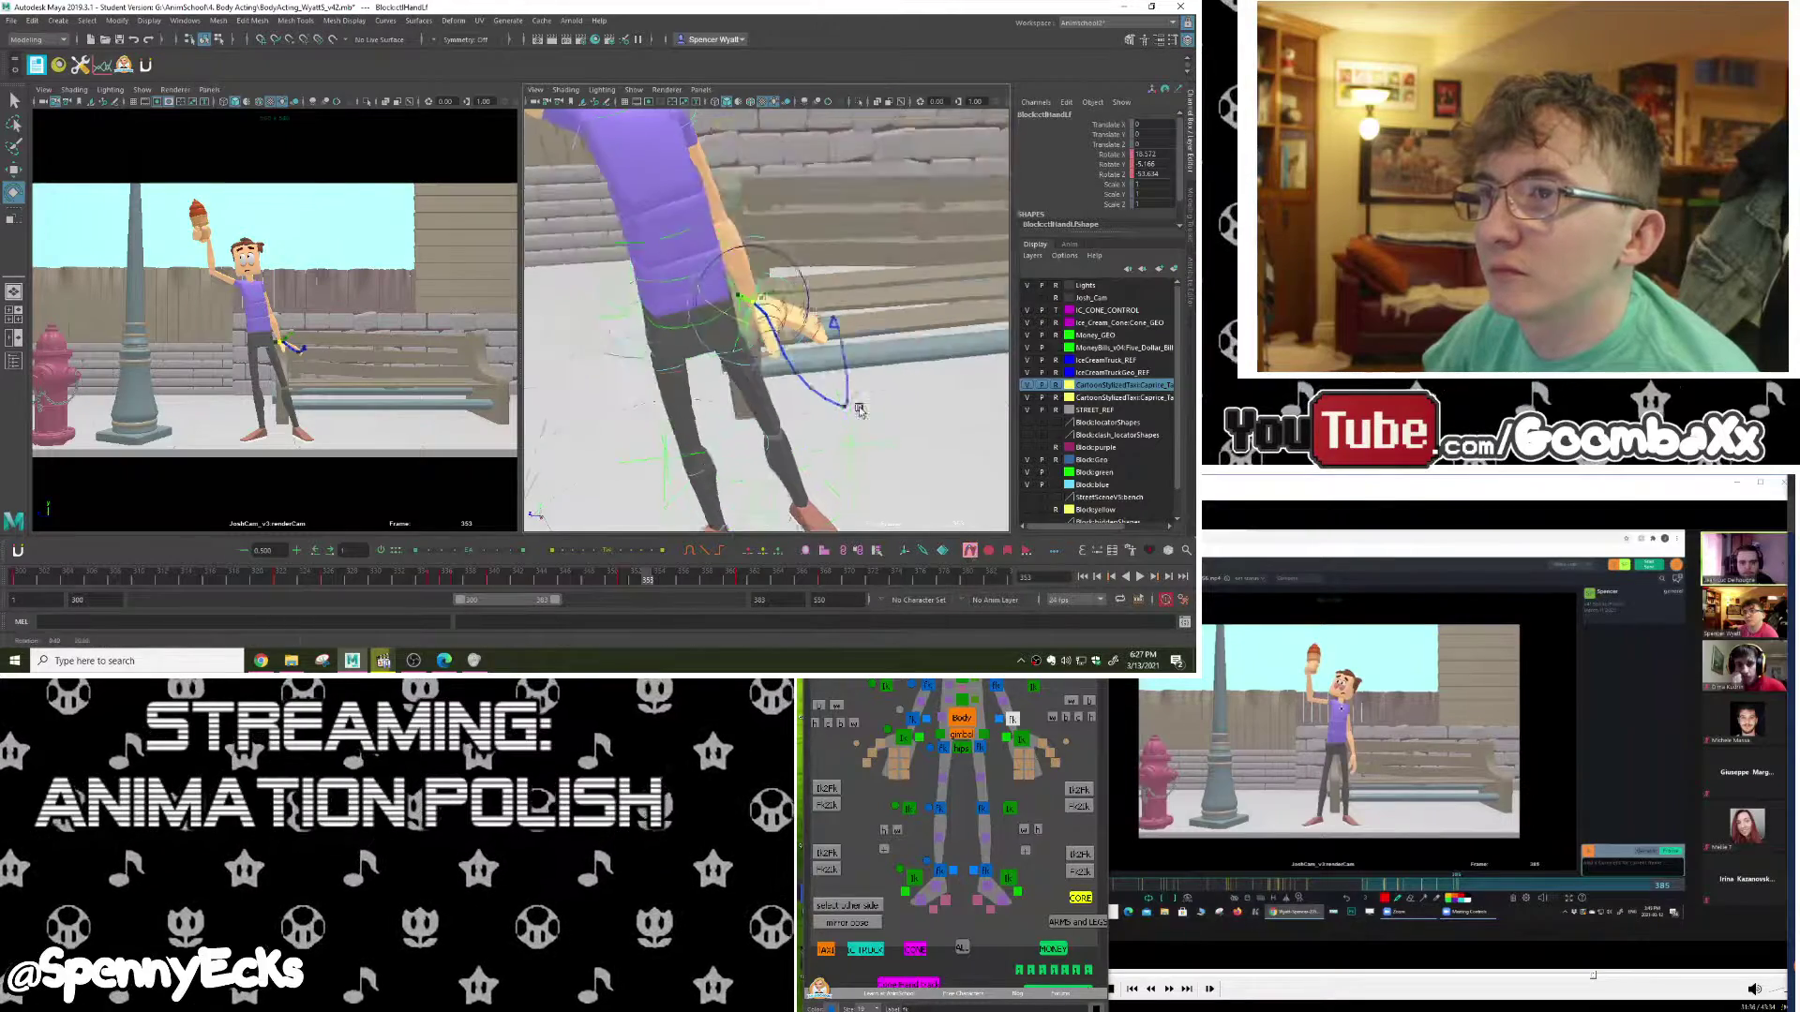
pyautogui.click(1000, 688)
pyautogui.moveTo(661, 580); pyautogui.dragTo(686, 582)
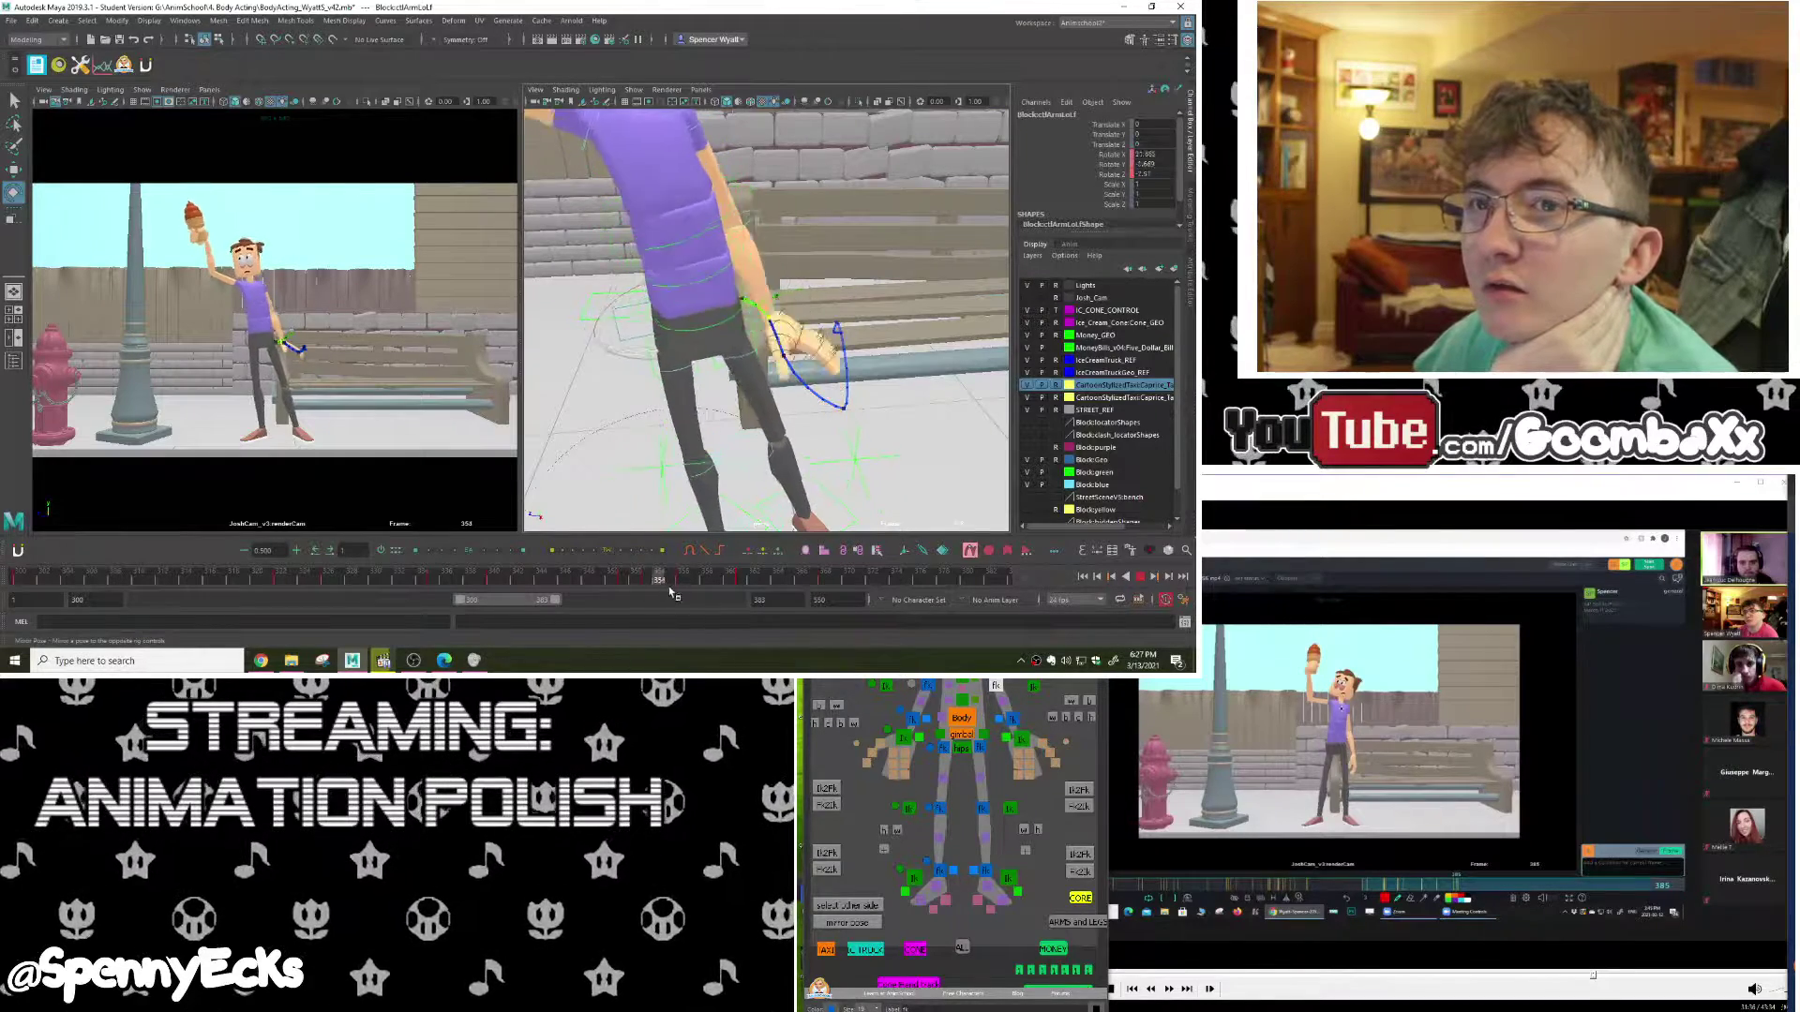
pyautogui.press('Escape')
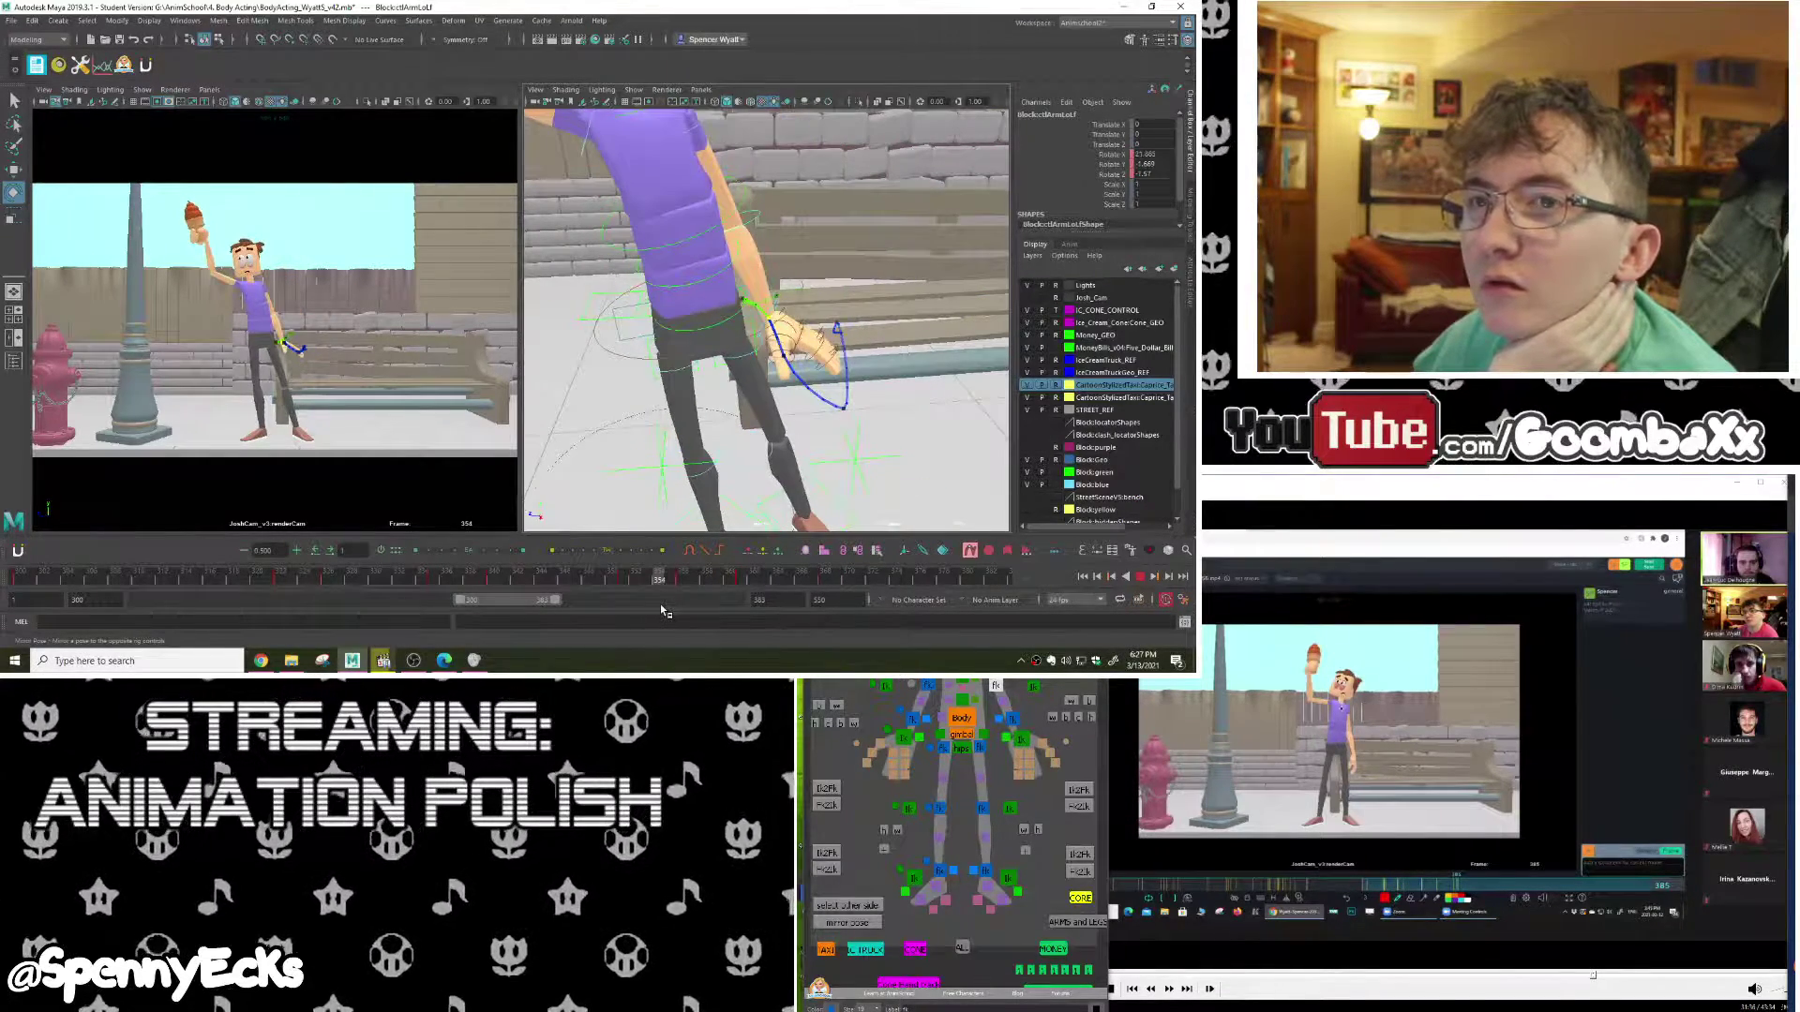
pyautogui.click(671, 579)
pyautogui.hotkey('alt', '.')
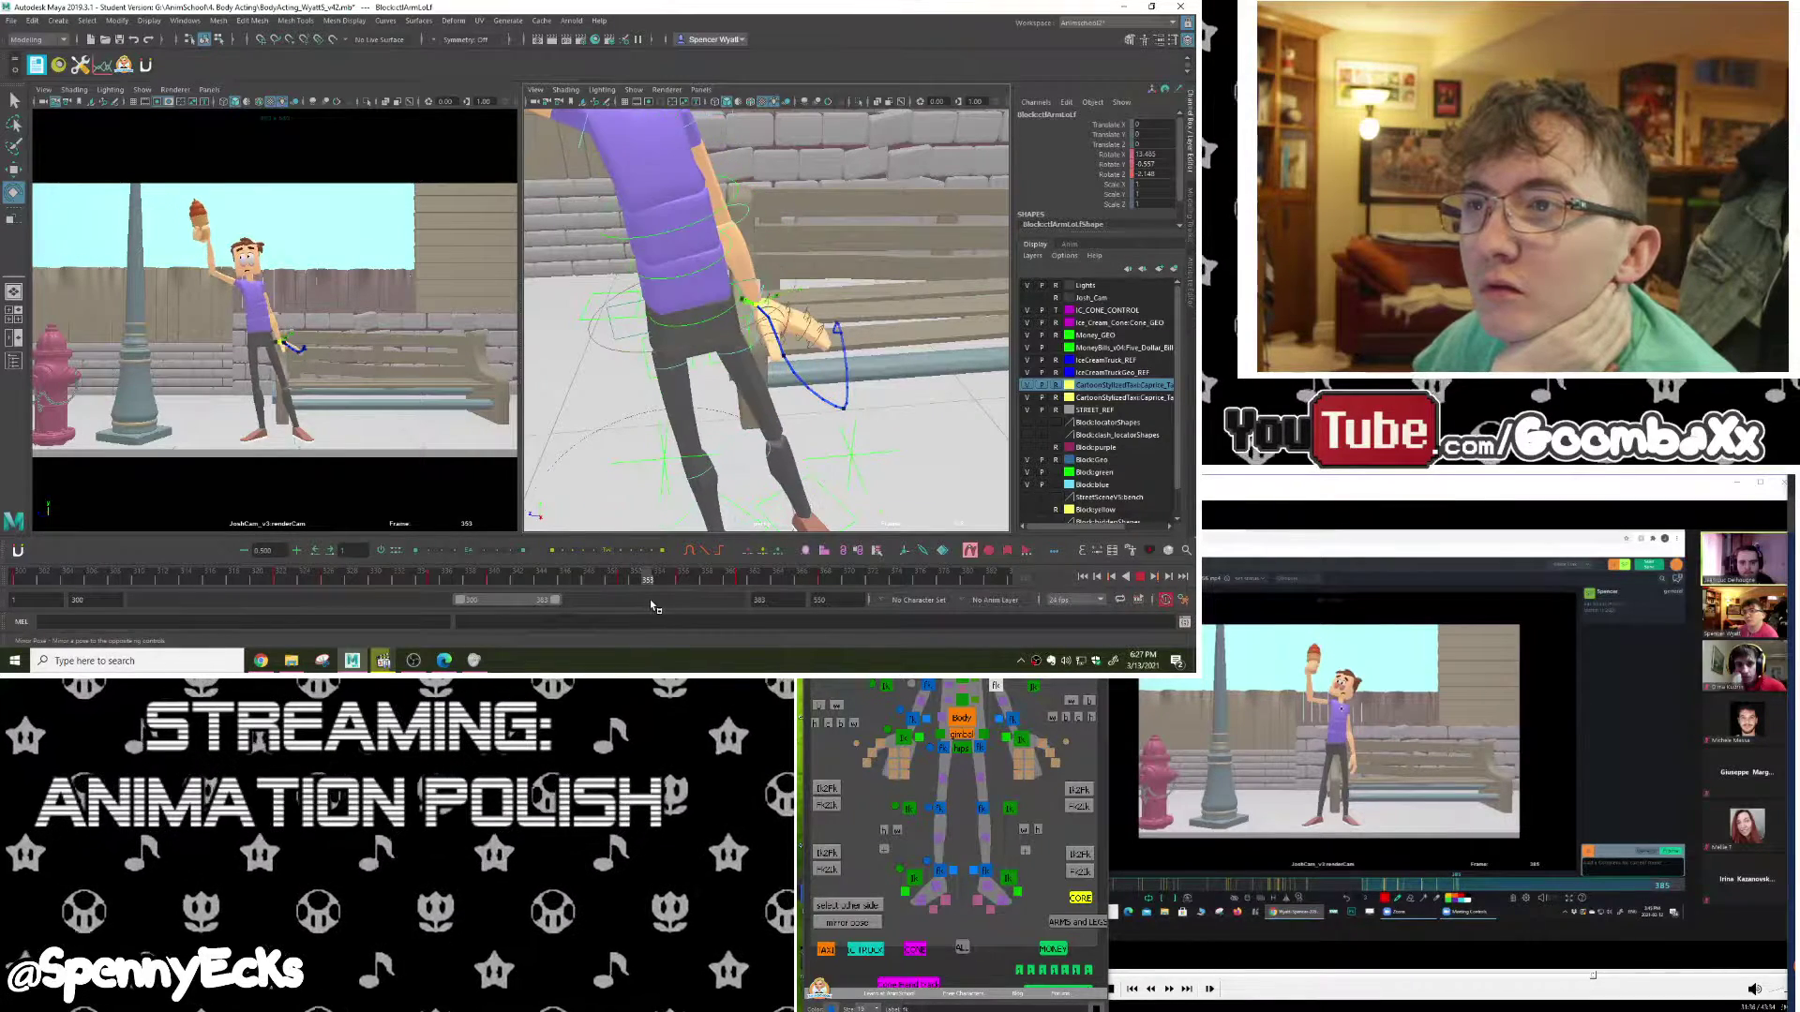
pyautogui.hotkey('alt', '.')
pyautogui.hotkey('alt', ',')
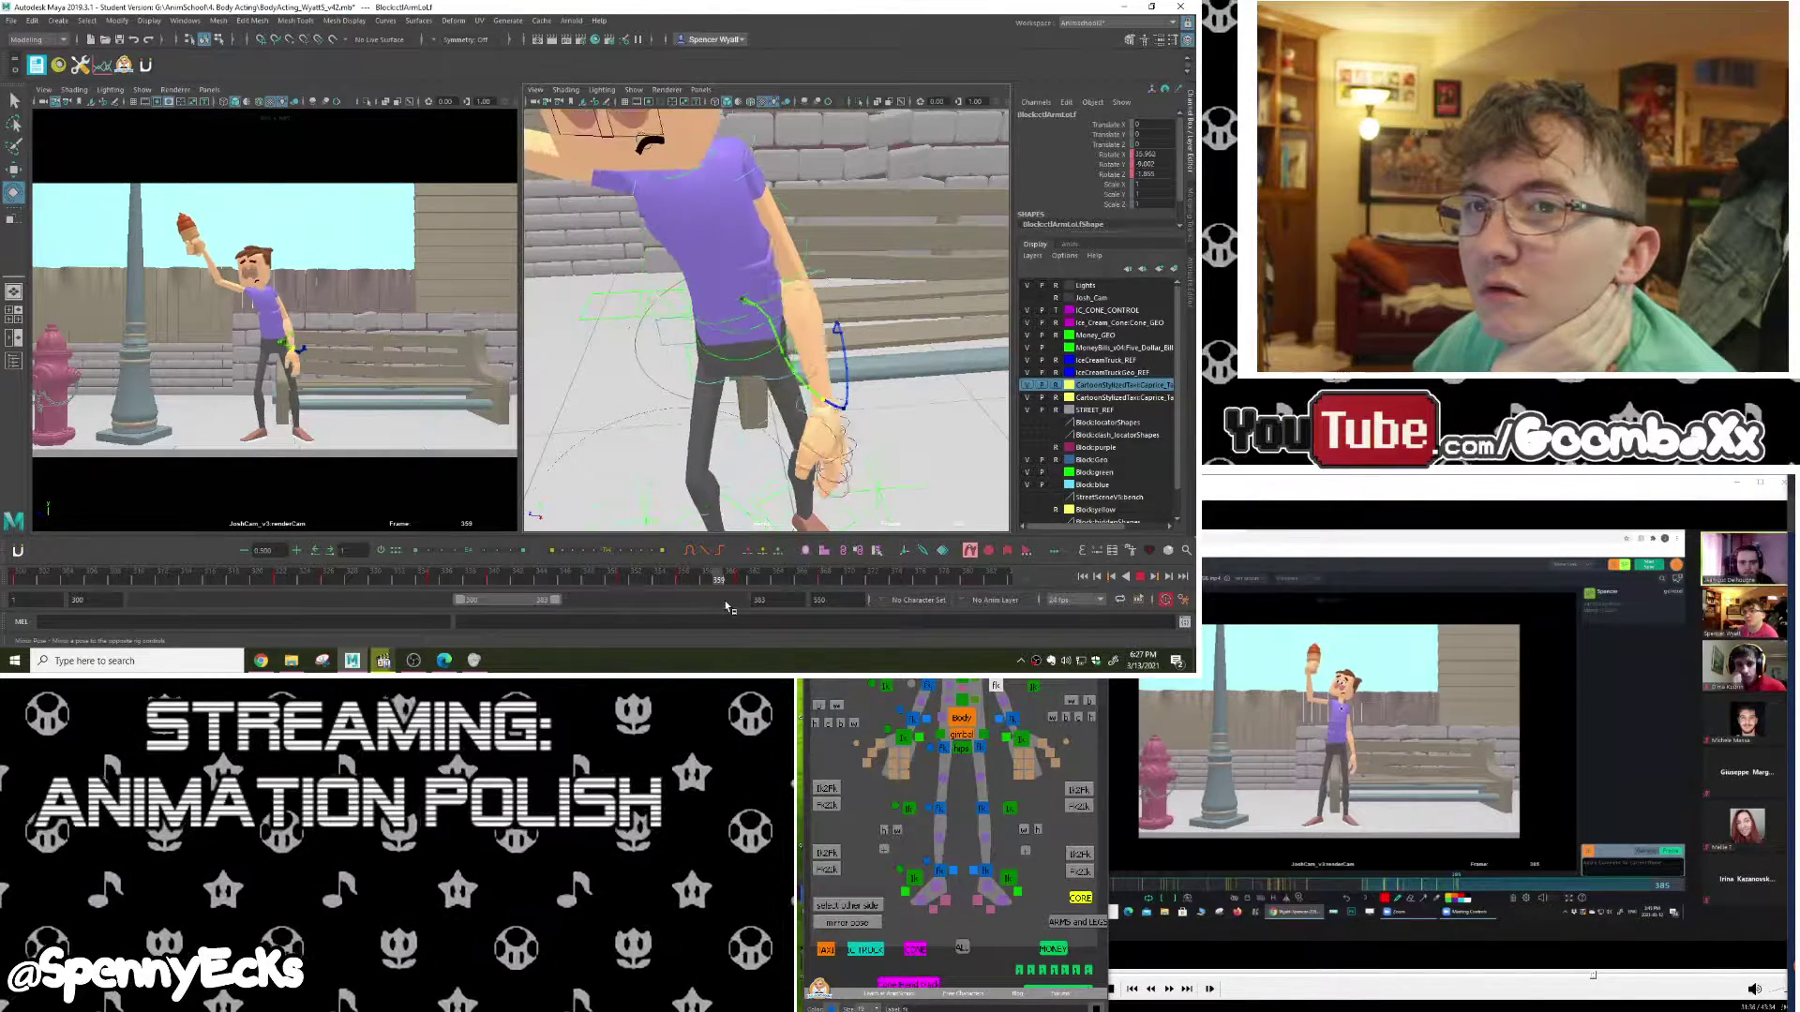
pyautogui.hotkey('alt', '.')
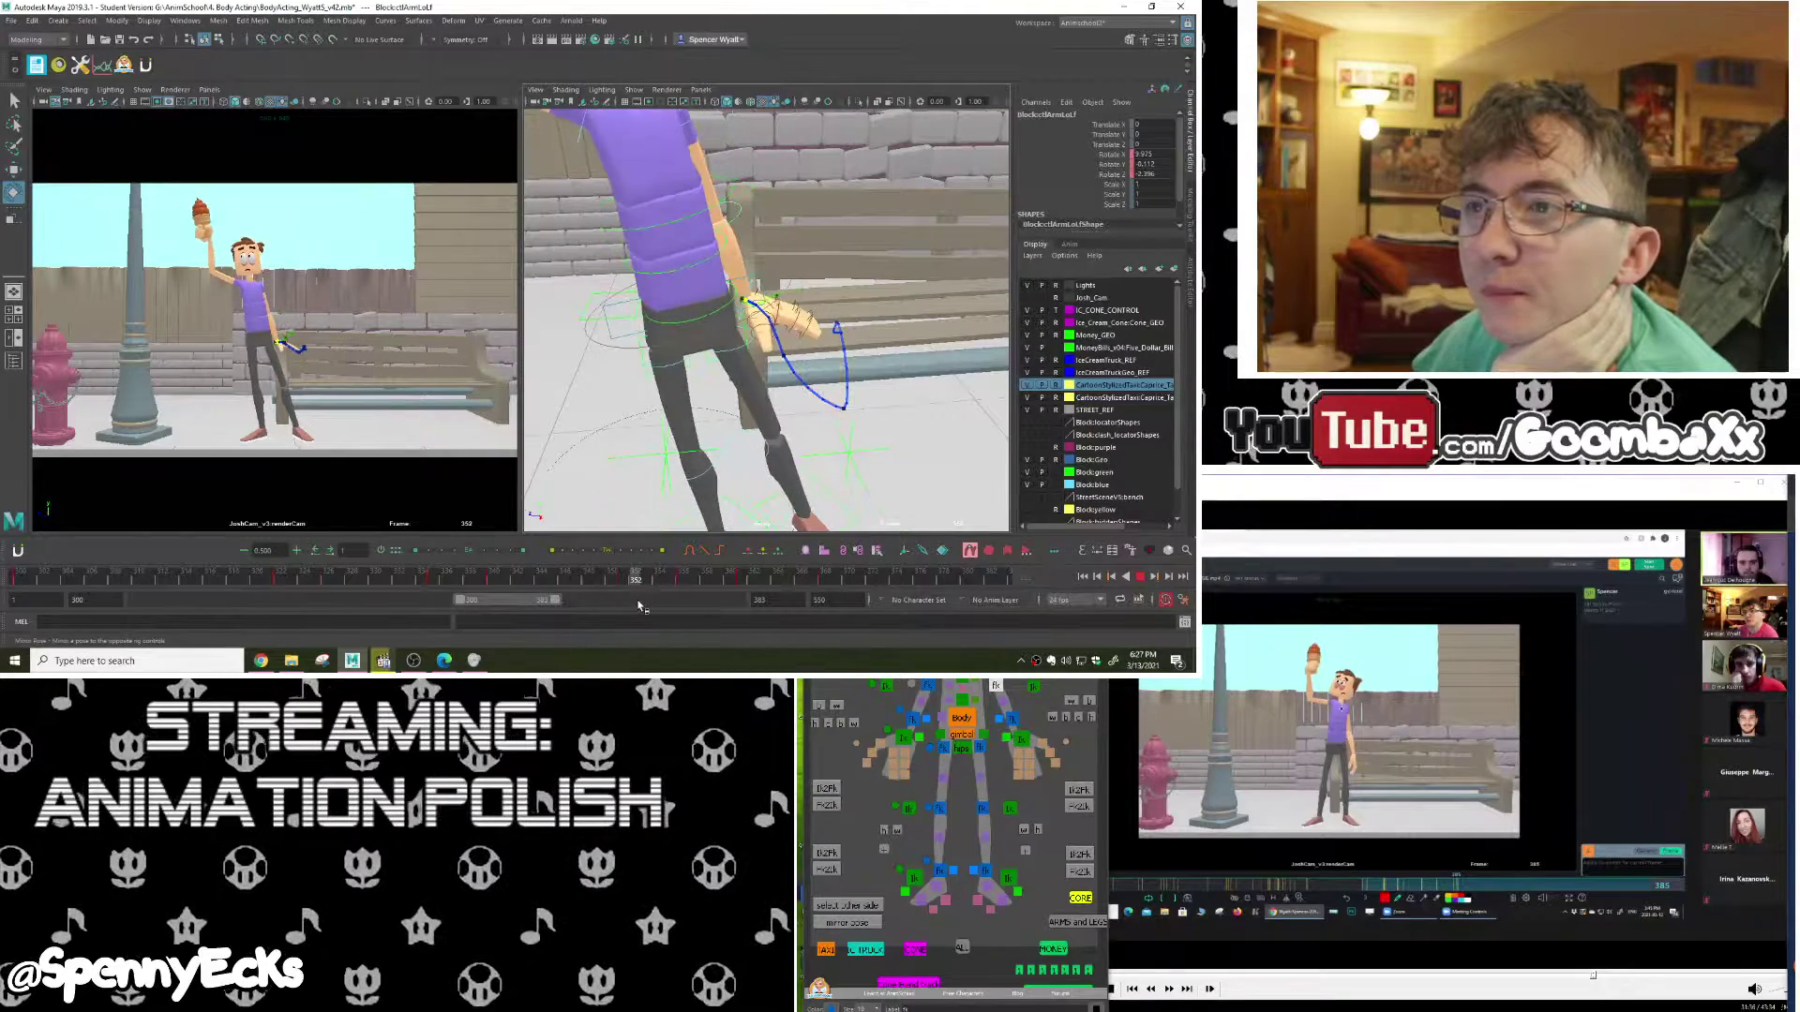
pyautogui.hotkey('alt', ',')
pyautogui.hotkey('alt', ',')
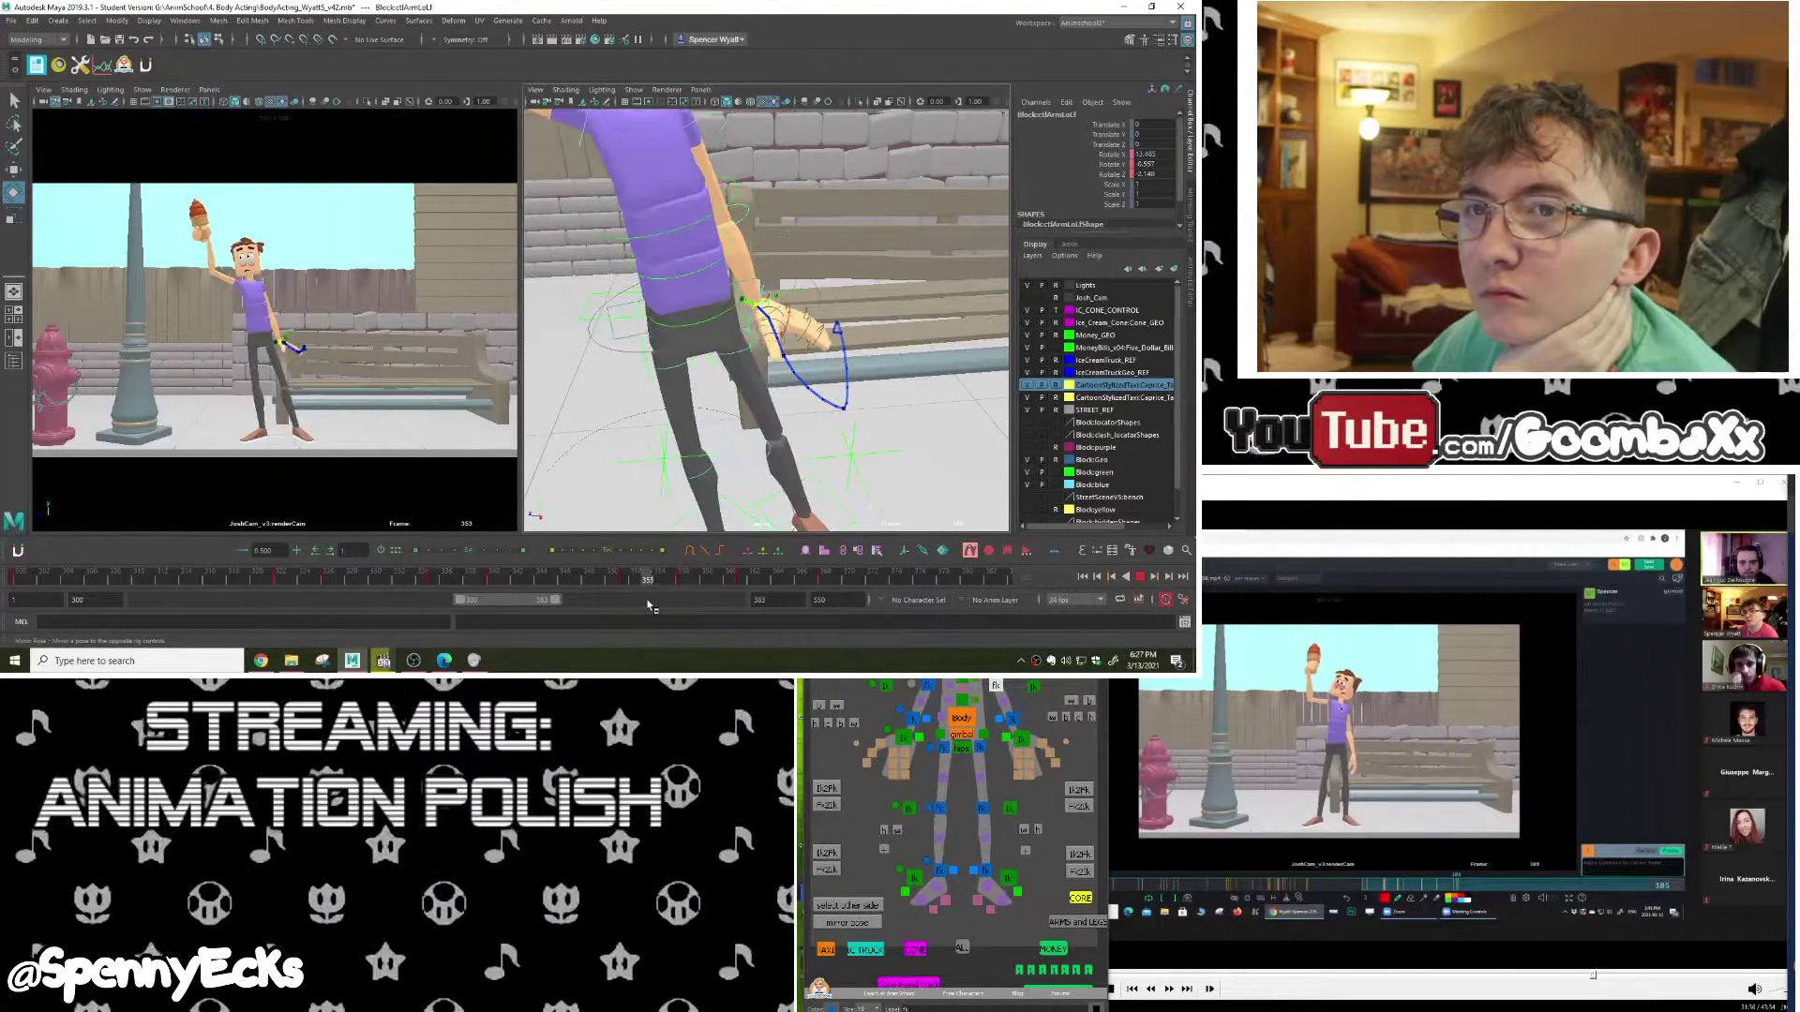
pyautogui.hotkey('alt', ',')
pyautogui.hotkey('alt', ',')
pyautogui.hotkey('alt', ',')
pyautogui.hotkey('alt', ',')
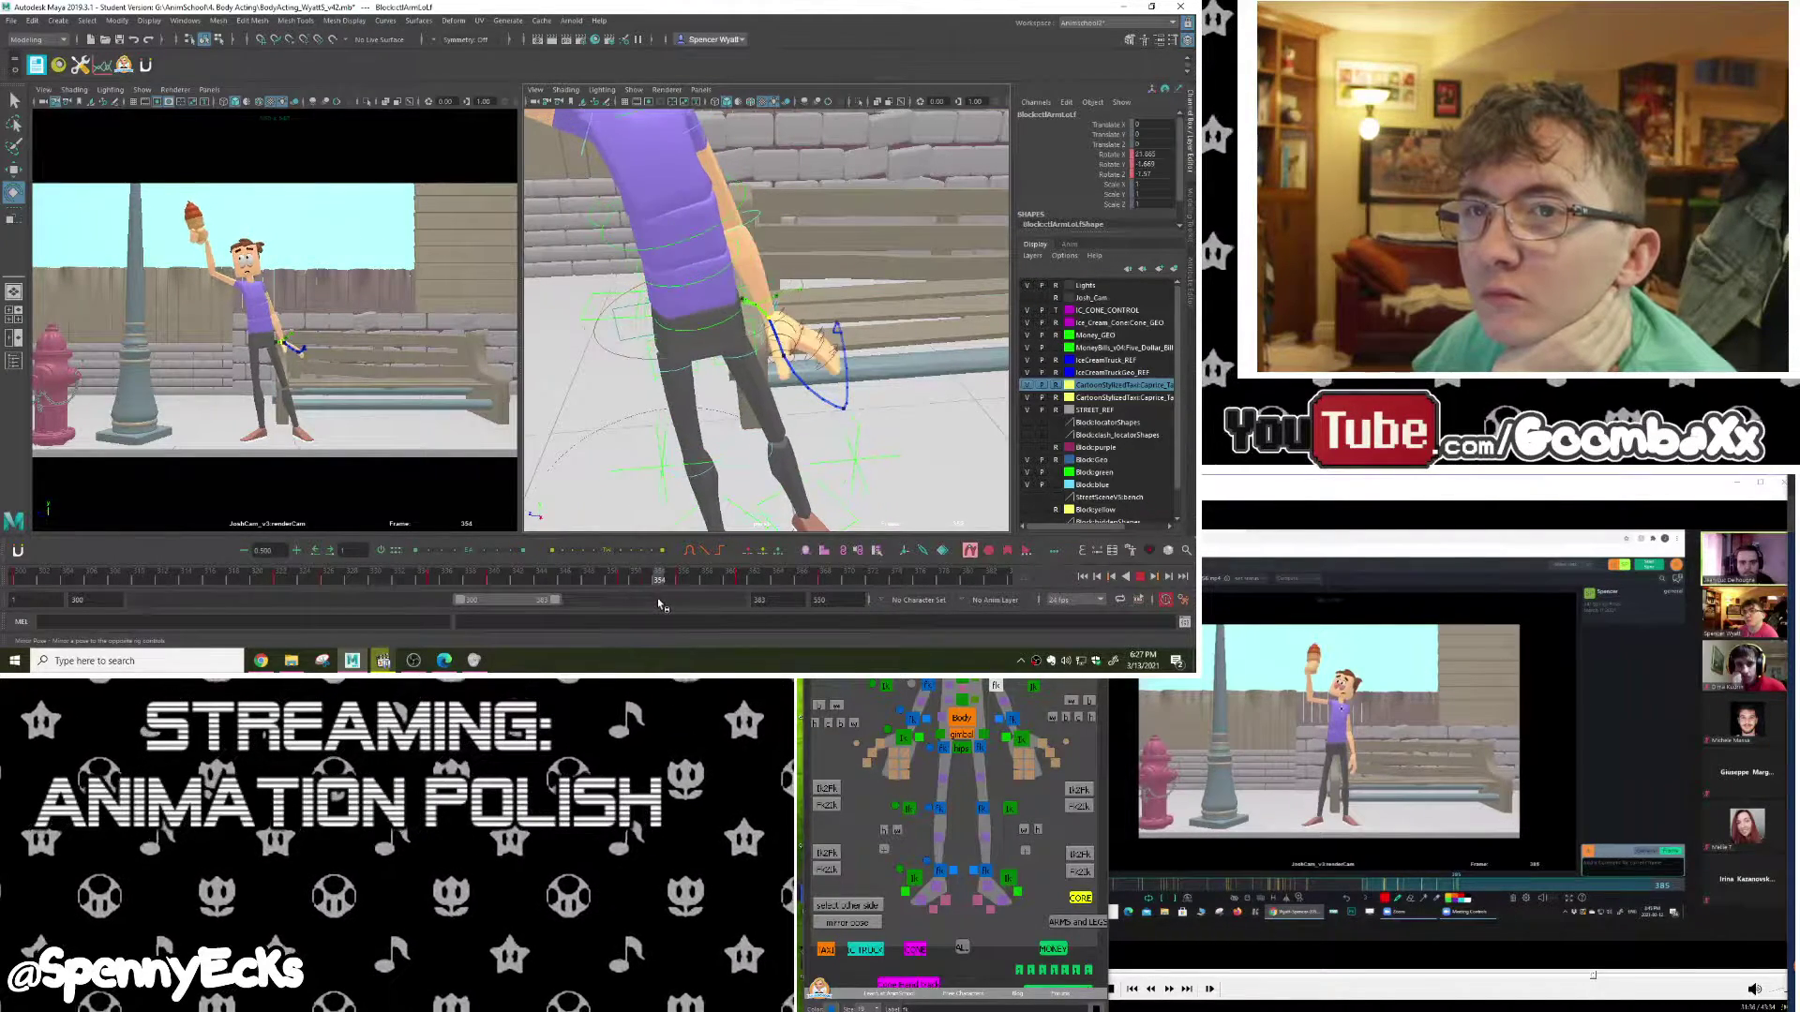
pyautogui.moveTo(630, 605); pyautogui.dragTo(705, 605)
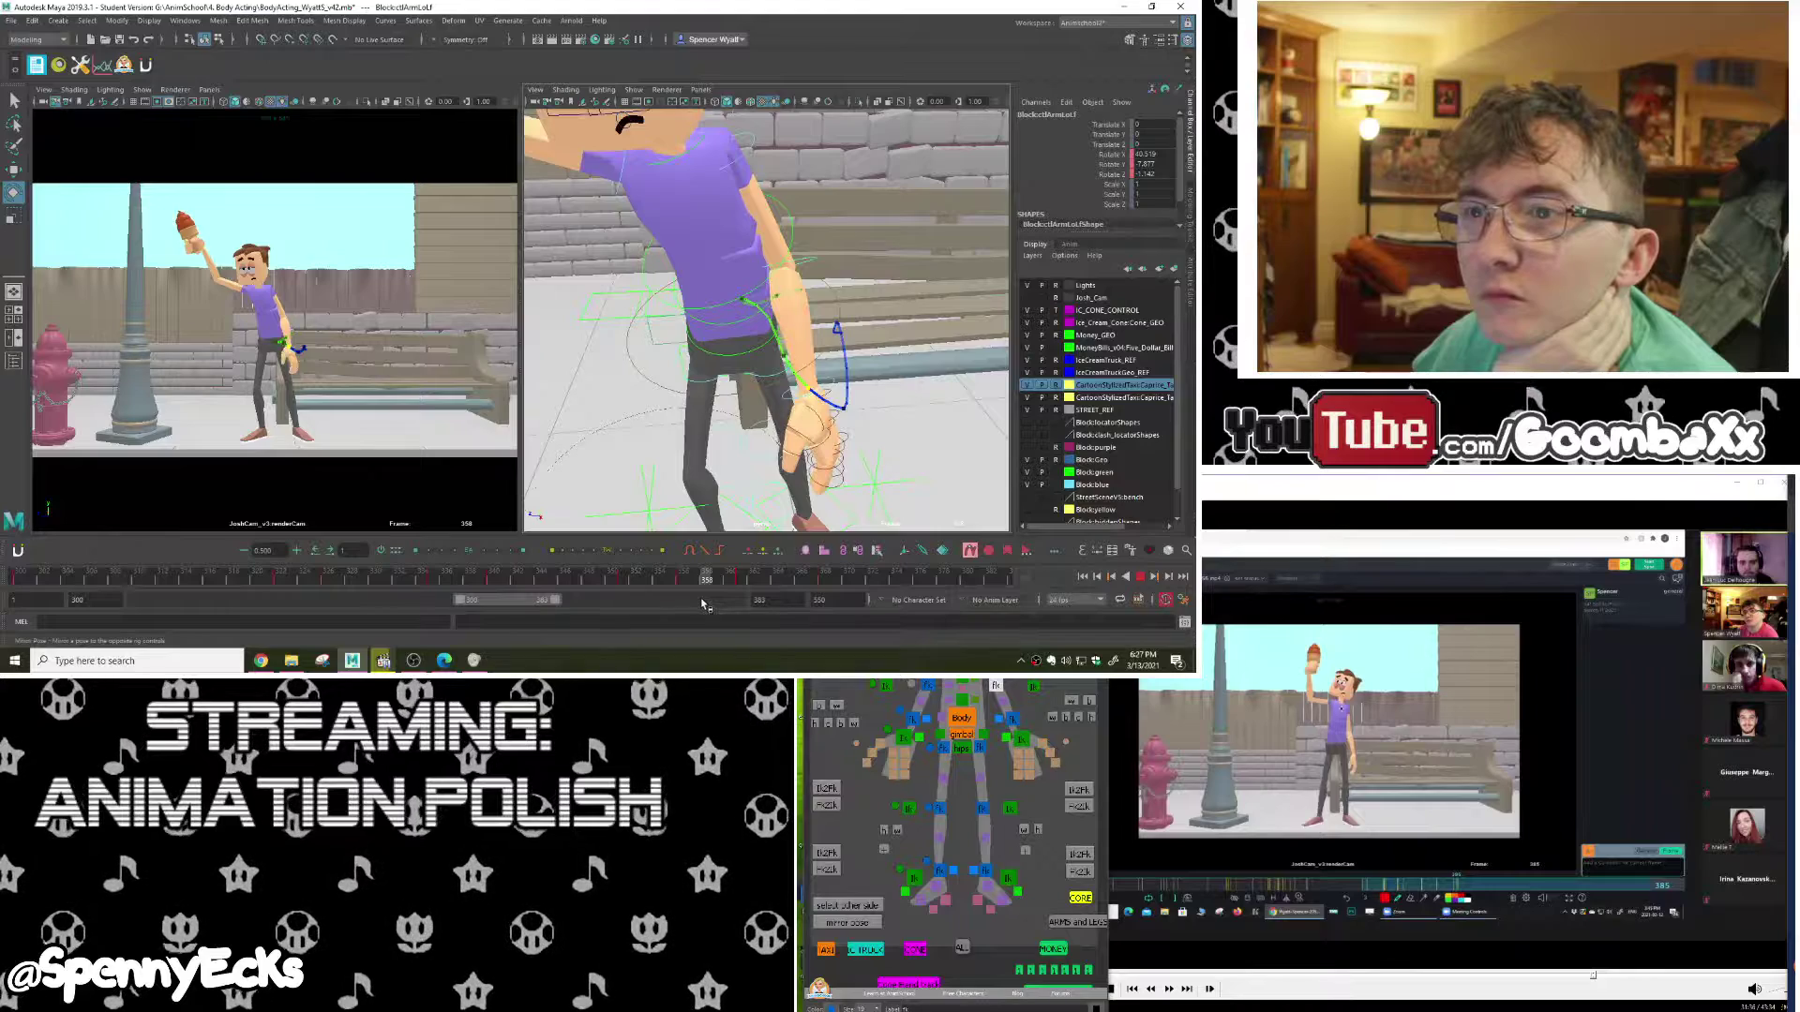
pyautogui.hotkey('alt', ',')
pyautogui.hotkey('alt', ',')
# Step: Adjust the left hand's rotation at frame 356 and check the swing across the neighbouring frames
pyautogui.click(1011, 719)
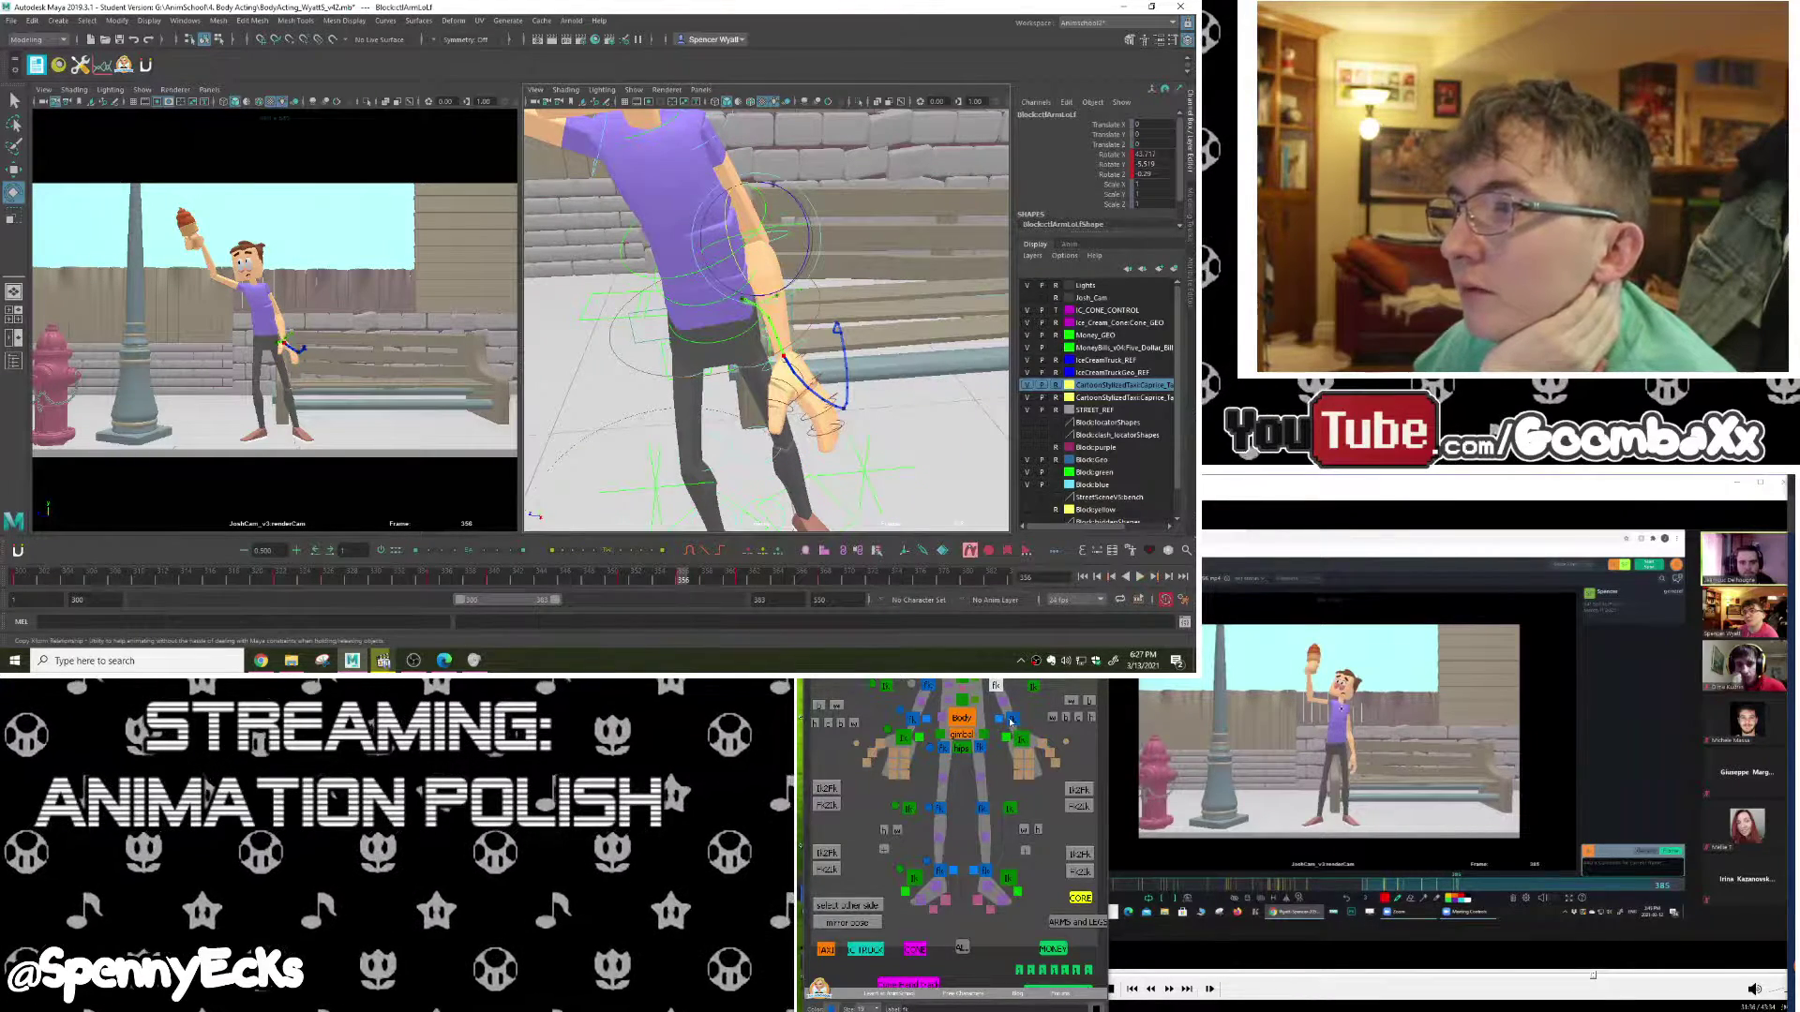
pyautogui.moveTo(839, 346); pyautogui.dragTo(837, 356)
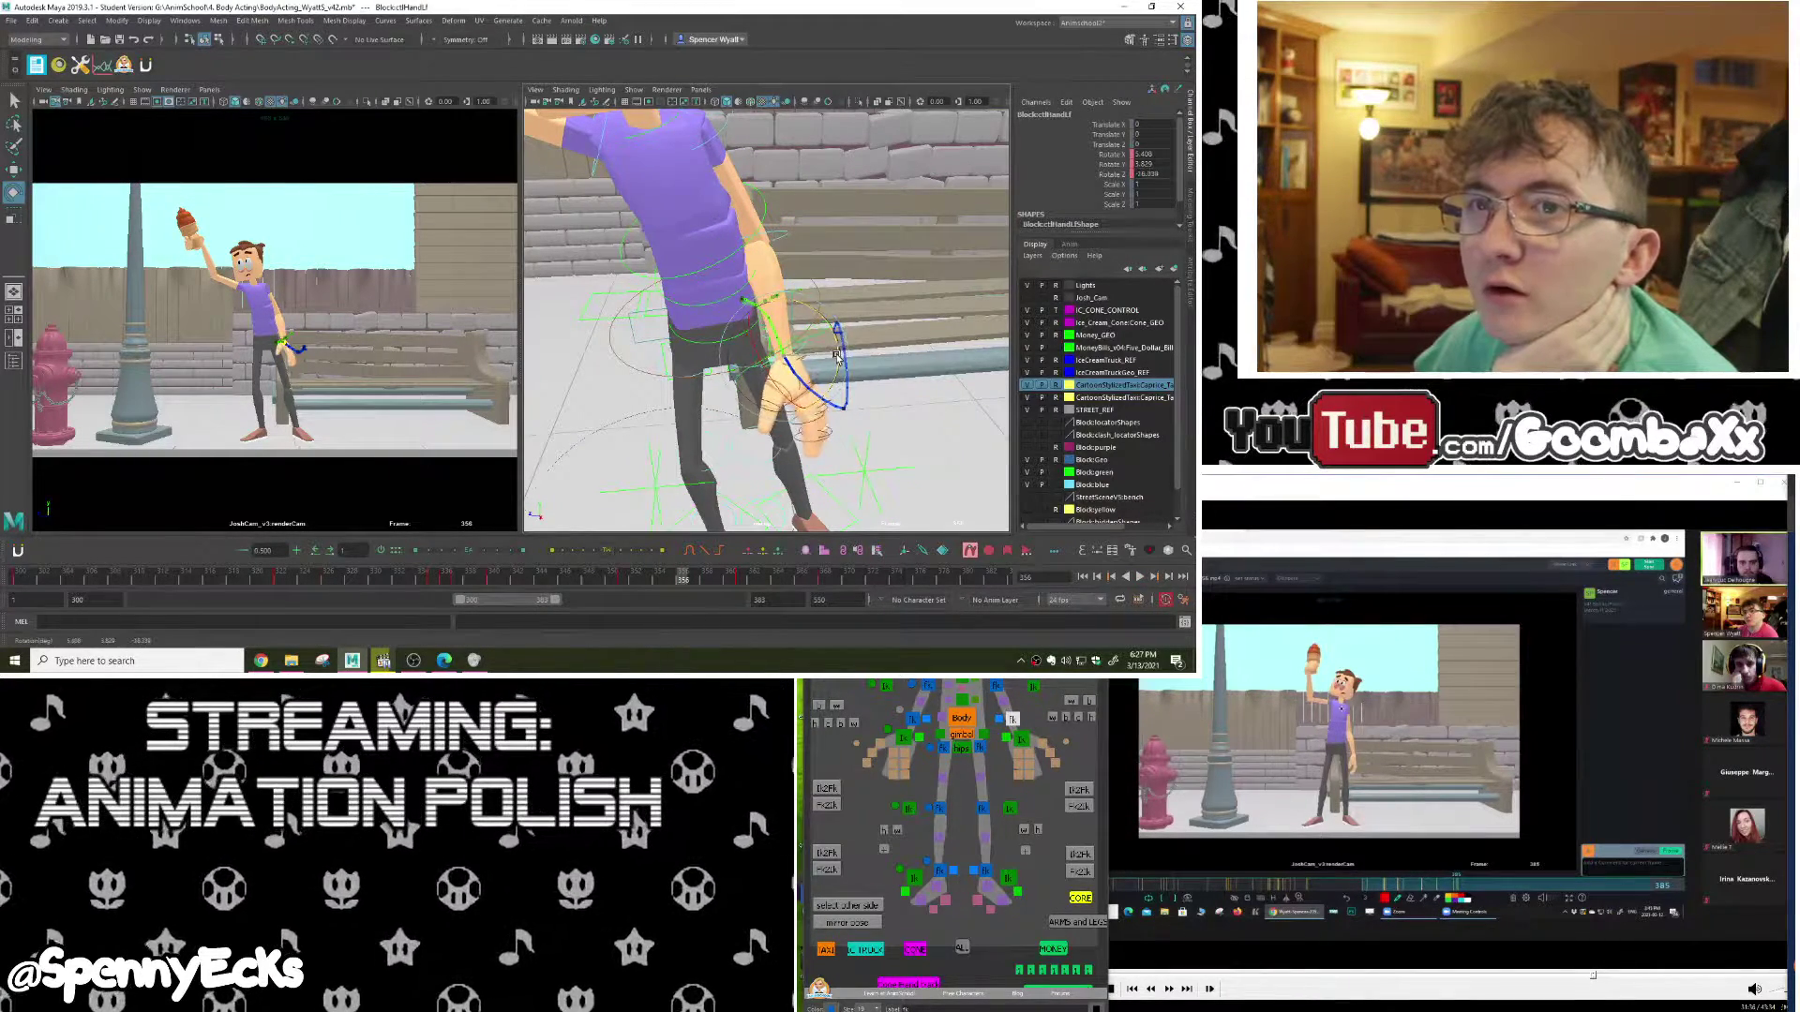
pyautogui.hotkey('alt', 'v')
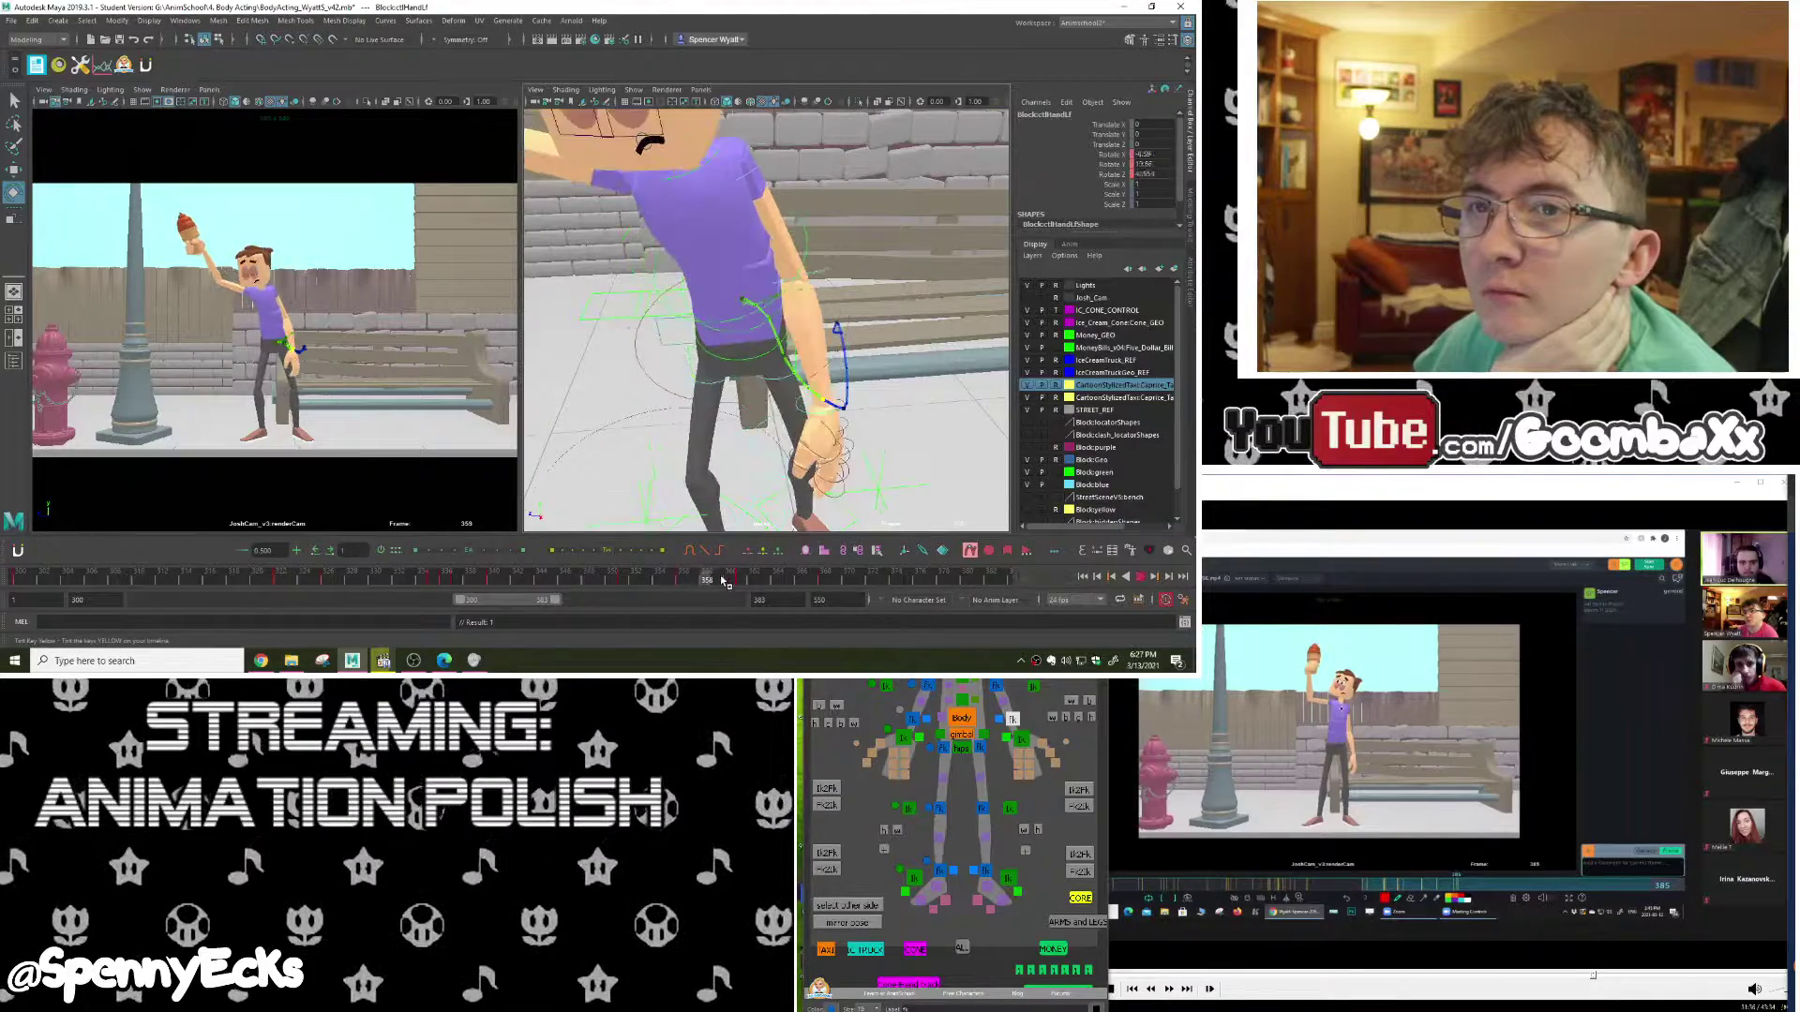
pyautogui.moveTo(639, 583); pyautogui.dragTo(679, 588)
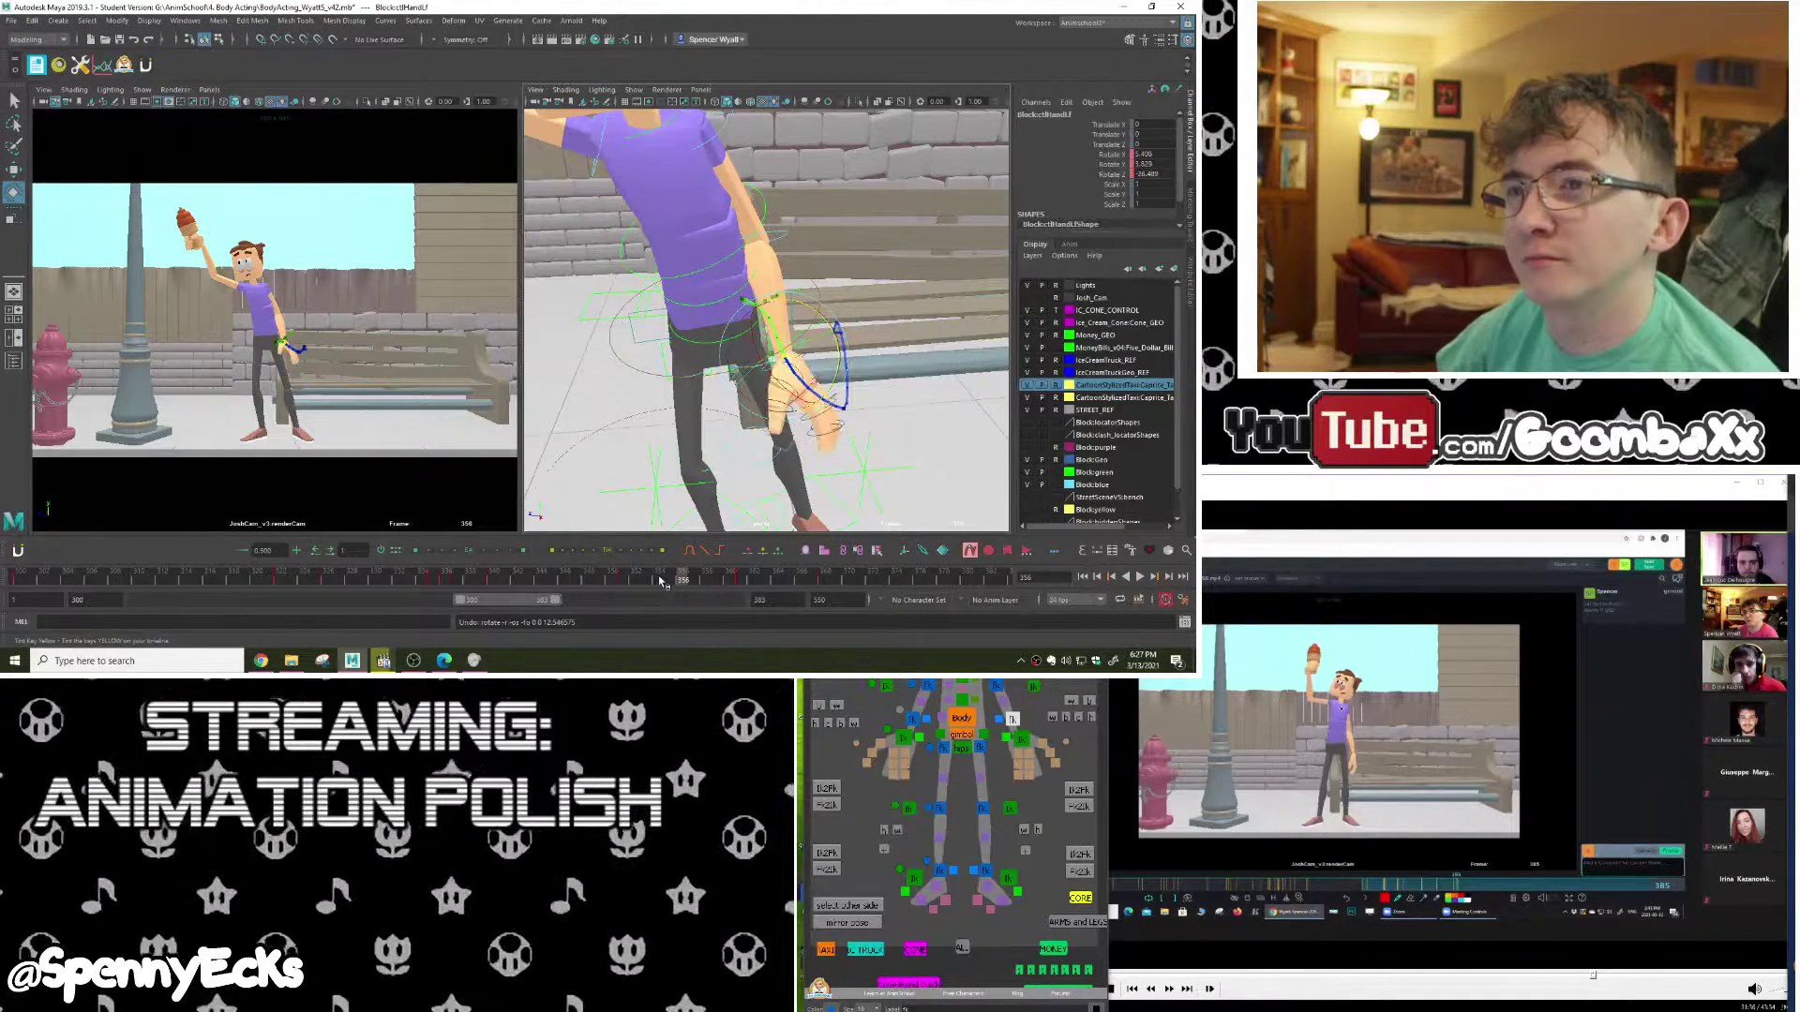
# Step: Refine the left hand's pose at frame 361, undo the last rotation, and review the swing around frame 356
pyautogui.moveTo(660, 581); pyautogui.dragTo(738, 590)
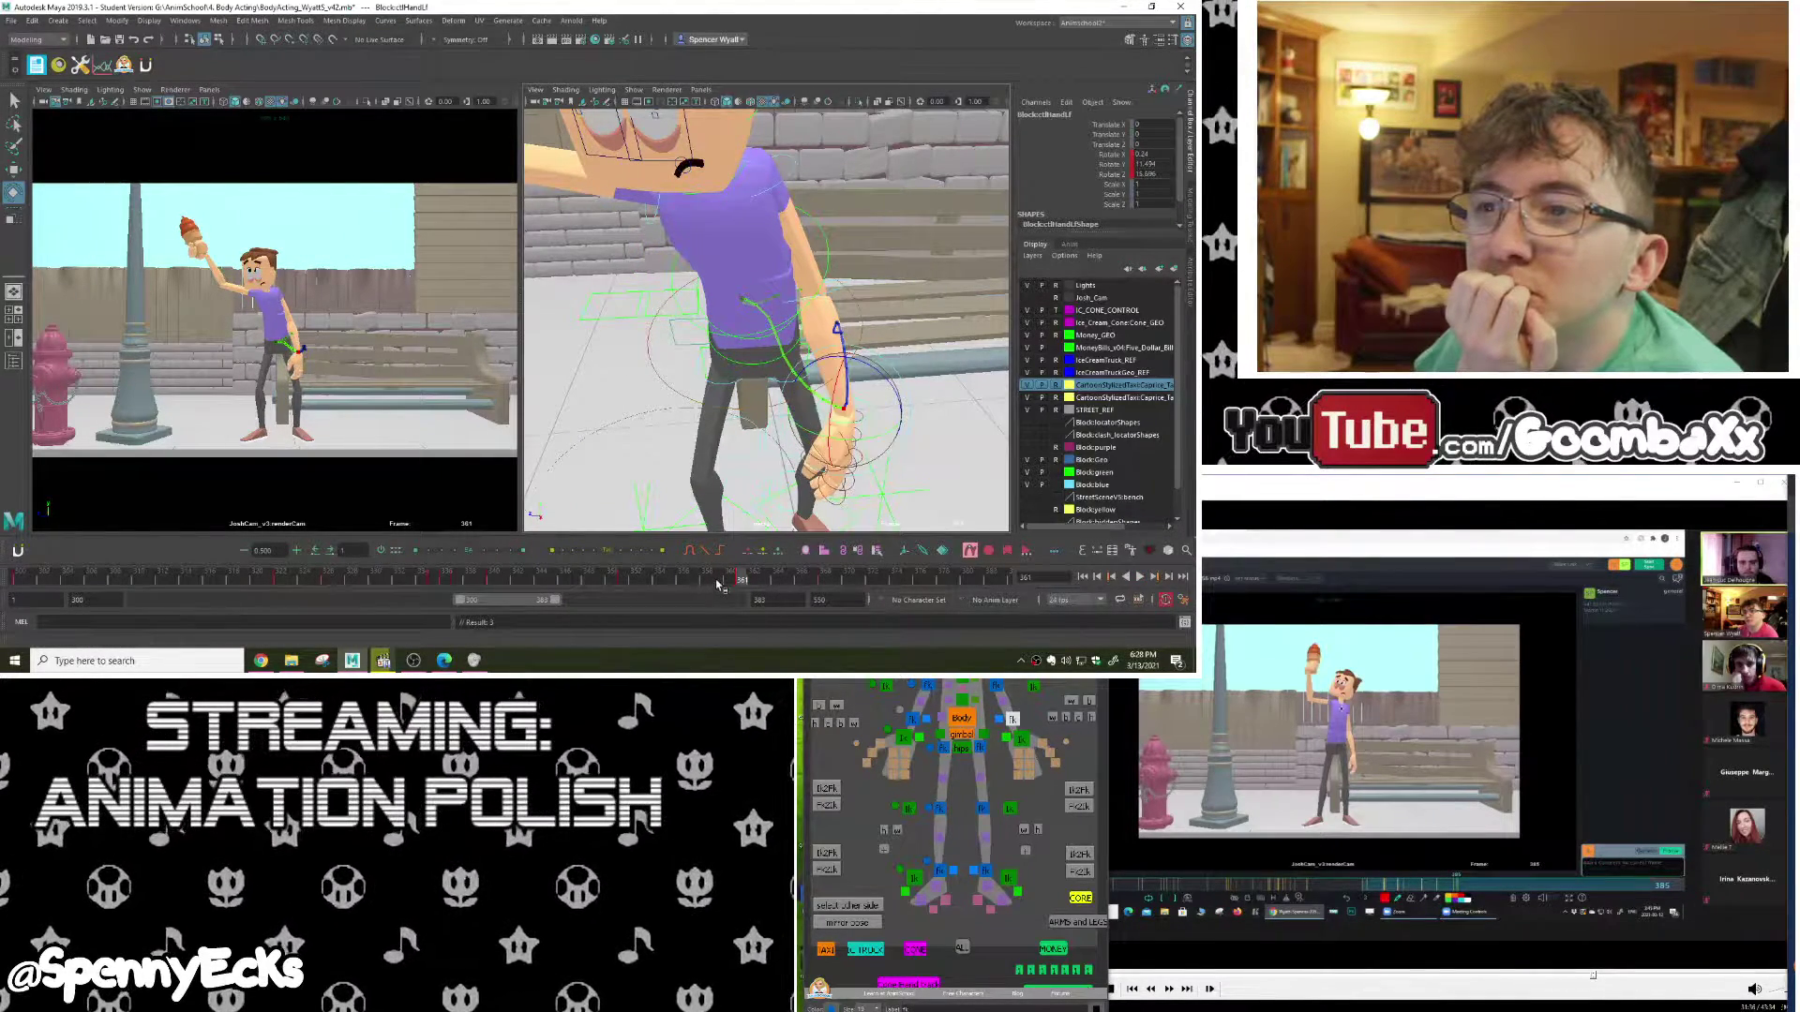
pyautogui.moveTo(718, 585); pyautogui.dragTo(765, 568)
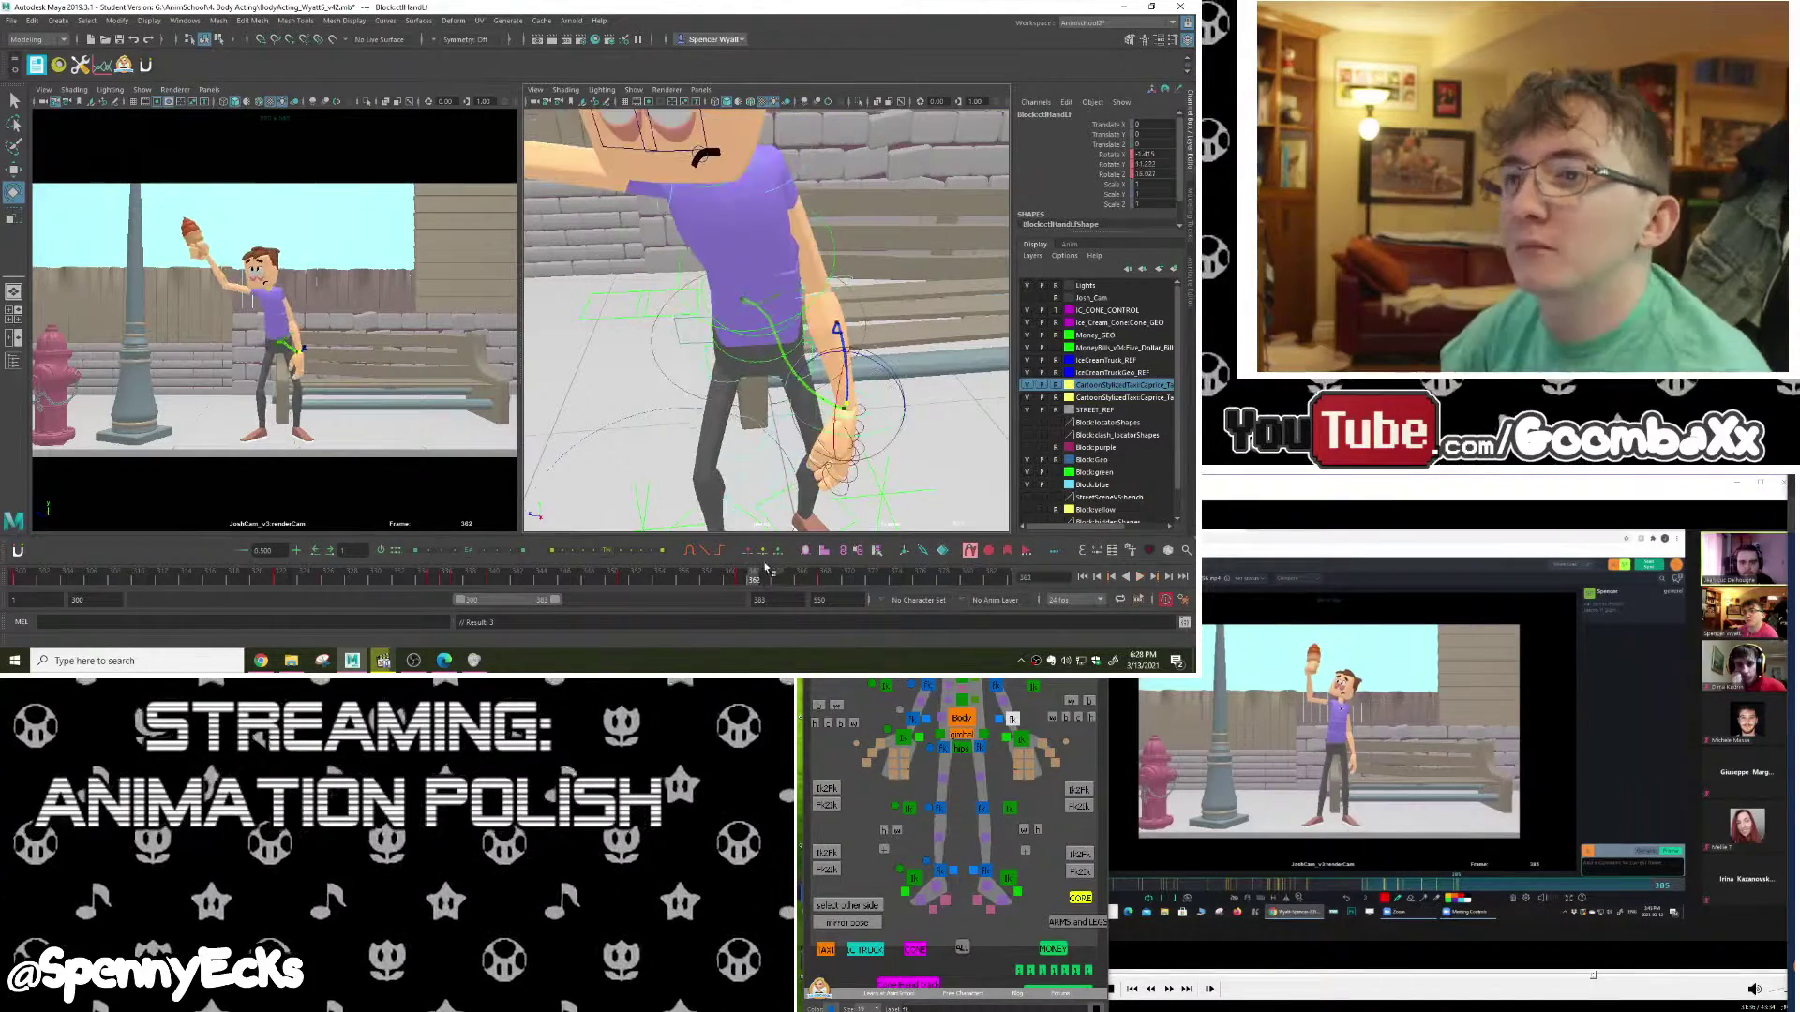
pyautogui.hotkey('ctrl', 'z')
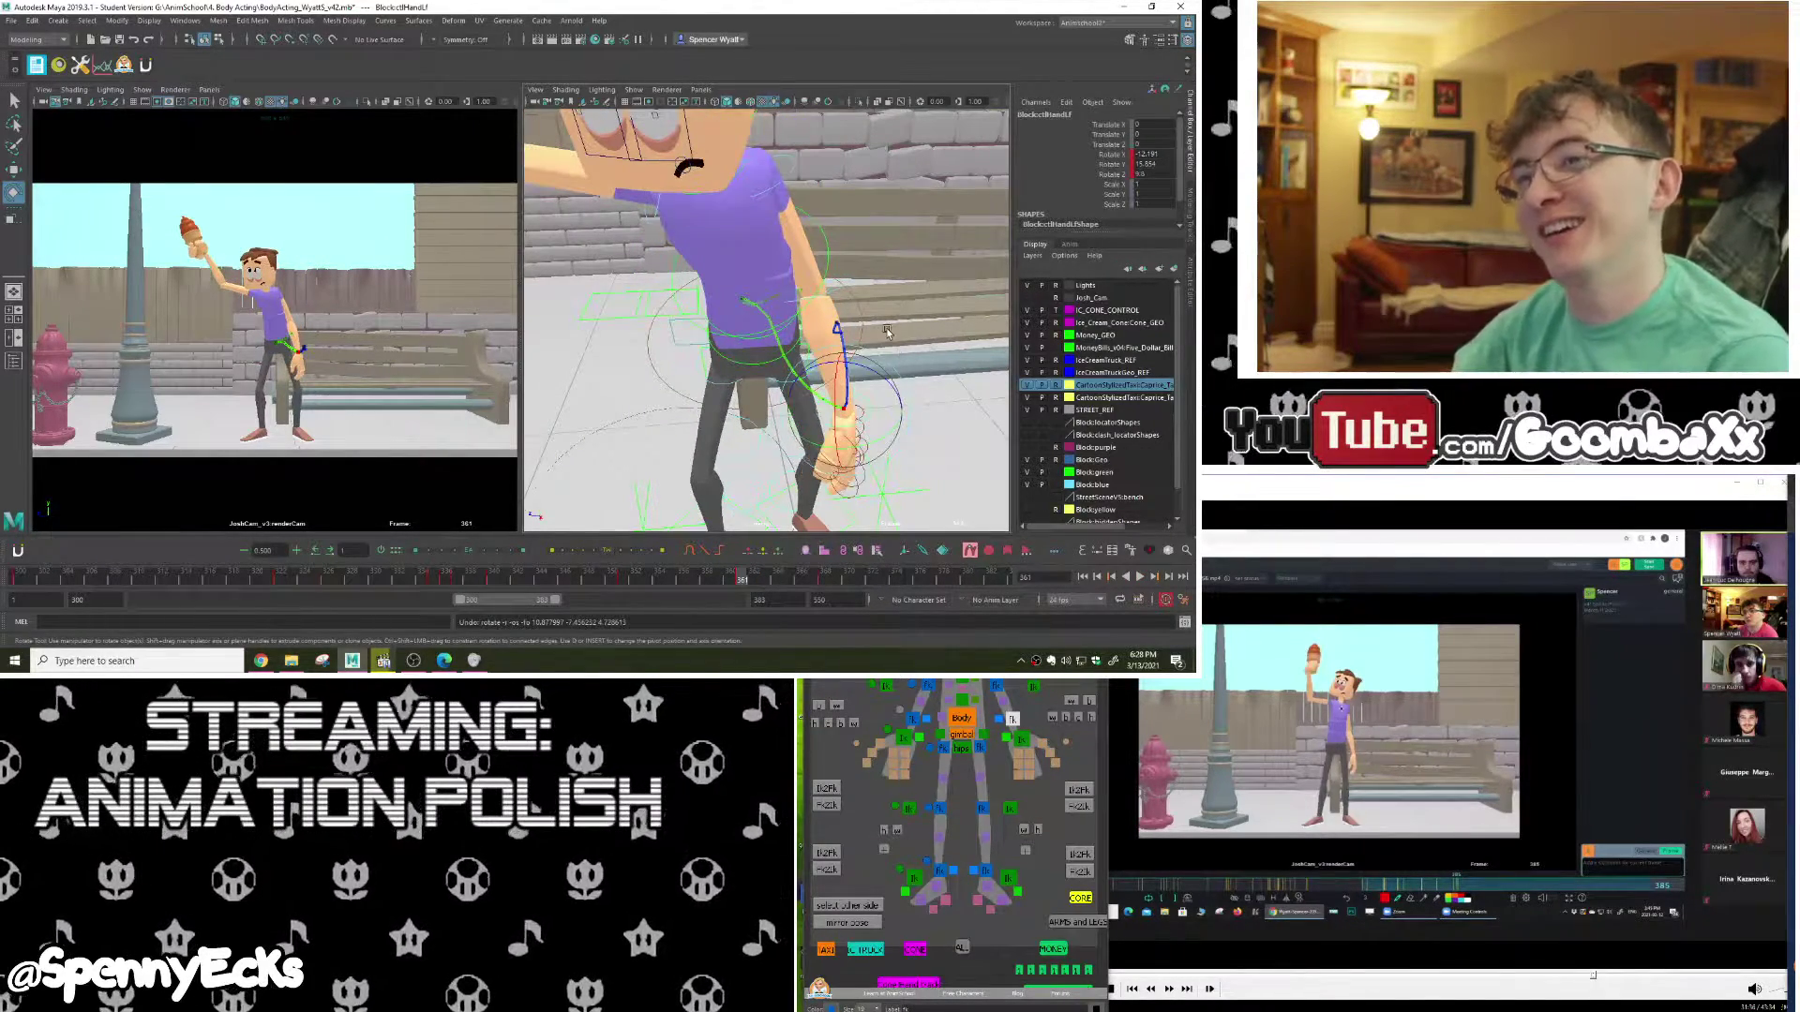
pyautogui.moveTo(886, 332)
pyautogui.keyDown('alt'); pyautogui.mouseDown()
pyautogui.moveTo(878, 294)
pyautogui.moveTo(878, 321)
pyautogui.mouseUp(); pyautogui.keyUp('alt')
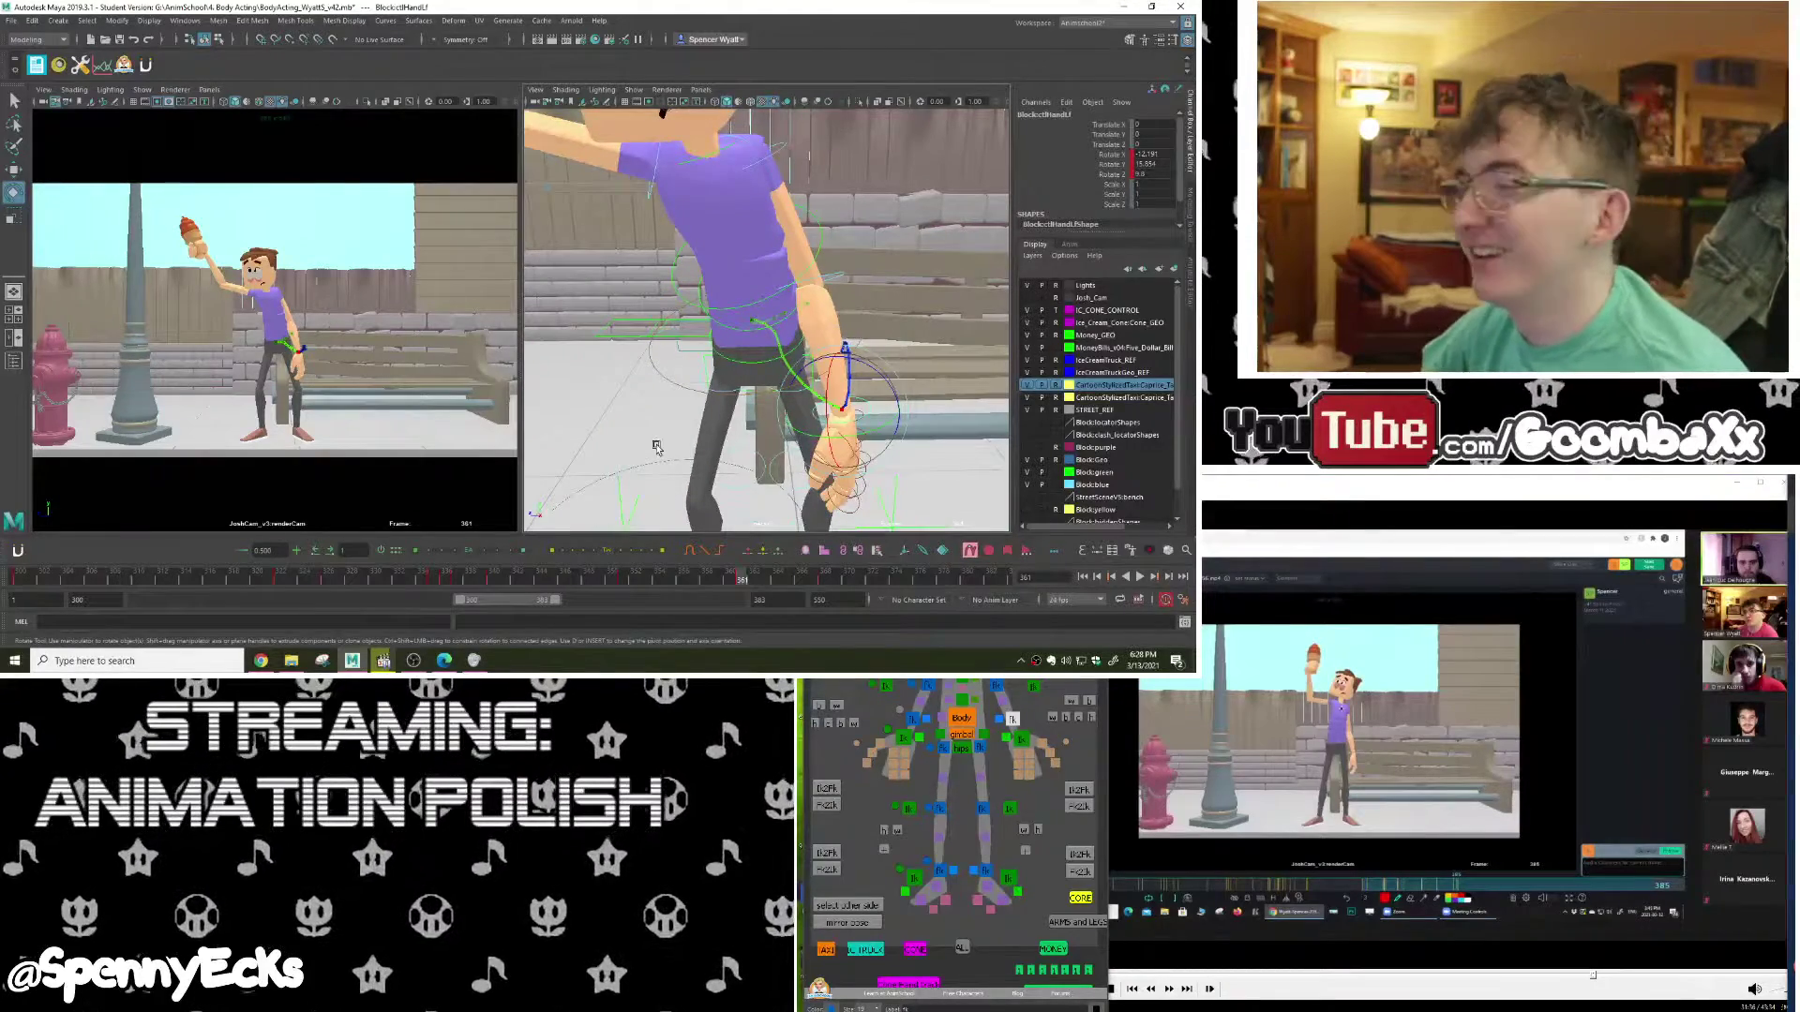
pyautogui.moveTo(702, 578); pyautogui.dragTo(554, 583)
pyautogui.moveTo(595, 583); pyautogui.dragTo(685, 610)
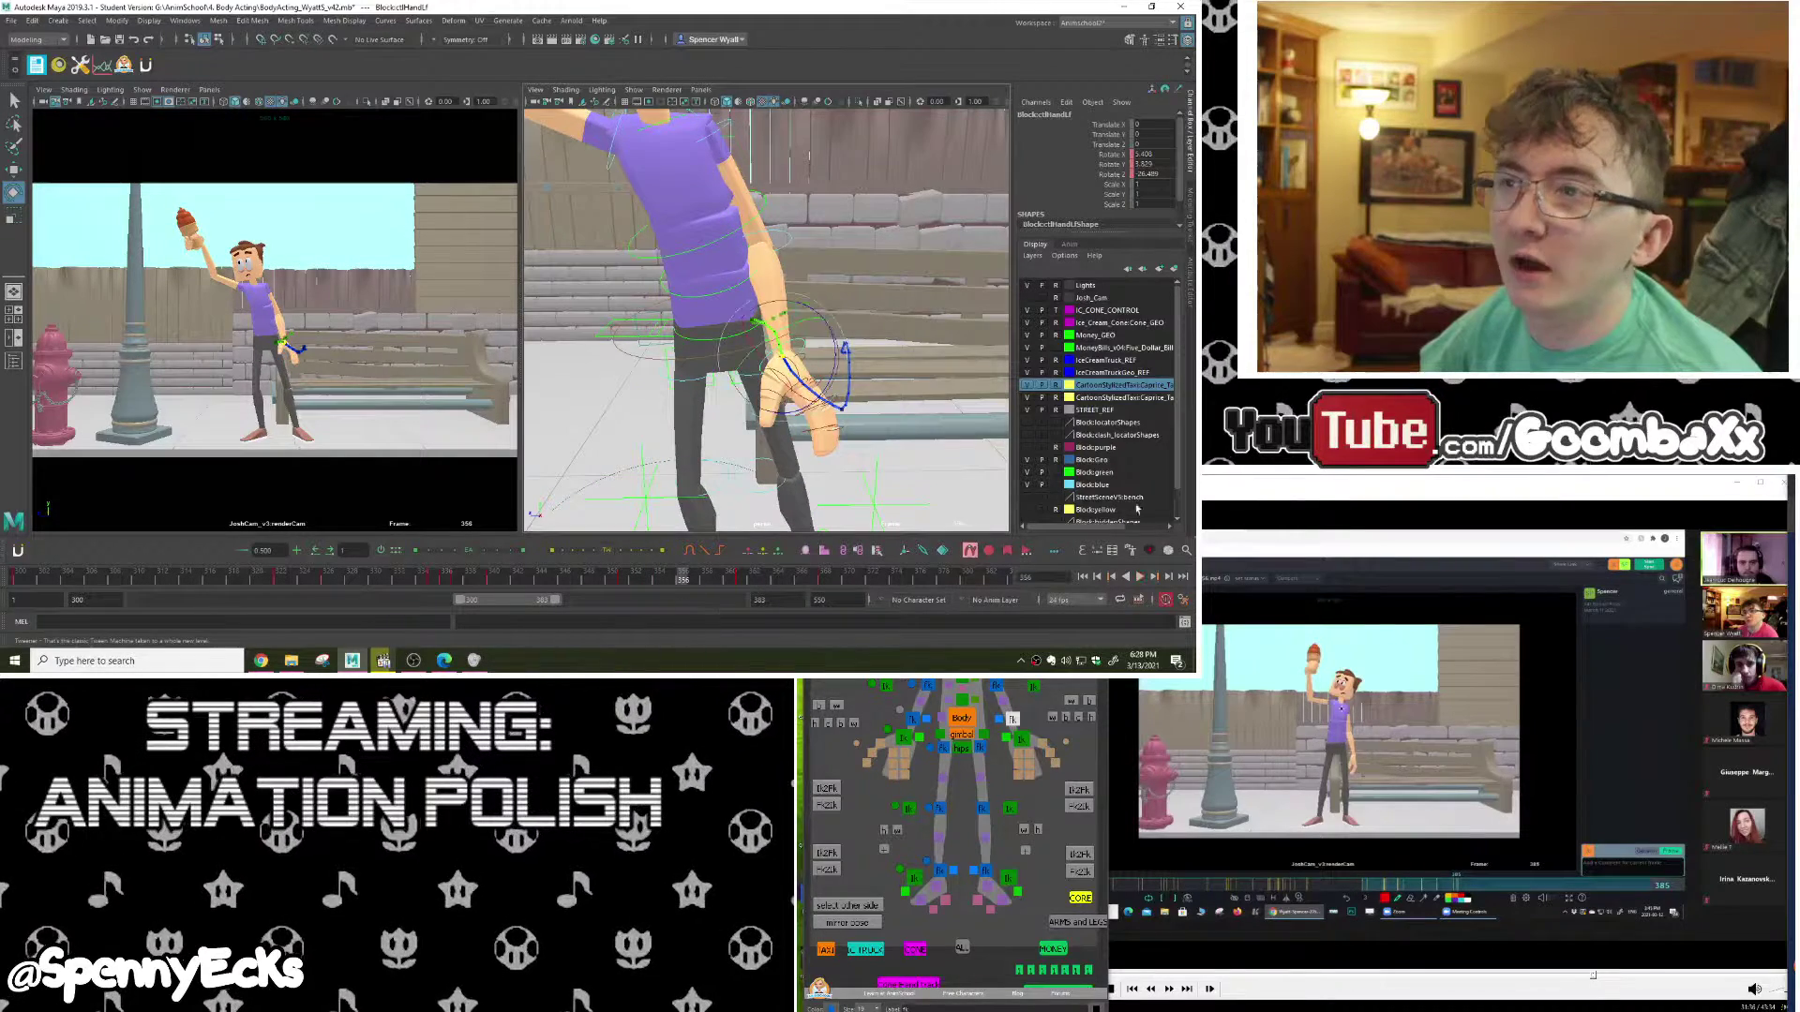
# Step: Delete the left forearm's key at frame 356 and check the resulting swing from frame 351 to 361
pyautogui.click(996, 686)
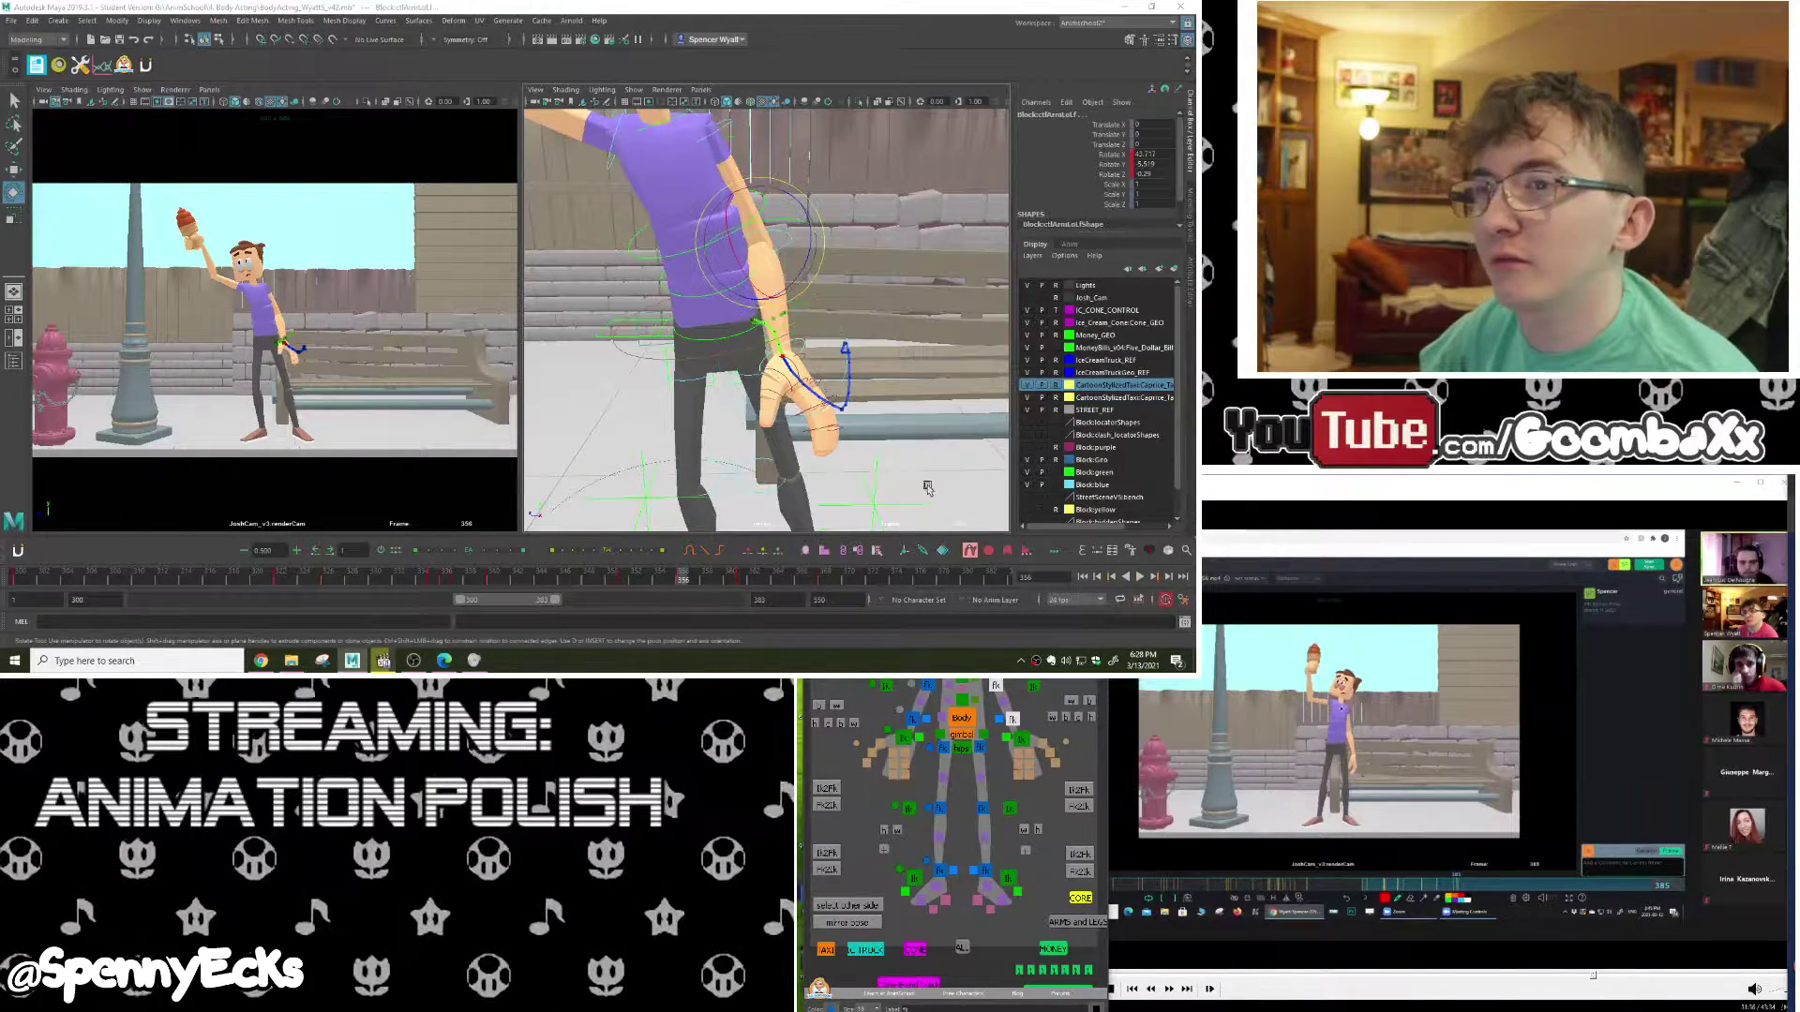
pyautogui.rightClick(685, 583)
pyautogui.click(825, 399)
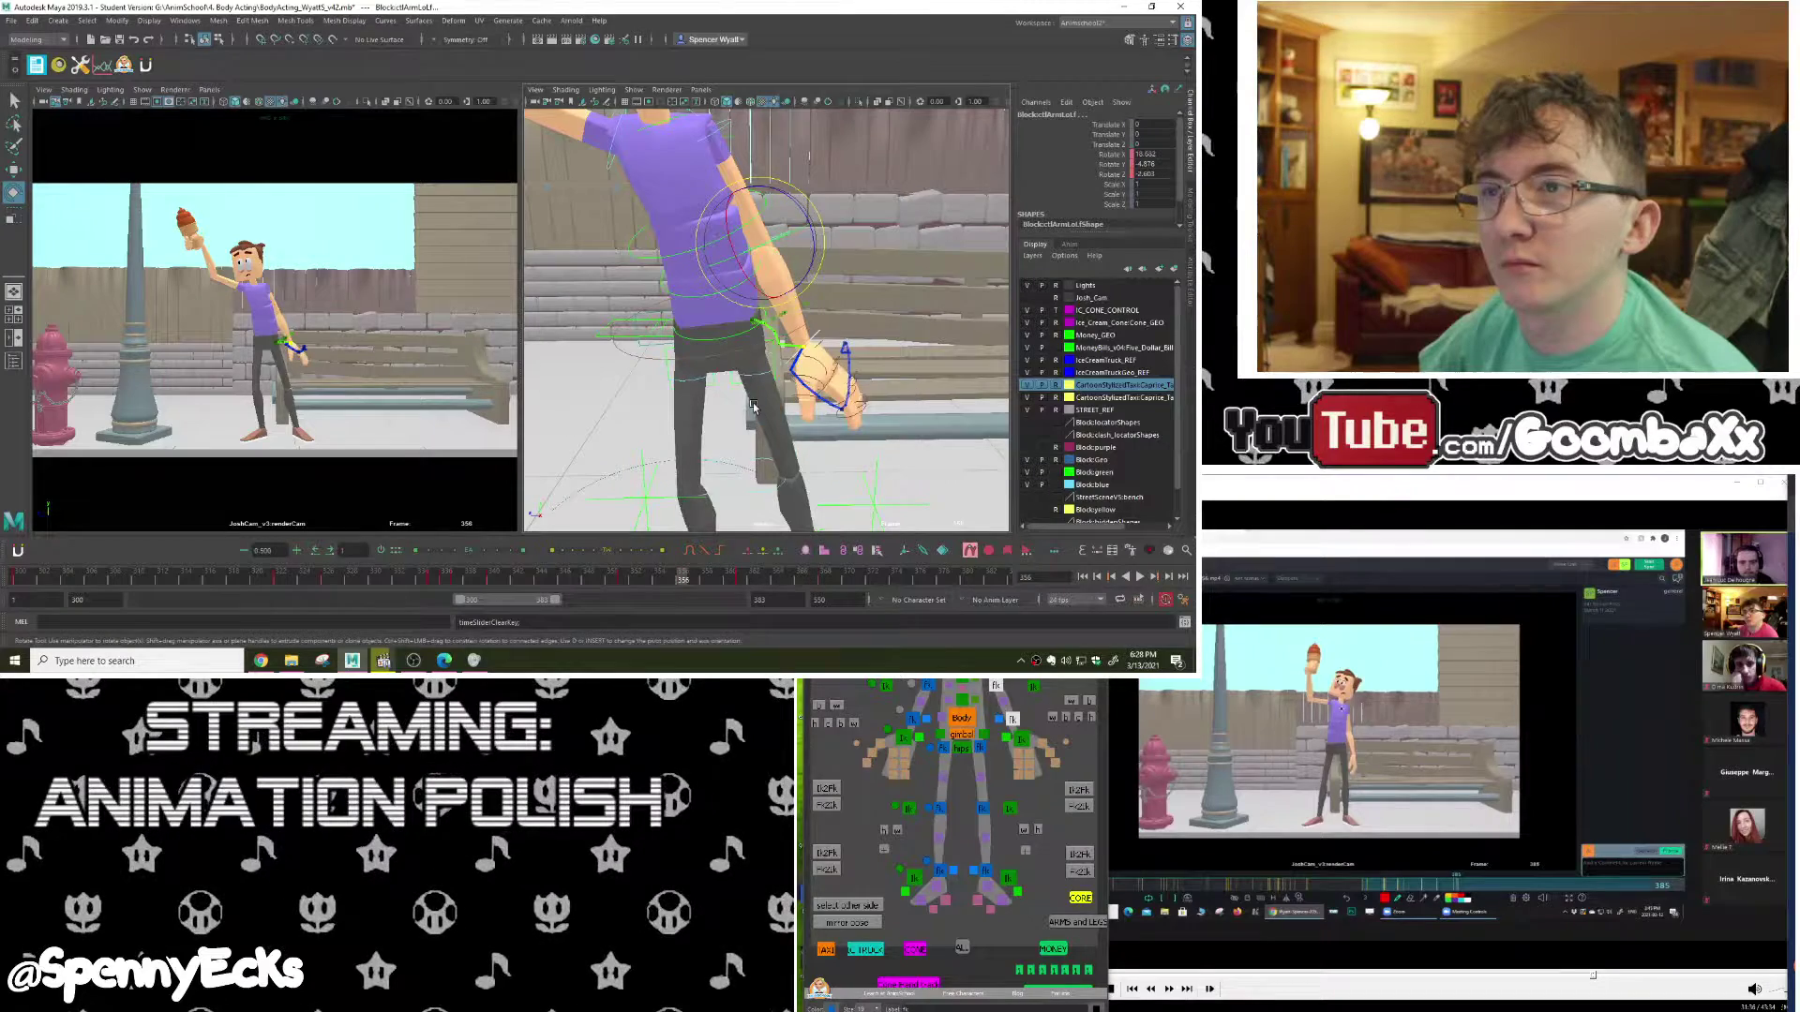
pyautogui.click(618, 583)
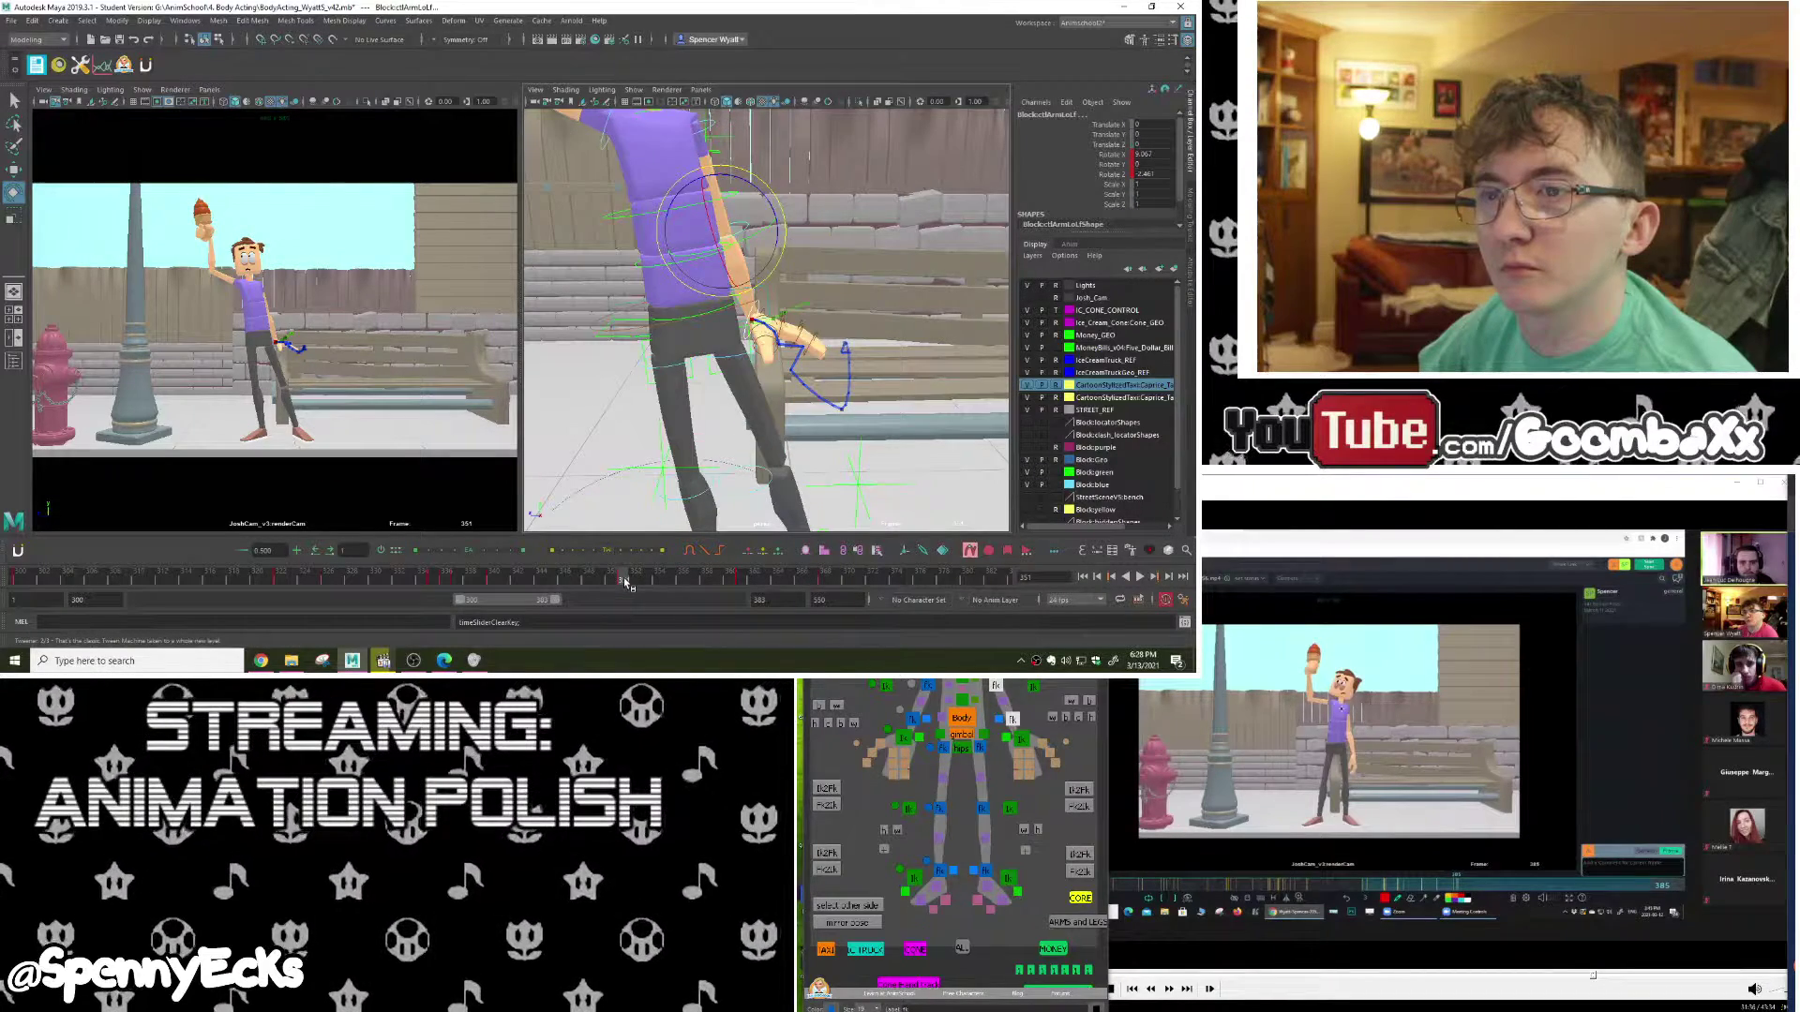
pyautogui.moveTo(621, 583); pyautogui.dragTo(741, 581)
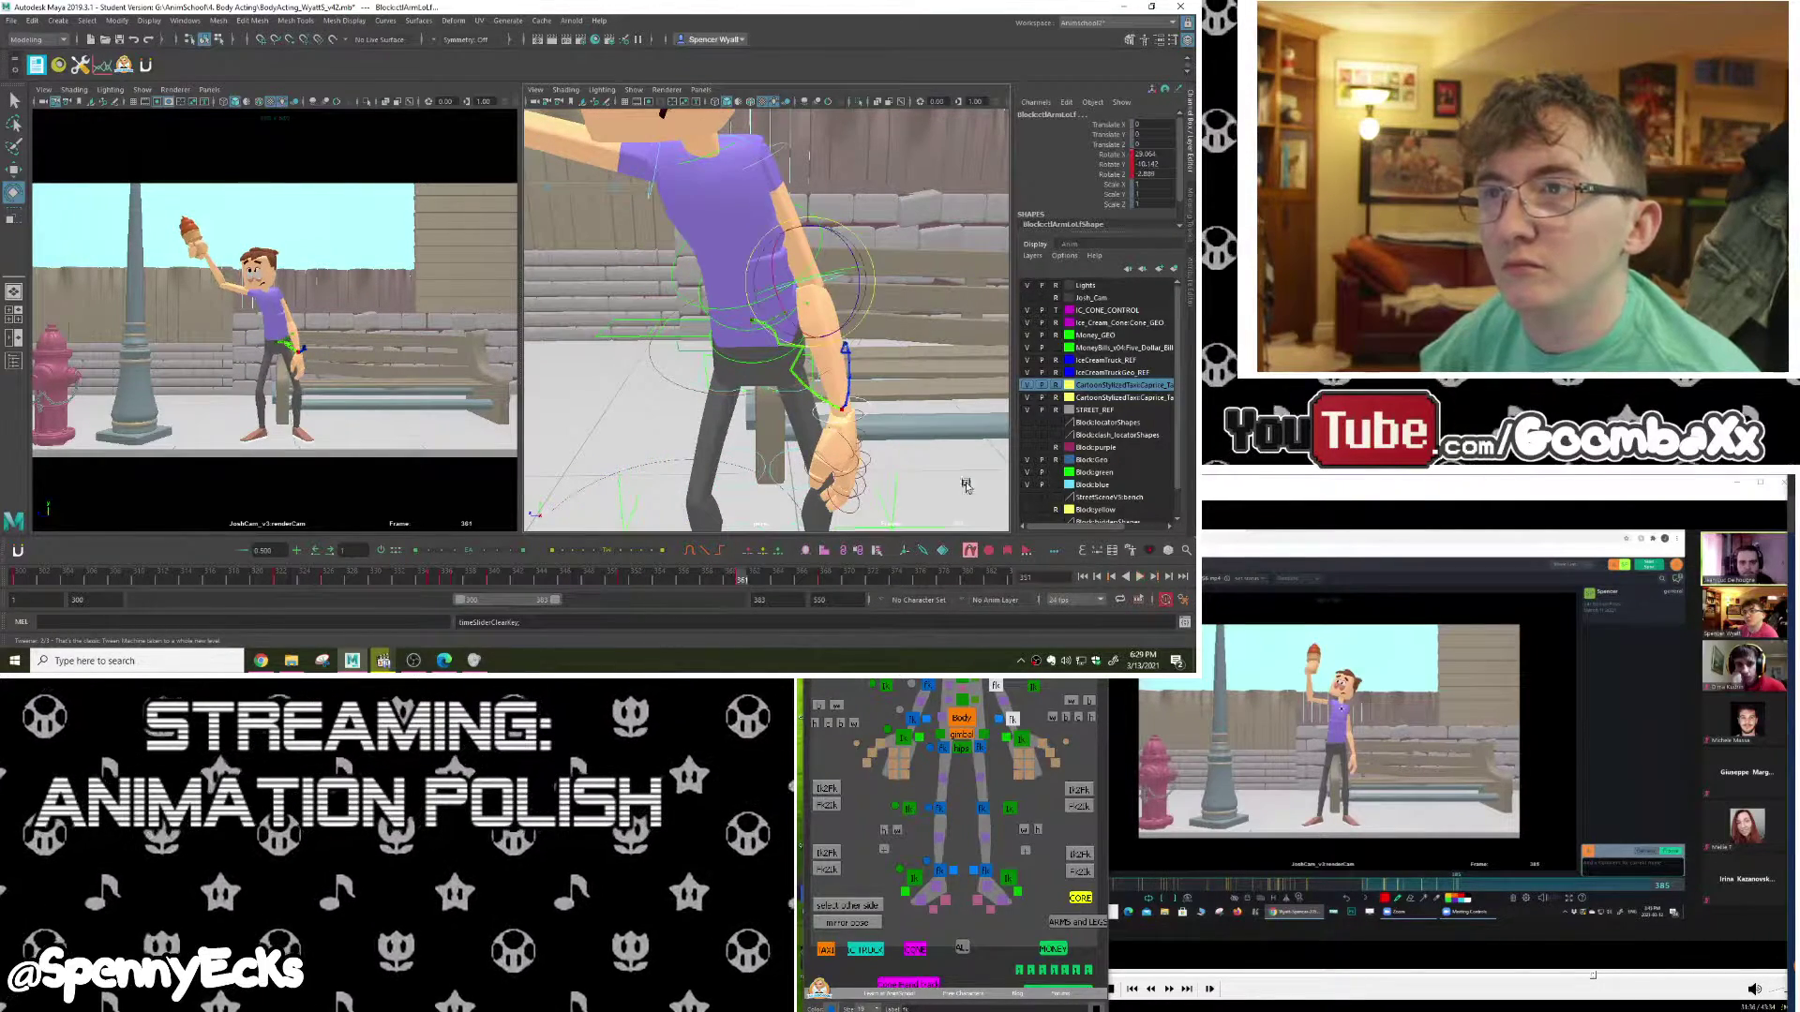
pyautogui.keyDown('alt'); pyautogui.moveTo(871, 405); pyautogui.dragTo(915, 424); pyautogui.keyUp('alt')
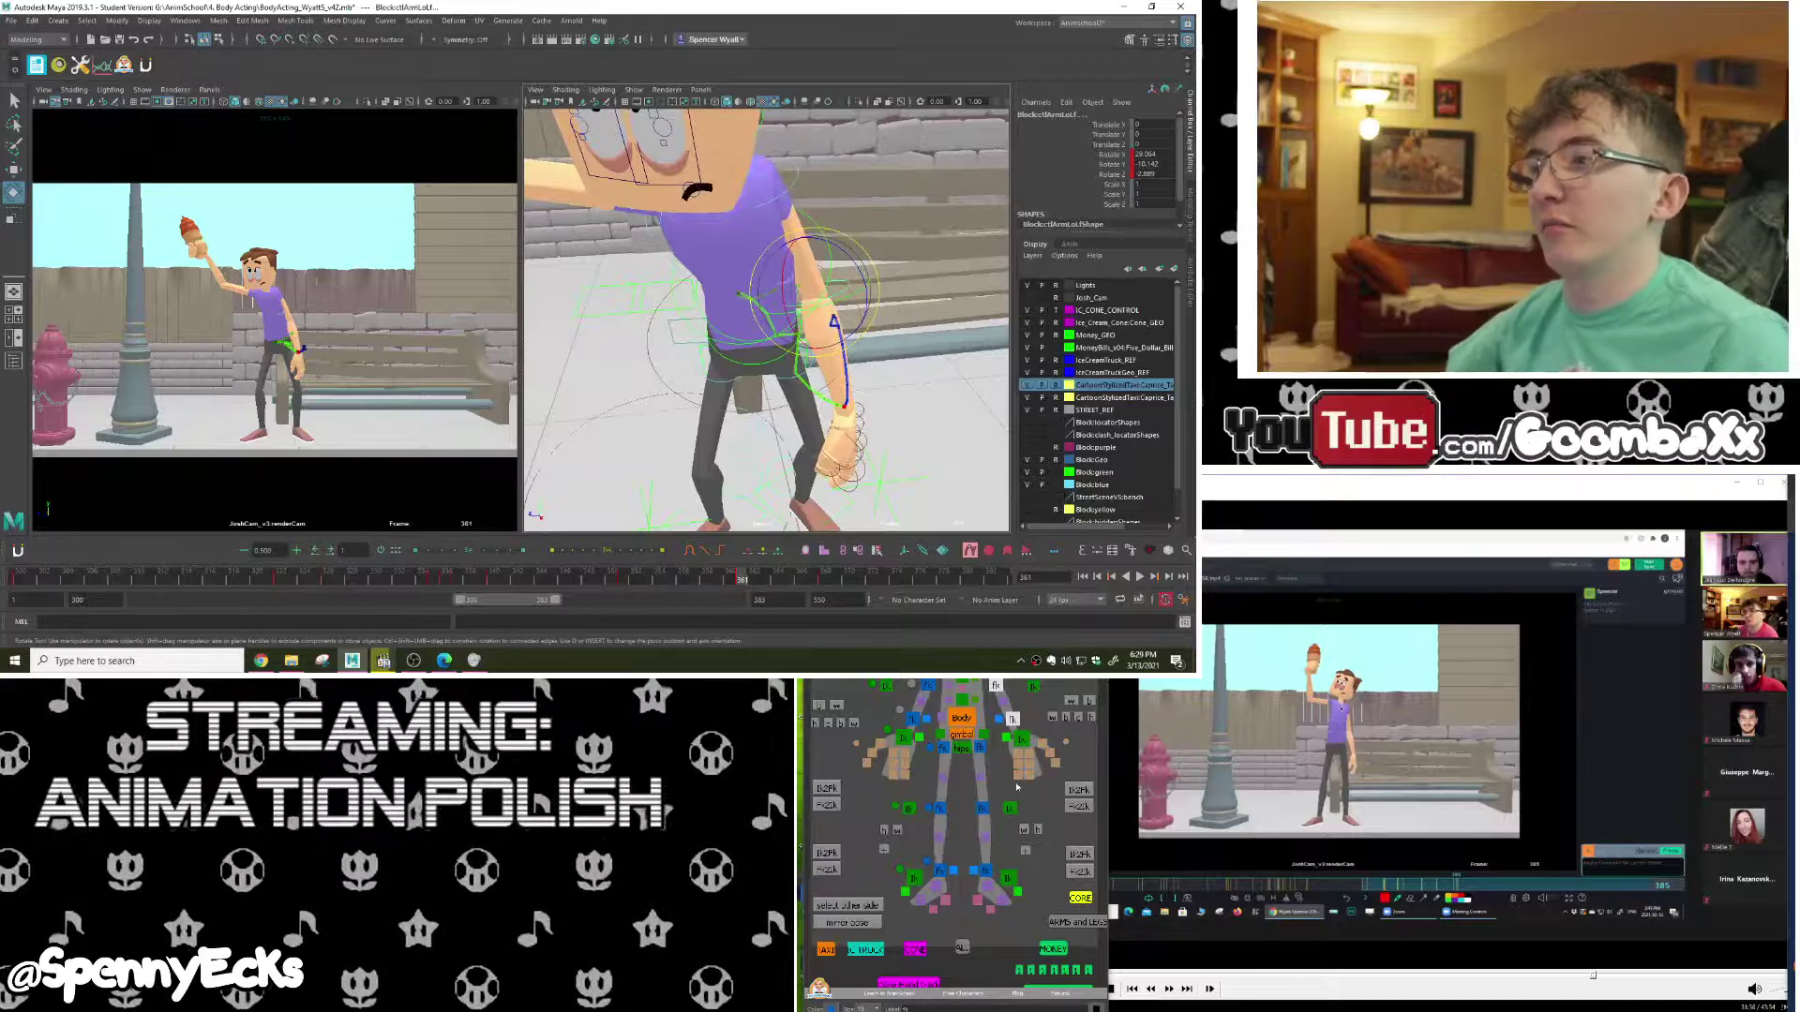
# Step: Select the left hand control and play and scrub the animation to review its arc through frame 373
pyautogui.click(1012, 720)
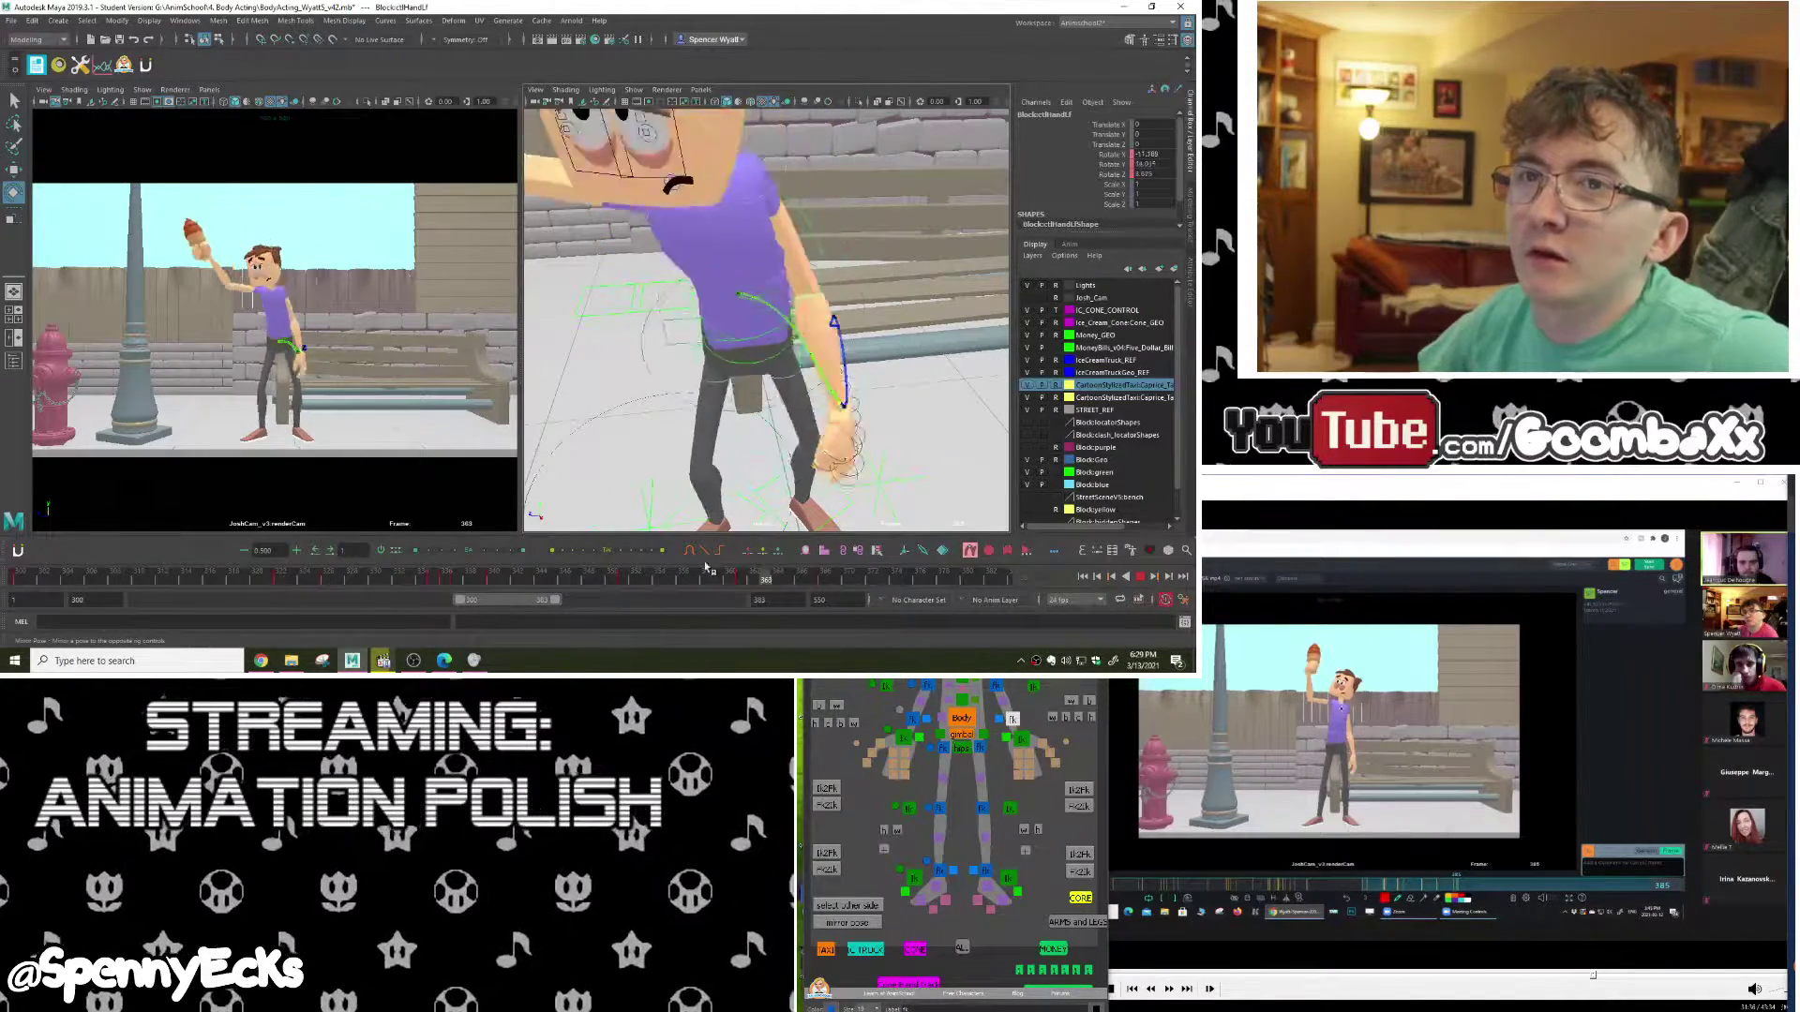
pyautogui.moveTo(589, 568)
pyautogui.mouseDown()
pyautogui.moveTo(741, 582)
pyautogui.moveTo(504, 582)
pyautogui.mouseUp()
pyautogui.click(1139, 576)
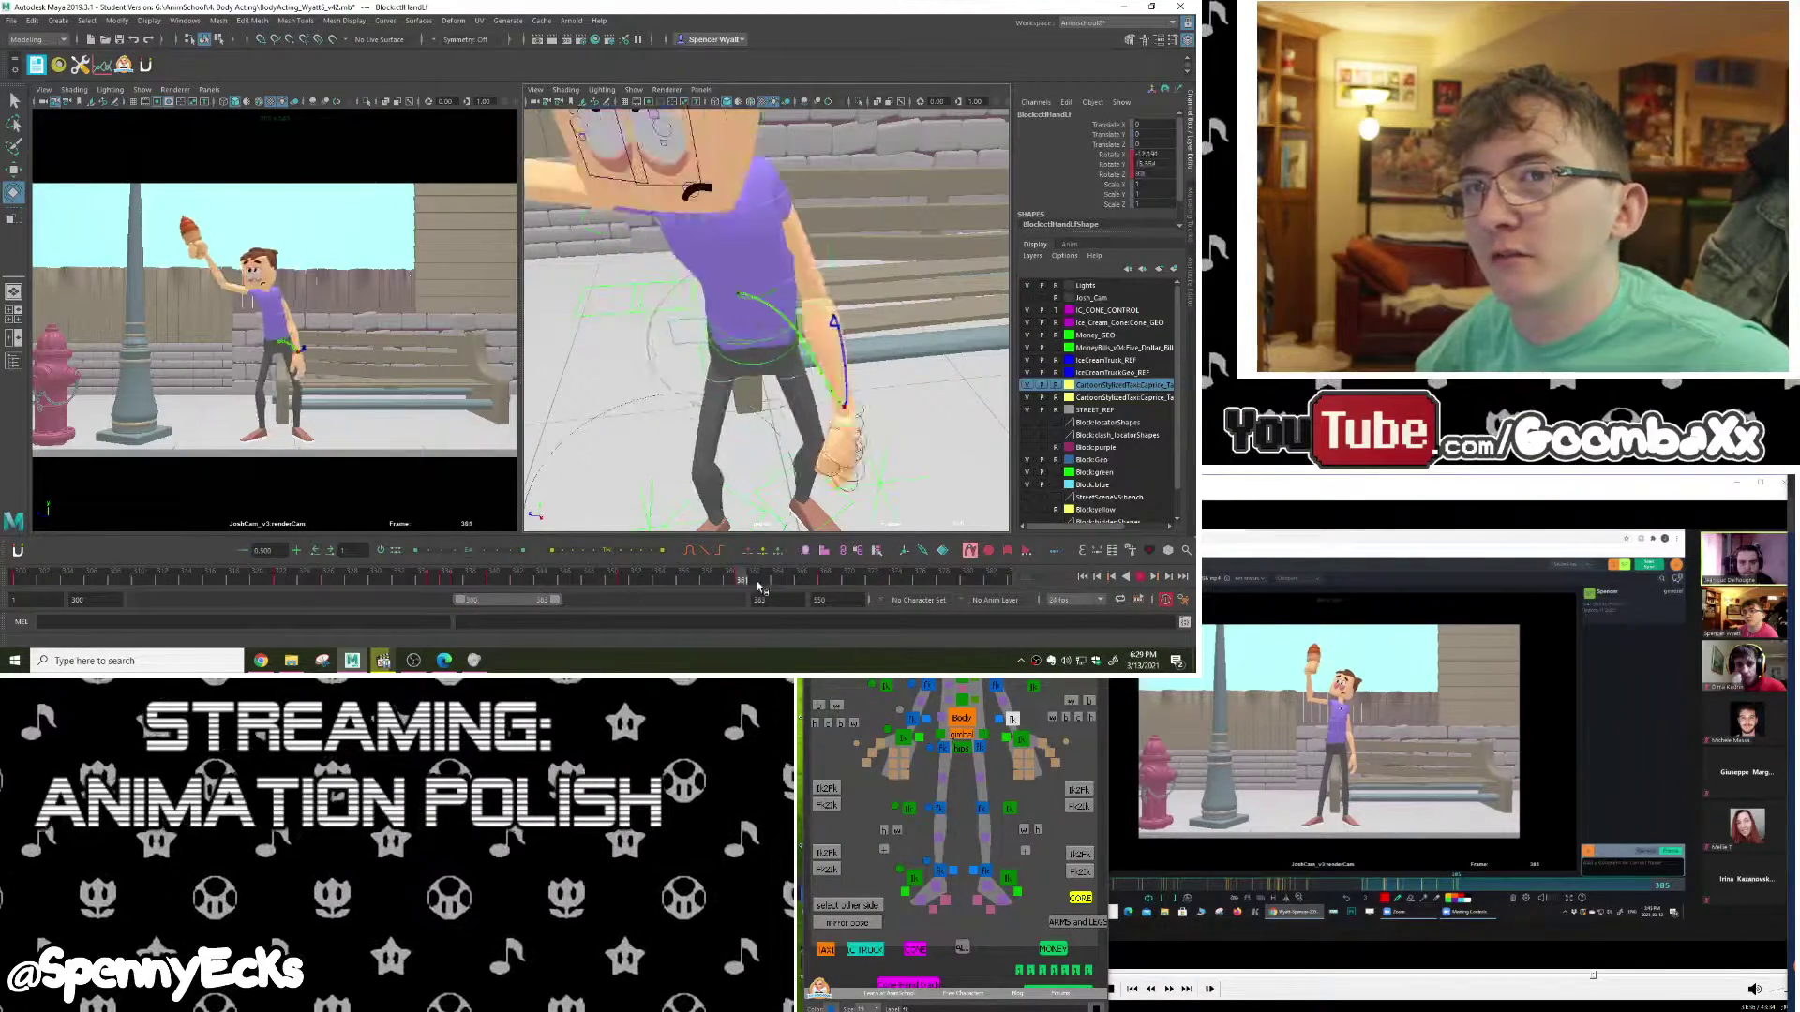
pyautogui.click(811, 581)
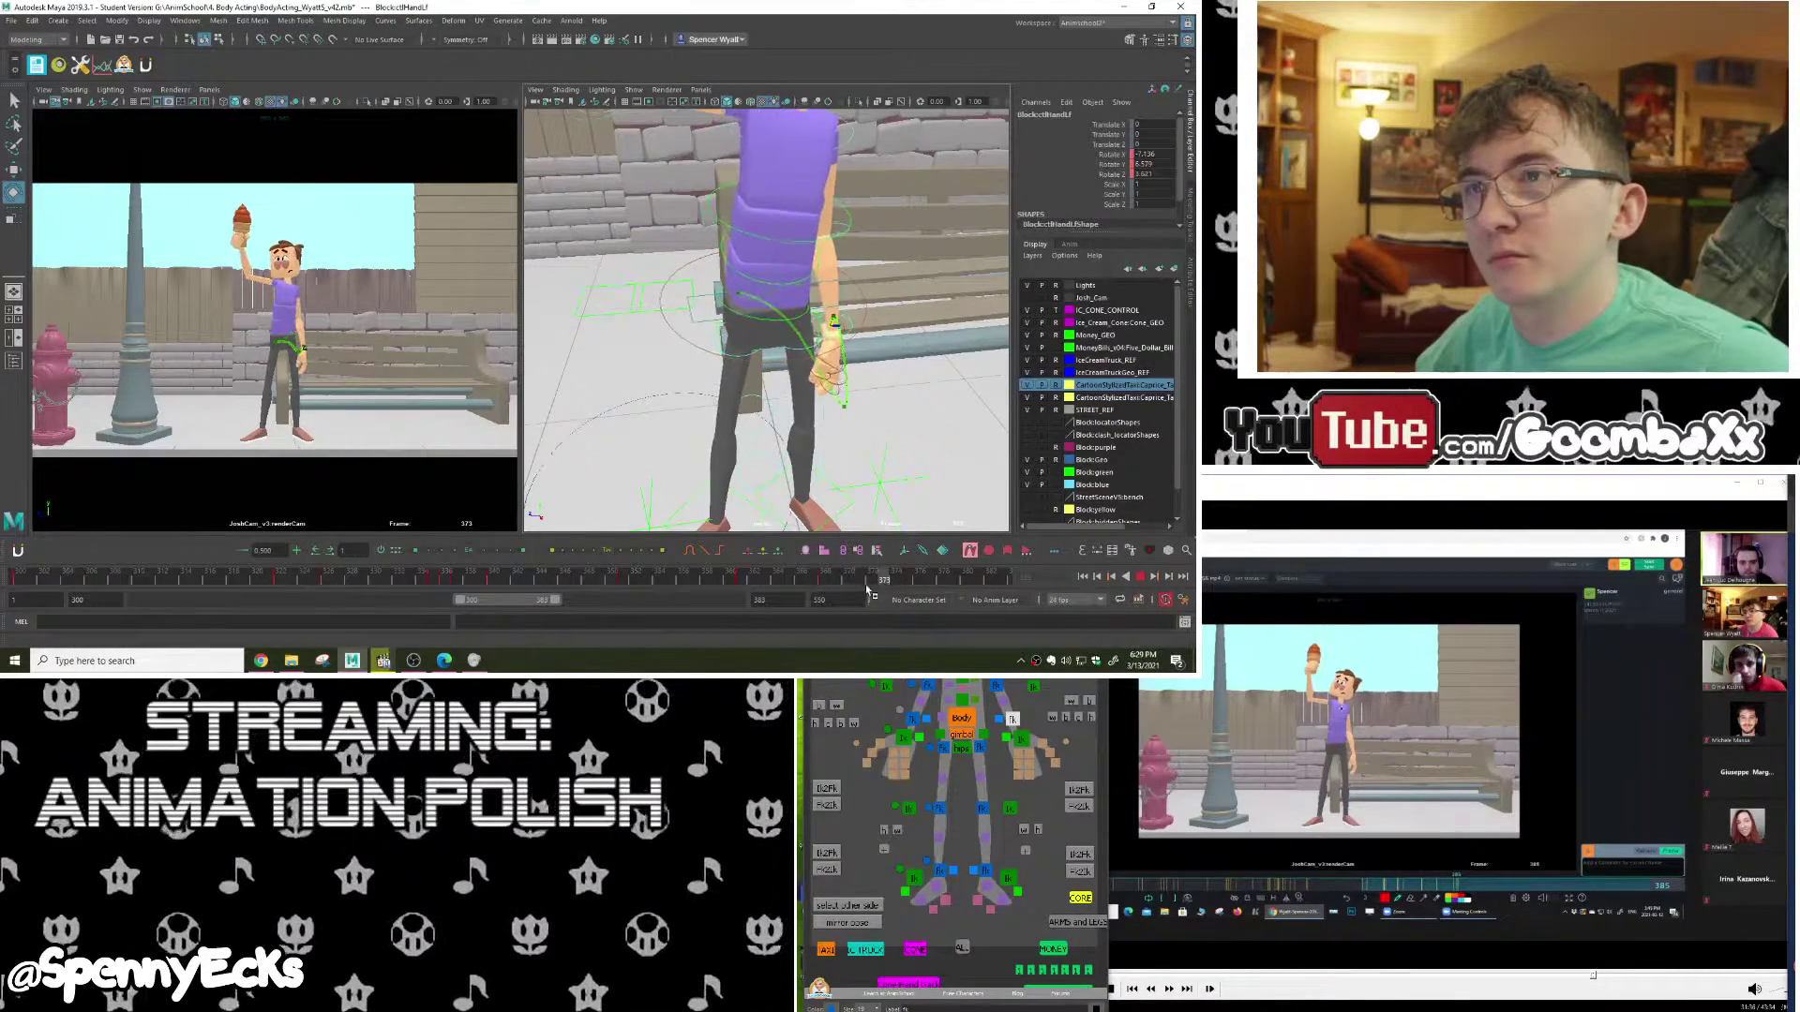
pyautogui.moveTo(816, 582)
pyautogui.mouseDown()
pyautogui.moveTo(761, 581)
pyautogui.moveTo(822, 589)
pyautogui.mouseUp()
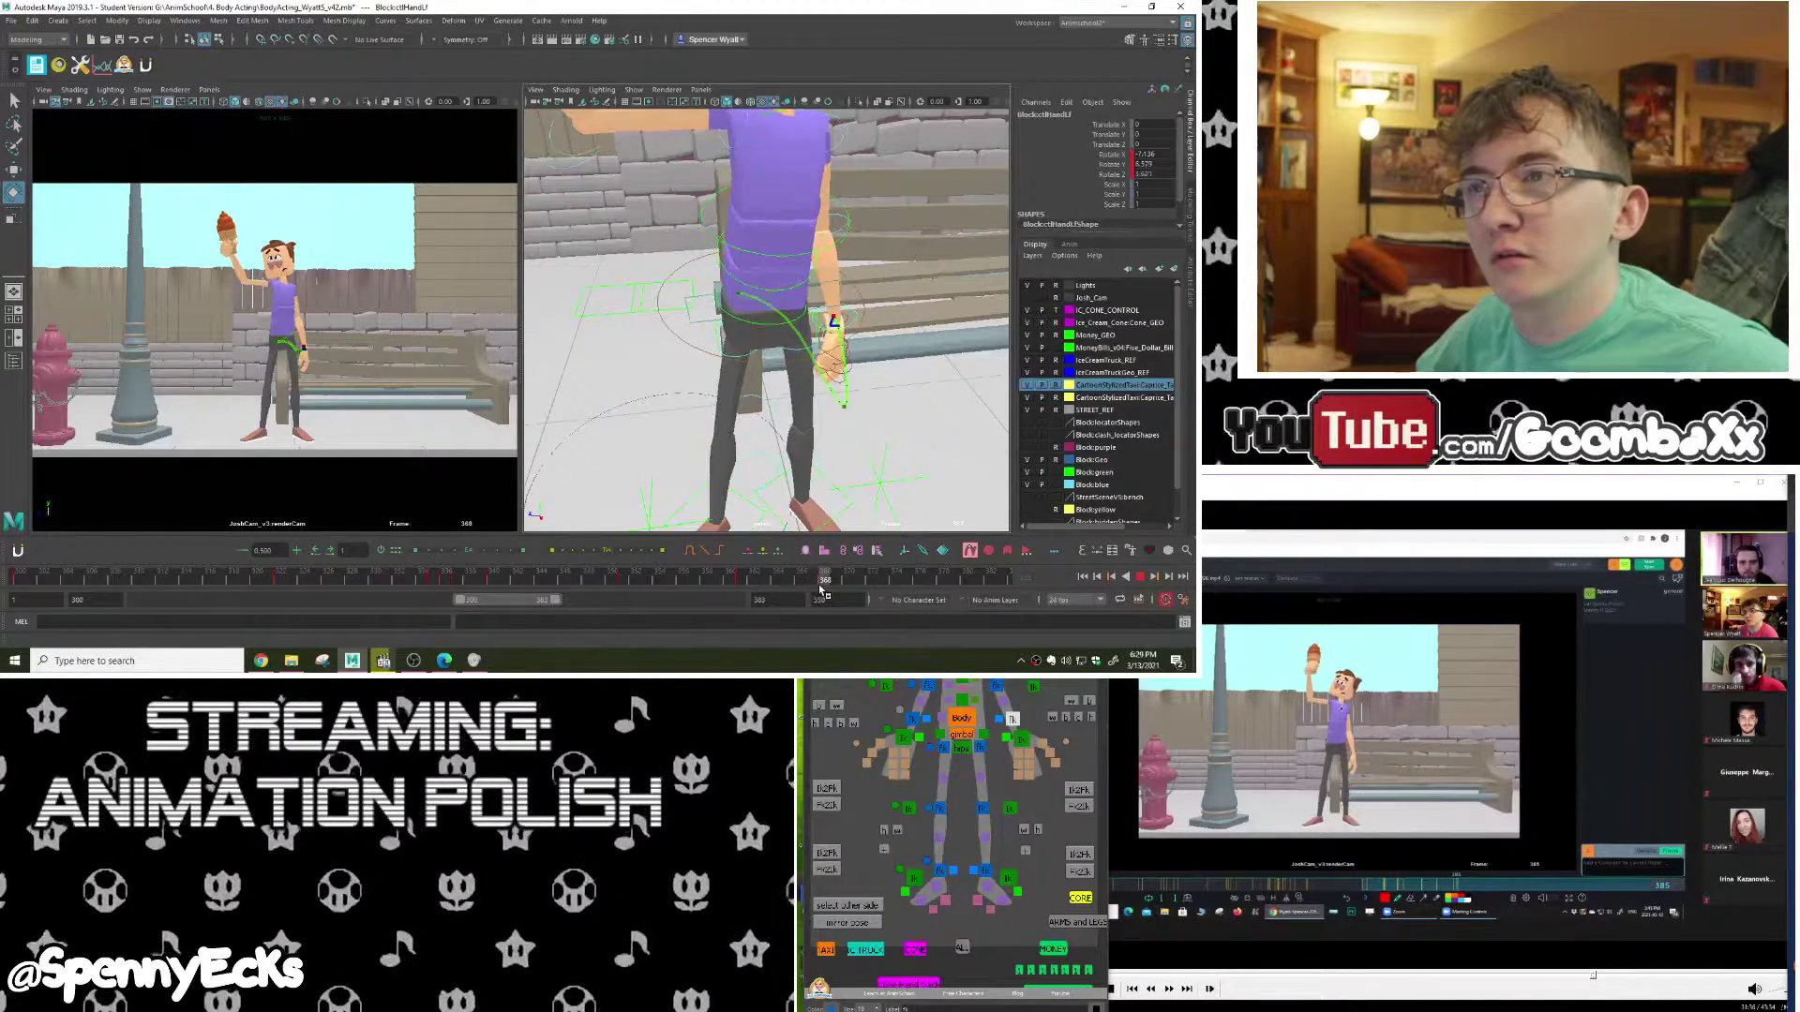
# Step: Key the left forearm at frame 377 and rotate it at frame 368 to shape the arm's settle
pyautogui.click(997, 688)
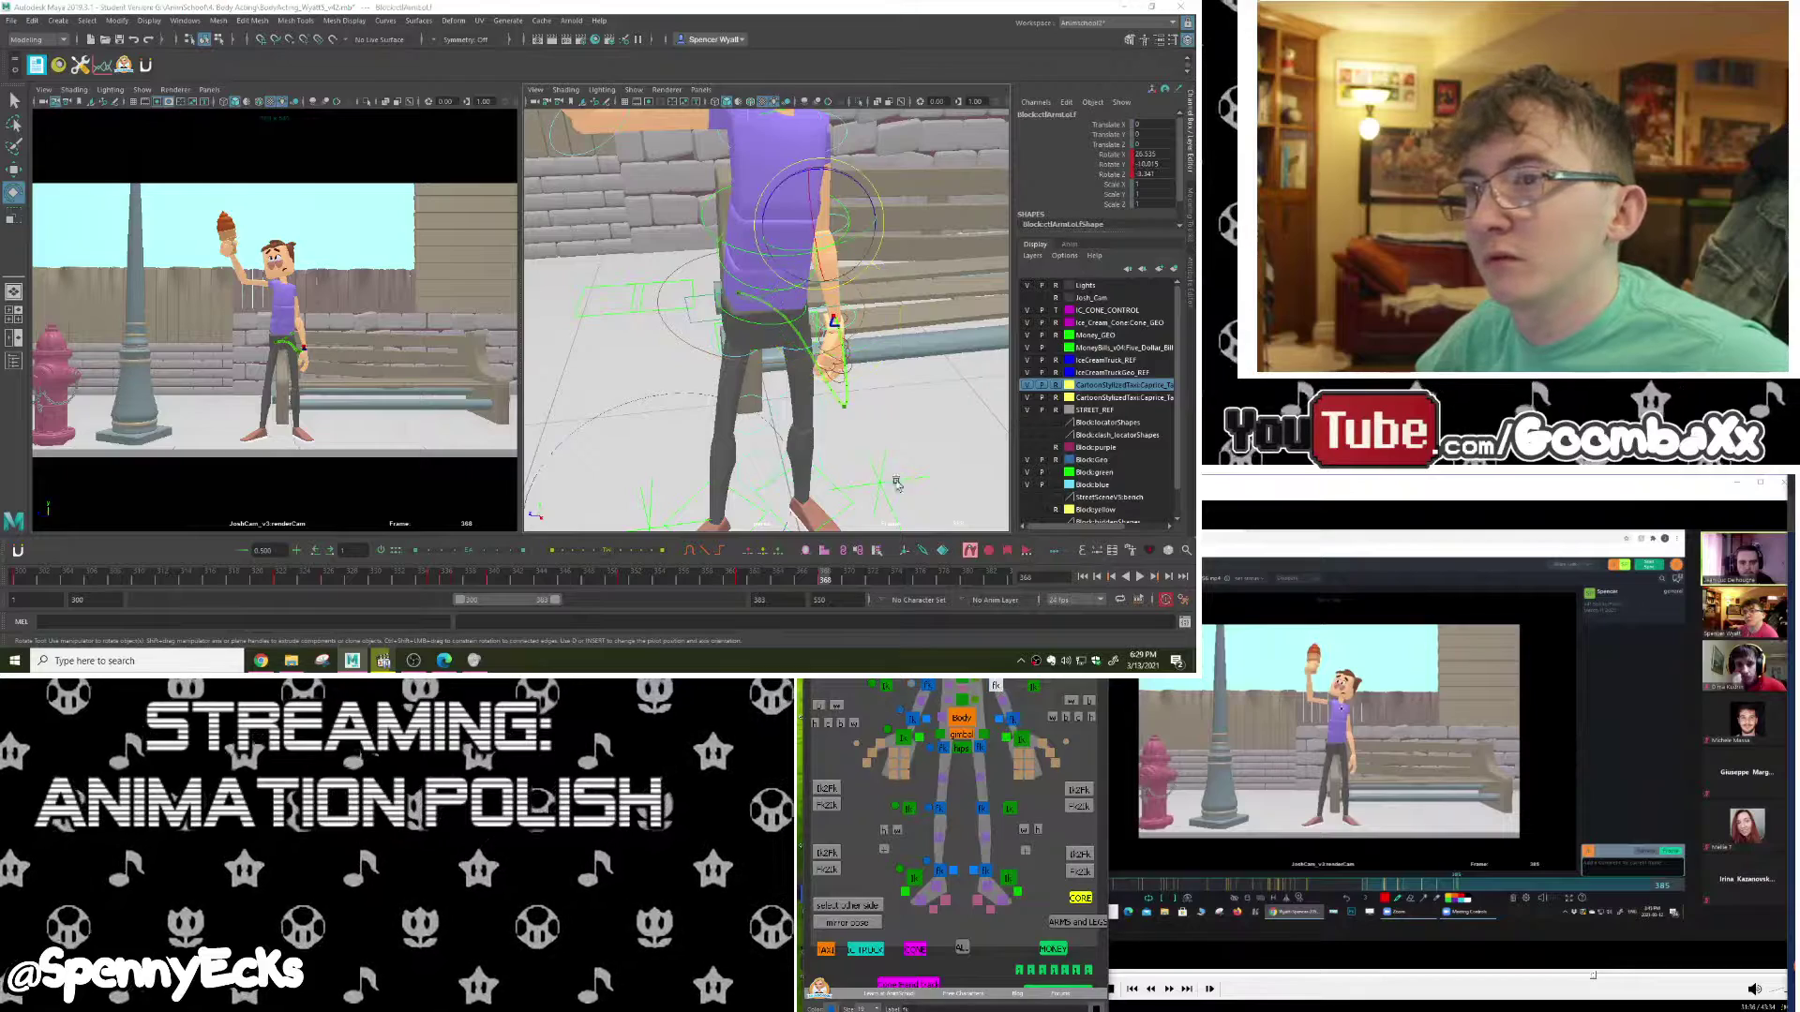
pyautogui.moveTo(836, 589); pyautogui.dragTo(930, 569)
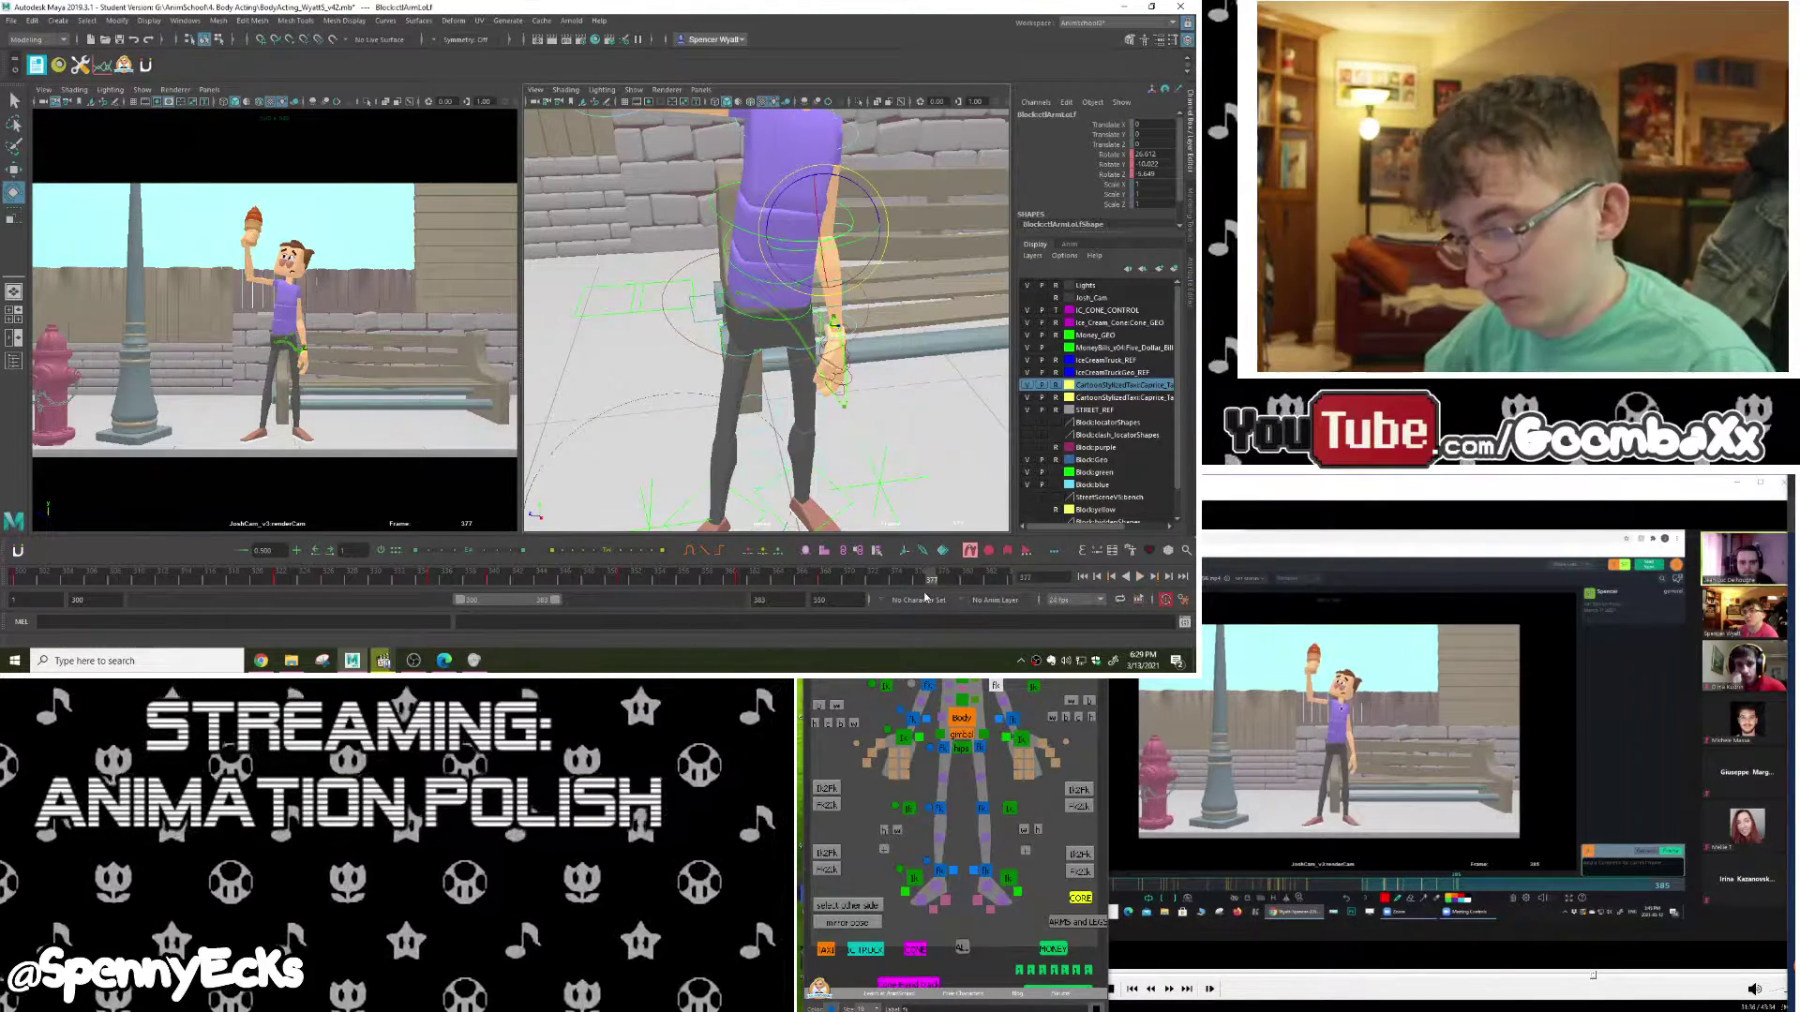
pyautogui.click(826, 578)
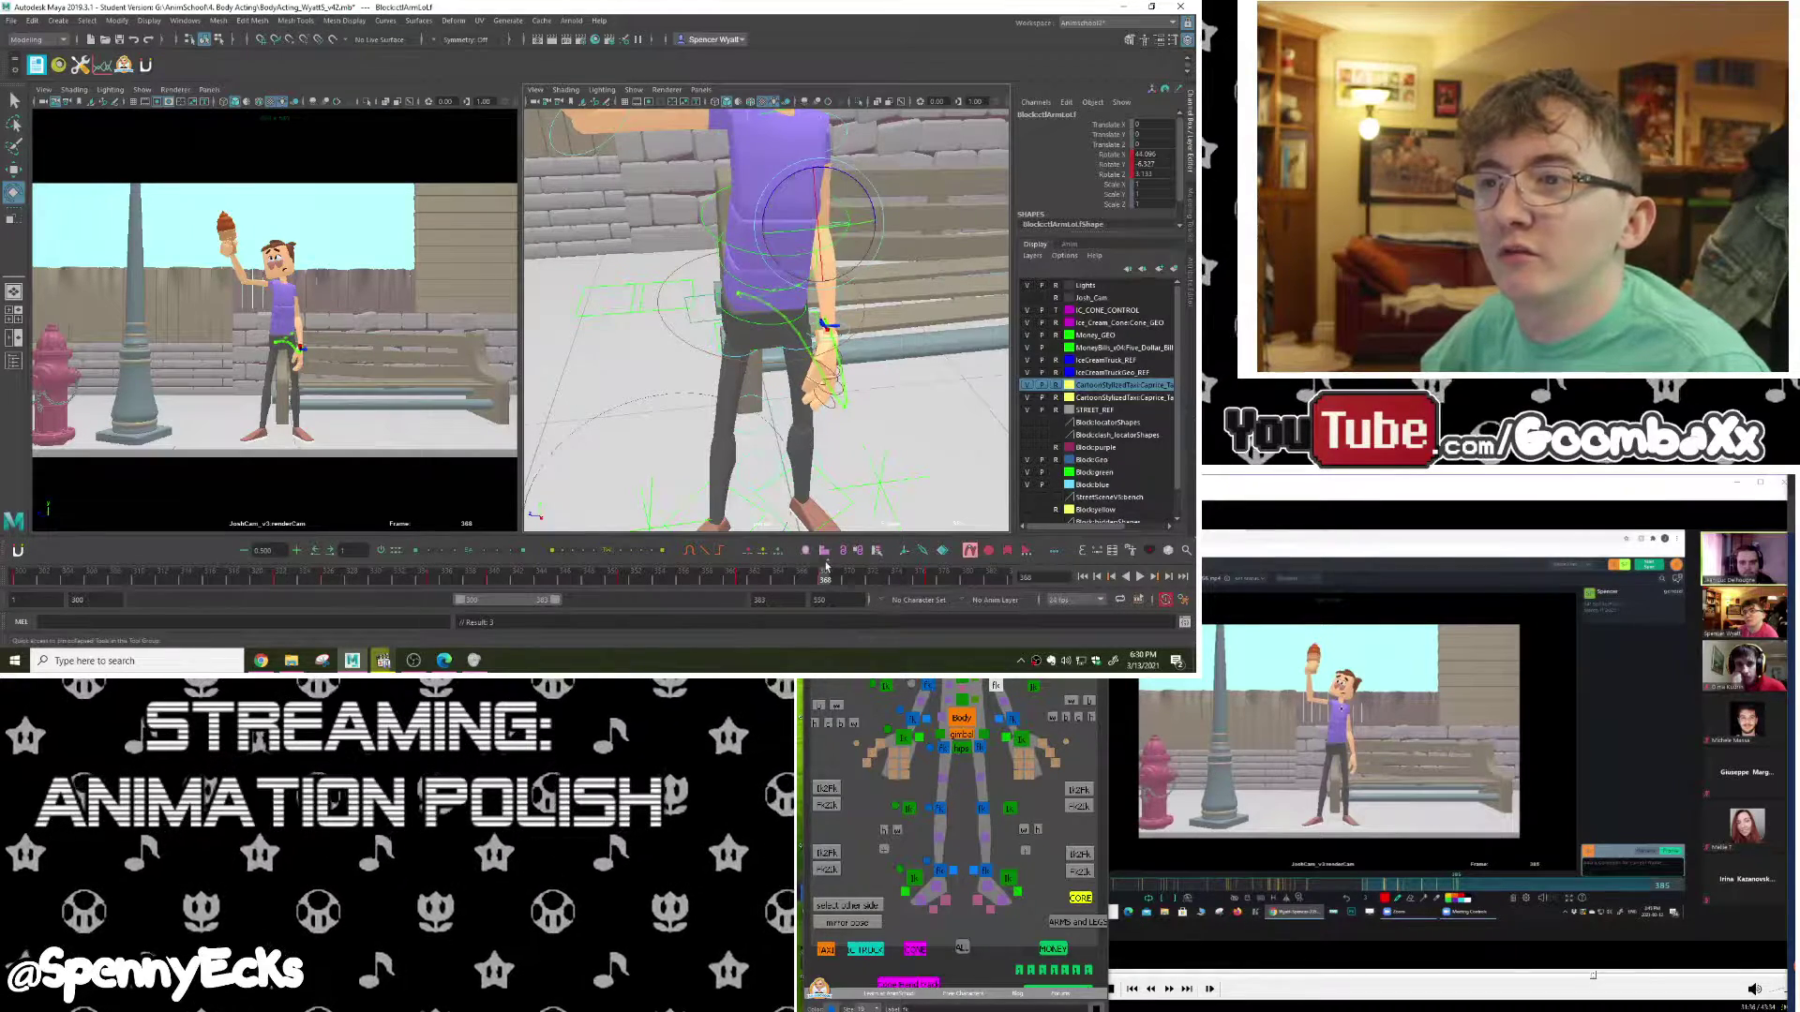
# Step: Play and scrub the left forearm's settle to review its swing through the frames around 368
pyautogui.hotkey('alt', 'v')
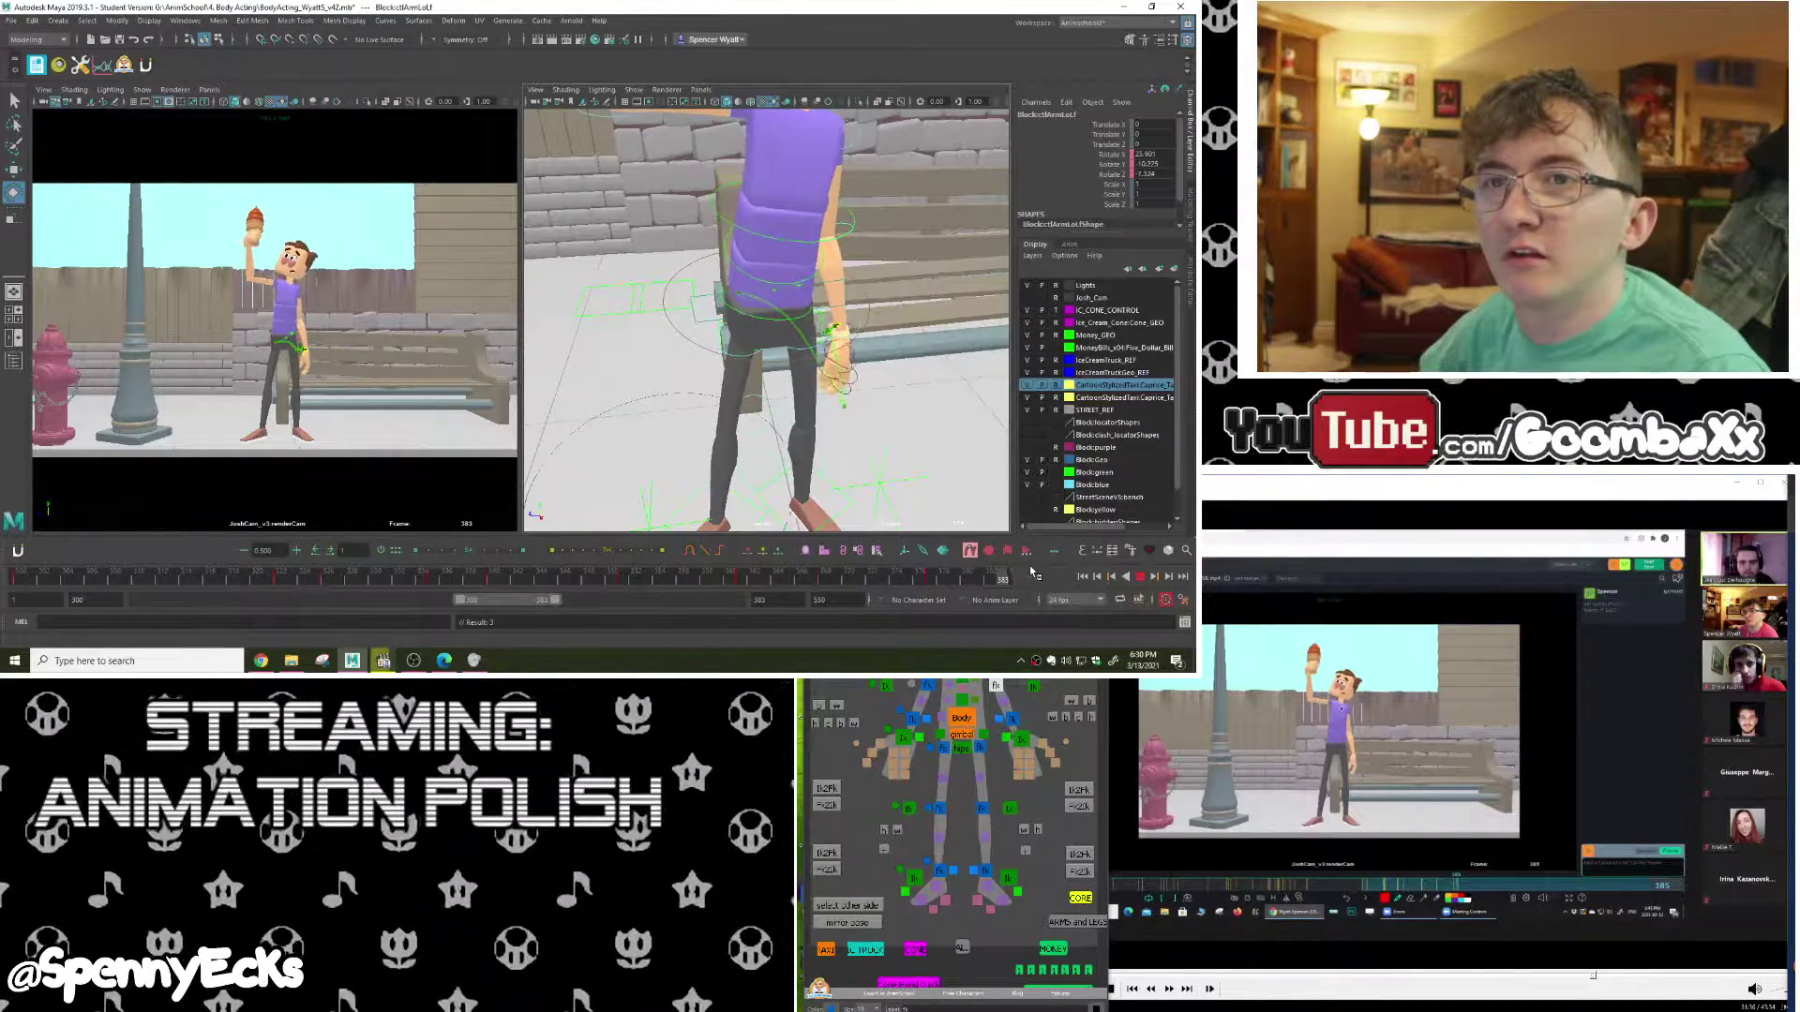
pyautogui.click(720, 578)
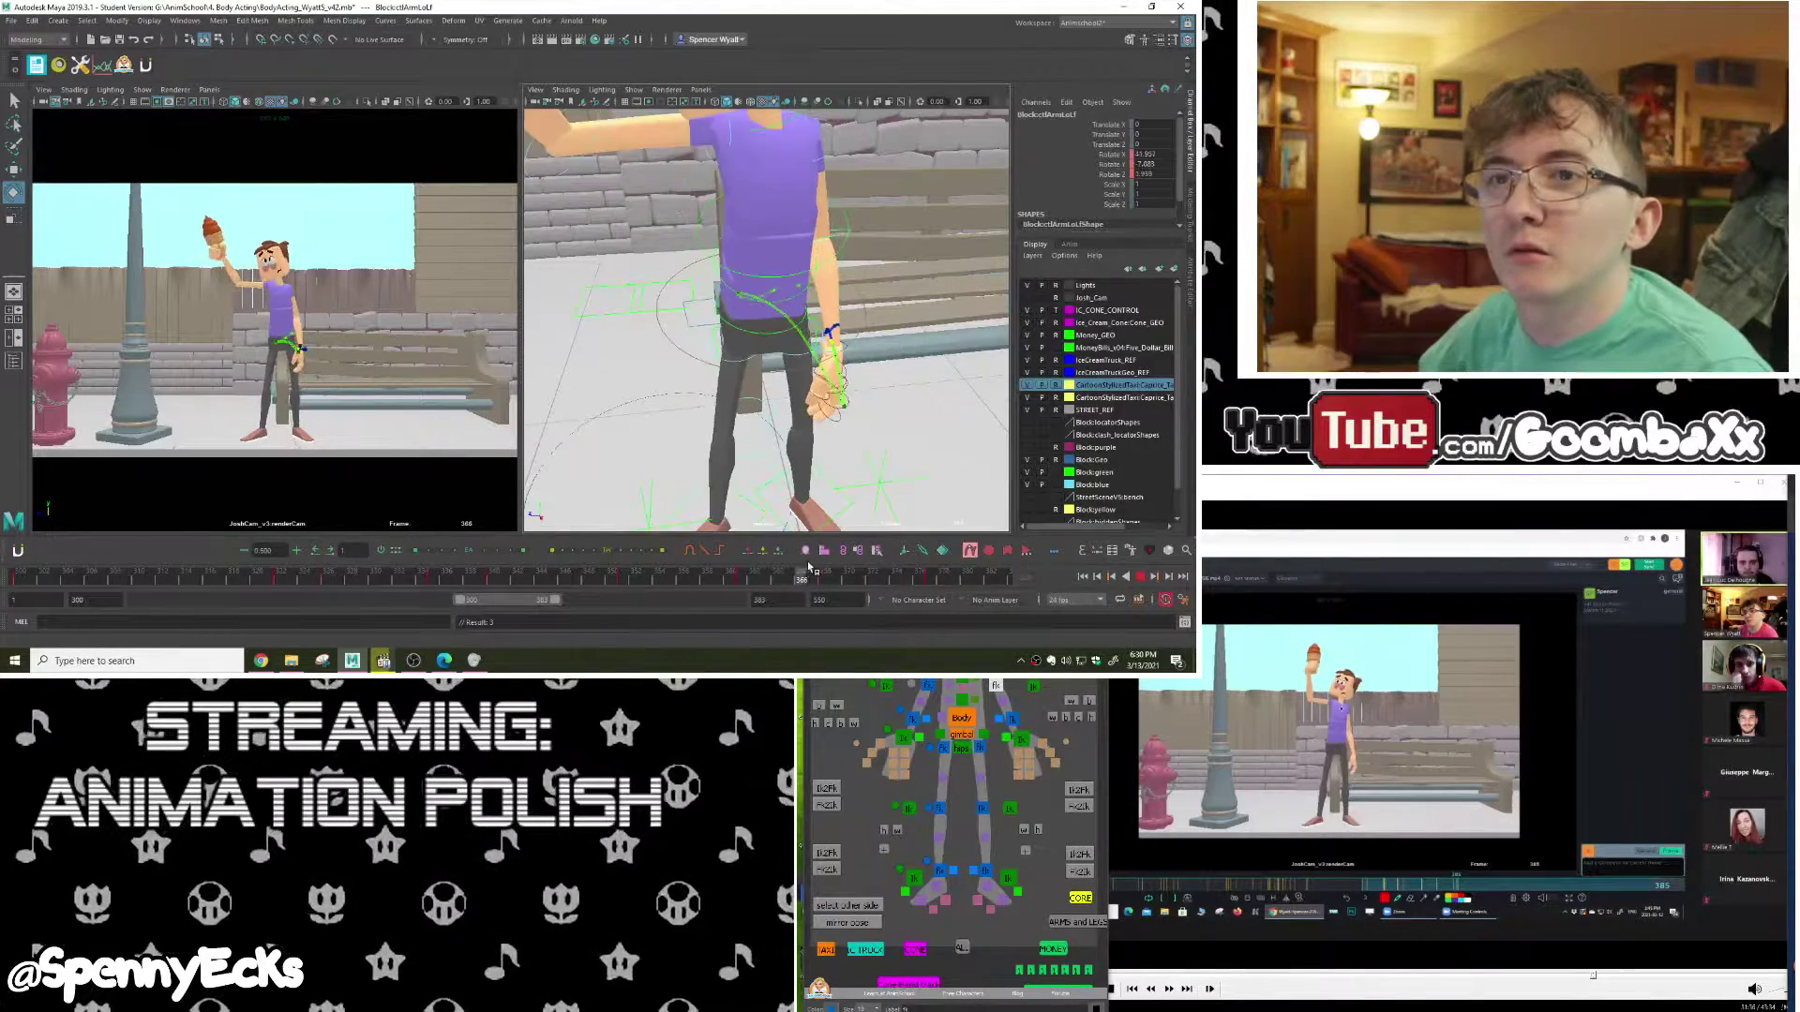
pyautogui.click(861, 569)
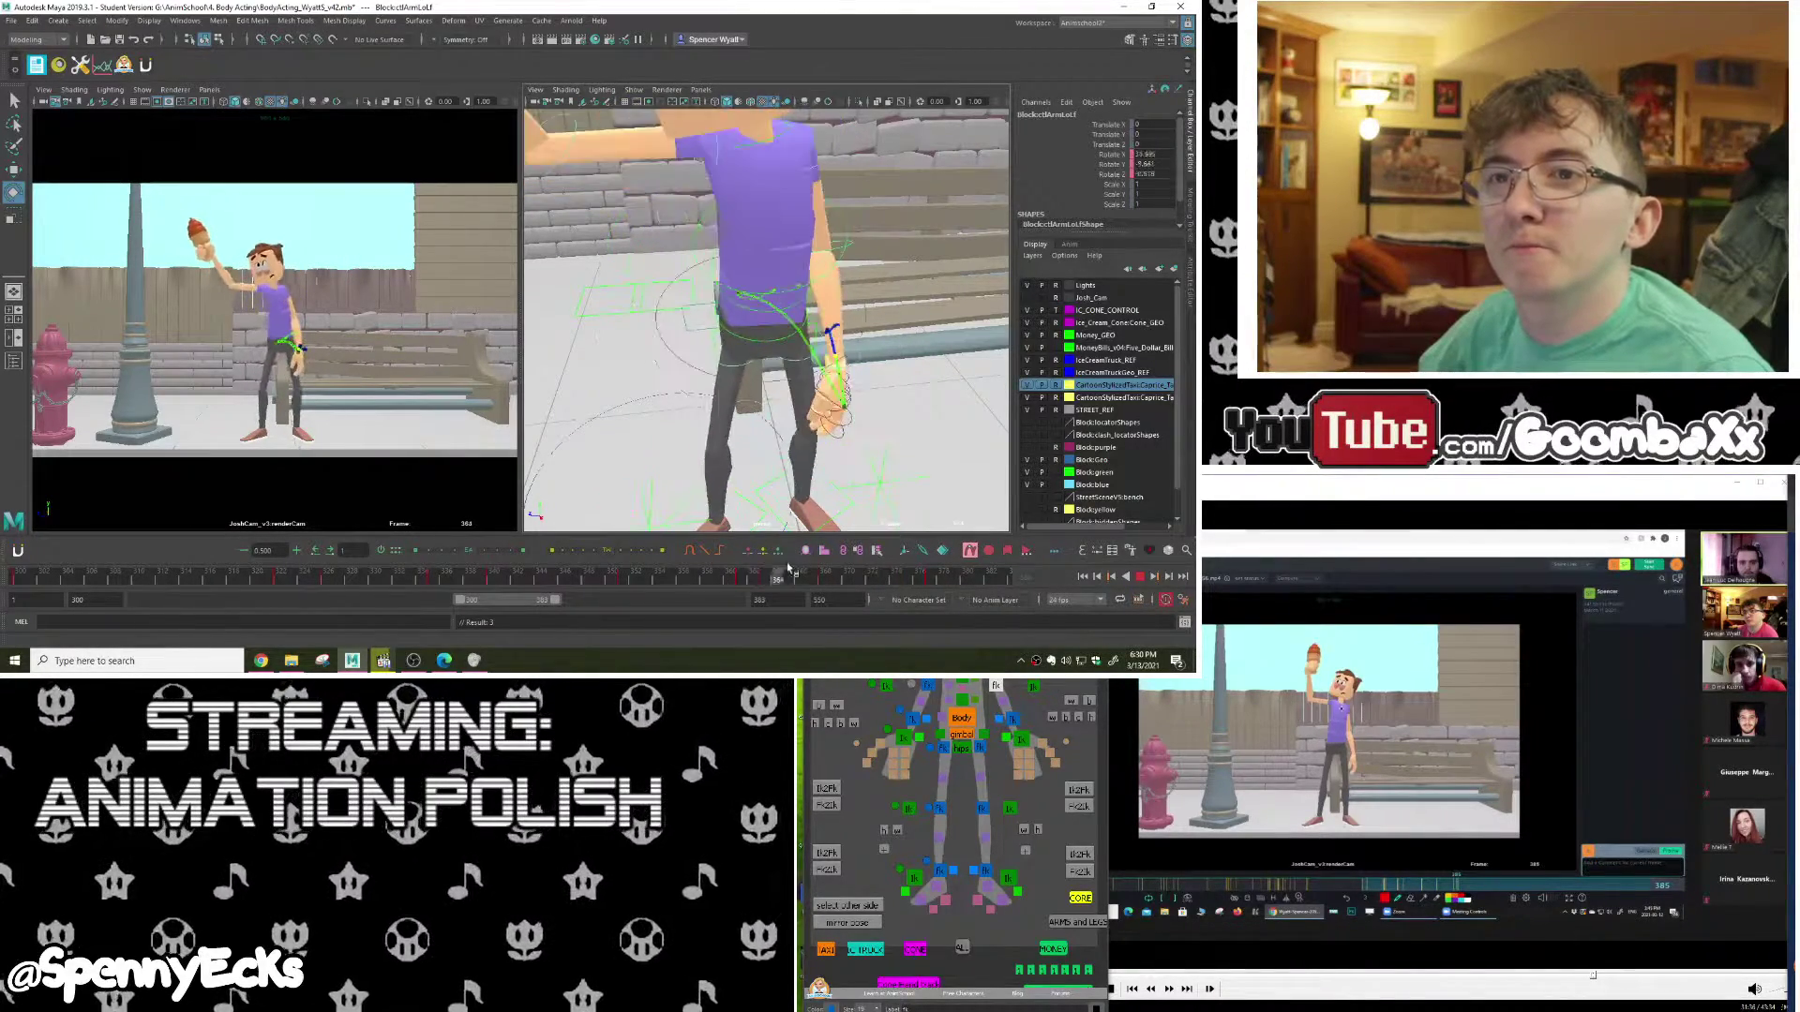
pyautogui.click(815, 572)
pyautogui.moveTo(815, 572); pyautogui.dragTo(846, 574)
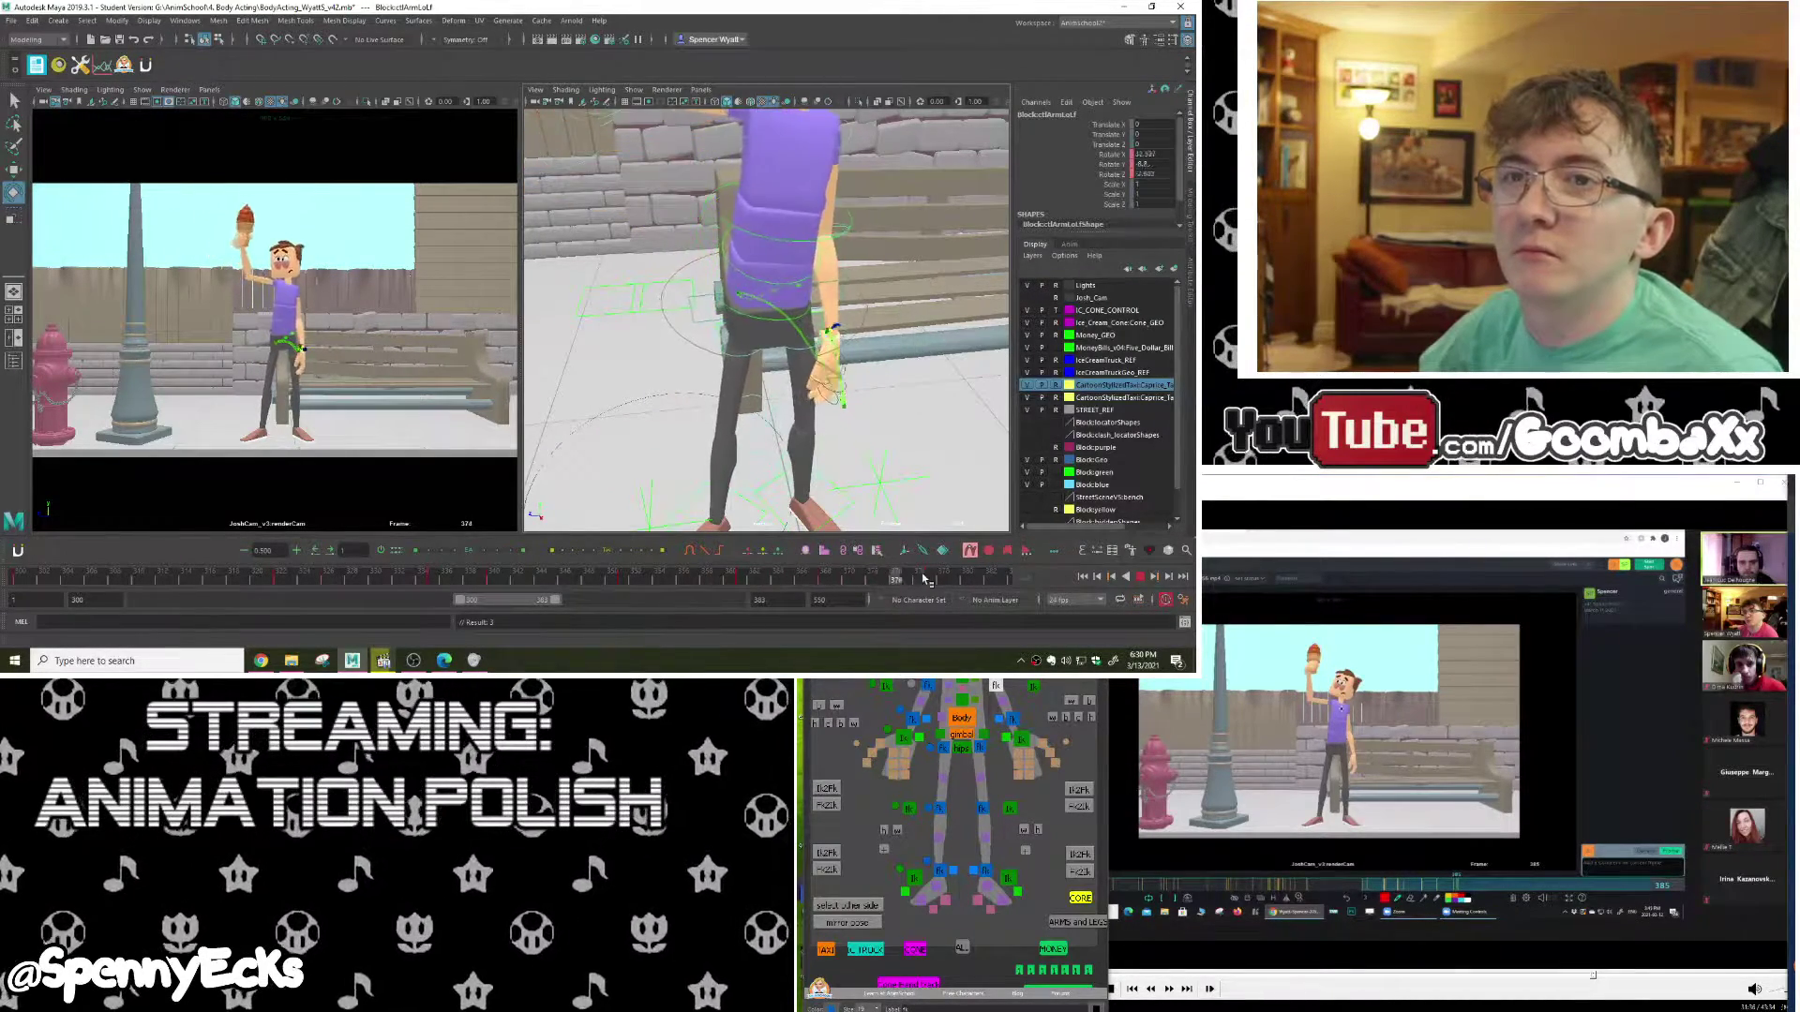
pyautogui.moveTo(925, 578); pyautogui.dragTo(762, 582)
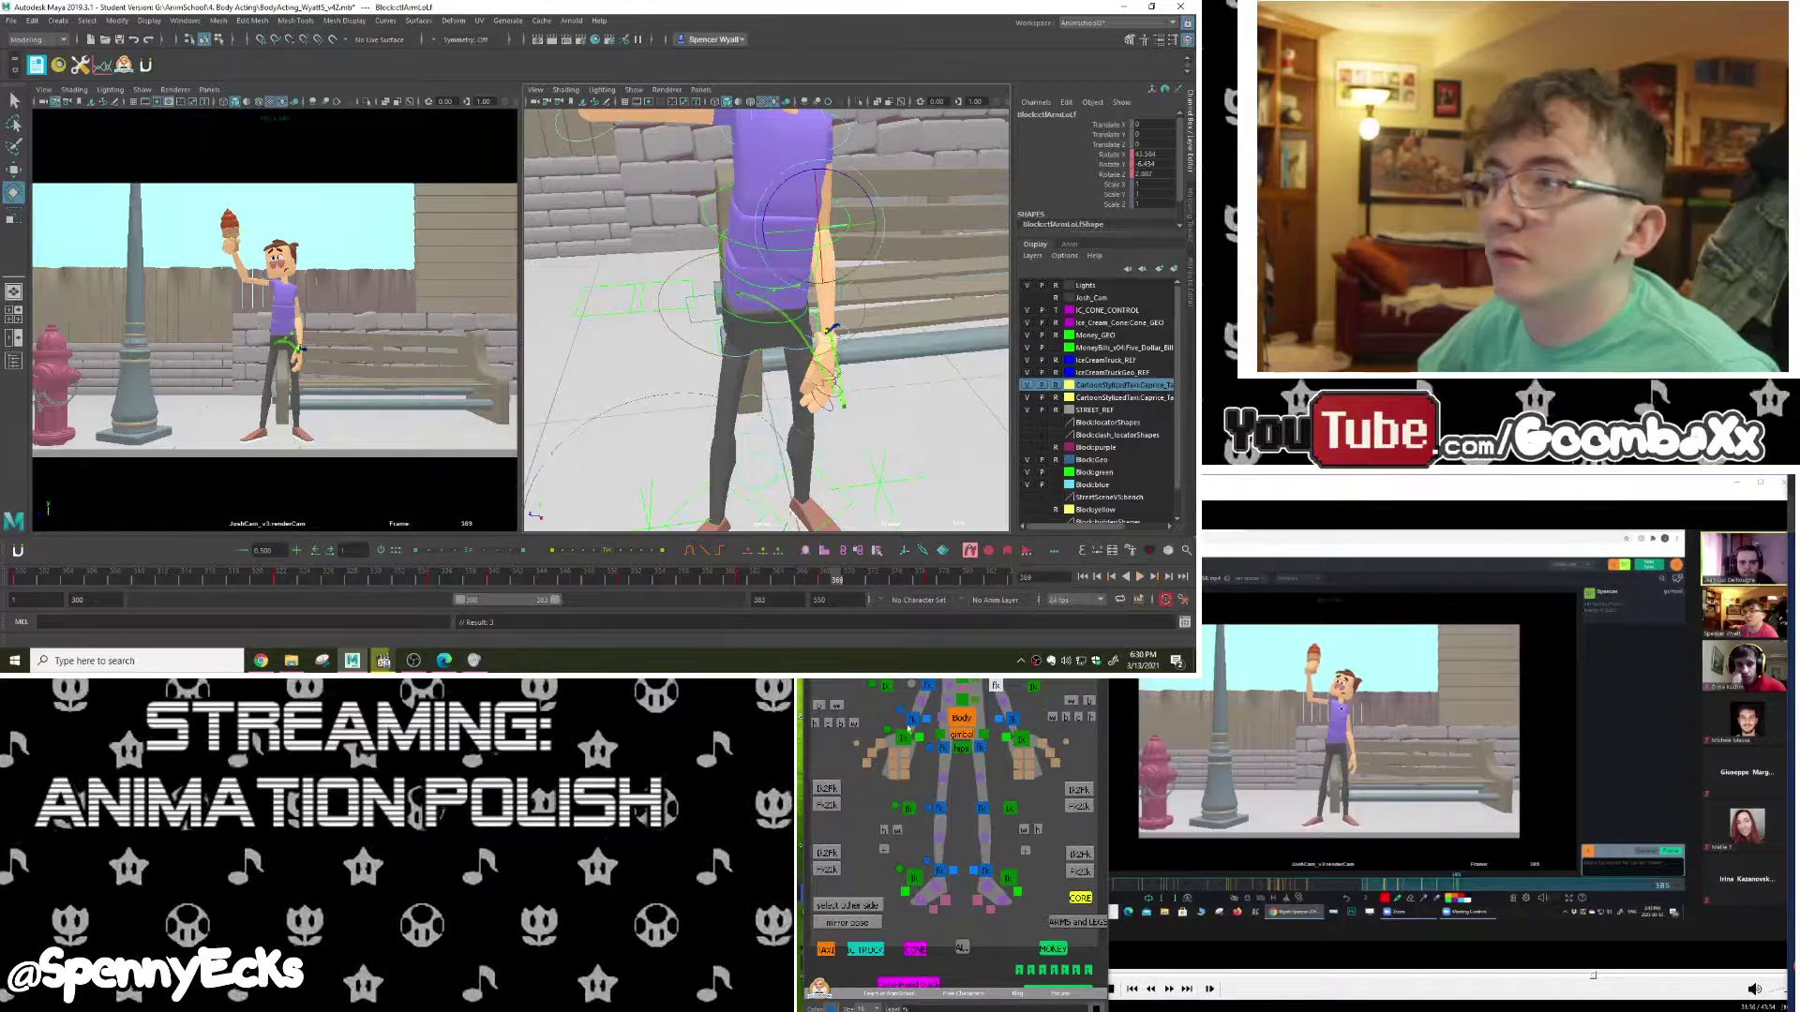
# Step: Select the left upper arm control and review its motion between frames 361 and 373
pyautogui.press('Up')
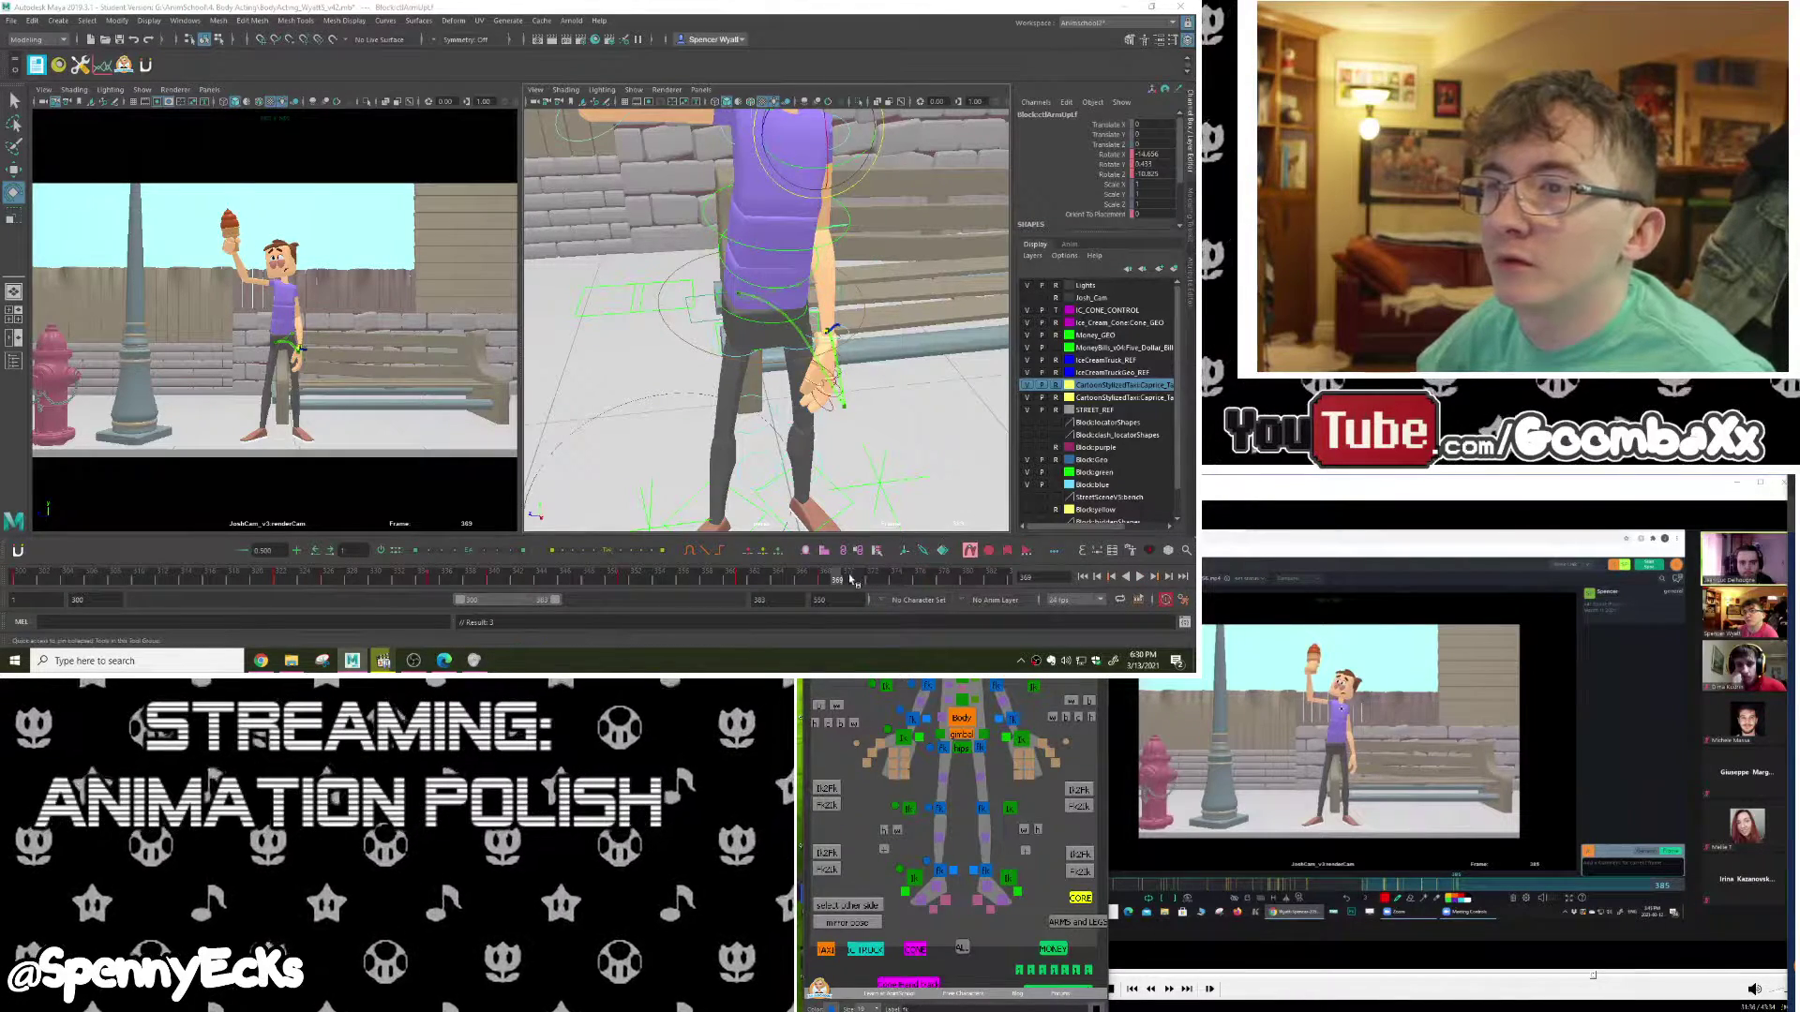
pyautogui.moveTo(829, 582); pyautogui.dragTo(885, 583)
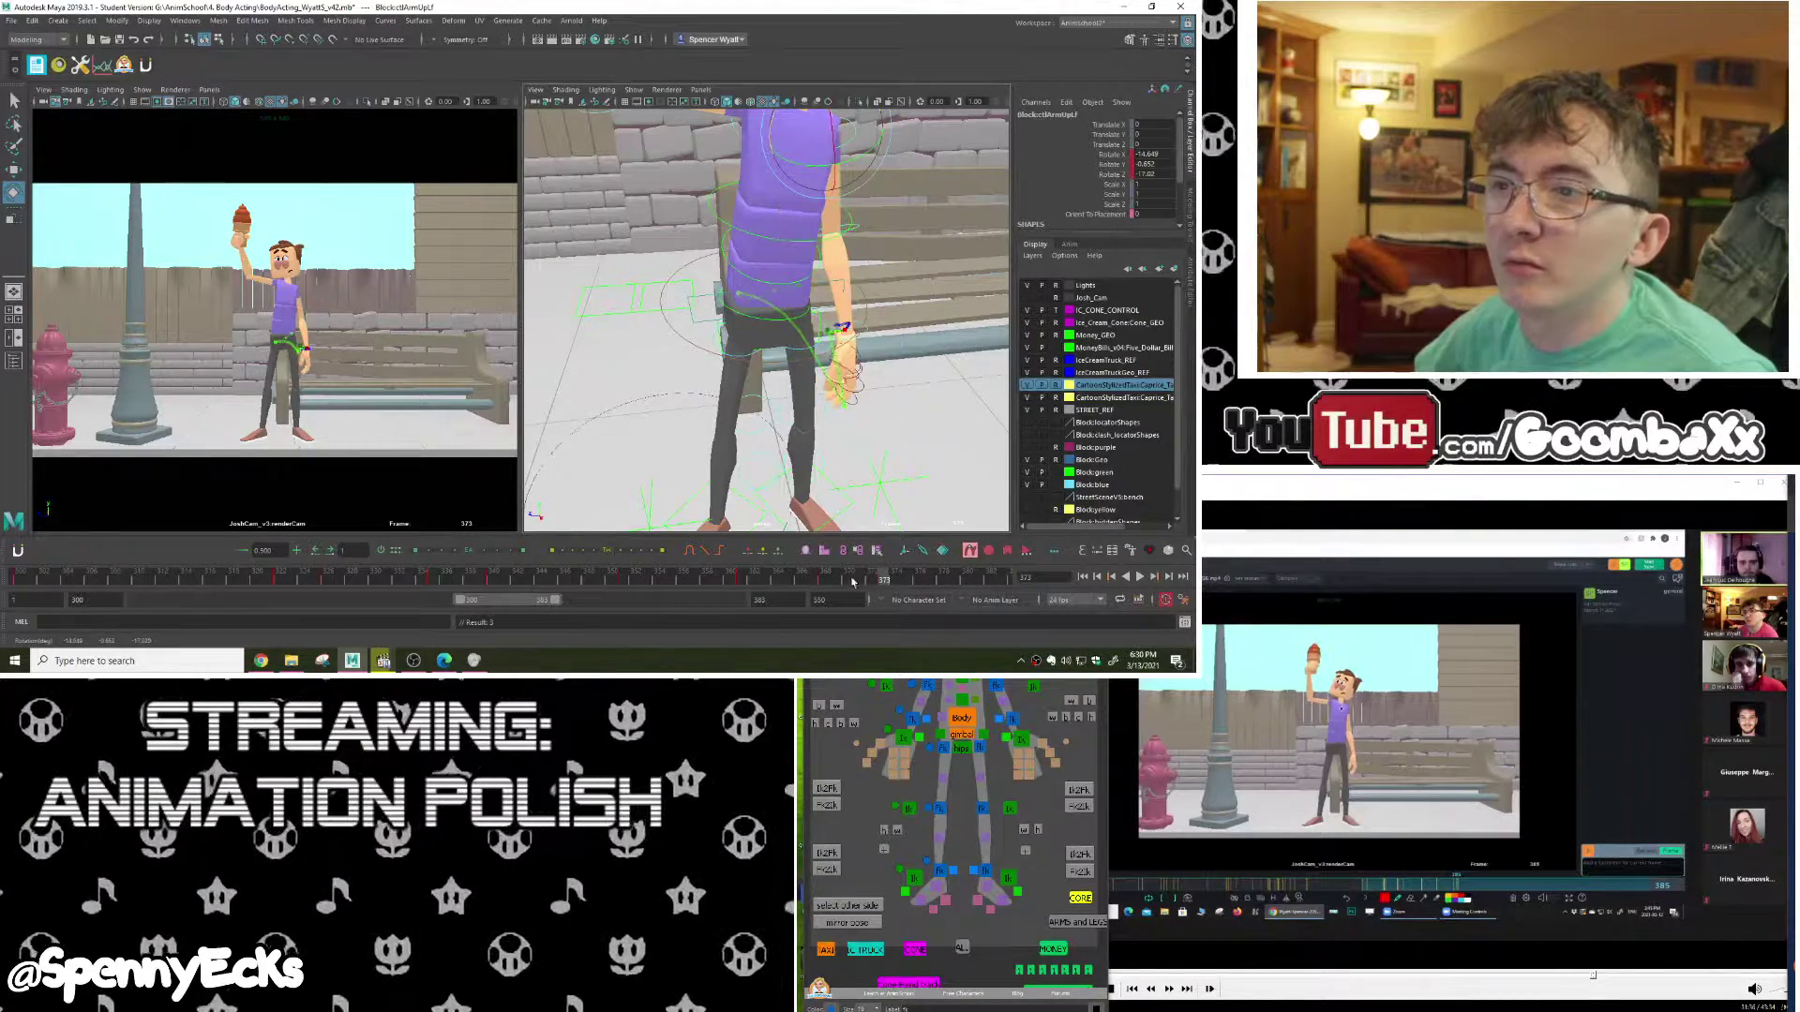
pyautogui.hotkey('alt', 'v')
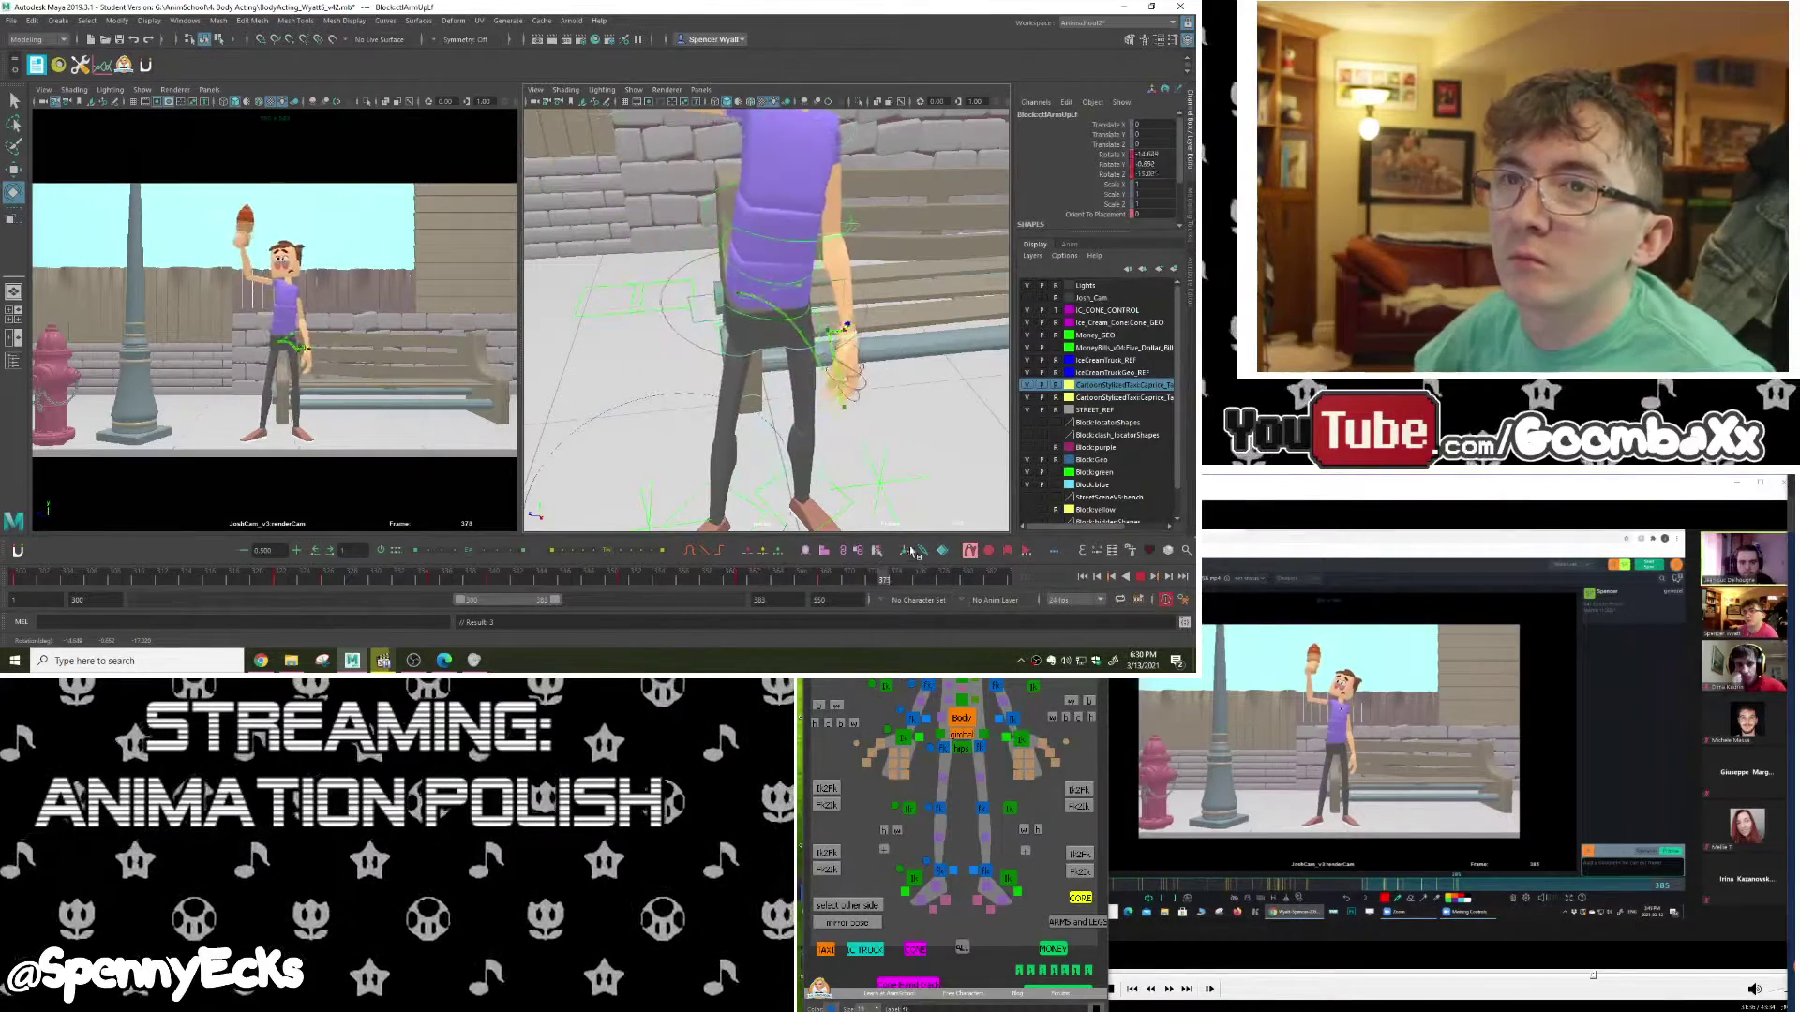
pyautogui.hotkey('alt', 'v')
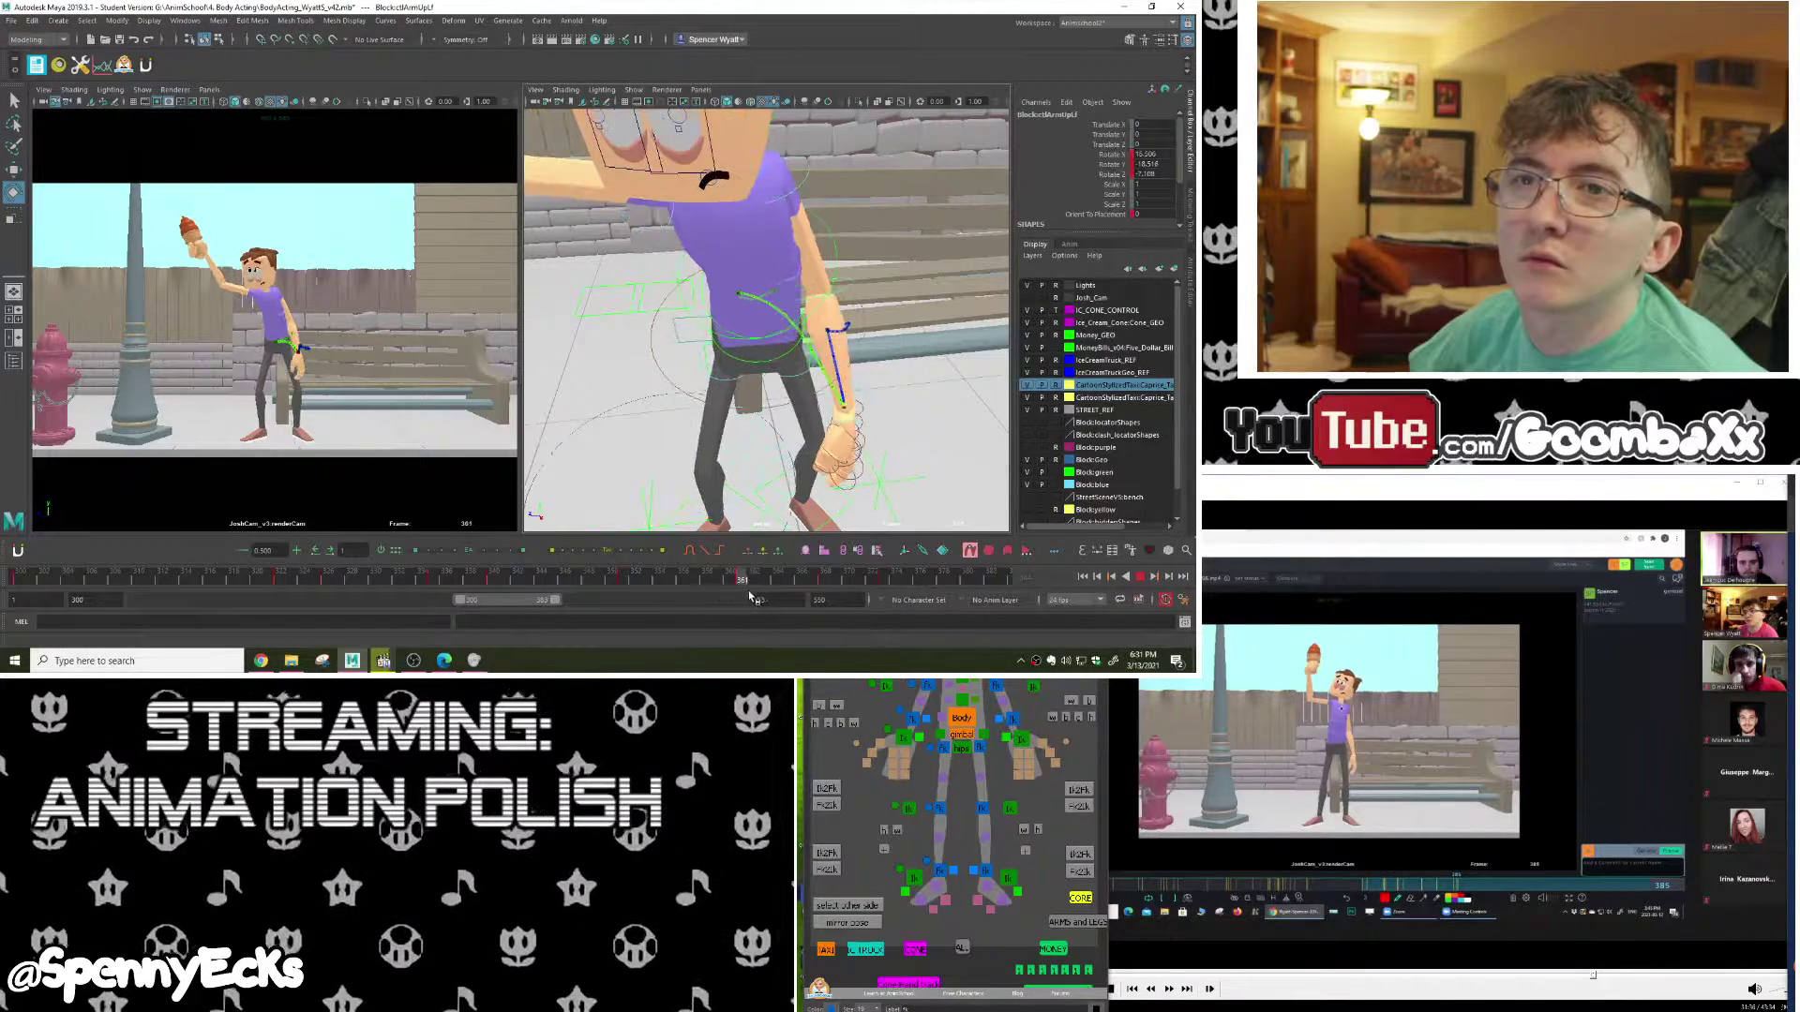
pyautogui.moveTo(781, 596); pyautogui.dragTo(741, 593)
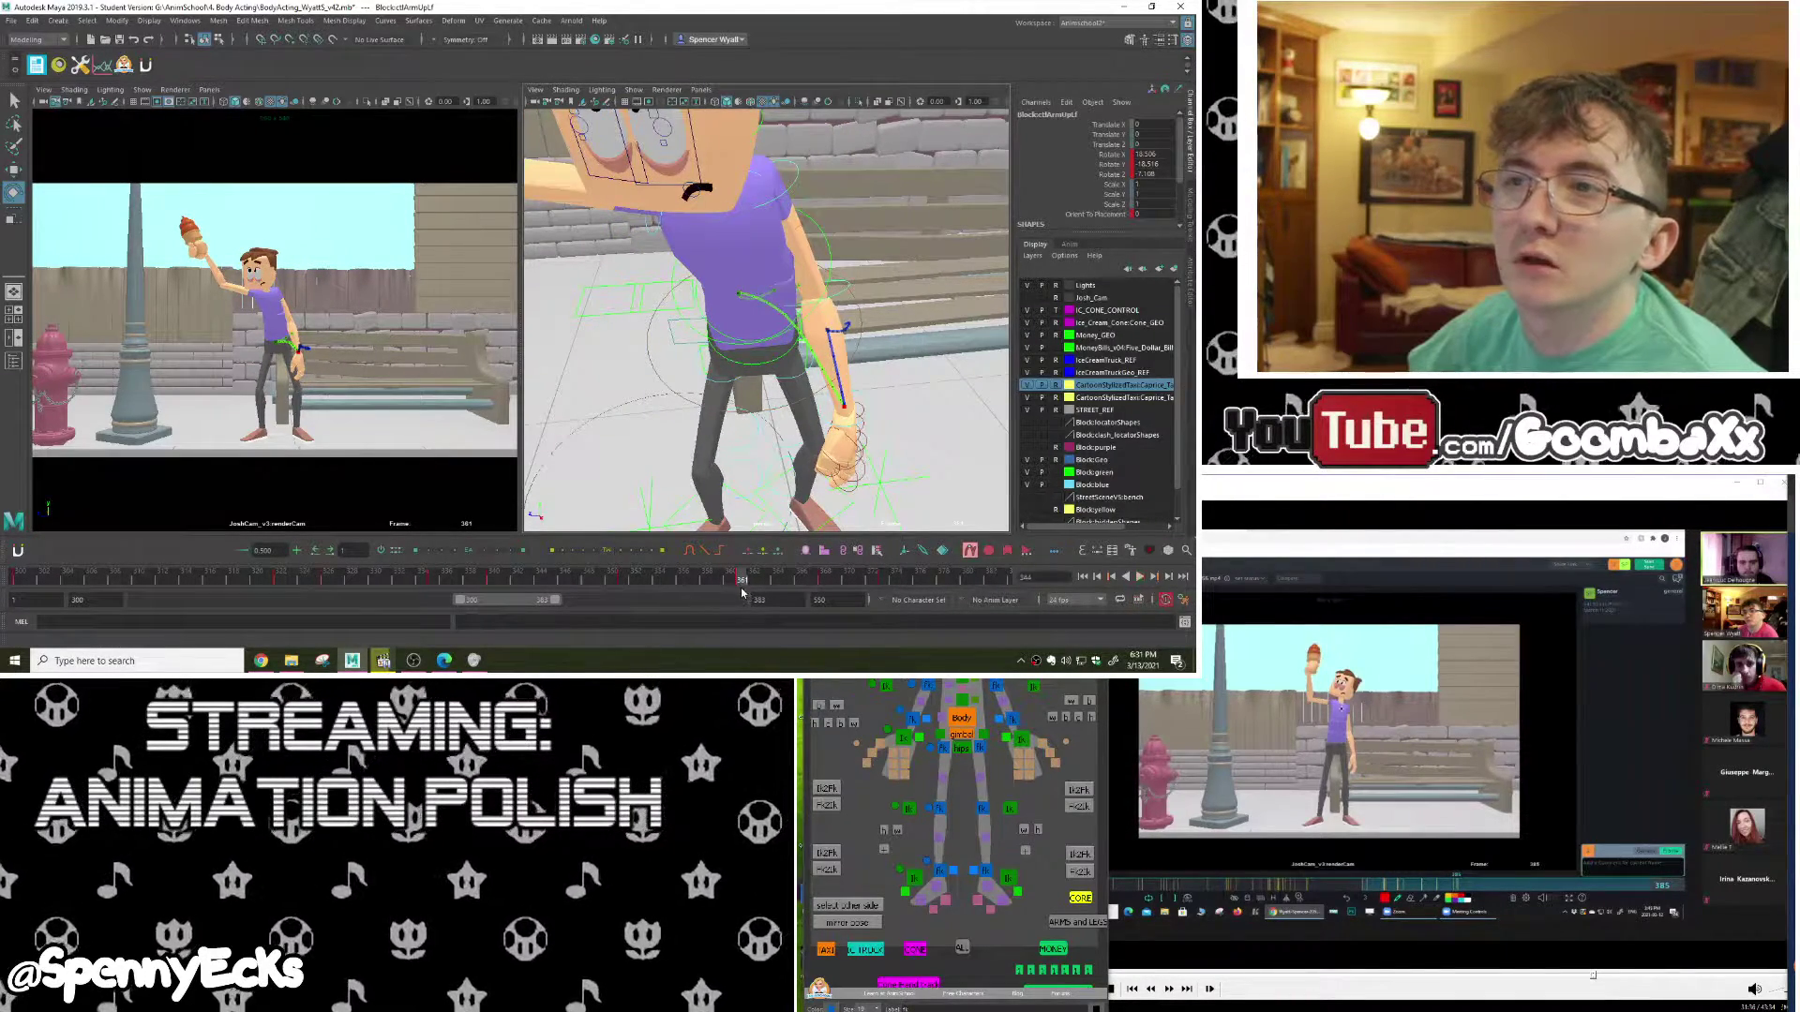
# Step: Select the head control, show its motion trail, and frame the perspective view on the head
pyautogui.click(1078, 923)
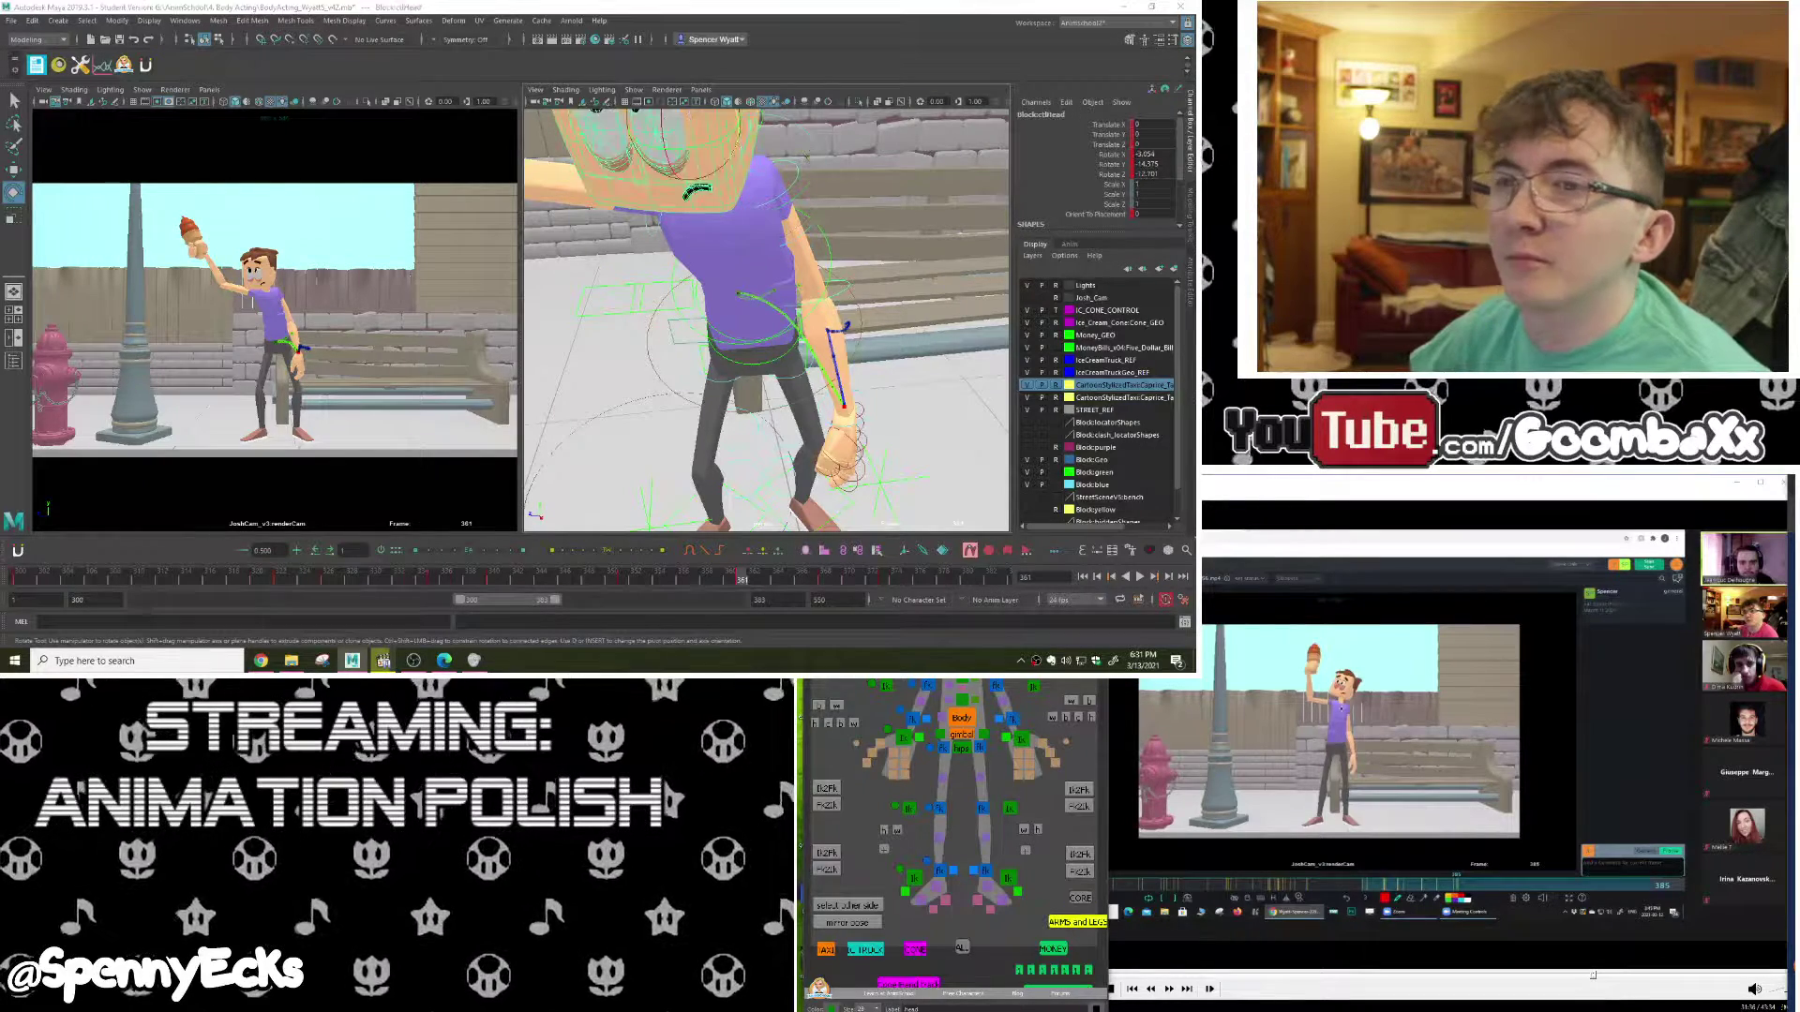
pyautogui.click(662, 580)
pyautogui.moveTo(662, 579); pyautogui.dragTo(720, 588)
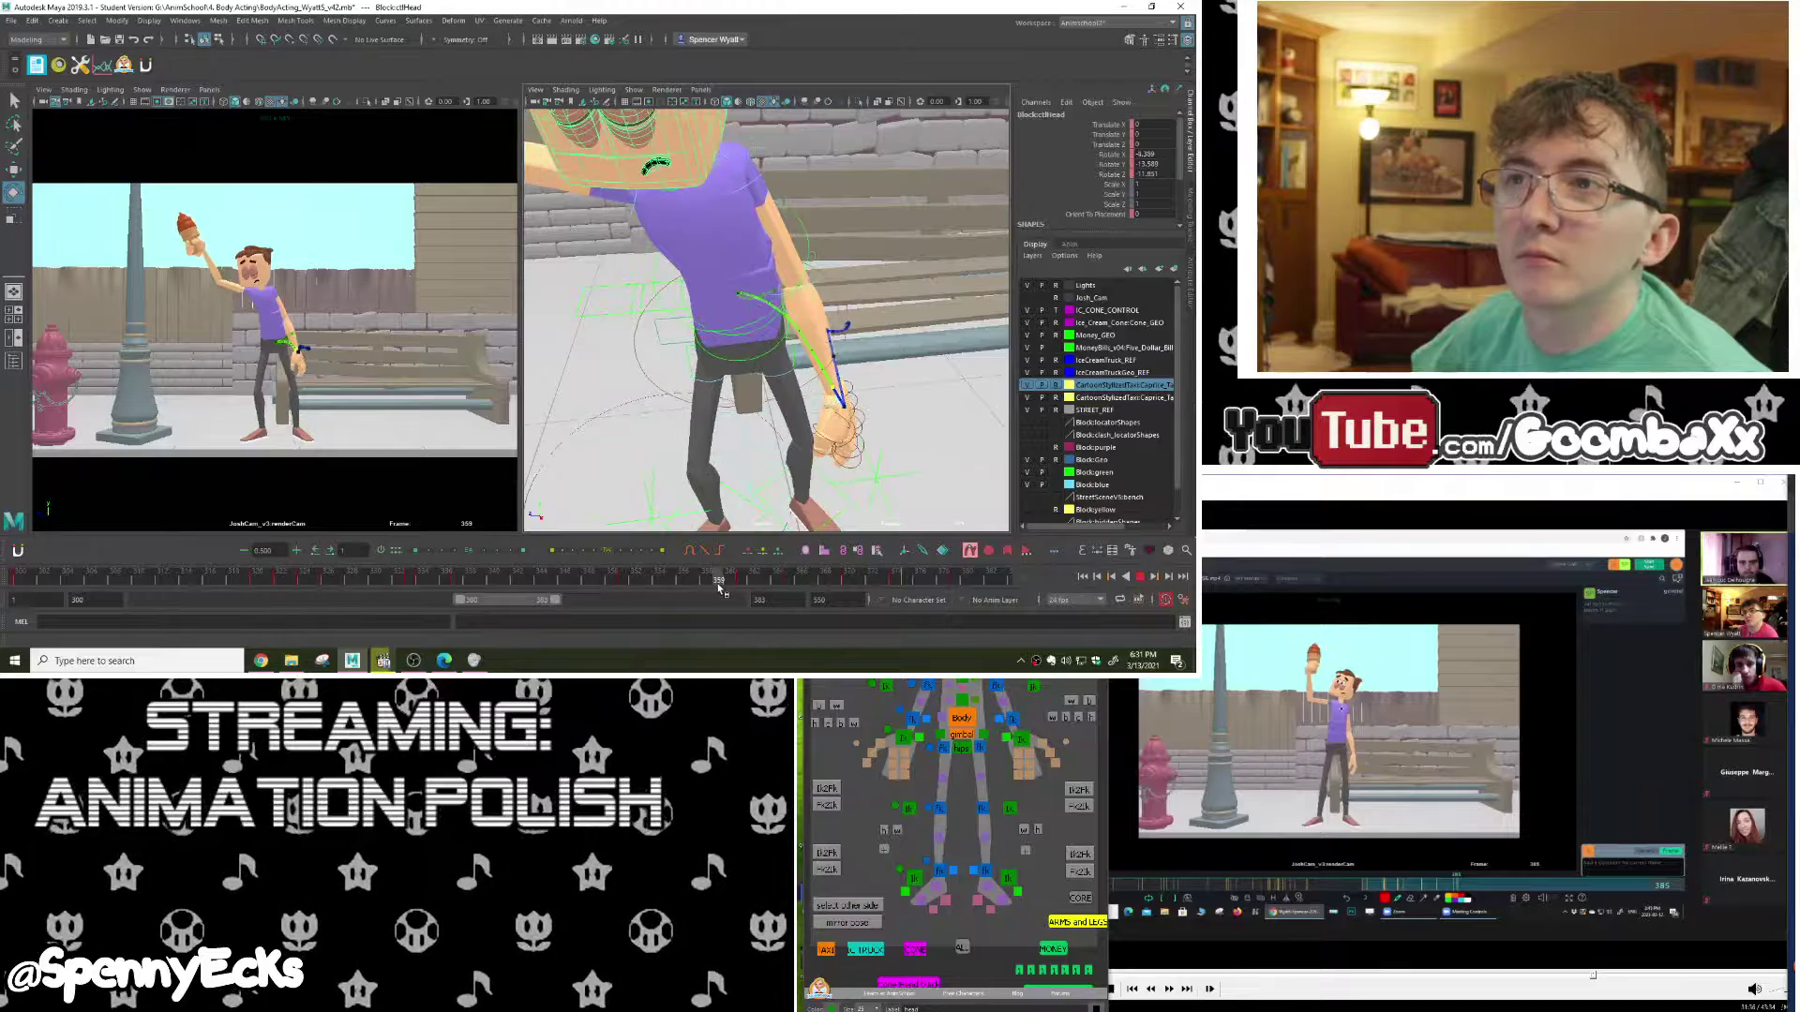
pyautogui.click(970, 551)
pyautogui.press('f')
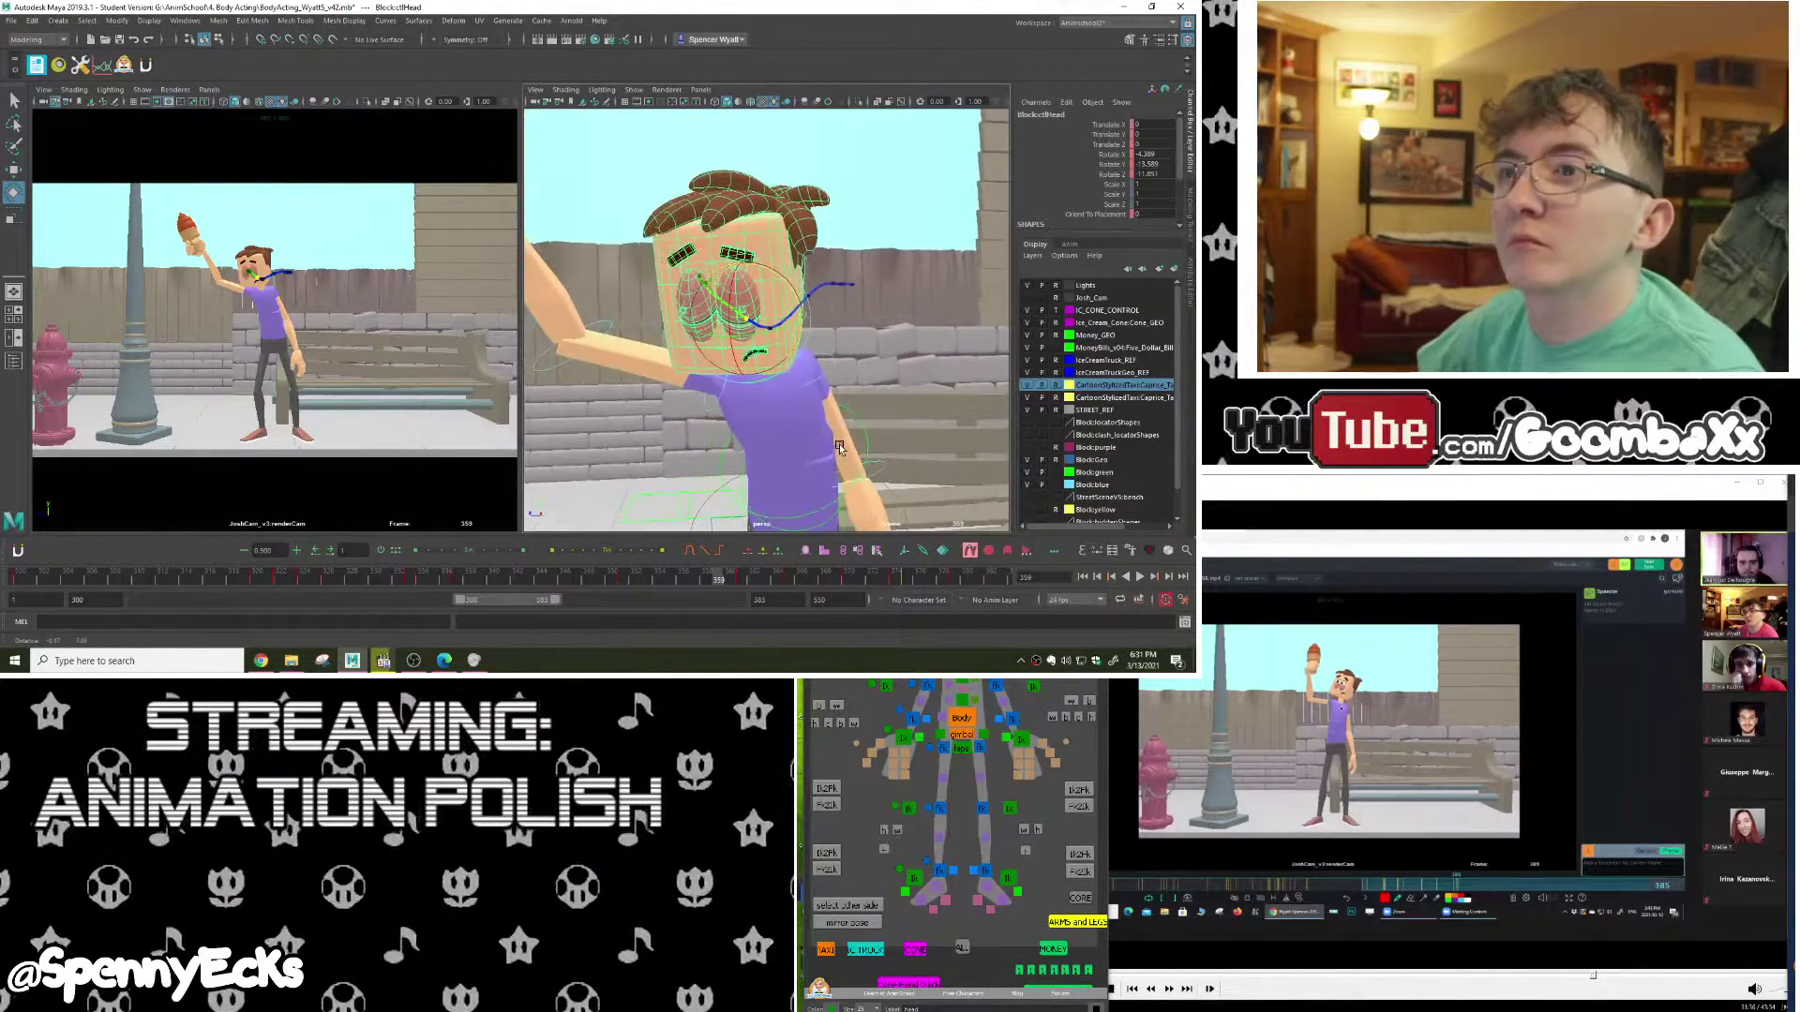
pyautogui.scroll(3, 839, 448)
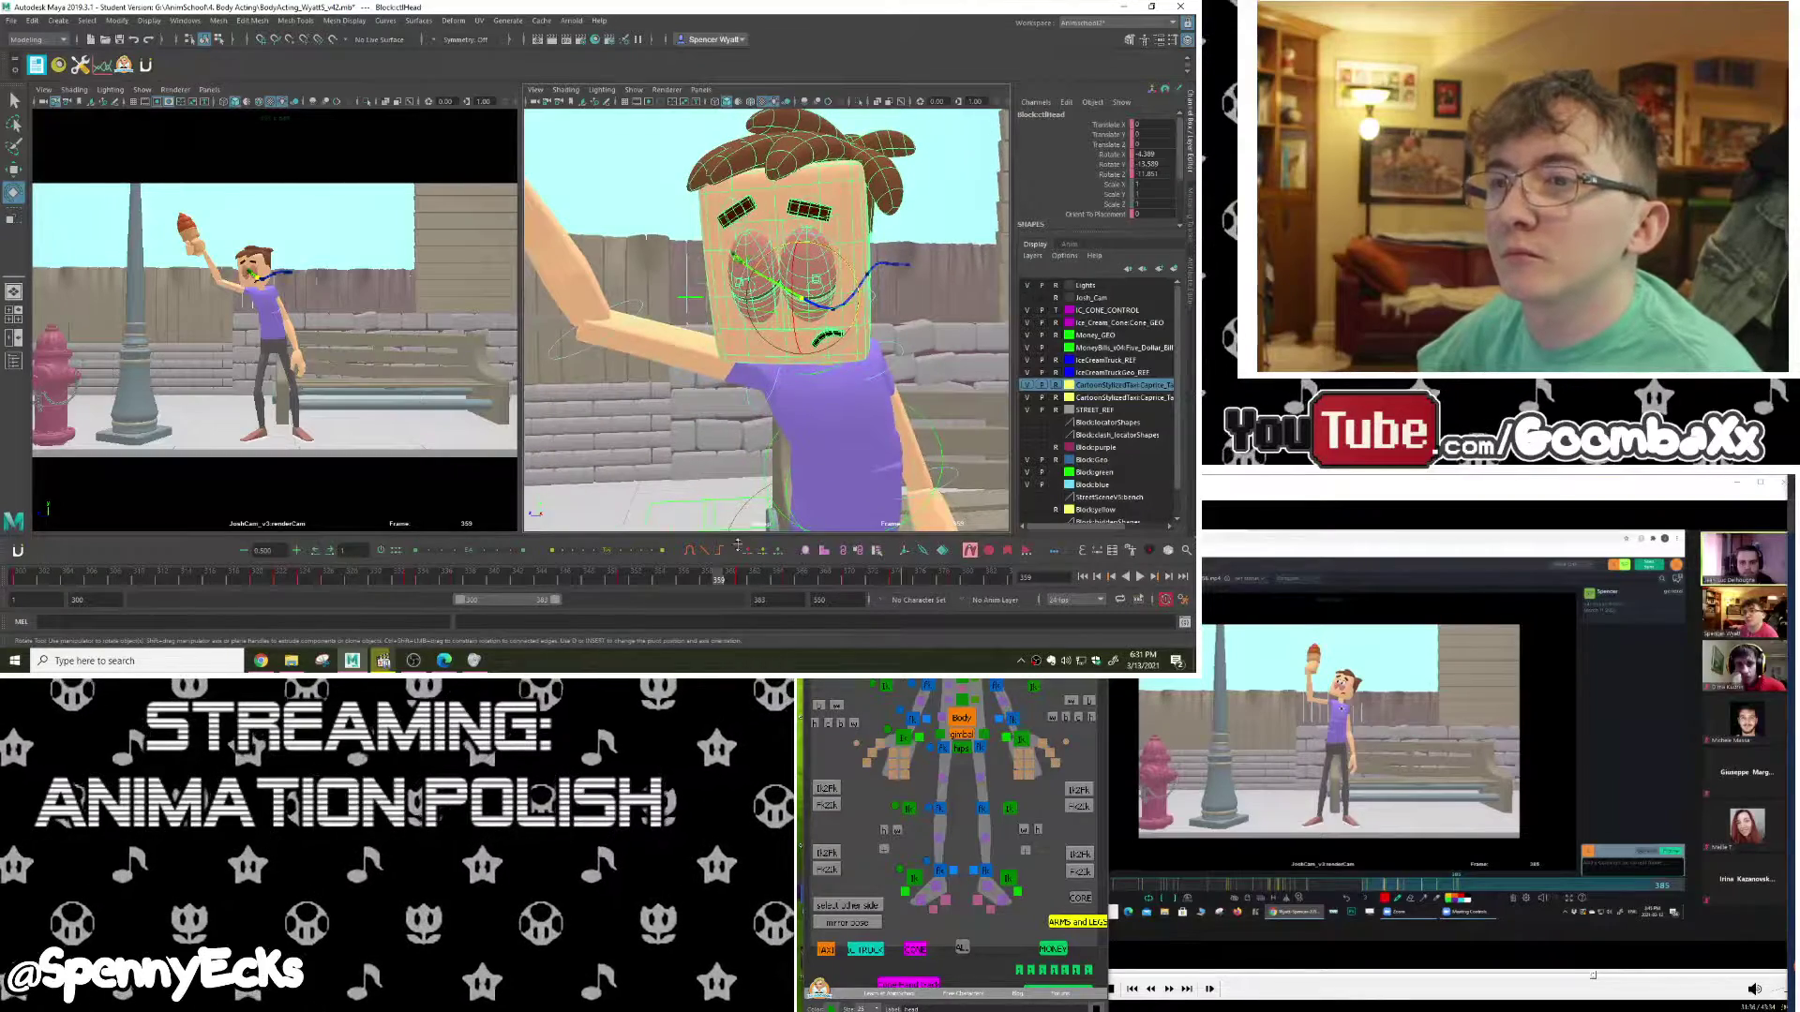
# Step: Tilt the head down slightly at frame 361 and play back the change
pyautogui.moveTo(729, 581); pyautogui.dragTo(747, 583)
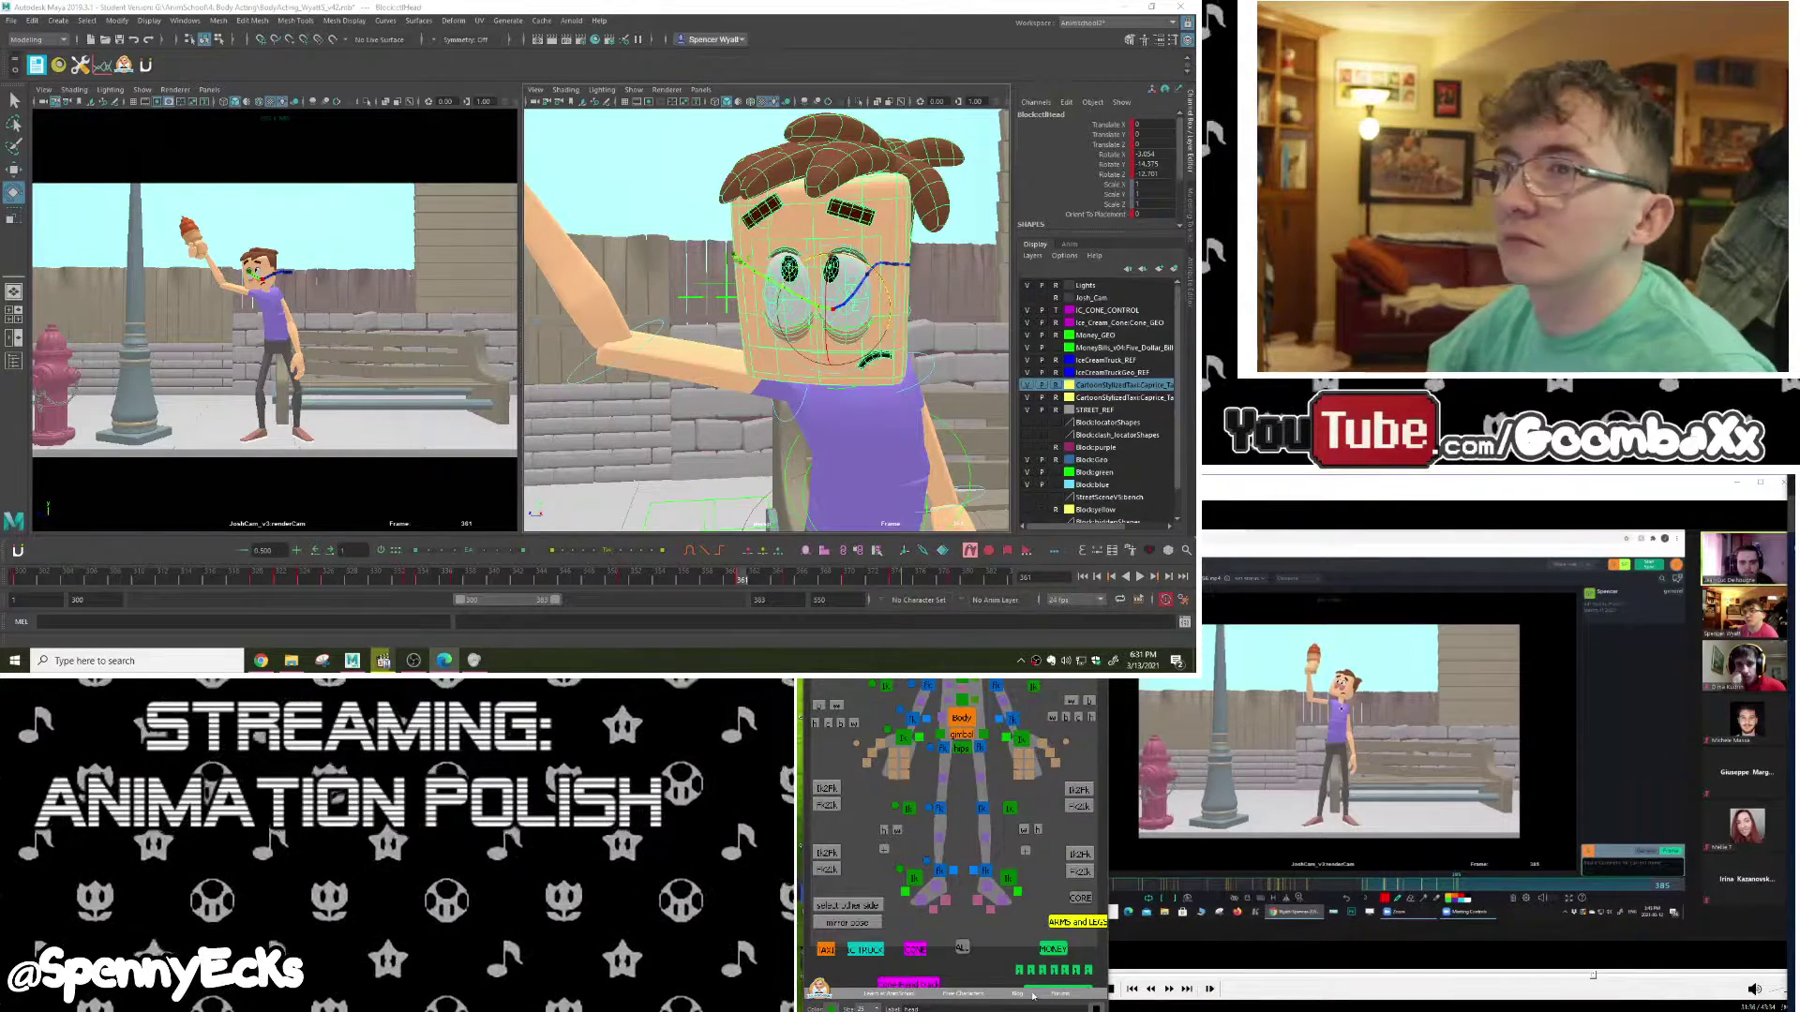
pyautogui.moveTo(825, 298); pyautogui.dragTo(826, 313)
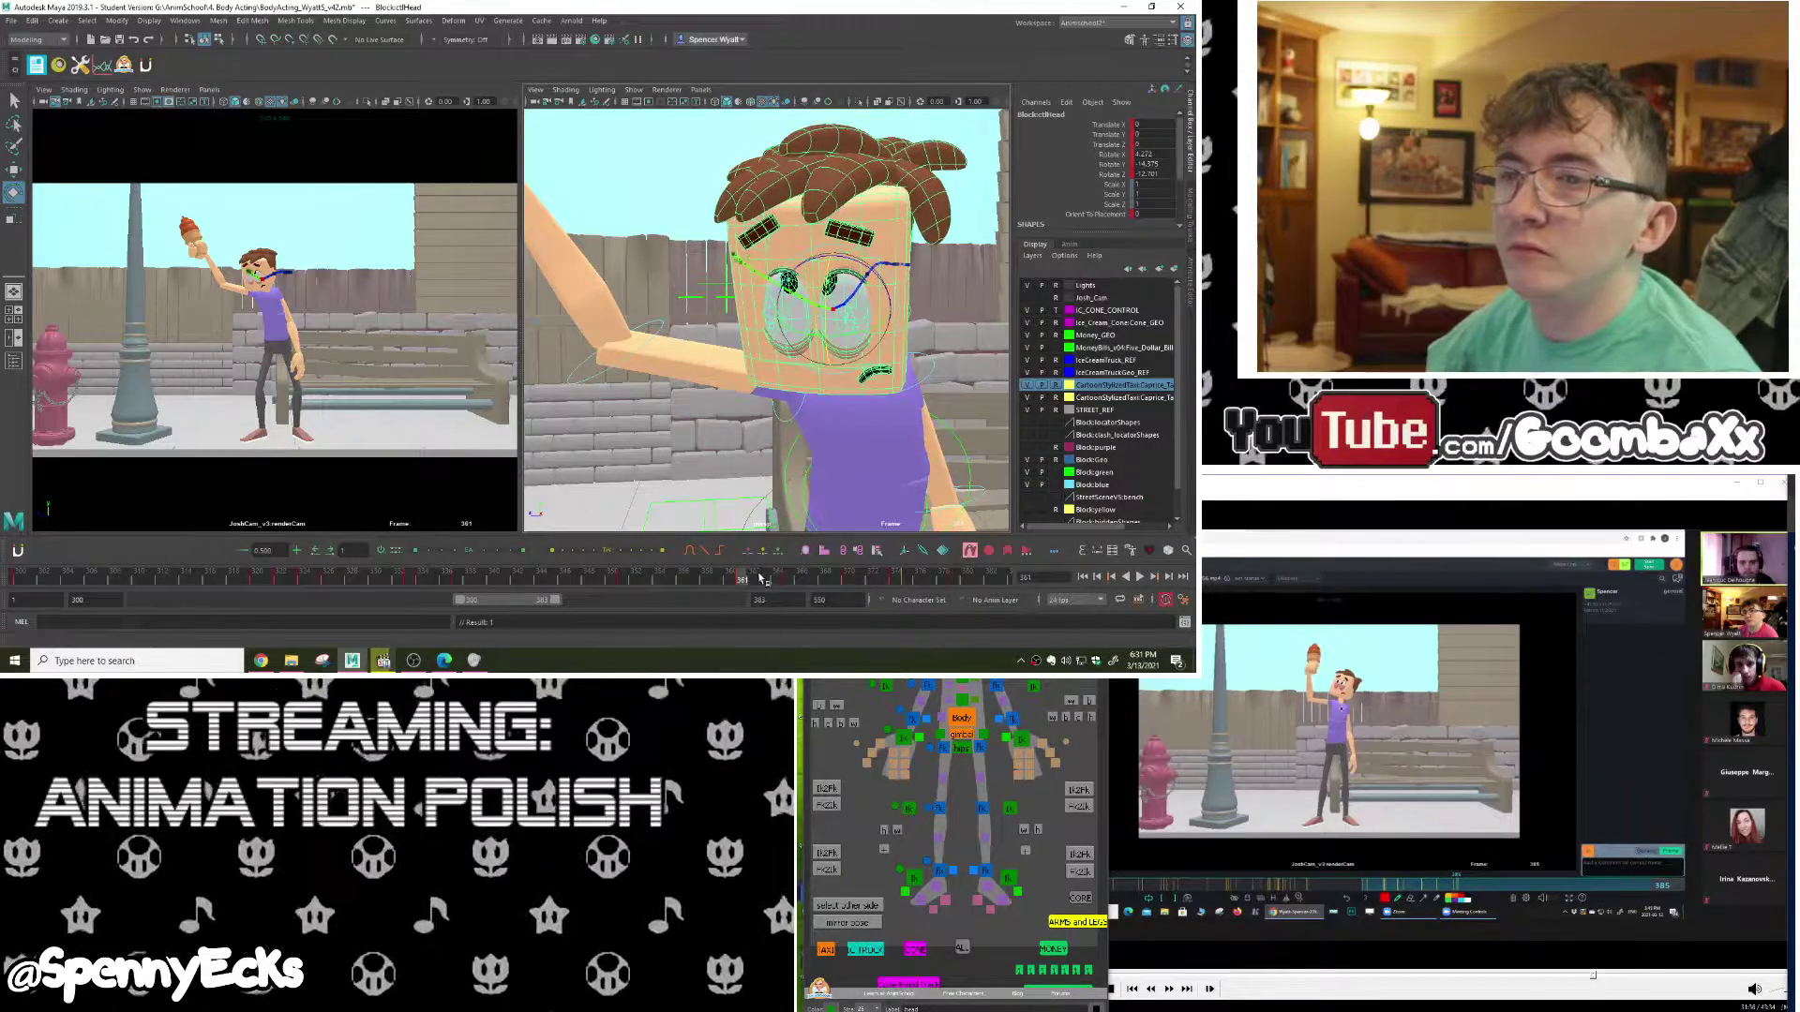
pyautogui.hotkey('alt', 'v')
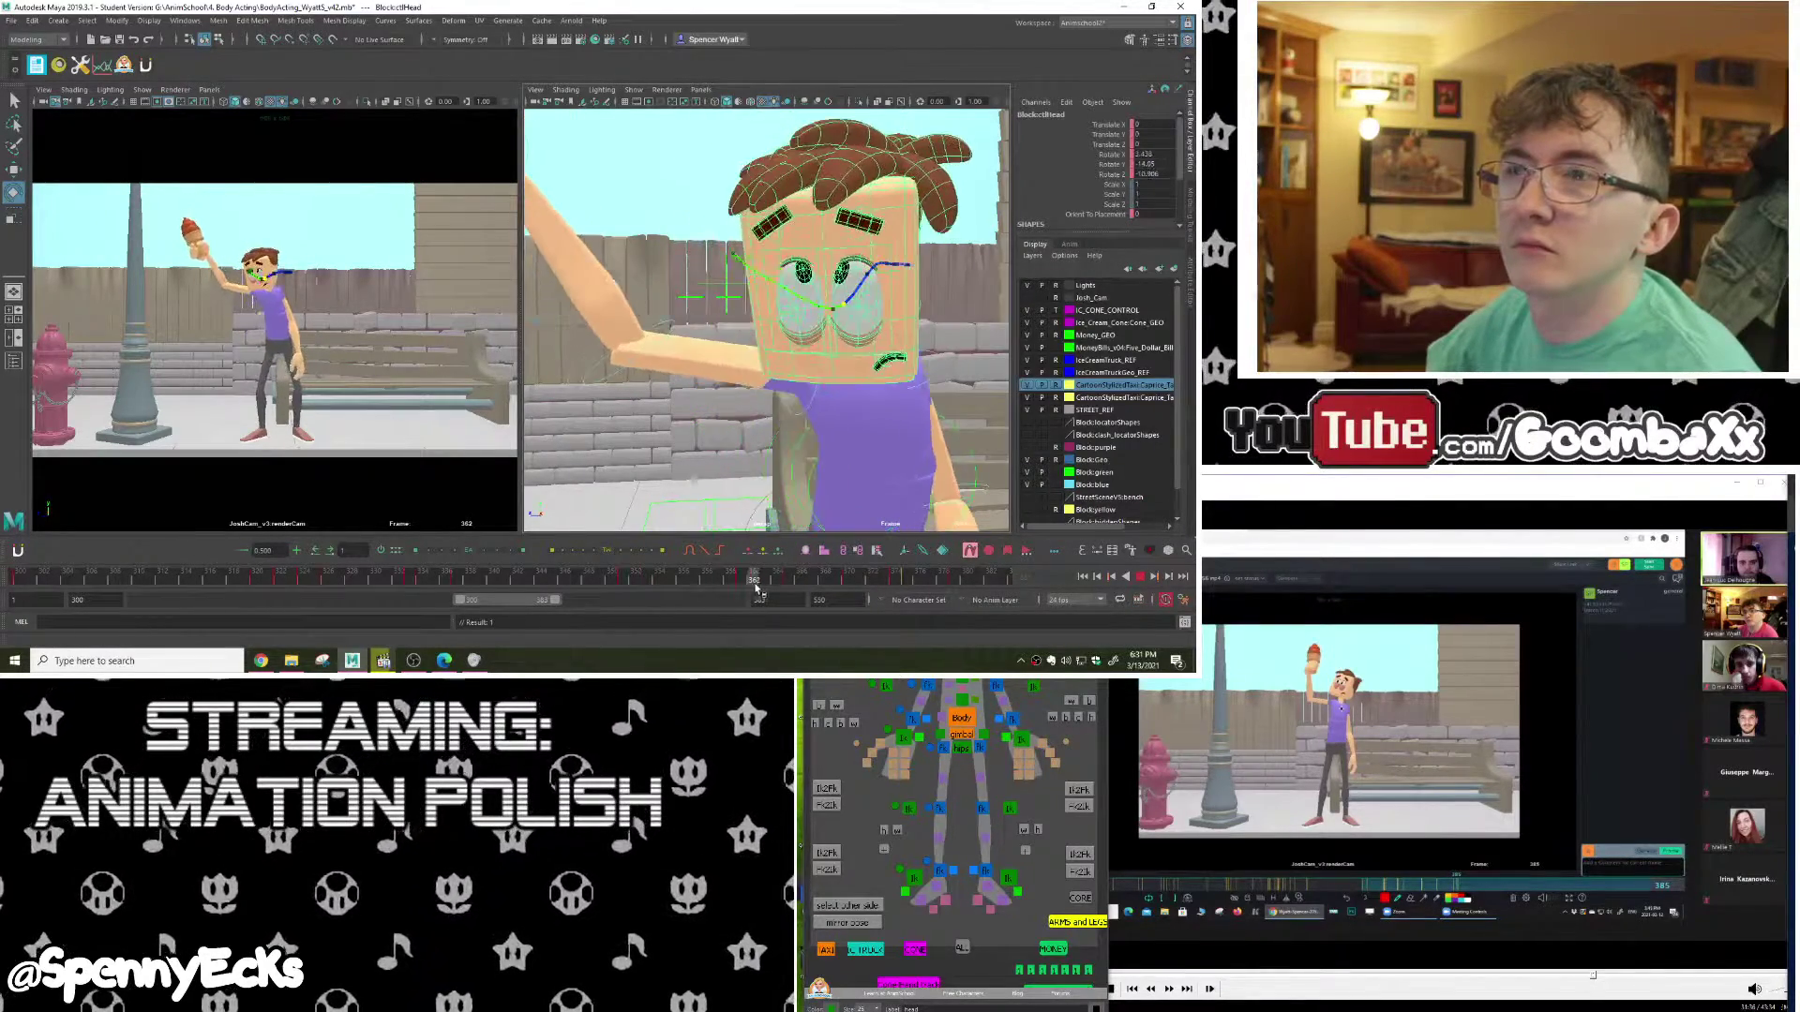
# Step: Rotate and reposition the head at frame 358 to smooth its arc into the raised pose
pyautogui.moveTo(755, 588); pyautogui.dragTo(704, 588)
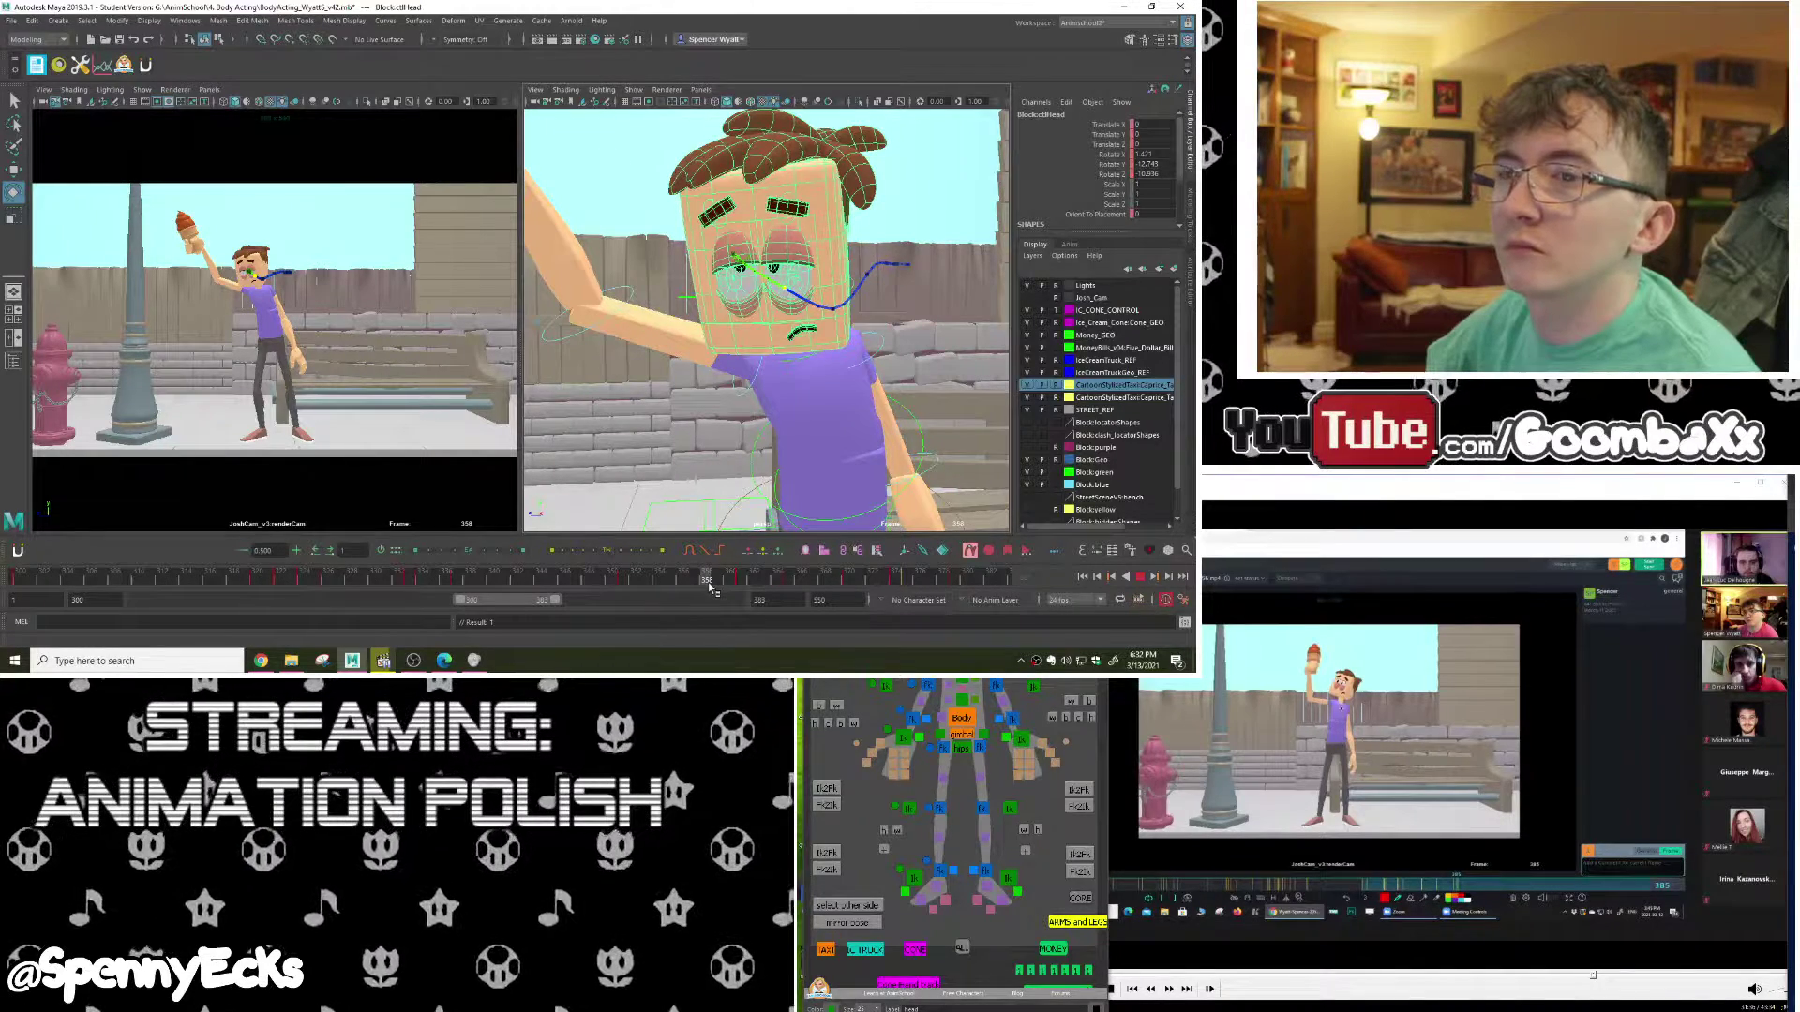
pyautogui.moveTo(707, 589)
pyautogui.mouseDown()
pyautogui.moveTo(672, 587)
pyautogui.moveTo(710, 587)
pyautogui.mouseUp()
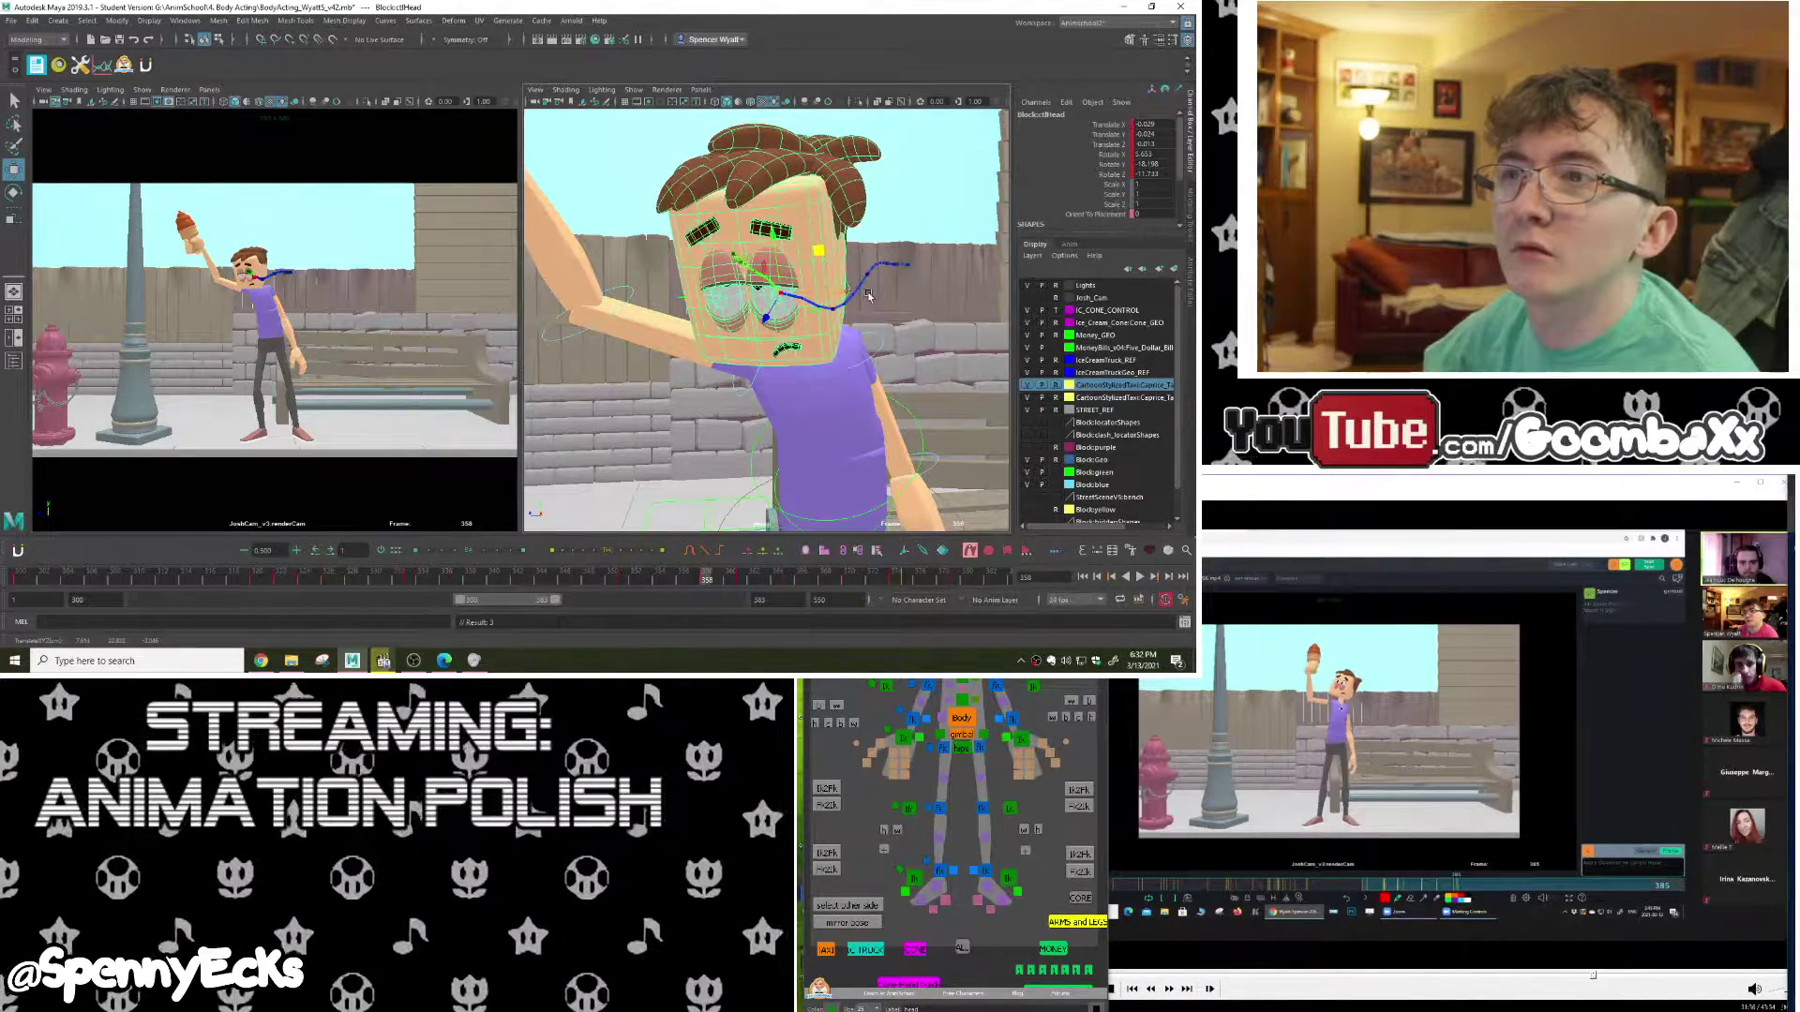
pyautogui.keyDown('alt'); pyautogui.moveTo(868, 296); pyautogui.dragTo(873, 279); pyautogui.keyUp('alt')
# Step: Extend the playback range slightly and play through the head's motion to review its arc up to frame 379
pyautogui.moveTo(674, 581)
pyautogui.mouseDown()
pyautogui.moveTo(817, 578)
pyautogui.moveTo(626, 570)
pyautogui.moveTo(878, 583)
pyautogui.moveTo(671, 565)
pyautogui.mouseUp()
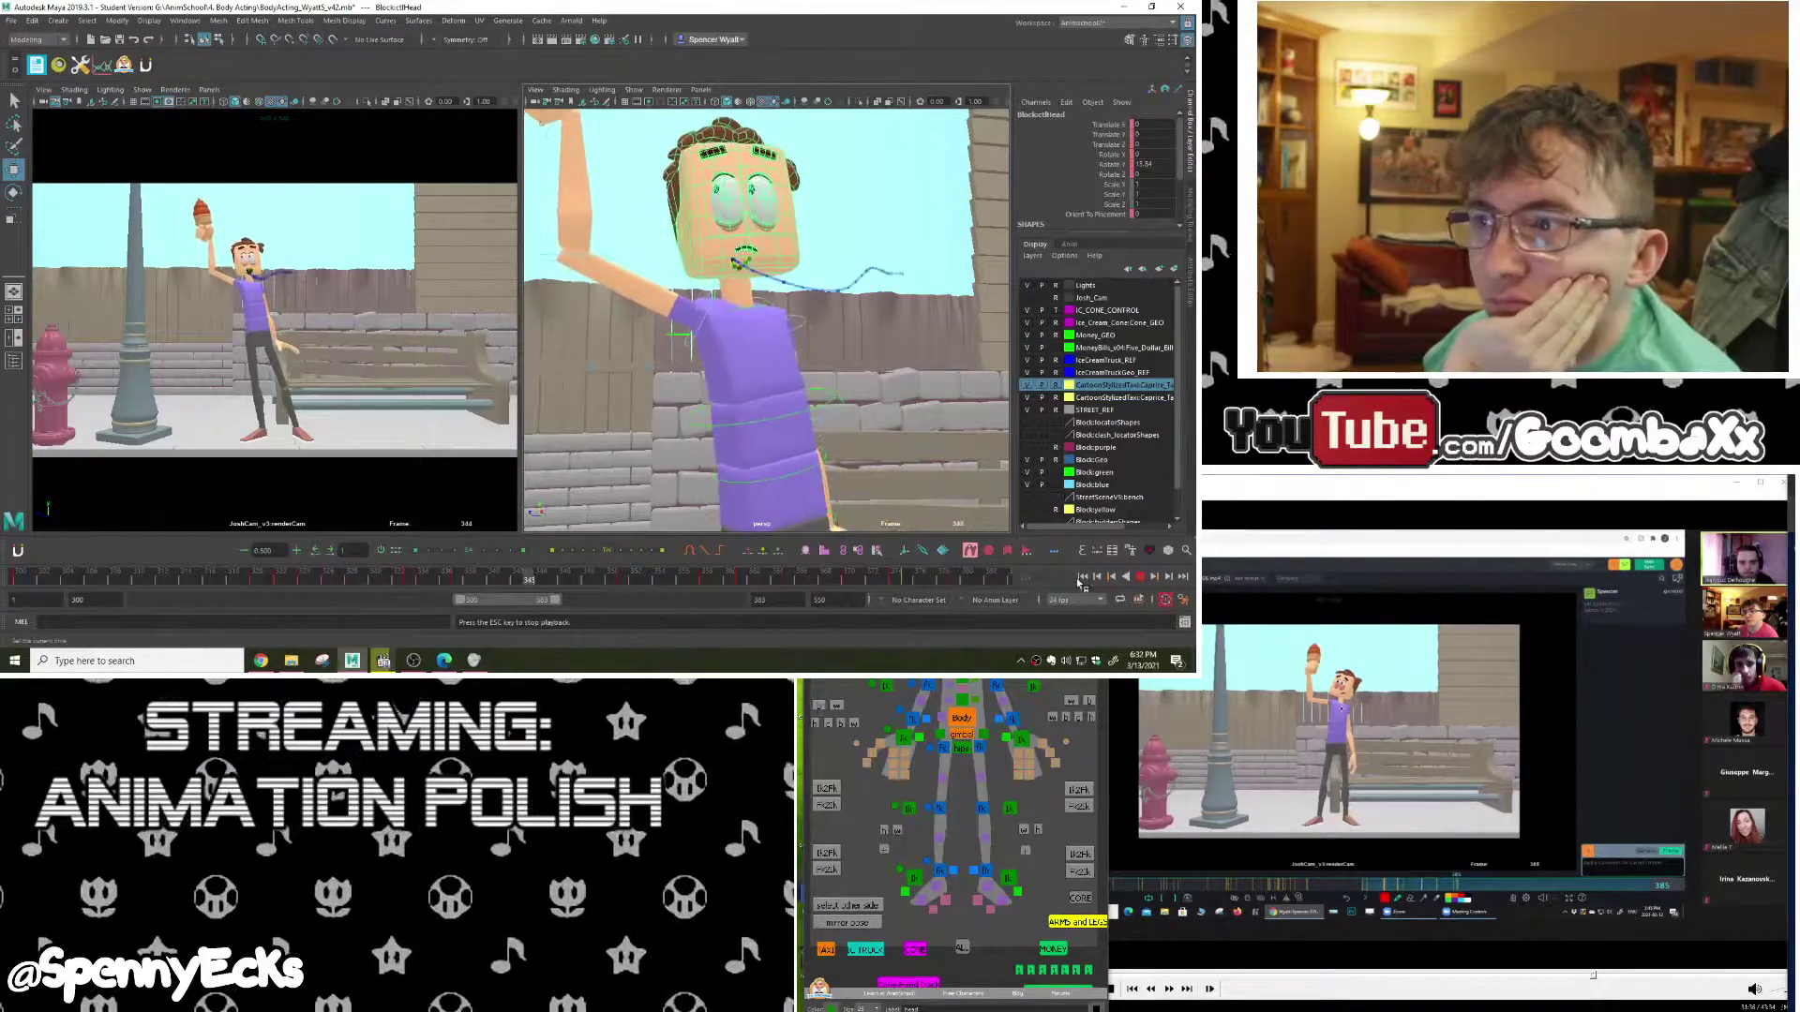
pyautogui.click(1139, 577)
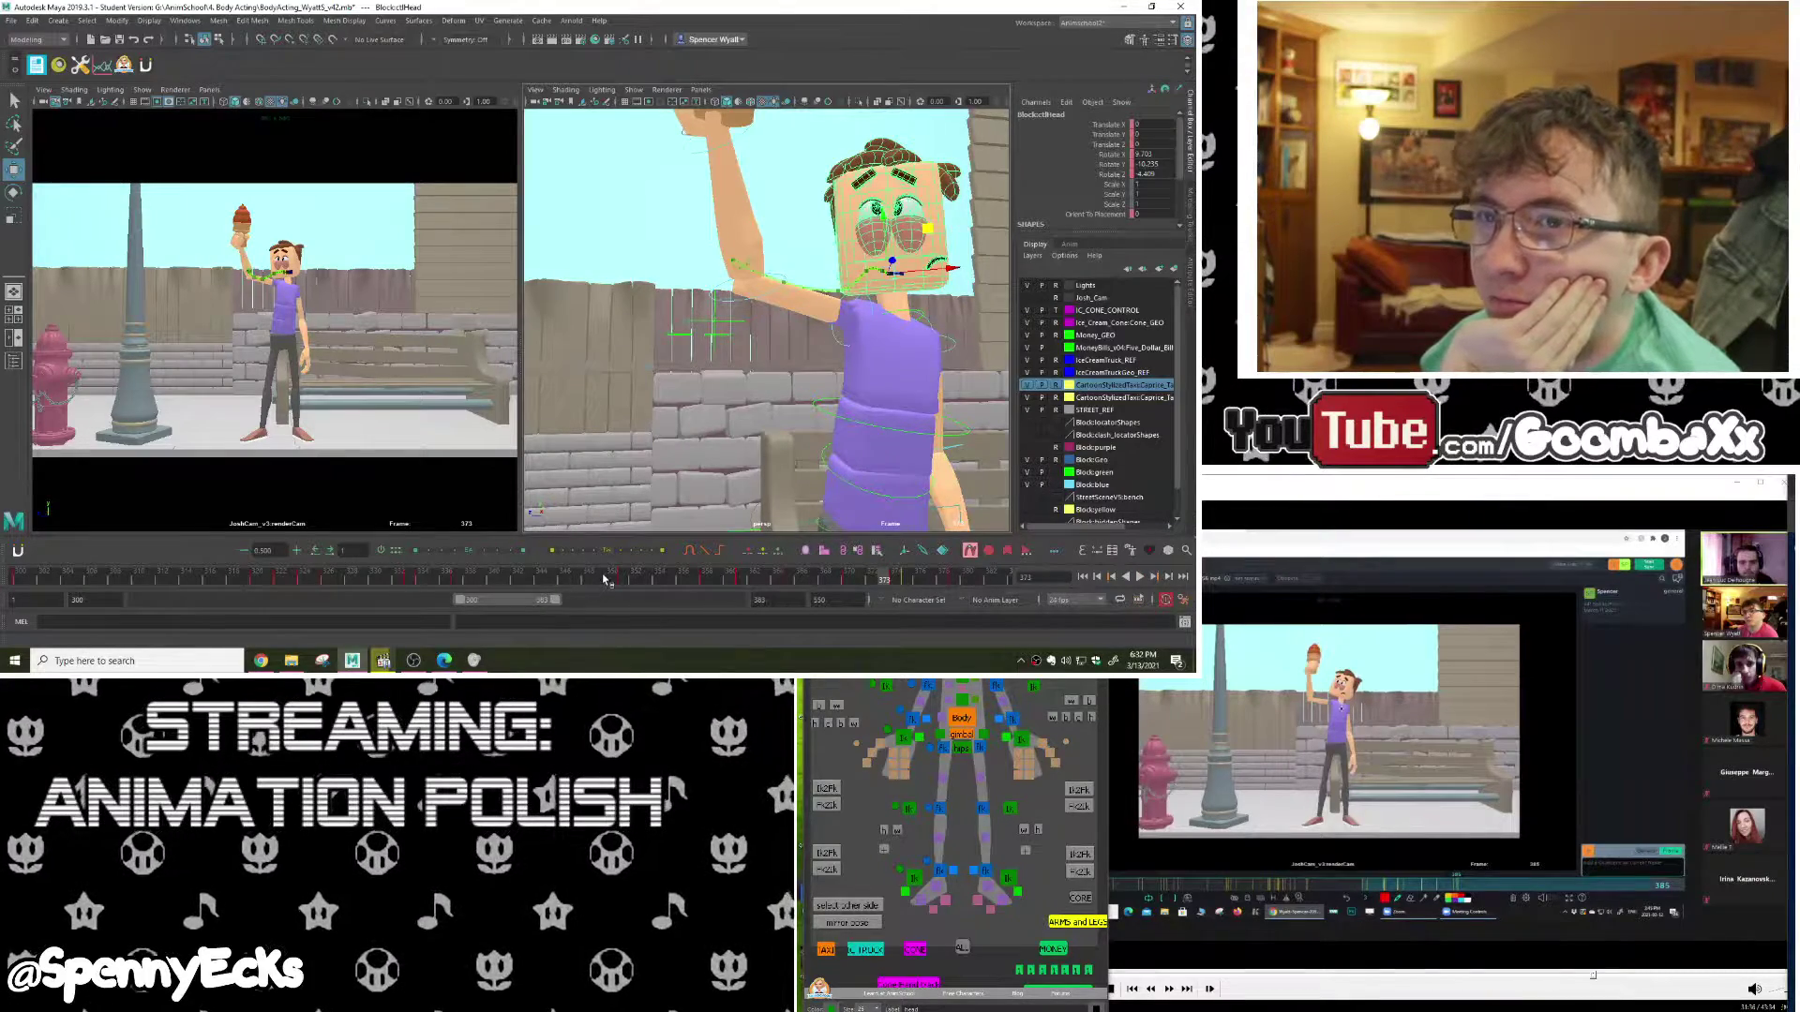
pyautogui.hotkey('alt', 'v')
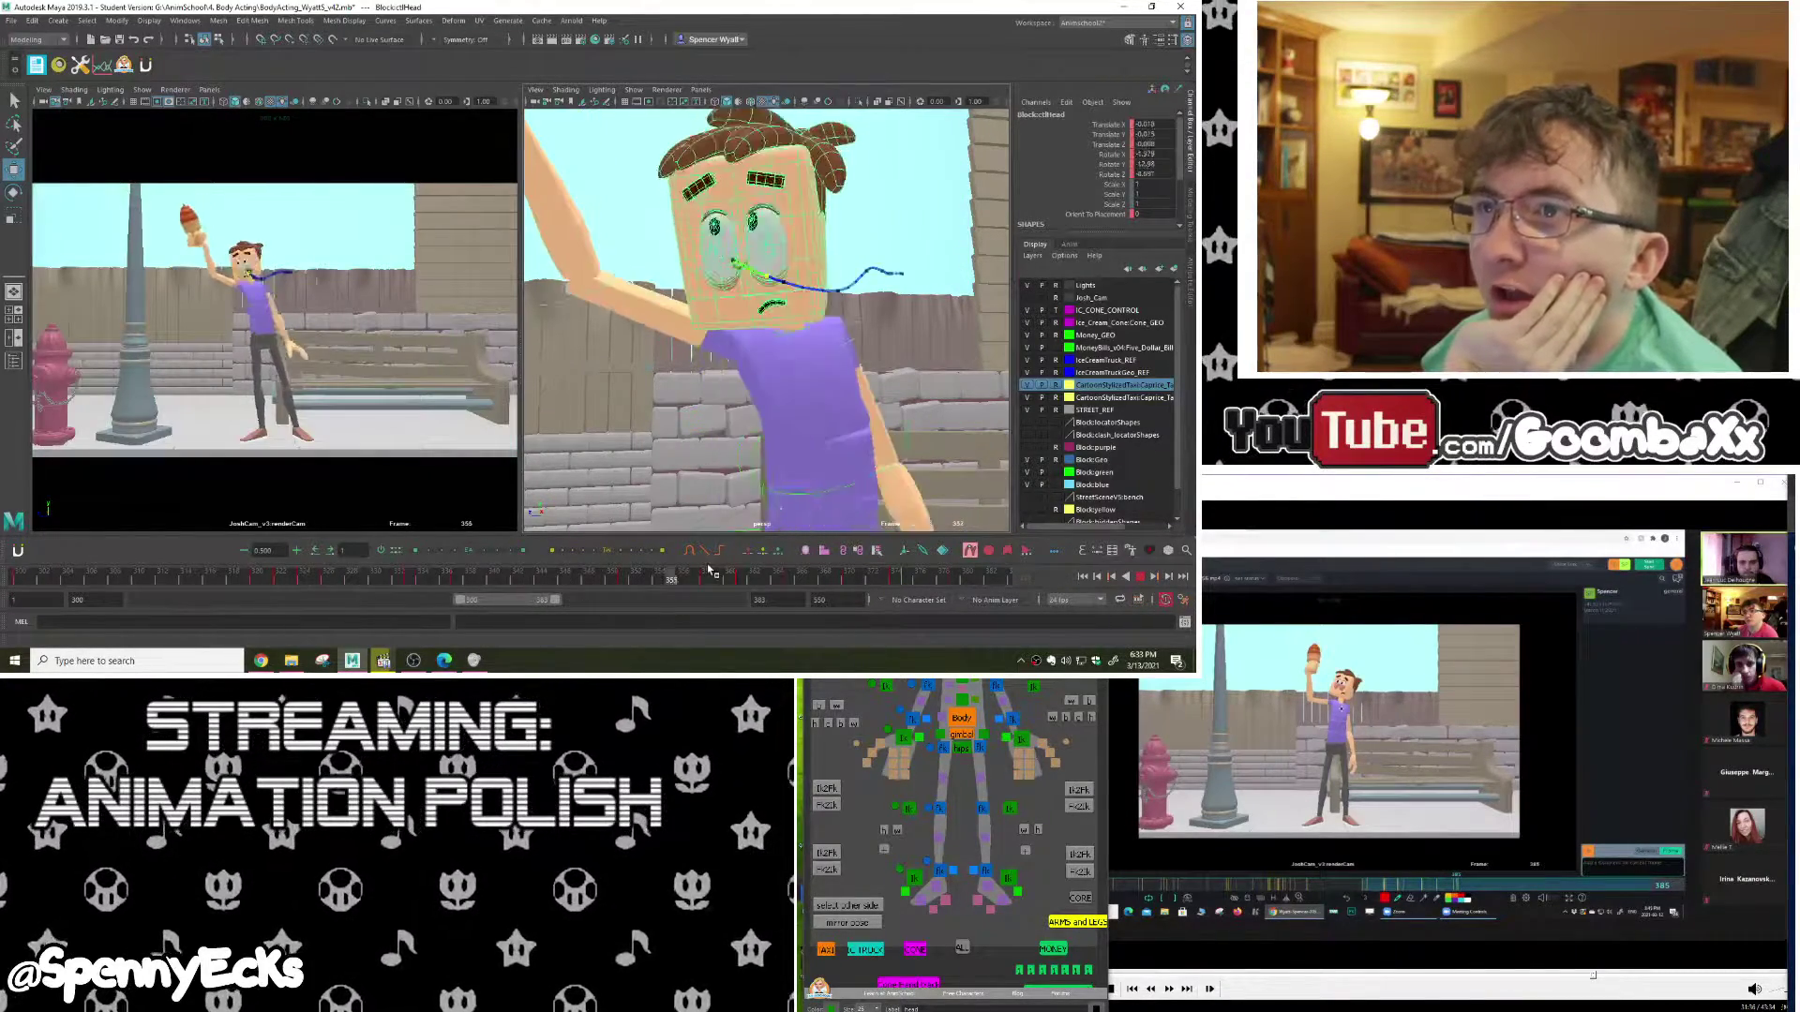
pyautogui.press('Escape')
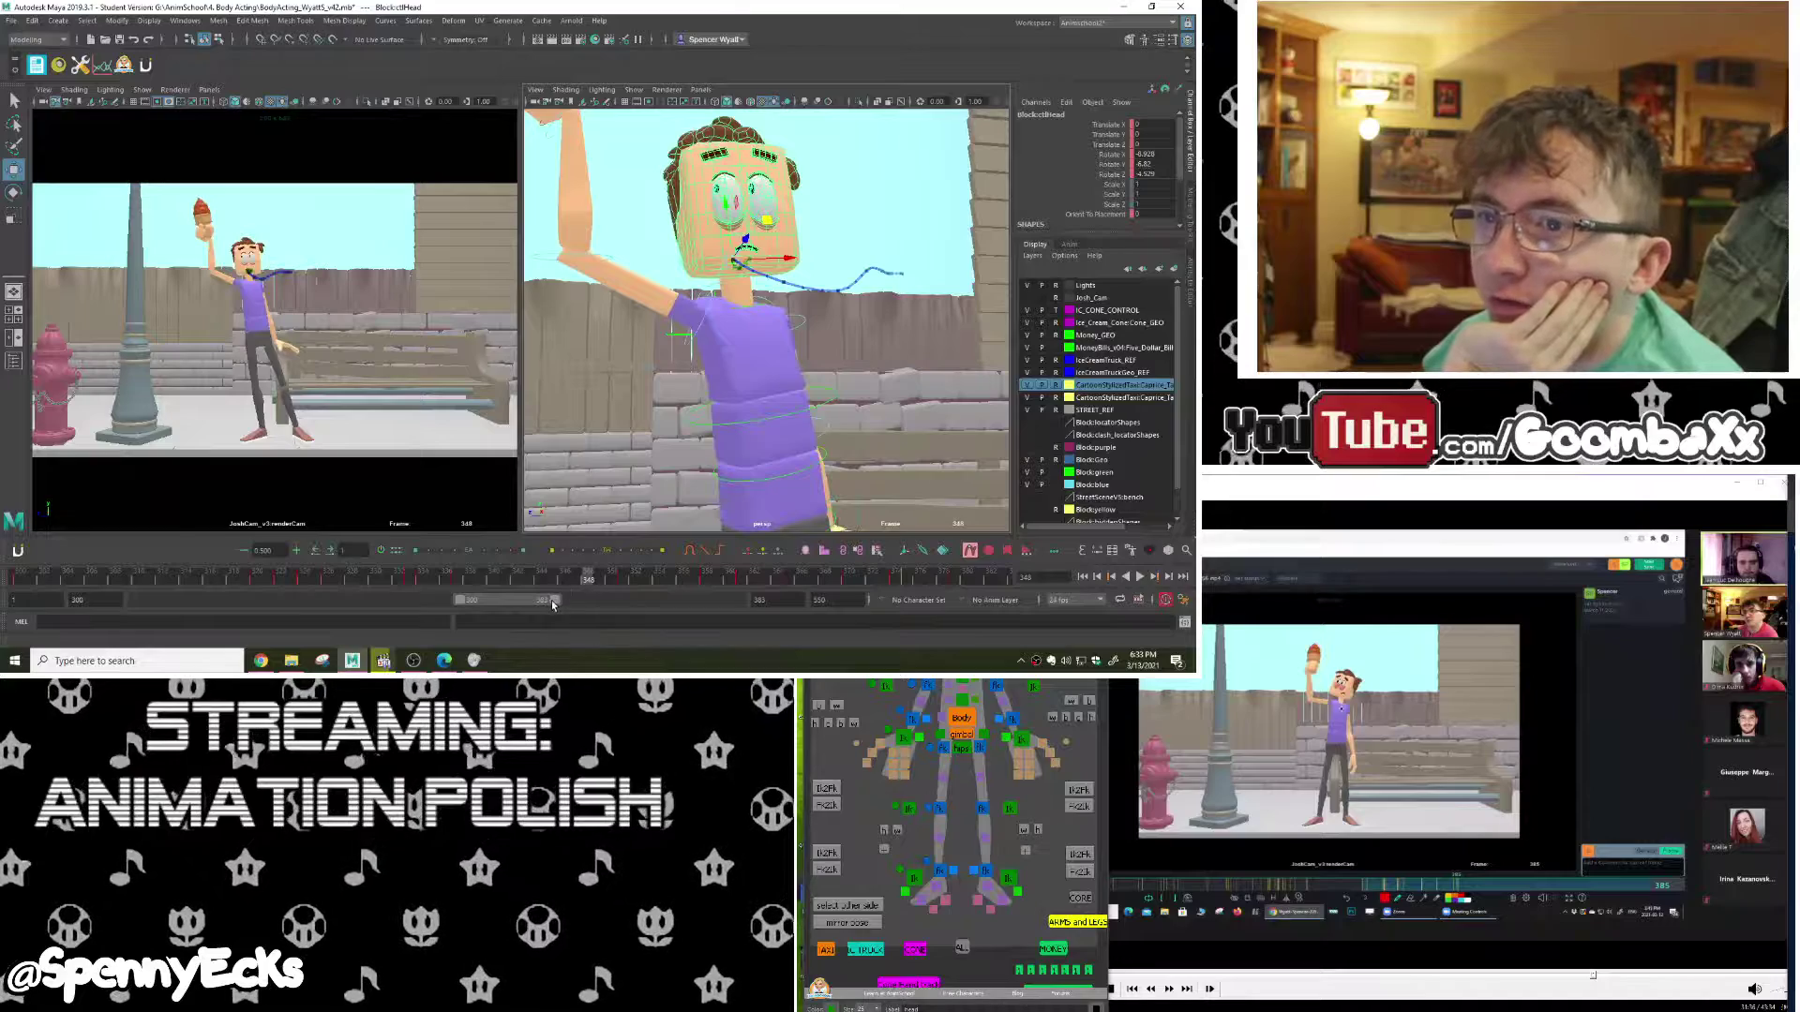
pyautogui.moveTo(553, 604); pyautogui.dragTo(563, 605)
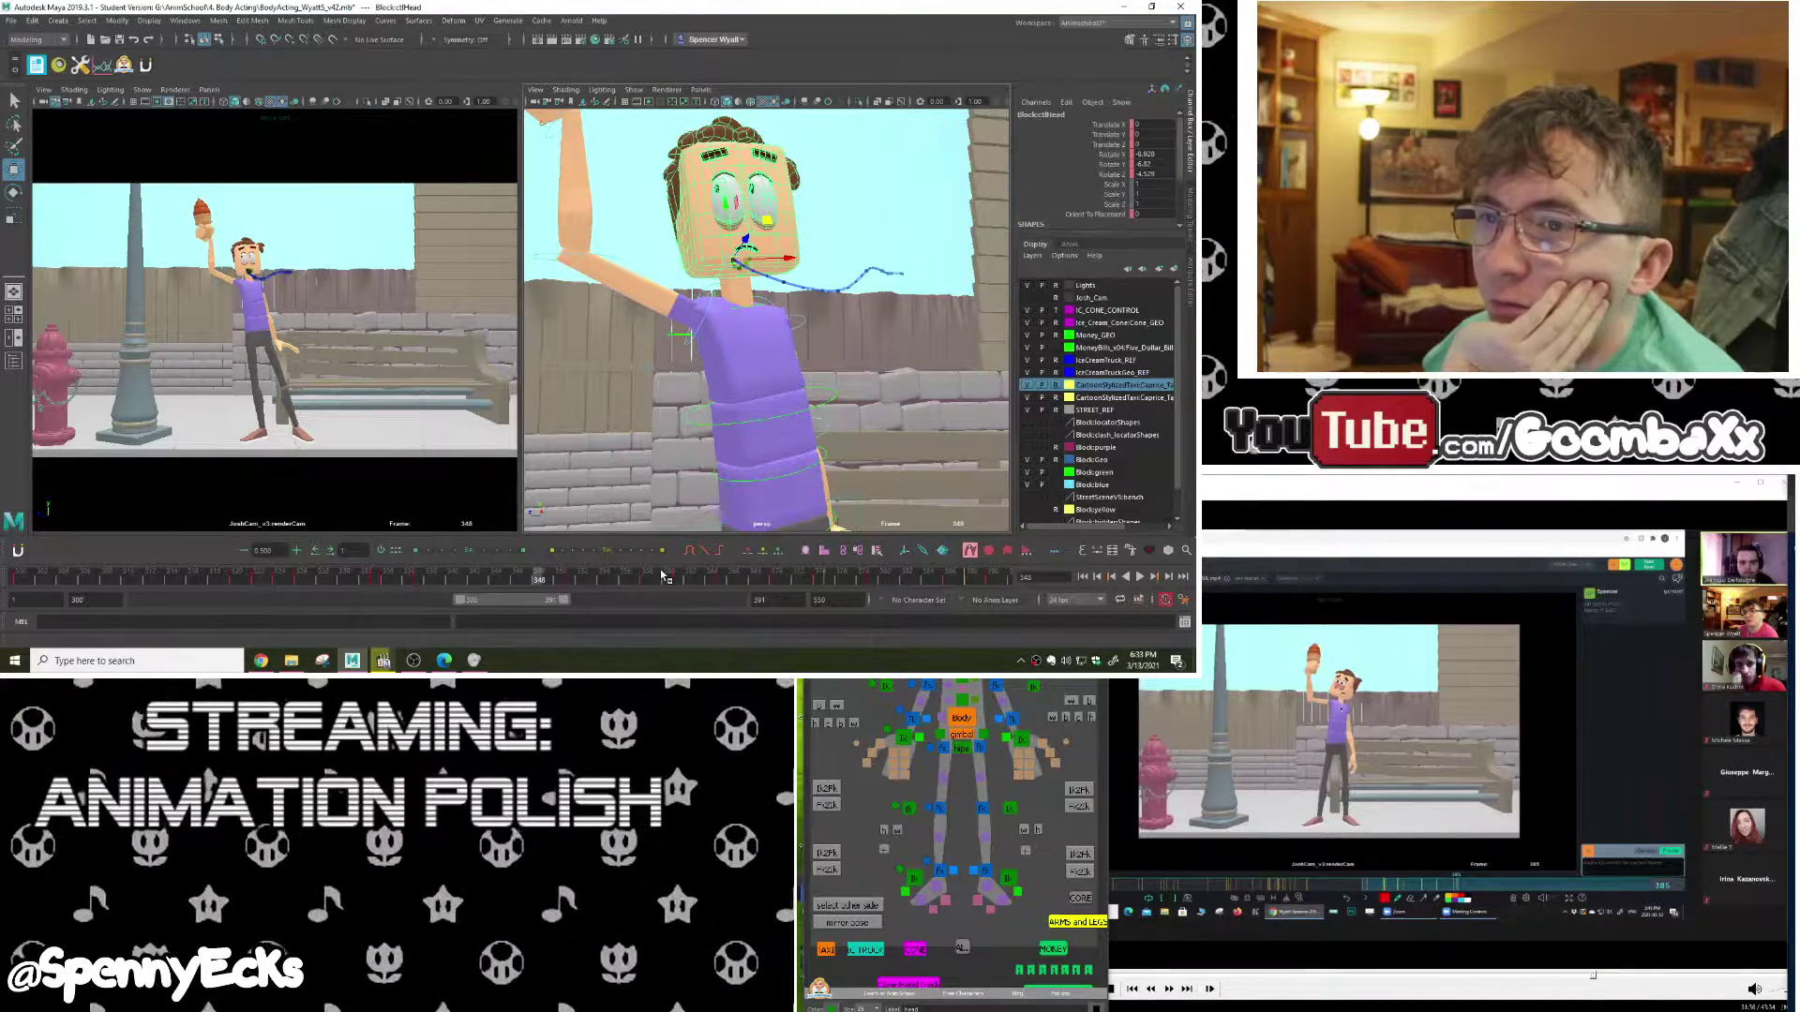
pyautogui.hotkey('alt', 'v')
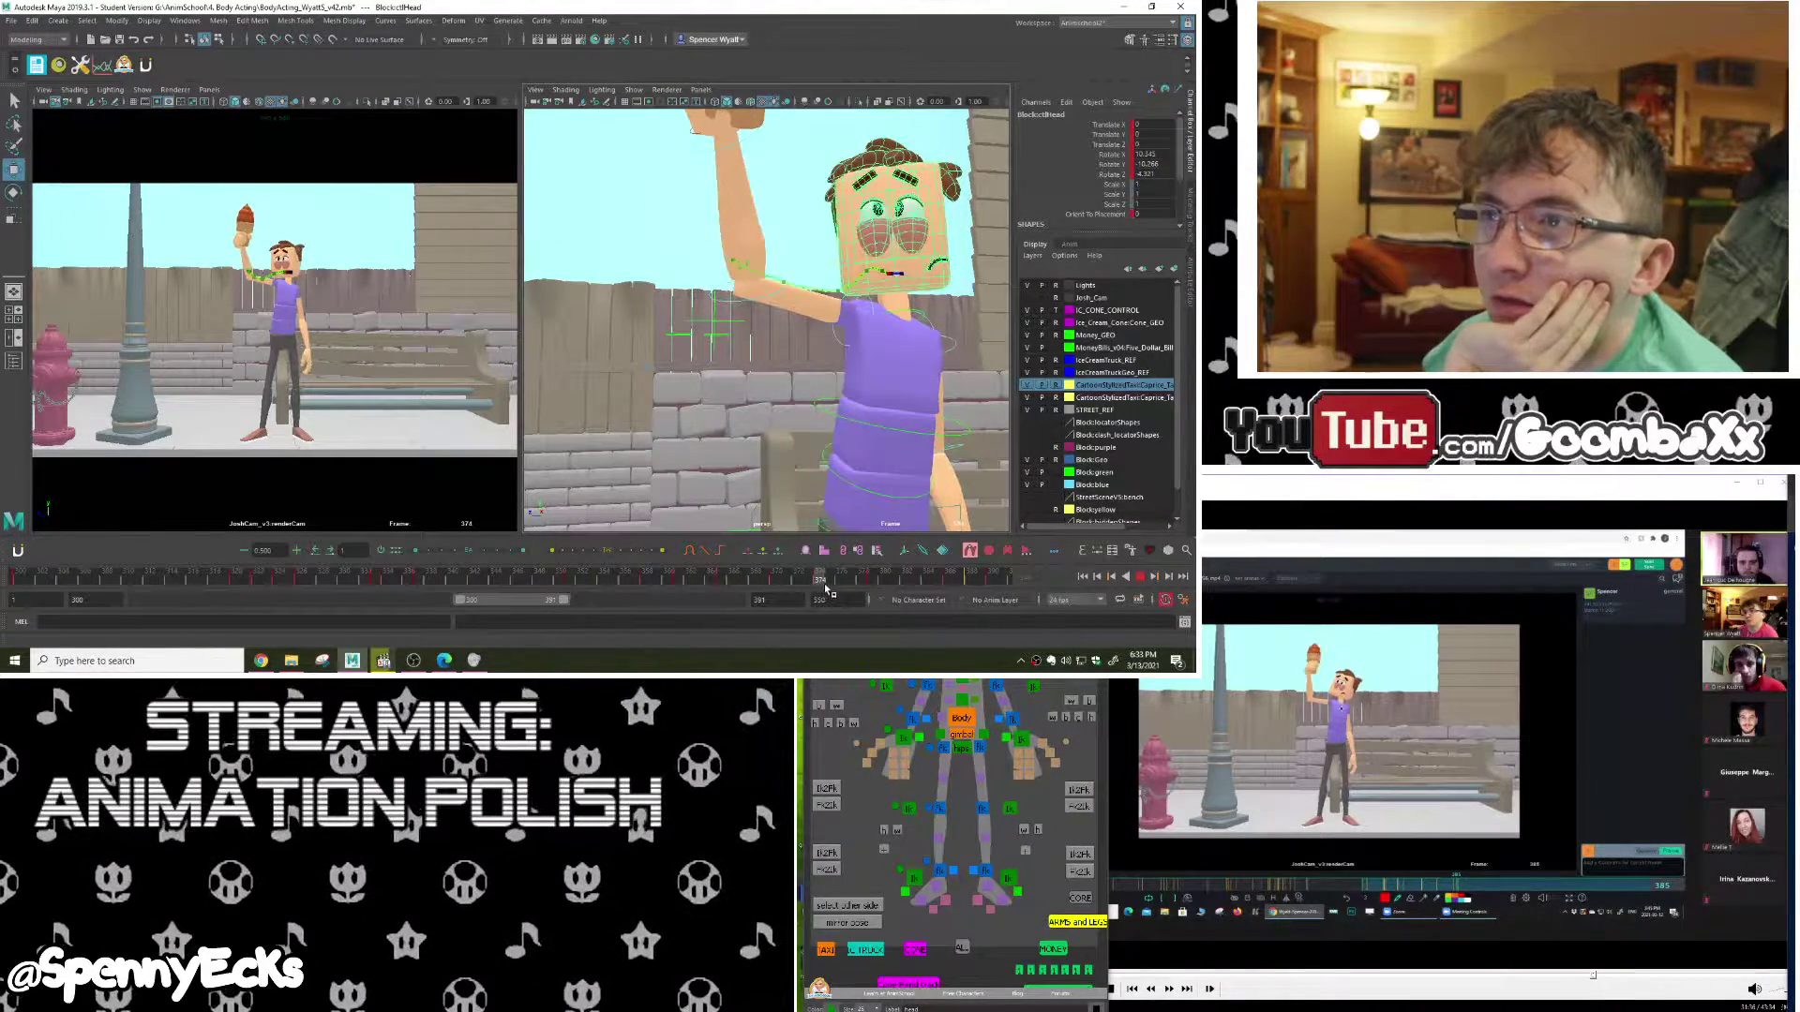
pyautogui.press('Escape')
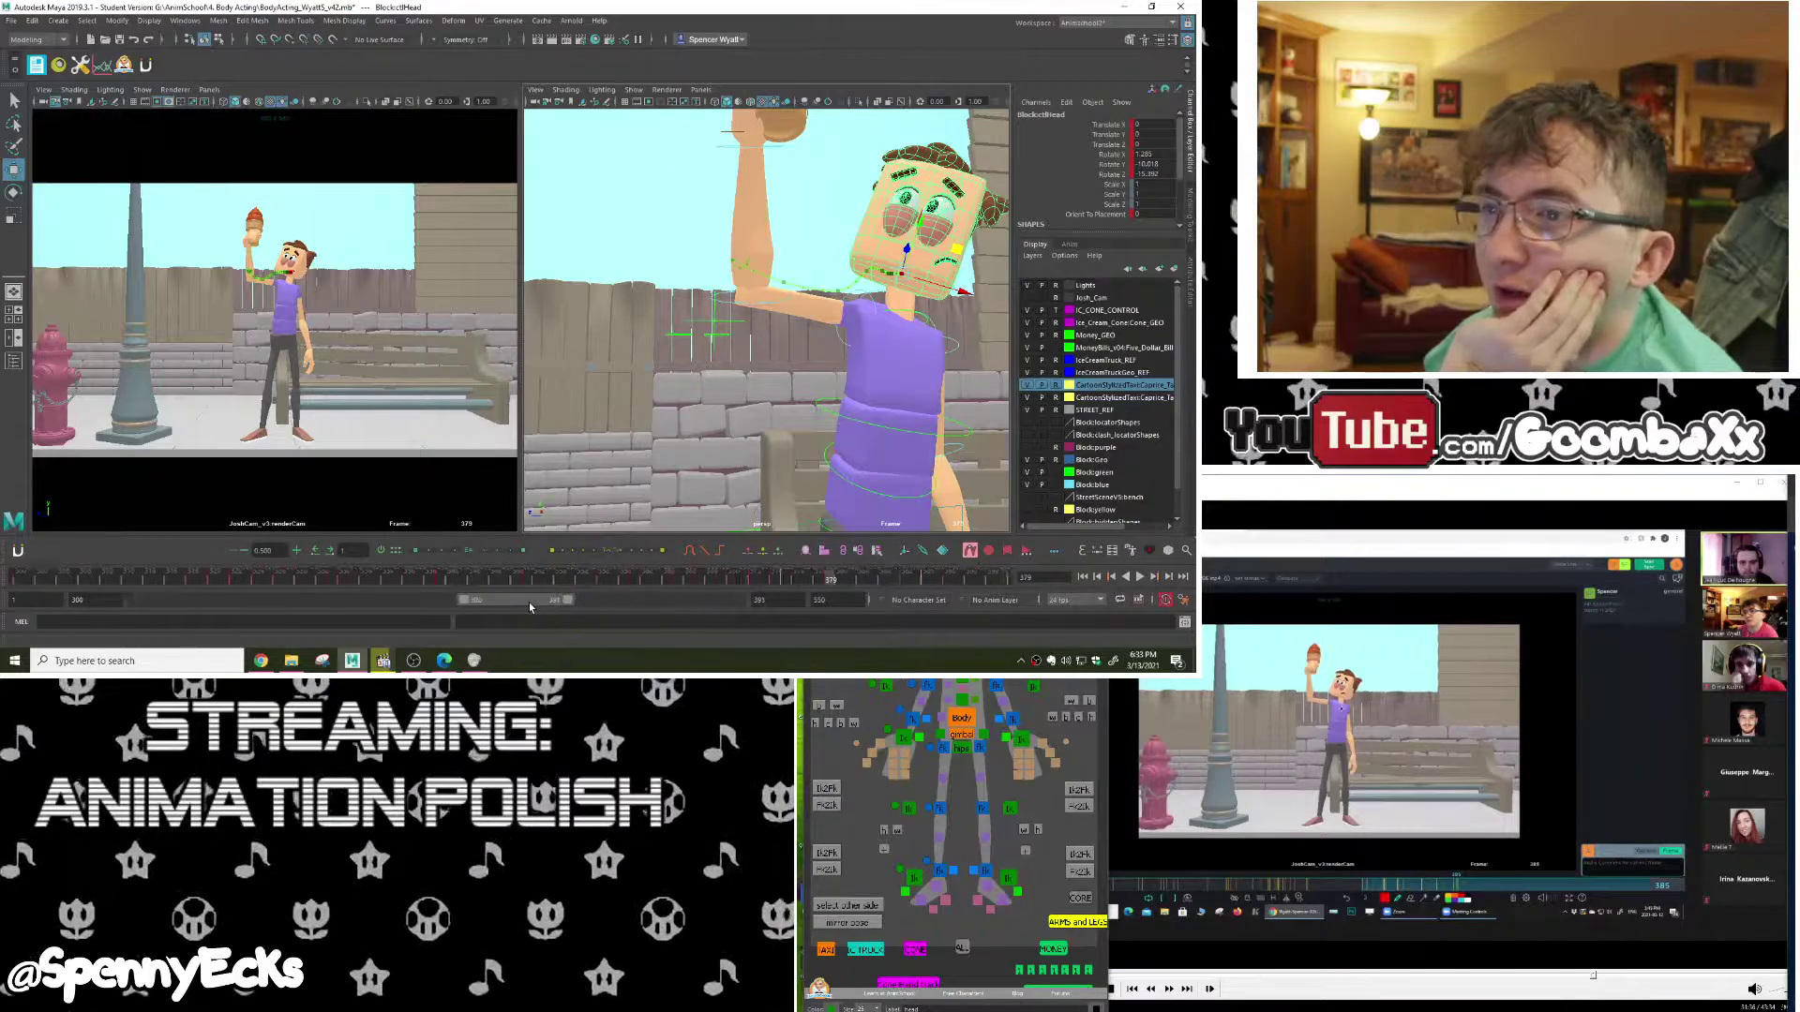
# Step: Shift the playback range to 340–431 and scrub the head's motion on both sides of frame 379
pyautogui.moveTo(529, 602); pyautogui.dragTo(608, 603)
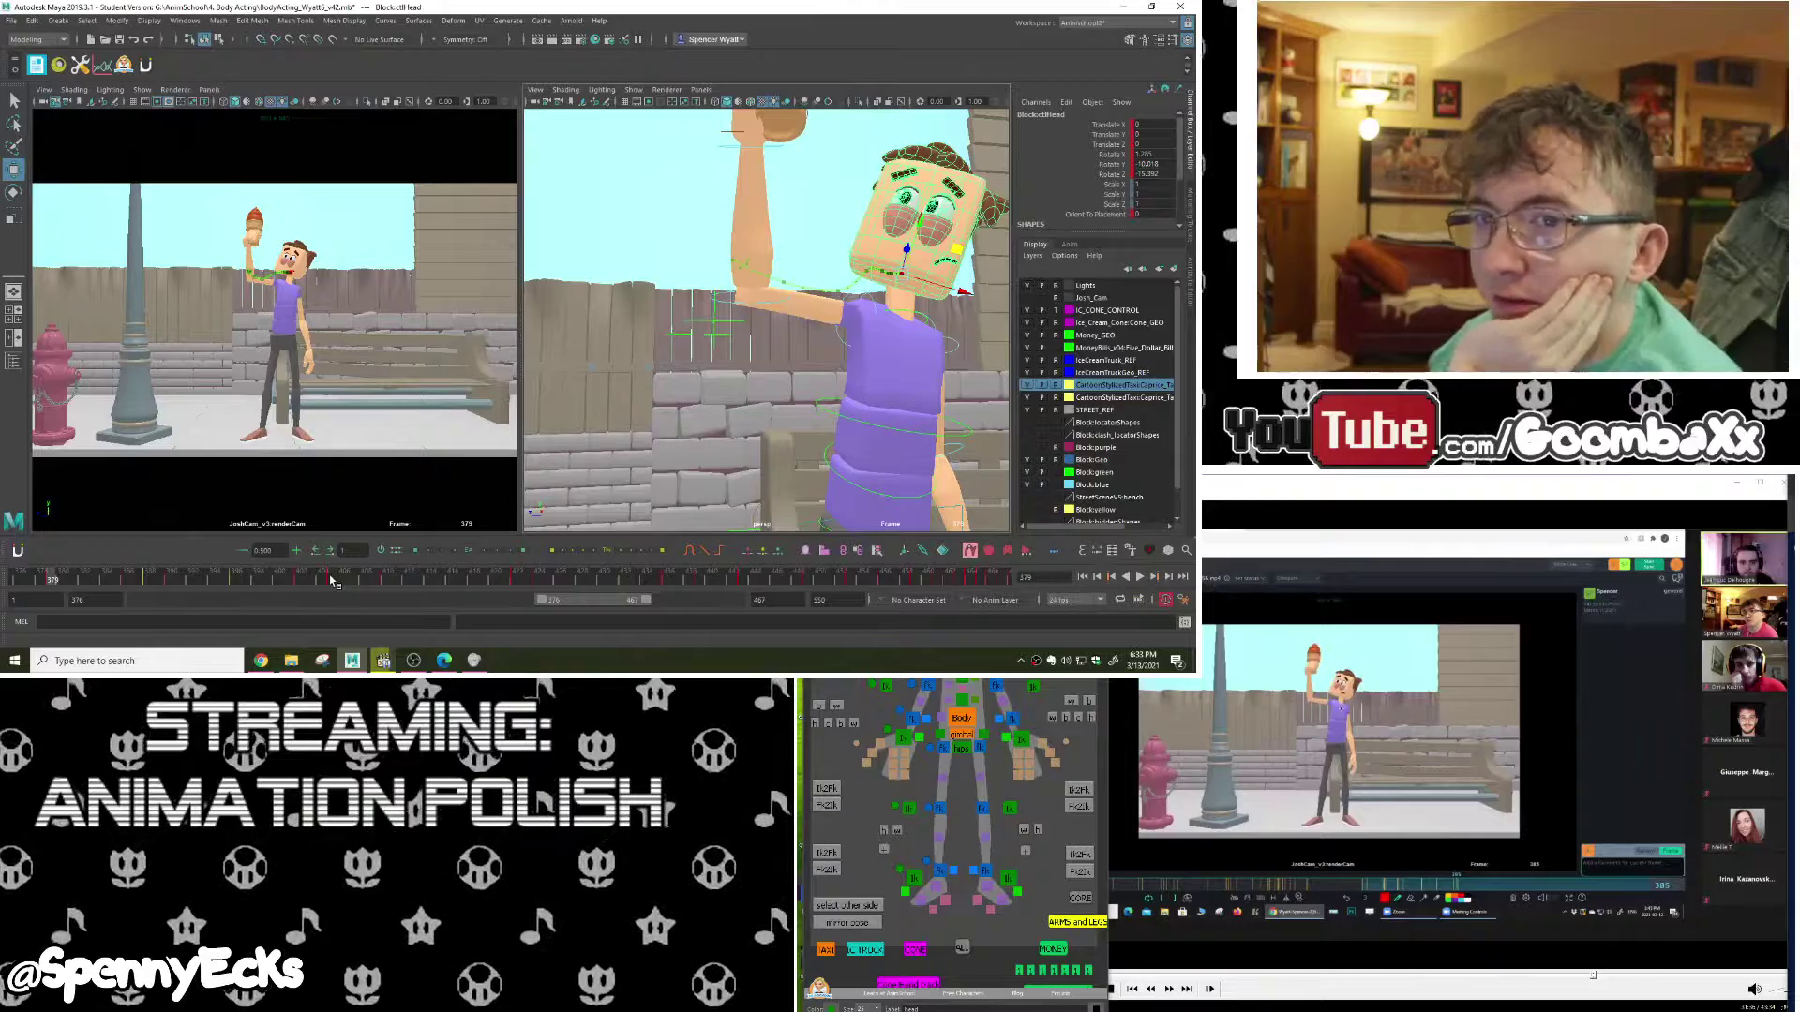
pyautogui.hotkey('alt', 'v')
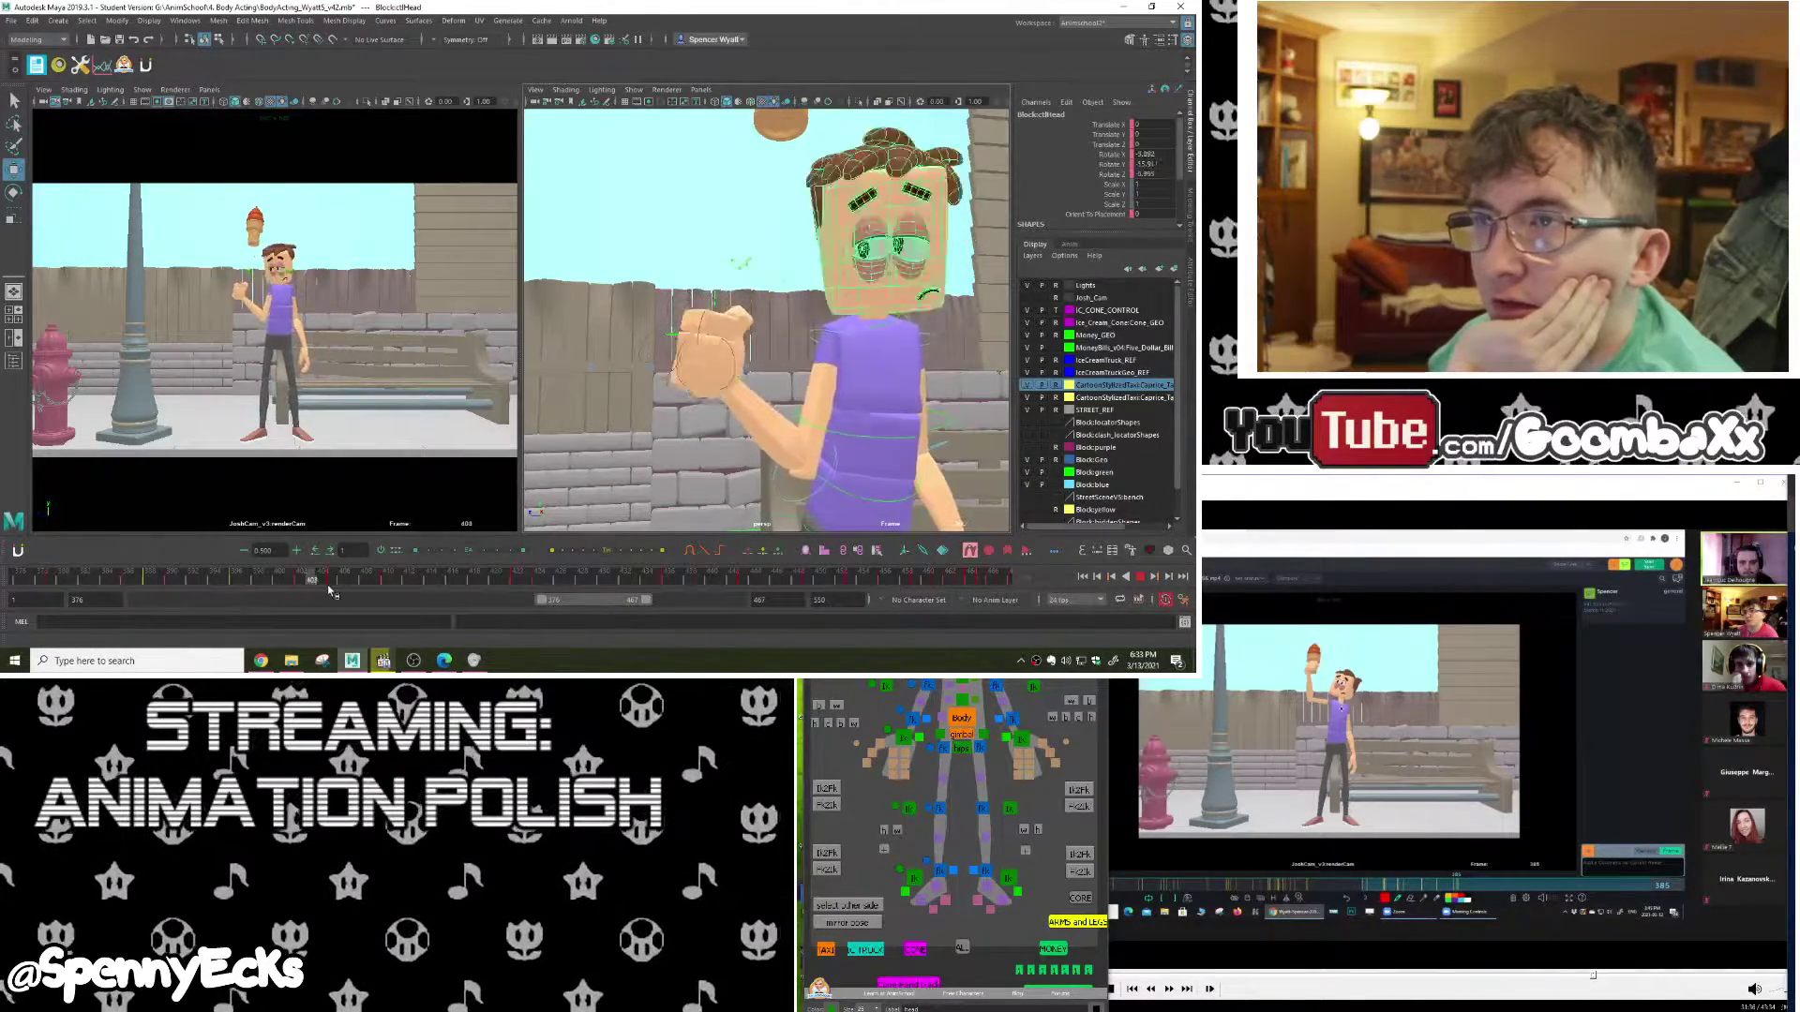
pyautogui.click(12, 579)
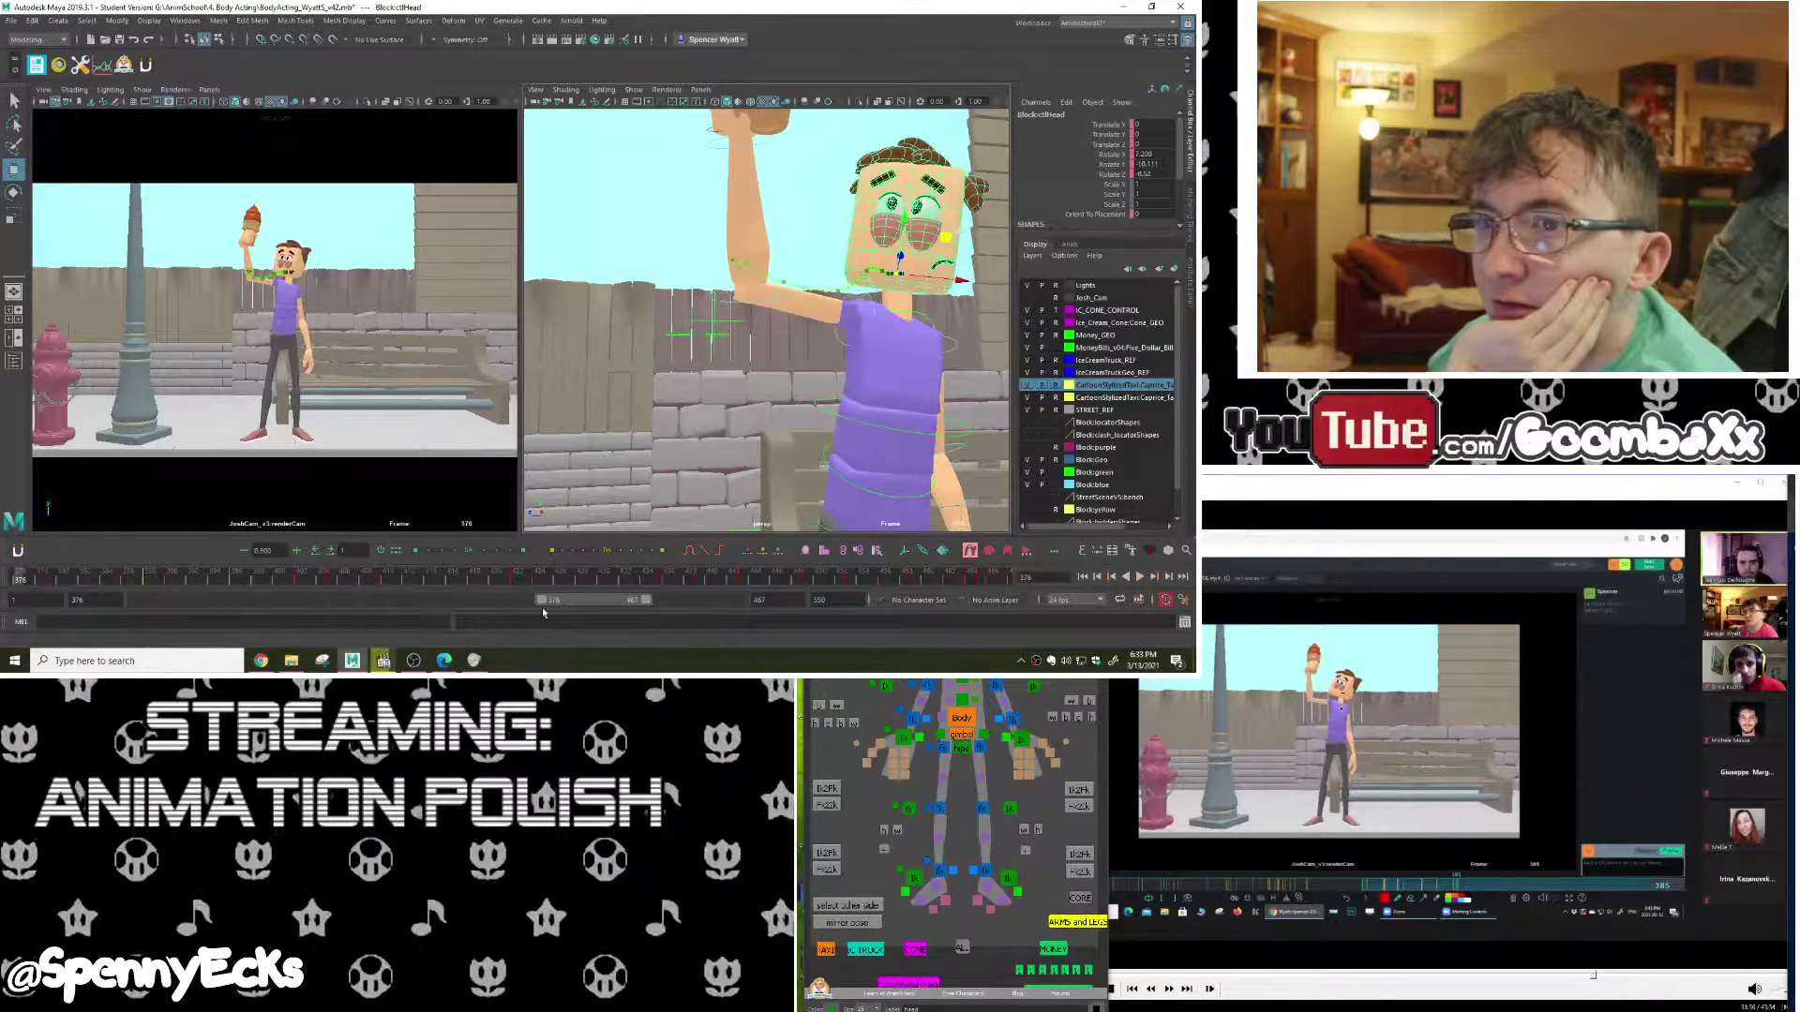
pyautogui.moveTo(587, 604); pyautogui.dragTo(548, 605)
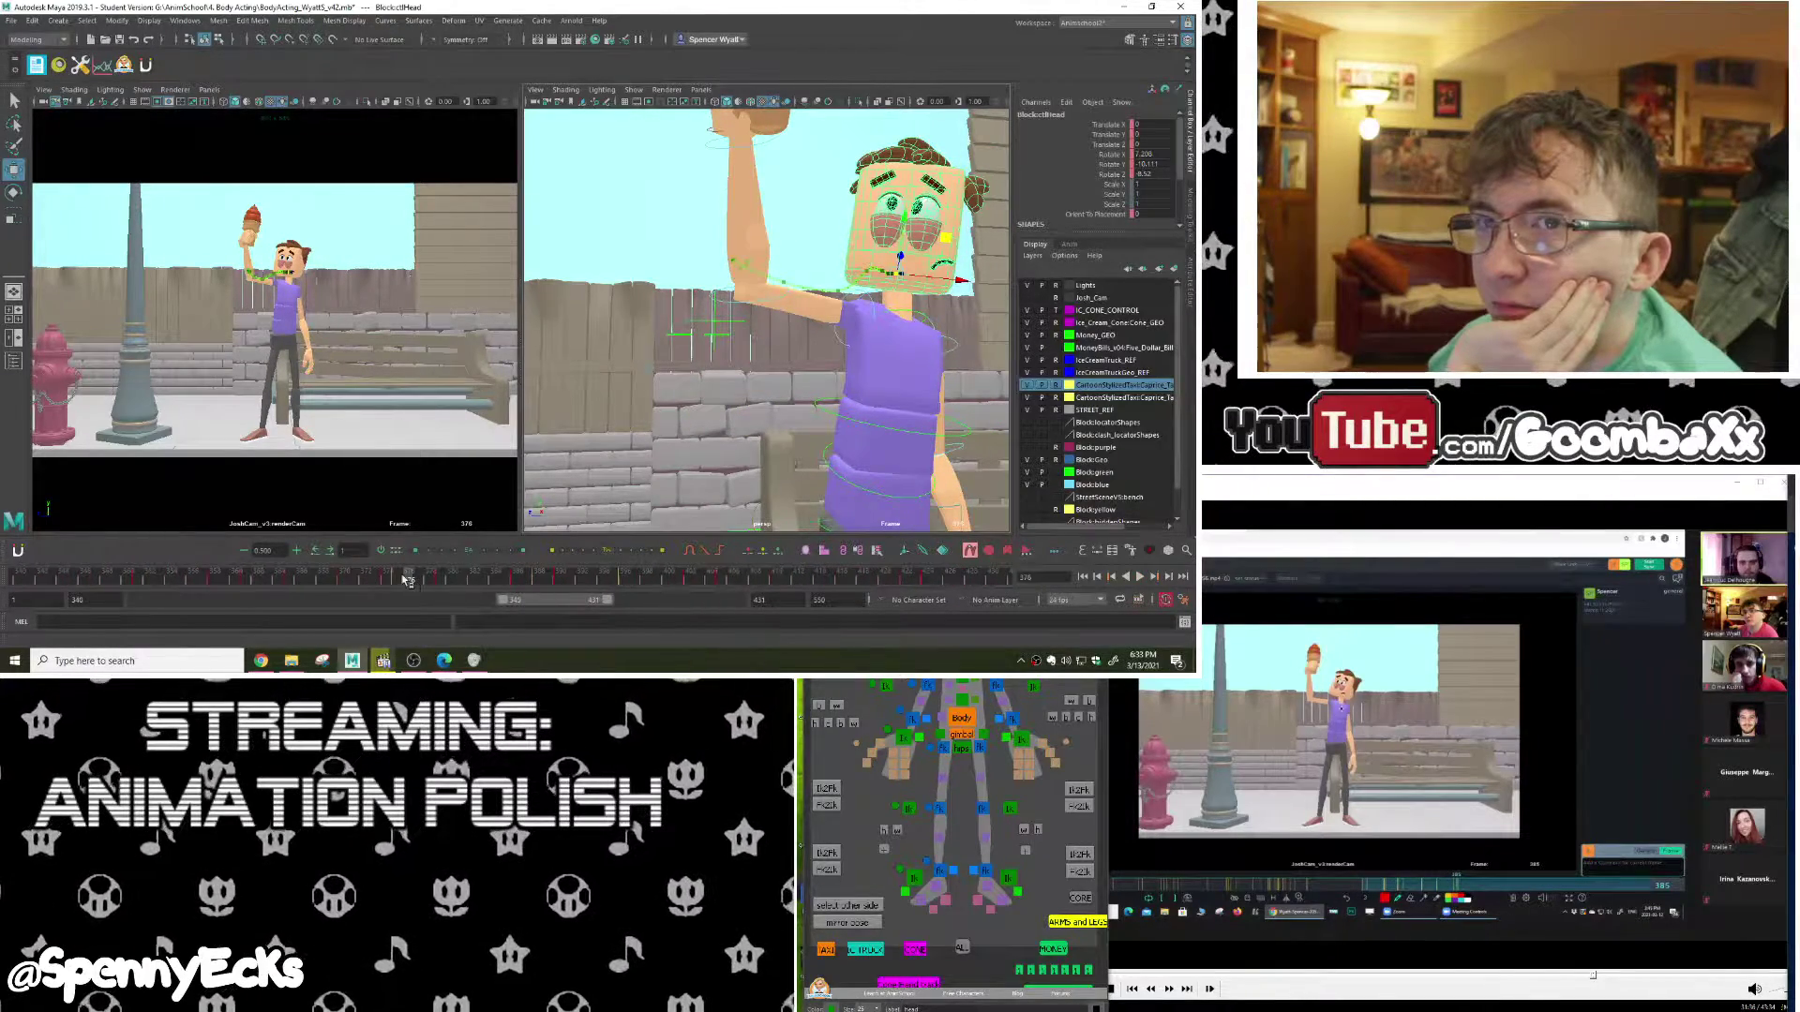
pyautogui.hotkey('alt', 'v')
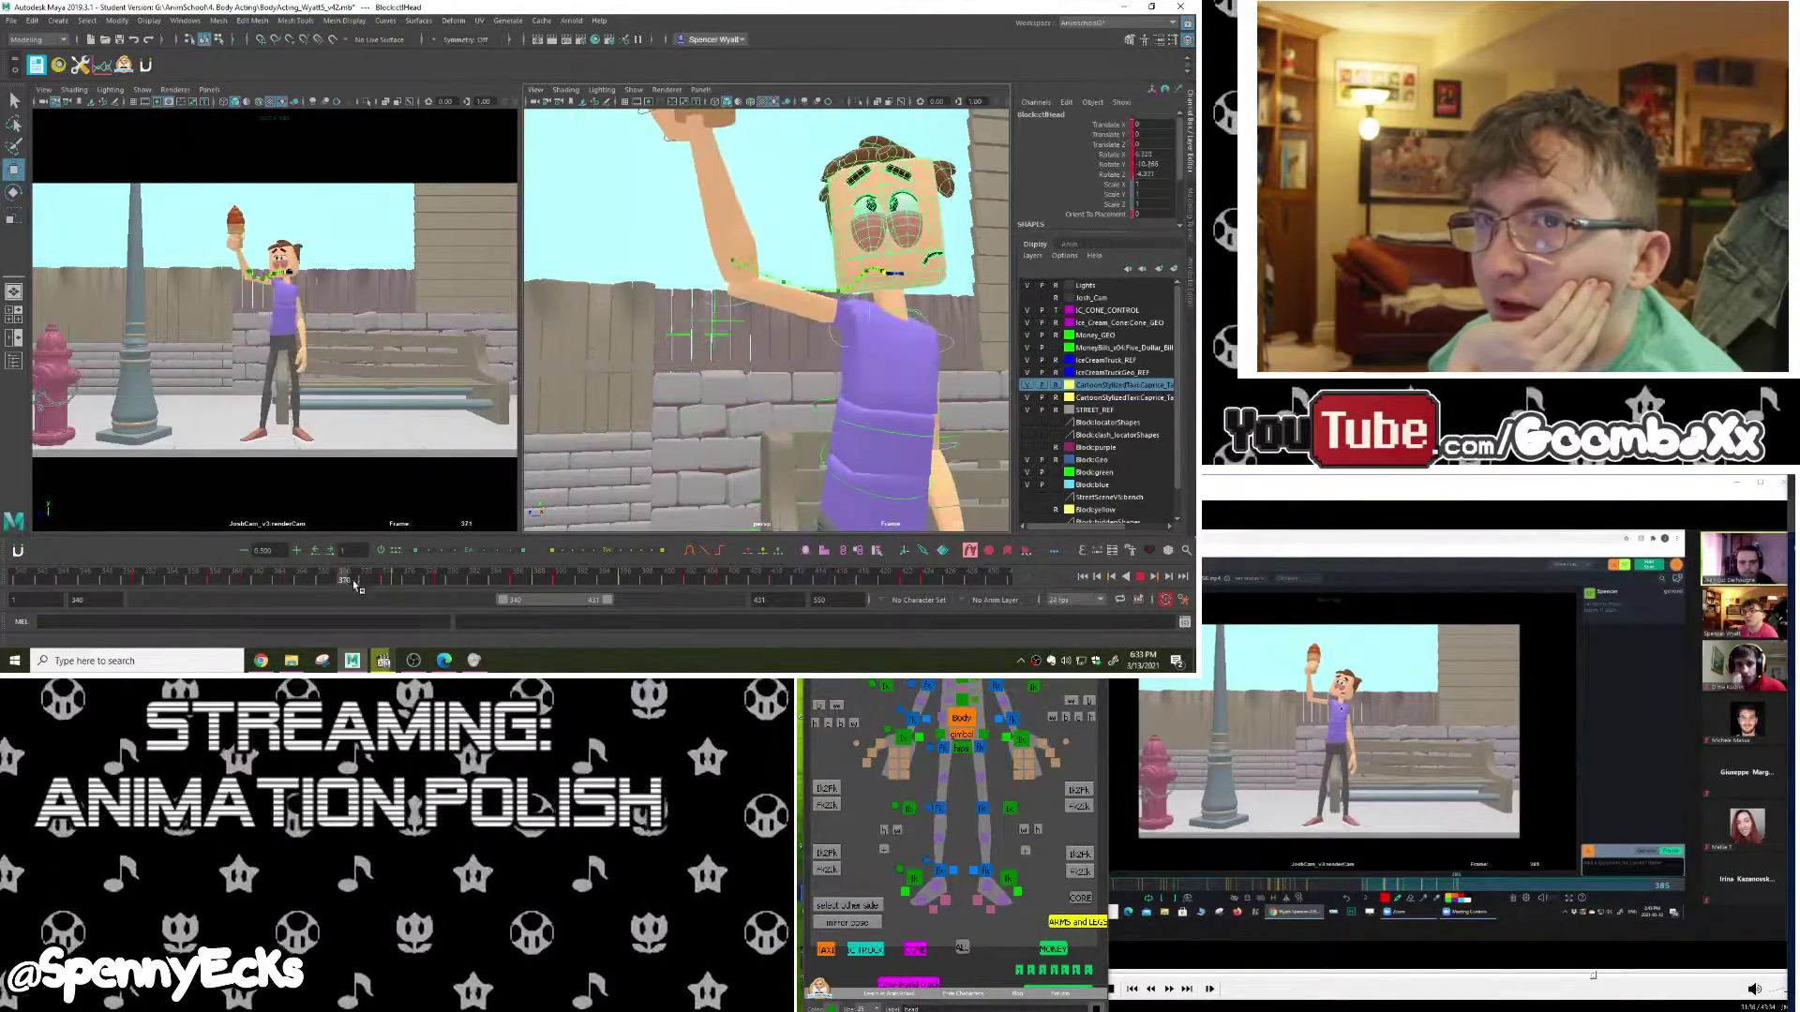
pyautogui.click(248, 582)
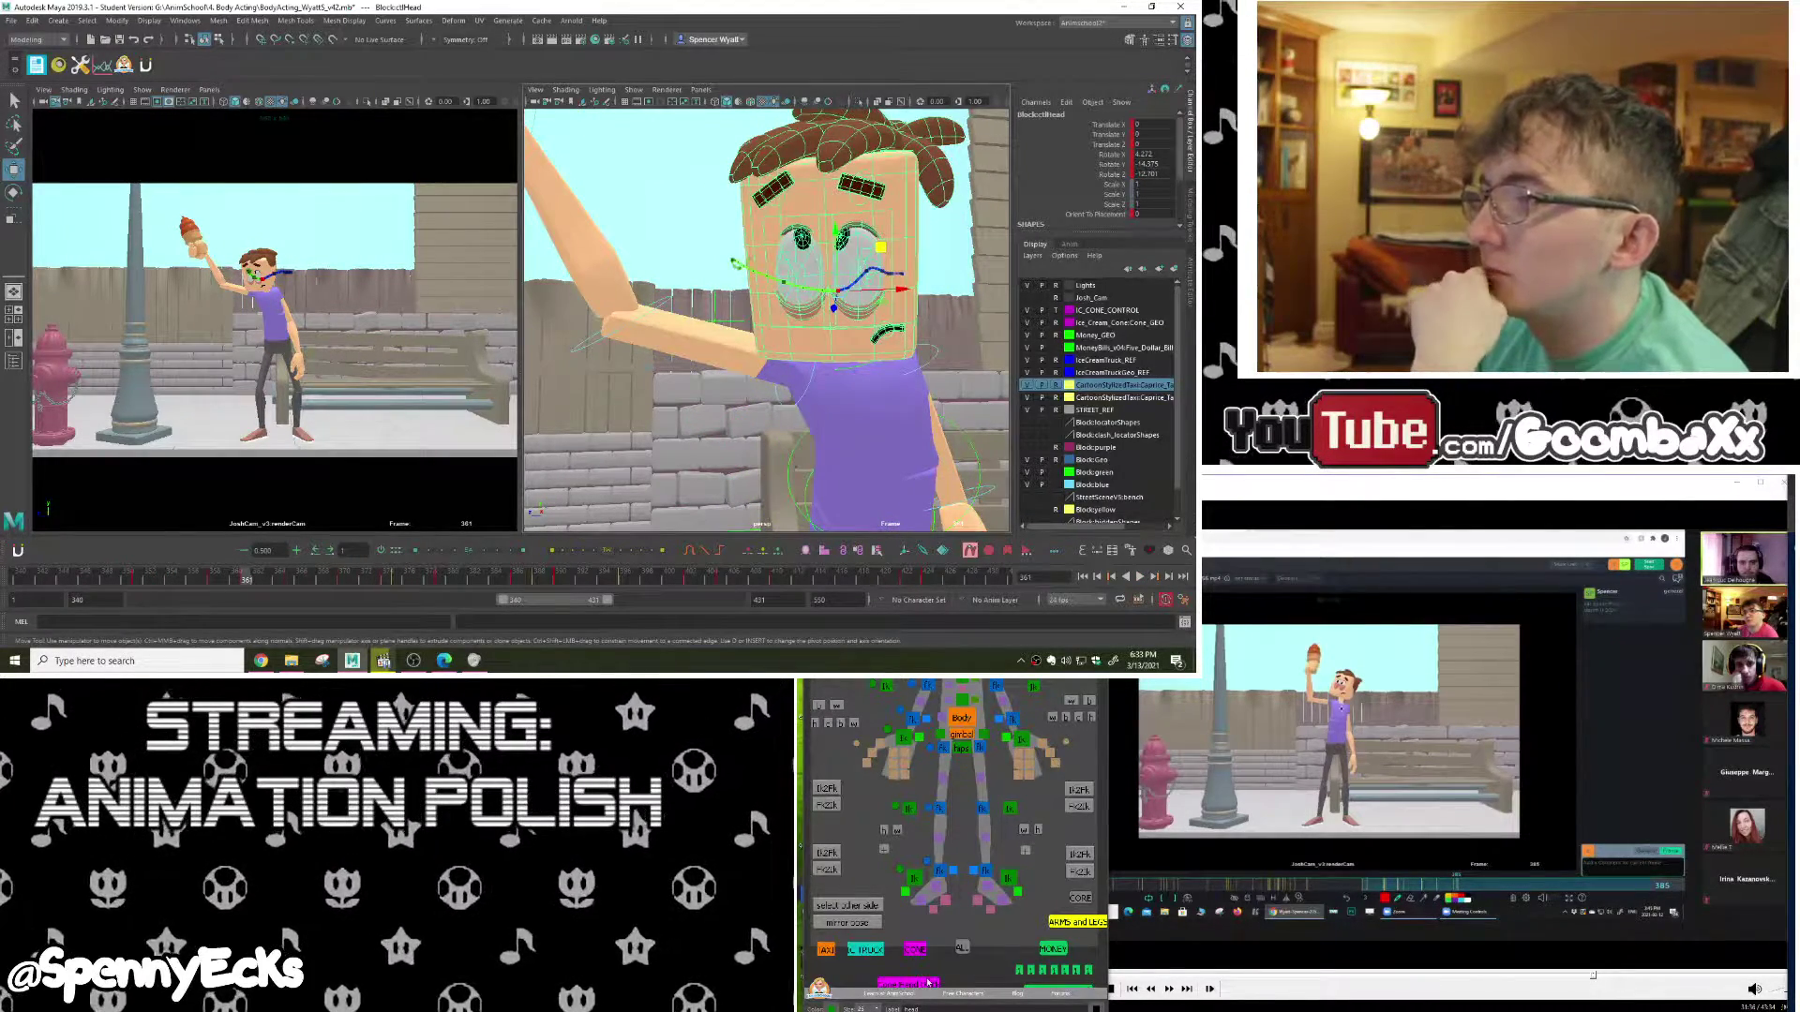
# Step: Extend the playback range to the shot's end and paste the right hand's Xform relationship to the cone on each frame through frame 538
pyautogui.click(926, 982)
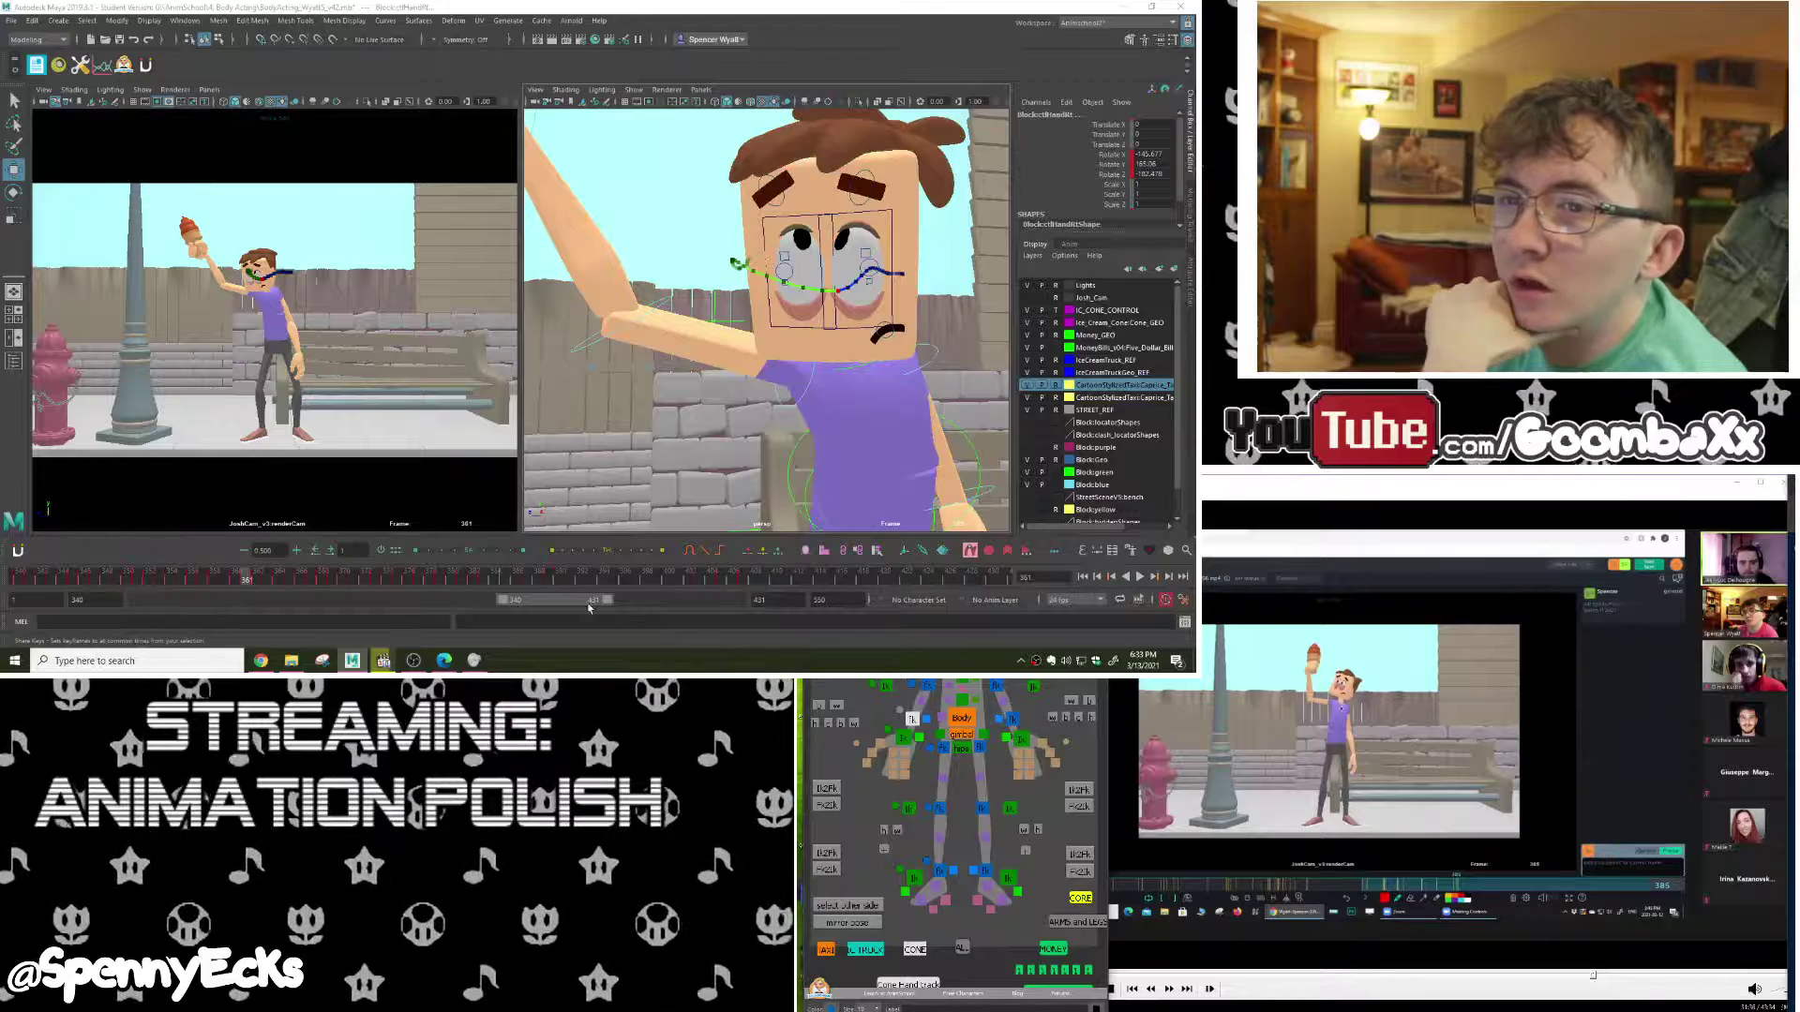
pyautogui.moveTo(608, 600); pyautogui.dragTo(952, 582)
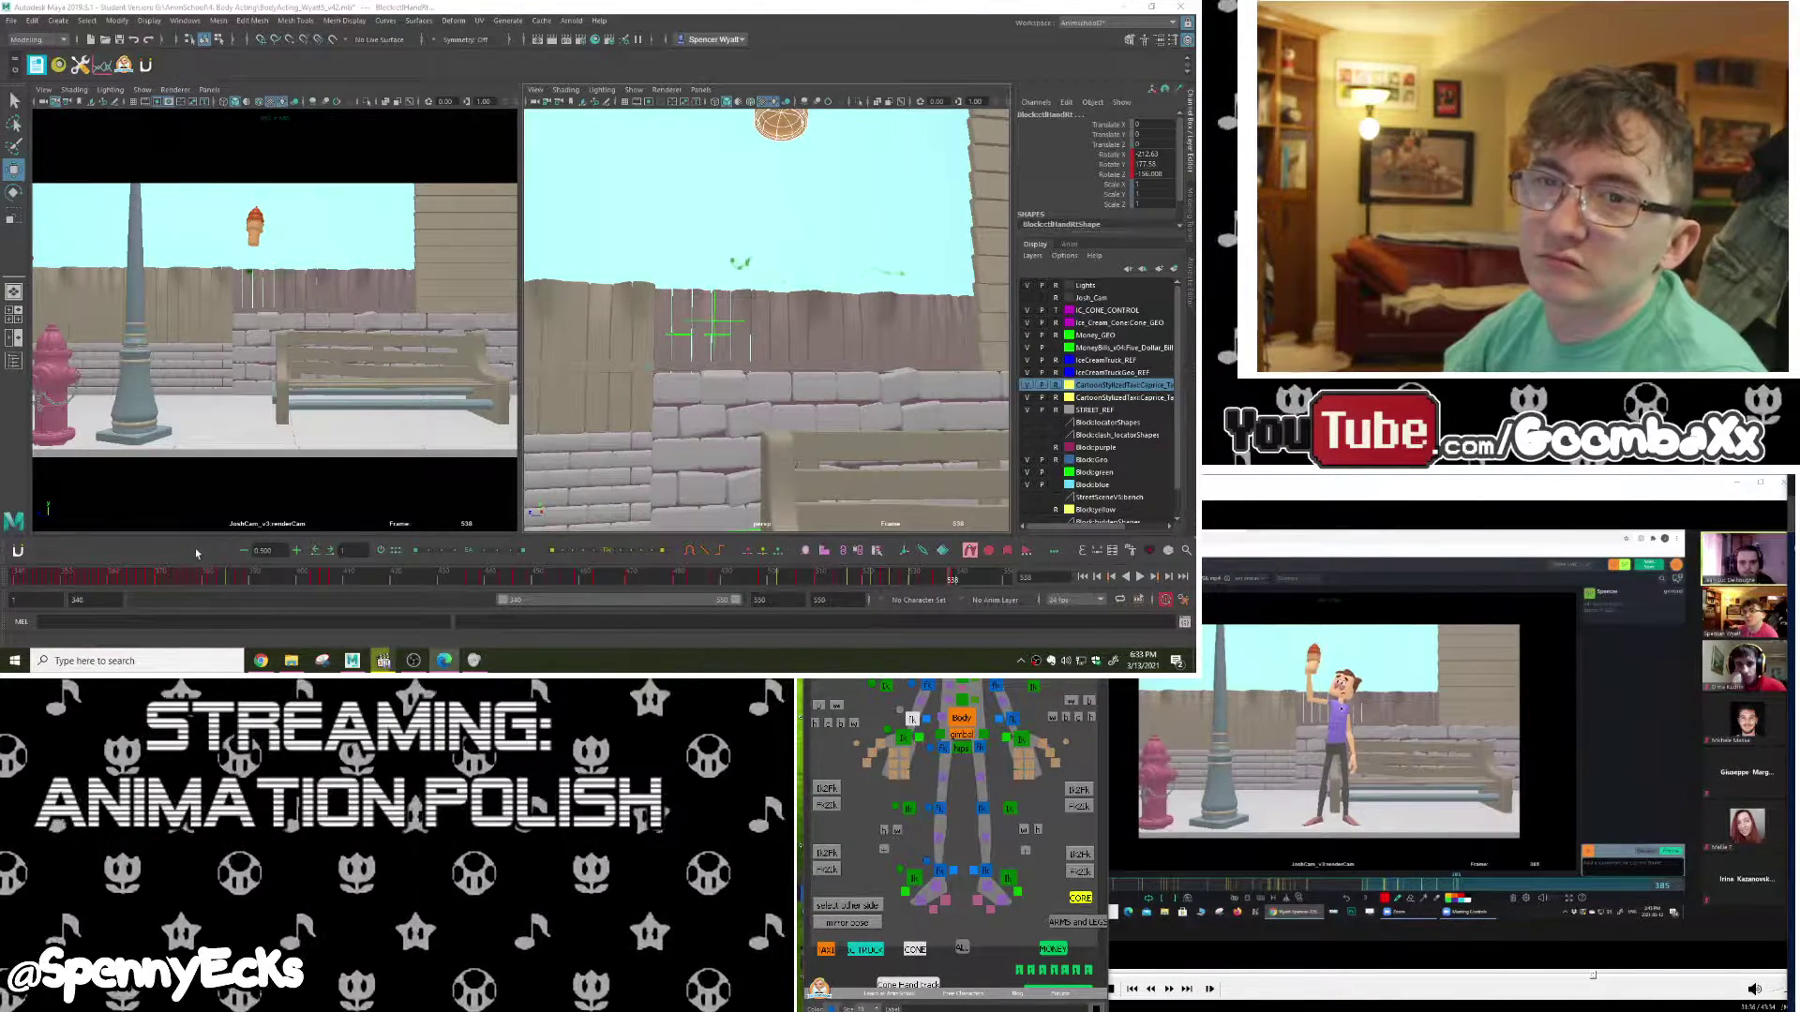
pyautogui.keyDown('shift'); pyautogui.moveTo(167, 581); pyautogui.dragTo(947, 601); pyautogui.keyUp('shift')
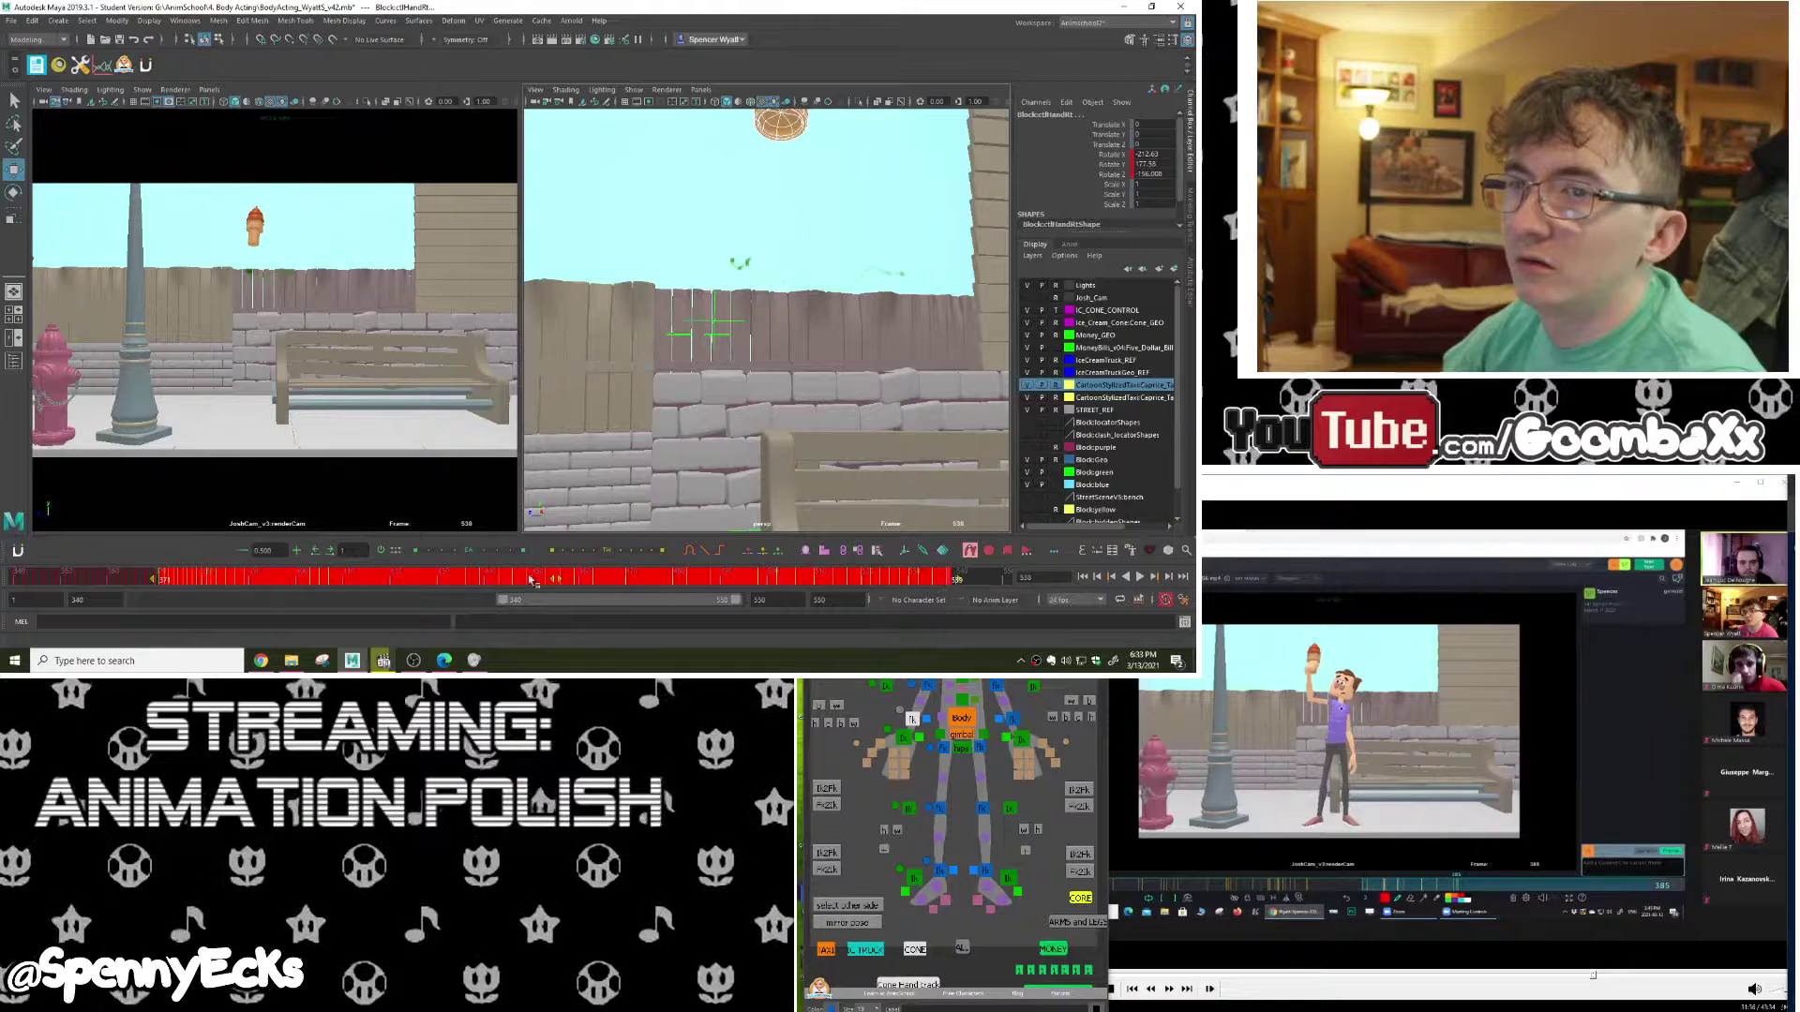
pyautogui.click(857, 549)
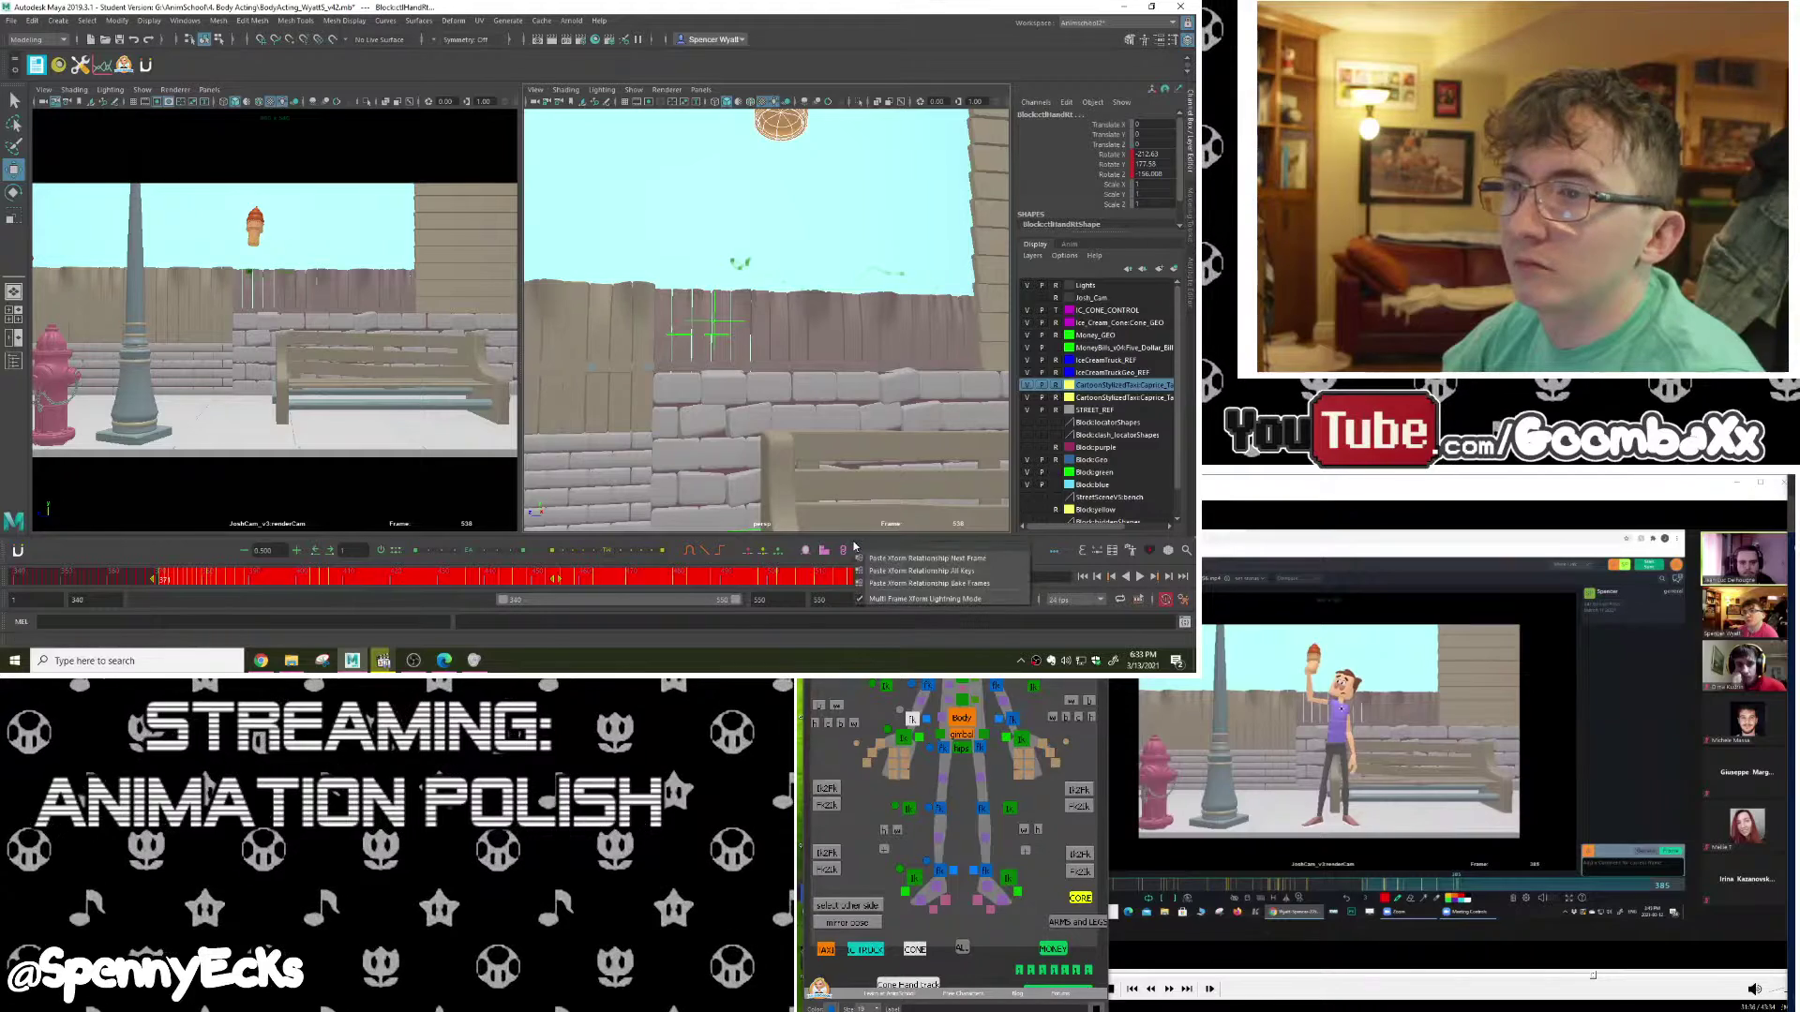
pyautogui.click(937, 583)
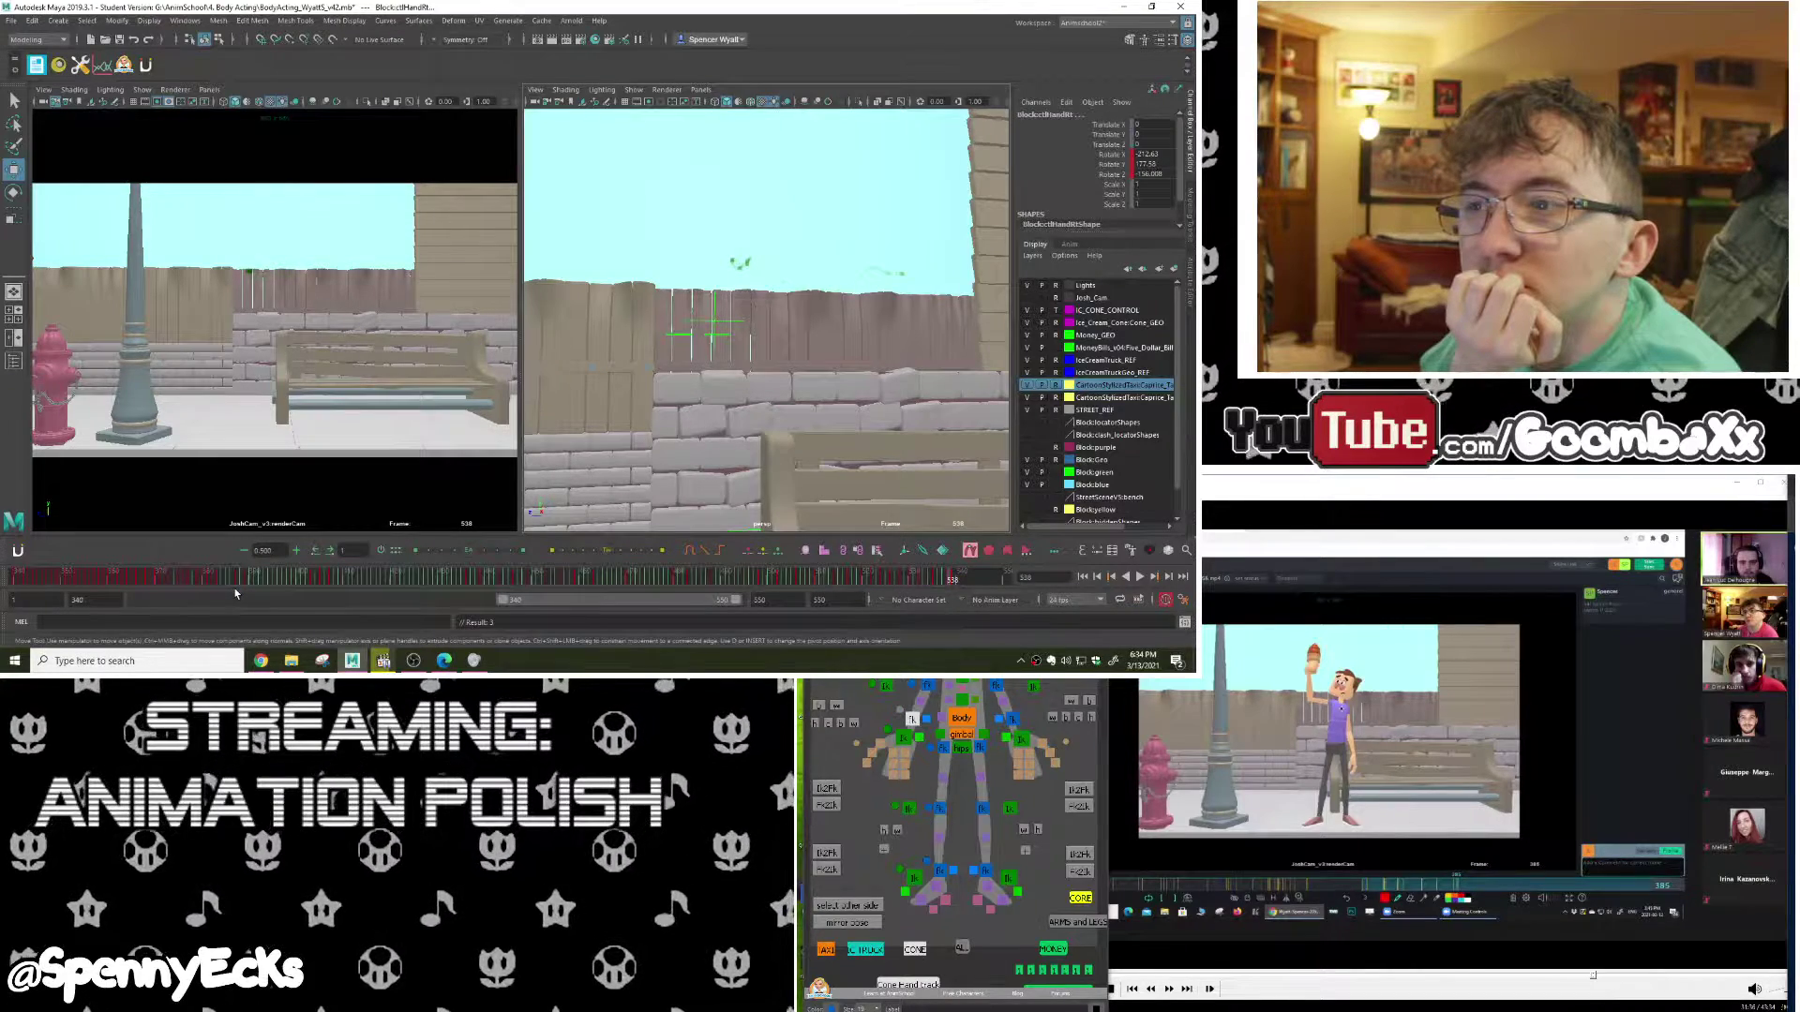
# Step: Play and scrub the hand and cone motion from about frame 370 onward, checking it against the paused reference video
pyautogui.keyDown('shift'); pyautogui.moveTo(950, 578); pyautogui.dragTo(161, 575); pyautogui.keyUp('shift')
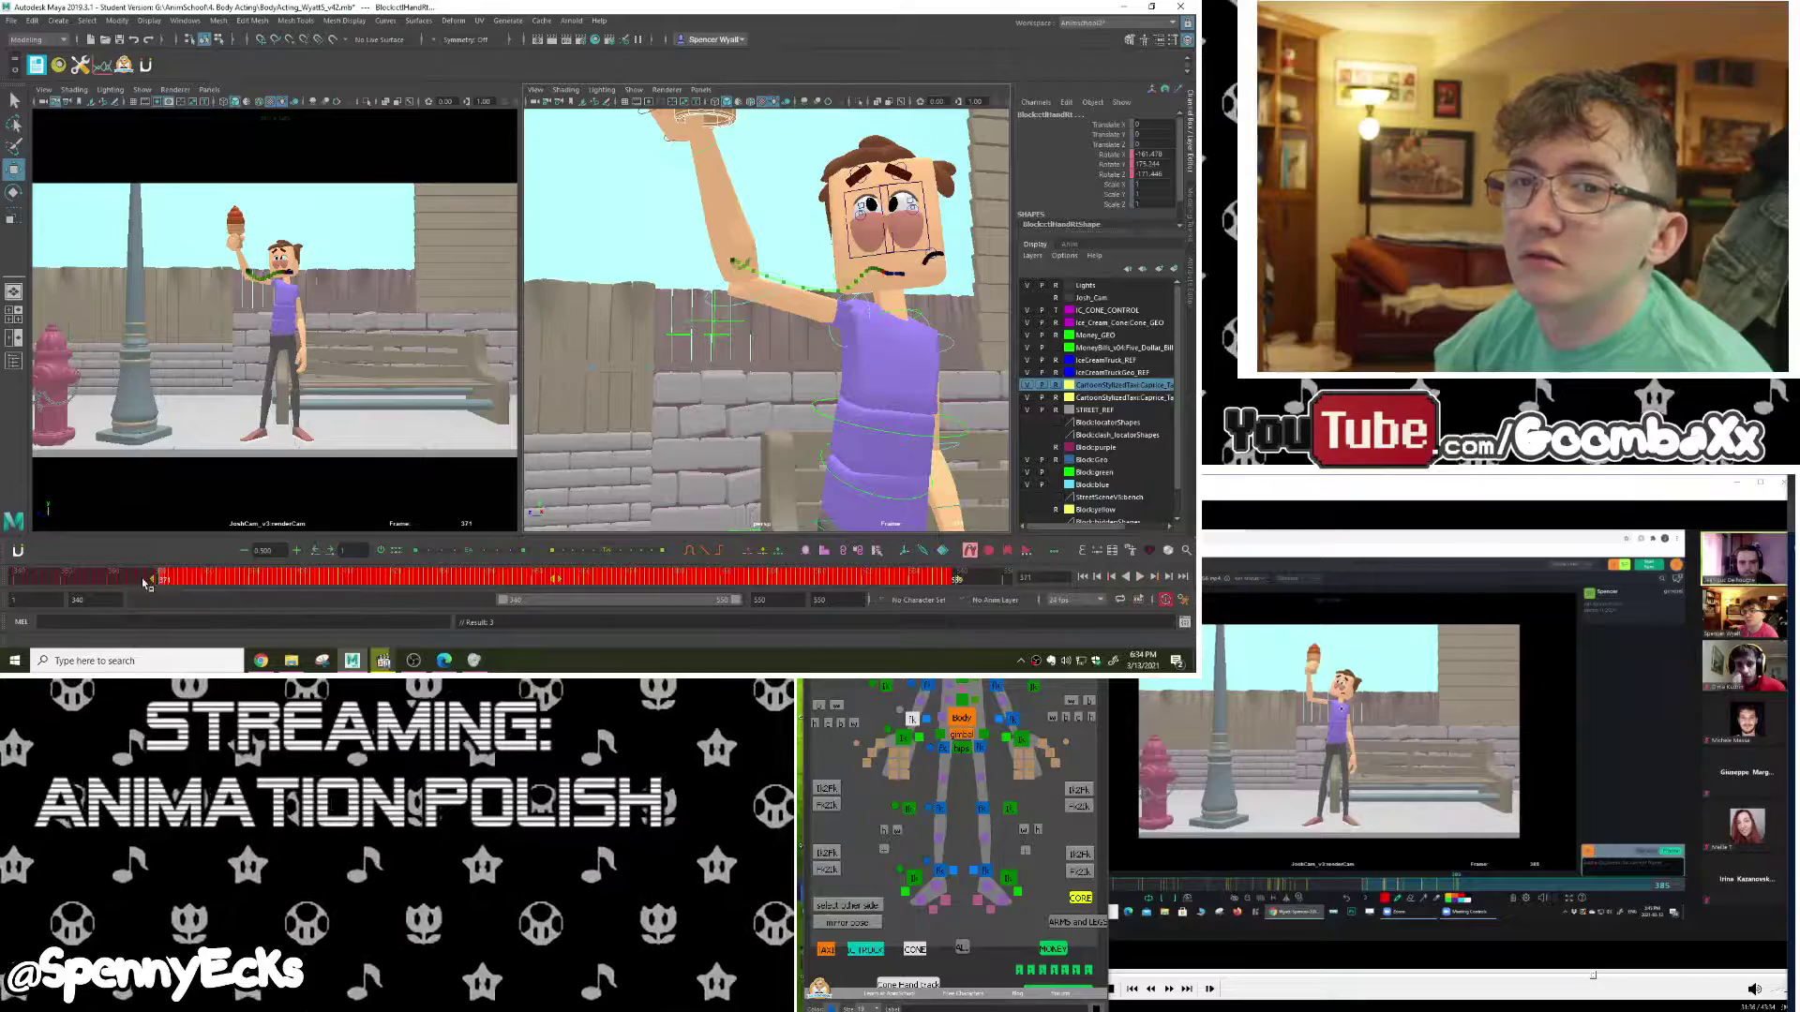
pyautogui.click(145, 583)
pyautogui.hotkey('alt', 'v')
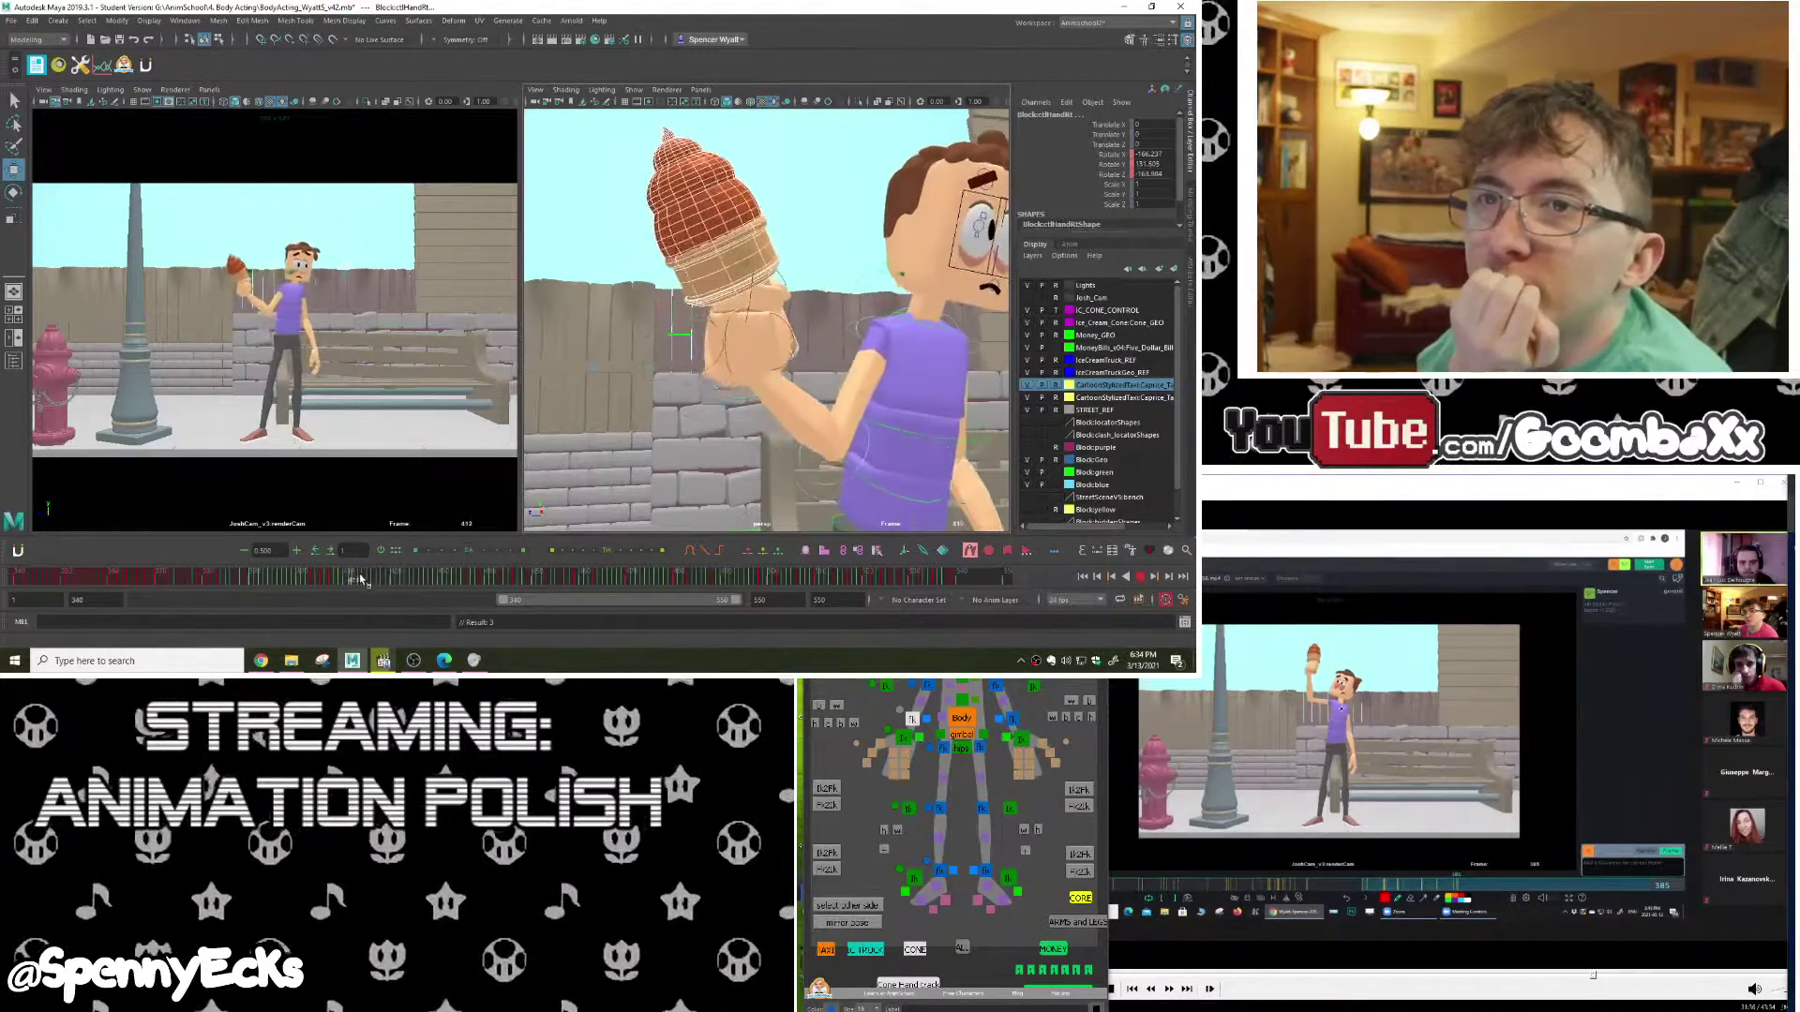
pyautogui.moveTo(361, 579)
pyautogui.mouseDown()
pyautogui.moveTo(263, 581)
pyautogui.moveTo(503, 581)
pyautogui.moveTo(3, 577)
pyautogui.mouseUp()
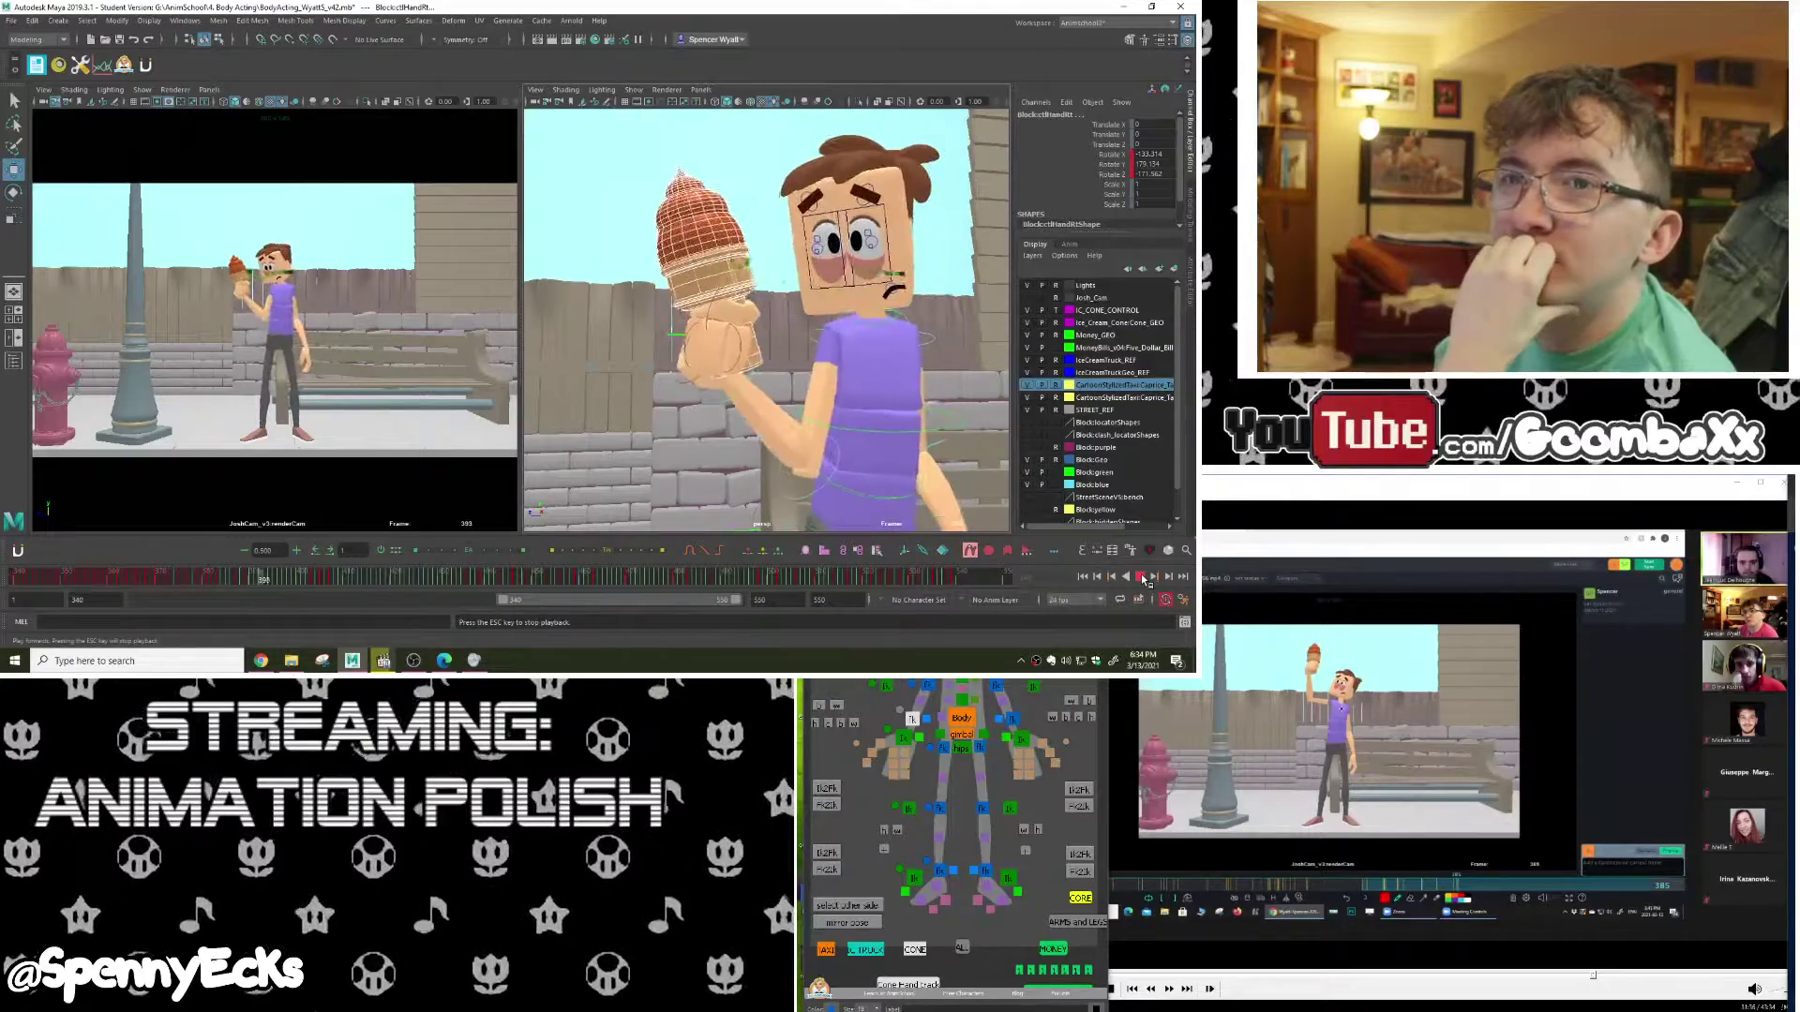
pyautogui.click(1140, 576)
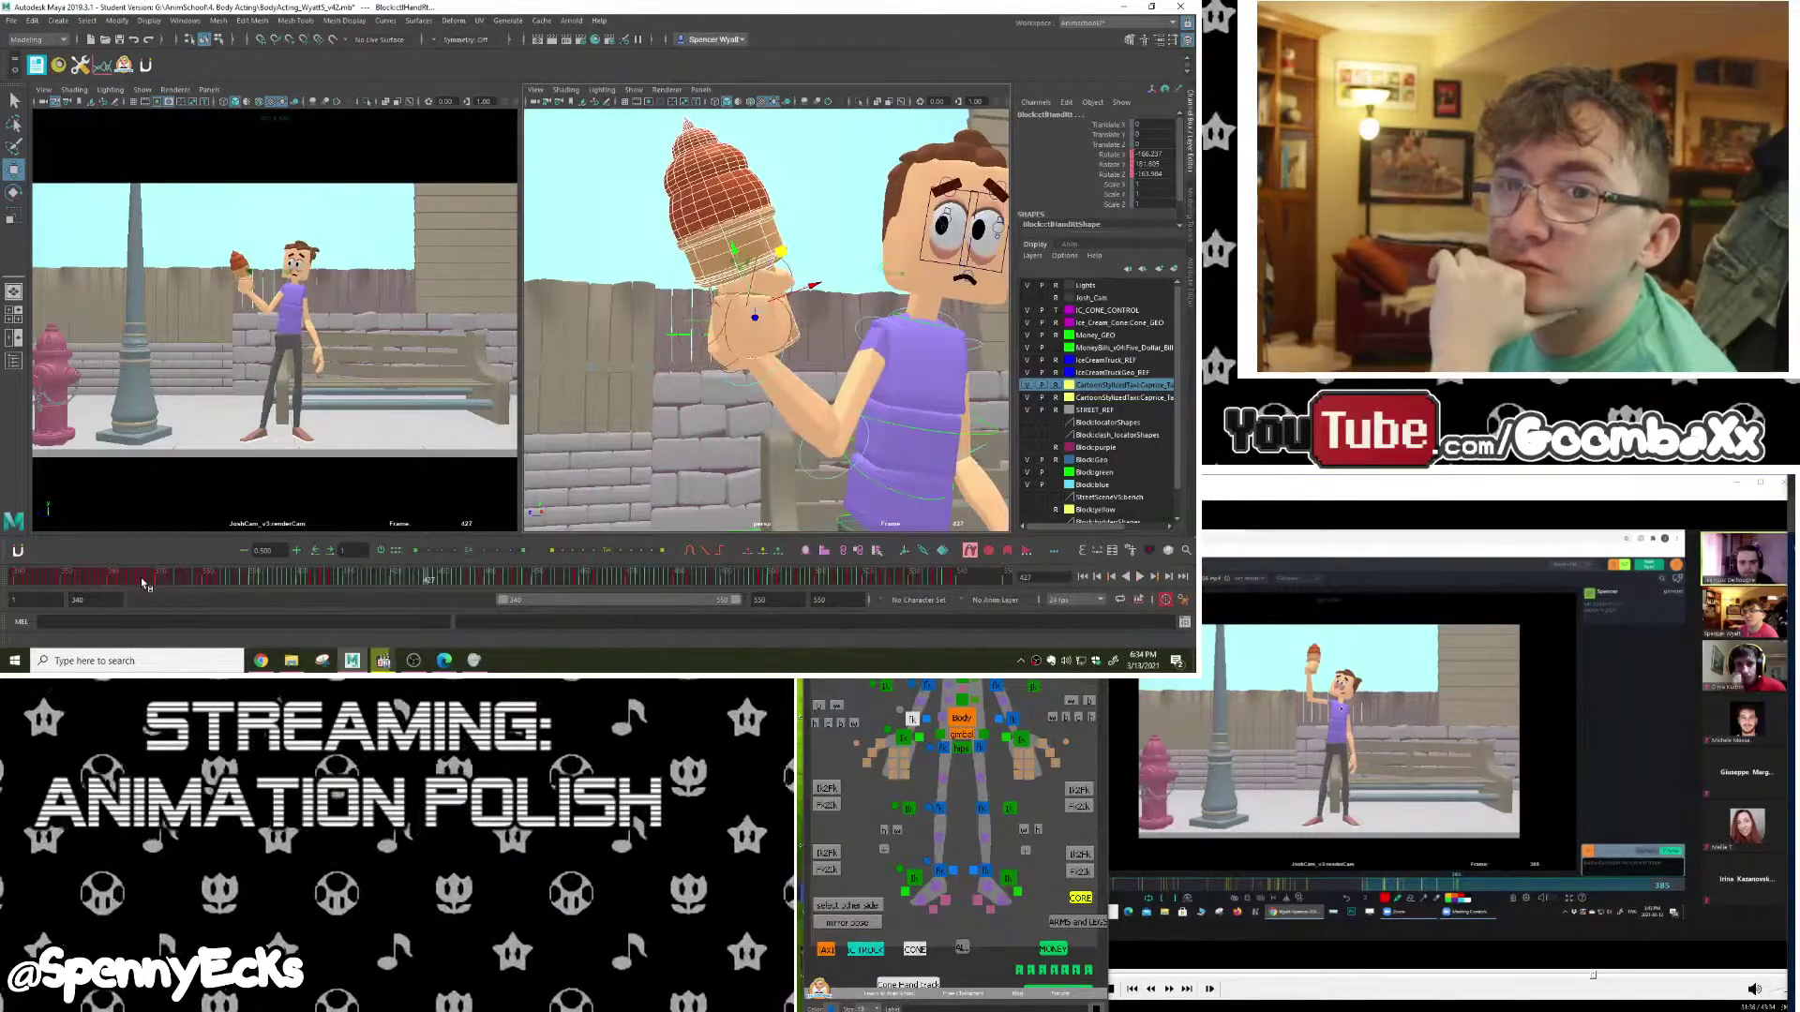
pyautogui.moveTo(144, 583)
pyautogui.mouseDown()
pyautogui.moveTo(77, 585)
pyautogui.moveTo(259, 584)
pyautogui.mouseUp()
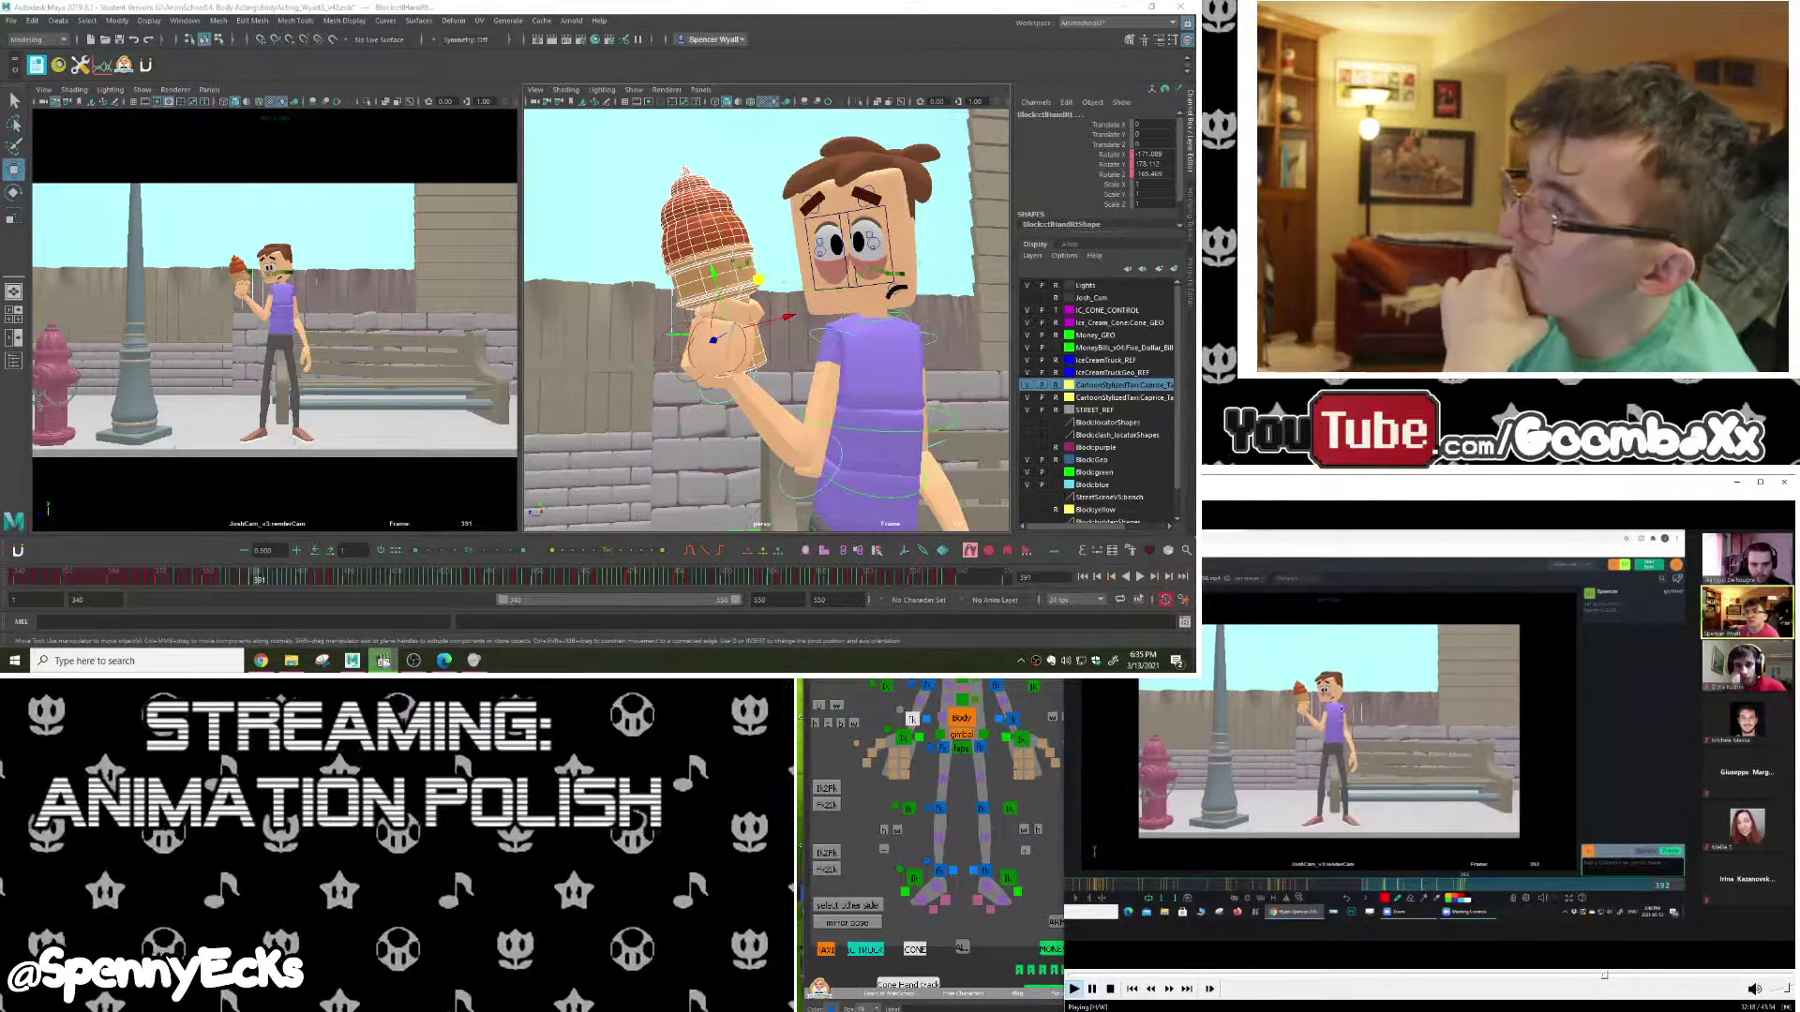
pyautogui.press('space')
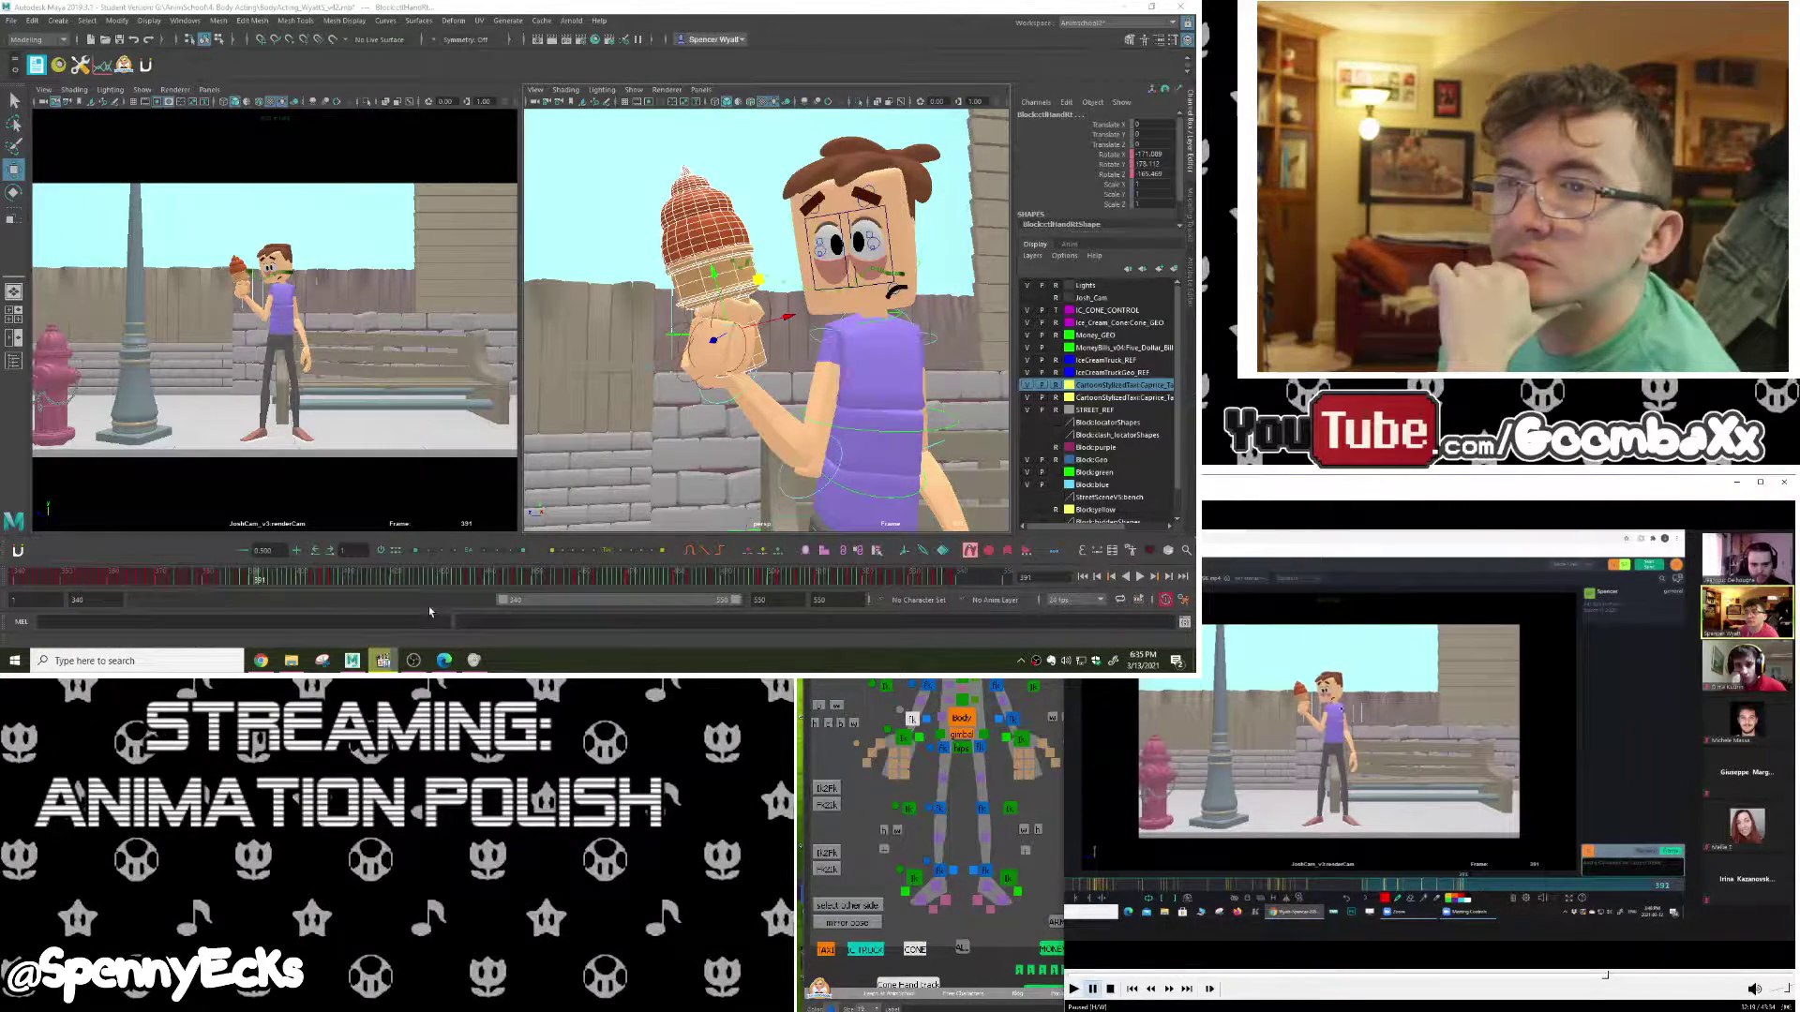
pyautogui.click(161, 579)
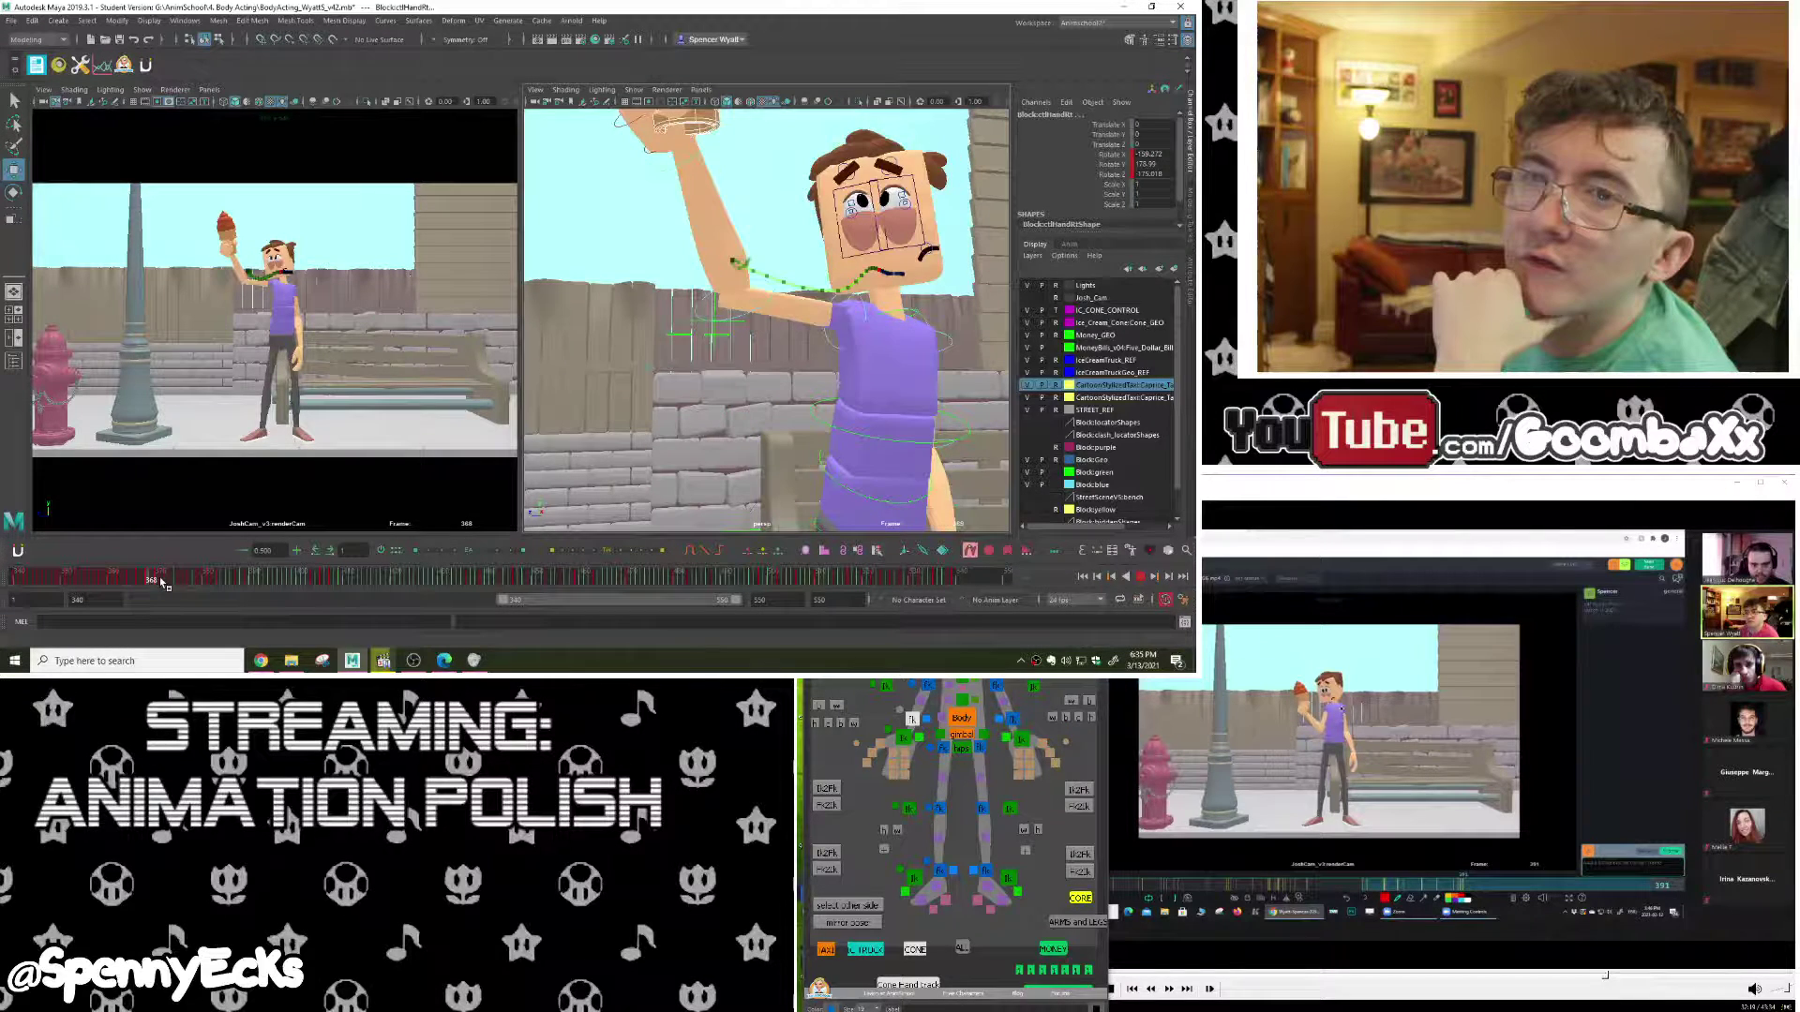
pyautogui.moveTo(161, 581); pyautogui.dragTo(253, 596)
# Step: Select the body control, play through its settle after the arm lowers, and delete its key around frame 389
pyautogui.click(961, 719)
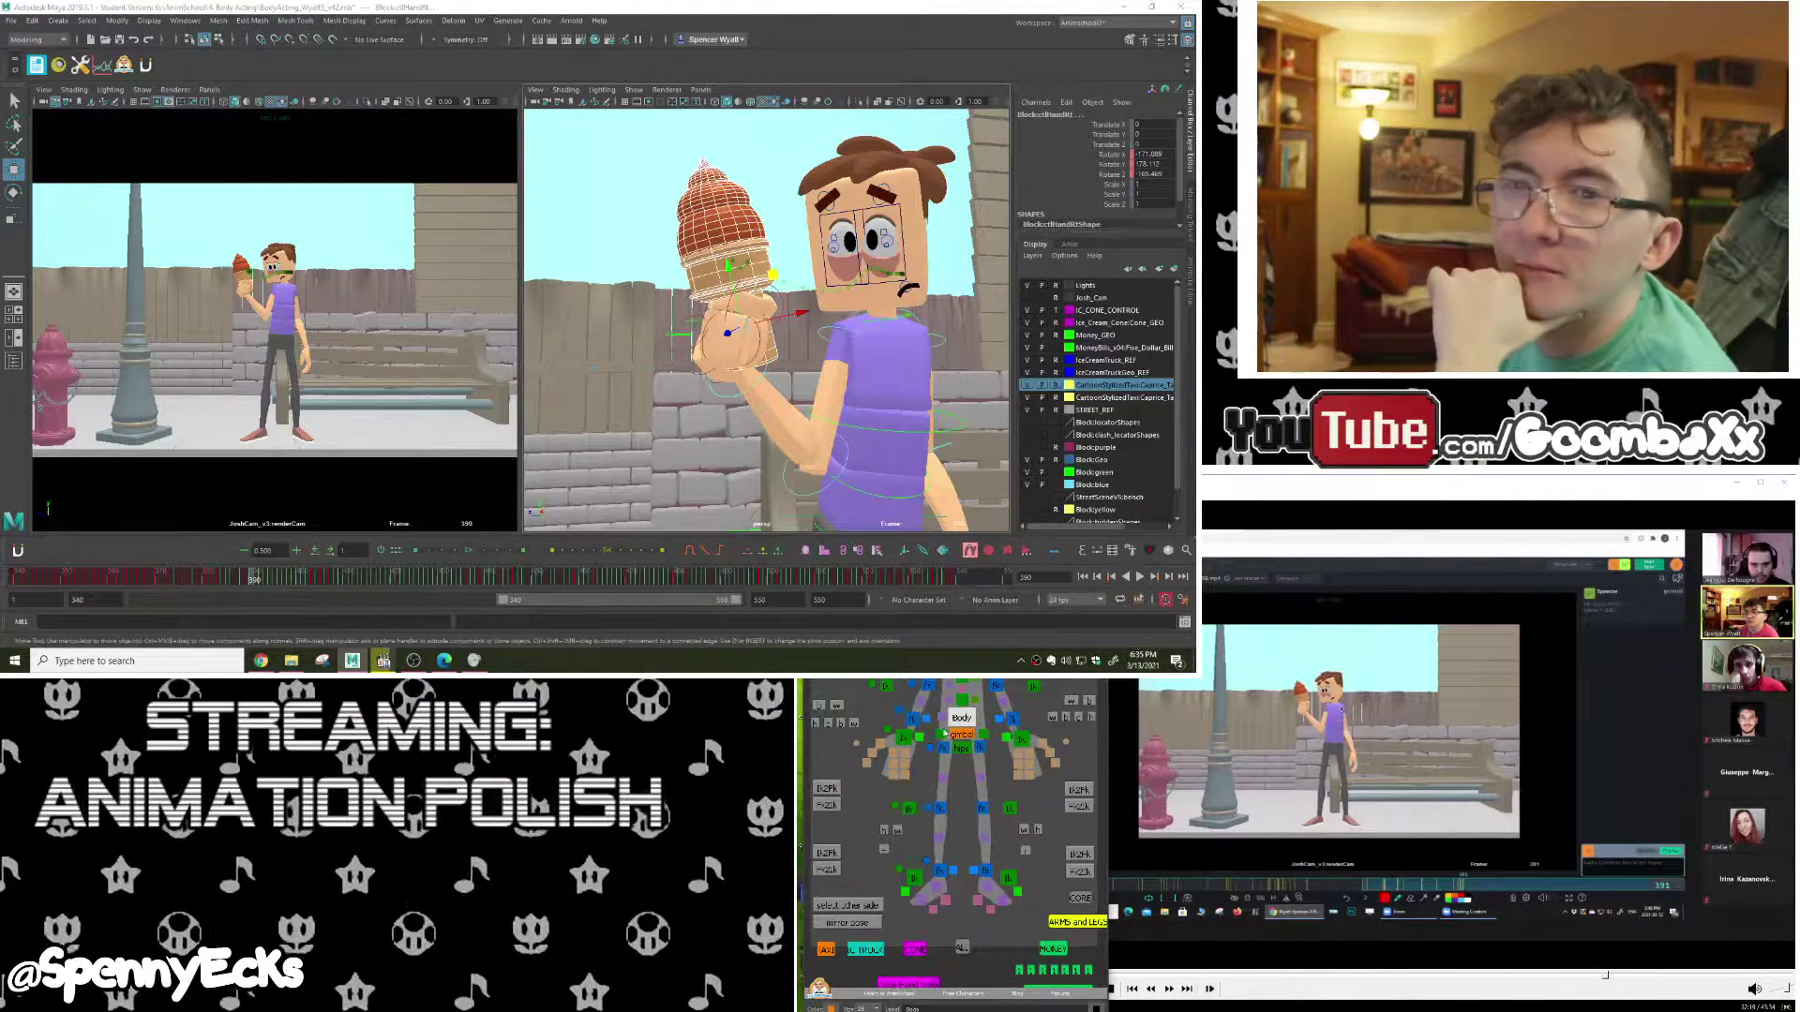
pyautogui.hotkey('alt', 'v')
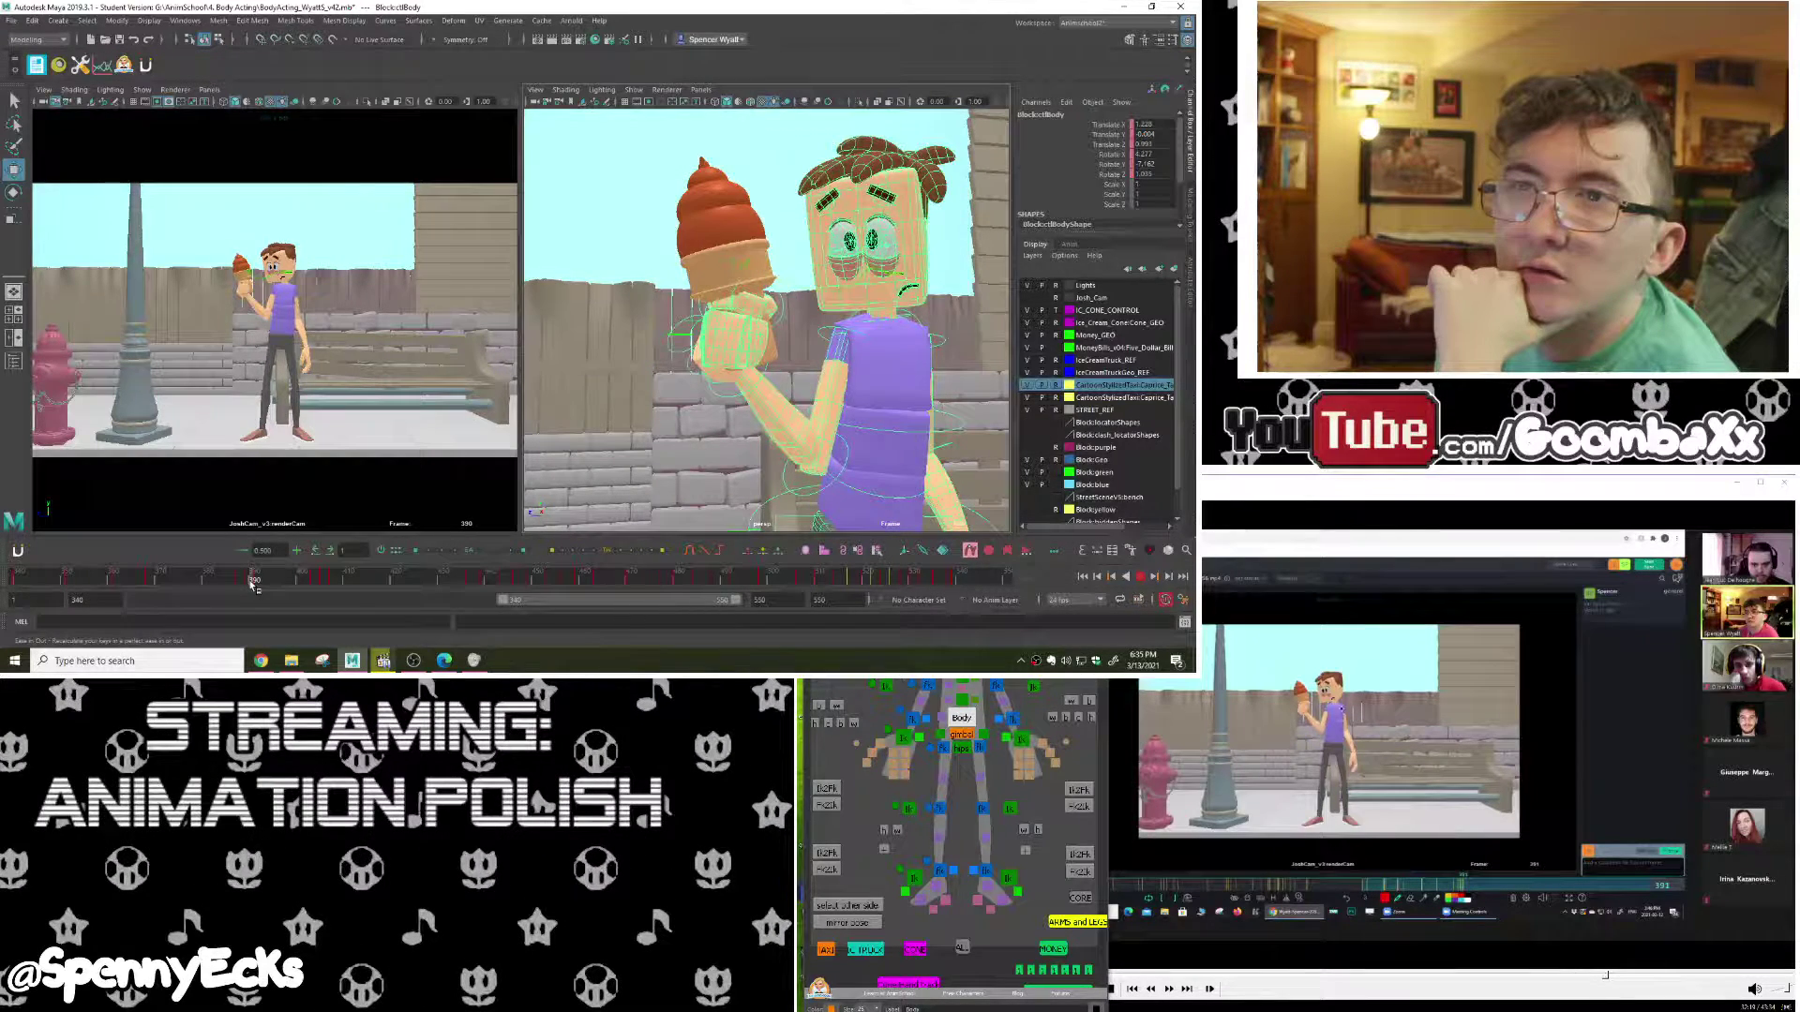
pyautogui.moveTo(250, 581)
pyautogui.mouseDown()
pyautogui.moveTo(229, 581)
pyautogui.moveTo(248, 584)
pyautogui.mouseUp()
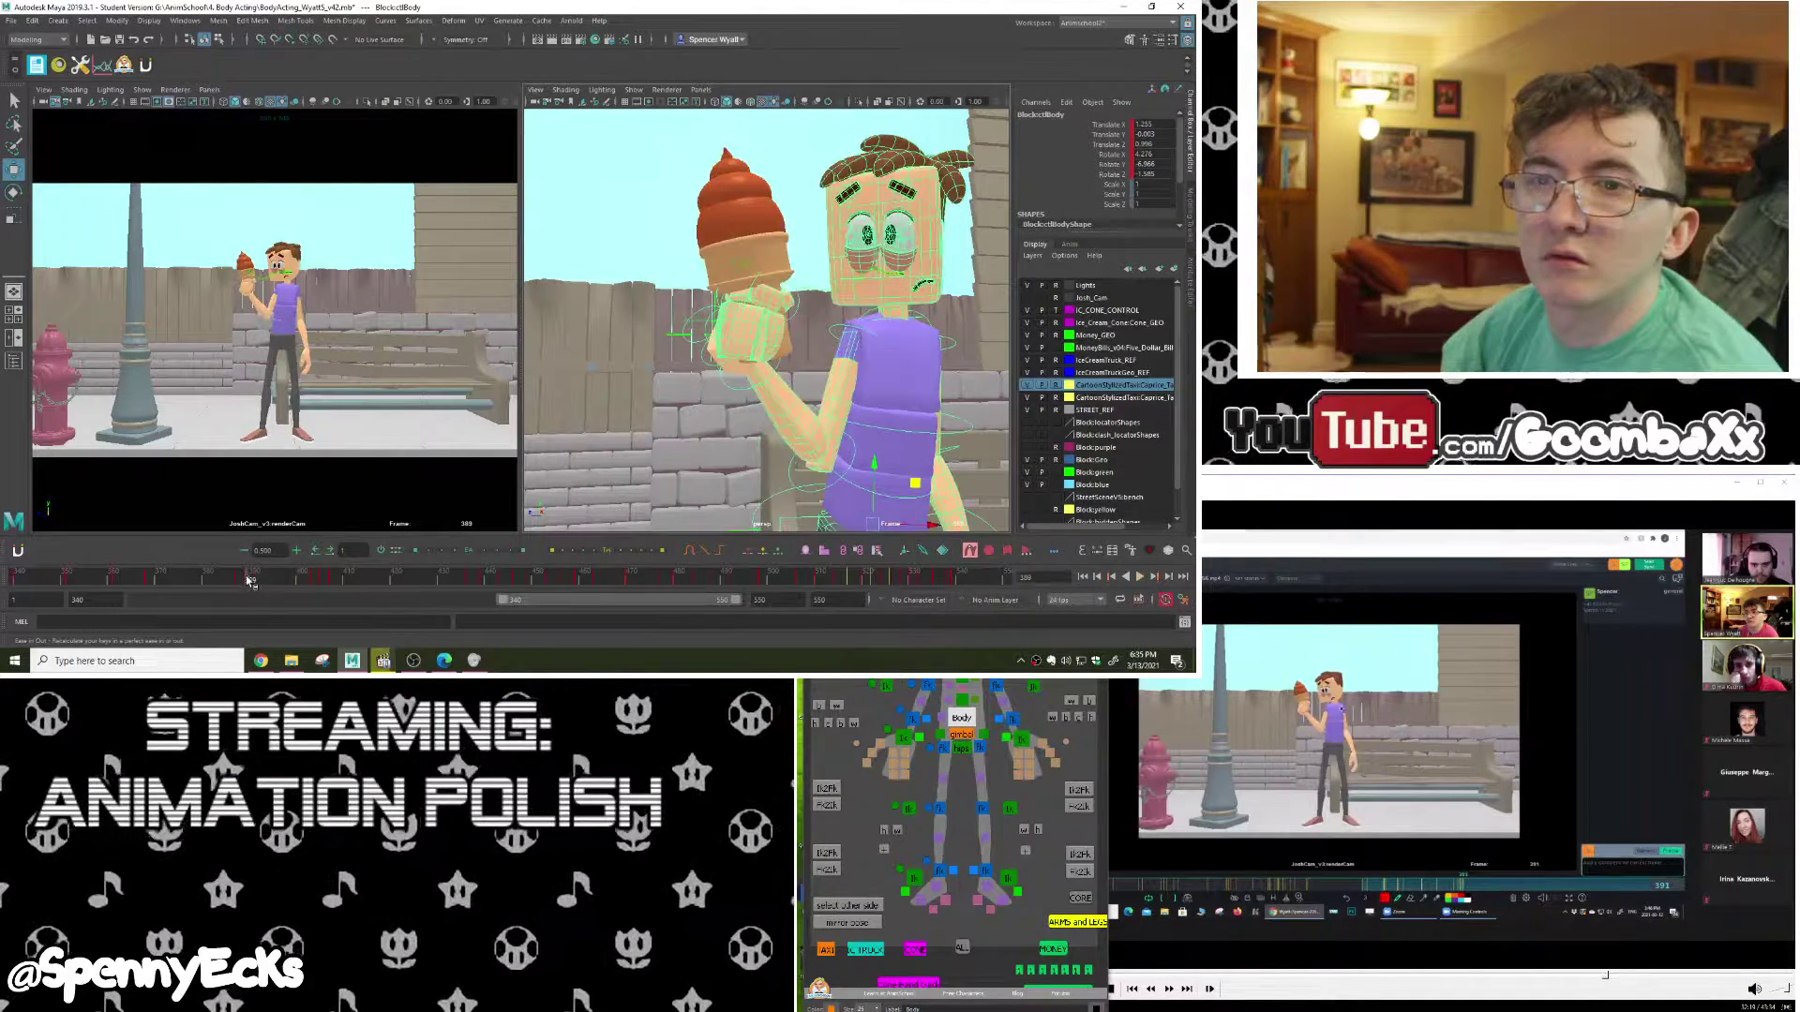
pyautogui.rightClick(250, 582)
pyautogui.click(284, 406)
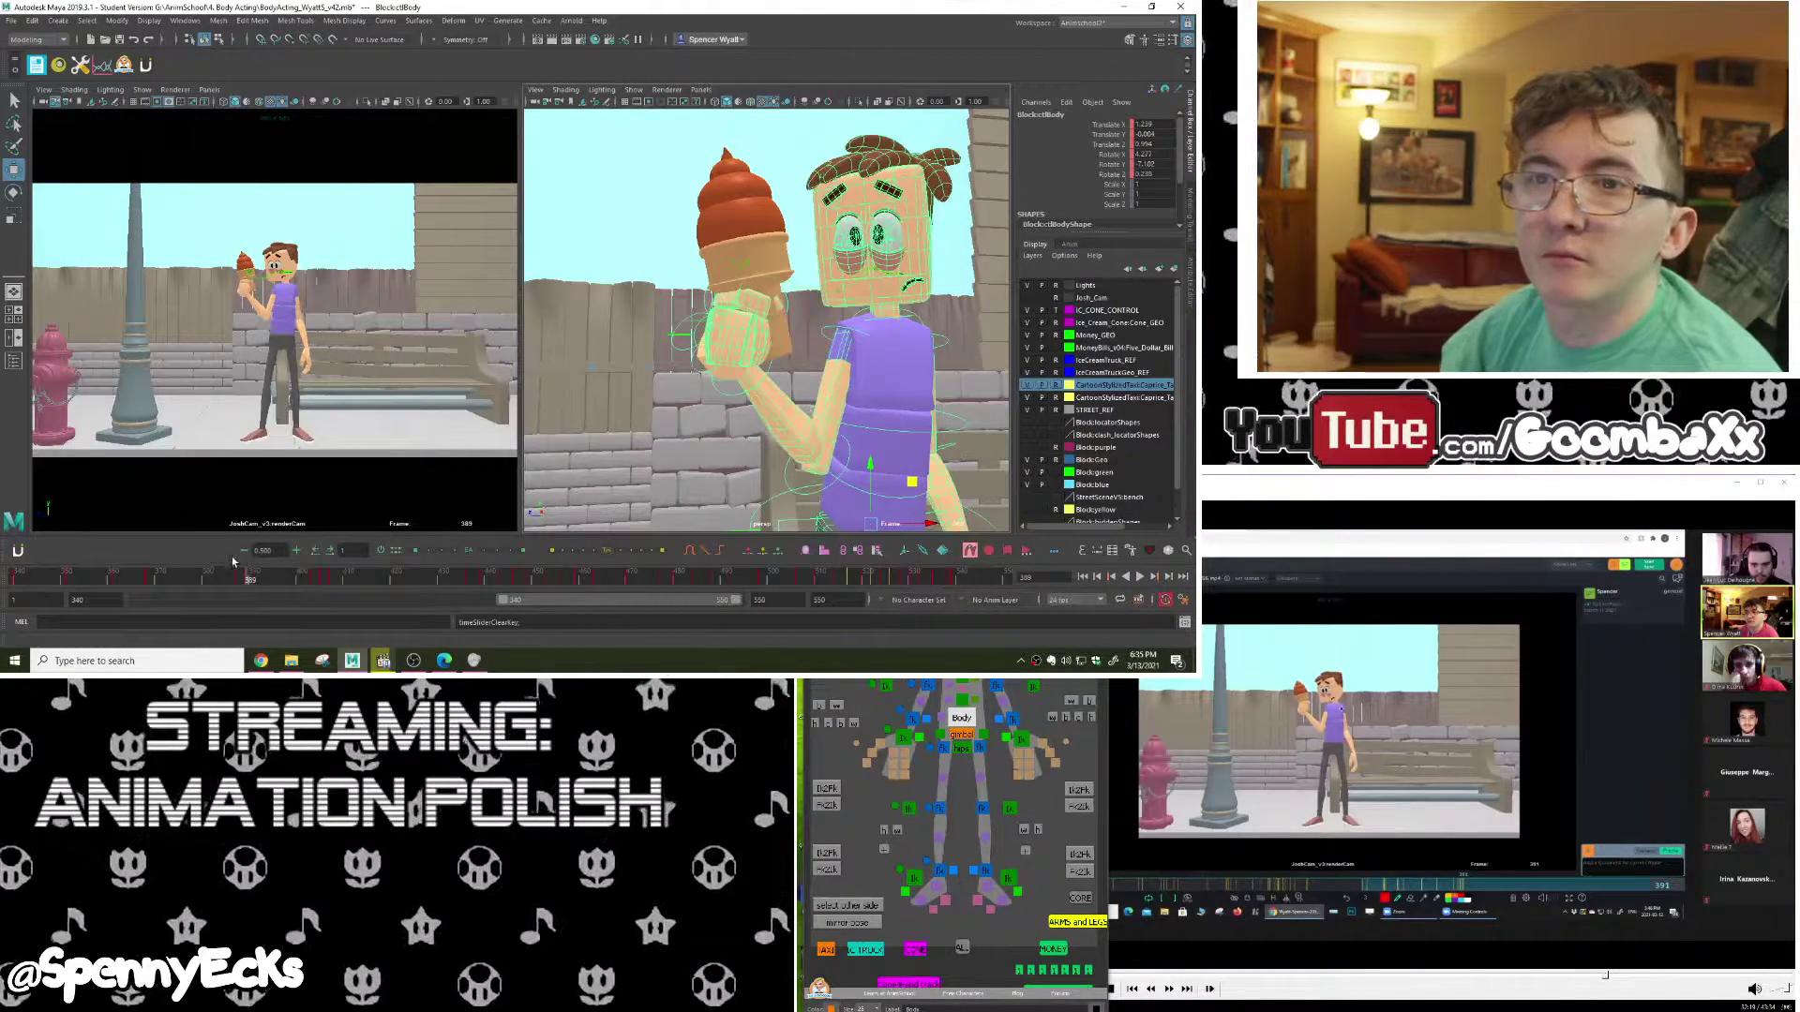
# Step: Scrub around the deleted body key and play the shot through to the exit to review the body's motion
pyautogui.click(246, 583)
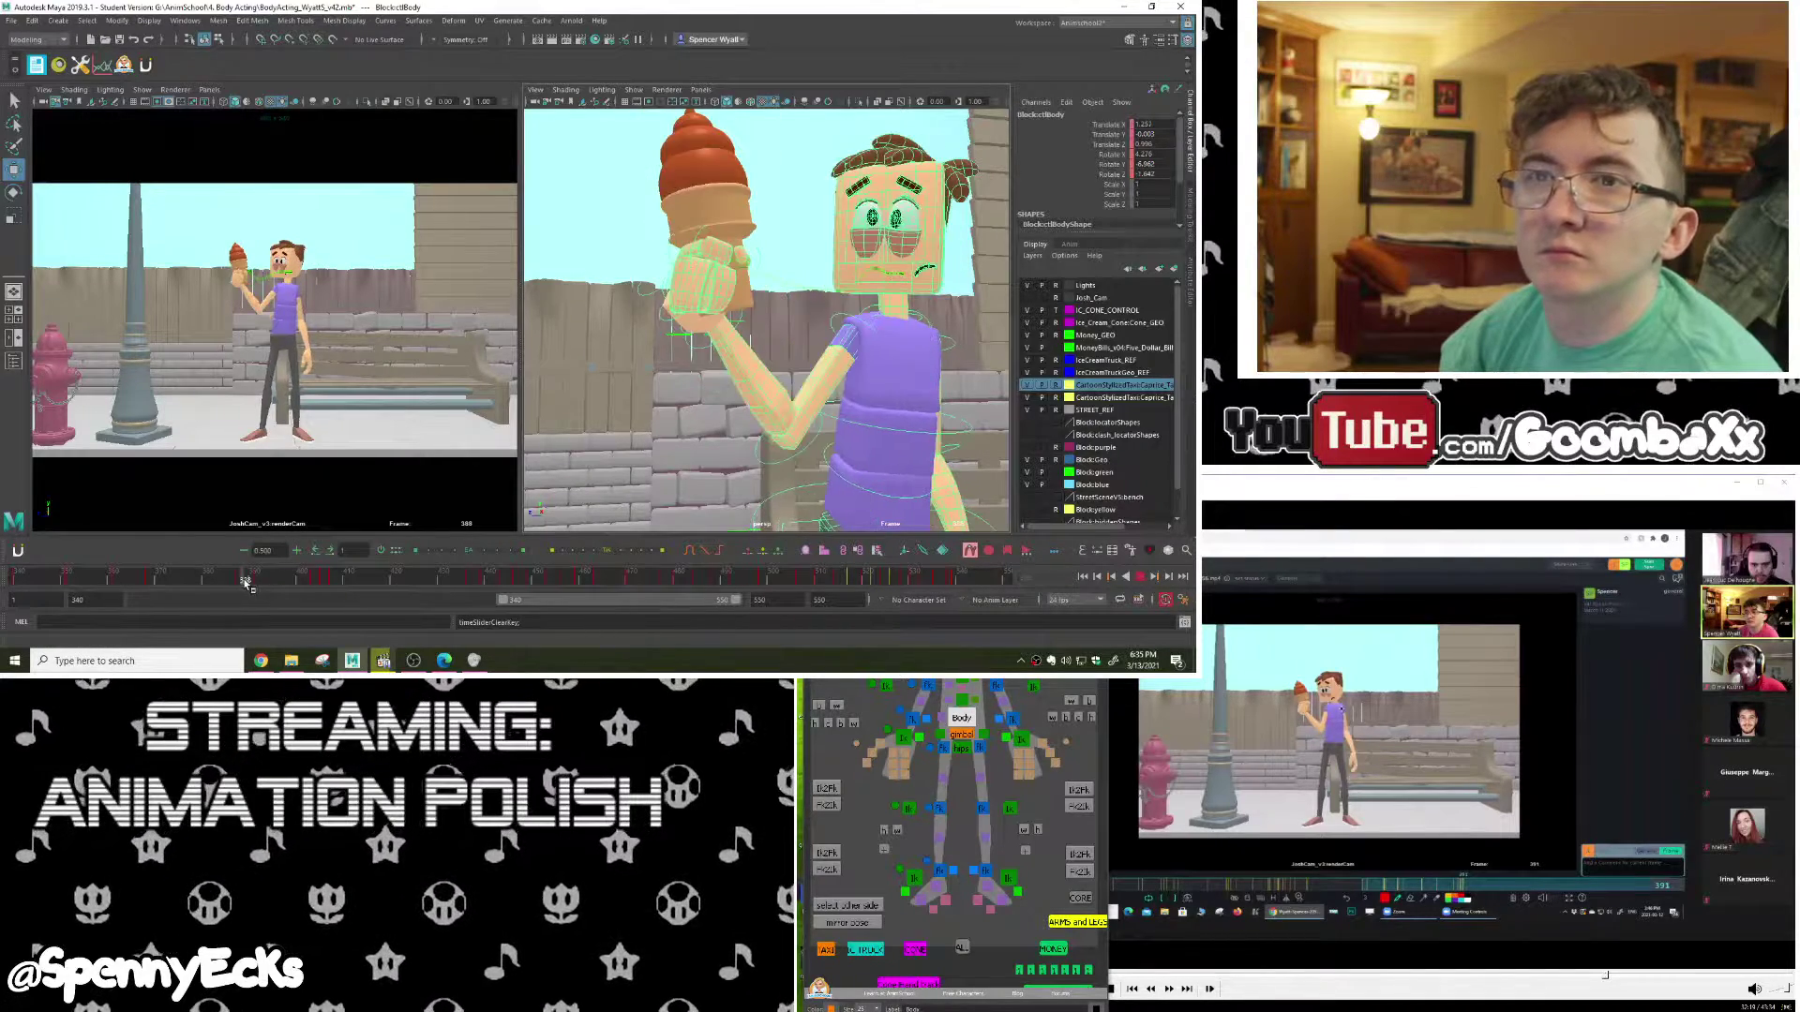
pyautogui.moveTo(247, 583); pyautogui.dragTo(260, 583)
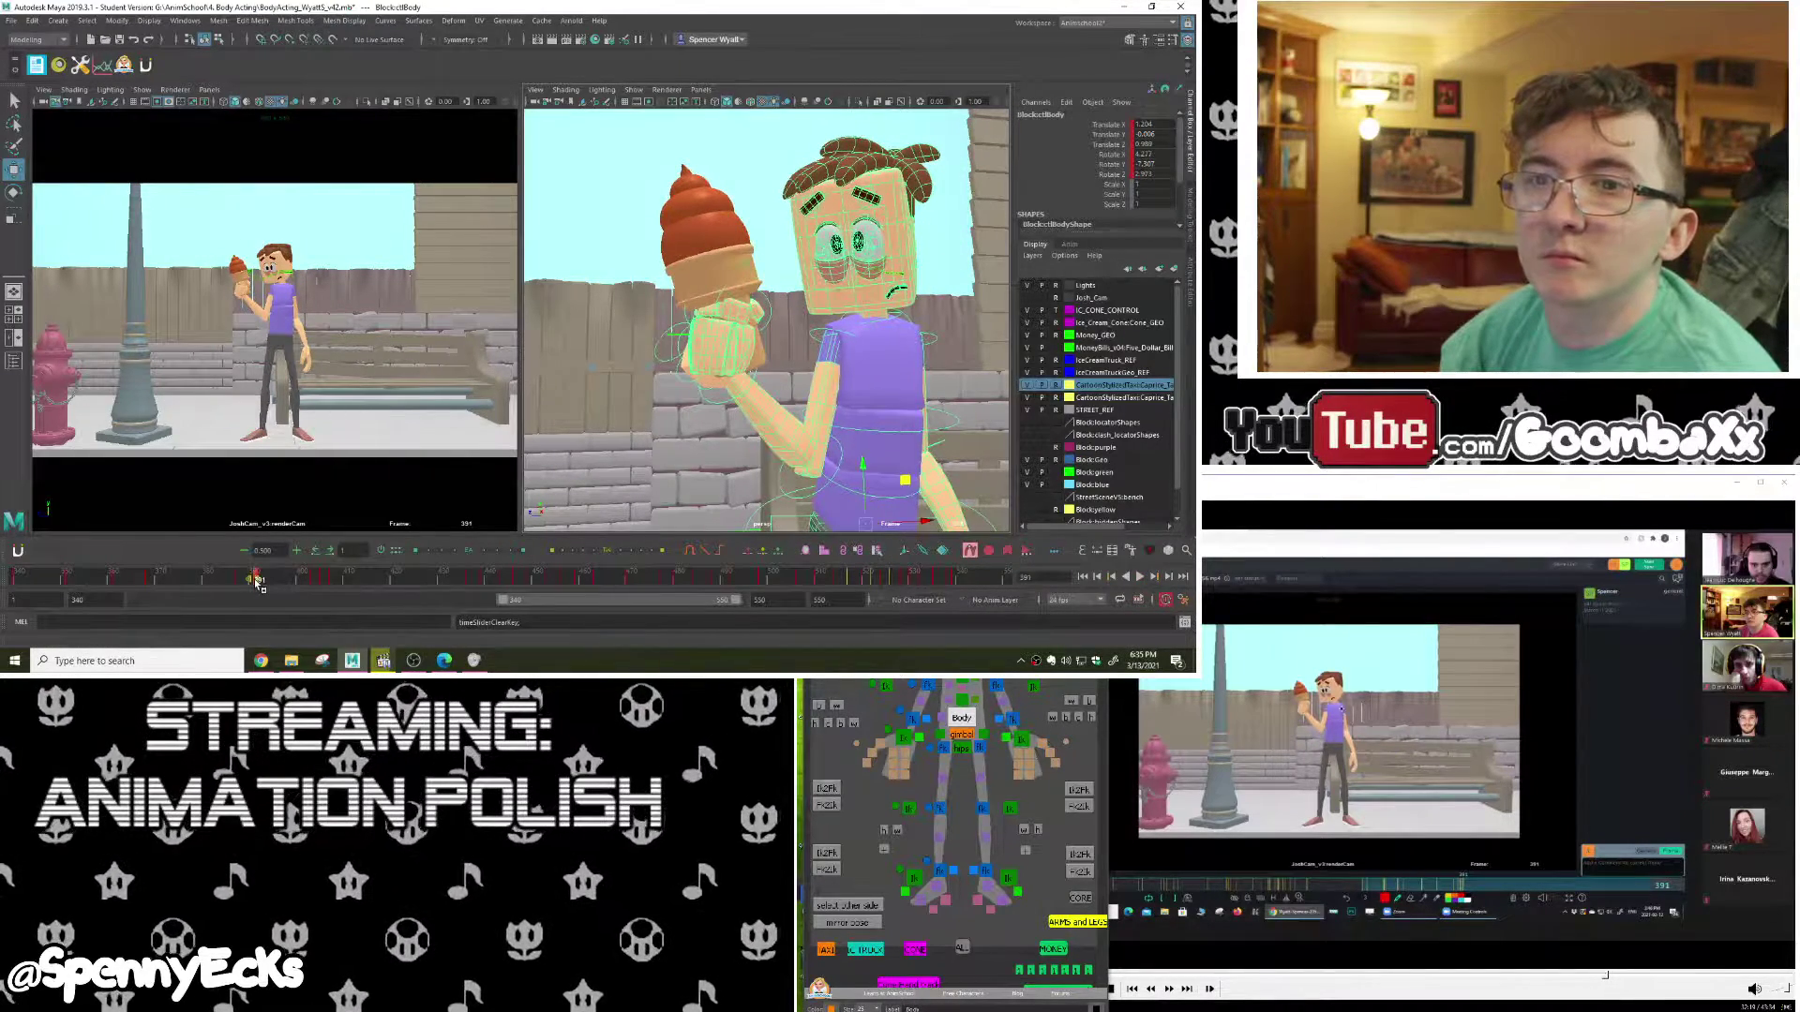
pyautogui.moveTo(305, 583); pyautogui.dragTo(218, 587)
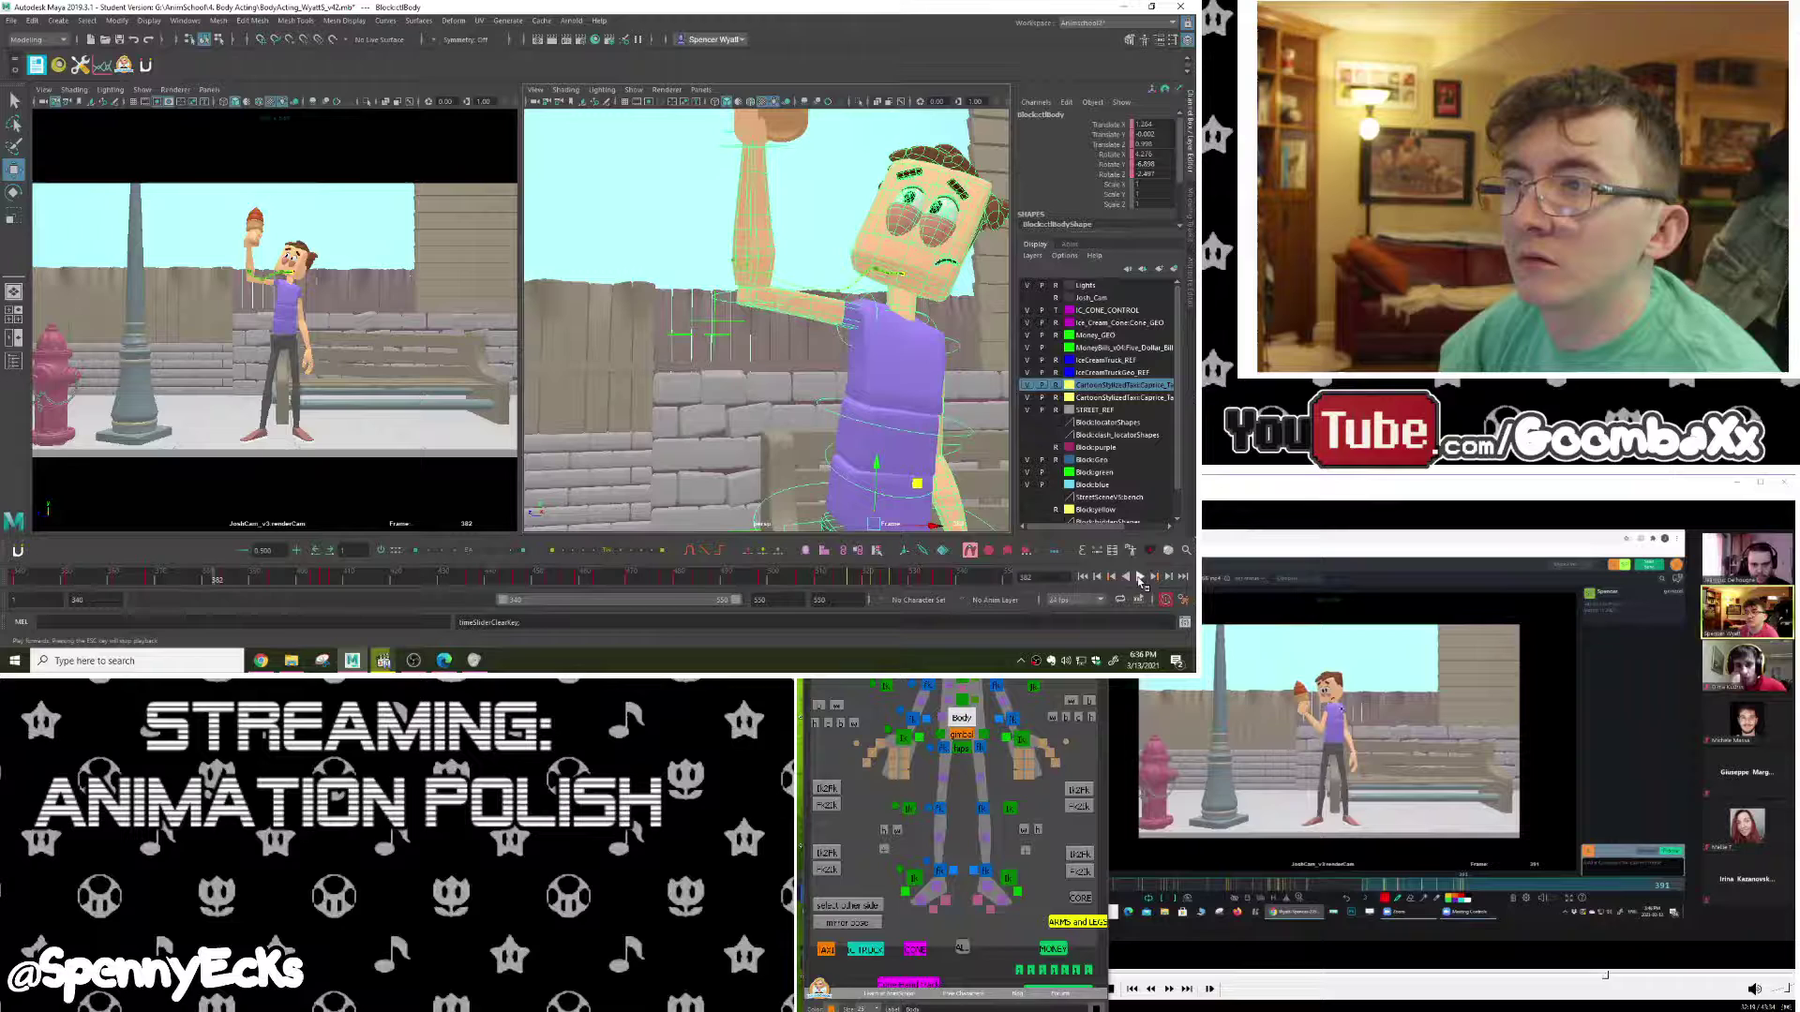
pyautogui.click(1140, 577)
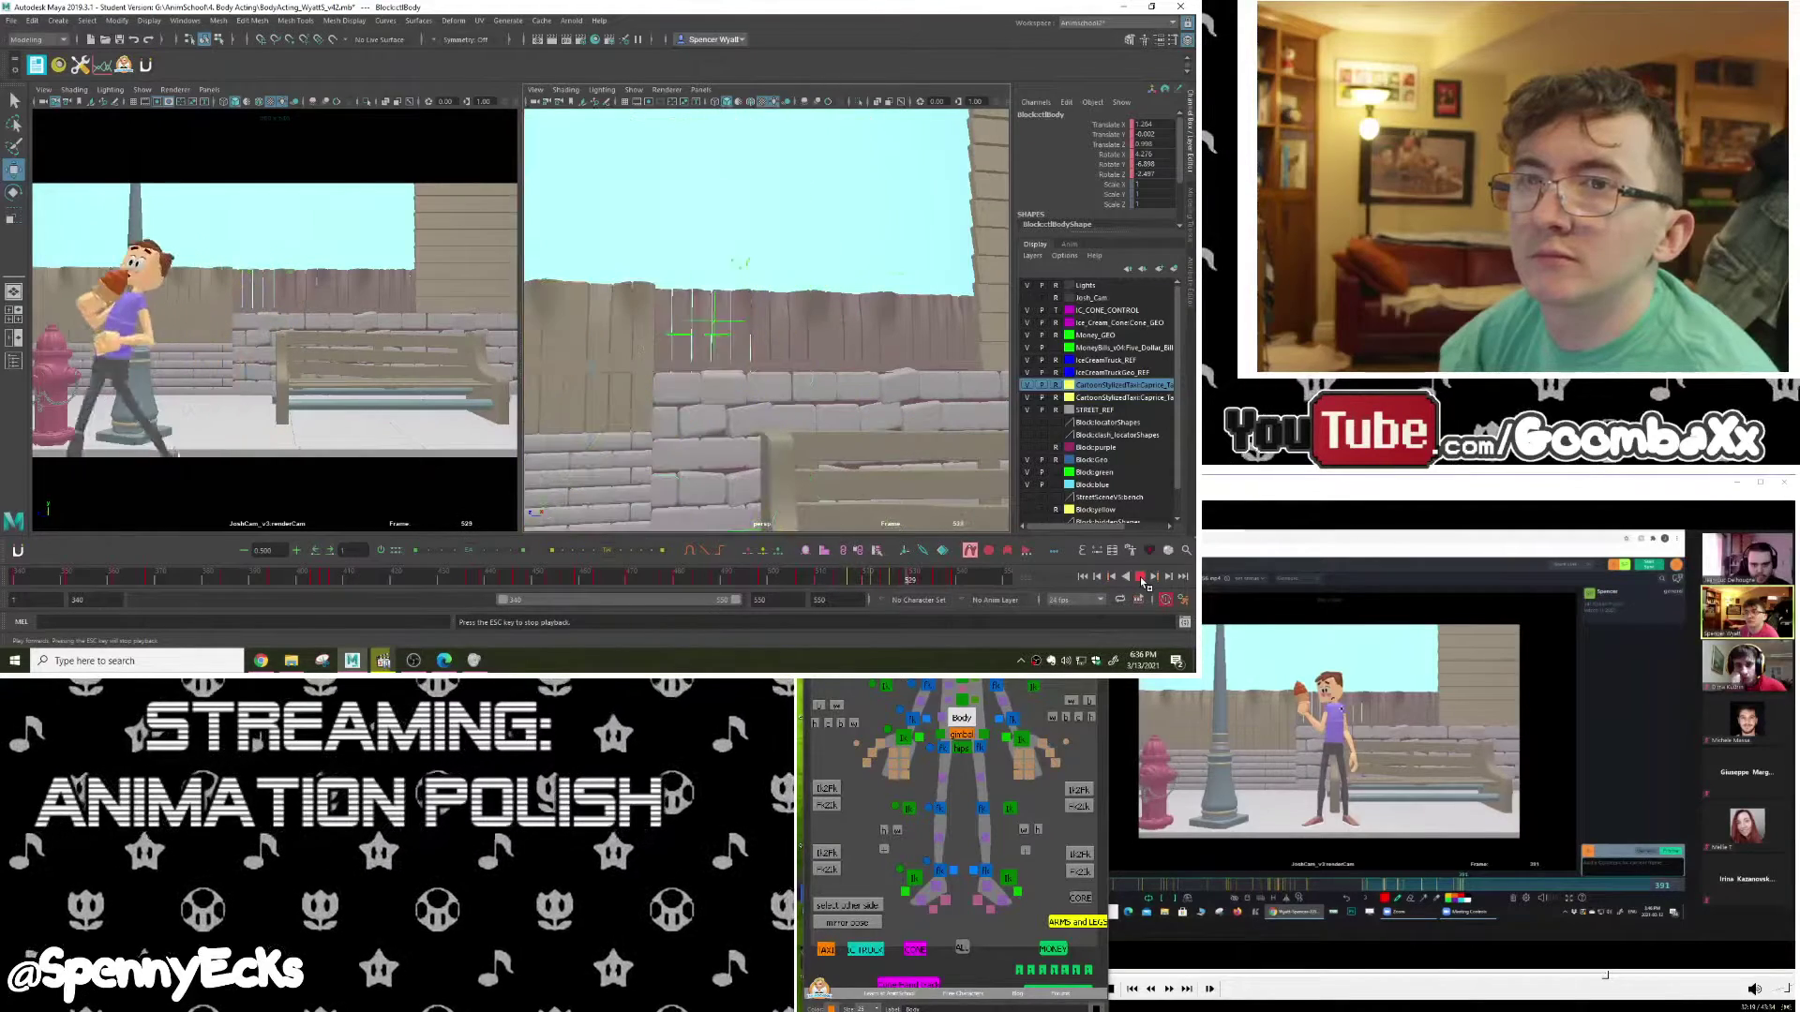
pyautogui.press('Escape')
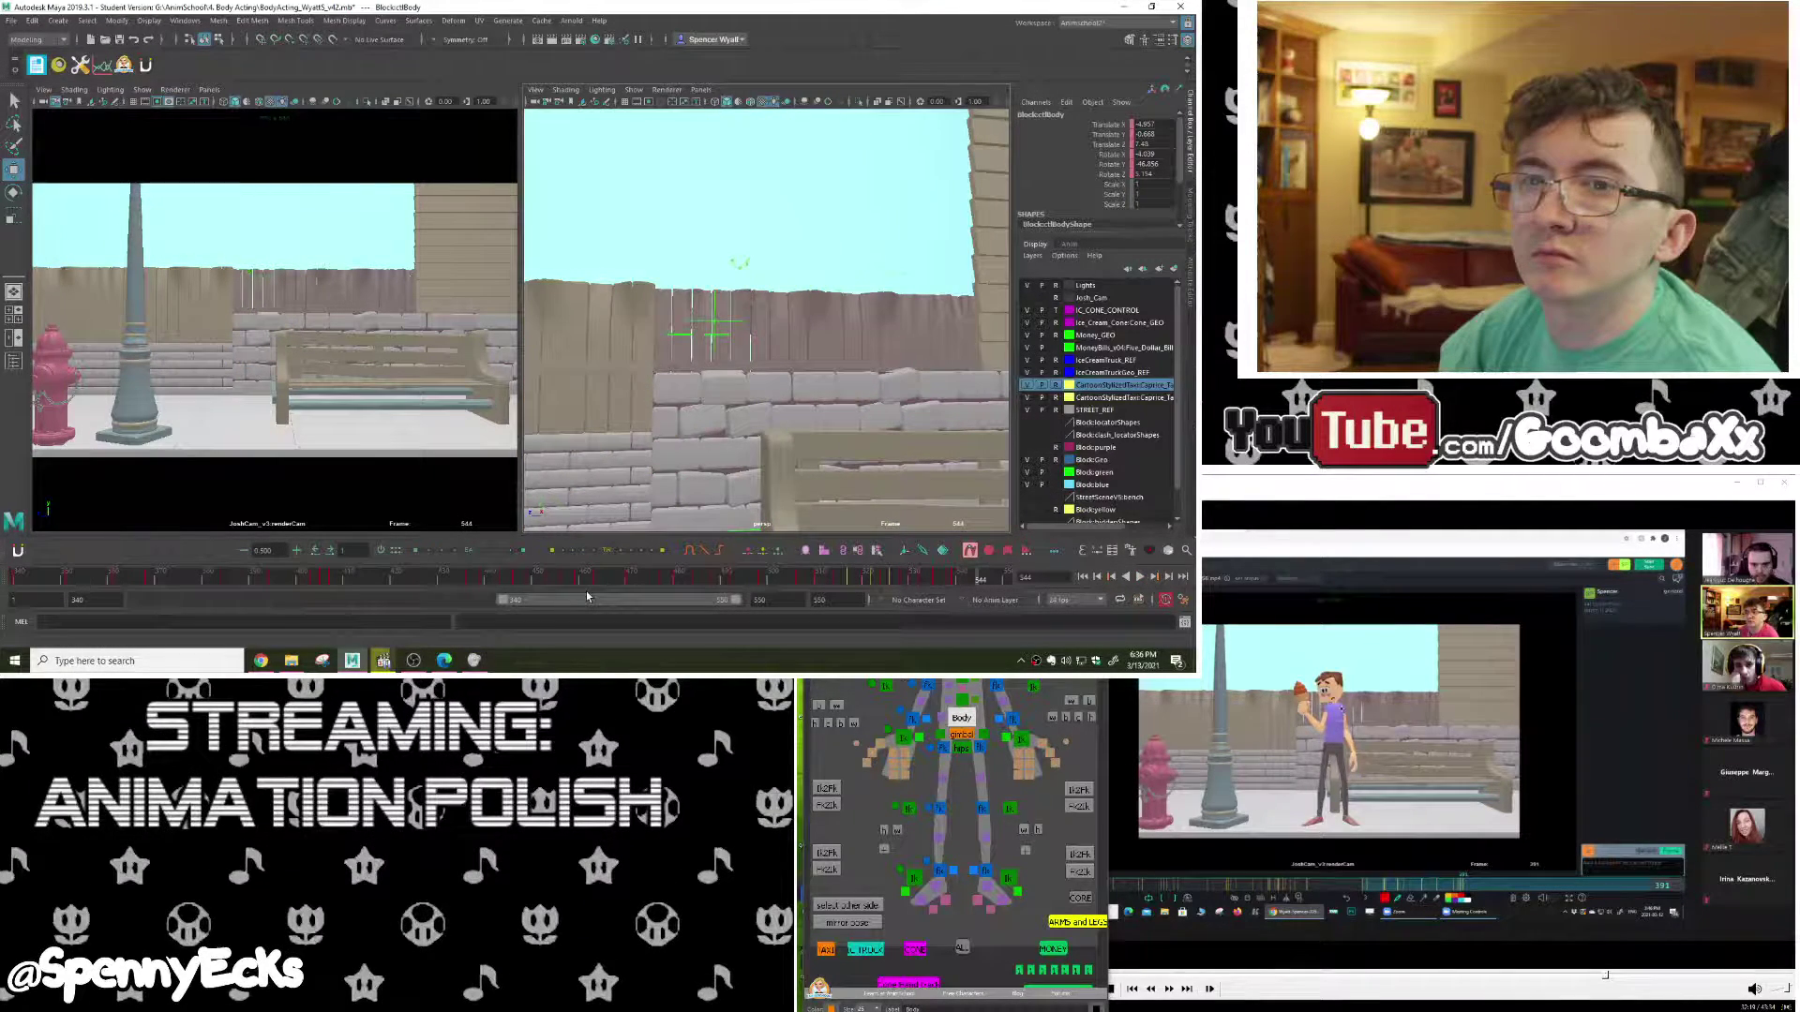
pyautogui.moveTo(328, 582); pyautogui.dragTo(470, 594)
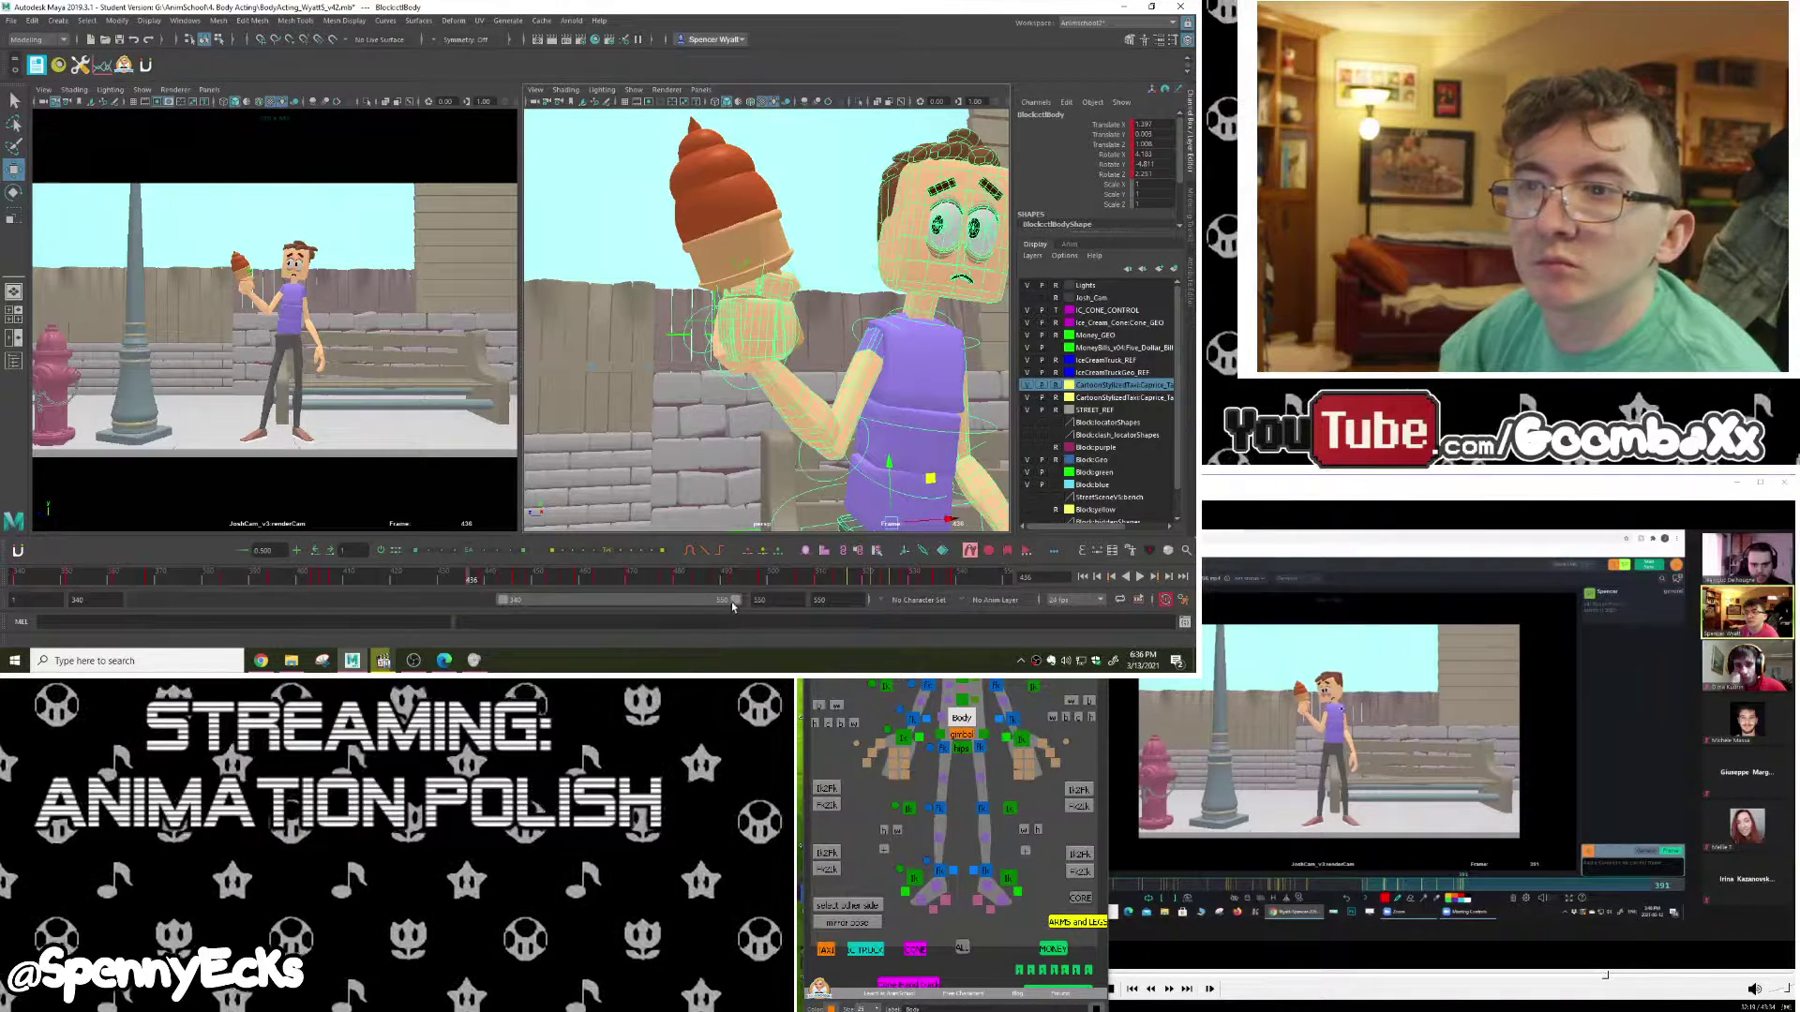
# Step: Shorten the playback range to 340–440 and play back the body's motion
pyautogui.moveTo(728, 601); pyautogui.dragTo(604, 608)
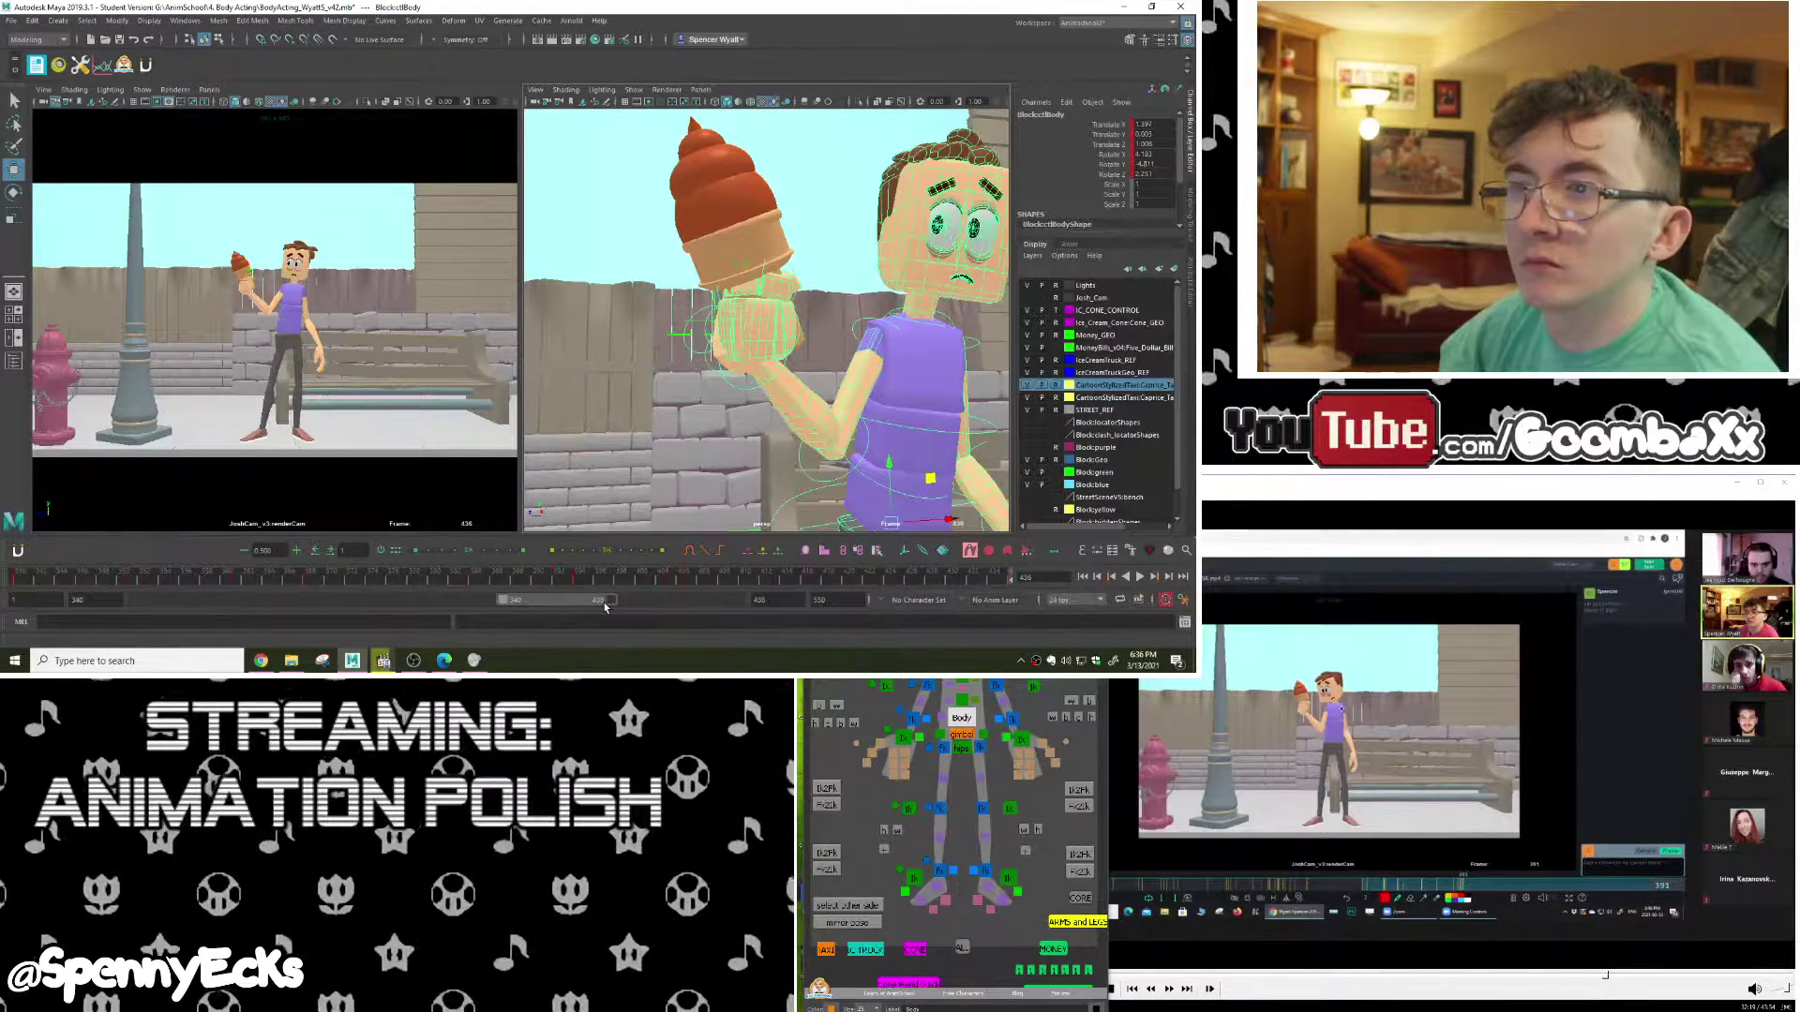
pyautogui.hotkey('alt', 'v')
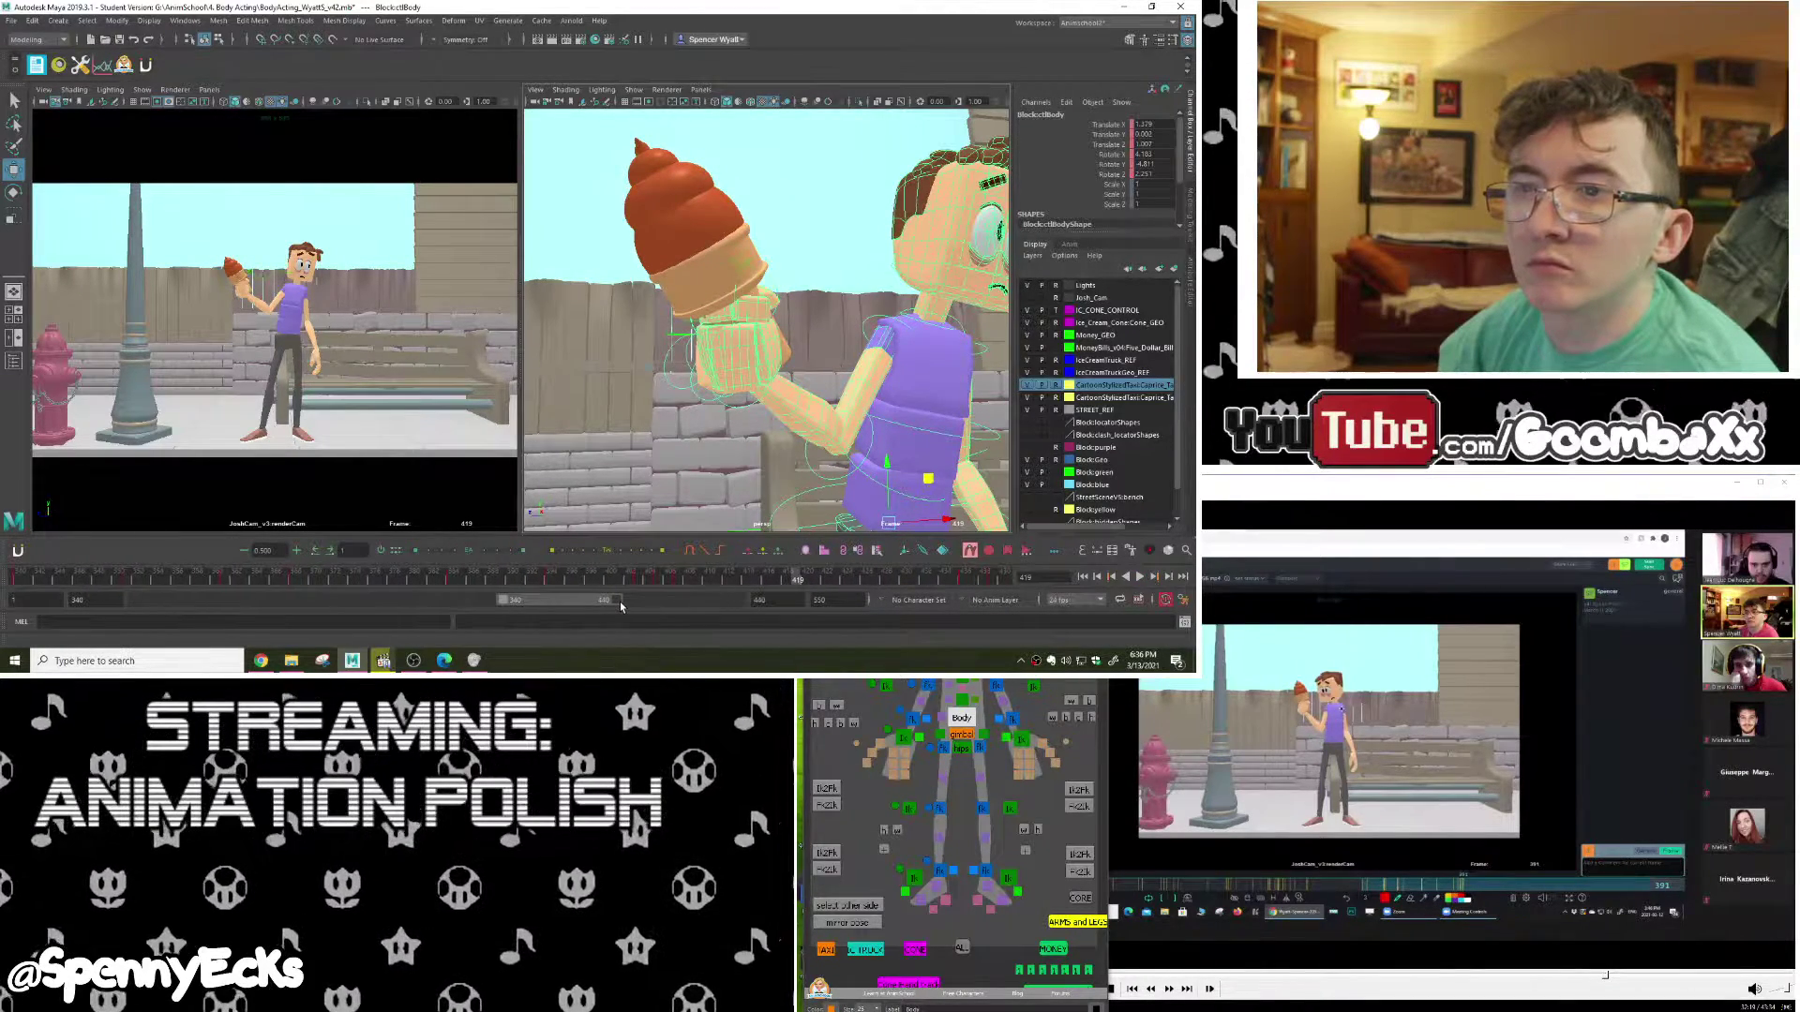
pyautogui.moveTo(682, 587); pyautogui.dragTo(17, 585)
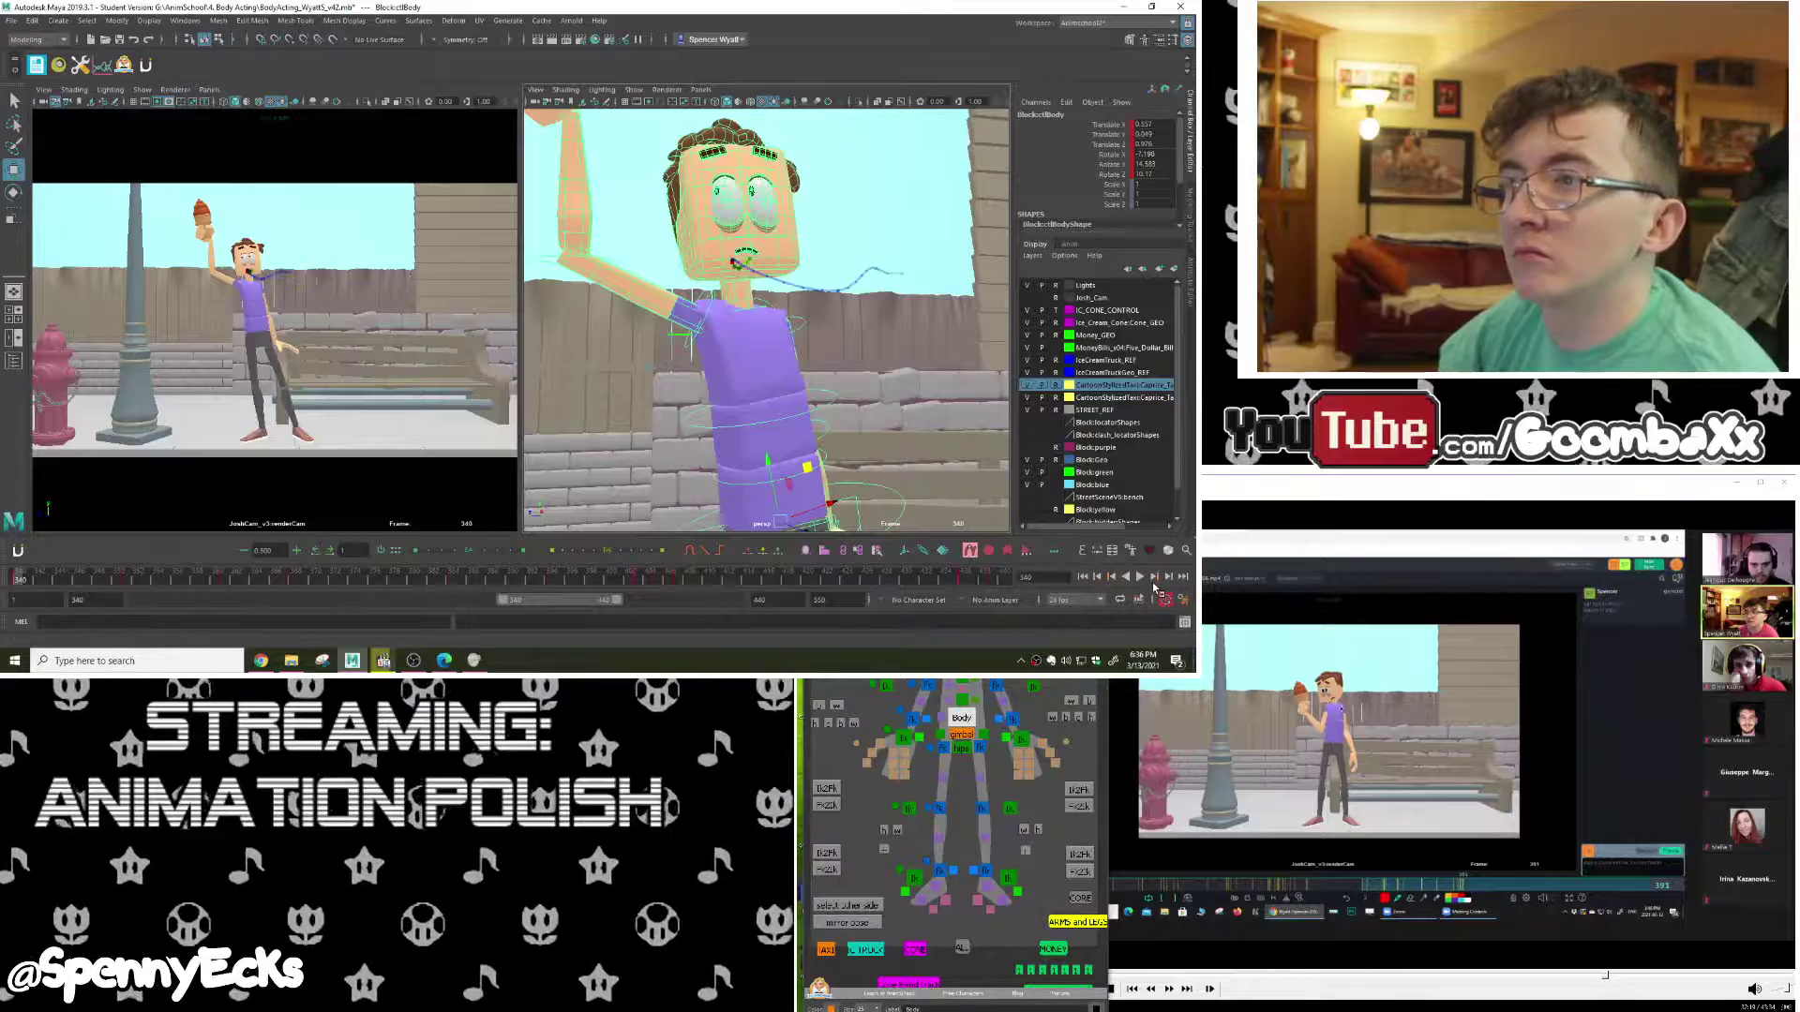
pyautogui.click(1141, 578)
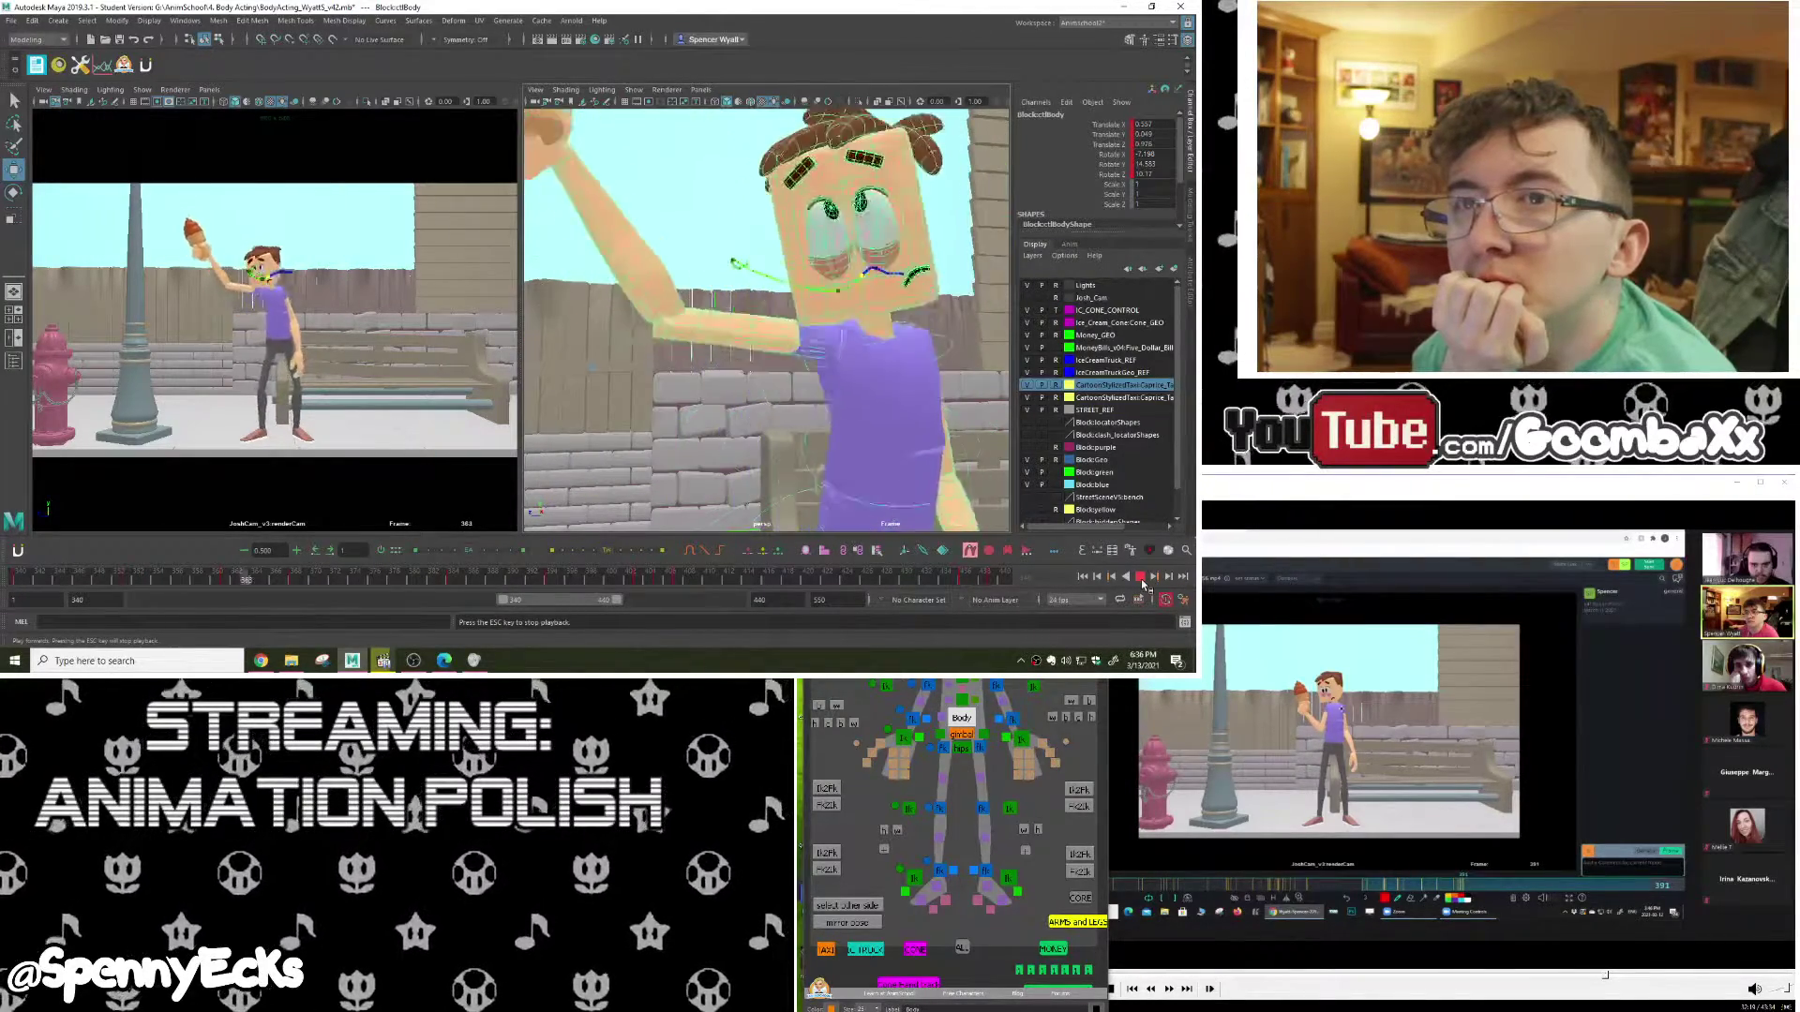
pyautogui.click(1140, 577)
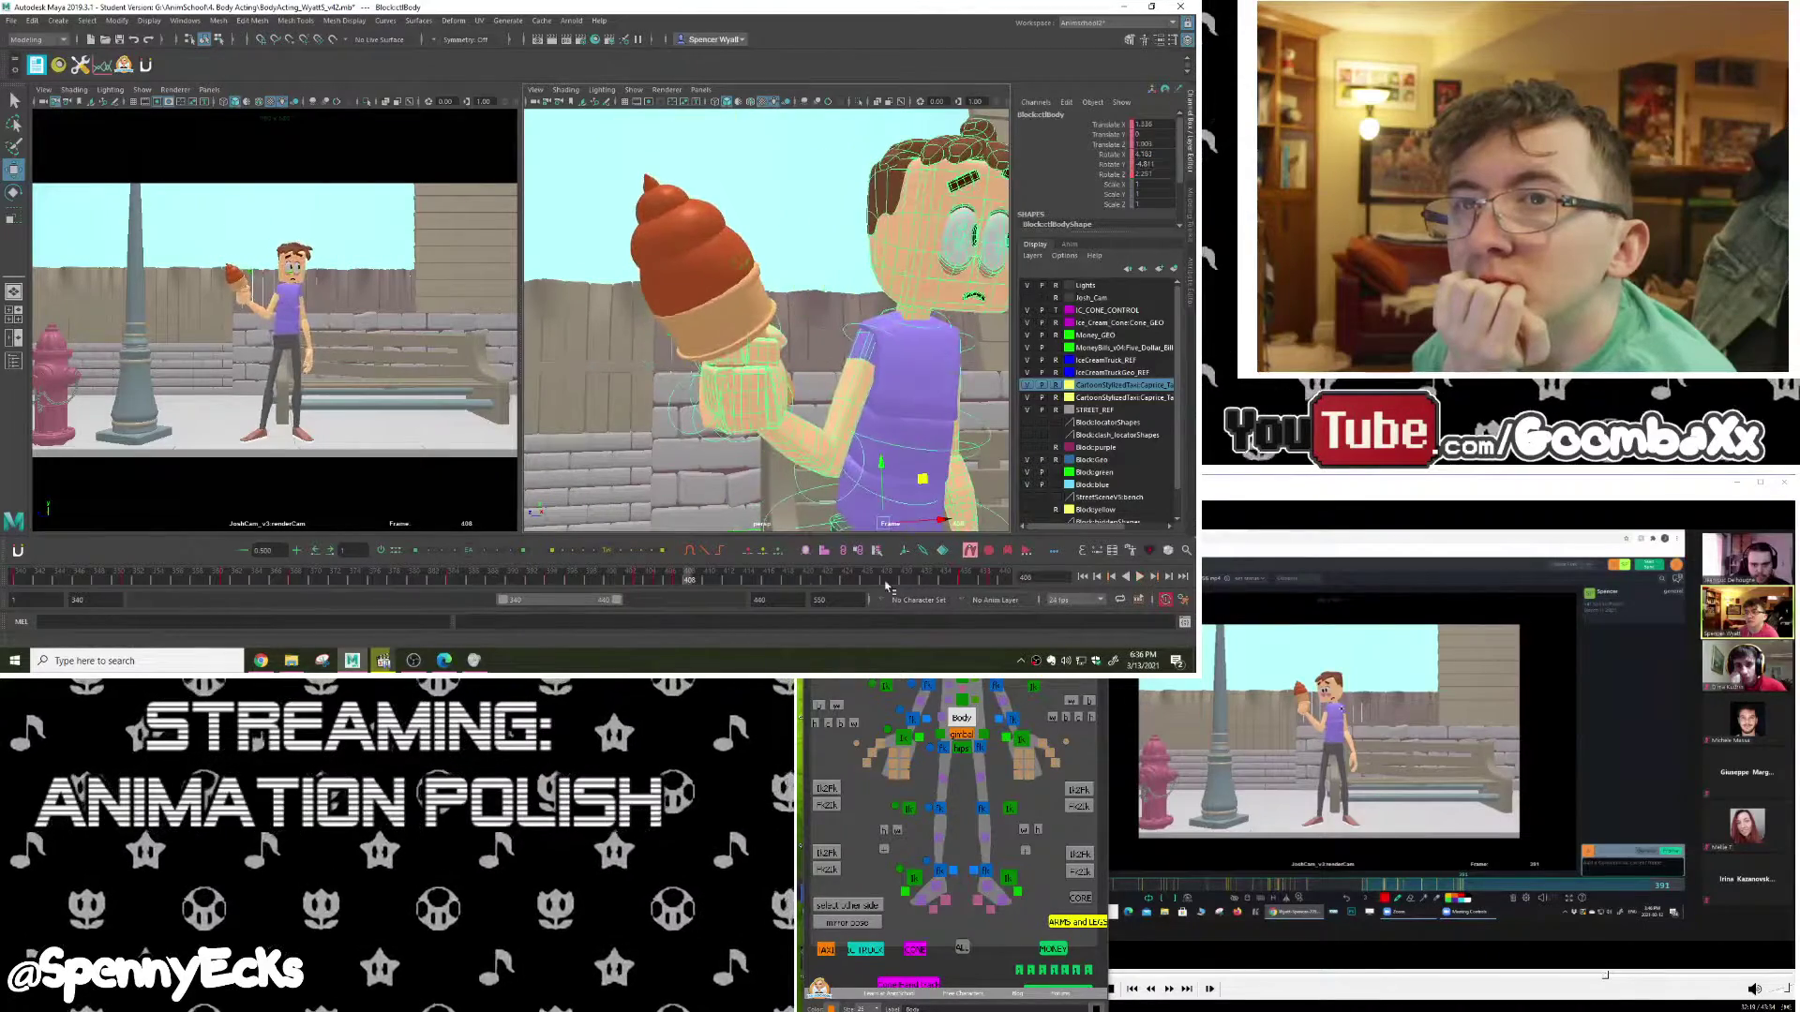
# Step: Inspect the body's motion trail at the hips and lower the body at frame 394 to give its arc a rounded dip
pyautogui.moveTo(674, 585); pyautogui.dragTo(610, 586)
pyautogui.scroll(-3, 785, 380)
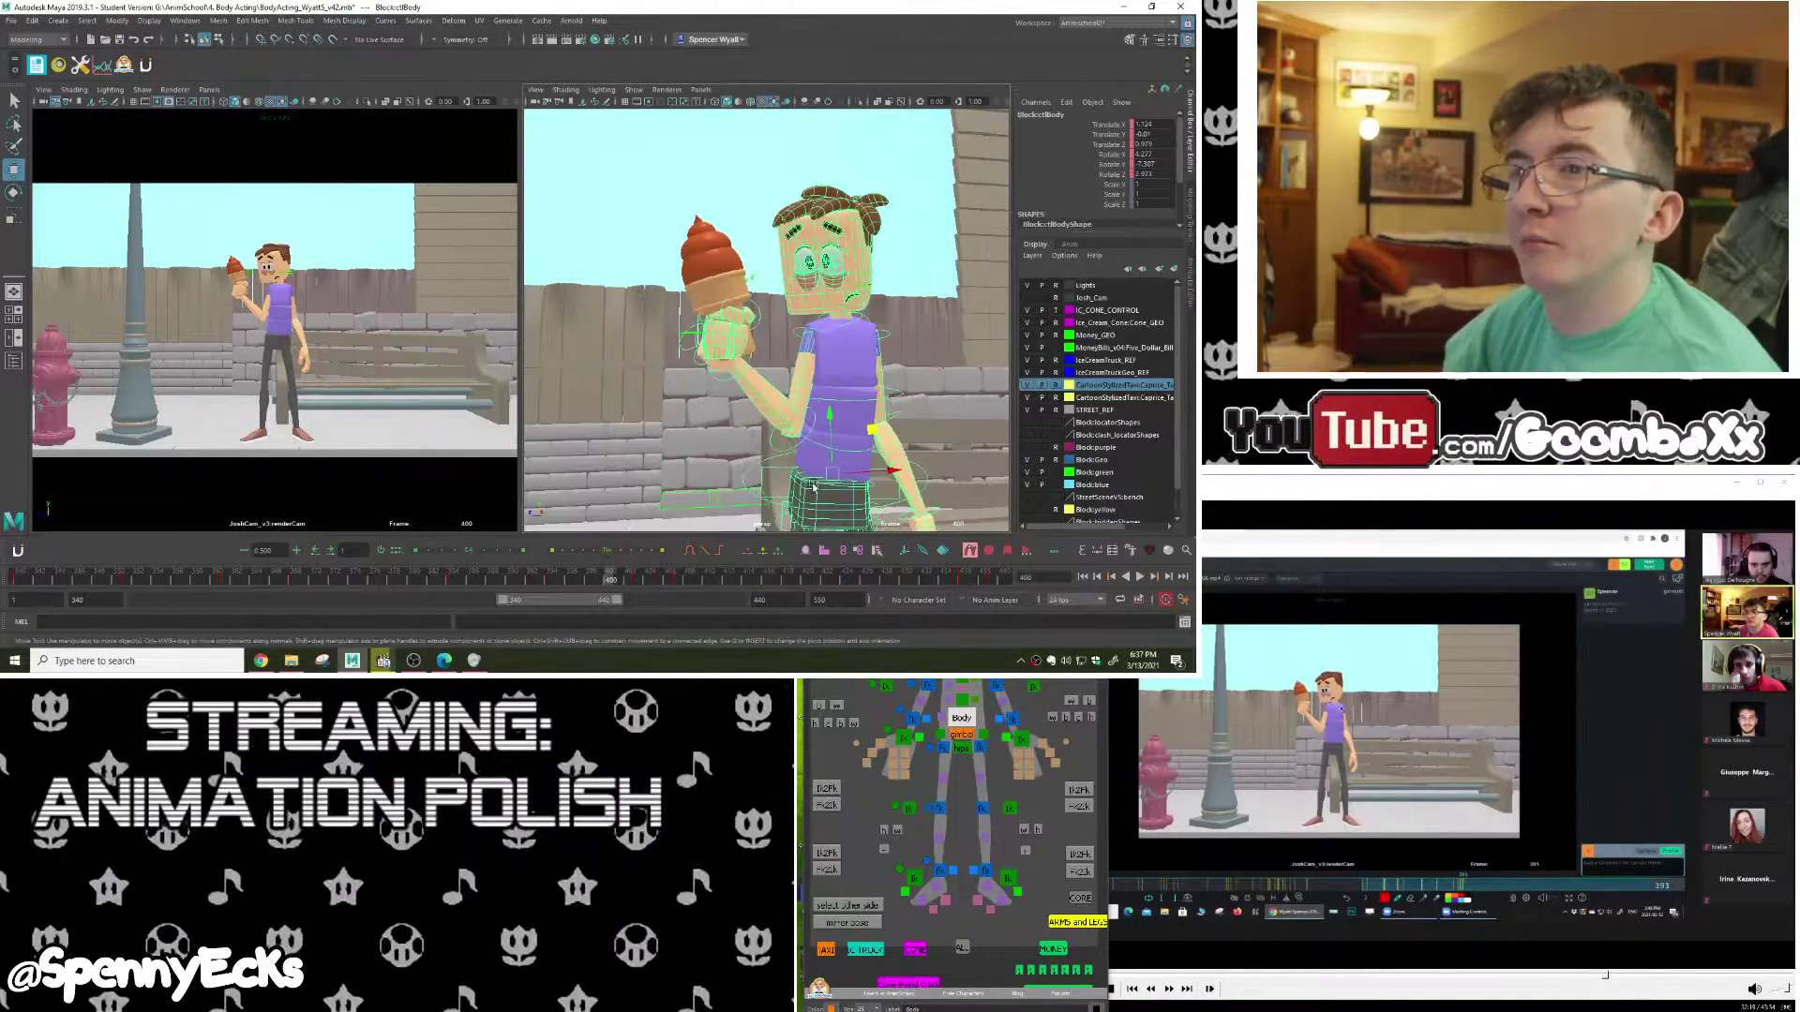
pyautogui.scroll(3, 785, 380)
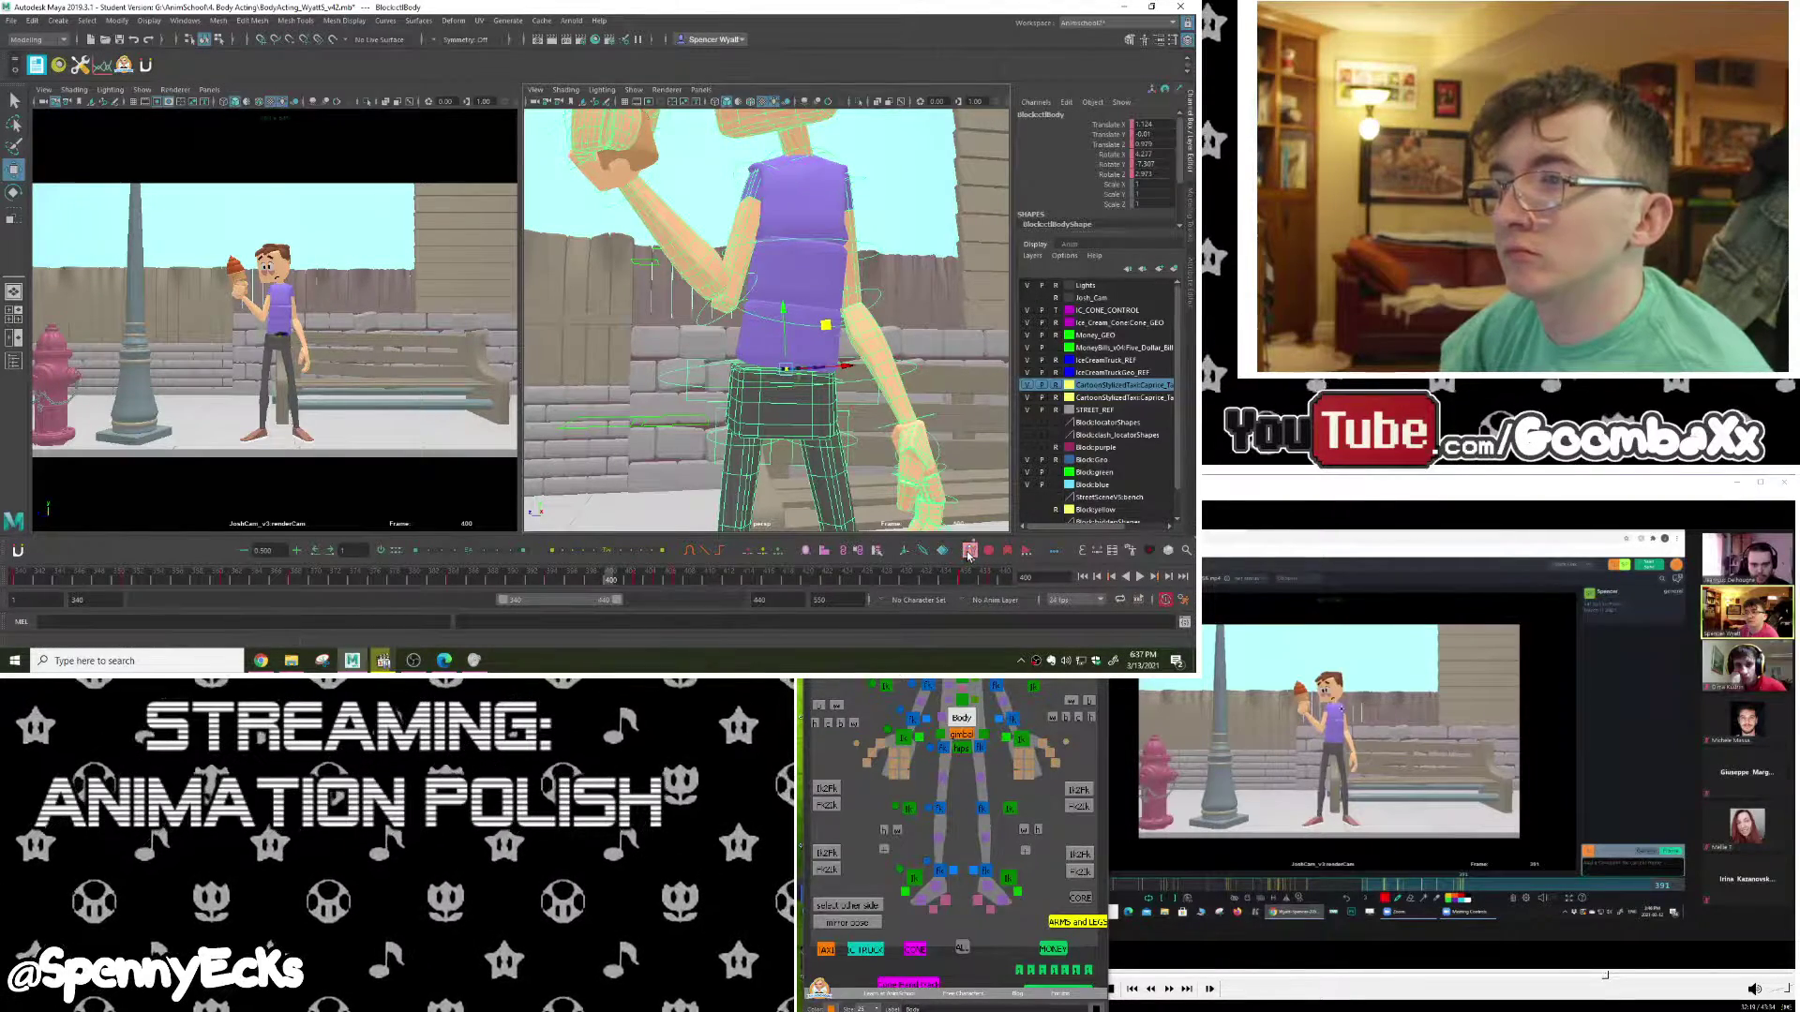
pyautogui.scroll(5, 926, 401)
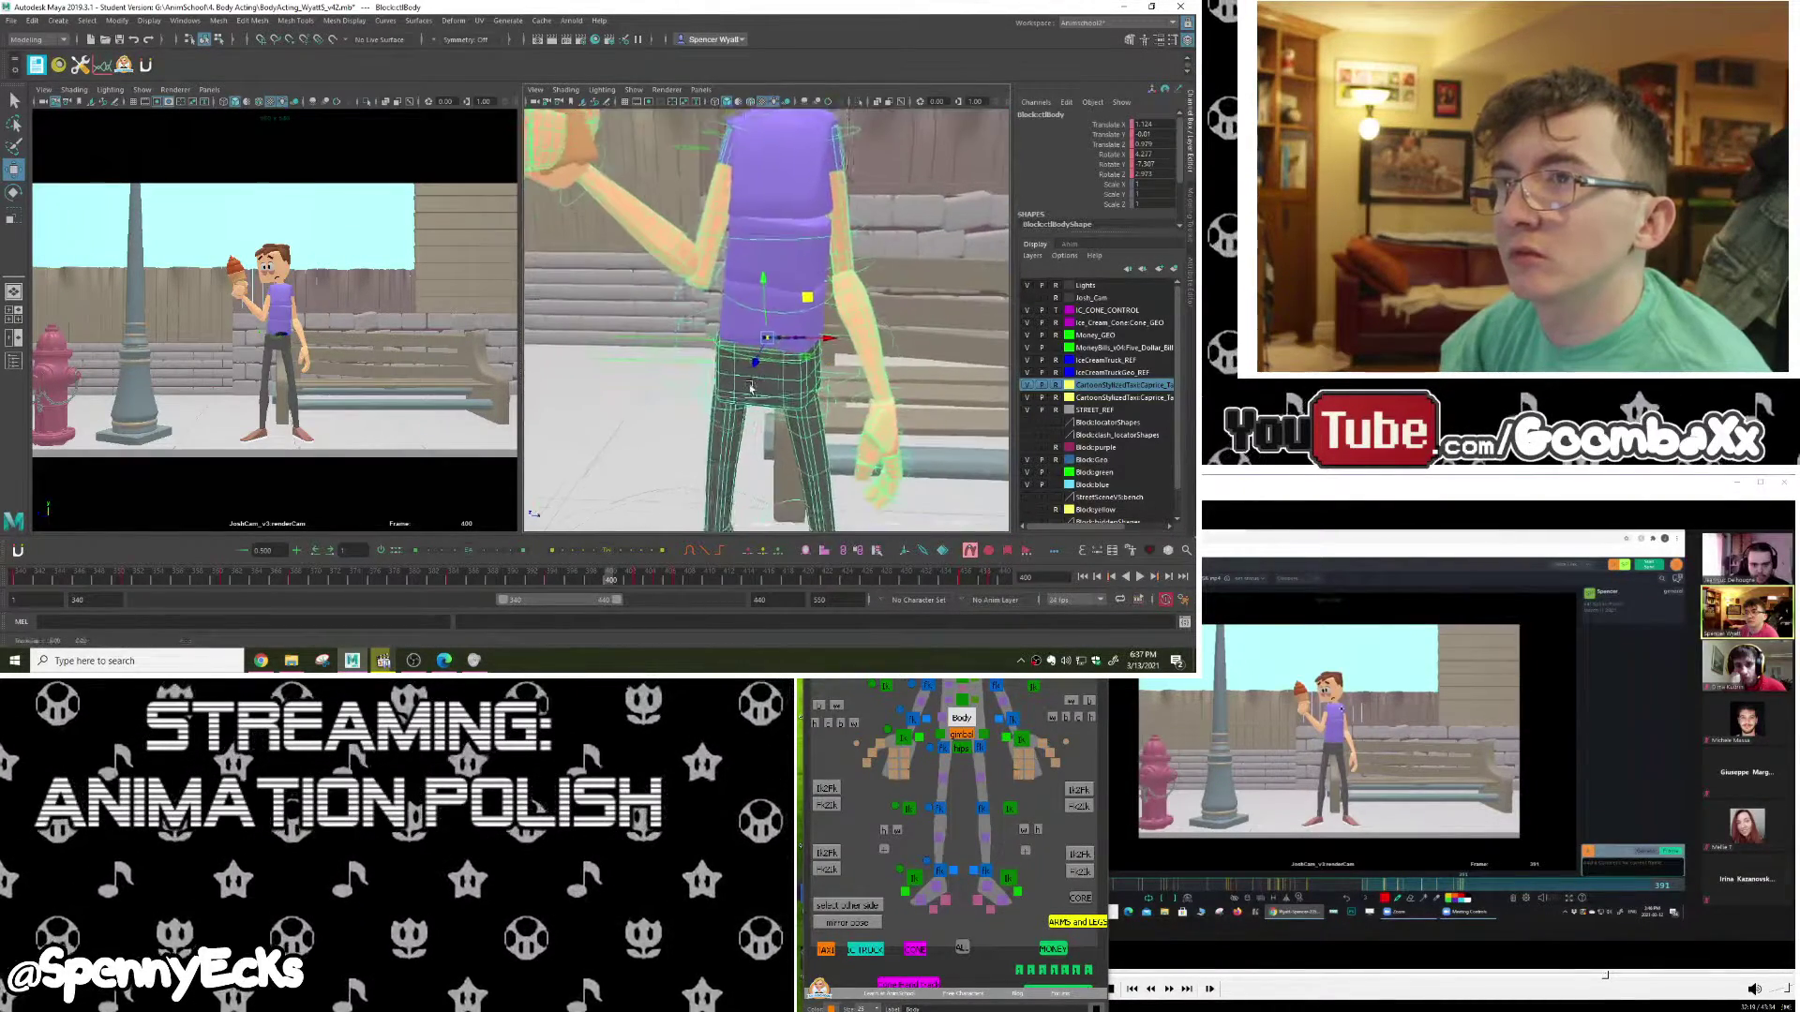
pyautogui.keyDown('alt'); pyautogui.moveTo(926, 401); pyautogui.dragTo(1050, 412, button='right'); pyautogui.keyUp('alt')
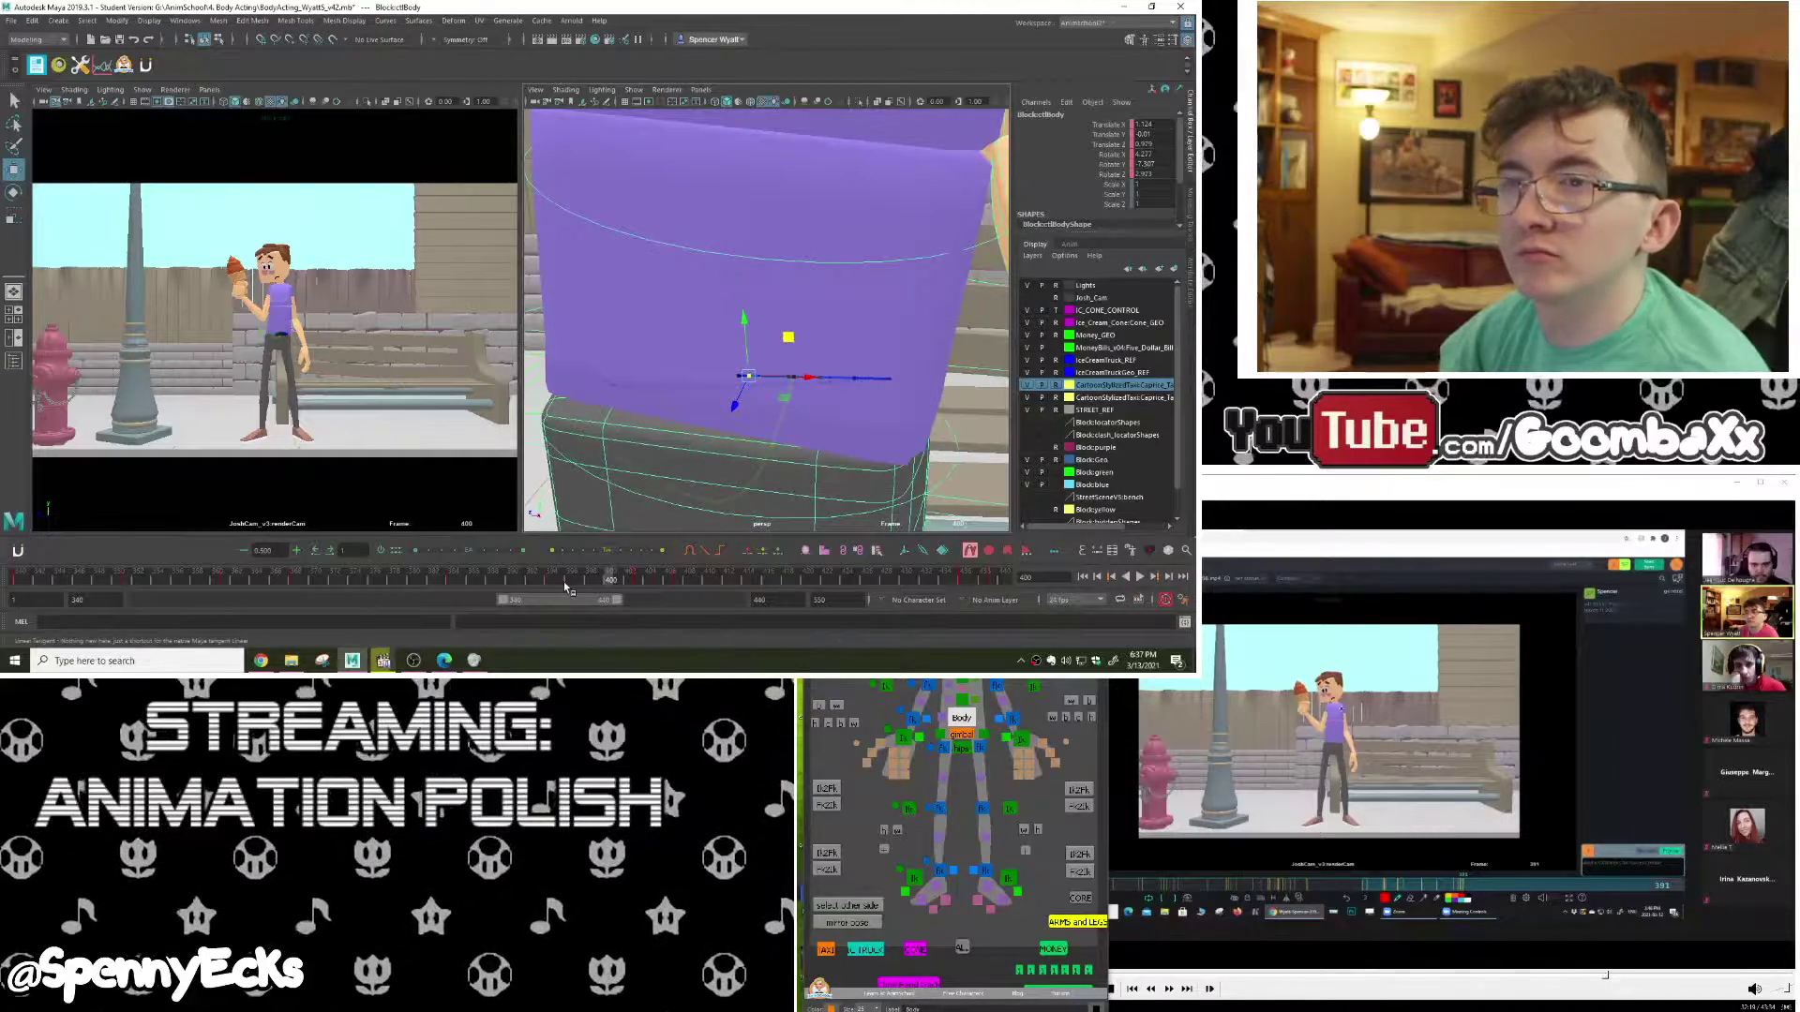
pyautogui.moveTo(608, 583); pyautogui.dragTo(555, 580)
pyautogui.moveTo(785, 417)
pyautogui.keyDown('alt'); pyautogui.mouseDown()
pyautogui.moveTo(807, 381)
pyautogui.moveTo(817, 415)
pyautogui.mouseUp(); pyautogui.keyUp('alt')
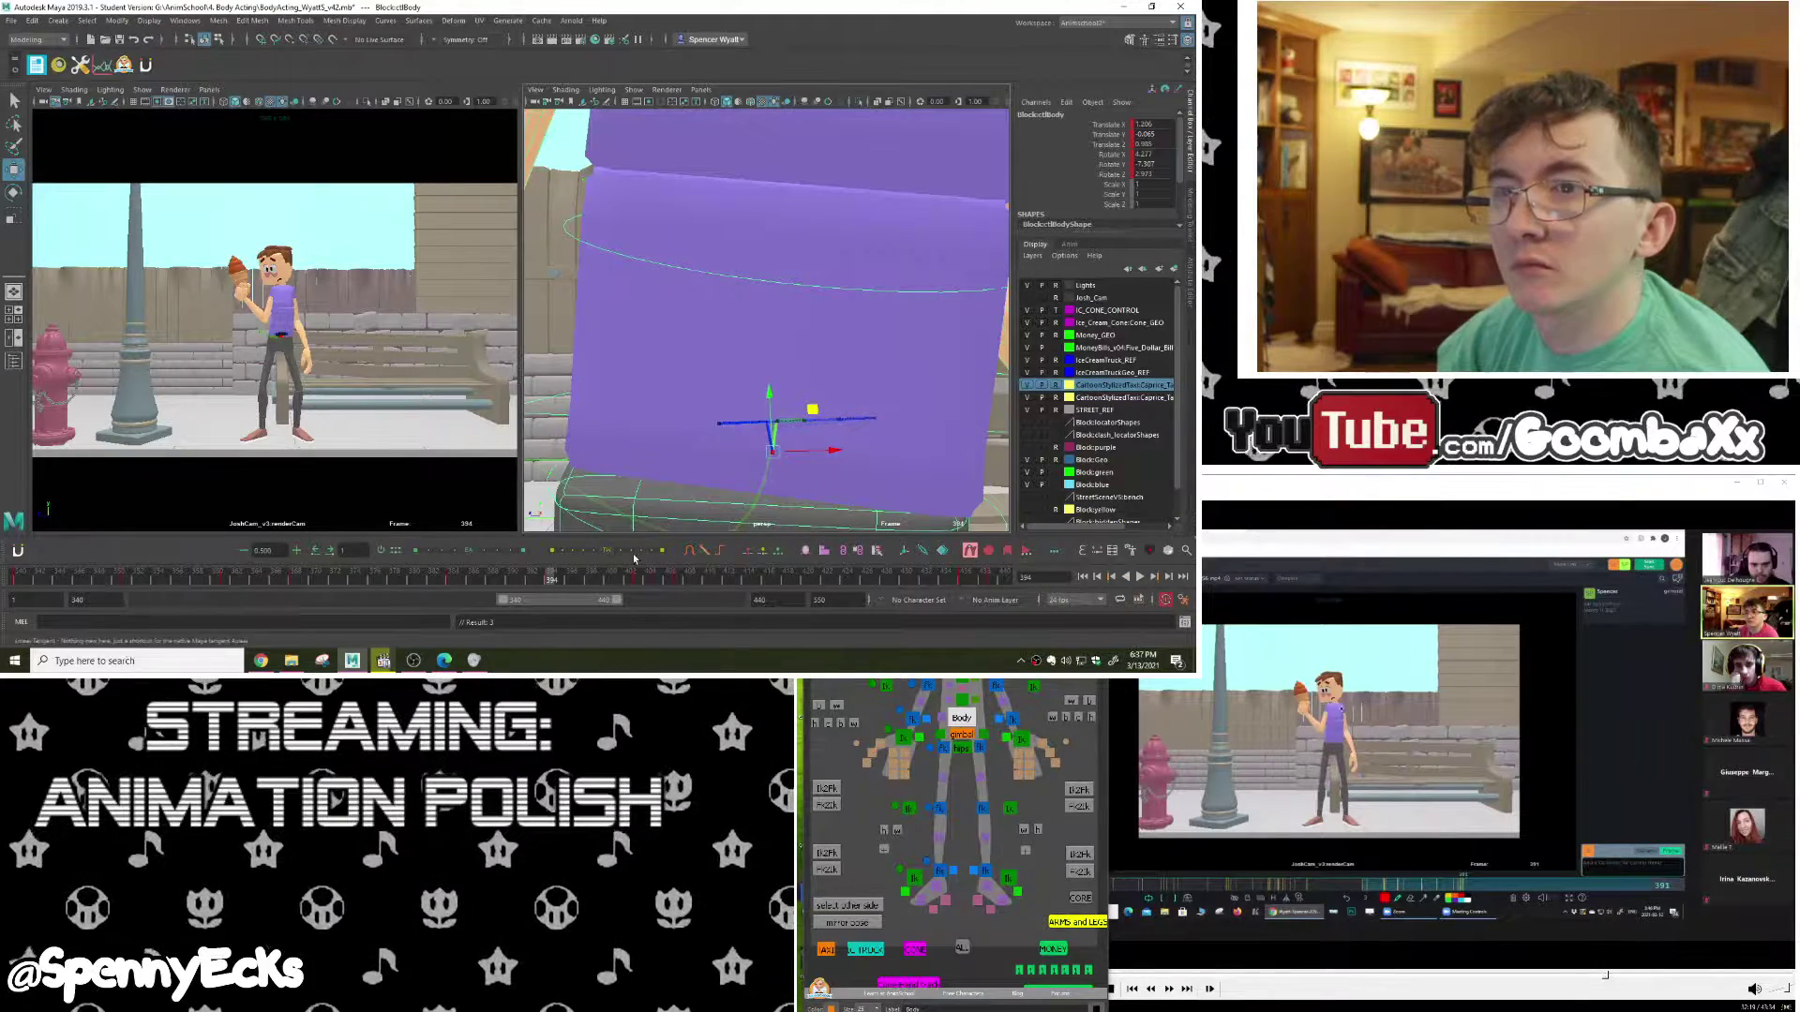
pyautogui.moveTo(542, 580)
pyautogui.mouseDown()
pyautogui.moveTo(471, 575)
pyautogui.moveTo(574, 578)
pyautogui.moveTo(553, 580)
pyautogui.mouseUp()
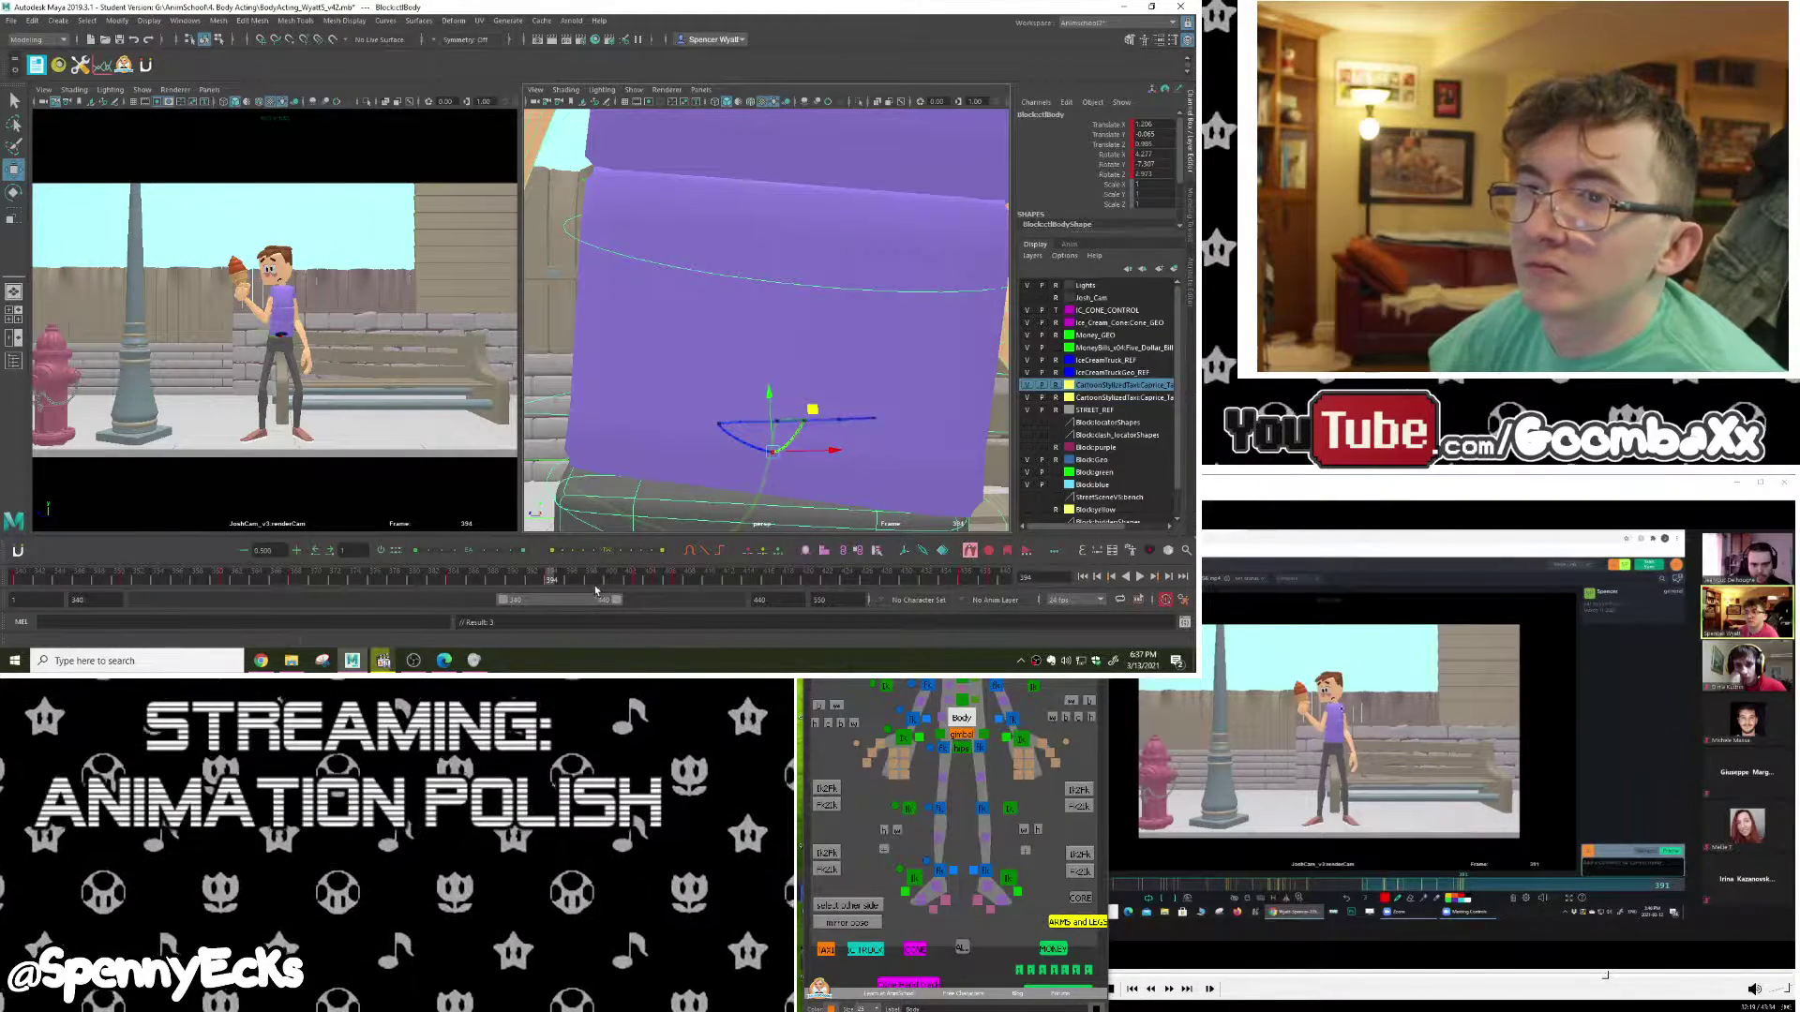
# Step: Raise the body slightly around frame 368 to reshape its motion trail ahead of the dip
pyautogui.moveTo(464, 581); pyautogui.dragTo(345, 582)
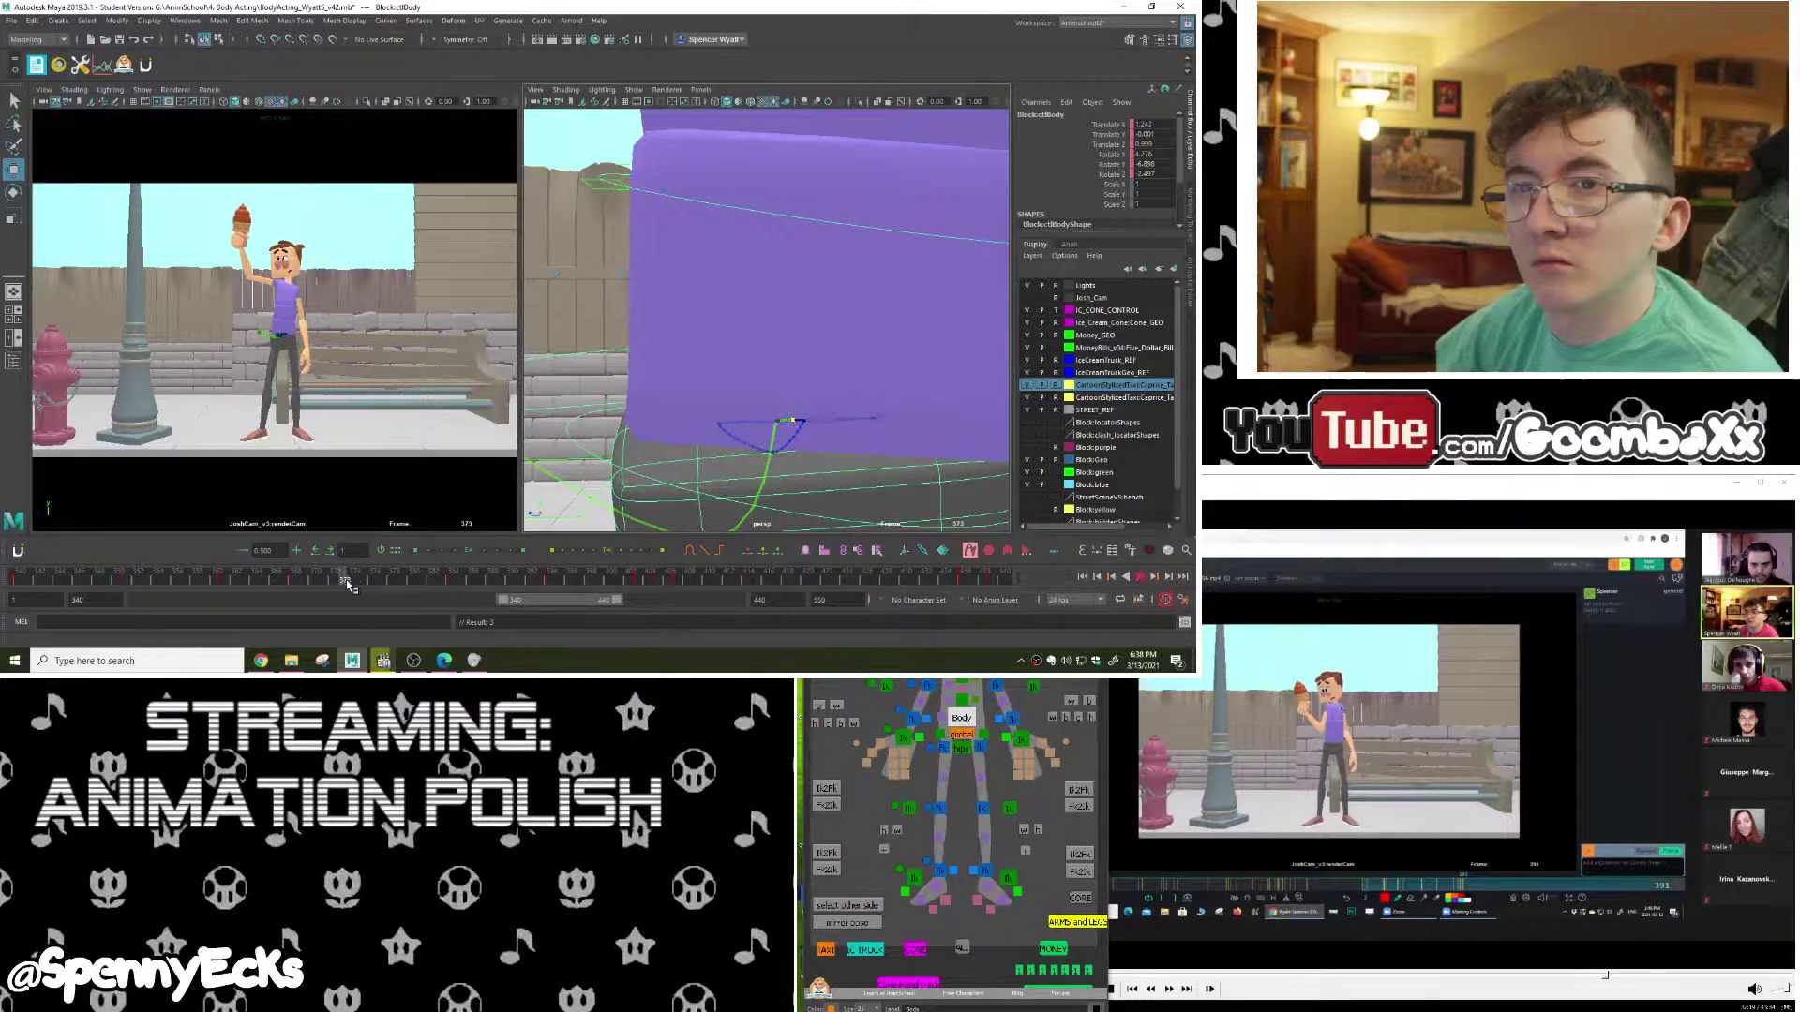
pyautogui.click(296, 581)
pyautogui.moveTo(820, 395); pyautogui.dragTo(822, 375)
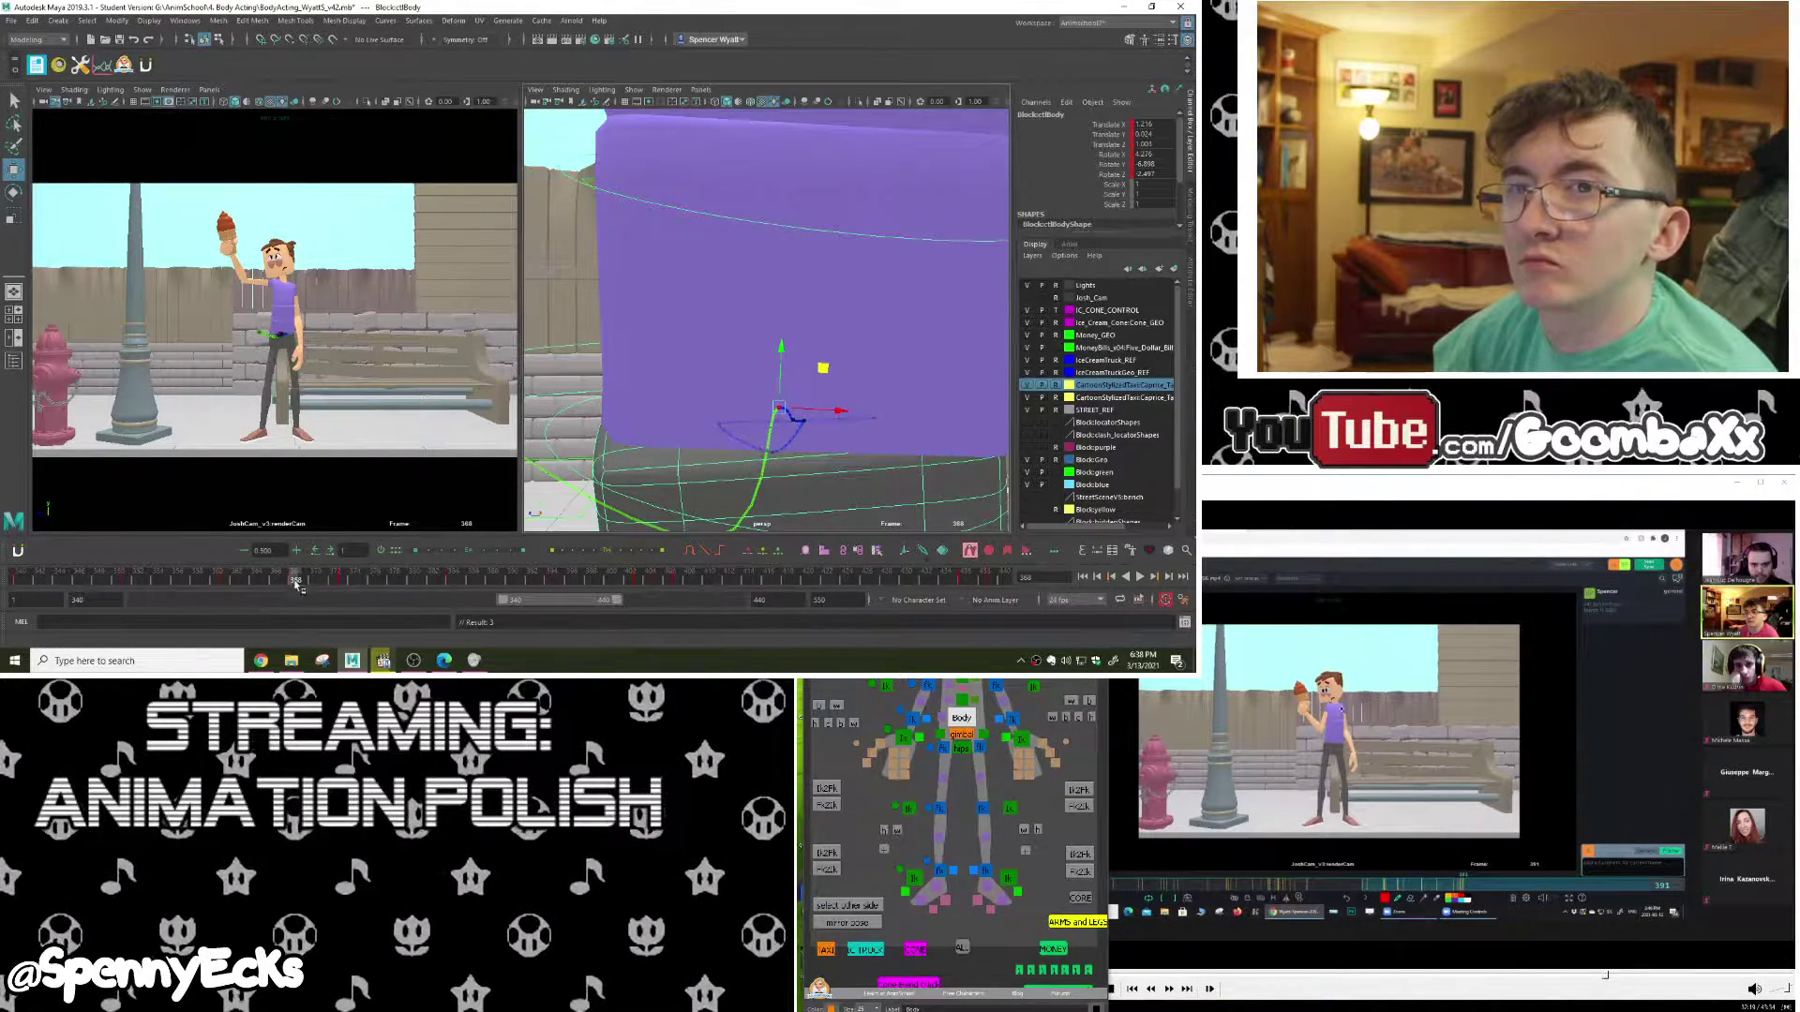
# Step: Lower the body slightly at frame 384 and delete the body key around frame 373 to smooth its motion trail
pyautogui.moveTo(296, 582); pyautogui.dragTo(456, 584)
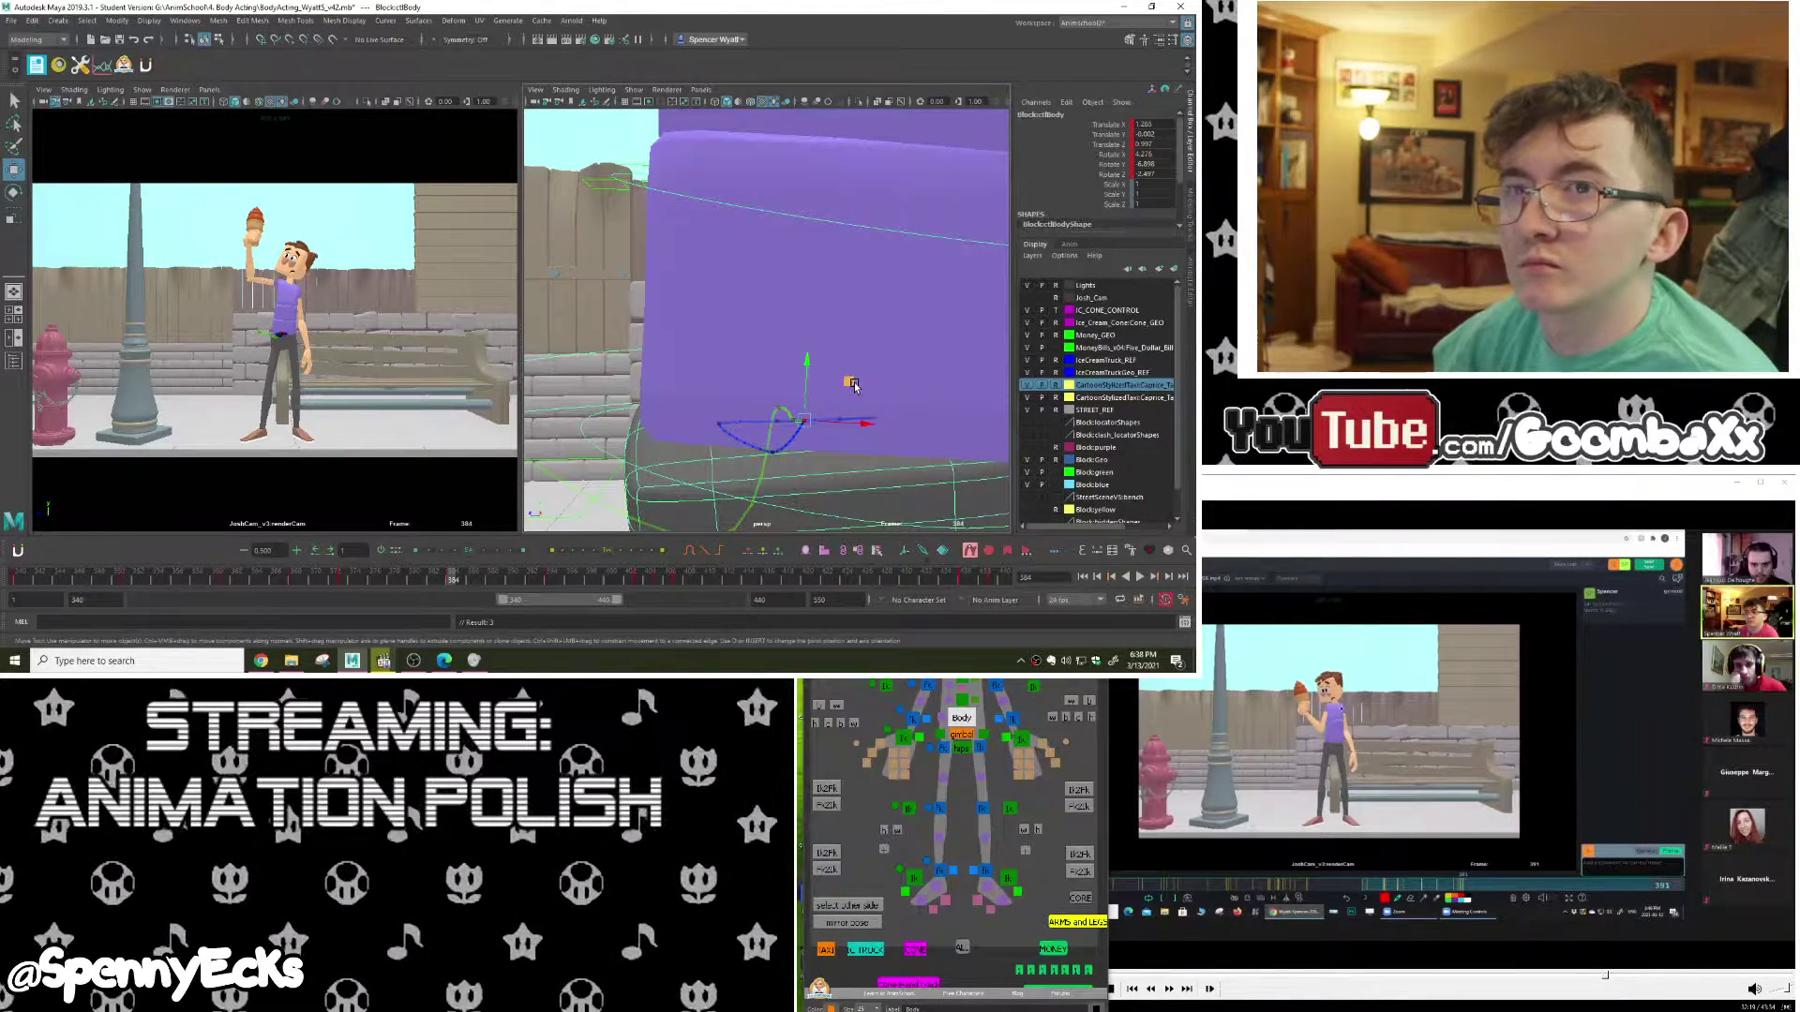
pyautogui.moveTo(853, 384); pyautogui.dragTo(861, 395)
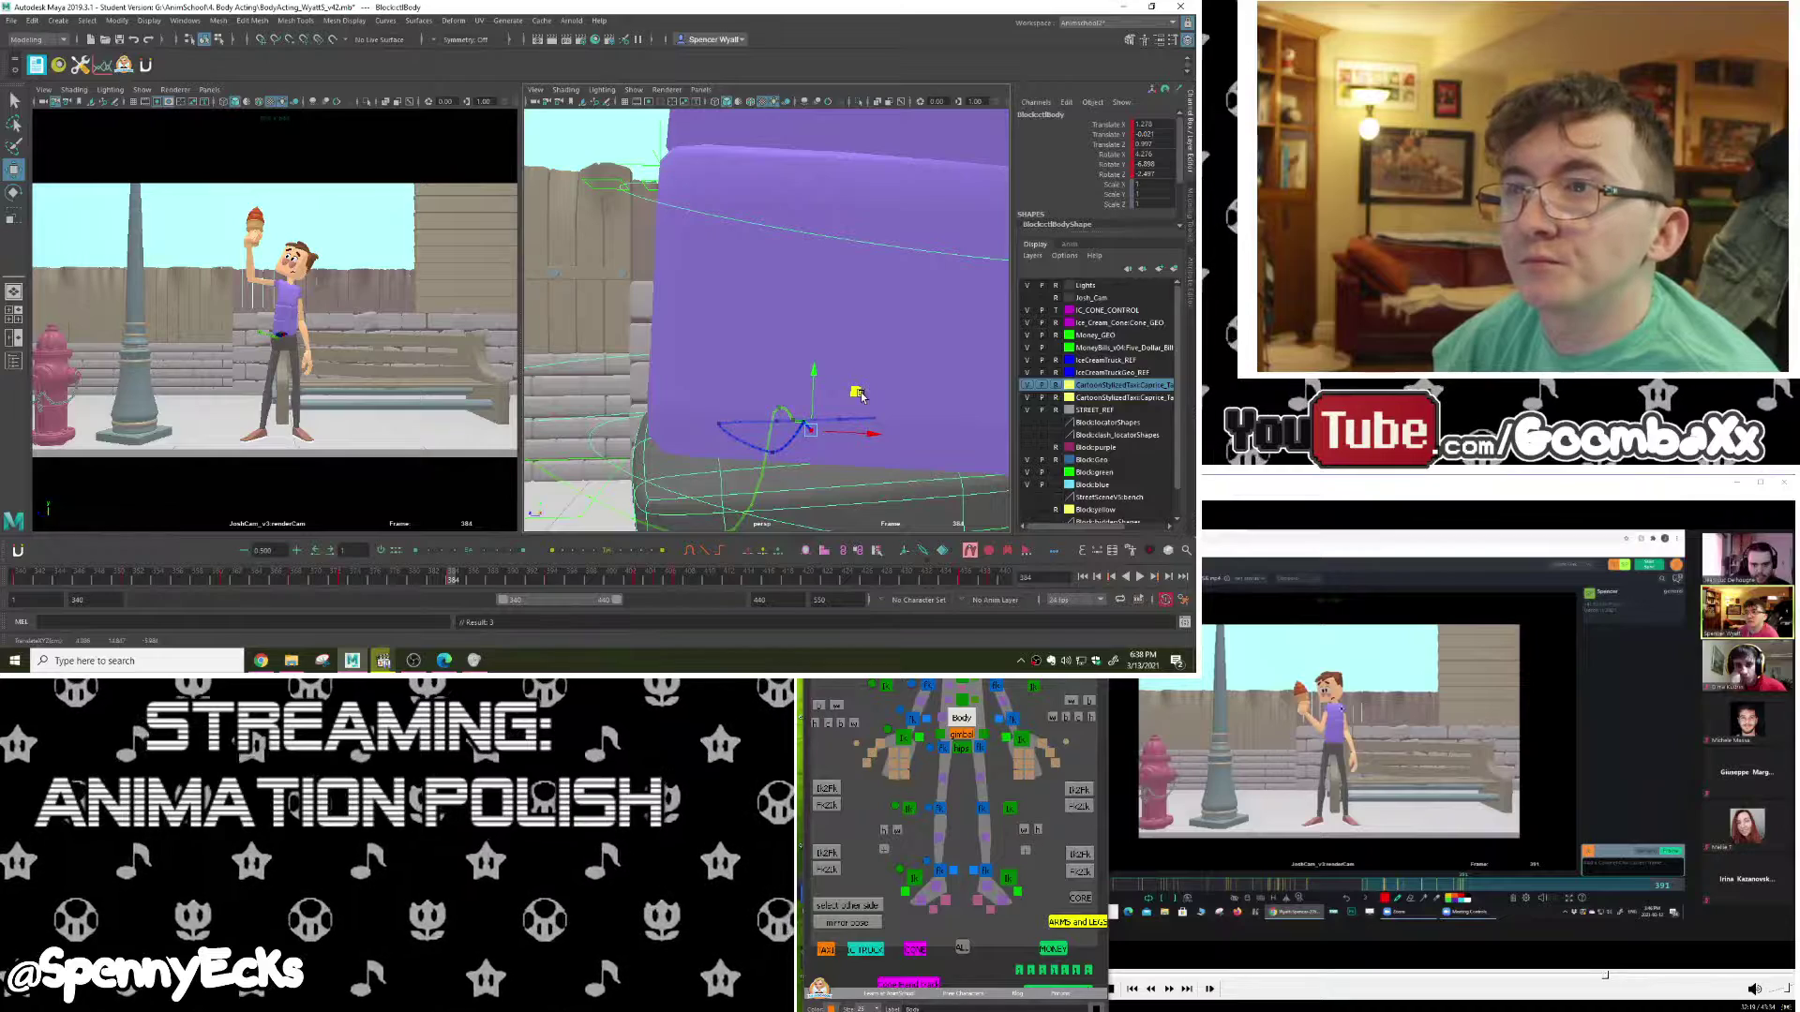
pyautogui.moveTo(438, 578); pyautogui.dragTo(344, 579)
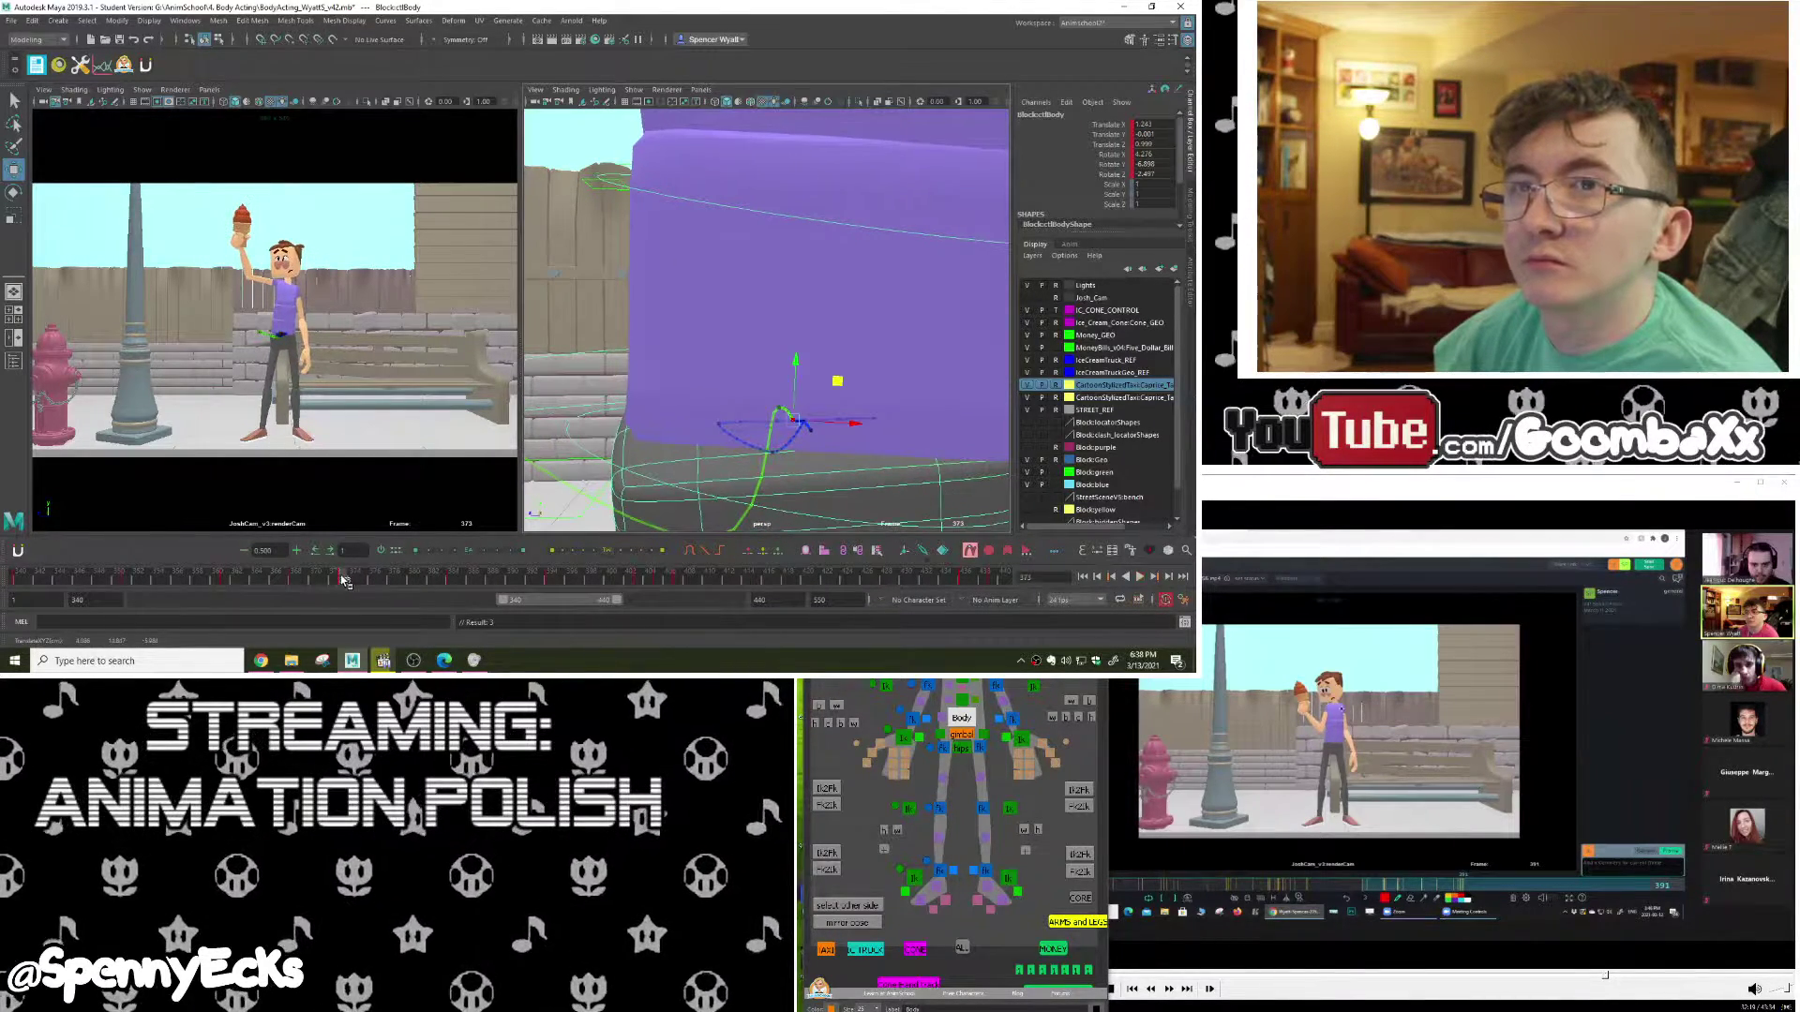
pyautogui.rightClick(345, 579)
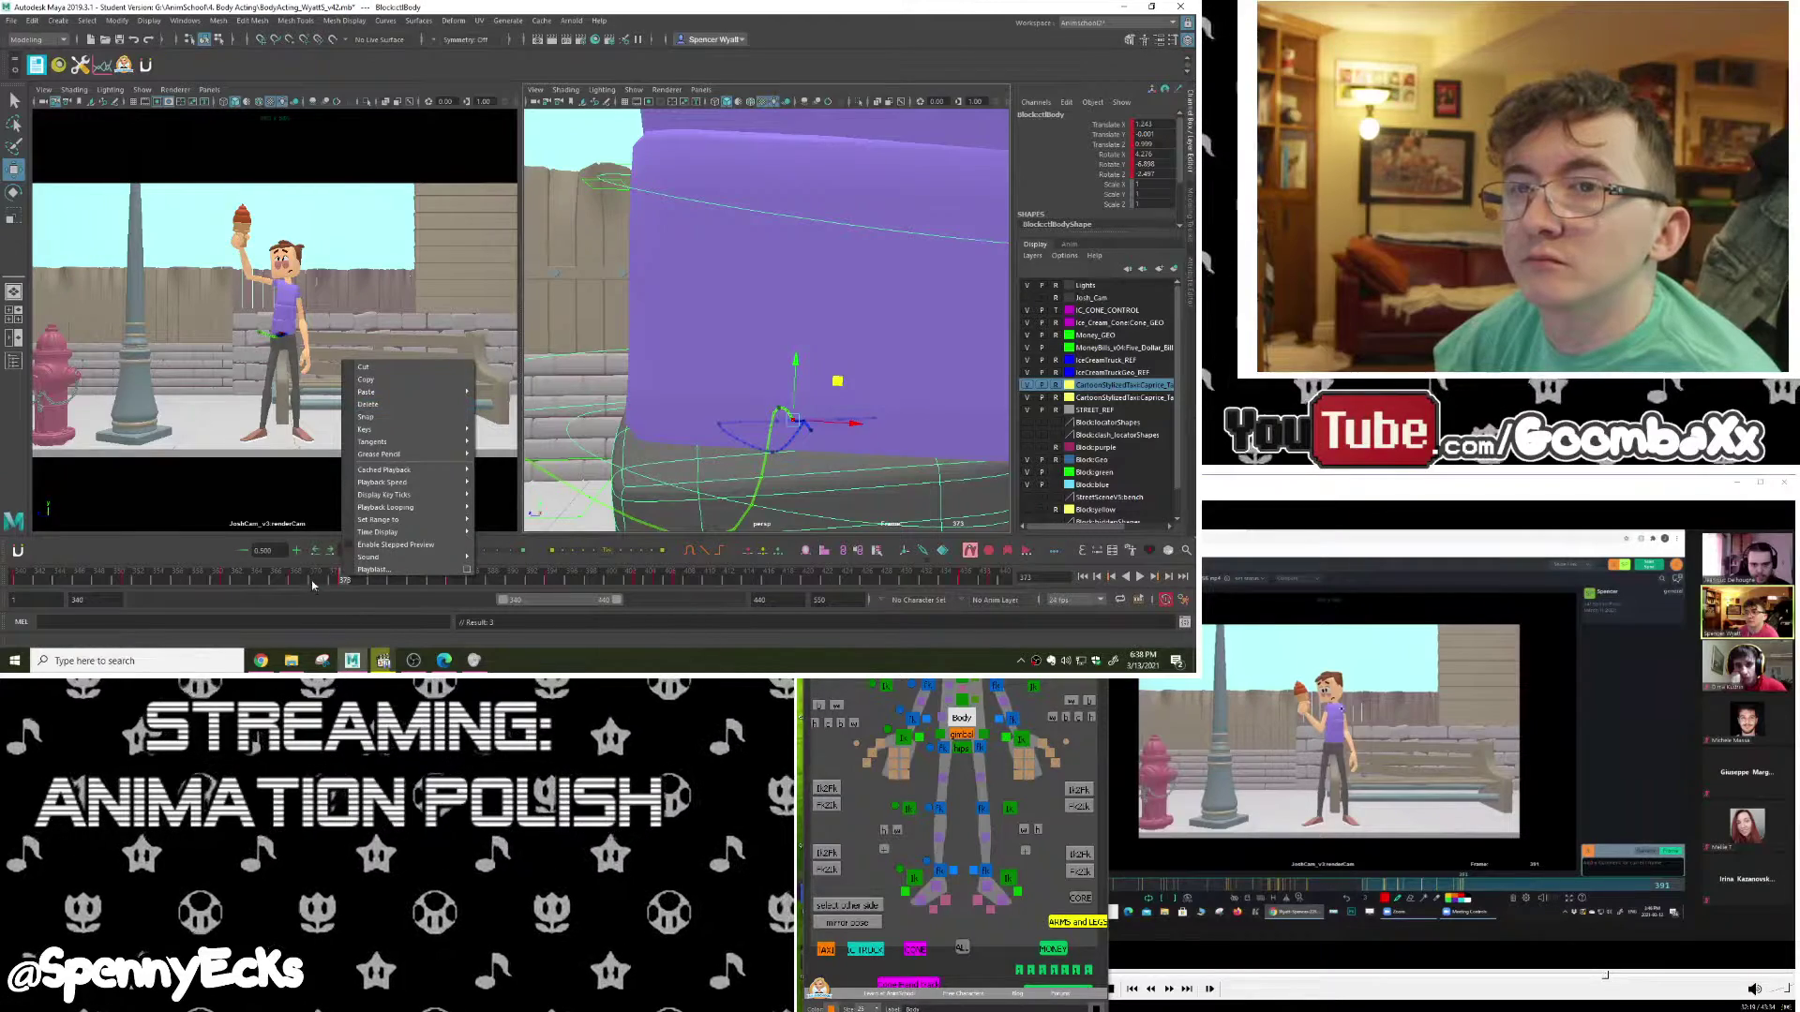
pyautogui.click(397, 403)
pyautogui.moveTo(319, 579); pyautogui.dragTo(298, 578)
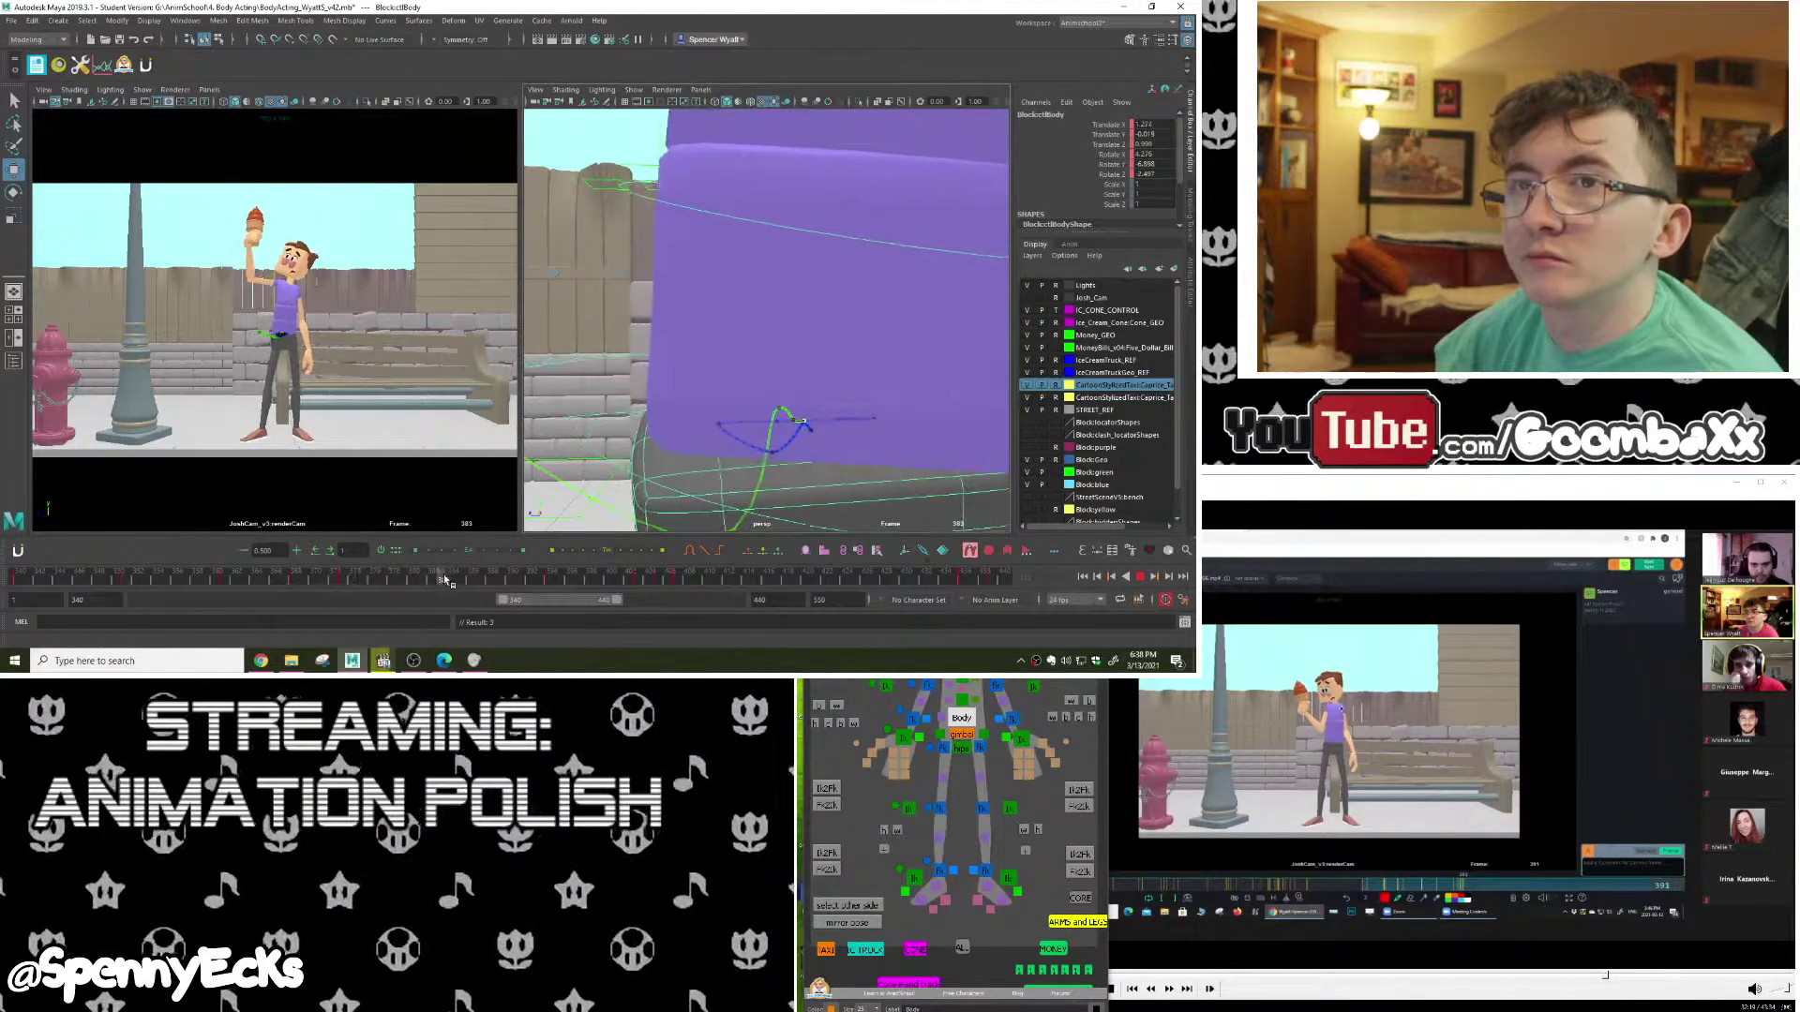
# Step: Scrub and play back frames 370–394 to check the body's arc against its motion trail
pyautogui.moveTo(445, 578)
pyautogui.mouseDown()
pyautogui.moveTo(504, 578)
pyautogui.moveTo(452, 578)
pyautogui.mouseUp()
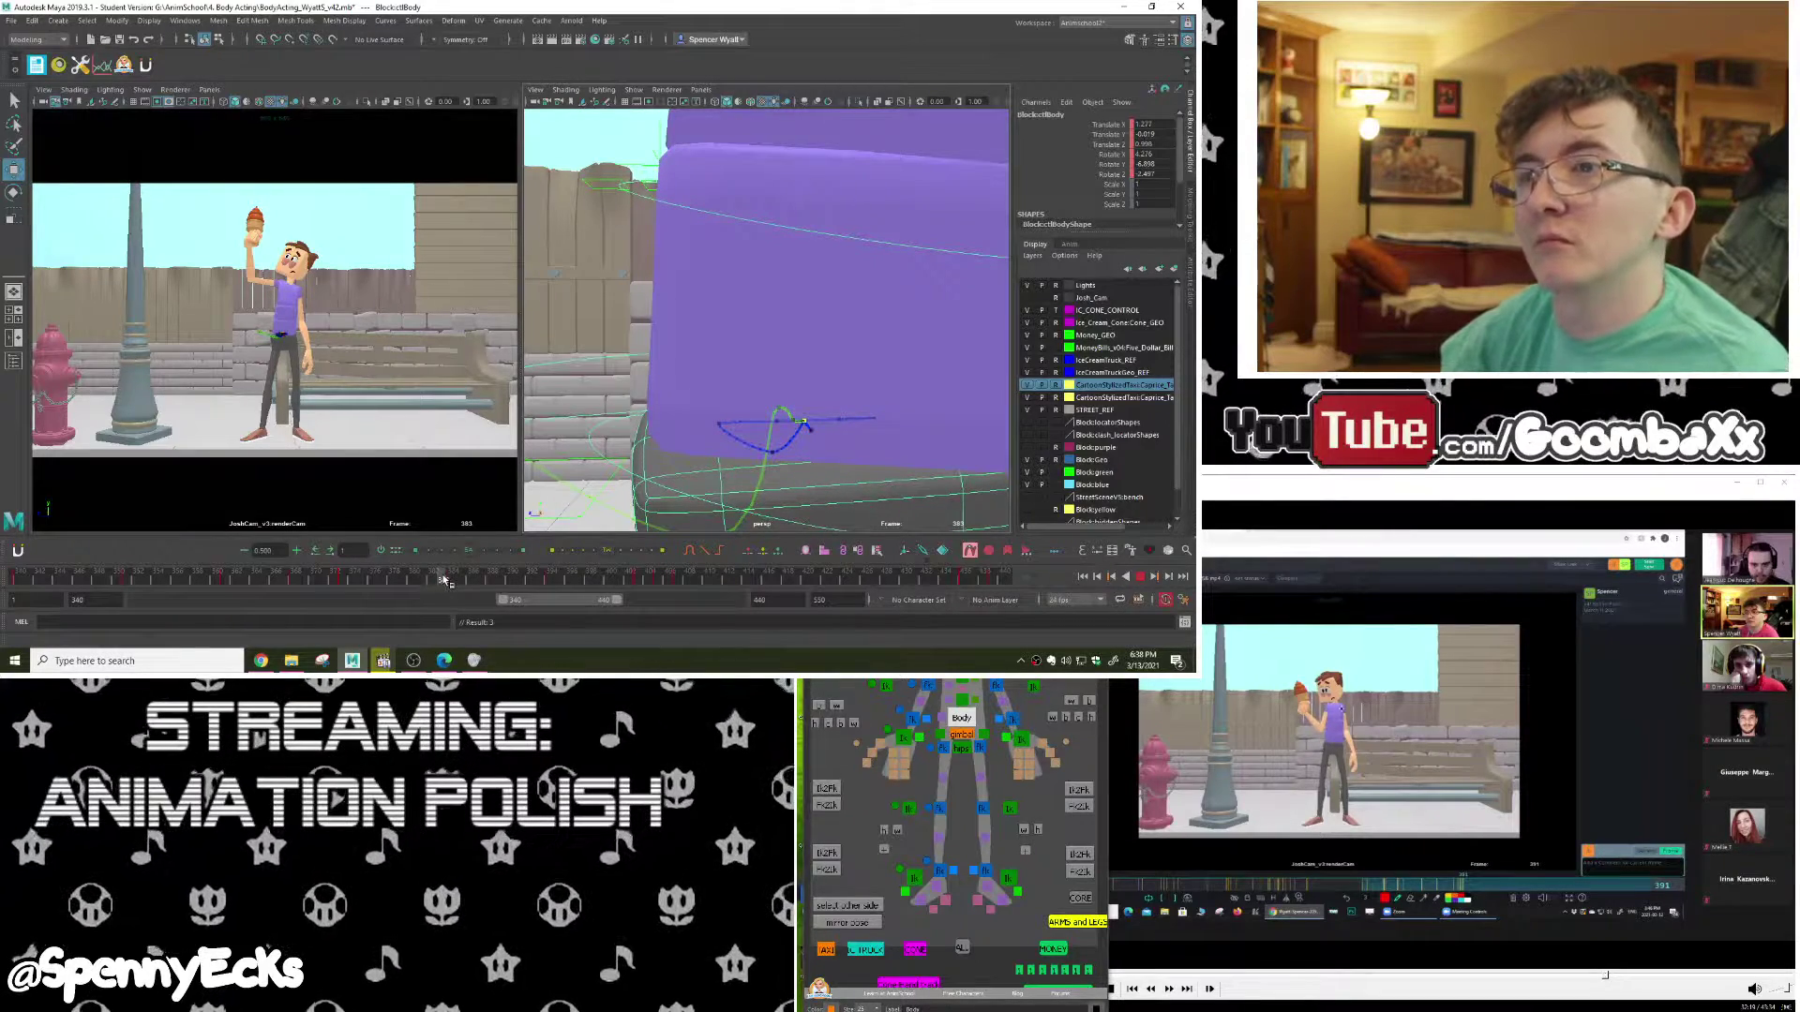
pyautogui.moveTo(489, 578); pyautogui.dragTo(433, 581)
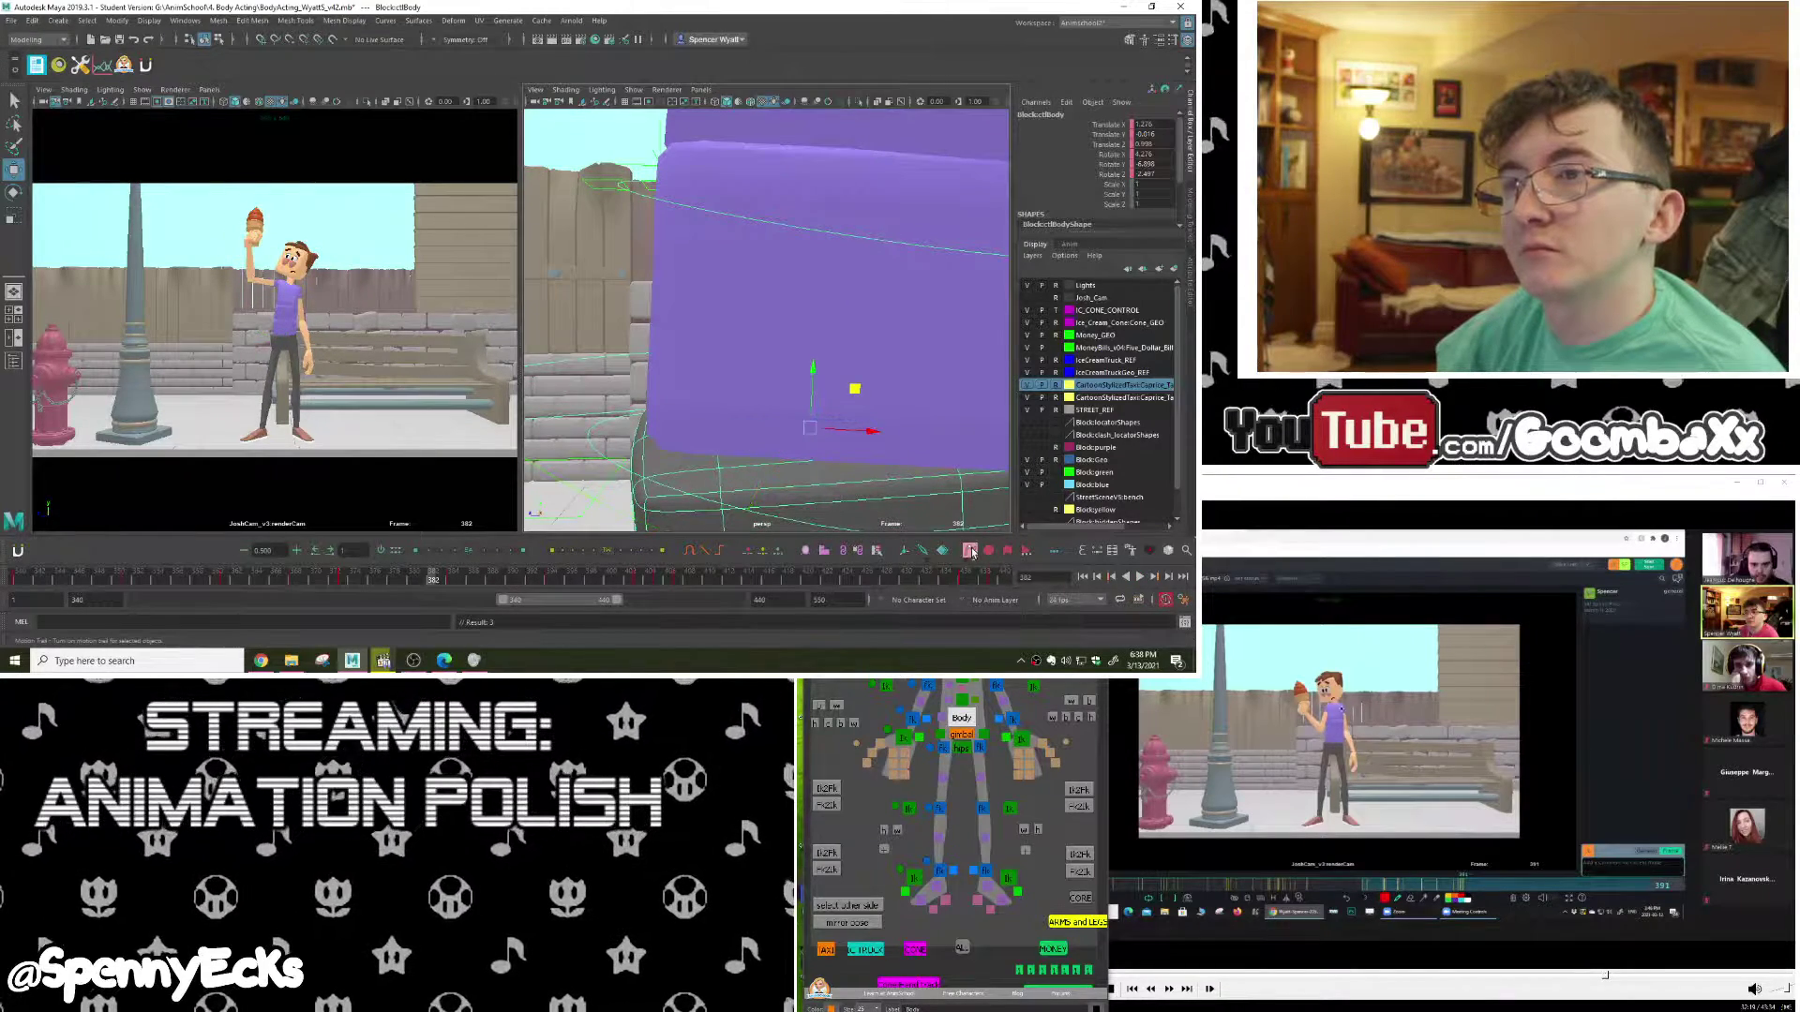
pyautogui.hotkey('alt', 'v')
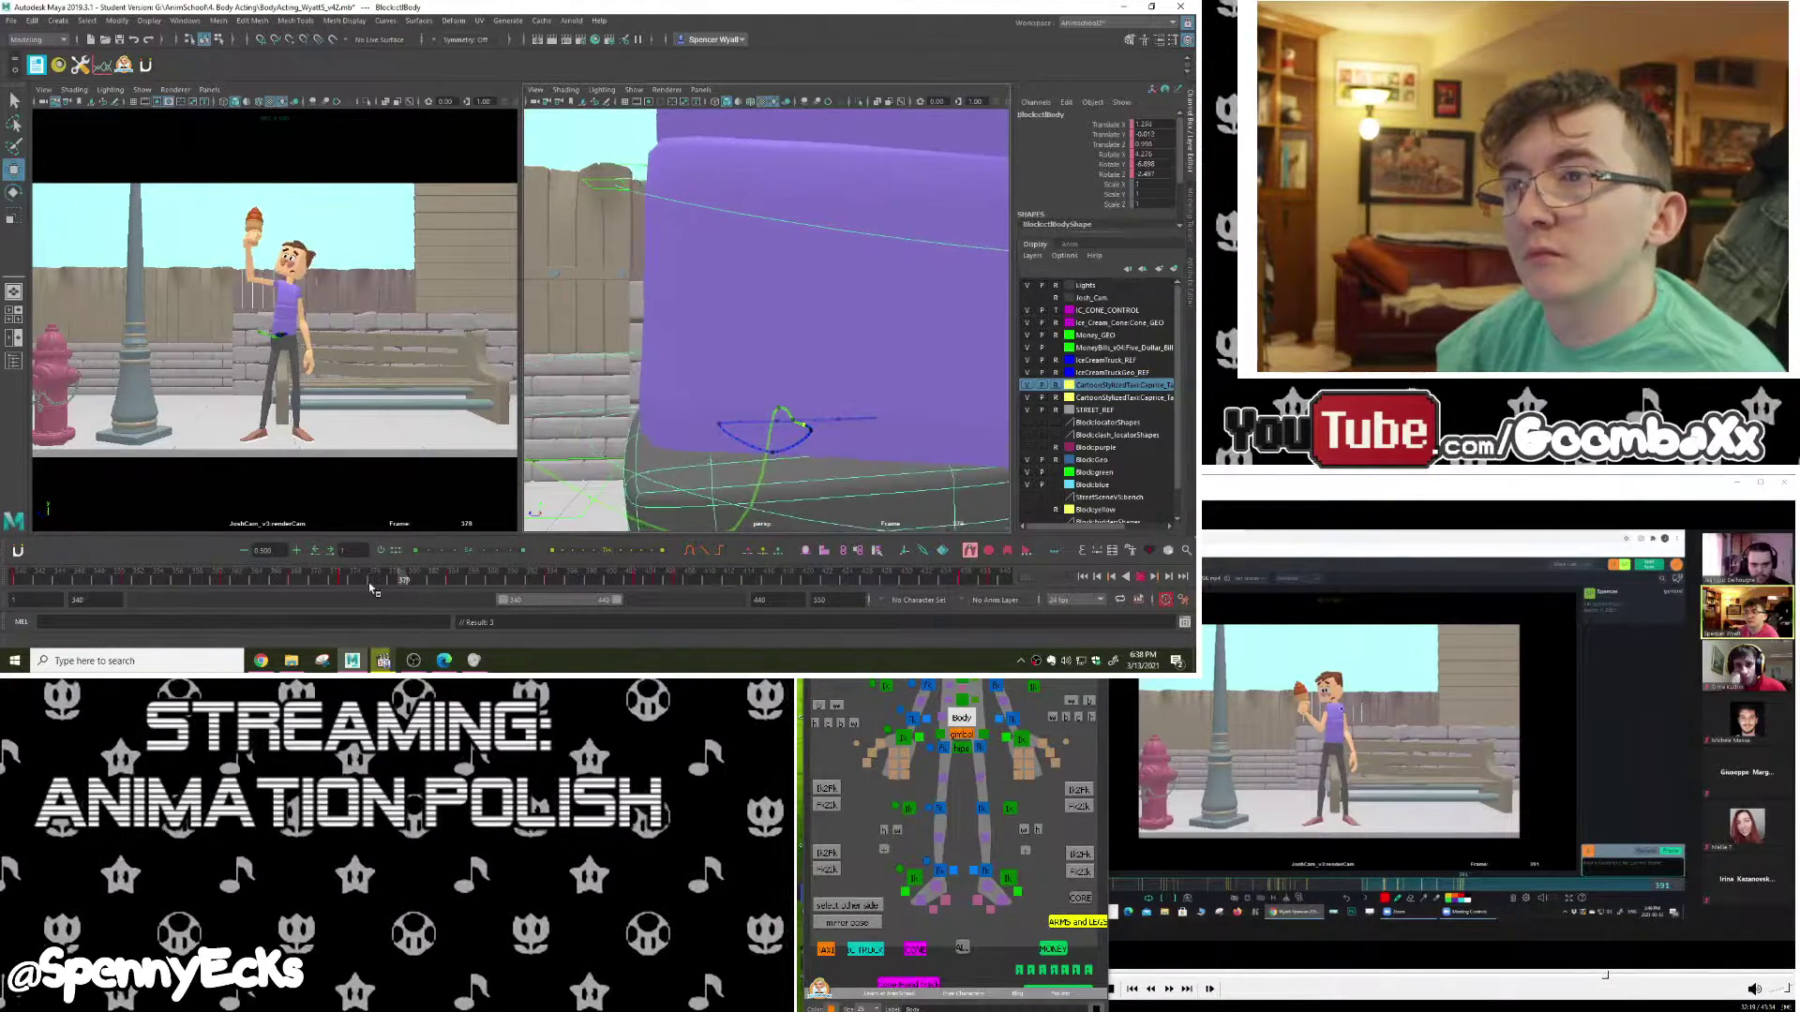
pyautogui.moveTo(545, 566)
pyautogui.mouseDown()
pyautogui.moveTo(636, 566)
pyautogui.moveTo(472, 559)
pyautogui.moveTo(646, 551)
pyautogui.moveTo(548, 554)
pyautogui.moveTo(587, 555)
pyautogui.moveTo(540, 580)
pyautogui.mouseUp()
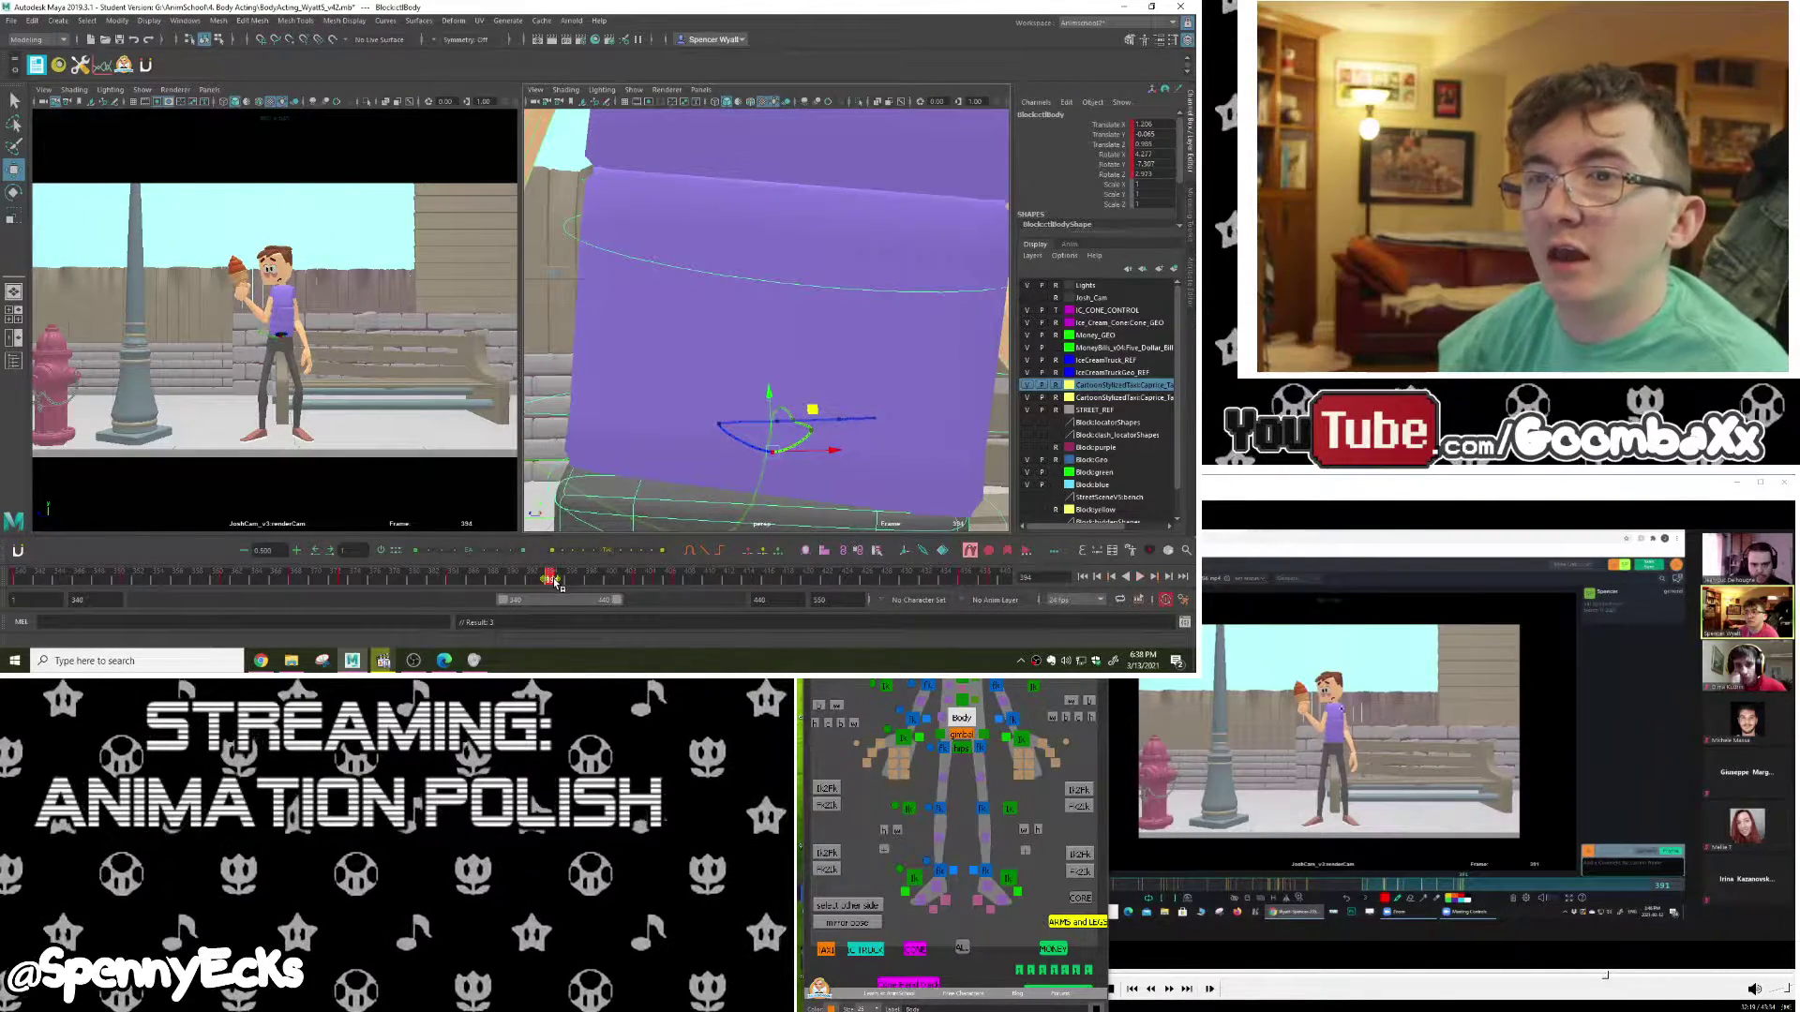
# Step: Try lowering the body around frame 402 and undo the move
pyautogui.moveTo(577, 583)
pyautogui.mouseDown()
pyautogui.moveTo(402, 588)
pyautogui.moveTo(632, 585)
pyautogui.mouseUp()
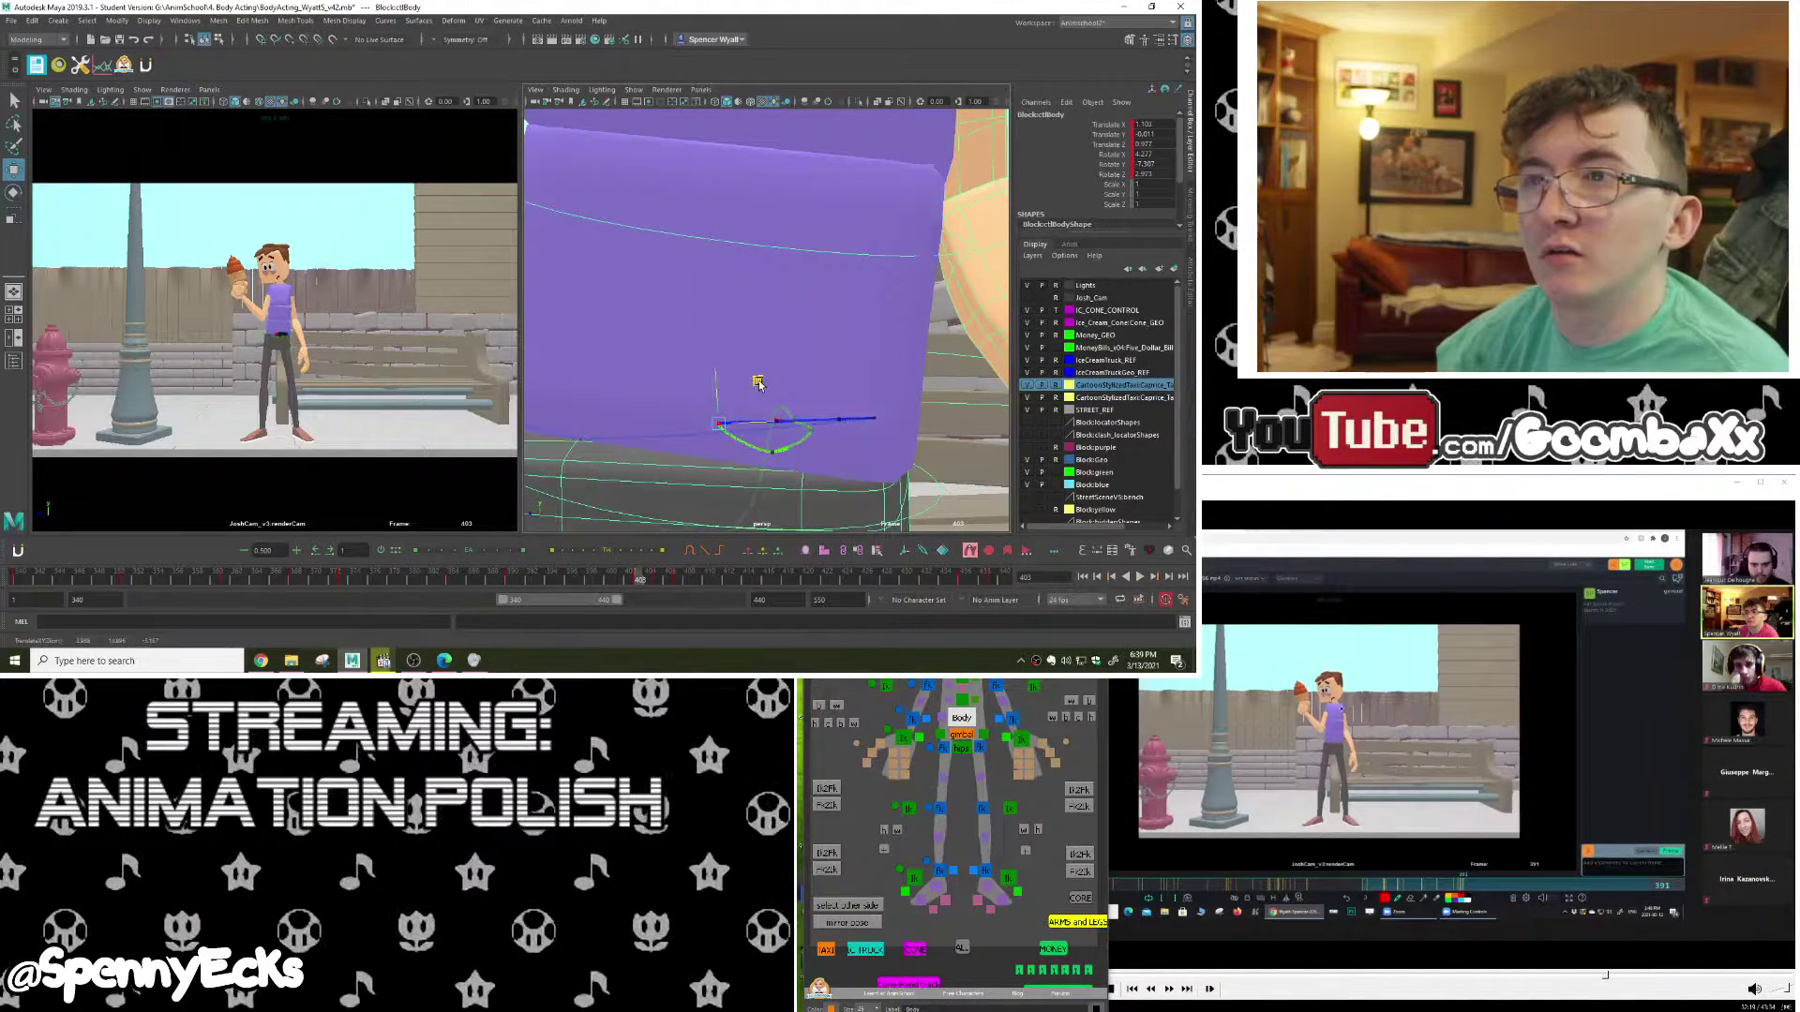
pyautogui.moveTo(759, 383); pyautogui.dragTo(765, 392)
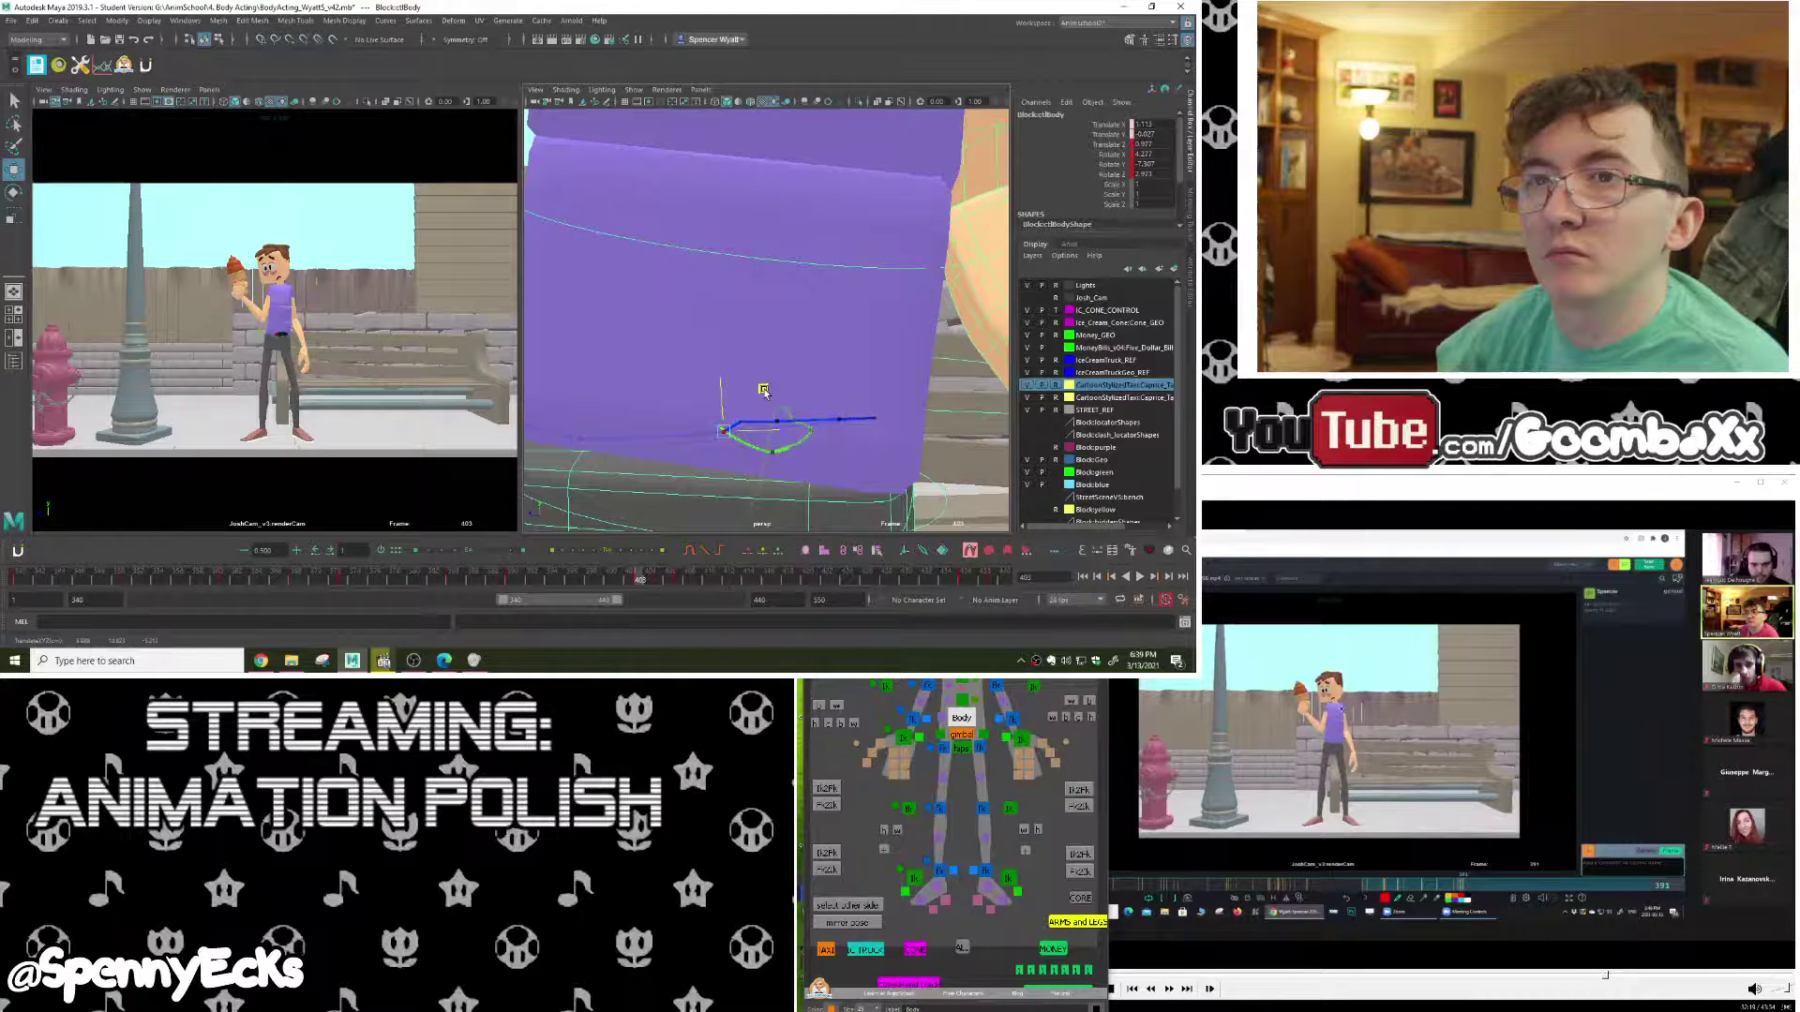
pyautogui.hotkey('ctrl', 'z')
# Step: Raise the body at frame 390 and slightly at frame 384 to make the dip in its motion trail shallower
pyautogui.click(512, 583)
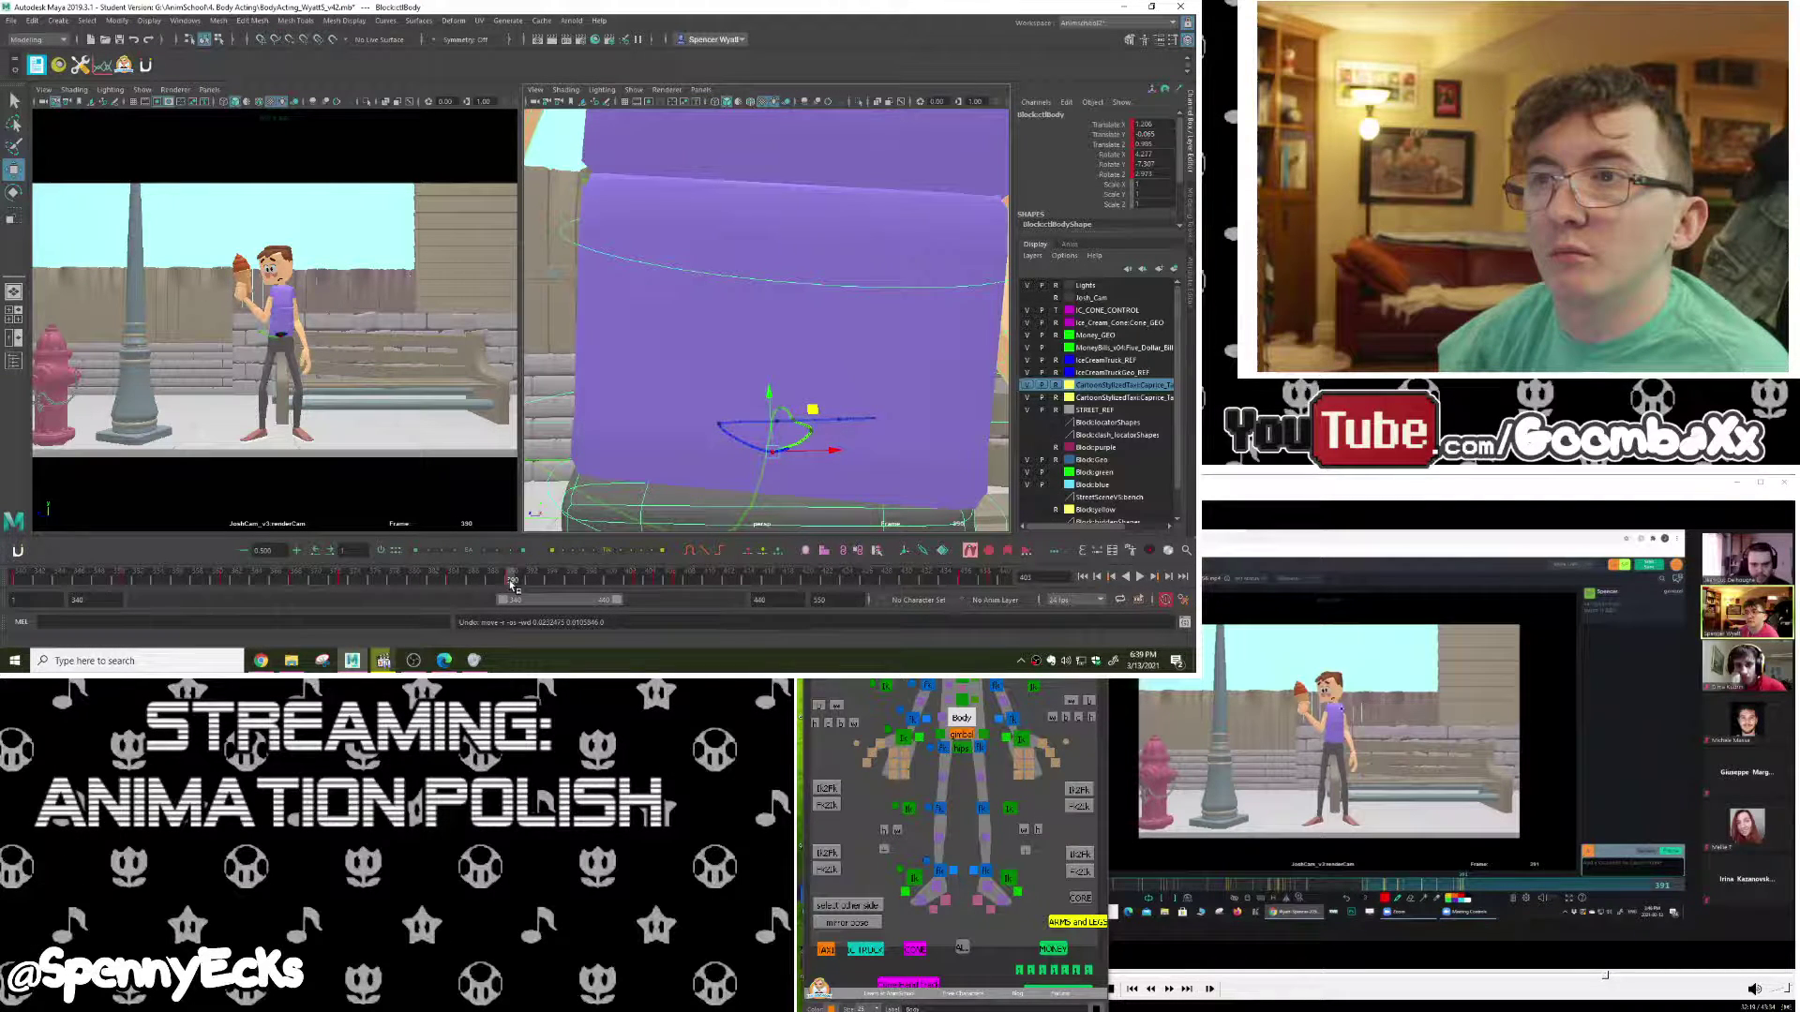
pyautogui.moveTo(771, 418); pyautogui.dragTo(769, 404)
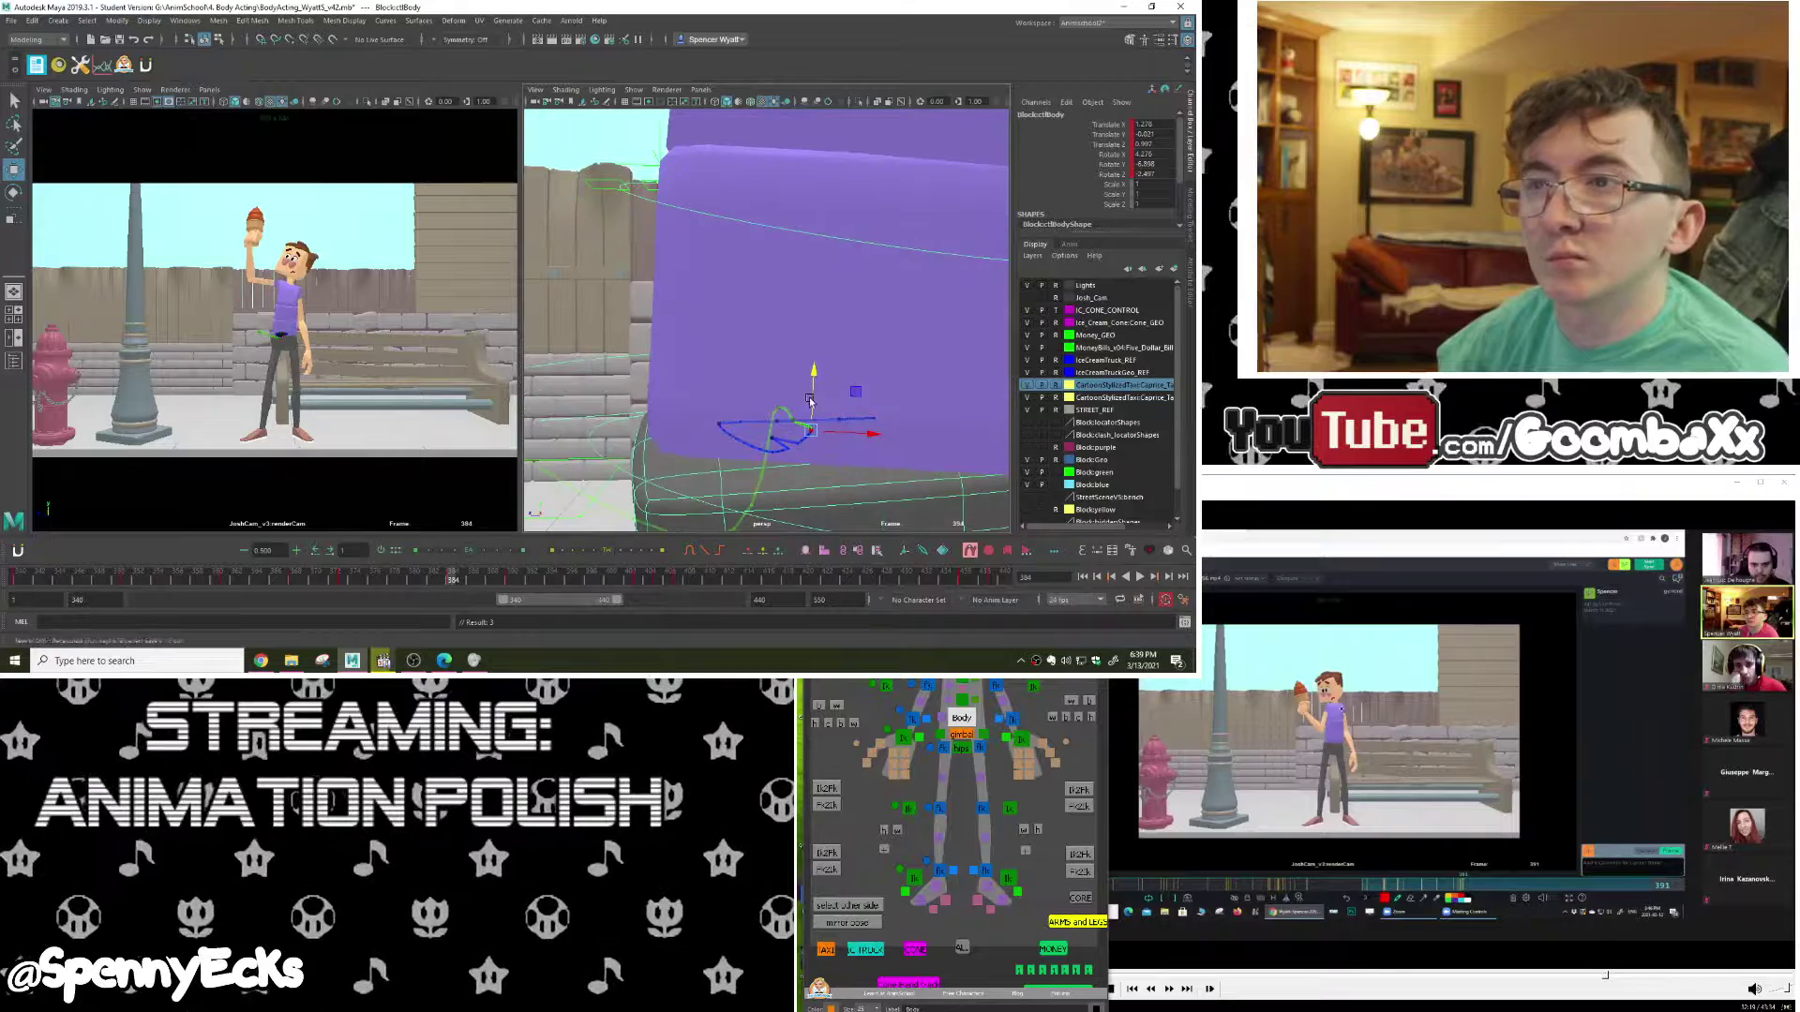
pyautogui.moveTo(855, 393); pyautogui.dragTo(855, 389)
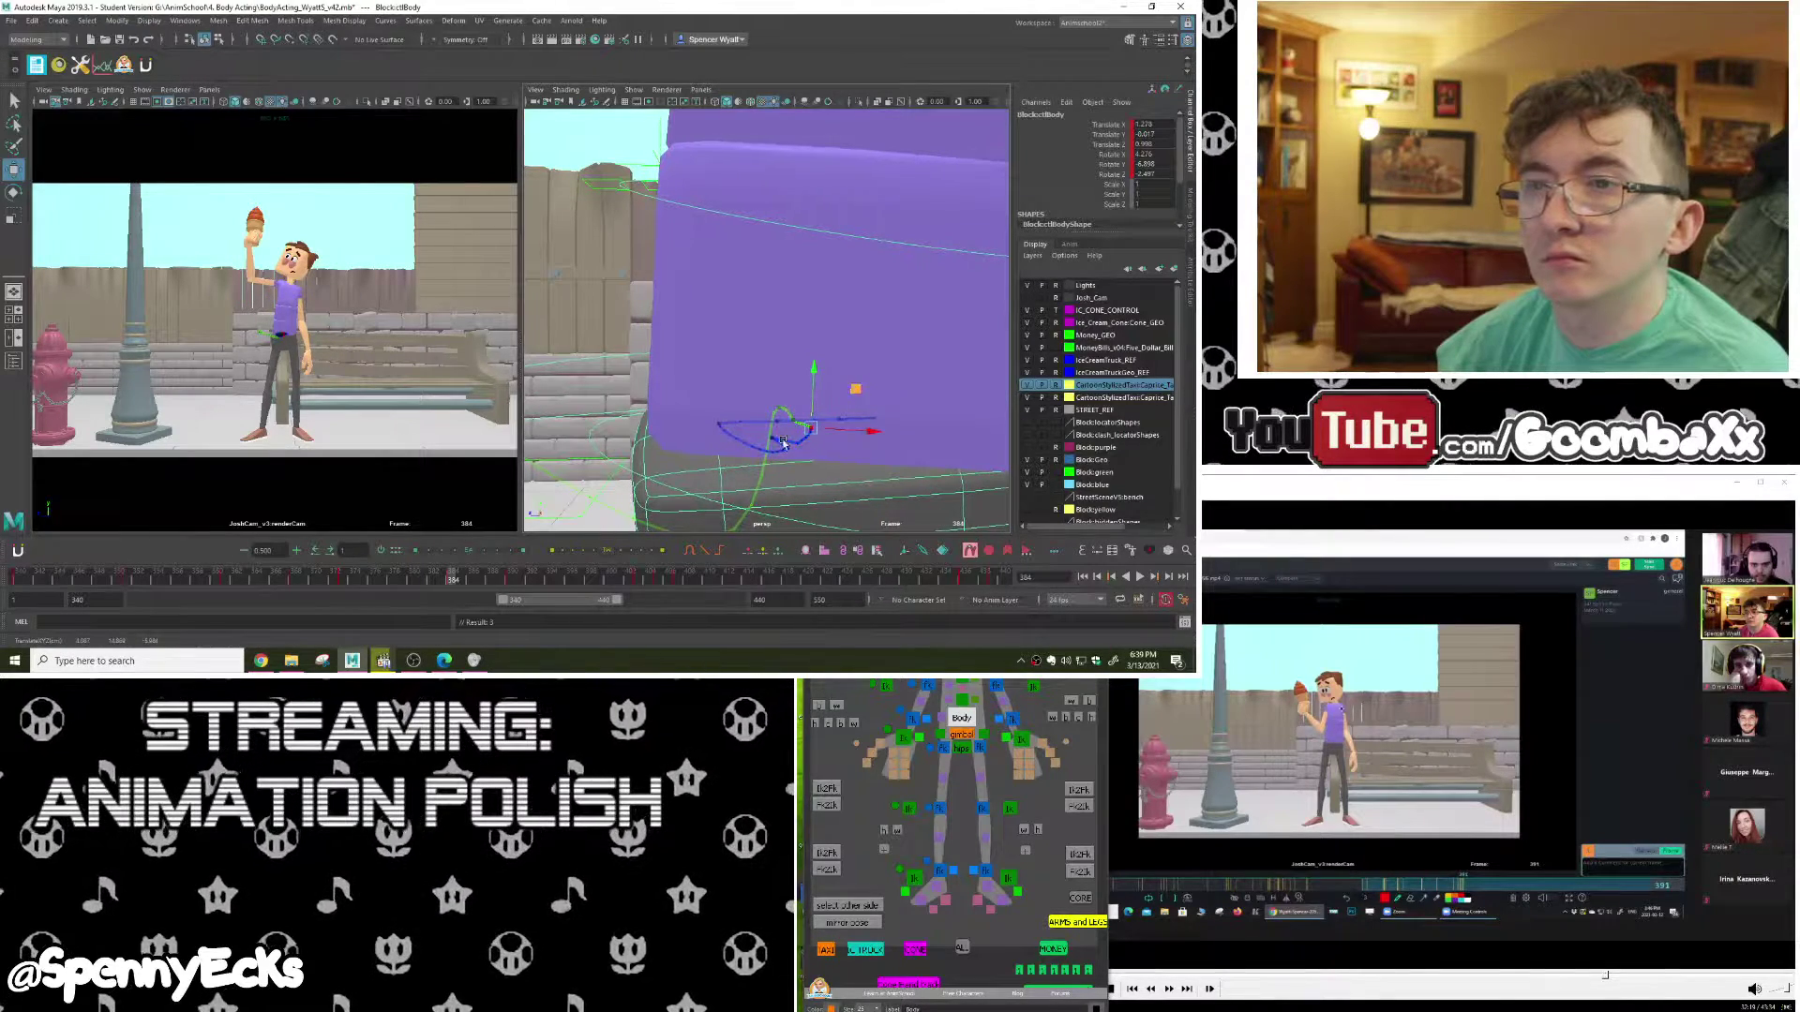
# Step: Lower the body slightly at frame 373 and set a key there to smooth the peak of its trail
pyautogui.click(344, 581)
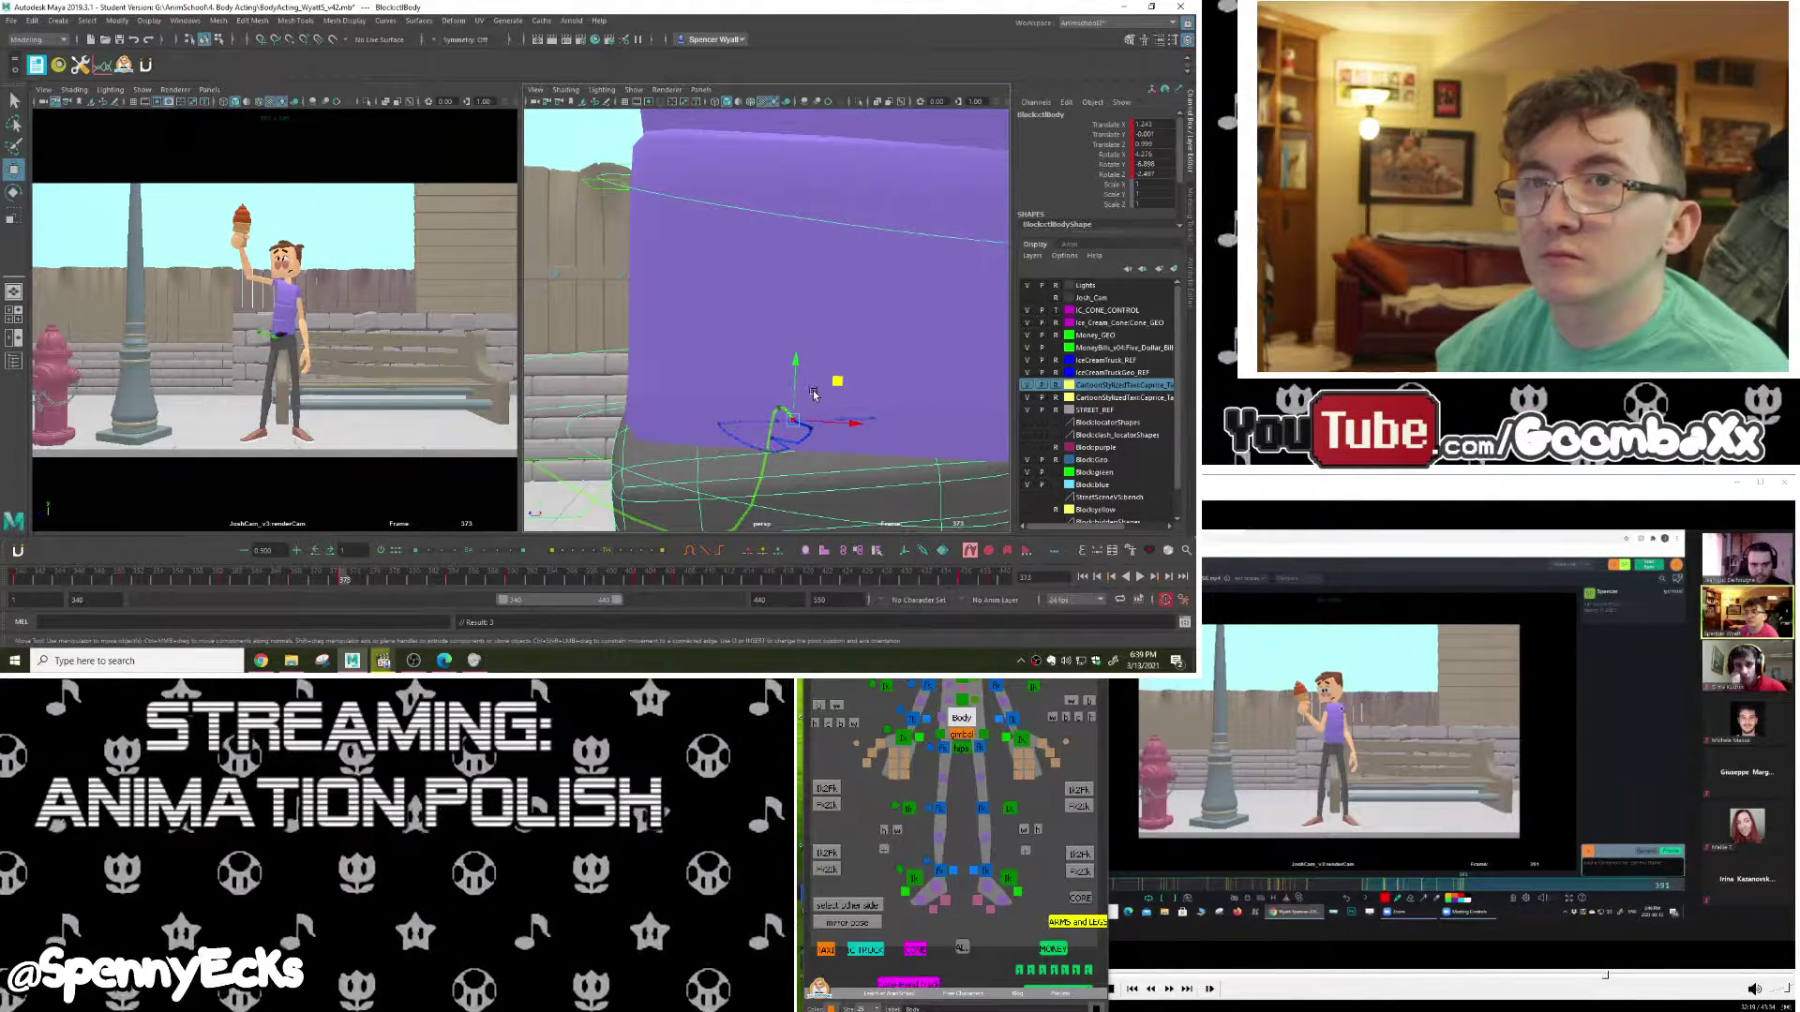
pyautogui.moveTo(837, 383); pyautogui.dragTo(836, 390)
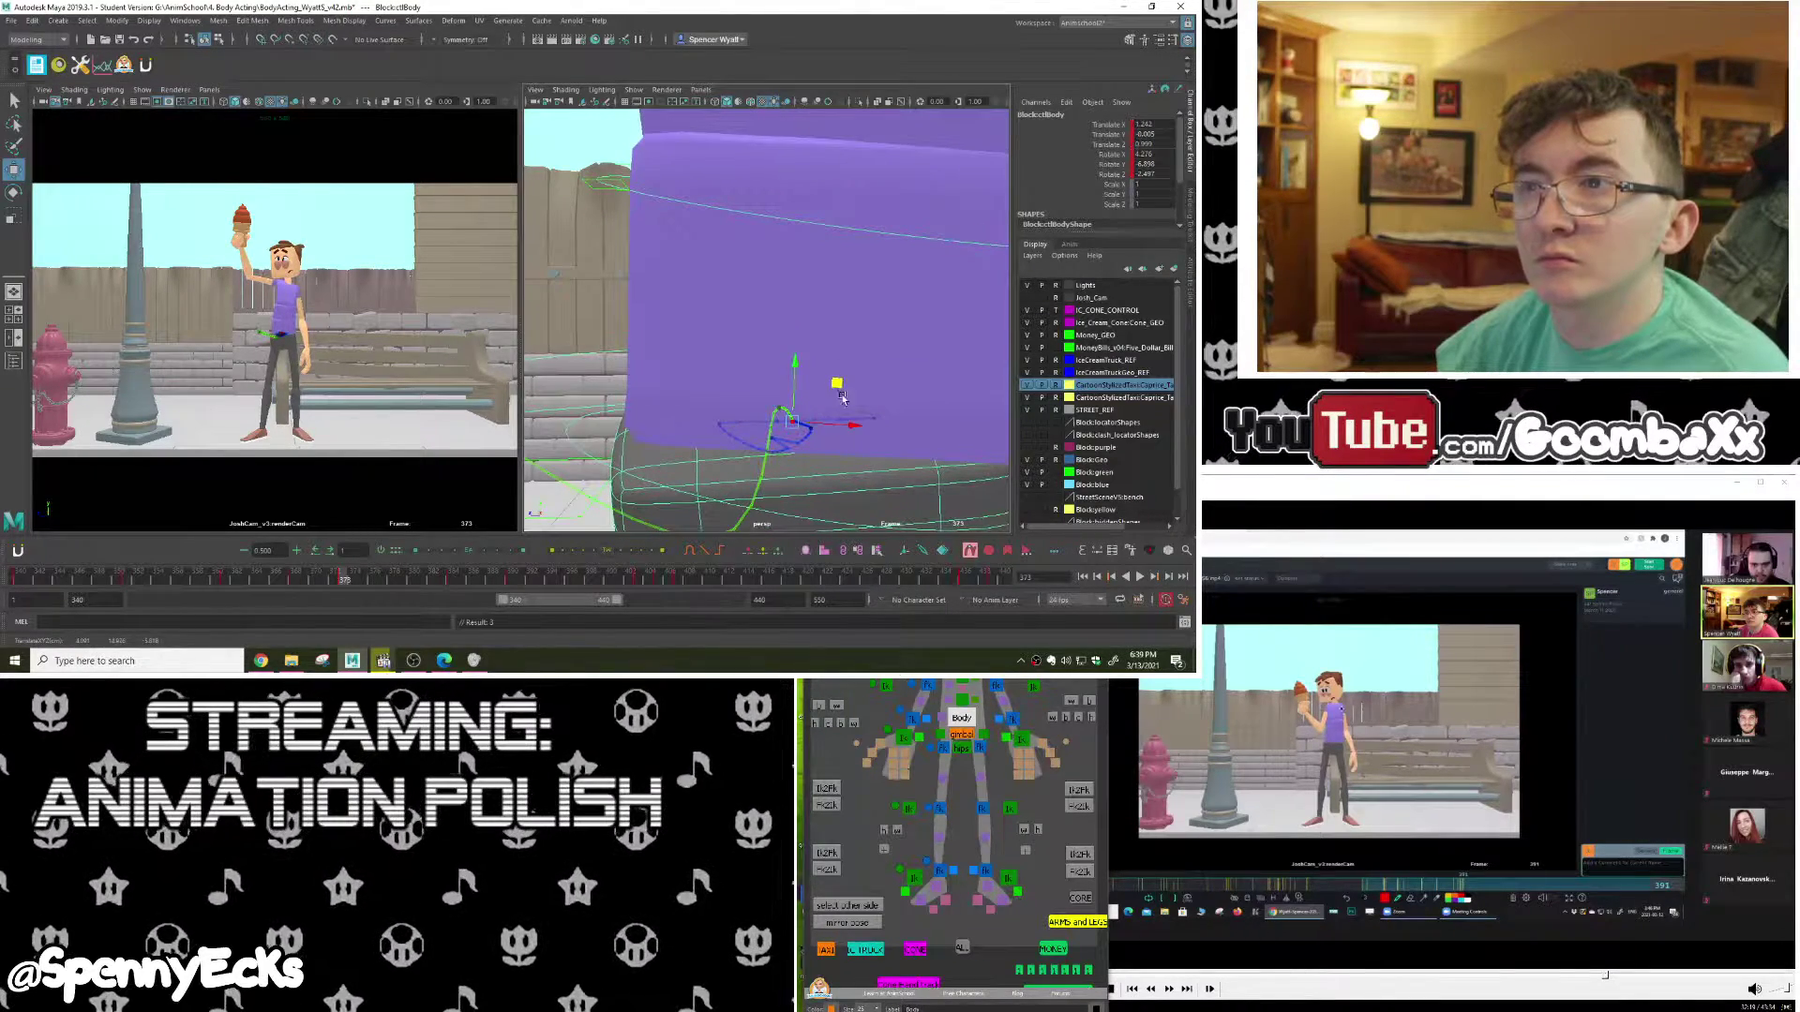
pyautogui.press('s')
# Step: Check the body's motion up to frame 405, and lower the body slightly at frames 405 and 407 to curve the trail
pyautogui.moveTo(342, 583); pyautogui.dragTo(632, 590)
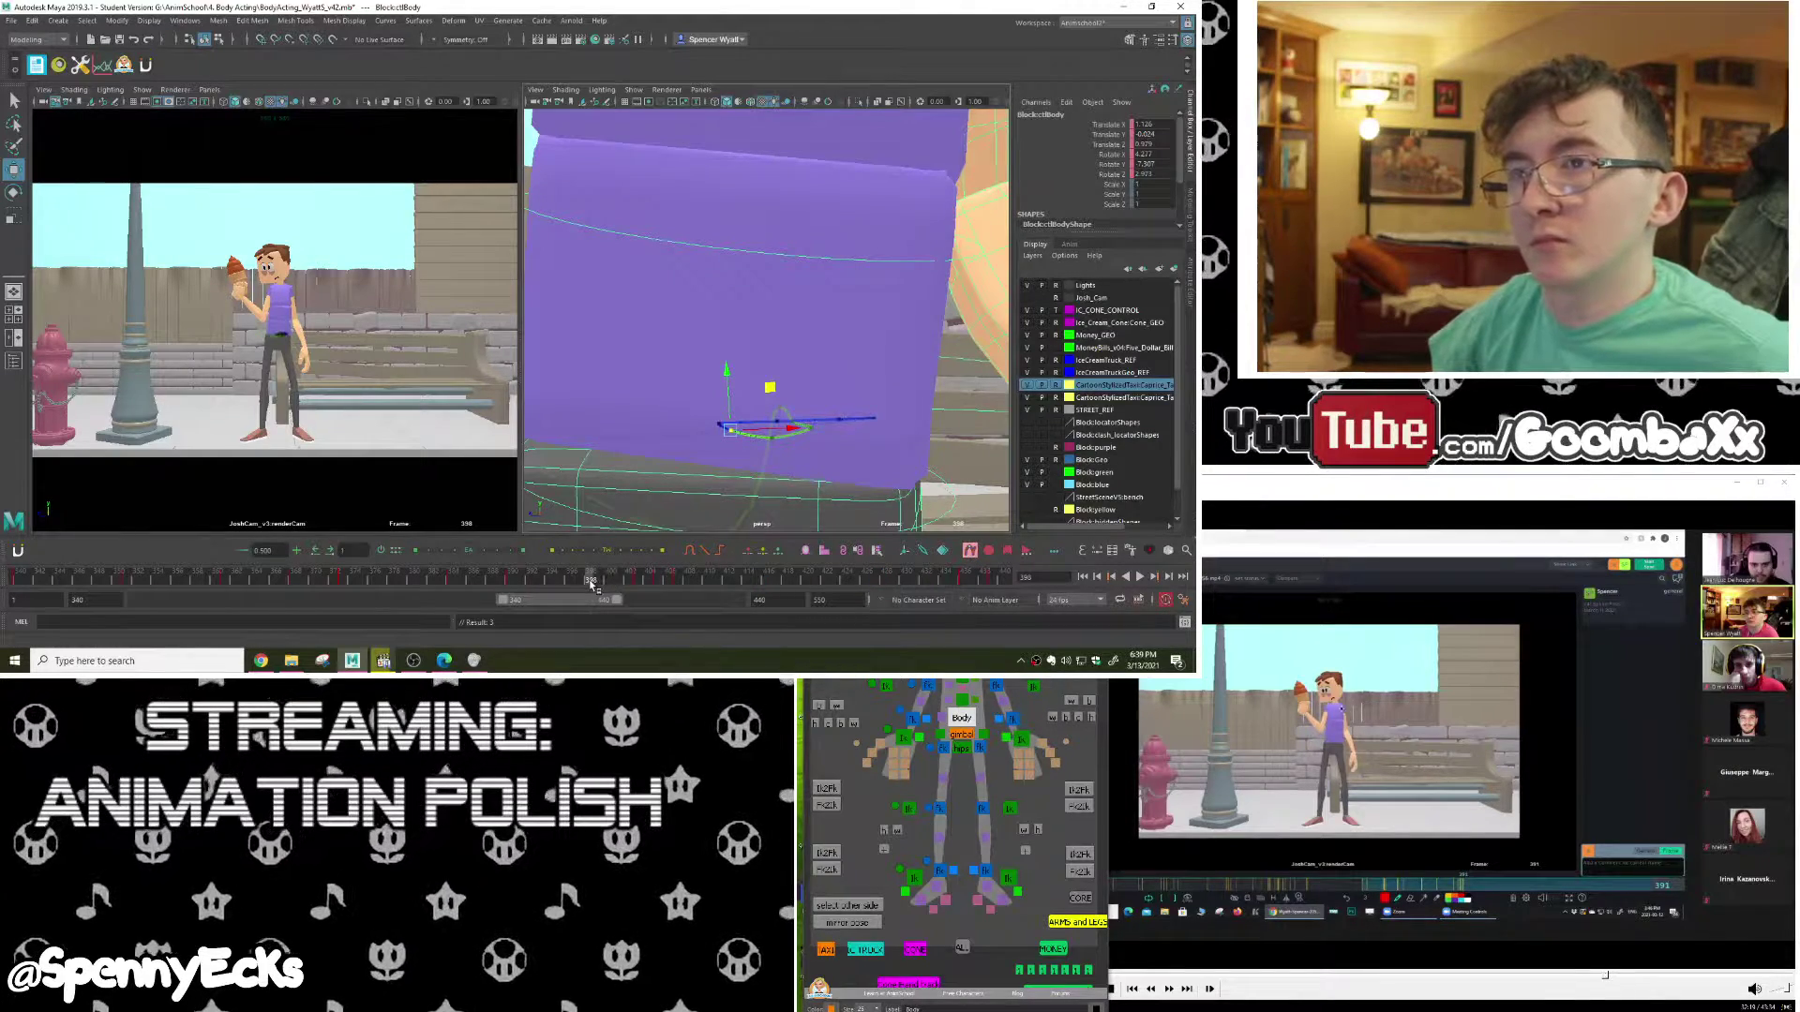
pyautogui.moveTo(593, 583)
pyautogui.mouseDown()
pyautogui.moveTo(373, 591)
pyautogui.moveTo(722, 577)
pyautogui.moveTo(585, 573)
pyautogui.mouseUp()
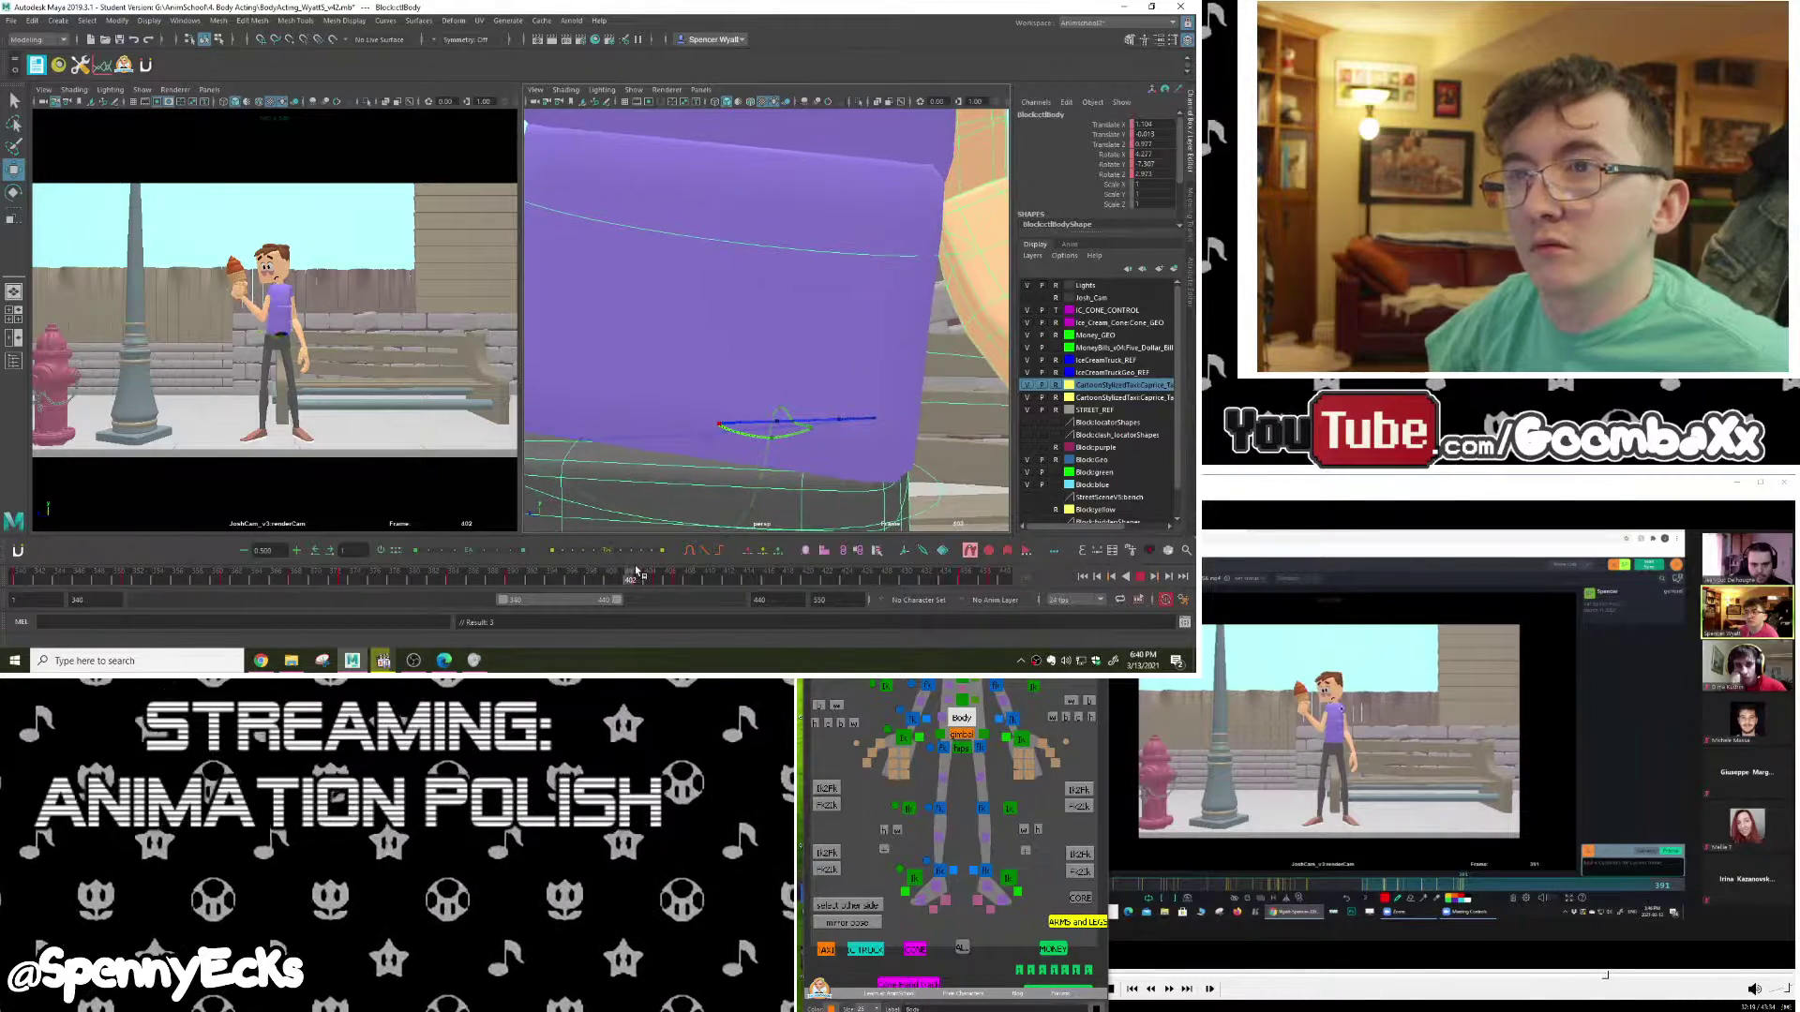
pyautogui.moveTo(646, 574)
pyautogui.mouseDown()
pyautogui.moveTo(722, 578)
pyautogui.moveTo(667, 564)
pyautogui.mouseUp()
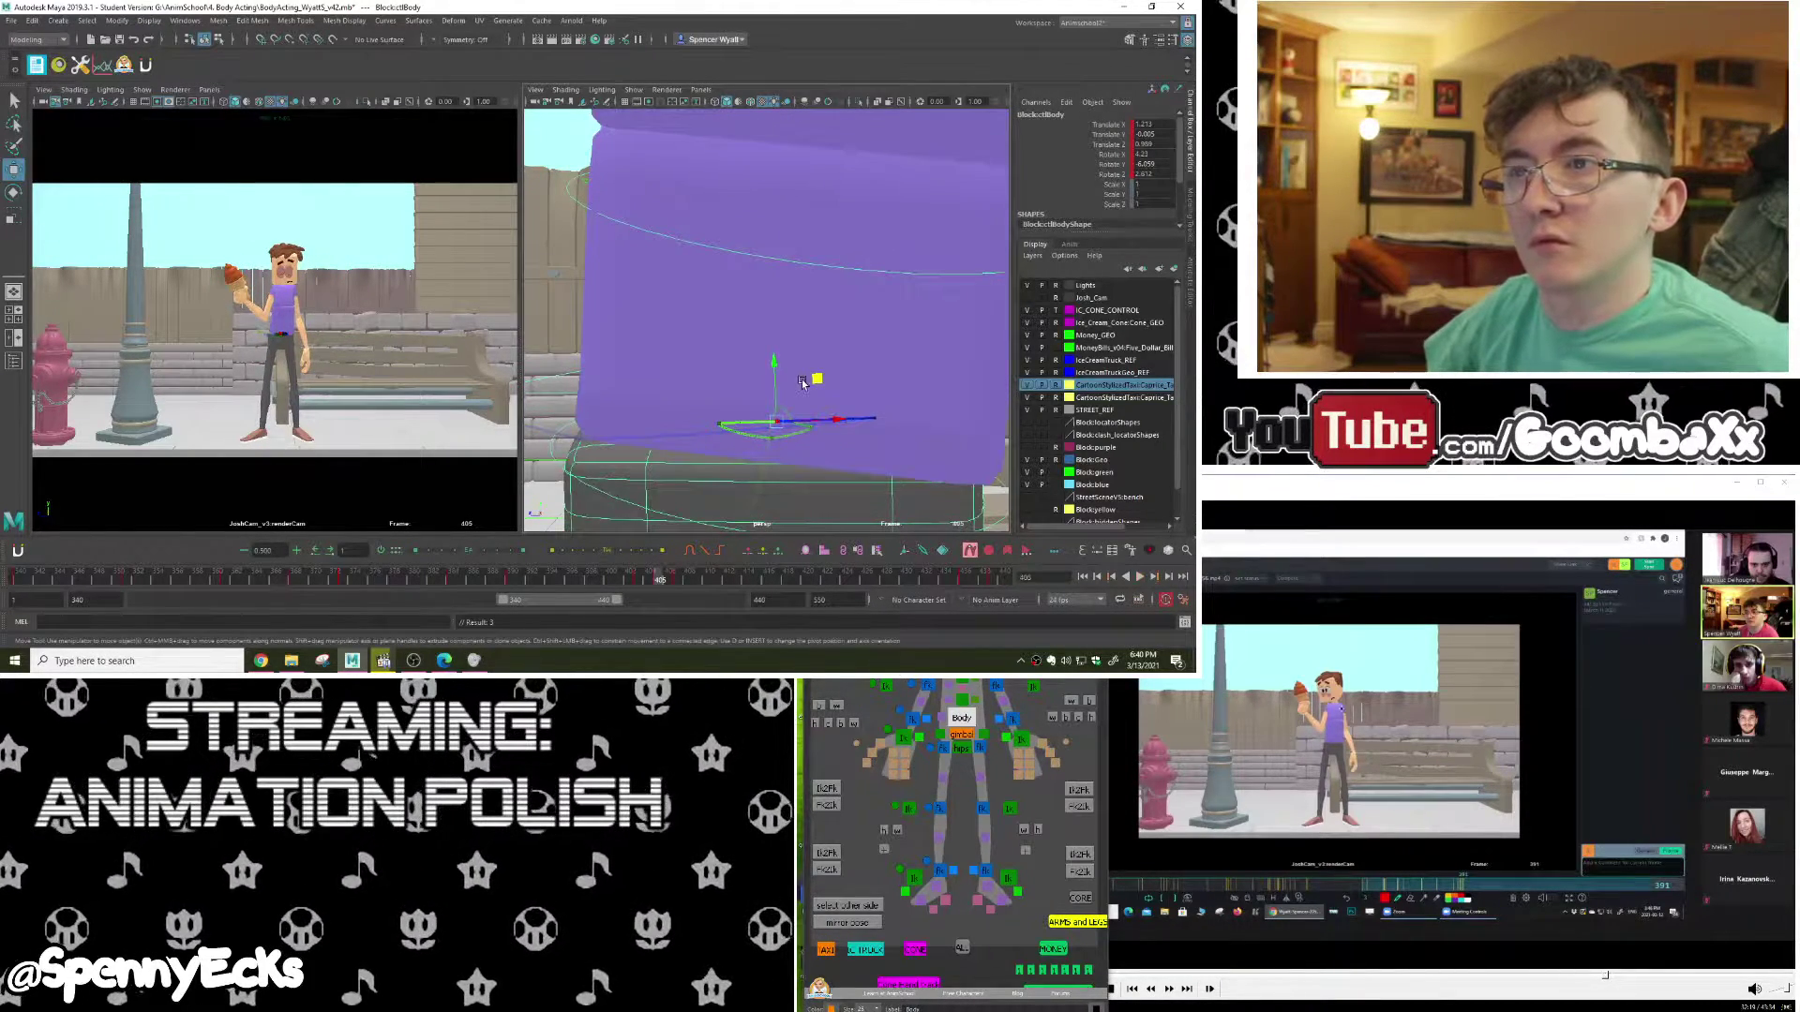
pyautogui.moveTo(774, 395); pyautogui.dragTo(773, 403)
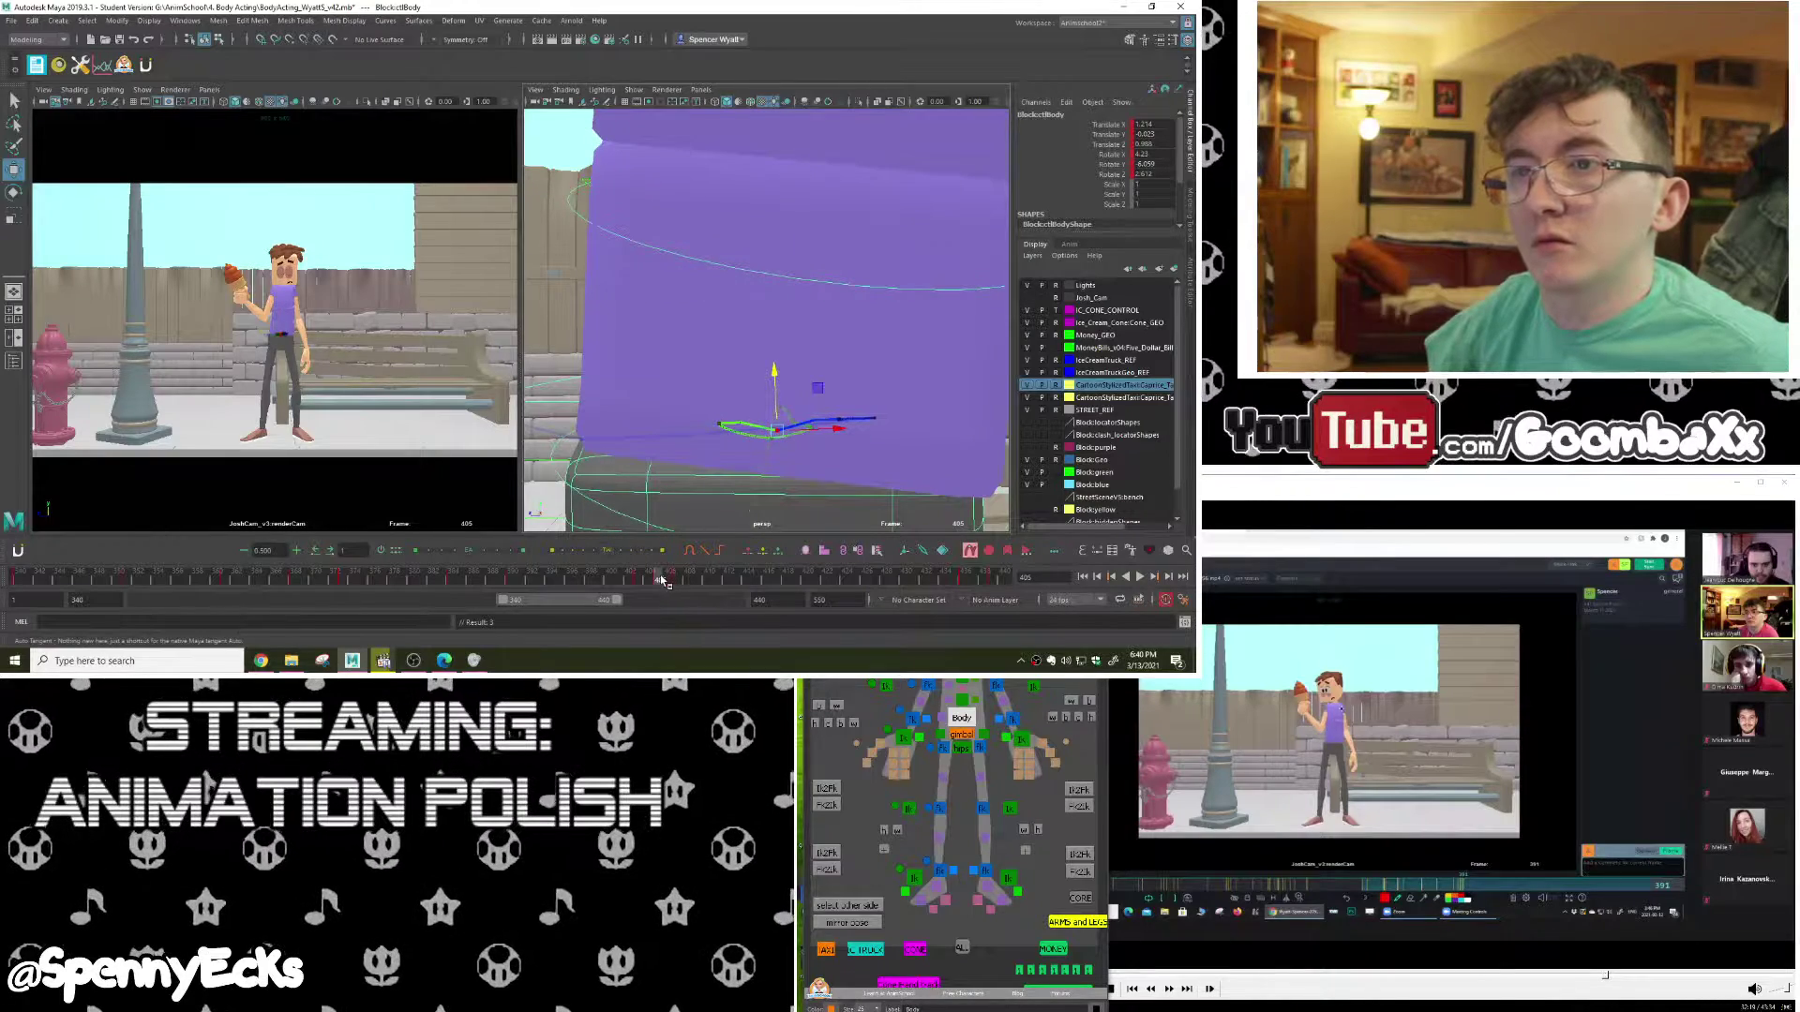
pyautogui.moveTo(661, 581); pyautogui.dragTo(681, 581)
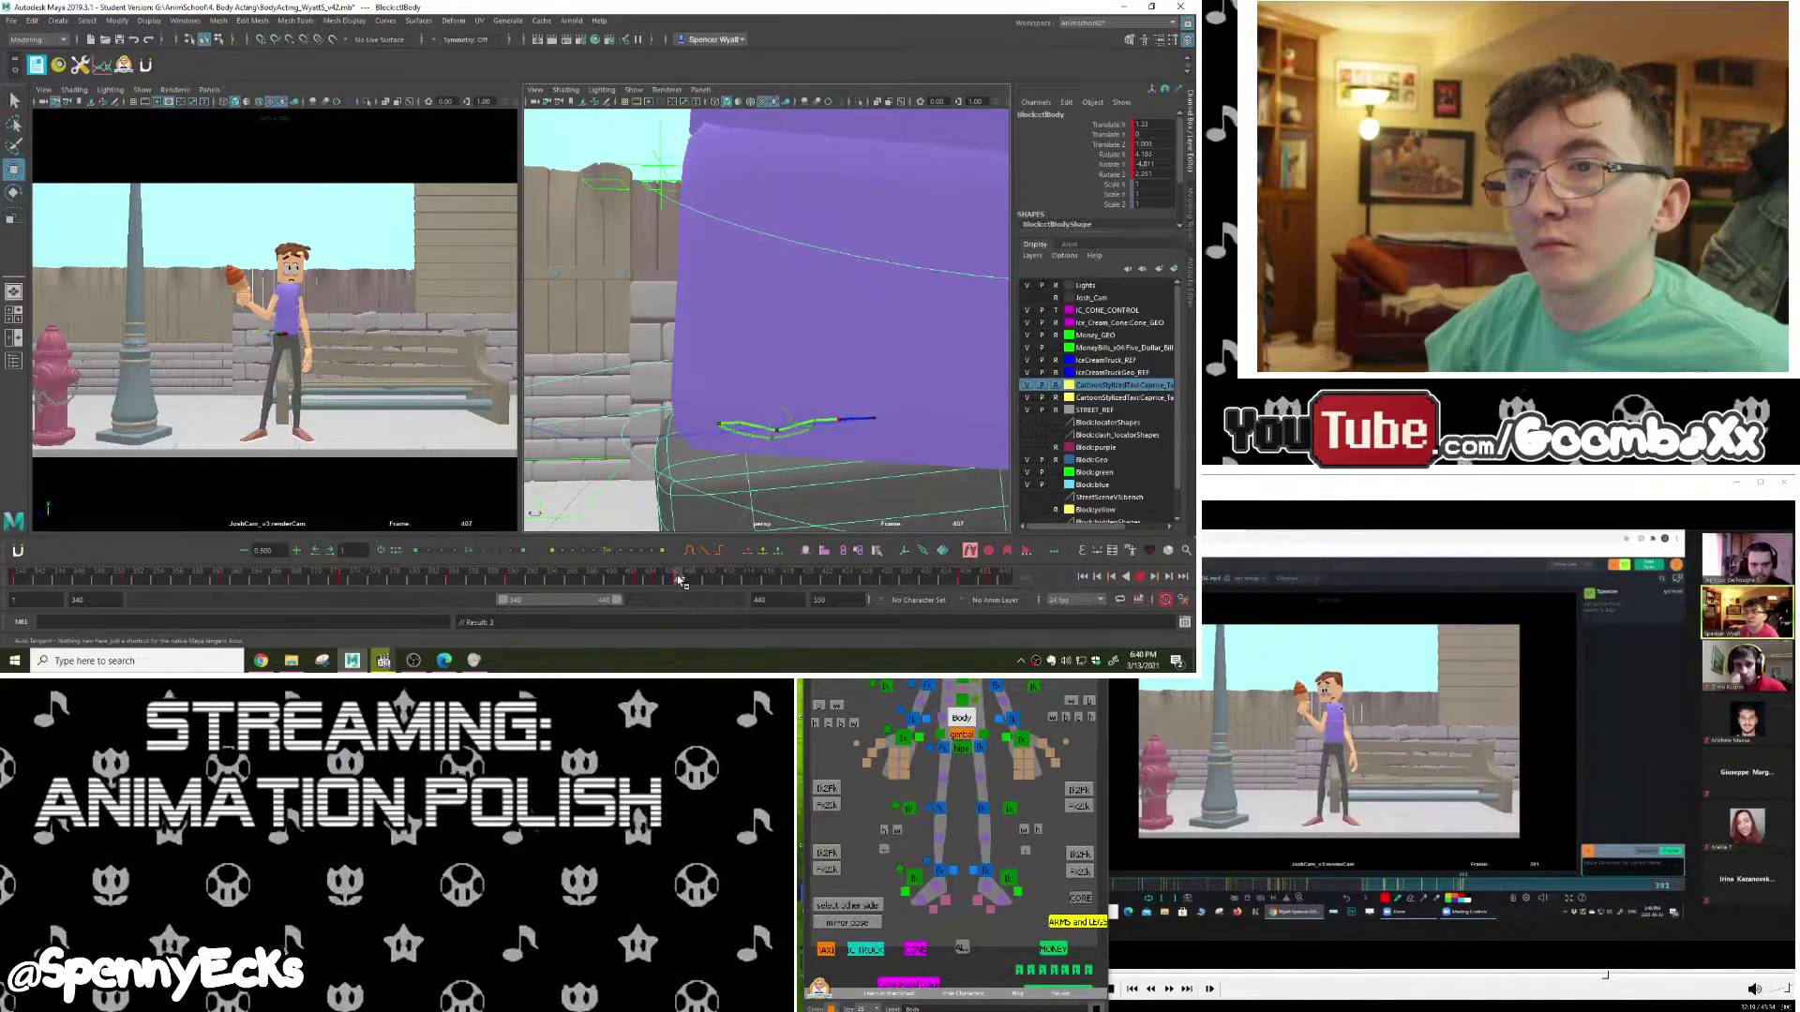
pyautogui.moveTo(839, 393); pyautogui.dragTo(840, 399)
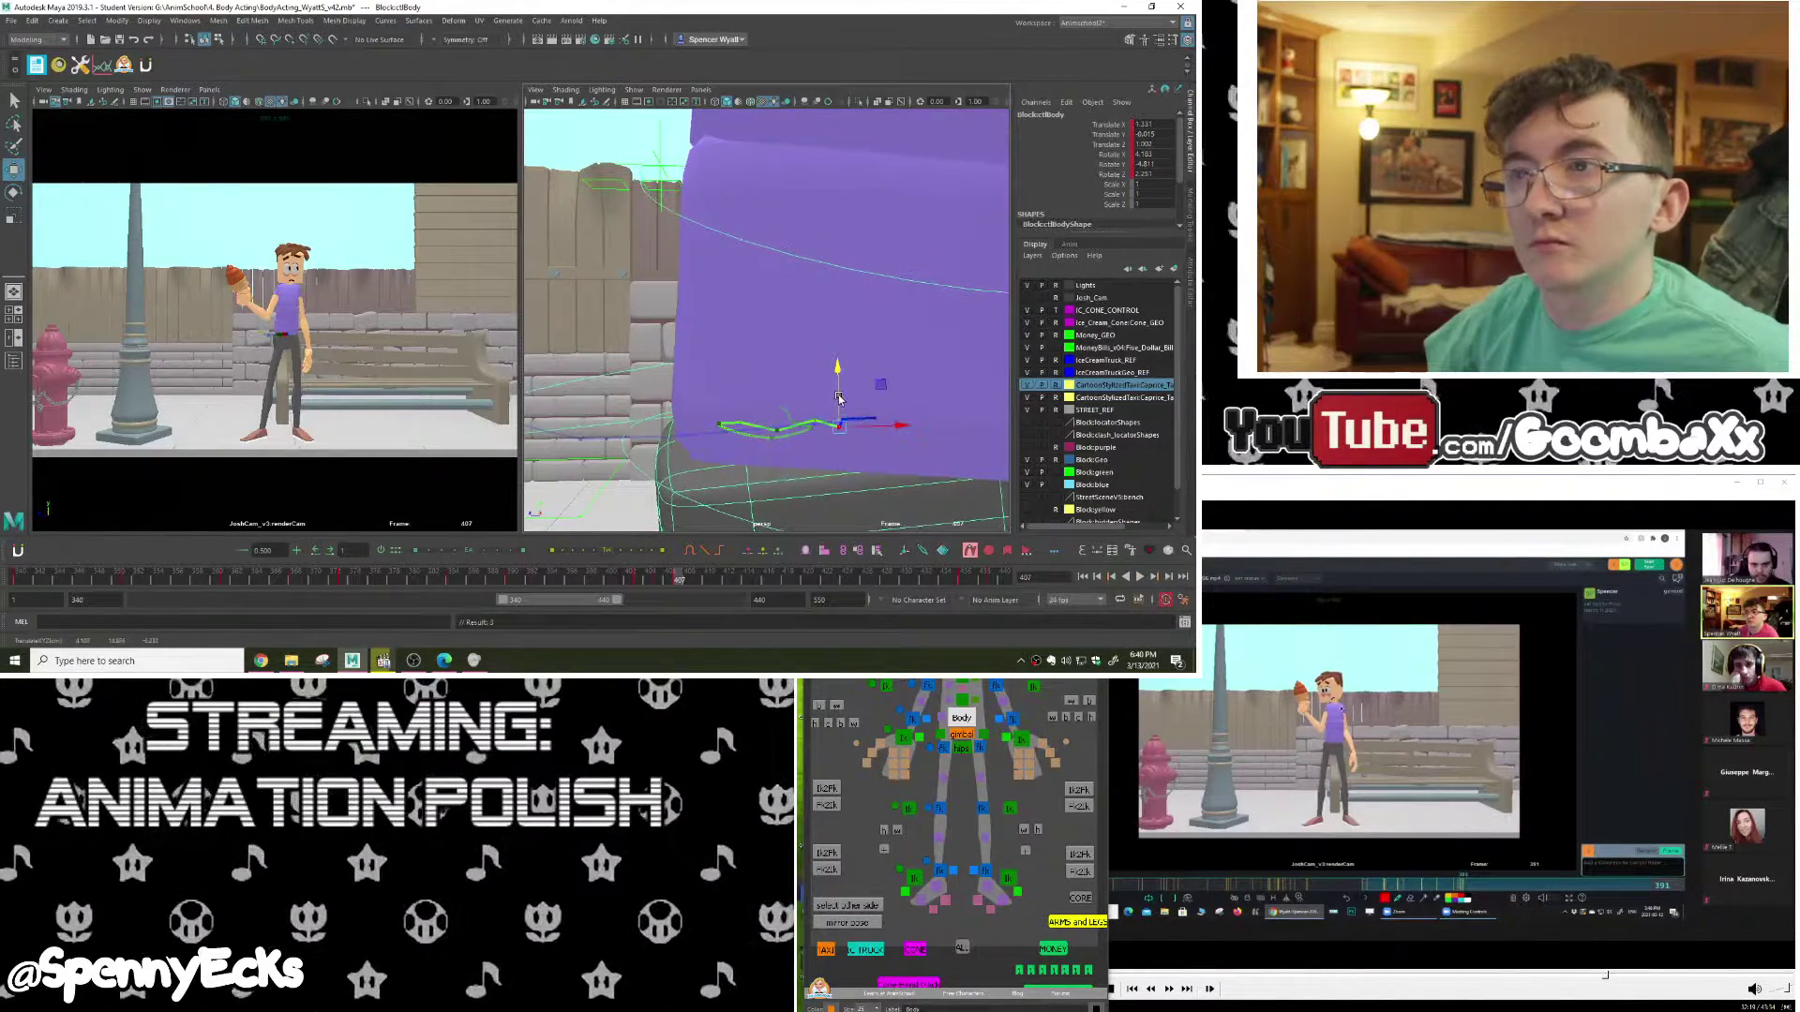
# Step: Play back and scrub the body's motion from about frame 400 onward to check the reshaped arc
pyautogui.hotkey('alt', 'v')
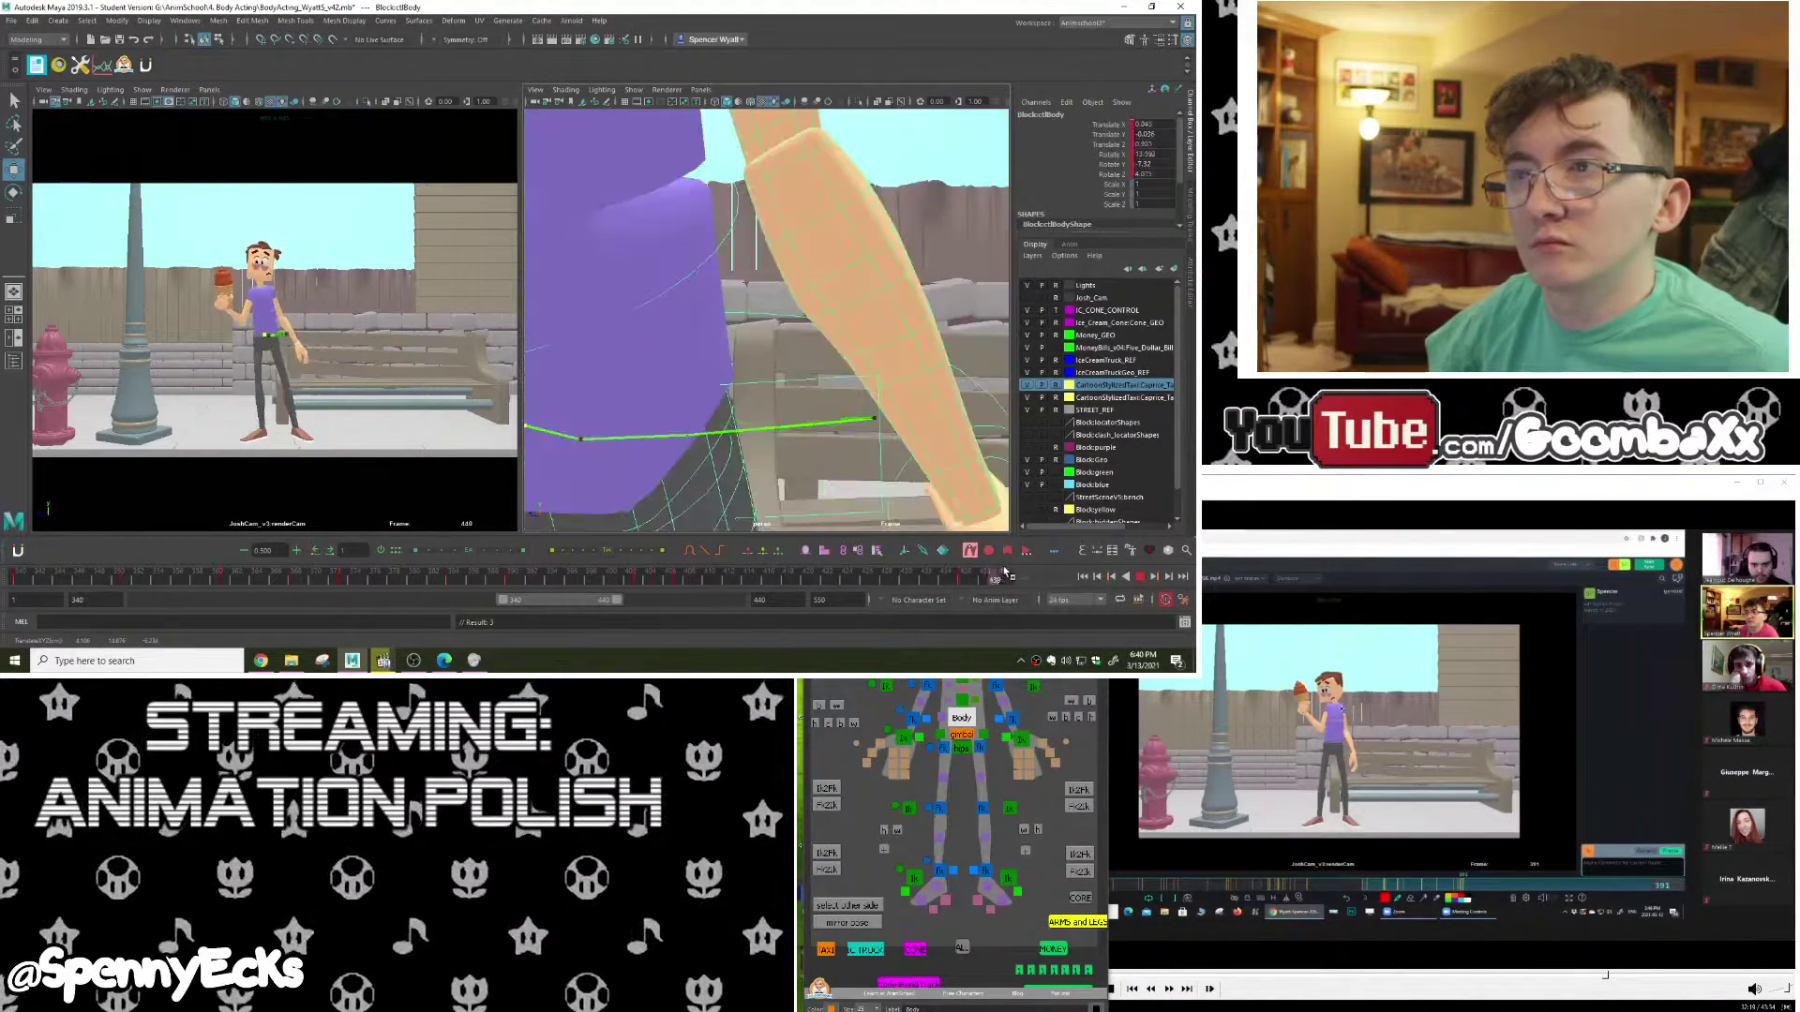
pyautogui.click(624, 579)
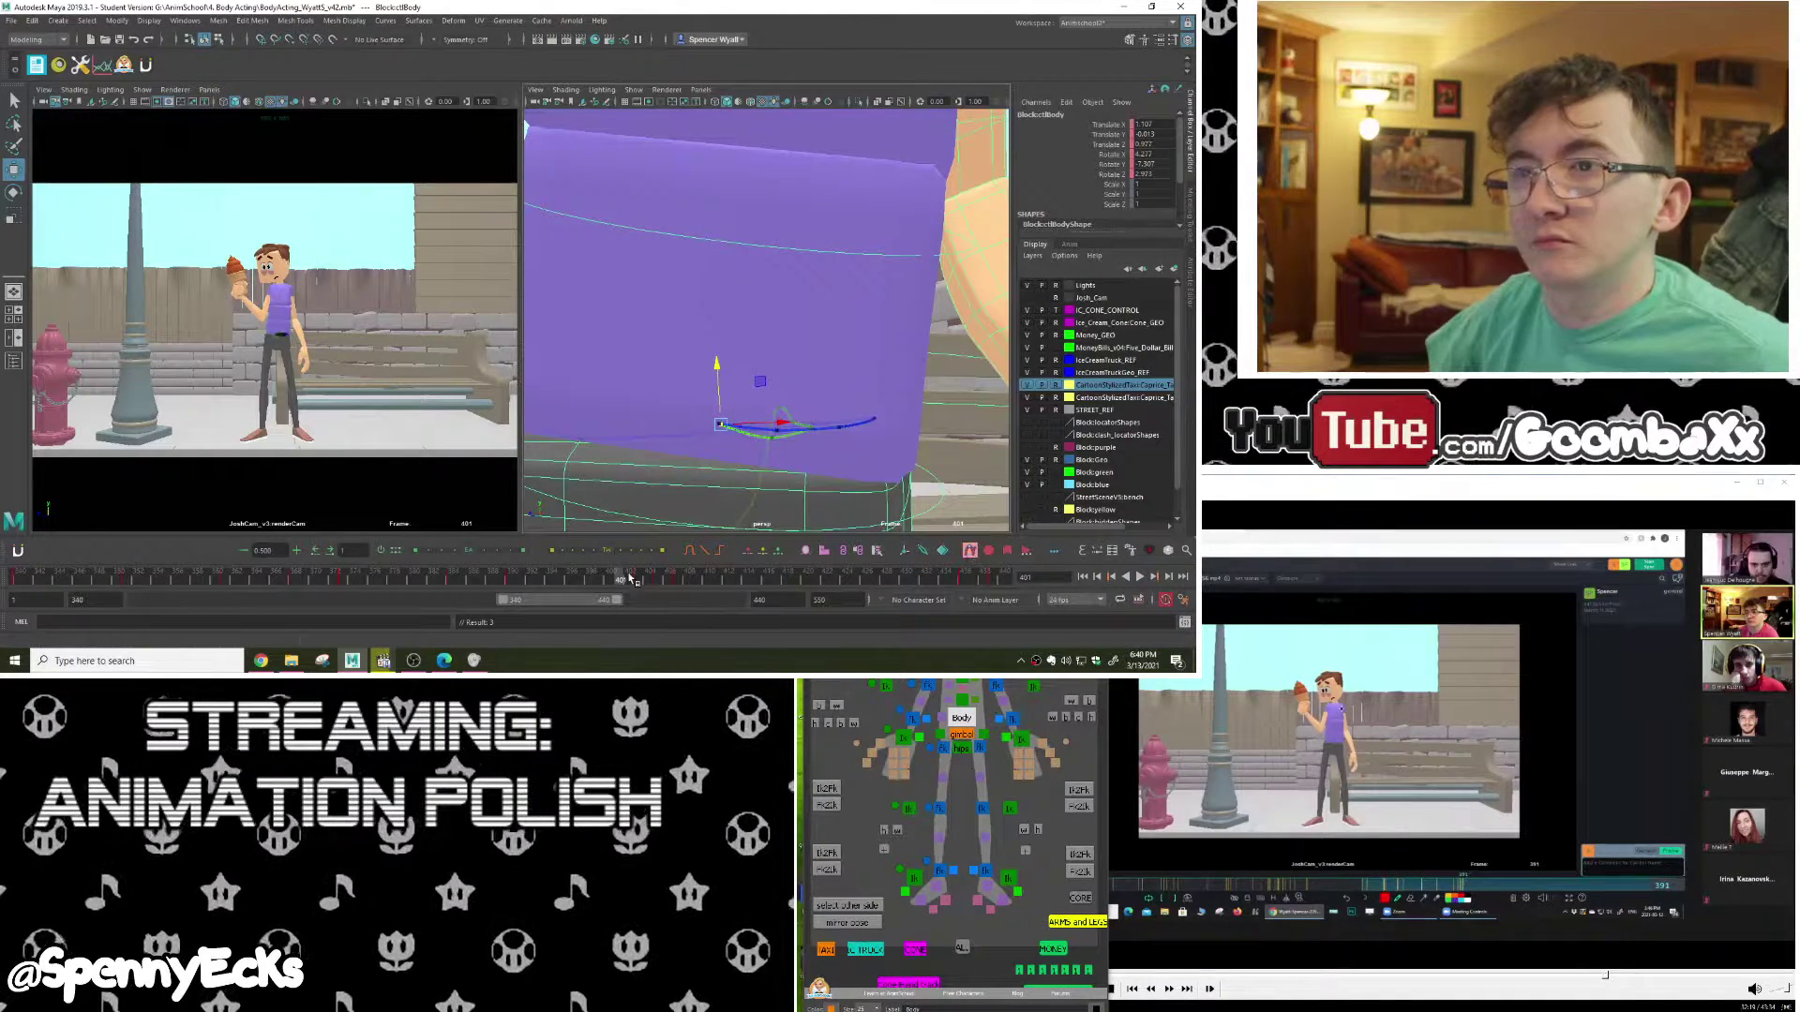
pyautogui.hotkey('alt', 'v')
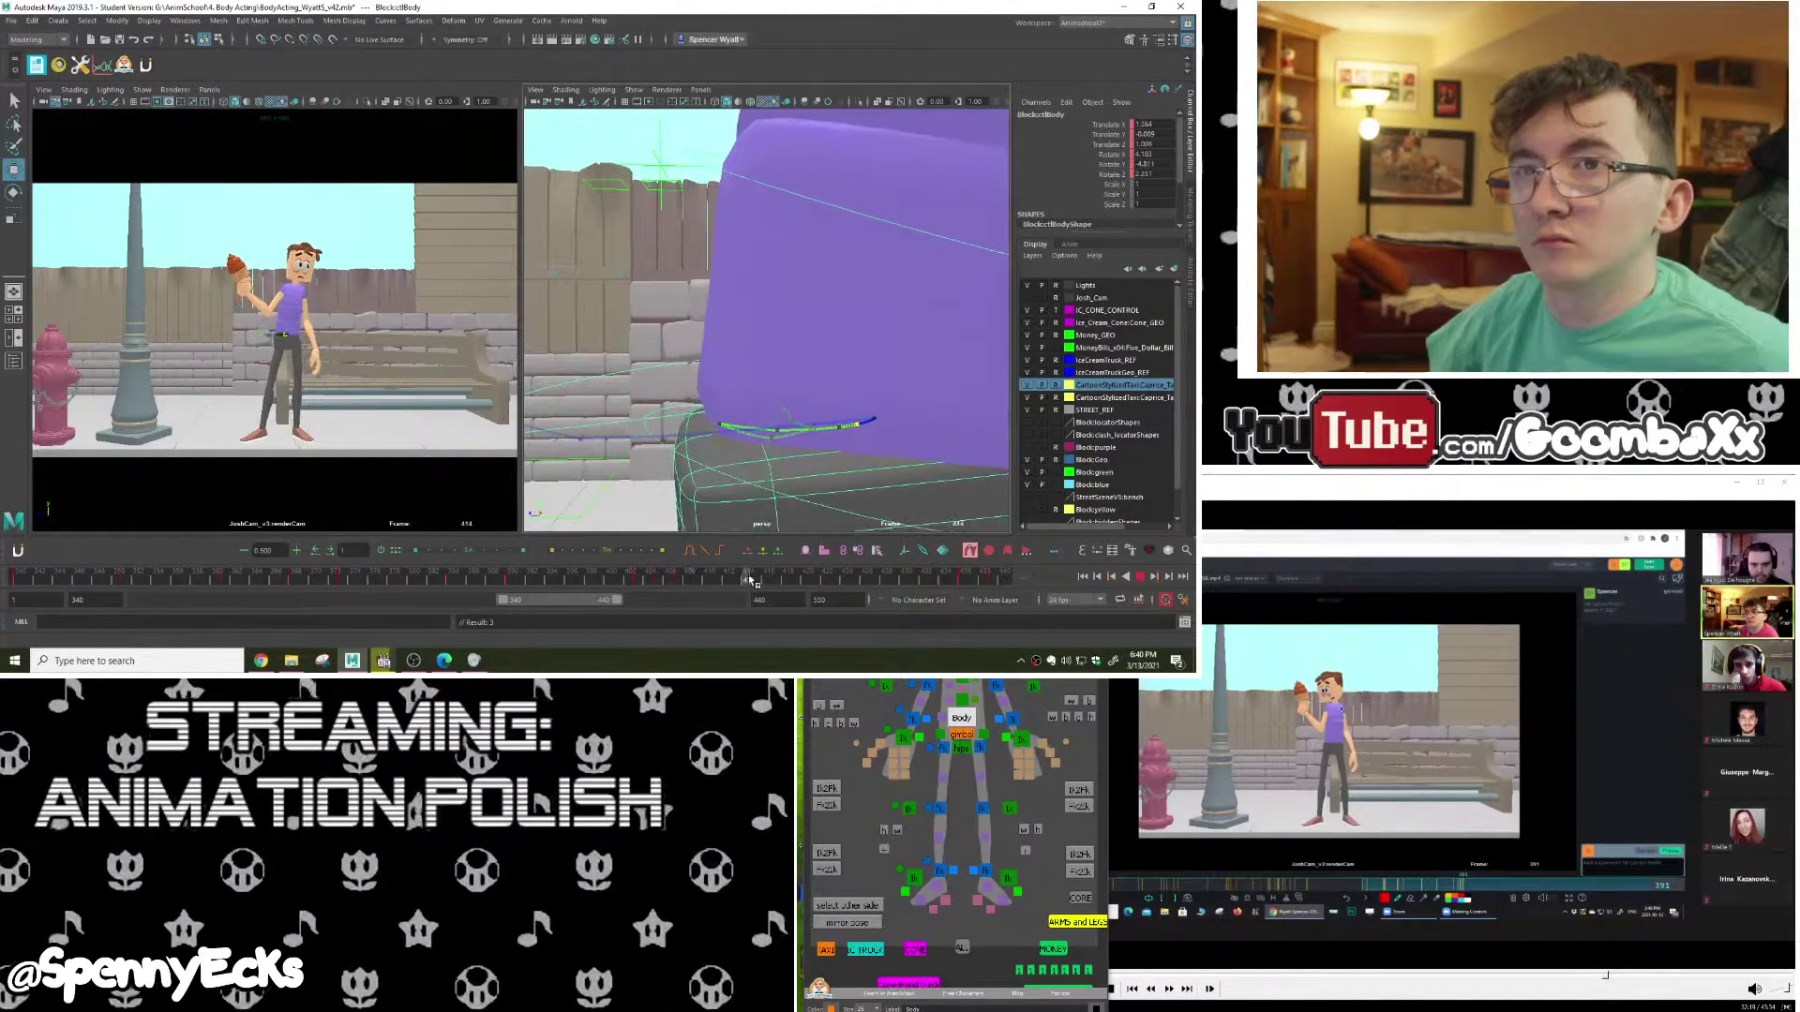
pyautogui.click(680, 579)
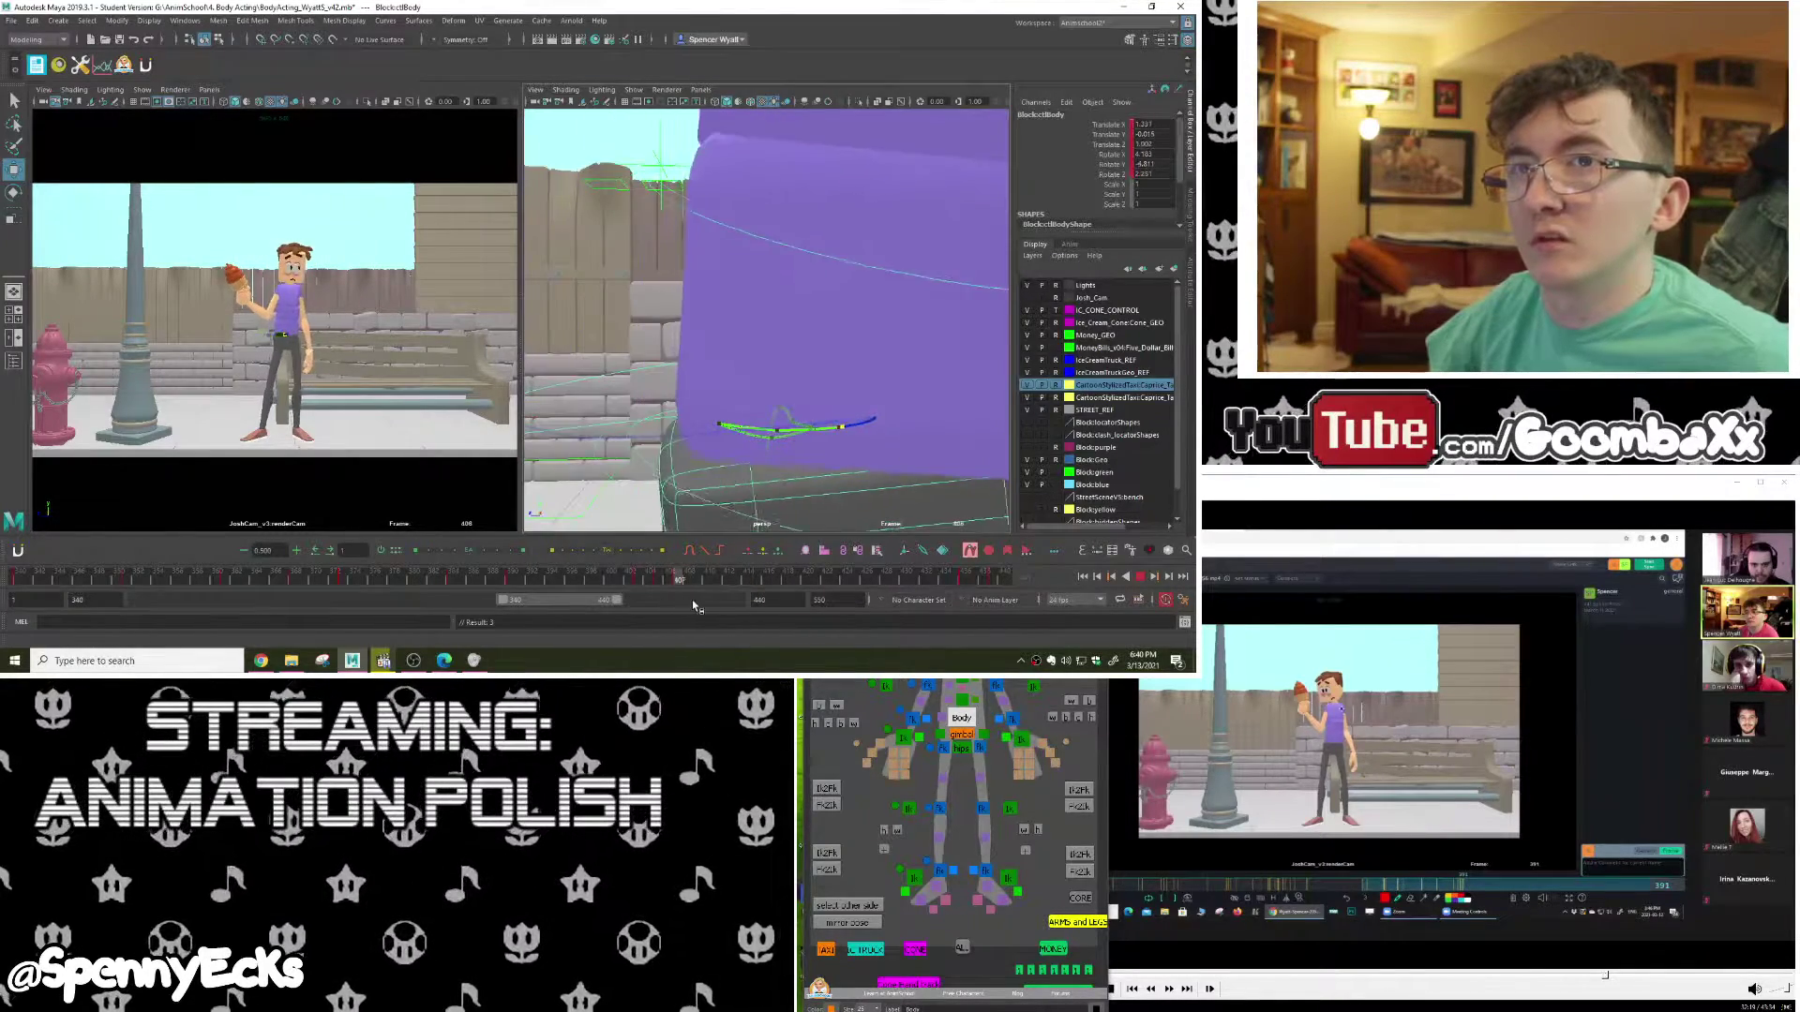
pyautogui.moveTo(756, 601)
pyautogui.mouseDown()
pyautogui.moveTo(614, 601)
pyautogui.moveTo(714, 602)
pyautogui.mouseUp()
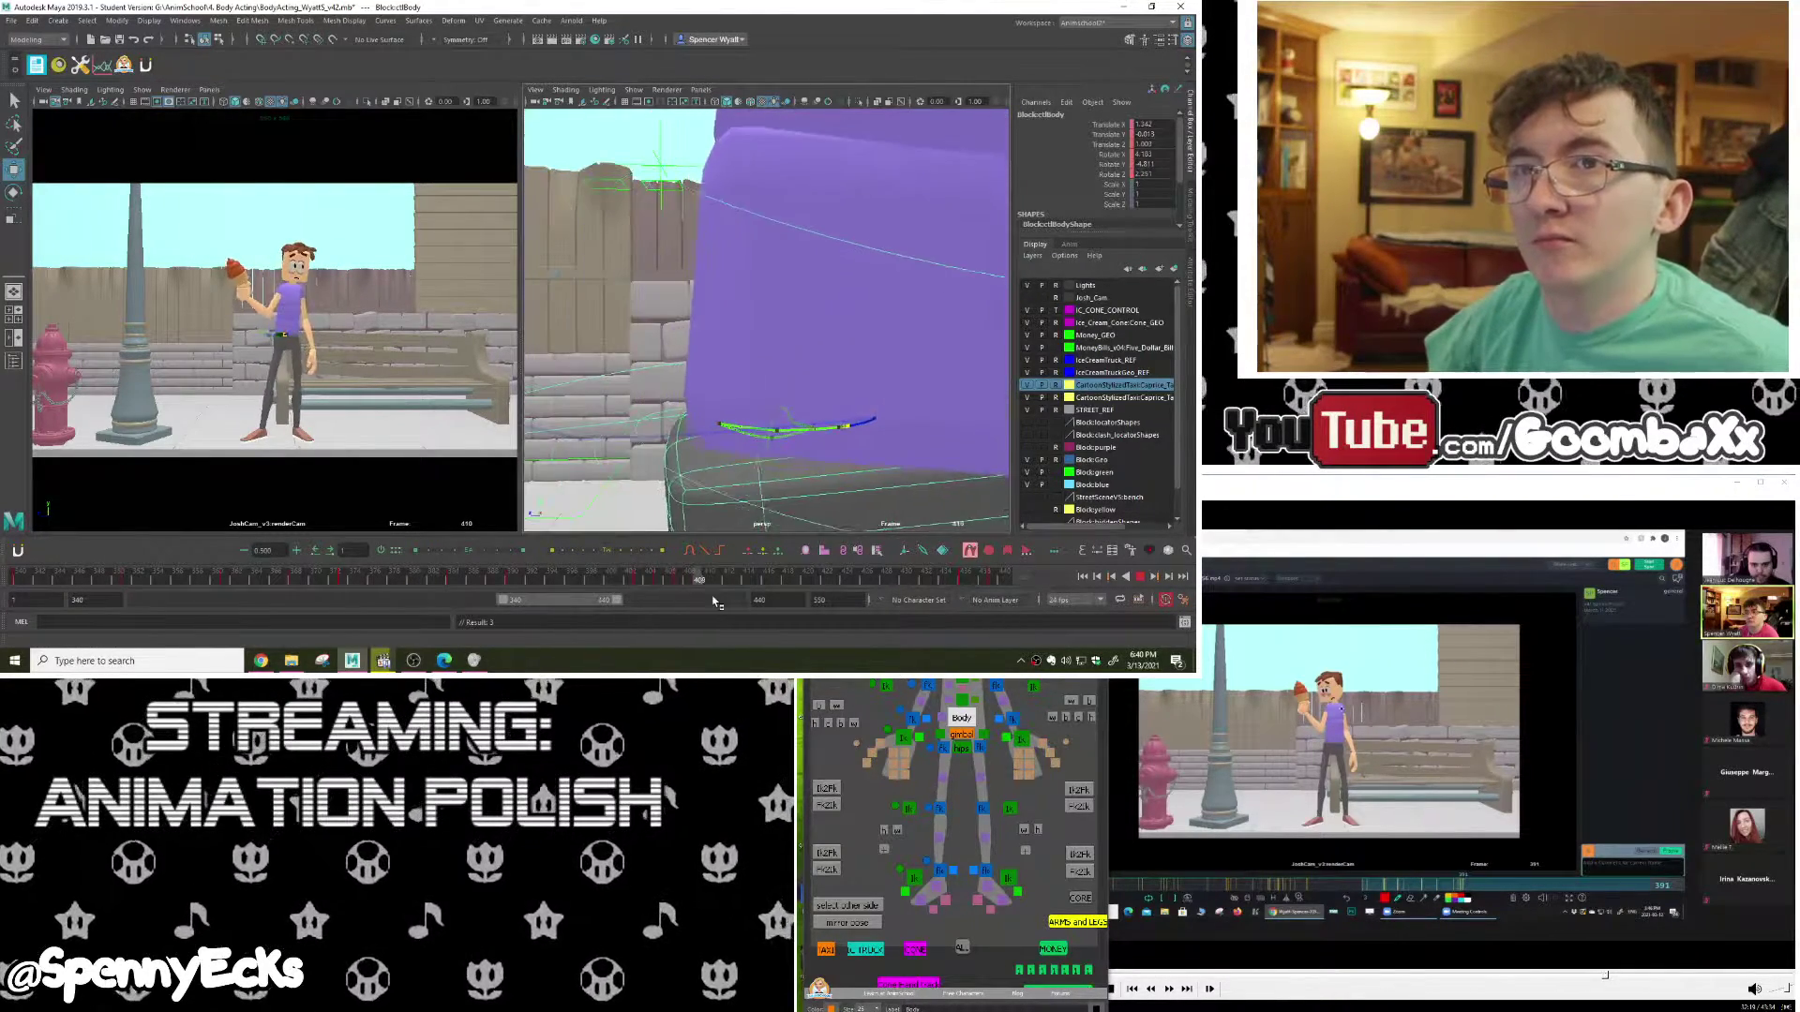
# Step: Play and scrub the 340–440 range repeatedly to review the body's overall motion
pyautogui.click(52, 581)
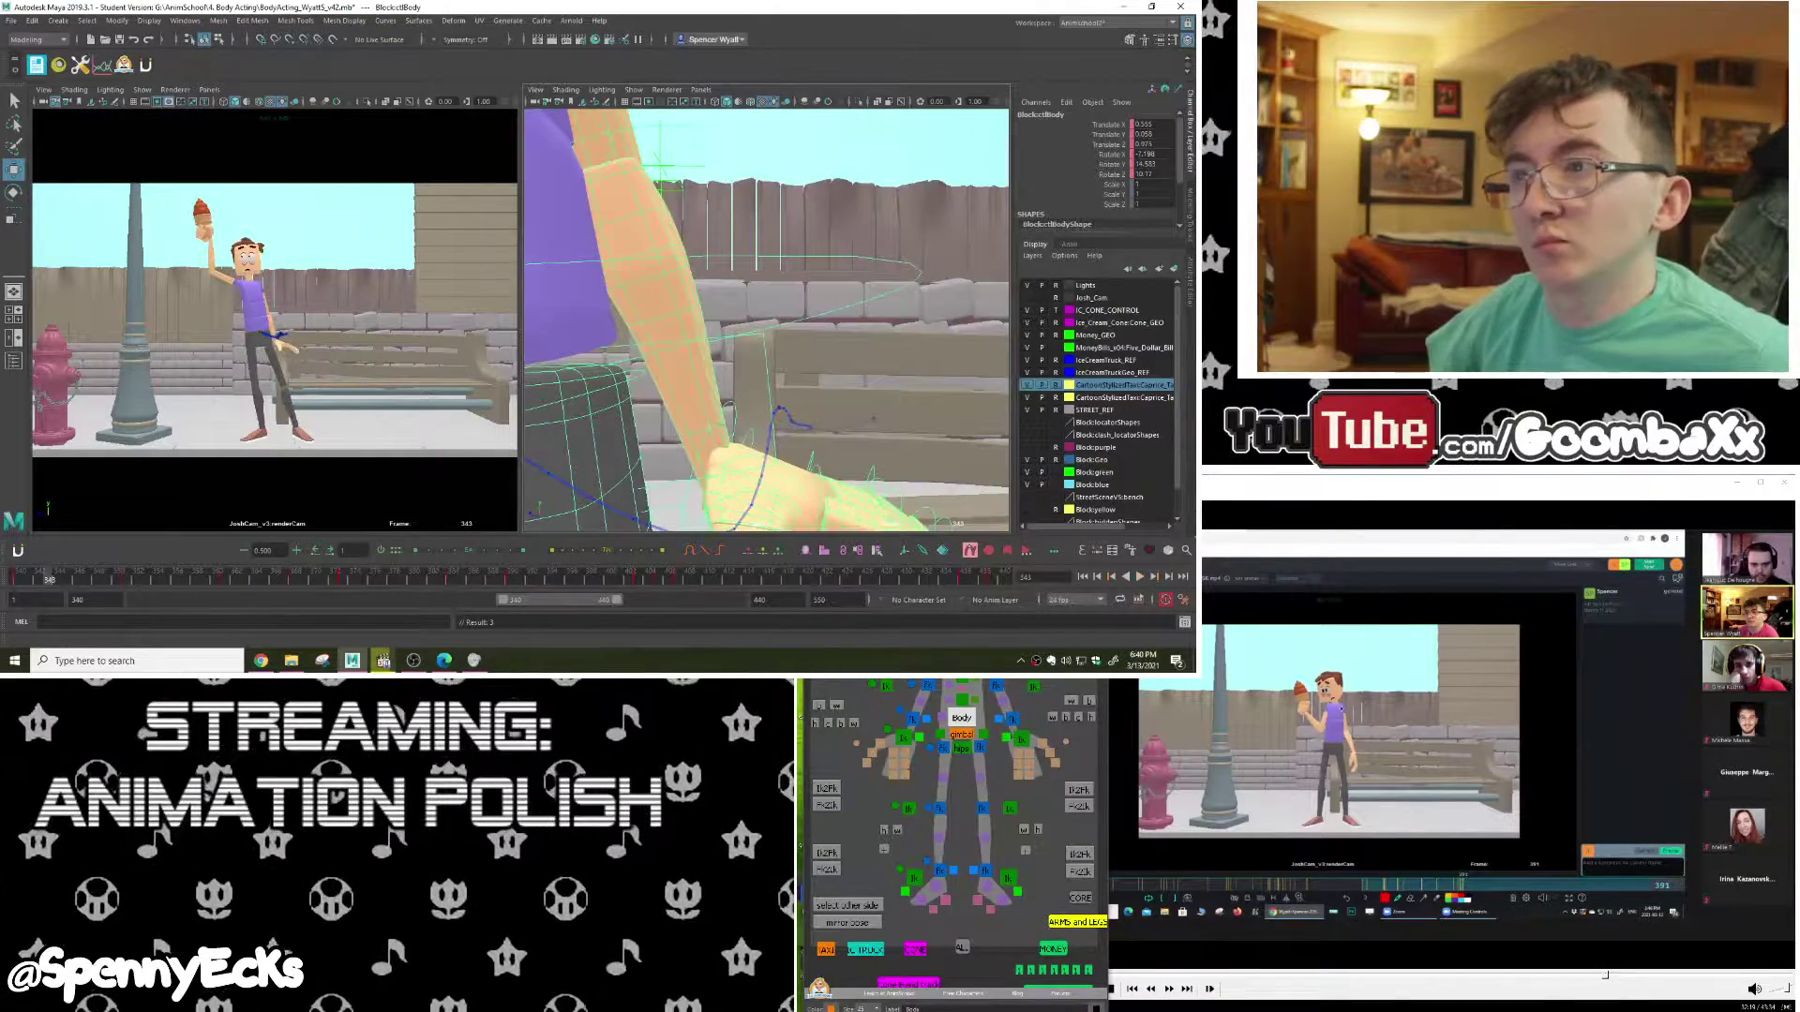
pyautogui.click(1140, 577)
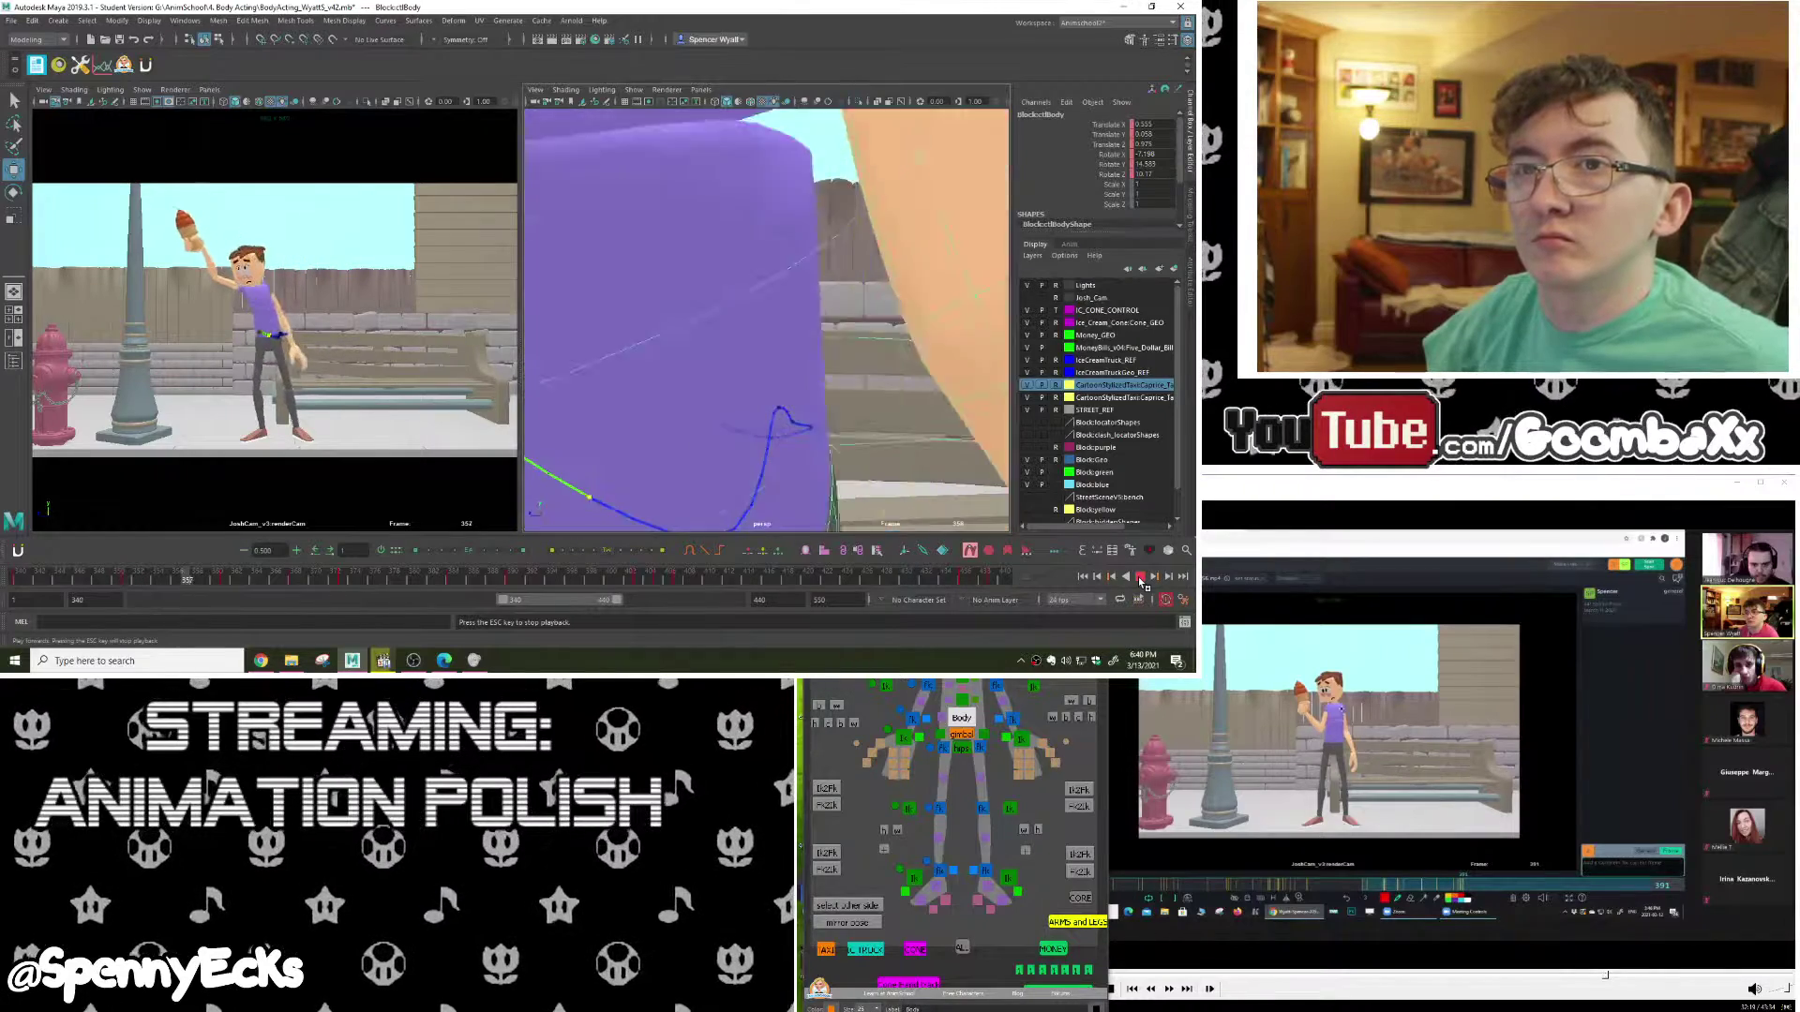
pyautogui.click(1139, 577)
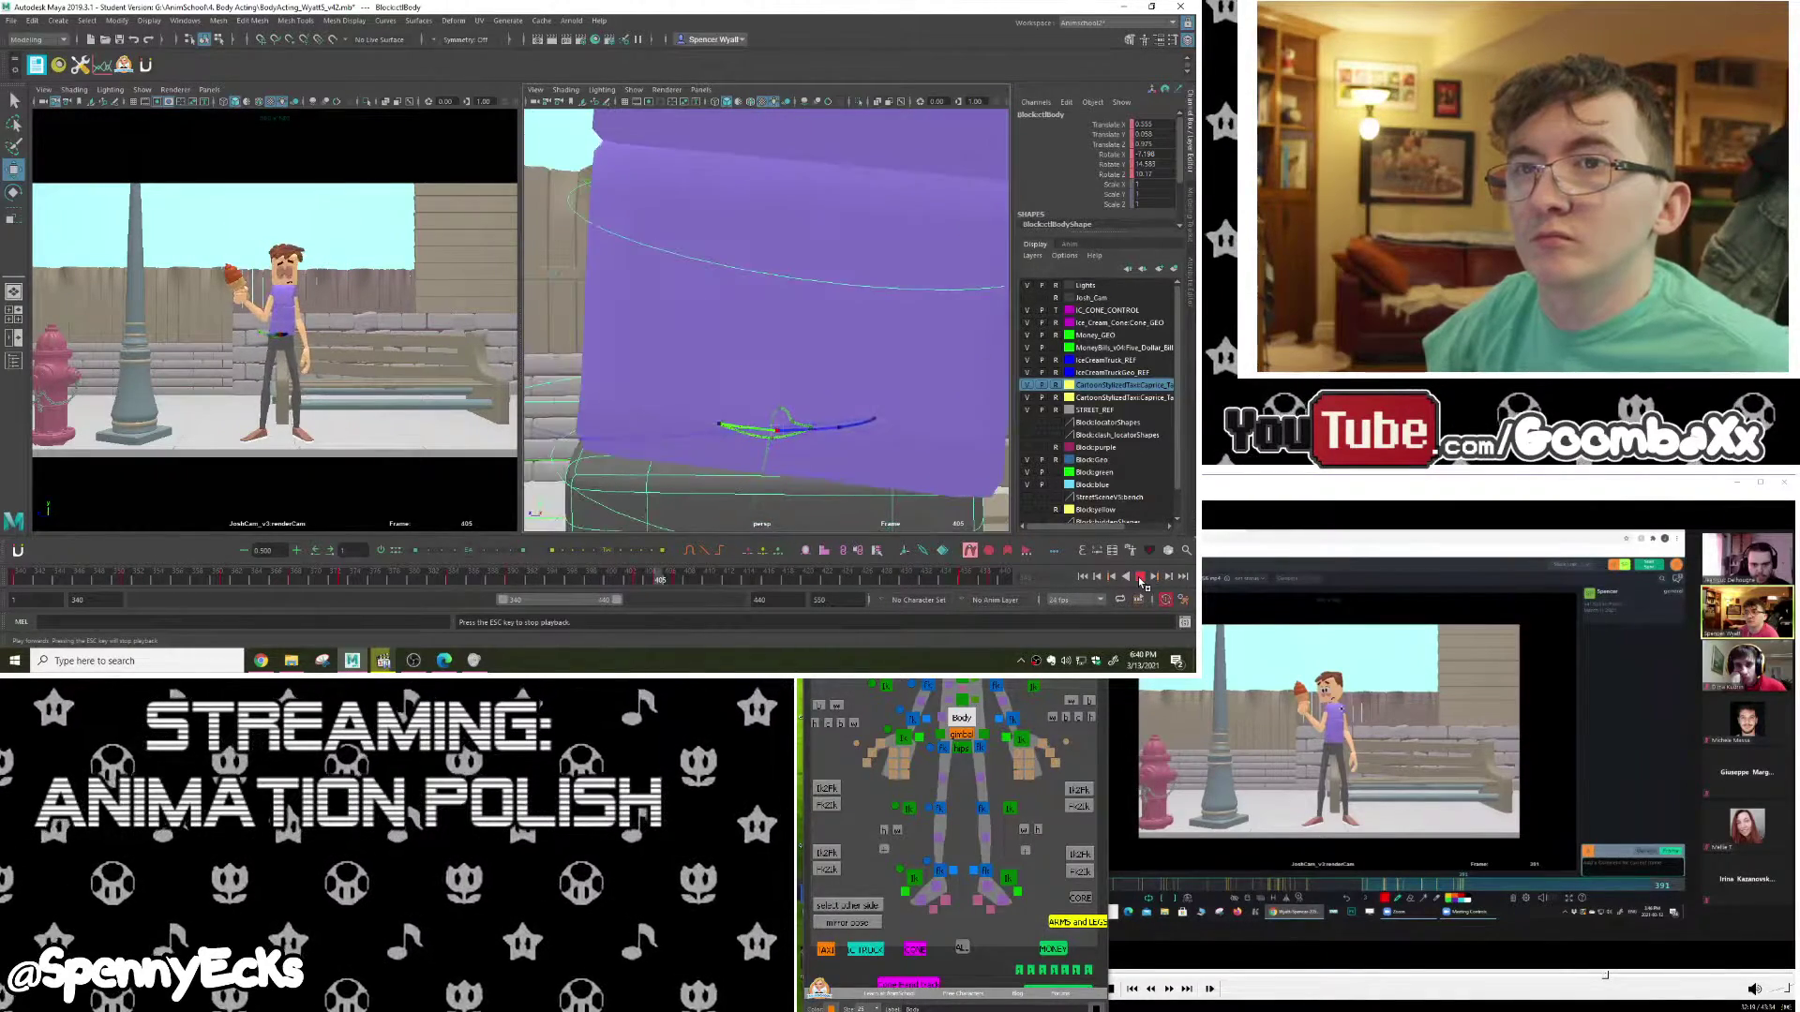
pyautogui.moveTo(642, 586); pyautogui.dragTo(682, 583)
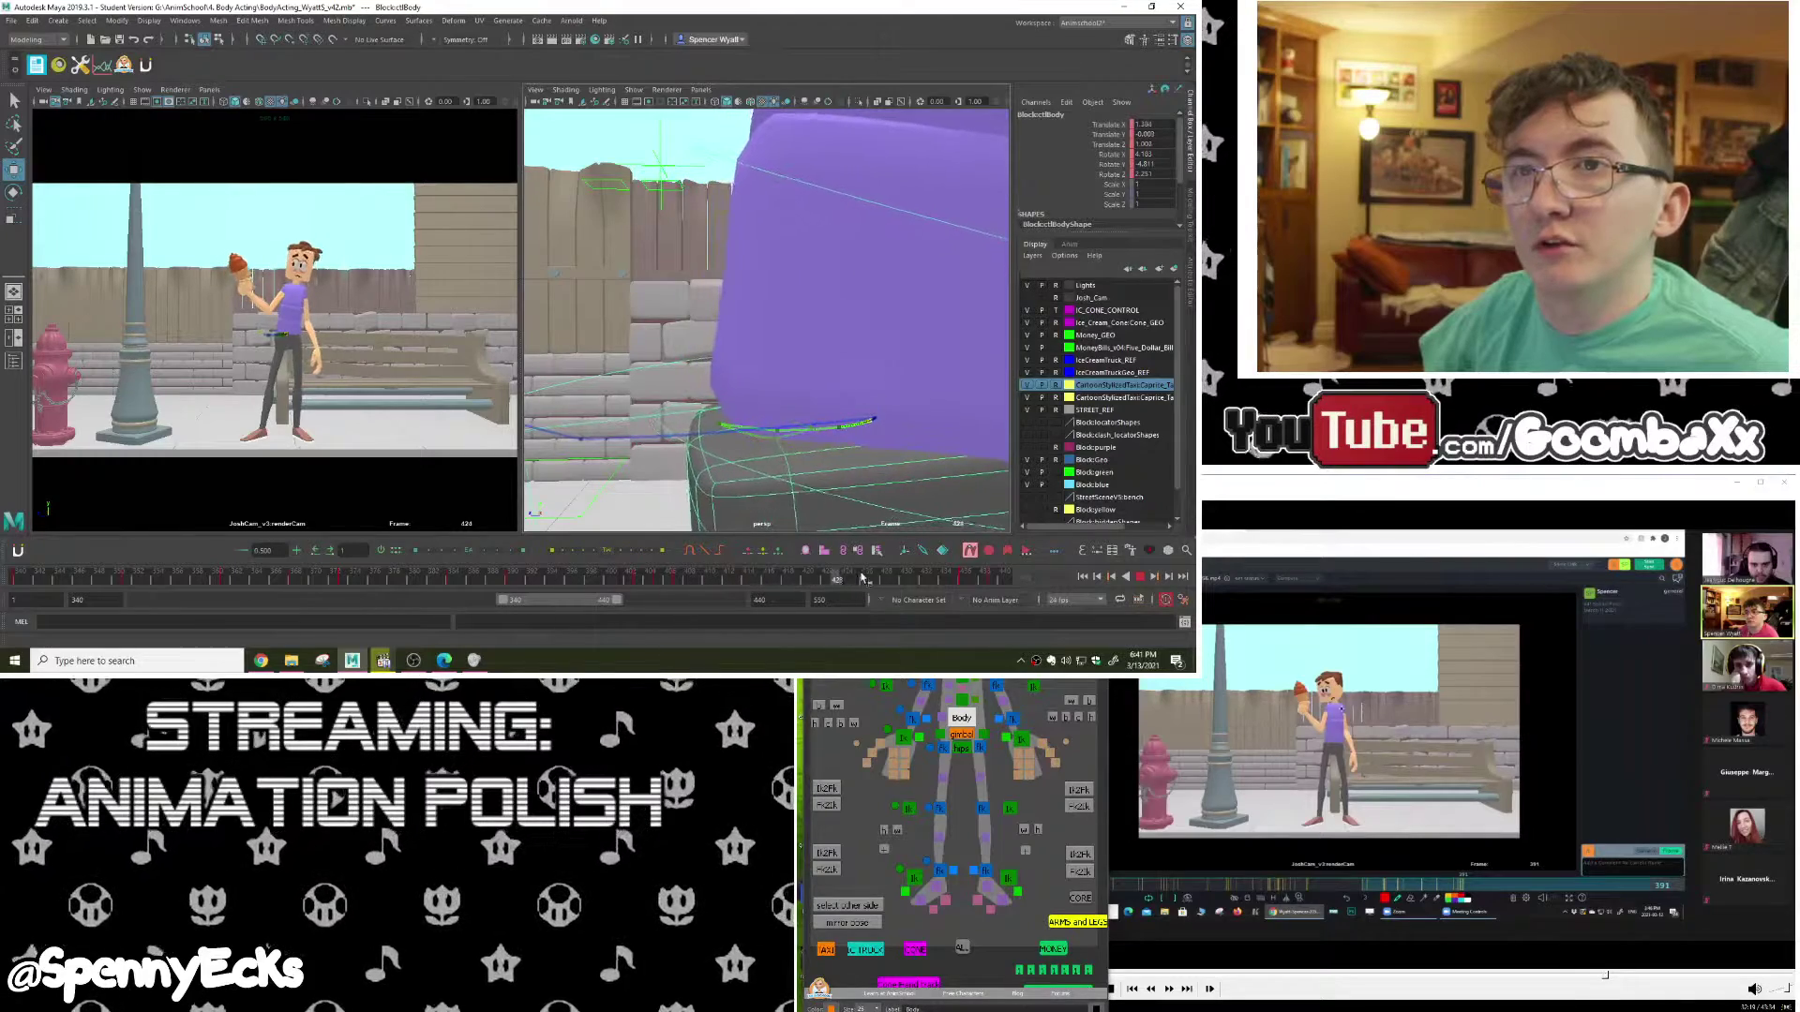
pyautogui.moveTo(497, 574); pyautogui.dragTo(144, 569)
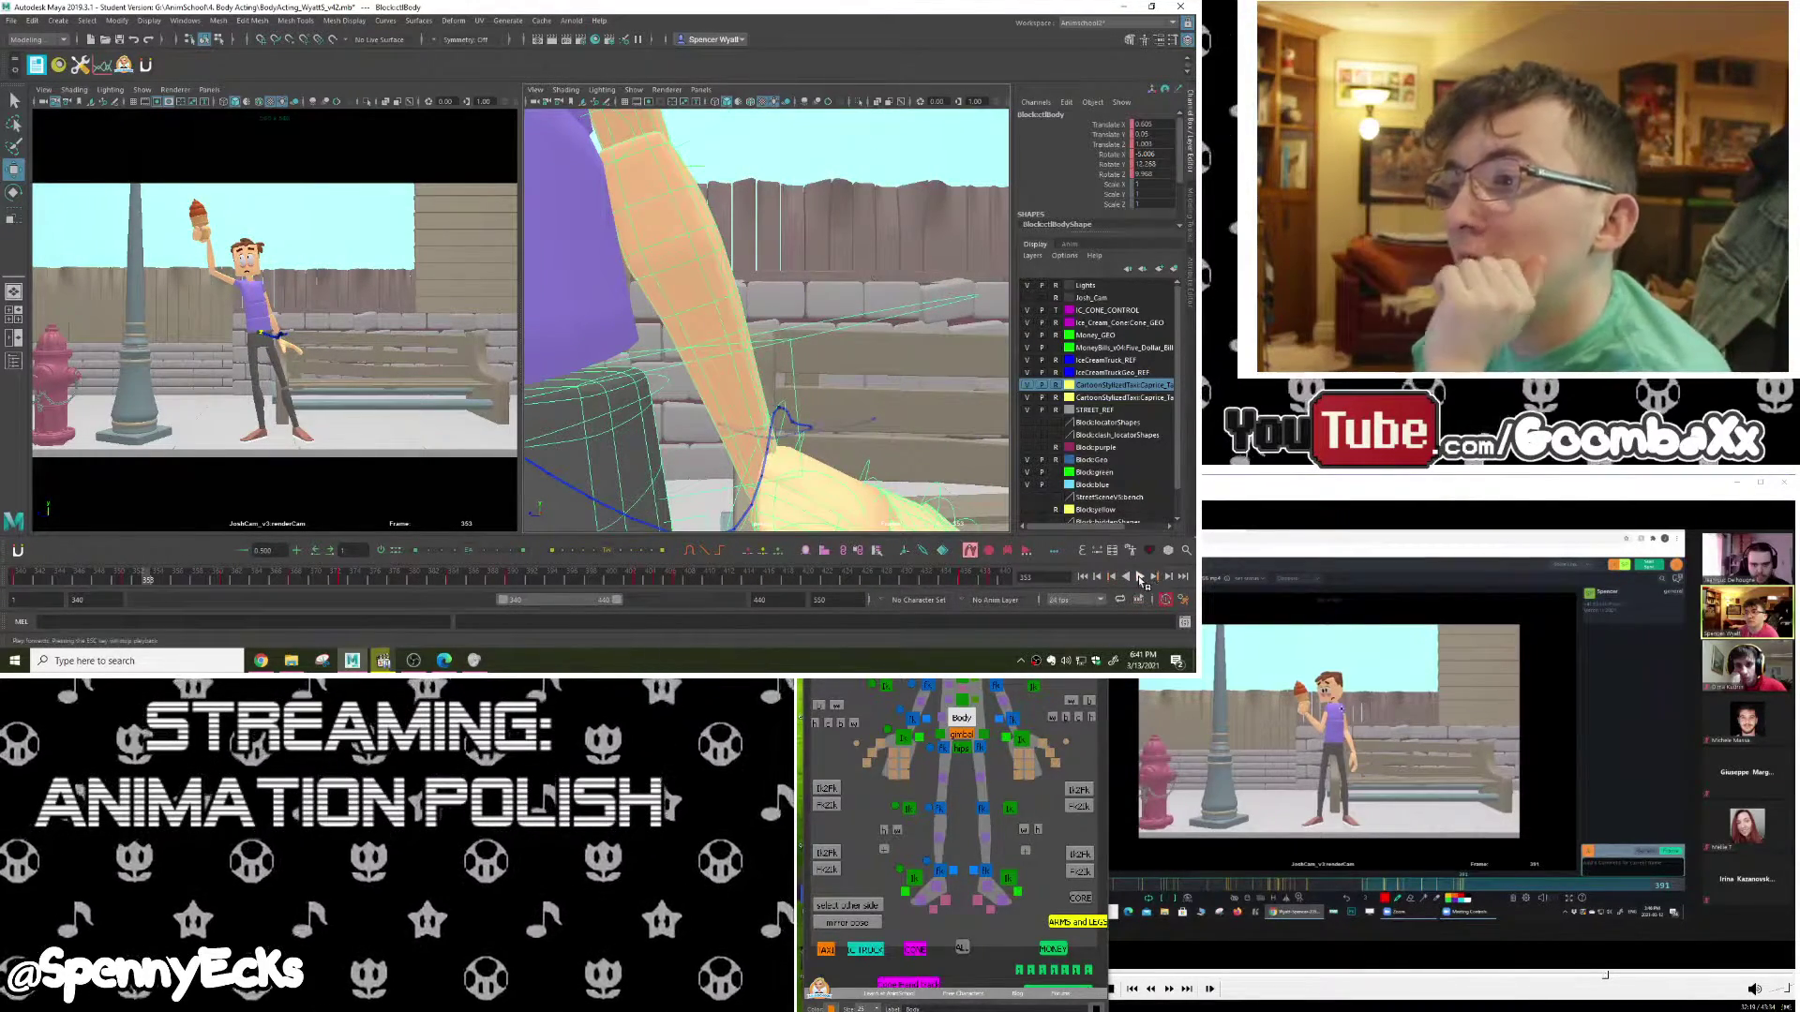
pyautogui.click(1140, 578)
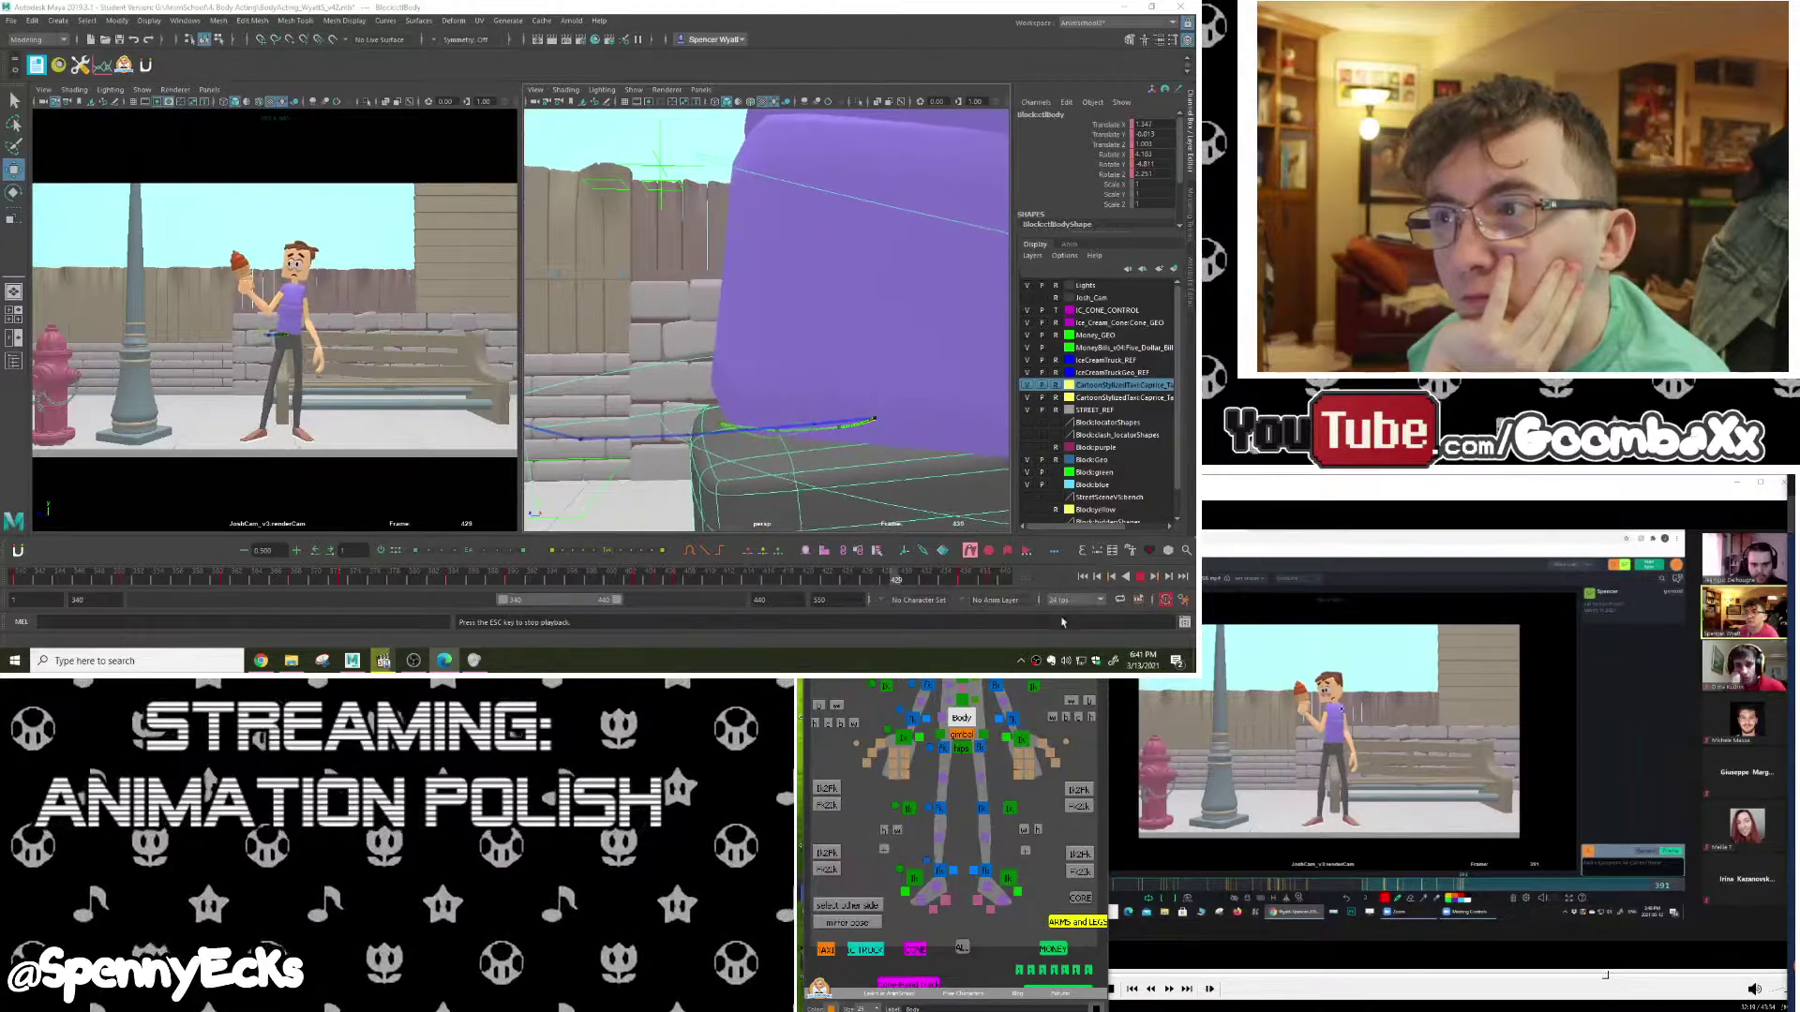
pyautogui.press('Escape')
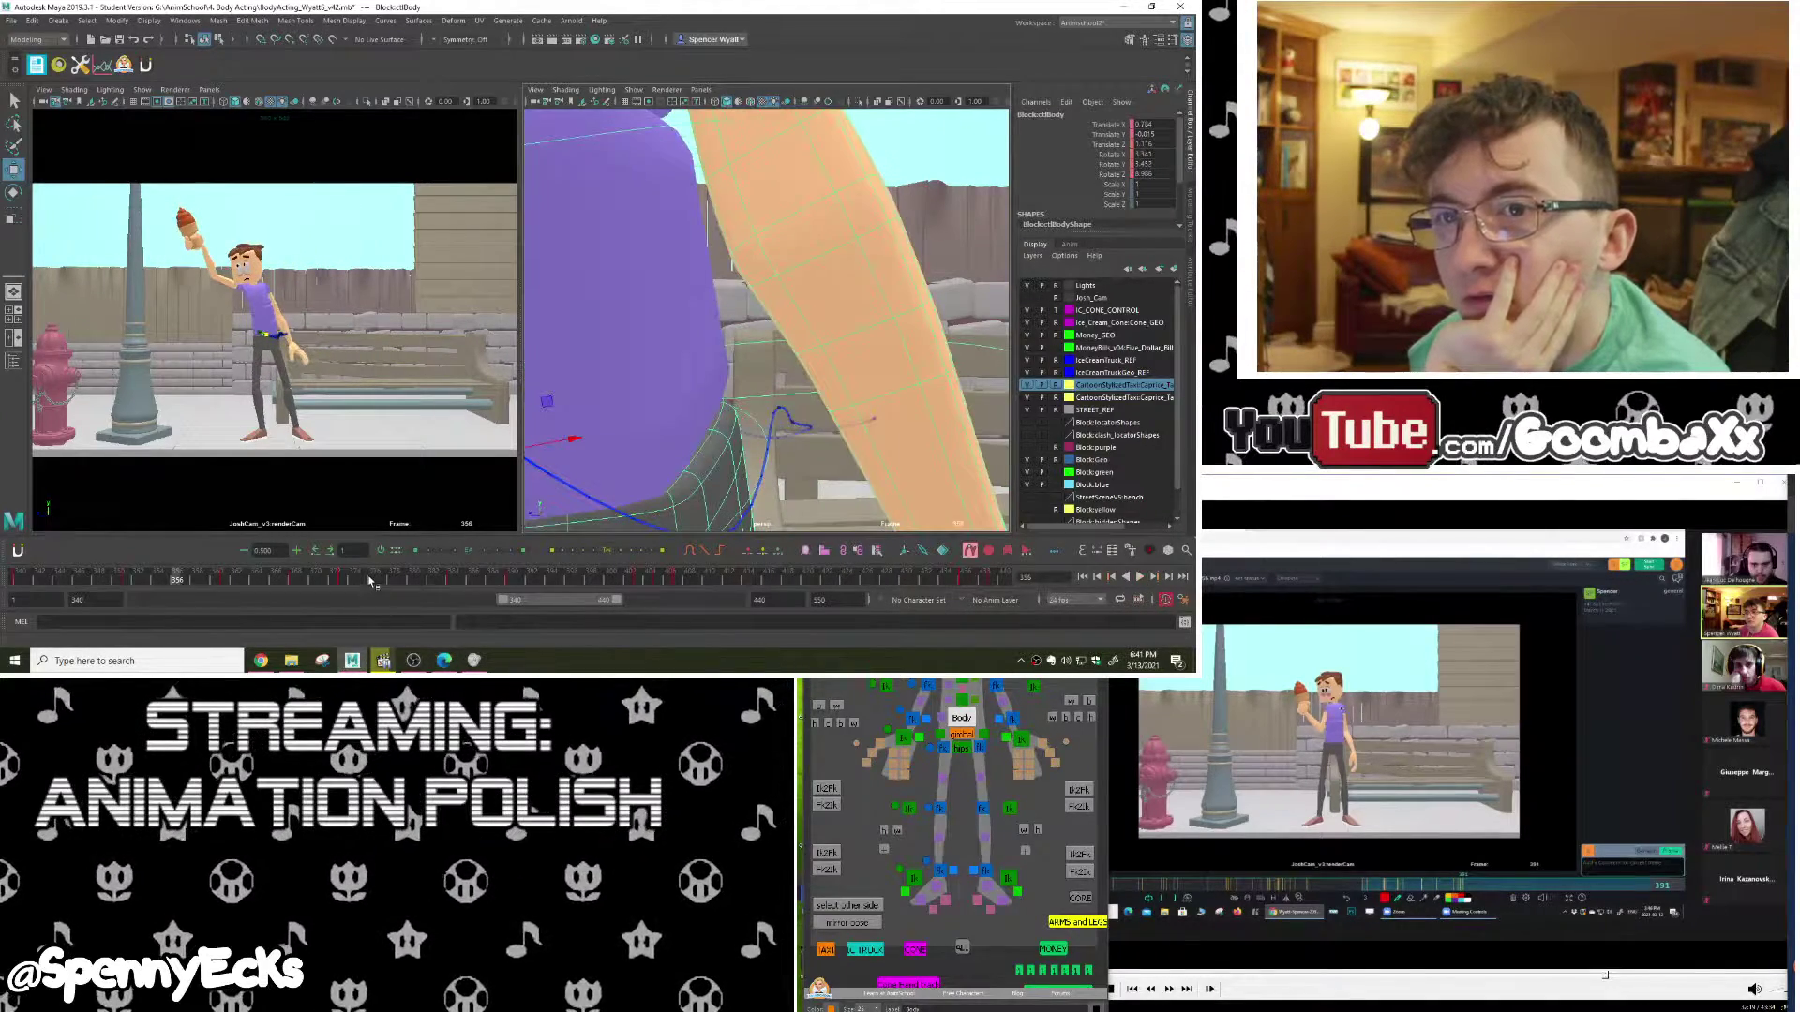
pyautogui.moveTo(370, 581); pyautogui.dragTo(2, 579)
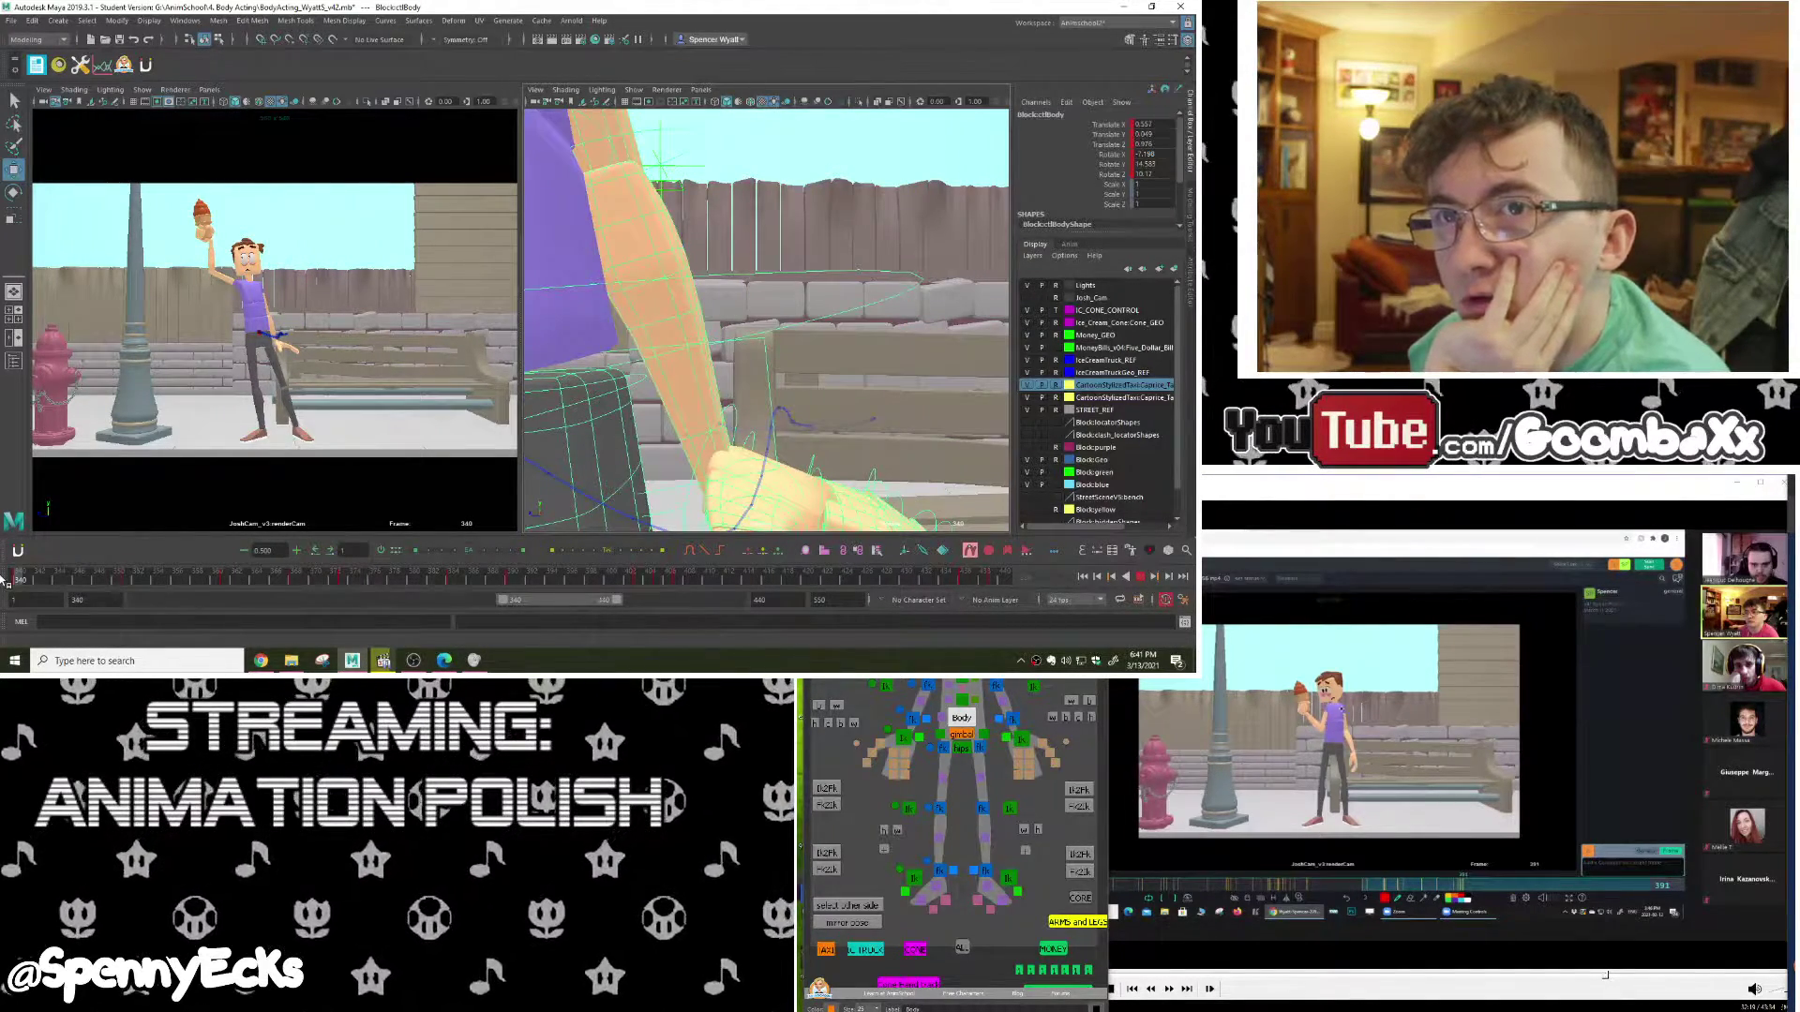
# Step: Clear the body control selection, scrub the character's motion to the end, and shift the playback range slightly later to review it from its start
pyautogui.click(342, 512)
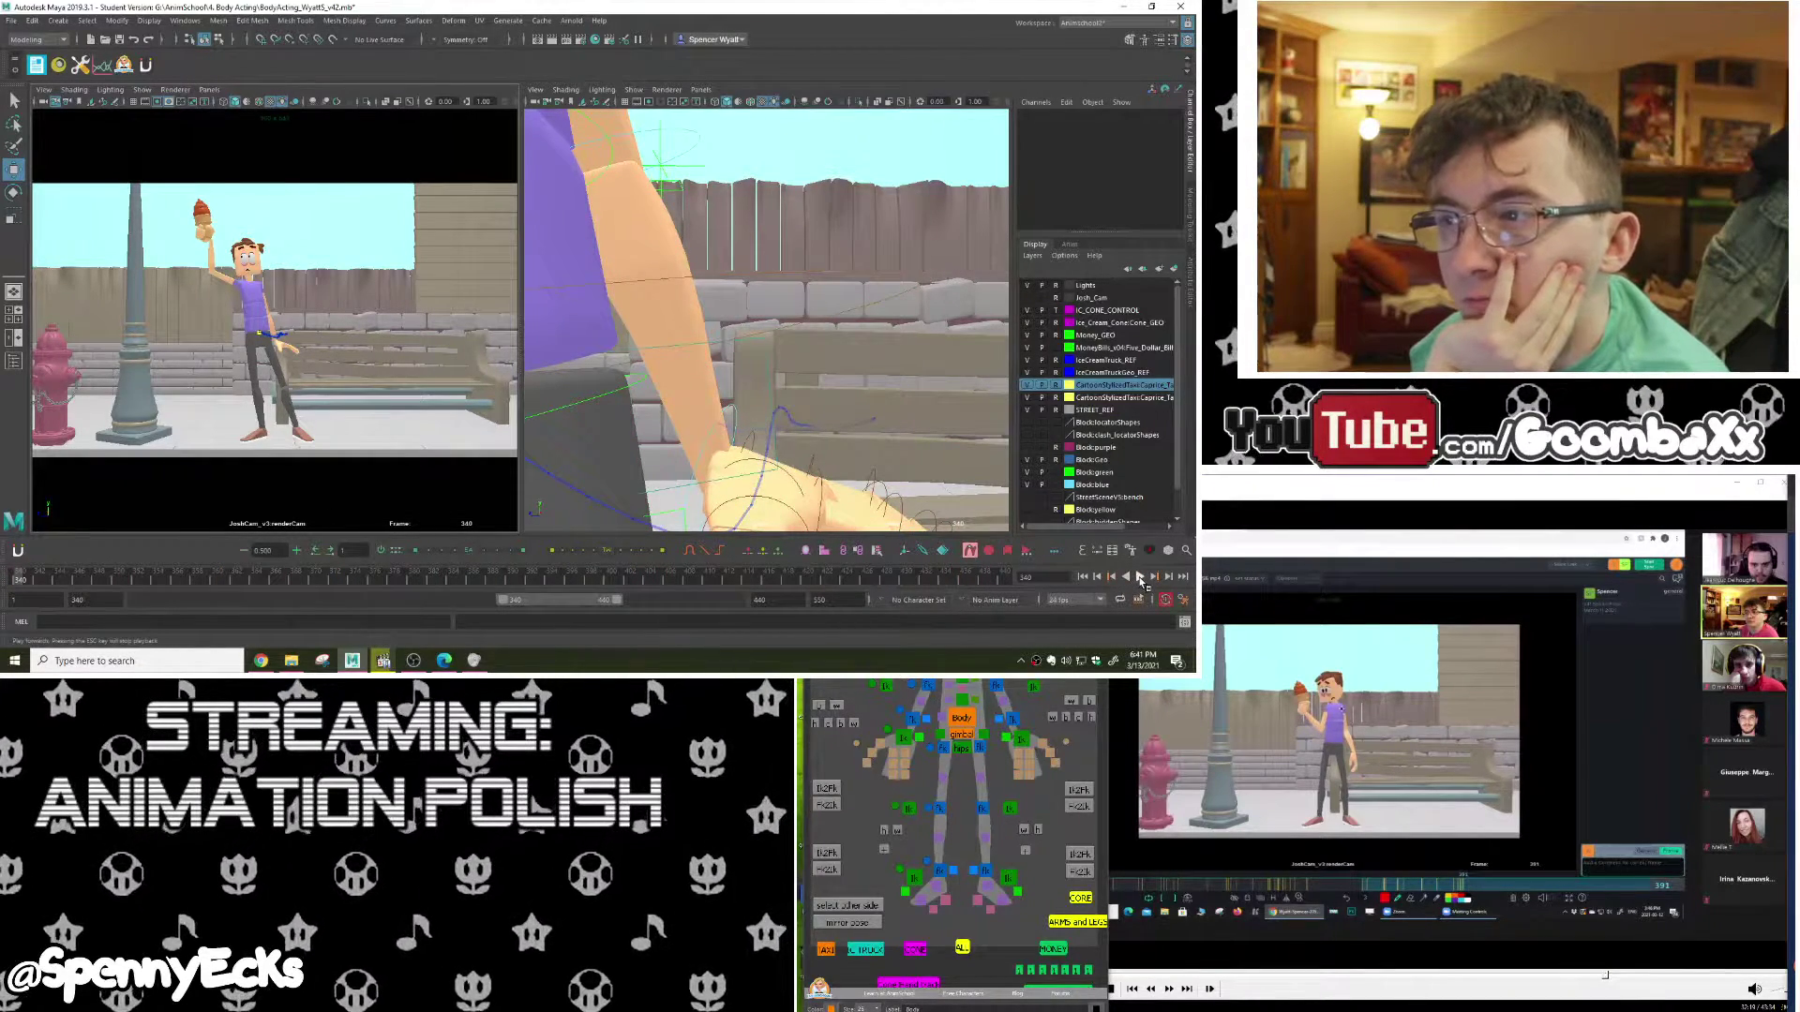
pyautogui.moveTo(323, 583); pyautogui.dragTo(2, 603)
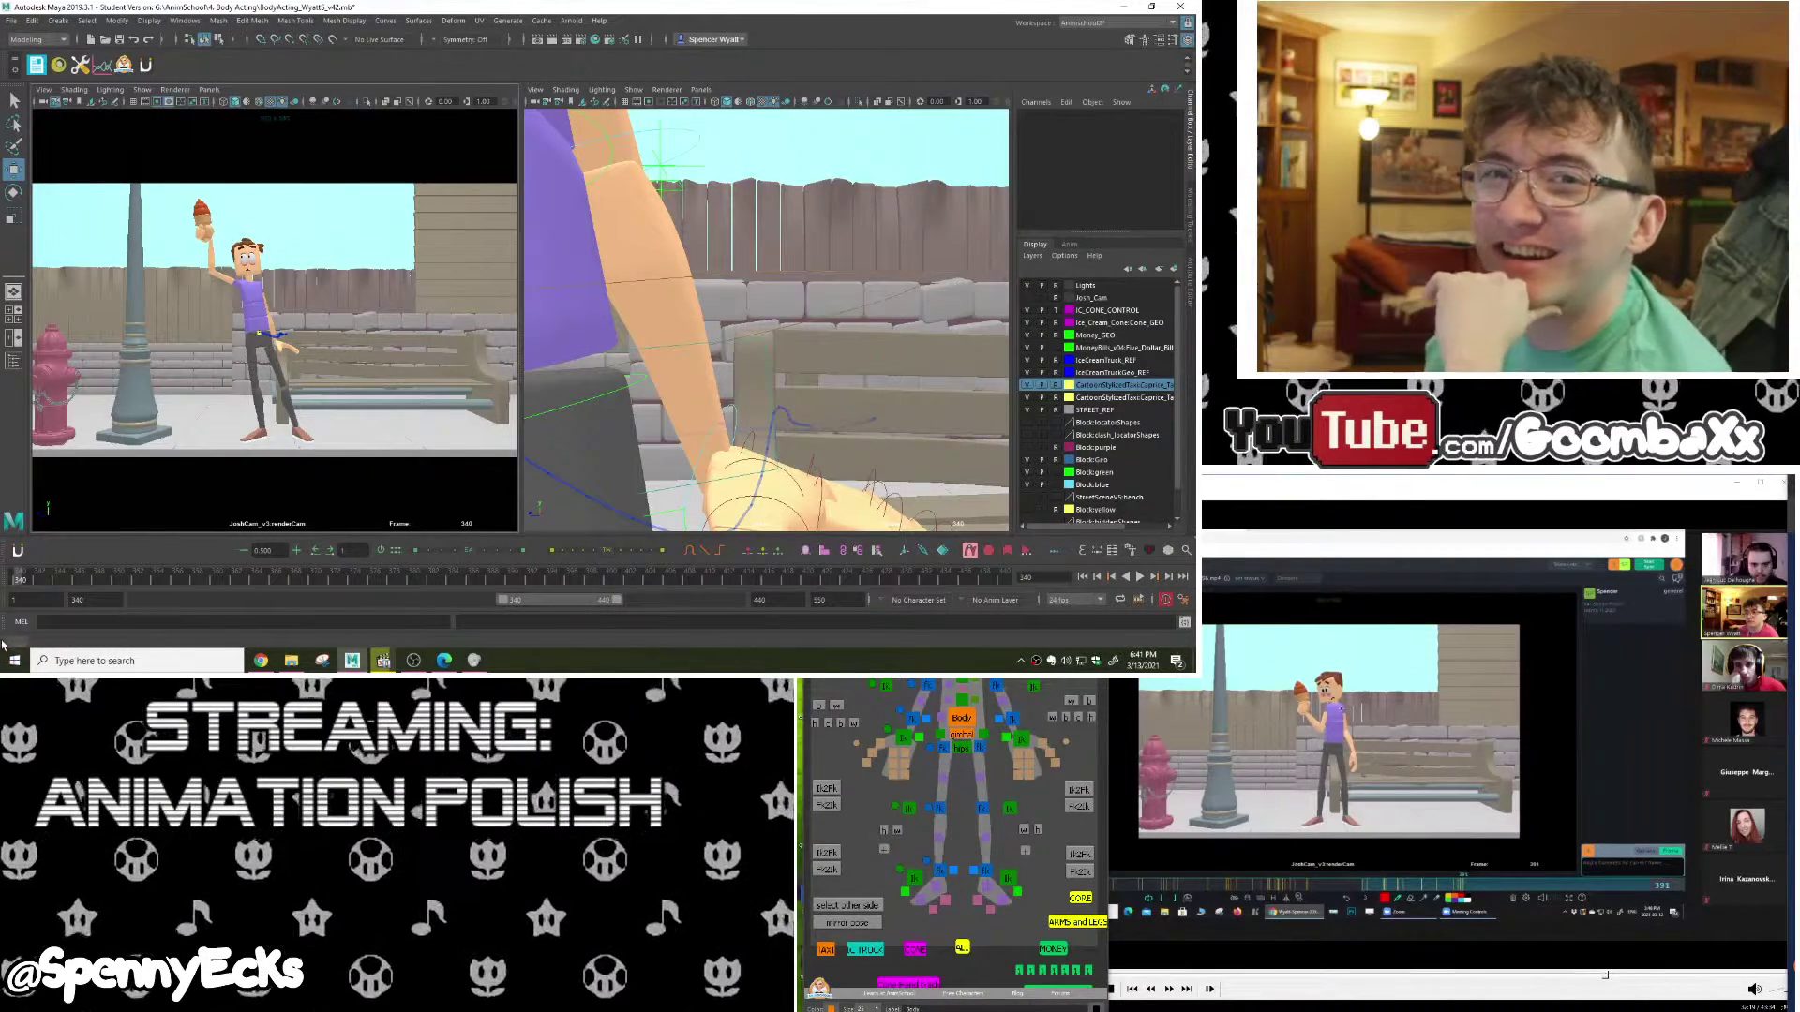
pyautogui.moveTo(58, 588); pyautogui.dragTo(557, 596)
pyautogui.moveTo(630, 587); pyautogui.dragTo(817, 581)
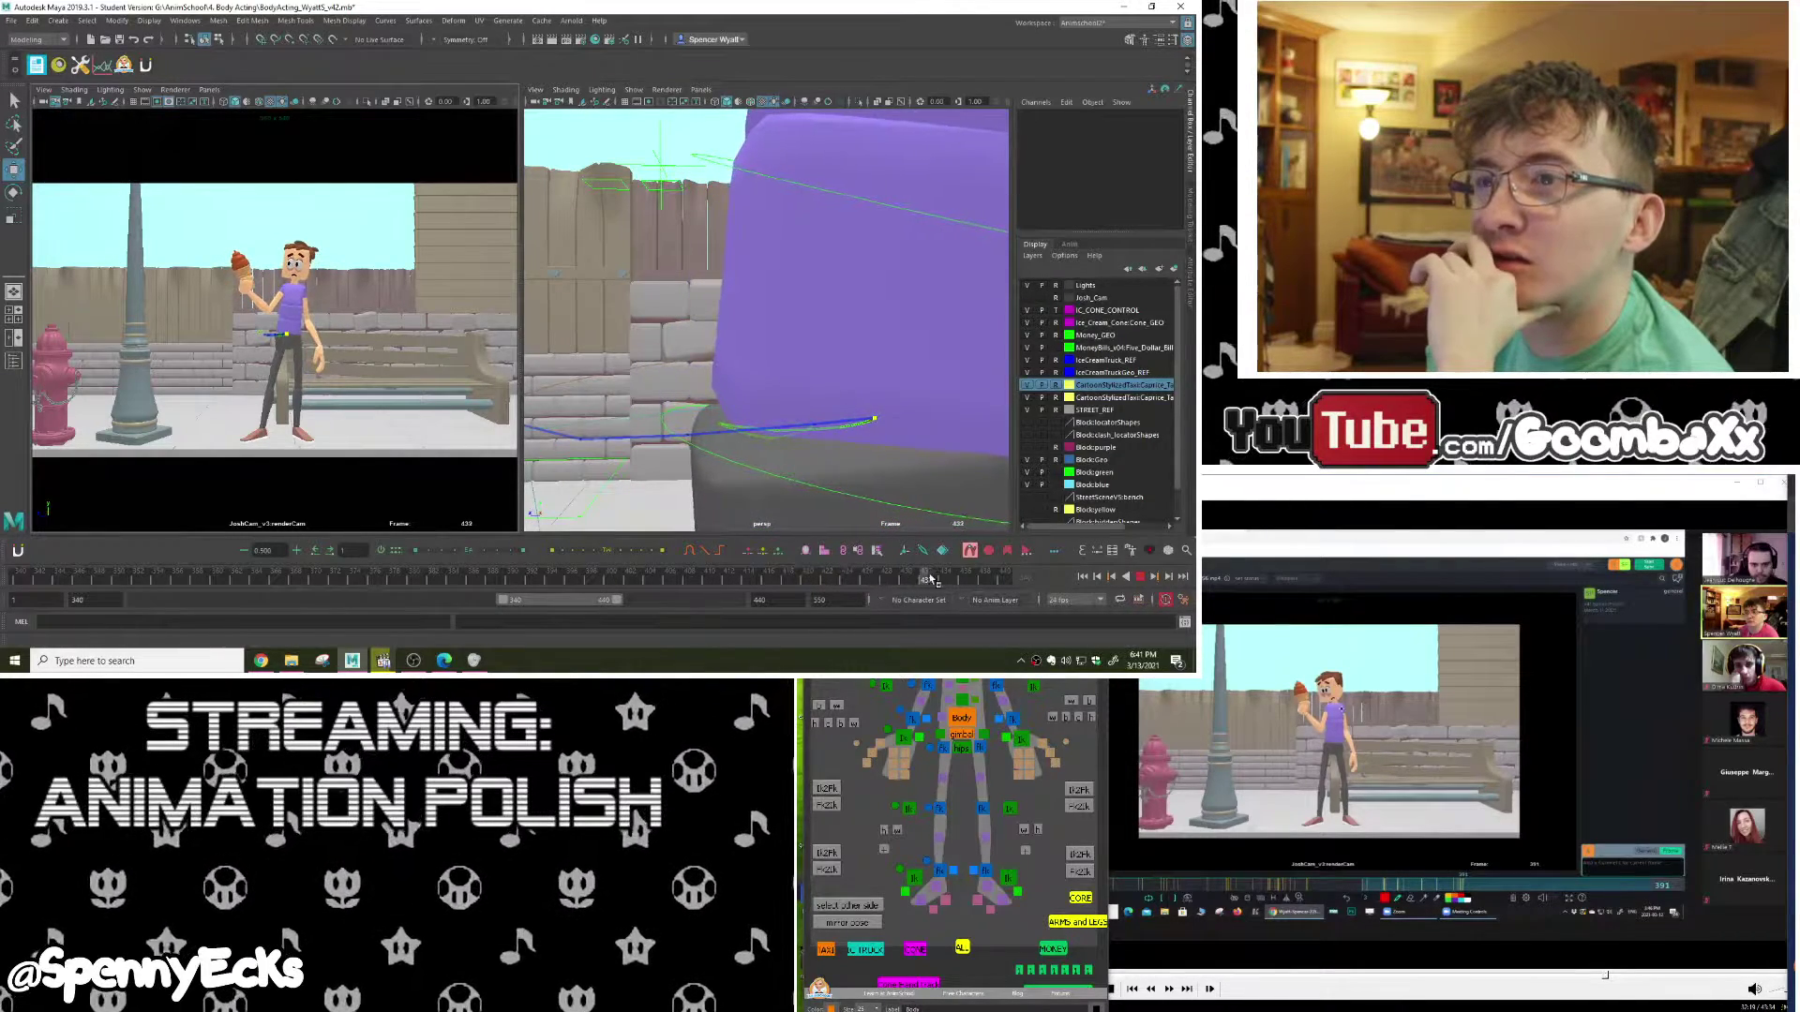
pyautogui.moveTo(974, 578); pyautogui.dragTo(1048, 584)
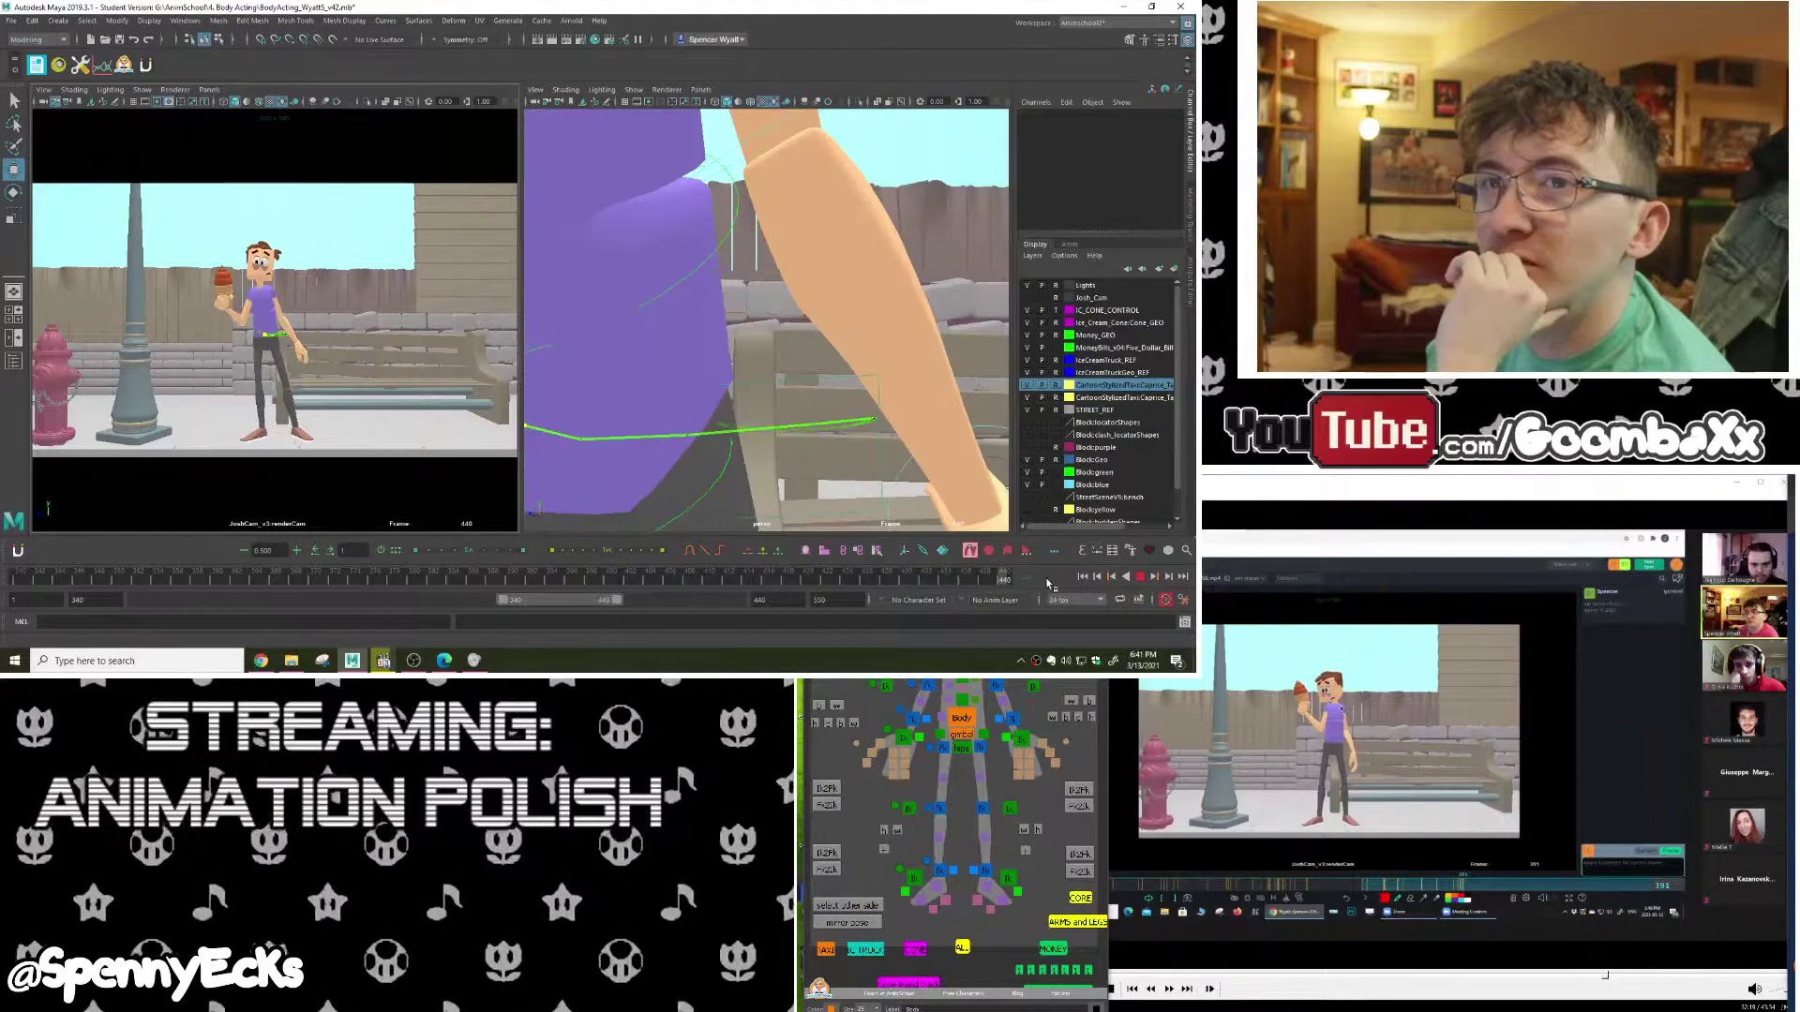
pyautogui.moveTo(577, 600); pyautogui.dragTo(604, 603)
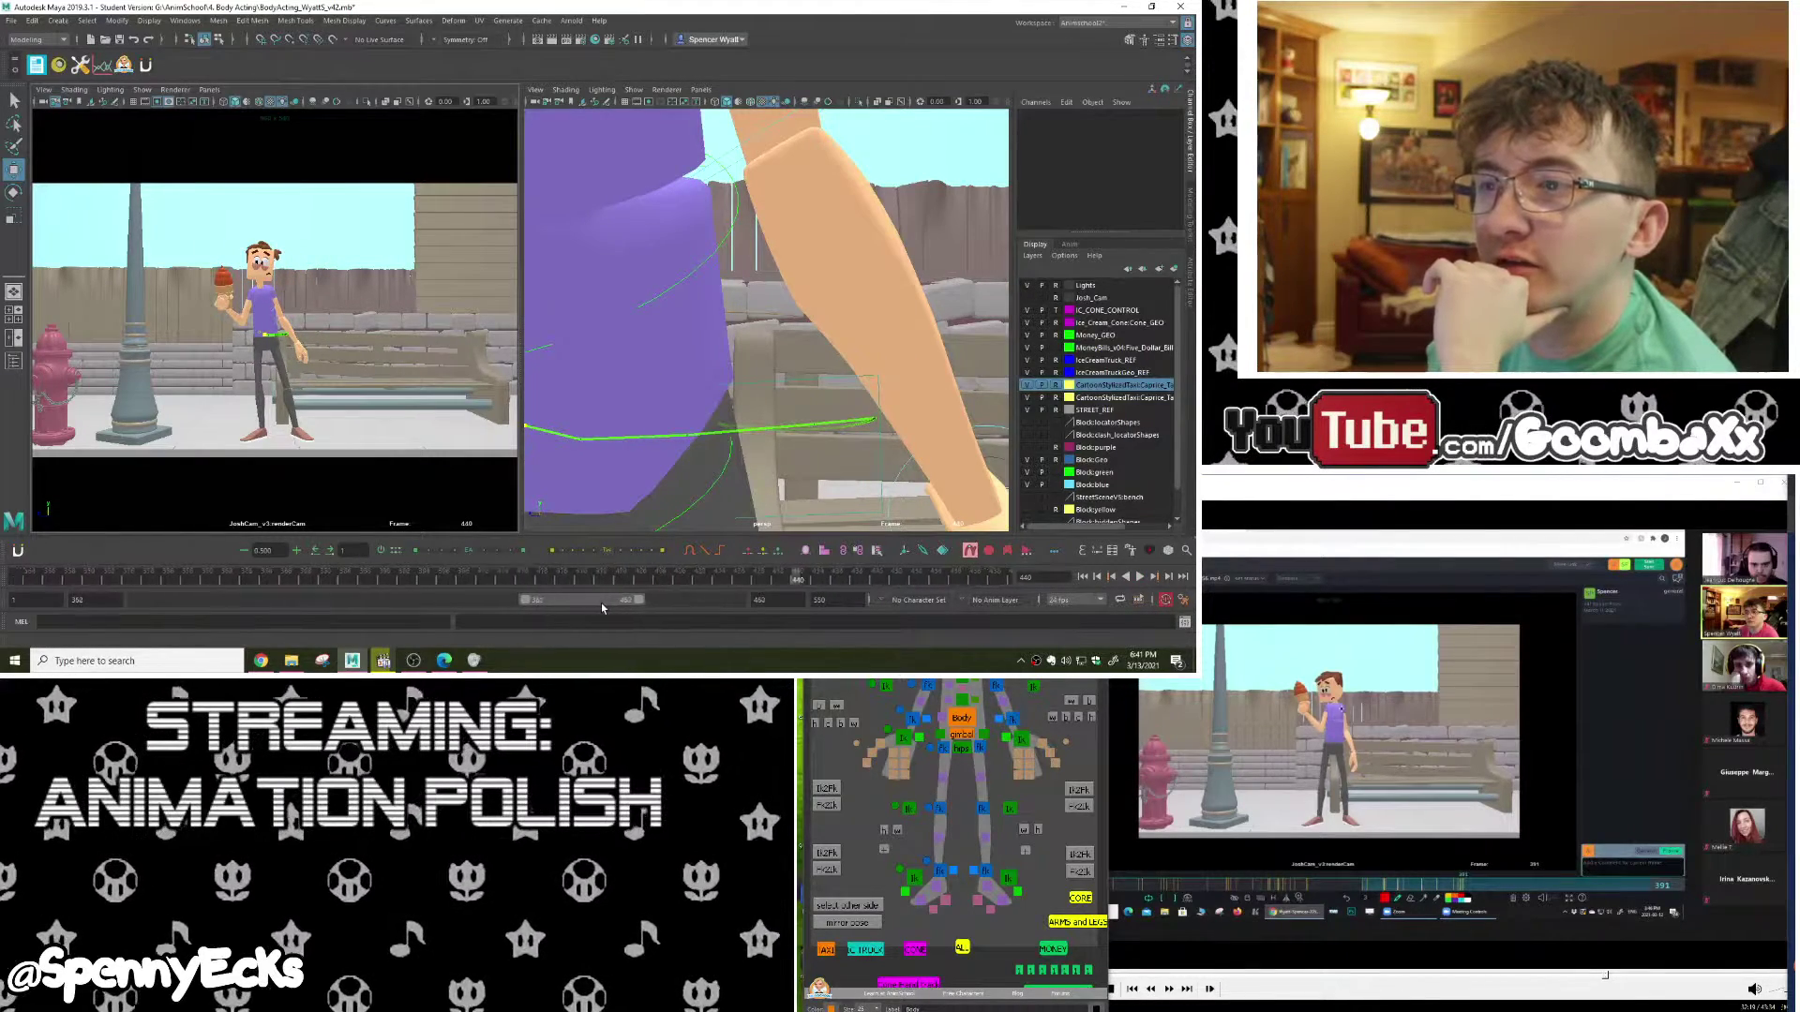
pyautogui.moveTo(739, 578); pyautogui.dragTo(2, 583)
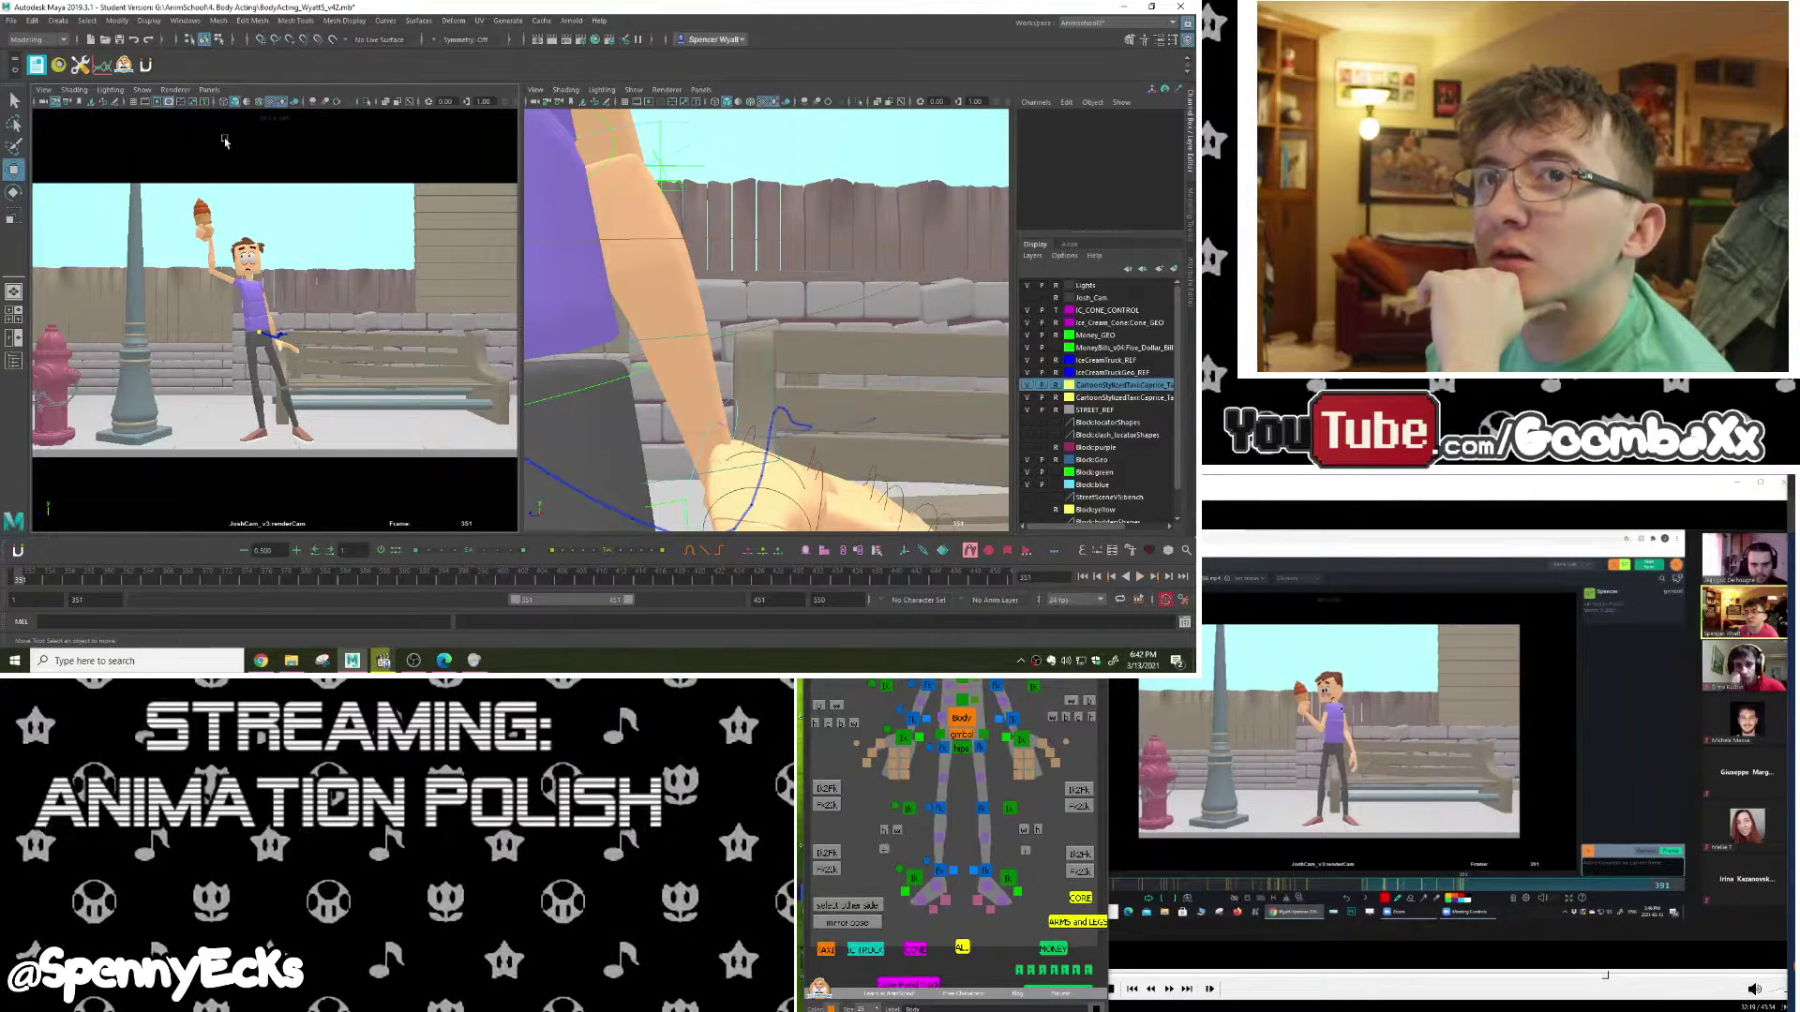
# Step: Save the scene as a new version with the file name ending in v43, and play back the animation
pyautogui.click(11, 20)
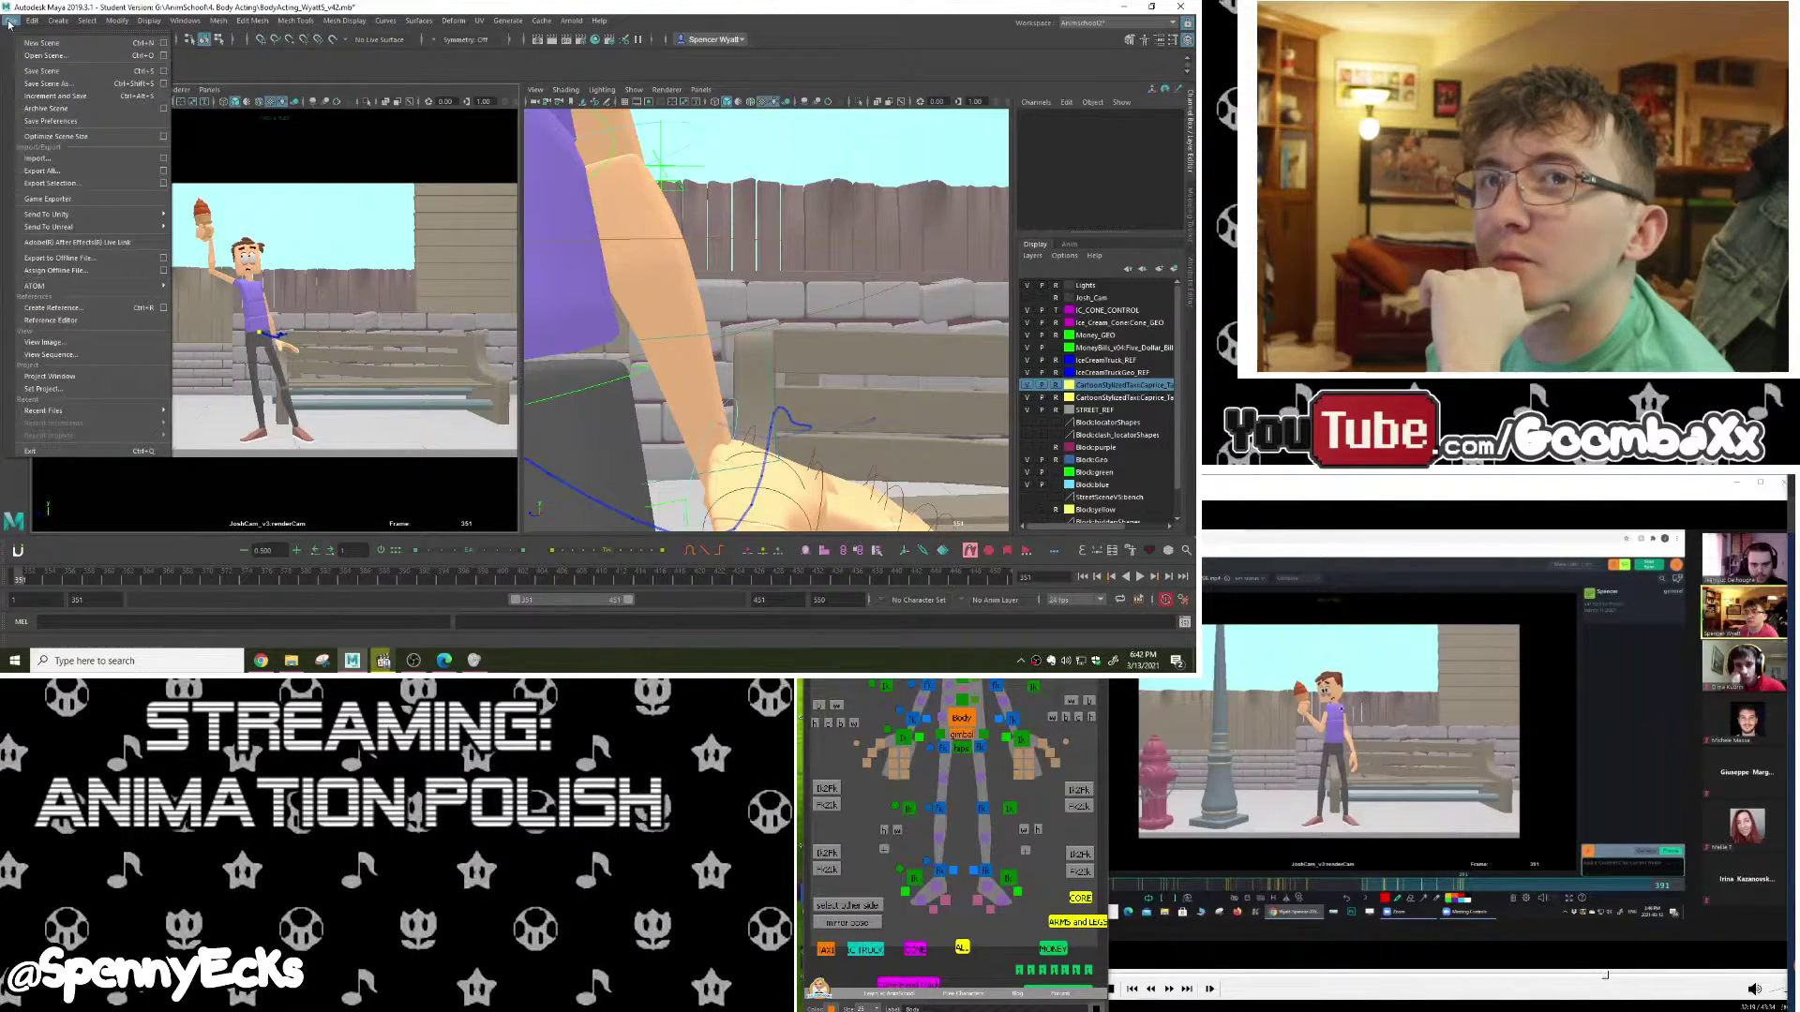
pyautogui.click(75, 96)
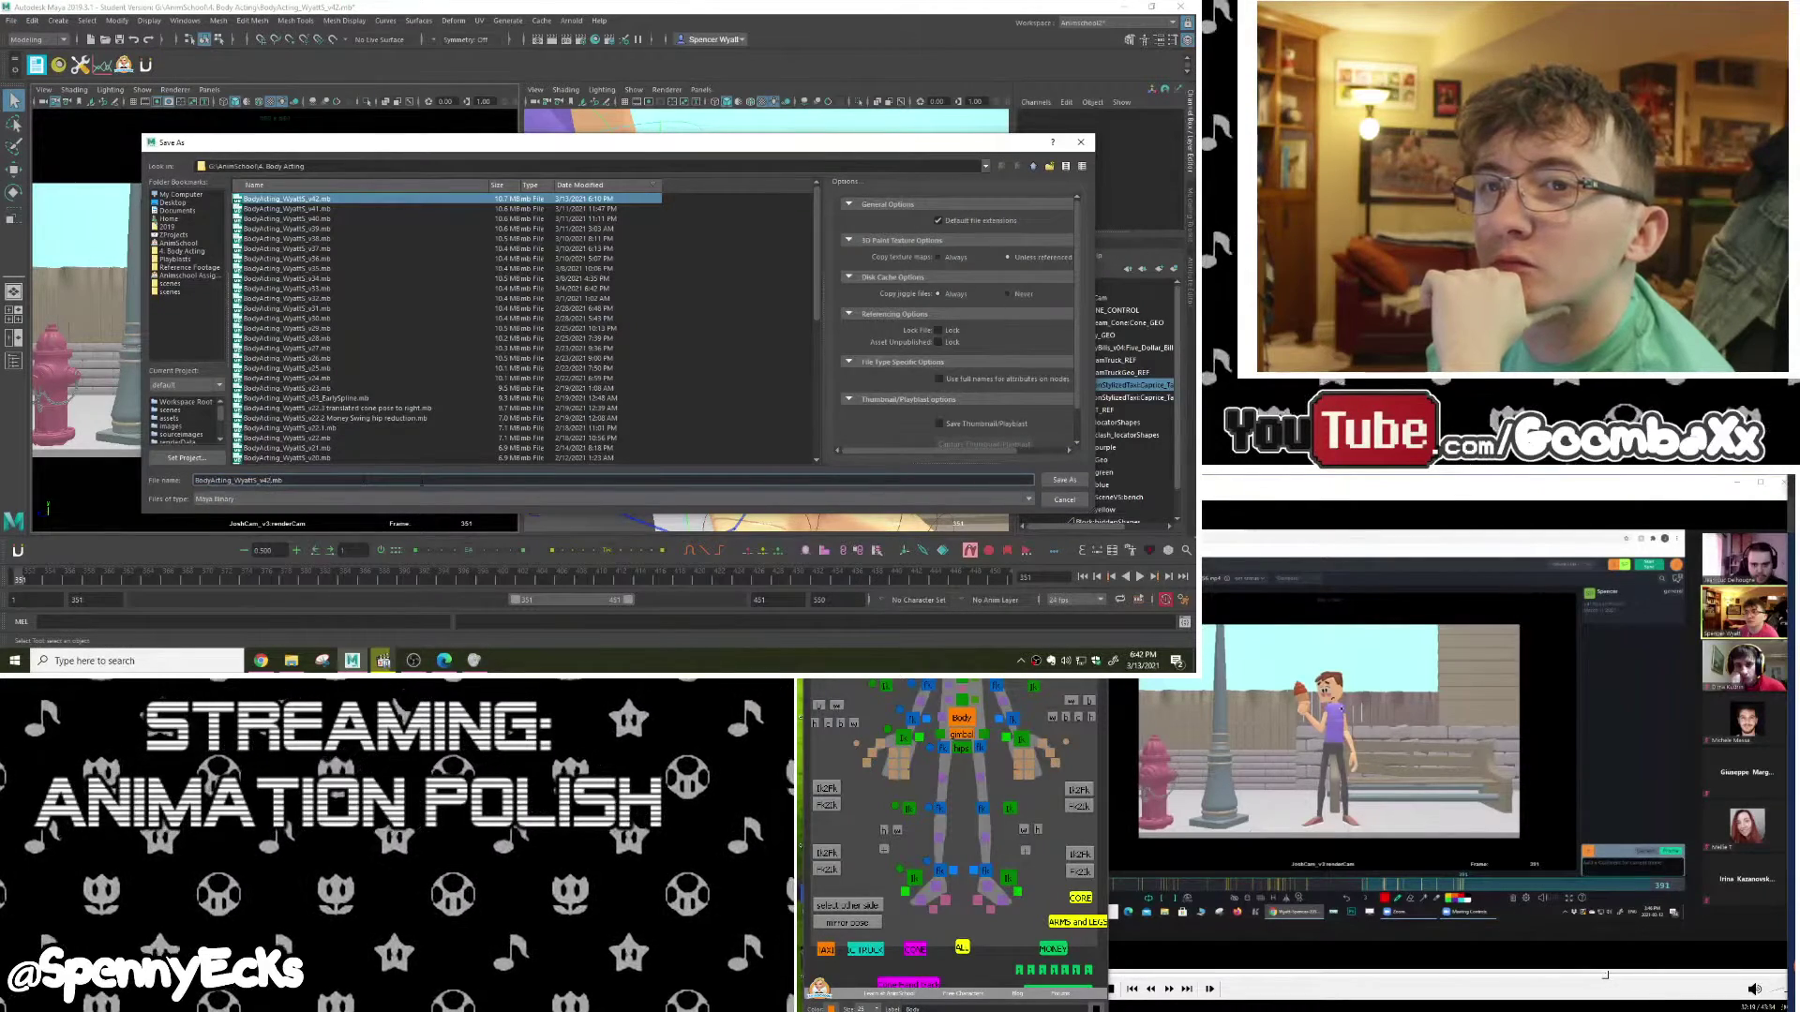
pyautogui.press('Return')
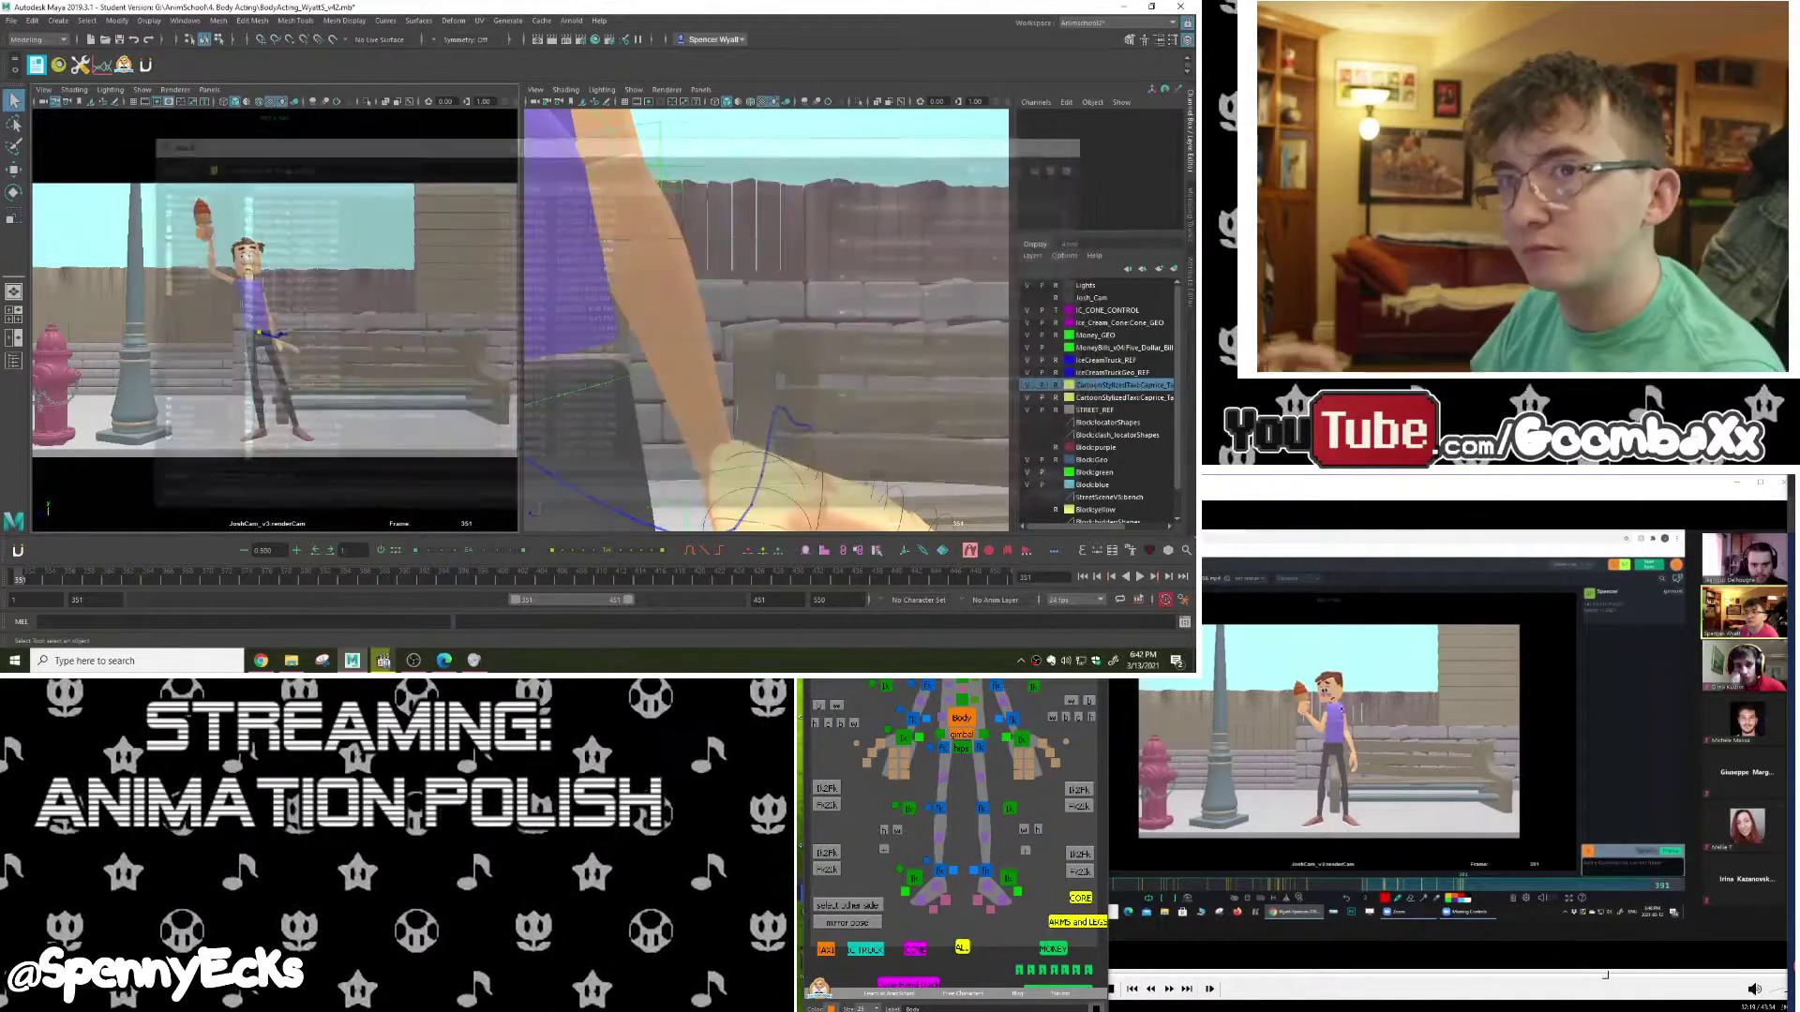
pyautogui.click(574, 342)
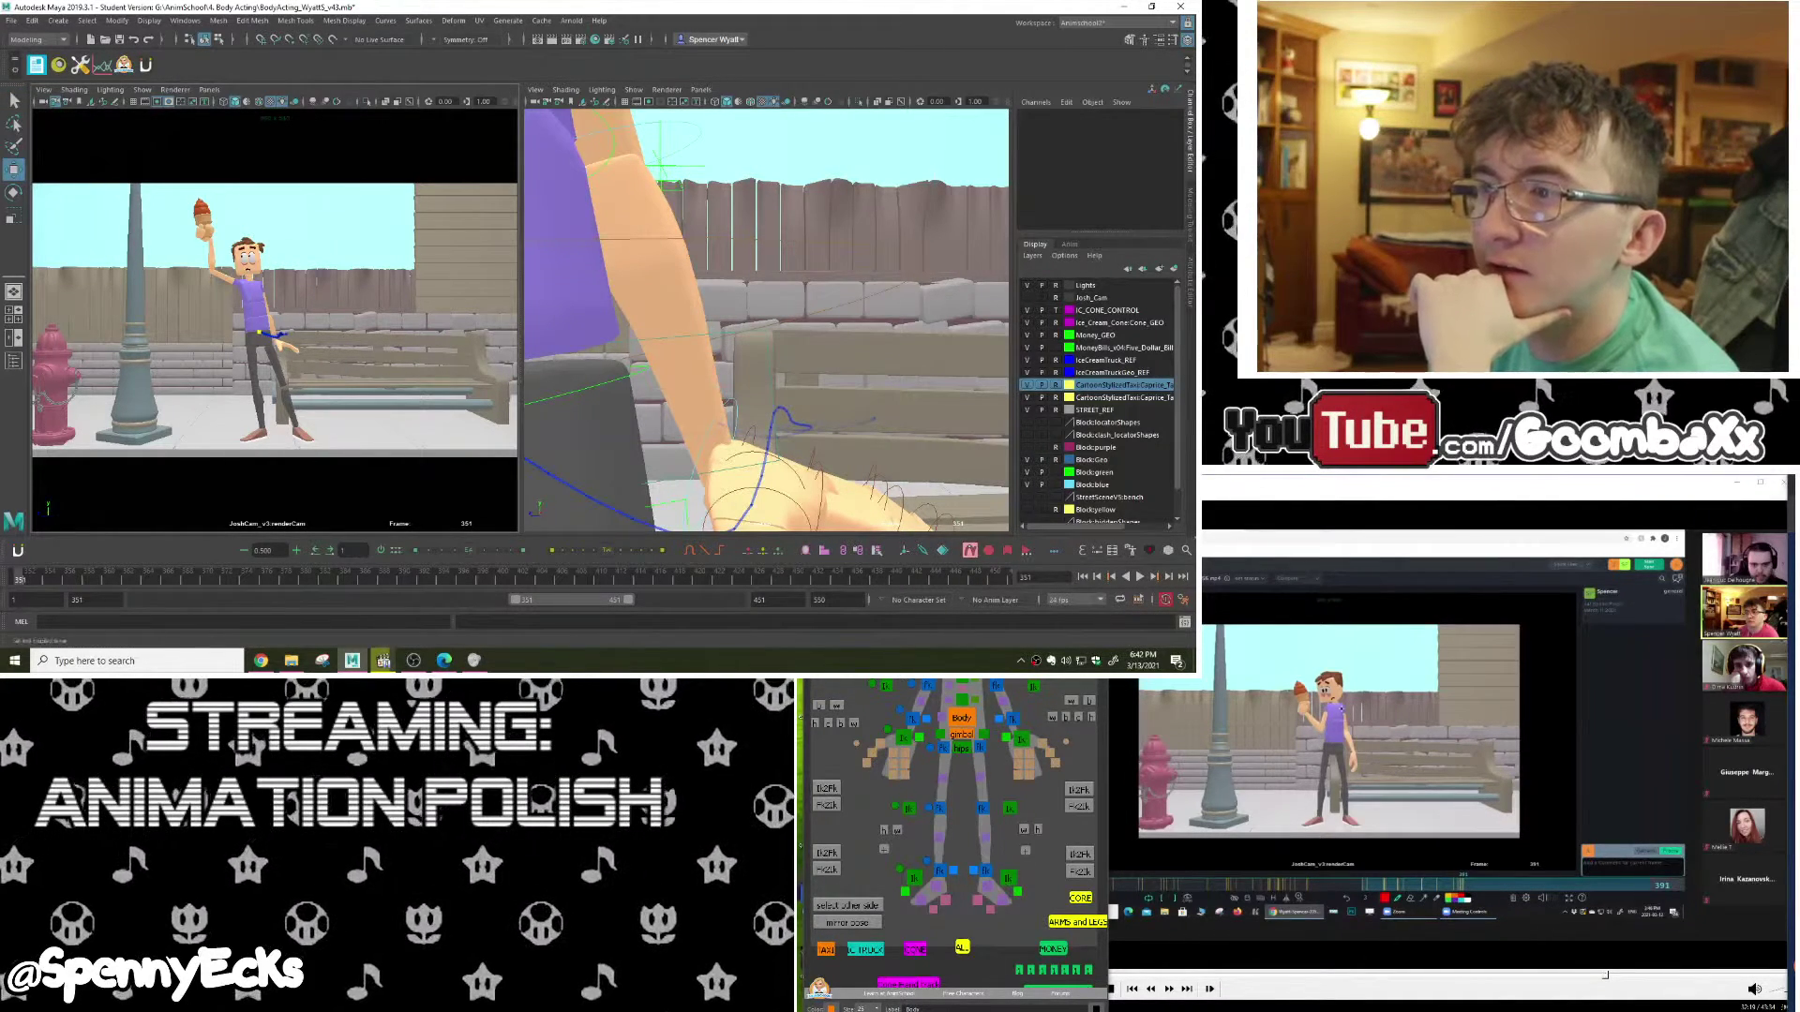
pyautogui.hotkey('alt', 'v')
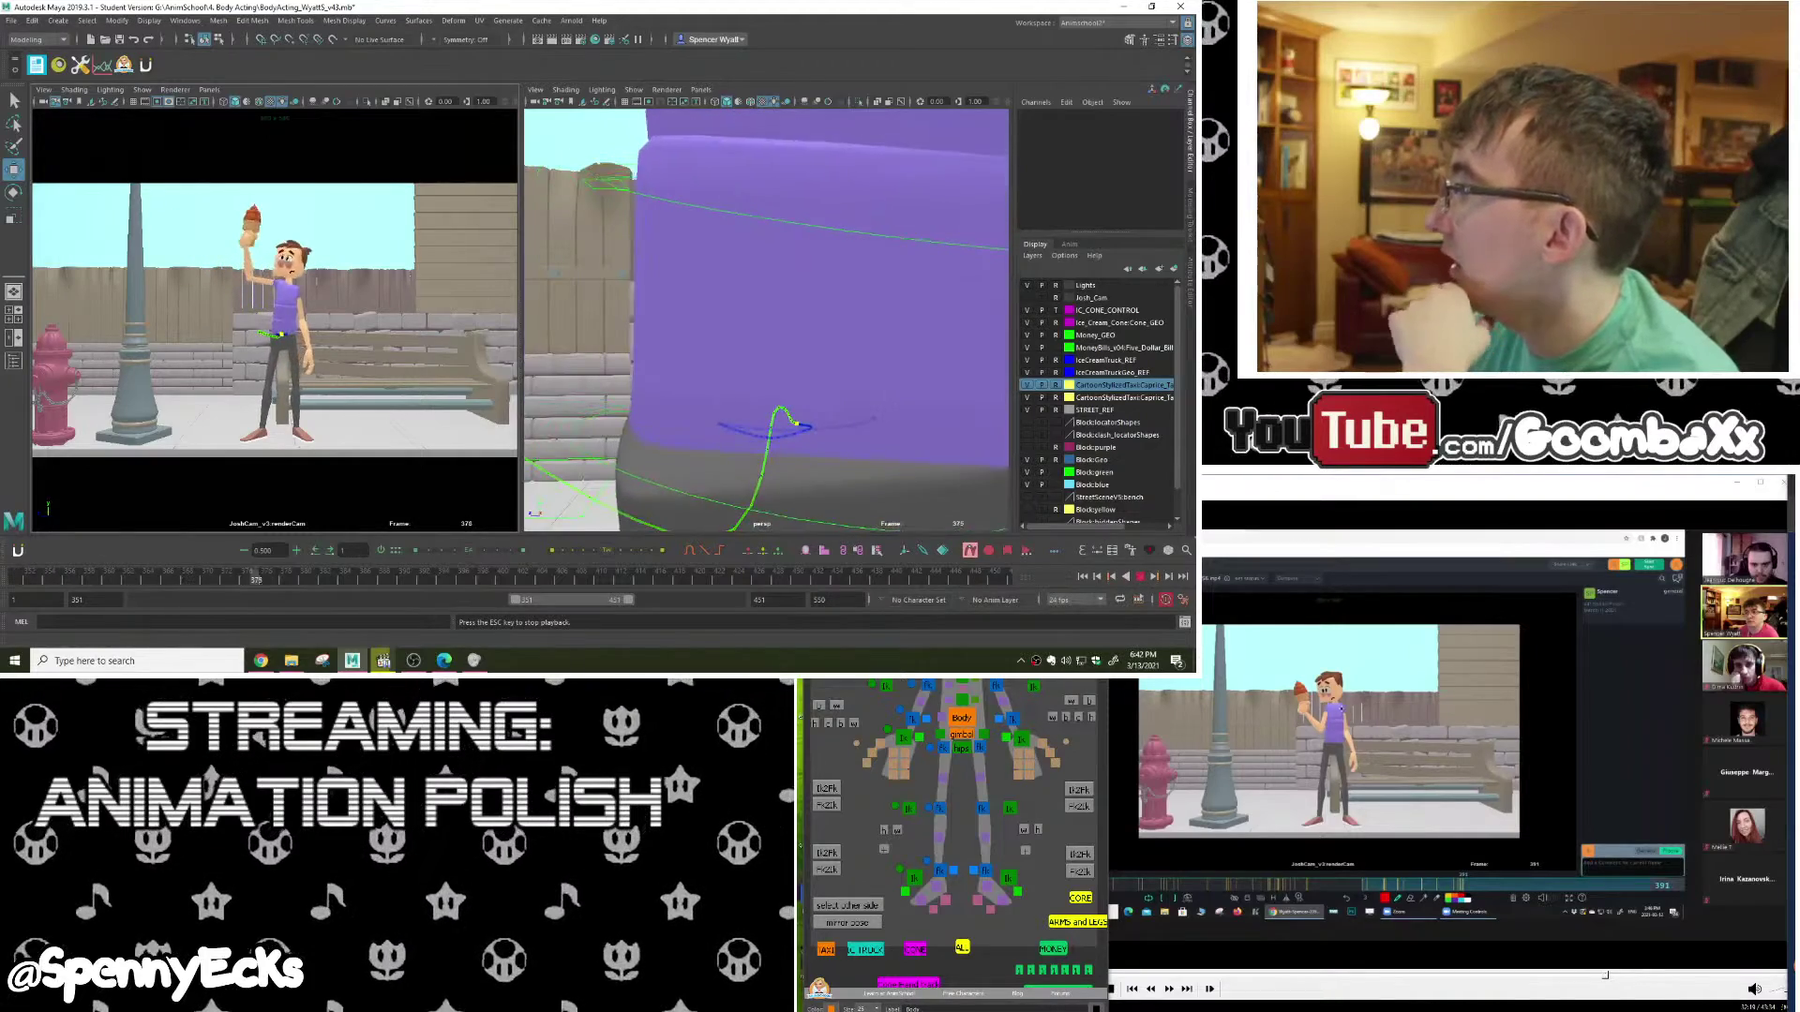